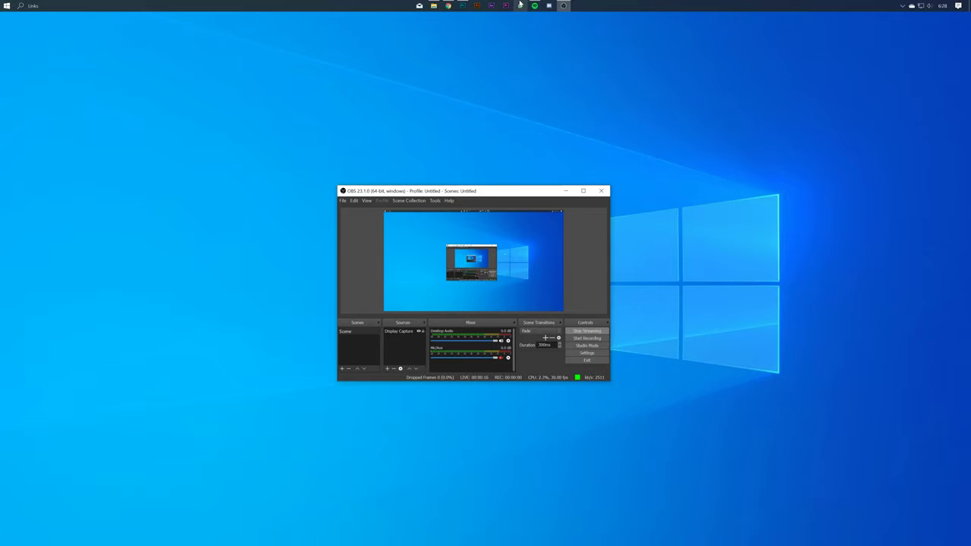
- Check the available video resolutions on the YouTube live stream's watch page
left_click(448, 5)
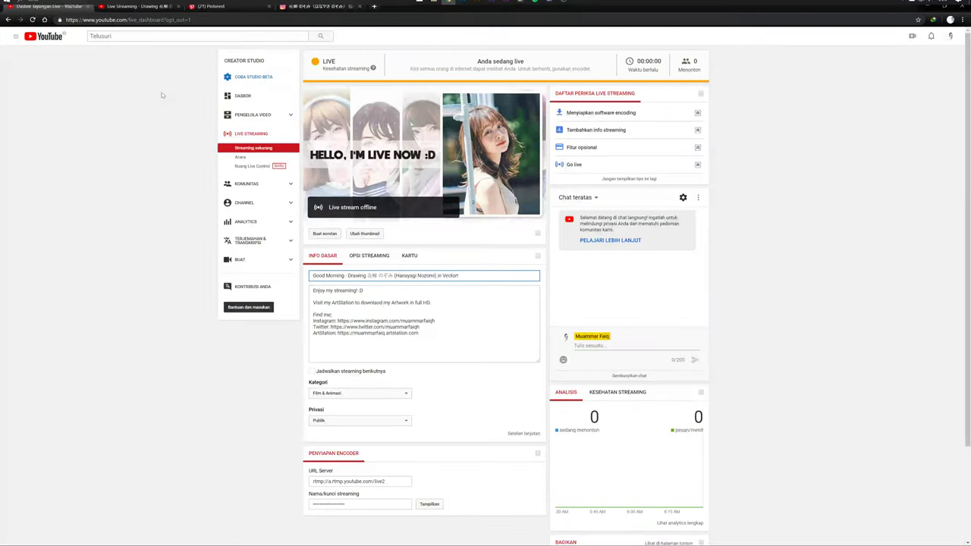
left_click(129, 12)
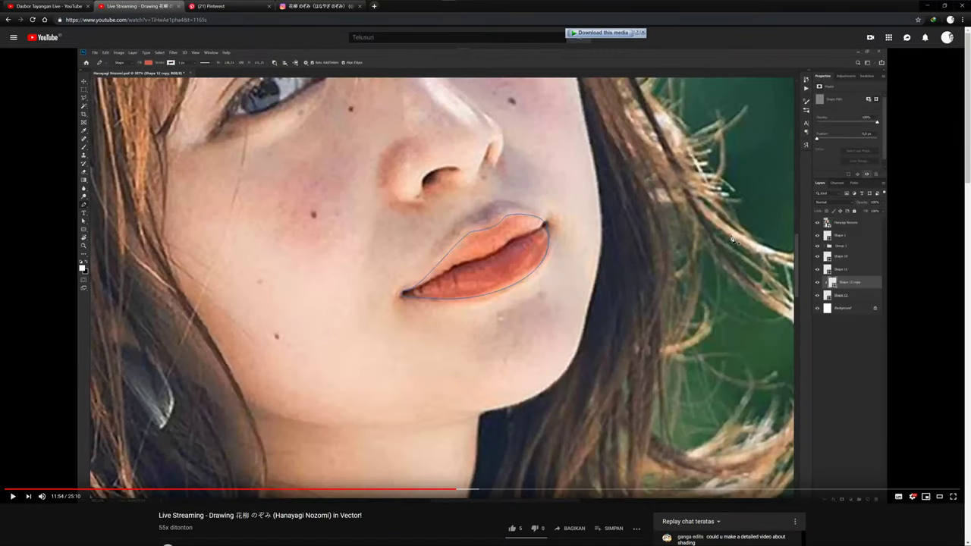
left_click(913, 497)
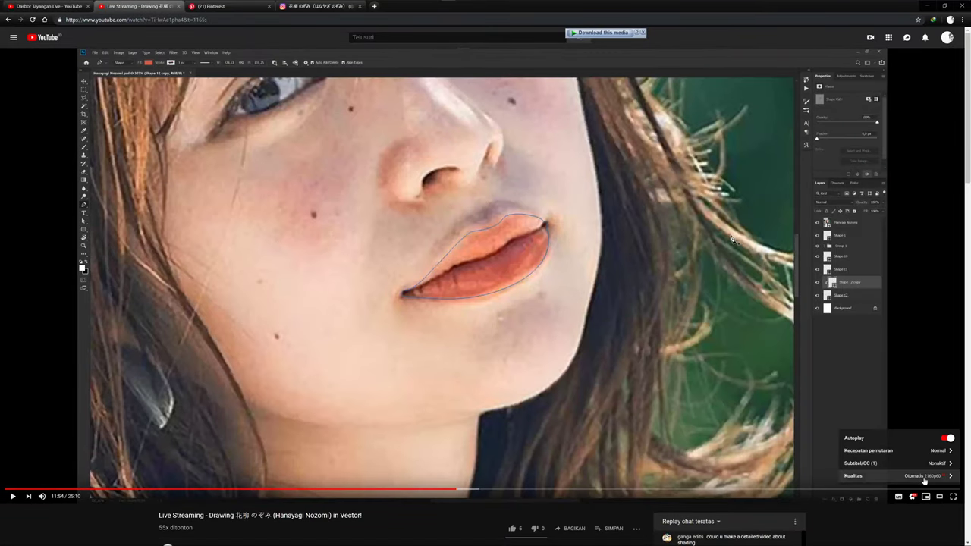
left_click(910, 476)
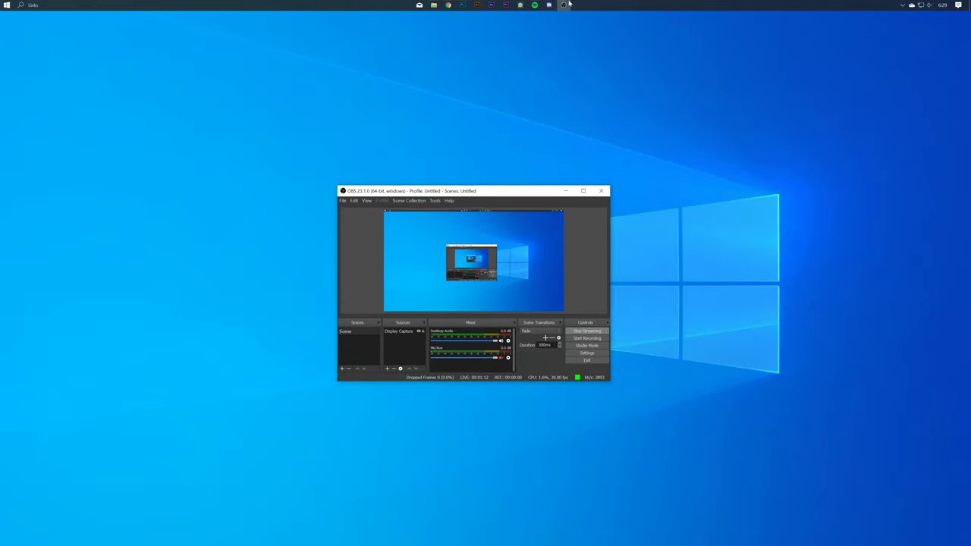
- Search Spotify for 'kobasolo', play the artist page, and nudge the volume up slightly
left_click(534, 5)
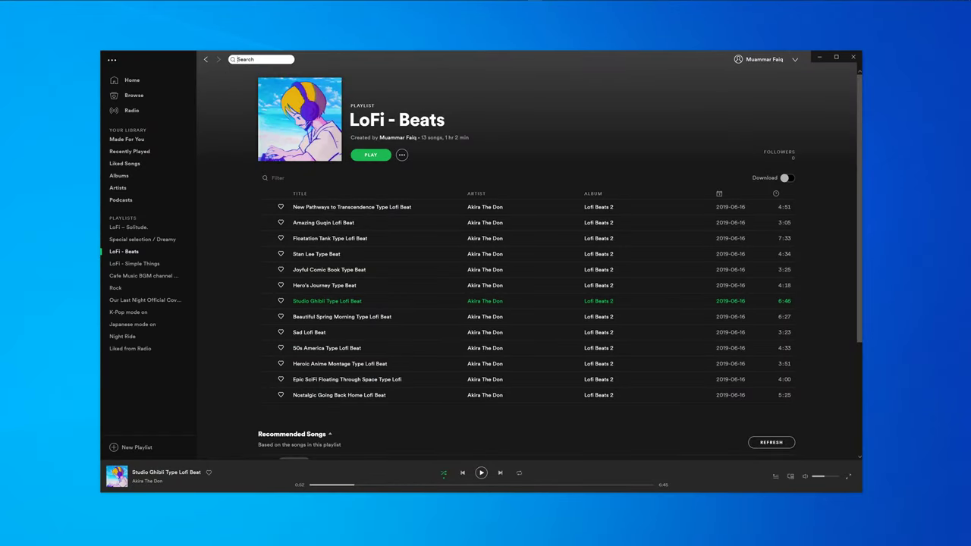
key("ctrl+l")
type("kobasolo")
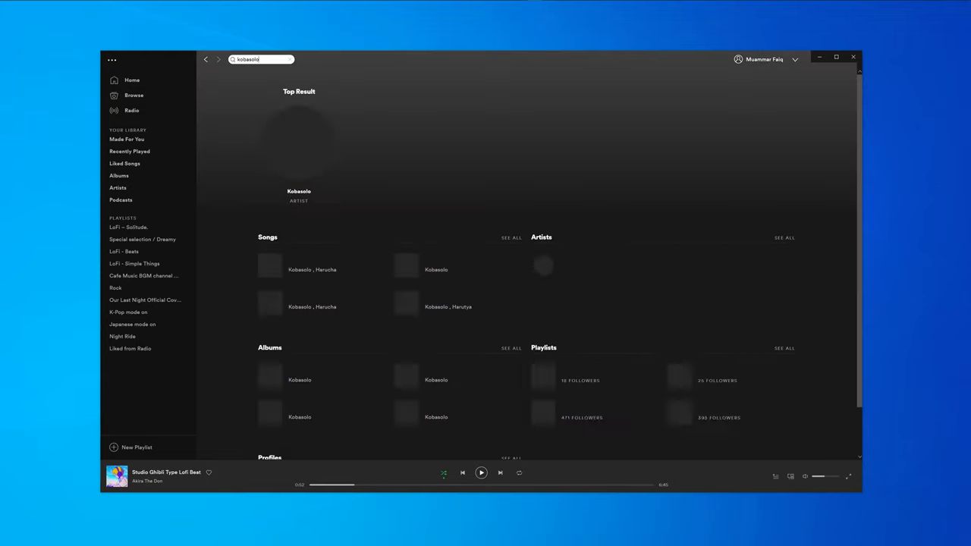
left_click(299, 192)
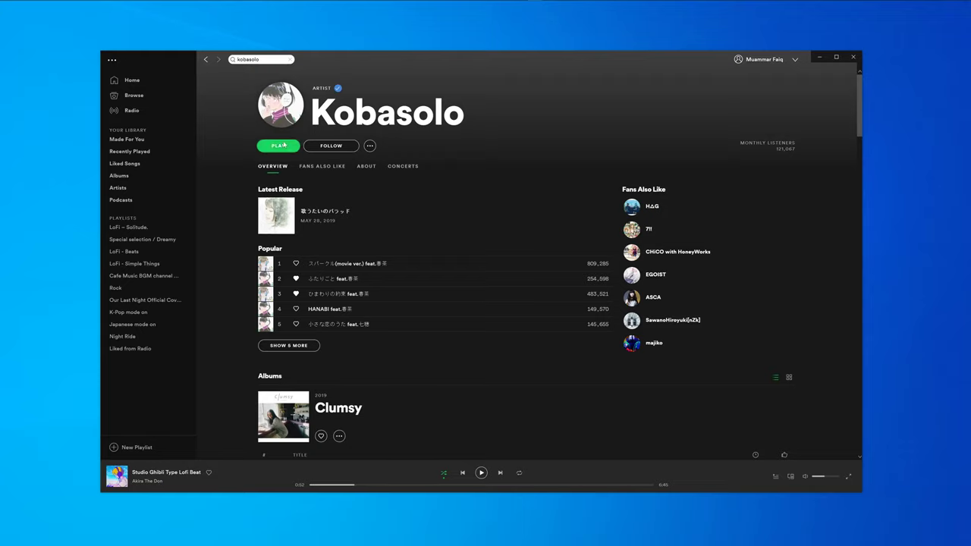
left_click(278, 146)
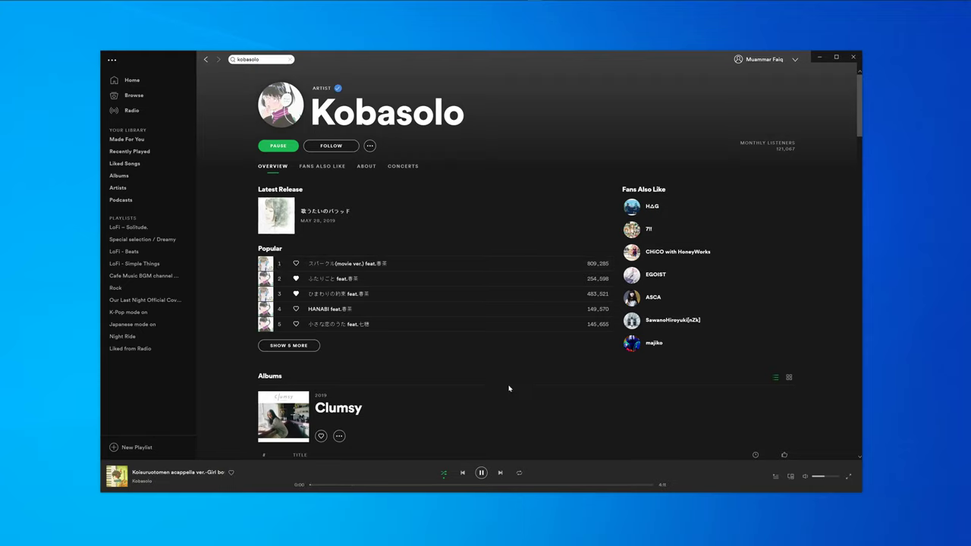
left_click_drag(827, 476, 839, 477)
- Expand Kobasolo's Popular list to all ten songs and skip to the next track
left_click(302, 346)
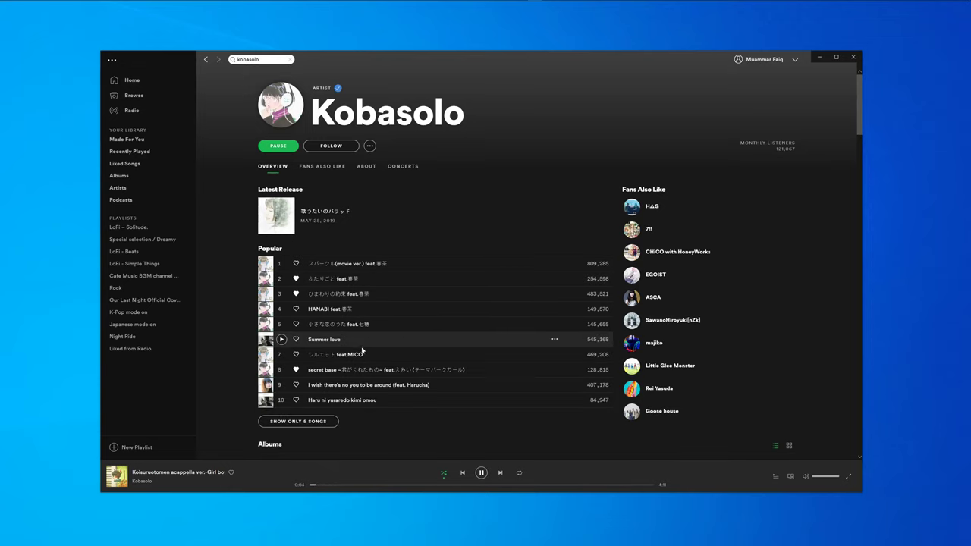
scroll(362, 350, "down", 3)
left_click(499, 472)
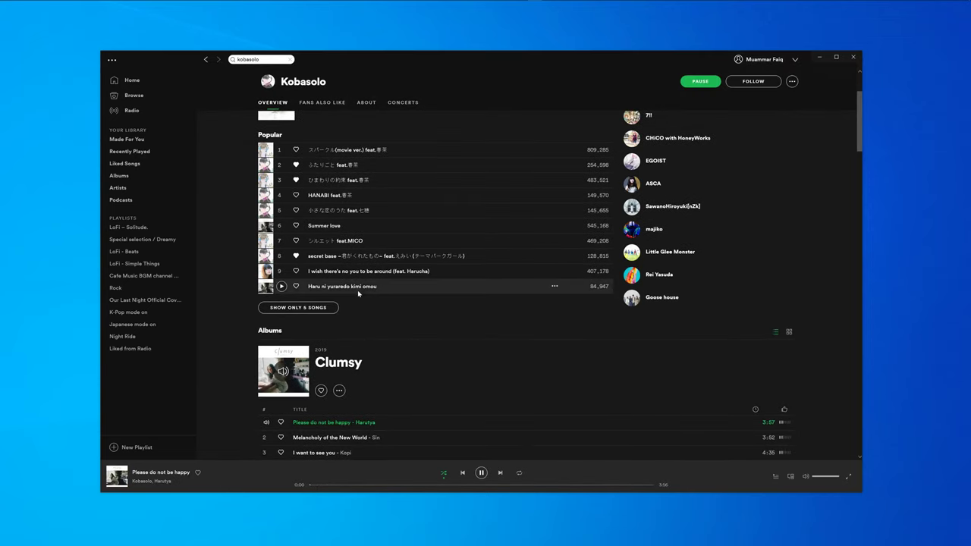
scroll(425, 334, "up", 3)
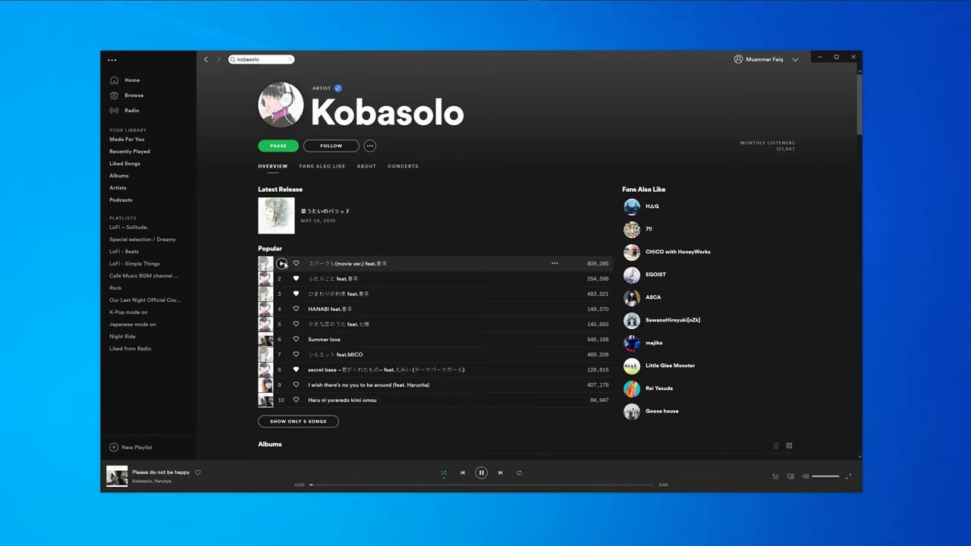
- Play the Popular tracks in turn, from スパークル(movie ver.) down to secret base
double_click(317, 260)
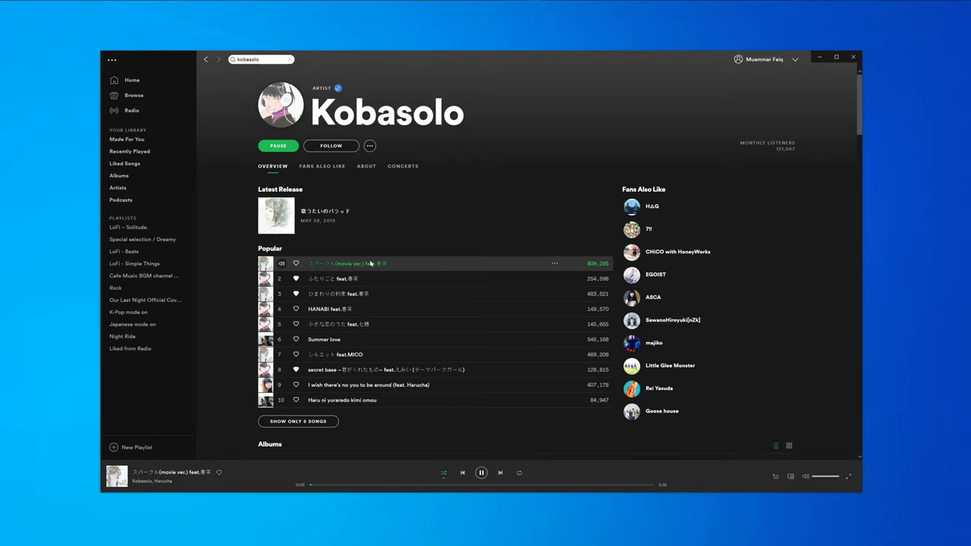
mouse_move(425, 278)
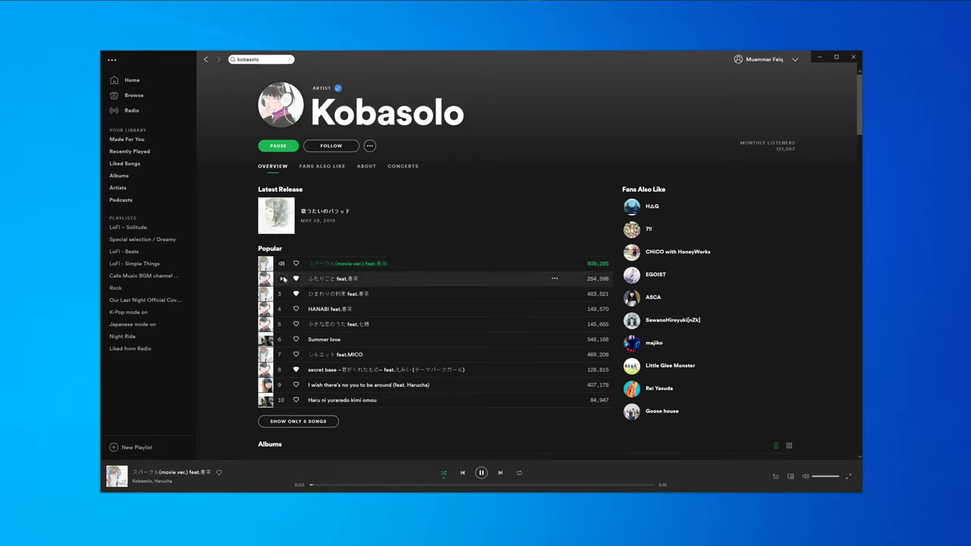
left_click(281, 278)
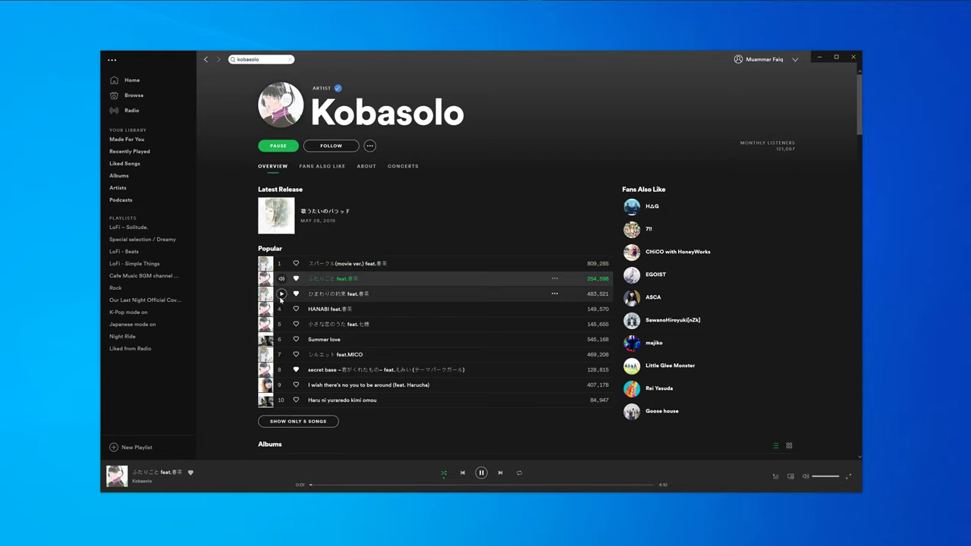
left_click(280, 293)
left_click(281, 309)
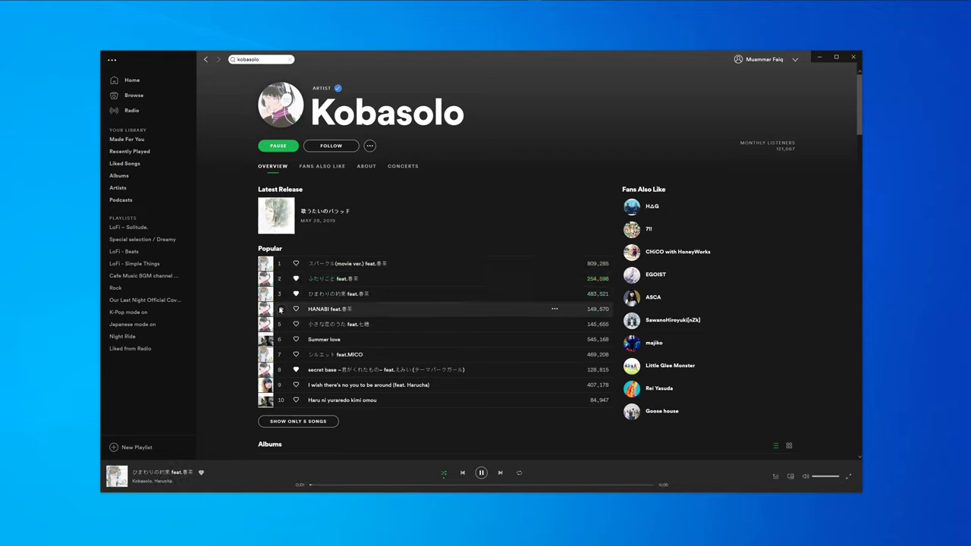
left_click(281, 369)
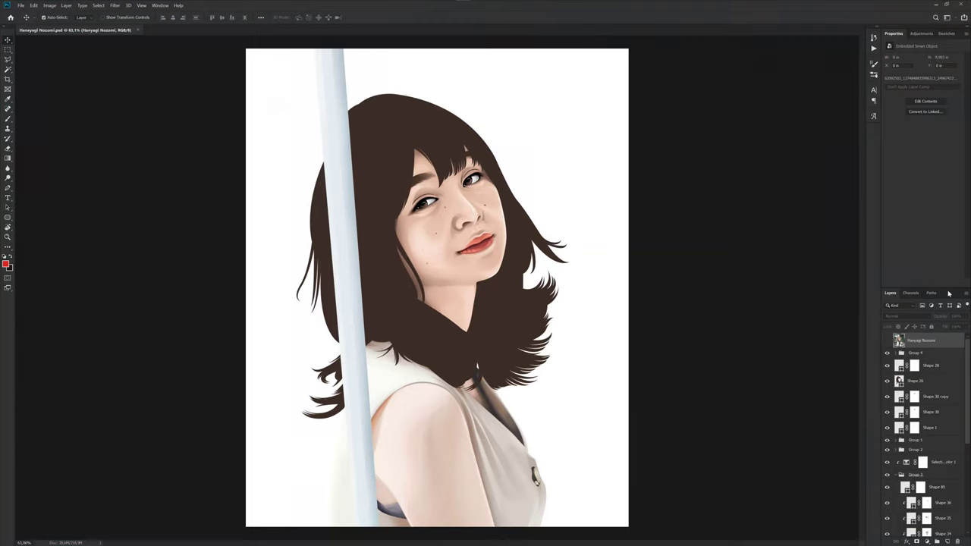
- Enlarge the Layers panel, collapse Group 3, and add a new layer above Shape 26
left_click_drag(944, 287, 944, 130)
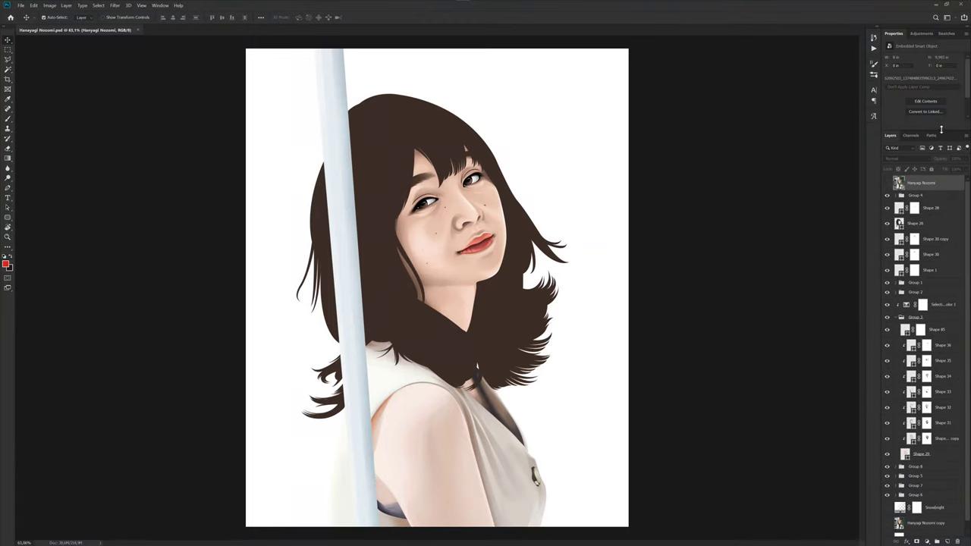
left_click(900, 317)
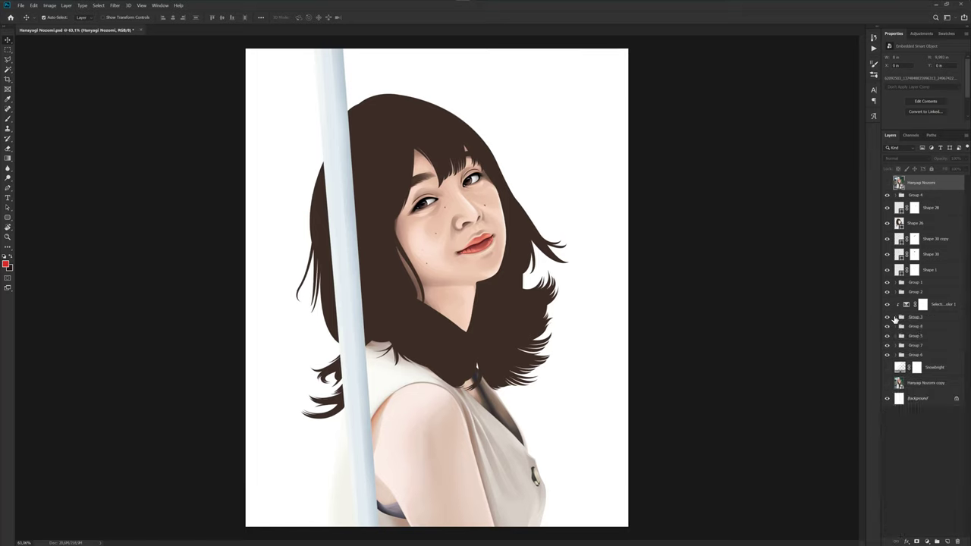
left_click(389, 284)
key("p")
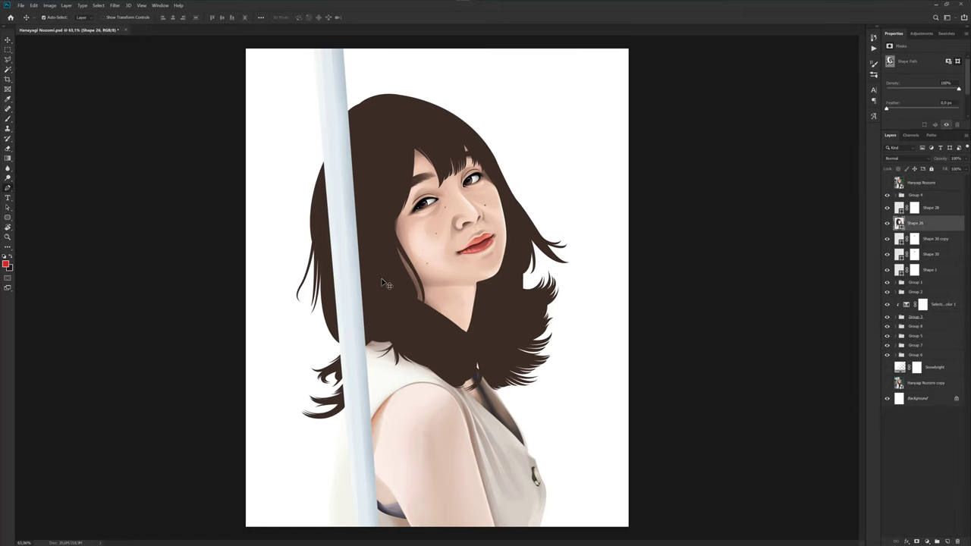
scroll(409, 249, "up", 3)
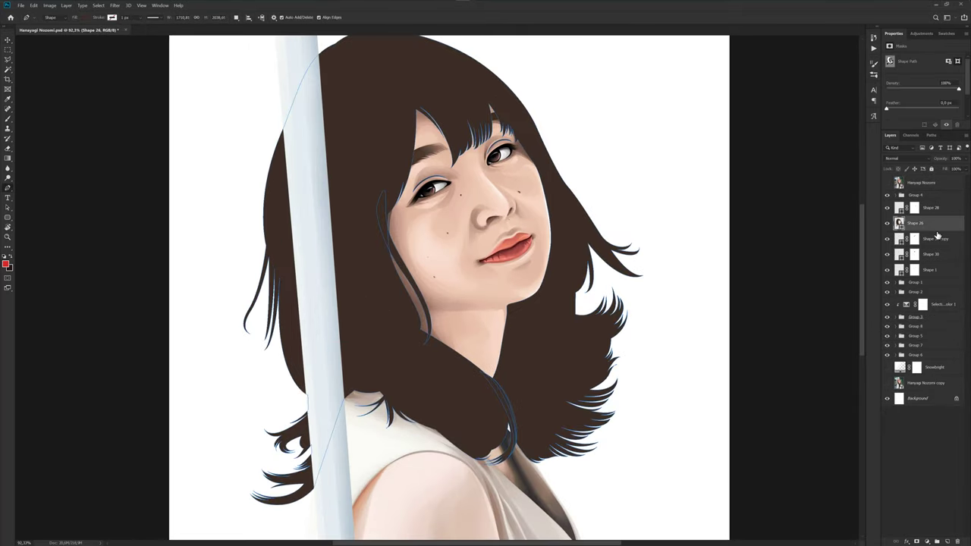
left_click(935, 228)
left_click(947, 541)
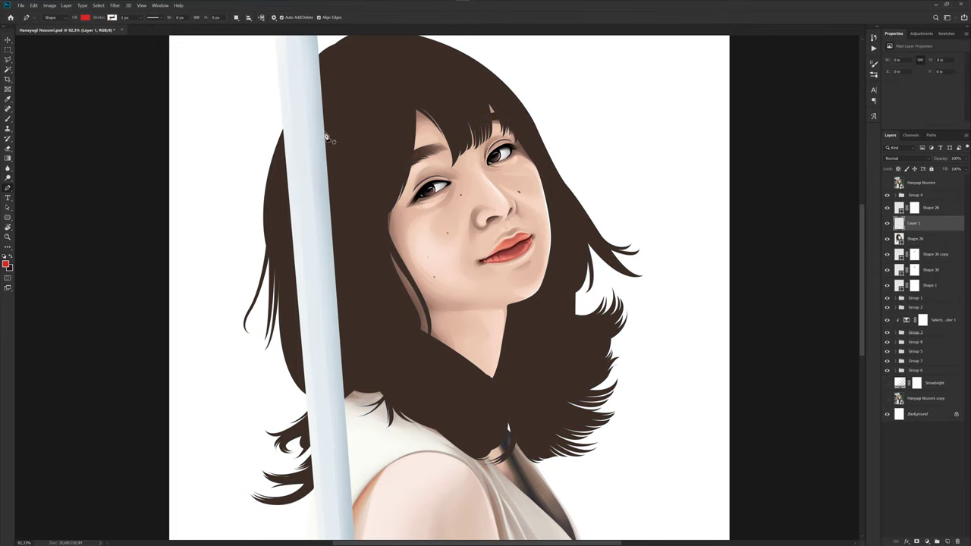
- Reset the colour to black and choose the Vector Line Art brush preset
key("d")
right_click(407, 169)
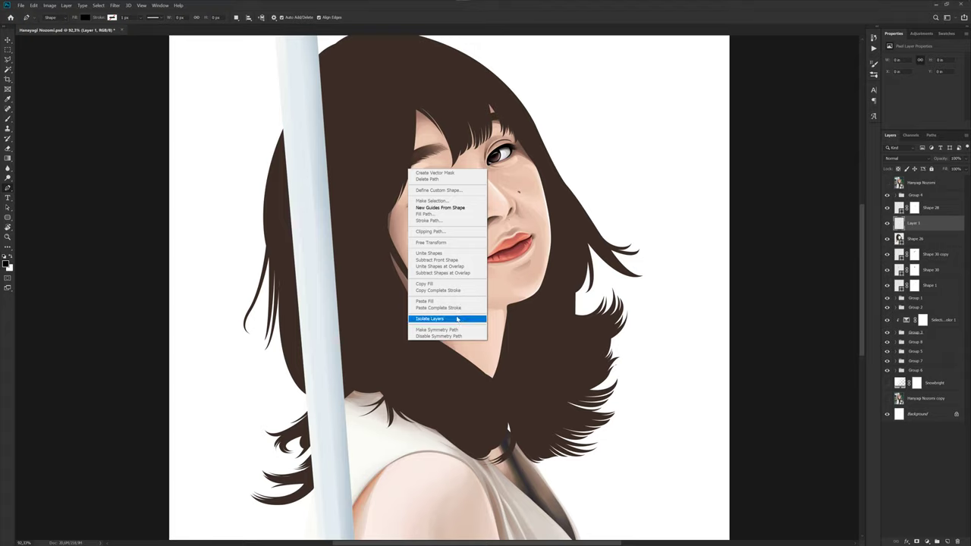
left_click(483, 55)
key("b")
right_click(436, 211)
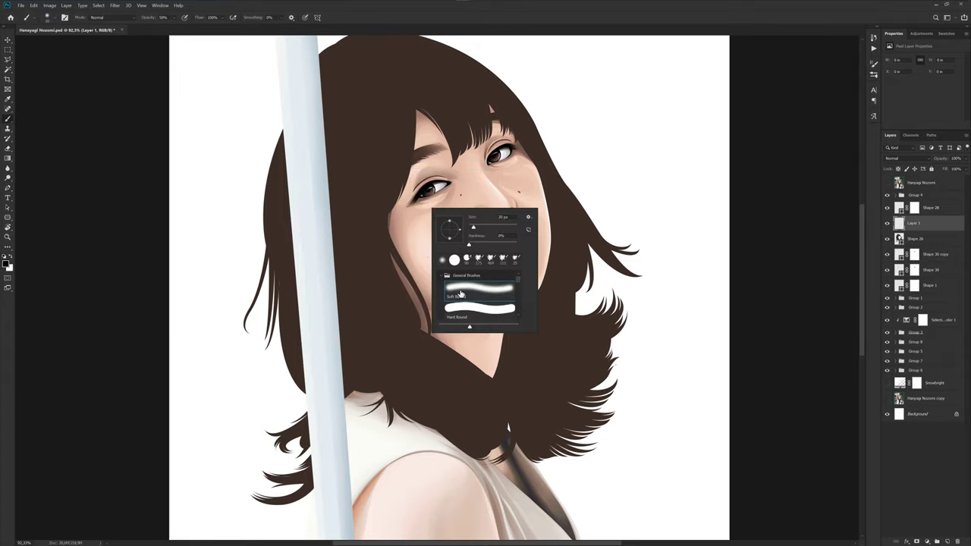
scroll(460, 294, "down", 1)
scroll(487, 311, "down", 1)
scroll(479, 313, "down", 2)
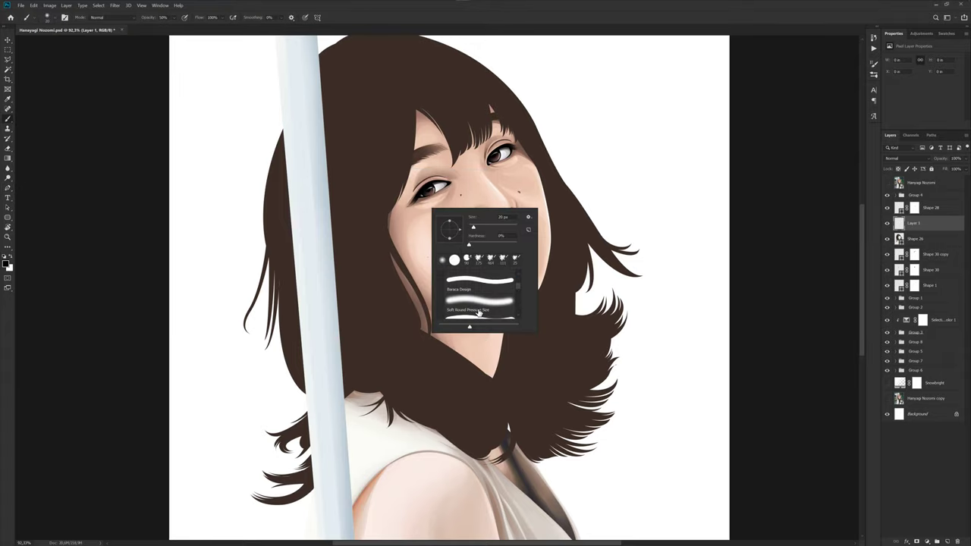
scroll(479, 313, "down", 1)
scroll(479, 313, "down", 1)
scroll(479, 313, "down", 1)
scroll(500, 307, "down", 1)
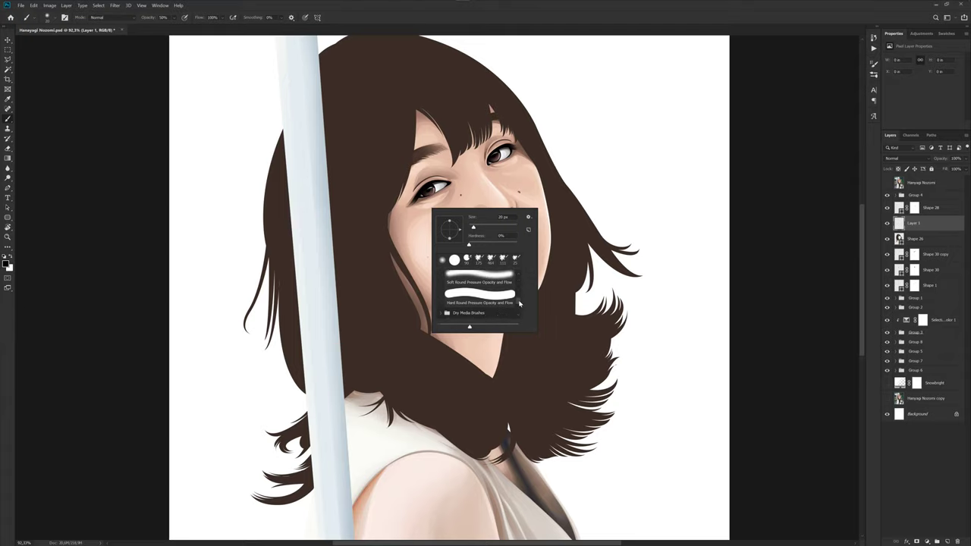
scroll(518, 304, "down", 2)
scroll(521, 318, "down", 1)
left_click(484, 298)
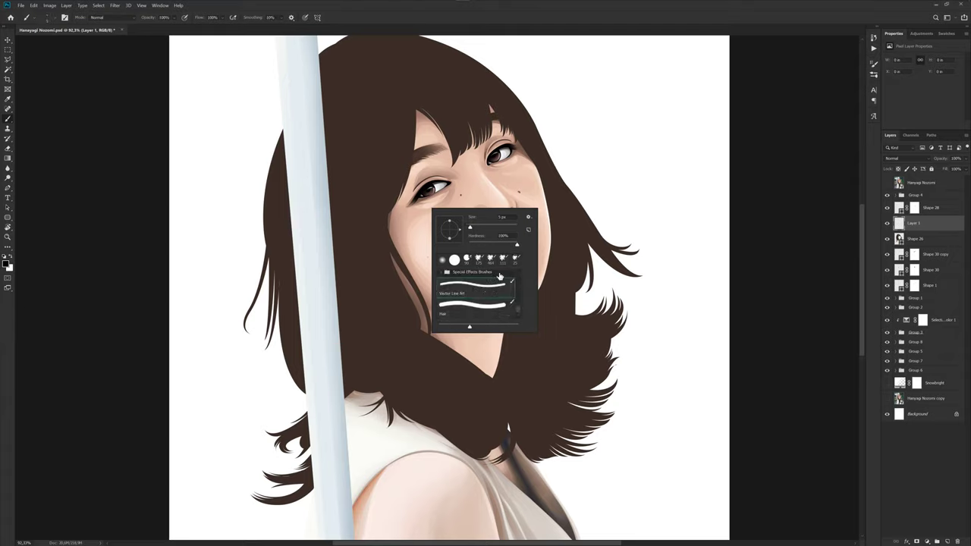
left_click(491, 10)
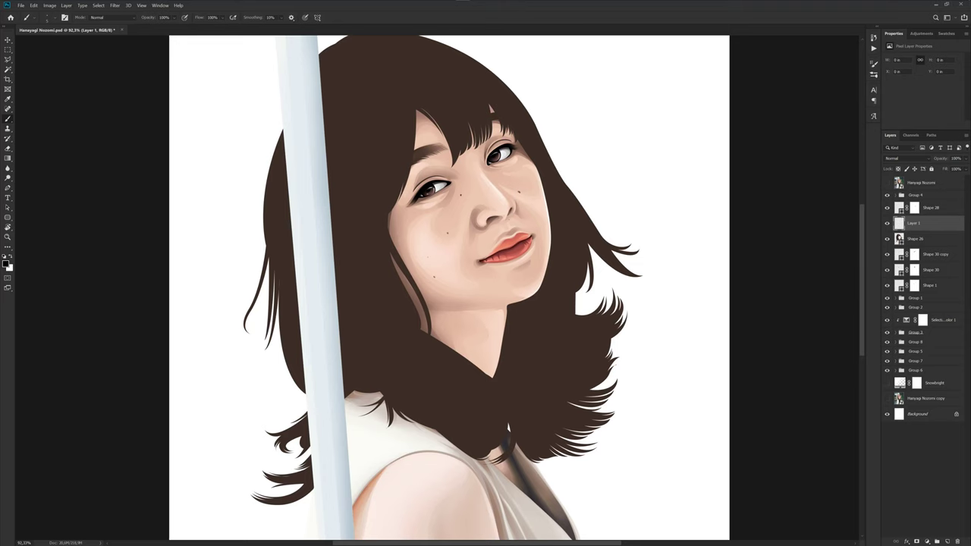
- Show the reference photo and start a pen shape near the top of the photo
key("p")
scroll(371, 204, "up", 1)
left_click(886, 183)
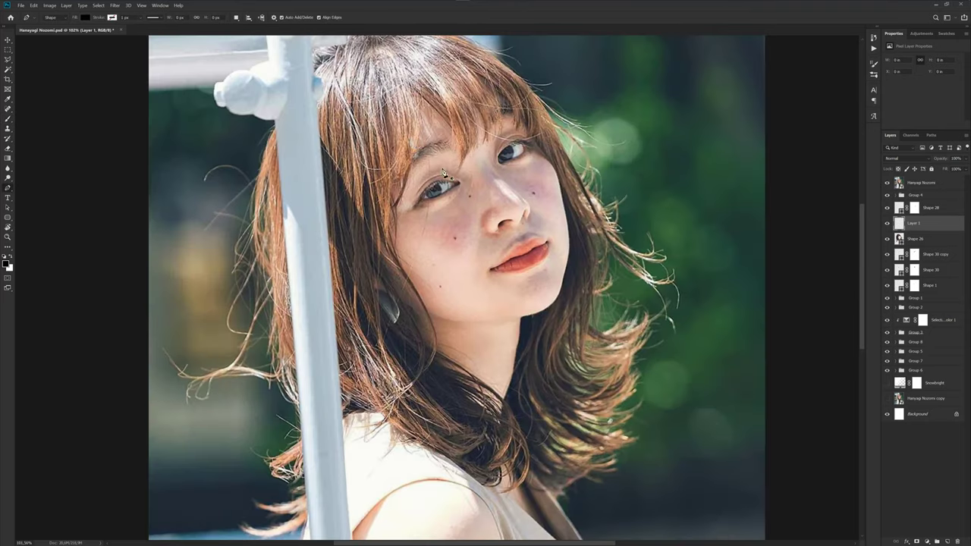
left_click_drag(405, 142, 432, 176)
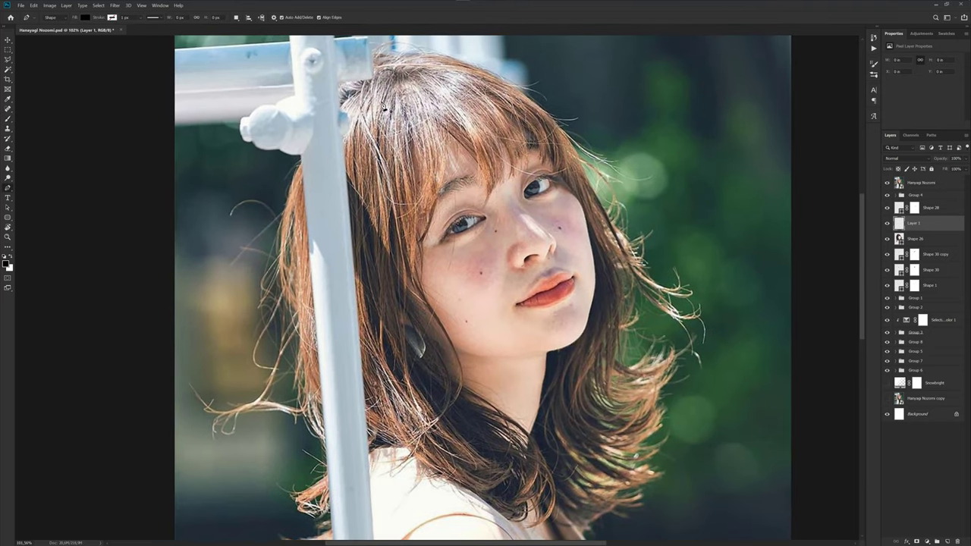
left_click(384, 107)
scroll(385, 113, "down", 3)
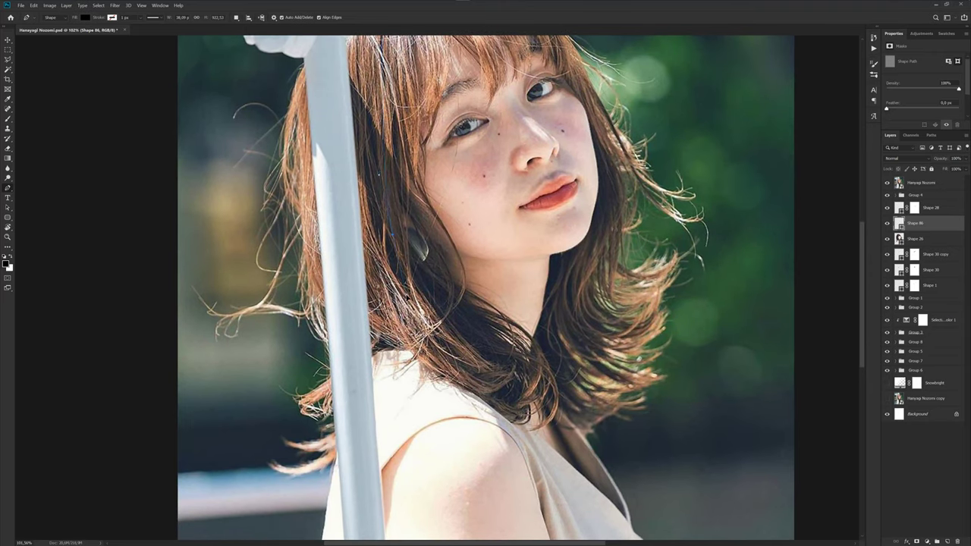
scroll(406, 149, "up", 3)
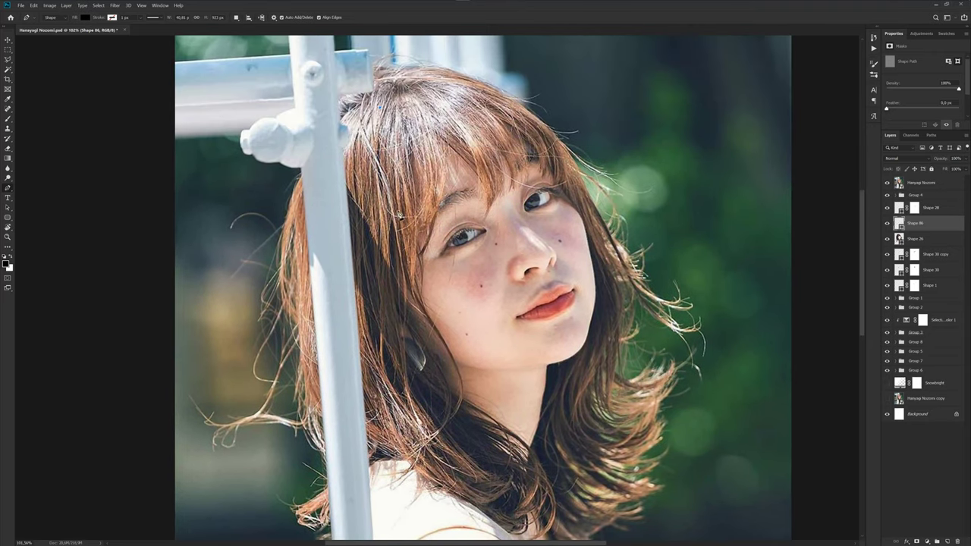
left_click_drag(415, 370, 387, 168)
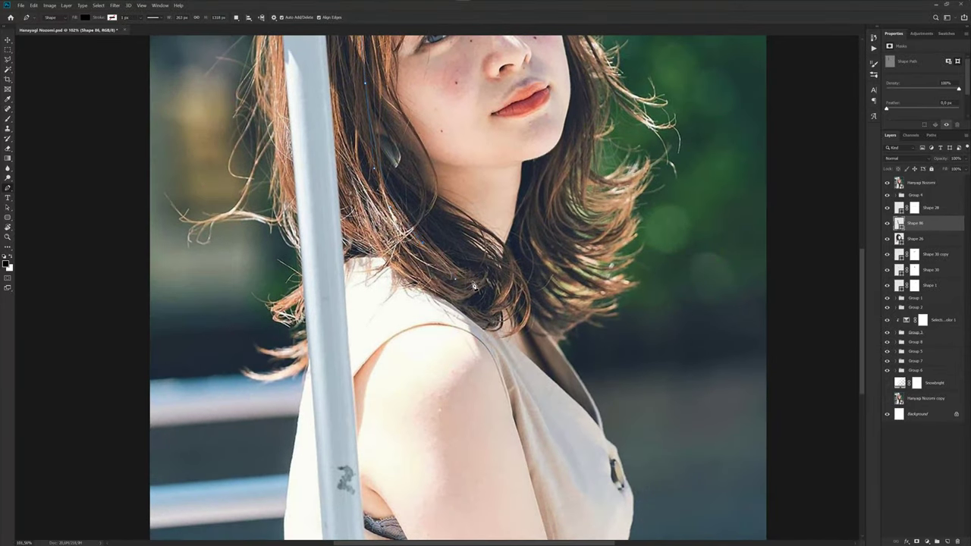
- Adjust the new pen path, then undo Shape 87 and delete the stray Shape 86
scroll(469, 238, "up", 2)
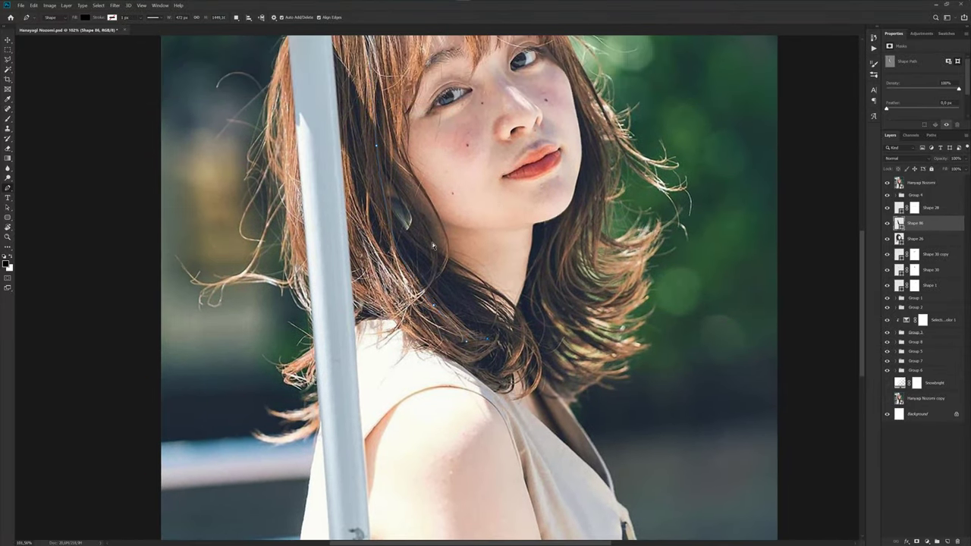
scroll(433, 245, "up", 2)
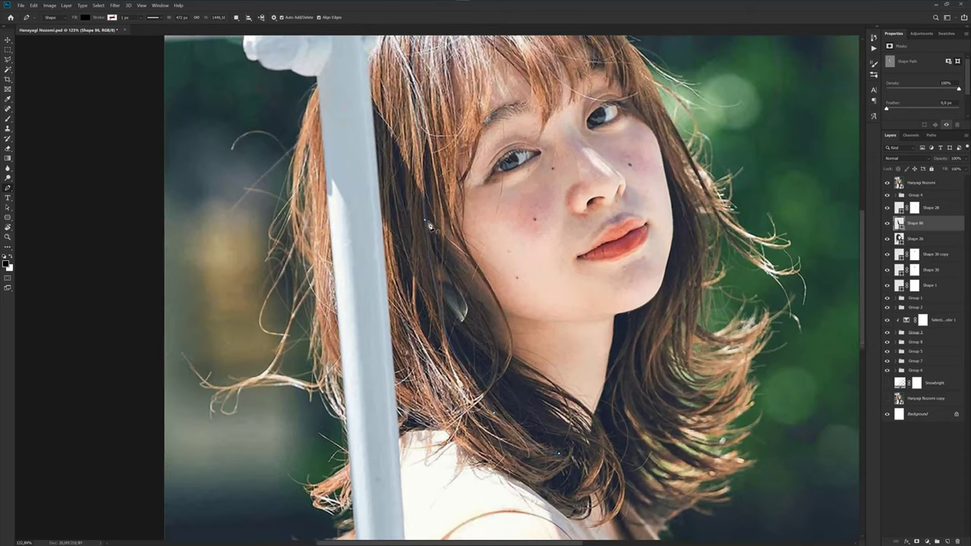
left_click_drag(429, 225, 424, 222)
scroll(438, 225, "down", 2)
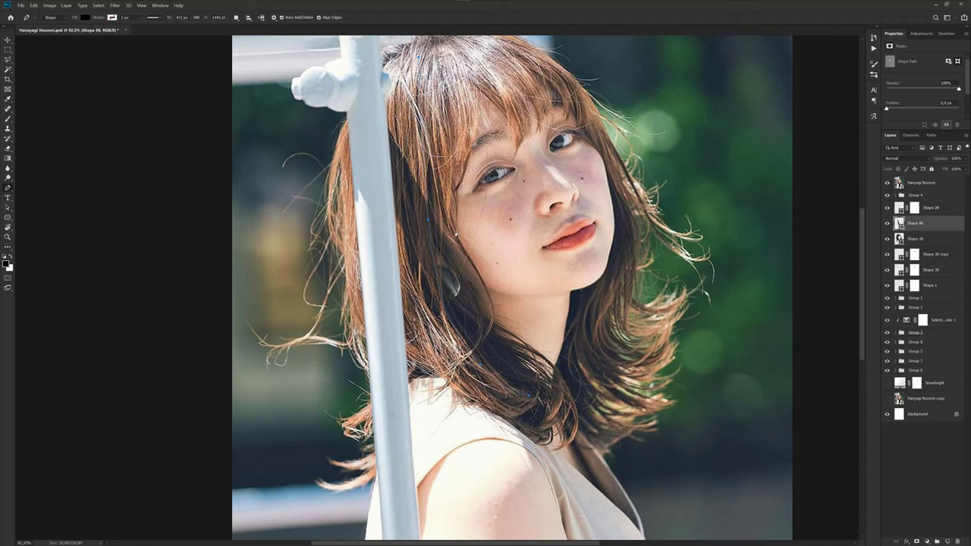
left_click(457, 230)
left_click(432, 220)
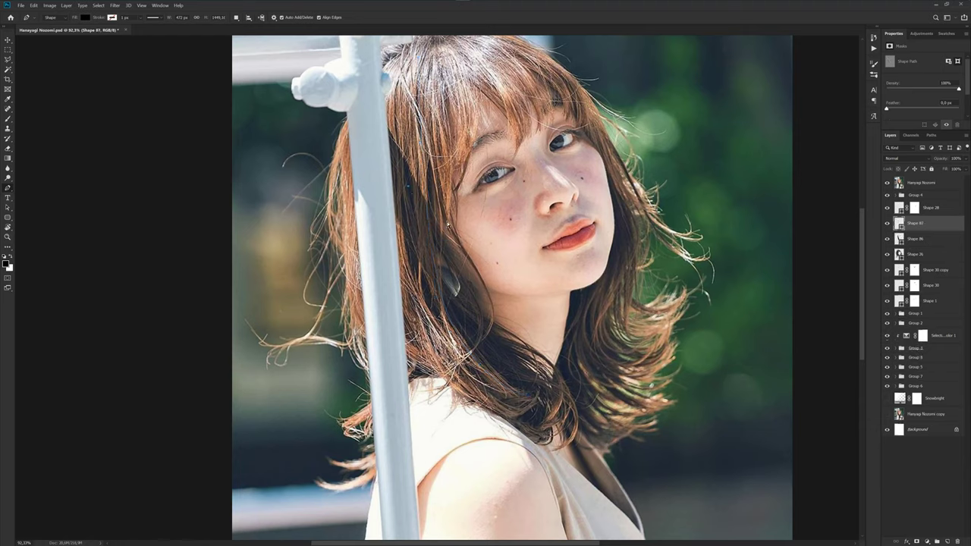
key("ctrl+z")
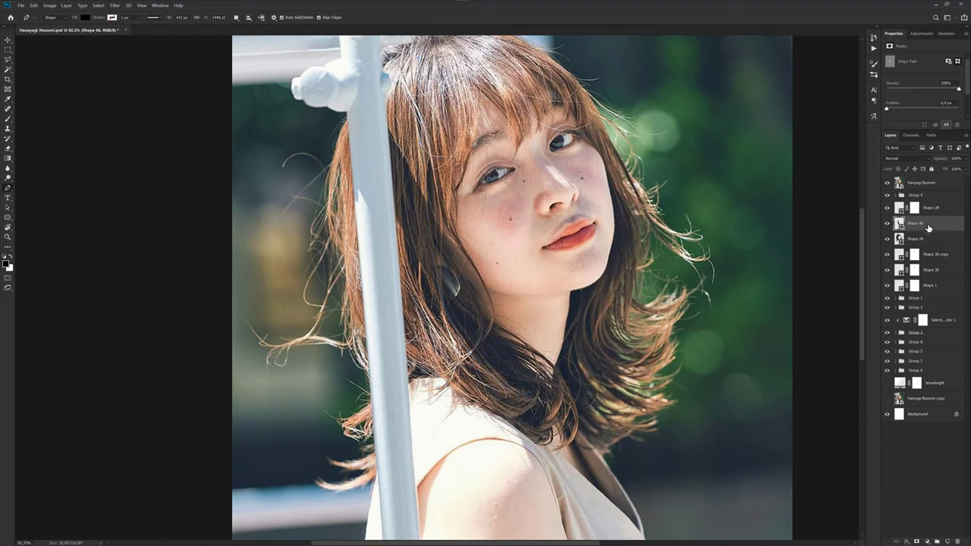
key("Delete")
- Set the Pen to Path mode, add Layer 1, and anchor the hair path along the pipe
left_click(52, 16)
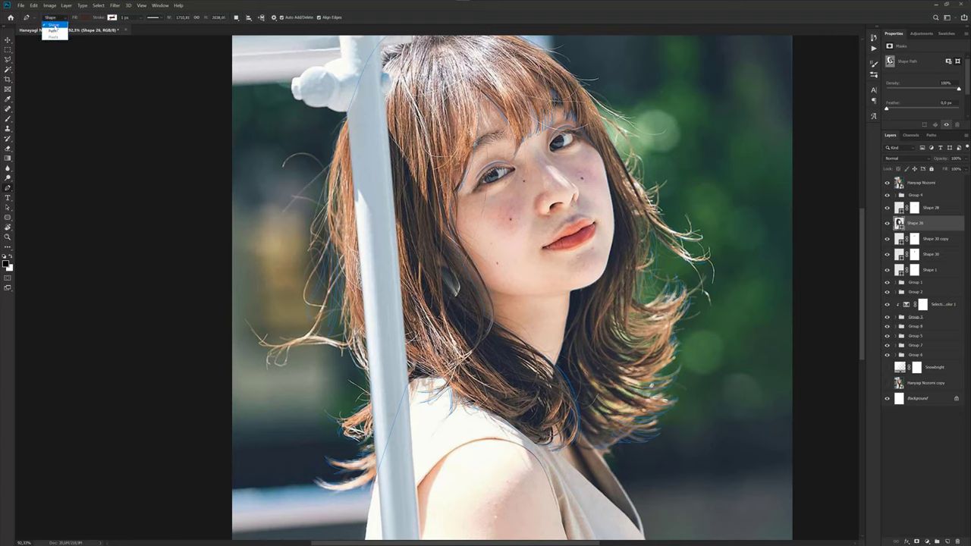
left_click(927, 238)
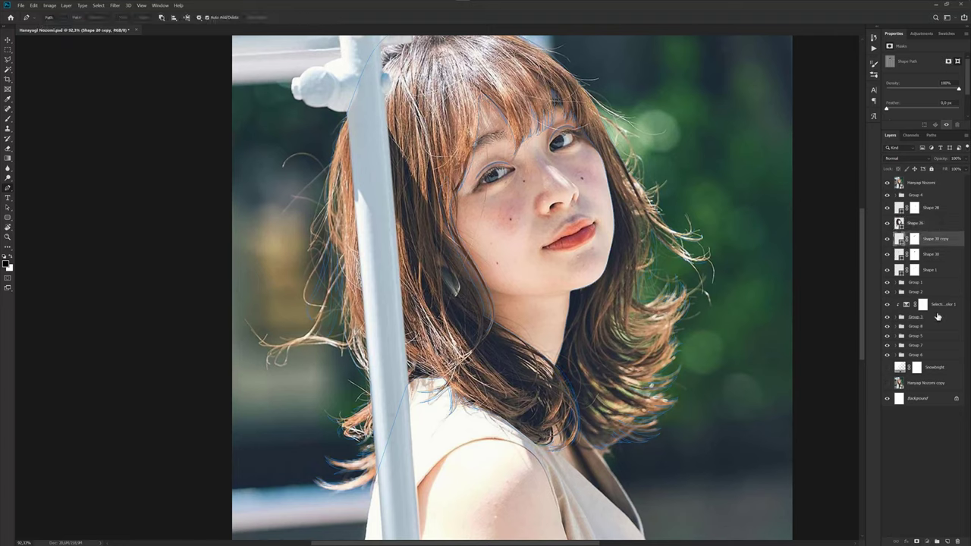
left_click(946, 541)
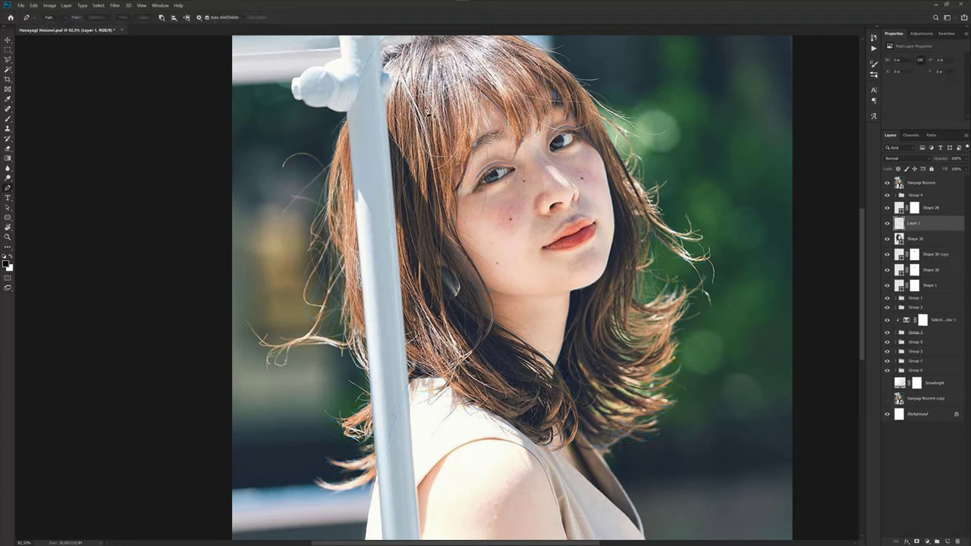
left_click(426, 218)
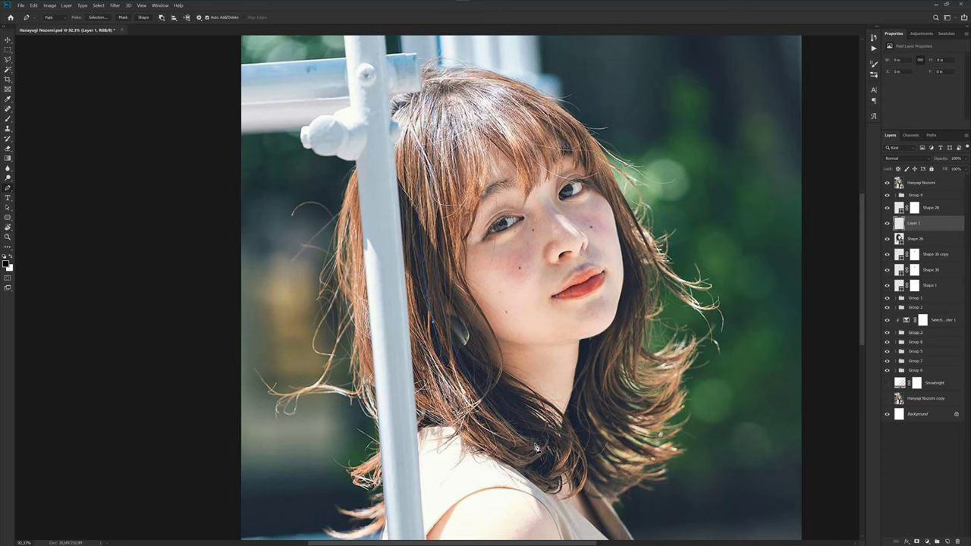
scroll(458, 295, "up", 2)
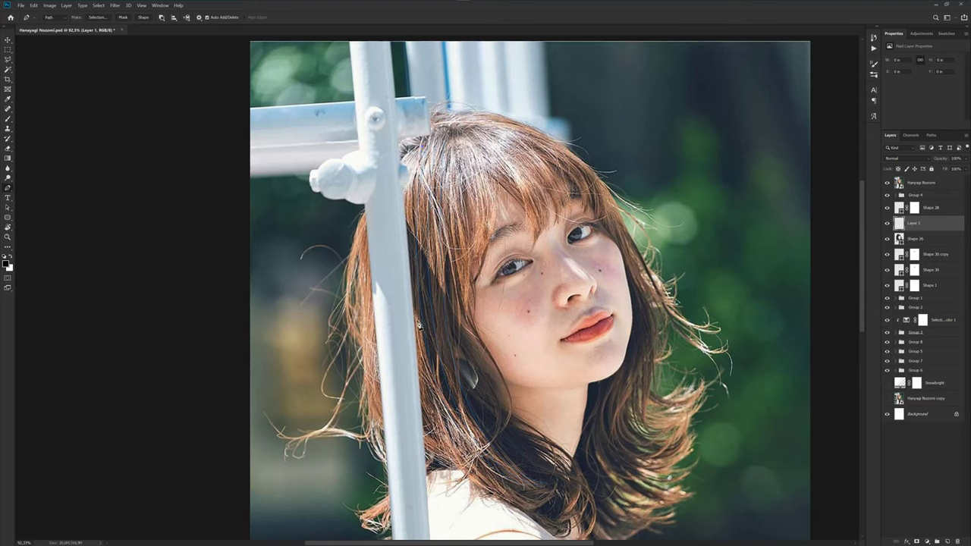
left_click_drag(410, 296, 408, 282)
- Place curved anchors down the hair strand beside the pole
scroll(450, 297, "up", 1)
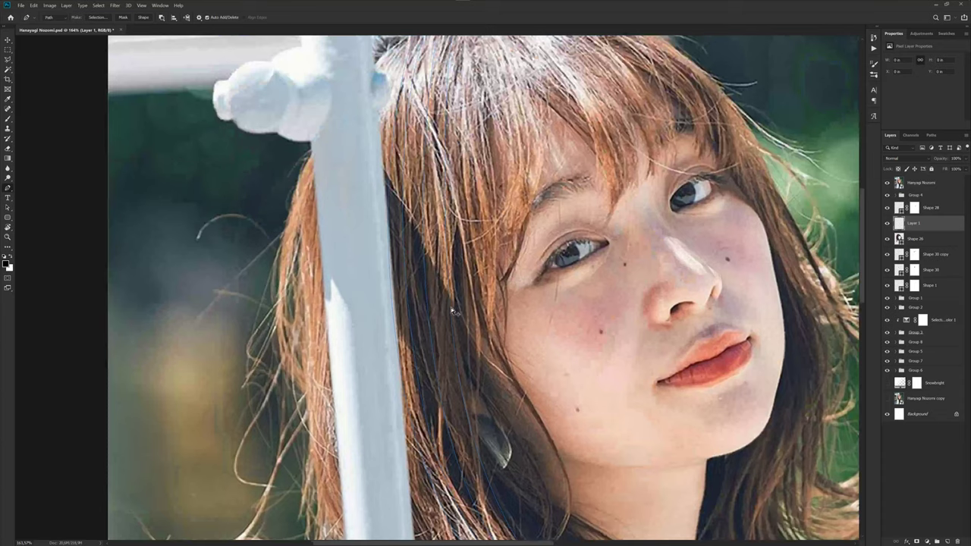
left_click(449, 309)
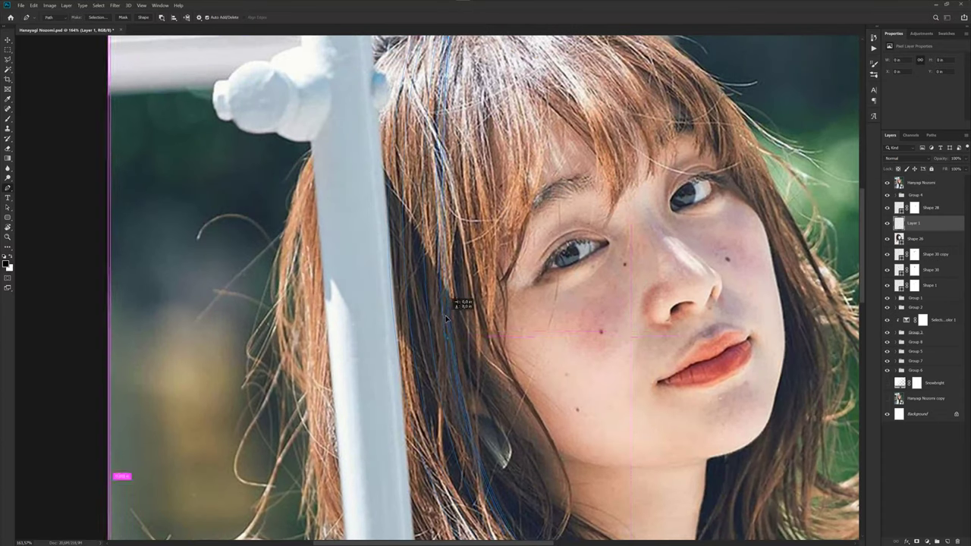
left_click_drag(441, 313, 438, 314)
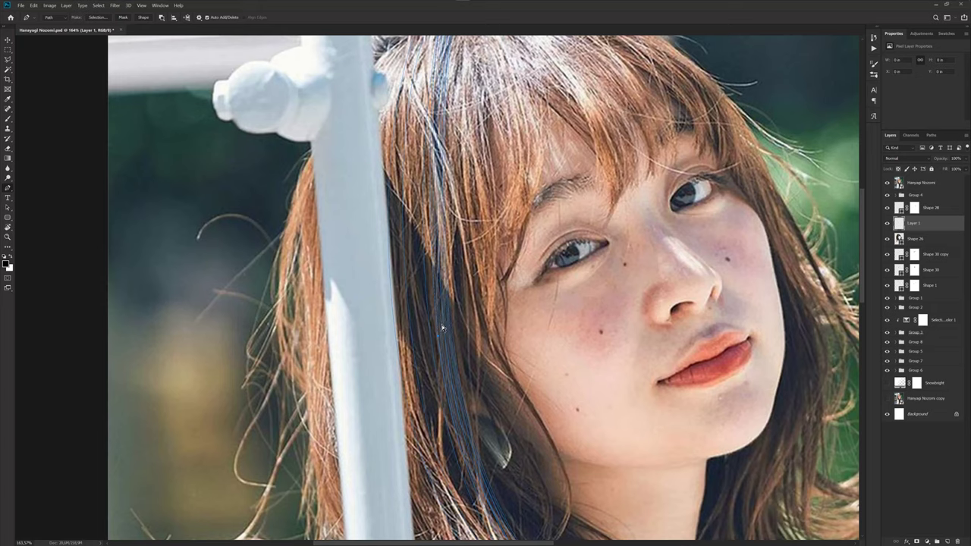
left_click_drag(433, 325, 426, 325)
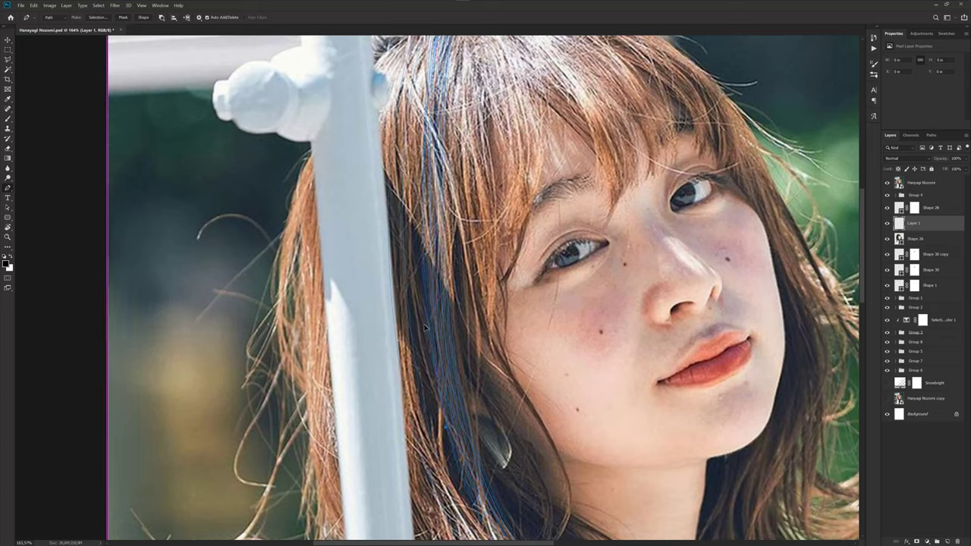
left_click_drag(476, 385, 461, 236)
scroll(439, 277, "up", 3)
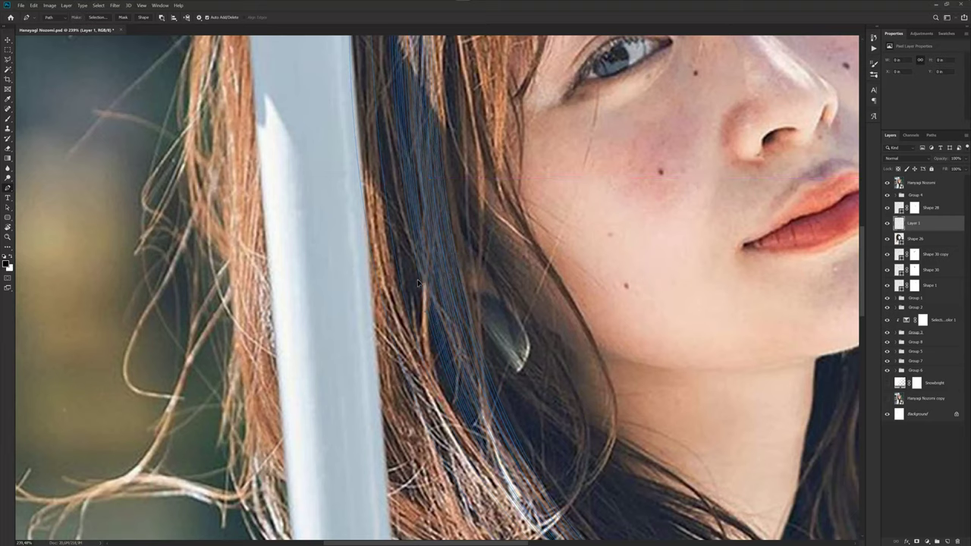
- Reshape the top of the hair path
left_click(407, 296, "ctrl")
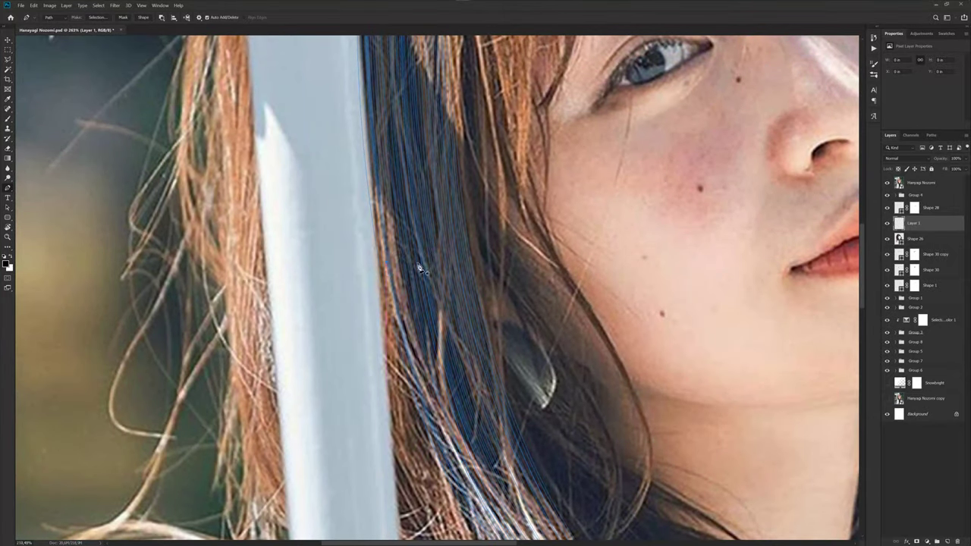
scroll(420, 265, "down", 5)
mouse_move(433, 216)
left_mouse_down()
mouse_move(431, 317)
mouse_move(431, 253)
left_mouse_up()
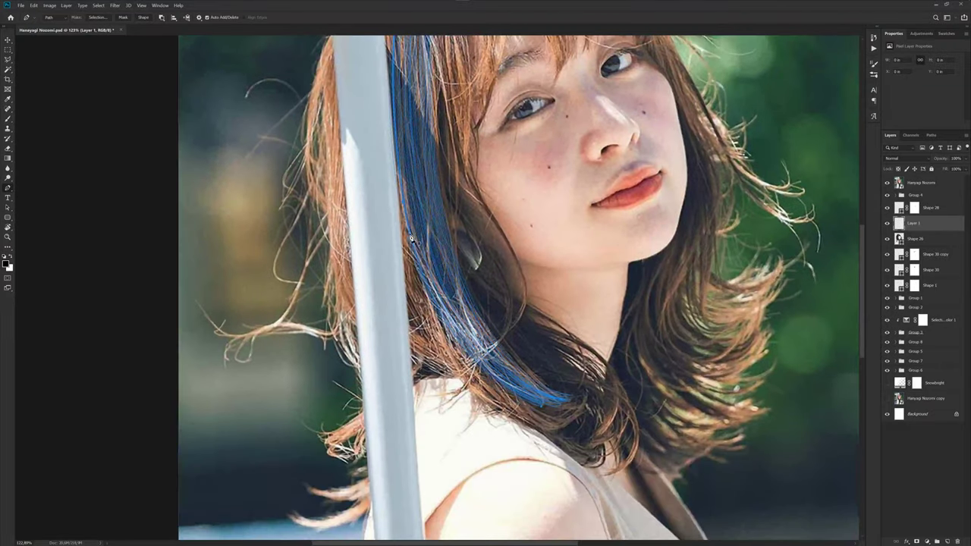
scroll(421, 257, "up", 3)
scroll(417, 260, "up", 2)
scroll(418, 261, "down", 2)
scroll(424, 254, "up", 5)
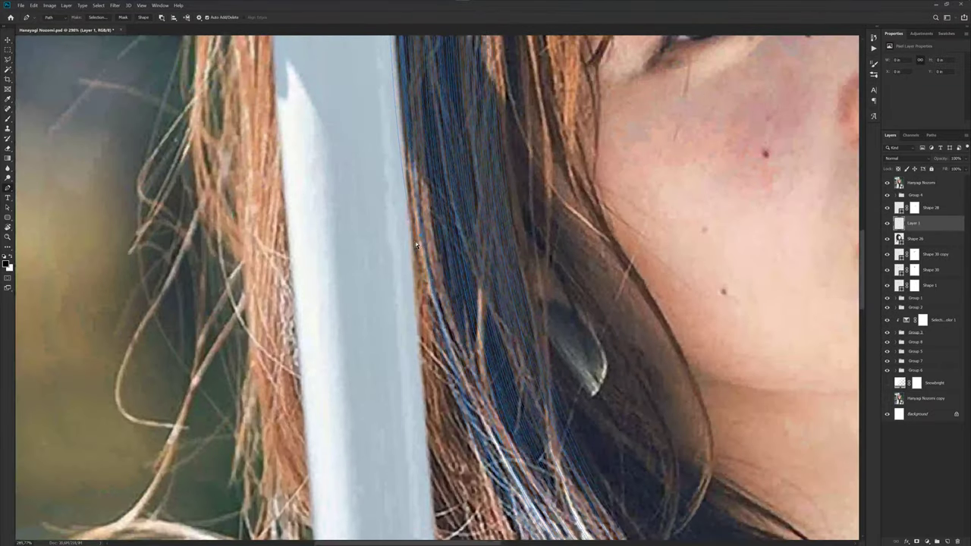
left_click_drag(415, 245, 417, 246)
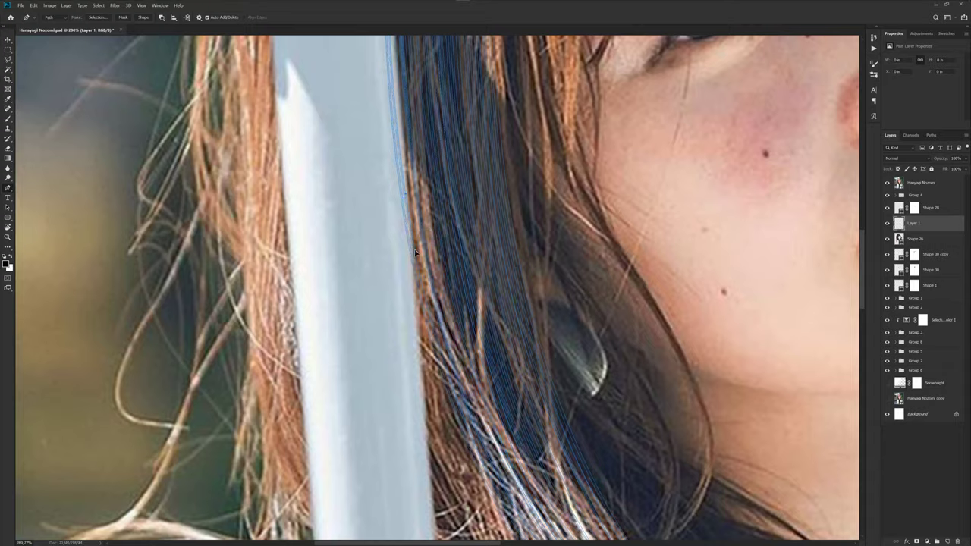
scroll(424, 254, "down", 3)
scroll(470, 303, "down", 2)
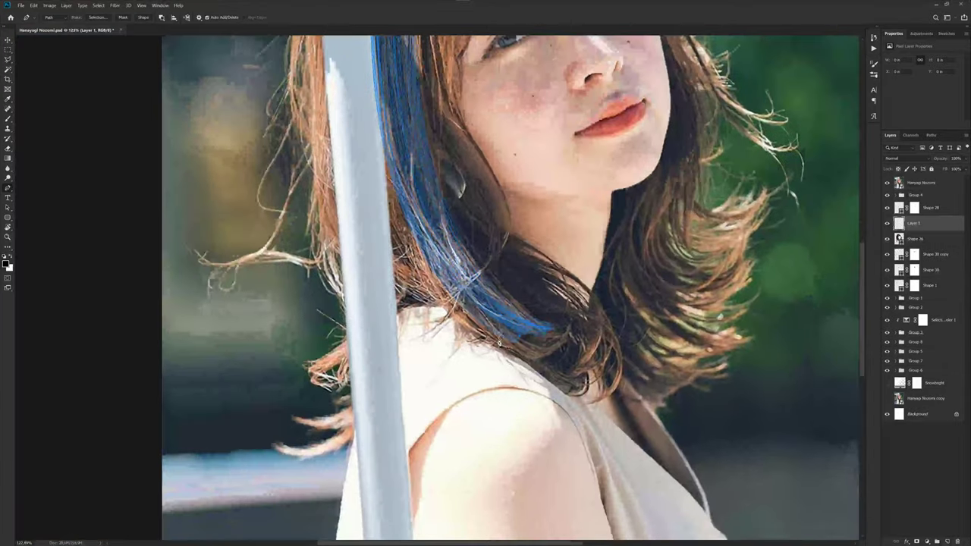
scroll(495, 344, "up", 8)
scroll(486, 322, "down", 3)
scroll(485, 303, "down", 2)
scroll(470, 303, "down", 2)
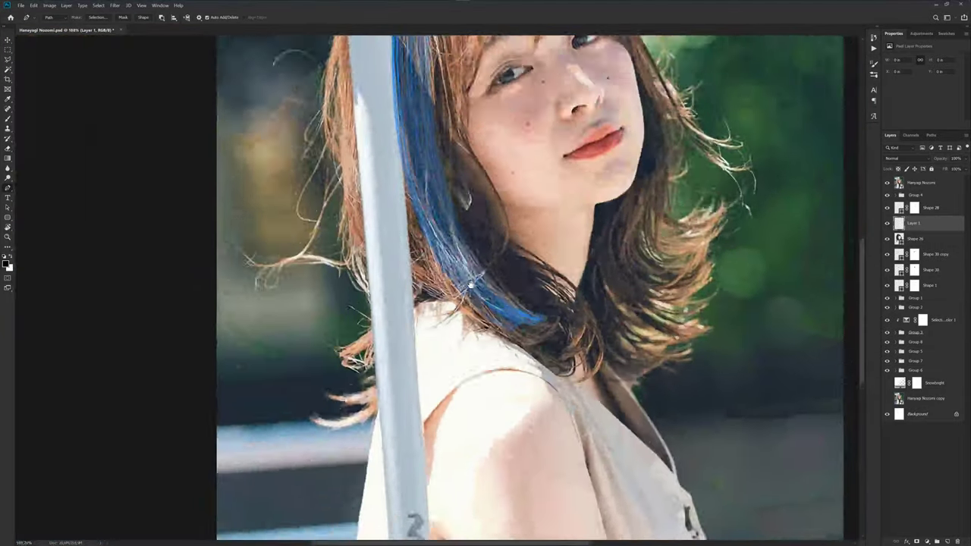
scroll(459, 302, "up", 1)
scroll(455, 299, "up", 2)
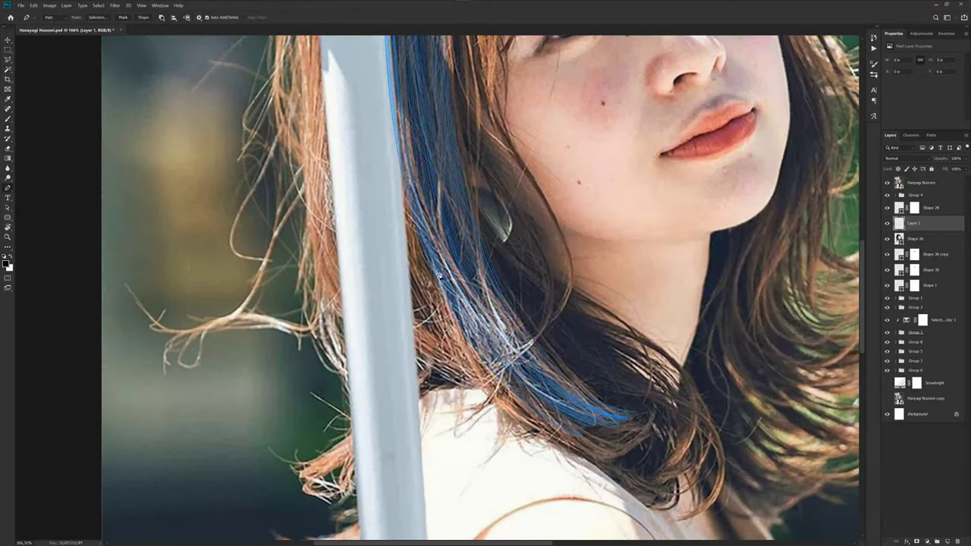
scroll(438, 275, "up", 1)
scroll(486, 318, "up", 1)
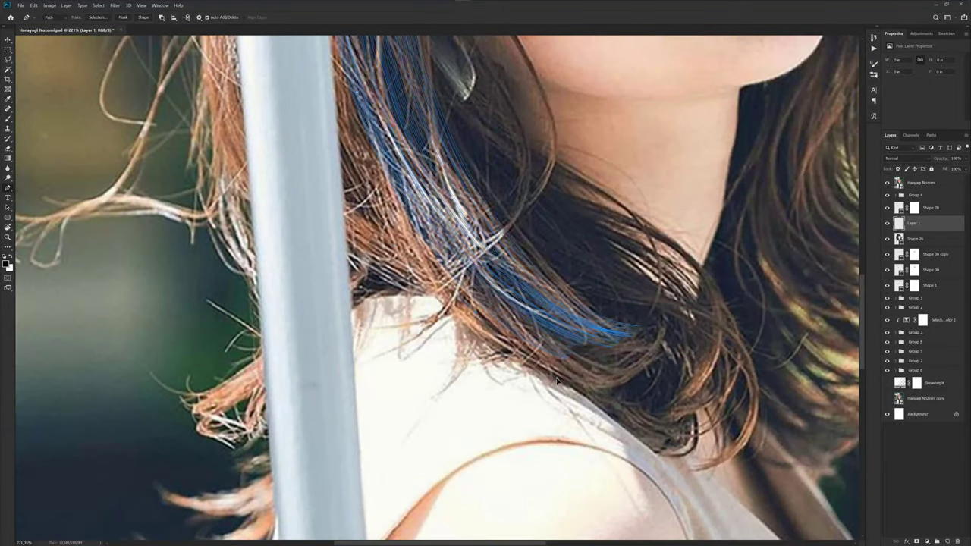
- Adjust the blue streak's end near the shoulder
left_click_drag(575, 390, 488, 302)
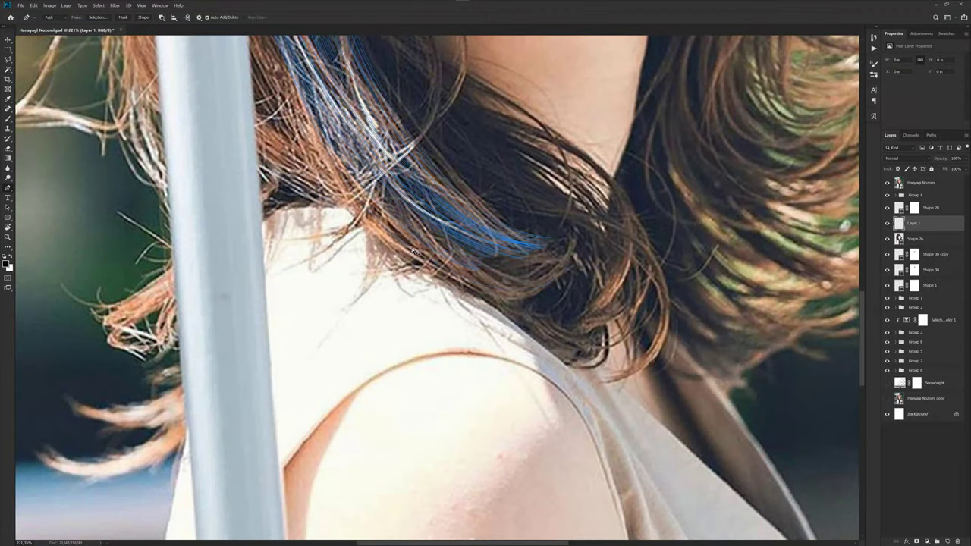
mouse_move(414, 251)
left_mouse_down()
mouse_move(432, 253)
mouse_move(429, 260)
left_mouse_up()
mouse_move(428, 261)
left_mouse_down()
mouse_move(392, 225)
mouse_move(439, 303)
left_mouse_up()
scroll(394, 240, "up", 3)
- Pan and zoom the view to bring the eyes and bangs into view
scroll(529, 258, "down", 3)
scroll(530, 273, "down", 3)
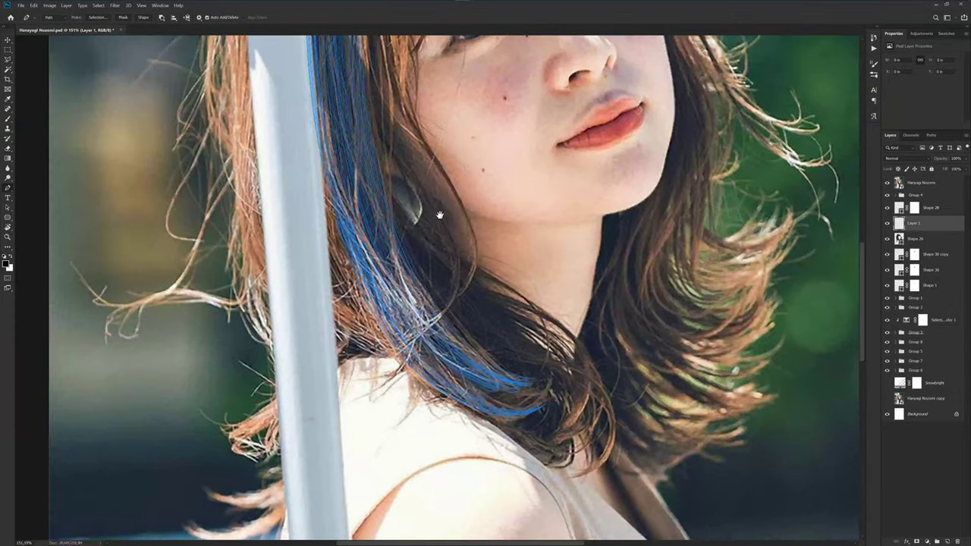
left_click_drag(439, 215, 455, 379)
left_click_drag(351, 64, 351, 141)
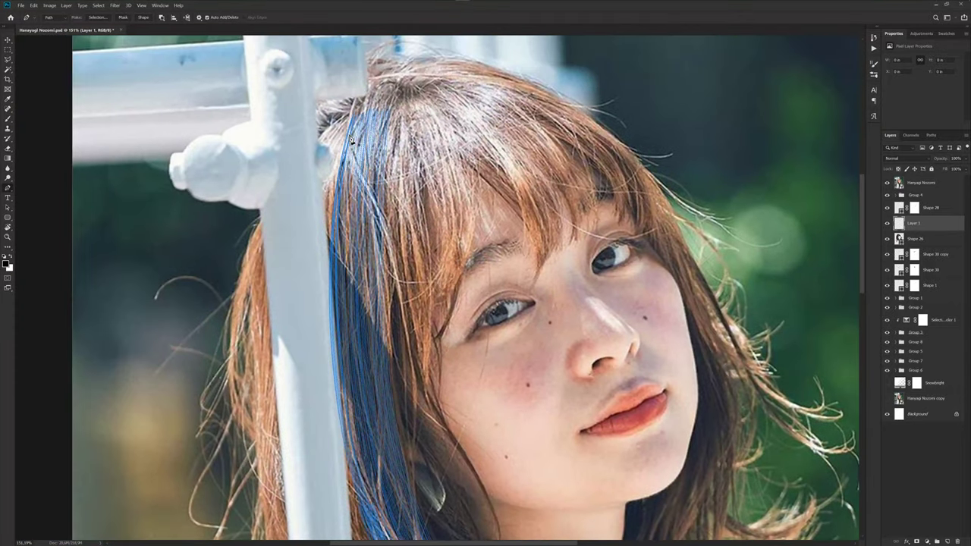
scroll(351, 137, "down", 3)
left_click_drag(347, 278, 366, 440)
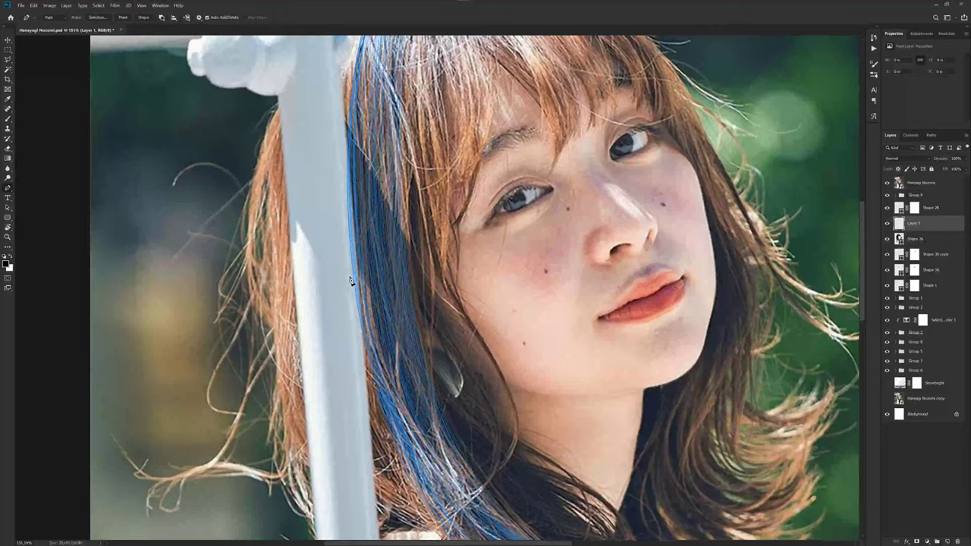
scroll(365, 440, "down", 2)
scroll(379, 417, "down", 2)
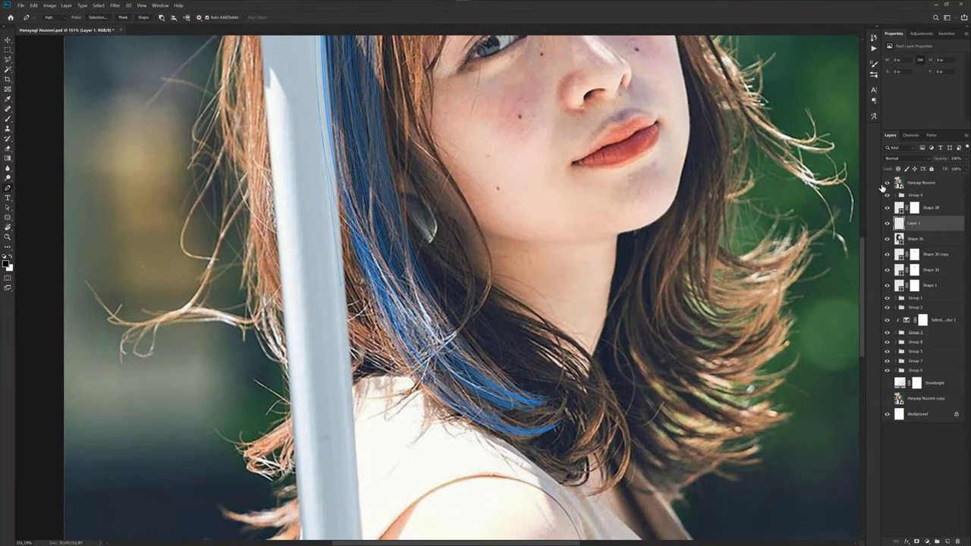
- Lower the reference photo layer's opacity slightly, then return to Layer 1
left_click(886, 183)
left_click(887, 183)
left_click(918, 185)
left_click_drag(956, 168, 955, 169)
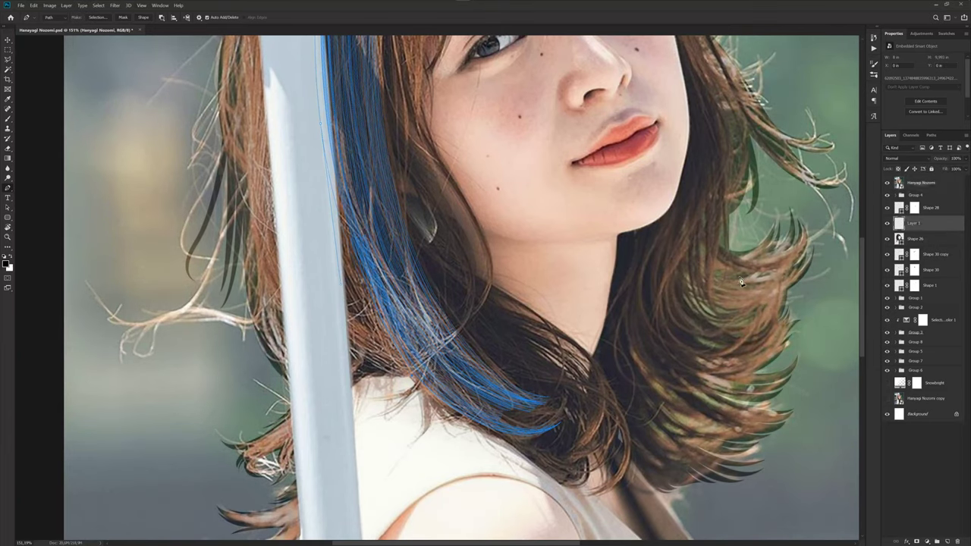
left_click(913, 223)
- Zoom and pan across the hair, shoulder and face to inspect the traced paths
scroll(357, 240, "up", 1)
mouse_move(369, 291)
left_mouse_down()
mouse_move(391, 252)
mouse_move(390, 261)
left_mouse_up()
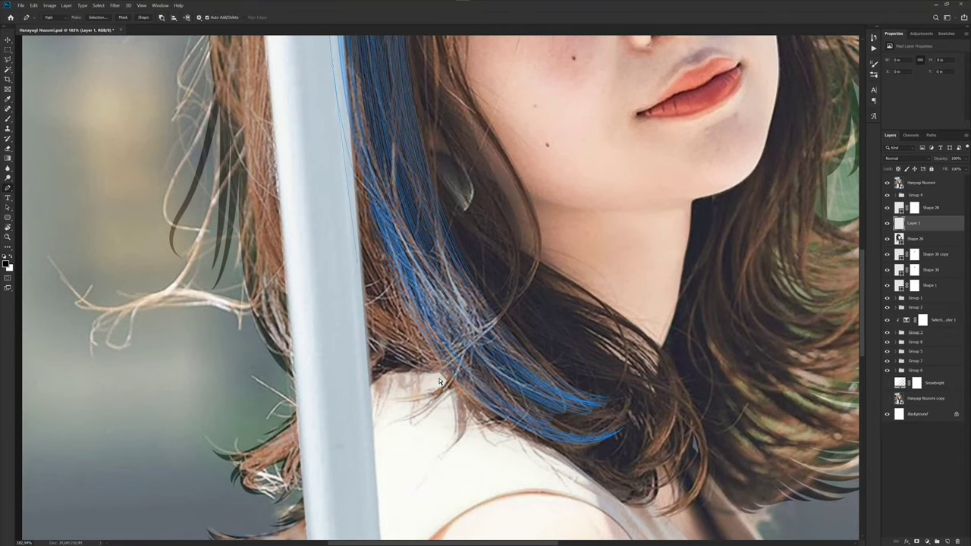
left_click_drag(395, 252, 440, 316)
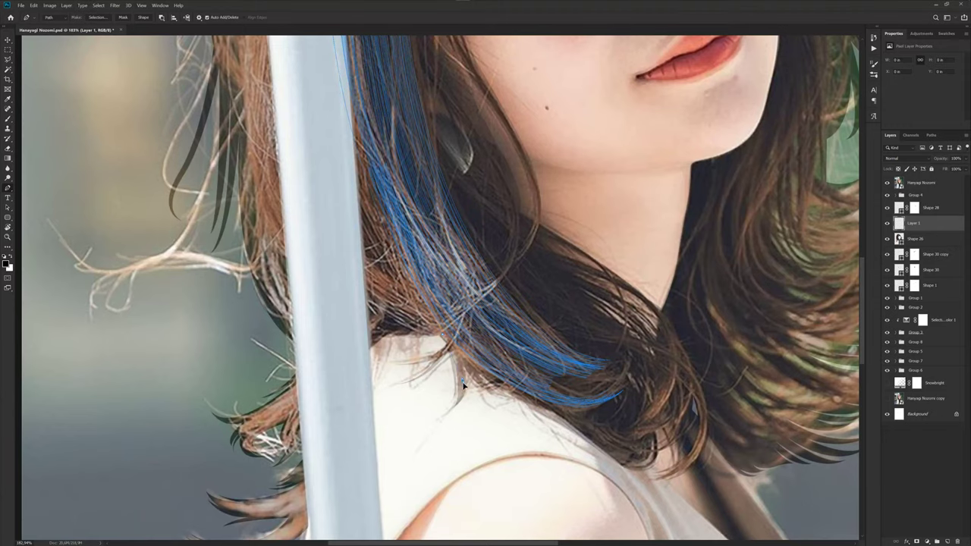
left_click_drag(422, 298, 449, 392)
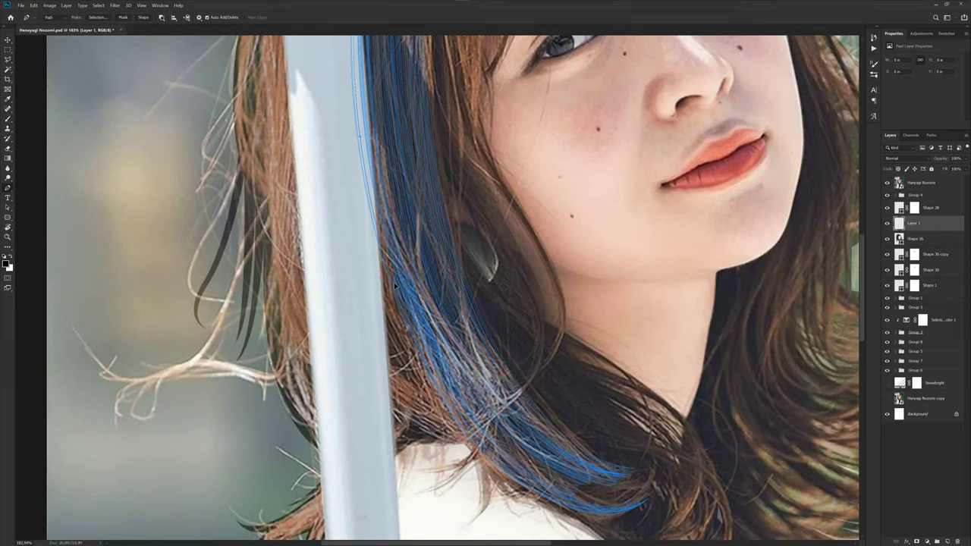
left_click_drag(394, 286, 394, 280)
scroll(406, 368, "down", 2)
scroll(406, 371, "down", 1)
scroll(408, 383, "down", 2)
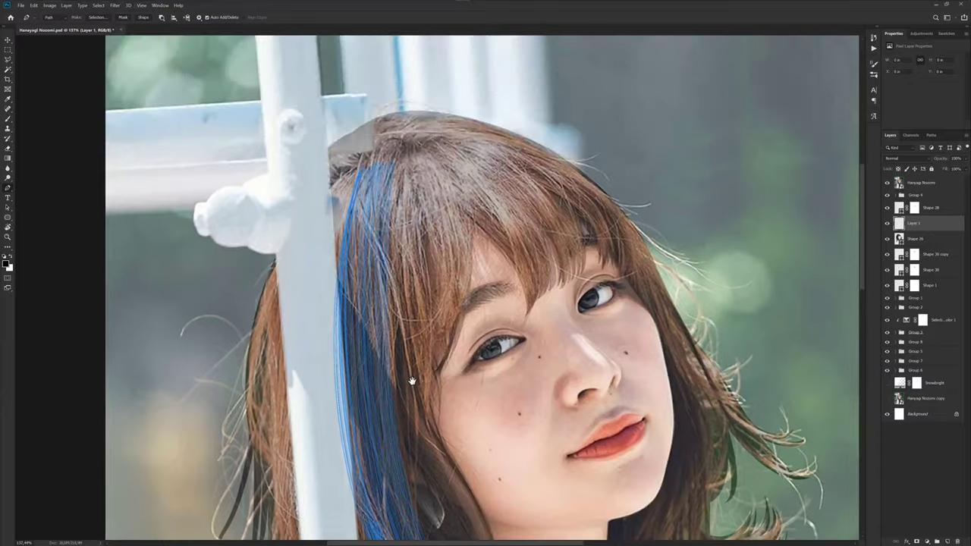
left_click_drag(412, 379, 433, 217)
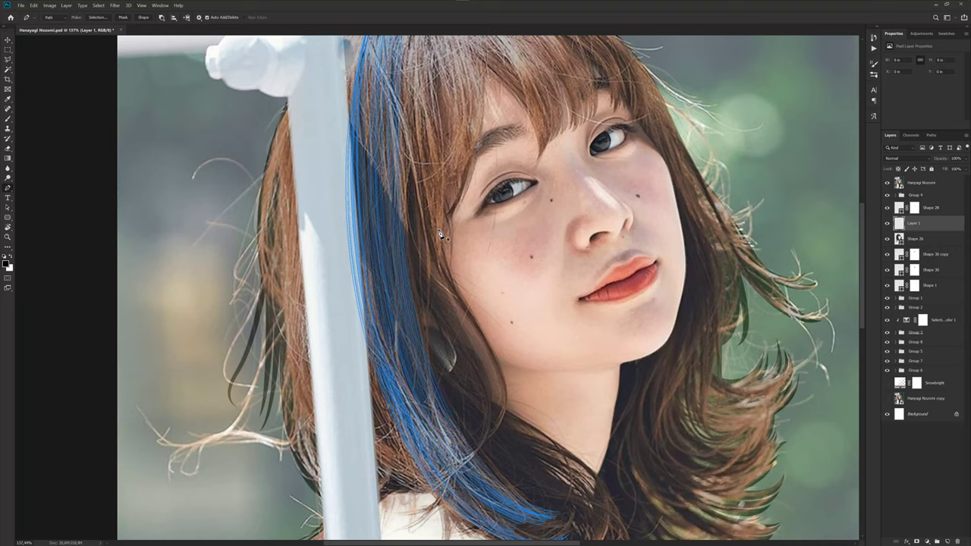
scroll(437, 330, "down", 3)
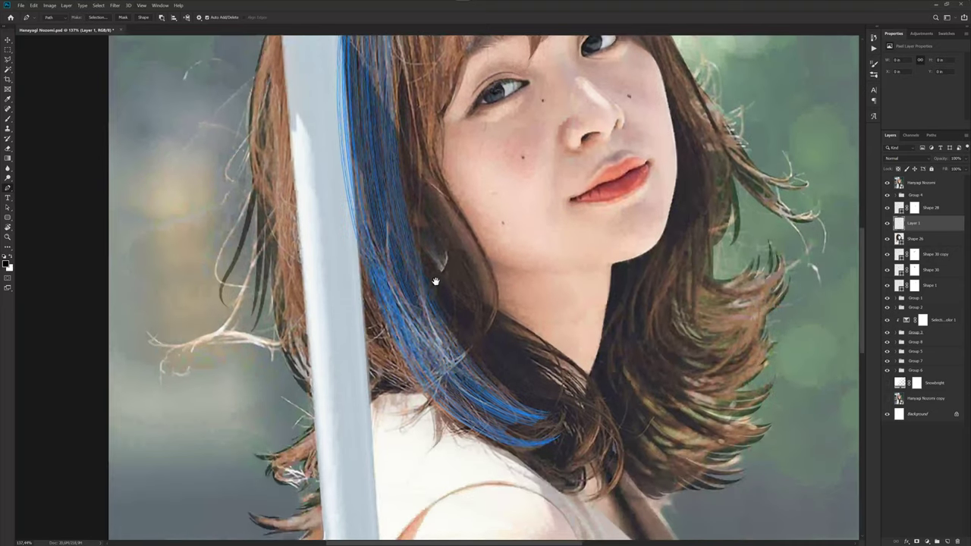
scroll(397, 396, "up", 2)
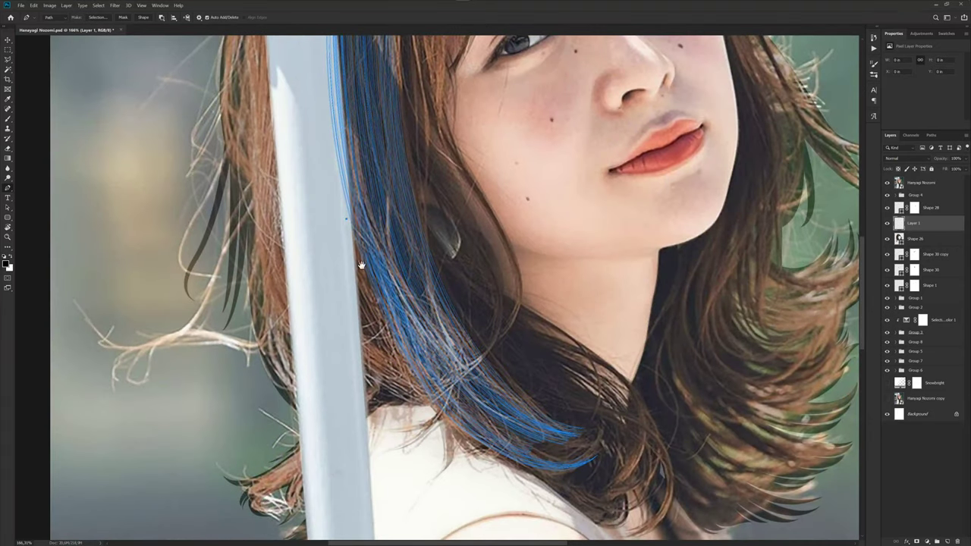
scroll(358, 260, "down", 3)
scroll(403, 307, "up", 2)
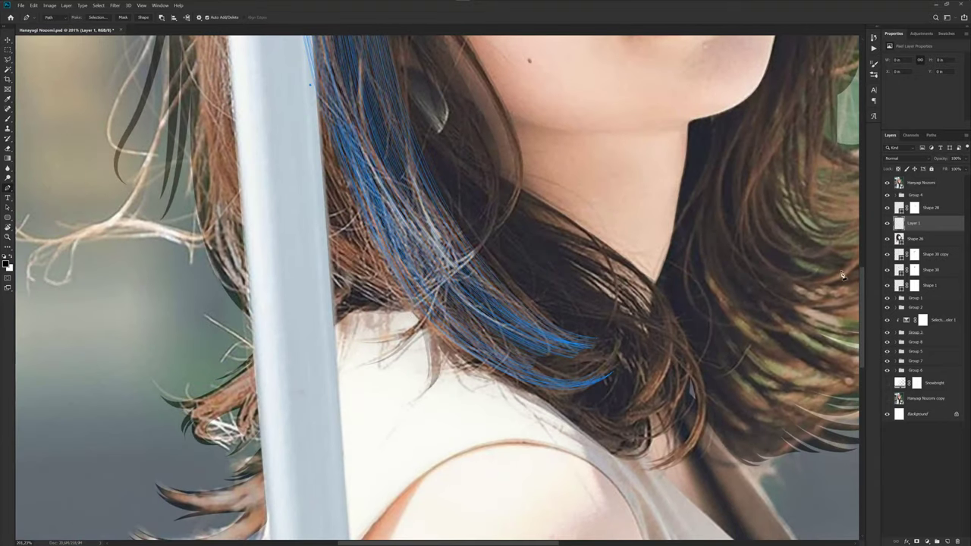
- Hide the reference photo and draw a new blue strand curving down toward the shoulder
left_click(887, 185)
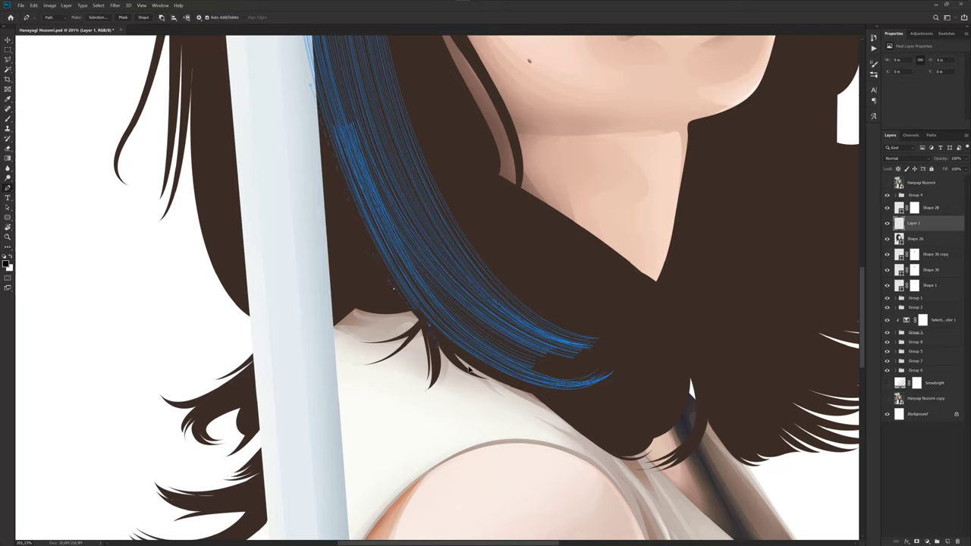
scroll(414, 268, "up", 3)
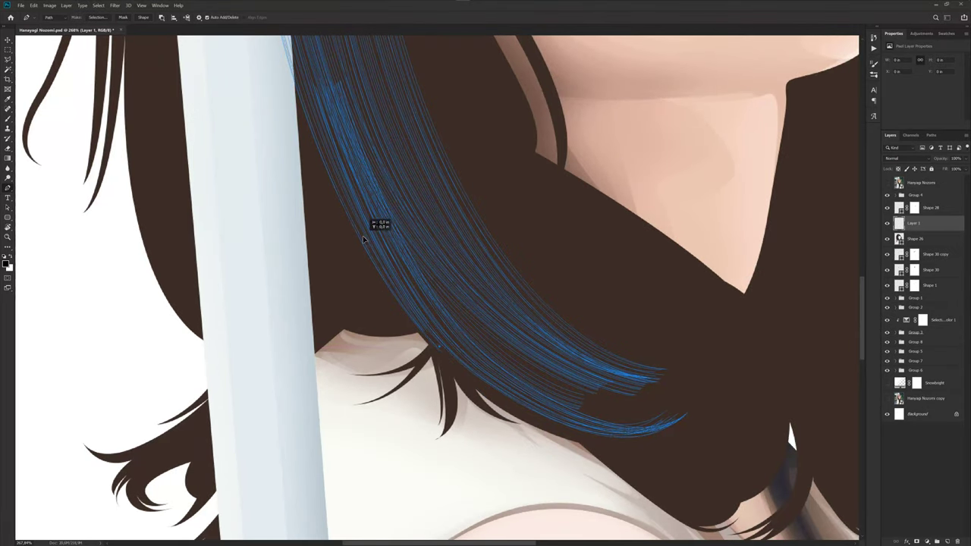
left_click_drag(349, 252, 387, 312)
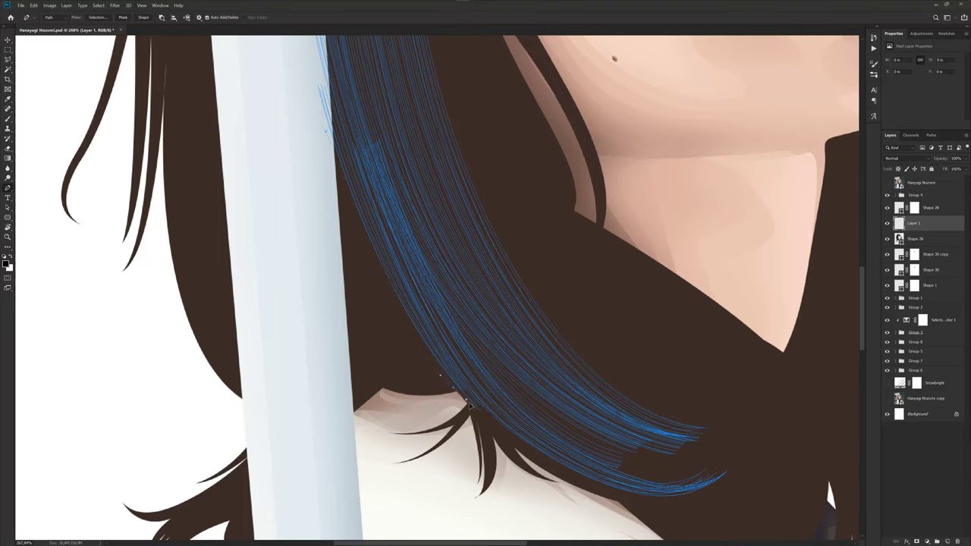
scroll(371, 235, "down", 3)
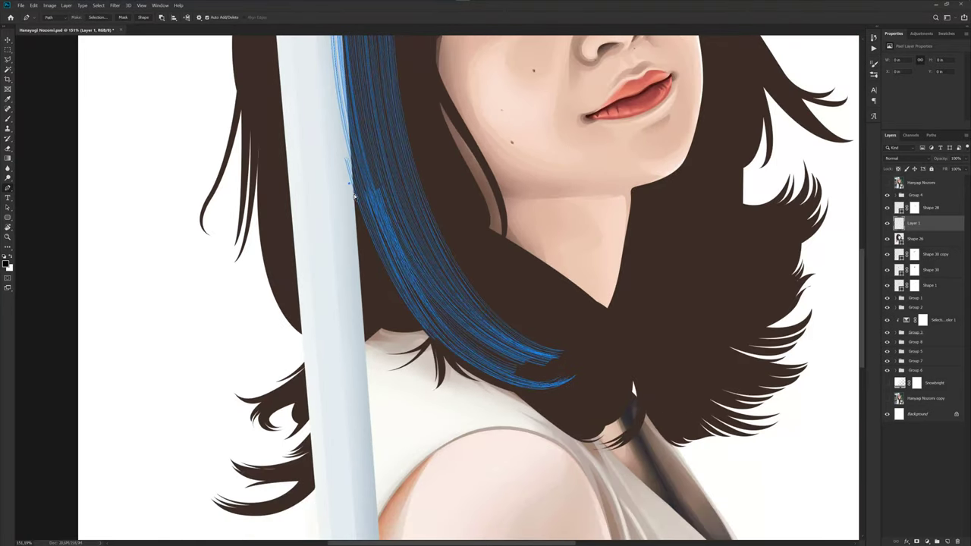
left_click(329, 94)
left_click_drag(423, 333, 502, 436)
- Nudge the strand paths near the pole upward and compare them against the reference photo
scroll(381, 256, "up", 2)
scroll(394, 269, "up", 2)
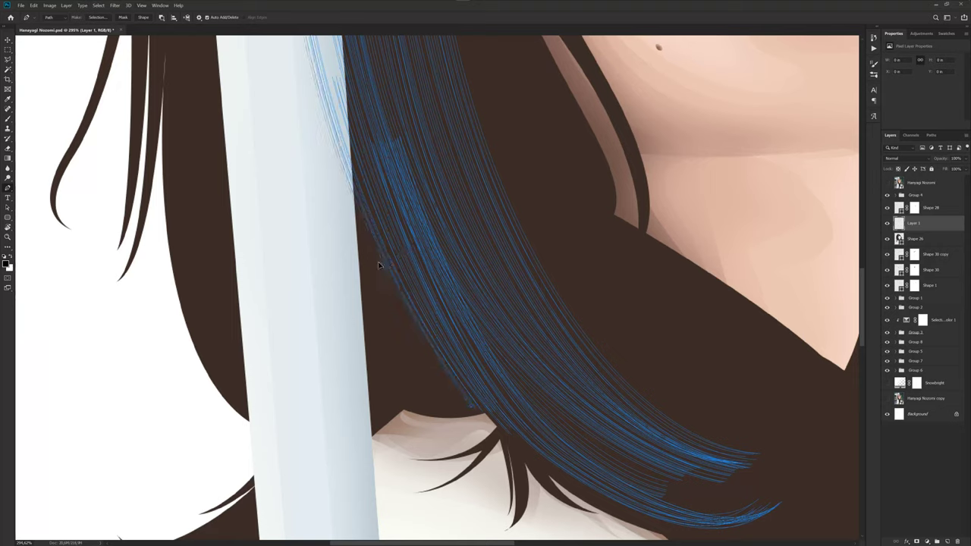
left_click(389, 255)
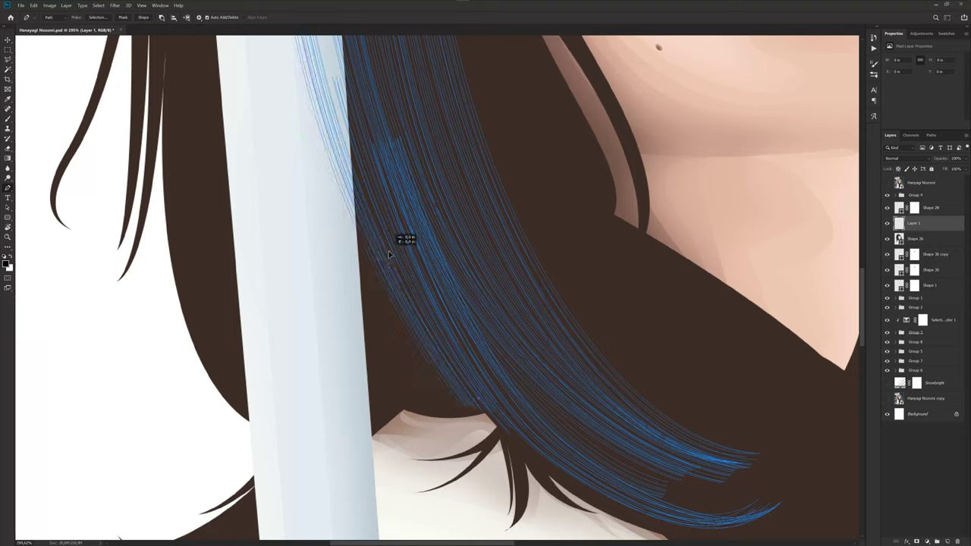
left_click_drag(388, 255, 387, 247)
key("ctrl+0")
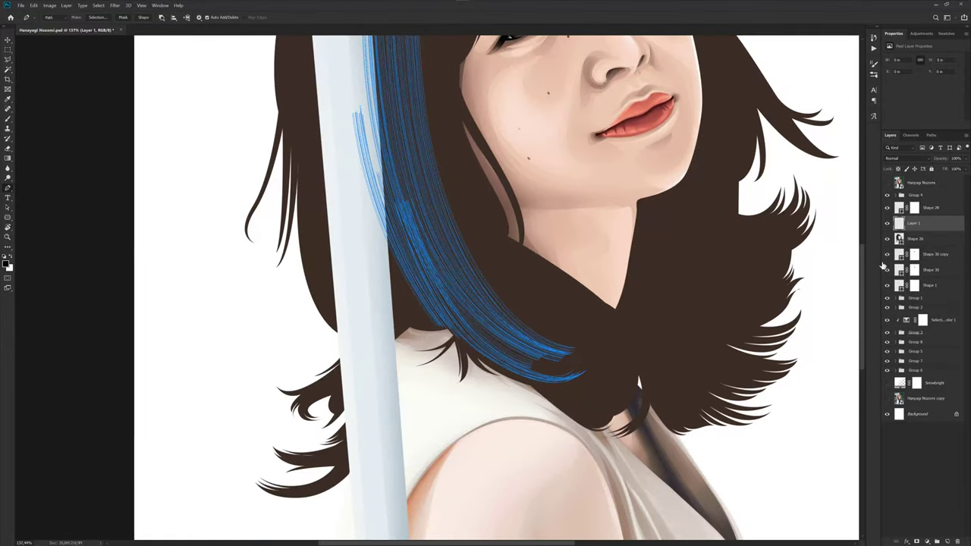
left_click(887, 184)
left_click(887, 184)
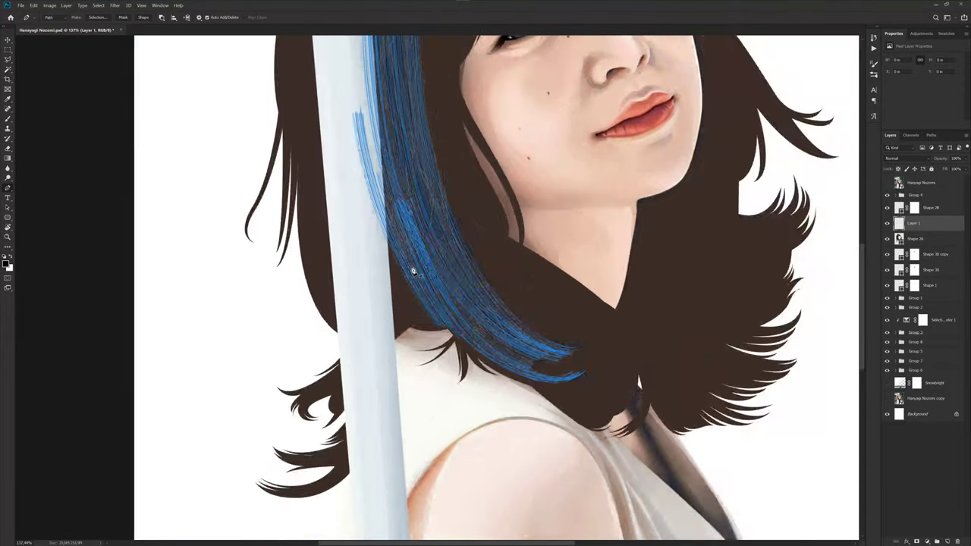
- Draw another curved strand along the streak and add thin blue strands beside the earlier ones
scroll(410, 258, "up", 3)
left_click(354, 135)
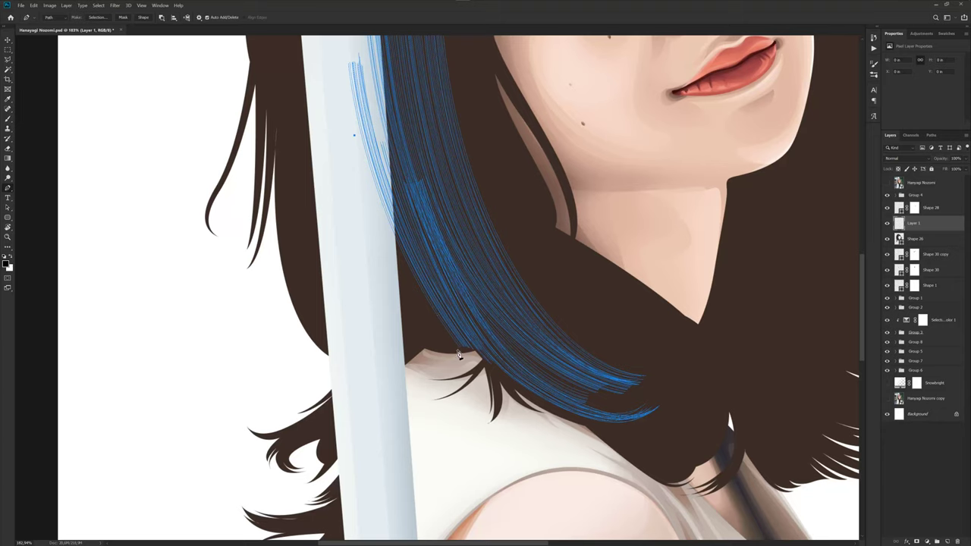
mouse_move(456, 355)
left_mouse_down()
mouse_move(402, 312)
mouse_move(416, 313)
left_mouse_up()
scroll(410, 313, "up", 3)
left_click(322, 73)
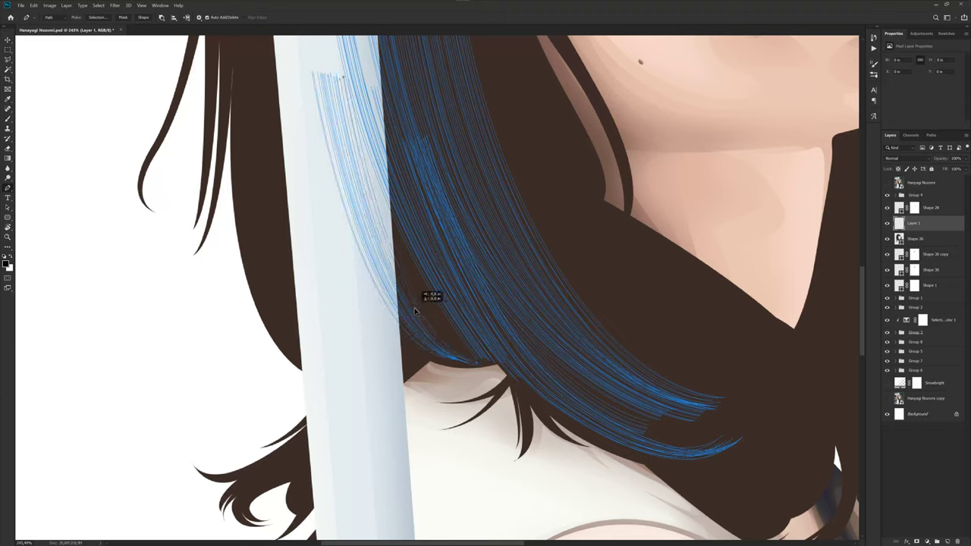
- Reshape the light-blue strands over the pole and slide them left along it
left_click_drag(415, 313, 421, 311)
left_click_drag(445, 345, 459, 349)
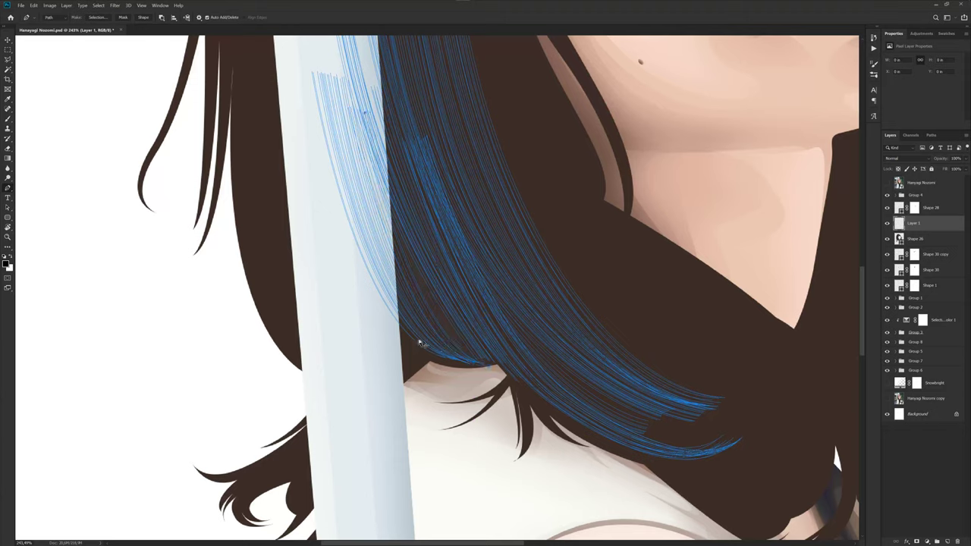
left_click_drag(459, 349, 413, 346)
left_click(413, 347)
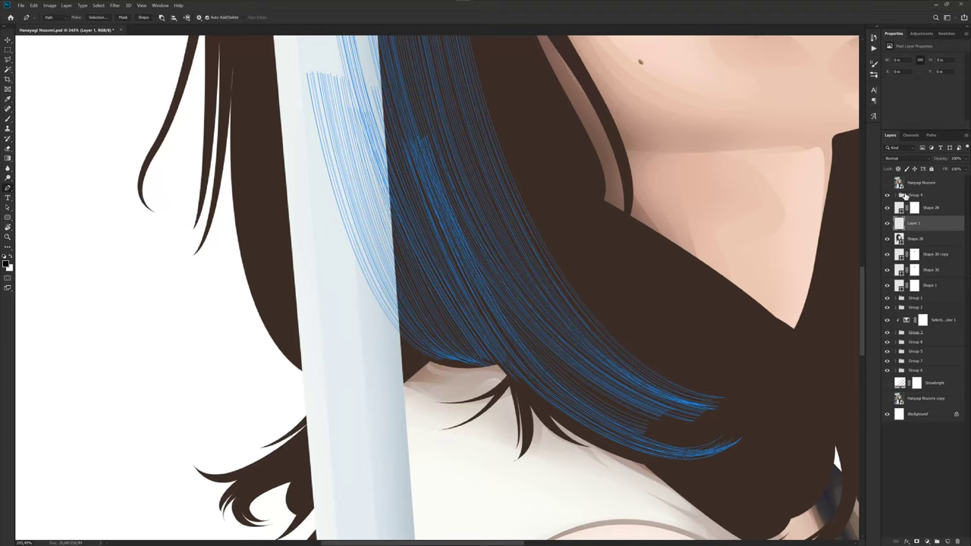
- Briefly compare with the reference photo, zoom out, and save the document
left_click(887, 183)
scroll(430, 325, "down", 1)
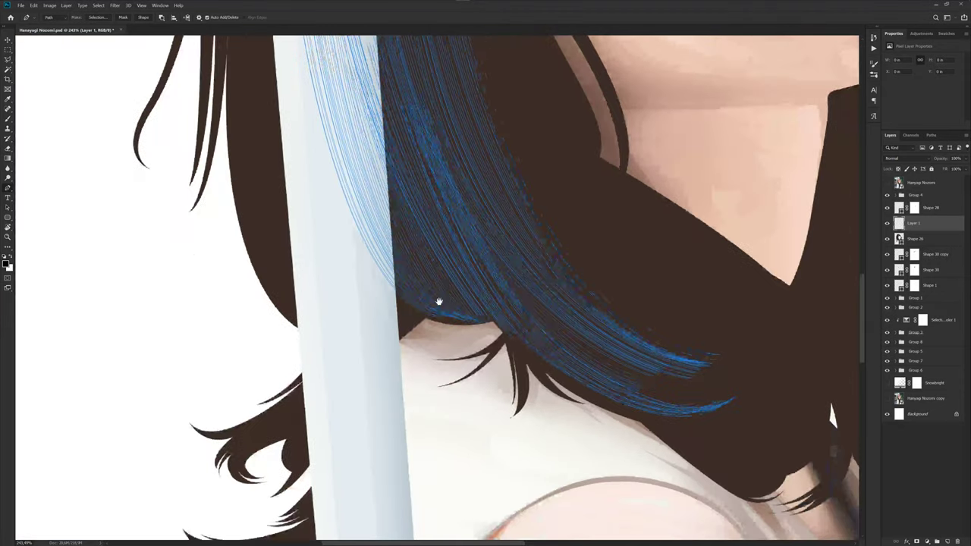
scroll(472, 252, "down", 2)
scroll(463, 317, "down", 2)
scroll(462, 317, "down", 1)
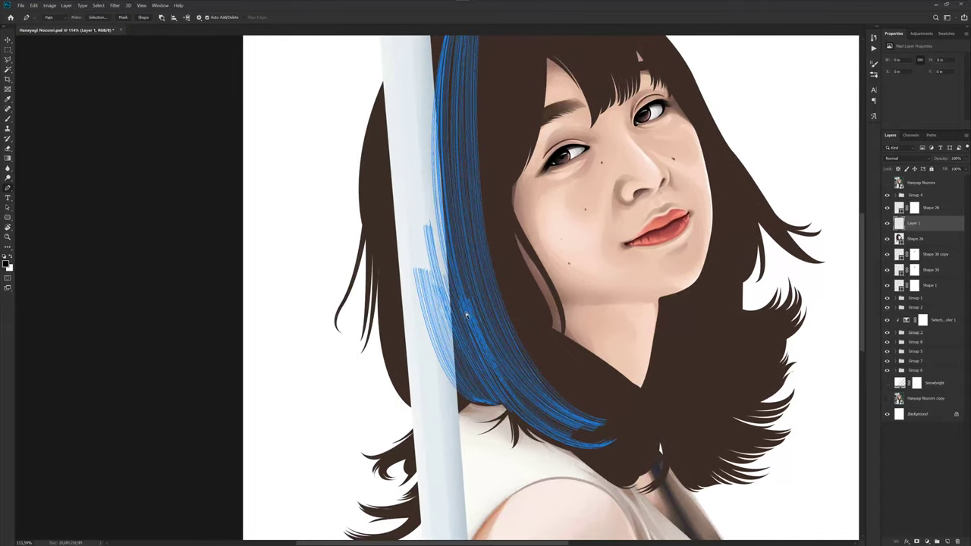
key("ctrl+s")
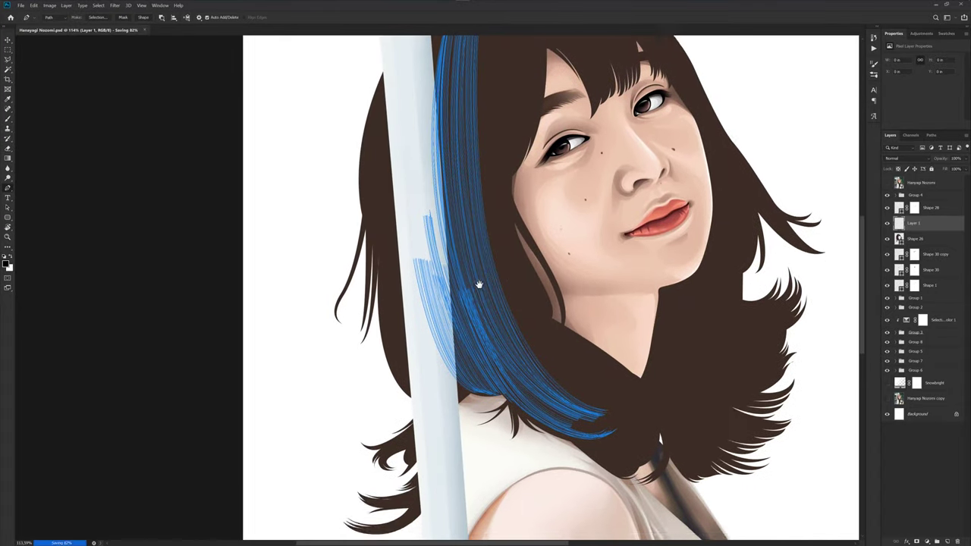
- Show the reference photo and reshape a strand curve, adding a smooth point along the hair
left_click_drag(480, 282, 483, 324)
left_click(887, 183)
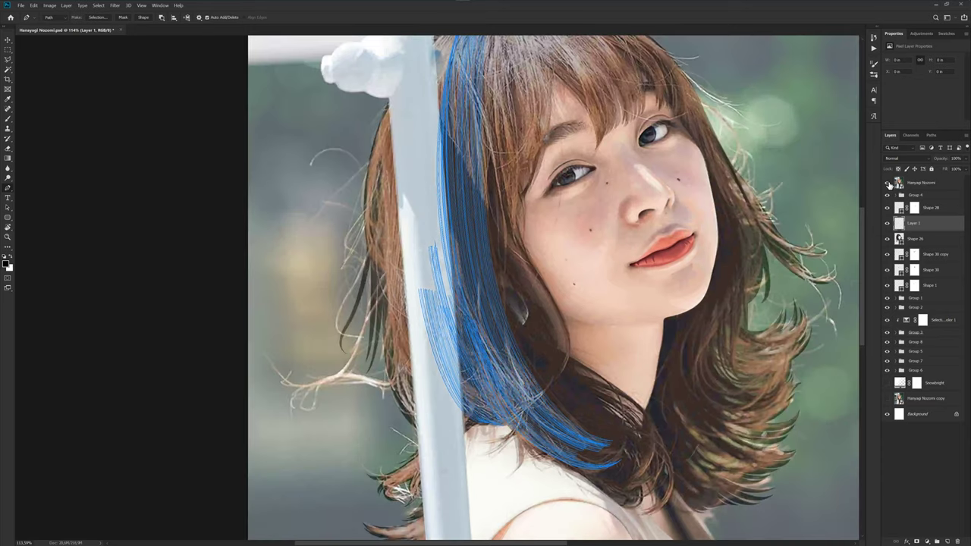
scroll(470, 163, "up", 2)
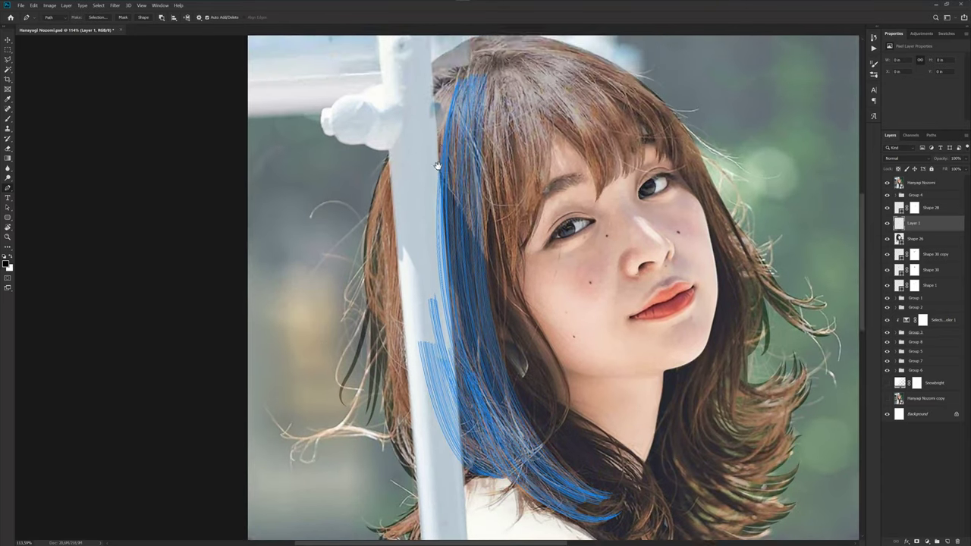
scroll(447, 152, "up", 2)
scroll(445, 143, "up", 2)
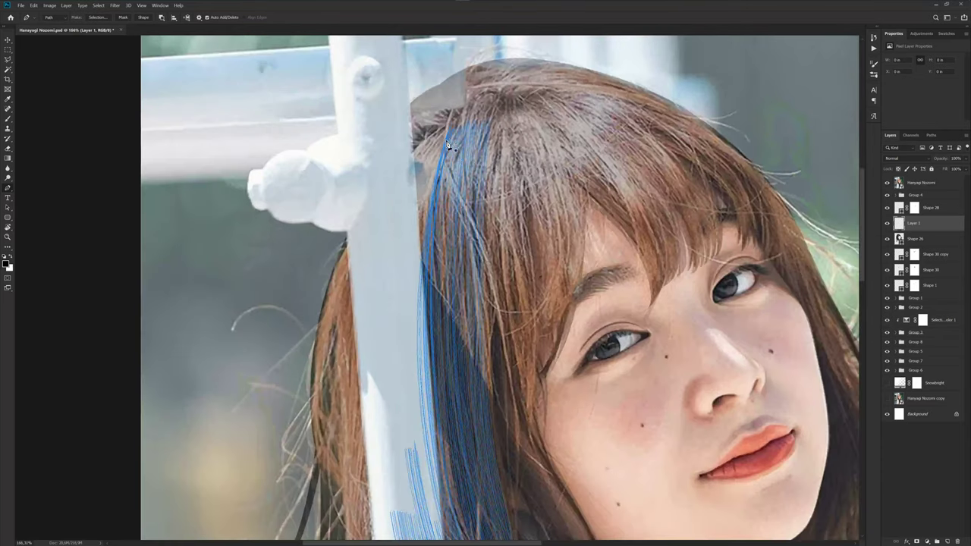
scroll(430, 182, "down", 2)
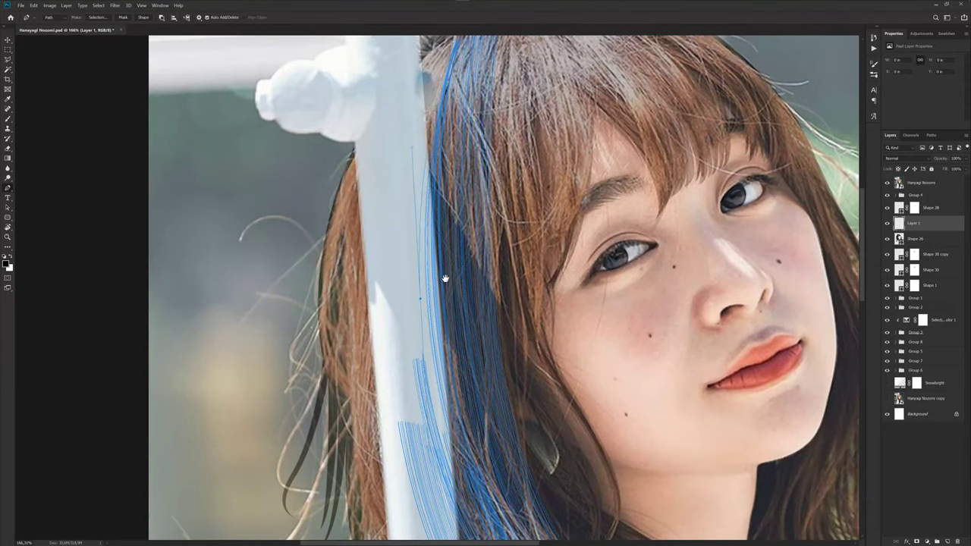
scroll(440, 303, "up", 2)
scroll(429, 236, "up", 2)
left_click_drag(429, 236, 418, 241)
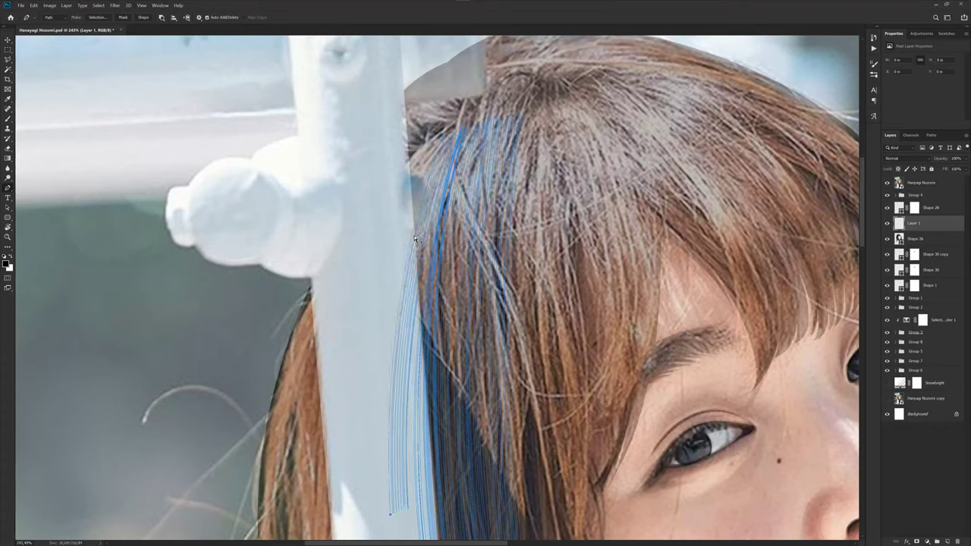
left_click_drag(418, 241, 423, 243)
left_click_drag(353, 268, 334, 335)
- Bring the lower hair and shoulder into view and reposition a strand path along the blue hair
scroll(321, 361, "down", 3)
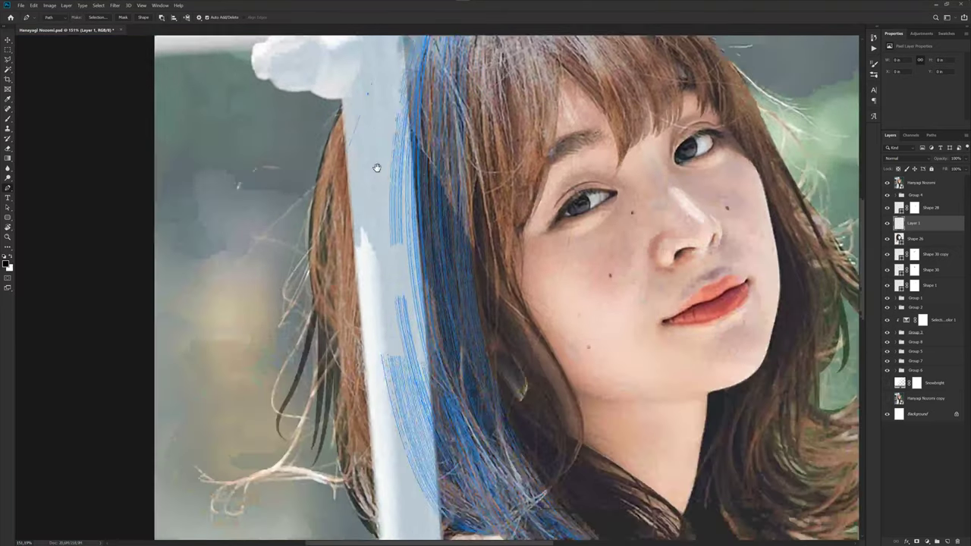
scroll(368, 288, "up", 1)
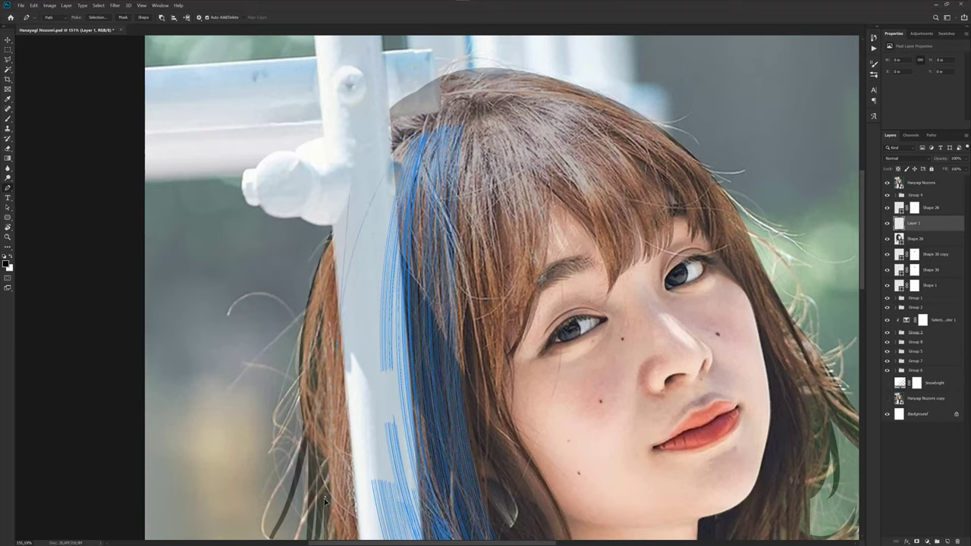
mouse_move(321, 514)
left_mouse_down()
mouse_move(364, 373)
mouse_move(351, 312)
left_mouse_up()
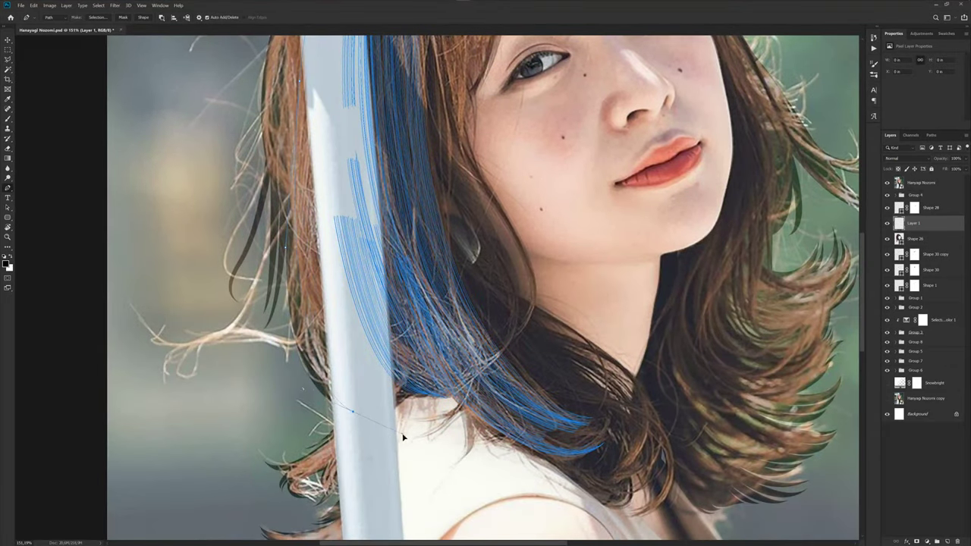
scroll(339, 317, "up", 2)
scroll(339, 317, "up", 2)
scroll(334, 317, "up", 1)
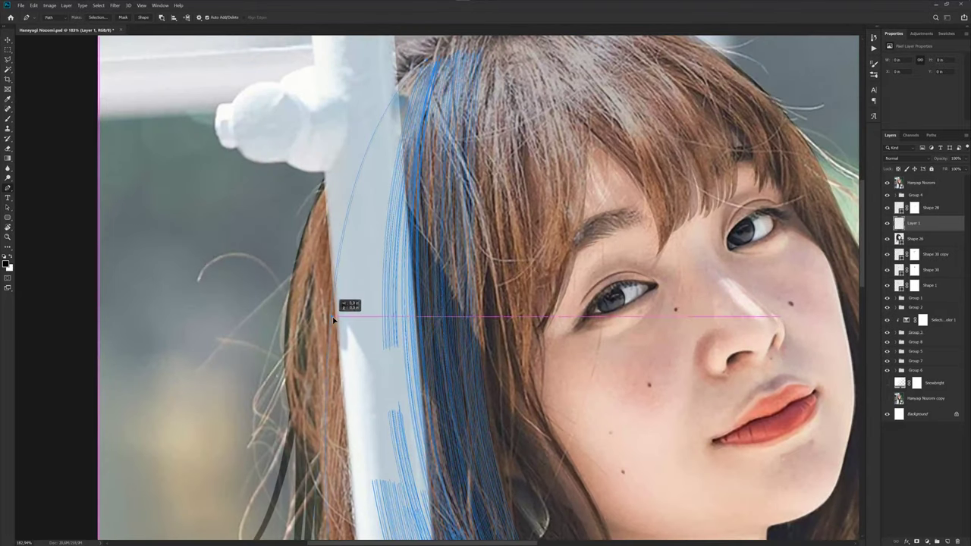
scroll(384, 277, "up", 1)
scroll(394, 237, "up", 1)
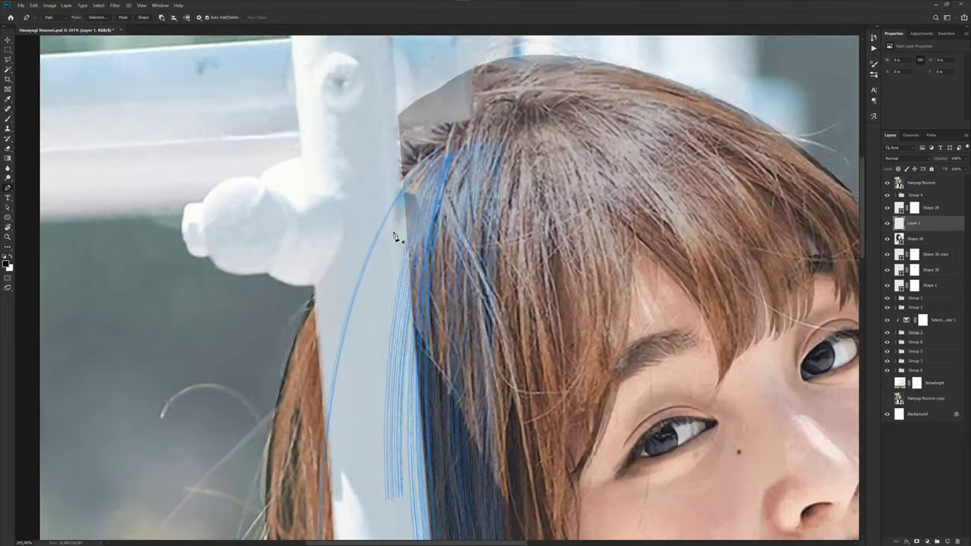
scroll(394, 237, "up", 1)
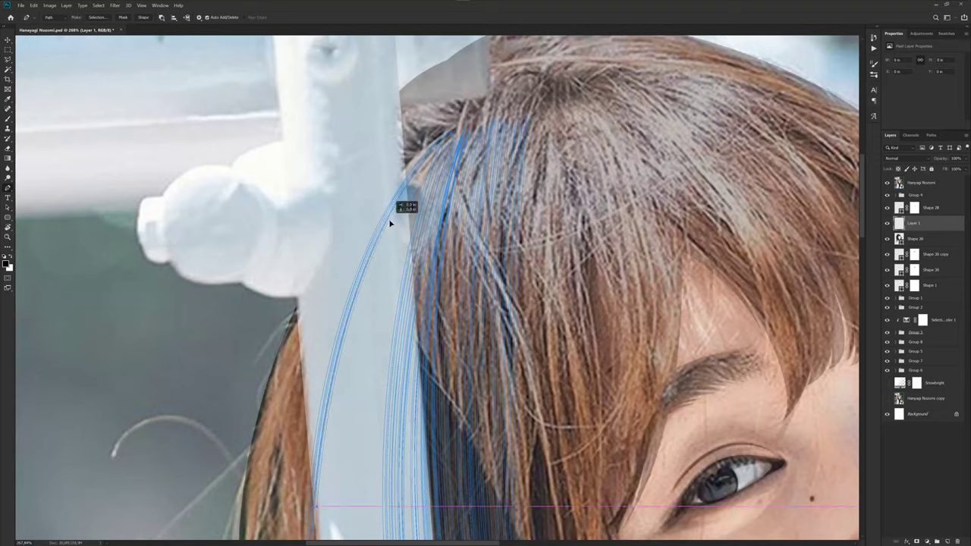
scroll(389, 223, "down", 3)
scroll(390, 265, "down", 3)
scroll(392, 237, "down", 2)
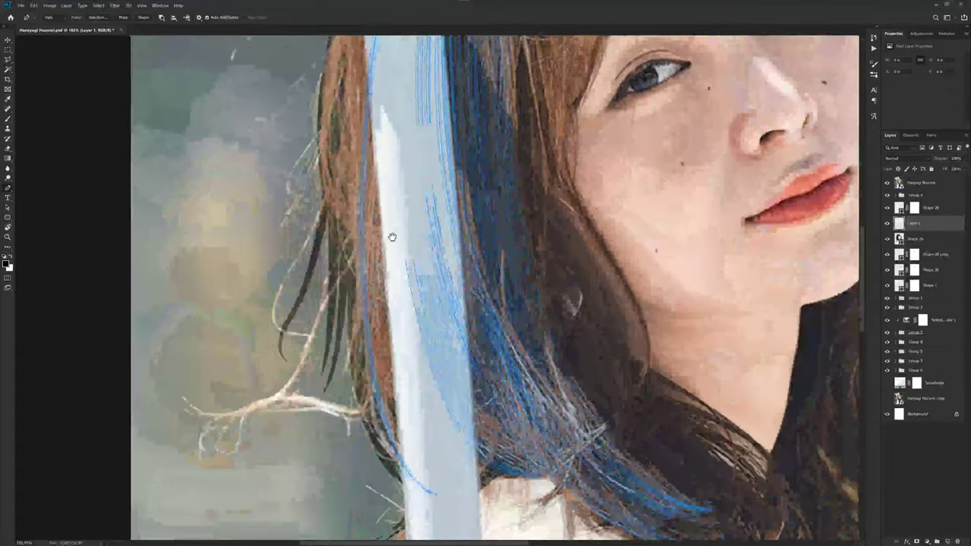
scroll(392, 237, "up", 1)
scroll(372, 258, "up", 1)
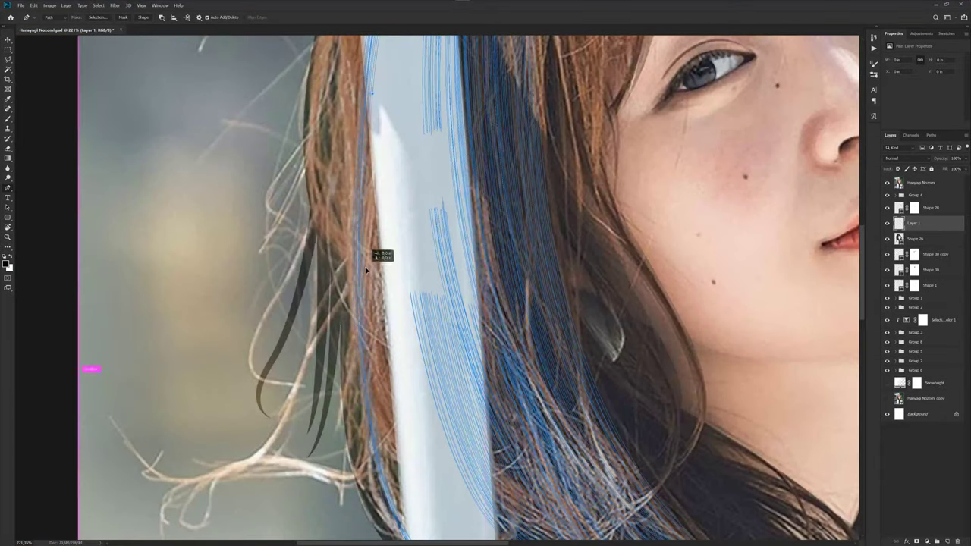
scroll(386, 260, "down", 3)
scroll(407, 249, "up", 3)
scroll(396, 304, "up", 2)
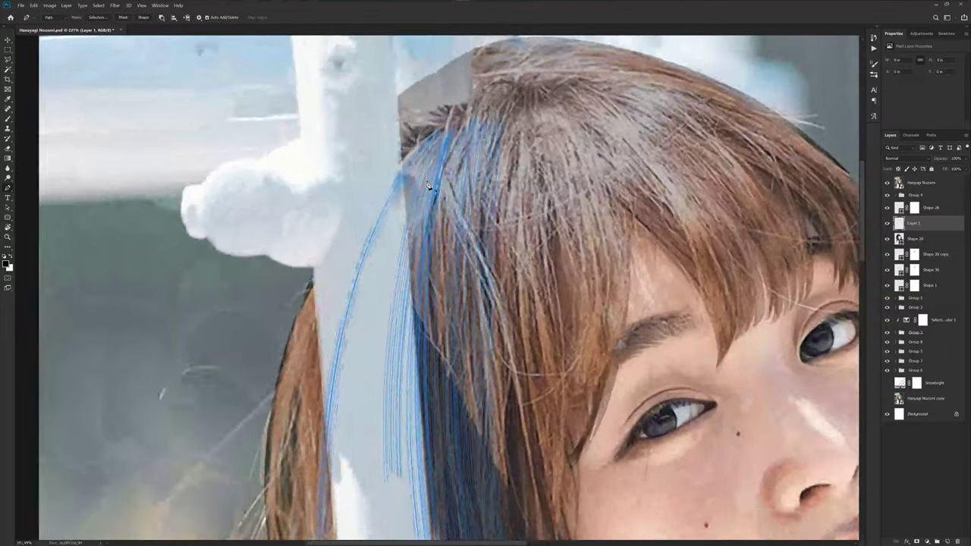
scroll(429, 185, "up", 1)
scroll(430, 144, "down", 2)
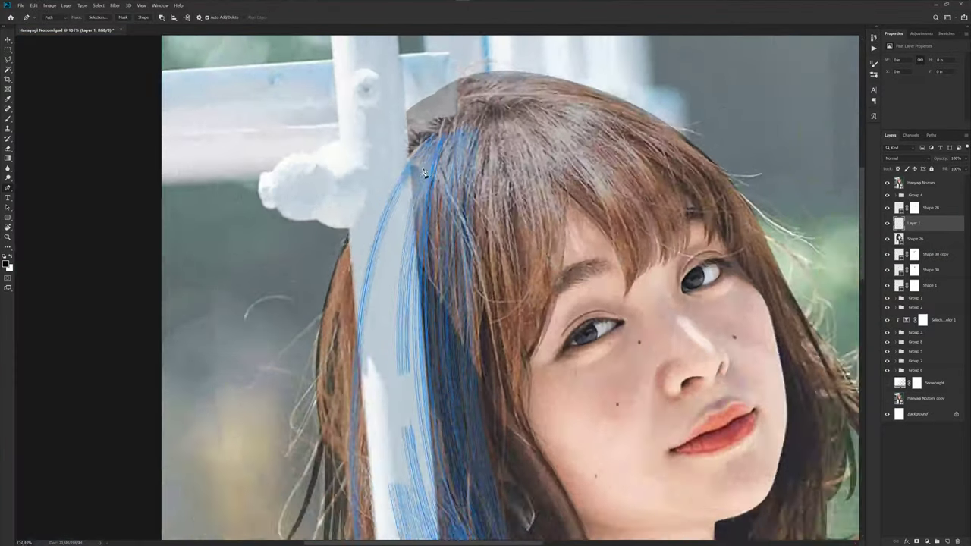
scroll(410, 197, "down", 2)
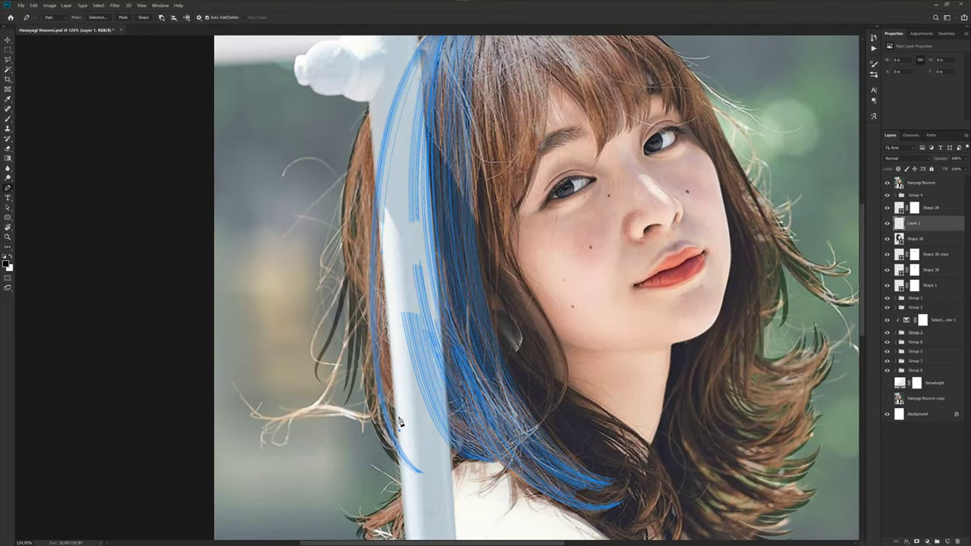
scroll(400, 422, "up", 1)
scroll(391, 288, "up", 1)
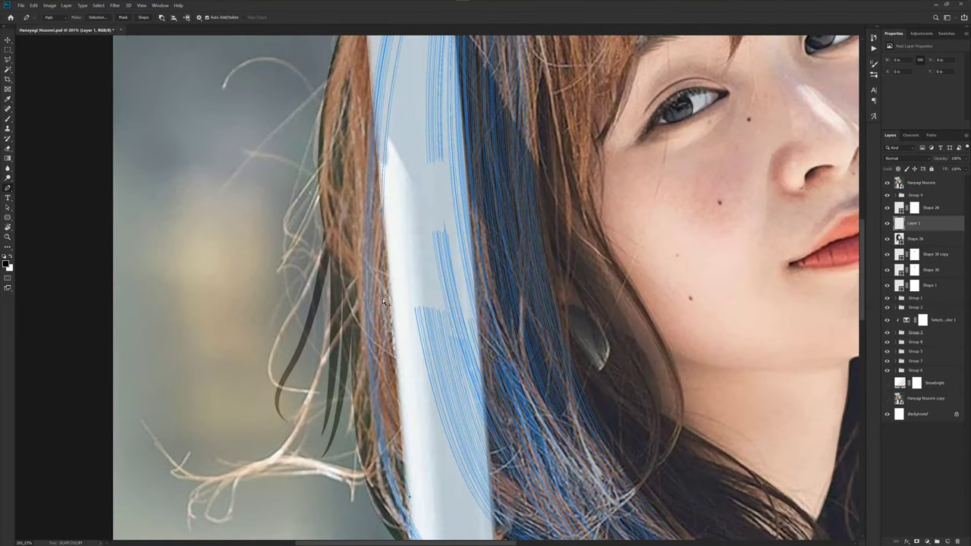
left_click_drag(380, 300, 408, 321)
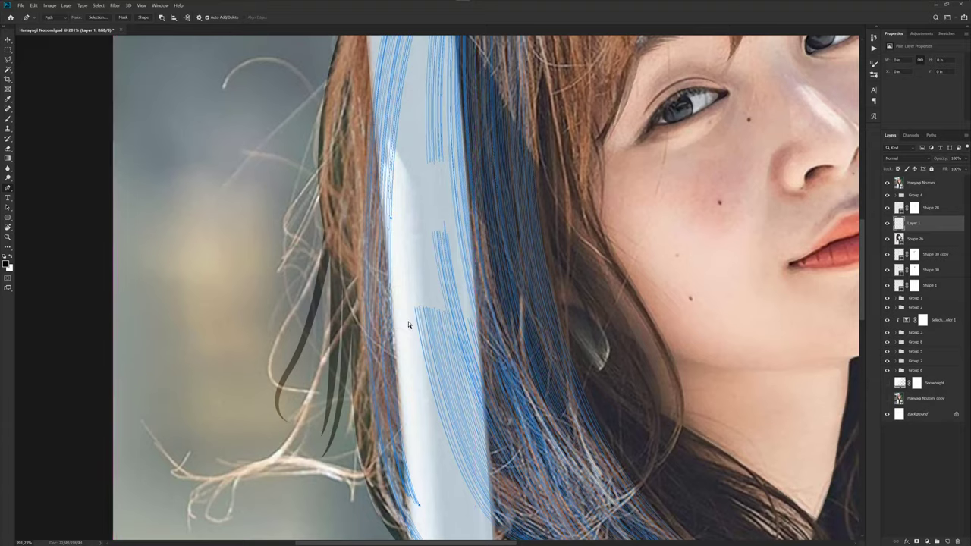
- Make a slight adjustment to a strand path, zooming in and out to check it
scroll(422, 295, "down", 1)
scroll(421, 294, "down", 2)
scroll(424, 162, "up", 1)
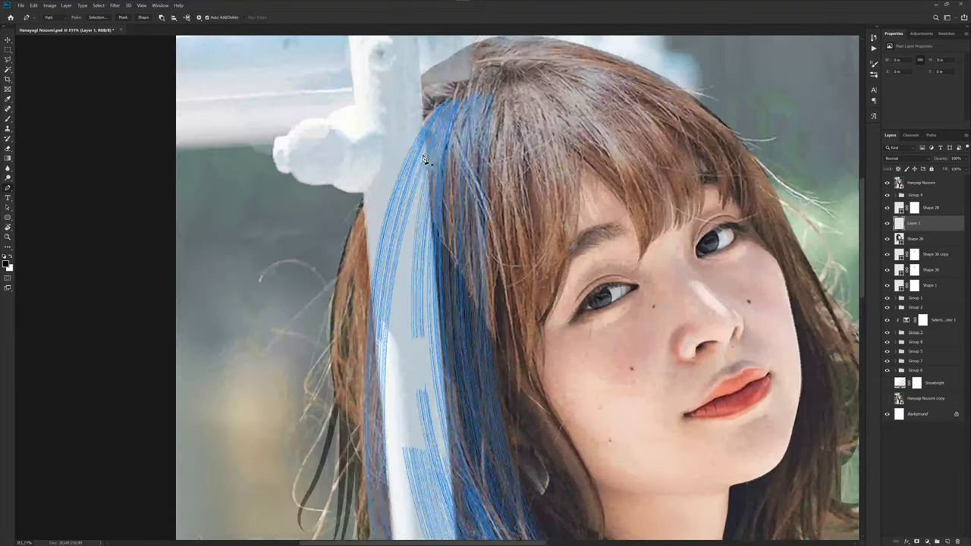
scroll(429, 148, "up", 2)
left_click_drag(429, 141, 430, 141)
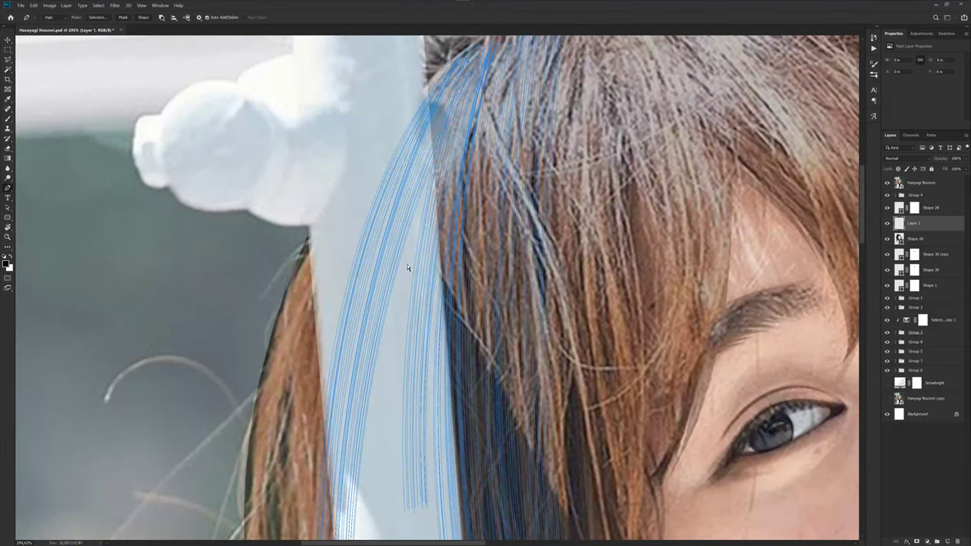
scroll(398, 249, "down", 3)
scroll(747, 254, "up", 1)
scroll(747, 255, "up", 1)
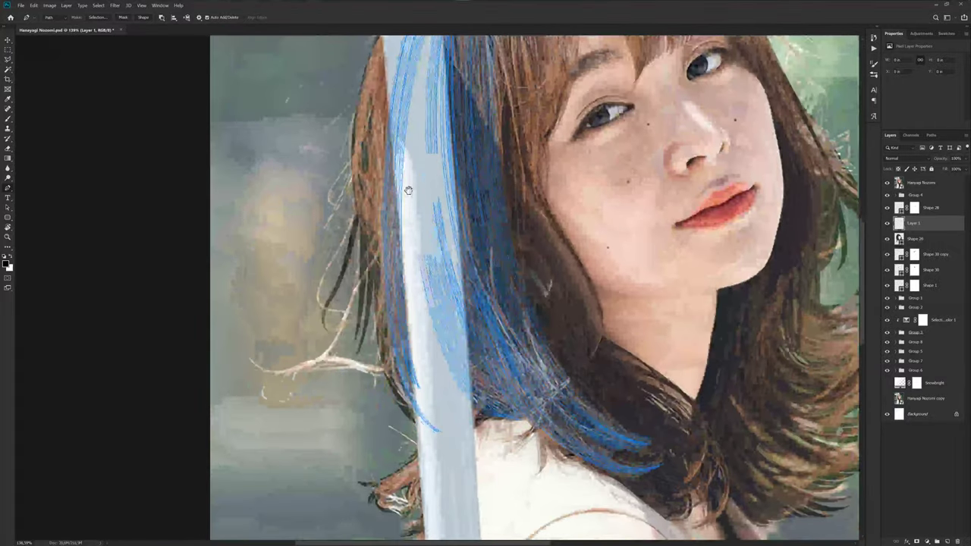
scroll(747, 254, "up", 1)
- Hide the top photo layer and pan across the face, hair and top of the head
left_click(888, 183)
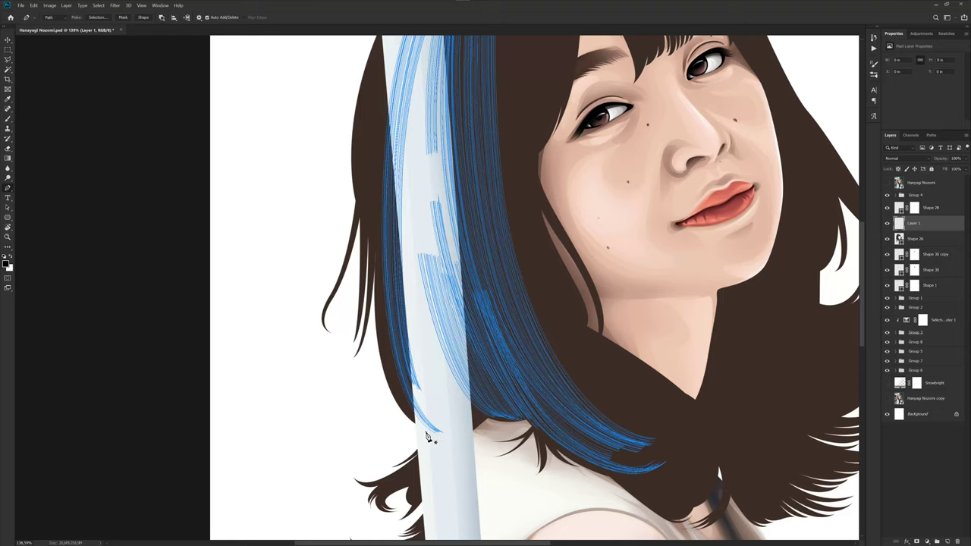
scroll(427, 437, "down", 2)
scroll(401, 346, "up", 1)
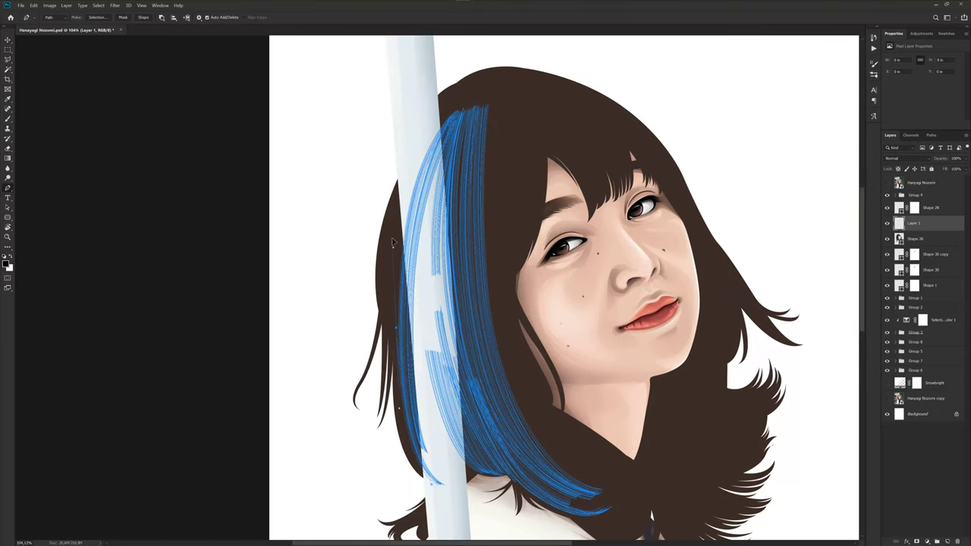
scroll(429, 169, "up", 1)
scroll(425, 171, "up", 1)
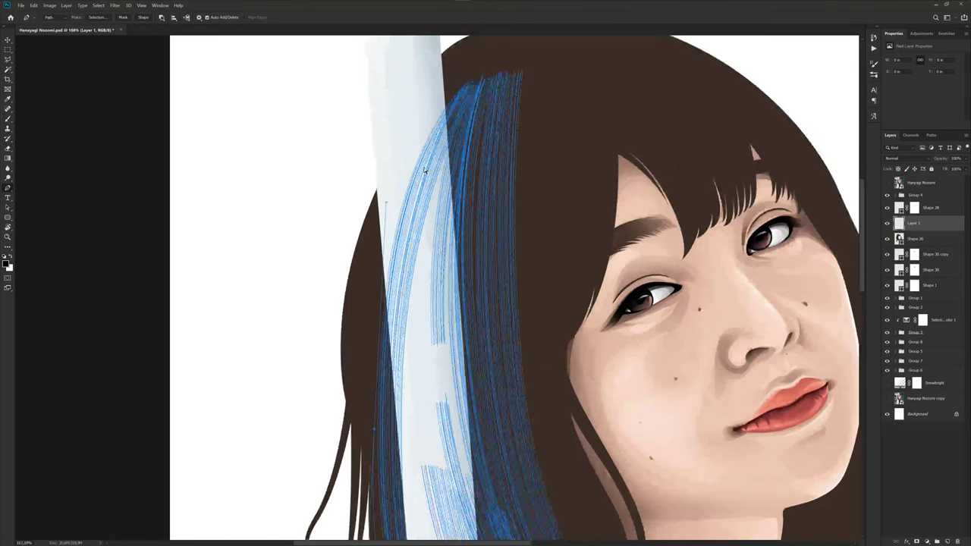
mouse_move(384, 326)
left_mouse_down()
mouse_move(411, 314)
mouse_move(423, 101)
left_mouse_up()
scroll(411, 331, "down", 1)
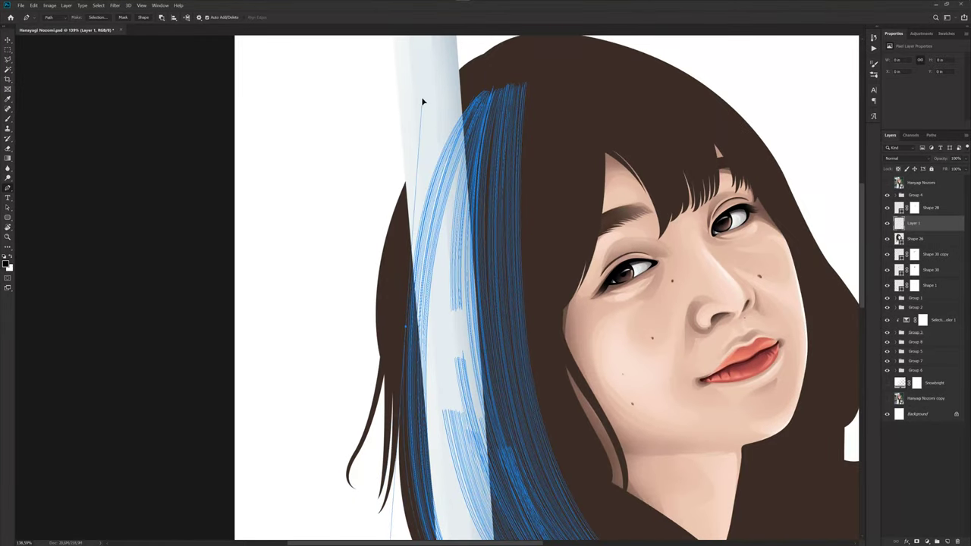
left_click_drag(502, 123, 474, 176)
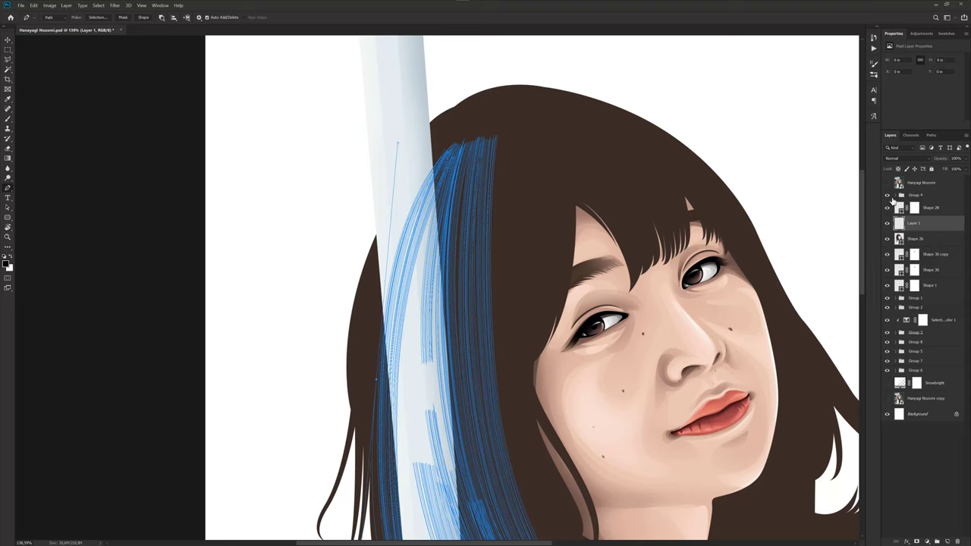
left_click(887, 183)
scroll(448, 148, "up", 2)
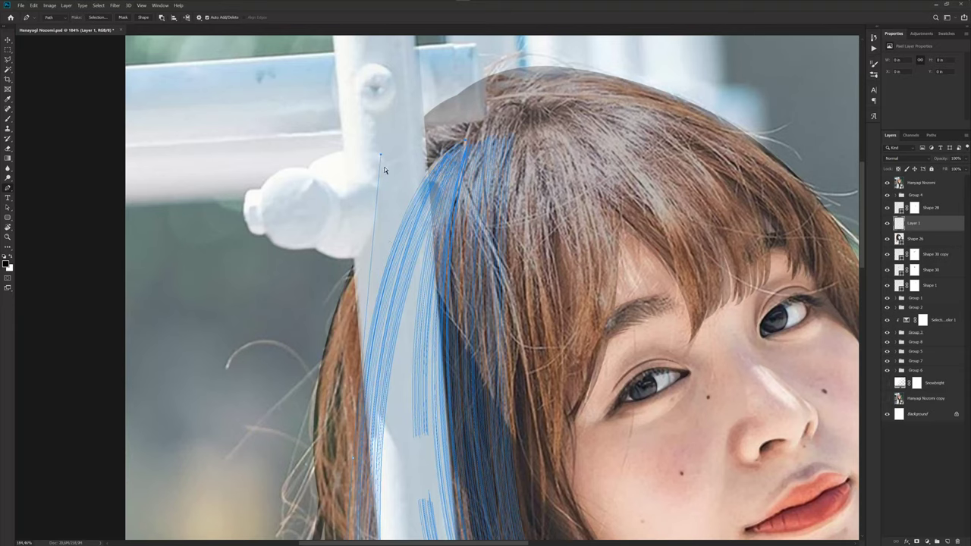
scroll(385, 170, "down", 3)
scroll(431, 90, "up", 2)
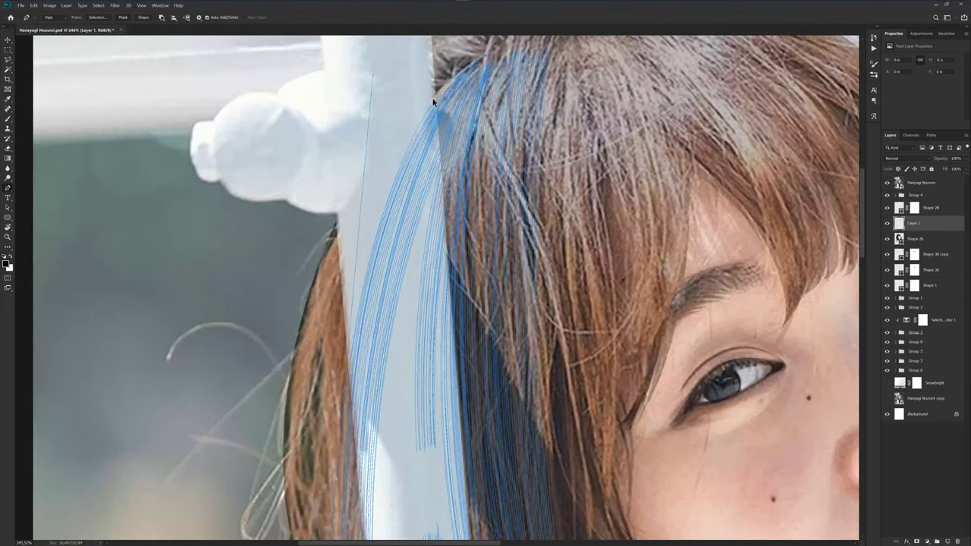
left_click_drag(428, 102, 425, 112)
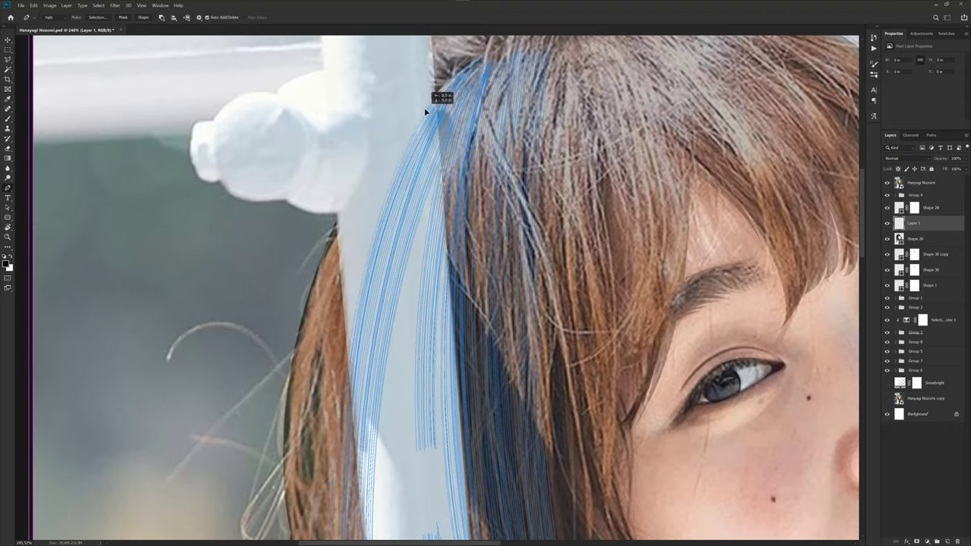
scroll(422, 234, "down", 2)
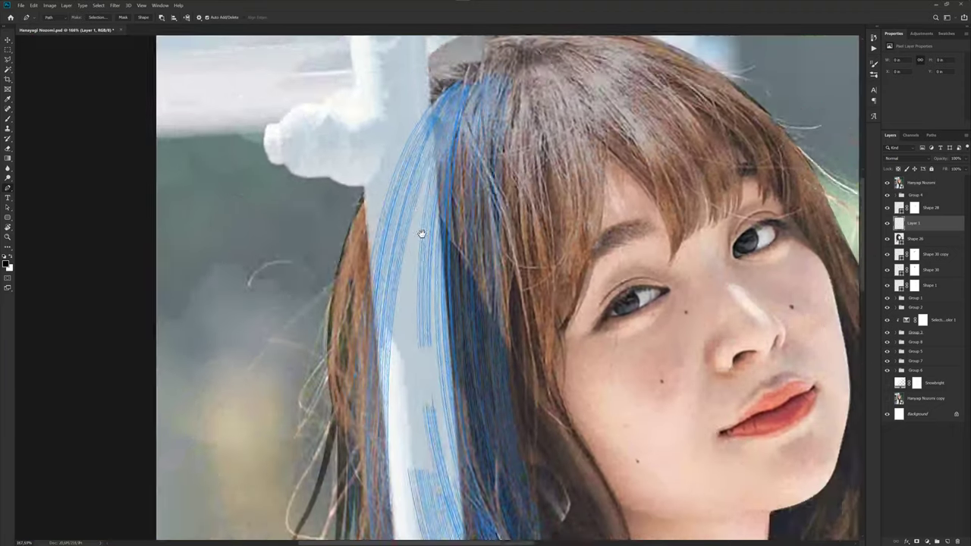
scroll(417, 198, "down", 4)
scroll(375, 390, "up", 1)
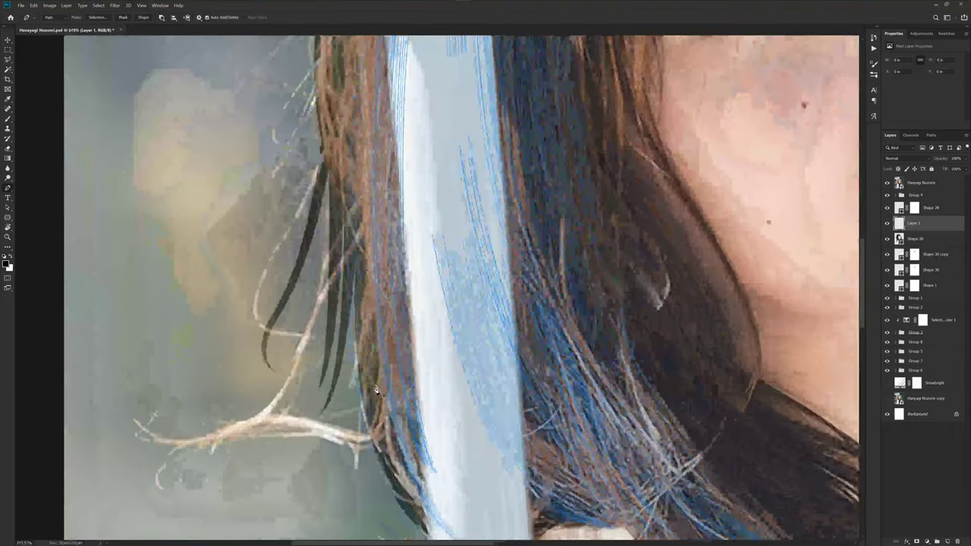
left_click_drag(375, 387, 377, 393)
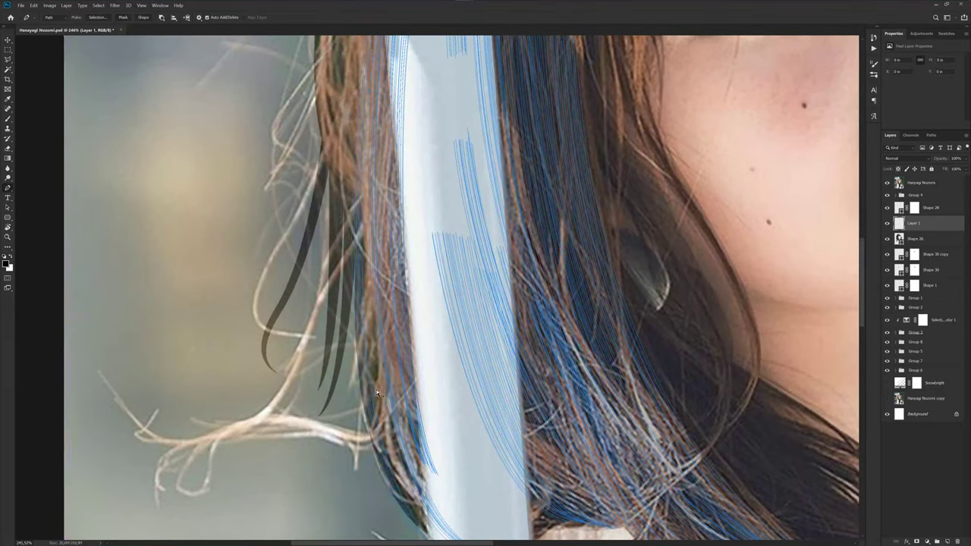
scroll(379, 395, "down", 5)
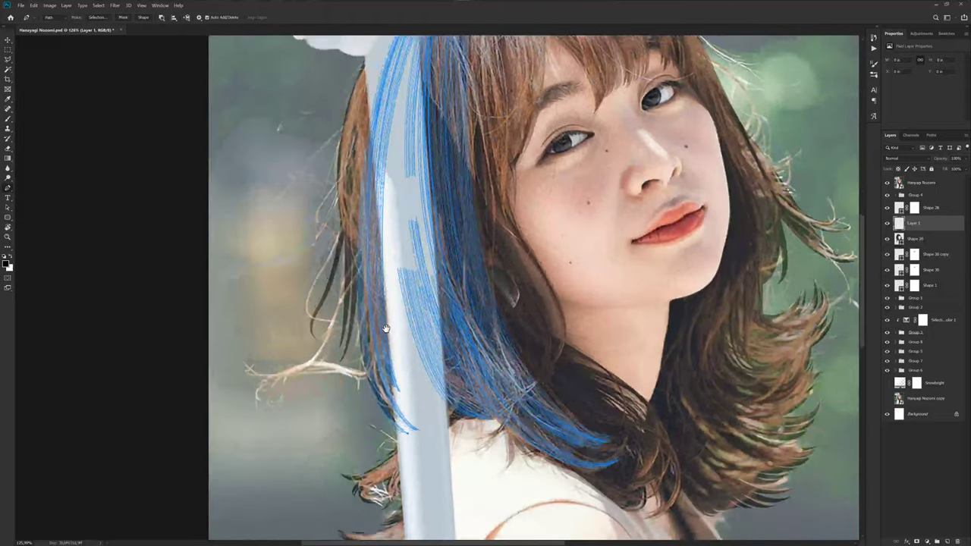
scroll(375, 357, "up", 5)
scroll(374, 356, "up", 2)
left_click_drag(374, 357, 375, 363)
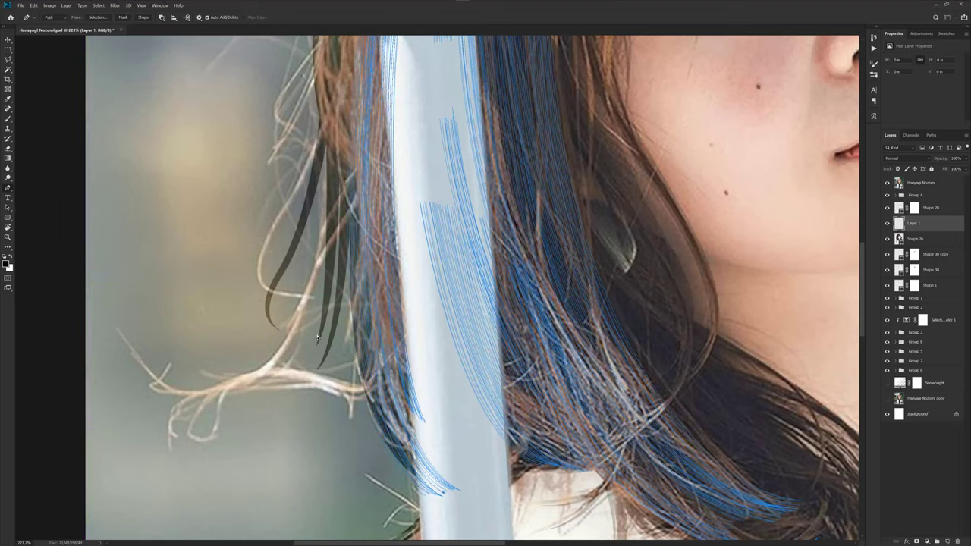
scroll(377, 363, "down", 3)
scroll(395, 317, "up", 2)
scroll(395, 317, "up", 1)
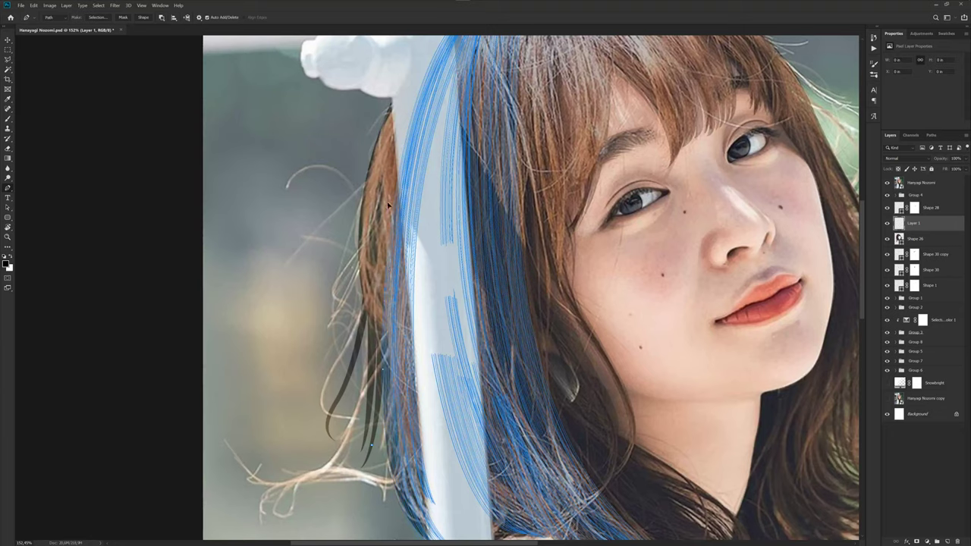
scroll(391, 161, "up", 3)
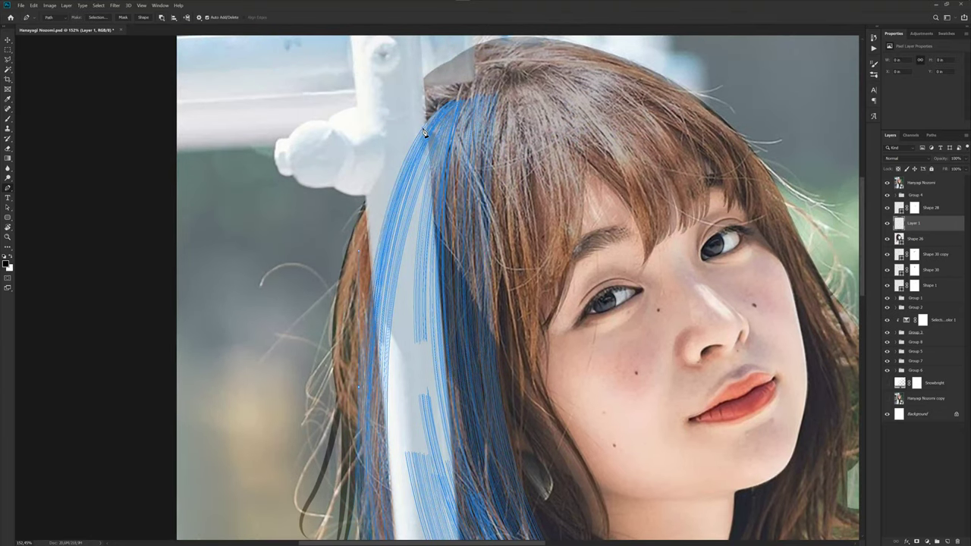
scroll(403, 284, "down", 2)
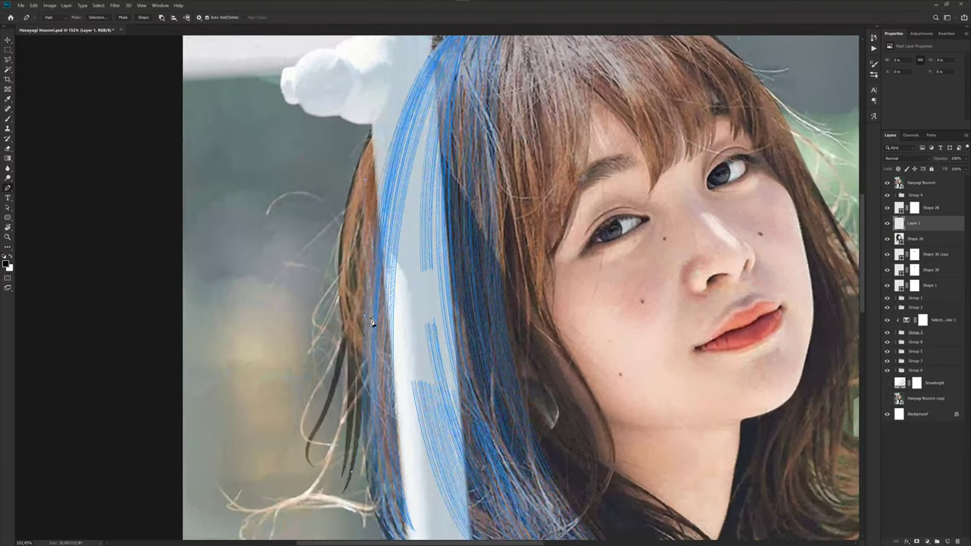
scroll(372, 321, "up", 3)
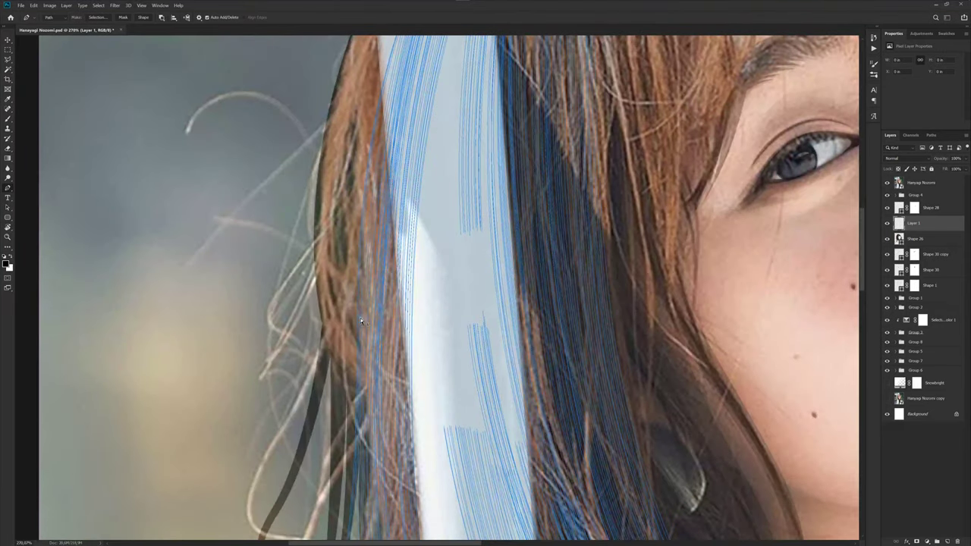
scroll(361, 341, "down", 3)
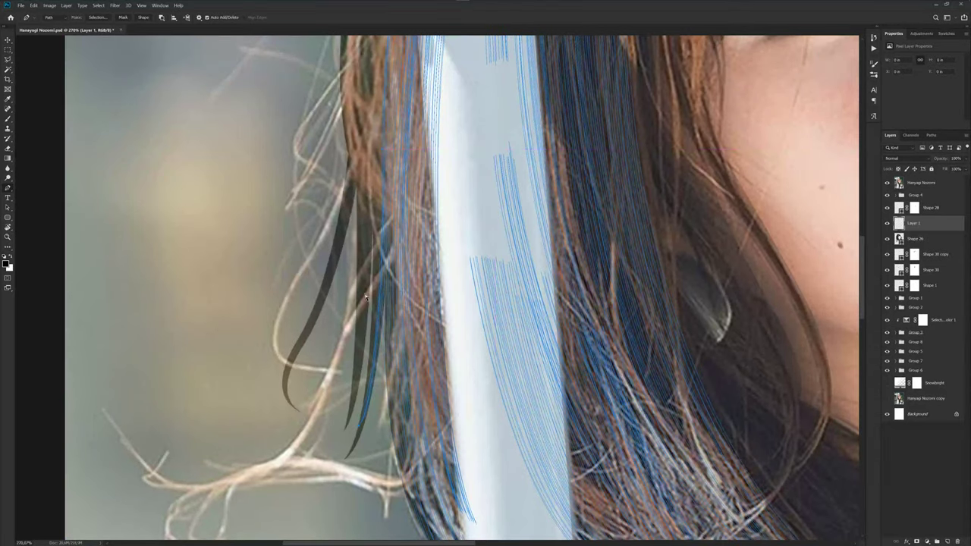
scroll(356, 345, "down", 2)
scroll(362, 427, "down", 2)
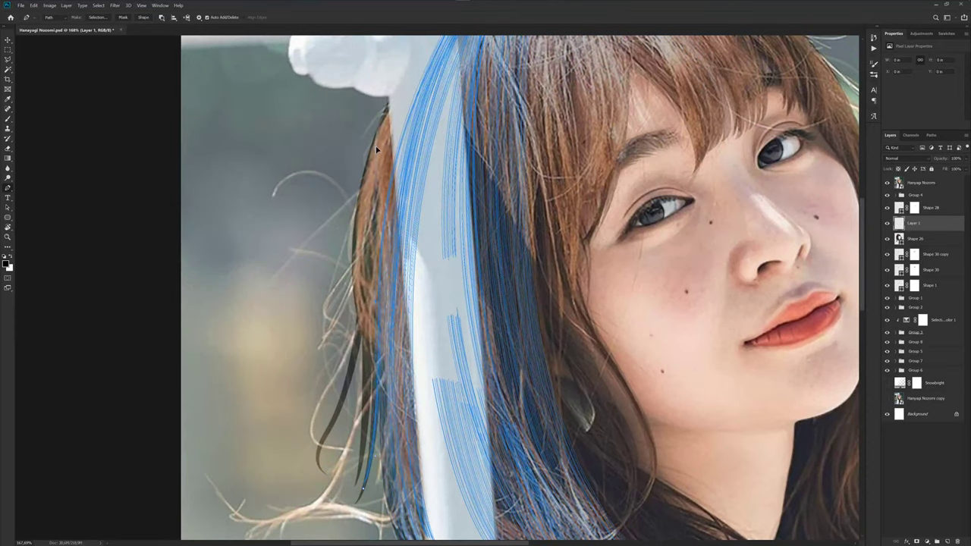
left_click_drag(416, 81, 422, 164)
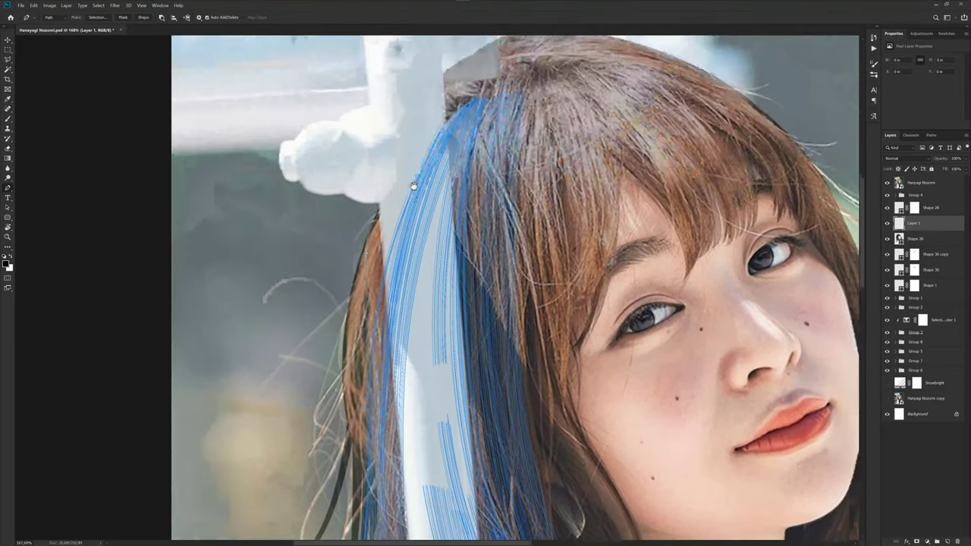
- Zoom in on the top of the blue streak and pan along the hair's left edge
scroll(413, 189, "up", 2)
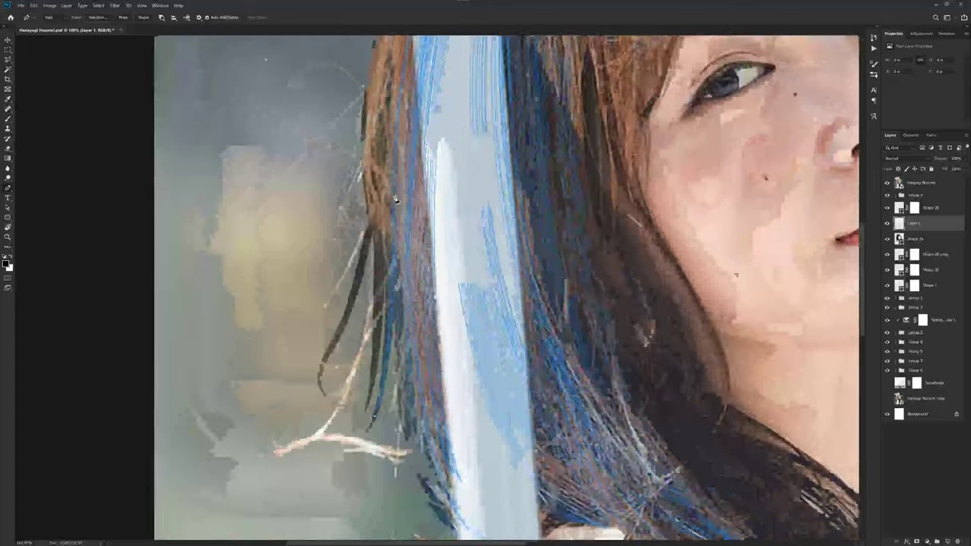
scroll(402, 193, "up", 2)
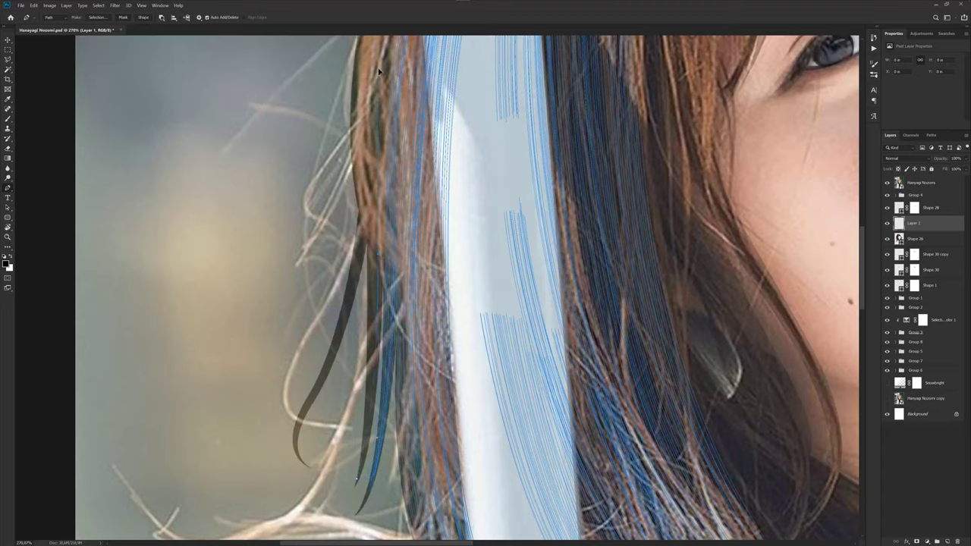
scroll(390, 151, "down", 3)
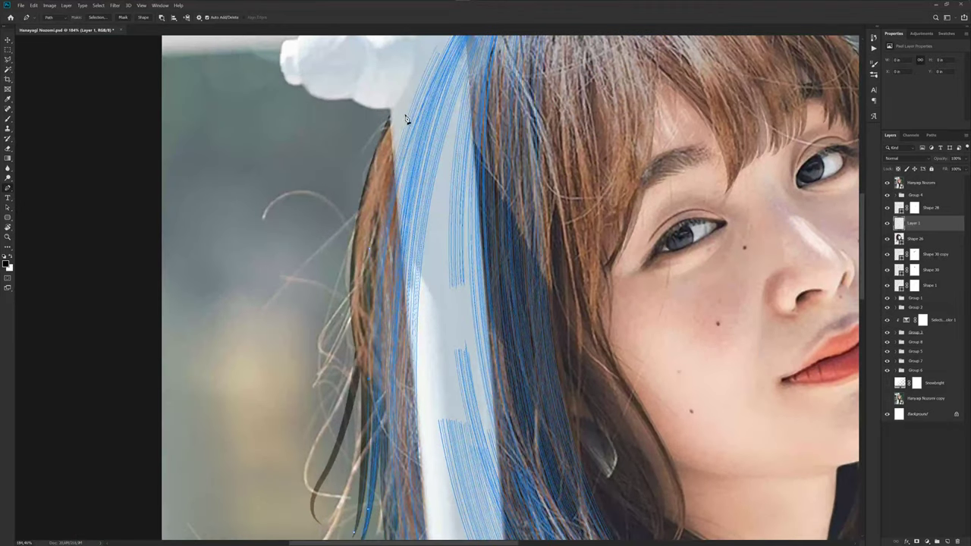
left_click_drag(431, 40, 410, 161)
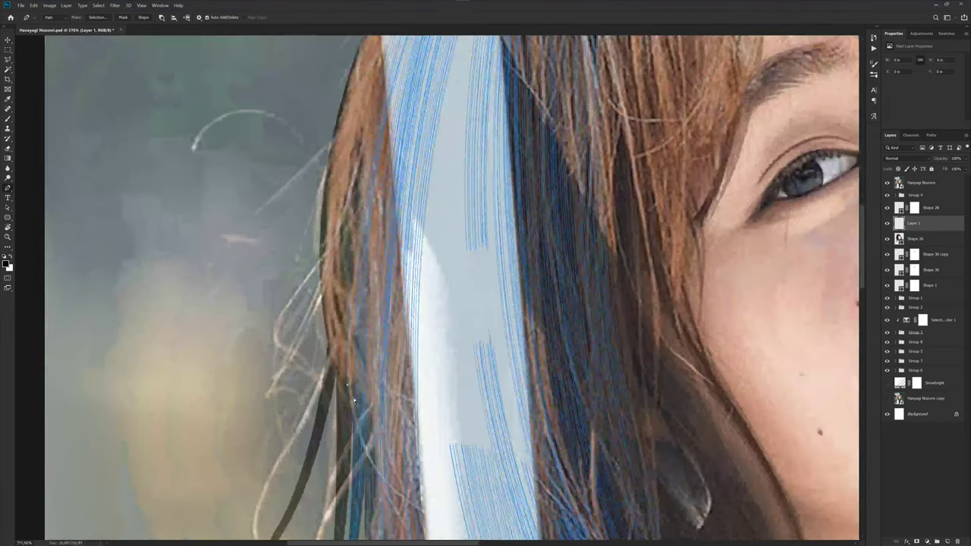
scroll(350, 385, "up", 3)
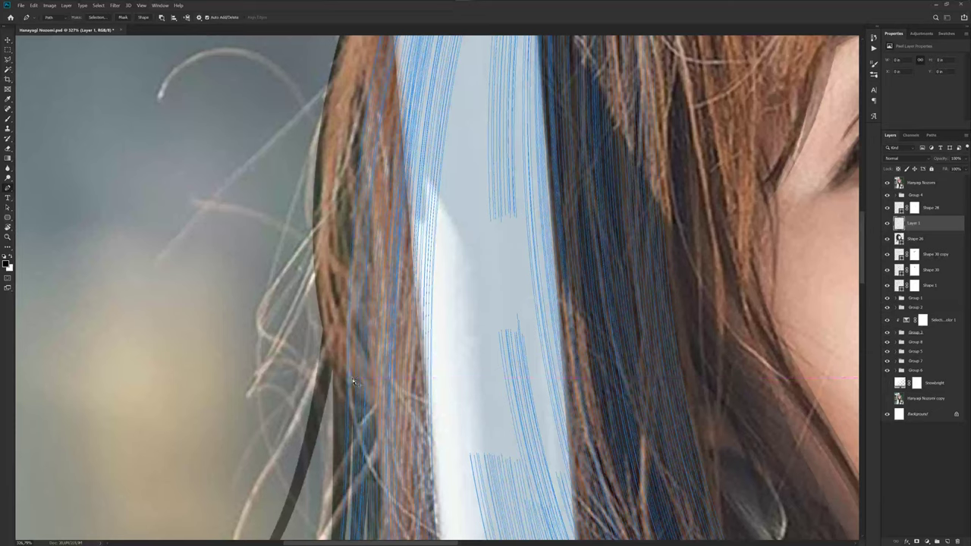
scroll(353, 382, "down", 5)
scroll(364, 342, "up", 1)
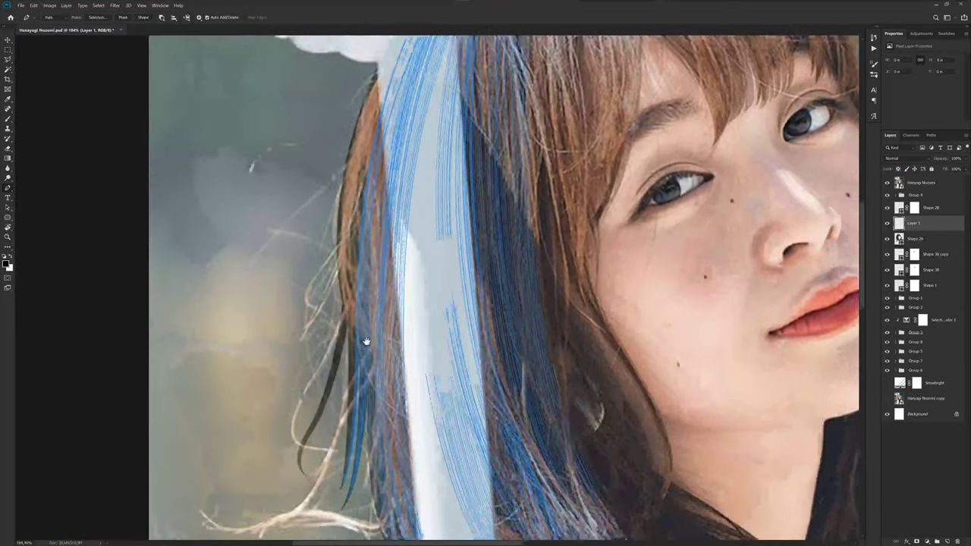
scroll(364, 341, "up", 2)
scroll(349, 463, "up", 2)
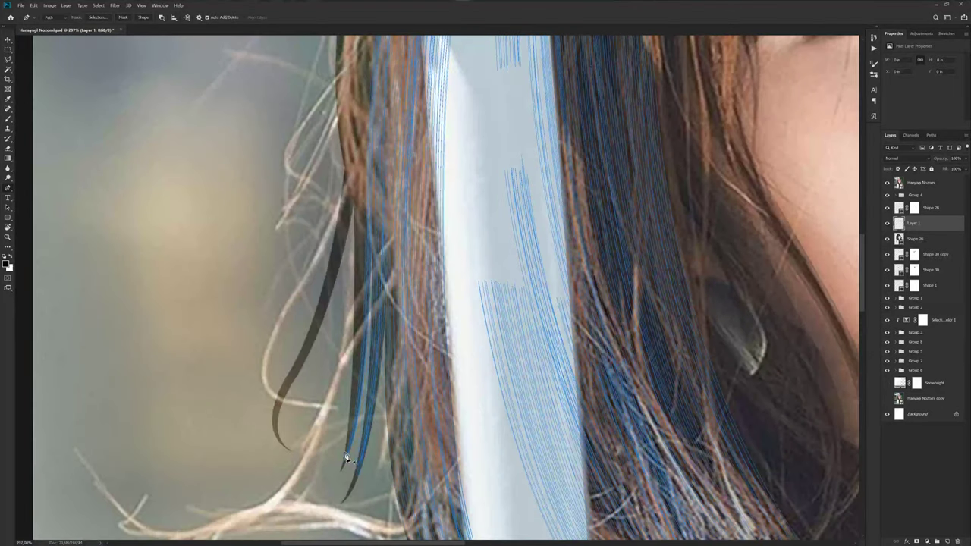
scroll(349, 379, "down", 3)
scroll(352, 323, "up", 1)
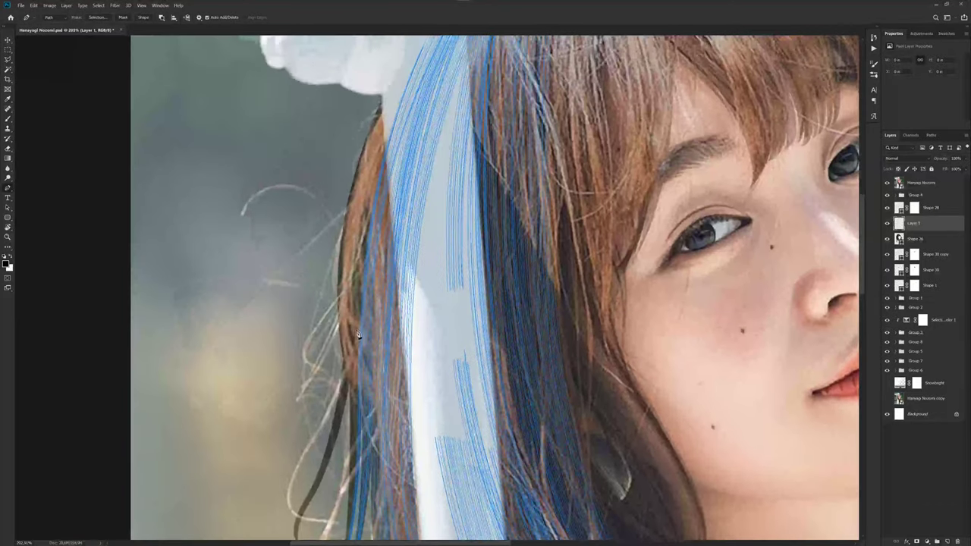
scroll(356, 148, "up", 3)
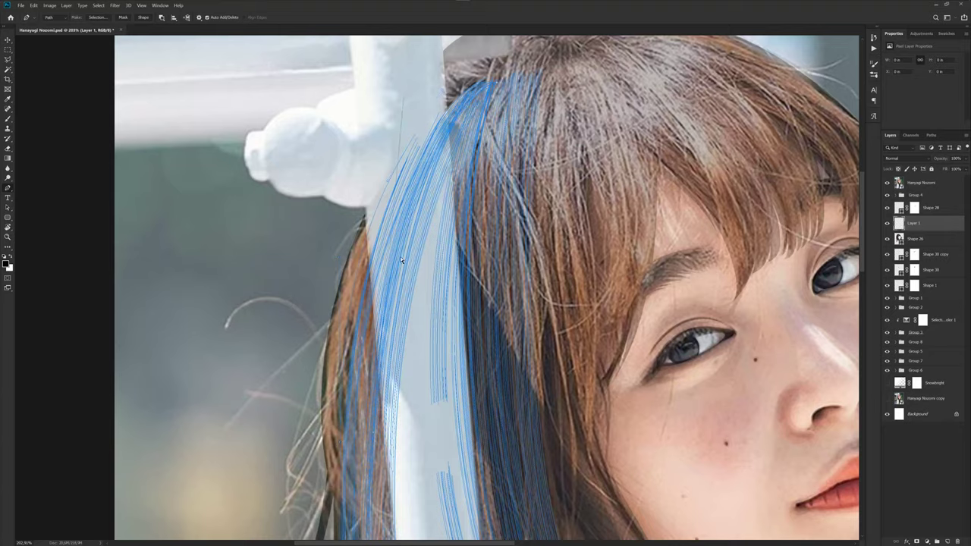
scroll(401, 260, "up", 2)
scroll(360, 253, "up", 1)
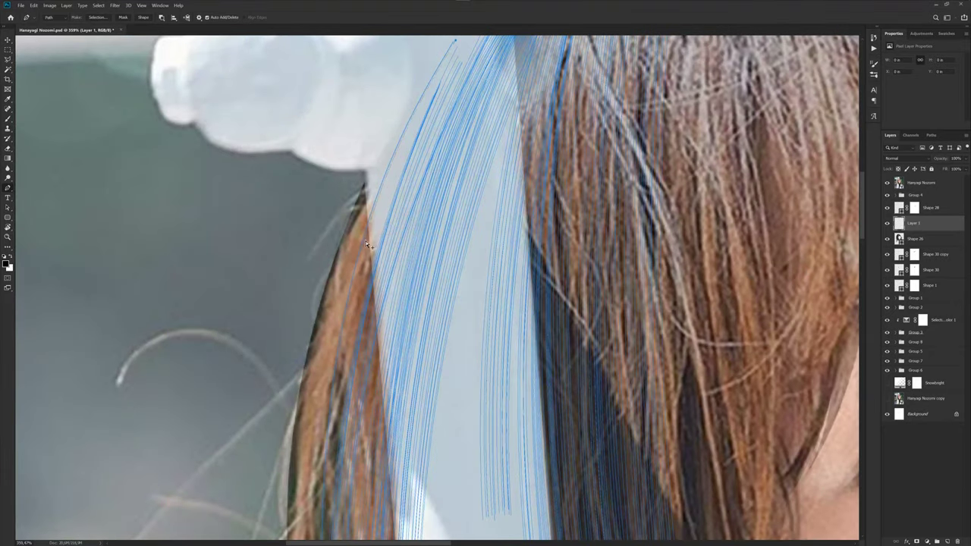
scroll(367, 244, "down", 2)
scroll(357, 321, "down", 2)
scroll(364, 232, "down", 2)
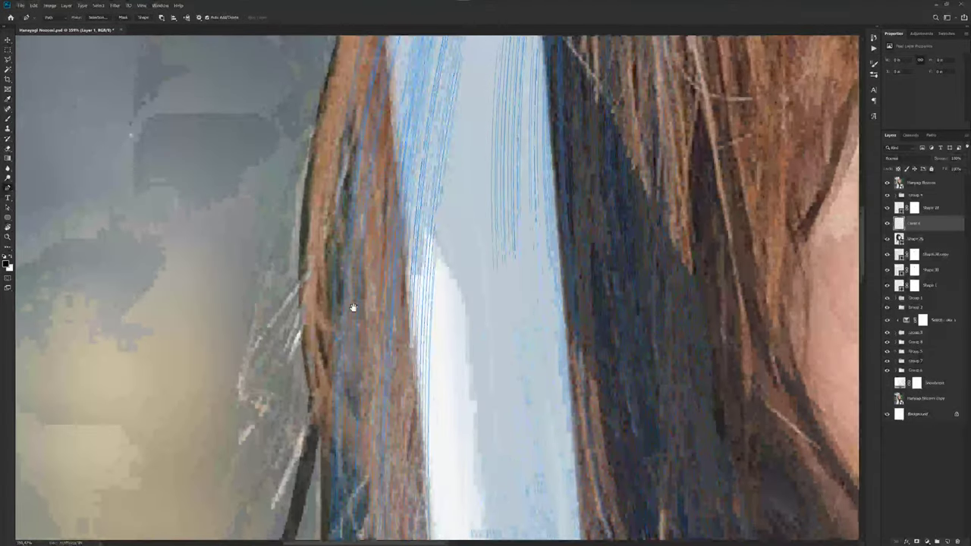
scroll(351, 308, "down", 1)
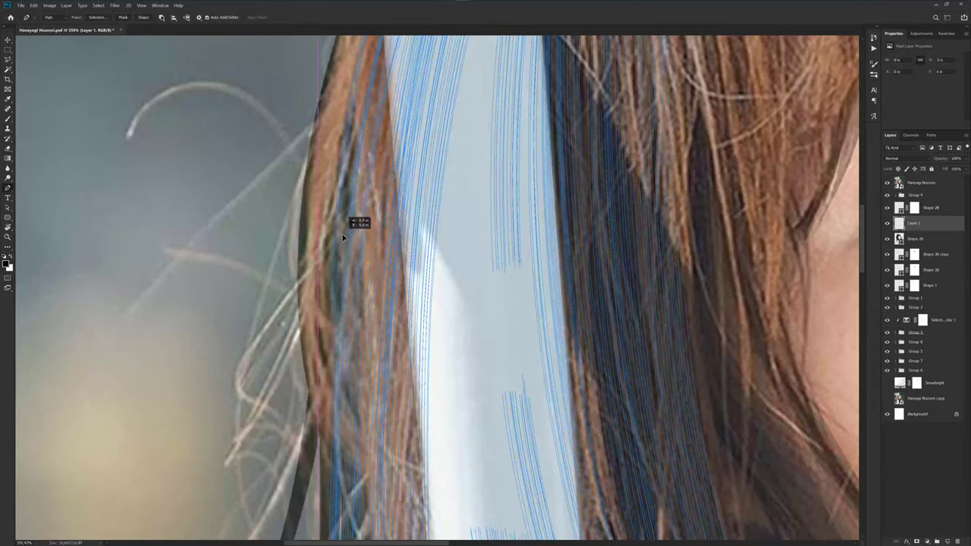
scroll(336, 270, "down", 2)
scroll(337, 270, "down", 1)
scroll(335, 221, "up", 1)
scroll(331, 275, "up", 1)
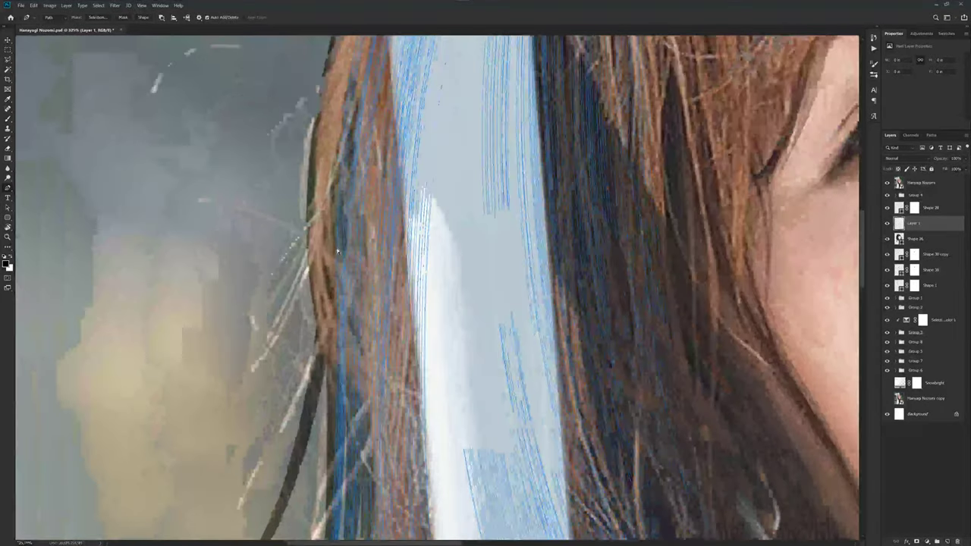
scroll(336, 250, "down", 1)
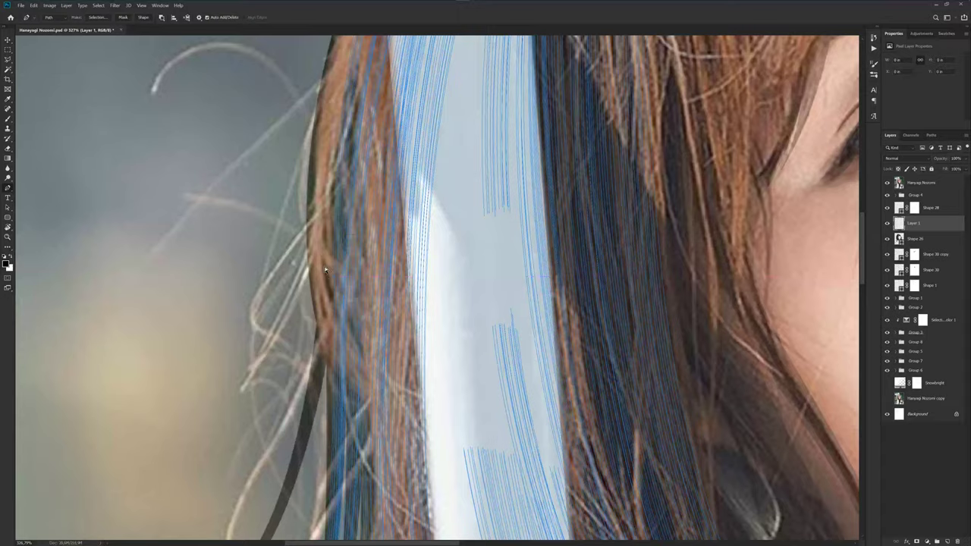
scroll(353, 267, "down", 1)
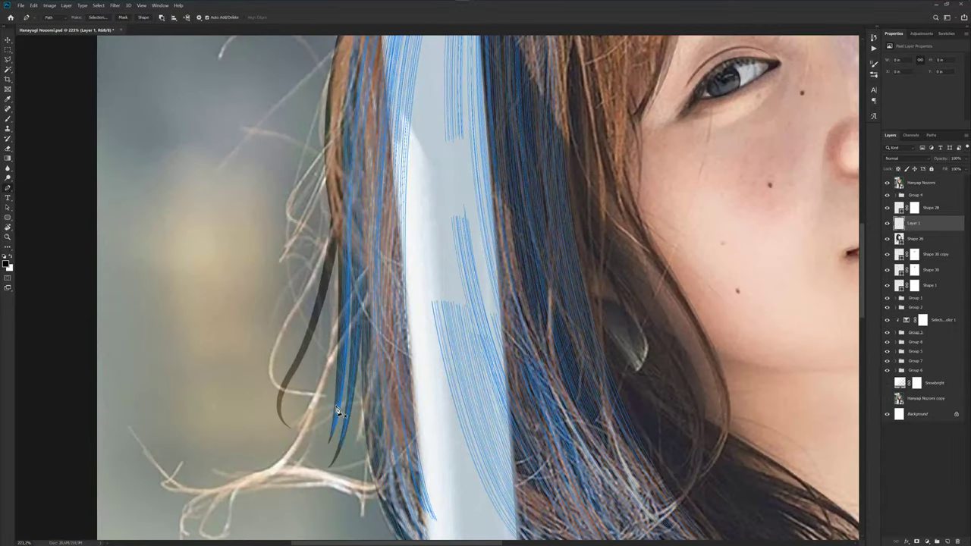
scroll(341, 379, "up", 2)
scroll(336, 351, "up", 1)
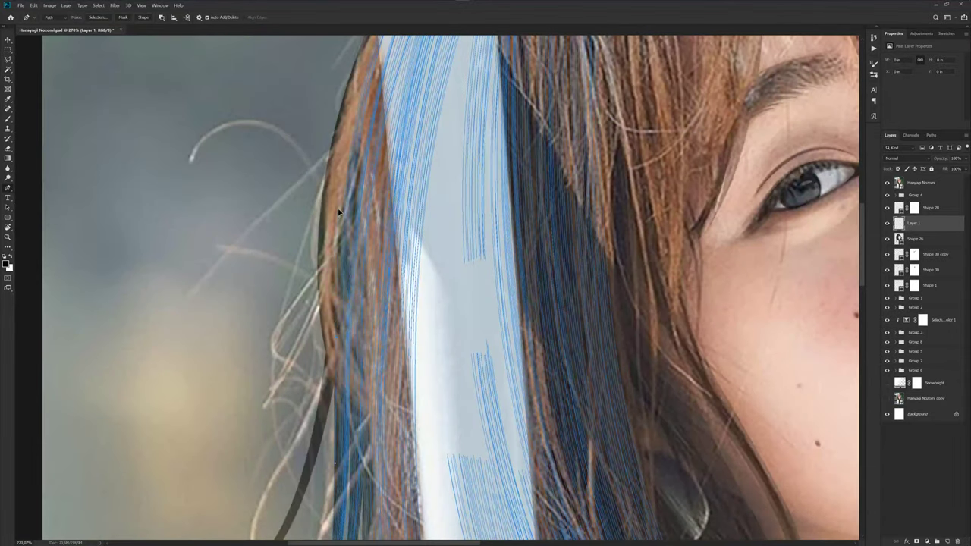
mouse_move(347, 307)
left_mouse_down()
mouse_move(355, 219)
mouse_move(336, 271)
left_mouse_up()
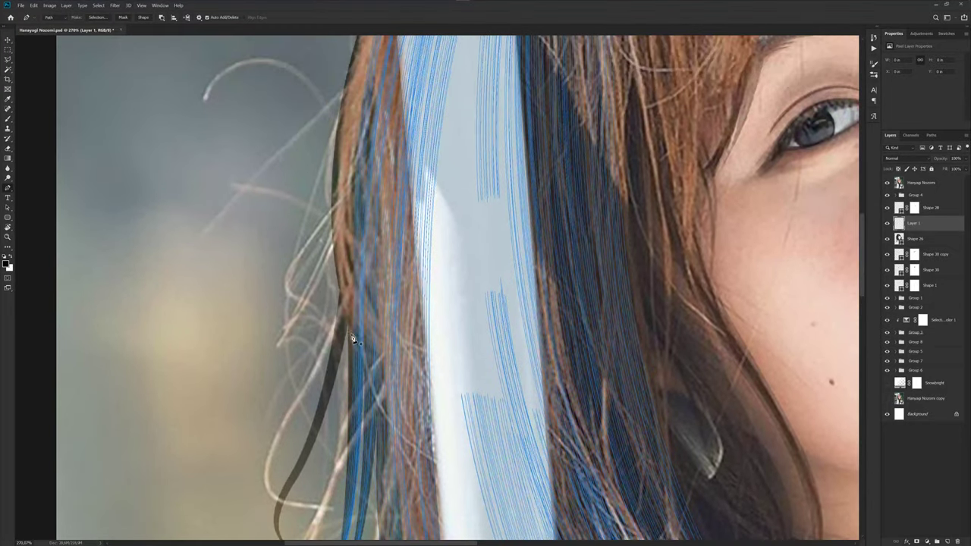
scroll(353, 330, "down", 2)
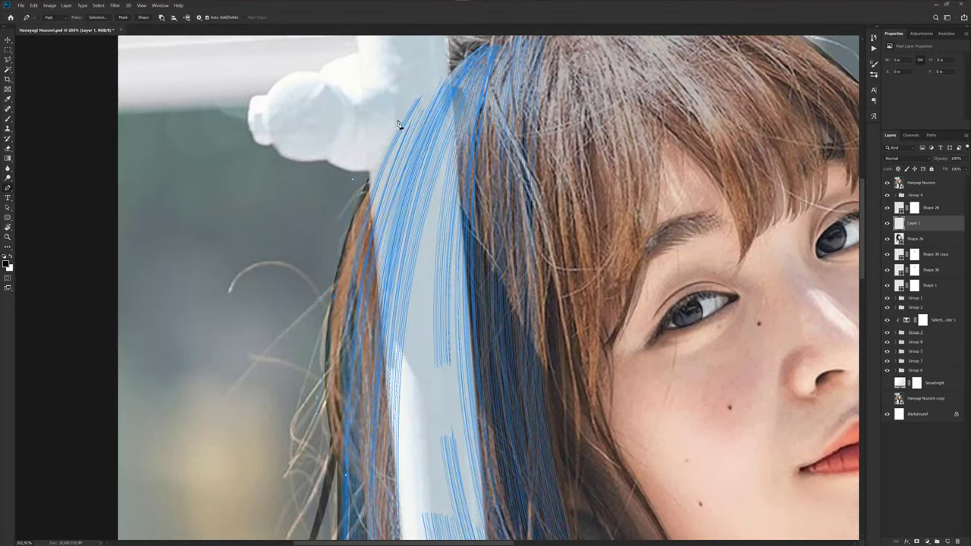
scroll(361, 292, "up", 2)
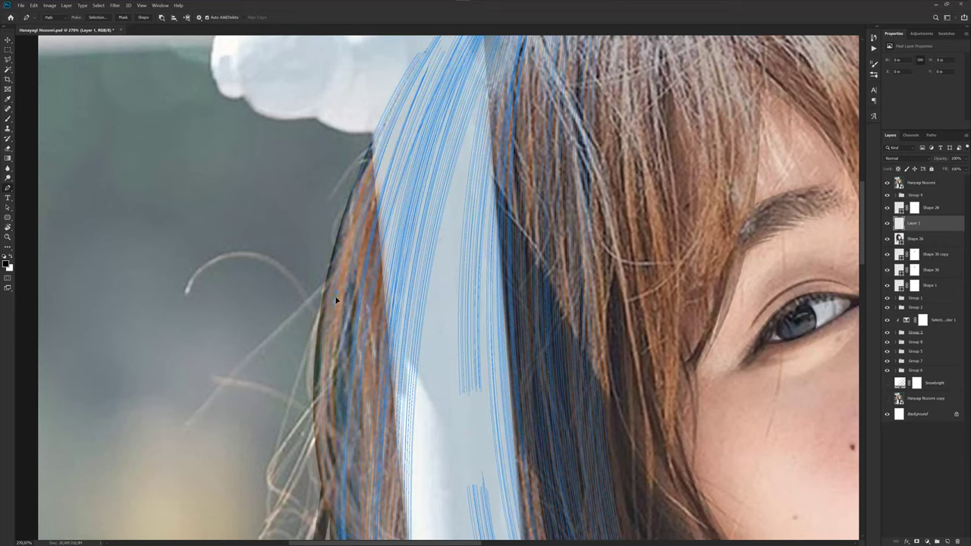
- Trace a stray strand path with anchors down the hair's left edge, then zoom out
left_click_drag(334, 298, 343, 285)
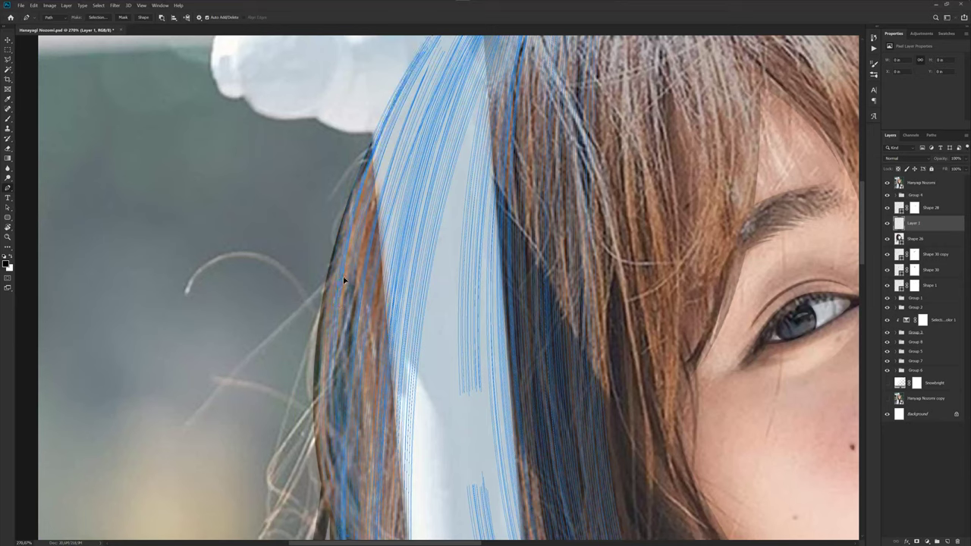
left_click(343, 279)
left_click(325, 294)
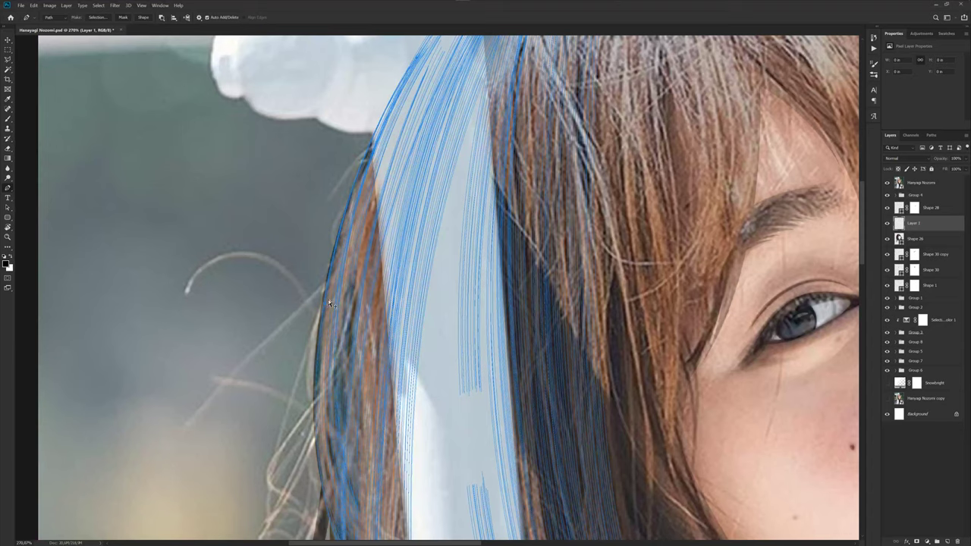
scroll(331, 300, "down", 3)
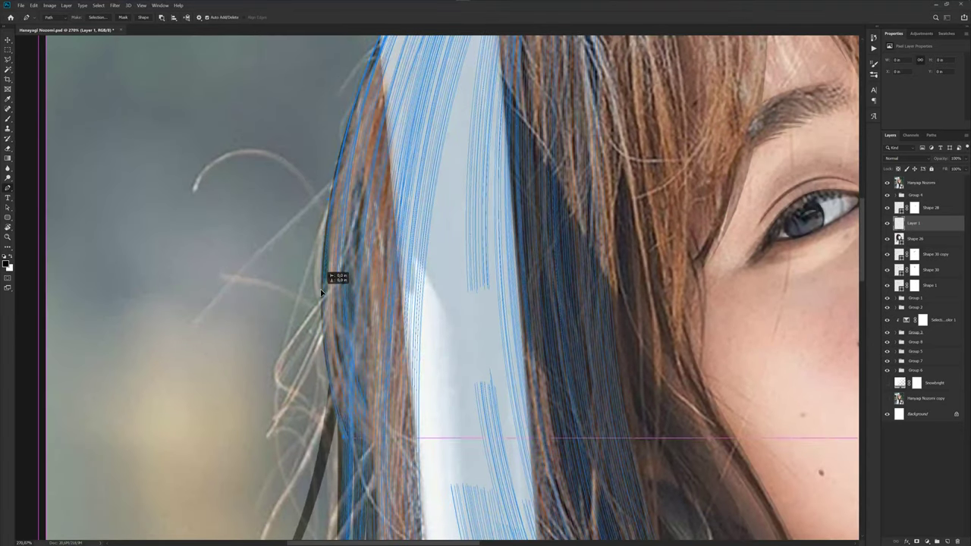
left_click(322, 294)
scroll(290, 312, "down", 5)
scroll(300, 333, "up", 3)
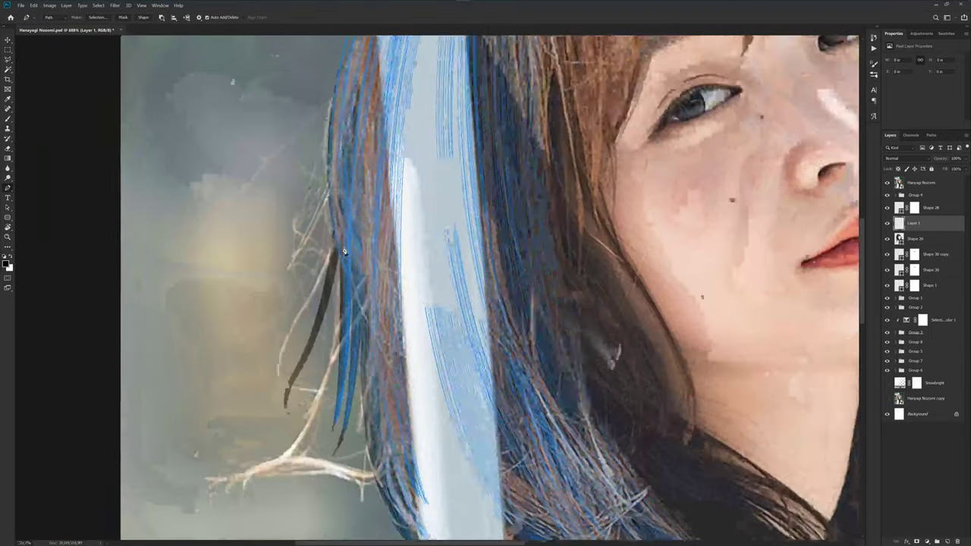
scroll(310, 353, "up", 2)
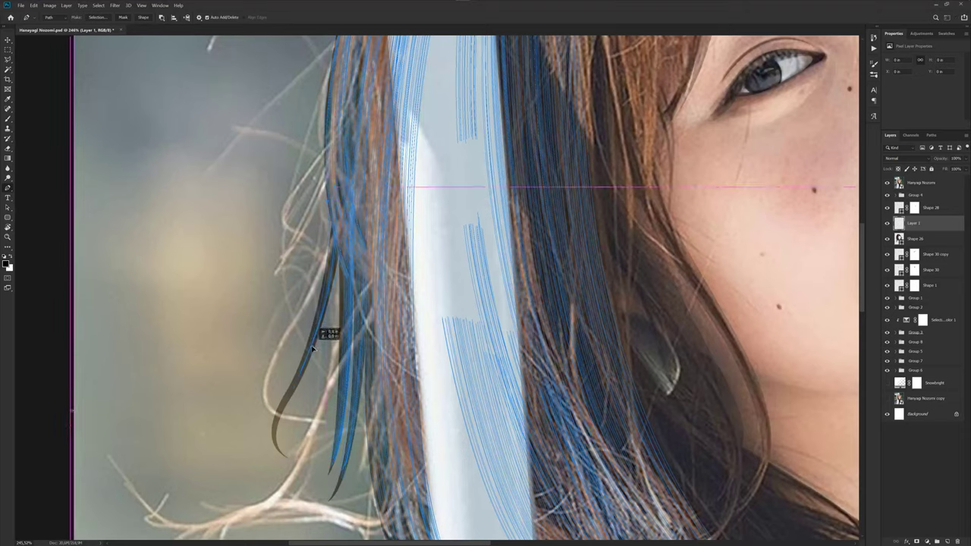
scroll(315, 341, "down", 2)
scroll(364, 342, "down", 2)
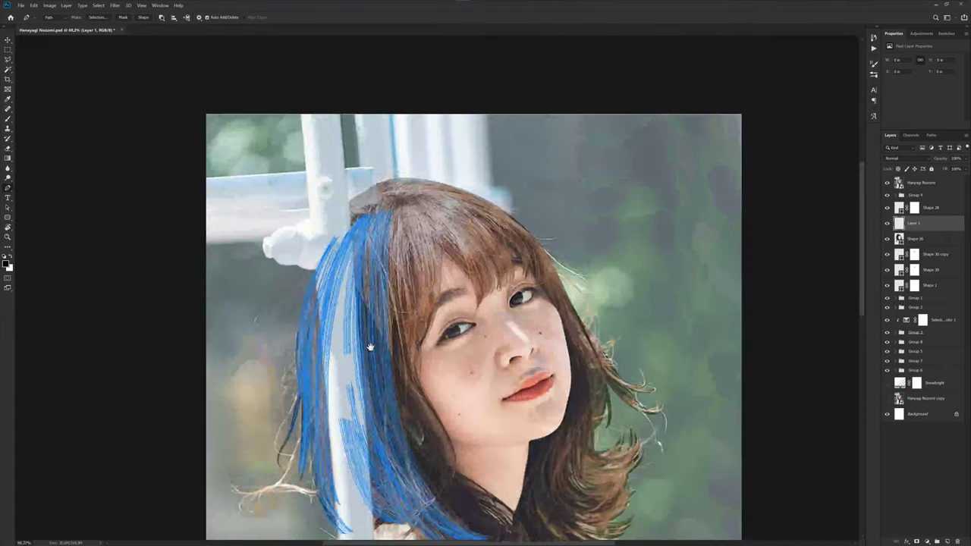
scroll(372, 347, "down", 1)
- Save the portrait, then toggle the reference photo off and back on to compare
left_click_drag(426, 319, 423, 314)
key("ctrl+s")
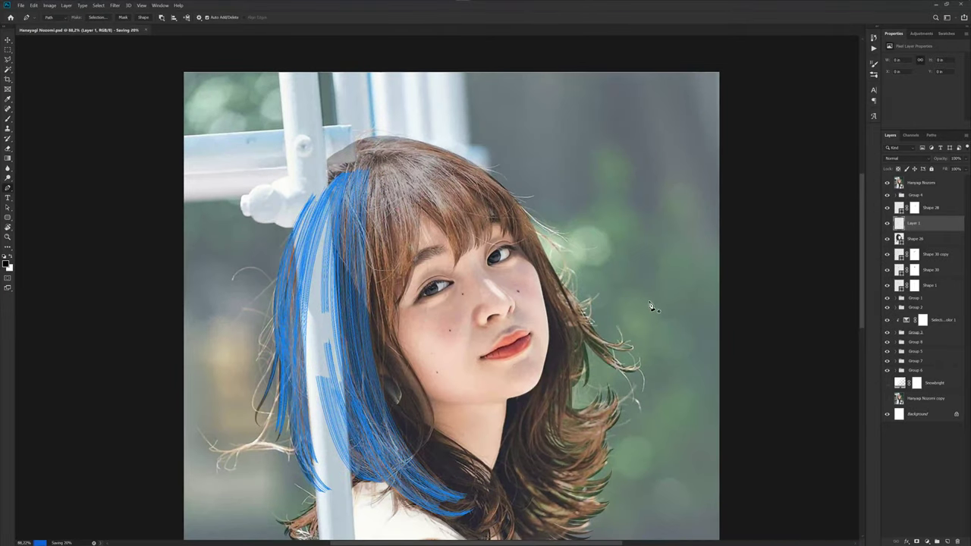
left_click(888, 182)
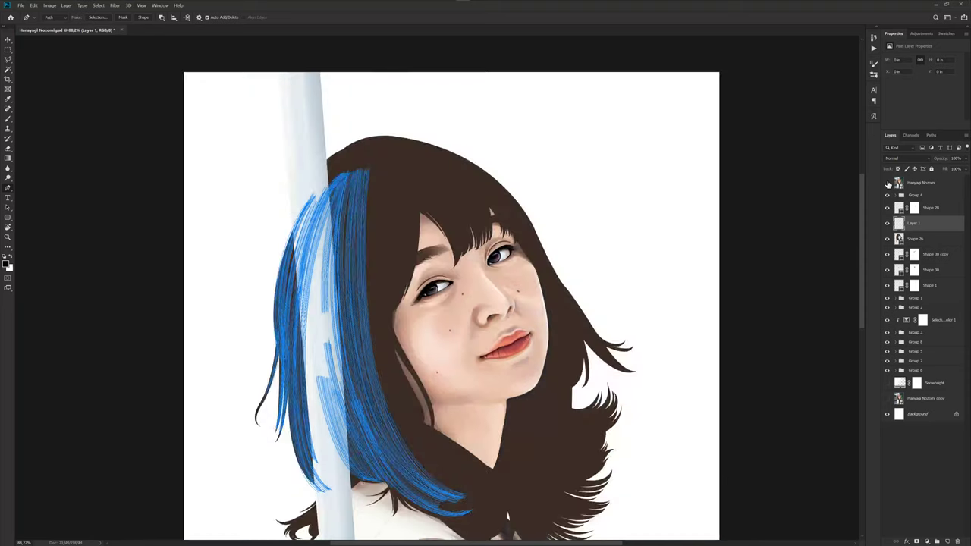
left_click(887, 183)
- Zoom around the top of the head, then hide the reference photo to reveal the vector art
scroll(410, 241, "up", 3)
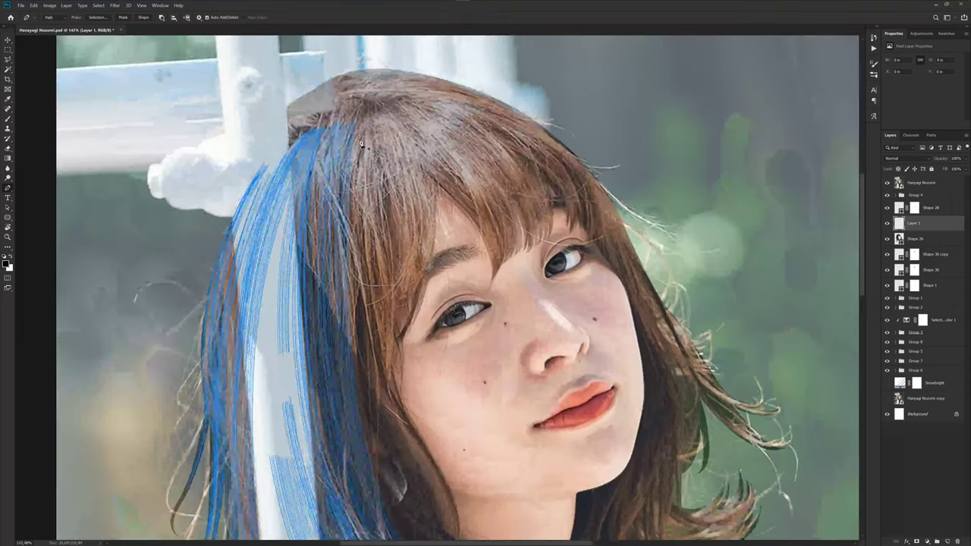
scroll(363, 144, "down", 3)
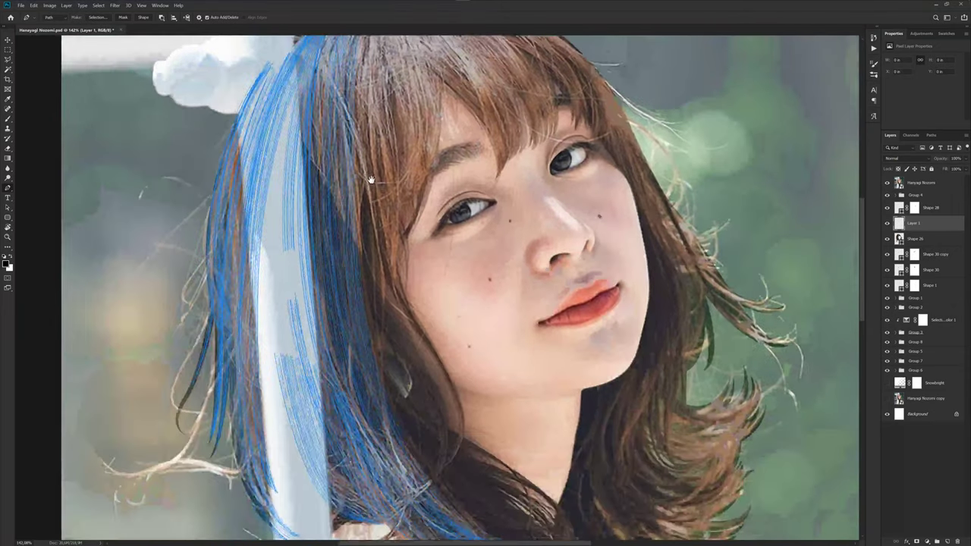
scroll(397, 470, "down", 1)
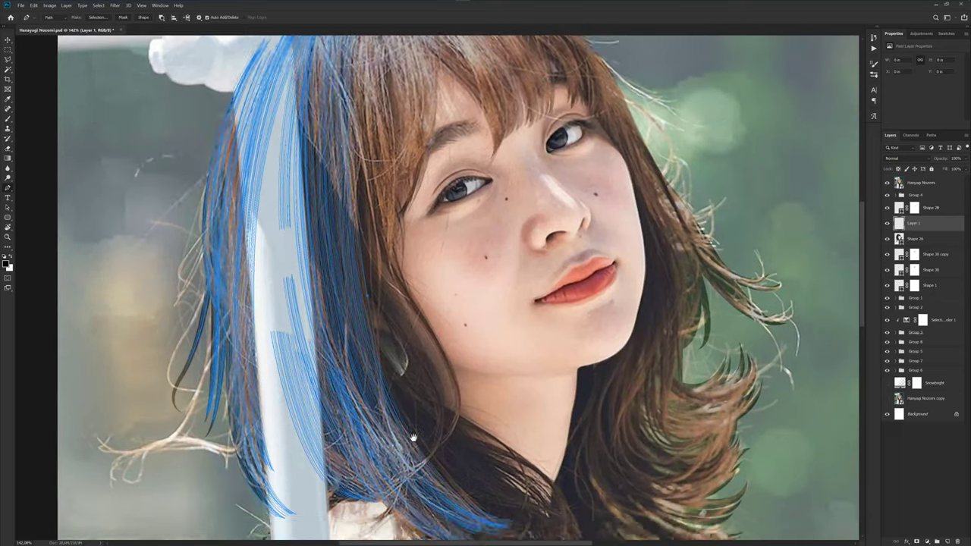
scroll(425, 425, "down", 4)
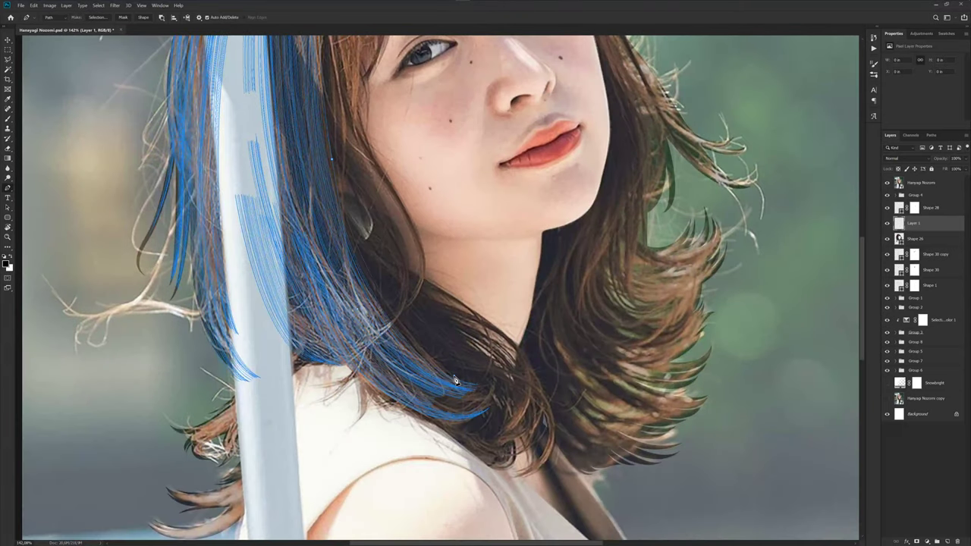
scroll(455, 380, "up", 2)
scroll(412, 364, "up", 1)
scroll(362, 278, "up", 1)
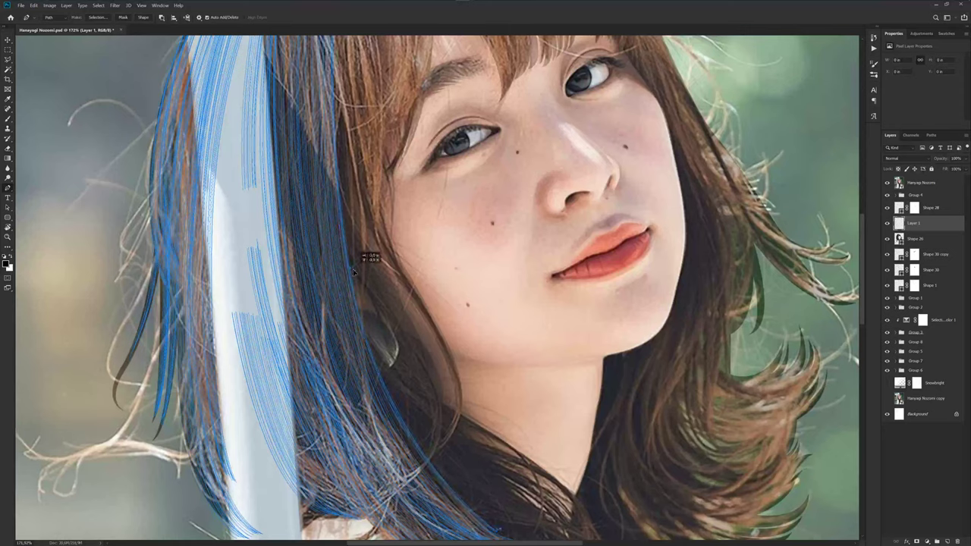
scroll(383, 322, "down", 2)
scroll(357, 282, "up", 1)
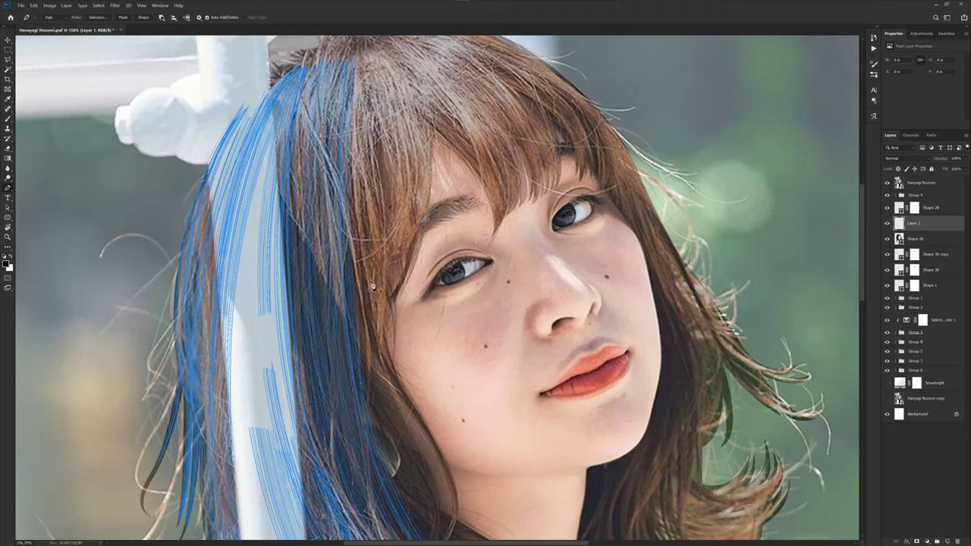
left_click_drag(364, 282, 367, 322)
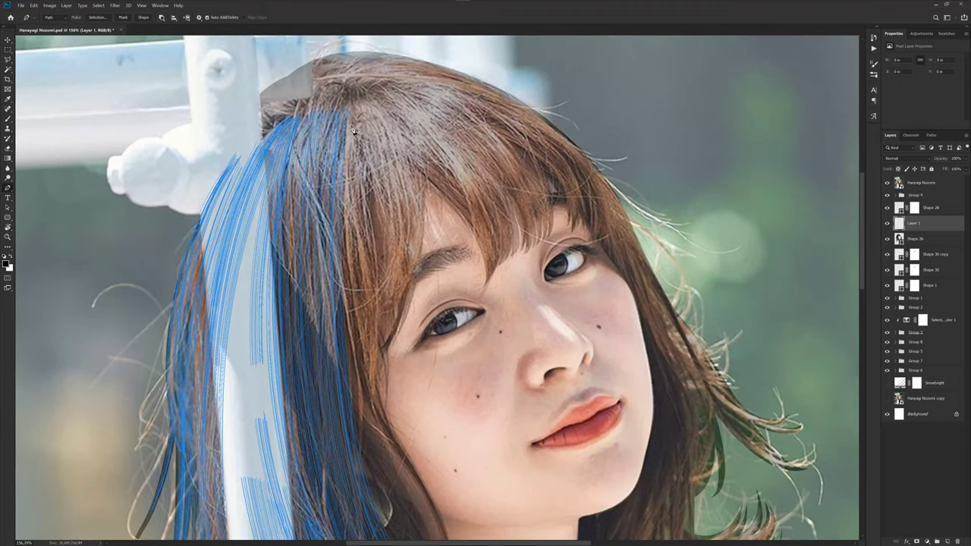
scroll(353, 131, "down", 3)
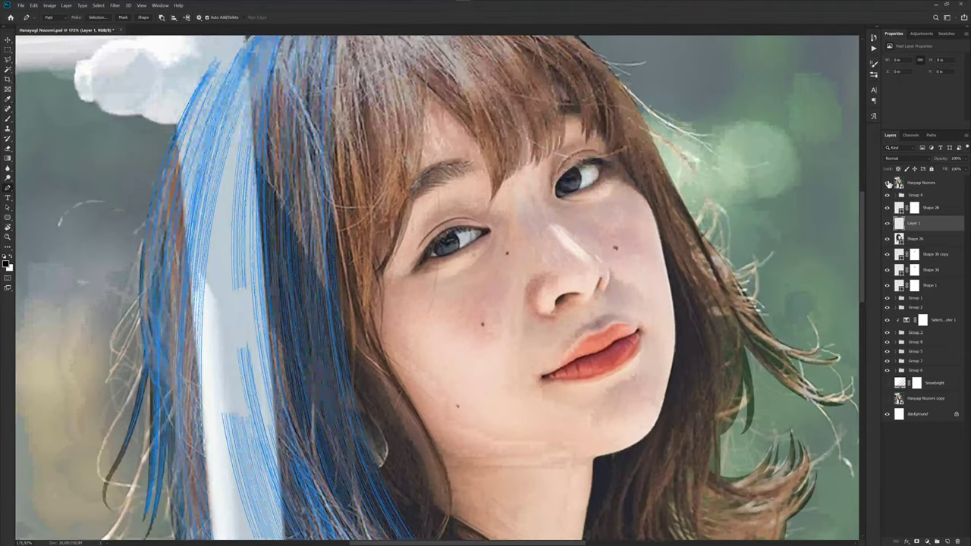
left_click(886, 183)
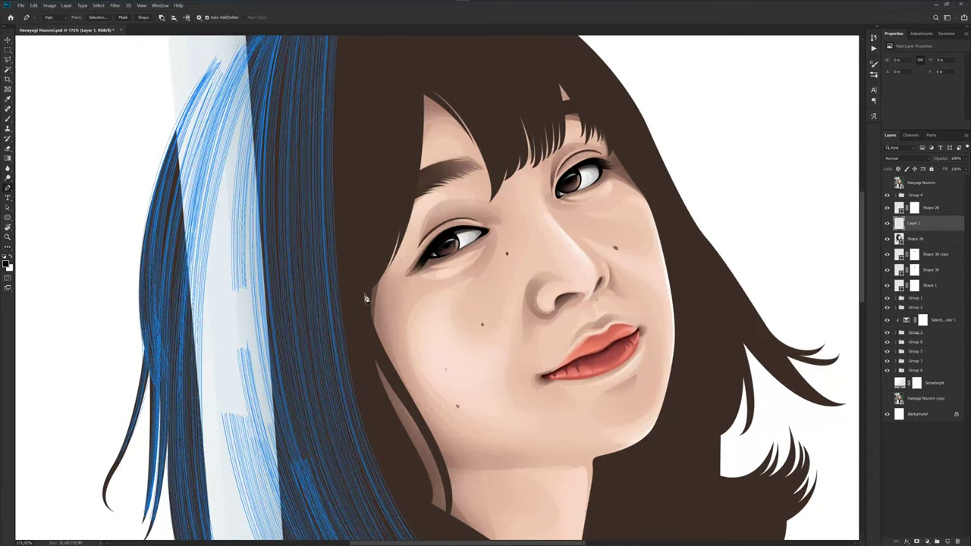
- Draw and reshape a curved path segment along the hair edge beside the face
left_click_drag(353, 302, 307, 362)
scroll(385, 301, "up", 2)
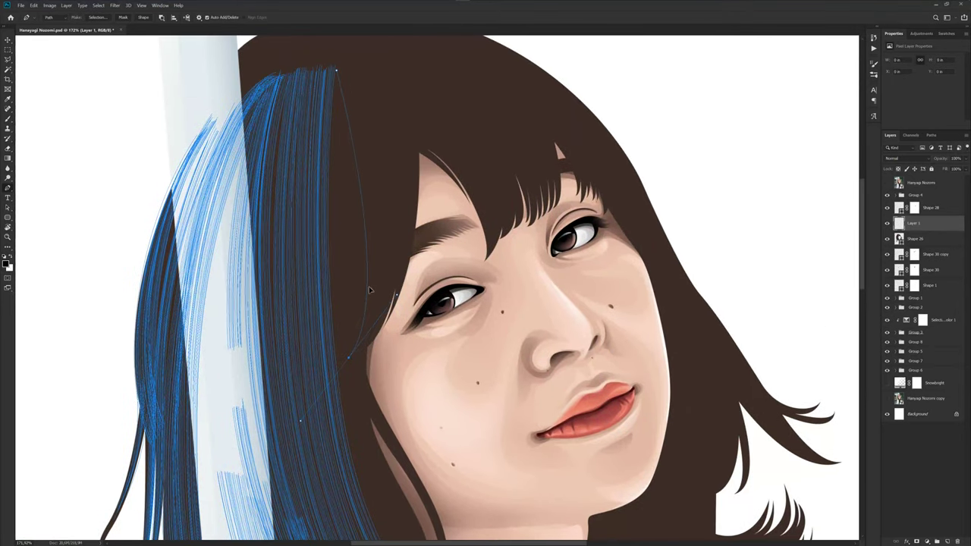
mouse_move(369, 289)
left_mouse_down()
mouse_move(382, 293)
mouse_move(353, 308)
left_mouse_up()
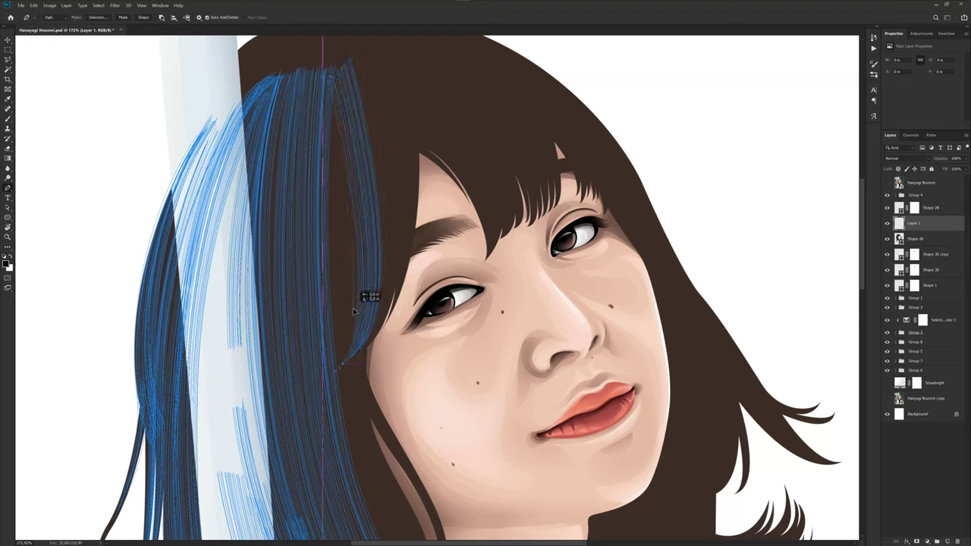
left_click_drag(421, 218, 429, 283)
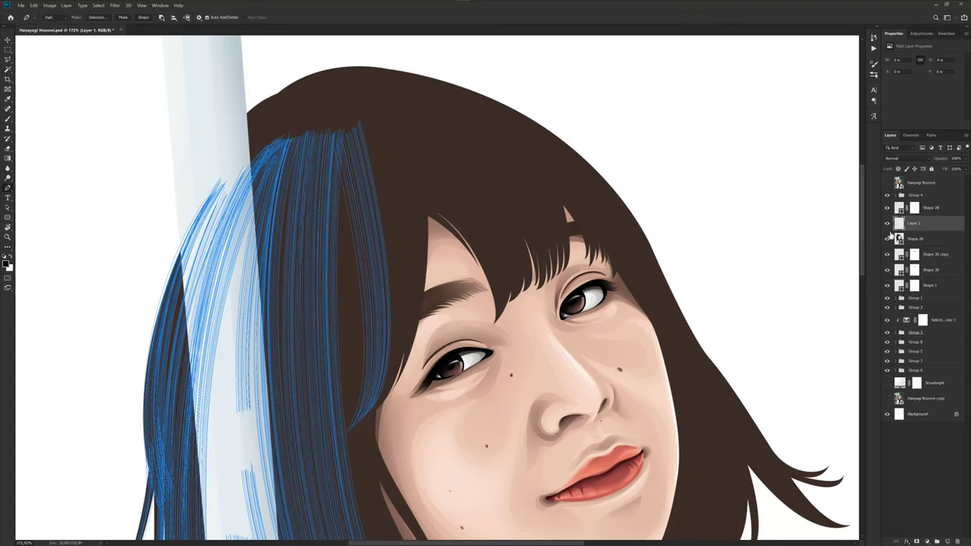
- Check the reference photo, then add and finish a path at the top of the blue strand
left_click(888, 182)
left_click(888, 183)
left_click(356, 130)
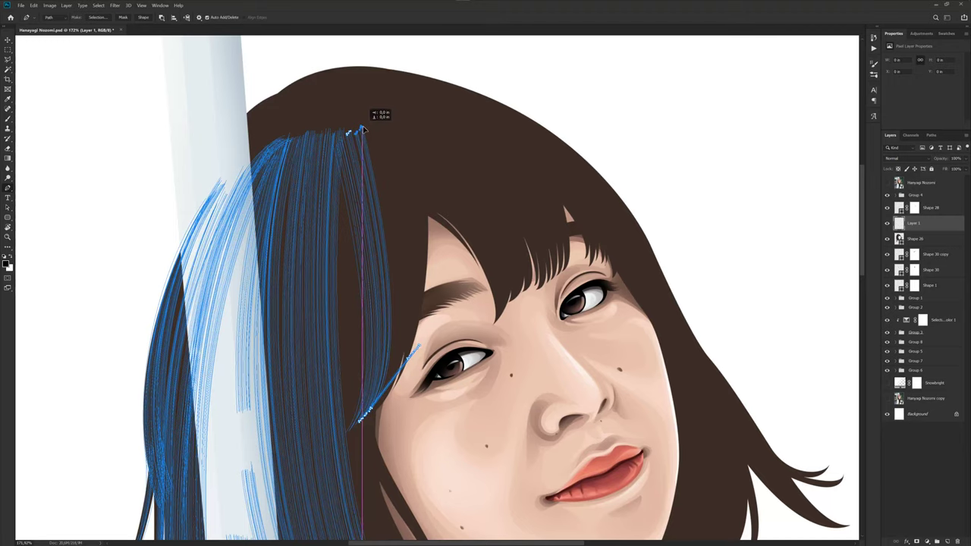
key("Return")
left_click_drag(410, 212, 411, 194)
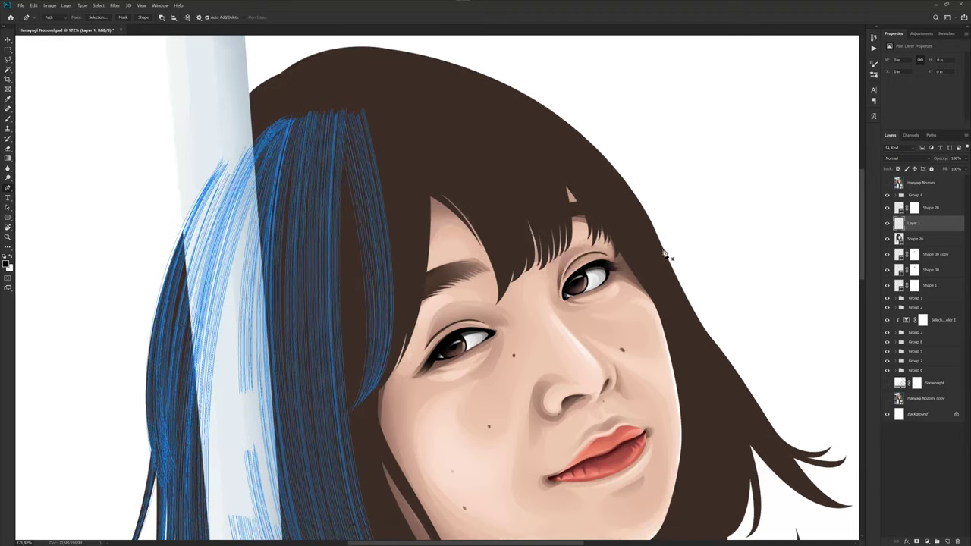
- With the reference photo showing, extend and curve the path to follow the hair edge
left_click(888, 184)
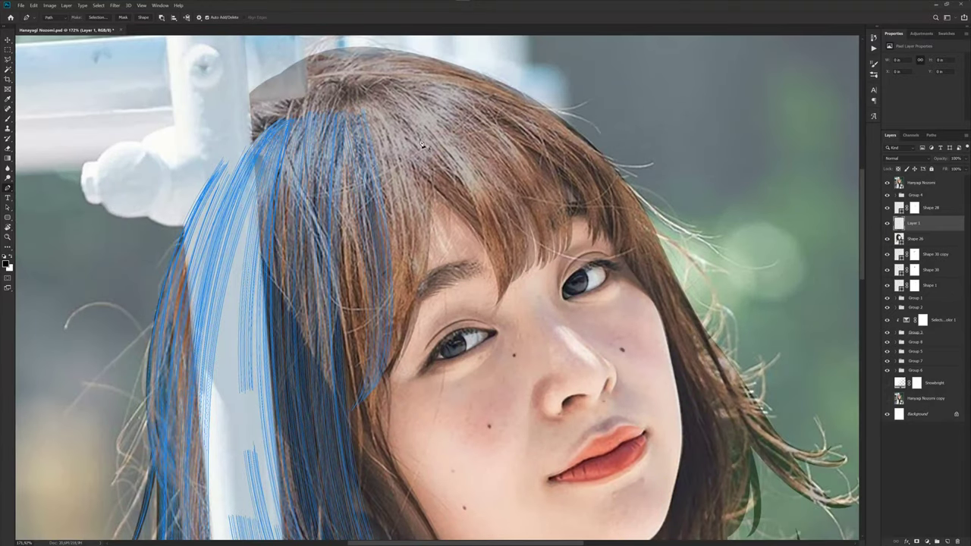
scroll(385, 161, "down", 3)
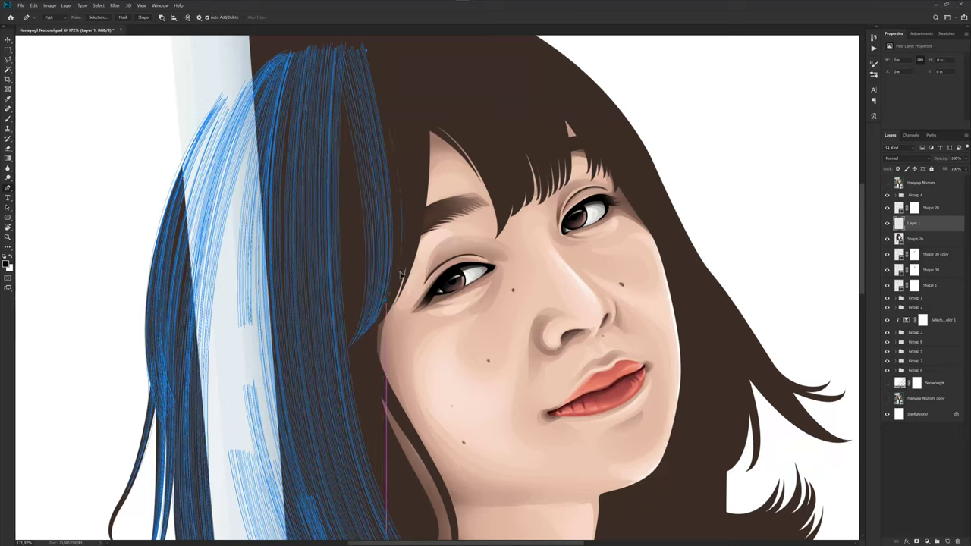
left_click_drag(402, 270, 403, 267)
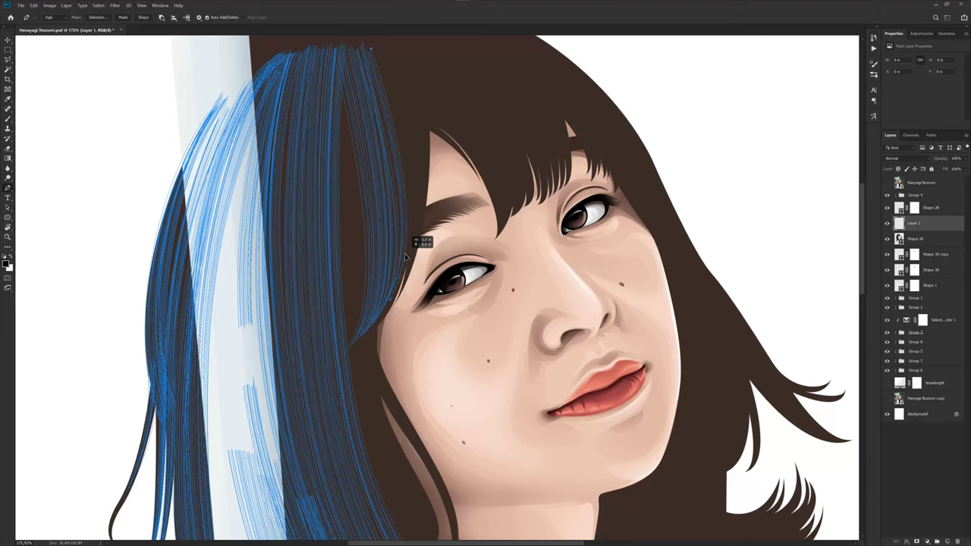
left_click_drag(404, 255, 412, 323)
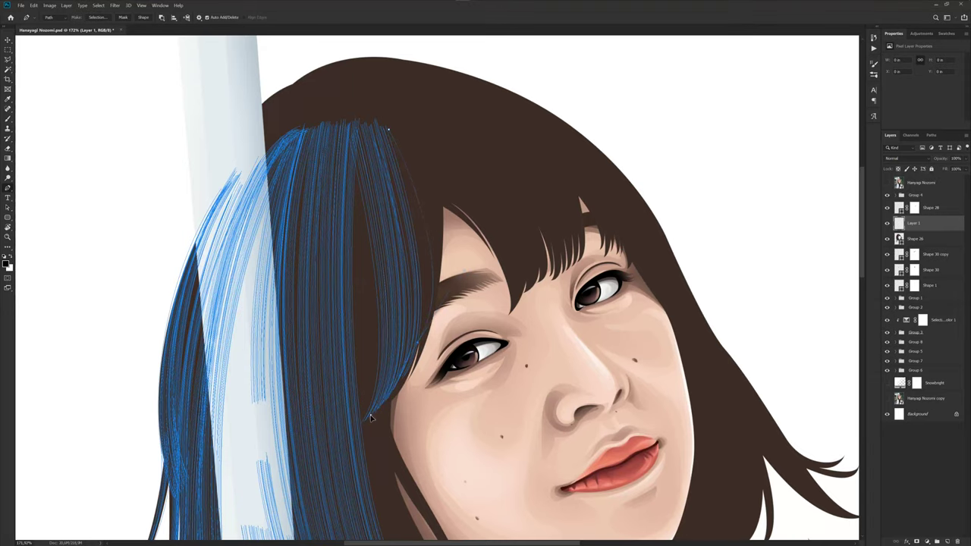
scroll(437, 268, "up", 1)
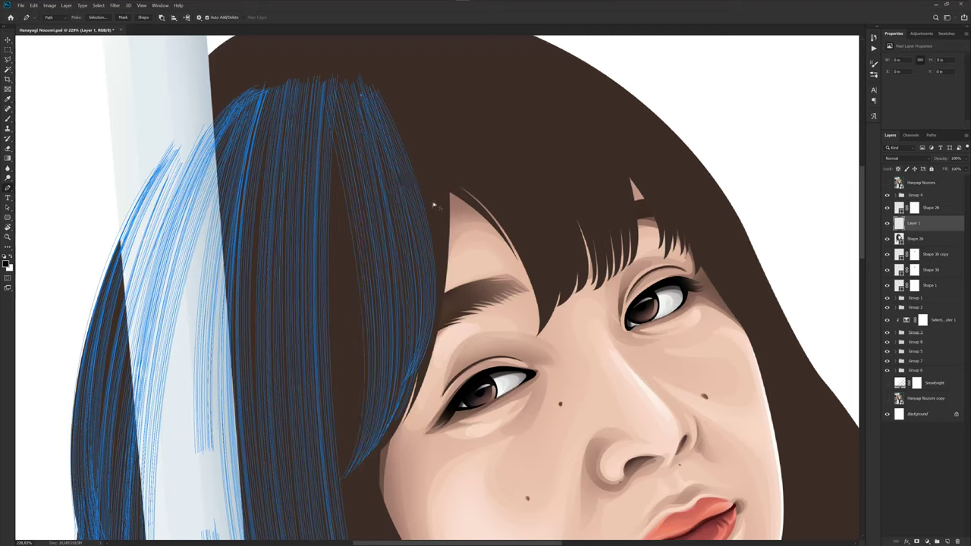
- Toggle the reference photo on and off to check the hair tracing
left_click(887, 184)
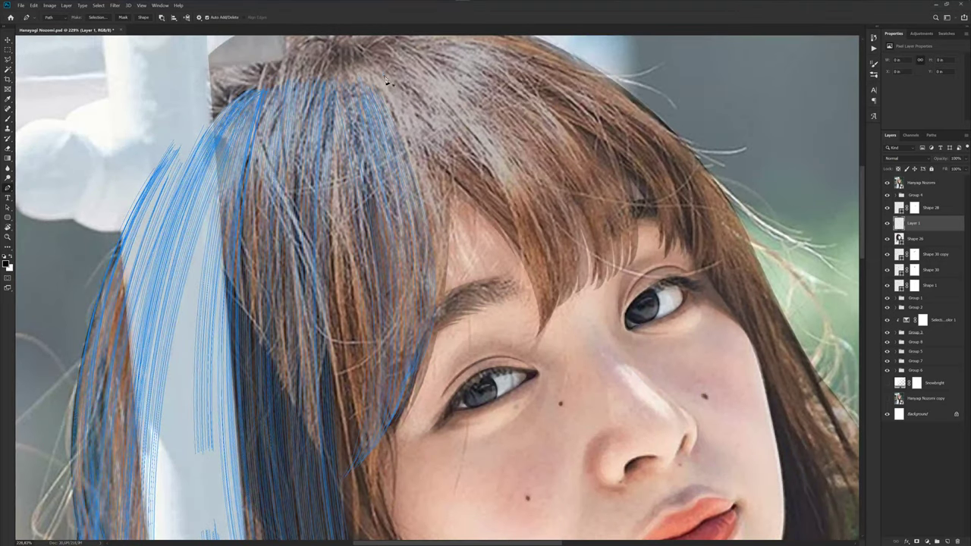
left_click(887, 184)
scroll(438, 300, "down", 3)
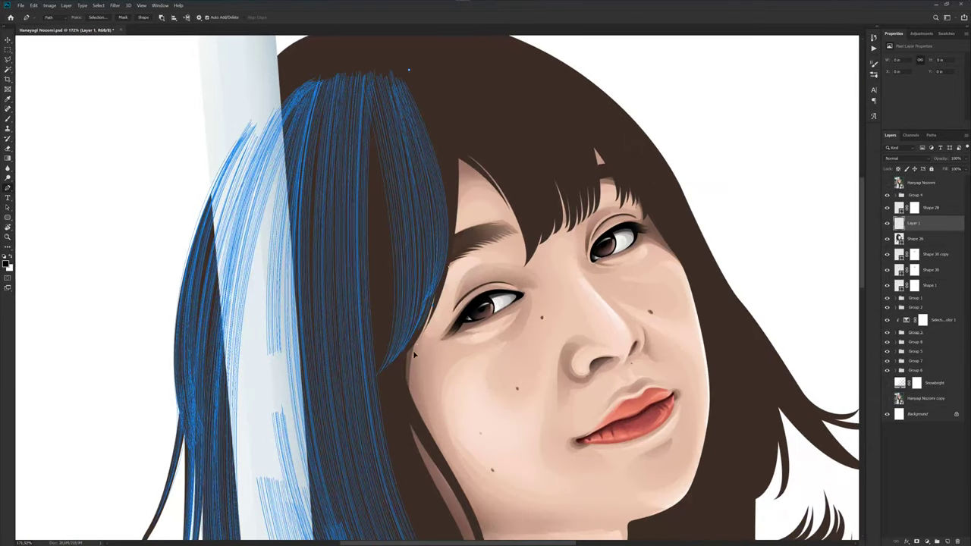
scroll(383, 408, "up", 2)
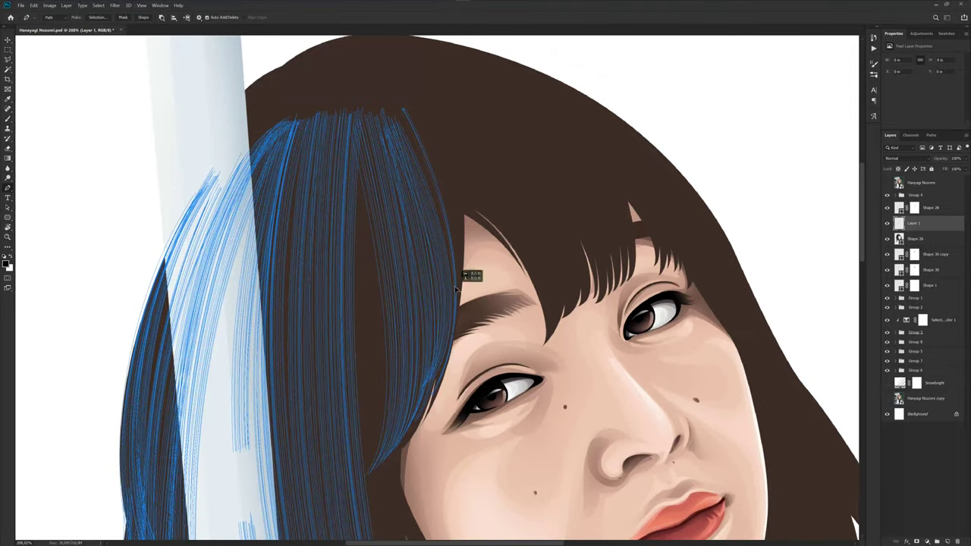
- Place and reposition the next anchor along the hair edge, then zoom out
left_click(455, 289)
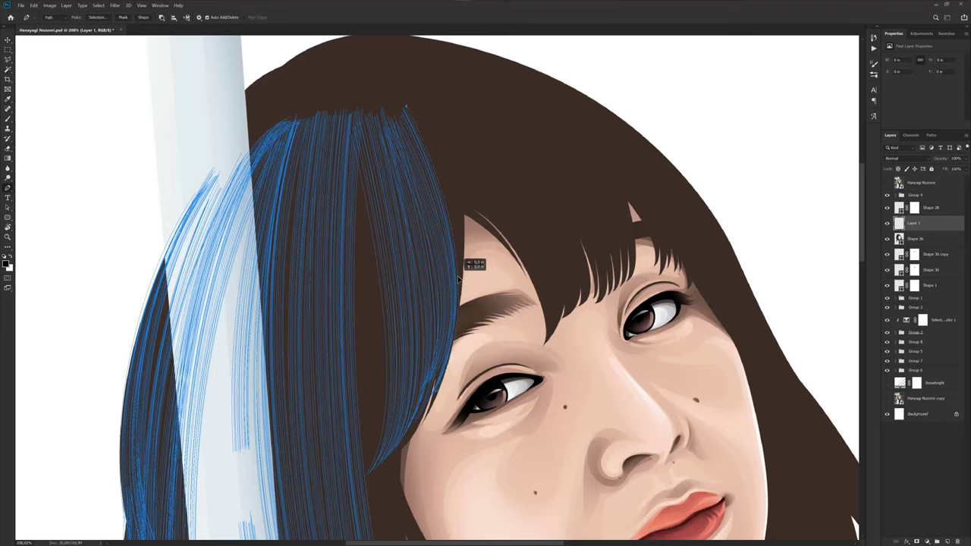
left_click_drag(458, 280, 459, 282)
scroll(463, 250, "down", 3)
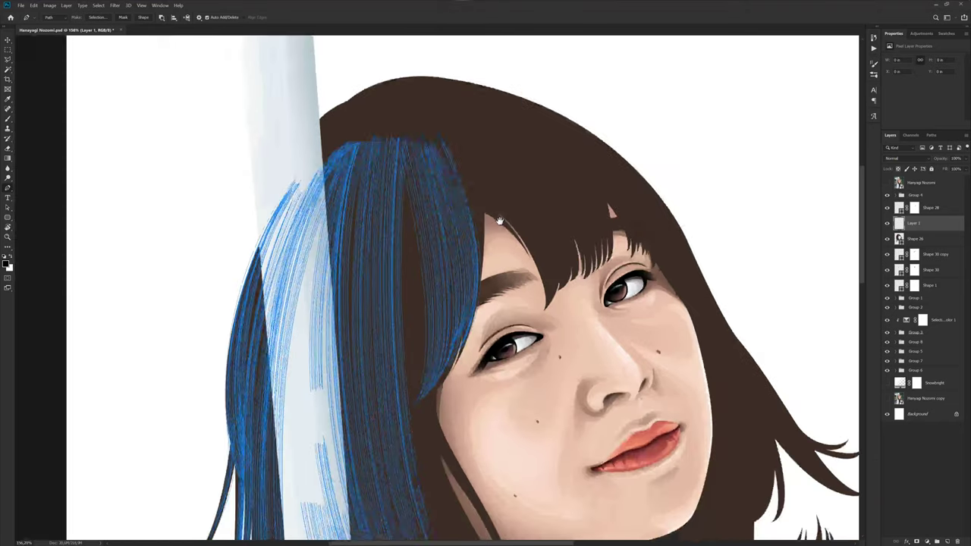
scroll(467, 235, "down", 2)
scroll(472, 225, "down", 2)
- Compare the hair and face tracing against the reference photo
left_click(887, 183)
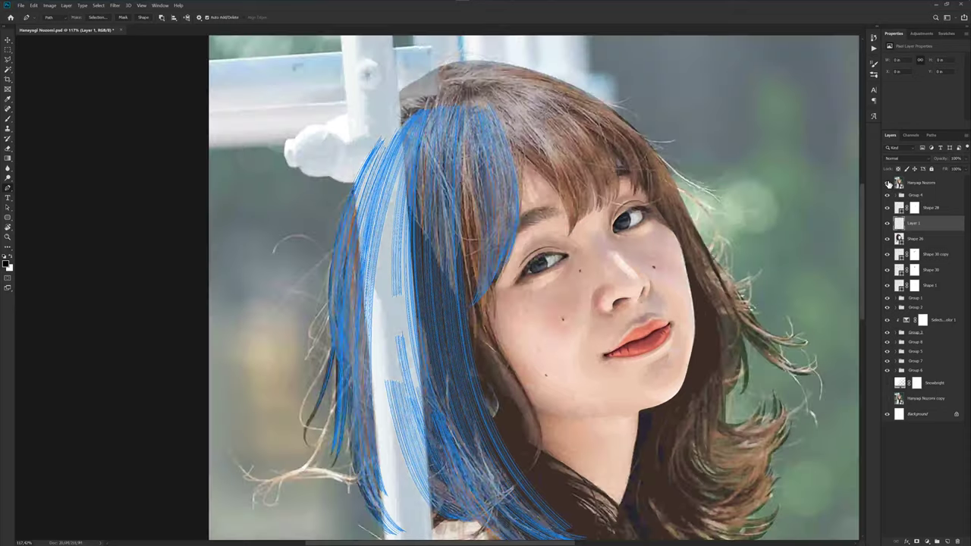
left_click(887, 184)
scroll(463, 166, "up", 4)
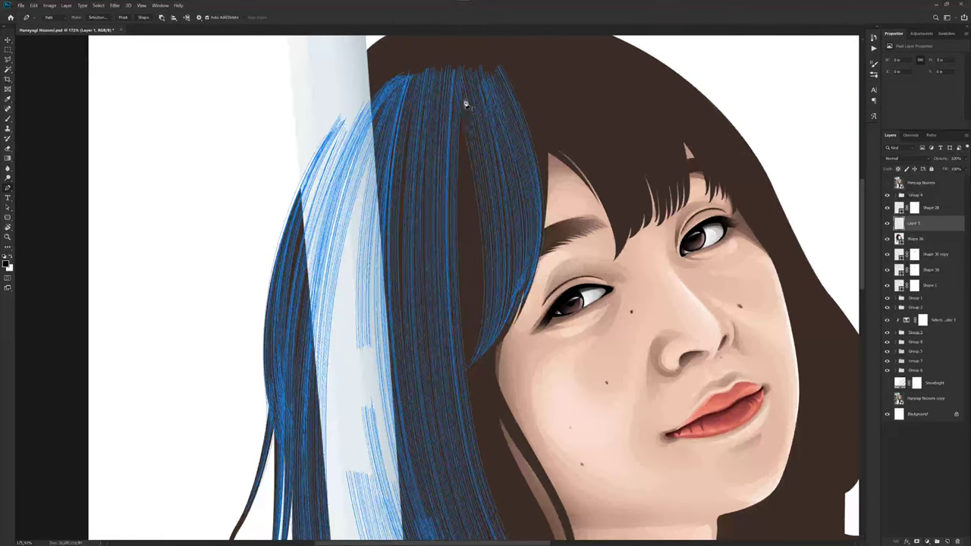
left_click_drag(486, 239, 474, 220)
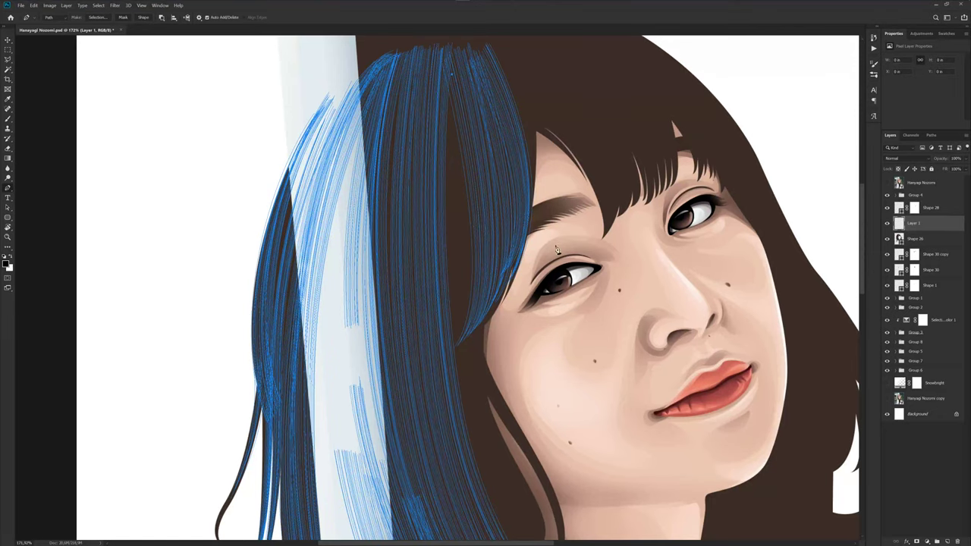
left_click(888, 183)
left_click(887, 184)
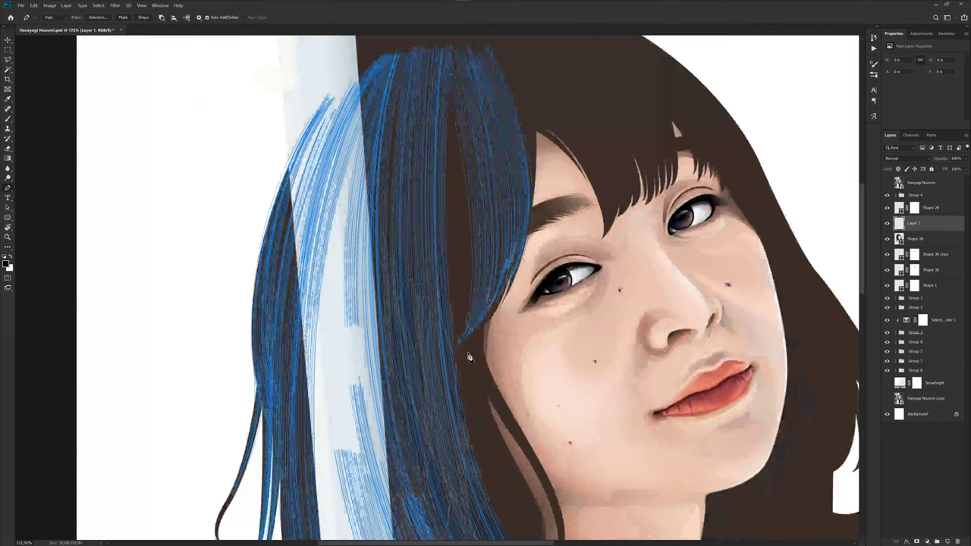
- Bring the lower hair and neck into view and compare them with the photo
left_click_drag(475, 485, 455, 336)
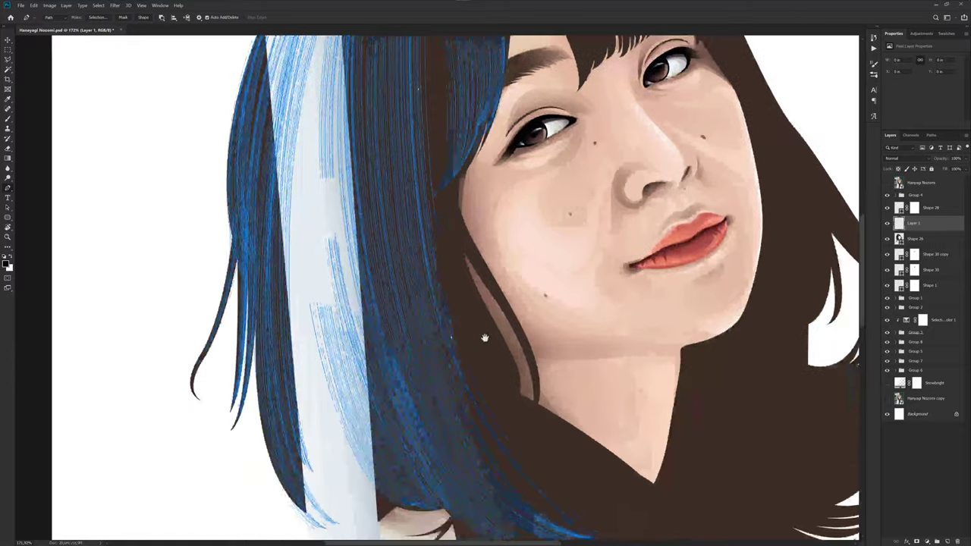
left_click(887, 183)
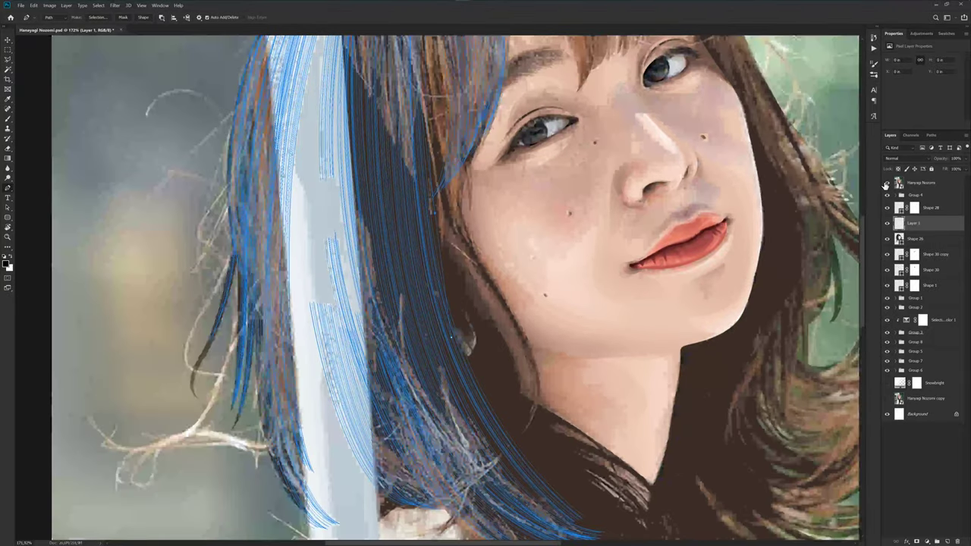
left_click(887, 184)
scroll(526, 255, "down", 2)
scroll(496, 304, "down", 1)
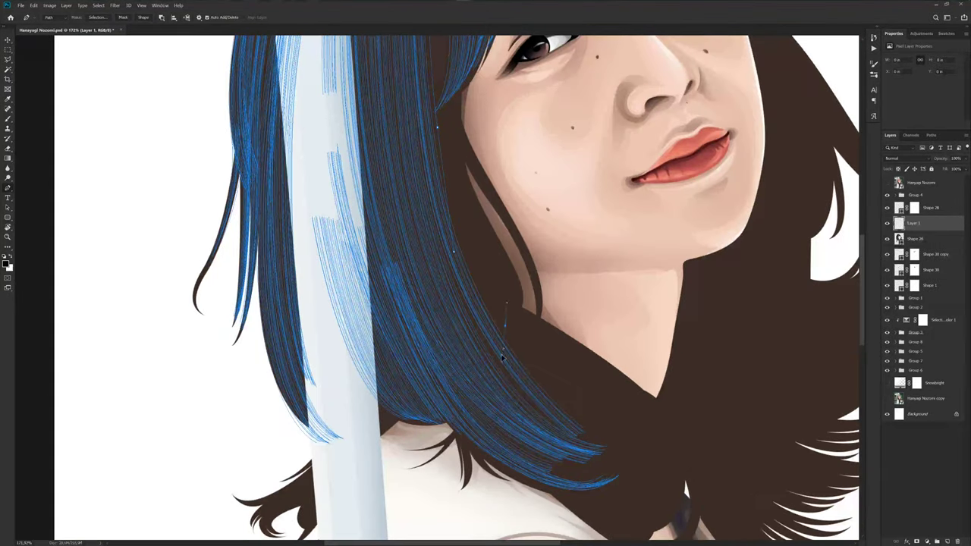
- Undo the stray segment by the cheek and draw a curved segment along the hair edge
key("ctrl+z")
left_click_drag(508, 286, 508, 282)
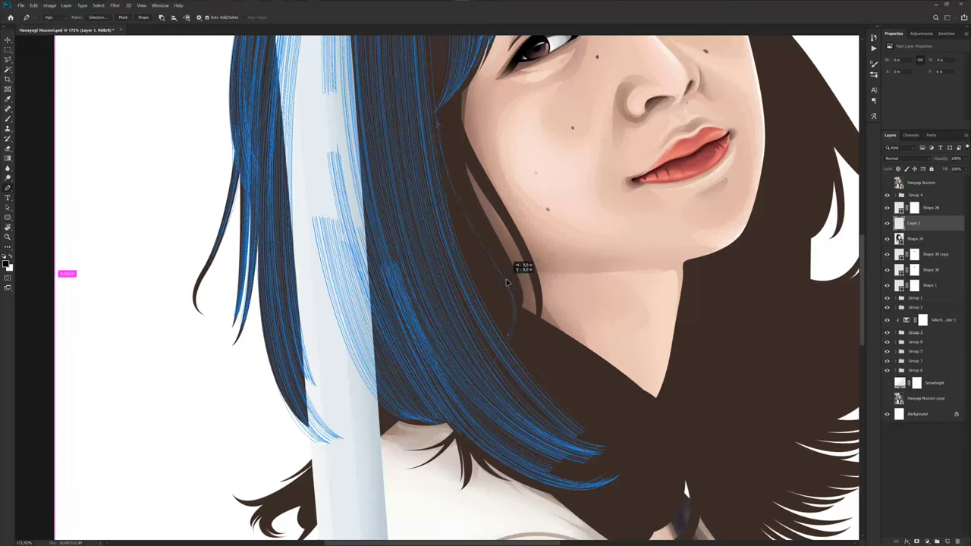
left_click_drag(515, 169, 522, 374)
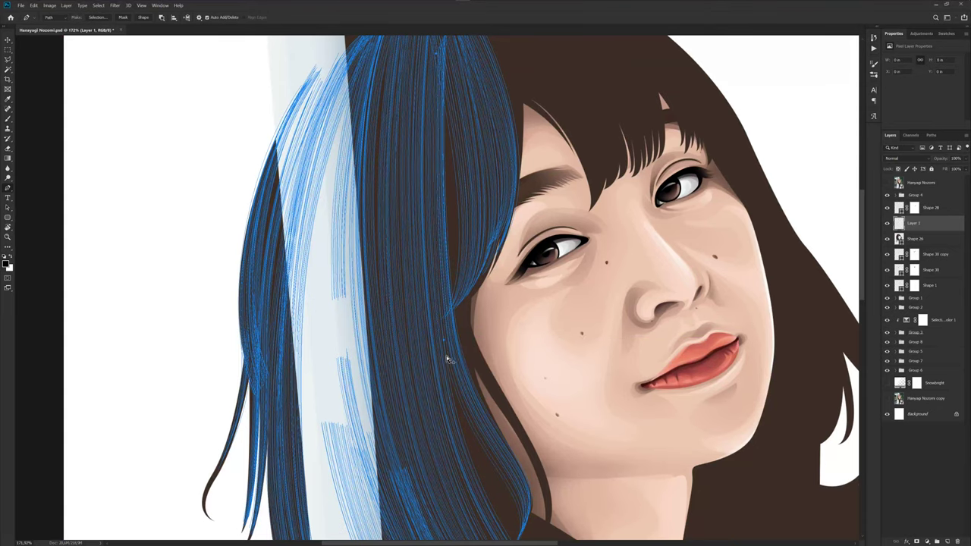
scroll(458, 328, "down", 3)
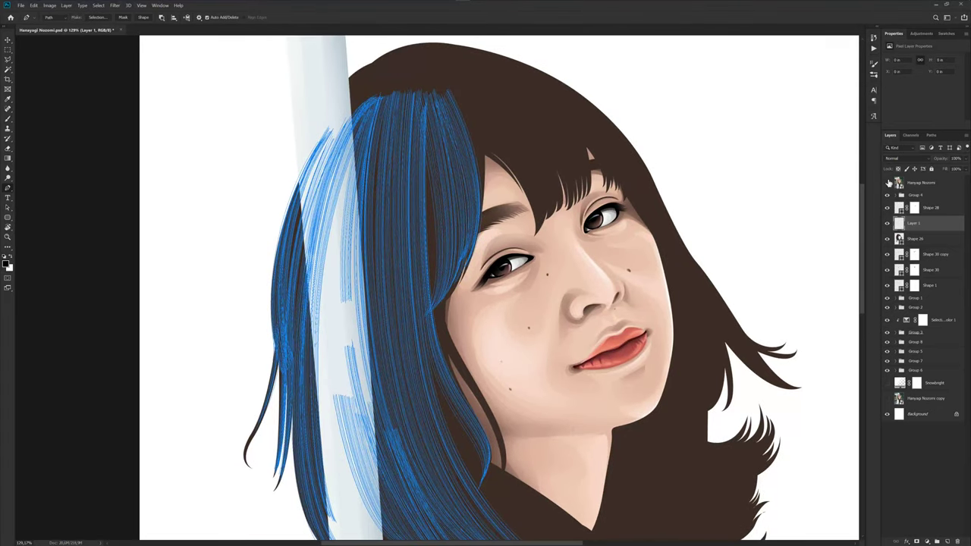
- Reveal the reference photo and frame the hair beside the face
left_click(887, 182)
scroll(433, 210, "up", 2)
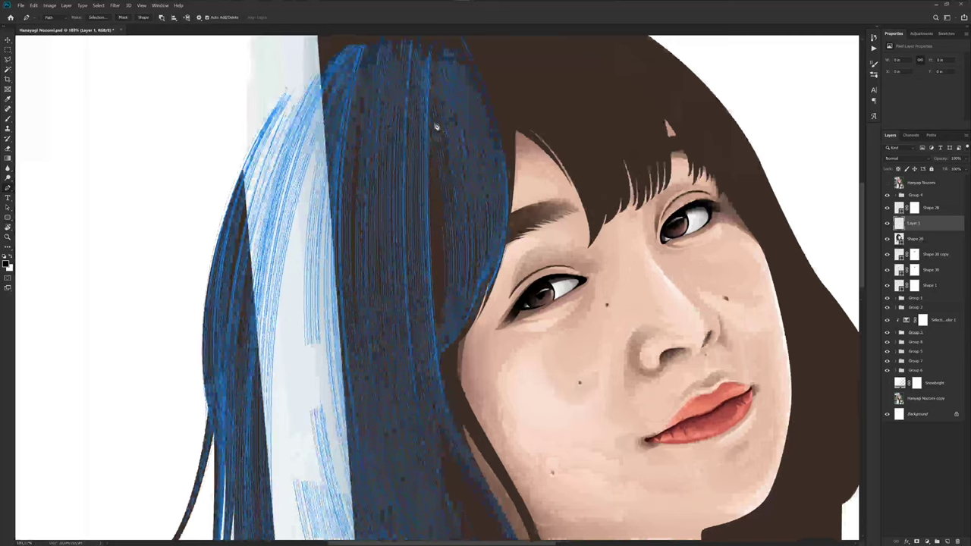
scroll(433, 175, "up", 2)
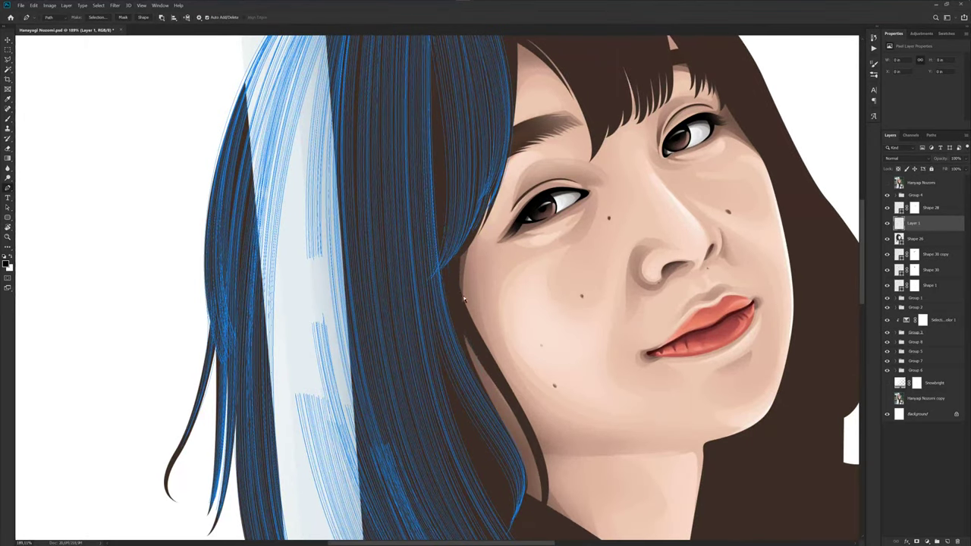
left_click_drag(447, 241, 450, 290)
scroll(451, 289, "down", 3)
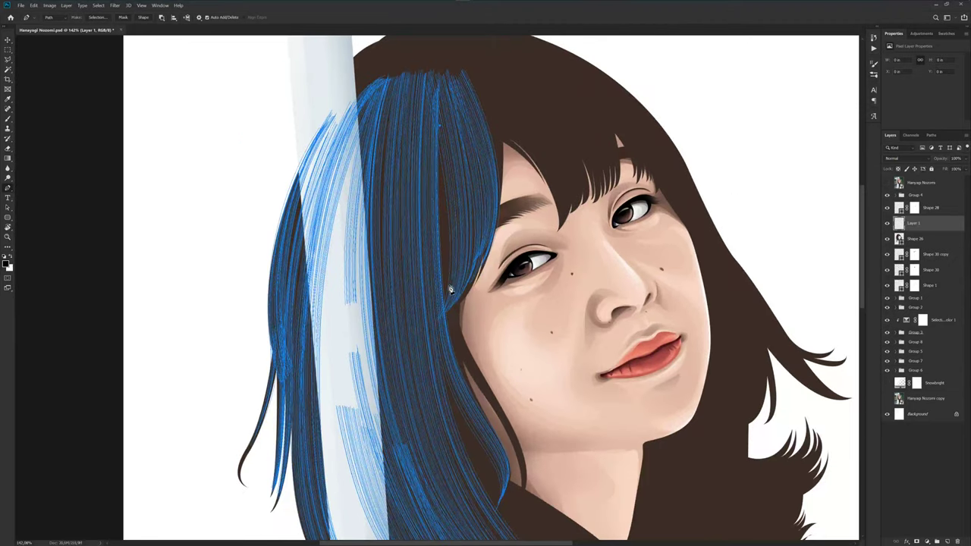
scroll(449, 288, "up", 3)
- Trace a path along the dark hair edge by the cheek
mouse_move(461, 239)
left_mouse_down()
mouse_move(461, 296)
mouse_move(437, 222)
left_mouse_up()
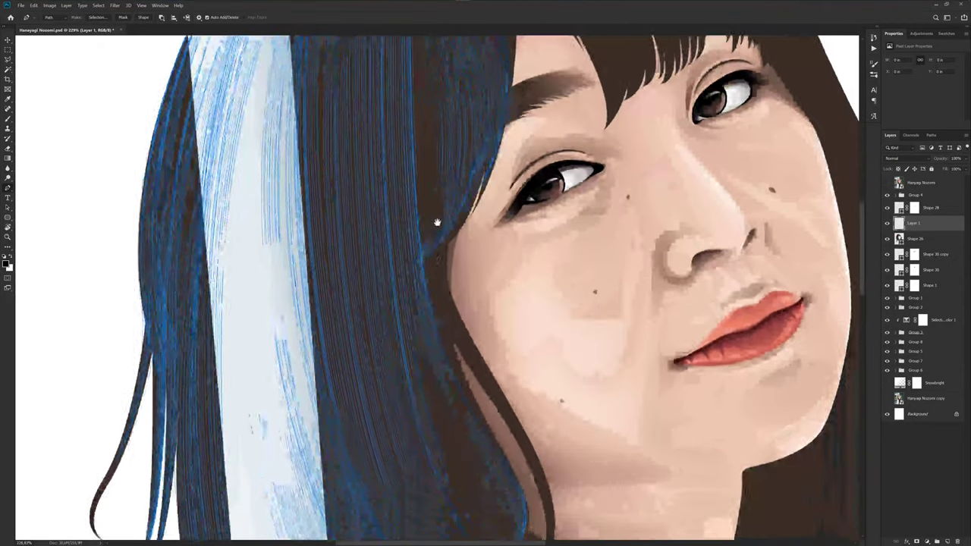
left_click_drag(500, 397, 466, 244)
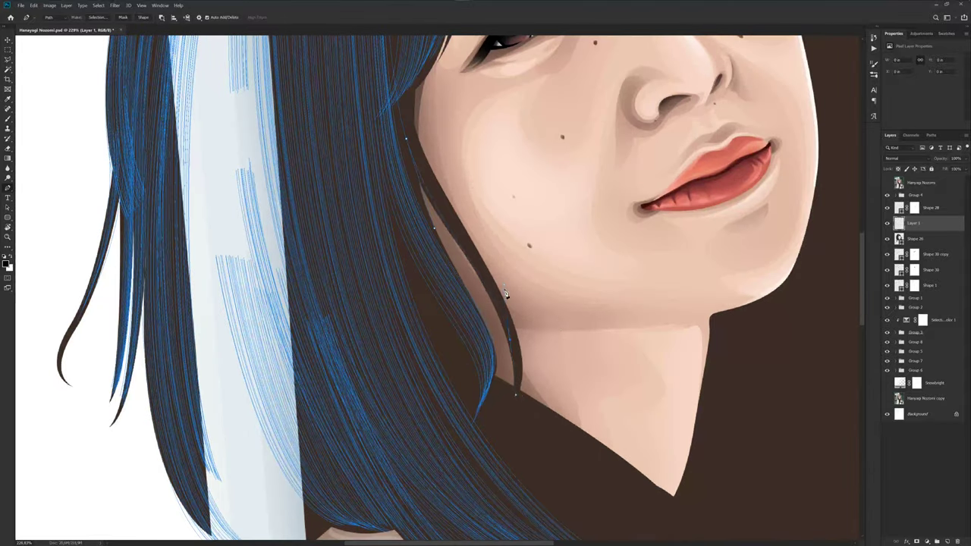
left_click_drag(505, 293, 560, 436)
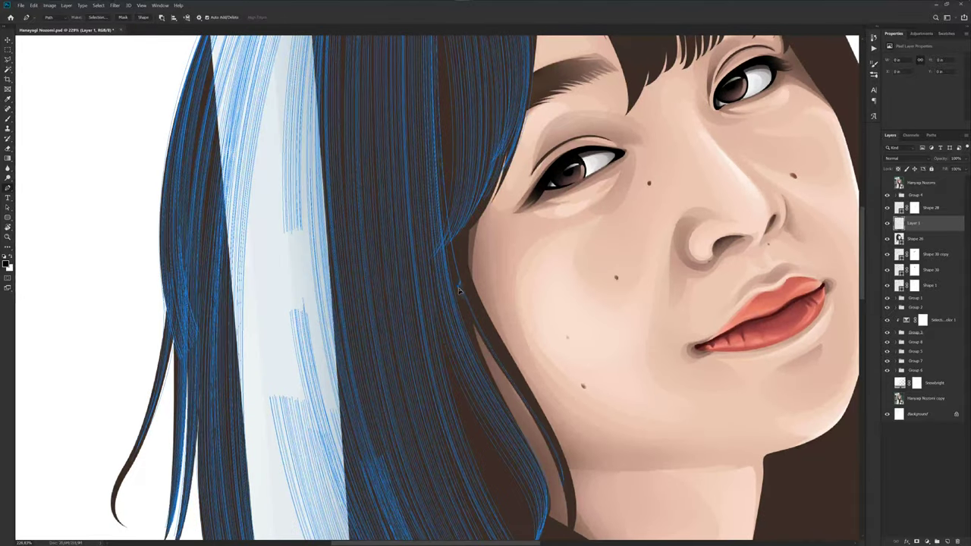
left_click_drag(463, 304, 475, 301)
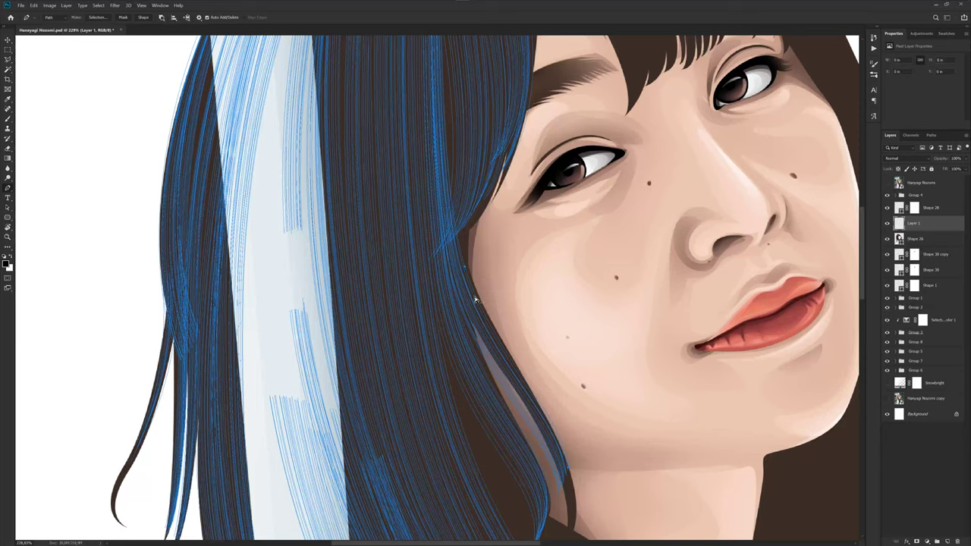
scroll(523, 311, "down", 4)
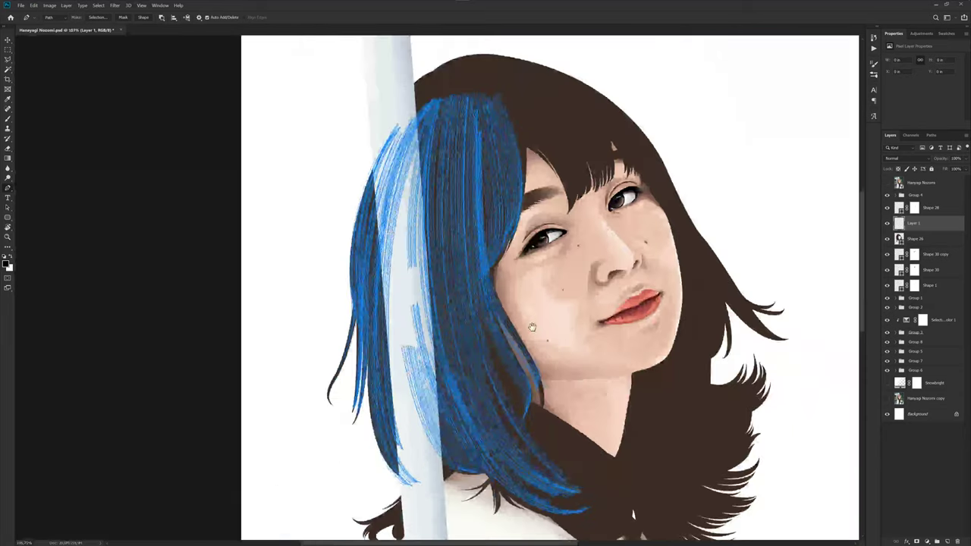
- Save the portrait and toggle the reference photo on and off
key("ctrl+s")
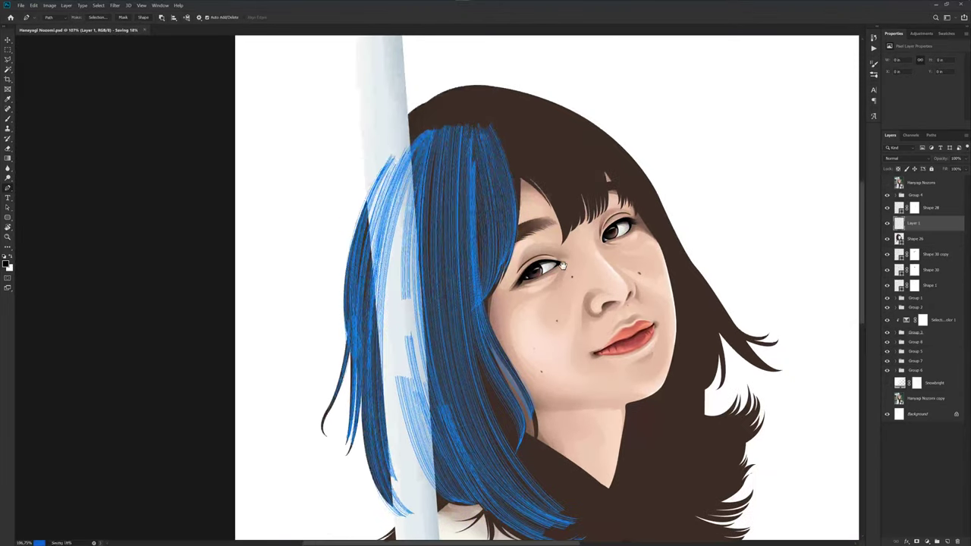
left_click(886, 182)
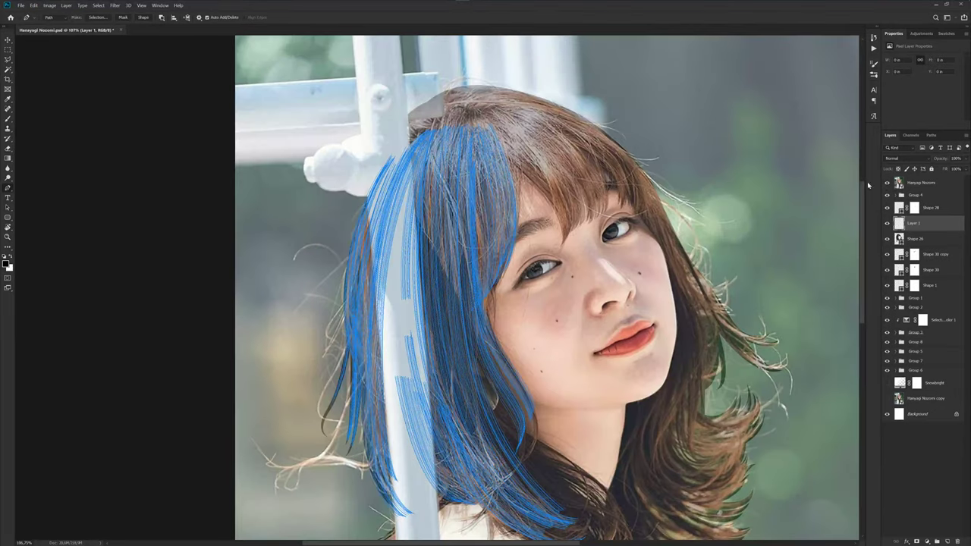
scroll(535, 140, "up", 2)
scroll(535, 140, "up", 1)
left_click(886, 184)
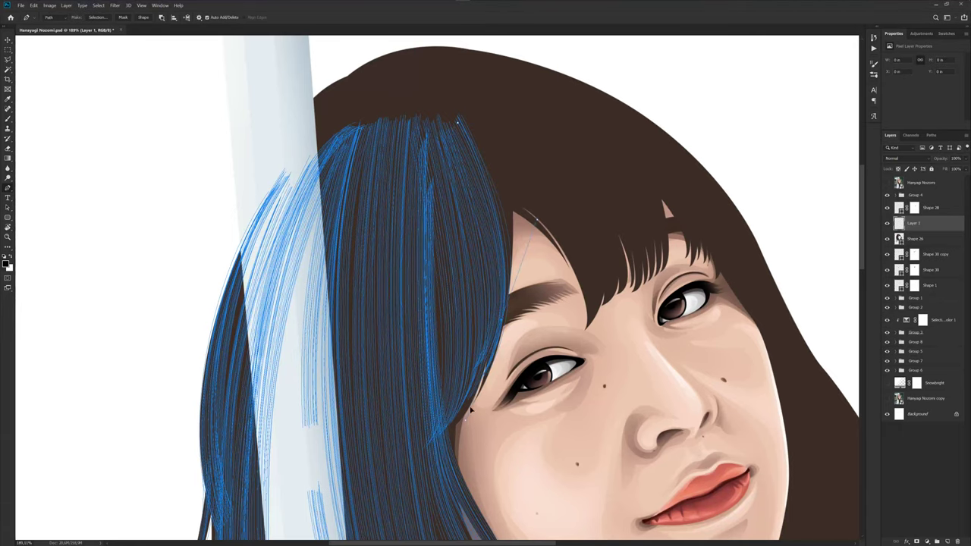
- Begin tracing along the edge of the bangs, checking against the reference photo
scroll(508, 245, "up", 1)
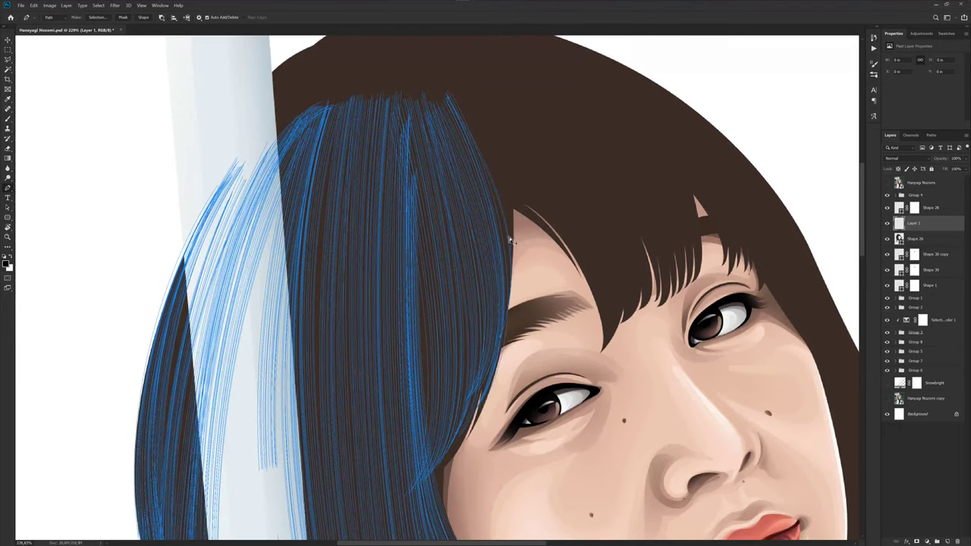
left_click_drag(512, 235, 514, 229)
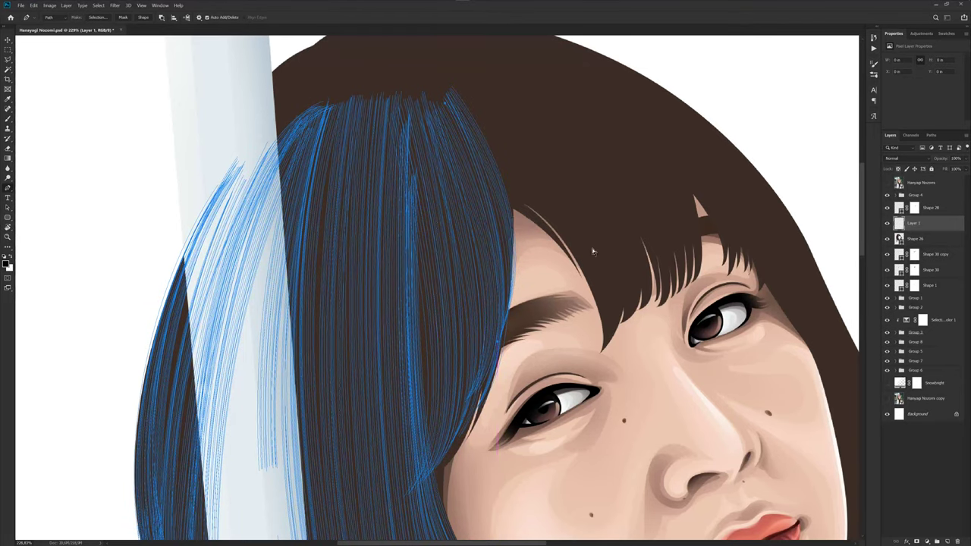
scroll(559, 225, "down", 4)
scroll(559, 225, "down", 1)
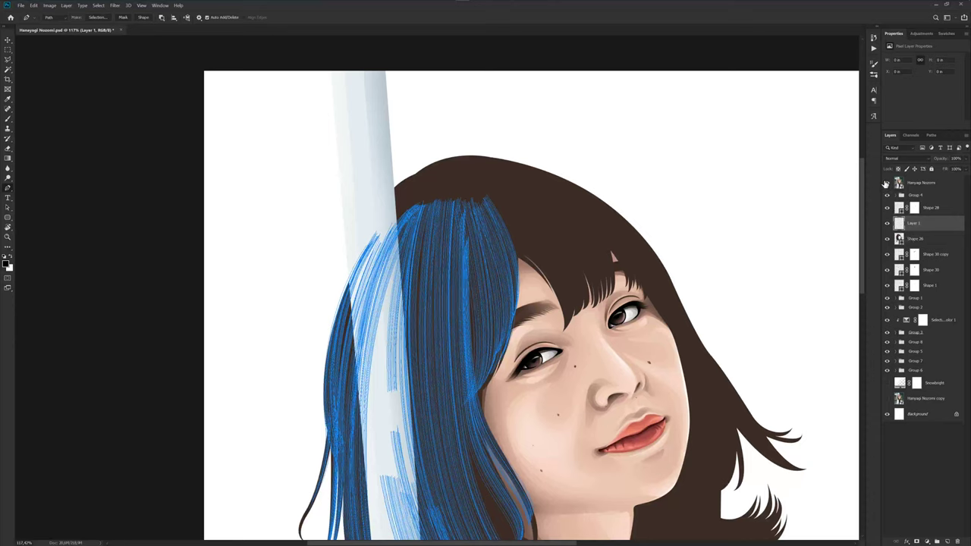
left_click(885, 183)
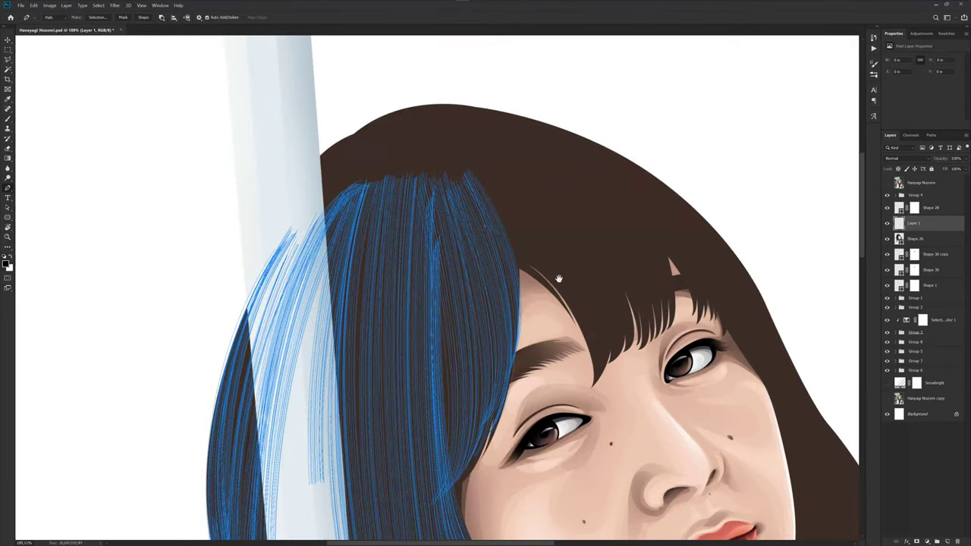
scroll(563, 278, "down", 3)
- Start a new path at the bangs curving along the bang's lower edge
left_click(555, 210)
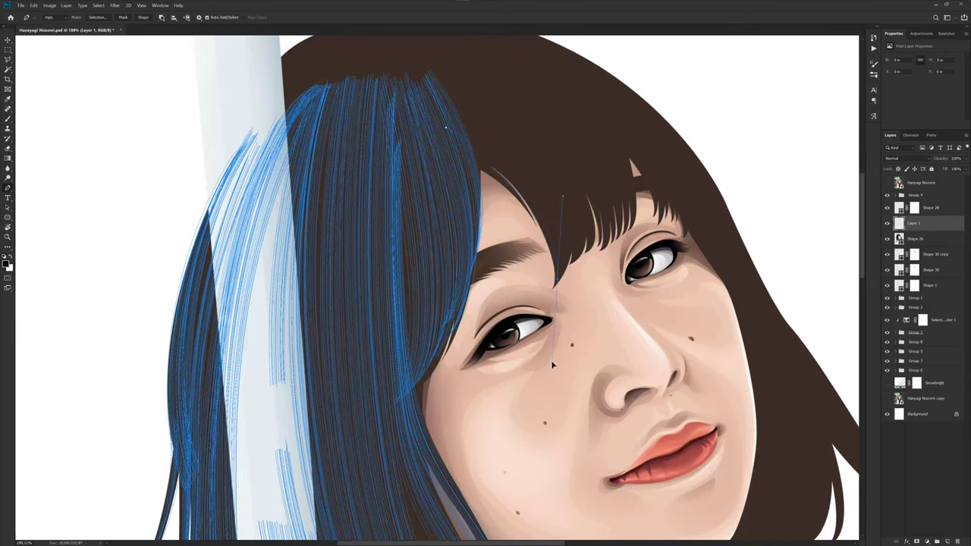
left_click_drag(559, 278, 555, 256)
left_click(887, 183)
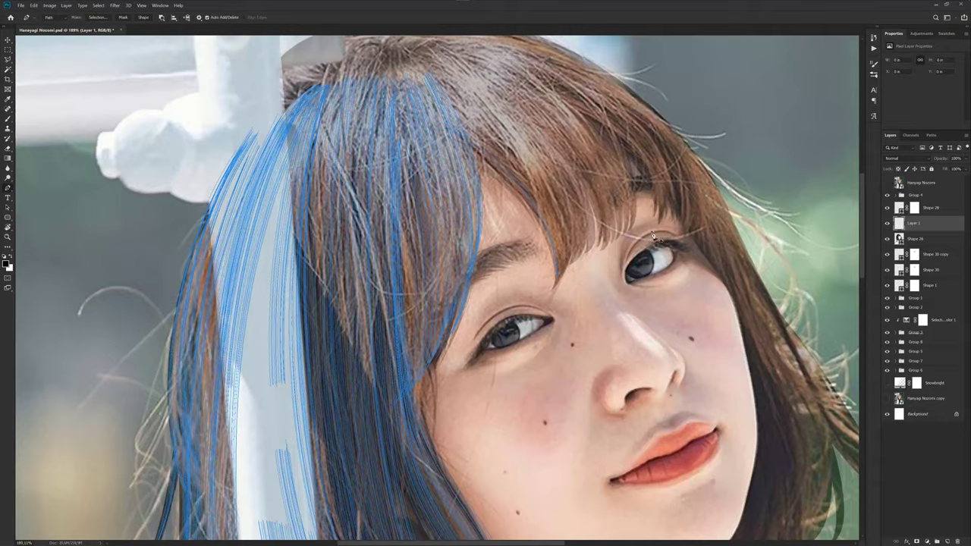
scroll(559, 258, "up", 2)
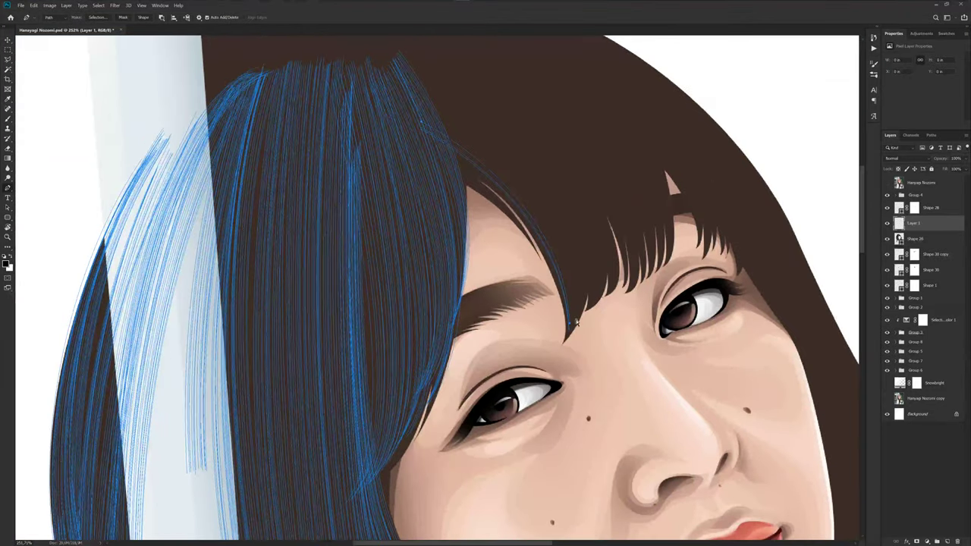
key("Escape")
- Lengthen the strand-tip anchor's curve handle to bend the bang strand, then show the photo
scroll(554, 258, "up", 2)
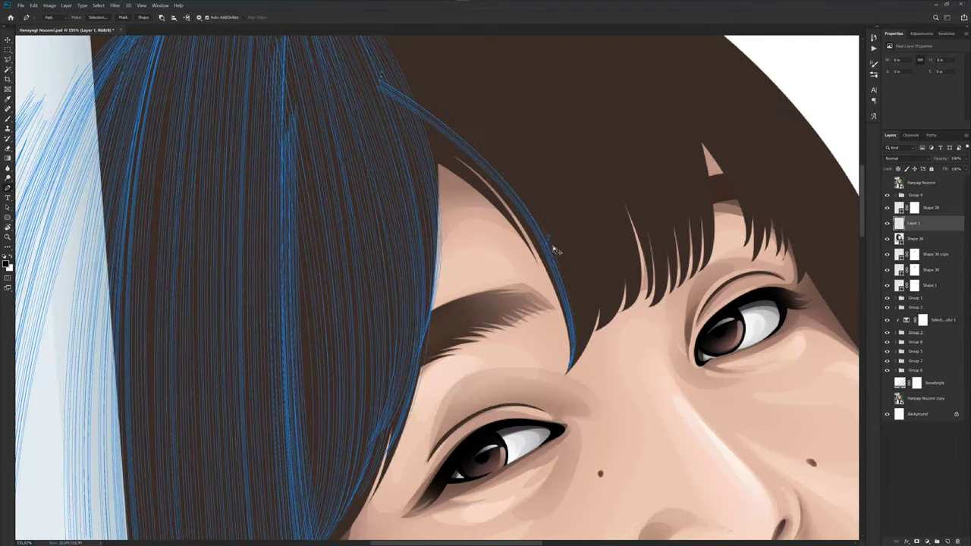
left_click_drag(564, 258, 562, 256)
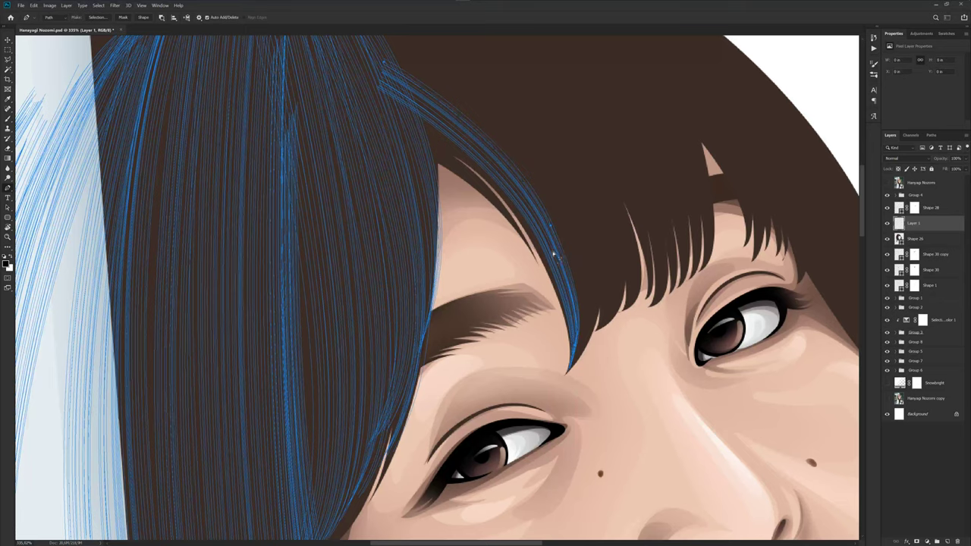
scroll(562, 256, "down", 2)
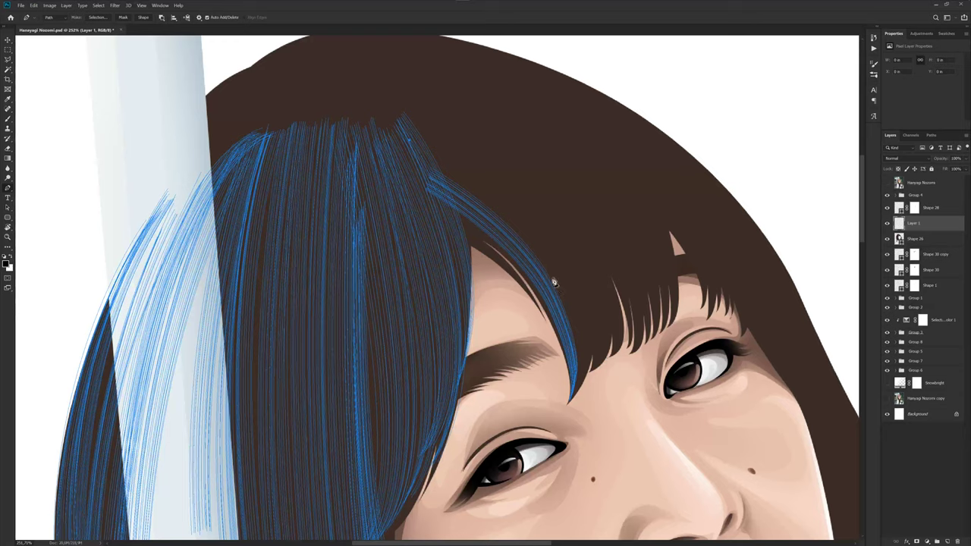
left_click_drag(583, 334, 589, 349)
scroll(566, 405, "up", 1)
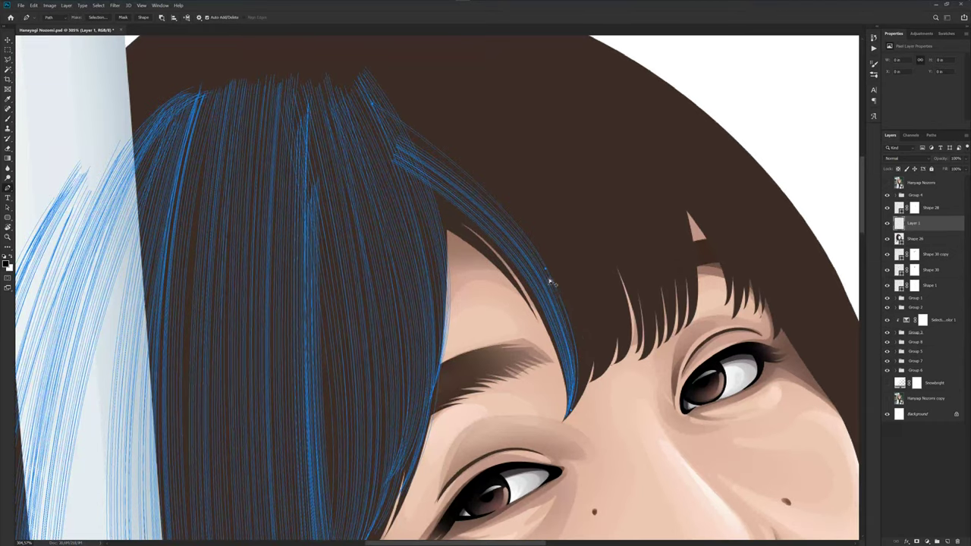
scroll(565, 277, "up", 1)
scroll(565, 277, "up", 2)
left_click(563, 273)
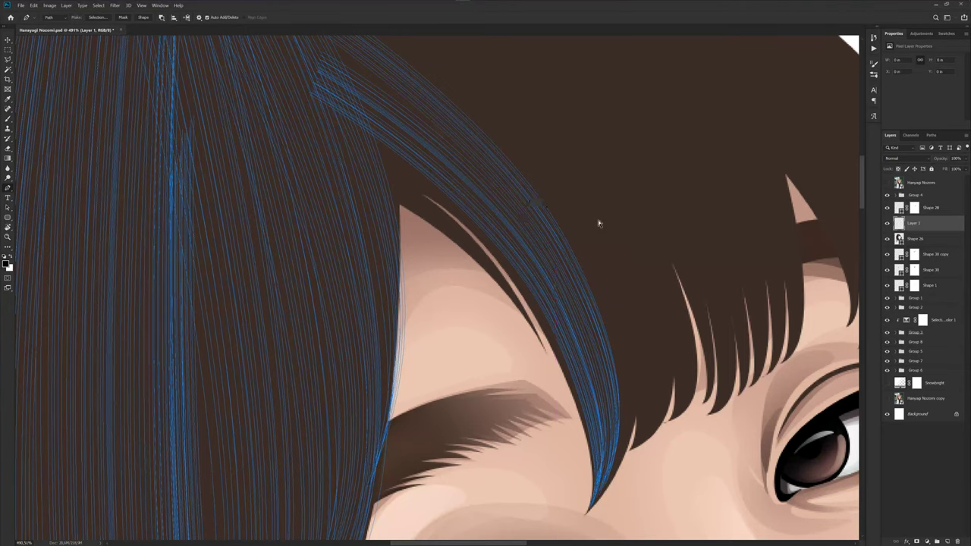
scroll(580, 235, "down", 2)
scroll(498, 174, "down", 2)
scroll(501, 178, "down", 1)
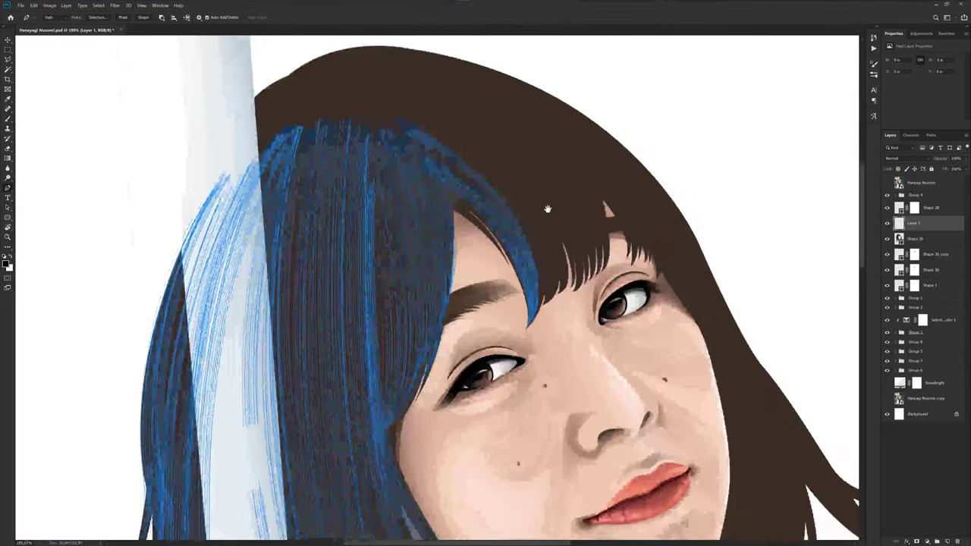
left_click(886, 183)
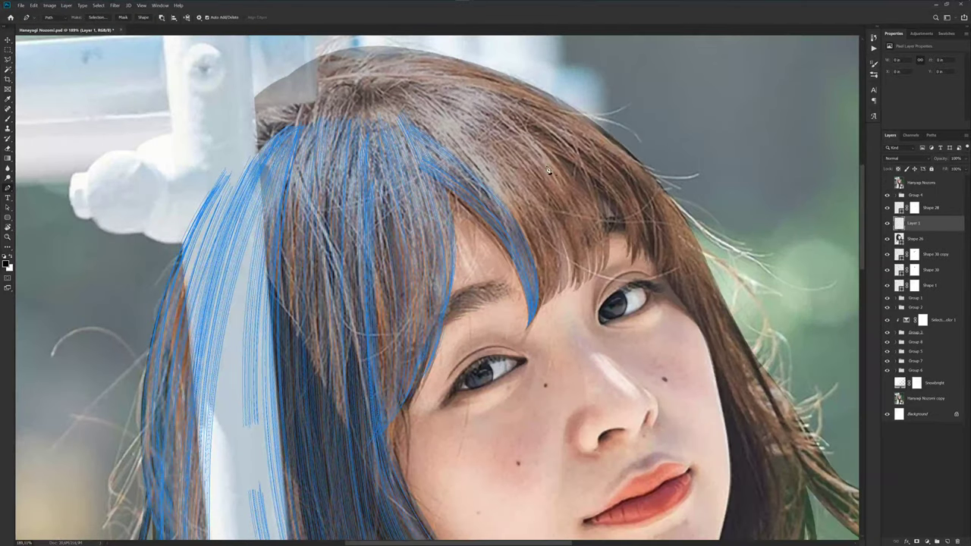
- Hide the reference photo and nudge the anchors at the blue bang tip
key("ctrl+z")
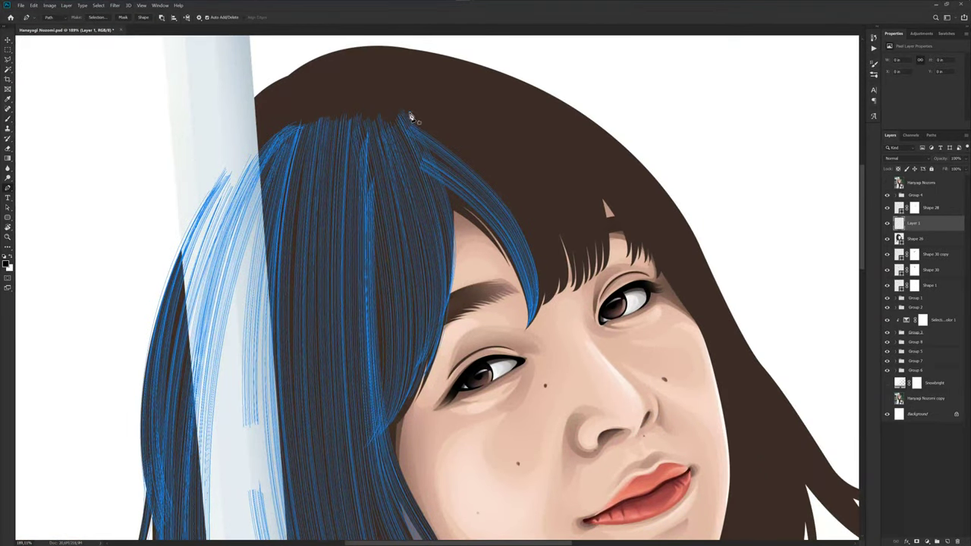
scroll(536, 314, "up", 1)
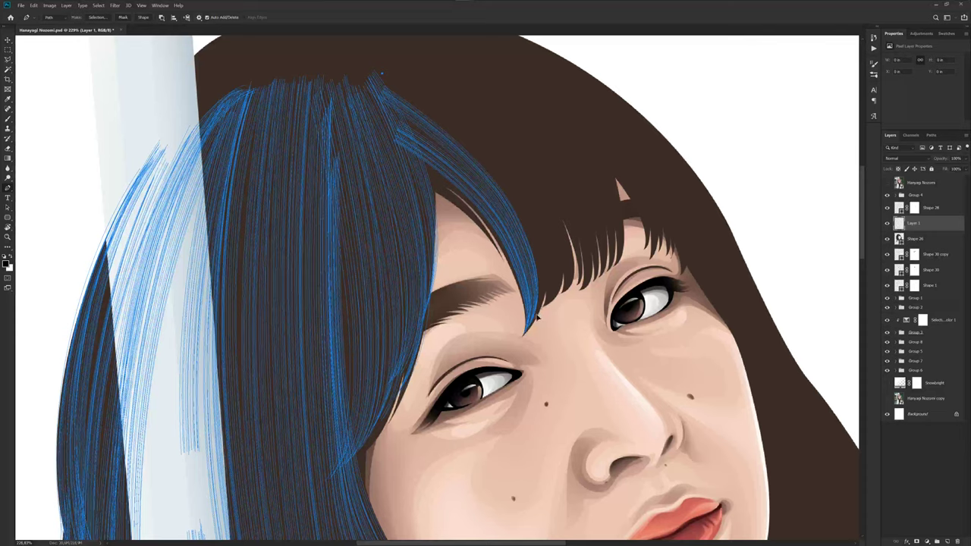
scroll(540, 281, "up", 1)
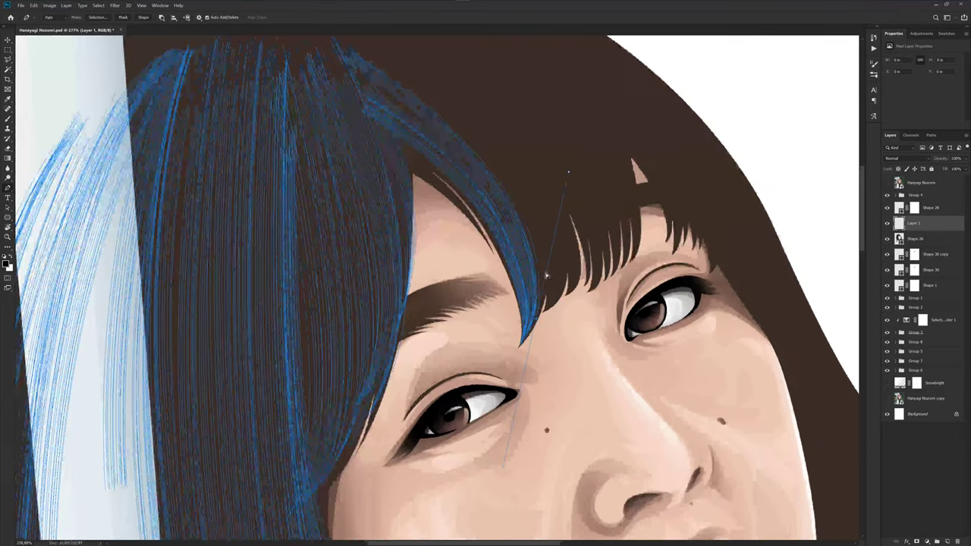
left_click_drag(540, 282, 539, 285)
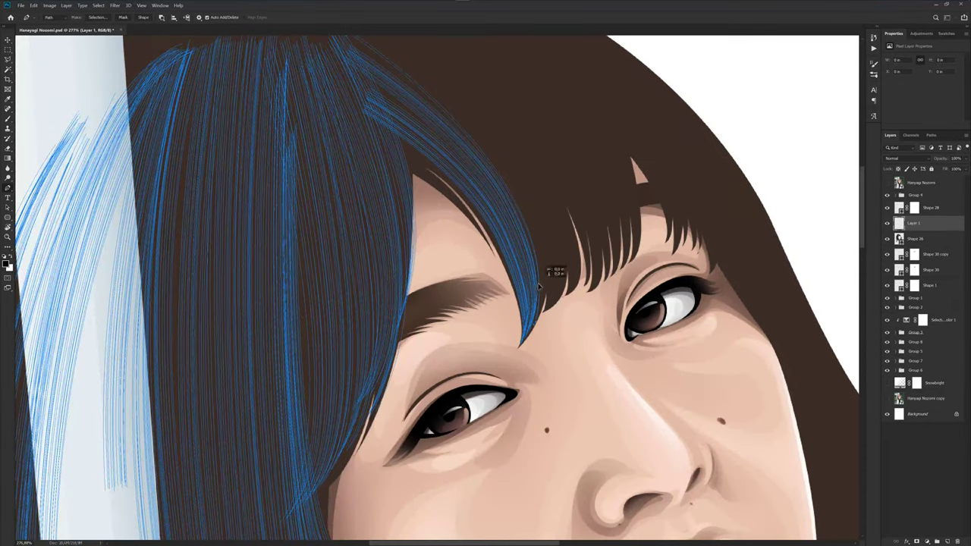
scroll(549, 272, "up", 1)
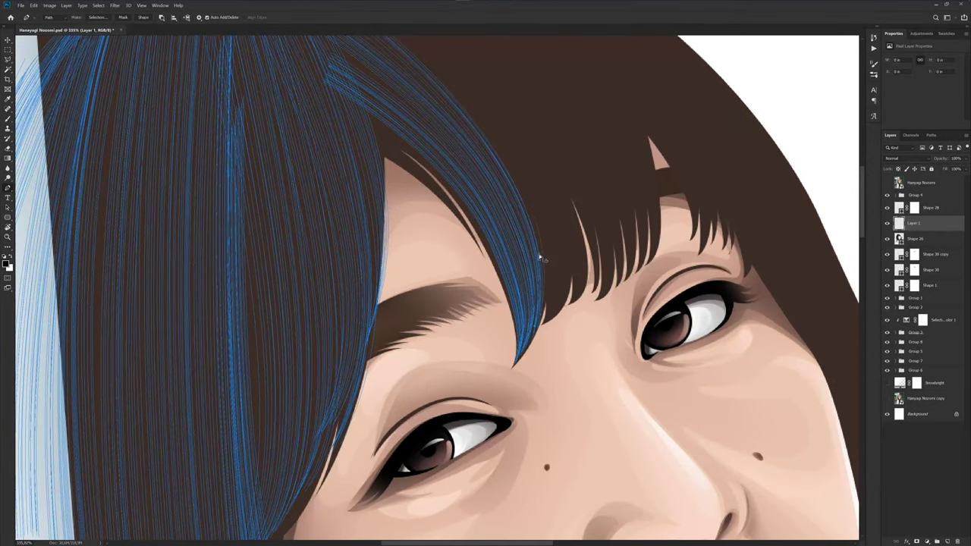
left_click_drag(540, 258, 544, 250)
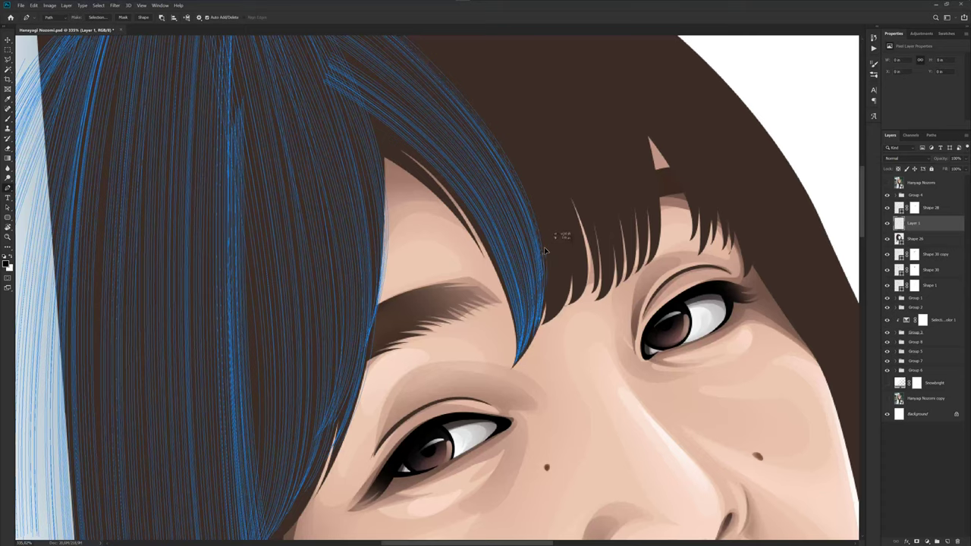
- Zoom out and show the reference photo to compare the bang strand
scroll(544, 250, "down", 1)
scroll(545, 250, "down", 1)
scroll(553, 234, "down", 1)
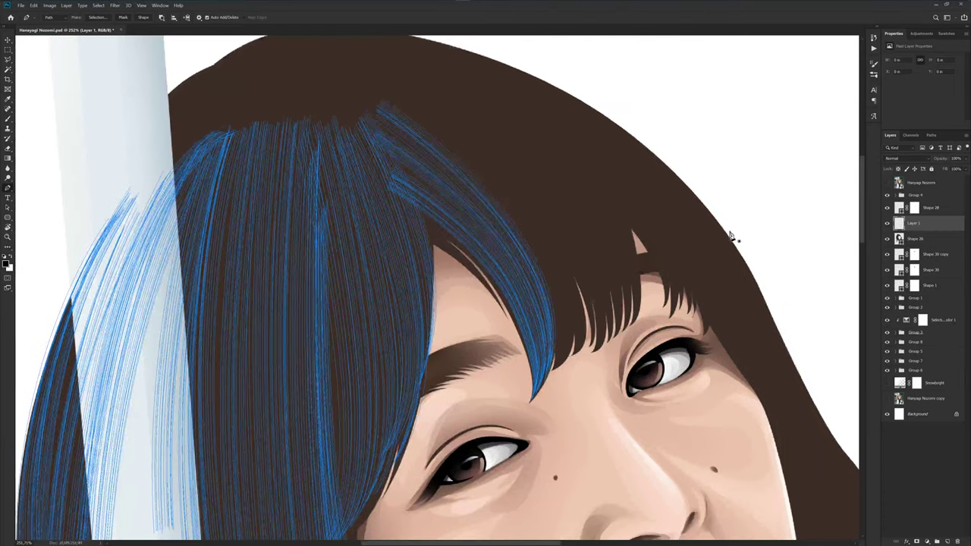
left_click(888, 182)
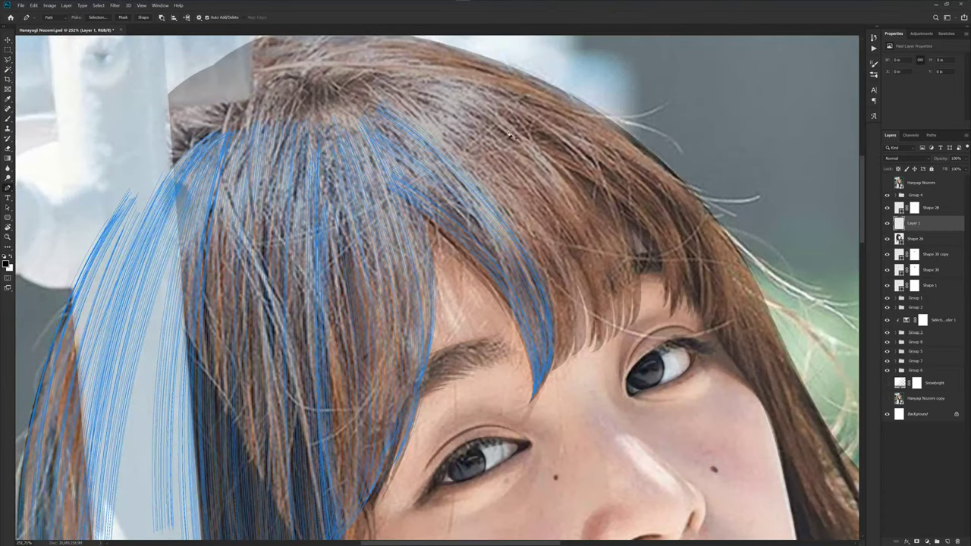
scroll(490, 144, "down", 1)
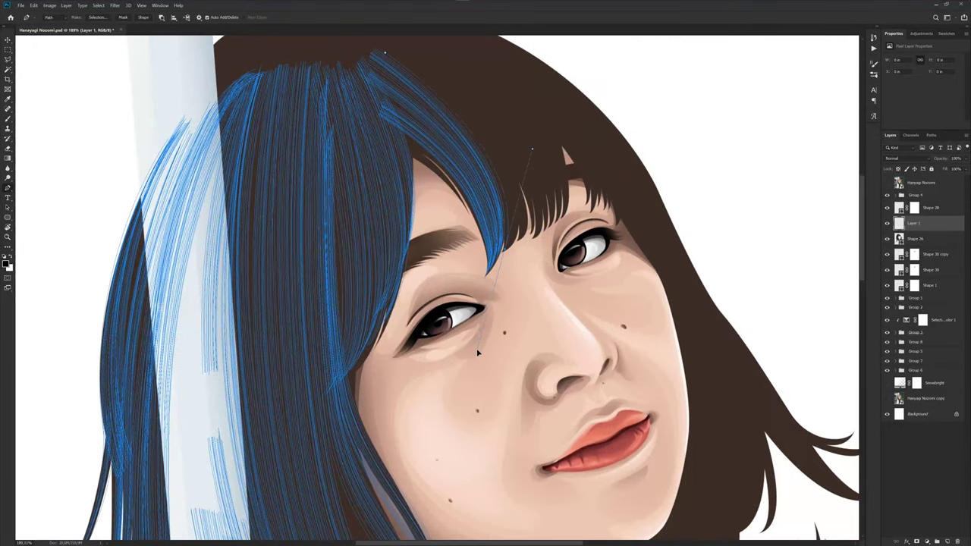
scroll(506, 251, "up", 1)
scroll(507, 241, "up", 1)
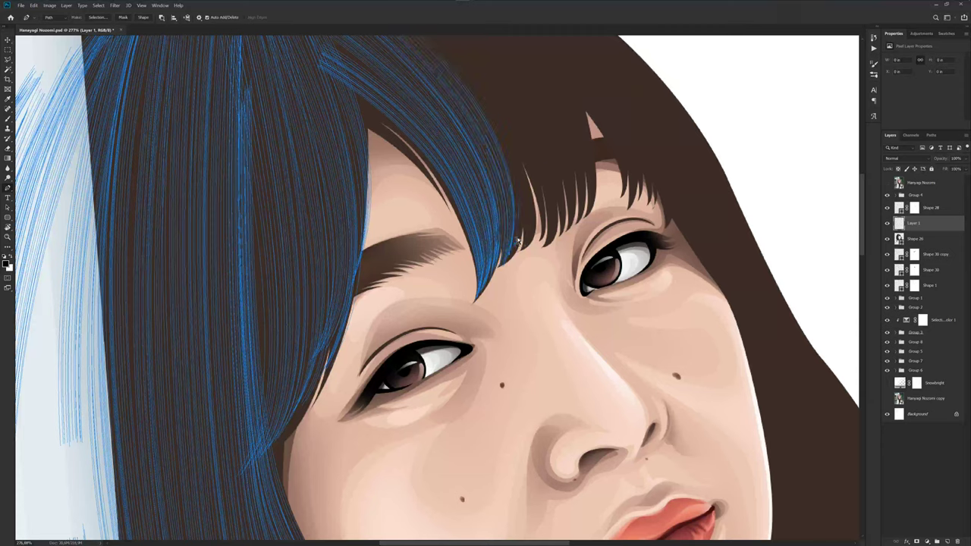
scroll(523, 241, "down", 3)
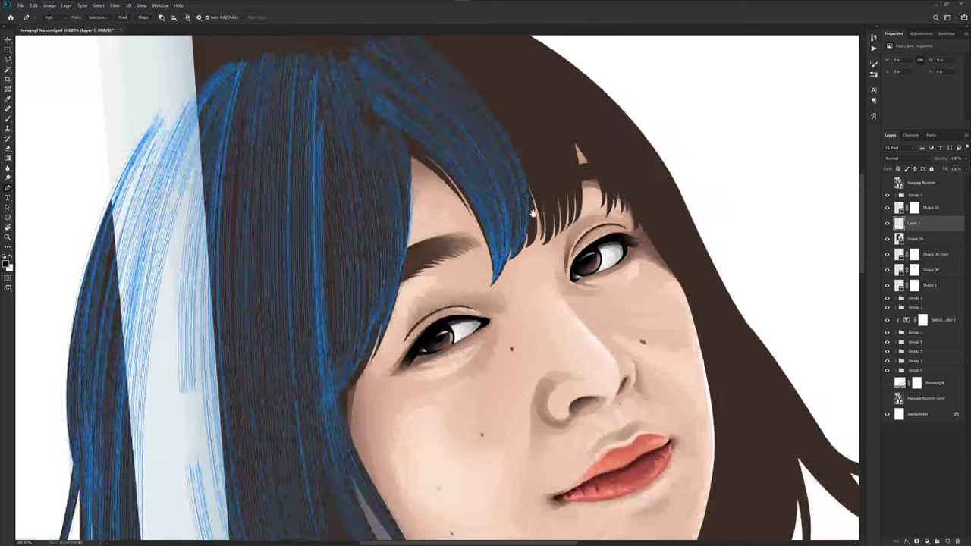
scroll(523, 241, "down", 2)
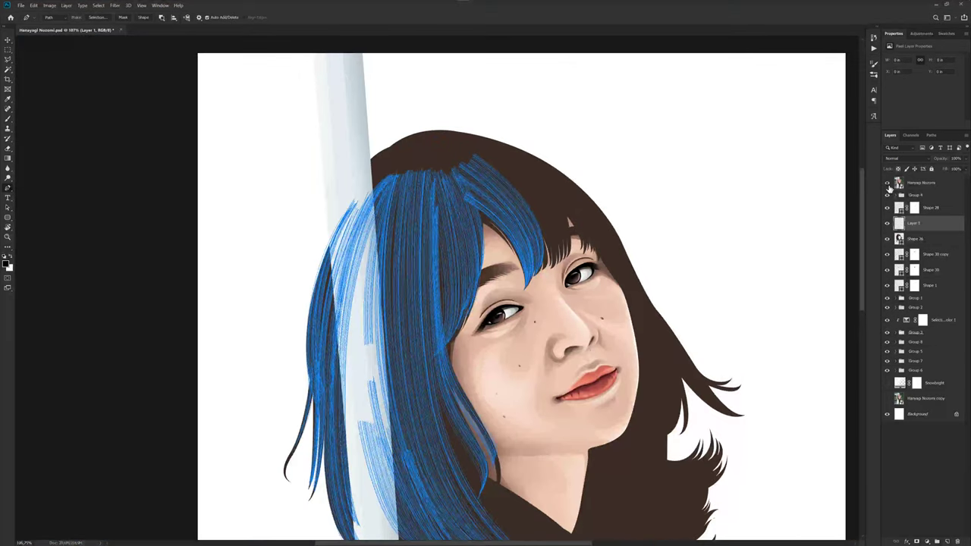
- Toggle the reference photo on and off, then zoom in on the bangs
left_click(887, 183)
left_click(887, 183)
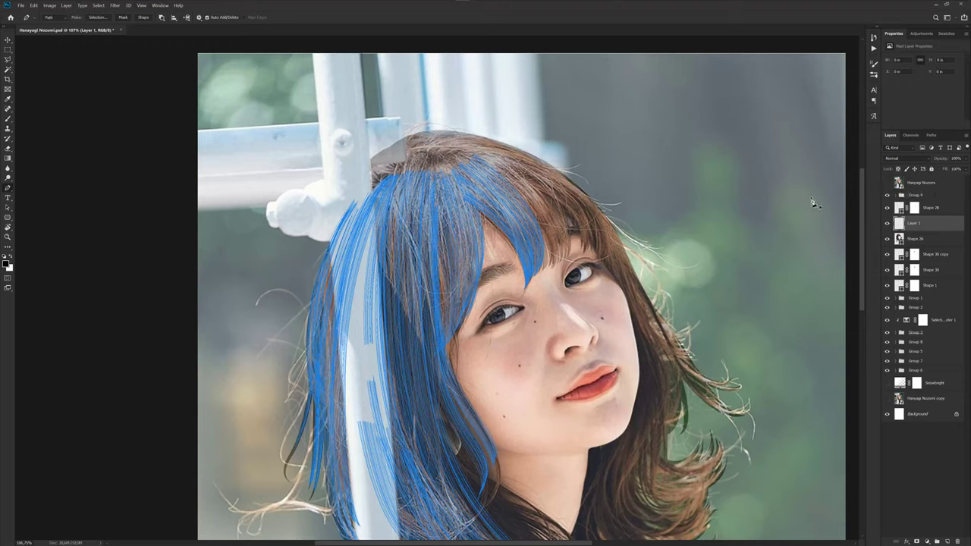
scroll(502, 169, "up", 1)
scroll(457, 146, "up", 3)
scroll(457, 146, "down", 2)
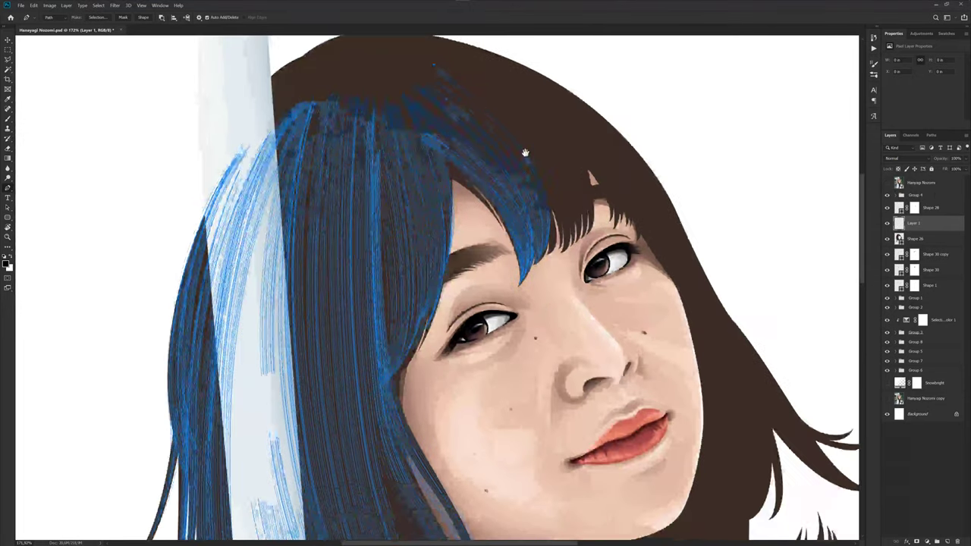
scroll(576, 224, "up", 1)
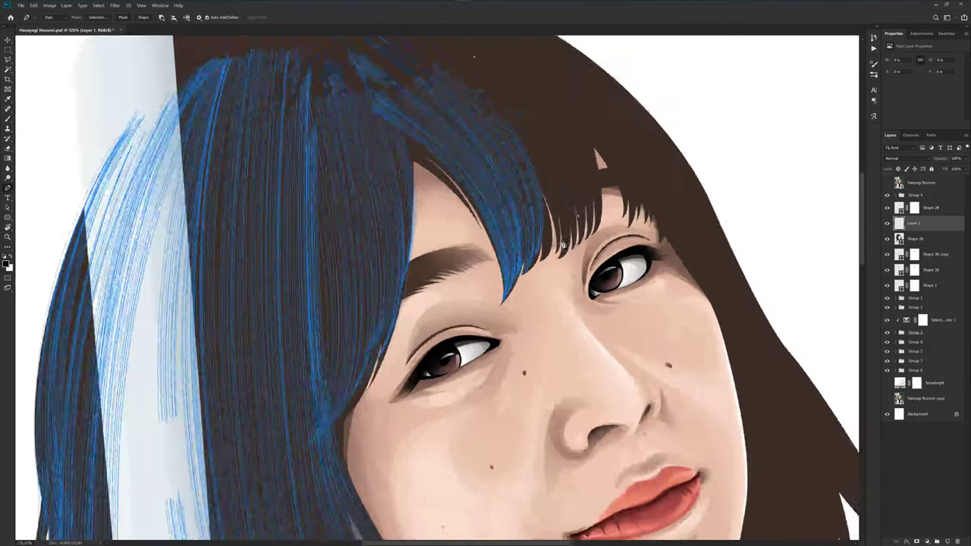
scroll(577, 224, "up", 1)
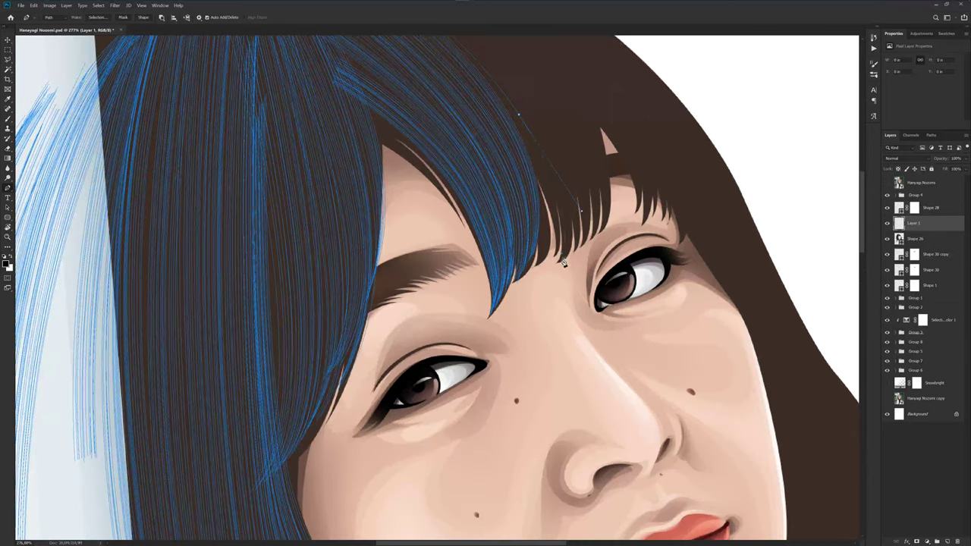
scroll(562, 262, "up", 2)
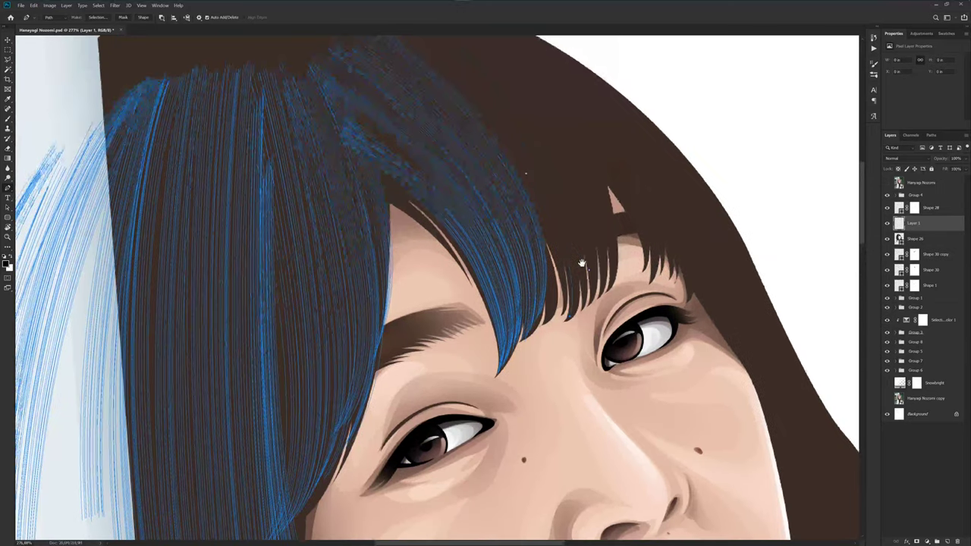
- Place pen anchors along the bang edge, discarding a stray segment with Escape
left_click(525, 176)
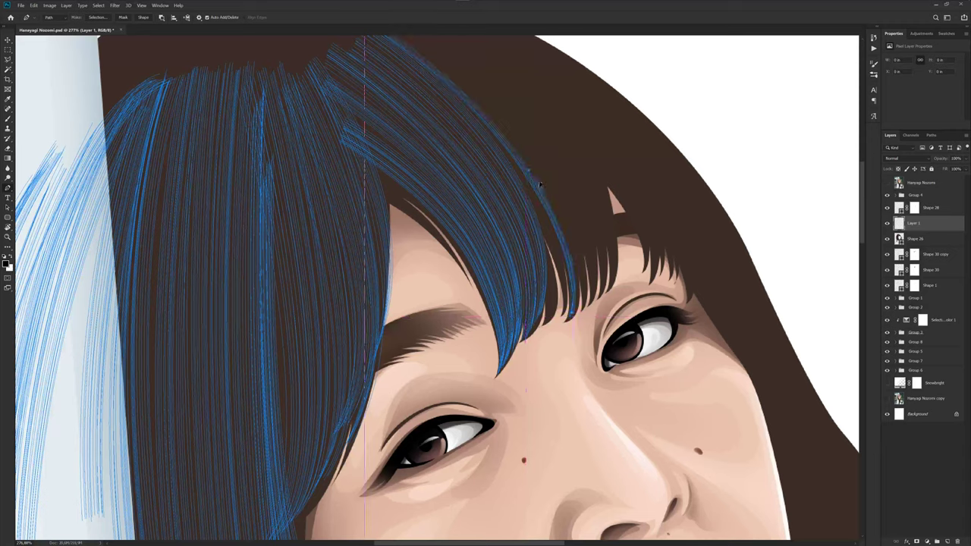
left_click(540, 182)
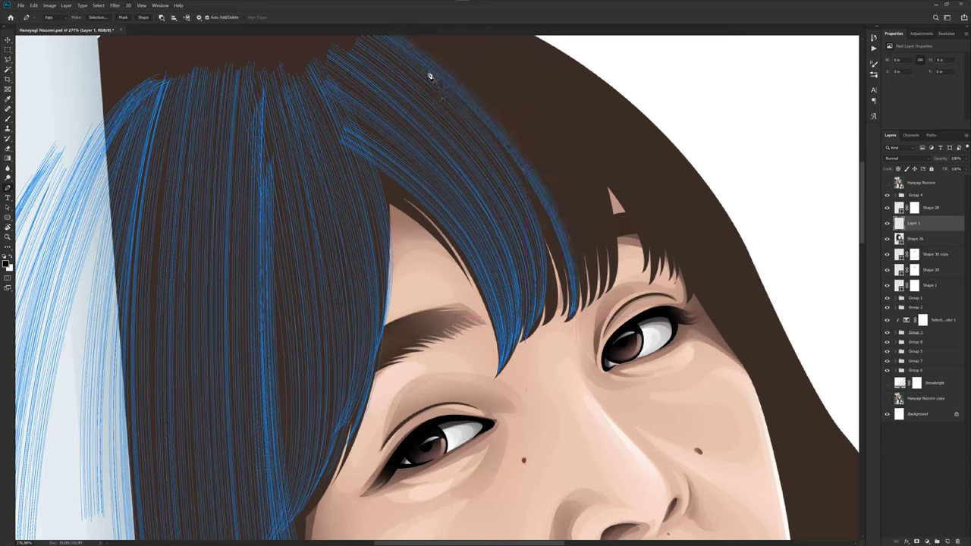
scroll(565, 282, "up", 1)
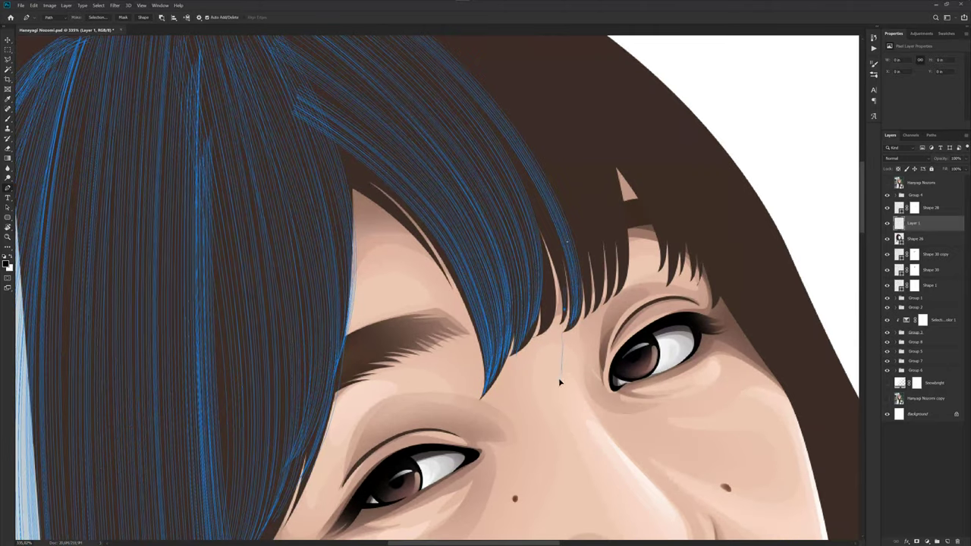
key("Escape")
left_click(564, 271)
left_click(559, 269)
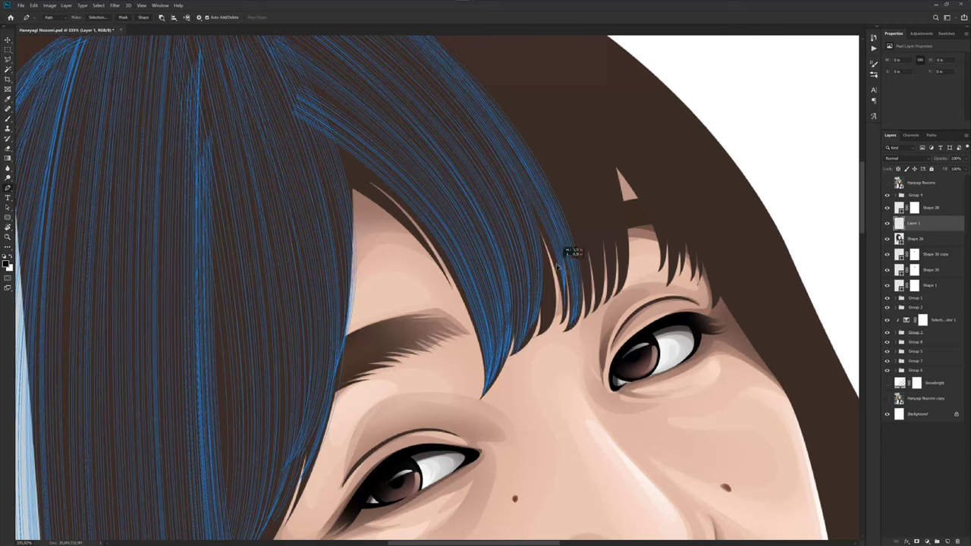
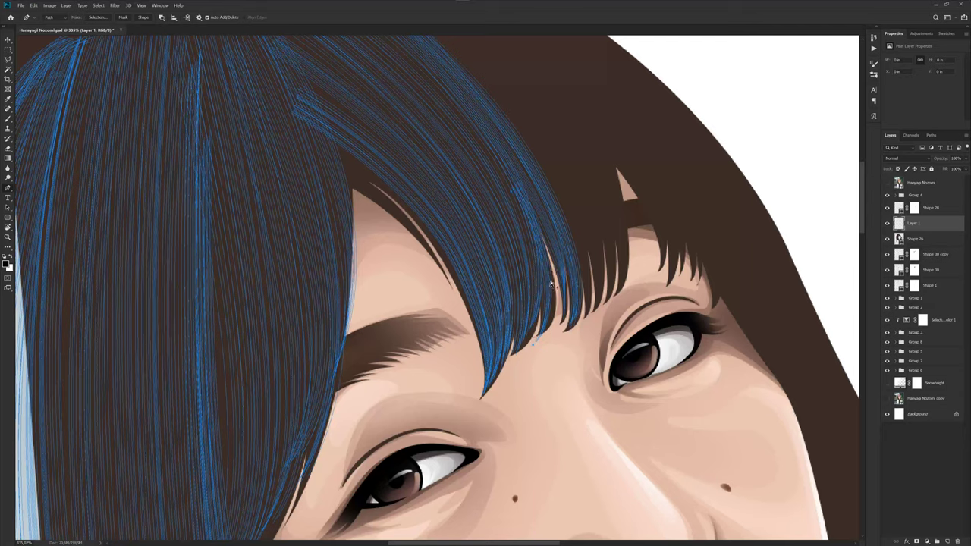
- Save the portrait document
scroll(555, 289, "down", 1)
scroll(592, 265, "down", 4)
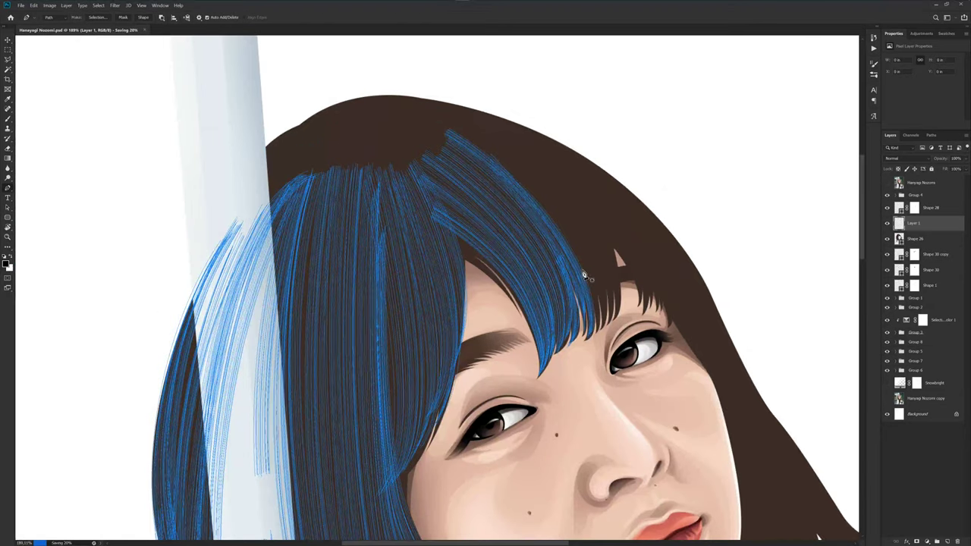
key("ctrl+s")
scroll(568, 197, "up", 1)
scroll(608, 223, "up", 2)
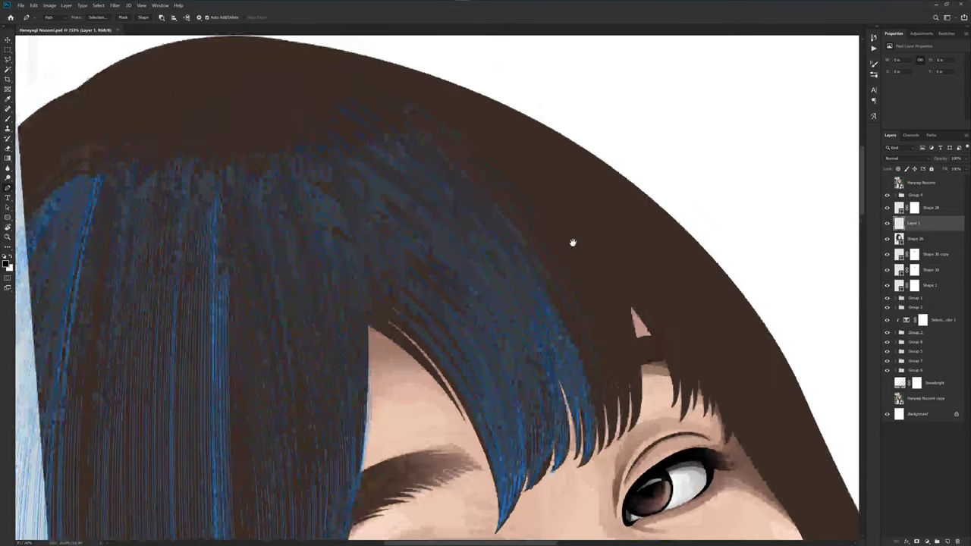
- Show and hide the reference photo layer to compare it with the painting
left_click(886, 182)
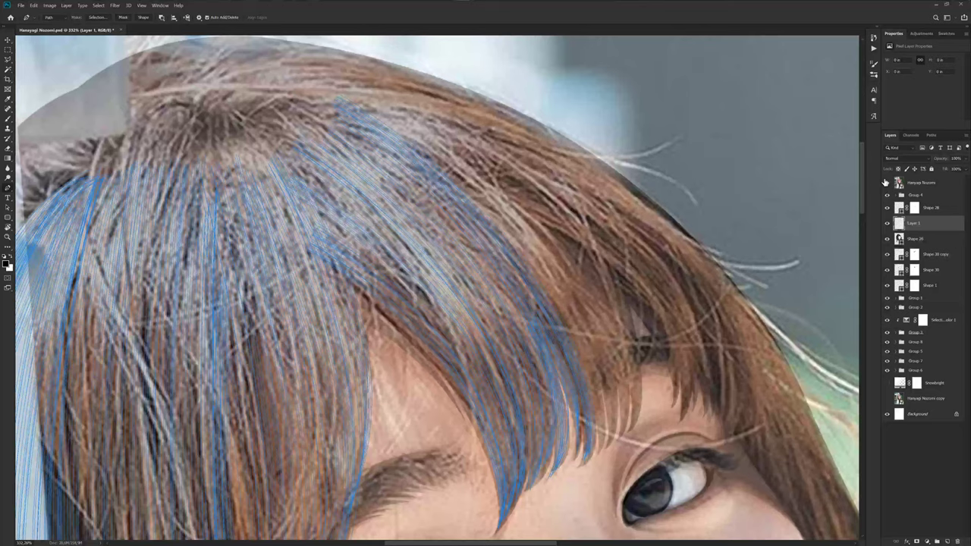
scroll(440, 166, "down", 1)
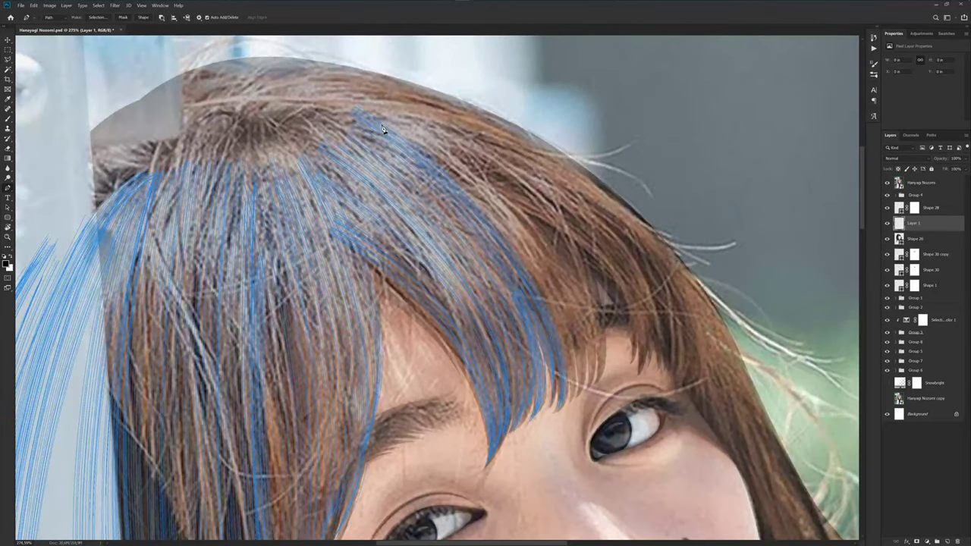
scroll(383, 129, "down", 1)
left_click_drag(489, 162, 472, 121)
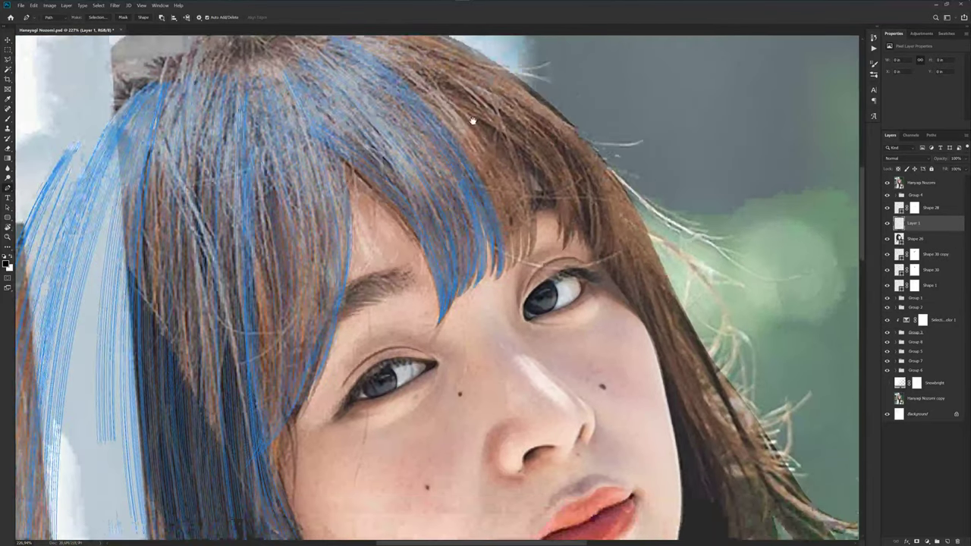
left_click(887, 183)
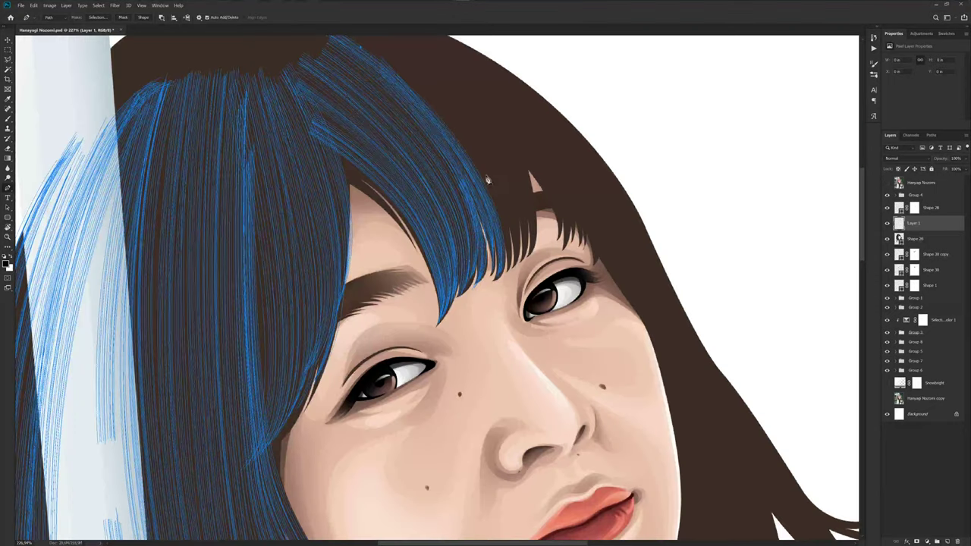
- Trace a new blue strand path across the bangs with the Pen tool
scroll(519, 254, "up", 1)
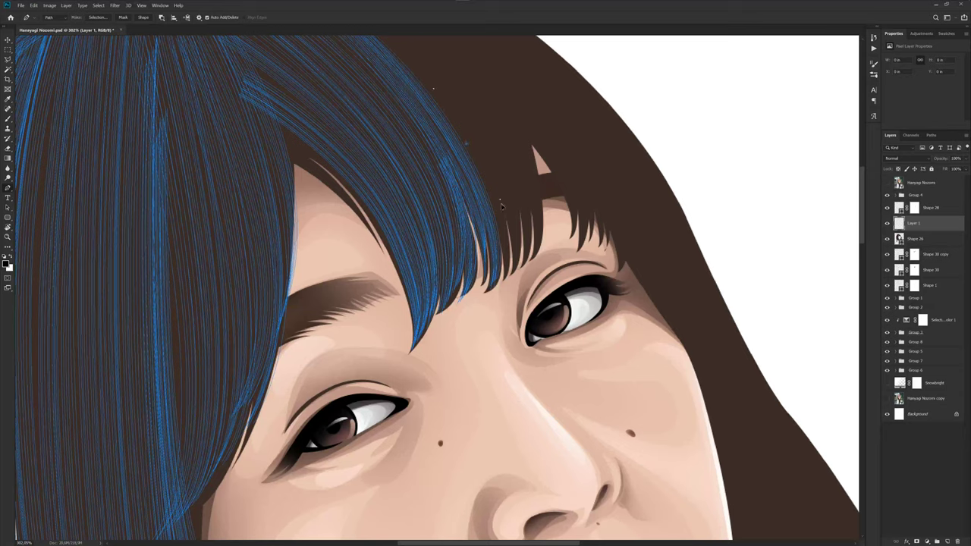
scroll(515, 283, "up", 2)
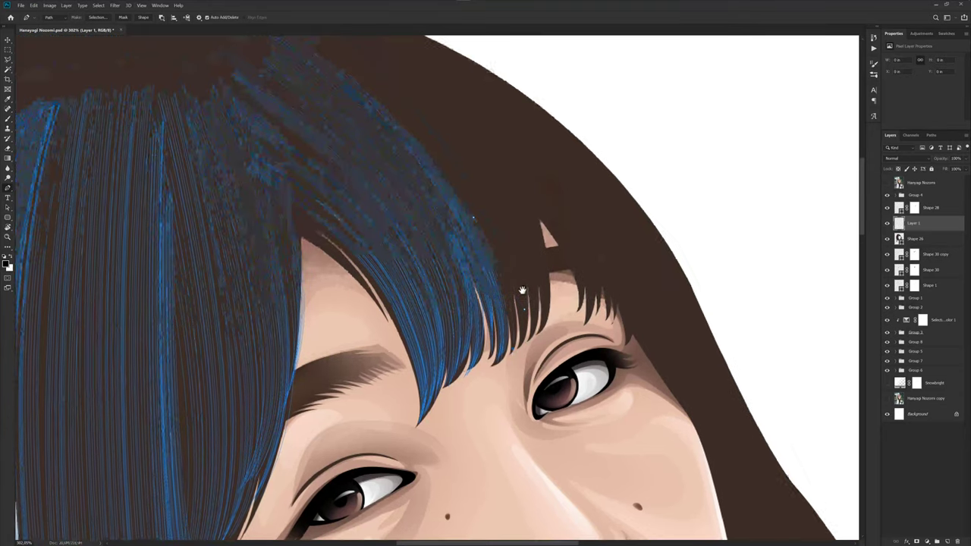
scroll(481, 223, "up", 1)
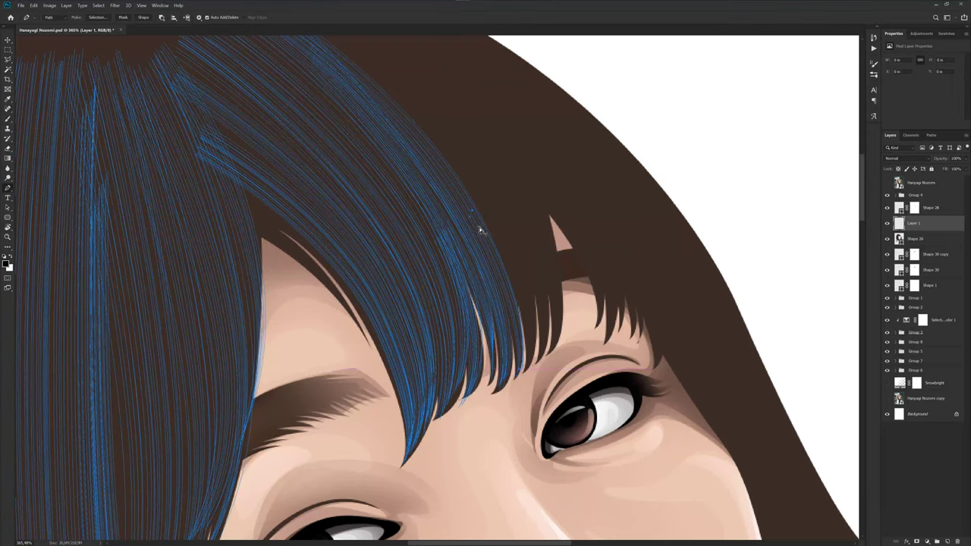
scroll(448, 193, "up", 2)
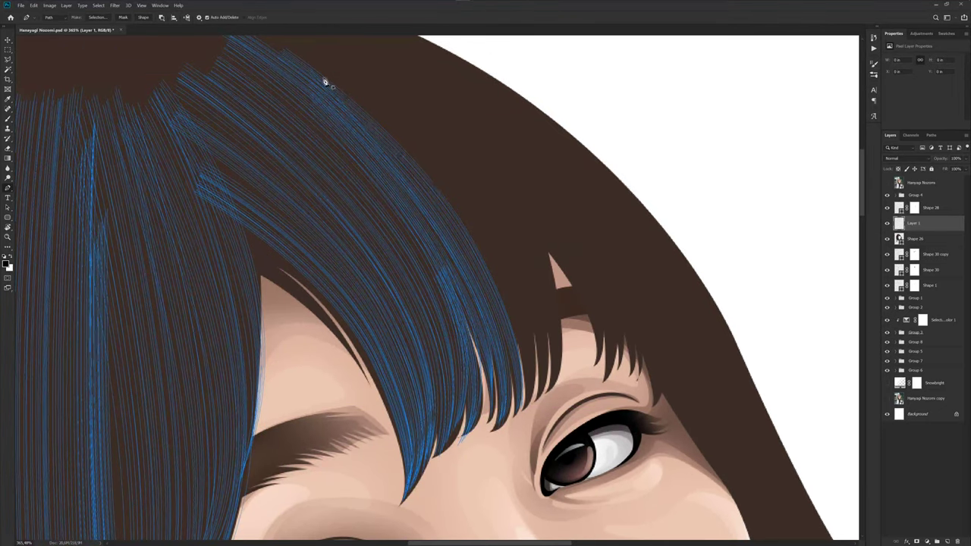
left_click(296, 54)
left_click(507, 284, "ctrl")
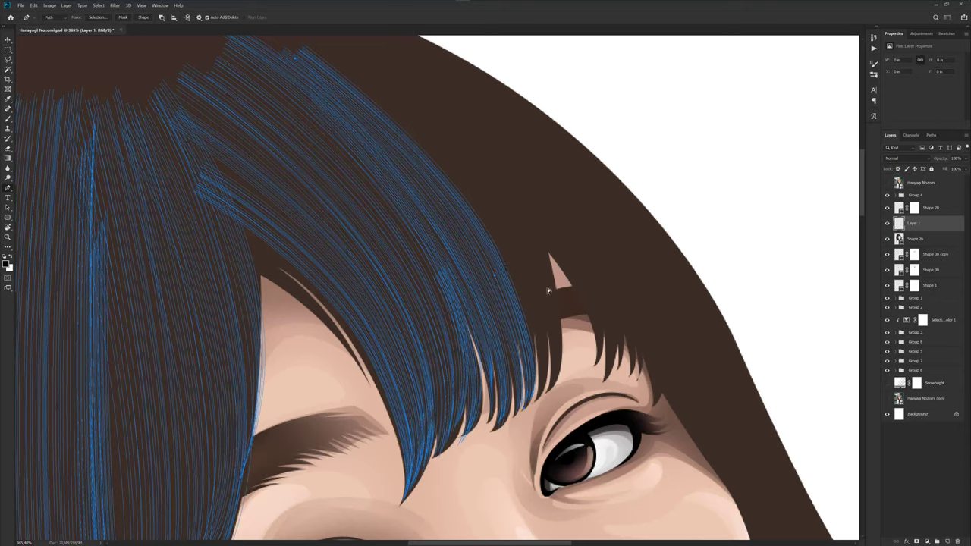
- Check the strand against the reference photo and undo its stray end segment
left_click_drag(543, 292, 545, 322)
left_click(887, 184)
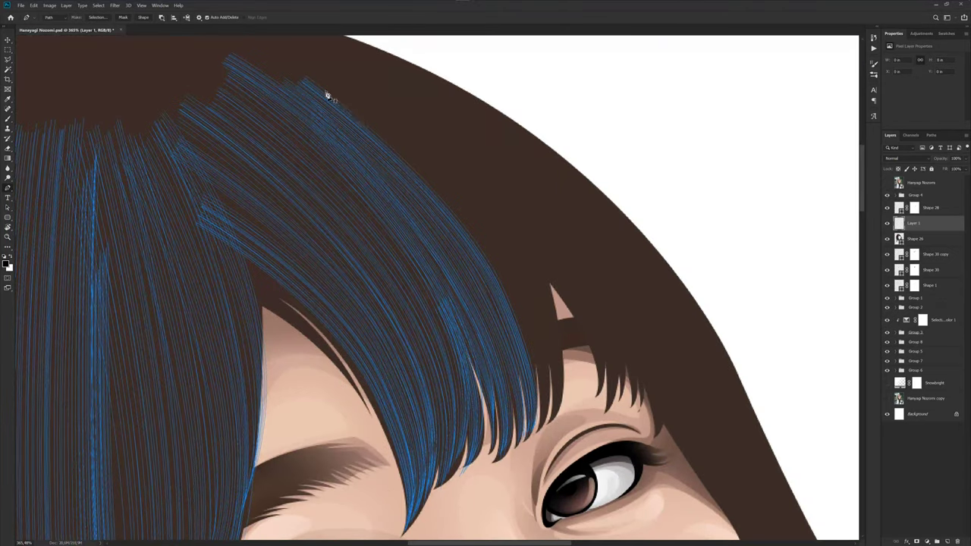
scroll(353, 113, "down", 1)
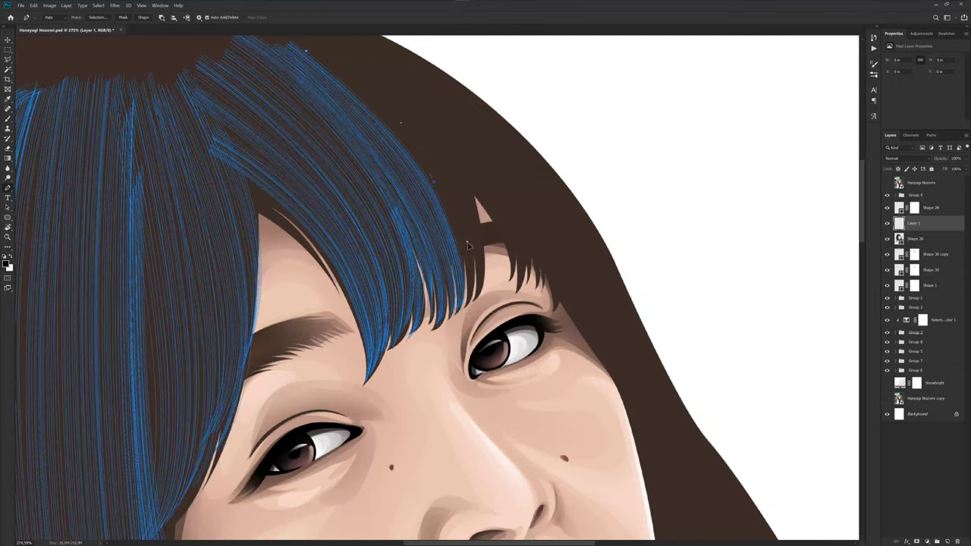
scroll(473, 297, "down", 1)
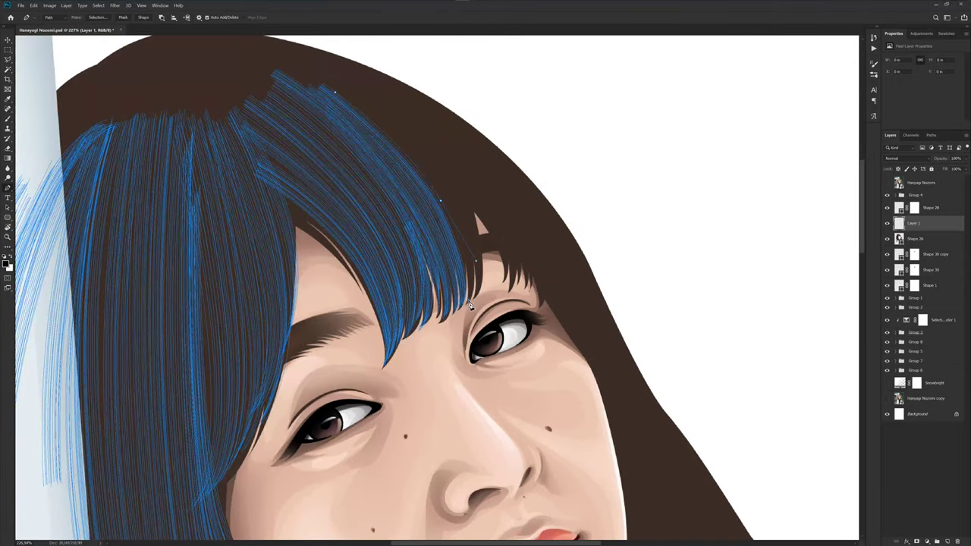
scroll(470, 305, "up", 2)
scroll(466, 307, "up", 1)
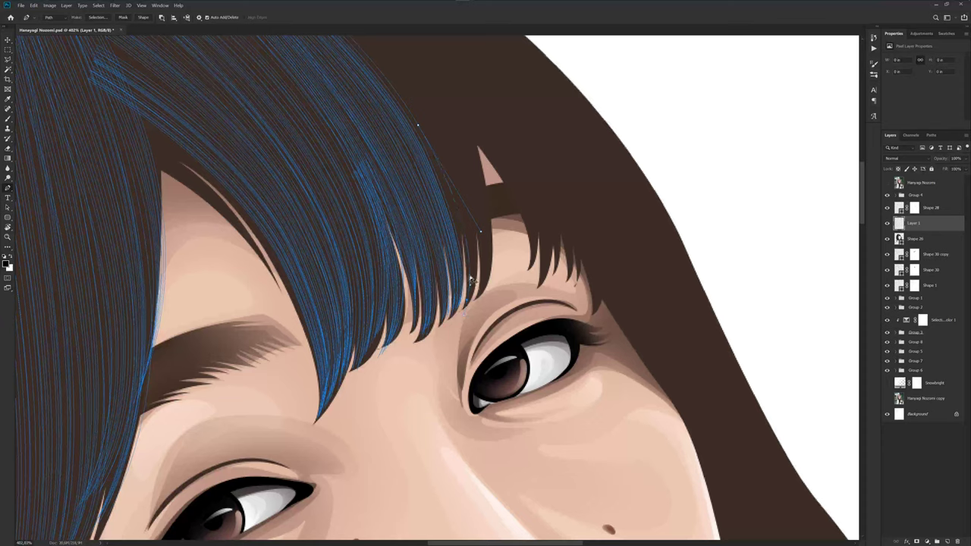
key("ctrl+z")
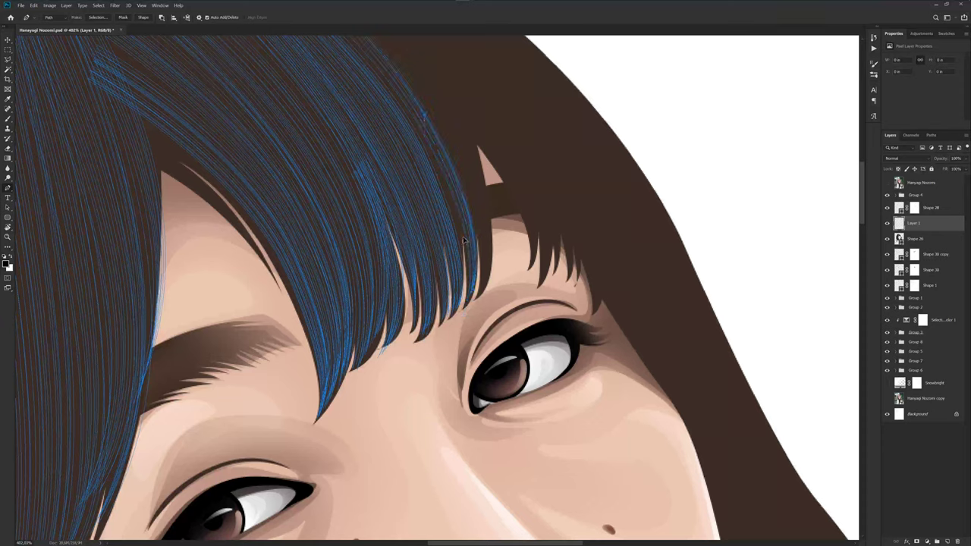
scroll(439, 169, "down", 2)
scroll(409, 167, "down", 2)
scroll(379, 165, "up", 2)
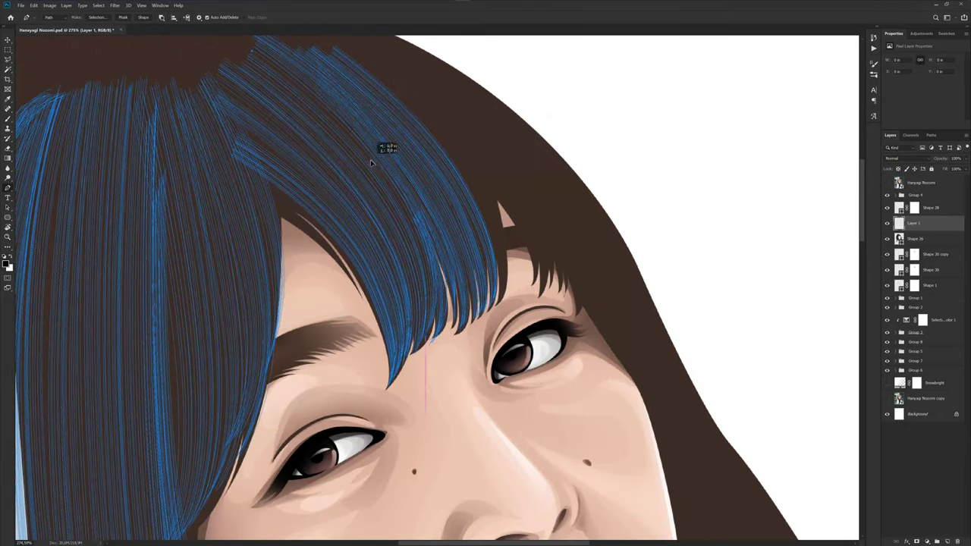
scroll(497, 204, "down", 2)
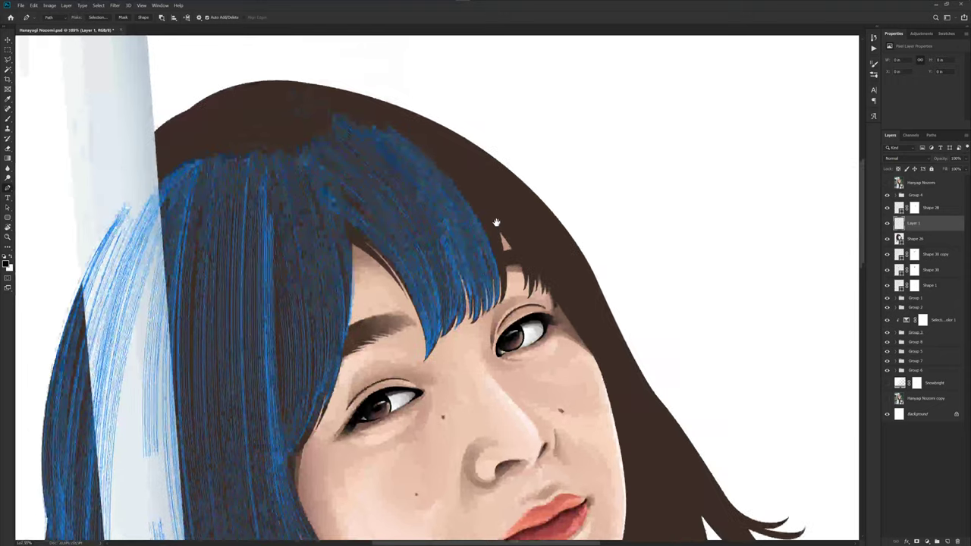
- With the reference photo shown, nudge a fringe strand anchor into place
left_click(886, 183)
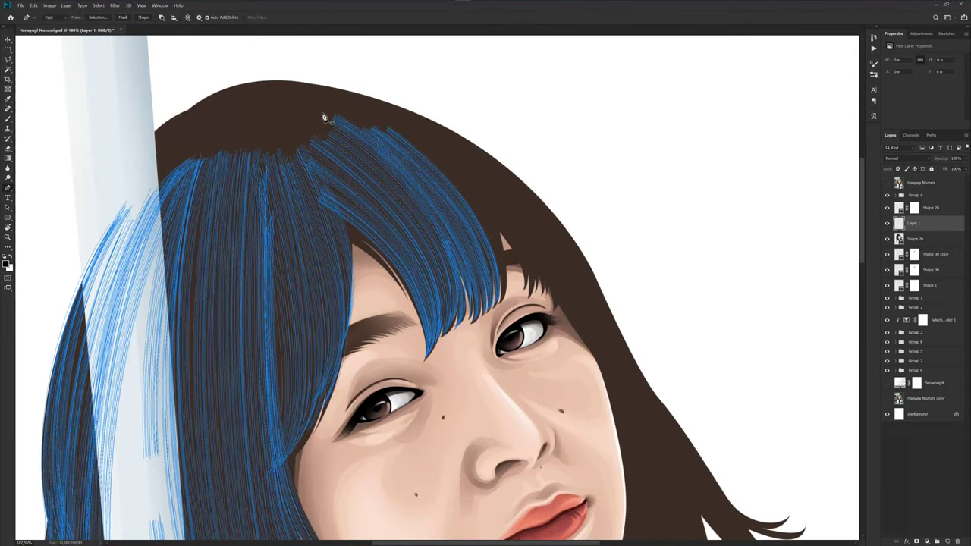
scroll(426, 134, "down", 1)
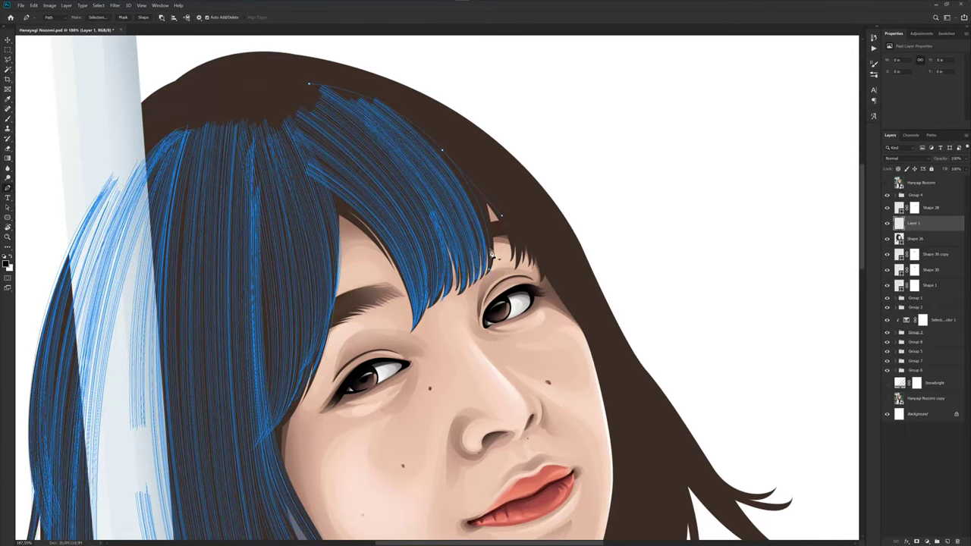
scroll(459, 190, "up", 2)
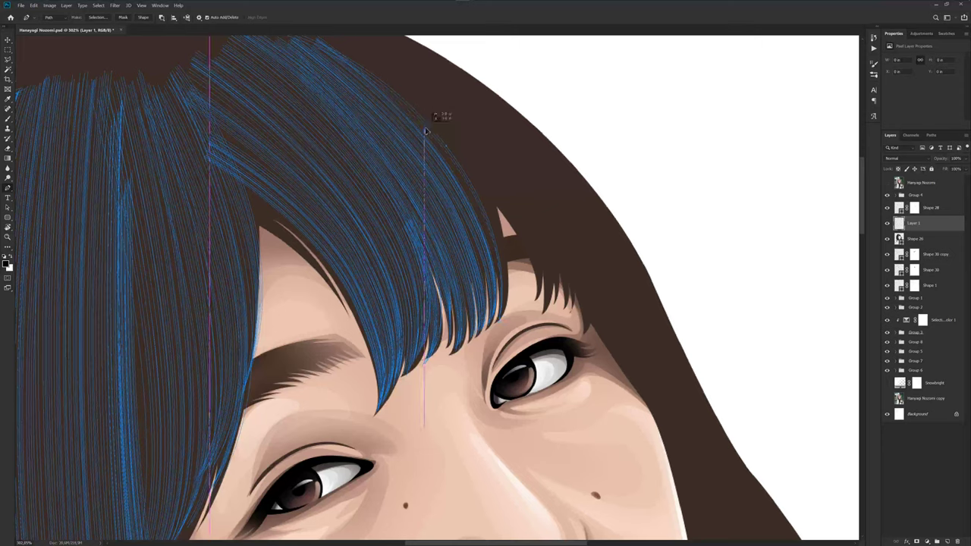
left_click_drag(426, 130, 429, 137)
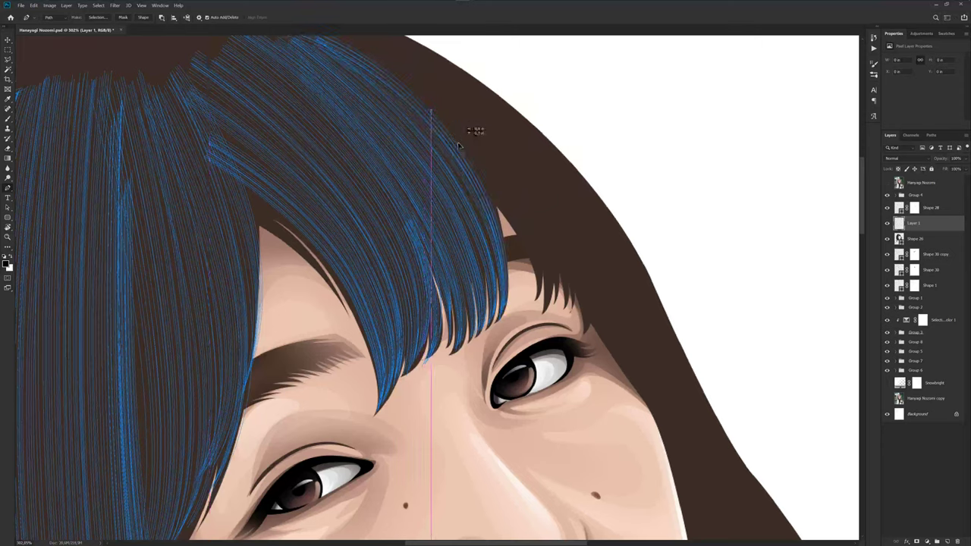
scroll(535, 162, "down", 2)
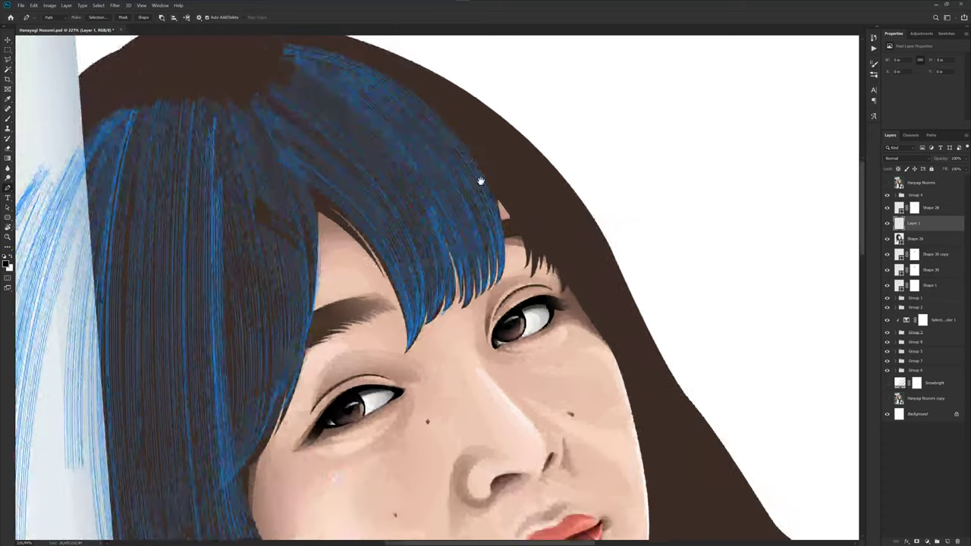
scroll(481, 180, "down", 1)
- Recheck the nose and lips area by toggling the Hanayagi Nozomi layer
left_click(885, 182)
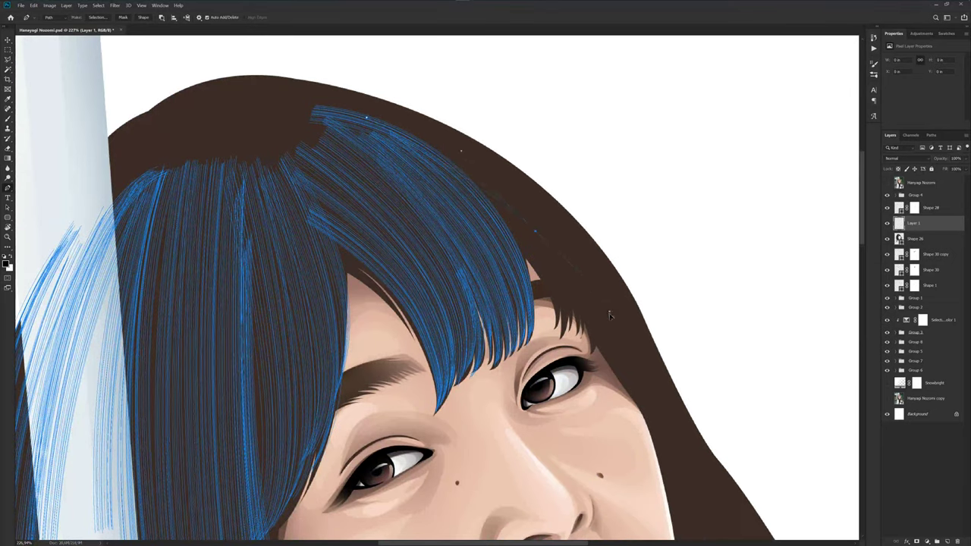
left_click_drag(609, 314, 583, 265)
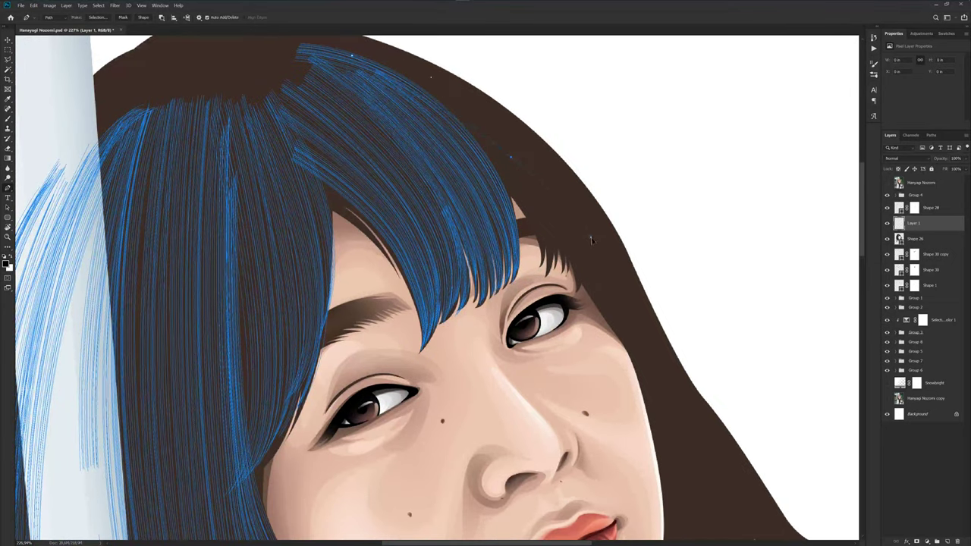
left_click(887, 184)
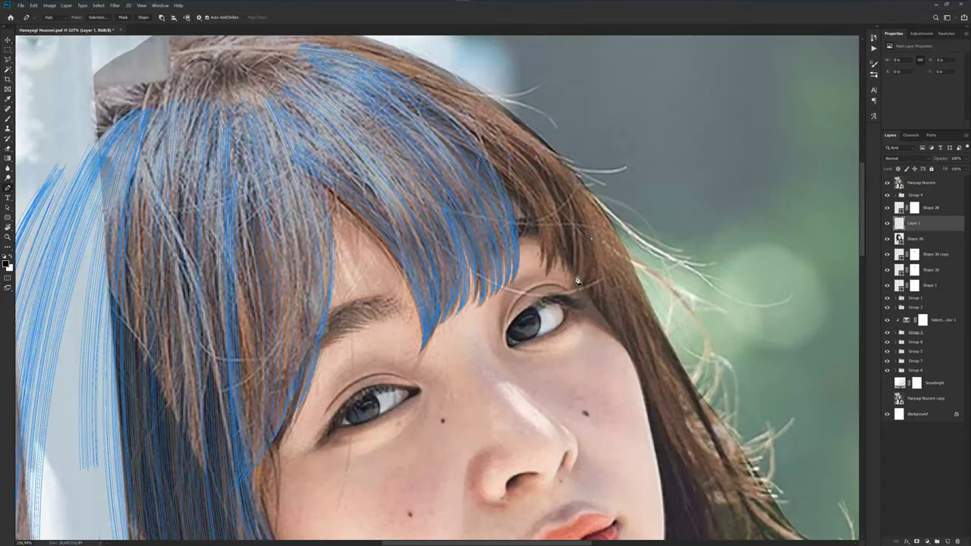
left_click(887, 189)
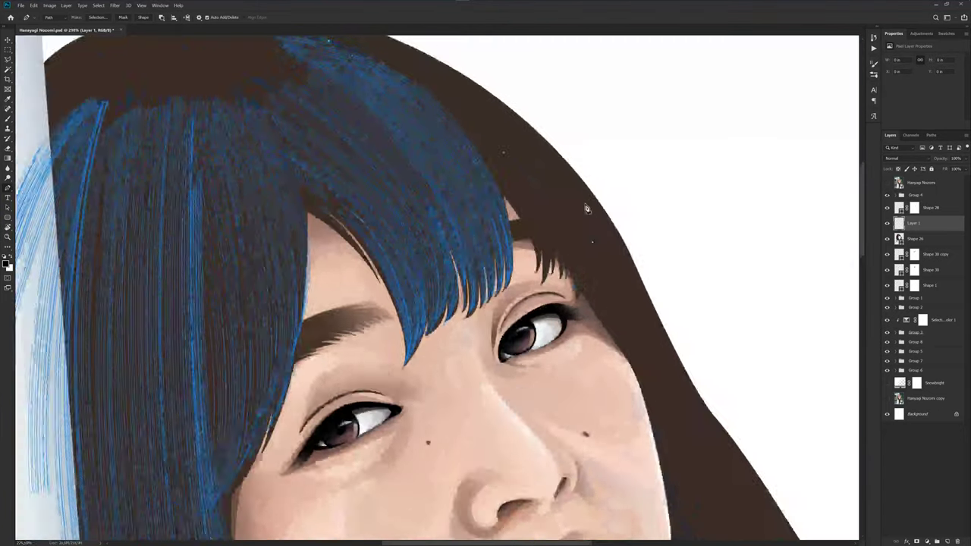
scroll(577, 267, "up", 3)
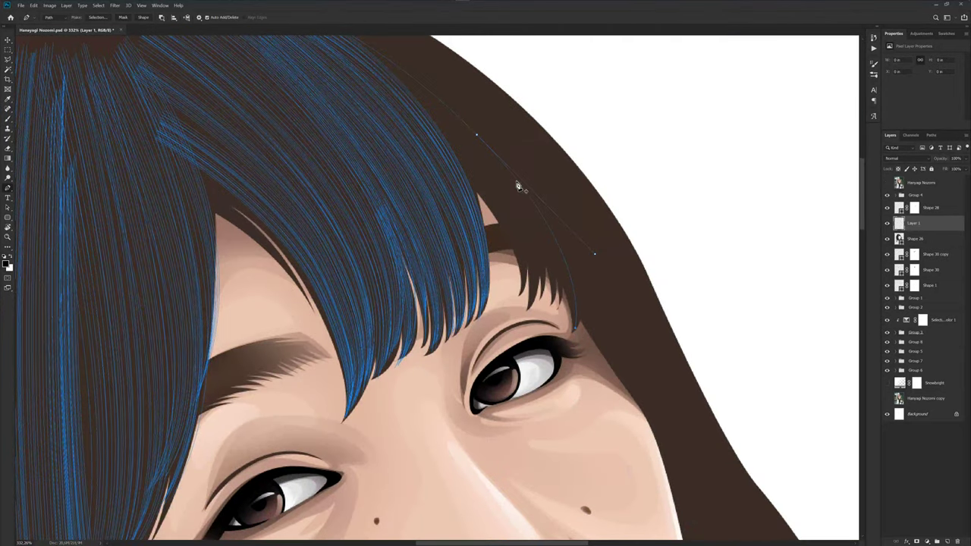
- Stroke a new blue strand path along the upper-right bangs edge
left_click_drag(520, 189, 538, 258)
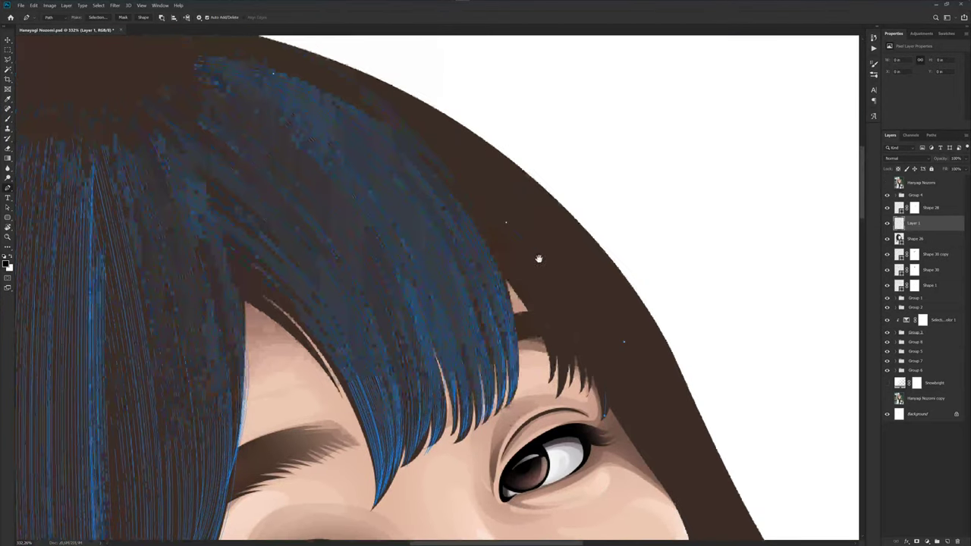
left_click(512, 229)
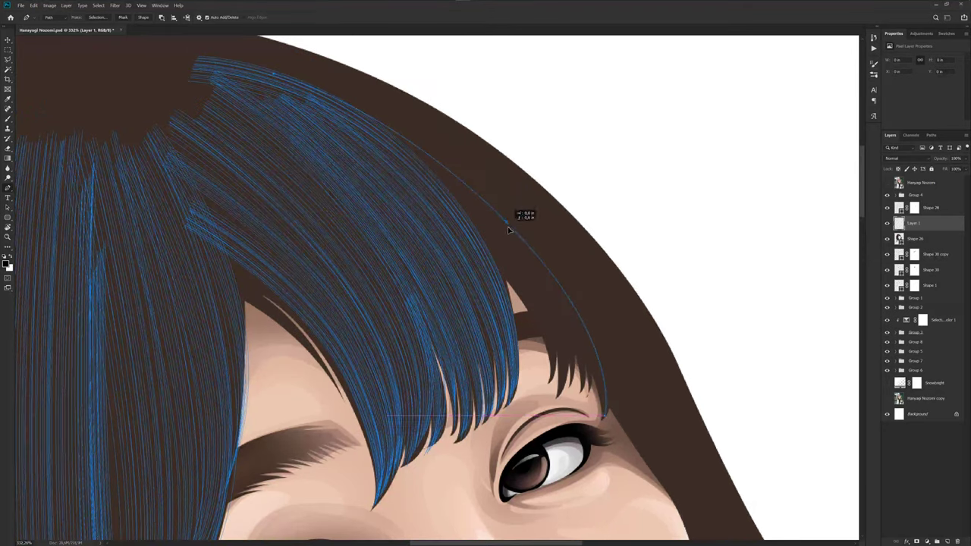
key("Return")
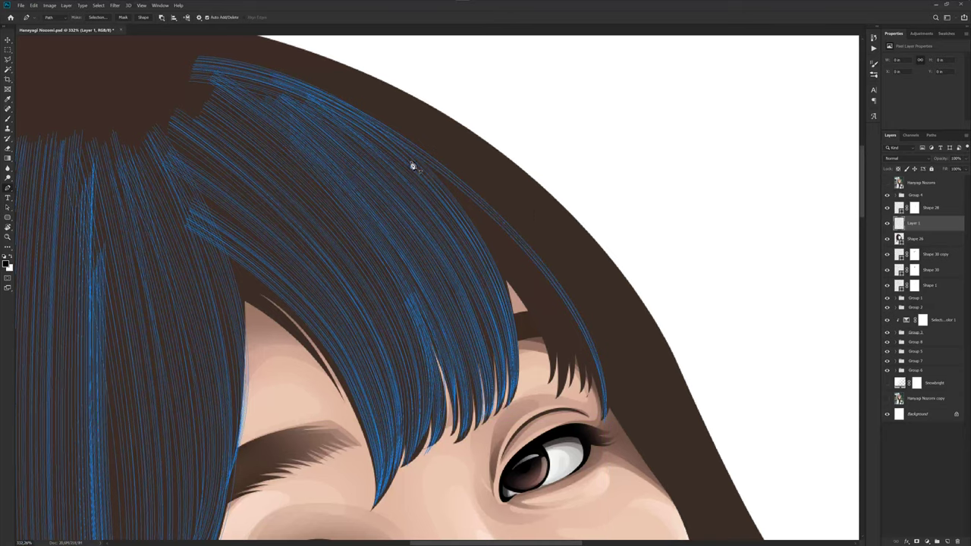
scroll(455, 147, "down", 2)
scroll(470, 175, "up", 3)
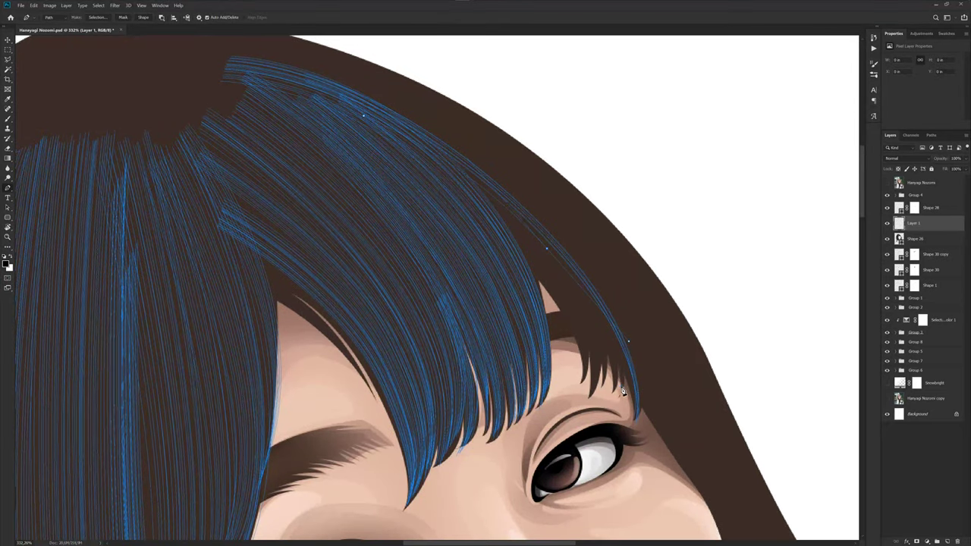
scroll(549, 266, "up", 2)
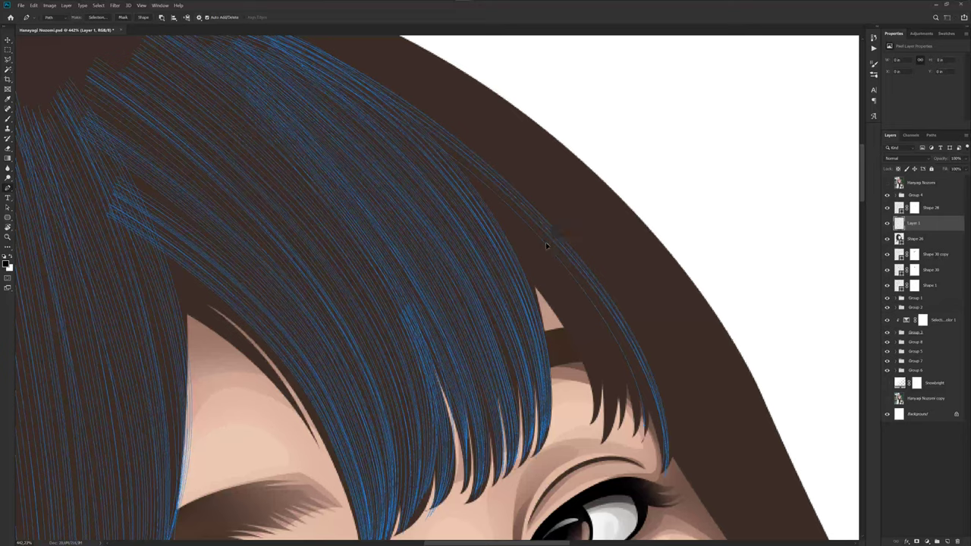
- Reshape the bangs-edge strand curves and begin another strand path
left_click_drag(561, 262, 574, 278)
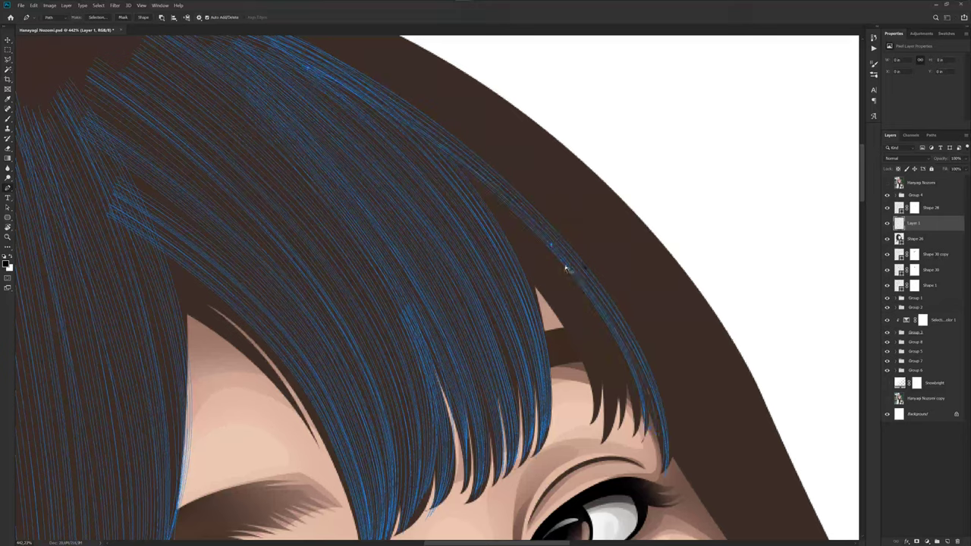
left_click_drag(574, 279, 551, 260)
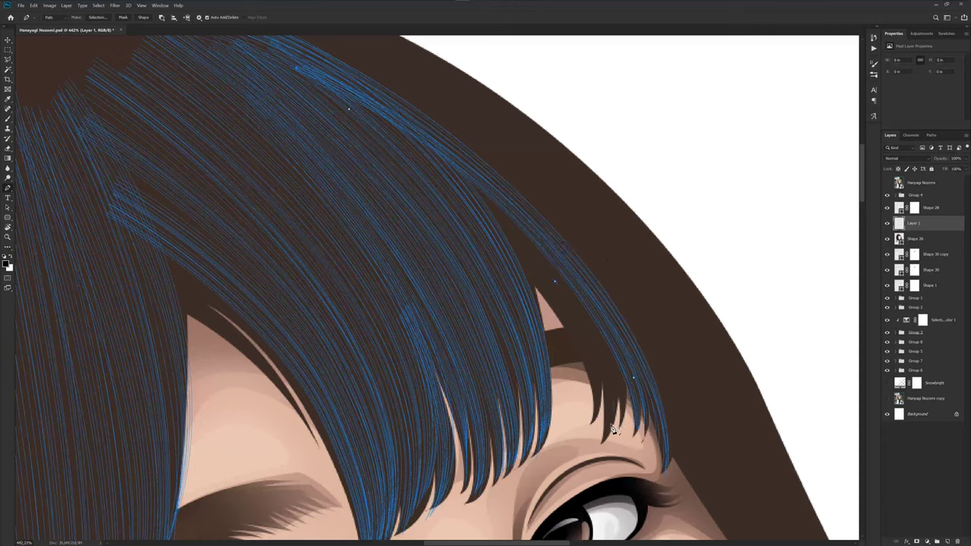
left_click_drag(586, 325, 586, 340)
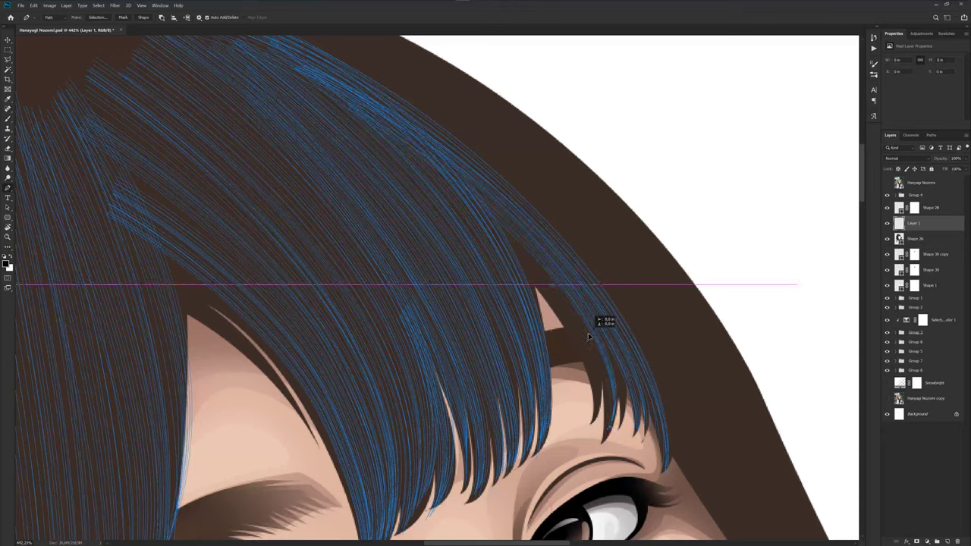
left_click(585, 350, "ctrl")
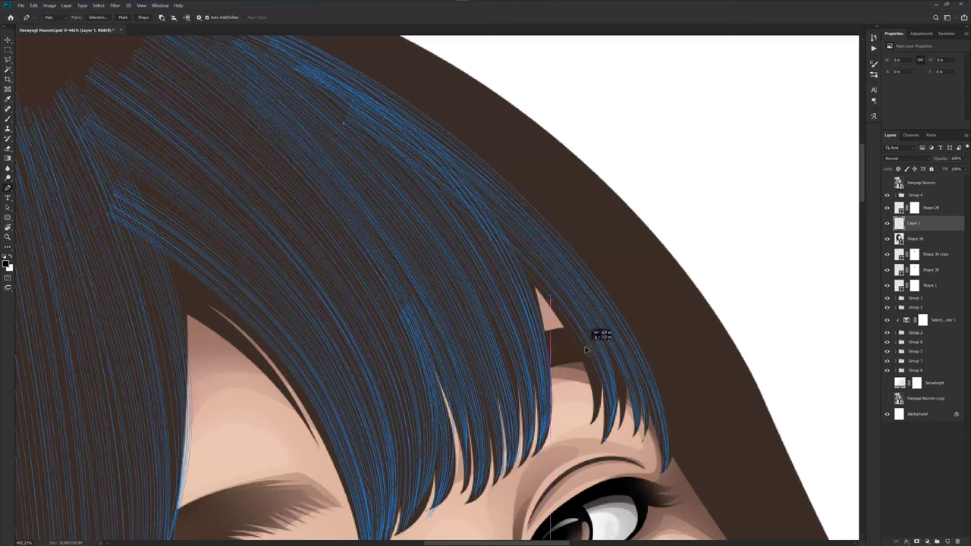
scroll(516, 285, "down", 2)
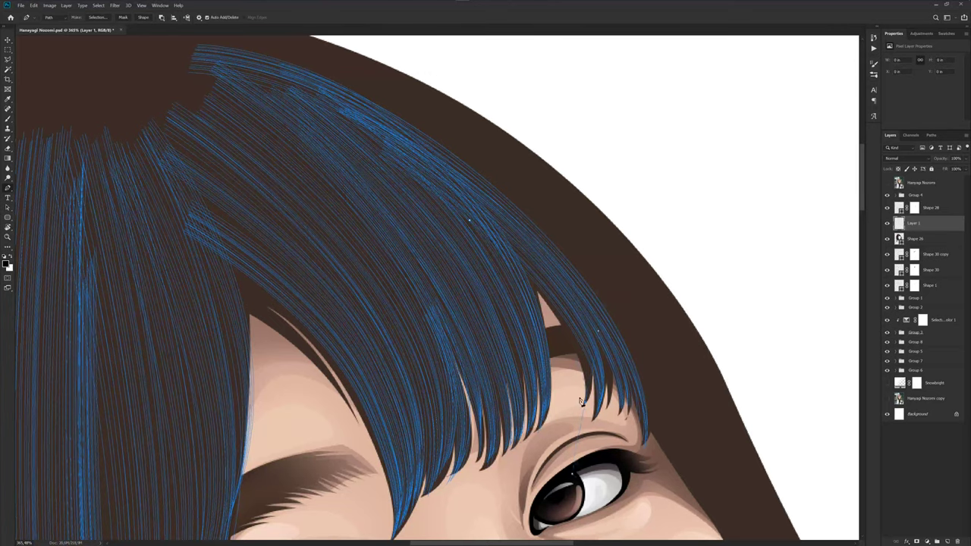
scroll(580, 401, "up", 2)
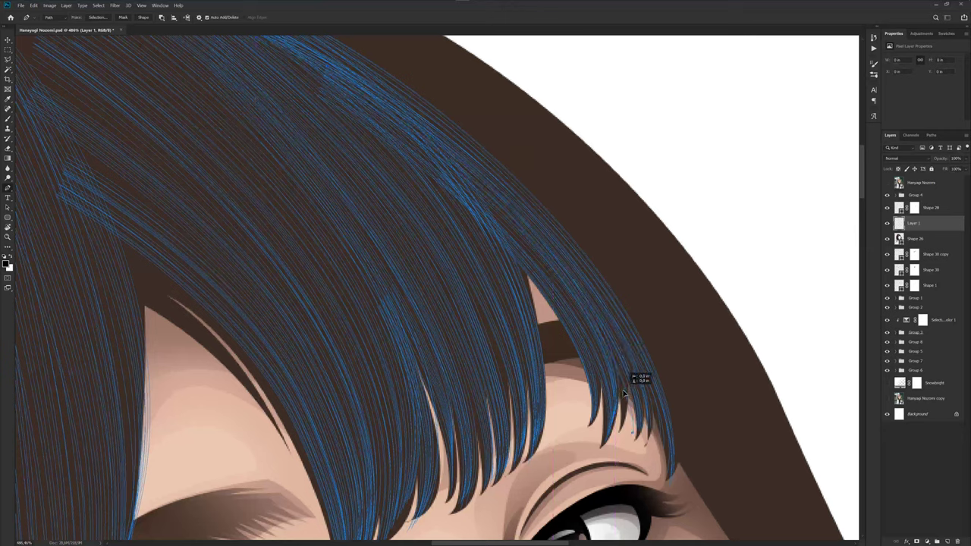
scroll(618, 402, "down", 5)
- Save the document and overlay the reference photo on the whole face
key("ctrl+s")
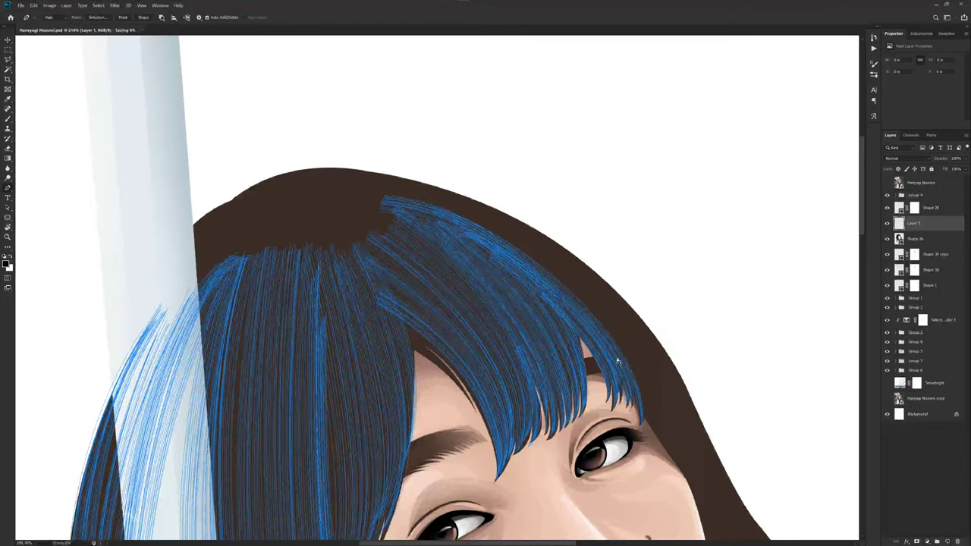
scroll(585, 277, "down", 2)
scroll(599, 281, "down", 2)
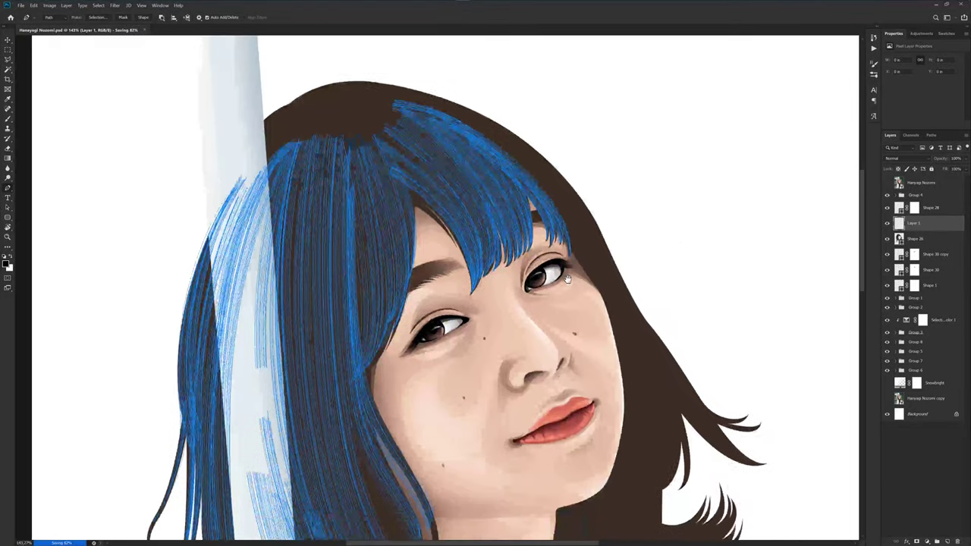
left_click_drag(615, 281, 611, 316)
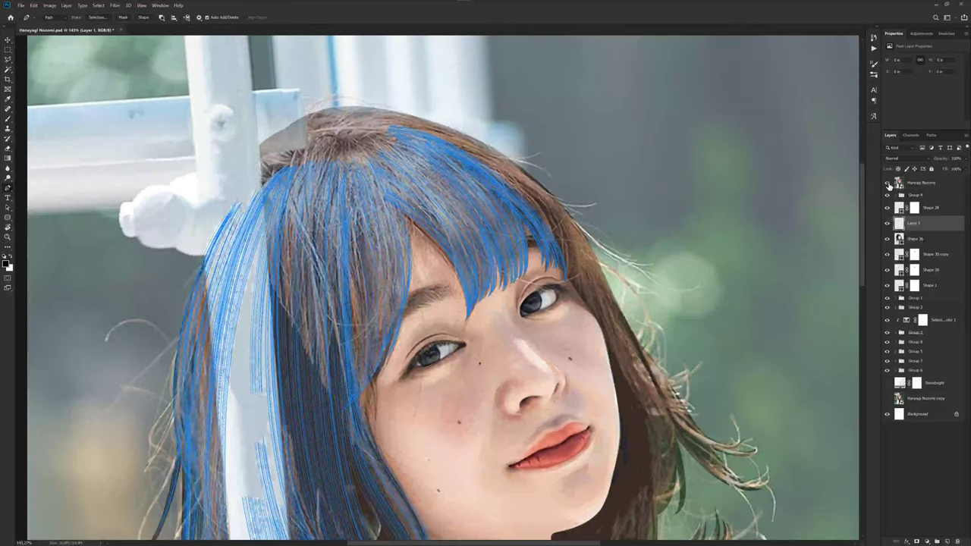
left_click(887, 183)
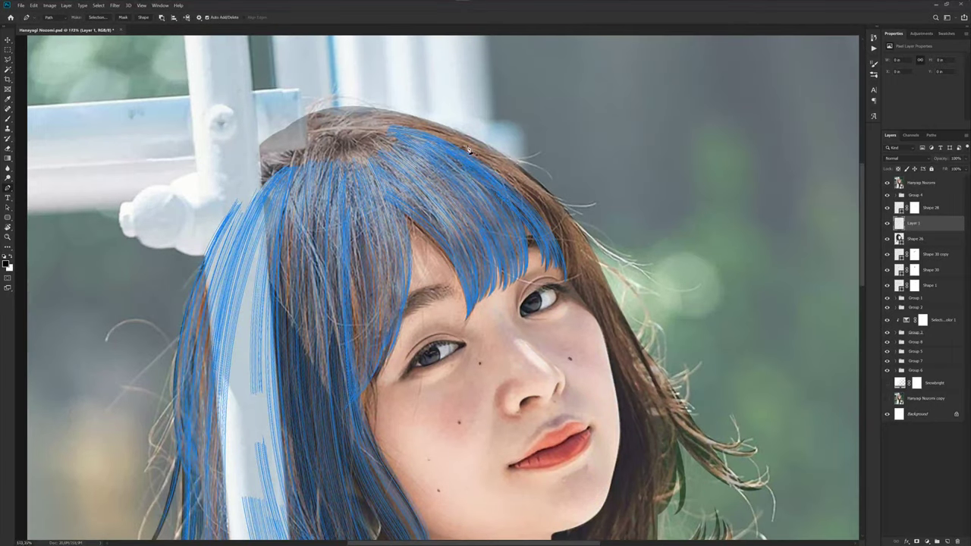
scroll(468, 150, "up", 3)
scroll(422, 145, "down", 1)
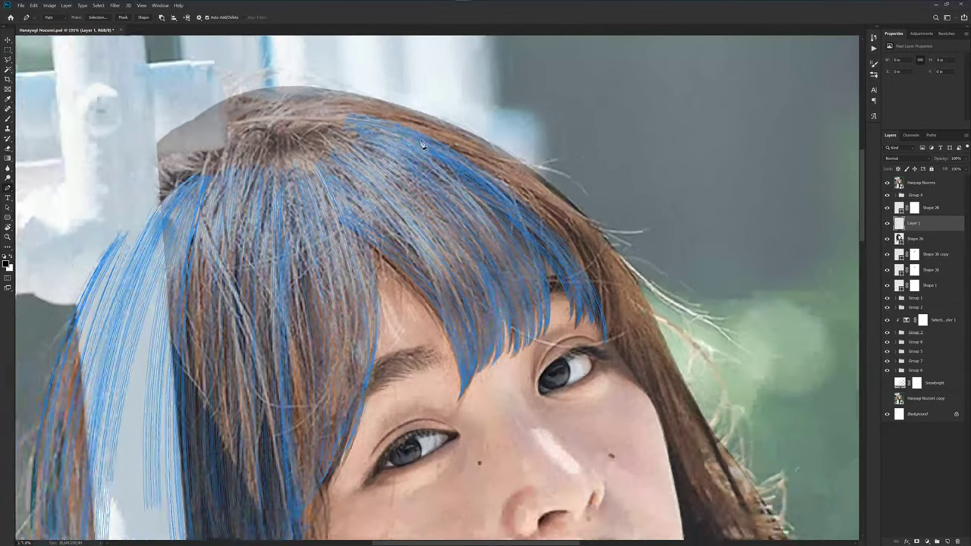
scroll(433, 136, "down", 1)
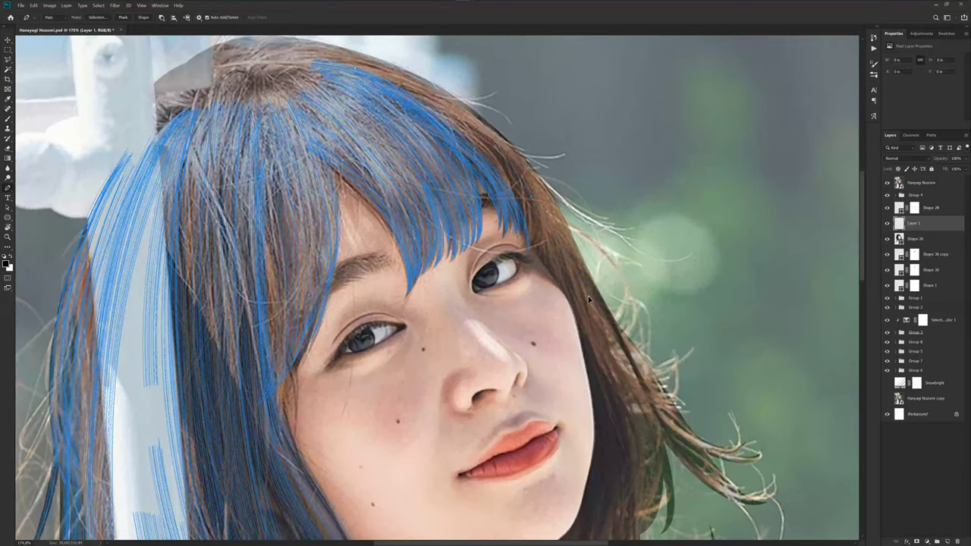
- Hide the reference photo and place a new path anchor on the bangs
left_click_drag(585, 321, 581, 286)
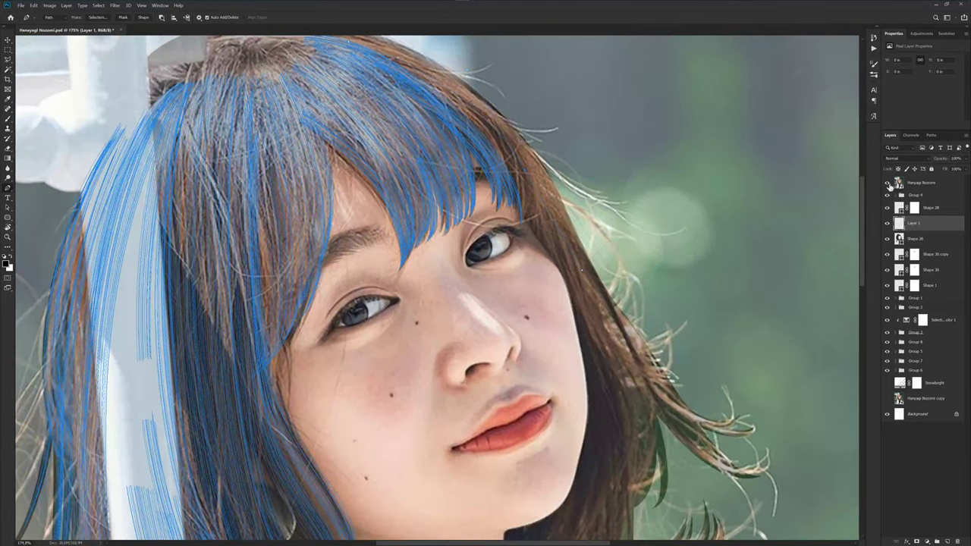
left_click(888, 185)
scroll(520, 173, "up", 2)
scroll(526, 205, "up", 2)
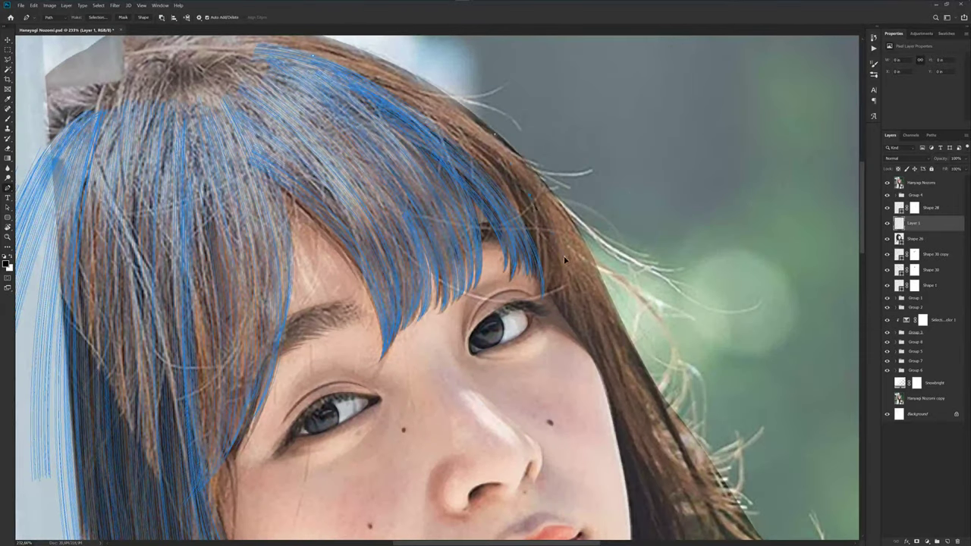
left_click(889, 185)
scroll(535, 201, "up", 2)
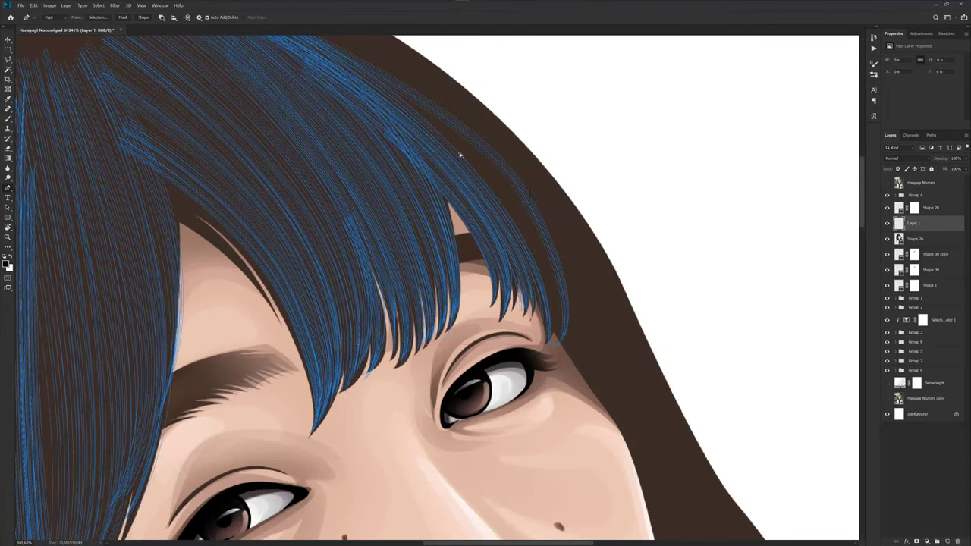
left_click(358, 65)
- Show the reference photo again over the lower hair
scroll(590, 231, "down", 2)
scroll(590, 231, "down", 1)
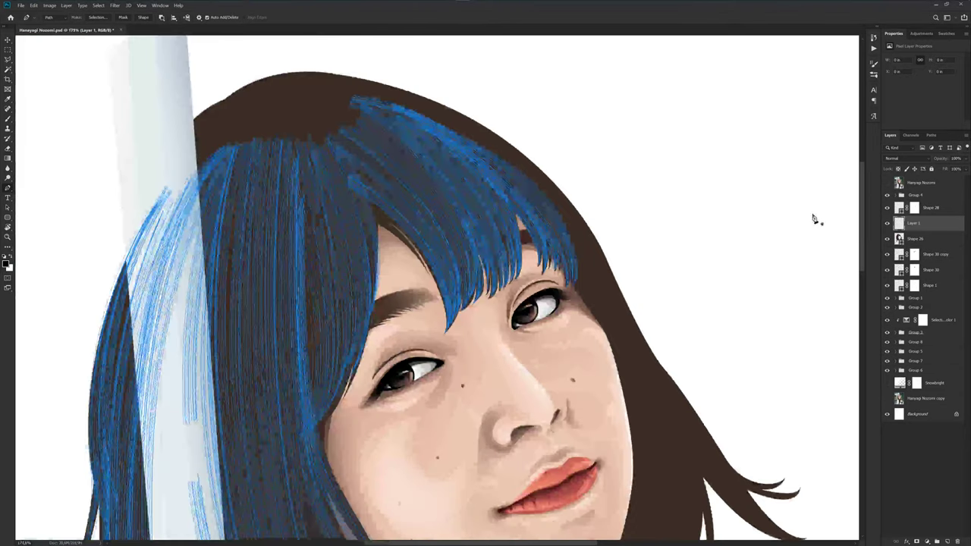
left_click(888, 183)
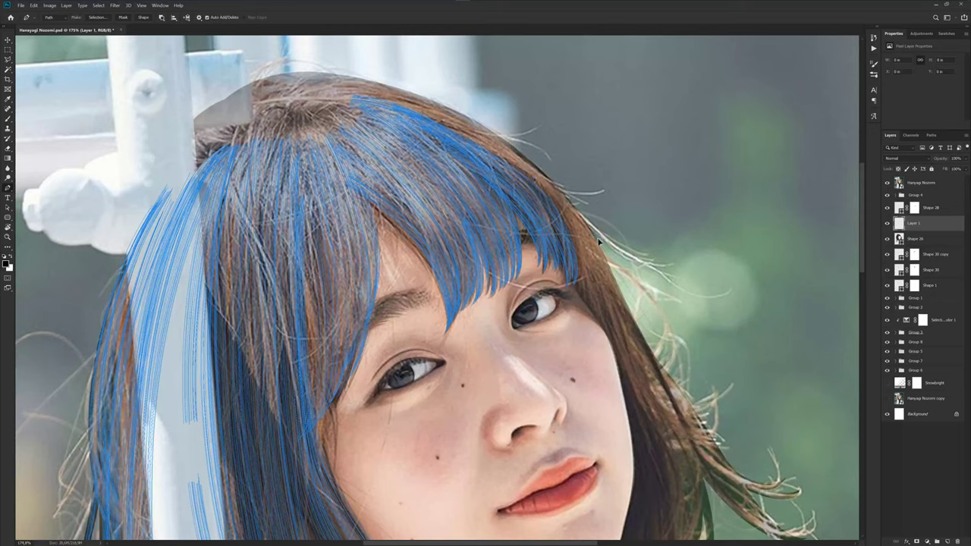
left_click_drag(623, 292, 615, 308)
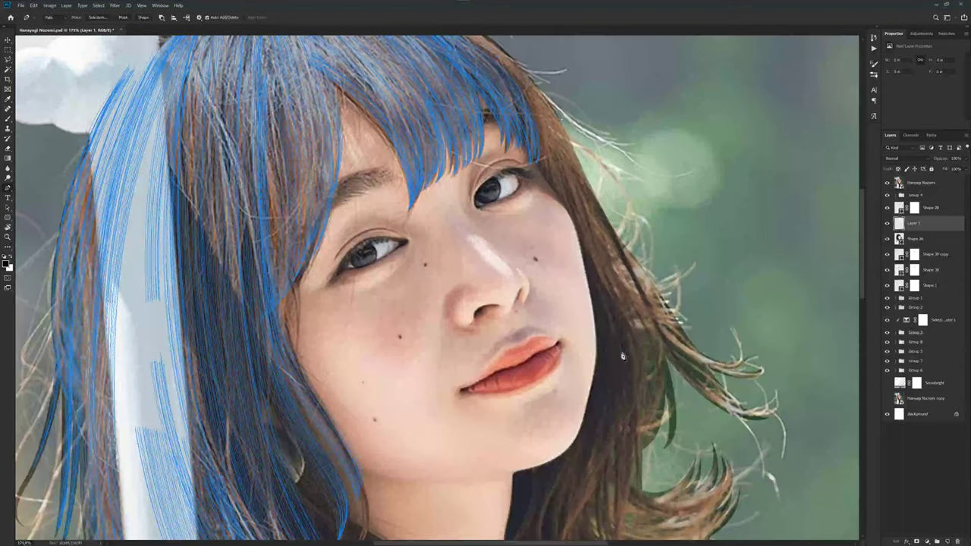
- Compare against the reference photo and undo the stray thin path segment
left_click(888, 184)
scroll(618, 286, "down", 1)
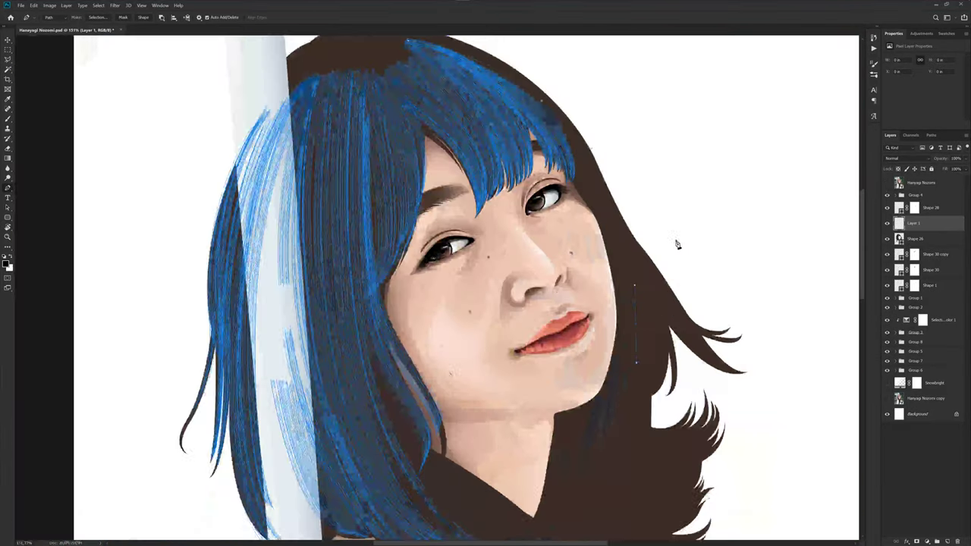
scroll(618, 286, "down", 1)
left_click(888, 184)
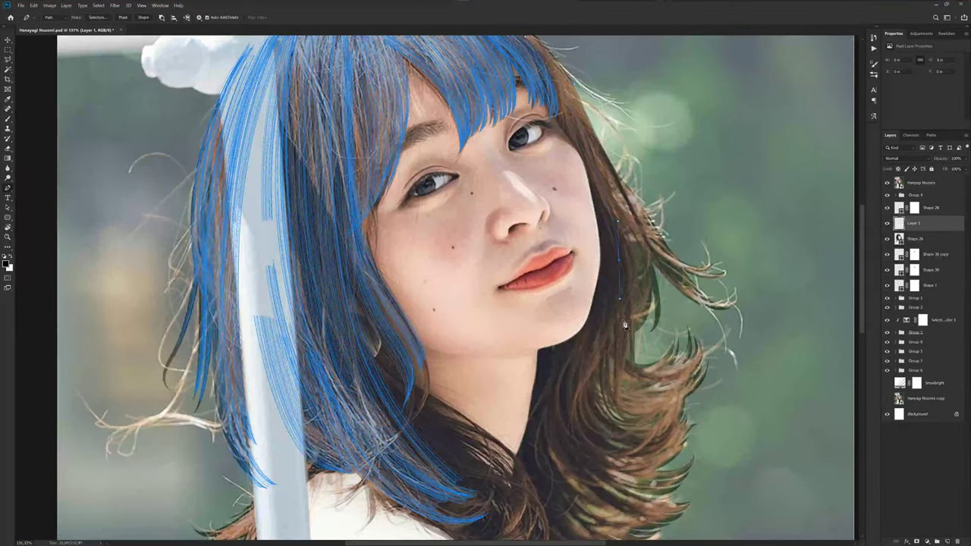
key("ctrl+z")
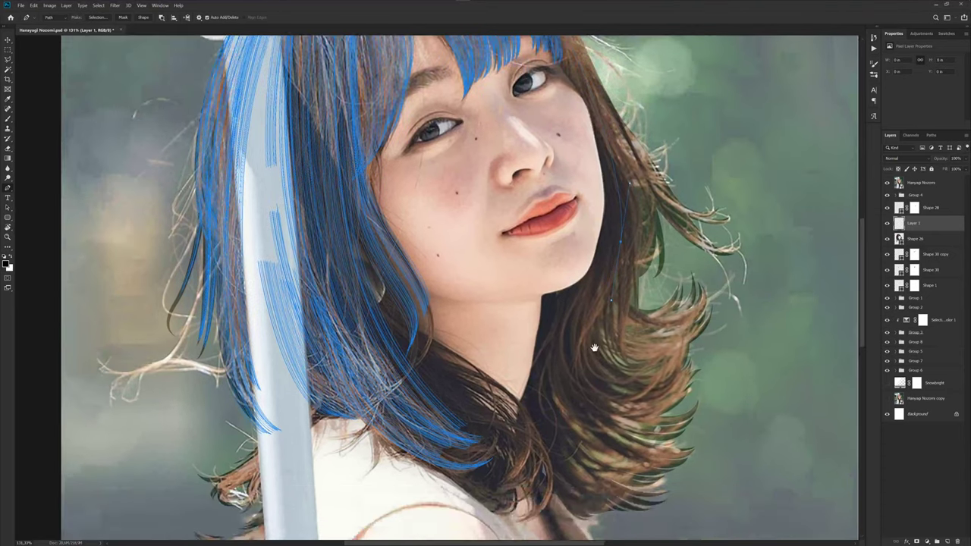
- Stroke the path beside the right cheek as a long blue strand
left_click_drag(589, 387, 594, 331)
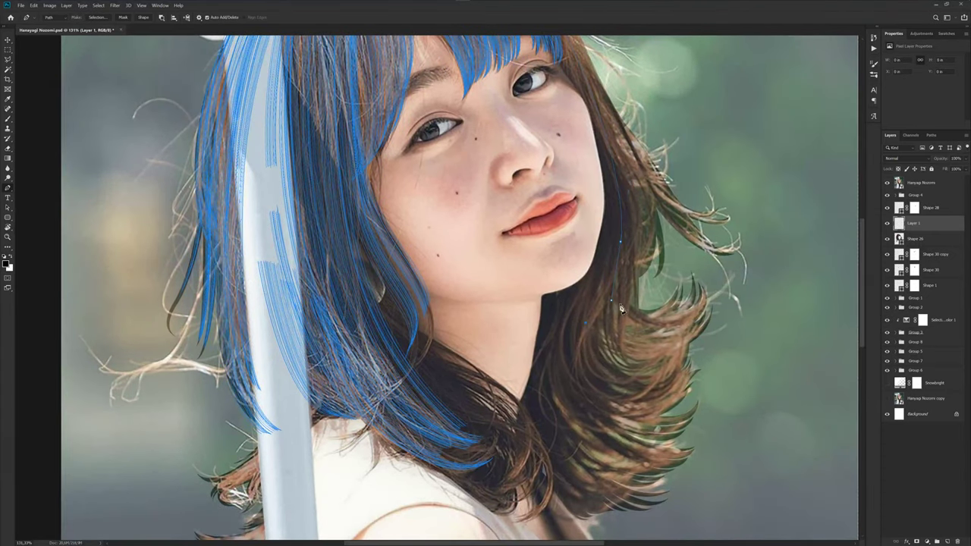
scroll(620, 309, "up", 1)
scroll(607, 304, "up", 1)
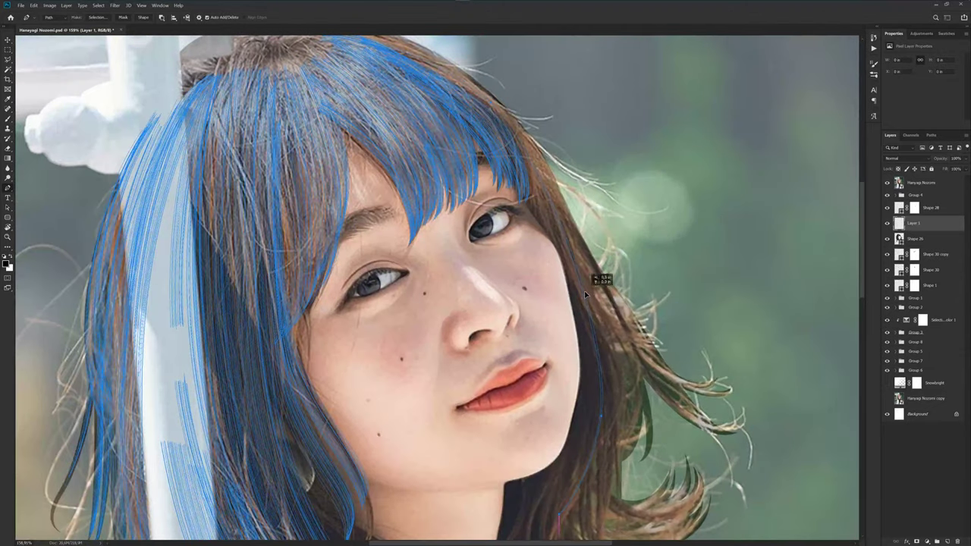
key("Return")
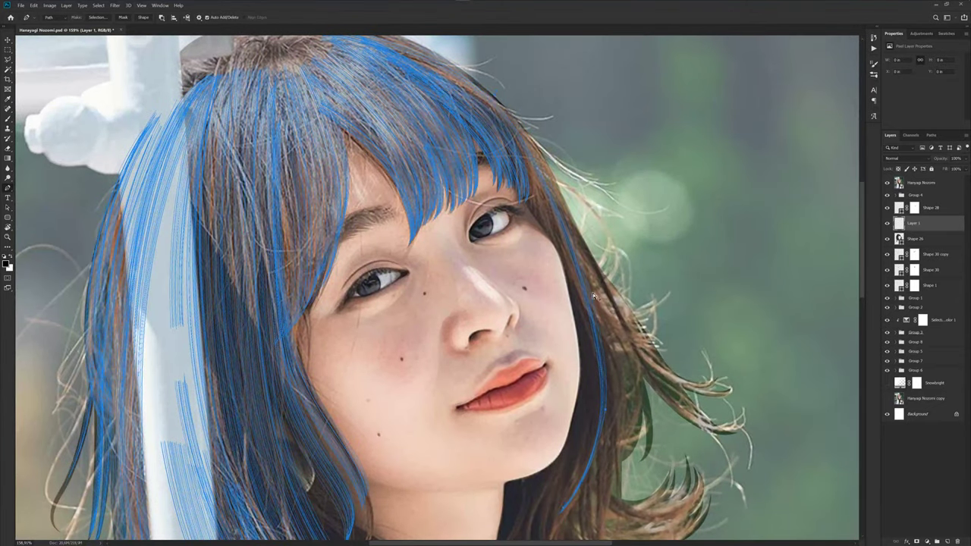
- Place three anchors to begin the next strand path beside the cheek
left_click(591, 293)
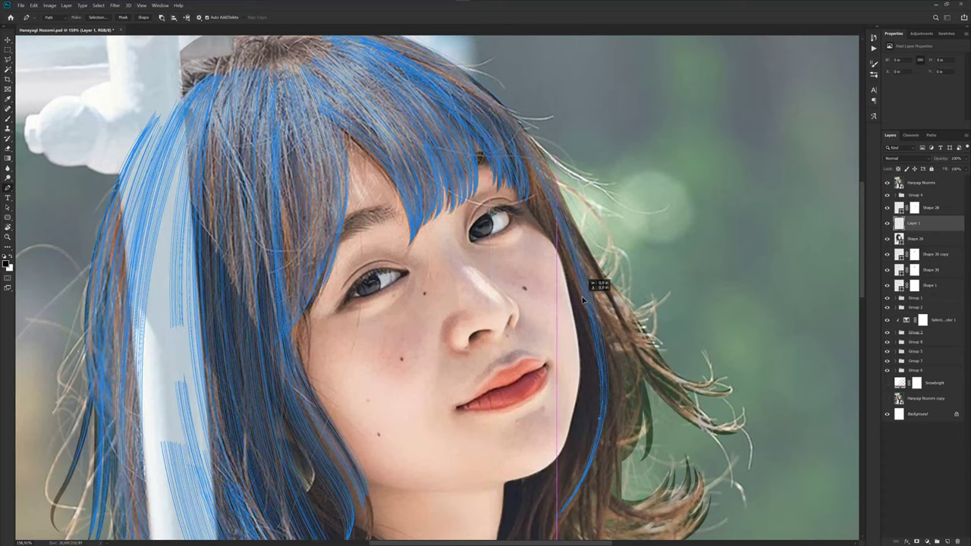
left_click(595, 291)
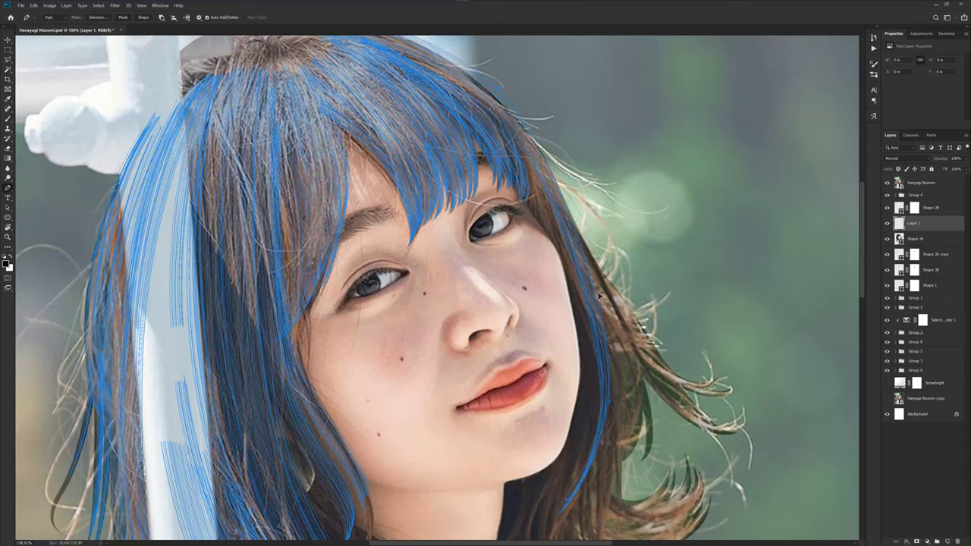
left_click(598, 295)
scroll(530, 242, "up", 2)
scroll(516, 231, "up", 2)
scroll(508, 227, "up", 1)
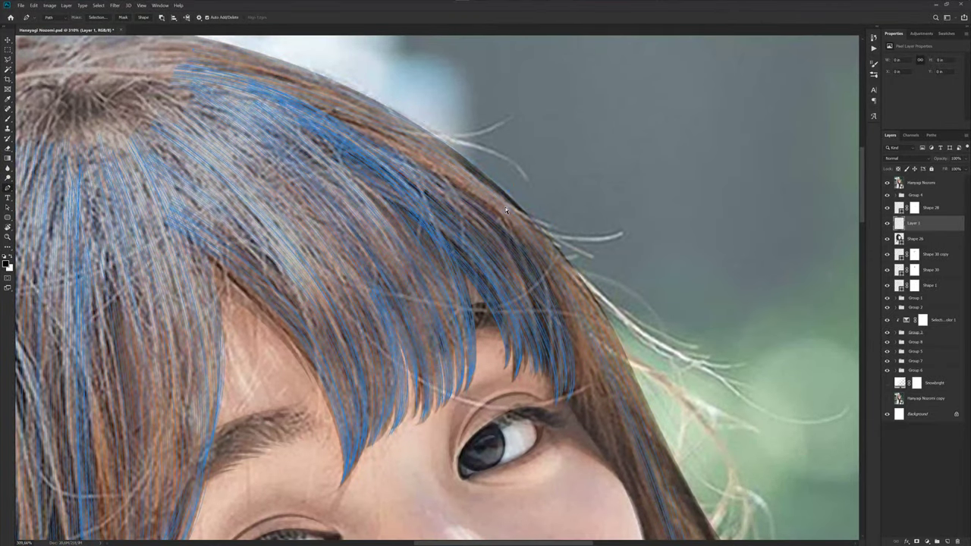
- Zoom and pan the view over the top of the hair
scroll(575, 293, "down", 2)
scroll(549, 261, "up", 1)
scroll(568, 308, "up", 1)
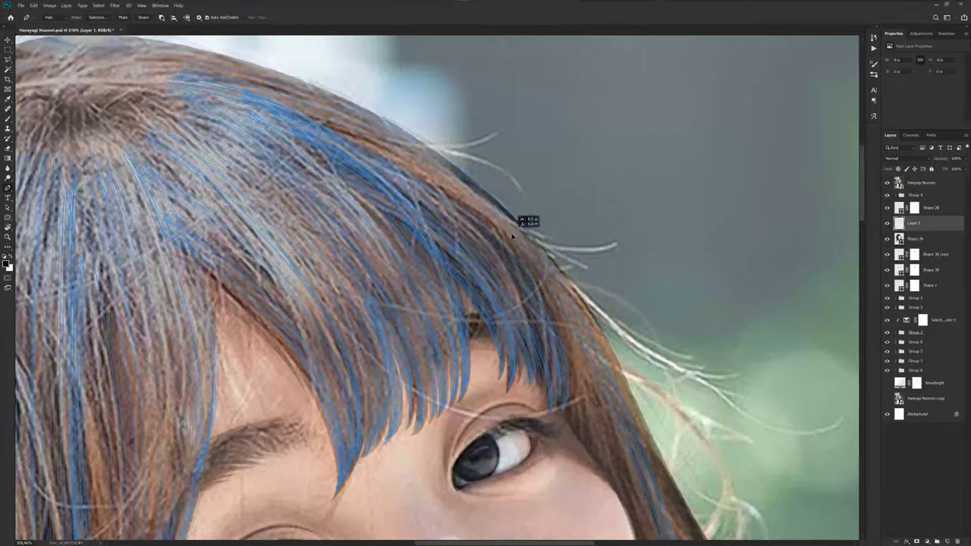
scroll(521, 227, "down", 1)
scroll(576, 302, "down", 3)
scroll(564, 303, "down", 1)
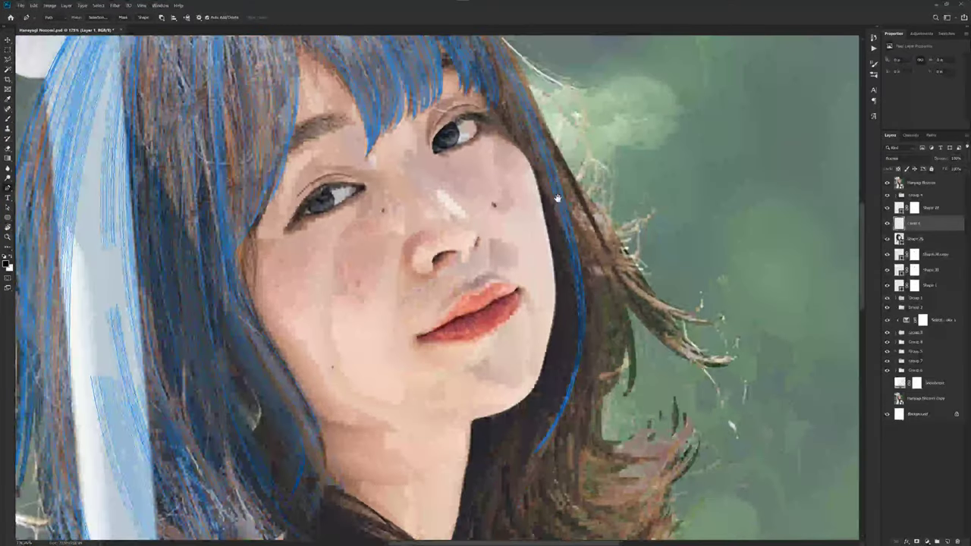
scroll(567, 336, "up", 3)
scroll(527, 228, "up", 1)
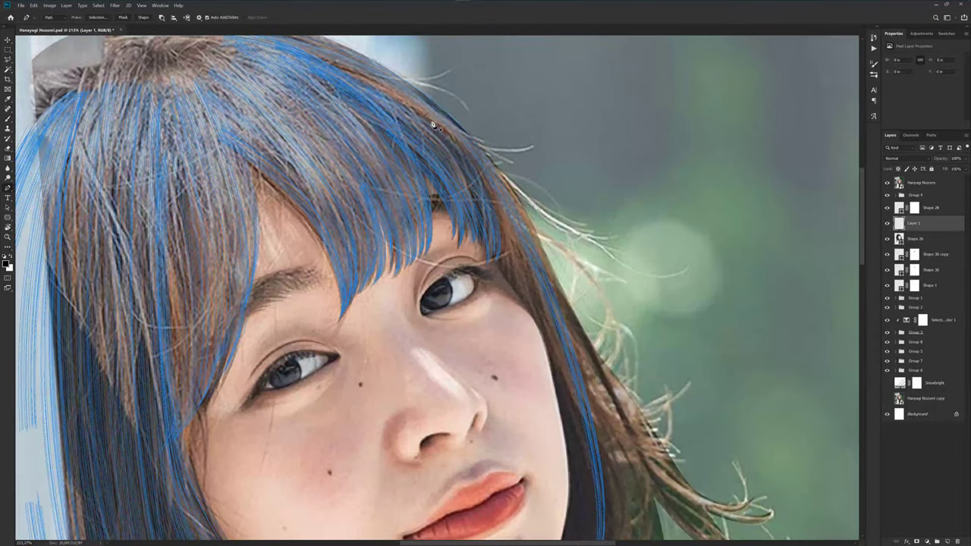
left_click_drag(401, 104, 438, 147)
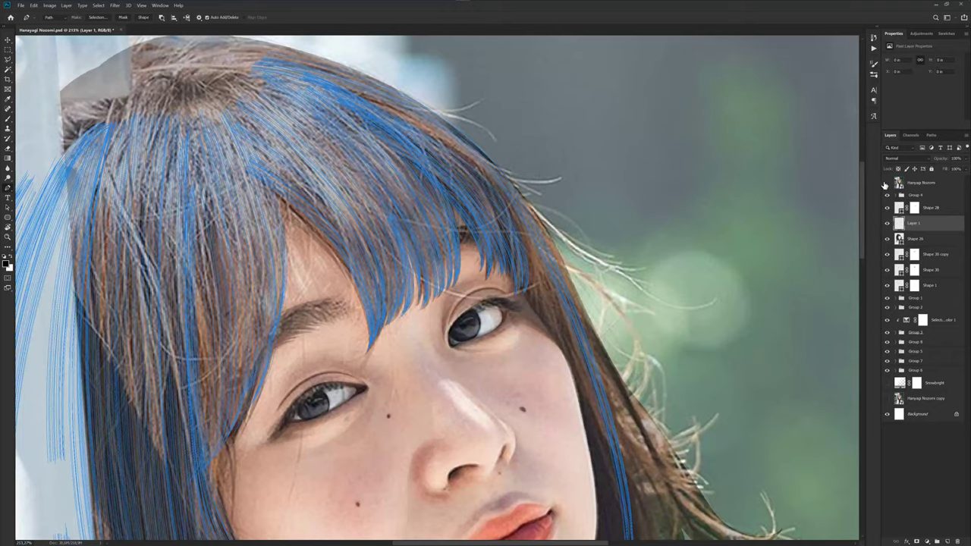
- Toggle the reference photo, then place two anchors along the right hair edge
left_click(886, 182)
scroll(470, 145, "down", 1)
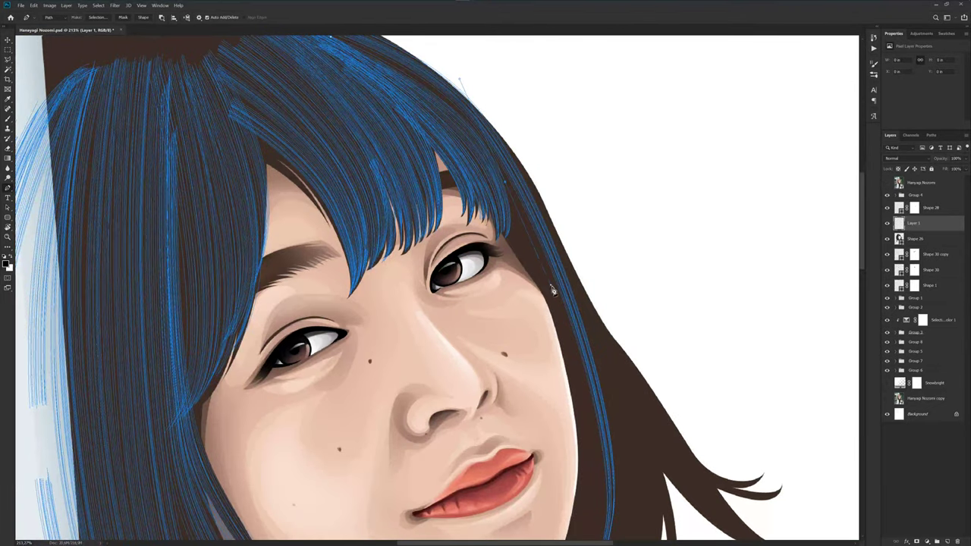
left_click(886, 183)
left_click(558, 285)
left_click(542, 282)
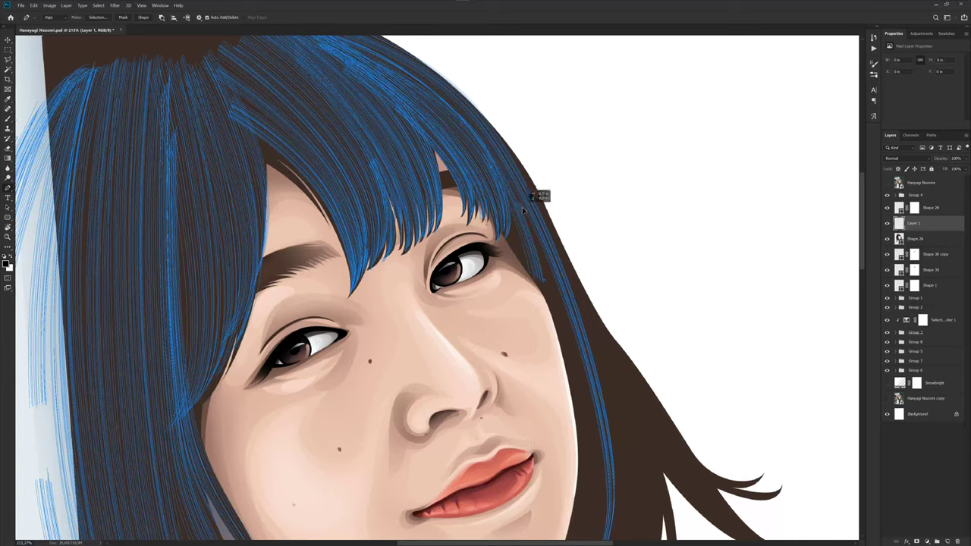
scroll(585, 245, "down", 3)
- Toggle the reference photo on and off to compare the right-side strands
scroll(574, 223, "down", 2)
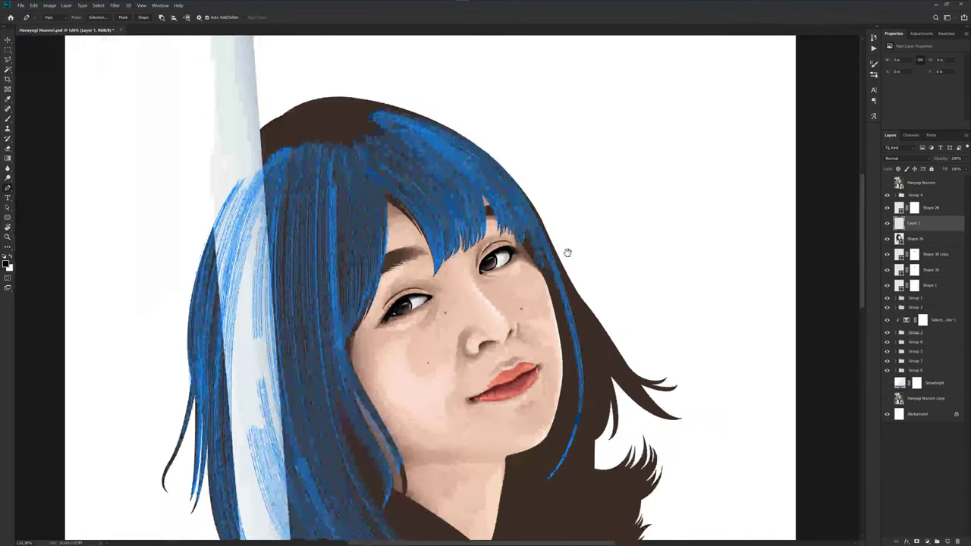
left_click(887, 184)
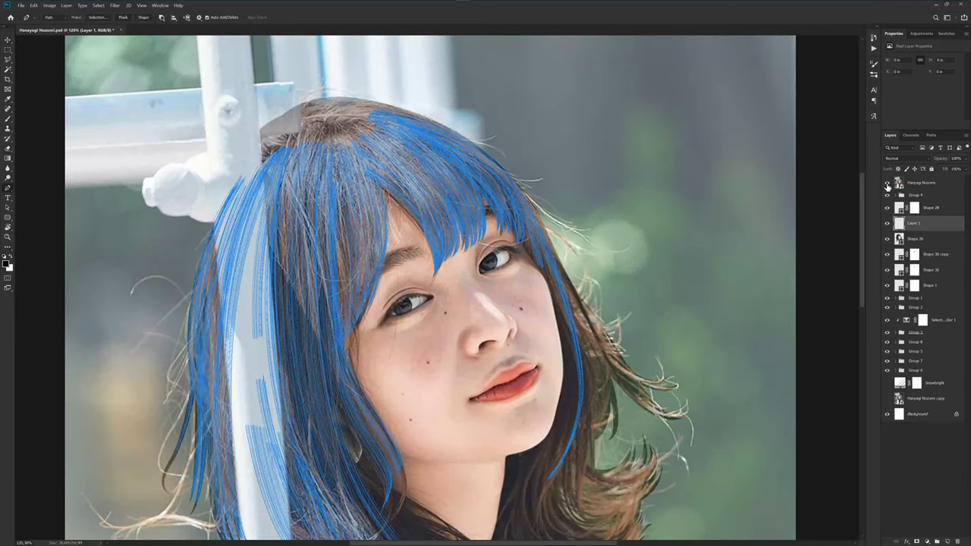
scroll(599, 253, "up", 3)
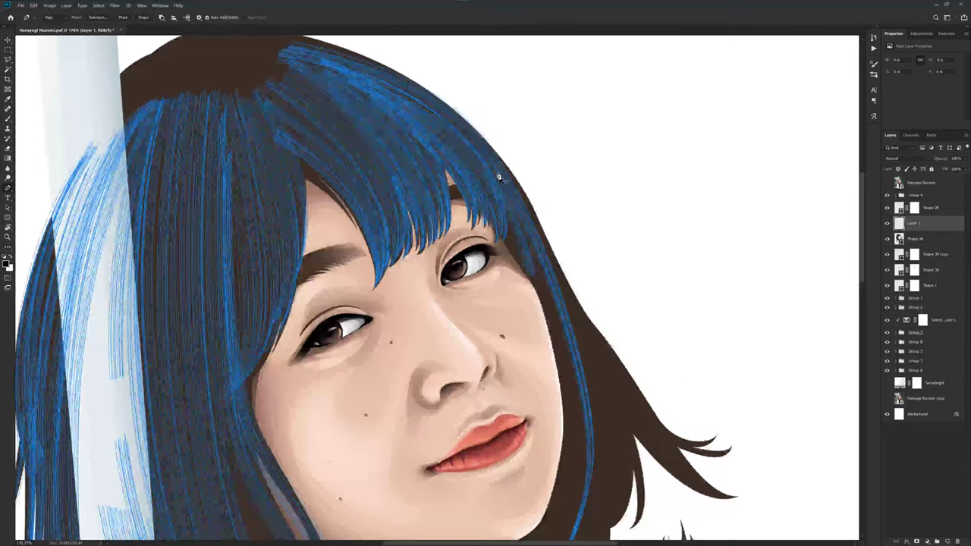
scroll(516, 220, "down", 3)
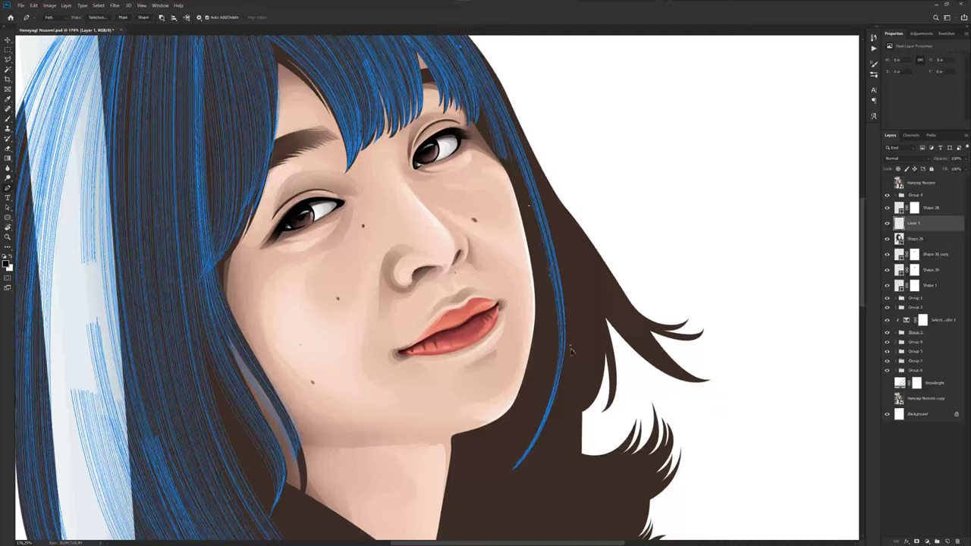
scroll(574, 371, "down", 2)
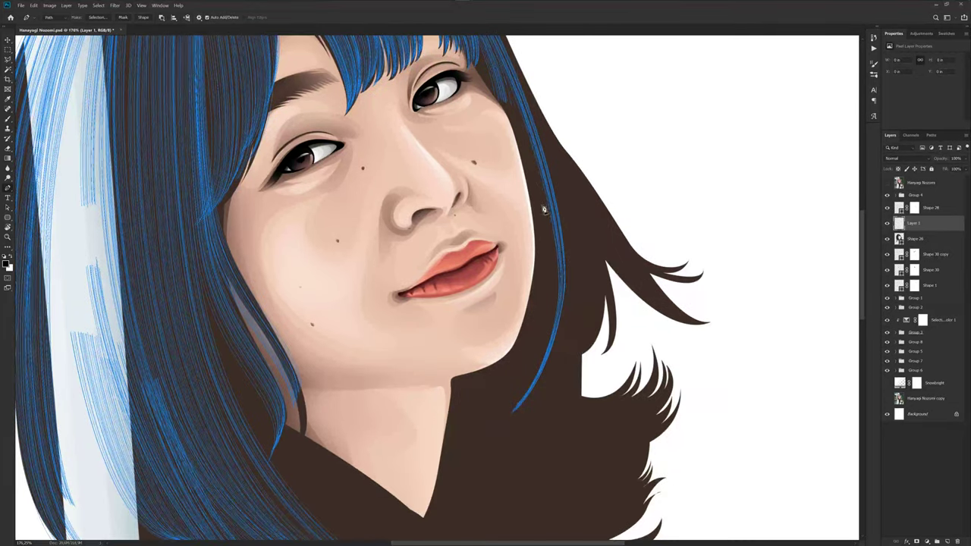
left_click(887, 183)
left_click(887, 183)
scroll(575, 327, "up", 3)
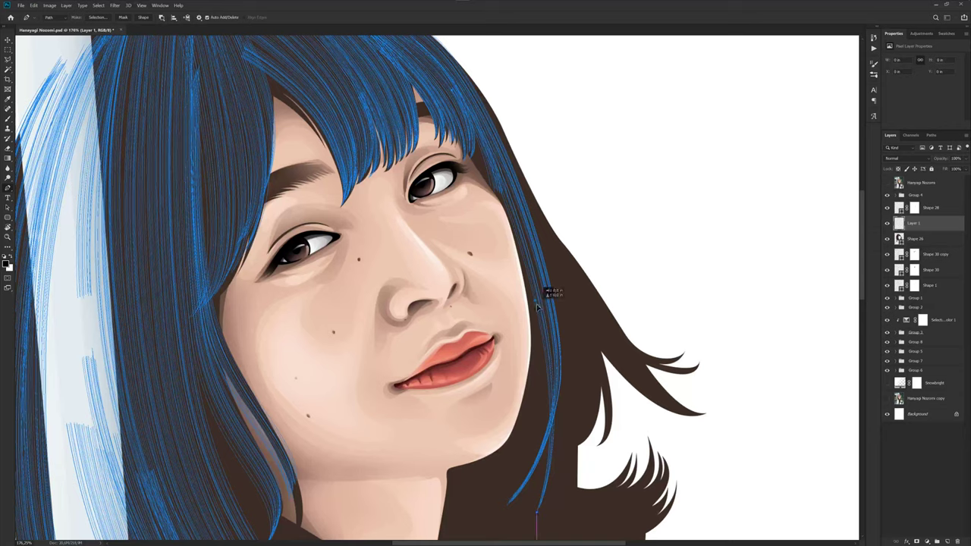
- Draw and stroke a blue strand along the right hair edge, checking against the photo
left_click_drag(537, 304, 559, 284)
key("Return")
scroll(595, 348, "down", 2)
left_click(887, 182)
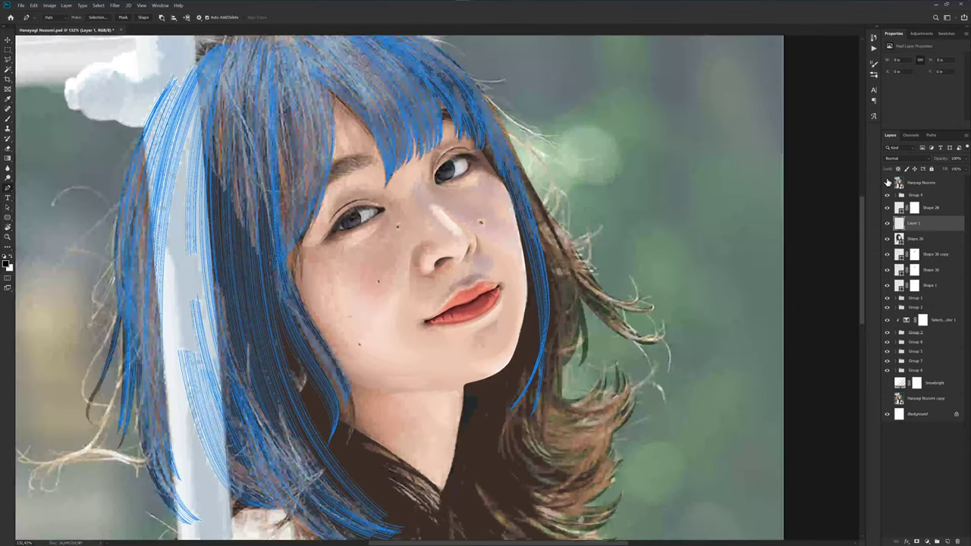
left_click(887, 182)
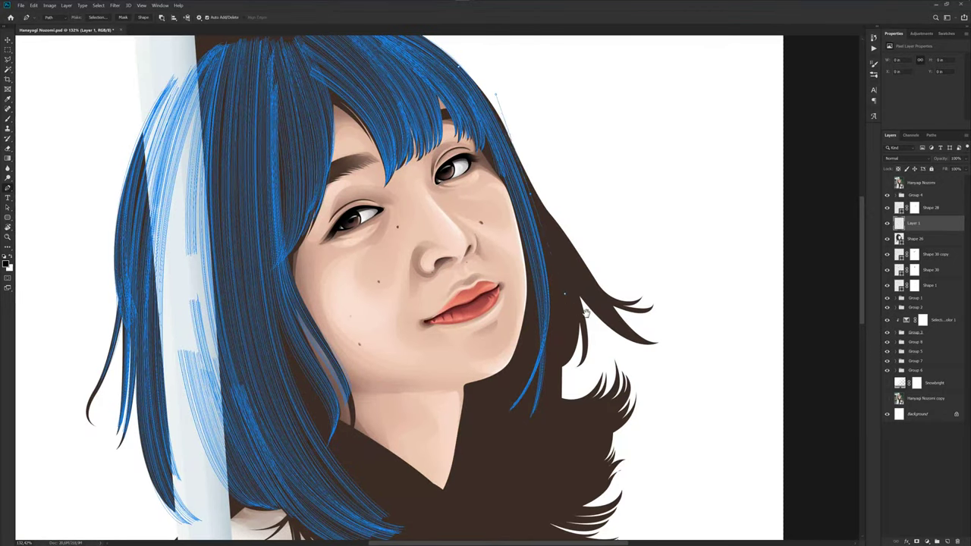
scroll(585, 312, "down", 2)
left_click(886, 183)
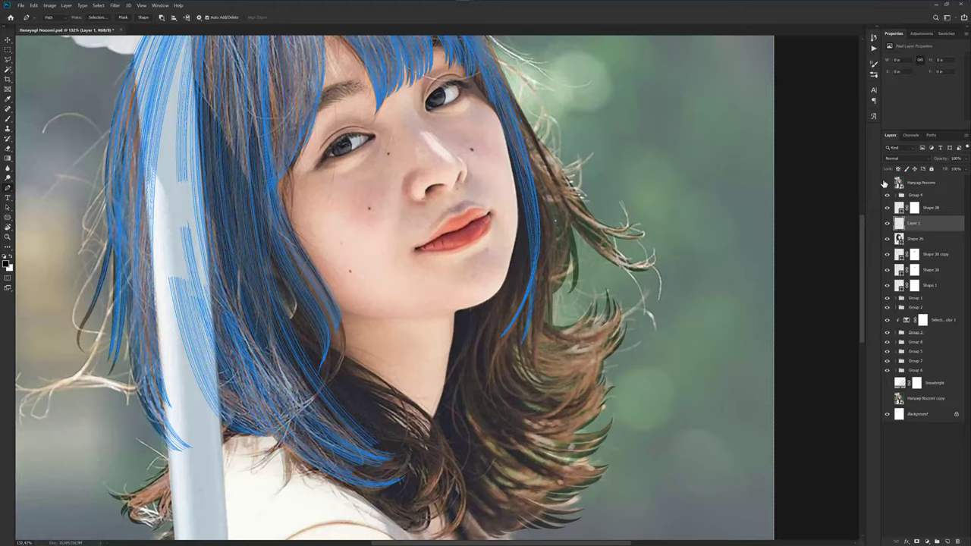
left_click(887, 182)
scroll(546, 322, "up", 1)
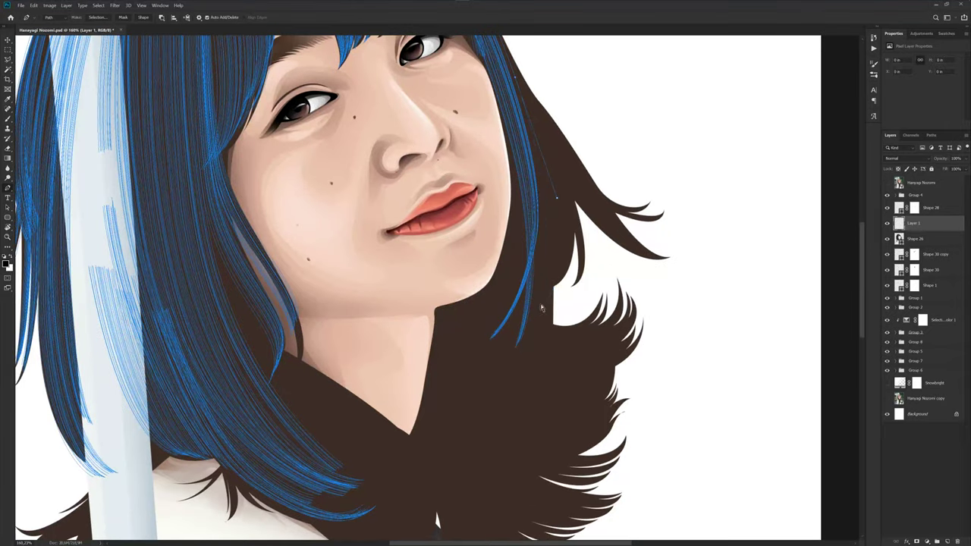
scroll(518, 332, "up", 2)
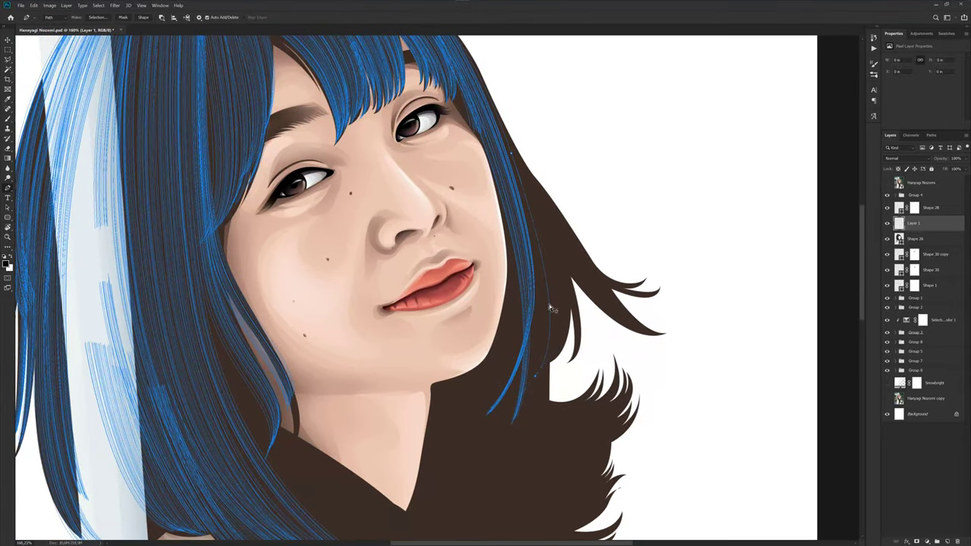
- Curve a new strand path beside the cheek
left_click_drag(551, 307, 548, 310)
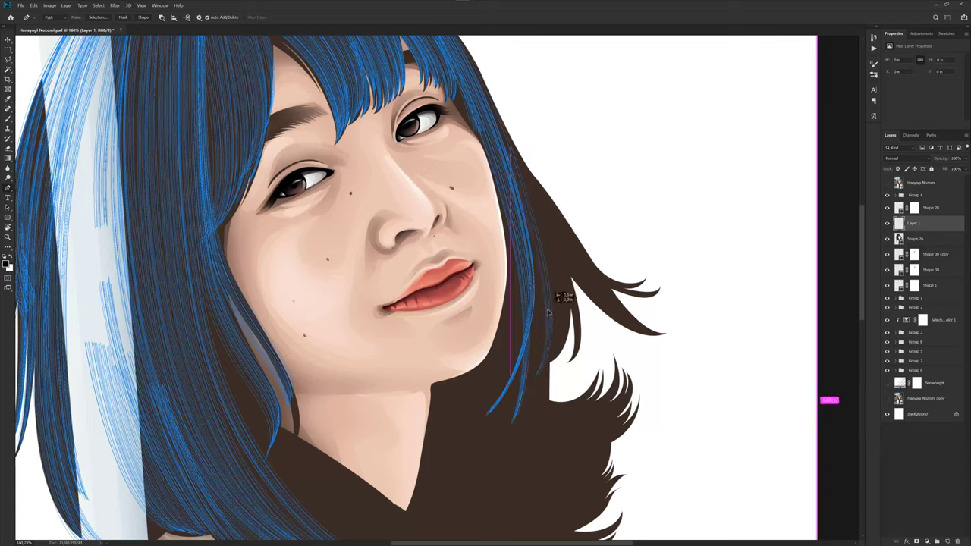
mouse_move(548, 310)
left_mouse_down()
mouse_move(542, 325)
mouse_move(555, 314)
left_mouse_up()
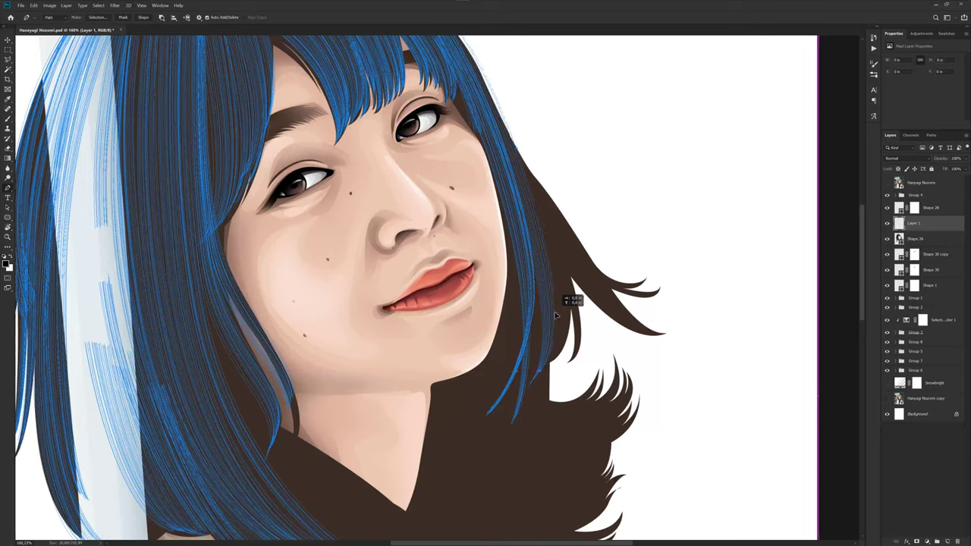
left_click_drag(554, 314, 570, 317)
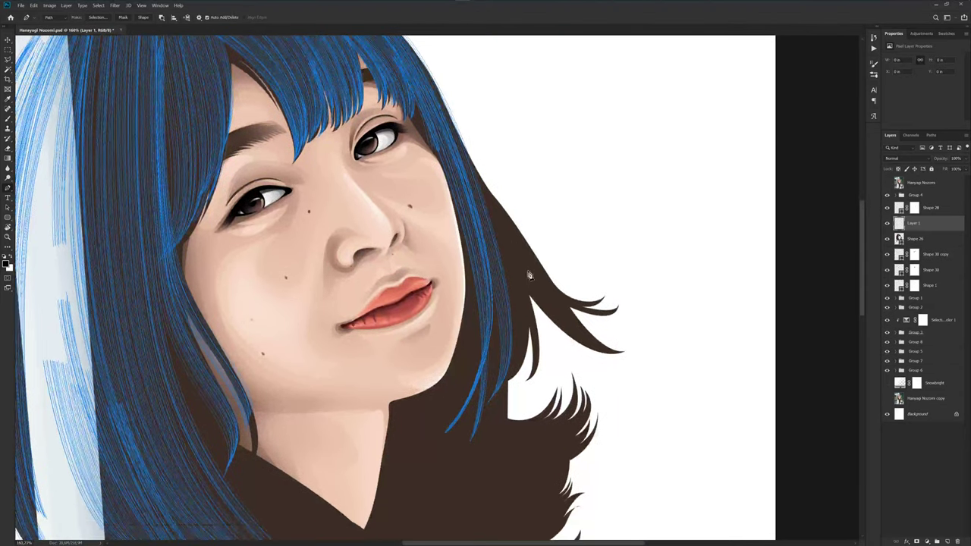
scroll(544, 295, "up", 2)
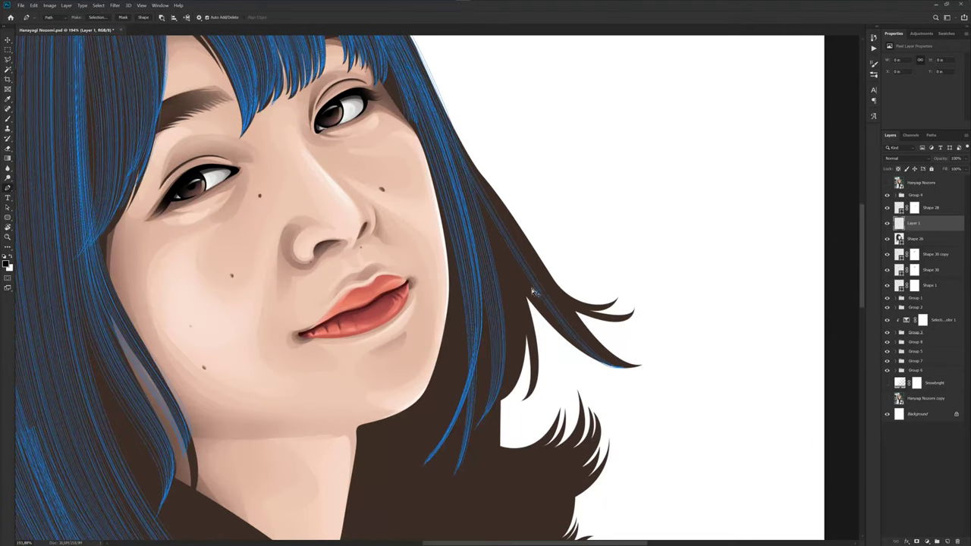
left_click_drag(533, 292, 539, 281)
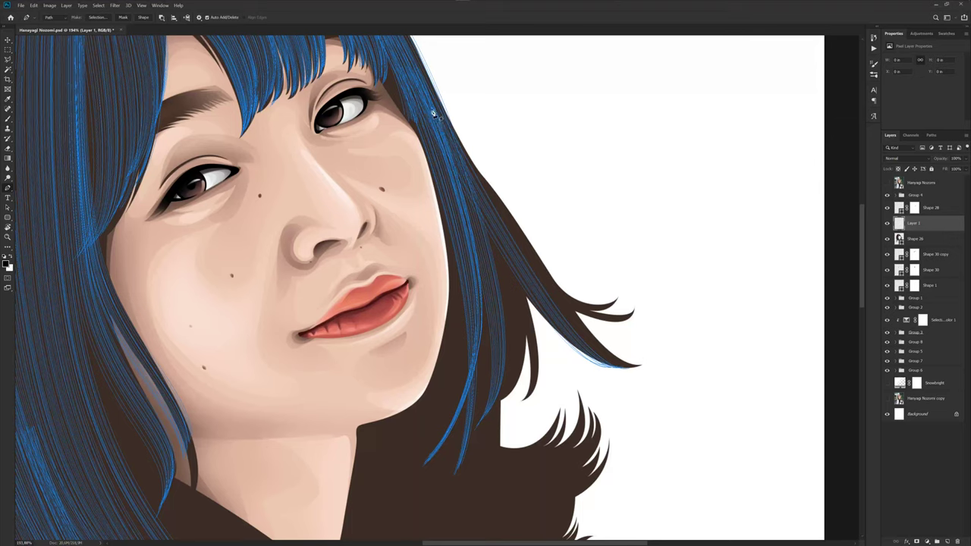
scroll(455, 144, "down", 2)
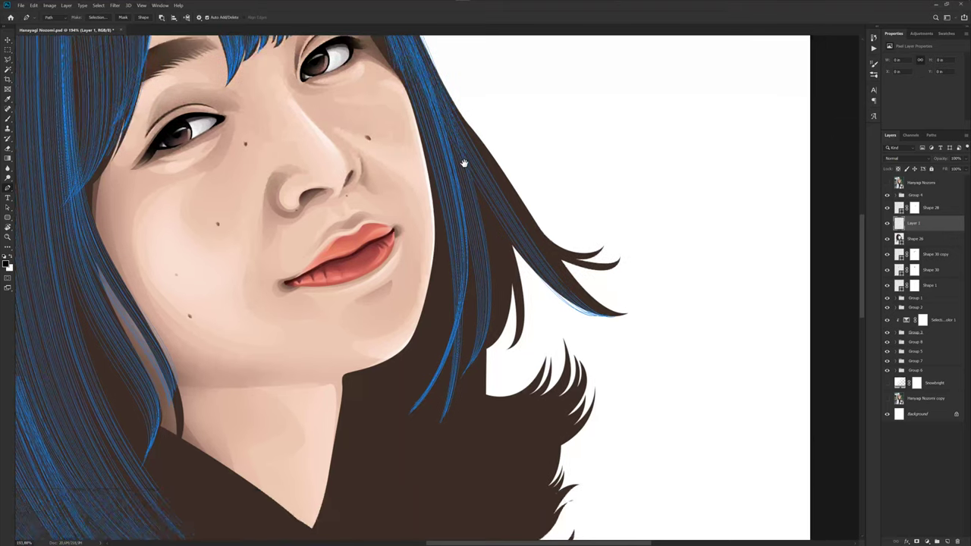
- Extend the strand path through the hair to the top edge and stroke it
left_click(493, 346)
left_click_drag(504, 286, 500, 291)
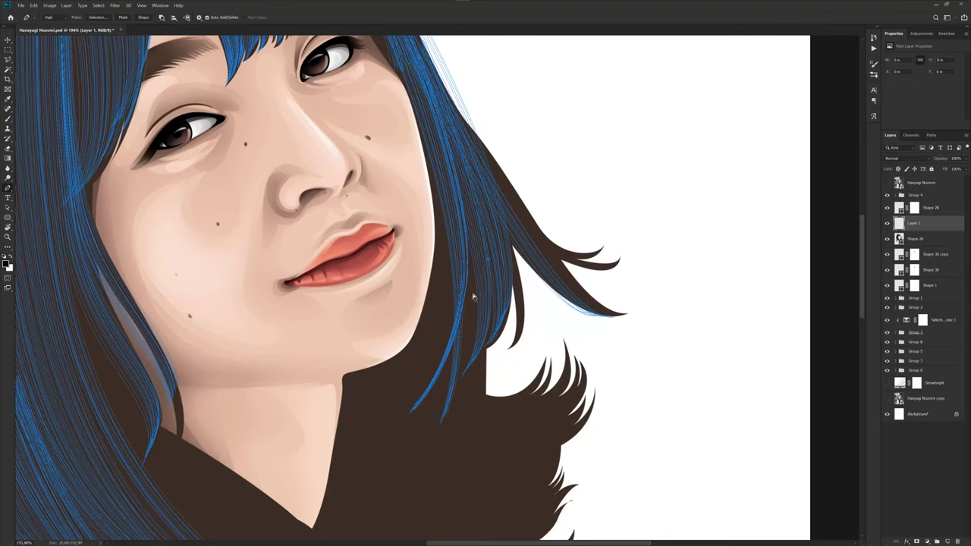
scroll(474, 292, "up", 2)
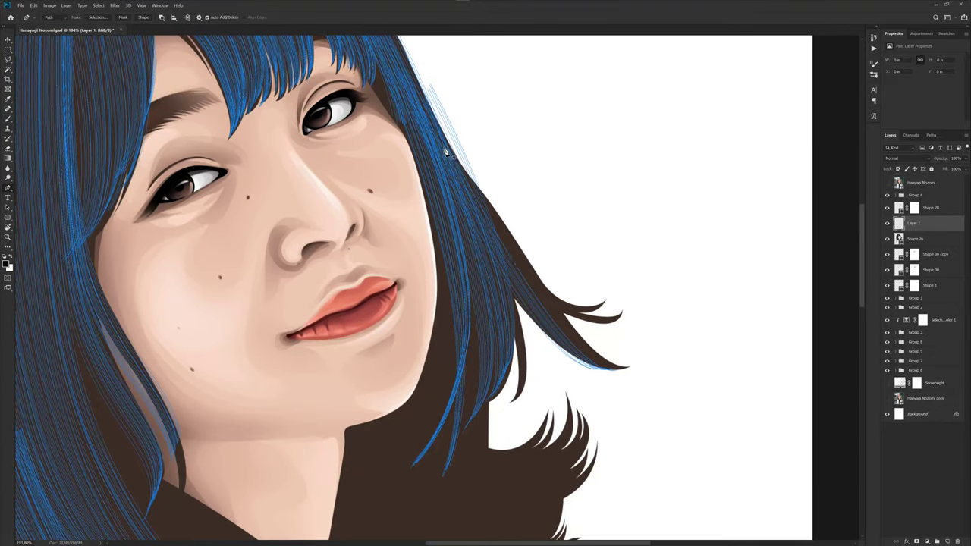
left_click_drag(473, 144, 472, 176)
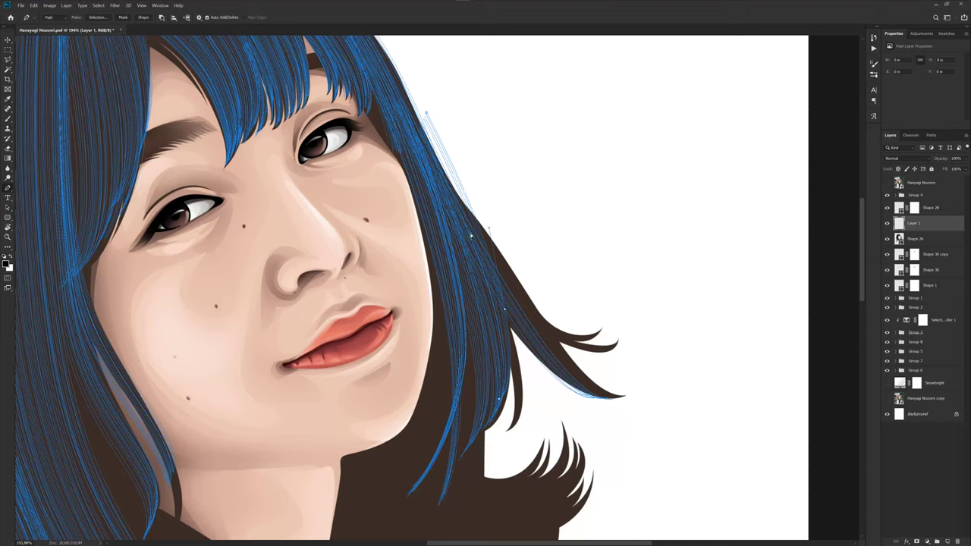
left_click_drag(424, 106, 448, 140)
key("Return")
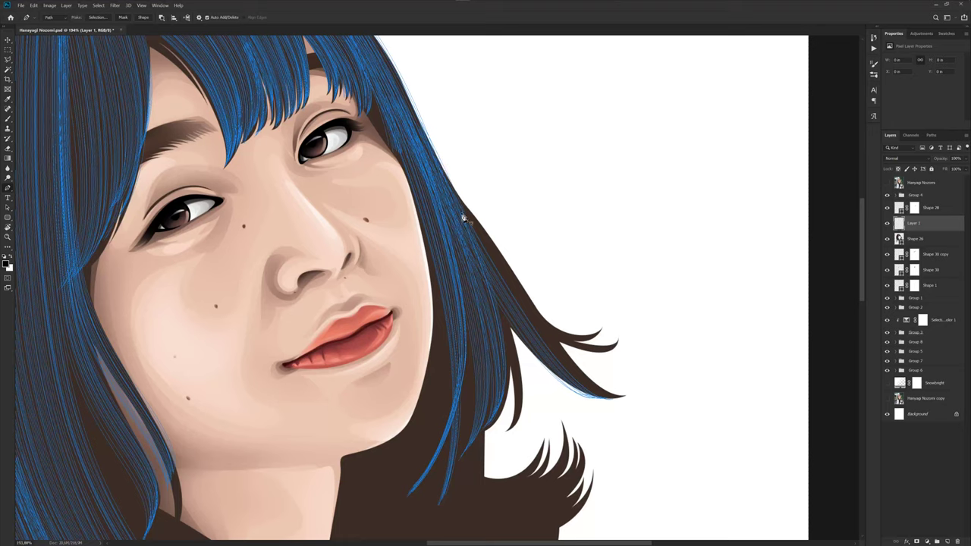
- Draw a curved strand path out along the flicked hair ends
left_click_drag(484, 265, 474, 238)
scroll(503, 243, "up", 1)
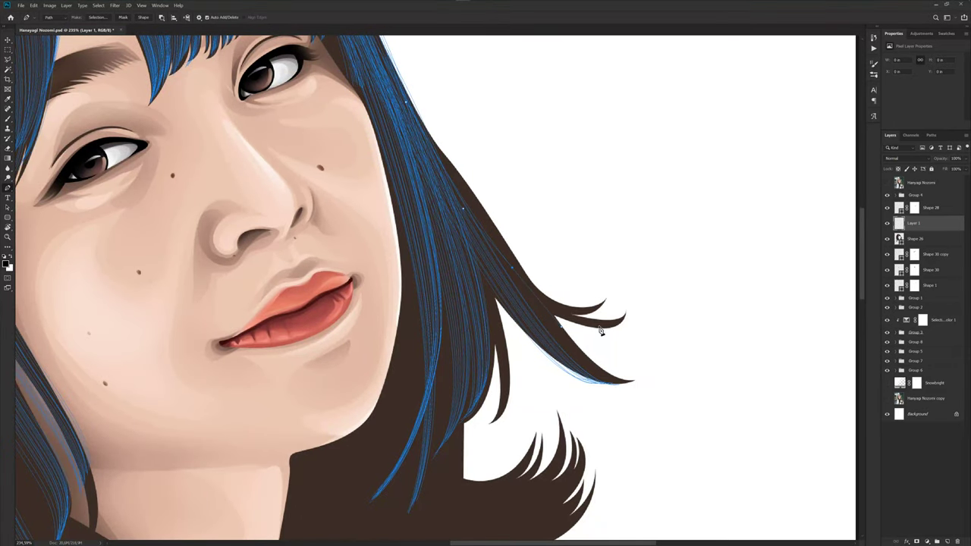
left_click(513, 269)
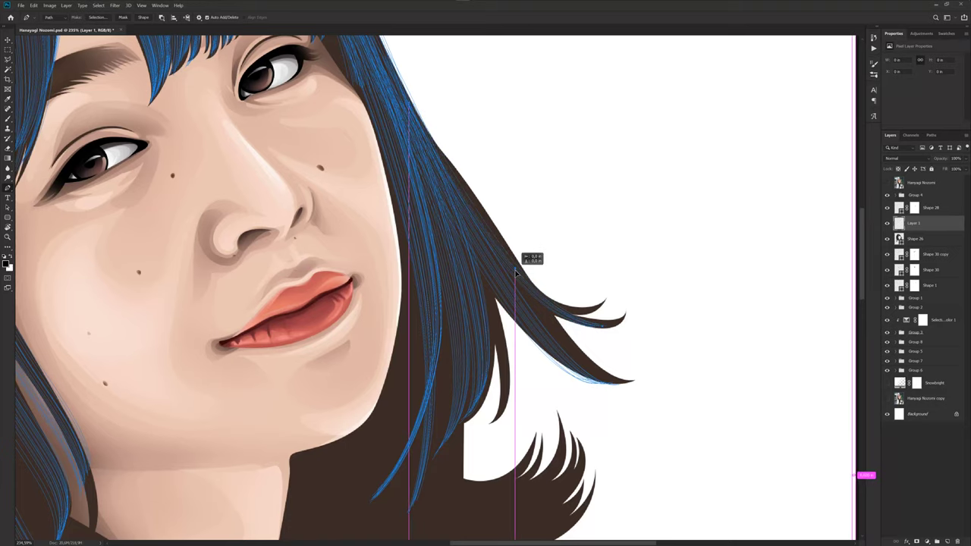
left_click_drag(512, 266, 521, 274)
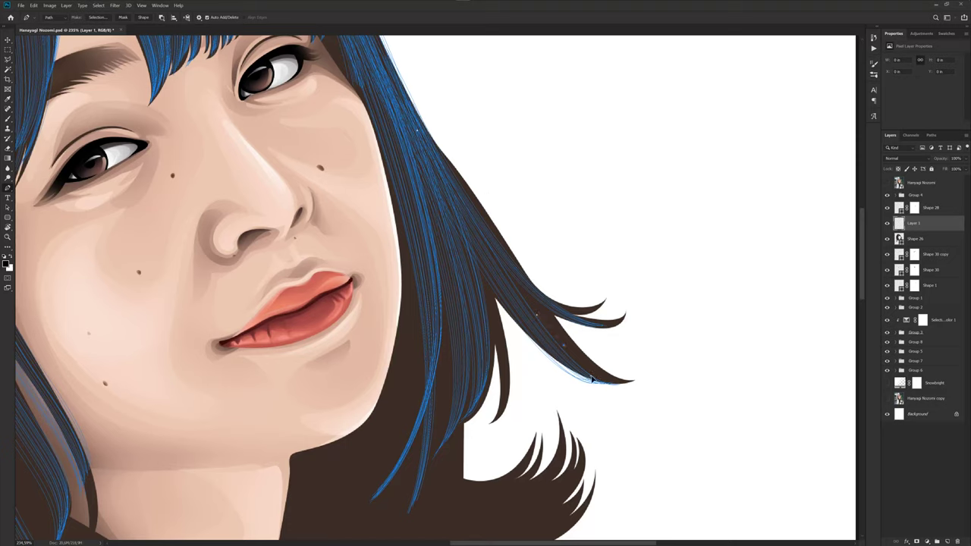
mouse_move(565, 344)
left_mouse_down()
mouse_move(582, 355)
mouse_move(565, 350)
left_mouse_up()
scroll(527, 316, "down", 4)
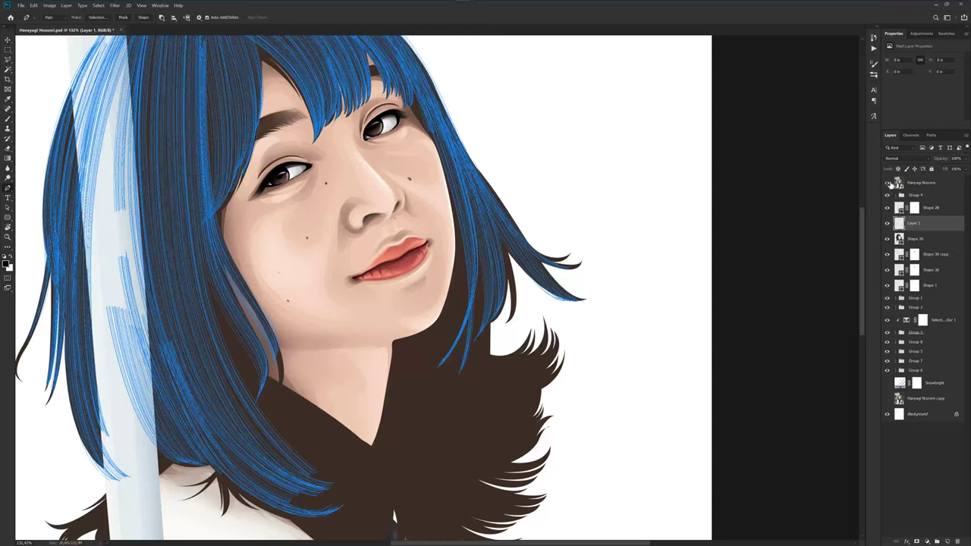
- Compare with the reference photo and place the first curved anchors along the right-hand hair lock
left_click(887, 184)
left_click(887, 183)
scroll(465, 188, "down", 2)
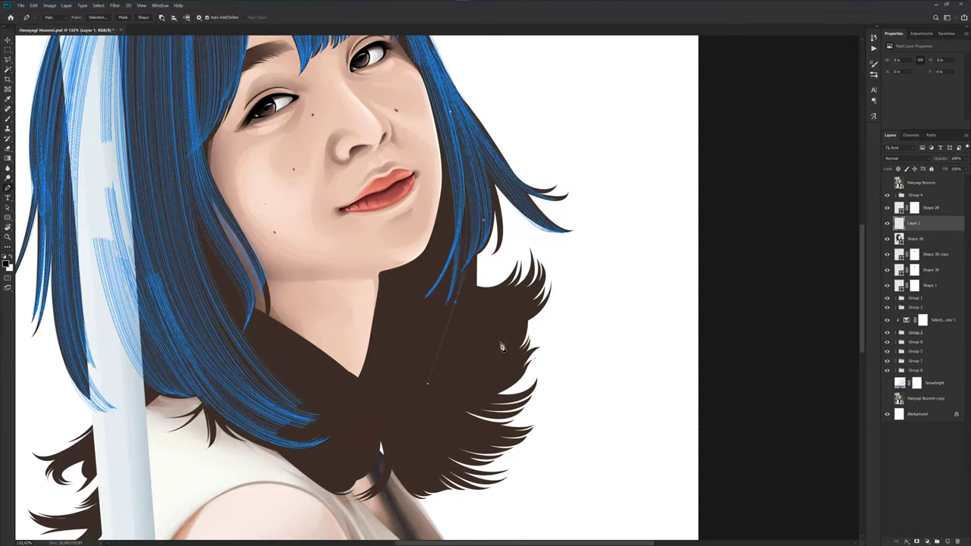
left_click(887, 184)
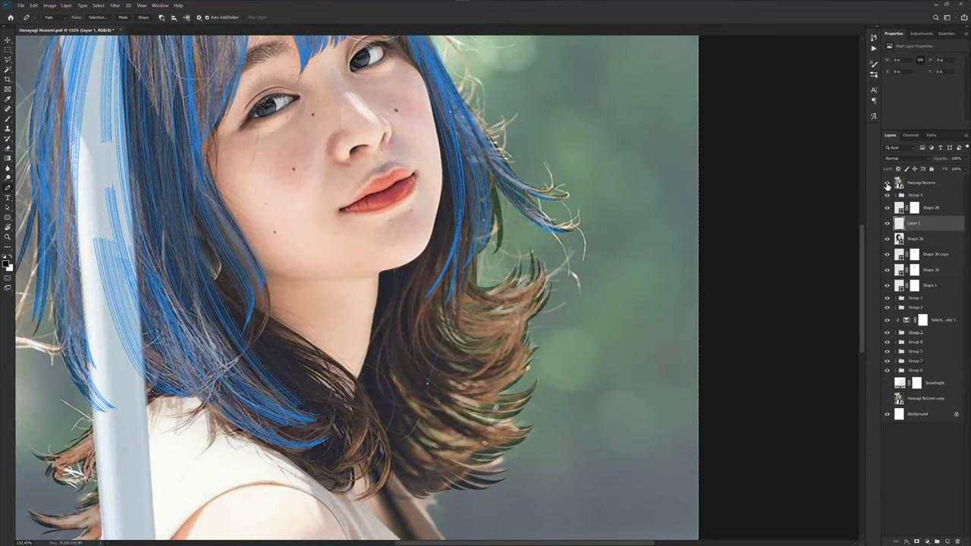
scroll(489, 398, "up", 2)
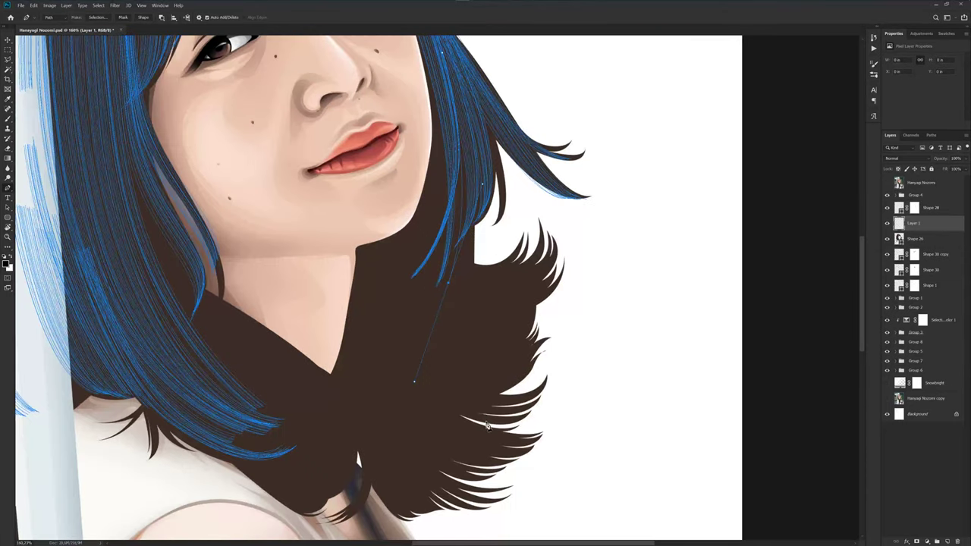
left_click_drag(503, 424, 552, 418)
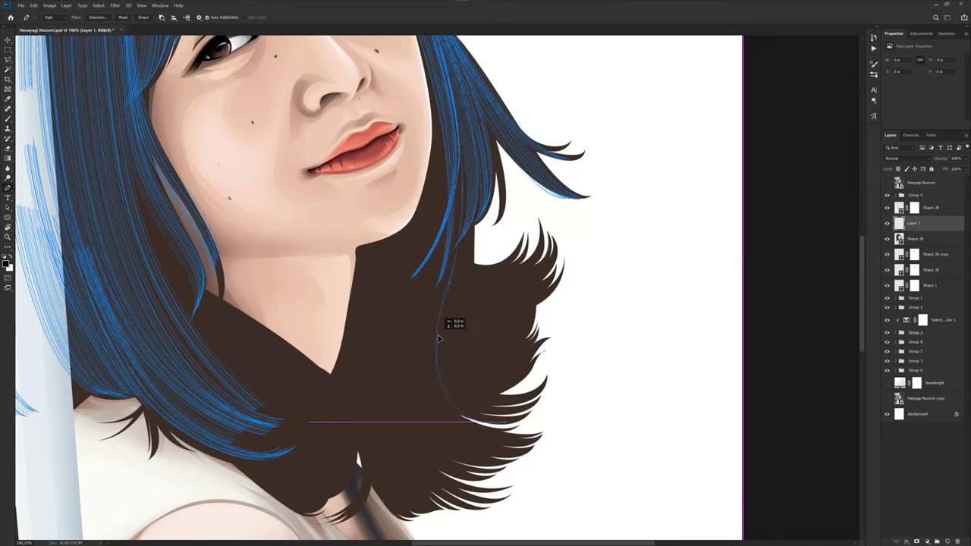
left_click_drag(436, 341, 440, 321)
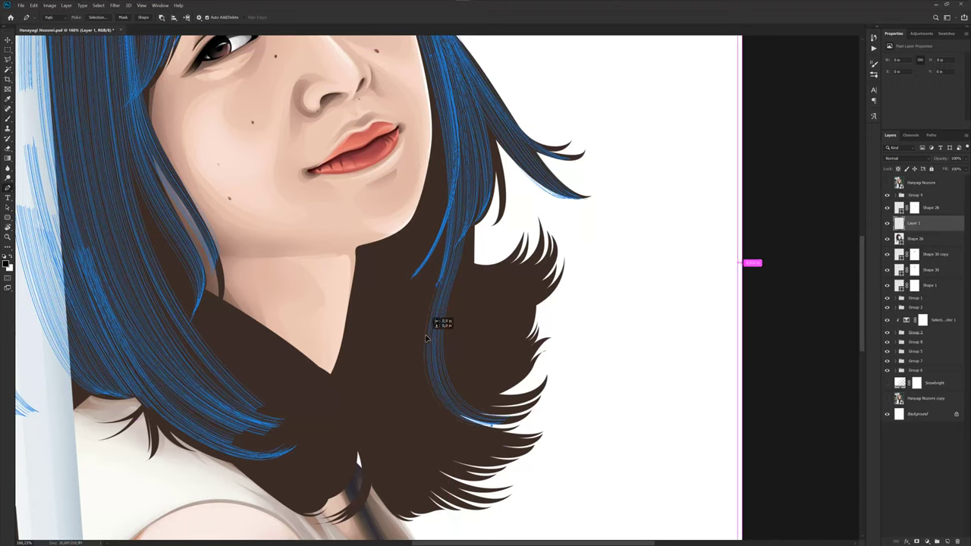
- Add another curved anchor carrying the strand down the right lock toward its end
scroll(485, 337, "down", 2)
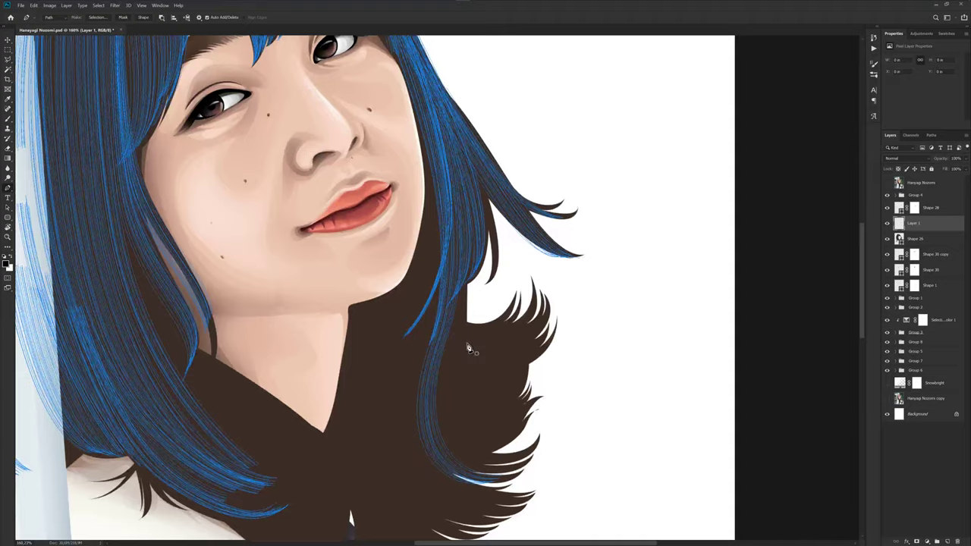
scroll(470, 342, "down", 2)
scroll(465, 296, "up", 3)
scroll(471, 262, "up", 2)
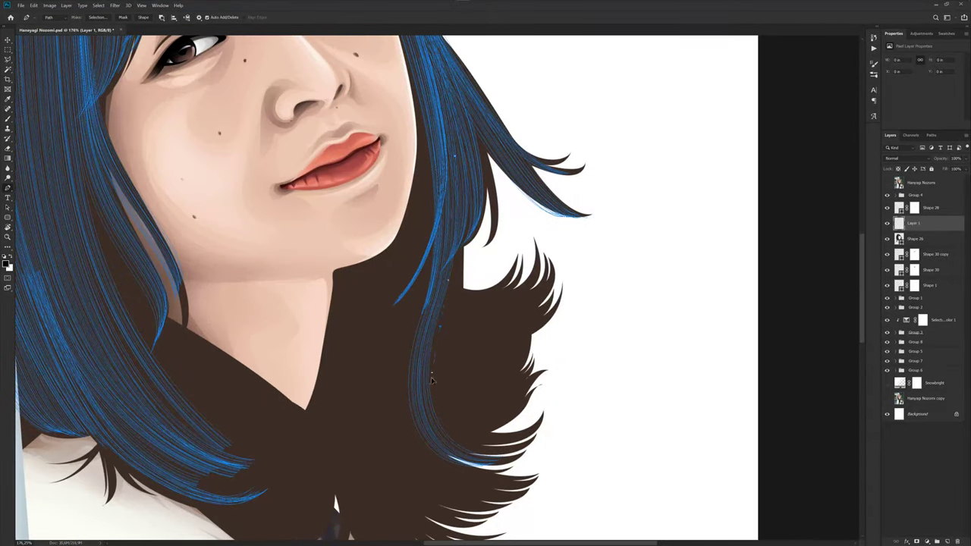
left_click(886, 183)
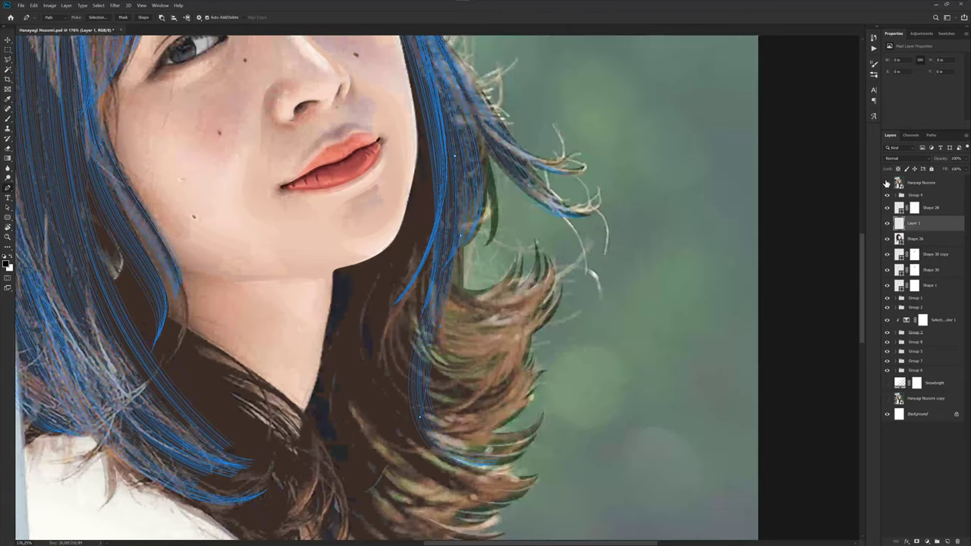
left_click(887, 183)
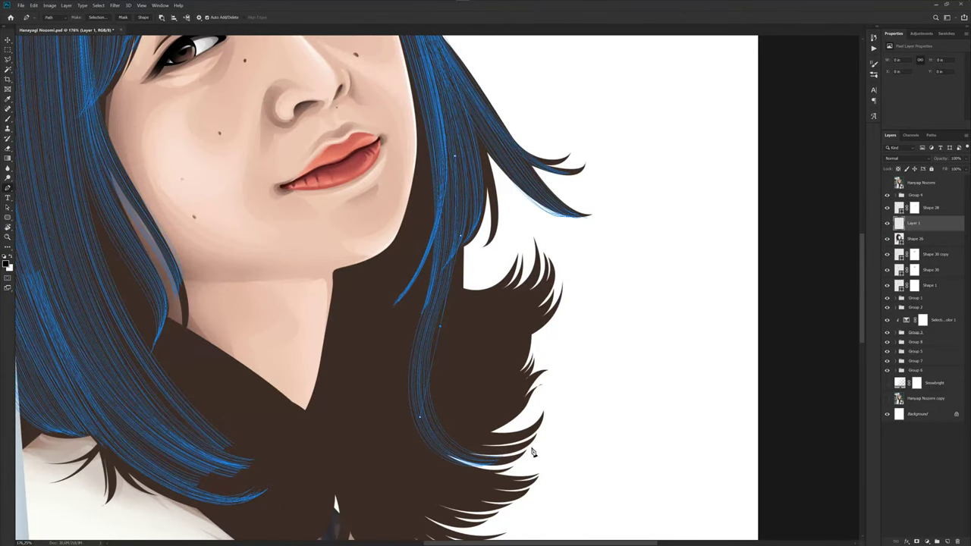
left_click_drag(533, 452, 544, 452)
left_click_drag(446, 375, 442, 370)
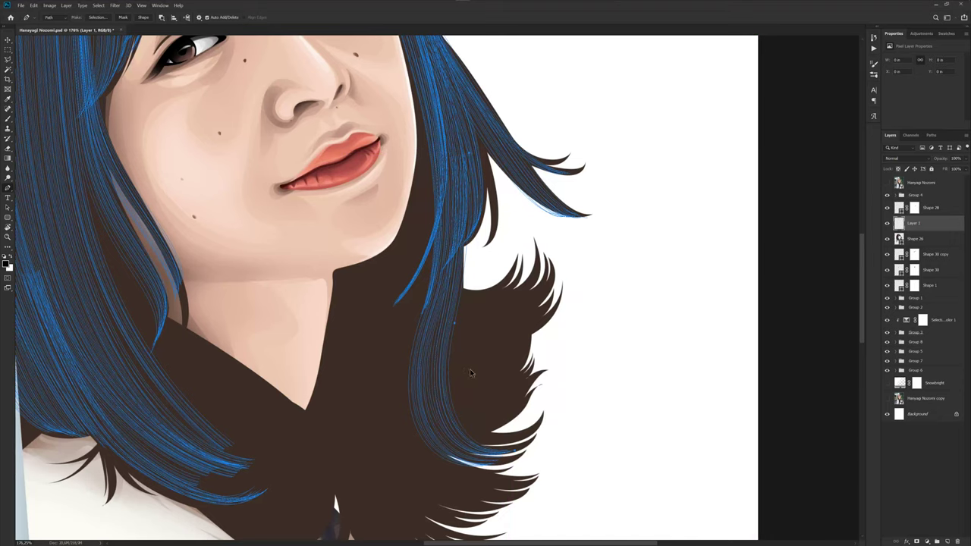
scroll(446, 339, "down", 3)
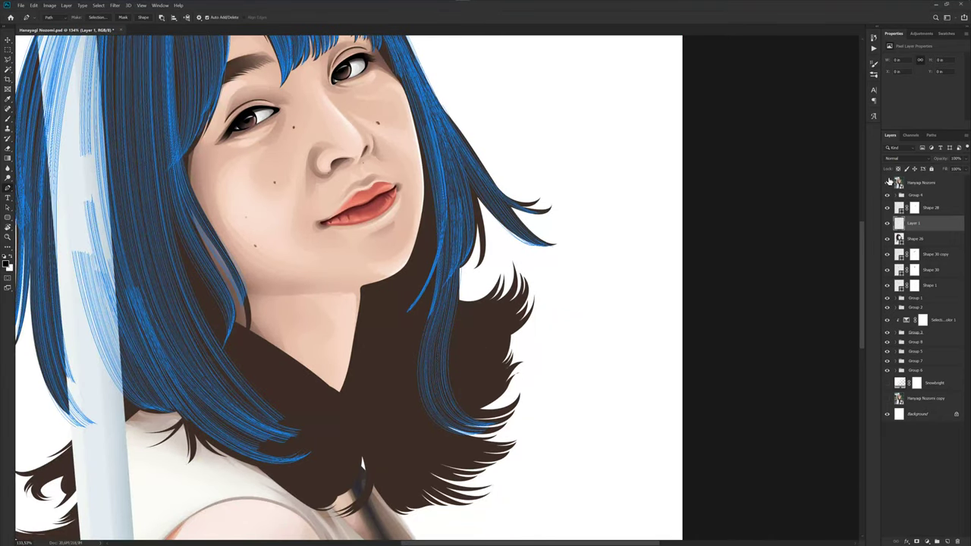
- Add curved anchors down the right-hand lock to the hair tip, then fit the canvas on screen
left_click(887, 182)
key("ctrl+z")
scroll(425, 228, "down", 3)
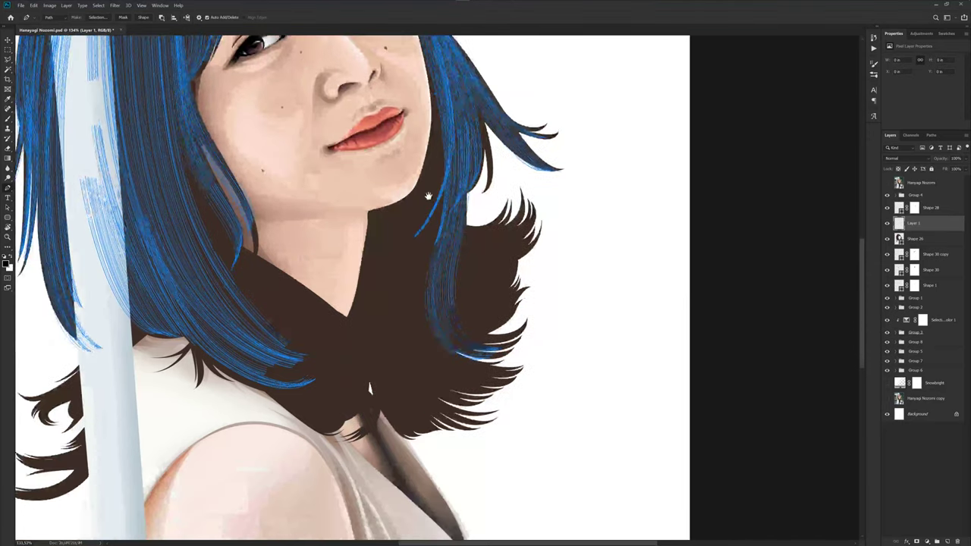
left_click(381, 357)
scroll(433, 341, "down", 2)
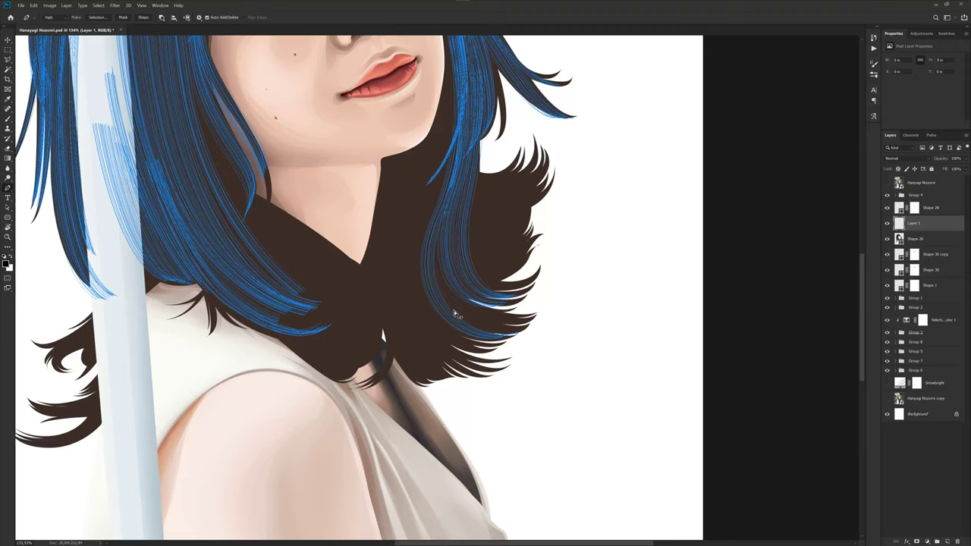
left_click_drag(452, 314, 464, 312)
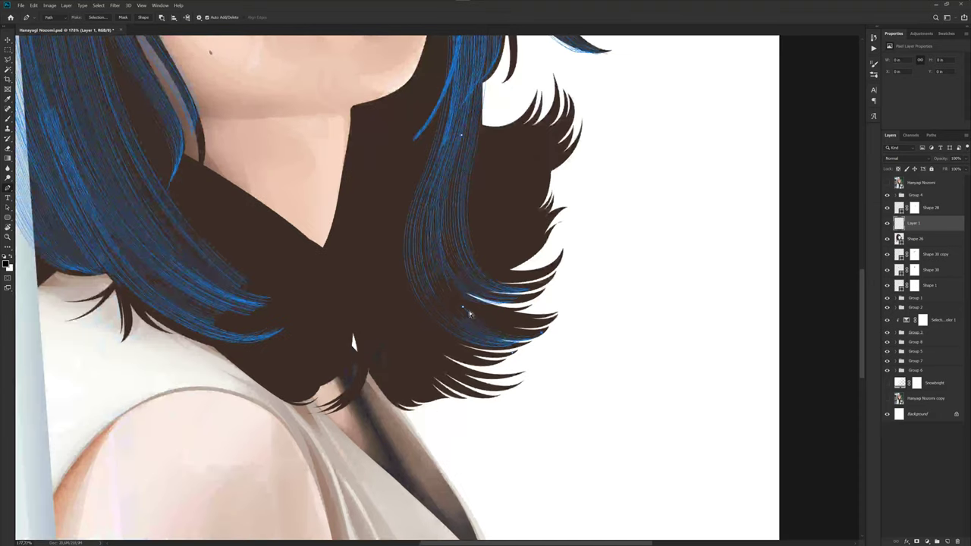
scroll(474, 317, "up", 2)
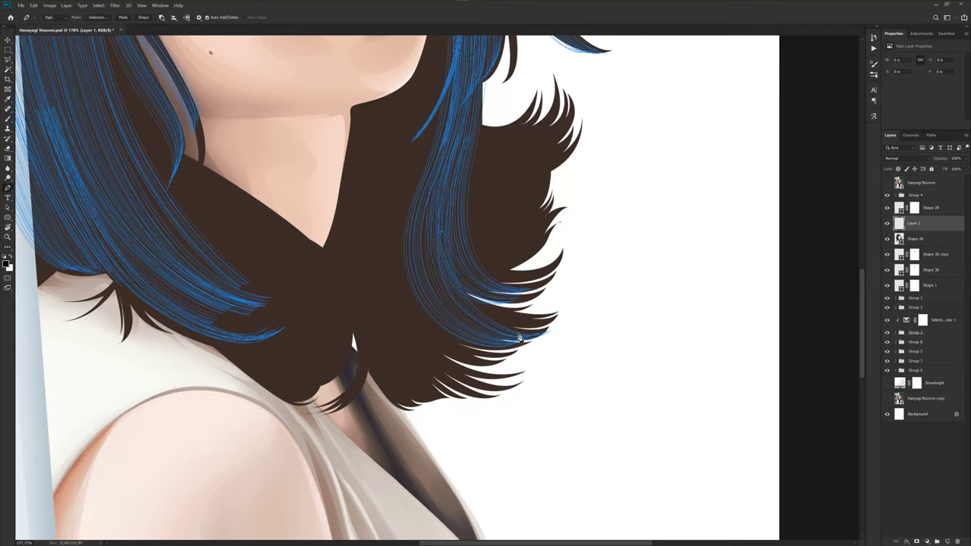
left_click(550, 322)
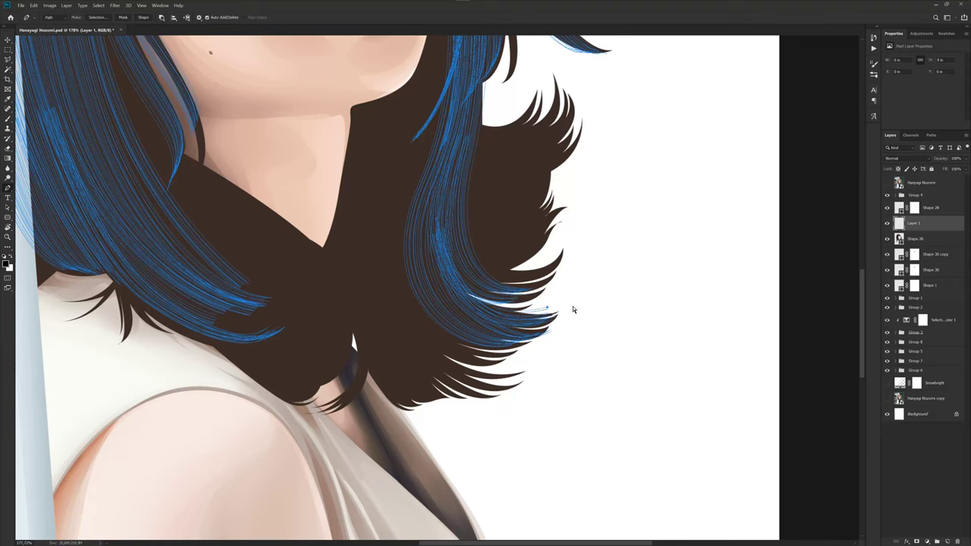
key("ctrl+0")
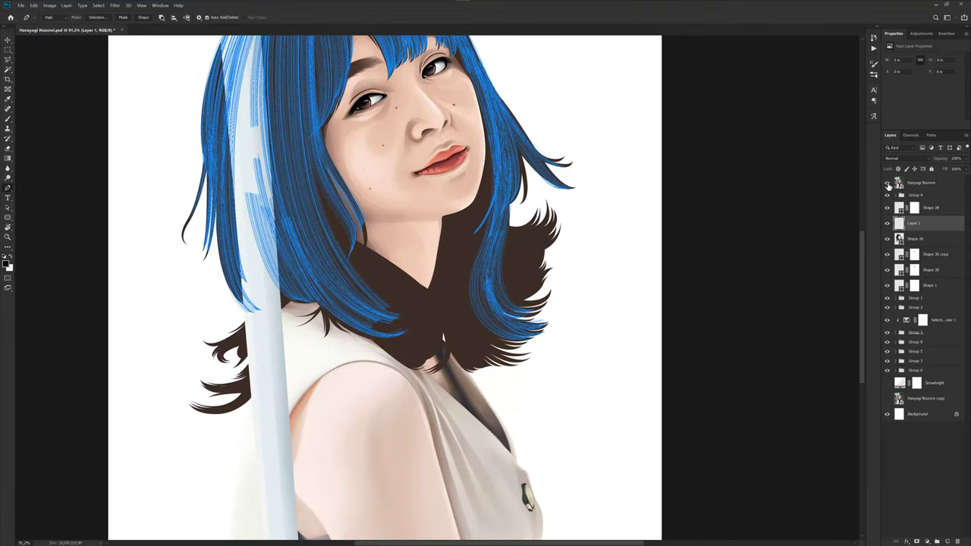
- Add a curved segment down toward the hair tips and compare it with the reference photo
left_click(887, 183)
left_click(887, 183)
scroll(478, 228, "up", 2)
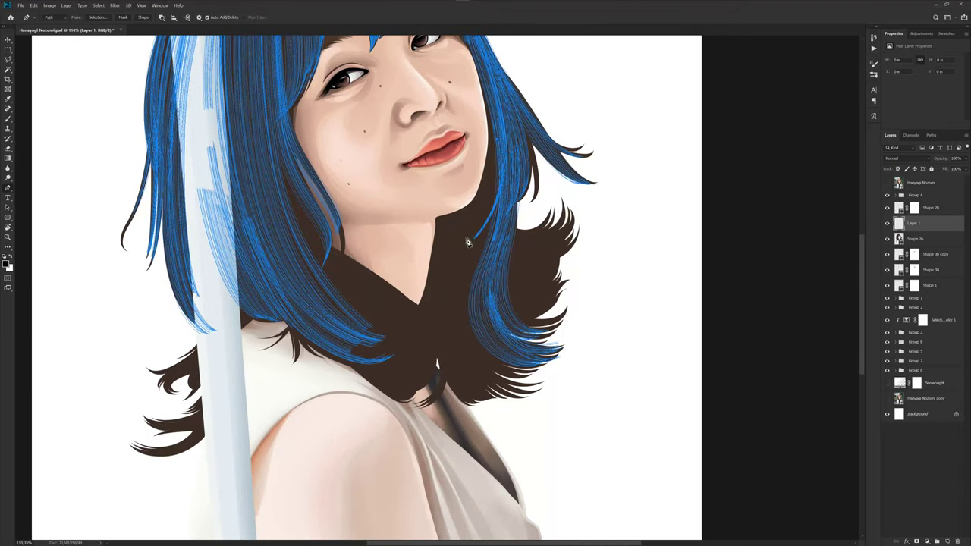
scroll(423, 302, "down", 2)
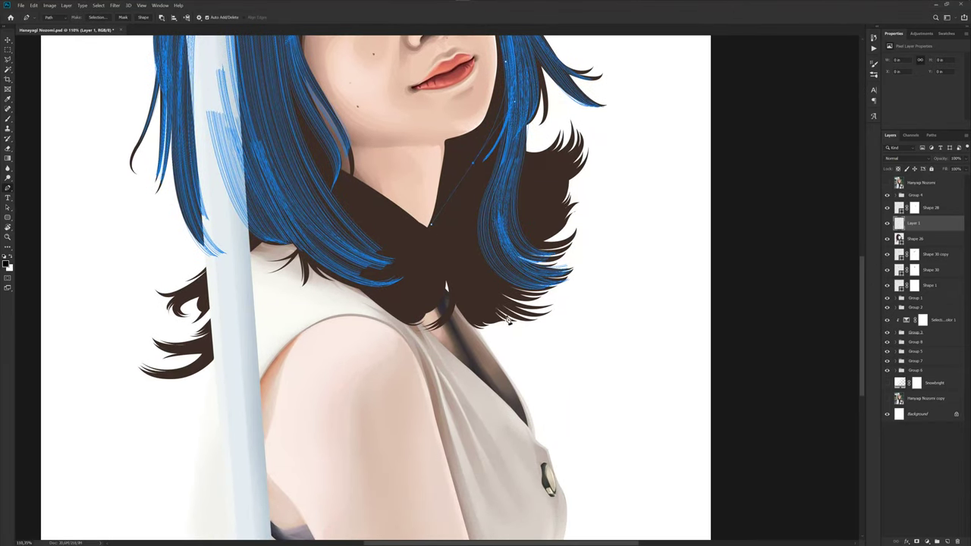
left_click_drag(524, 323, 536, 321)
left_click(887, 182)
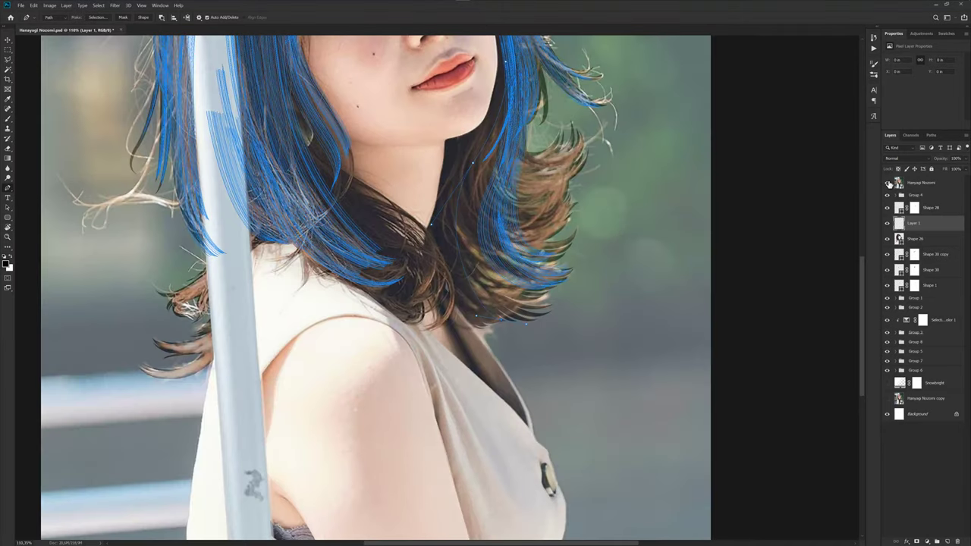
left_click(887, 183)
- Undo that segment, redraw it ending near the tip, and remove the anchor's outgoing handle
scroll(486, 274, "up", 2)
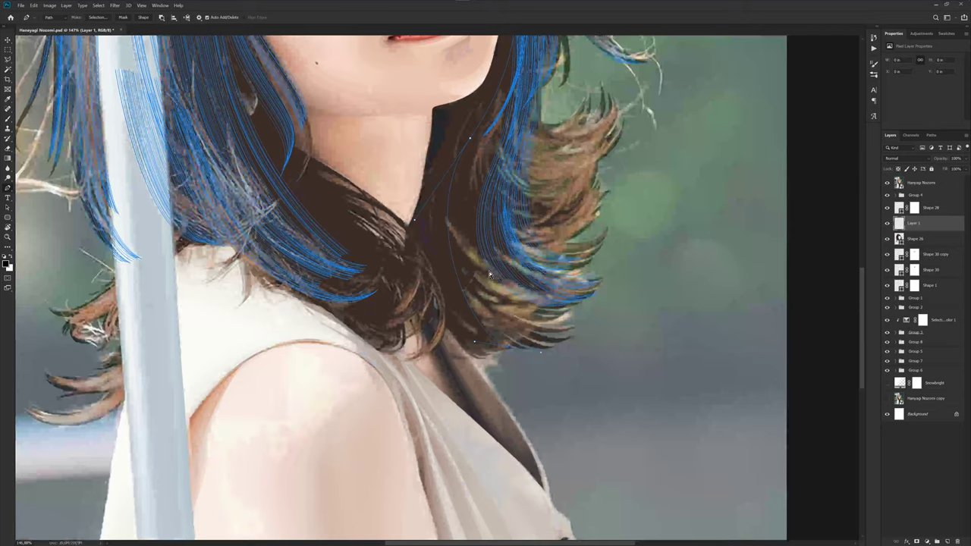
key("ctrl+z")
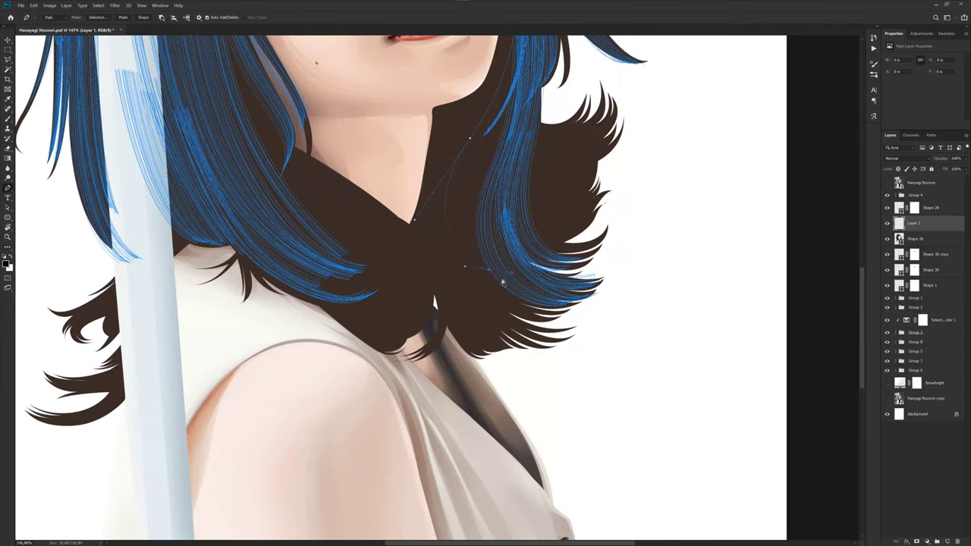
left_click_drag(452, 289, 498, 289)
left_click(455, 263, "ctrl")
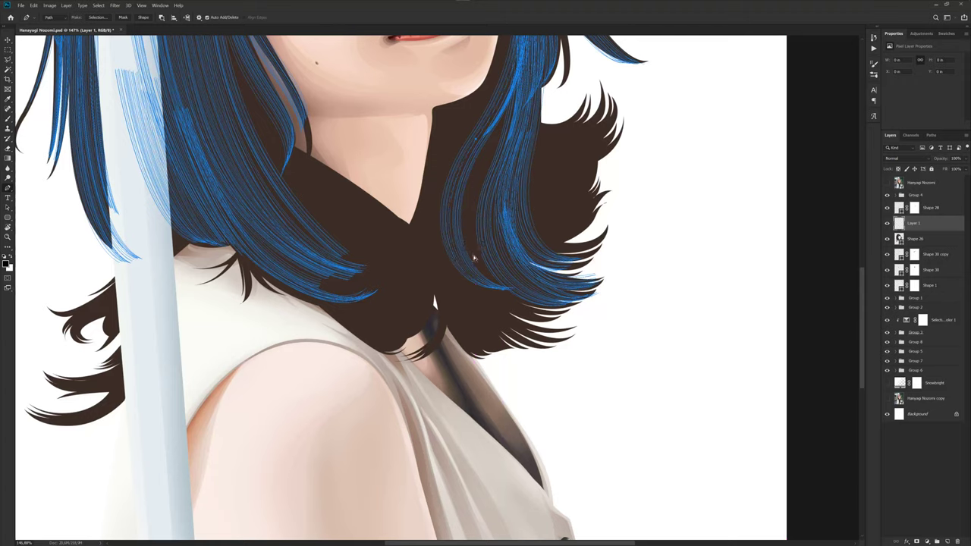
scroll(476, 270, "down", 3)
scroll(475, 270, "up", 1)
- Draw a new two-curve strand path from the top of the right hair and stroke it
left_click(887, 183)
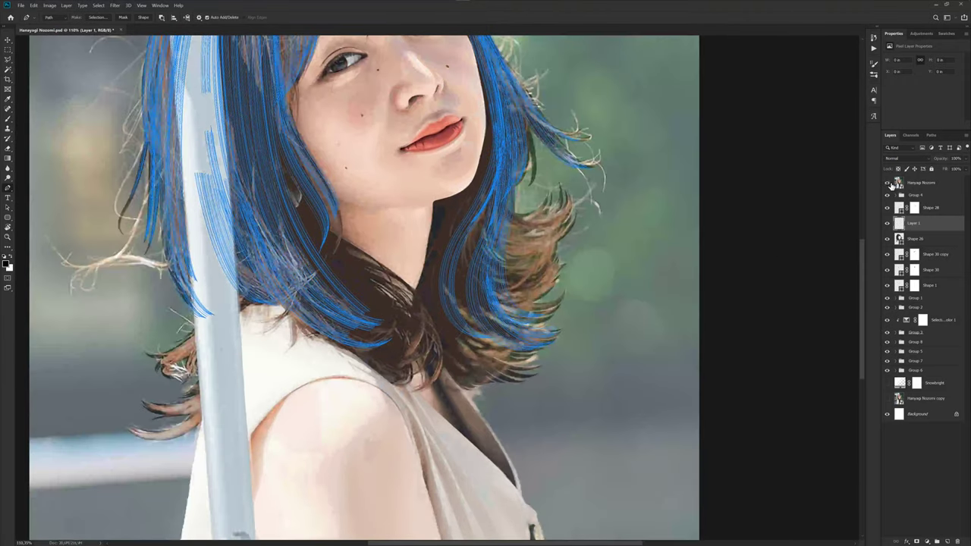
scroll(473, 222, "up", 3)
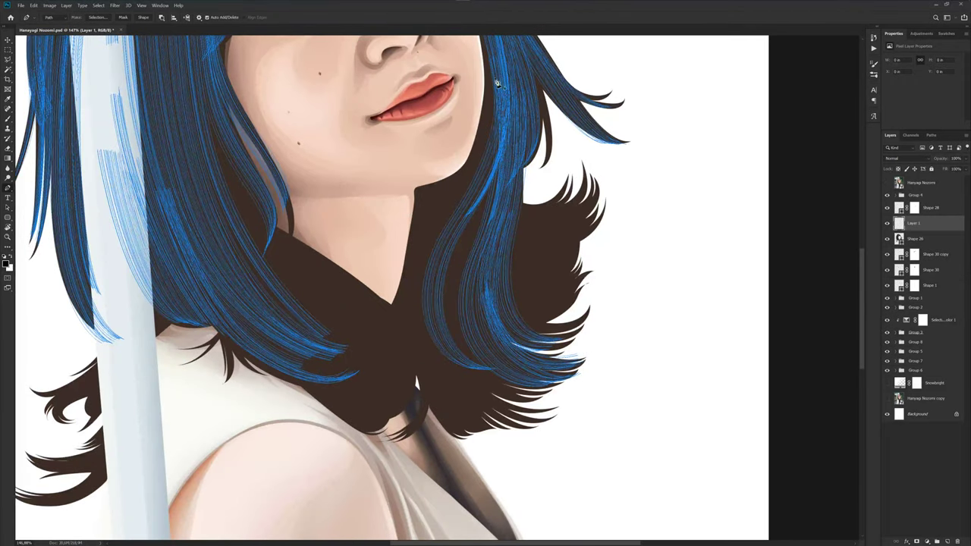
left_click(490, 48)
left_click_drag(468, 179, 451, 216)
left_click_drag(464, 327, 489, 327)
key("Return")
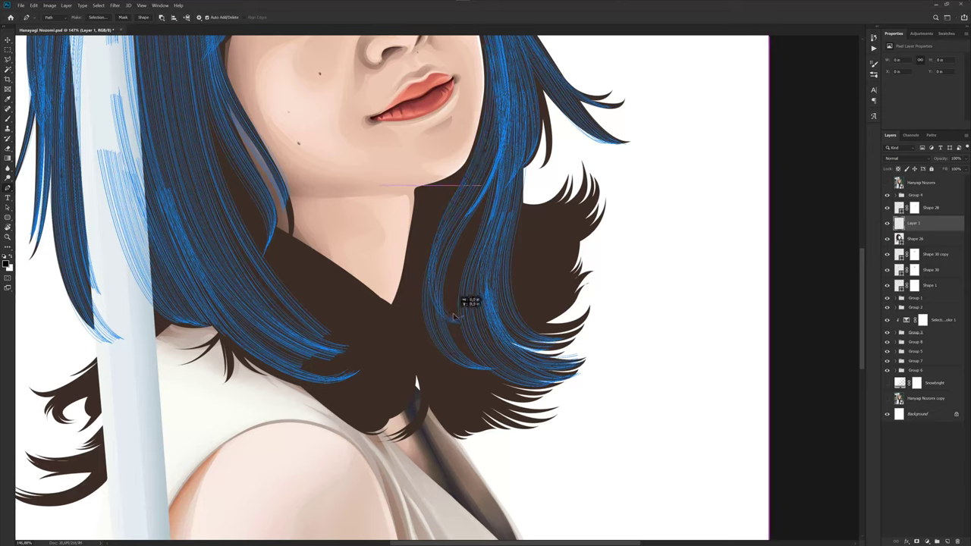
- Adjust the next strand's curve against the reference photo and finish the open path
scroll(453, 318, "down", 1)
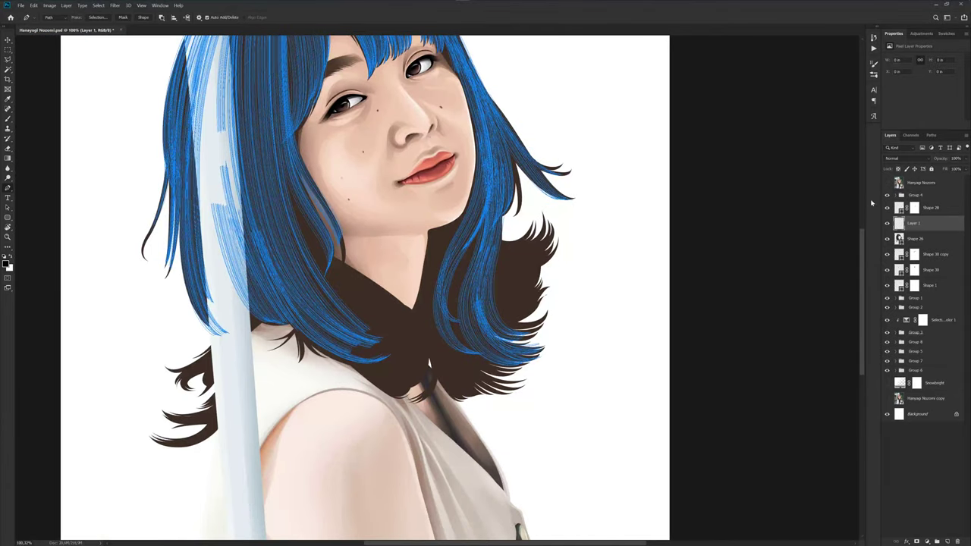
left_click(887, 183)
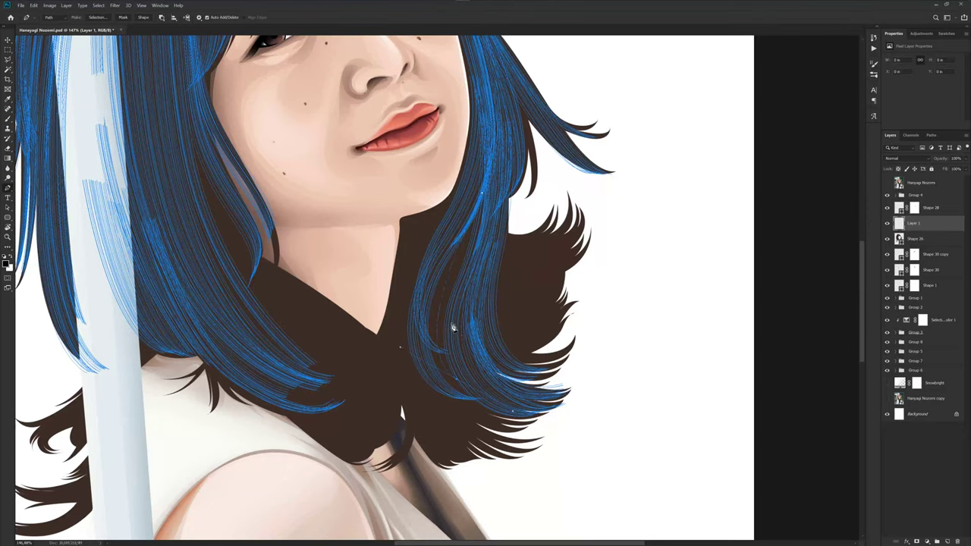
scroll(453, 327, "up", 1)
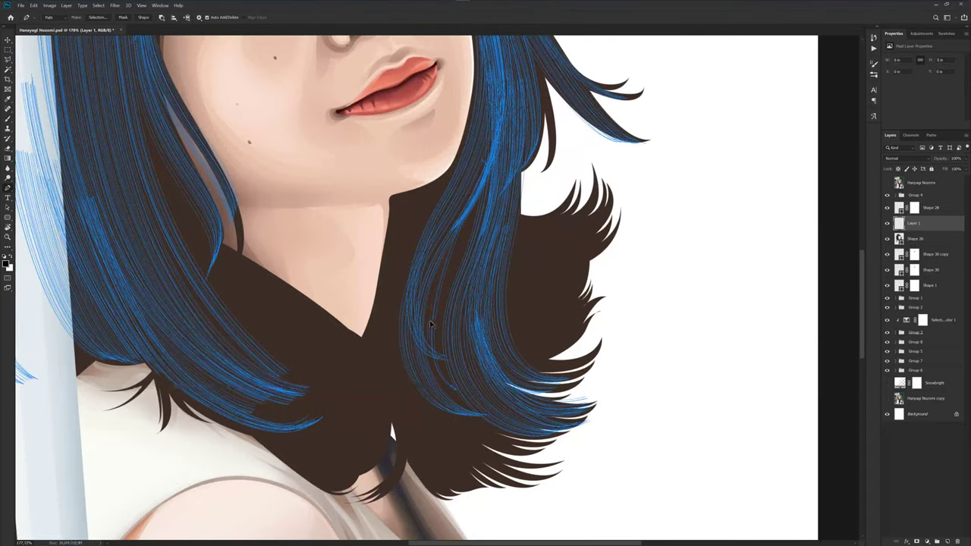
left_click_drag(429, 320, 443, 327)
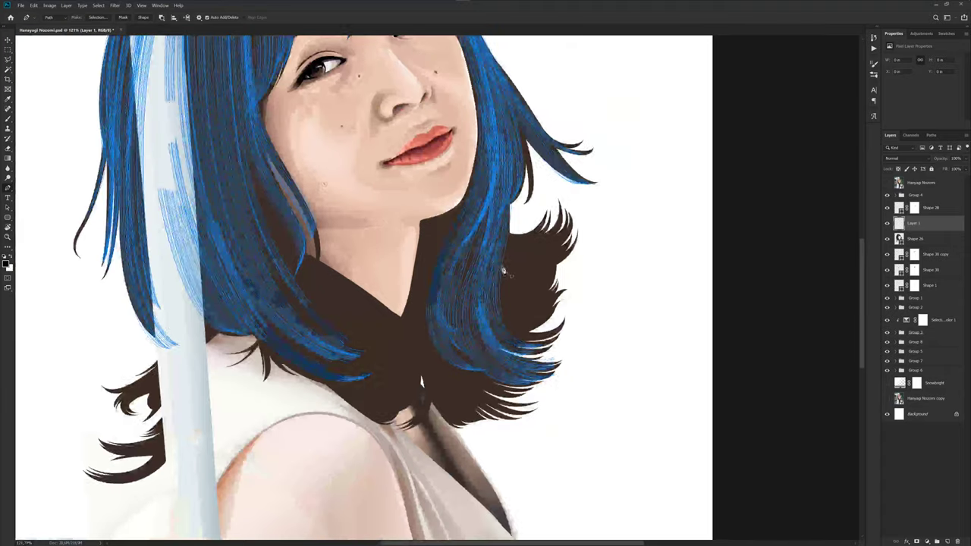
left_click(887, 183)
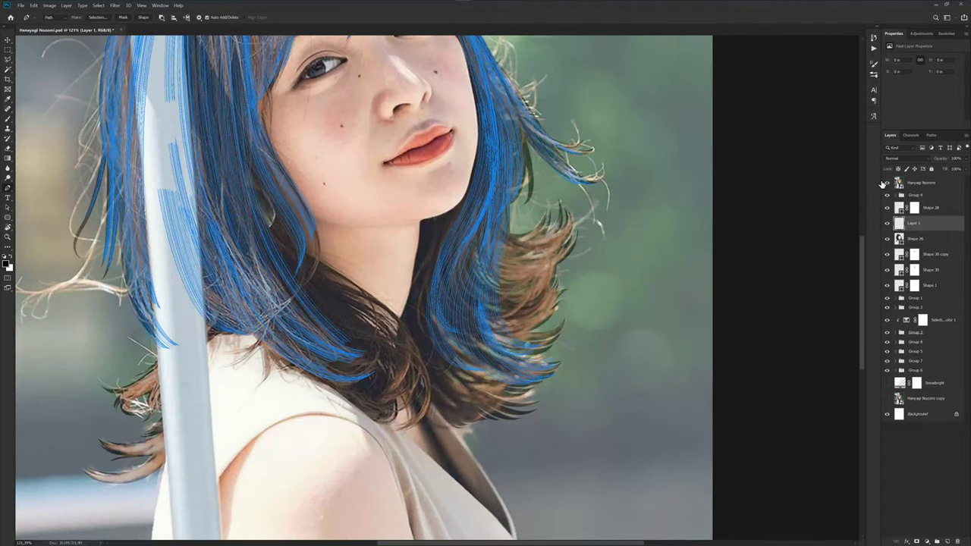
scroll(463, 213, "up", 3, "alt")
scroll(457, 195, "down", 3)
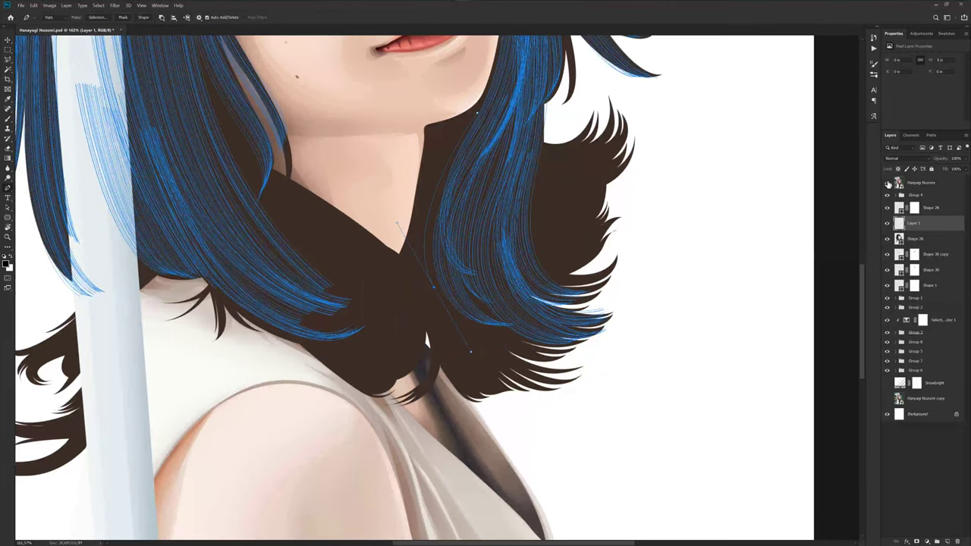
left_click(886, 182)
left_click(888, 184)
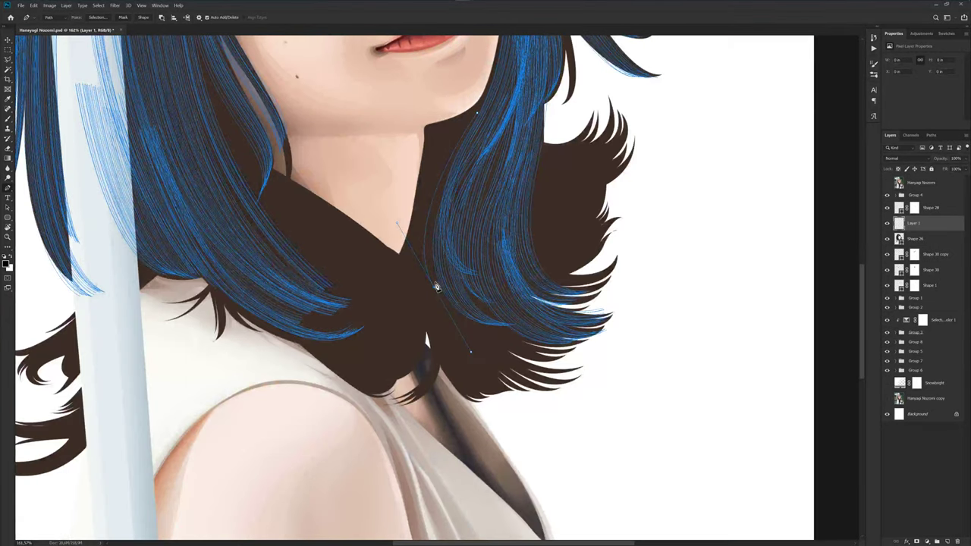
left_click(435, 289, "ctrl")
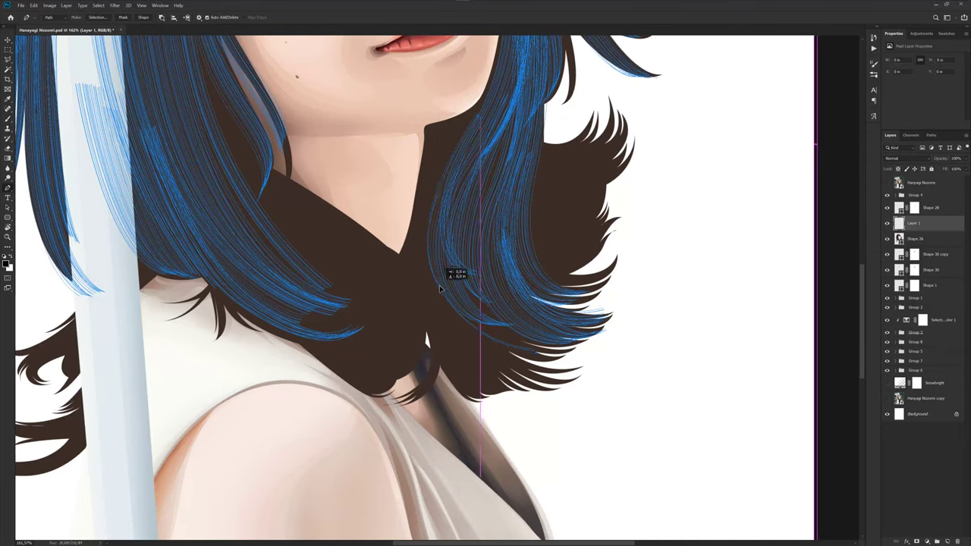
- Start another strand curve on the right hair and briefly check the reference photo
left_click_drag(439, 289, 424, 287)
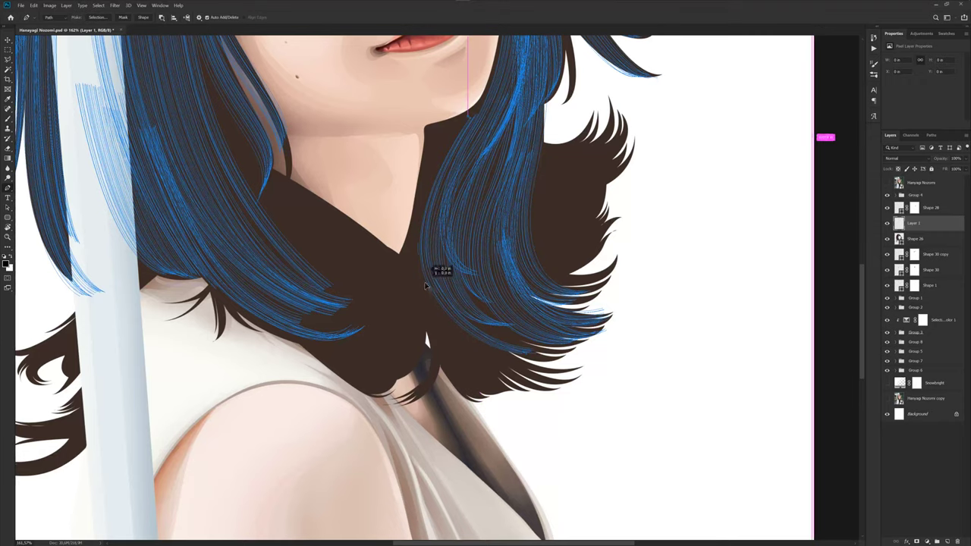
scroll(519, 295, "down", 3)
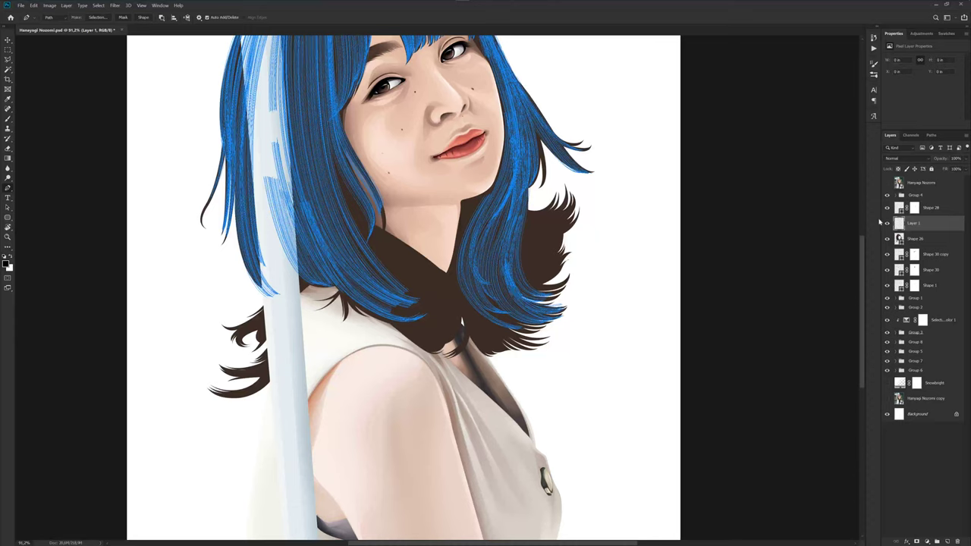
left_click(887, 182)
- Reshape a strand curve along the right hair edge, checking it against the reference photo
scroll(502, 195, "up", 5)
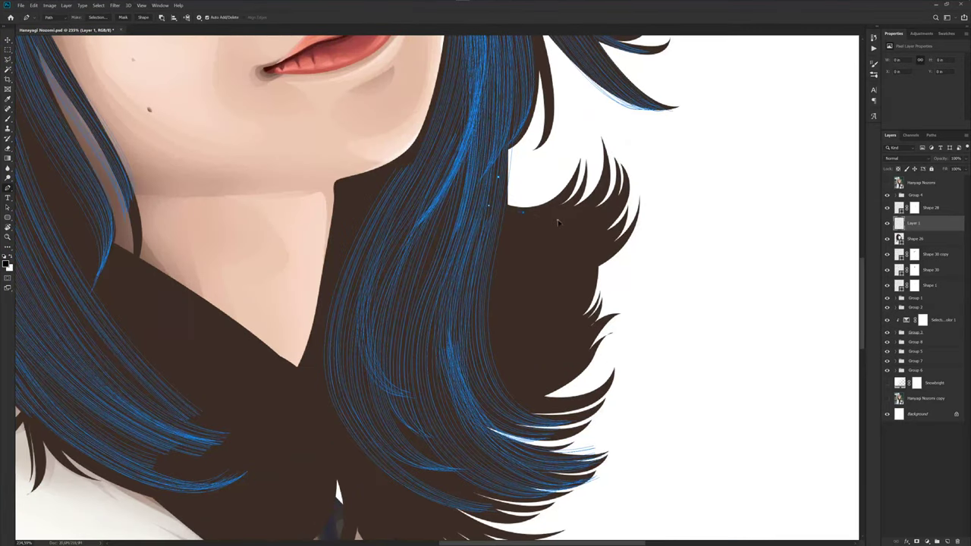
left_click_drag(523, 213, 543, 210)
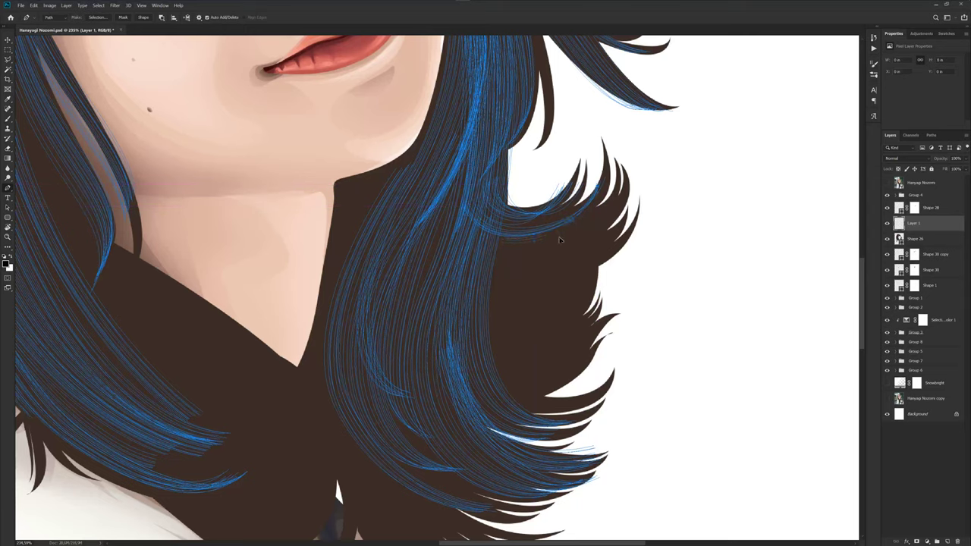
left_click(887, 184)
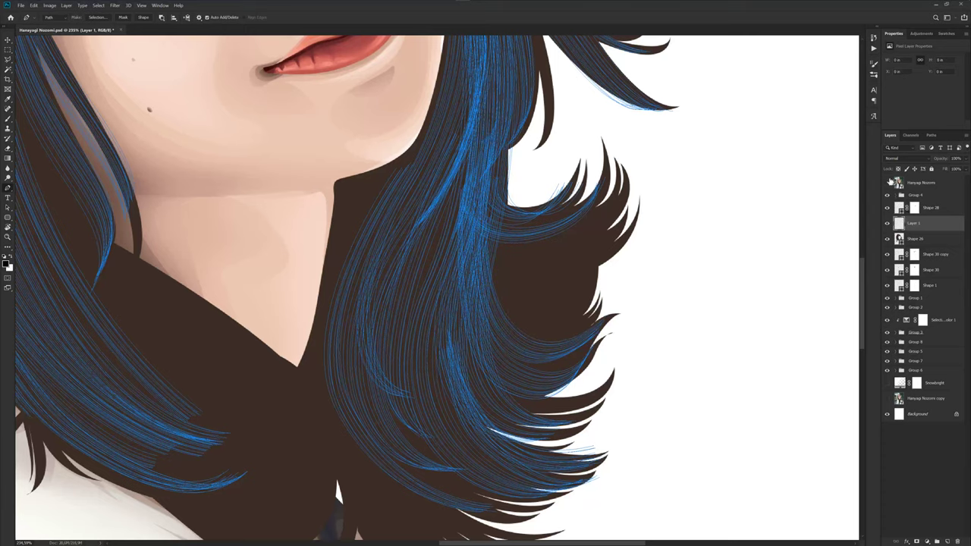
left_click(887, 182)
left_click(887, 182)
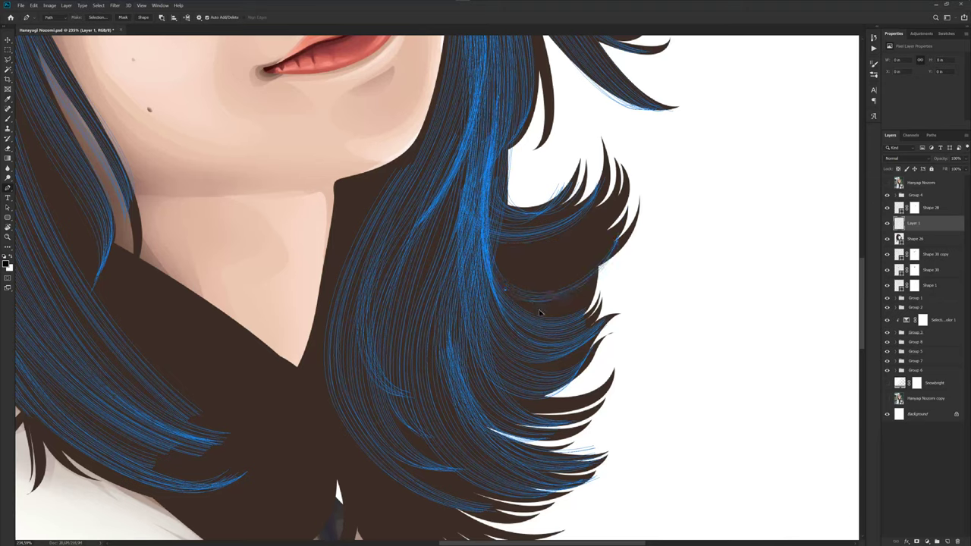
- Draw more strand curves along the outward hair flick, then fit the view and save
left_click_drag(568, 309, 567, 306)
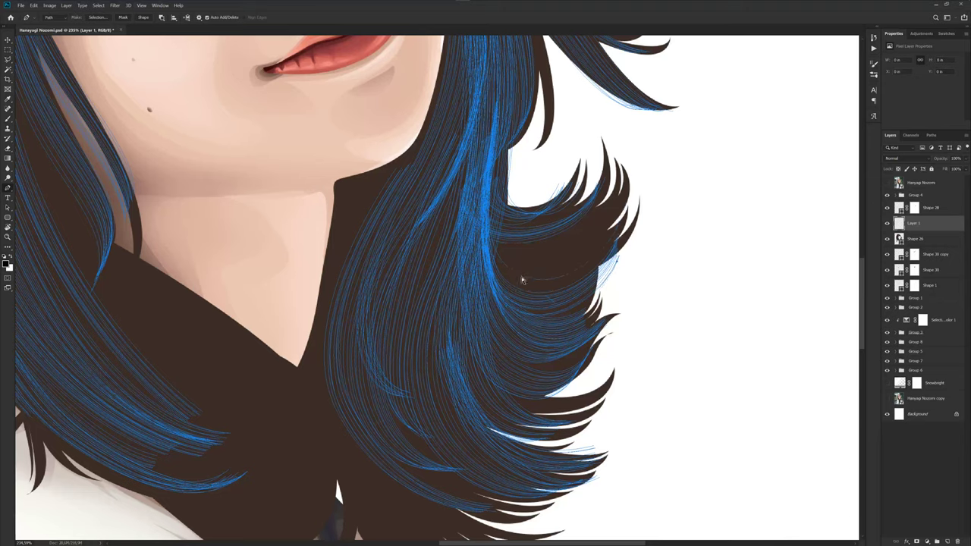
mouse_move(522, 280)
left_mouse_down()
mouse_move(537, 292)
mouse_move(544, 277)
left_mouse_up()
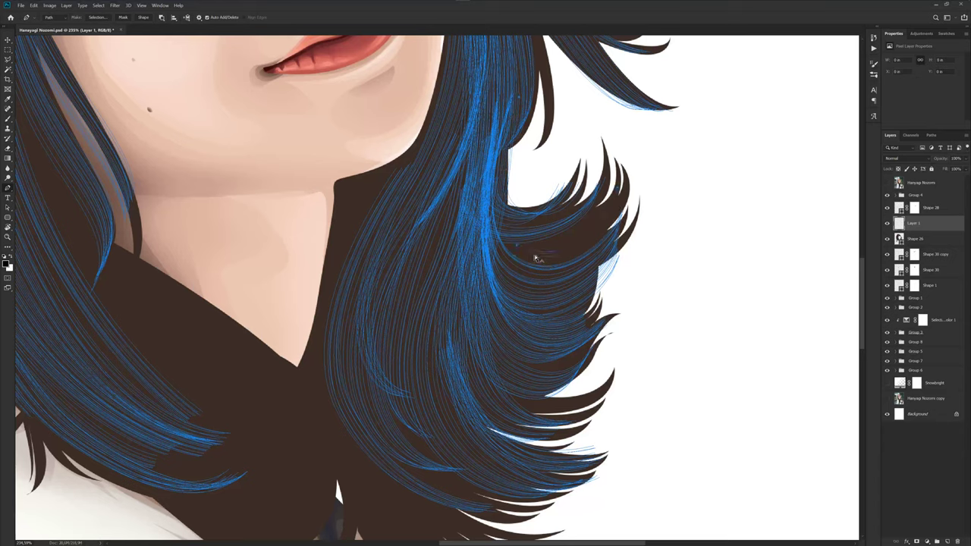
left_click_drag(564, 256, 564, 261)
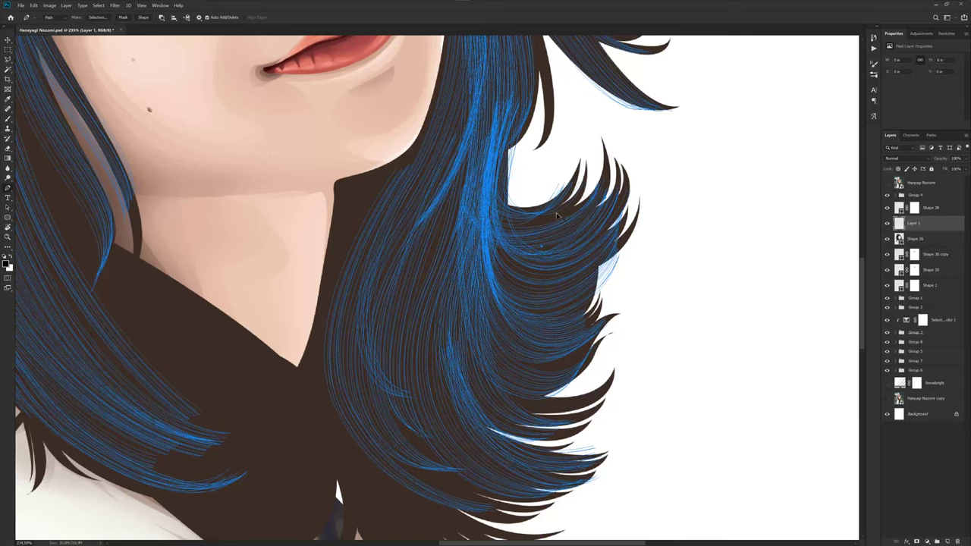
key("ctrl+0")
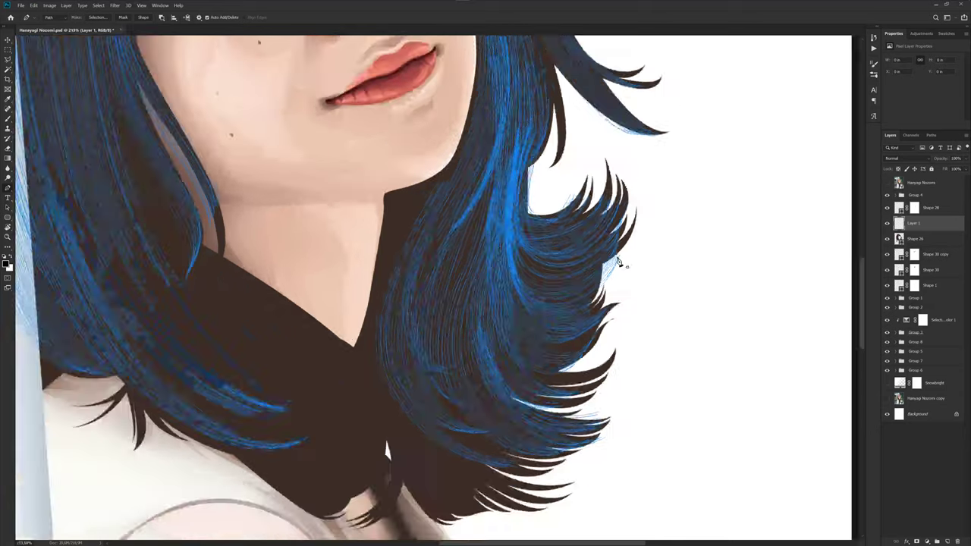
key("ctrl+s")
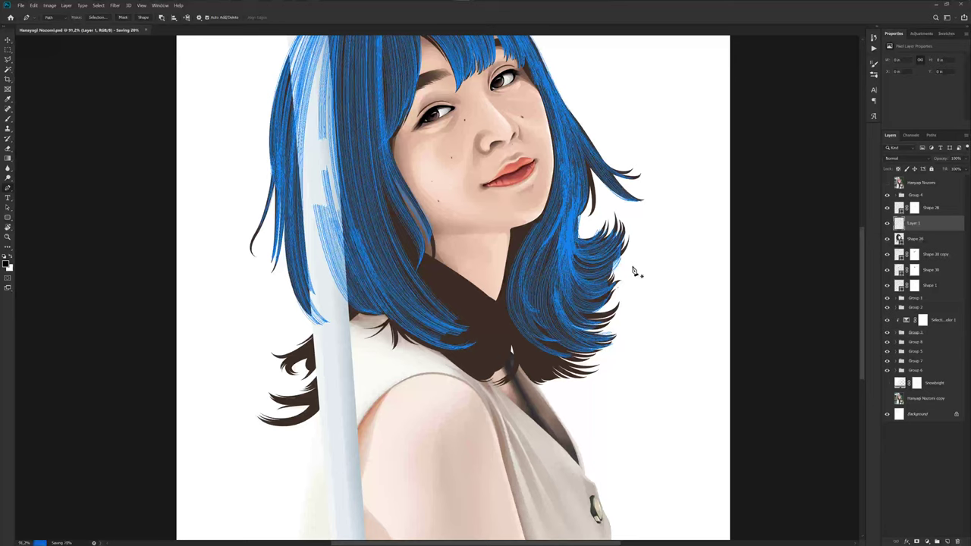
- Toggle the reference photo repeatedly to study the shoulder hair beside the neck
left_click(888, 183)
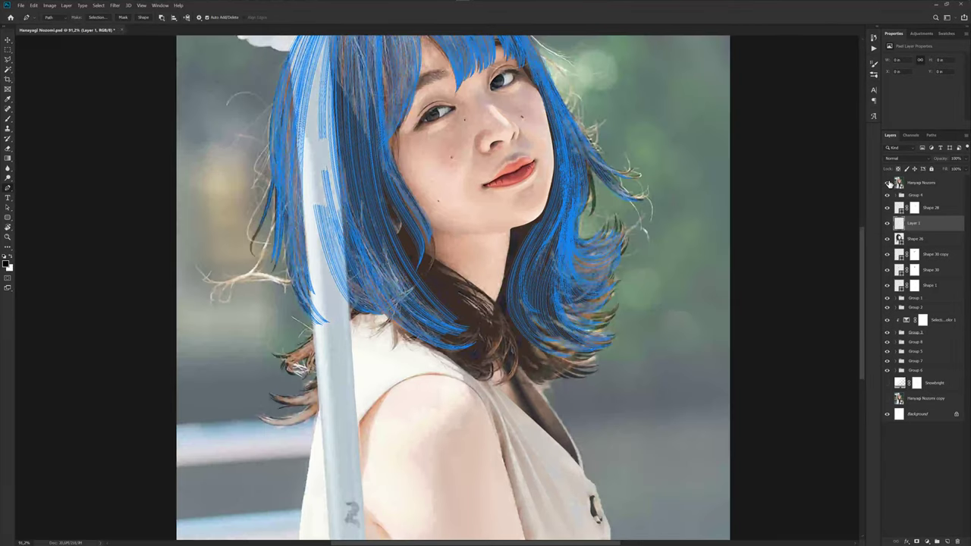
scroll(449, 286, "up", 3)
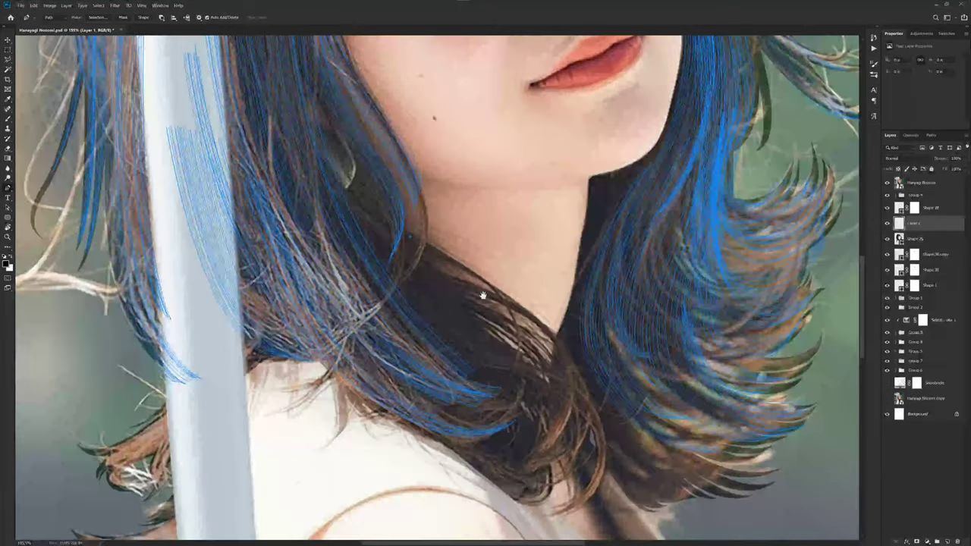
scroll(482, 295, "down", 3)
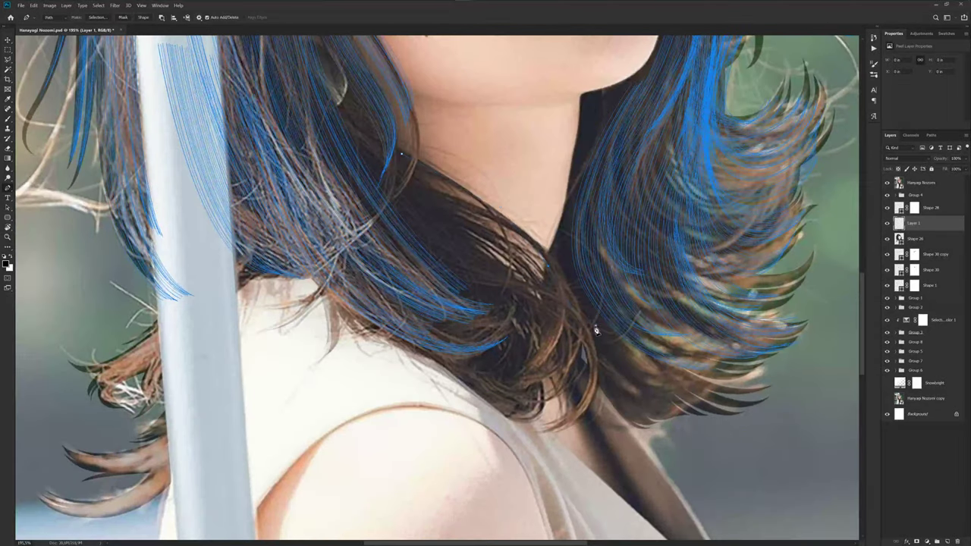
left_click(887, 183)
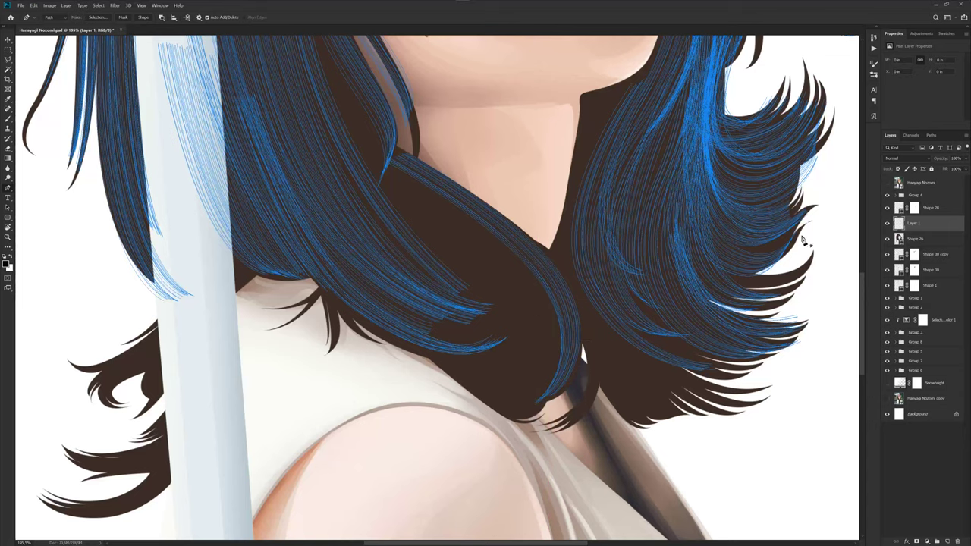
left_click(888, 184)
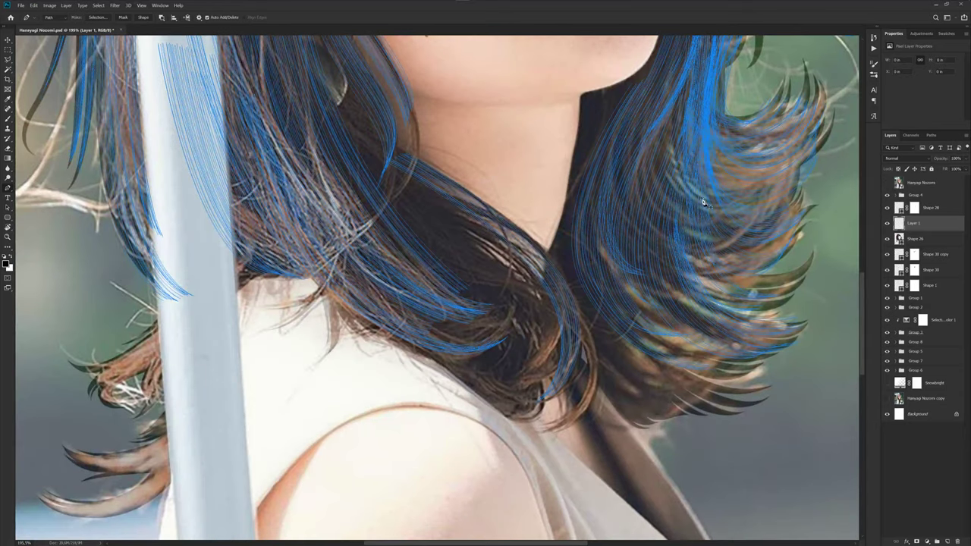
scroll(422, 162, "up", 3)
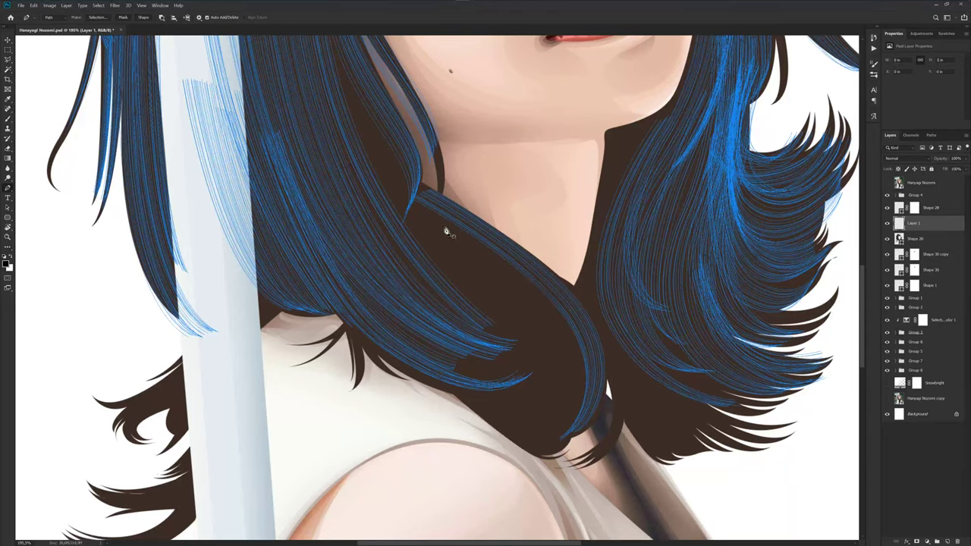
scroll(470, 228, "down", 3)
left_click(888, 183)
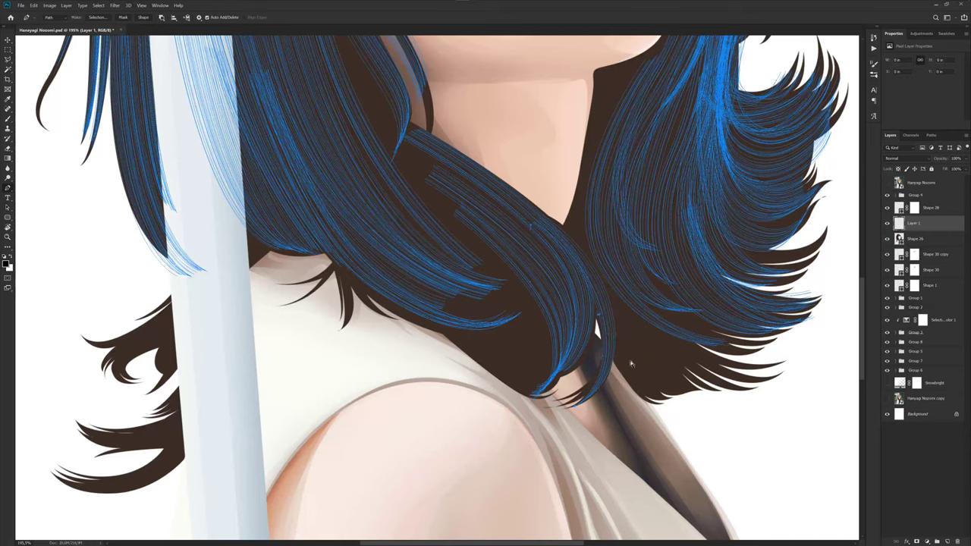
- Place and curve a strand anchor on the hair falling over the shoulder
scroll(630, 363, "down", 2)
left_click(887, 182)
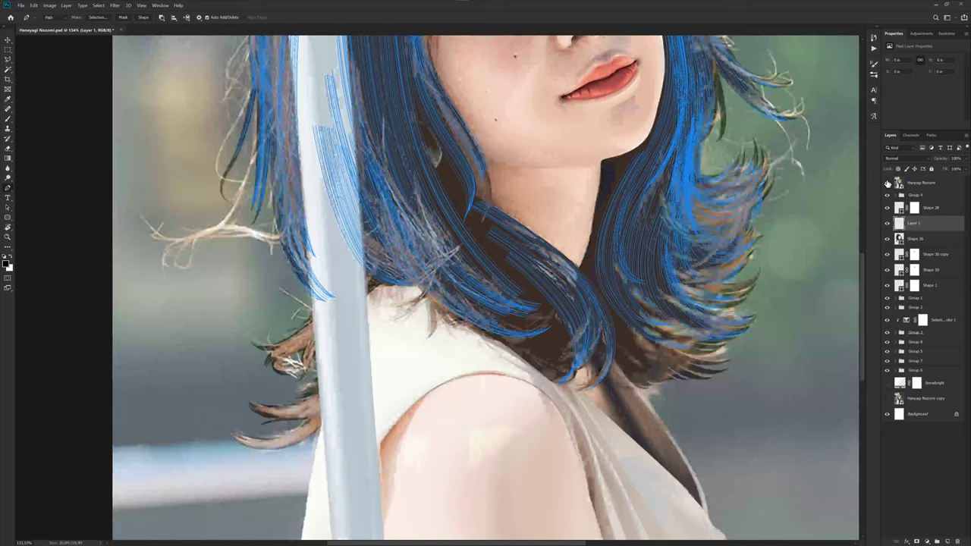
scroll(498, 324, "up", 2)
scroll(461, 281, "up", 1)
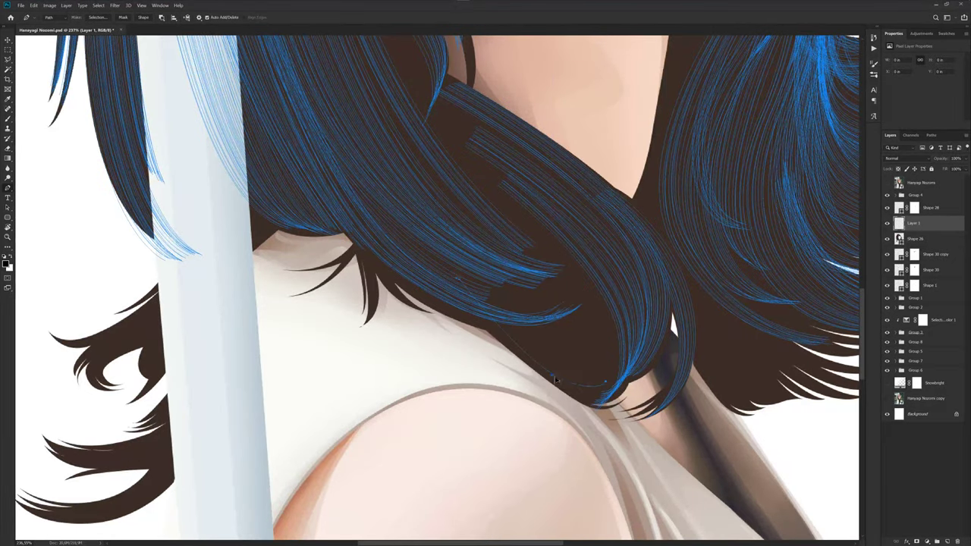
left_click(561, 379)
left_click_drag(561, 381, 563, 383)
scroll(478, 334, "down", 2)
scroll(484, 328, "down", 2)
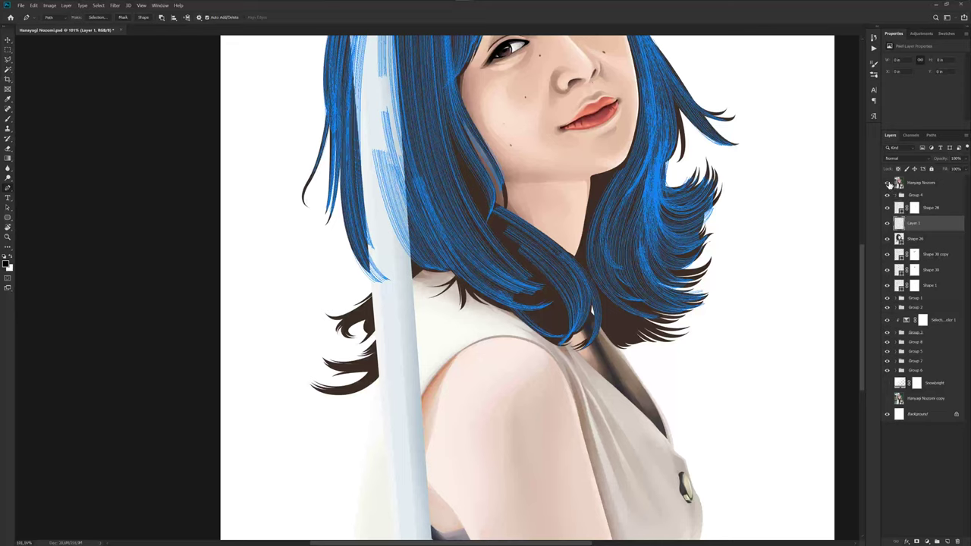
- Close the strand path at the hair tip and start a new strand along the neck edge
left_click(887, 182)
scroll(405, 174, "up", 4)
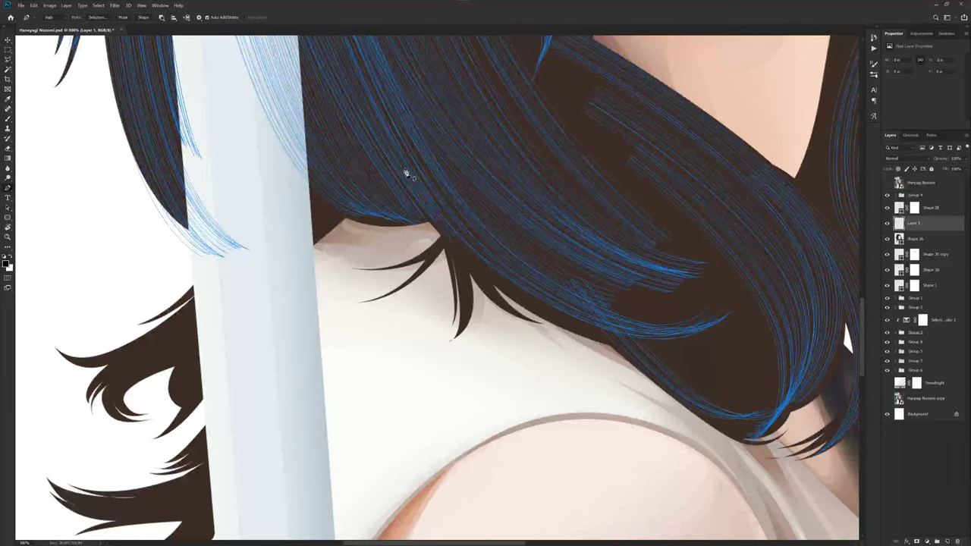
left_click(471, 311)
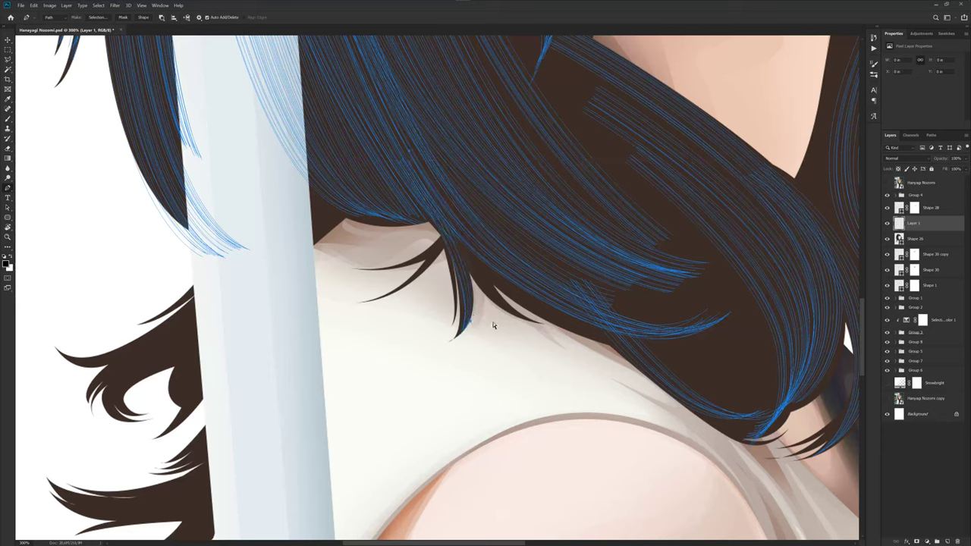
left_click_drag(530, 328, 543, 330)
left_click_drag(520, 294, 502, 311)
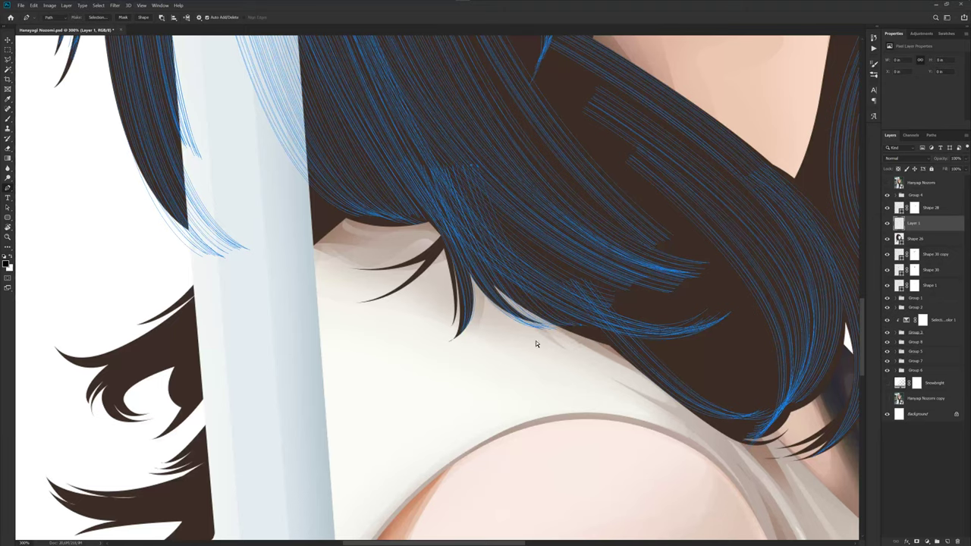
scroll(460, 310, "down", 2)
scroll(453, 268, "up", 2)
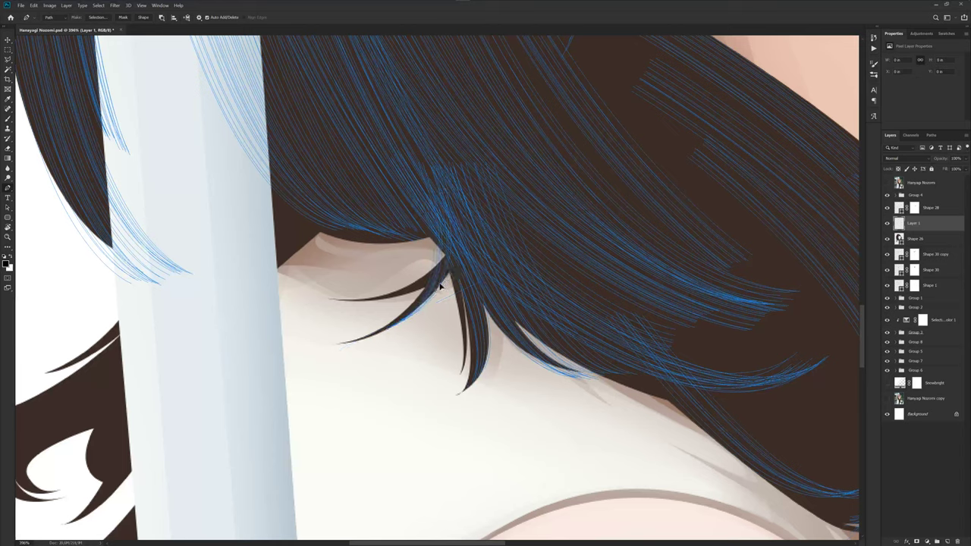
scroll(424, 318, "down", 5)
- Select existing strand paths, add a curved strand along the left lock, and stroke it
scroll(470, 261, "left", 3)
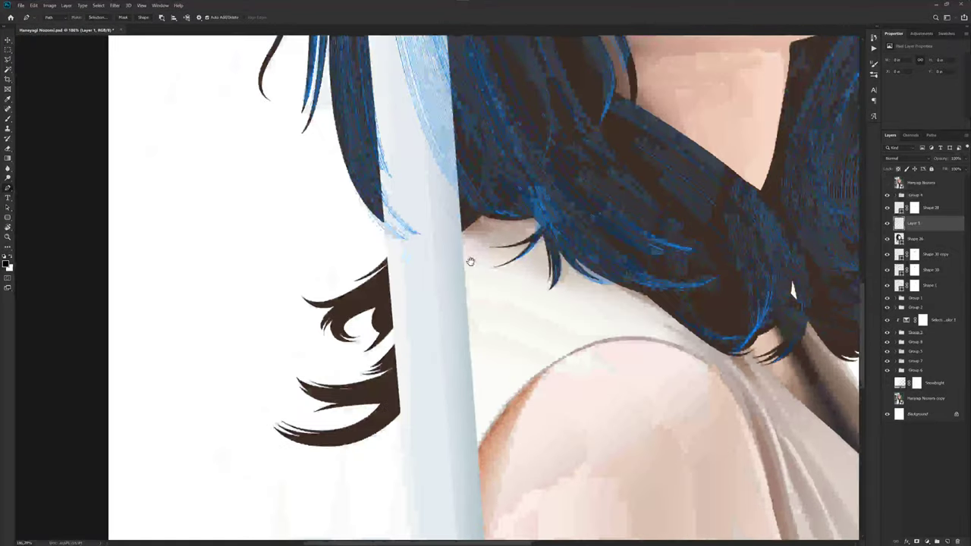
left_click(886, 182)
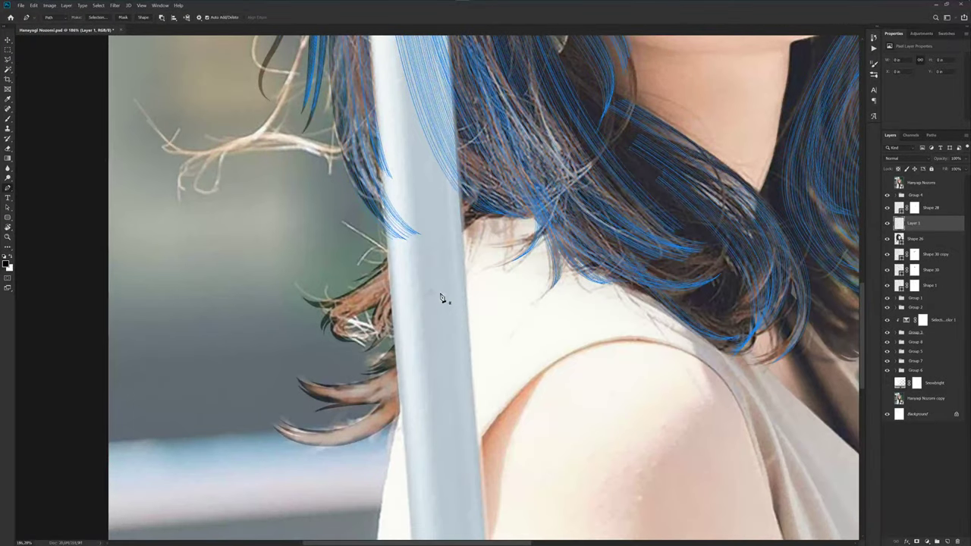
scroll(442, 297, "up", 2)
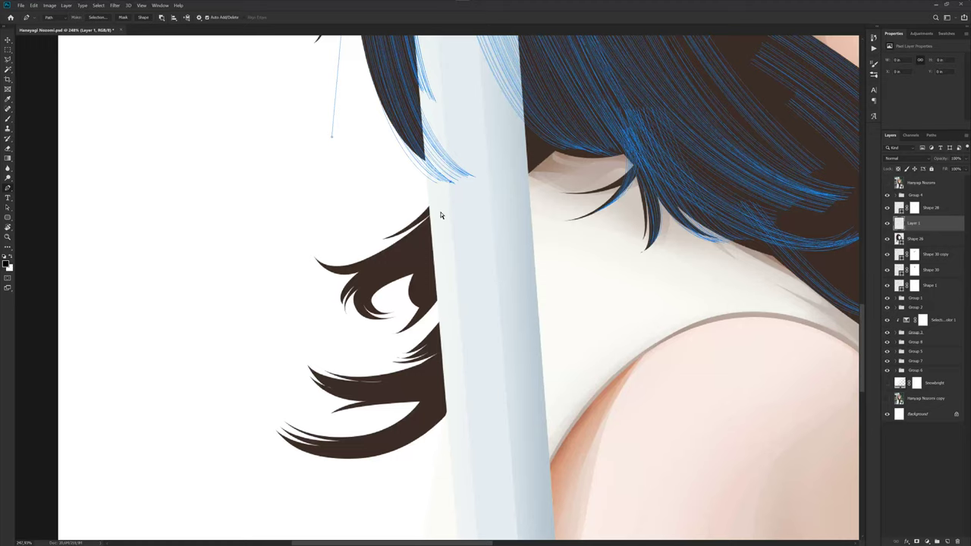
left_click(446, 199, "ctrl")
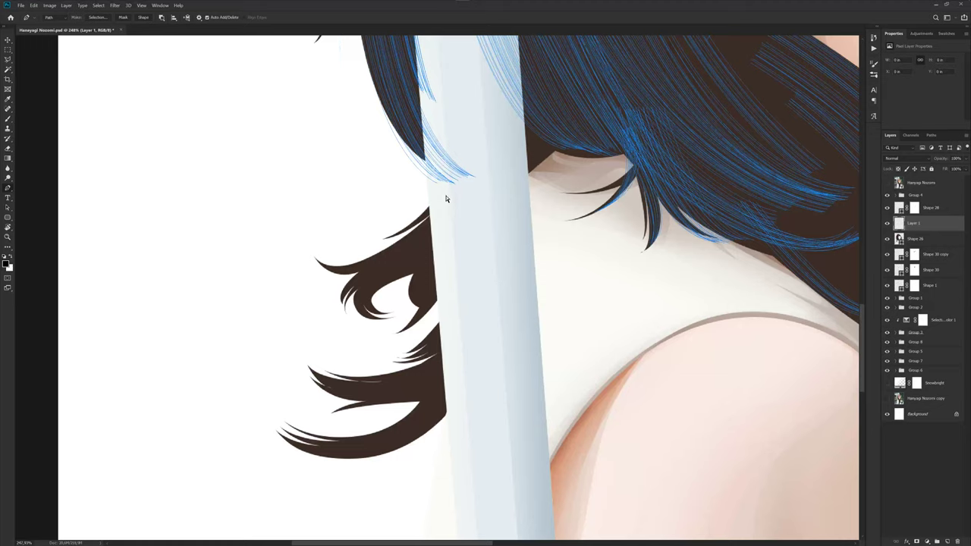
left_click(367, 266, "ctrl")
scroll(366, 303, "up", 2)
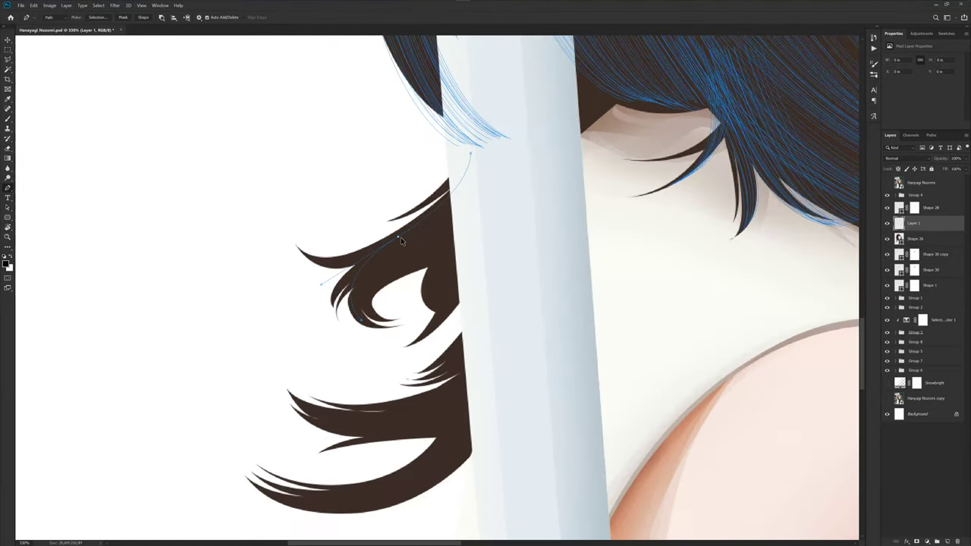
left_click(413, 239, "shift")
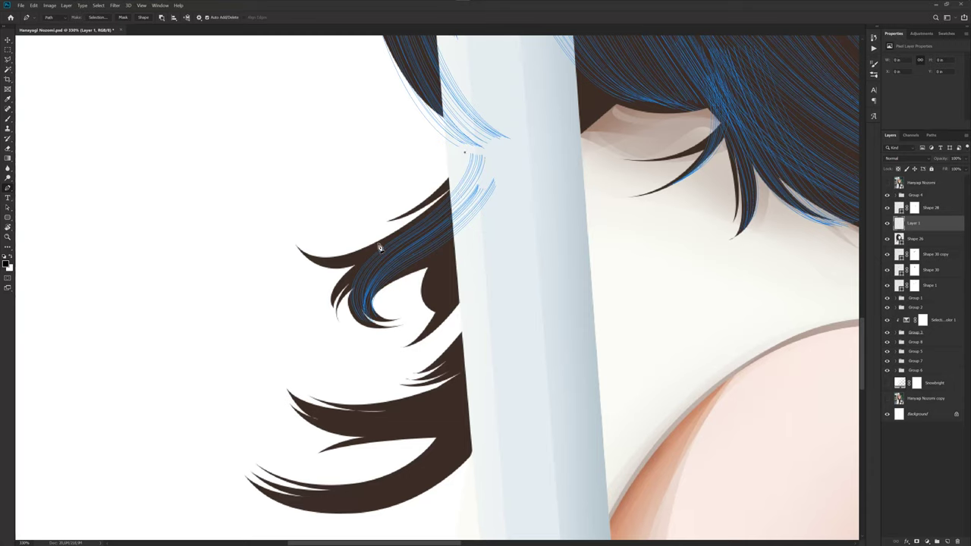
left_click_drag(307, 259, 374, 253)
key("Return")
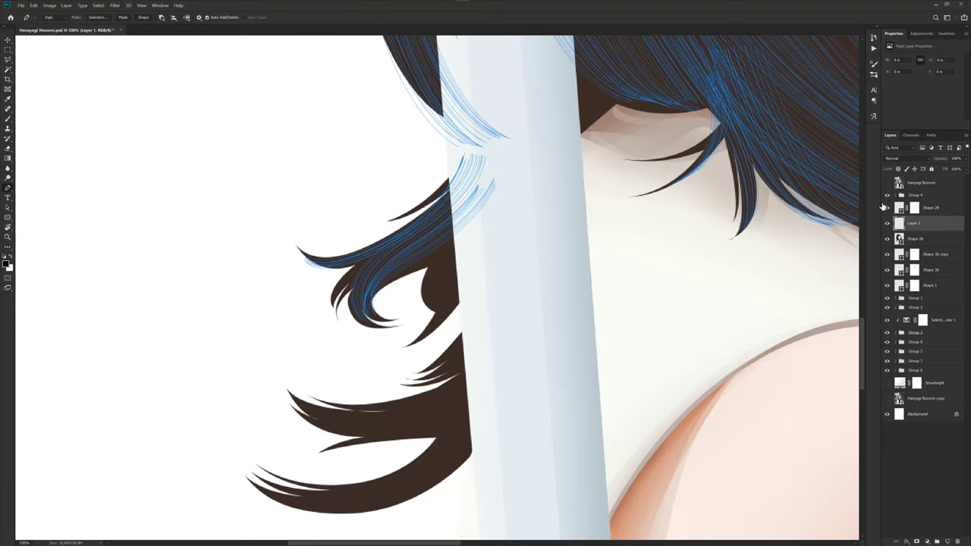
- Draw a three-anchor strand path out to a hair tip and stroke it blue
left_click(887, 186)
left_click(419, 323)
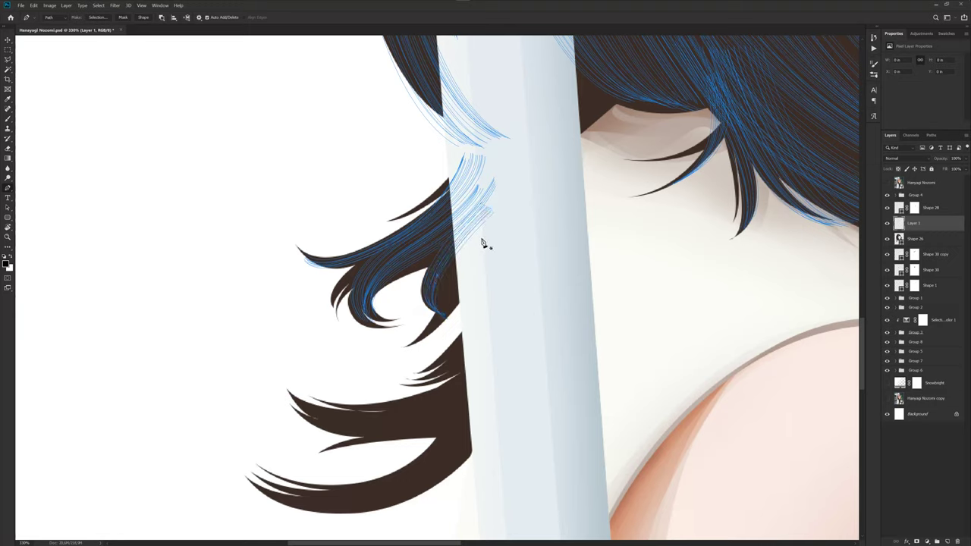
left_click(437, 322)
left_click(457, 302)
key("Return")
- Draw curved strand paths at the lock's tip and across the lock, then stroke them
left_click_drag(337, 308, 332, 334)
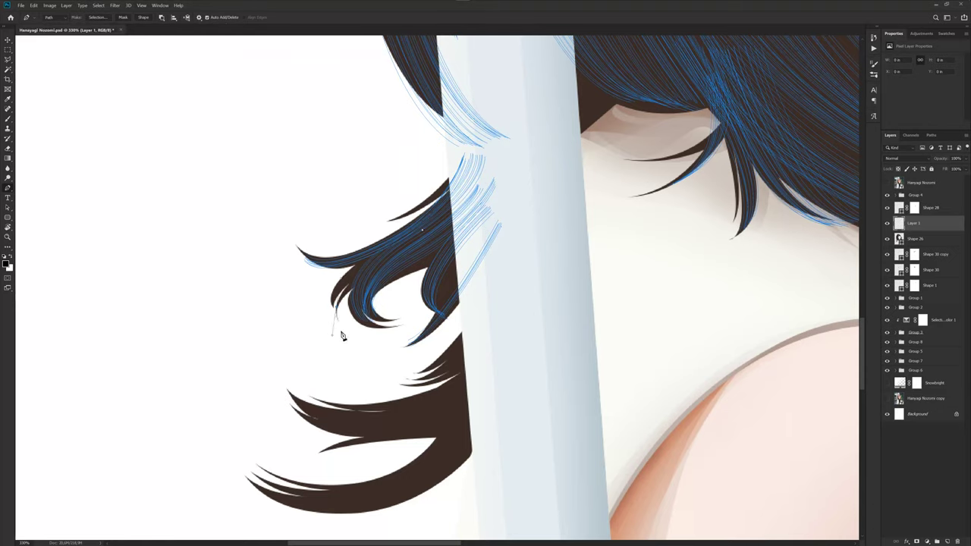
left_click(350, 288)
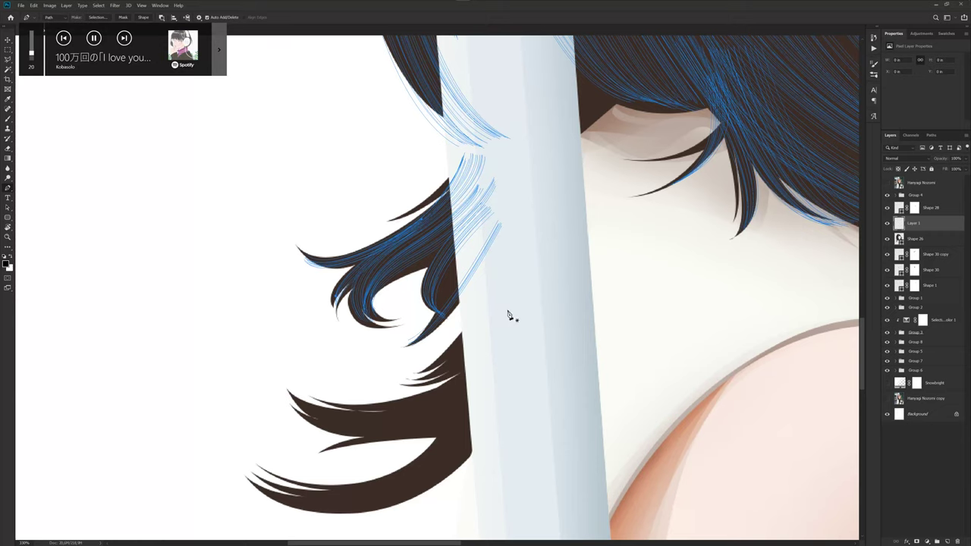
scroll(460, 282, "down", 2, "alt")
scroll(531, 296, "down", 2)
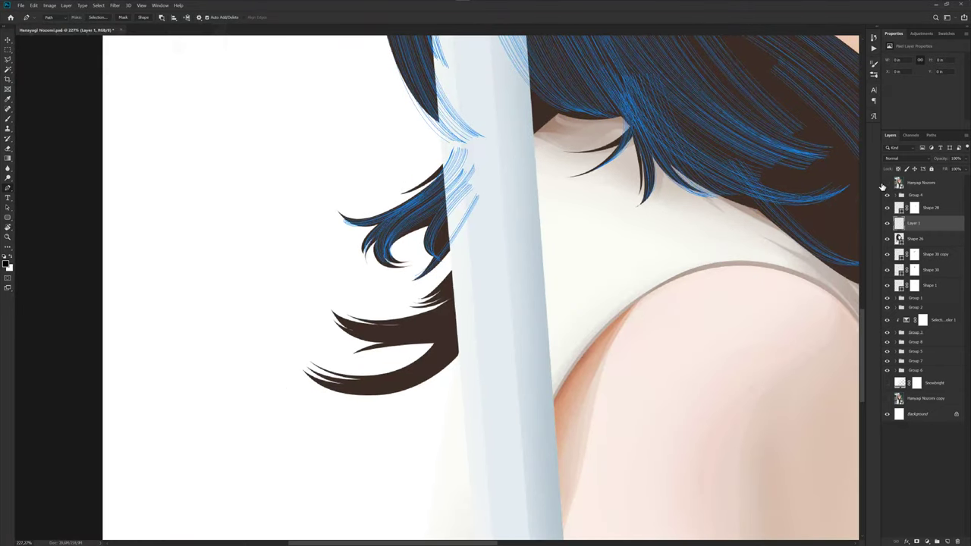
left_click(886, 183)
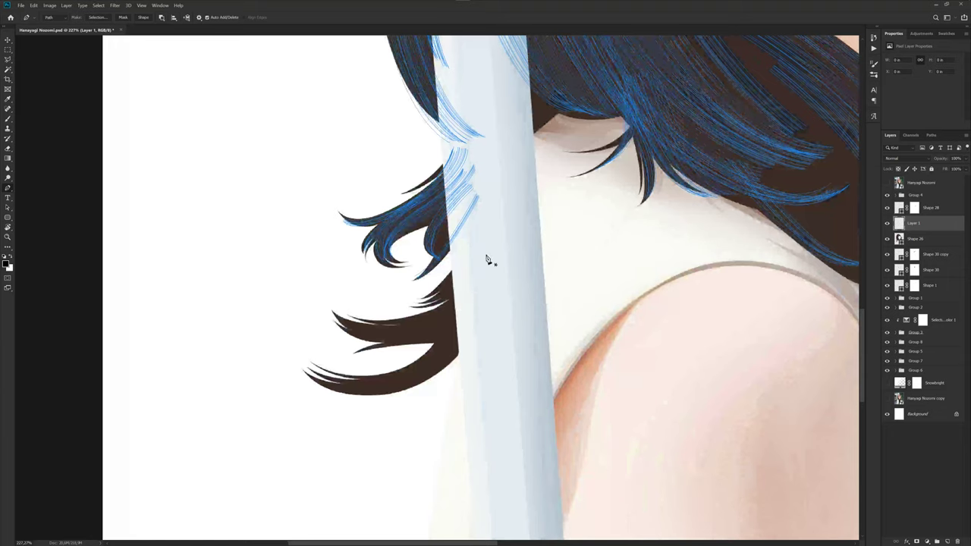
left_click_drag(415, 322, 360, 340)
key("ctrl+plus")
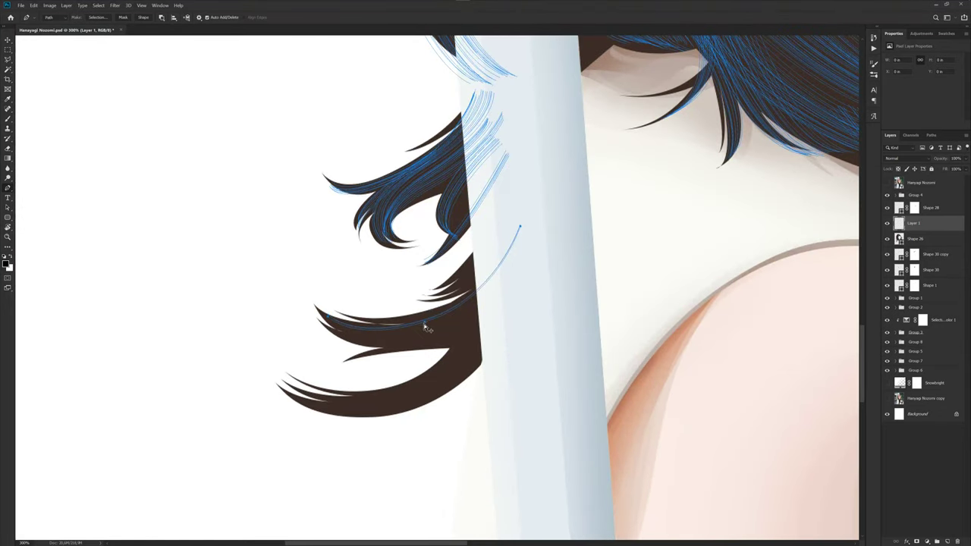
key("Return")
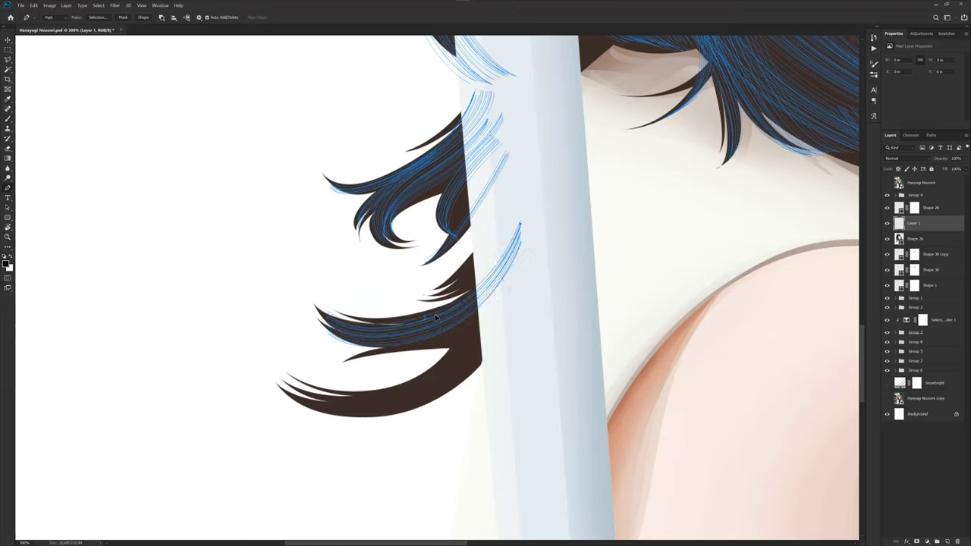
- Start a new strand path curving down into the lower lock
left_click(344, 362)
left_click_drag(432, 347, 517, 310)
left_click_drag(461, 344, 474, 343)
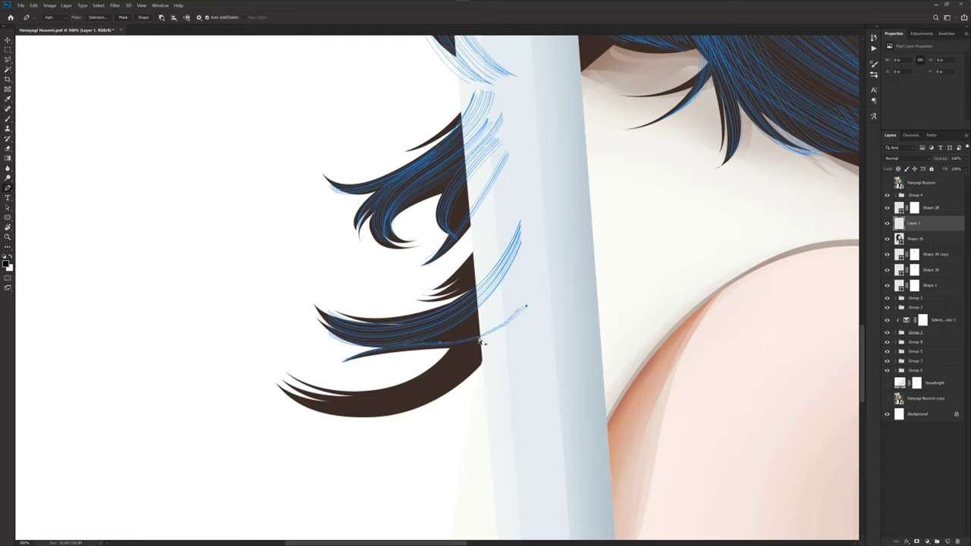
left_click(528, 234)
left_click_drag(446, 334, 487, 332)
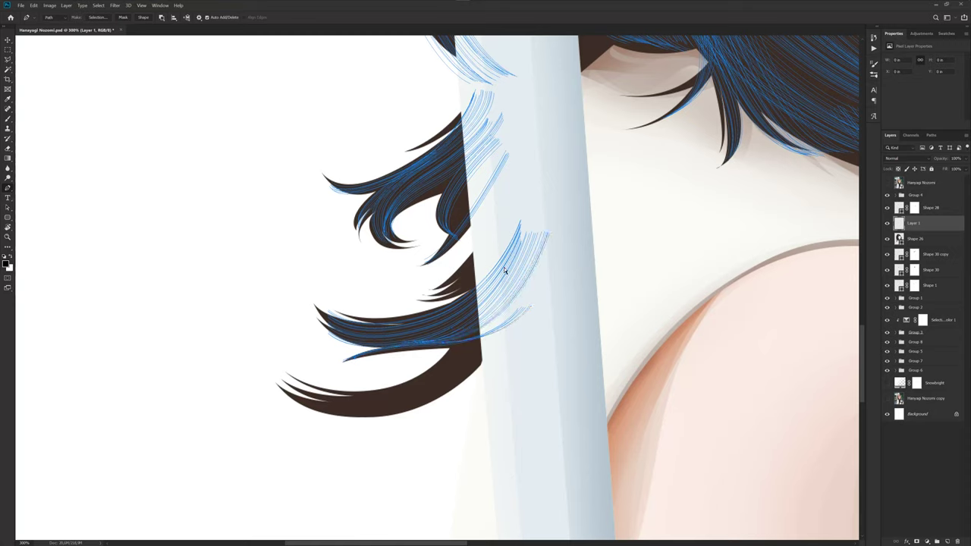
- Add another curved strand and a path along the lower lock's bottom edge
left_click(522, 204)
left_click(473, 282)
left_click_drag(473, 281, 478, 258)
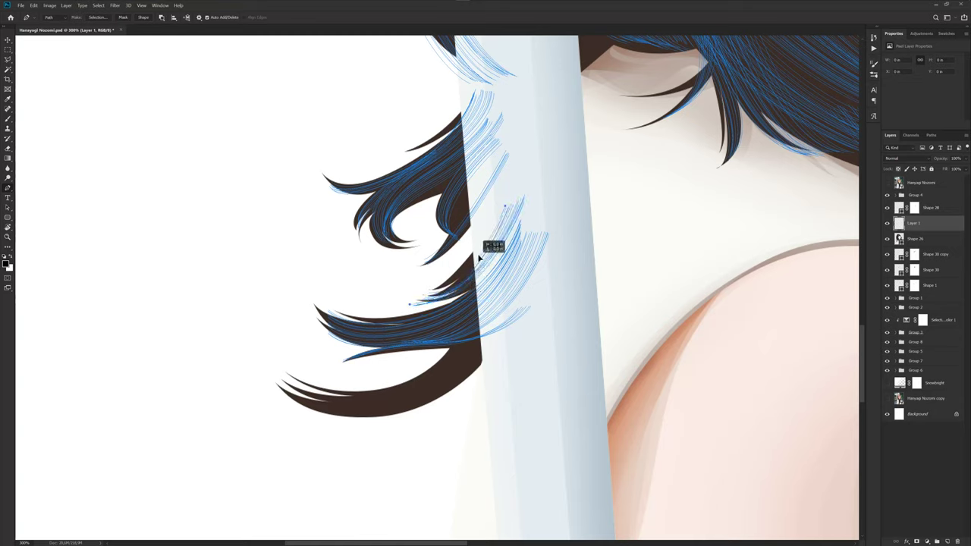
left_click_drag(479, 257, 483, 257)
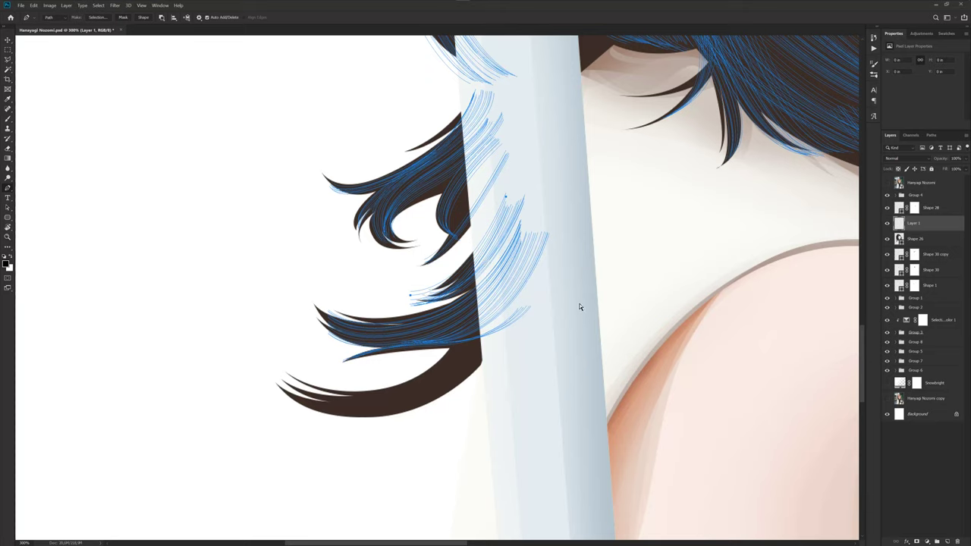
scroll(579, 306, "down", 1)
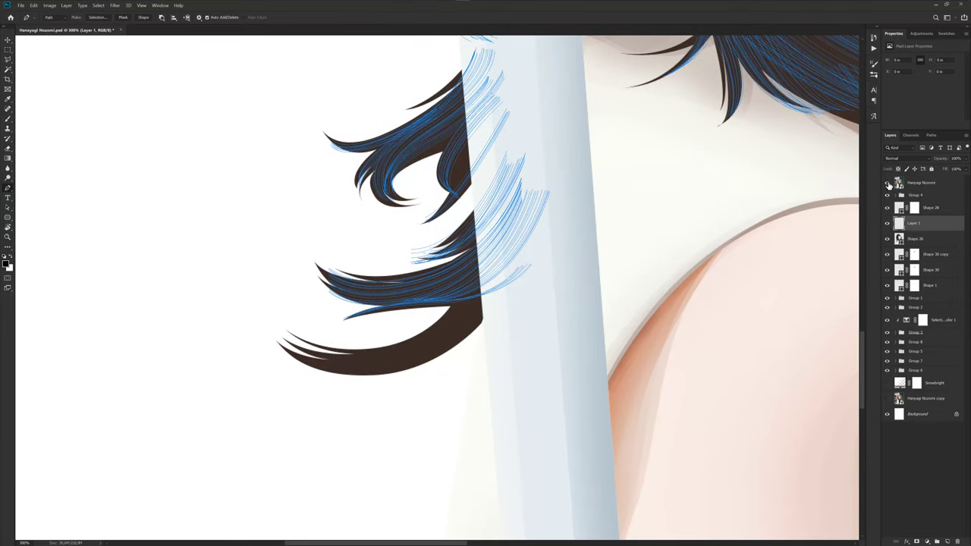
left_click(887, 184)
mouse_move(303, 368)
left_mouse_down()
mouse_move(406, 369)
mouse_move(417, 360)
left_mouse_up()
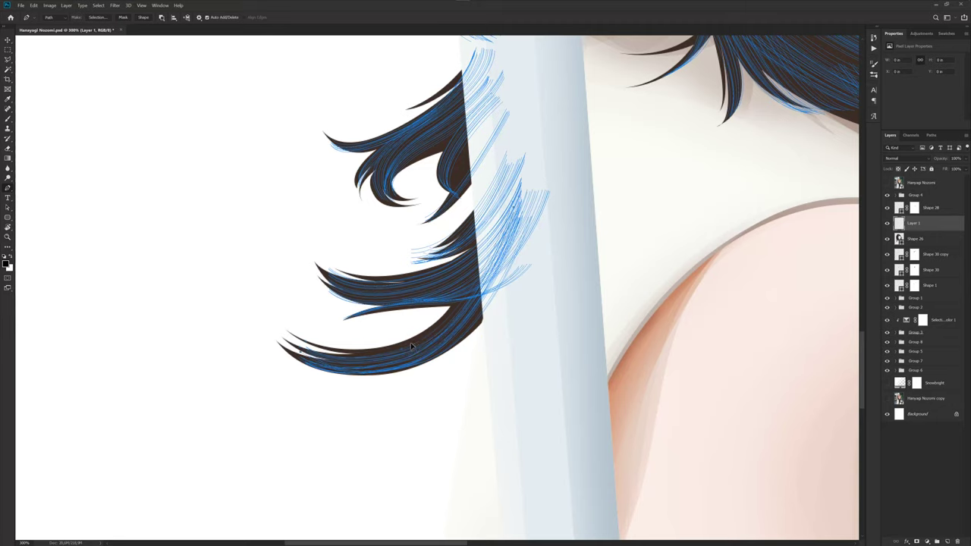
- Save the portrait file and zoom back in on the right-side hair
scroll(491, 337, "down", 2)
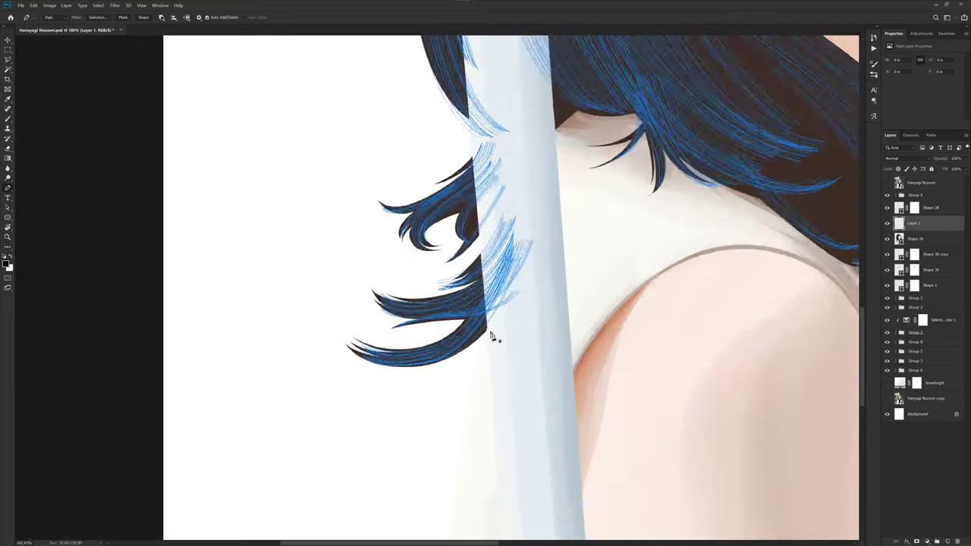
scroll(490, 337, "down", 3)
scroll(531, 311, "down", 2)
key("ctrl+s")
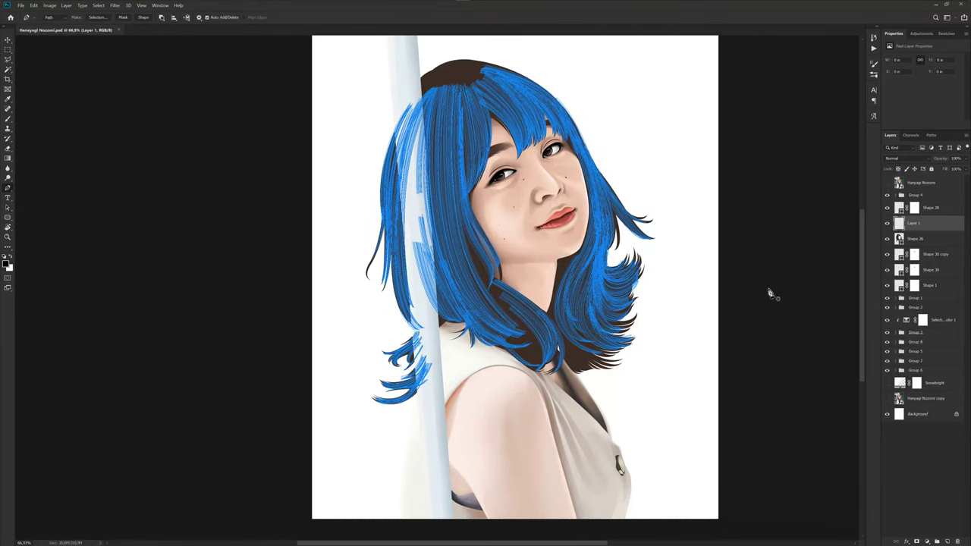
left_click(888, 182)
scroll(578, 357, "up", 1)
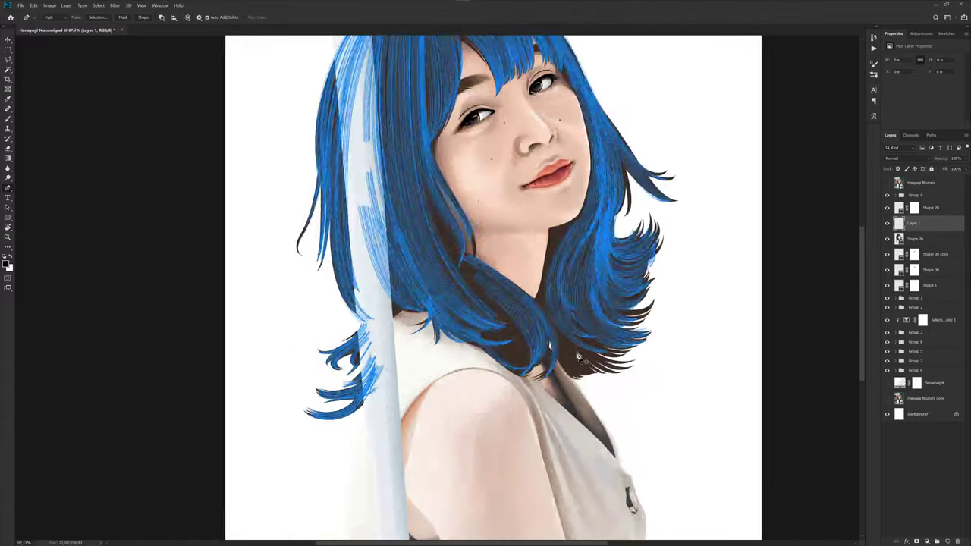
scroll(578, 356, "up", 2)
scroll(614, 334, "up", 1)
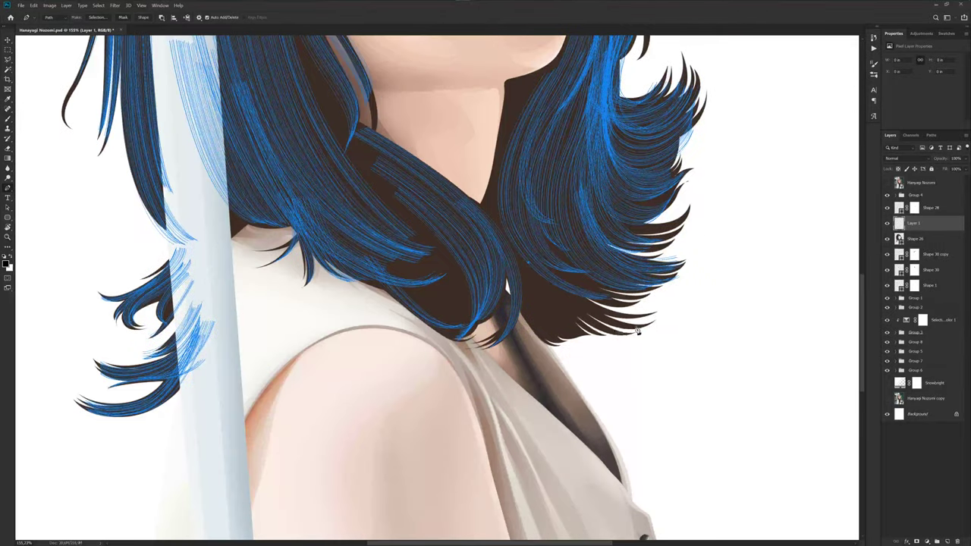
scroll(580, 311, "up", 1)
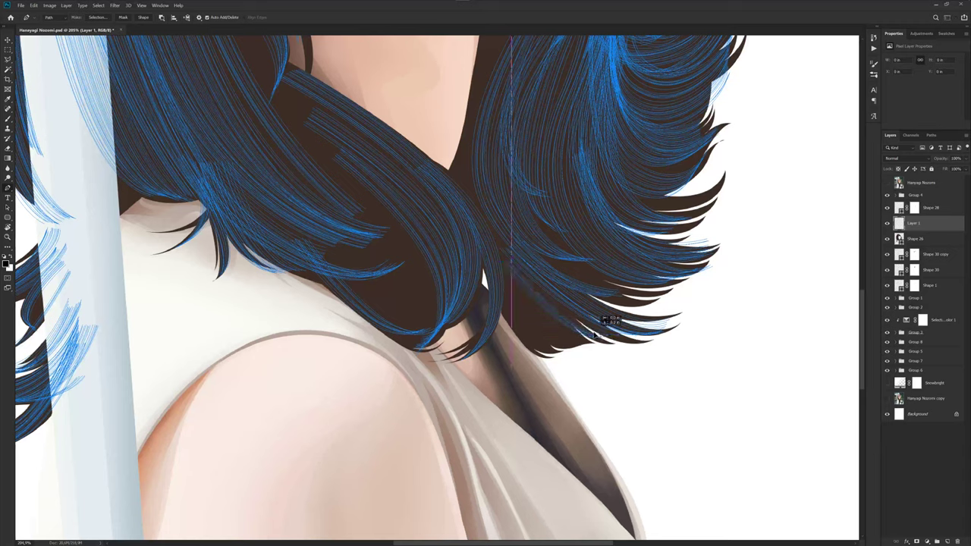
- Start a strand path with two anchors on the right-hand hair ends
left_click(512, 285)
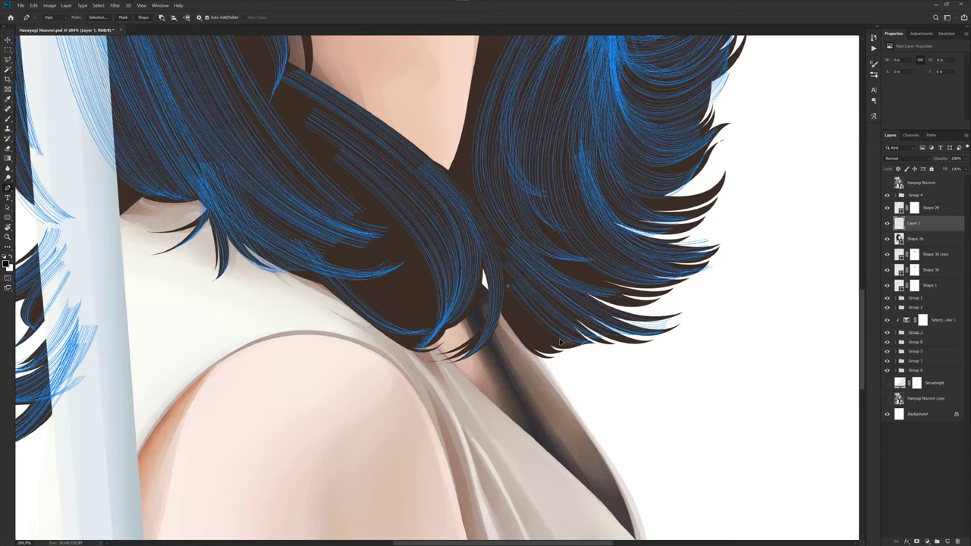
left_click(510, 302)
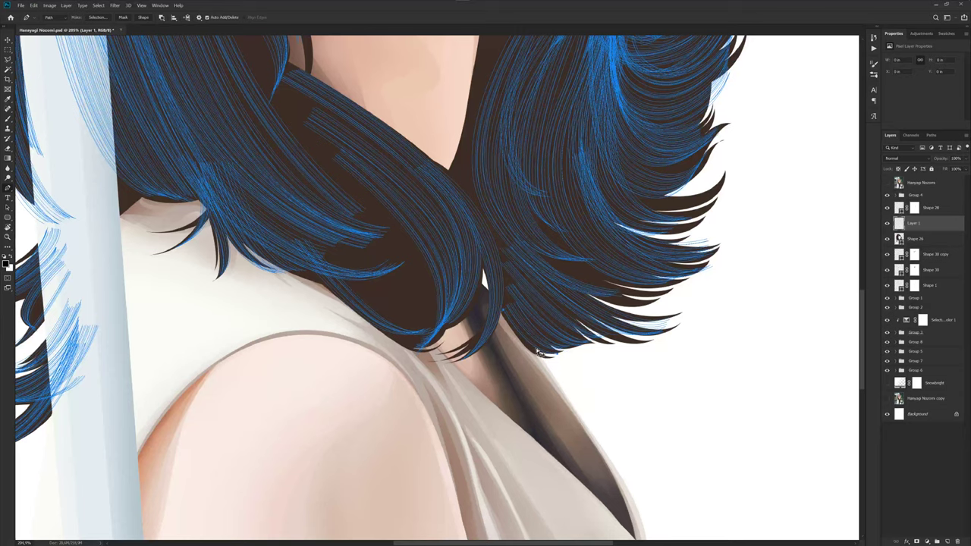
scroll(622, 352, "down", 3)
- Save the work in progress while zoomed on the crown
scroll(636, 350, "down", 3)
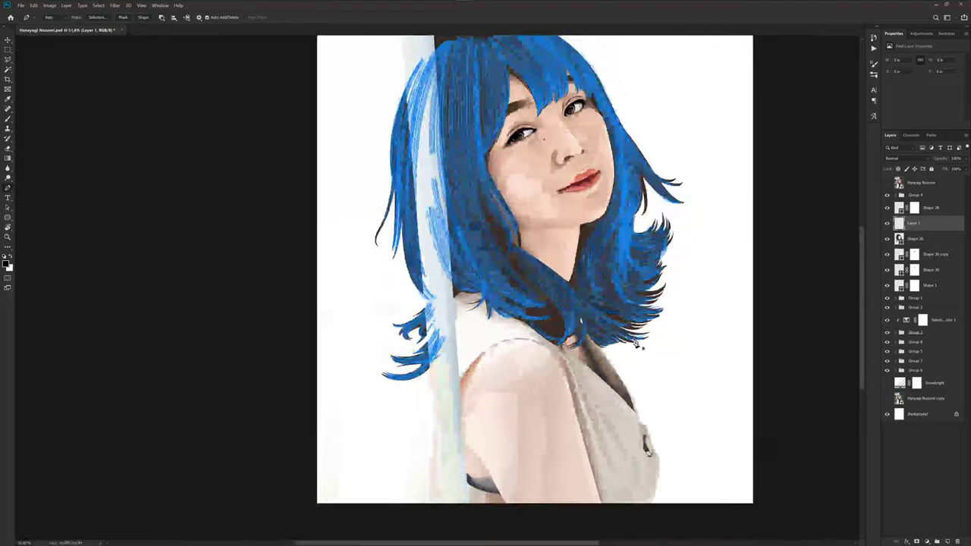
scroll(639, 326, "down", 2)
key("ctrl+s")
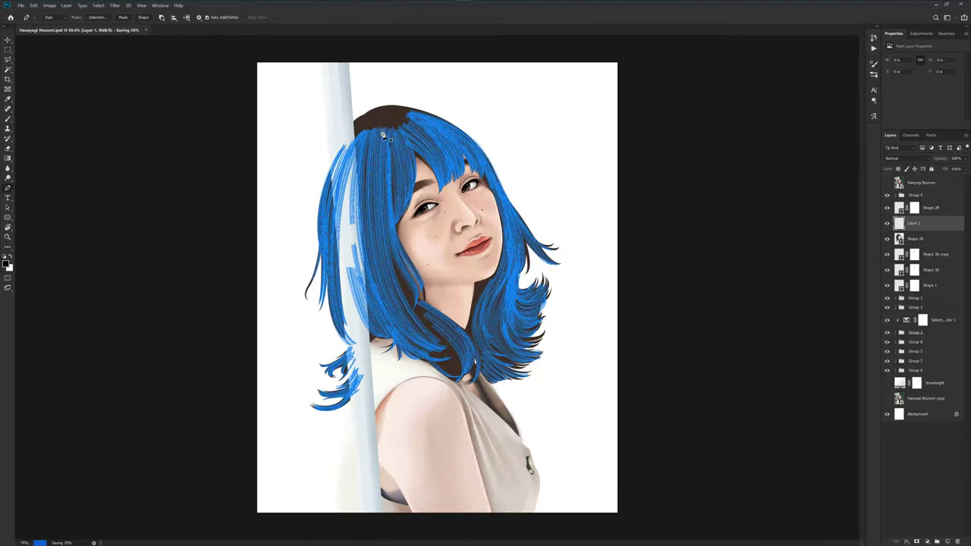
scroll(382, 135, "up", 2)
scroll(401, 98, "up", 1)
- Compare the vector art against the reference photo, then discard a stray strand path at the head top
left_click(887, 183)
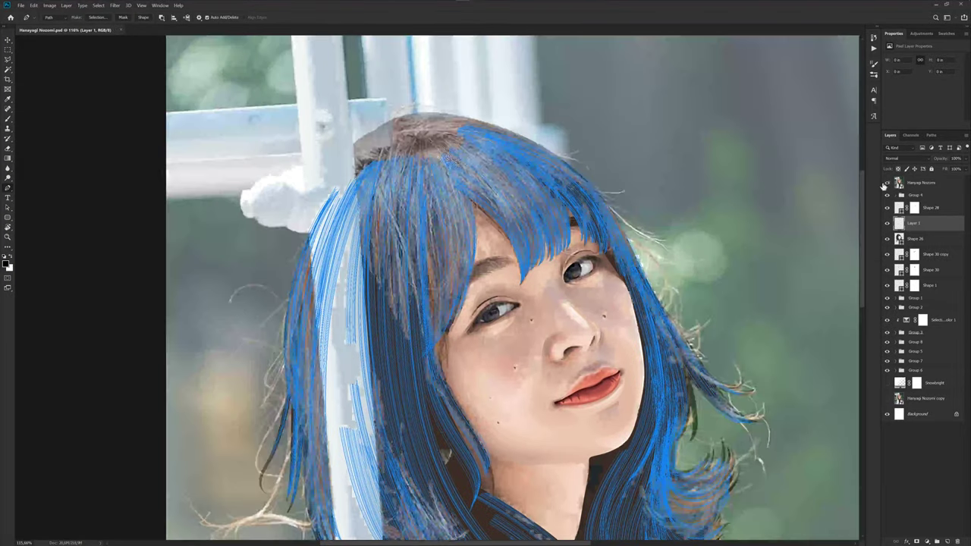
scroll(414, 126, "up", 1)
scroll(417, 132, "up", 1)
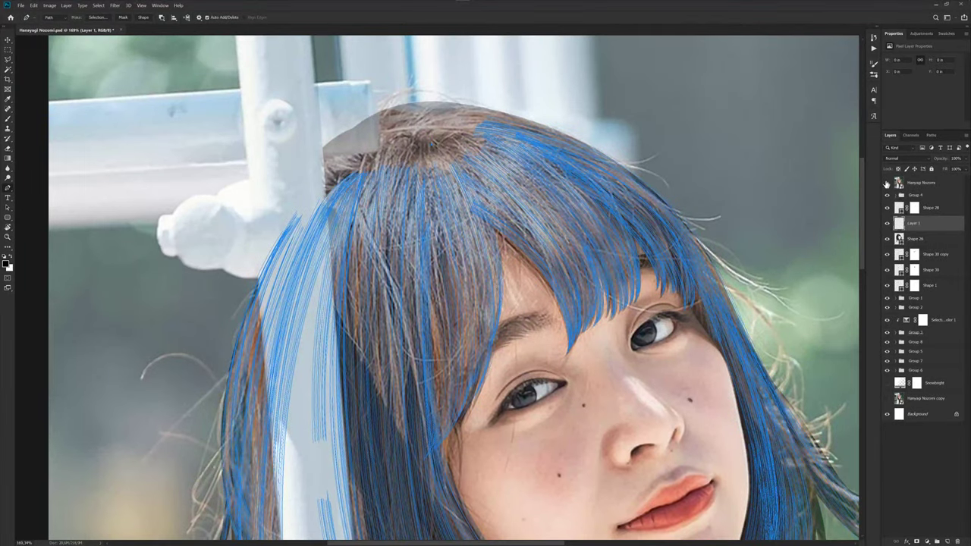
left_click(886, 183)
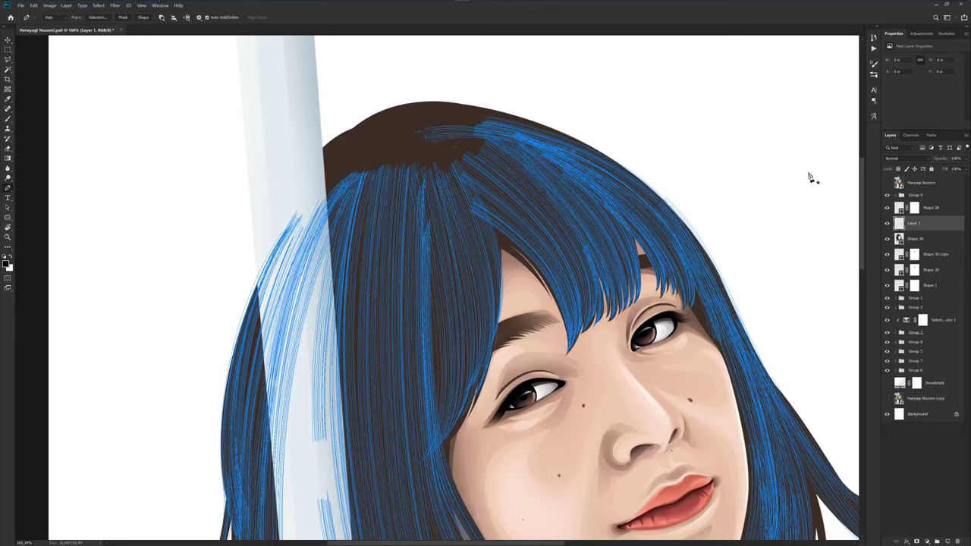
left_click(886, 183)
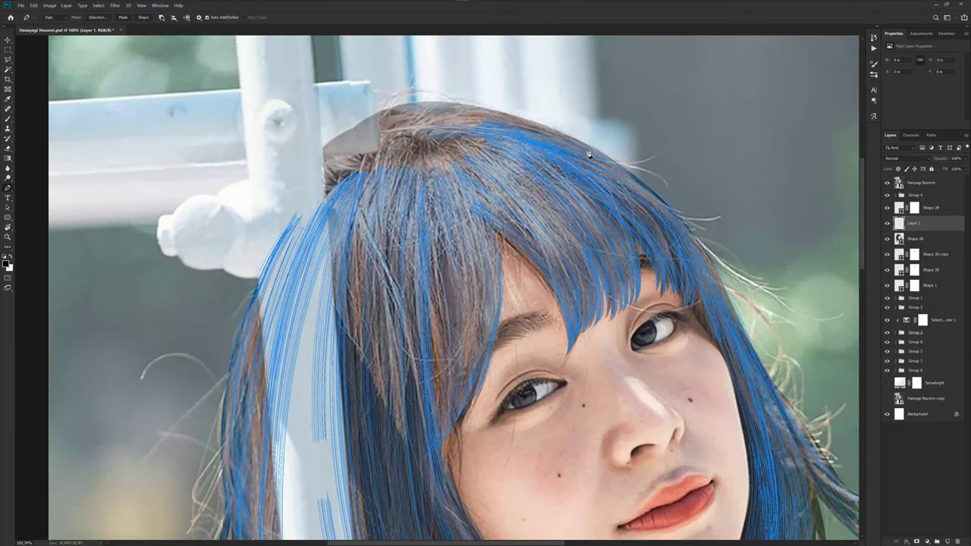
left_click(757, 246)
key("Escape")
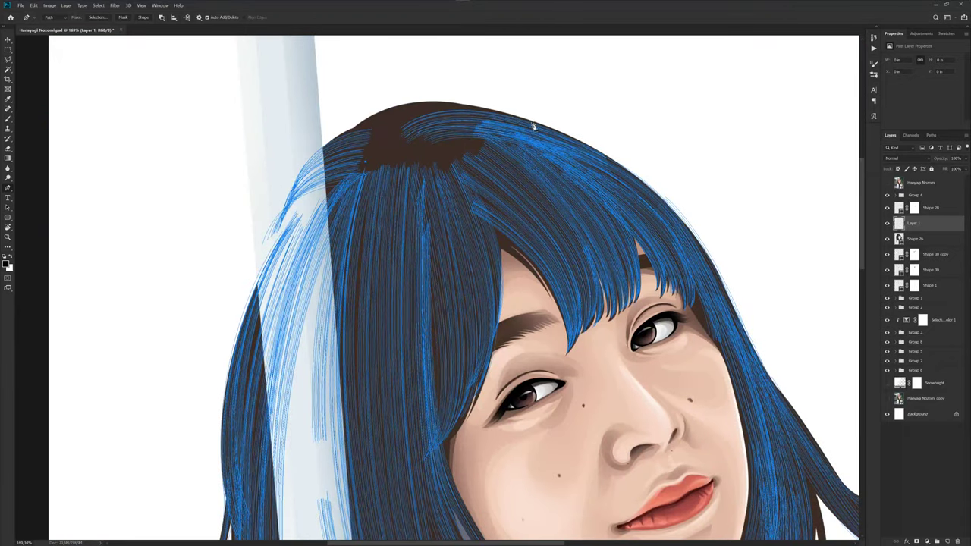
- Draw curved strand paths across the top of the hair and crown
left_click_drag(656, 163, 678, 177)
left_click(391, 132)
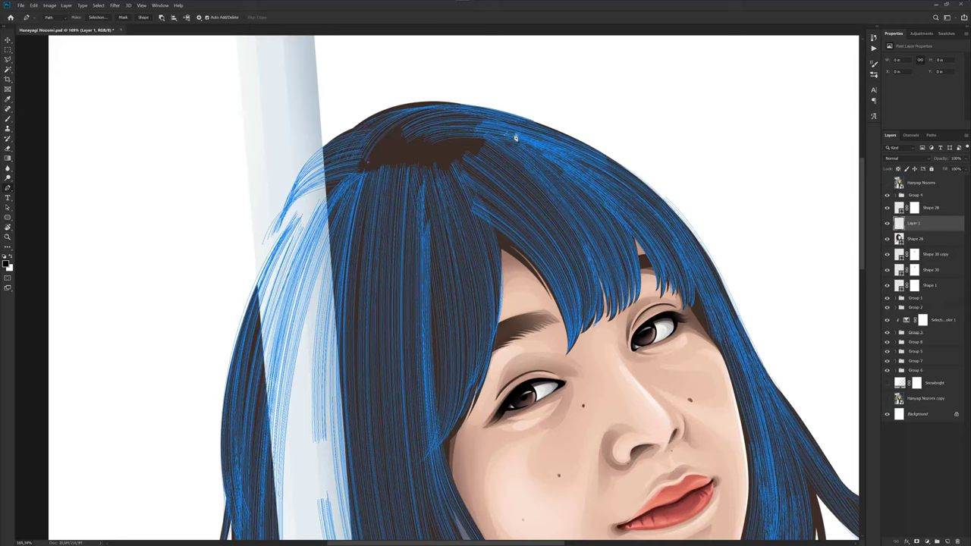
left_click_drag(541, 141, 693, 190)
key("ctrl+z")
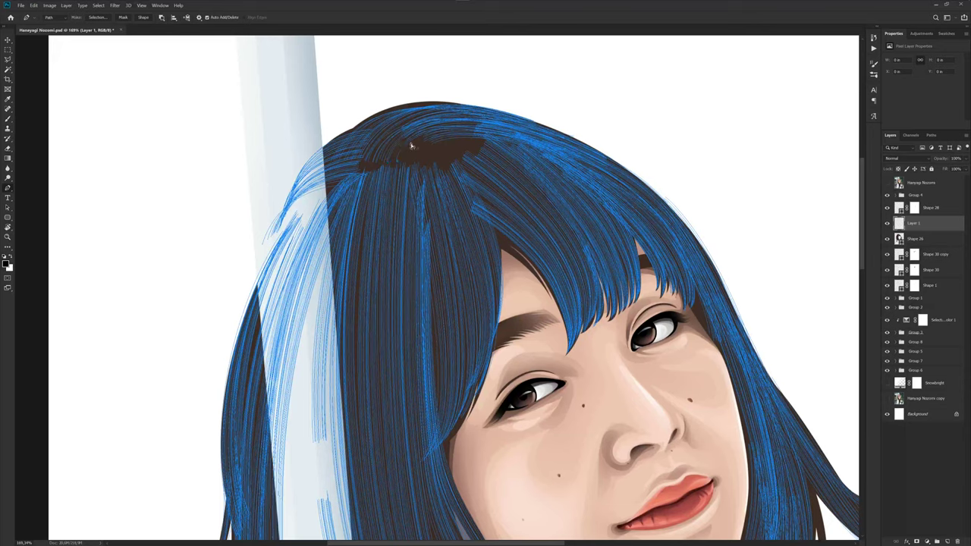
- Check hair direction against the reference photo and add one more curved strand over the crown
left_click(887, 183)
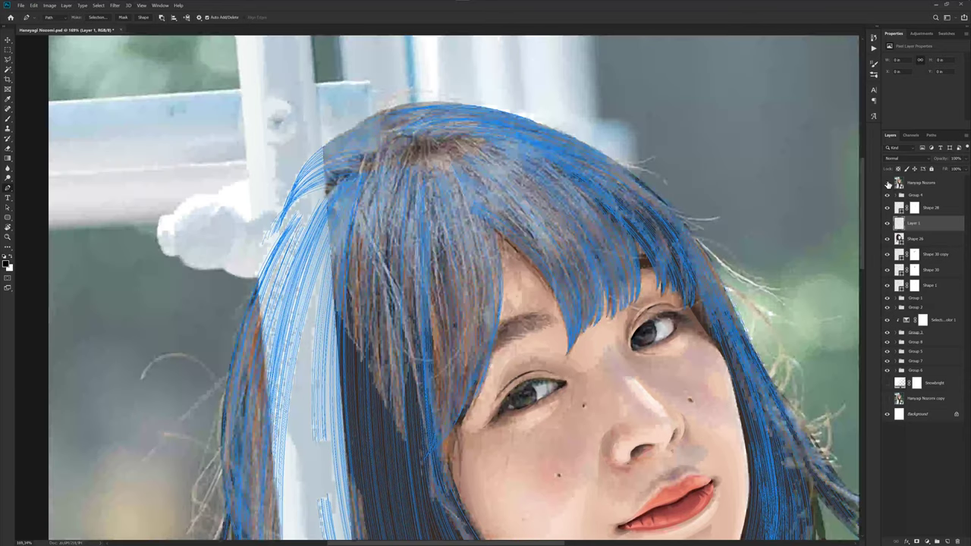
left_click(887, 182)
scroll(429, 151, "up", 1)
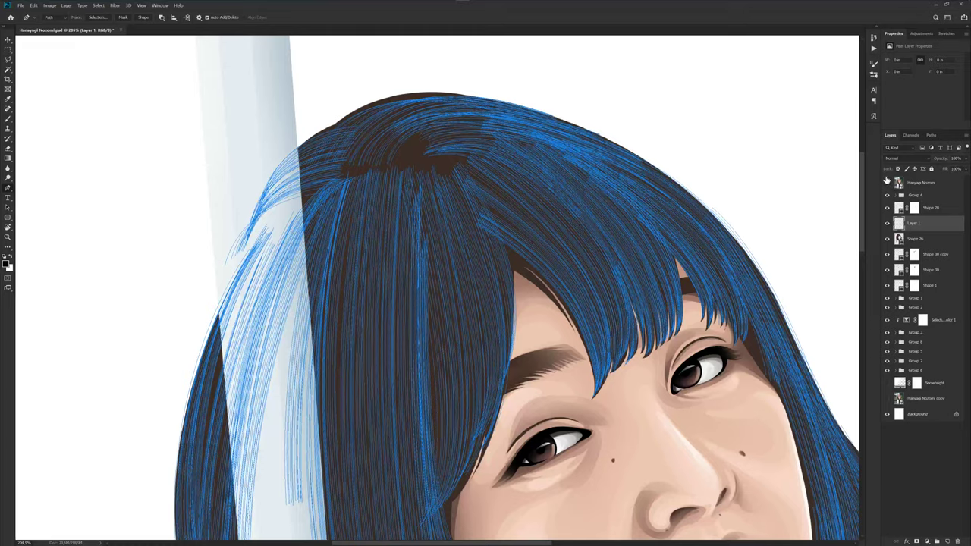
left_click(886, 182)
left_click(887, 183)
left_click_drag(458, 162, 445, 173)
left_click(446, 174)
- Save the document and shift the view to show the lower hair
scroll(495, 176, "down", 3)
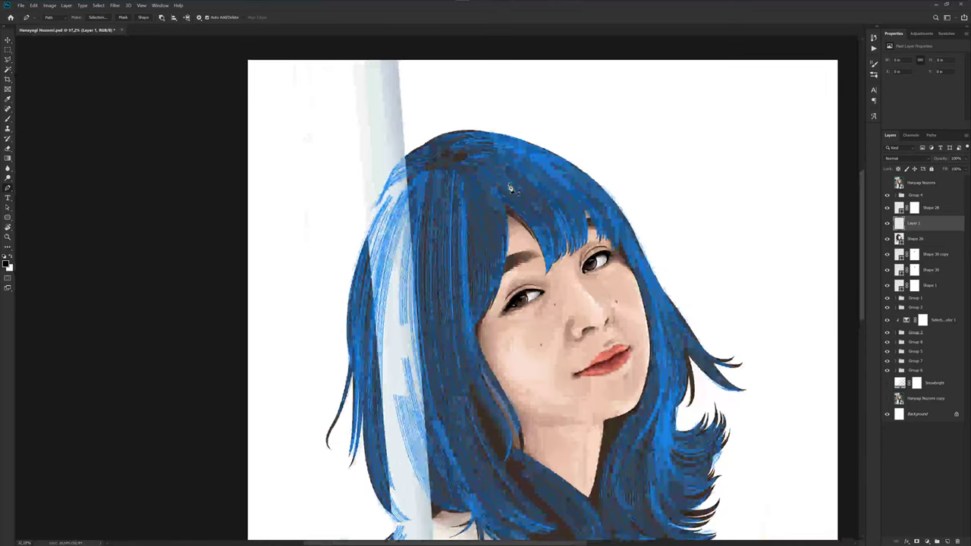
key("ctrl+s")
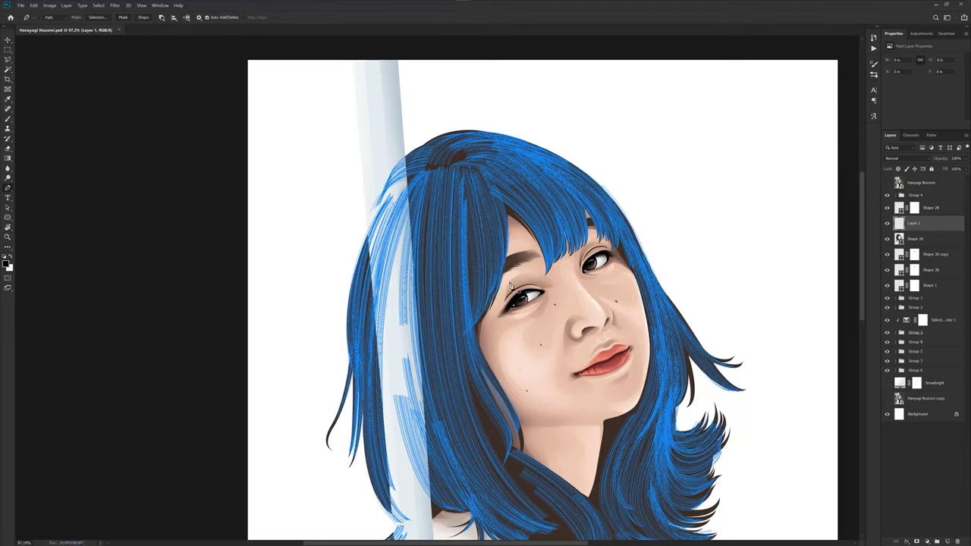
left_click_drag(585, 292, 546, 178)
right_click(509, 256)
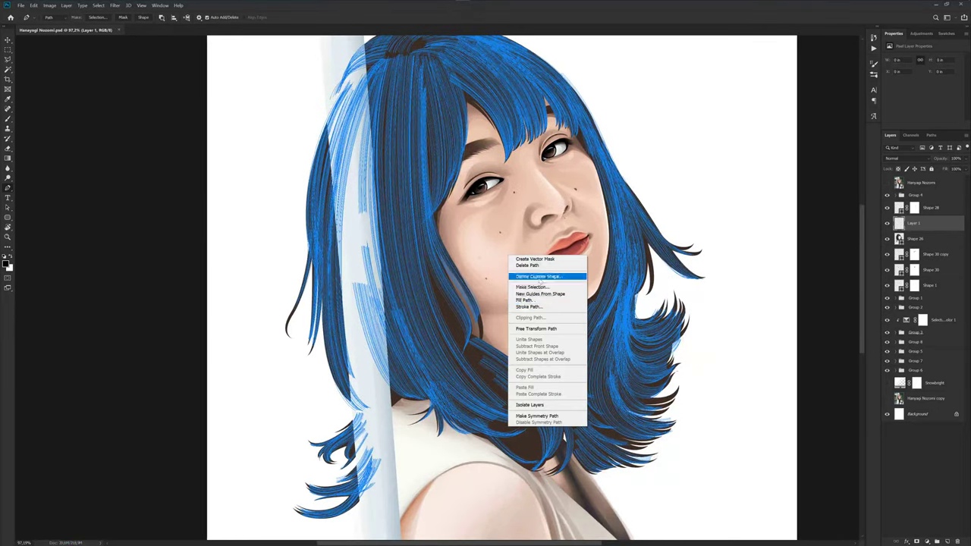
left_click(575, 41)
- Switch to the Brush tool and set its size in the brush presets
key("b")
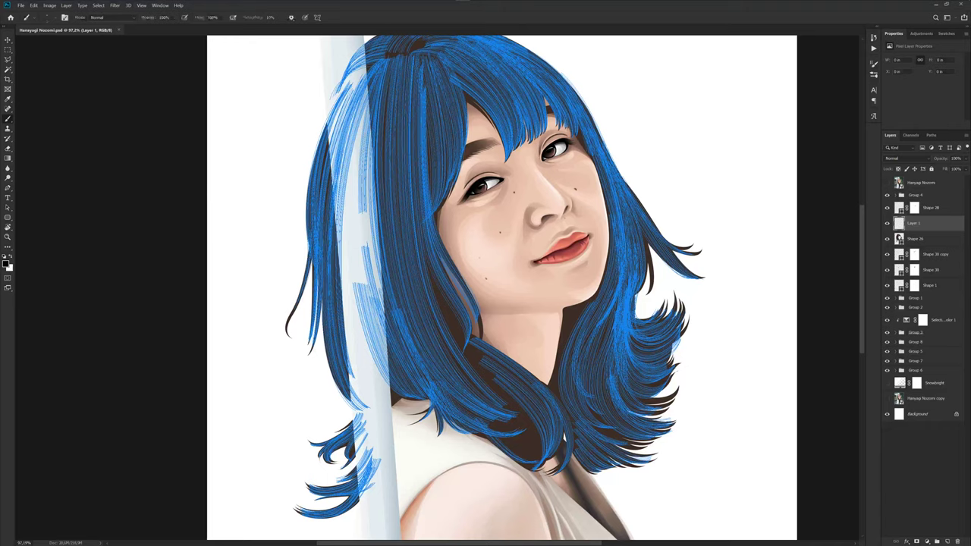
right_click(530, 276)
left_click(565, 256)
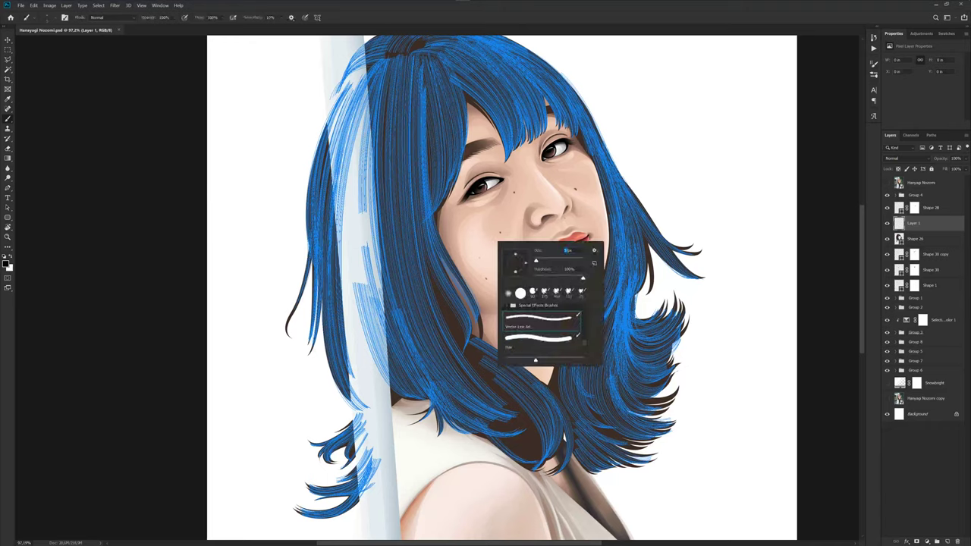
key("Return")
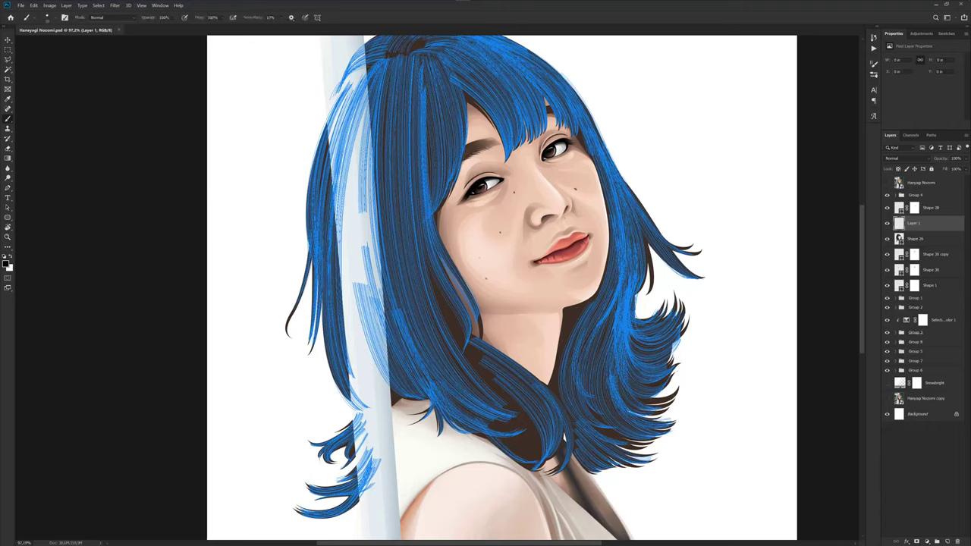
right_click(523, 261)
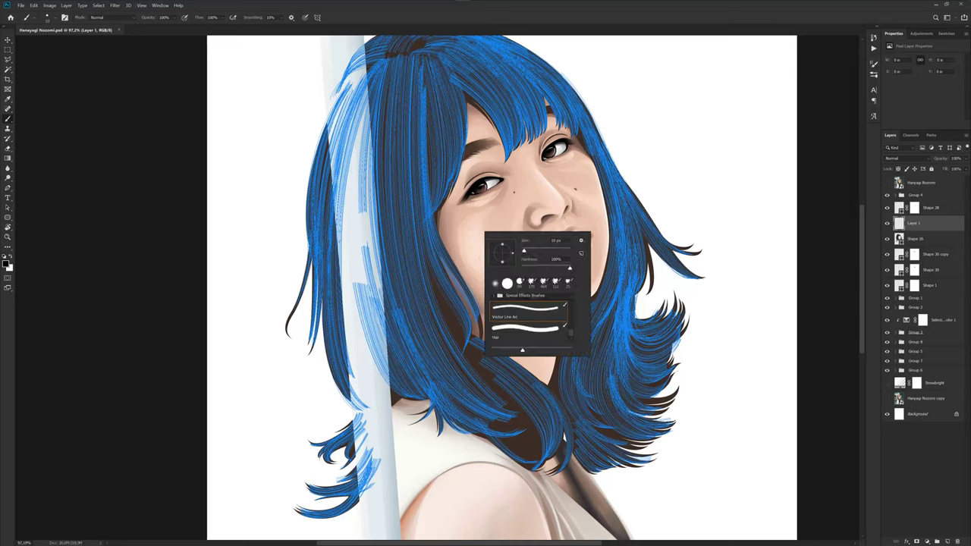
key("Return")
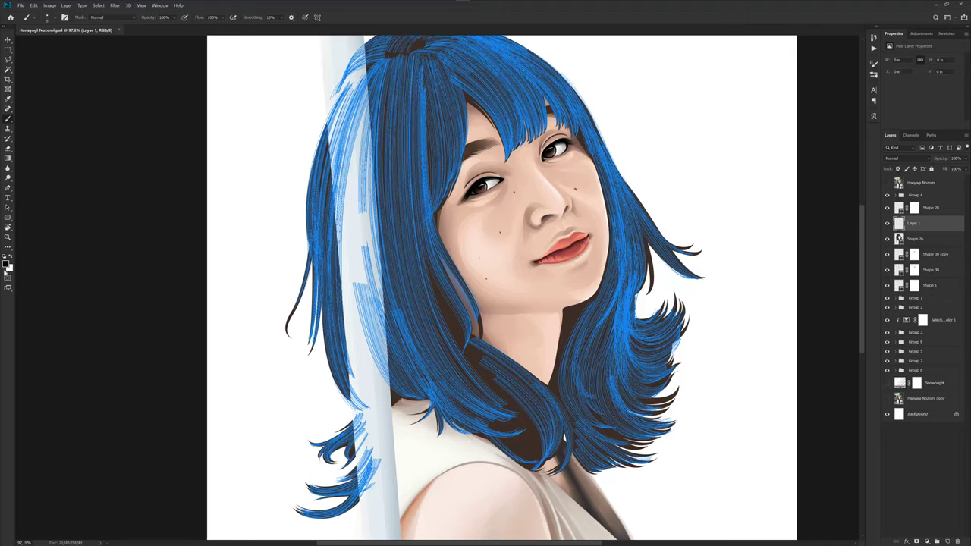
- Set the foreground colour to a dark orange-brown
left_click(6, 262)
left_click(471, 313)
left_click_drag(498, 360, 514, 344)
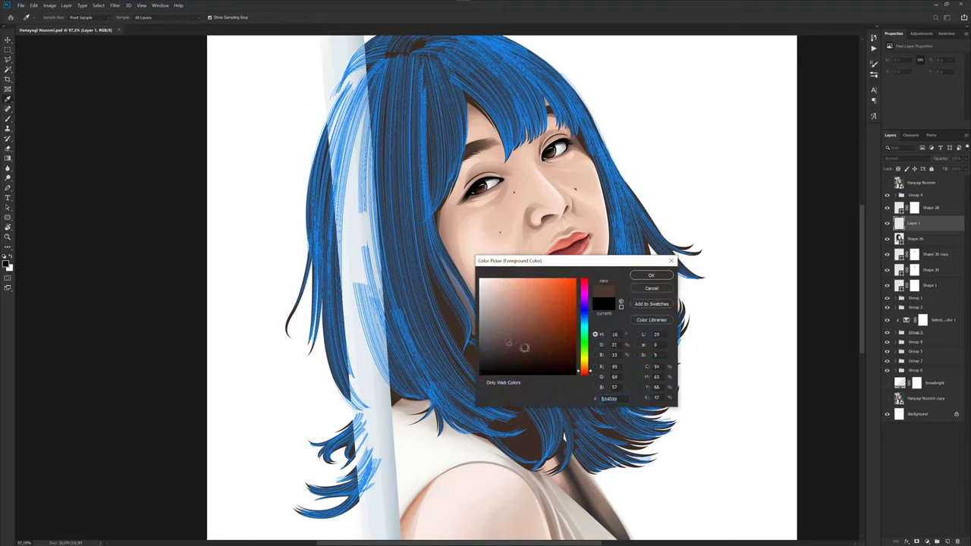
left_click(512, 344)
left_click(650, 275)
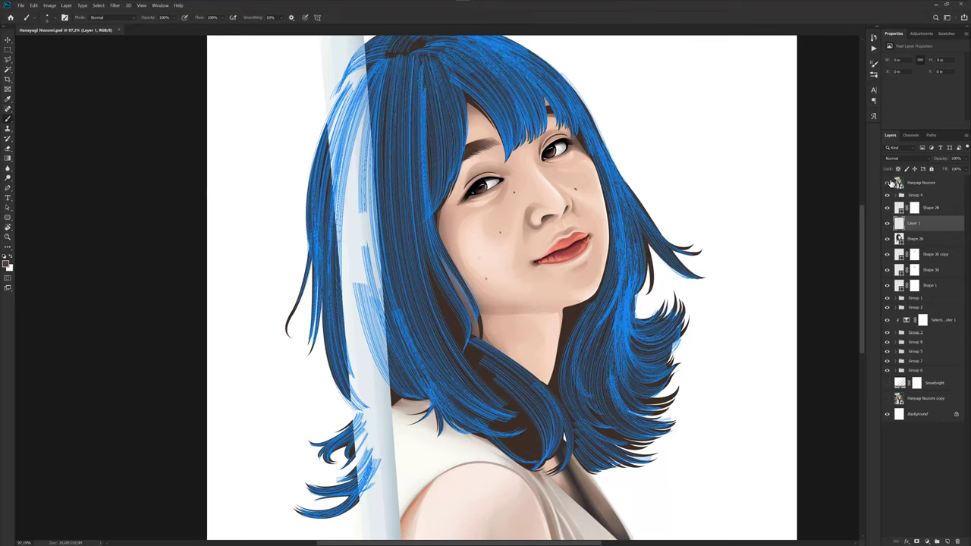
- Stroke the hair strand paths onto Layer 1 with the brown brush
left_click(887, 183)
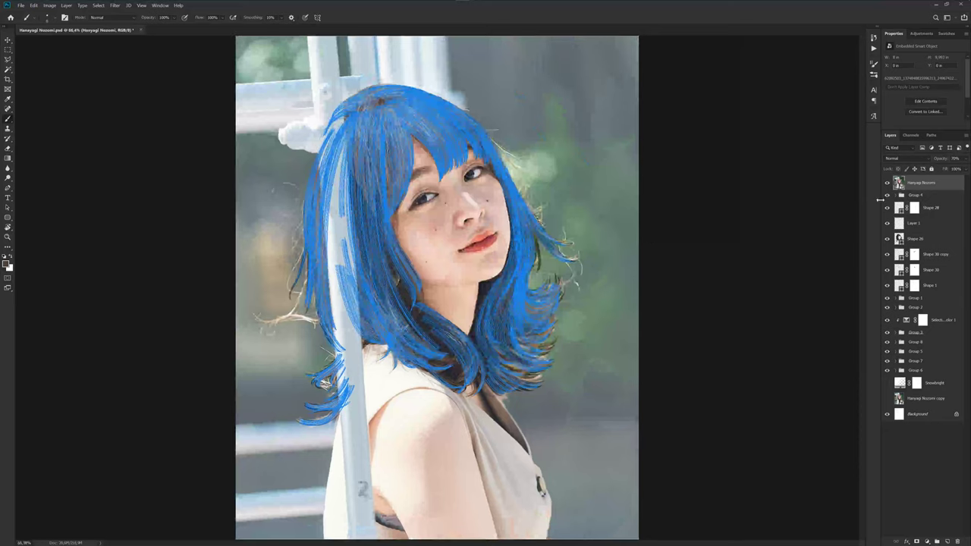
left_click(888, 183)
left_click(918, 223)
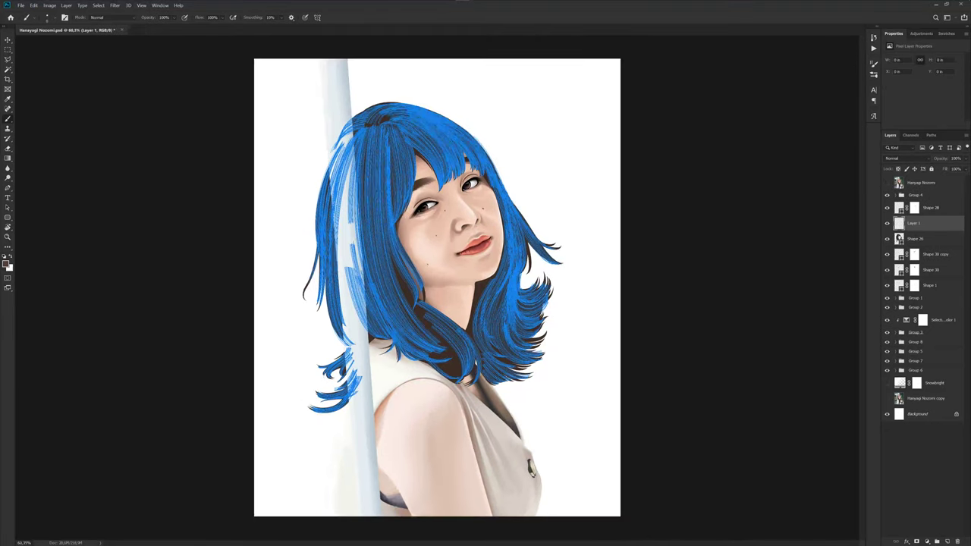
key("ctrl+0")
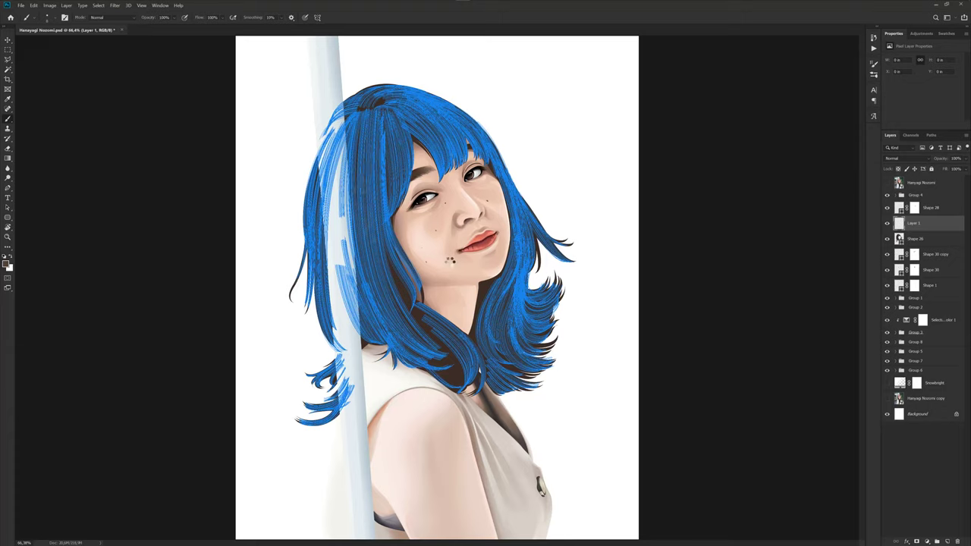
key("Return")
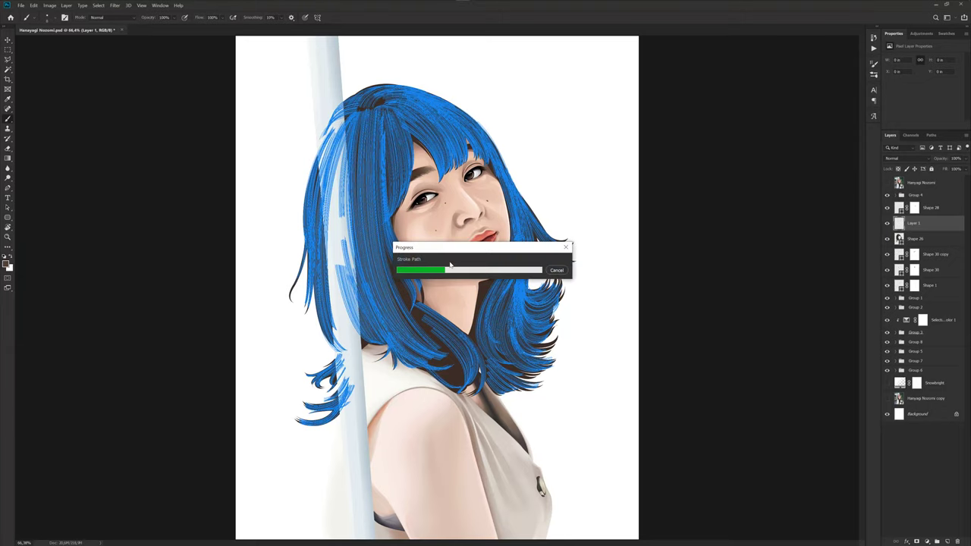
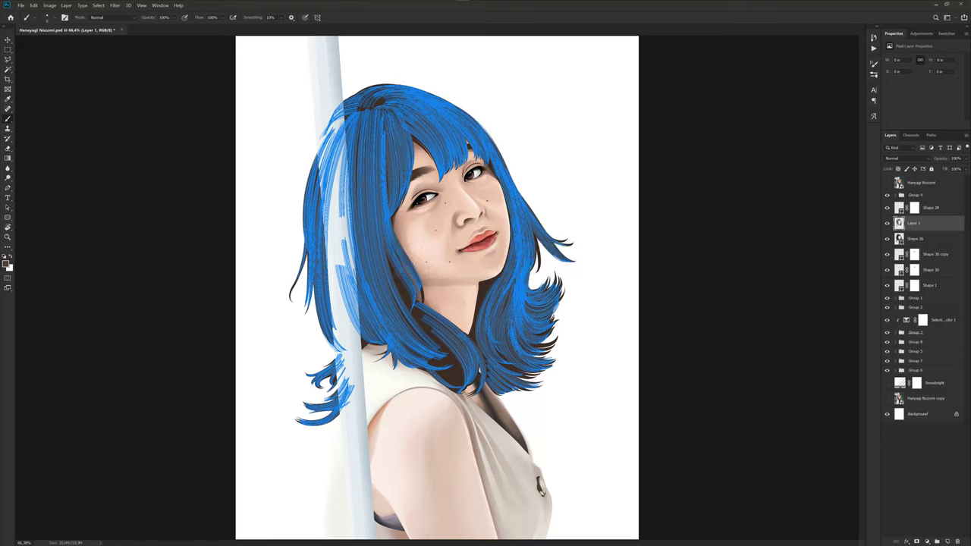
- Hide the blue hair-path outlines so only the plain brown hair shows
key("ctrl+h")
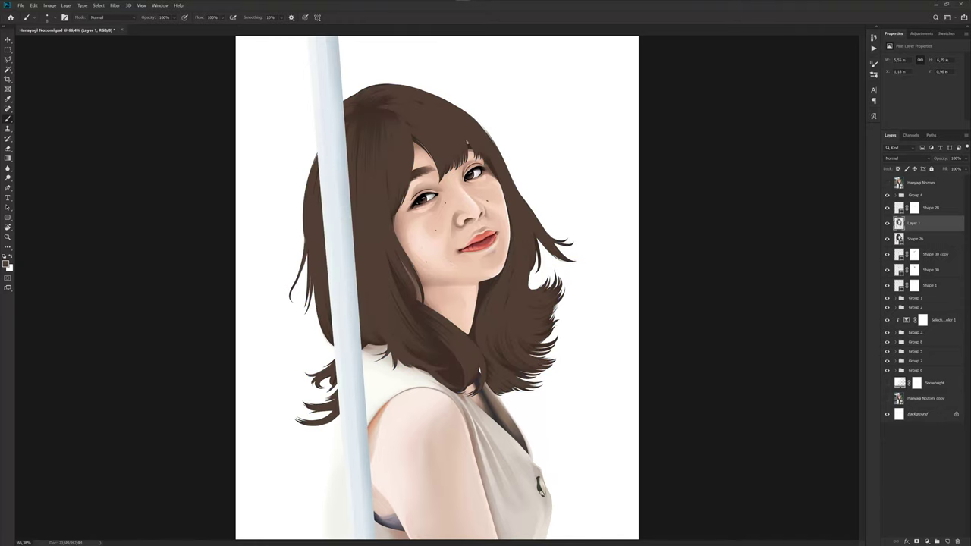
scroll(406, 179, "up", 2)
scroll(406, 180, "up", 2)
scroll(402, 163, "down", 1)
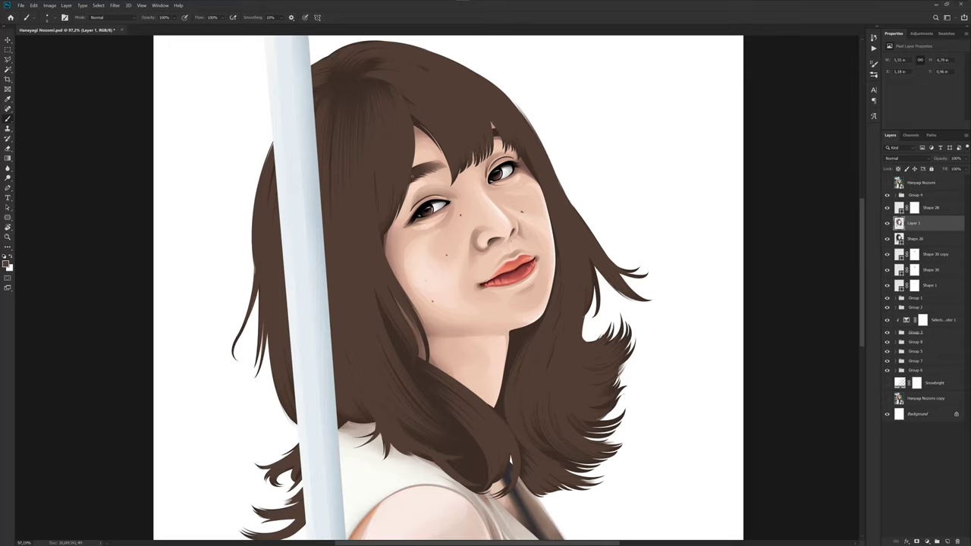
- Save the portrait document and switch to the Pen tool
key("ctrl+s")
key("p")
scroll(415, 200, "down", 1)
scroll(415, 201, "down", 1)
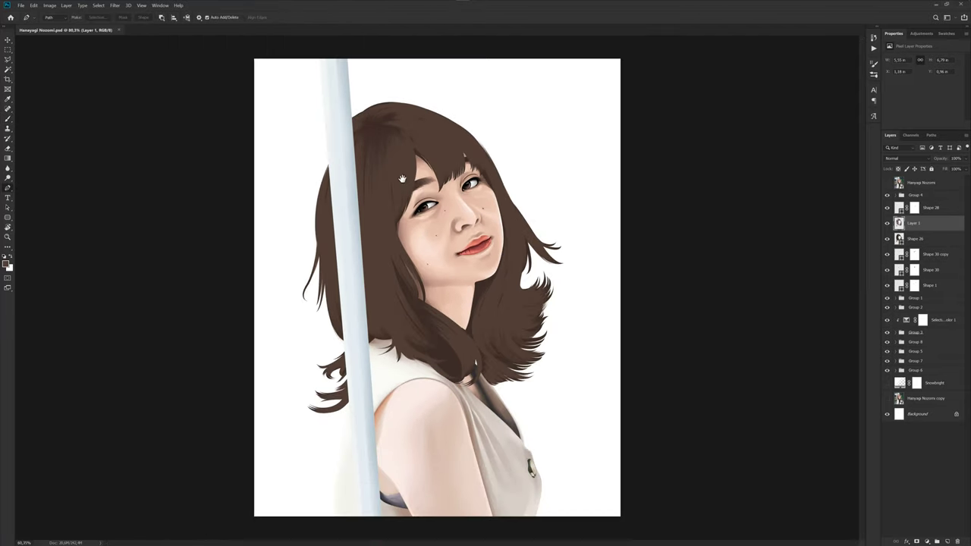
scroll(415, 201, "up", 2)
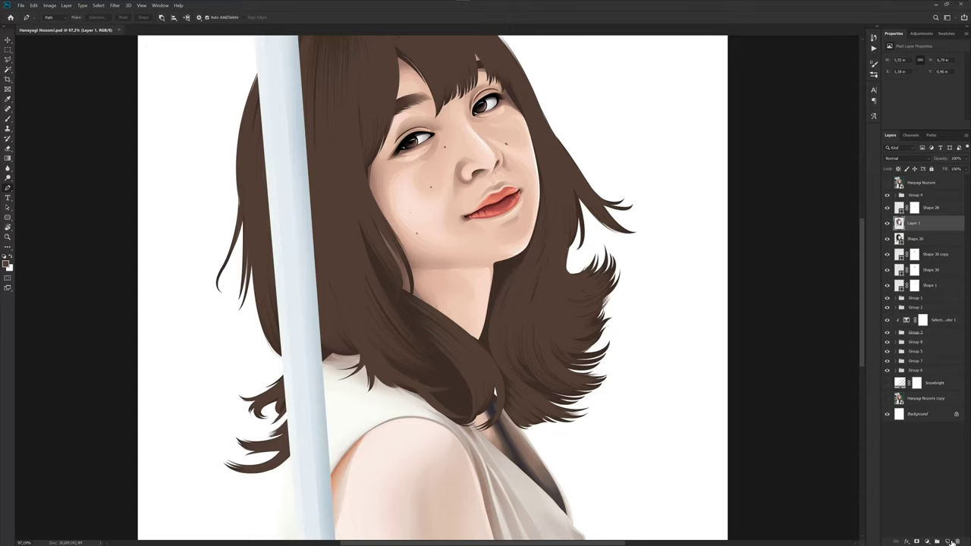
- Add a new empty layer above Layer 1 and compare it against the reference photo
left_click(948, 541)
mouse_move(338, 230)
left_mouse_down()
mouse_move(392, 290)
mouse_move(452, 251)
mouse_move(445, 261)
left_mouse_up()
left_click(887, 183)
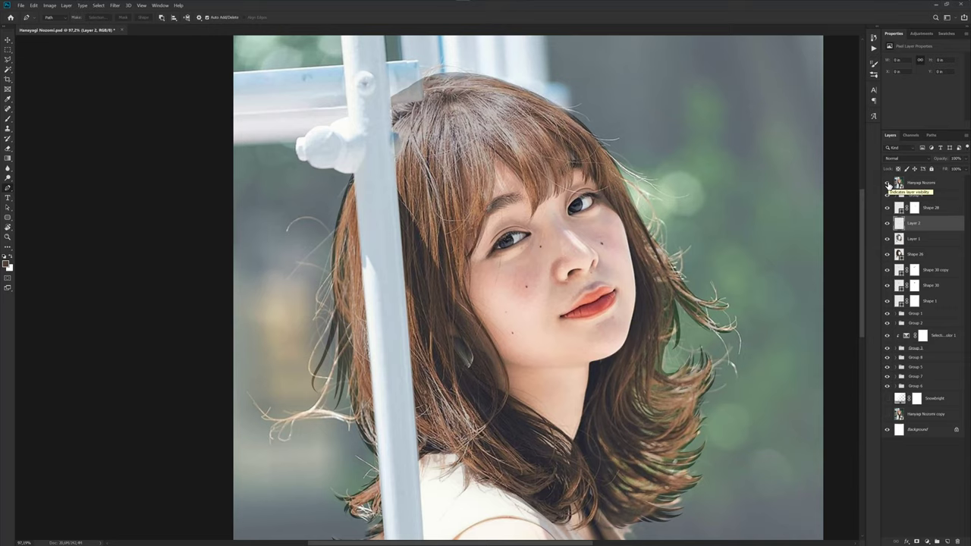
left_click(888, 184)
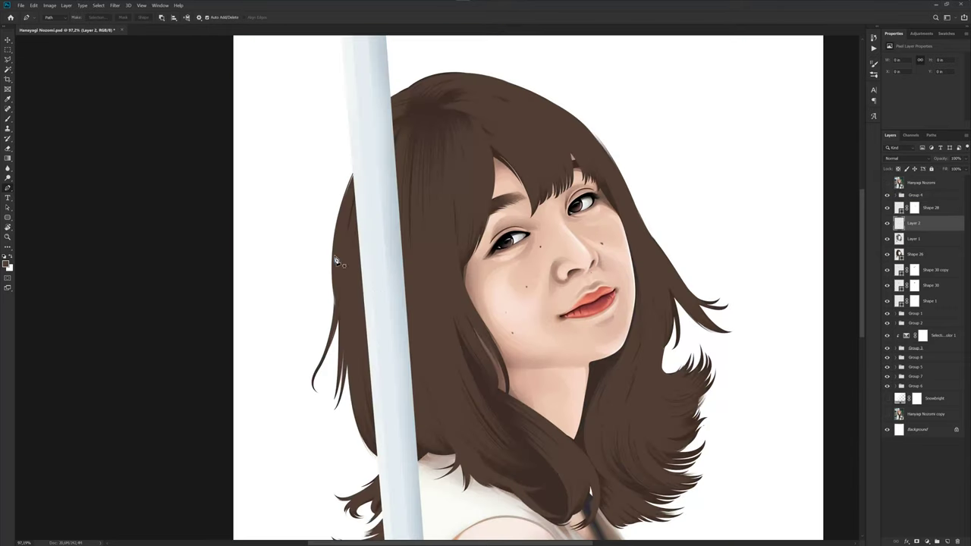
left_click_drag(336, 260, 381, 216)
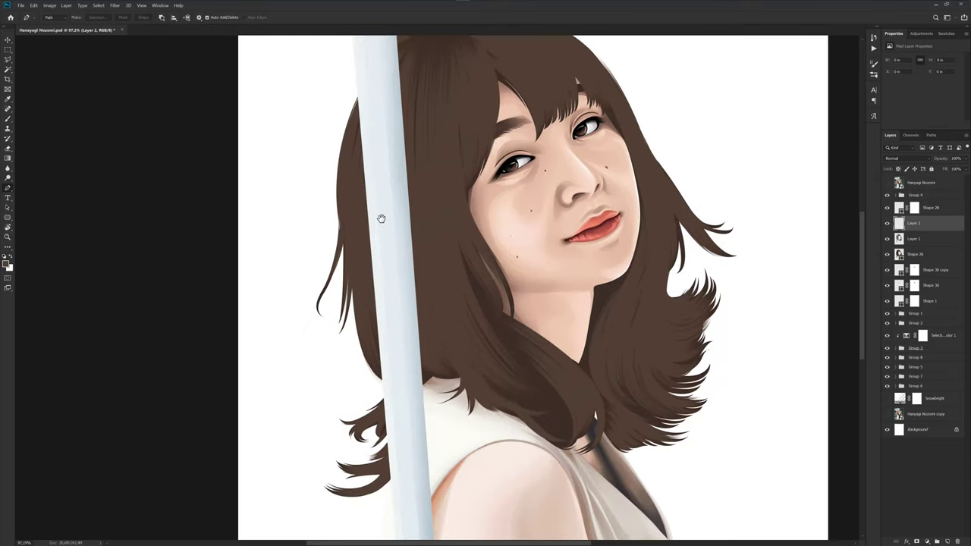
- Draw a curved strand path from the pole's top along the hair edge and offset a copy
left_click(394, 56)
left_click_drag(355, 228, 362, 336)
scroll(371, 359, "down", 3)
scroll(380, 285, "up", 2)
left_click_drag(392, 297, 426, 306)
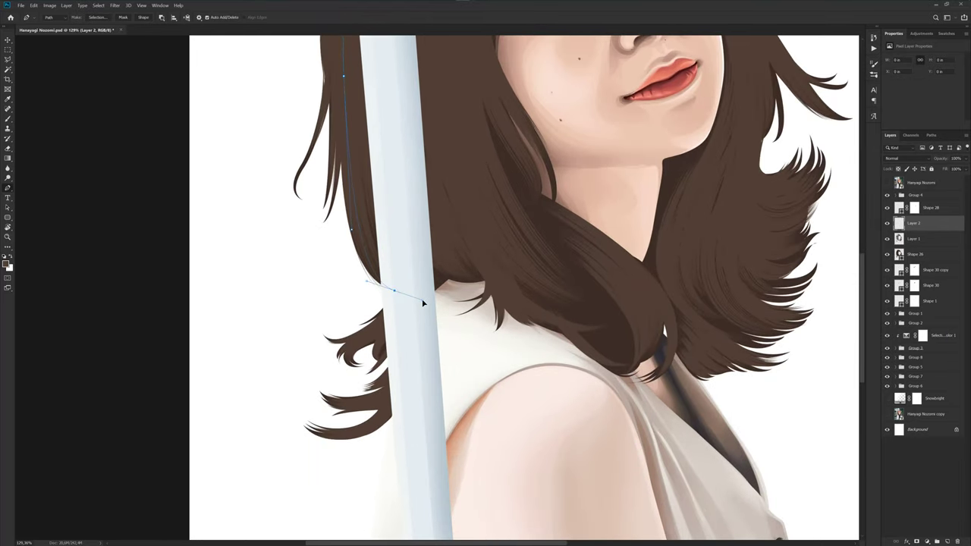
scroll(372, 262, "up", 3)
left_click(370, 264)
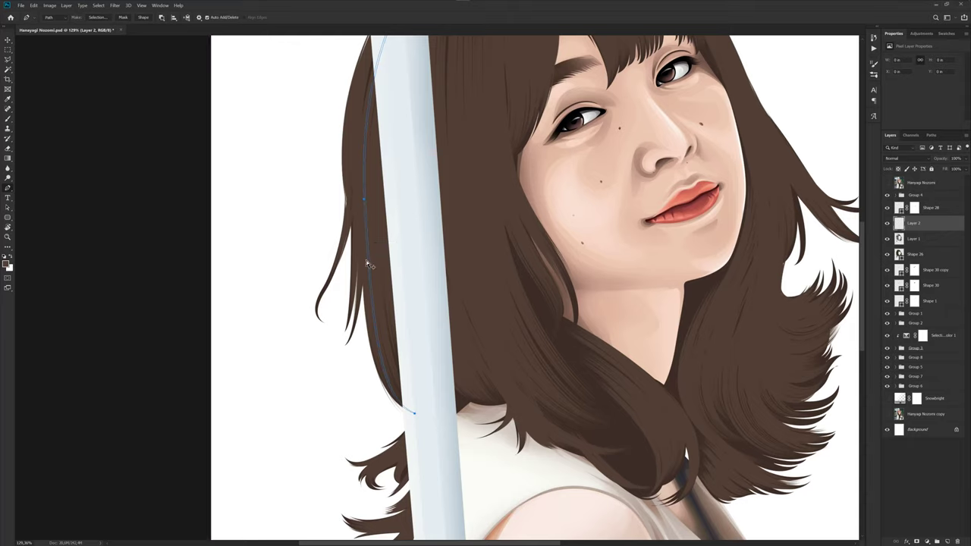
left_click_drag(366, 262, 380, 275)
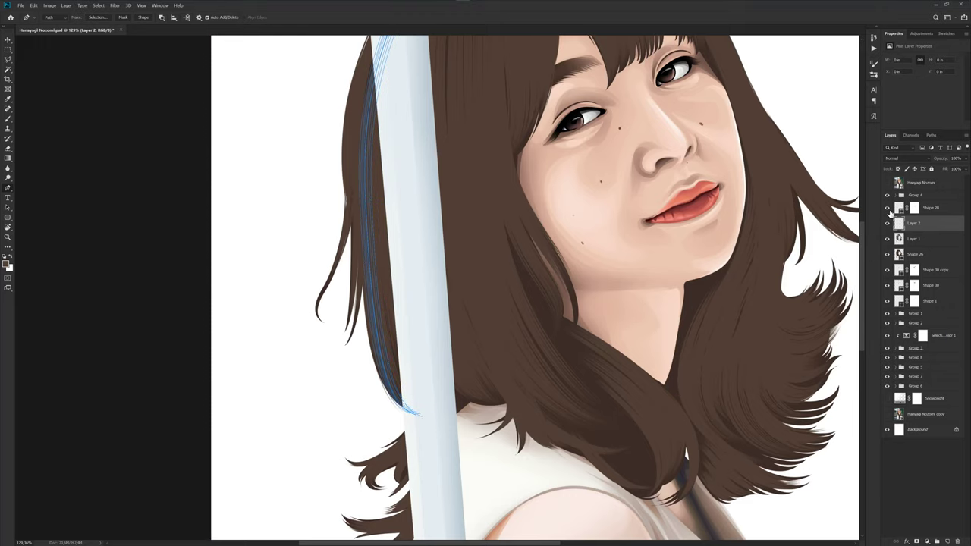
- Reshape the strand's lower end so the copies converge, checking against the reference photo
left_click(887, 184)
left_click_drag(382, 317, 394, 388)
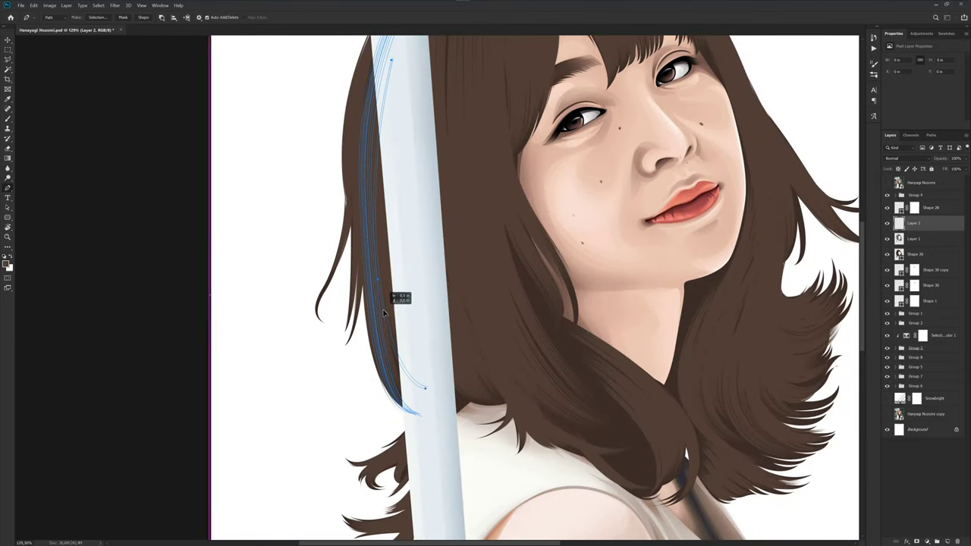
mouse_move(387, 313)
left_mouse_down()
mouse_move(384, 331)
mouse_move(399, 342)
left_mouse_up()
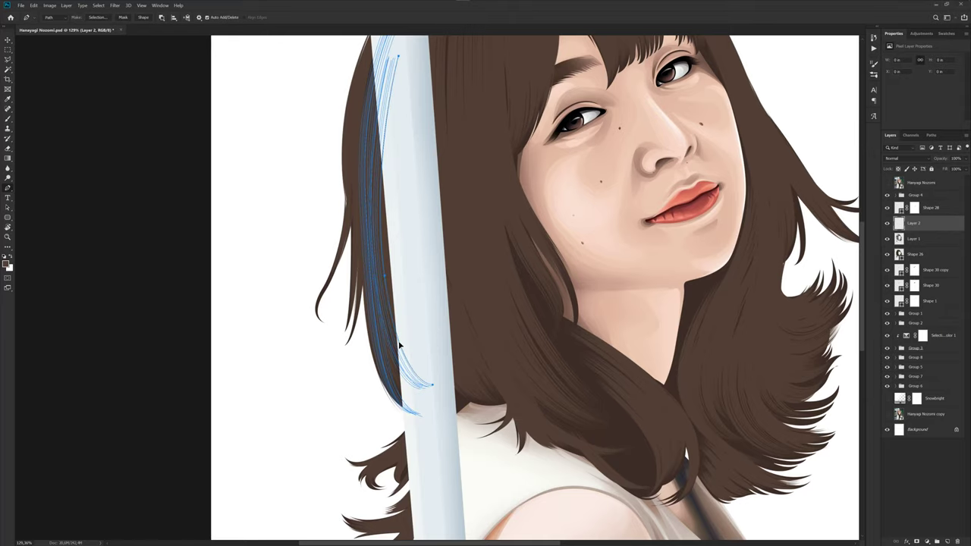
left_click_drag(399, 342, 403, 345)
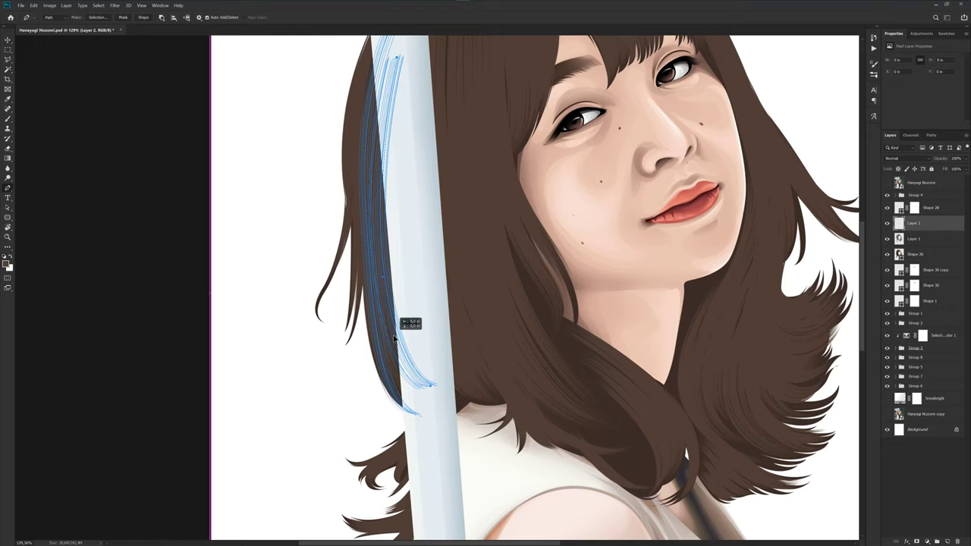
scroll(424, 307, "up", 2)
scroll(425, 307, "left", 1)
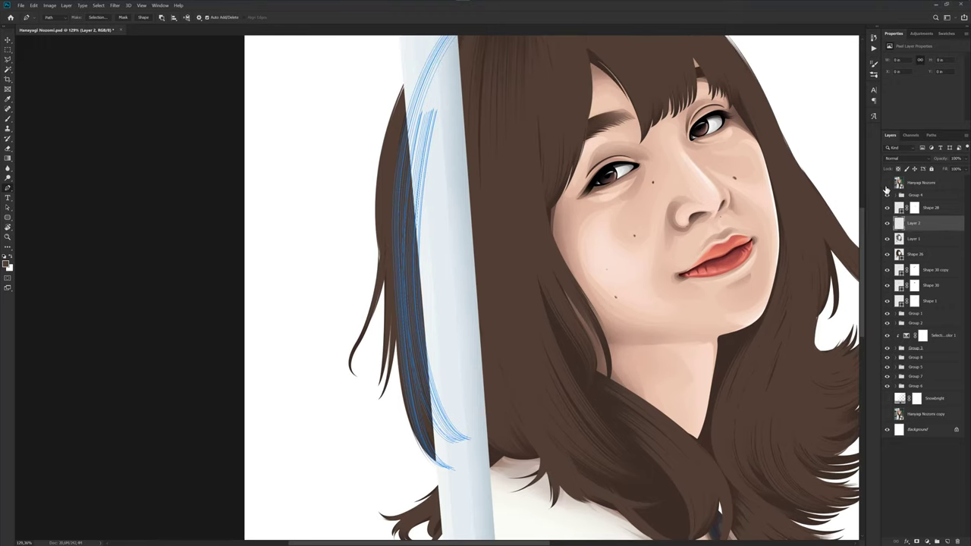
left_click(885, 187)
left_click(886, 186)
- Add more curved strand paths up toward the crown and shift their copies upward
left_click_drag(398, 274, 434, 328)
scroll(409, 255, "up", 2)
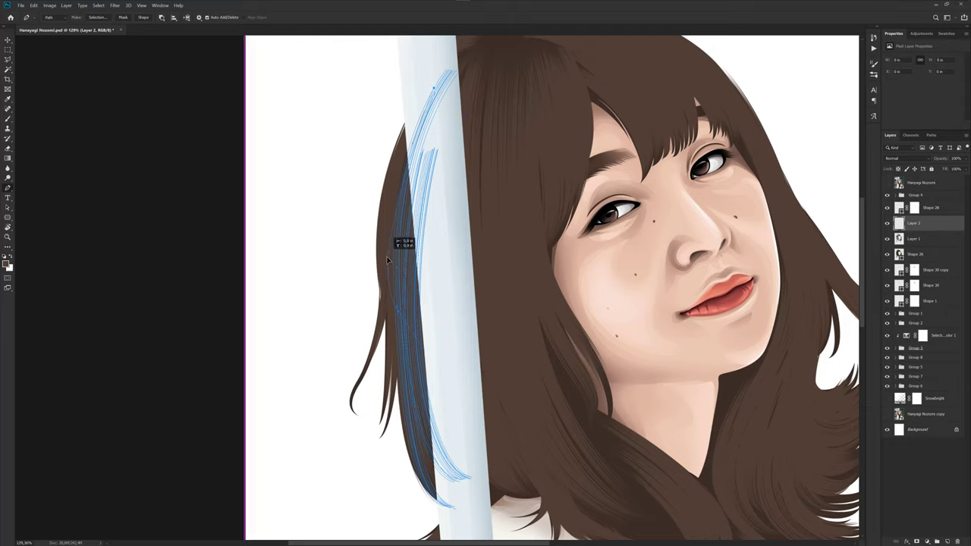
left_click(390, 256, "ctrl")
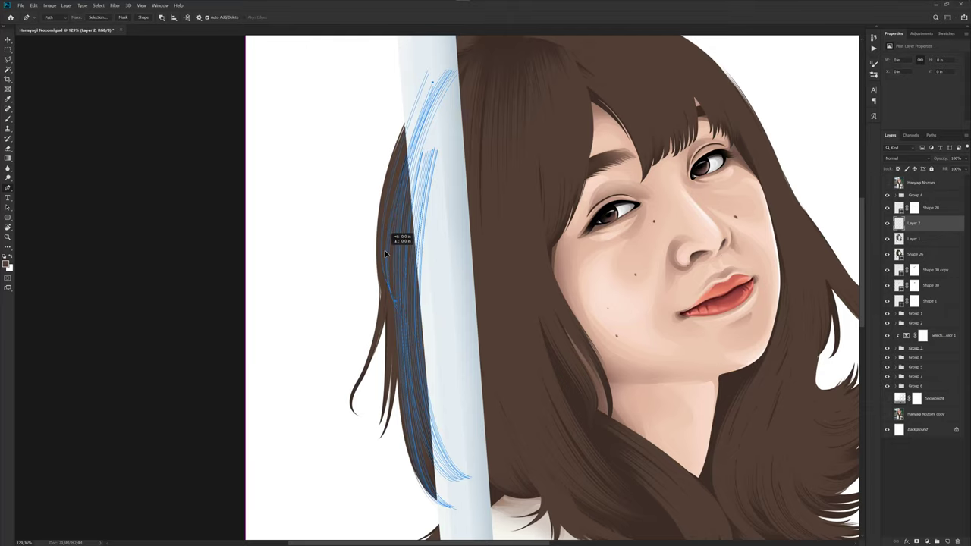
left_click_drag(386, 254, 386, 244)
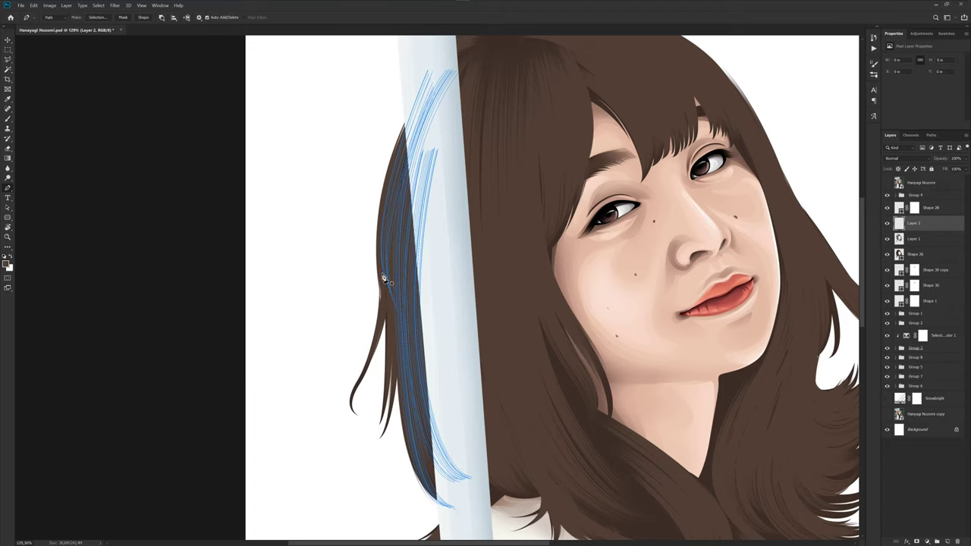
left_click_drag(412, 120, 401, 234)
left_click_drag(407, 175, 497, 60)
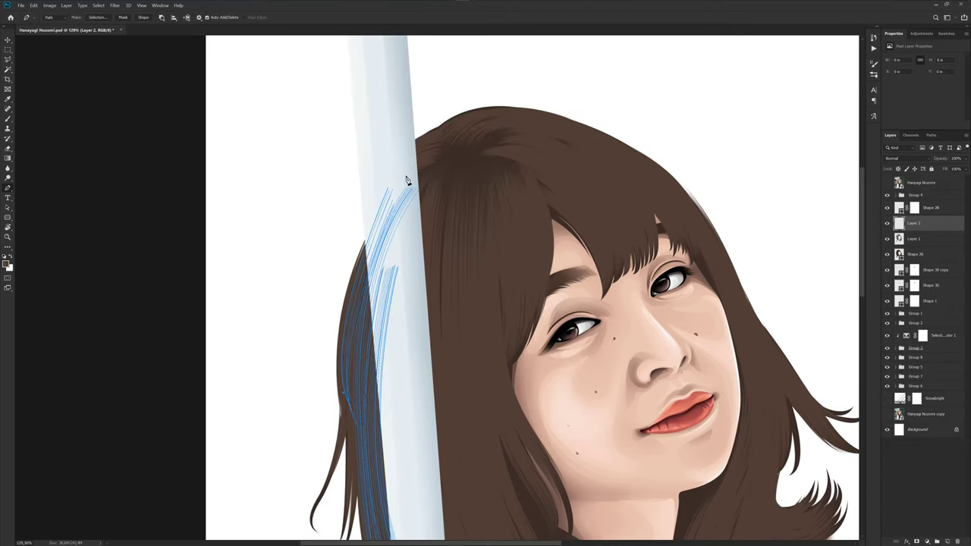
scroll(360, 285, "up", 2)
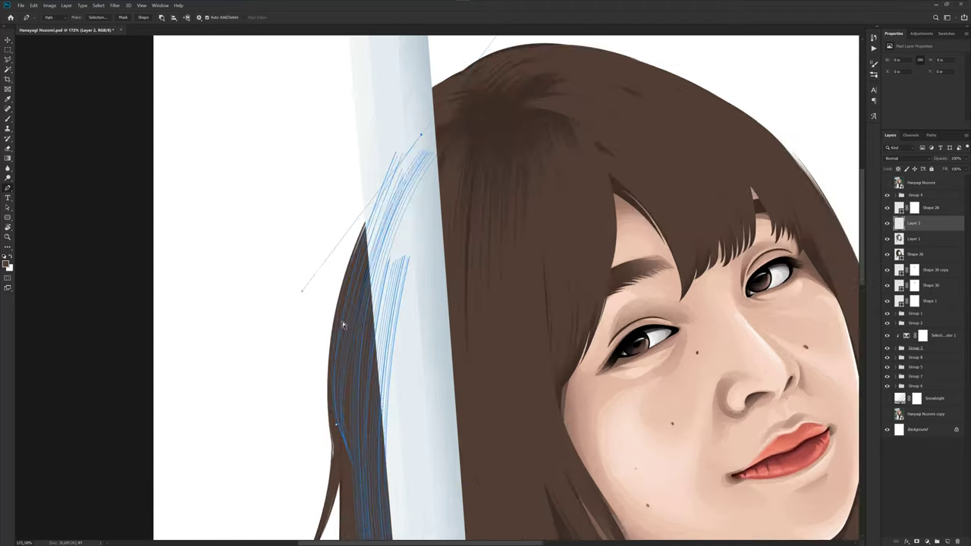
left_click(337, 326)
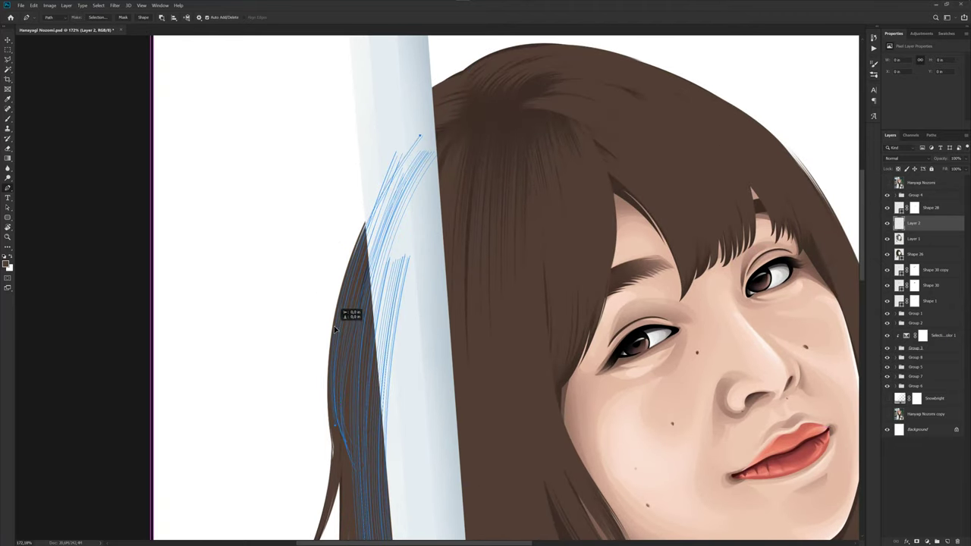
mouse_move(350, 366)
left_mouse_down()
mouse_move(343, 283)
mouse_move(340, 307)
left_mouse_up()
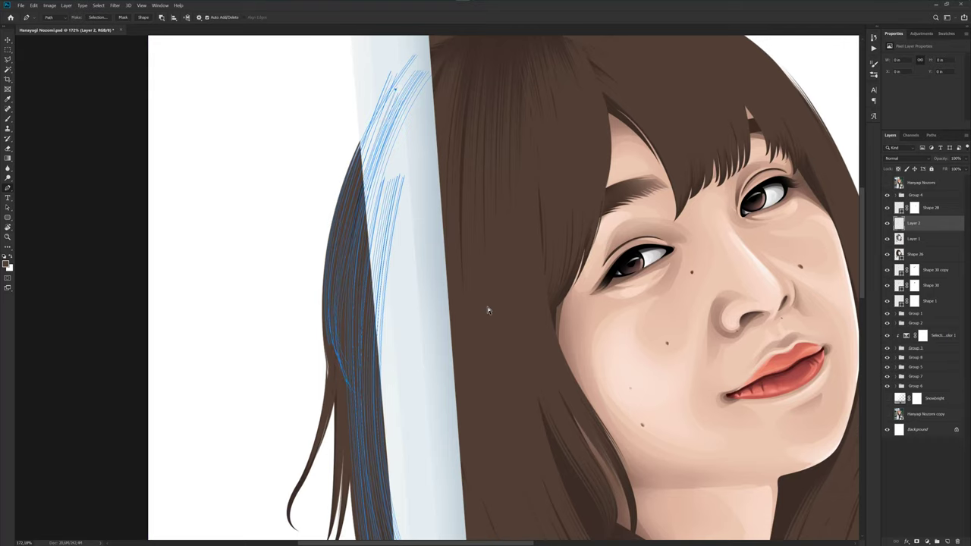
scroll(455, 292, "down", 3)
scroll(433, 276, "down", 2)
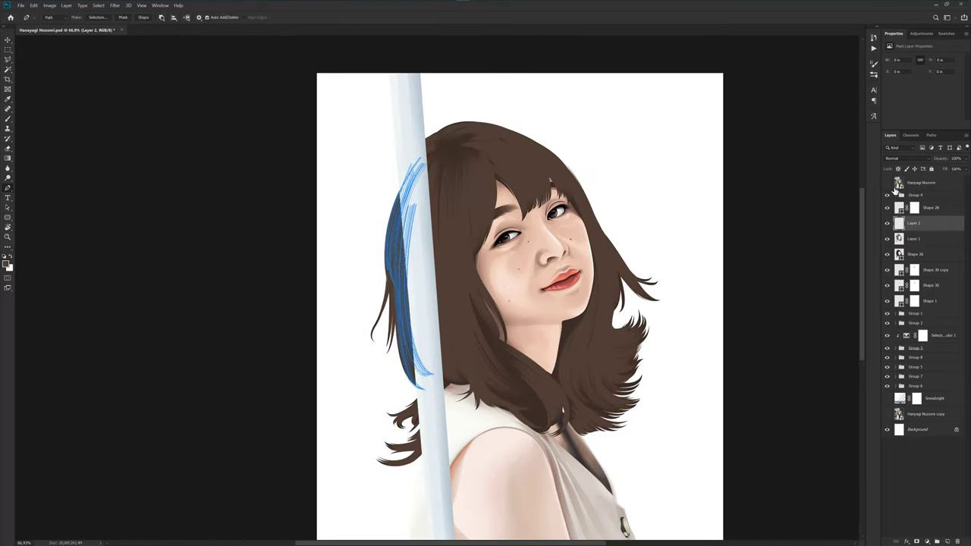
- Show the reference photo layer at 70% opacity
left_click(887, 183)
left_click(920, 189)
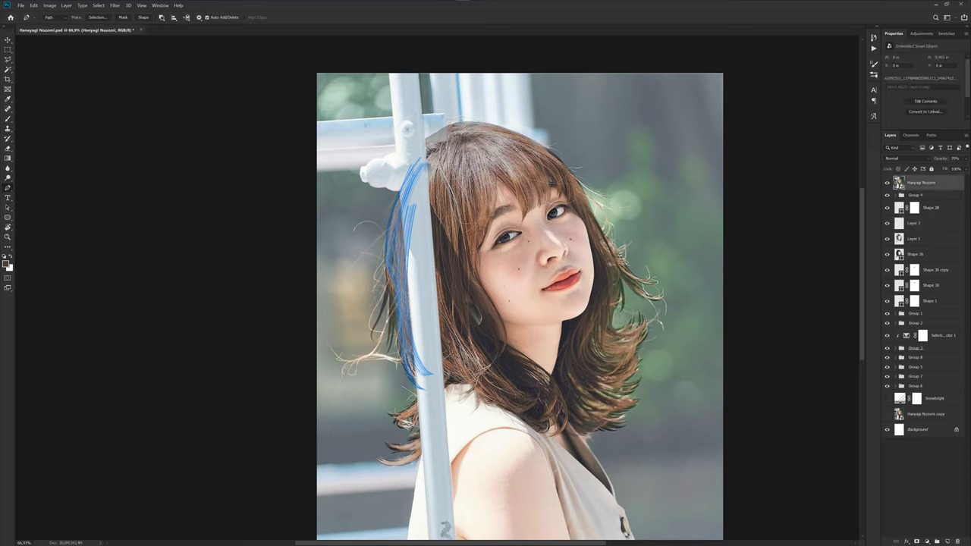
left_click_drag(966, 158, 960, 167)
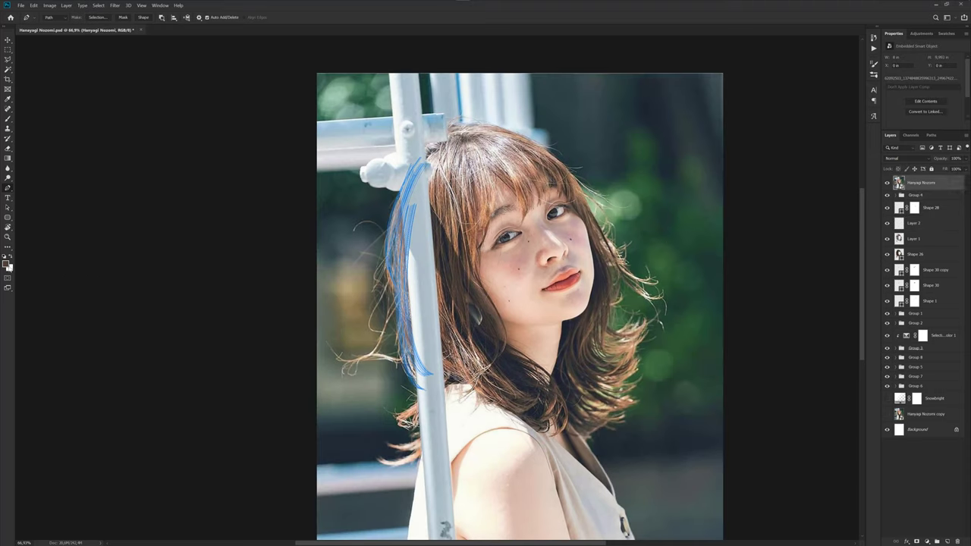
- Sample a warm brown from the photo's hair as foreground colour and target Layer 2
left_click(7, 262)
left_click(409, 298)
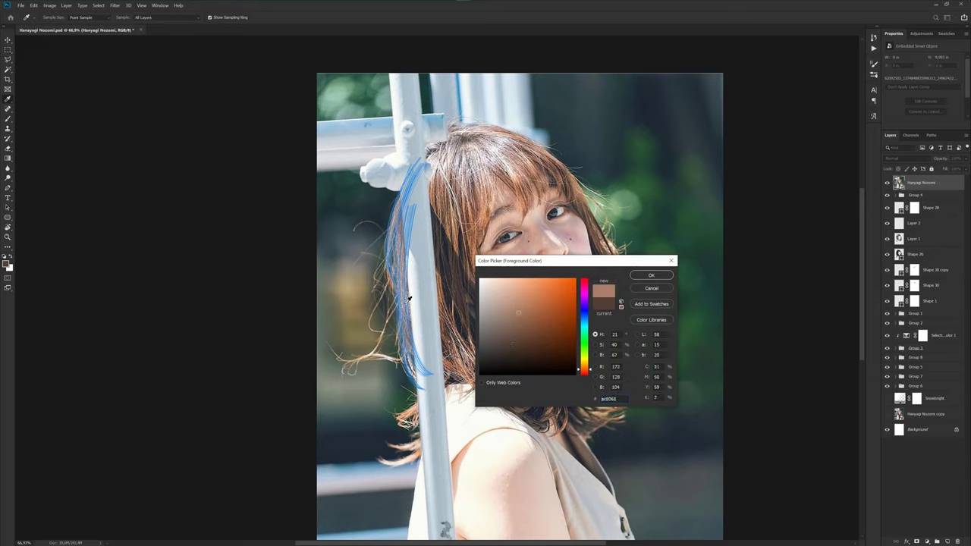
left_click(472, 227)
left_click(663, 275)
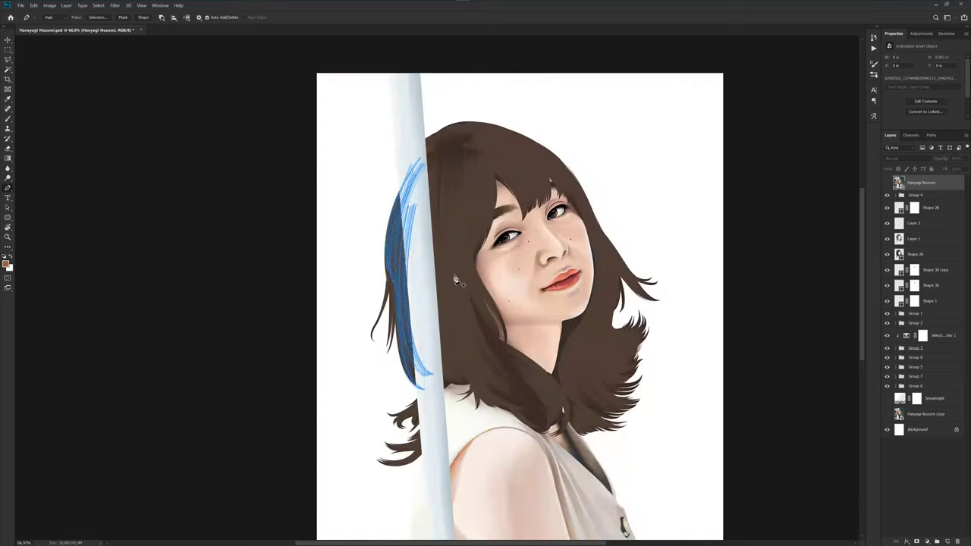
left_click(921, 224)
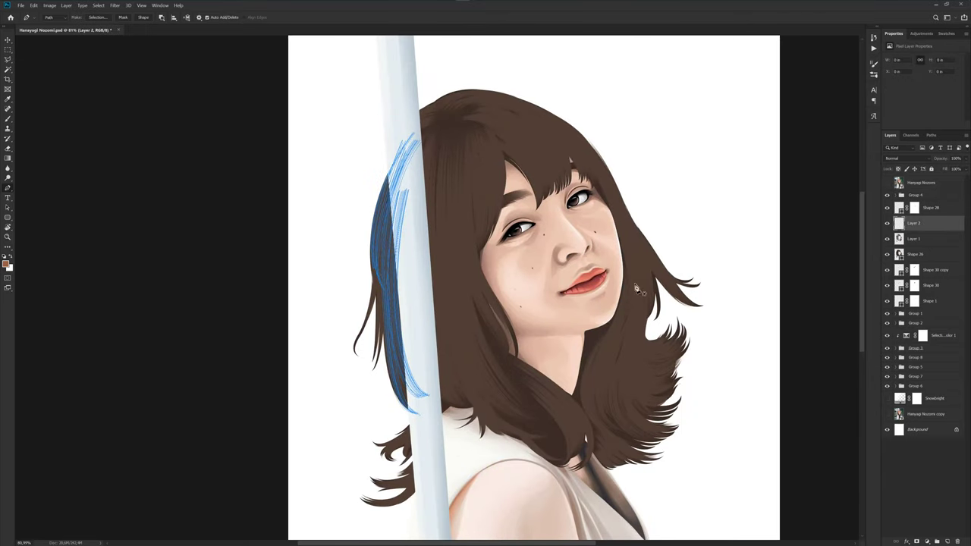
key("b")
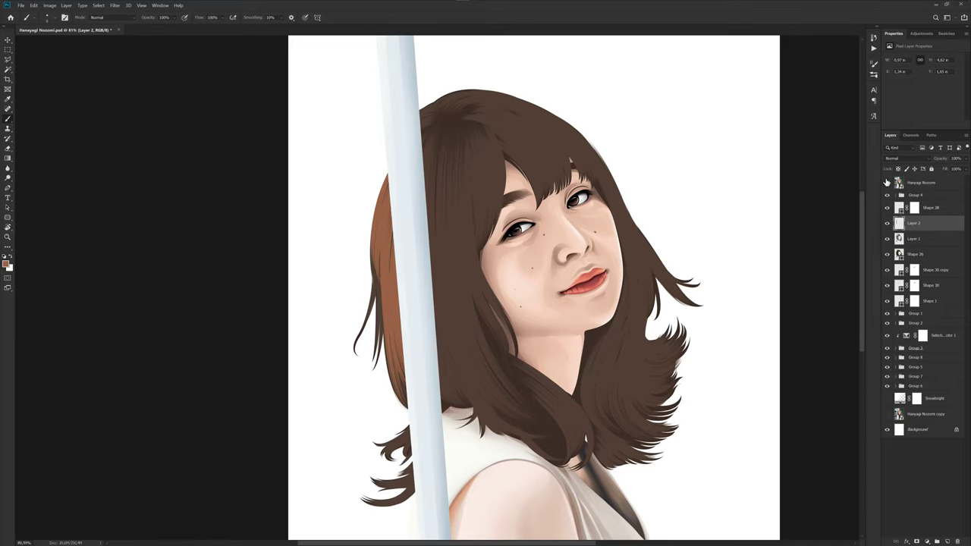
- Undo the first orange-brown stroke and restroke the selected hair paths with the Brush
left_click(887, 183)
scroll(406, 339, "up", 2)
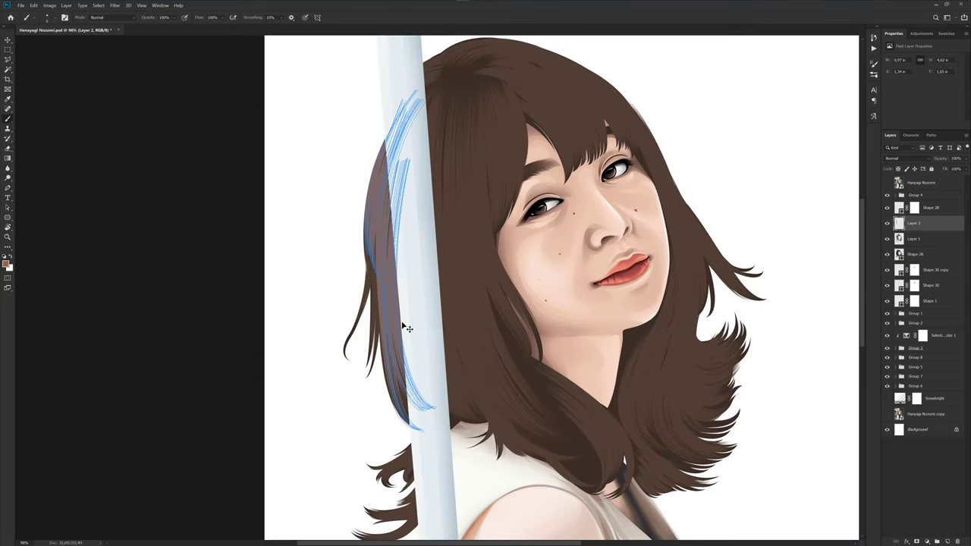
key("ctrl+z")
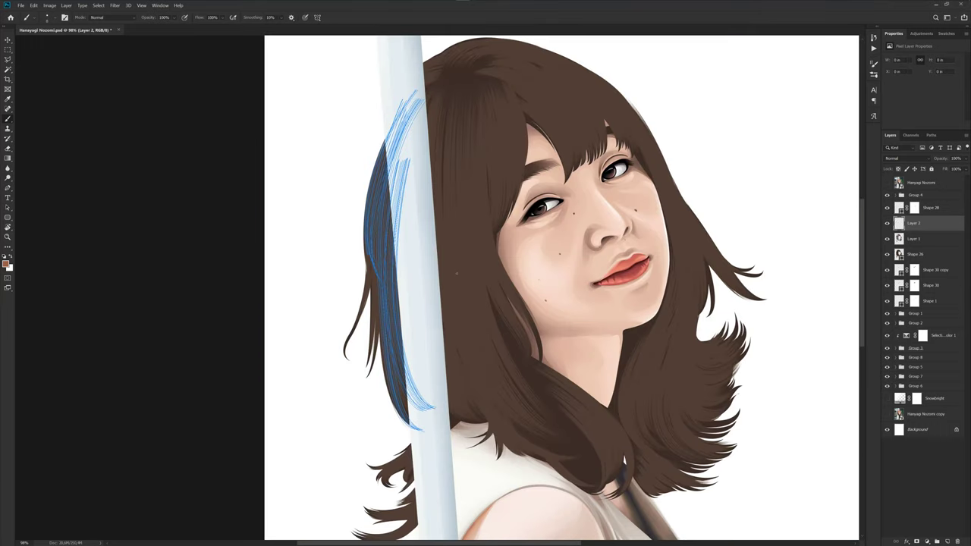
key("a")
key("b")
right_click(565, 277)
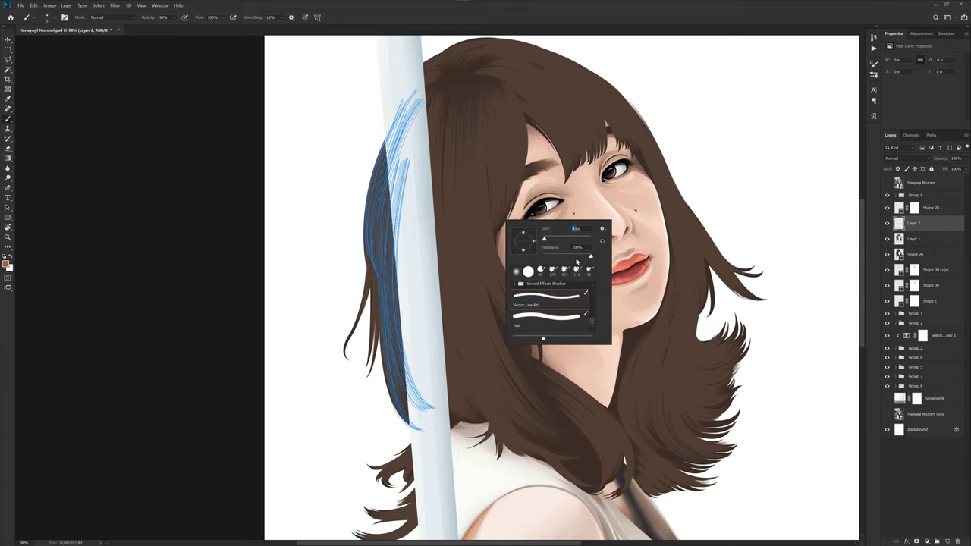
key("Escape")
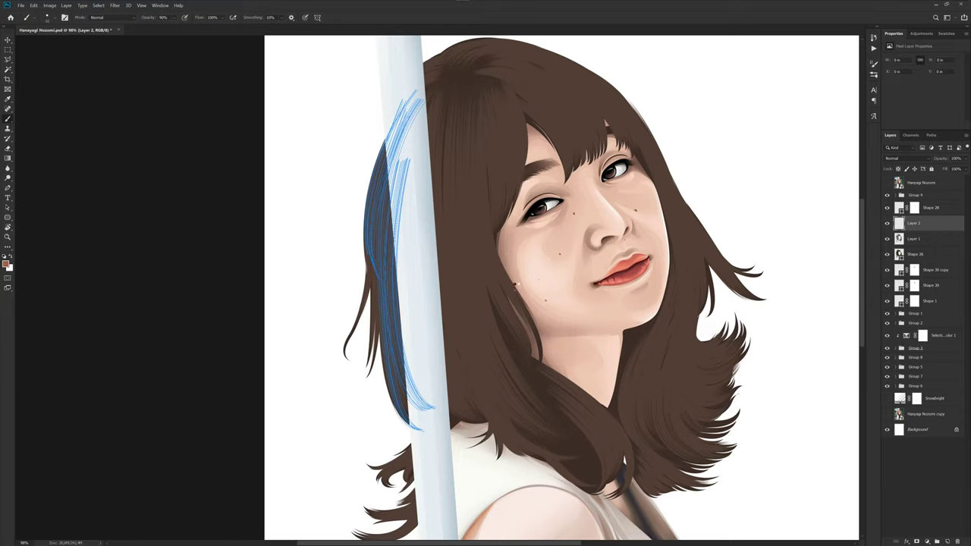
key("Return")
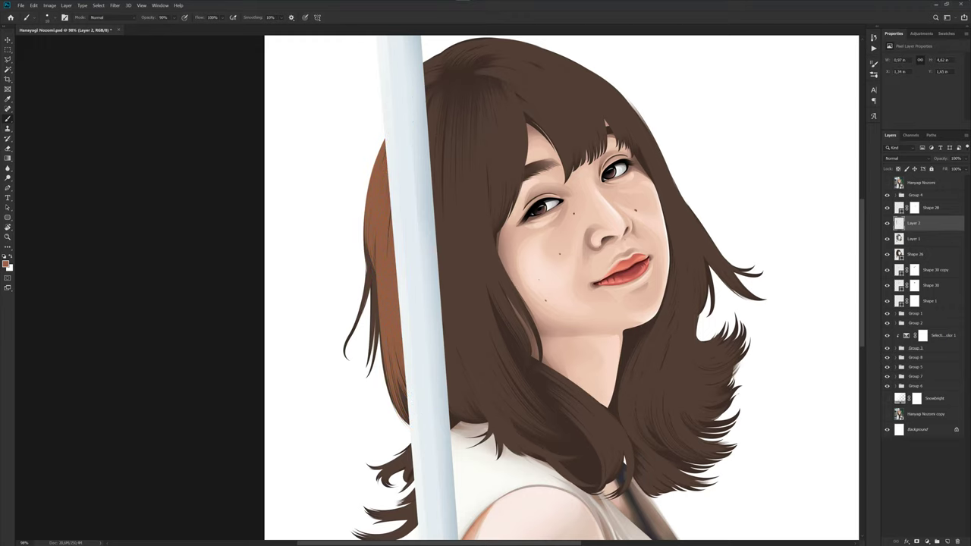
- Compare with the reference photo and set the brush size to 6 px
scroll(404, 288, "down", 2, "alt")
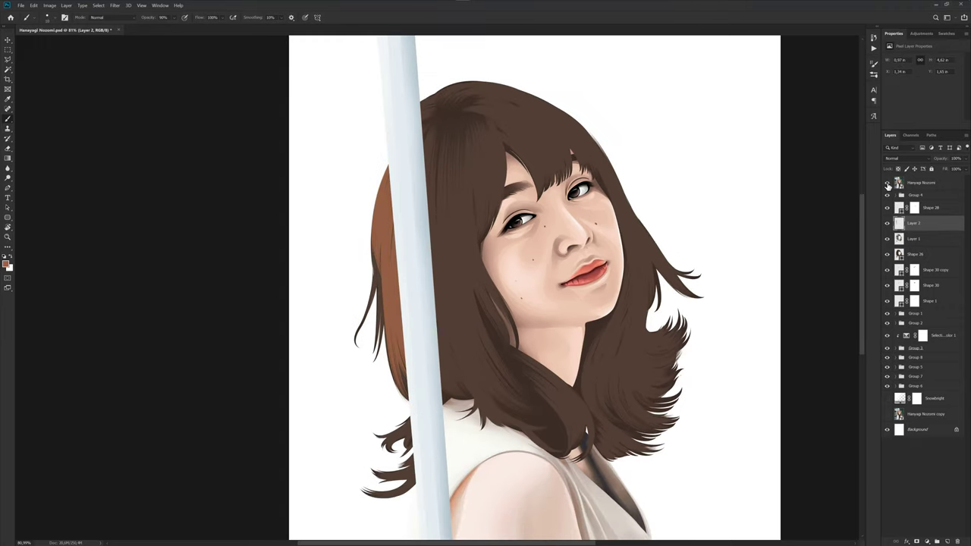
left_click(887, 183)
left_click(887, 185)
scroll(434, 292, "down", 1, "alt")
scroll(410, 285, "up", 2, "alt")
scroll(408, 273, "up", 1, "alt")
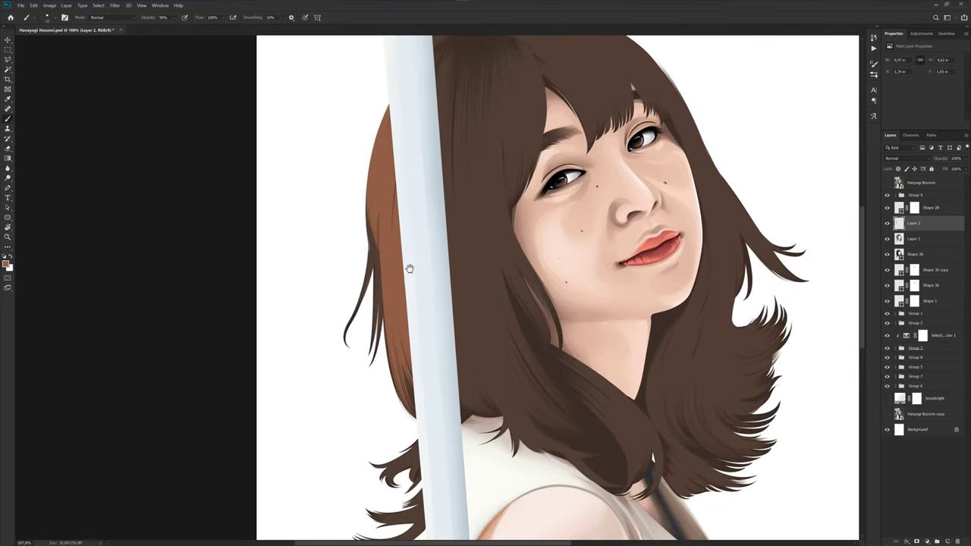
left_click_drag(407, 269, 402, 247)
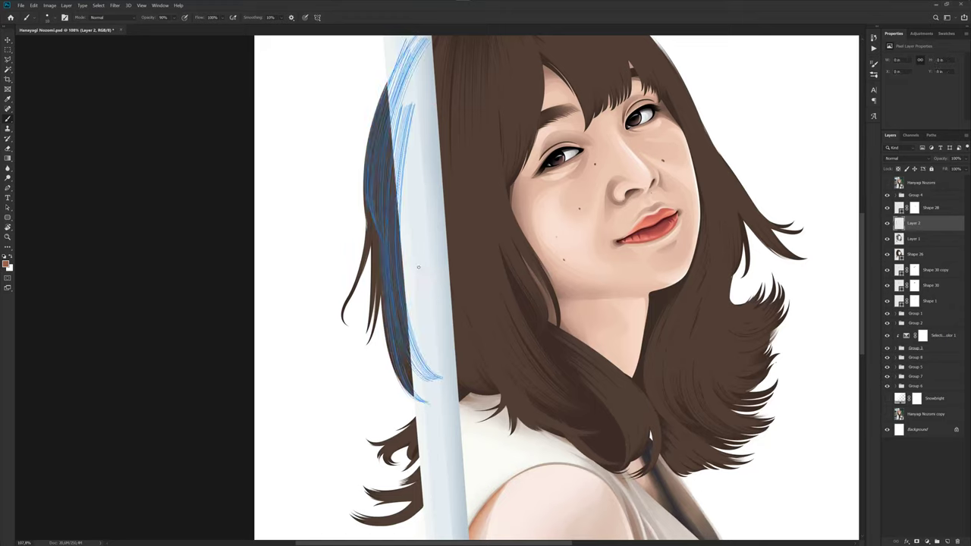
right_click(447, 296)
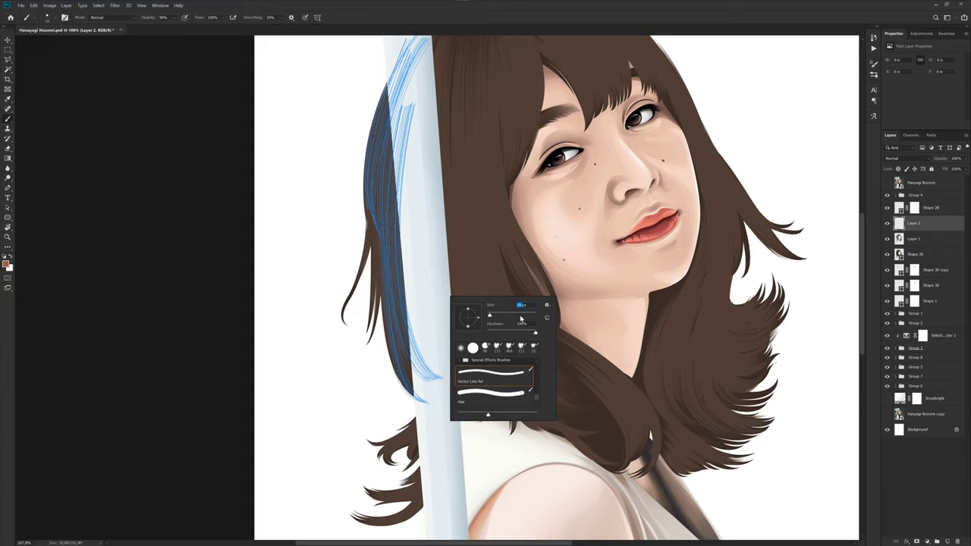
type("6")
key("Return")
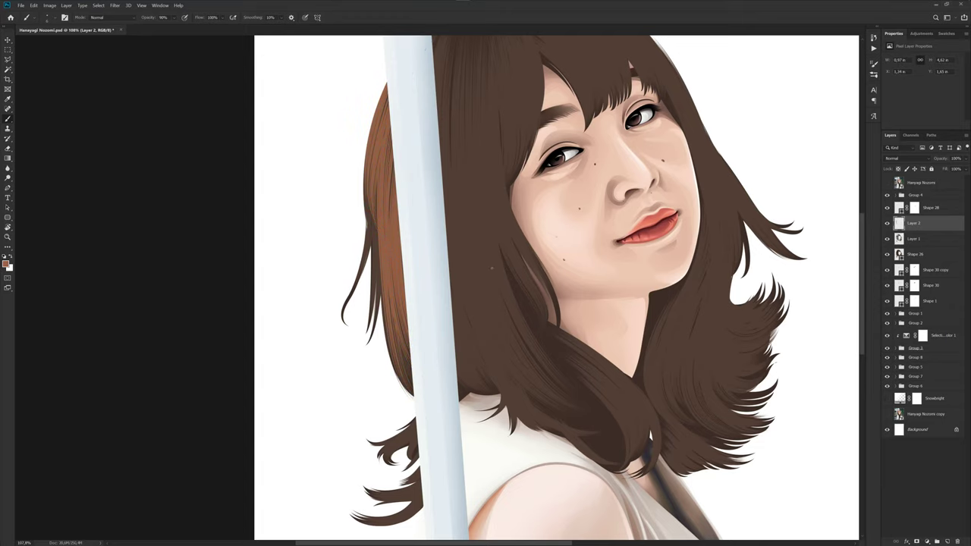
- Fit the portrait in the window and select the hair paths behind the pole
scroll(556, 288, "down", 3)
scroll(486, 288, "down", 2)
scroll(471, 288, "down", 1)
key("ctrl+0")
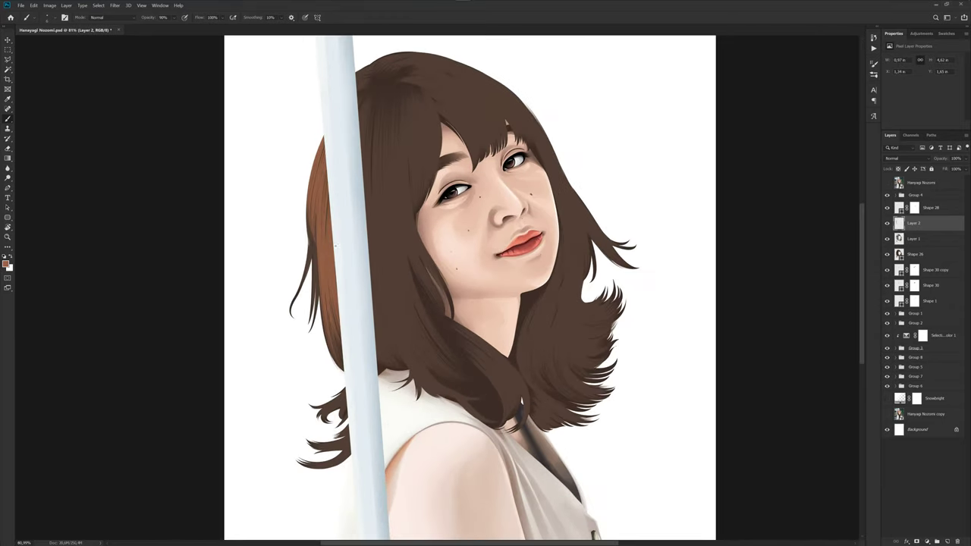
scroll(324, 236, "up", 2)
key("p")
scroll(303, 206, "up", 2)
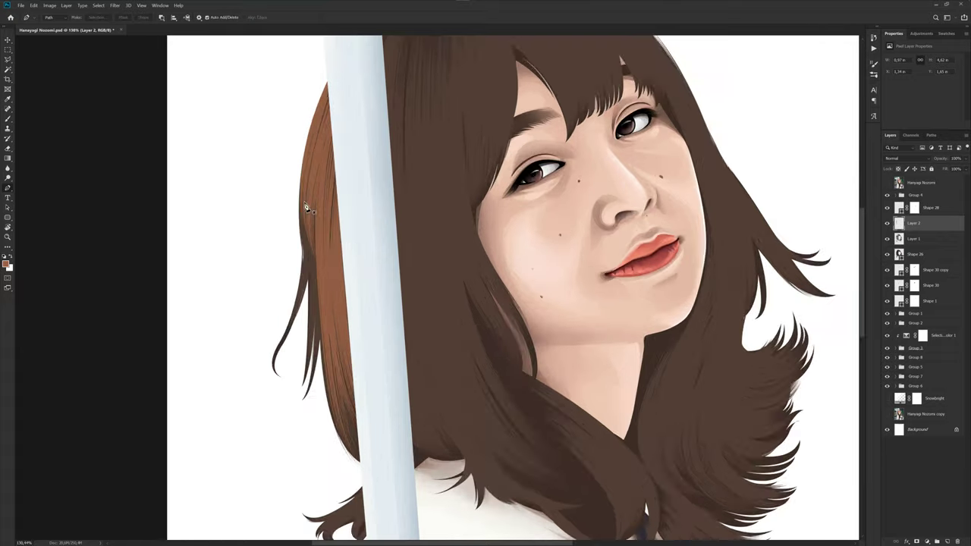
scroll(342, 202, "up", 1)
left_click_drag(342, 204, 344, 240)
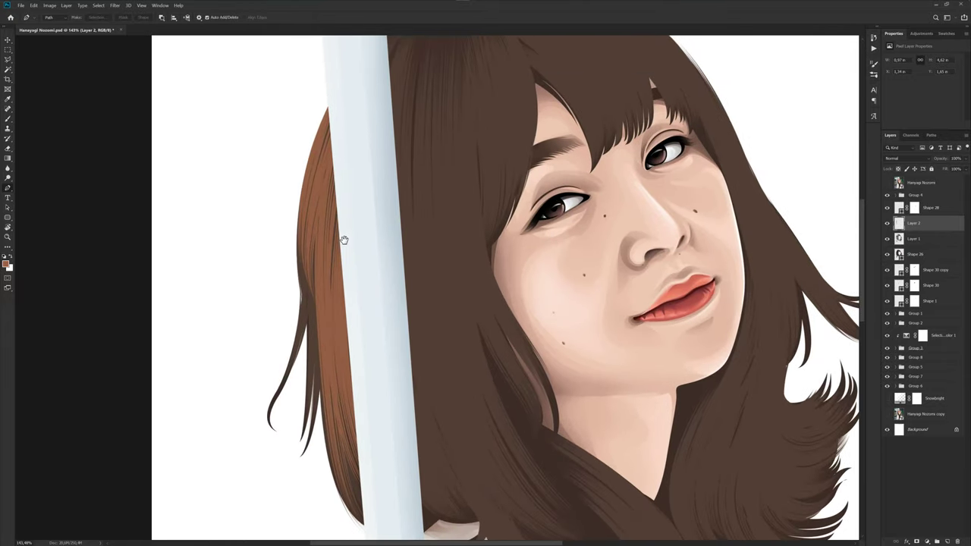
left_click(361, 274)
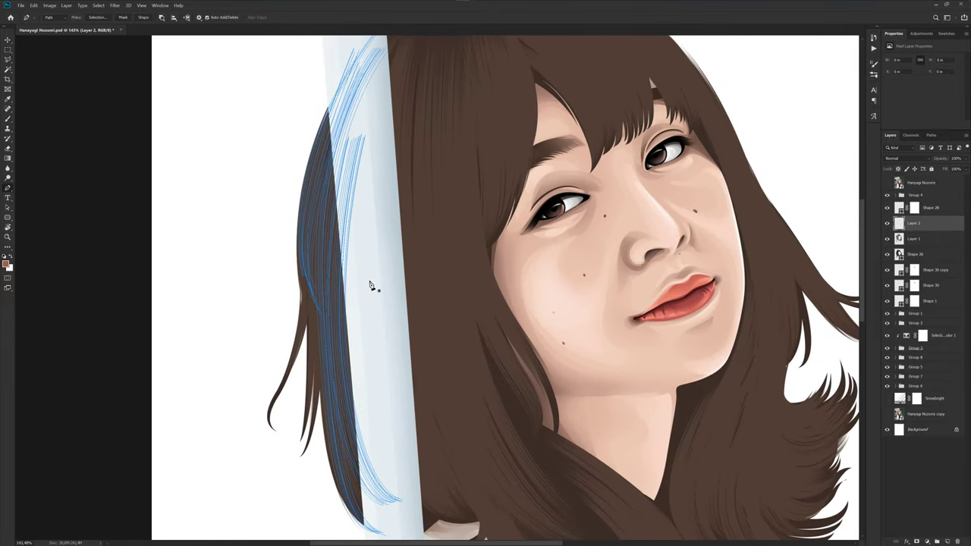
- Verify the brush size settings before returning to the Pen tool
key("b")
right_click(403, 283)
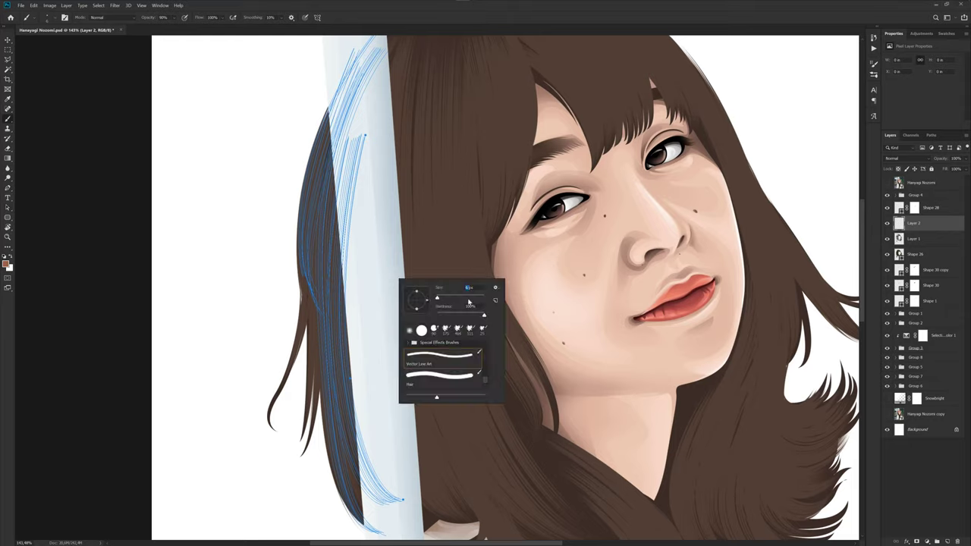
key("Return")
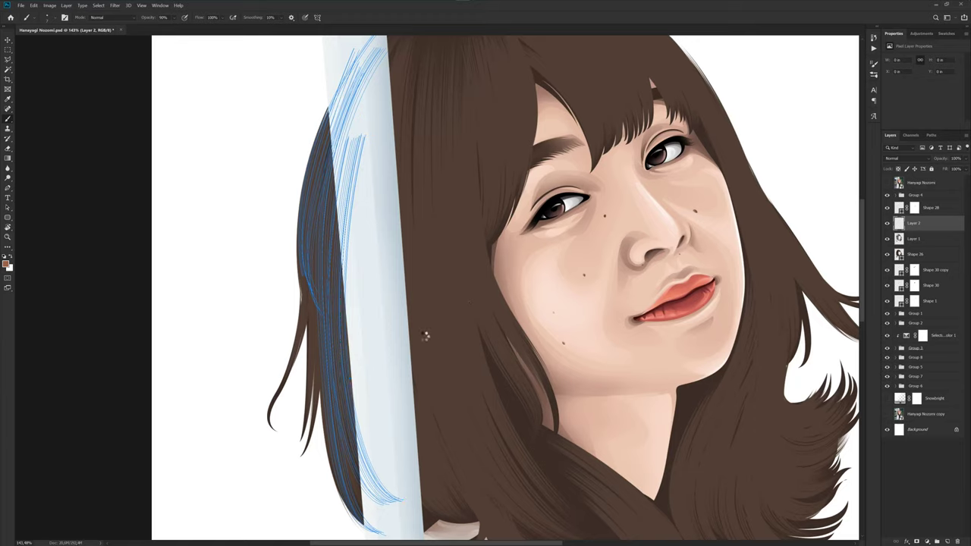
scroll(415, 288, "down", 3)
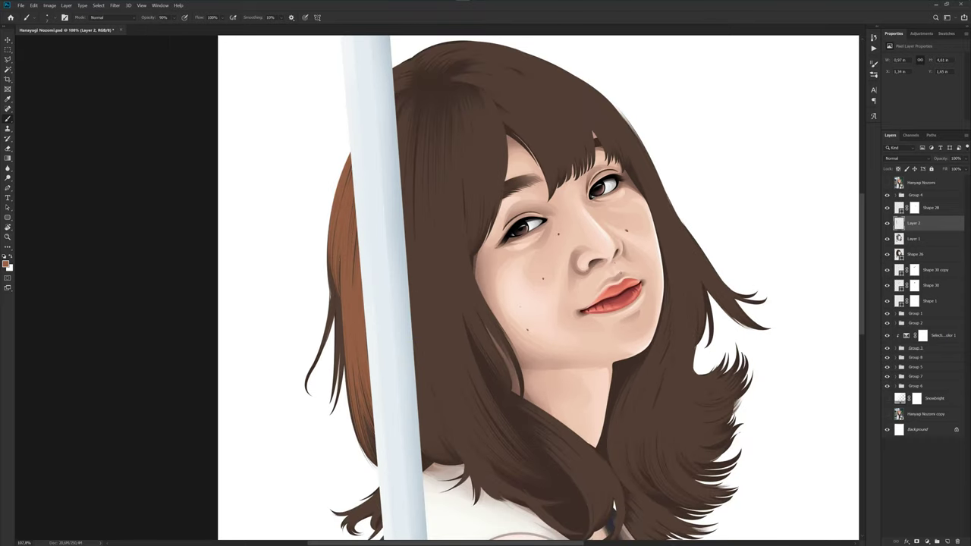
key("p")
scroll(390, 216, "up", 2)
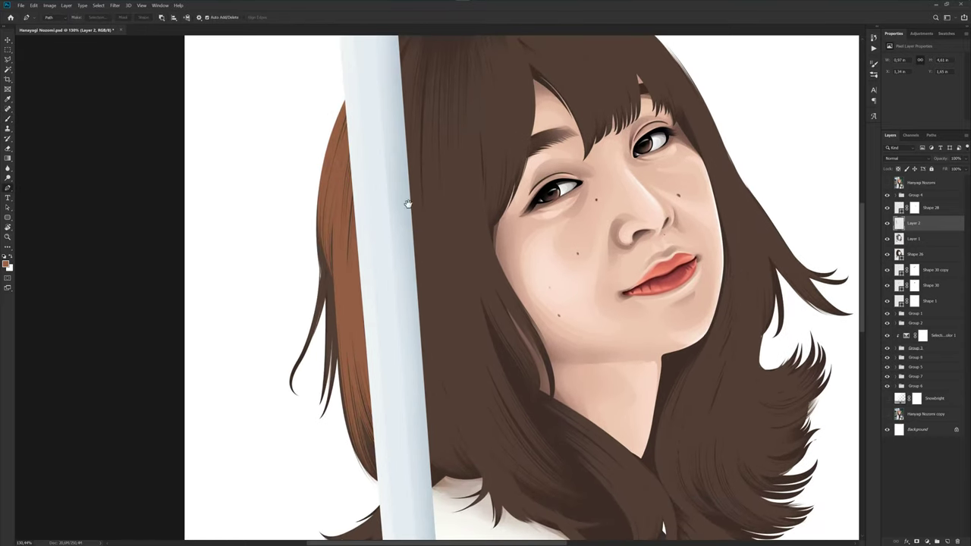
- Place the first point of a new strand path right of the pole, guided by the reference photo
mouse_move(537, 306)
left_mouse_down()
mouse_move(513, 276)
mouse_move(492, 299)
left_mouse_up()
left_click(887, 185)
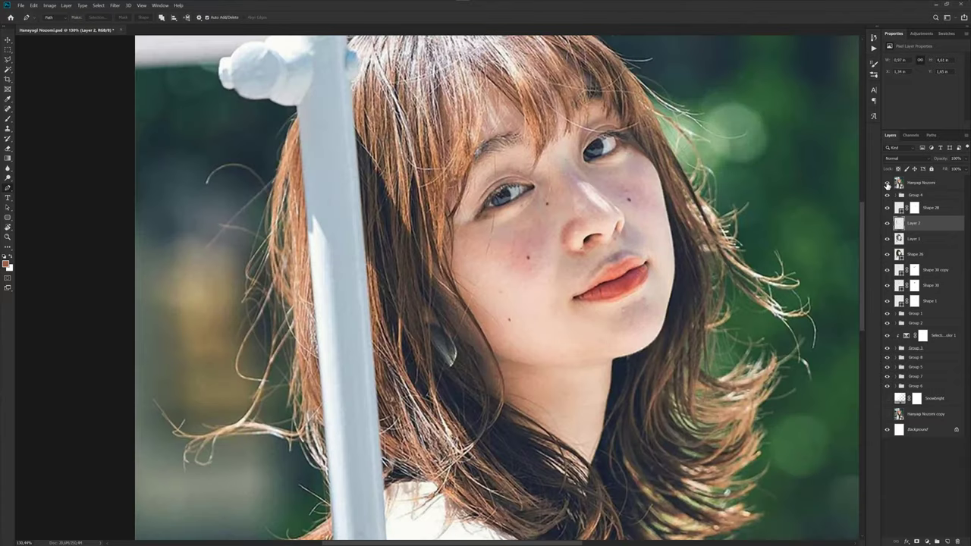
scroll(848, 210, "down", 3)
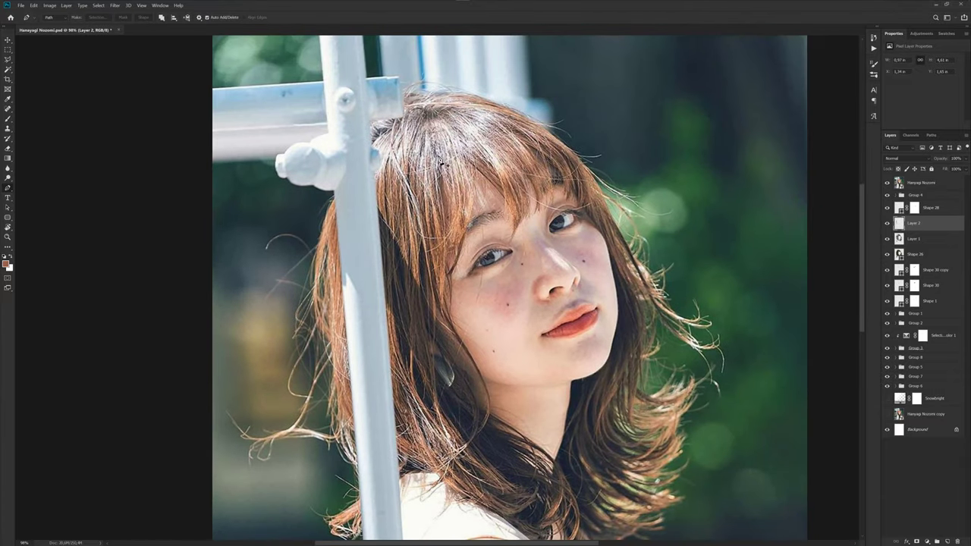
left_click(408, 131)
scroll(402, 190, "down", 2)
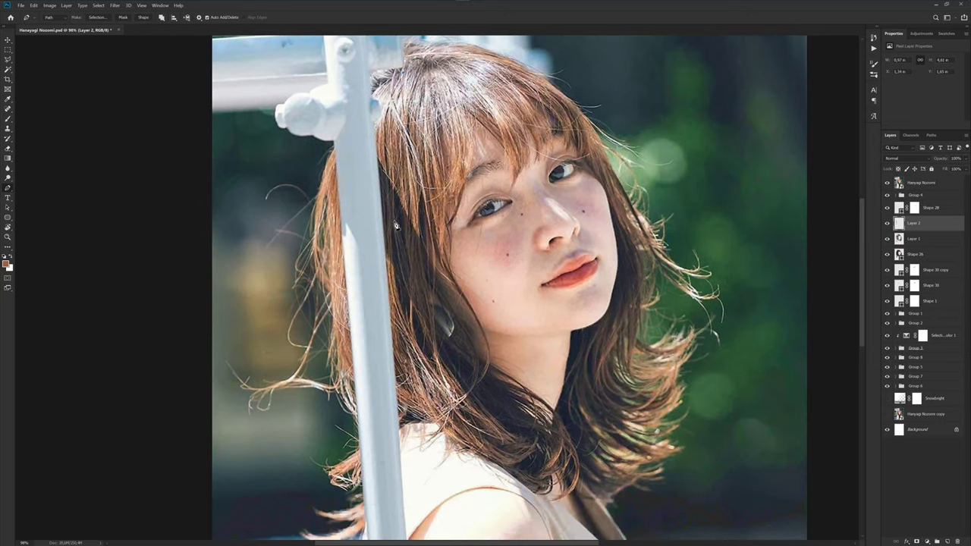
scroll(412, 308, "down", 3)
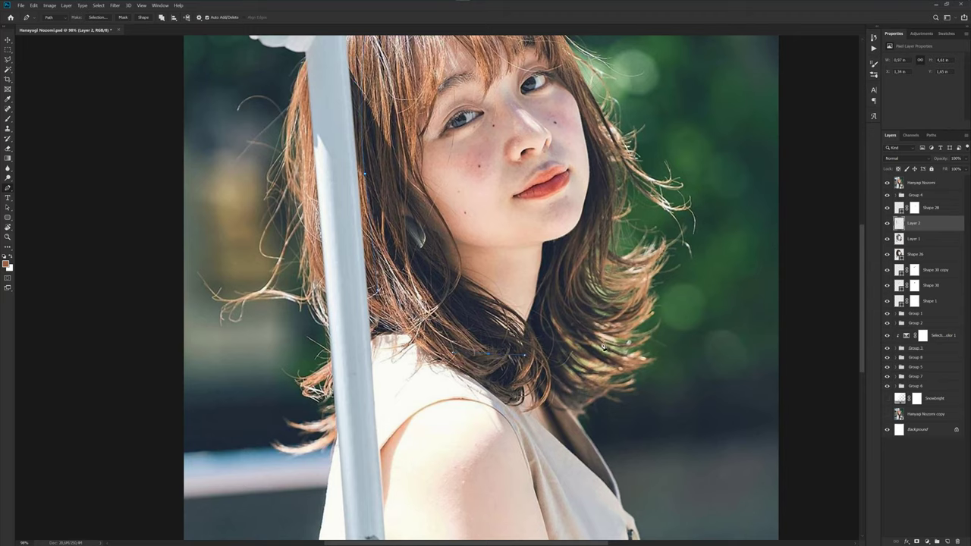
left_click(887, 183)
scroll(397, 228, "up", 3)
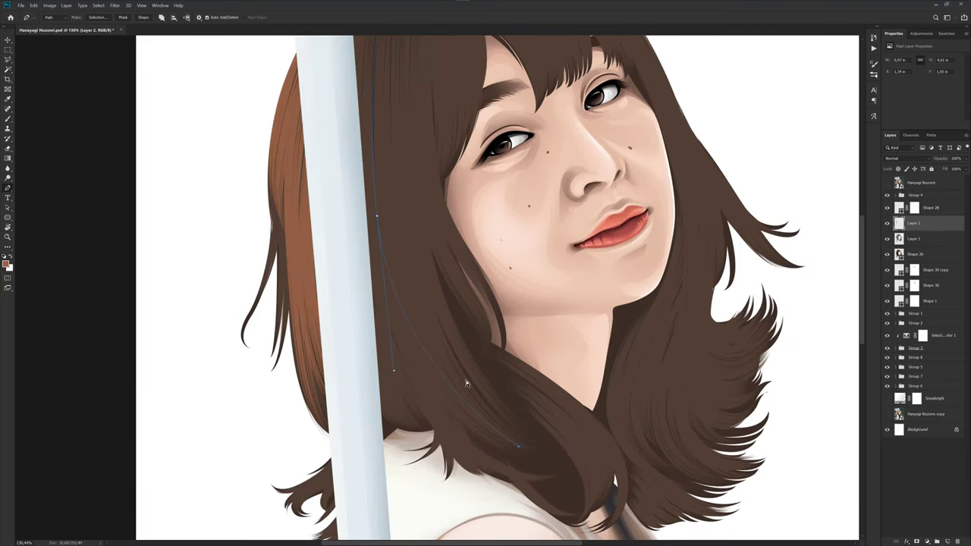
- Curve the new path's end along the strand and make three slightly offset parallel copies
left_click_drag(518, 446, 538, 451)
scroll(436, 364, "up", 3)
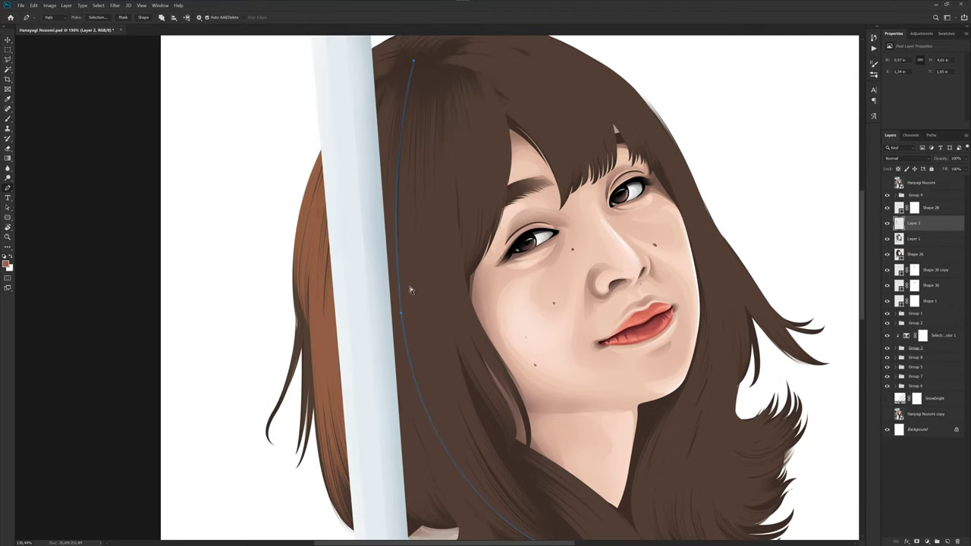
left_click(396, 288, "ctrl")
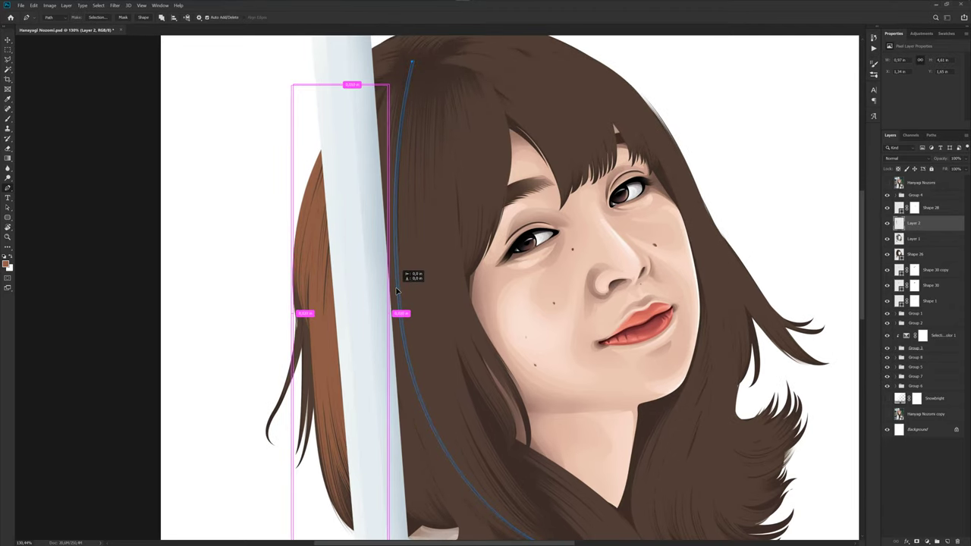
left_click_drag(398, 290, 393, 290)
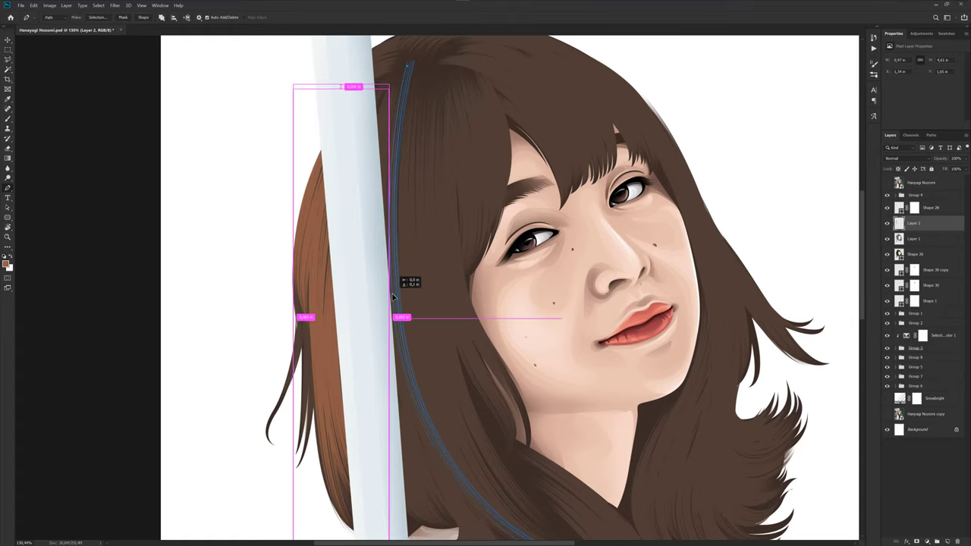
left_click_drag(393, 291, 395, 297)
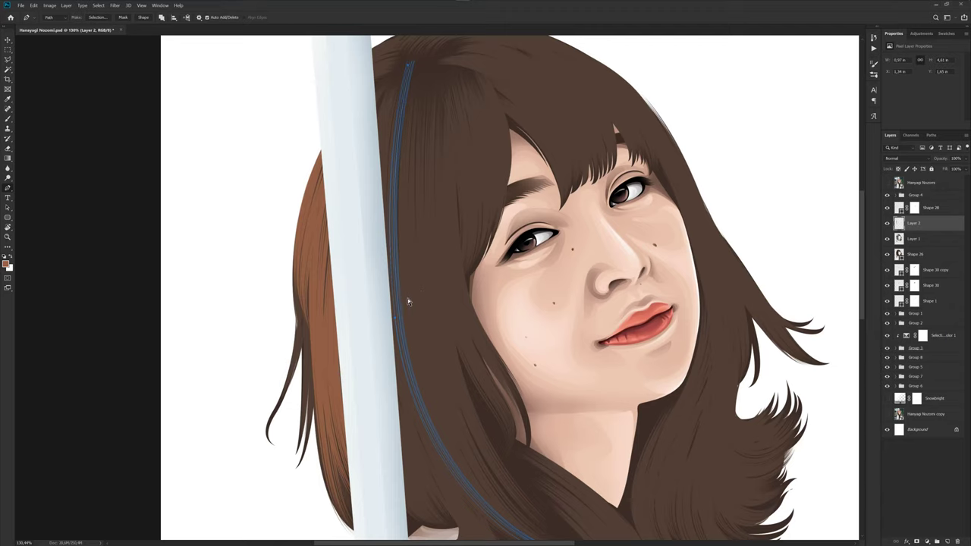
left_click_drag(408, 302, 393, 306)
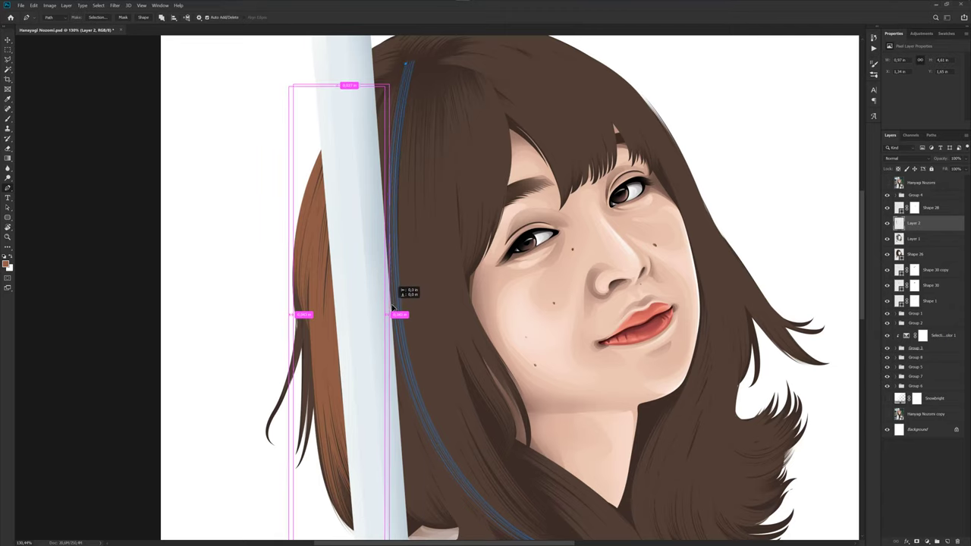
- Check against the reference photo, then extend the path and nudge a copy's end right
scroll(468, 303, "down", 2)
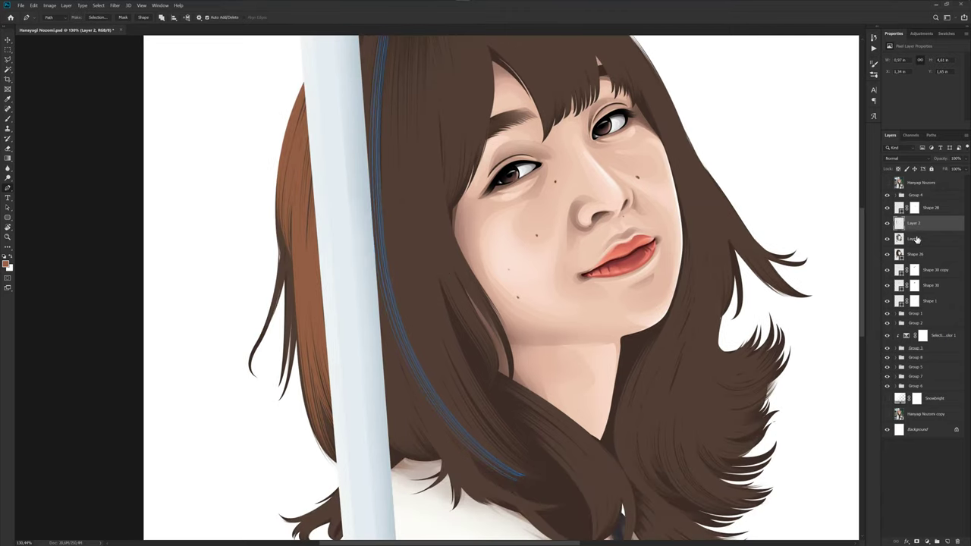
left_click(885, 183)
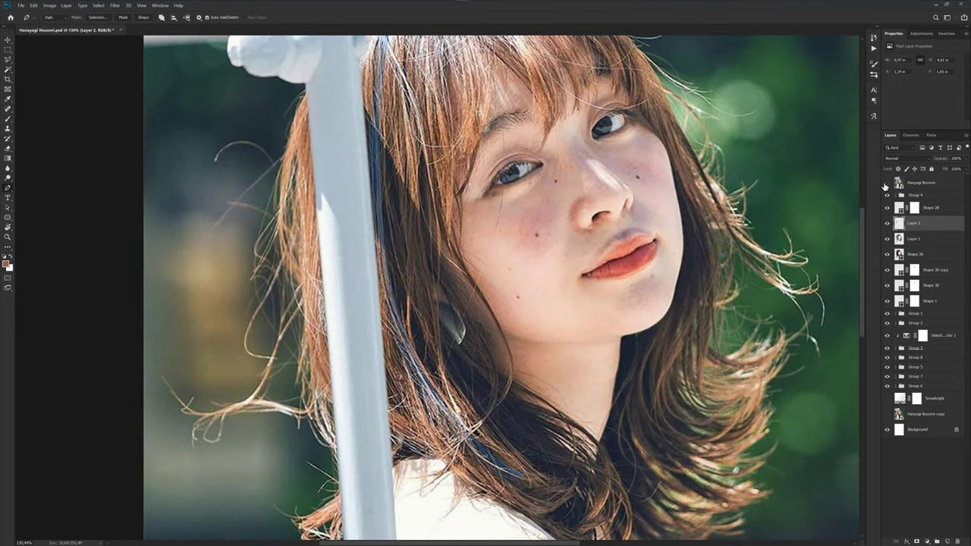
left_click(885, 184)
scroll(409, 258, "down", 1)
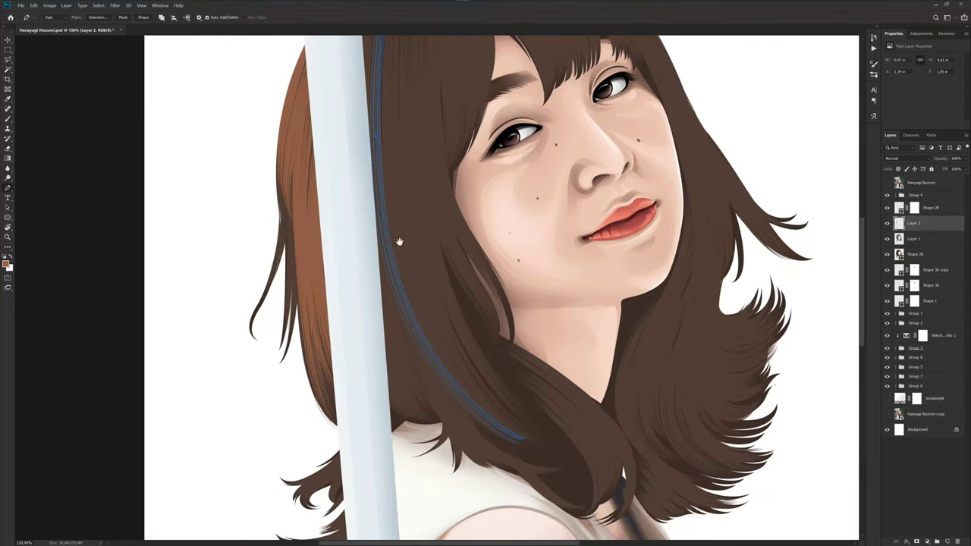
scroll(401, 234, "down", 2)
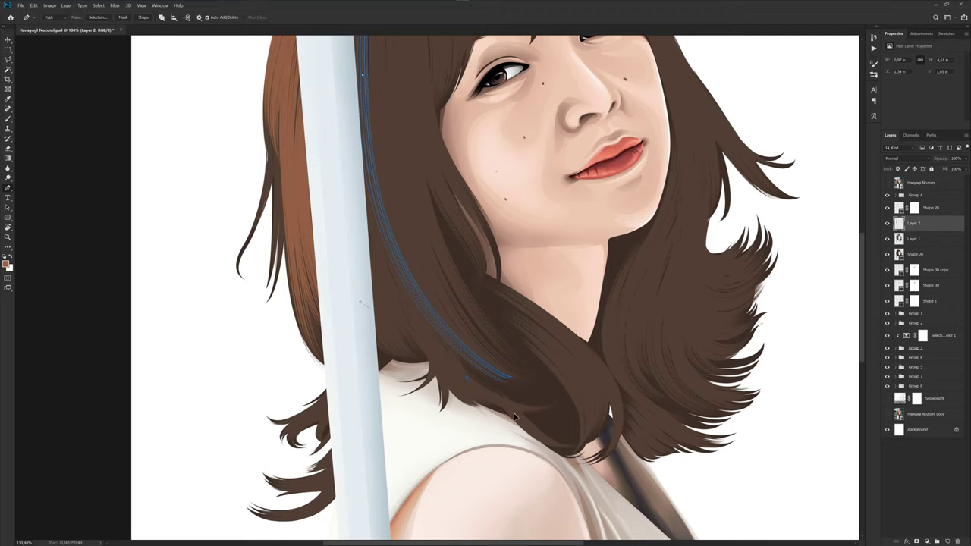
left_click(537, 411)
left_click_drag(460, 379, 487, 378)
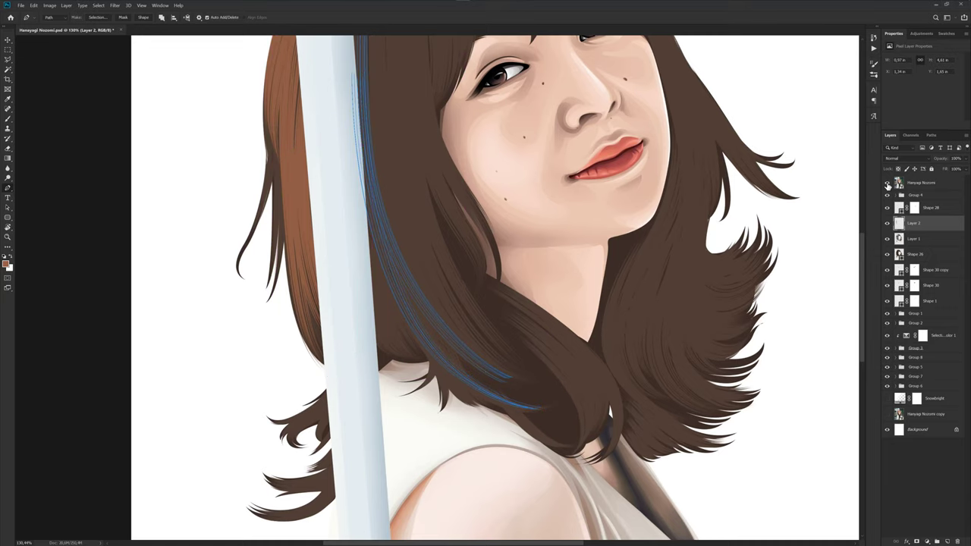
left_click(888, 183)
scroll(381, 276, "up", 1, "alt")
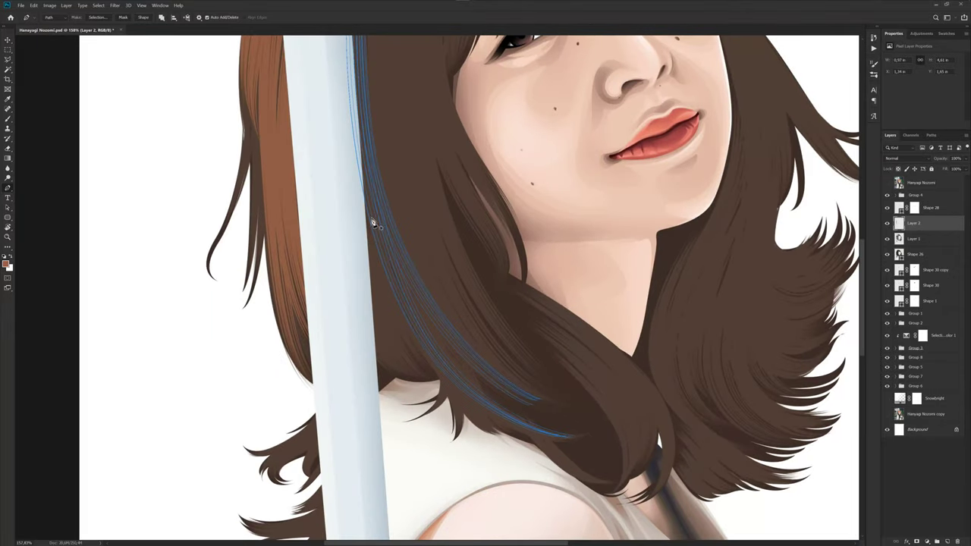
left_click(373, 219, "ctrl")
left_click_drag(370, 229, 357, 194)
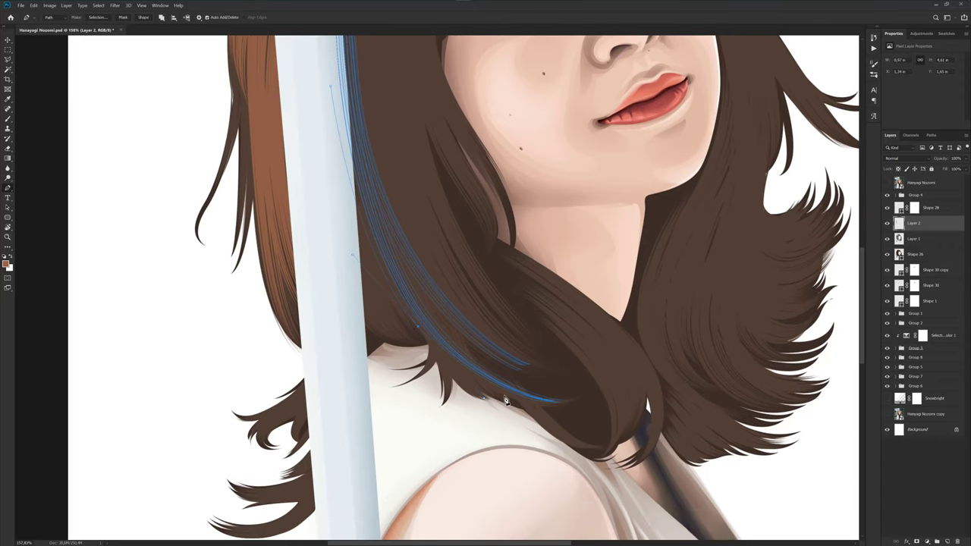
left_click(887, 183)
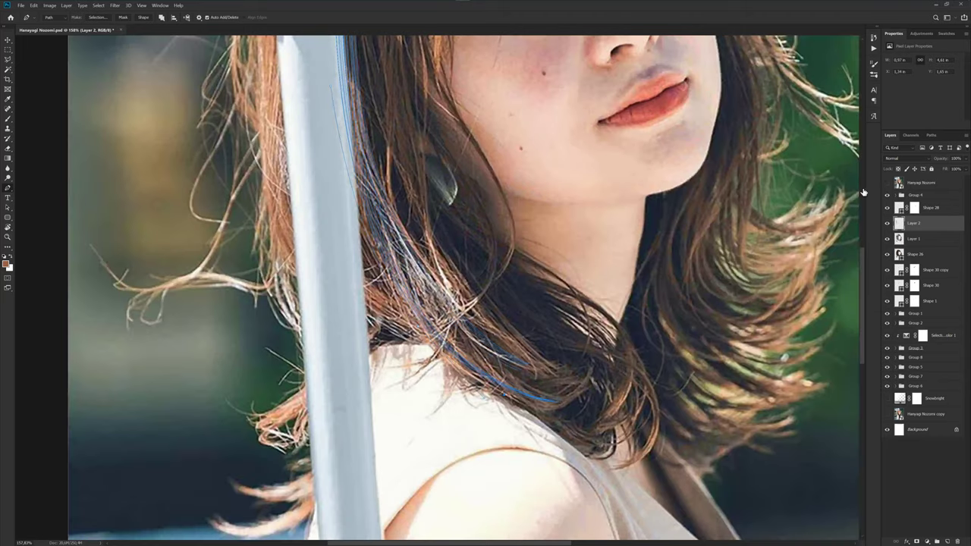
scroll(426, 342, "up", 1)
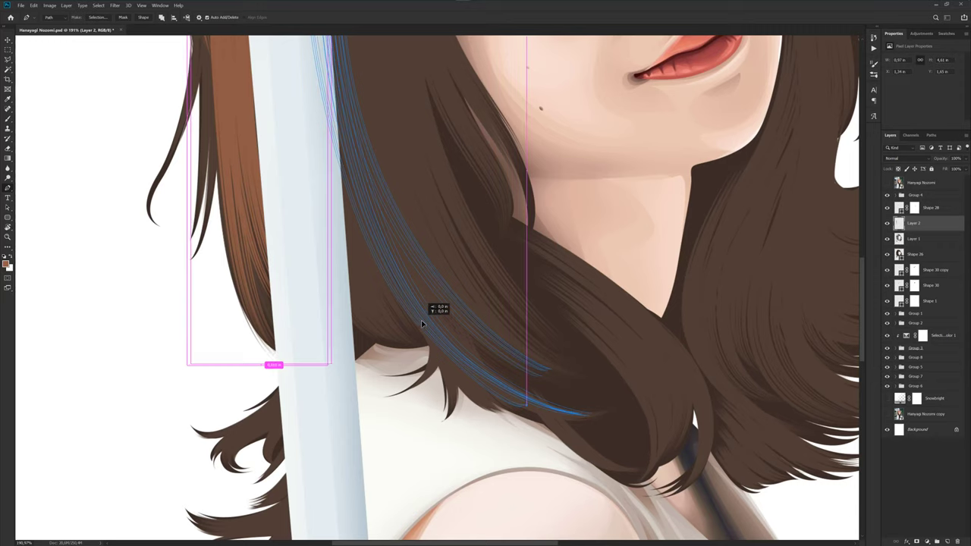
scroll(450, 355, "up", 1)
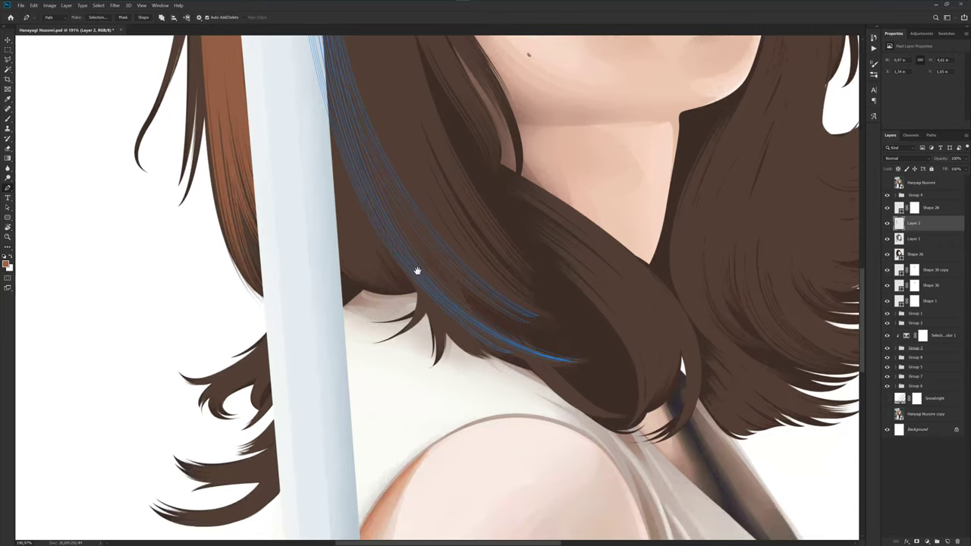
scroll(424, 318, "up", 1)
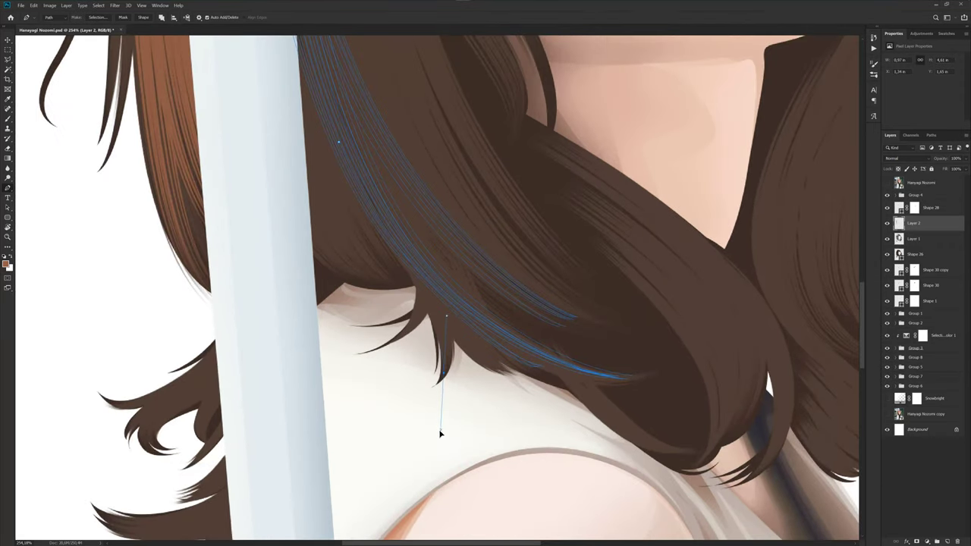
- Reshape the tip anchor of the hair-strand path after comparing with the reference photo
scroll(444, 364, "up", 1)
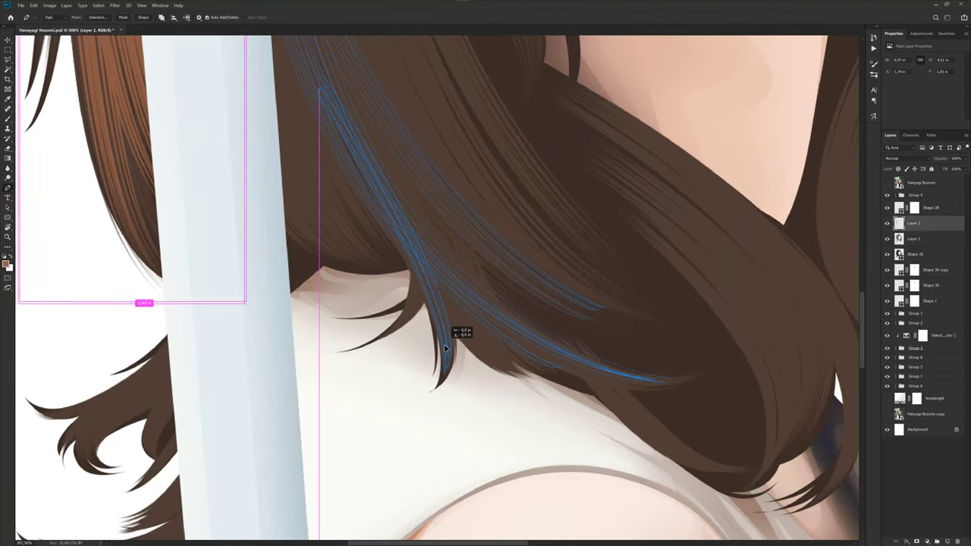
left_click(887, 183)
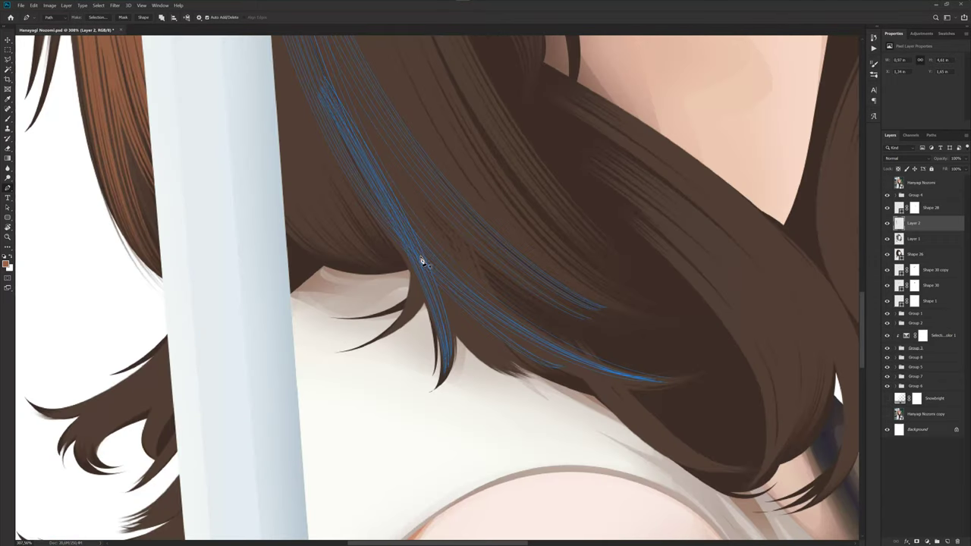
left_click(429, 317)
left_click_drag(501, 372, 496, 369)
- Duplicate the strand paths into a second bundle and shift it along the pole-side hair
left_click(459, 316, "ctrl")
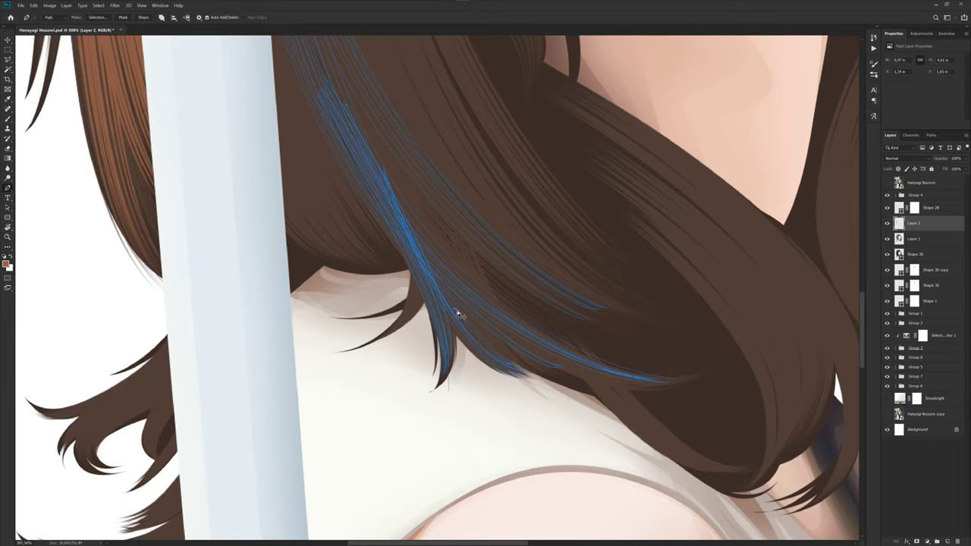
scroll(385, 215, "down", 2, "alt")
left_click_drag(385, 215, 462, 345)
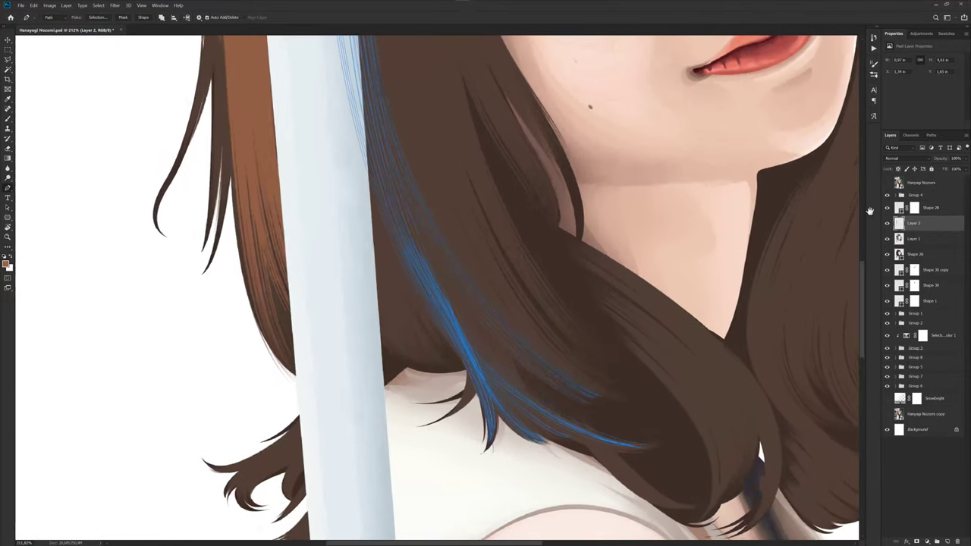
left_click(887, 183)
left_click(887, 184)
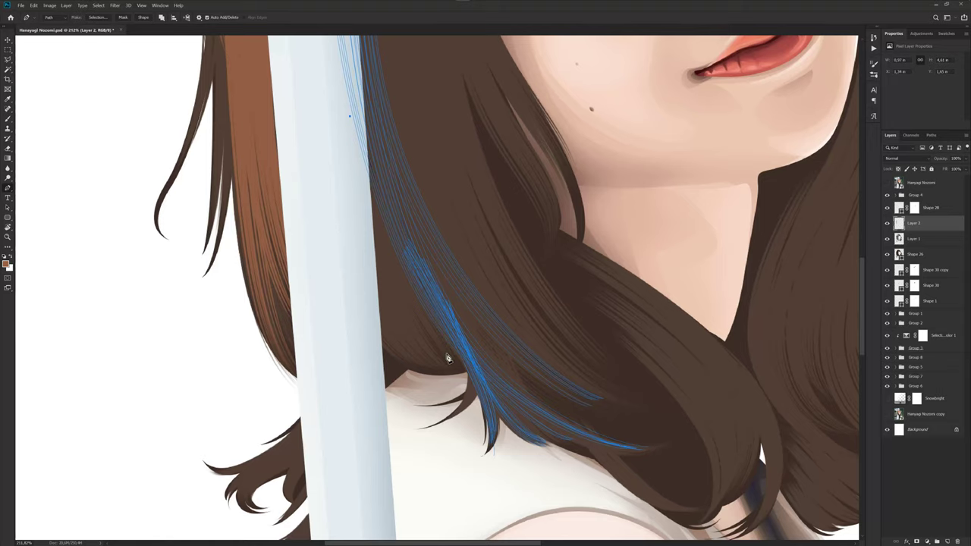
left_click(427, 348)
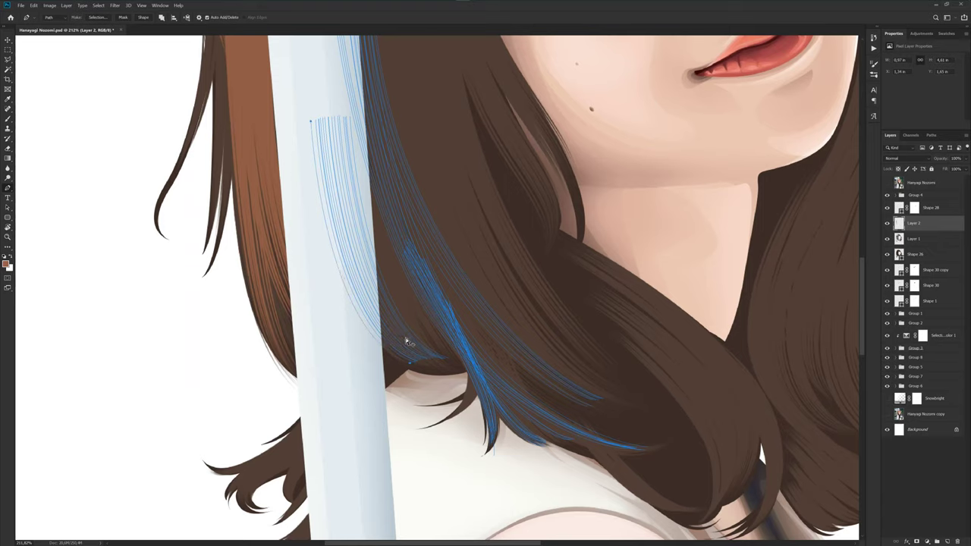
left_click_drag(407, 342, 420, 348)
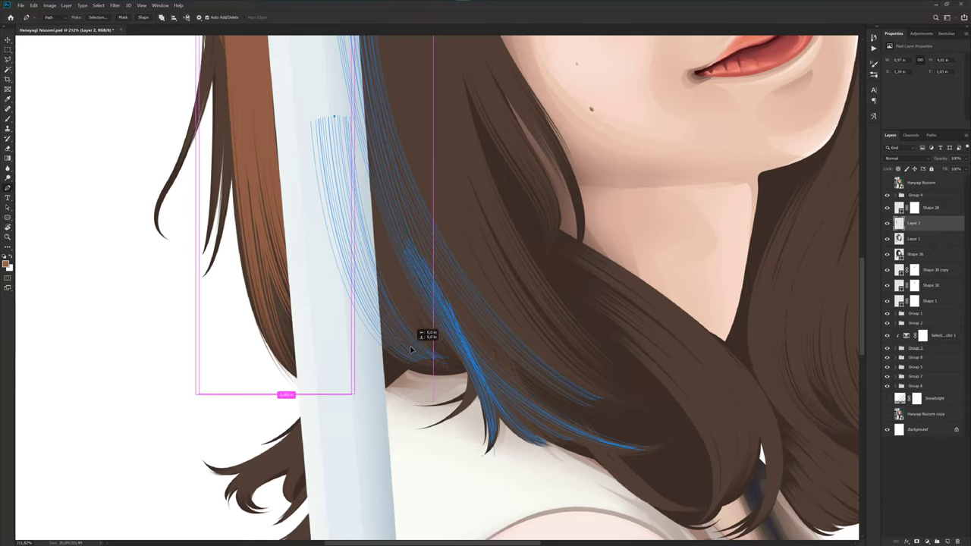
scroll(445, 251, "down", 3)
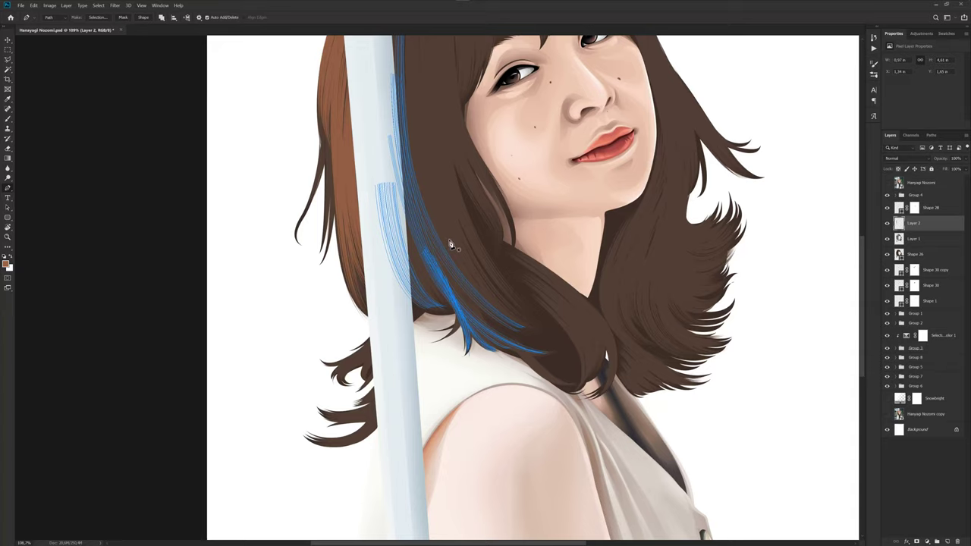
- Stroke the strand paths with the Brush, then compare the result with the reference photo
key("b")
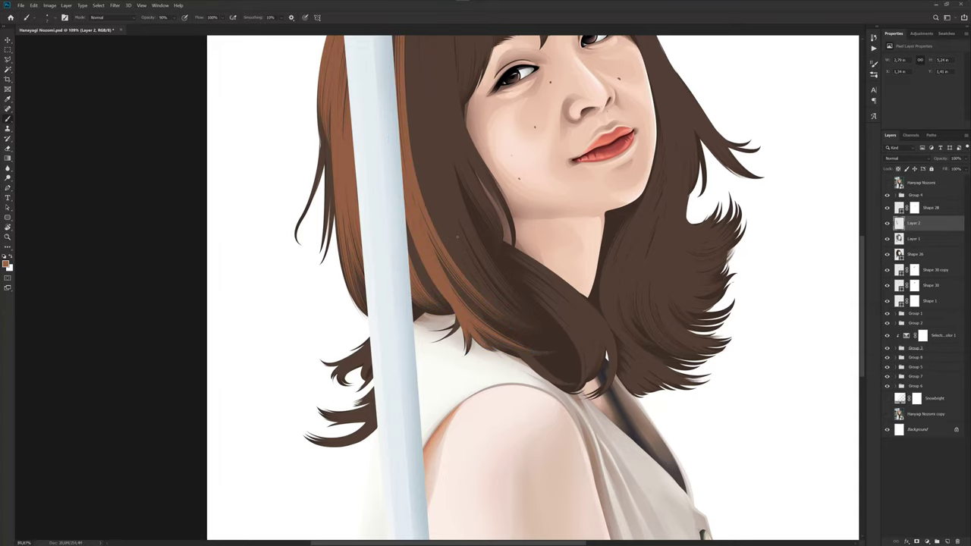
scroll(457, 237, "down", 3)
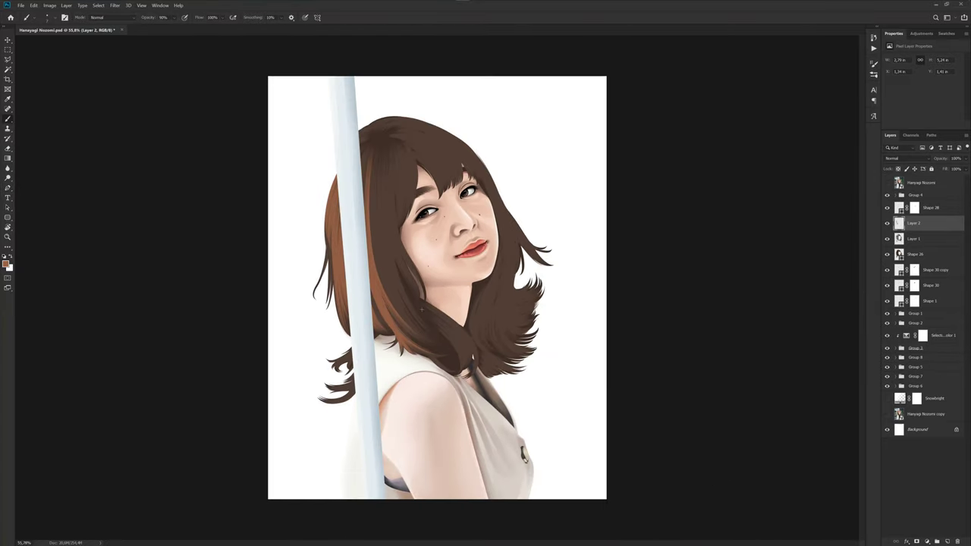
scroll(408, 281, "up", 1)
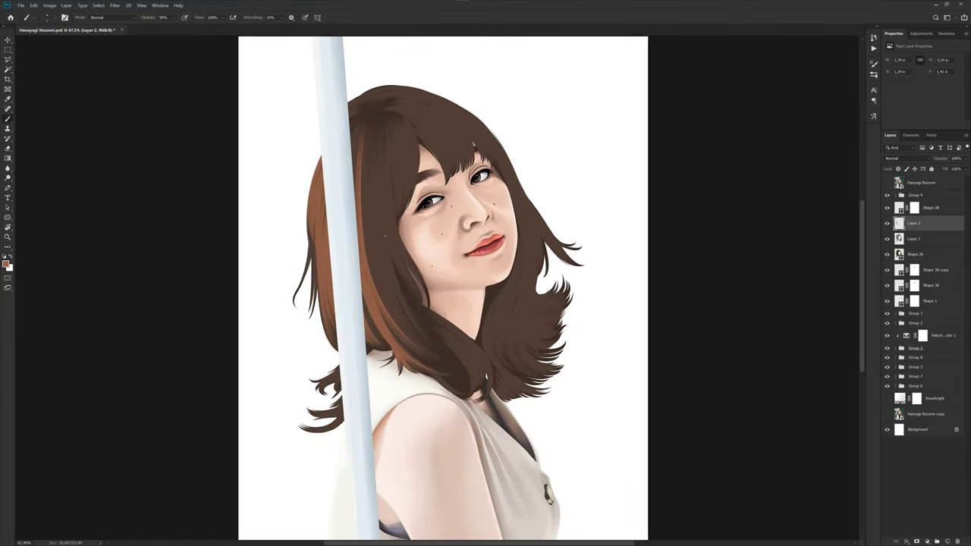
key("p")
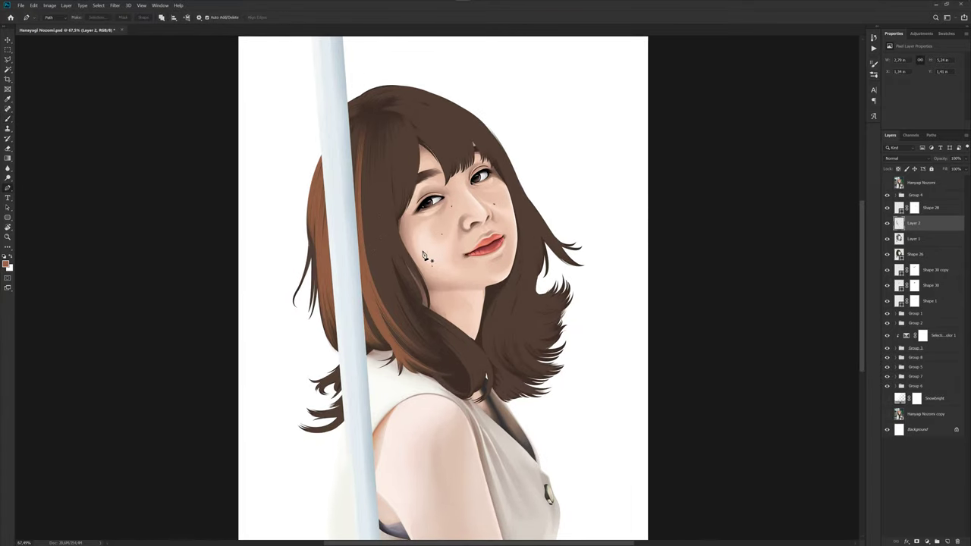
left_click(887, 183)
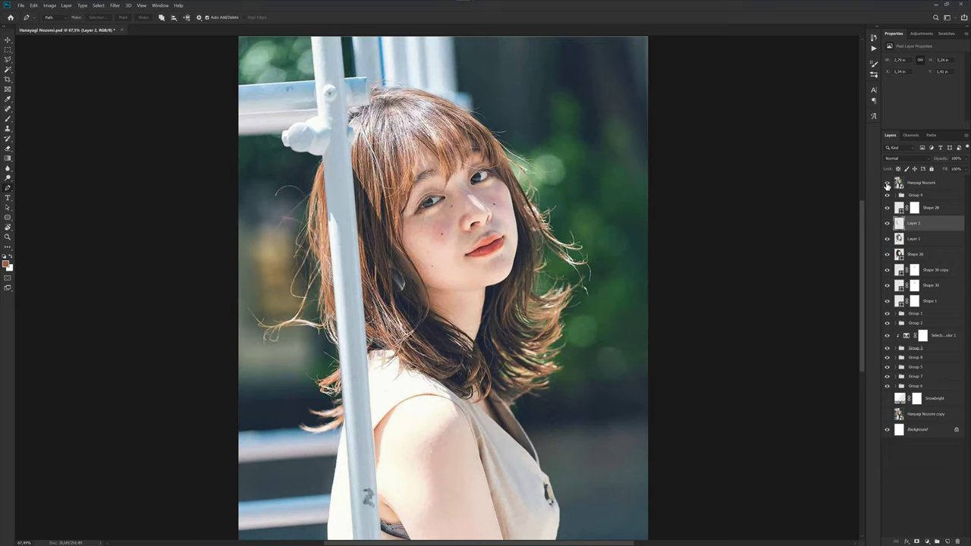
left_click(887, 184)
scroll(900, 189, "up", 2)
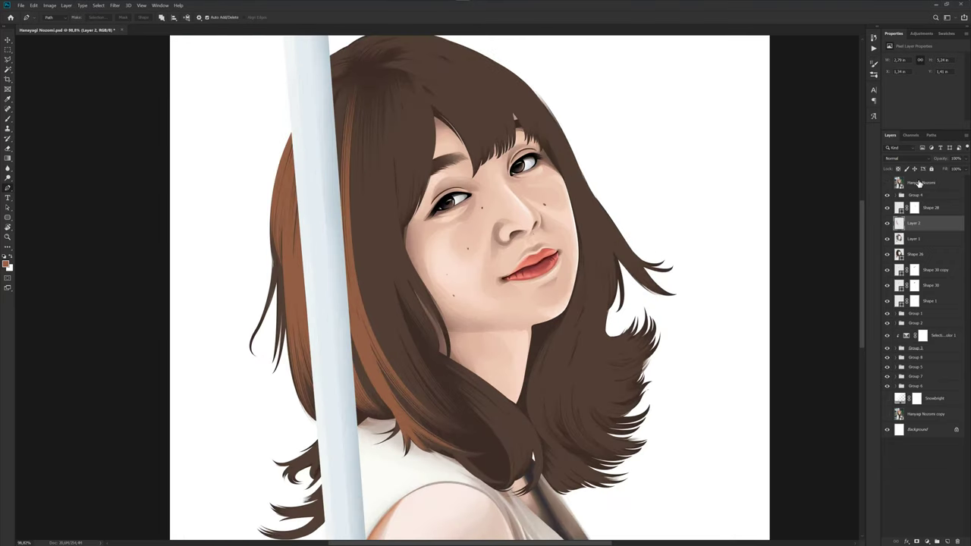
- Reshape the blue strand path along the hair edge beside the pole, checking the reference photo
left_click(887, 184)
scroll(357, 163, "down", 2)
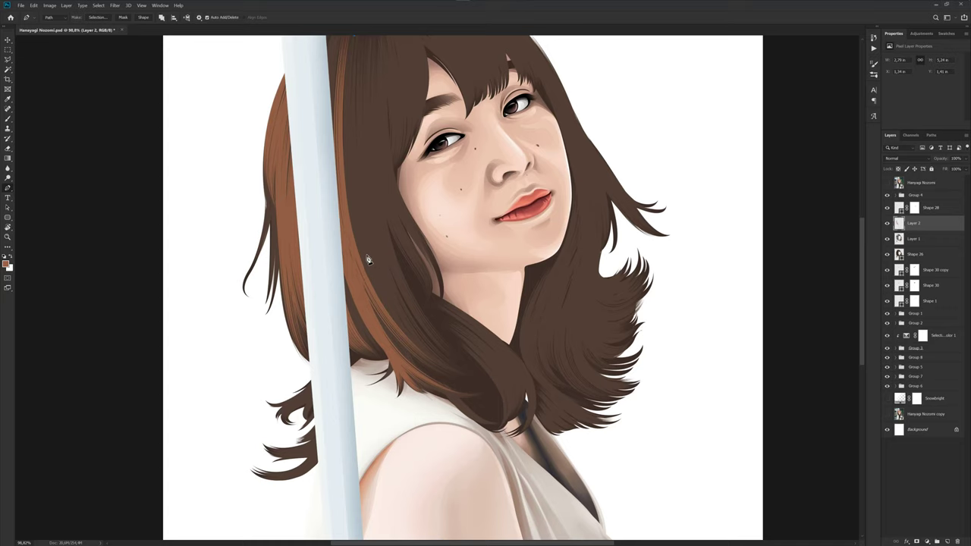
left_click_drag(430, 334, 415, 295)
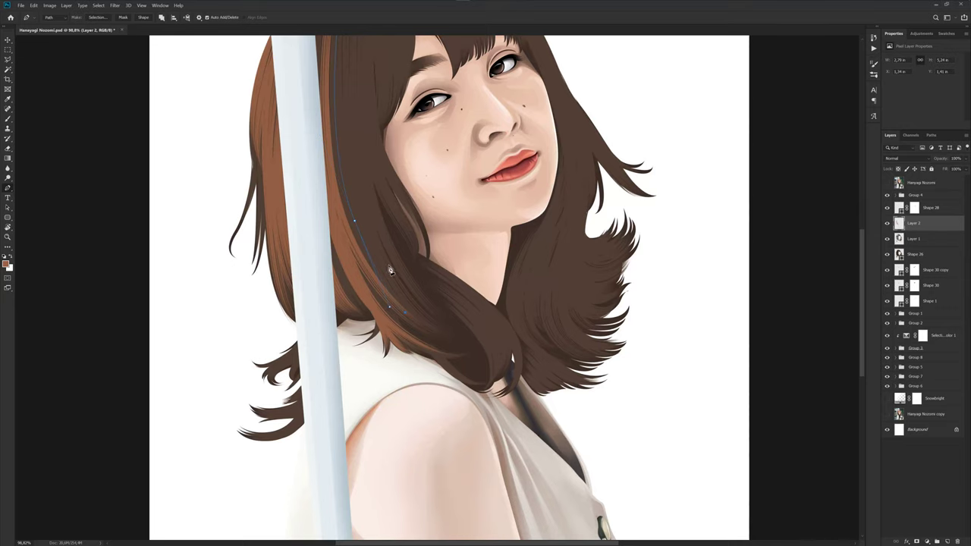
scroll(390, 266, "up", 2)
scroll(383, 275, "up", 2)
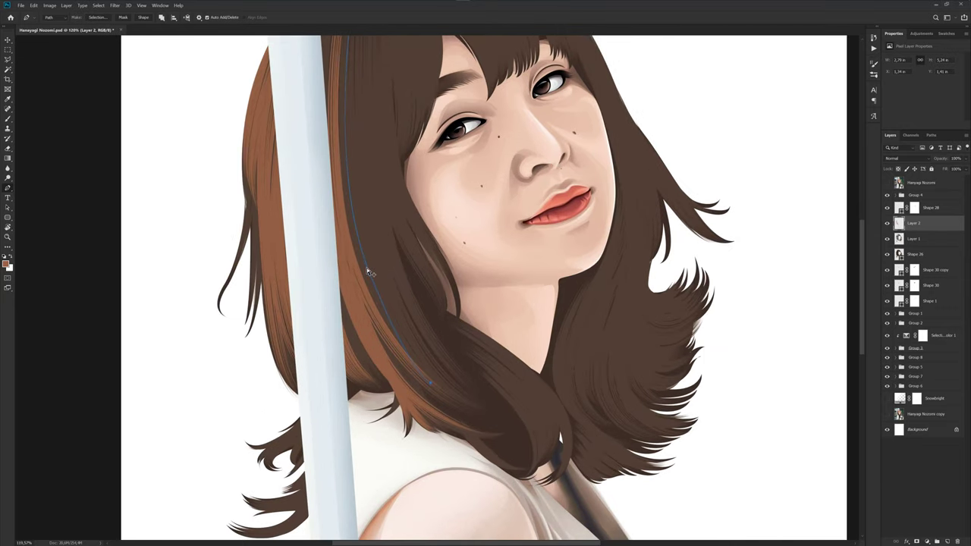
left_click_drag(368, 271, 366, 277)
scroll(387, 272, "down", 2)
scroll(379, 197, "up", 2)
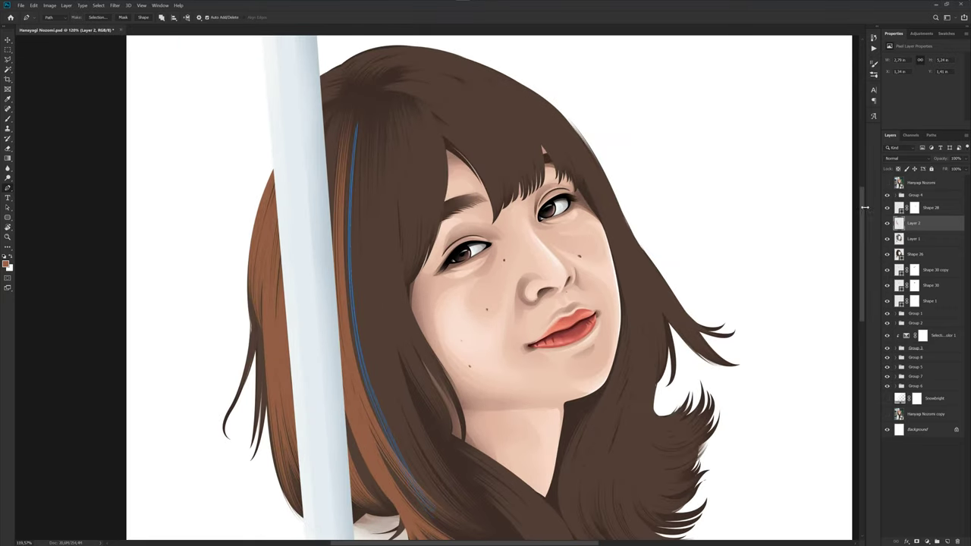
- Select the strand path along the pole edge and shift it slightly right and down
left_click(886, 183)
left_click(886, 182)
scroll(366, 242, "down", 3)
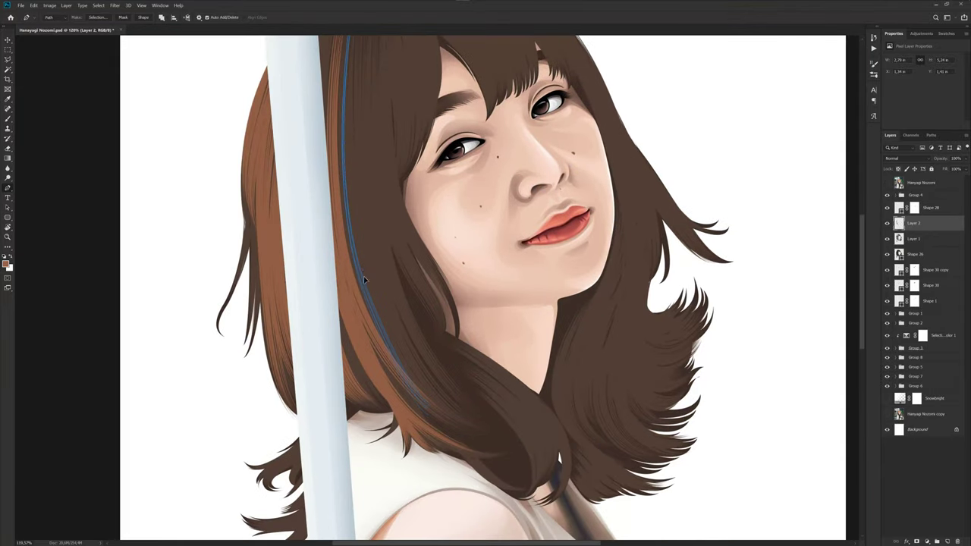
scroll(399, 385, "down", 3)
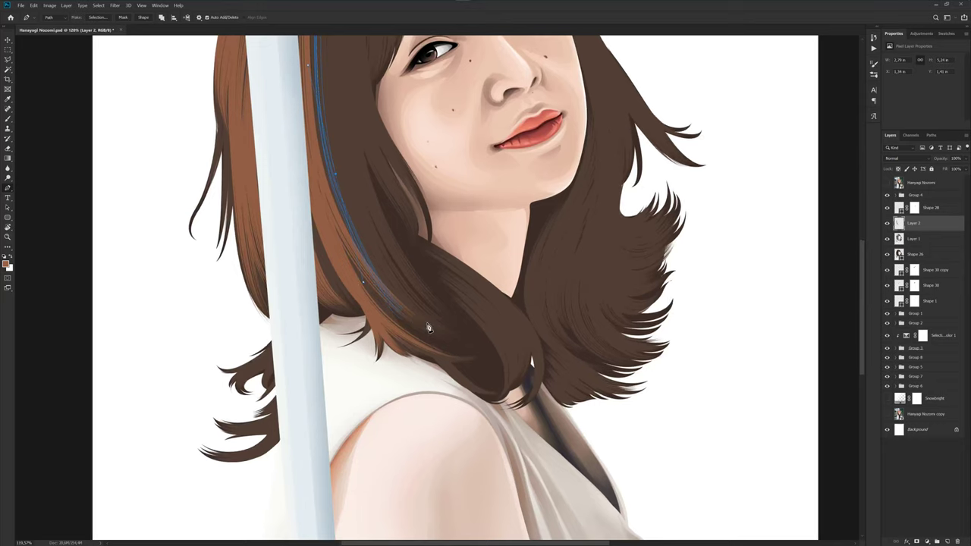
scroll(428, 328, "up", 1)
scroll(417, 303, "up", 1)
scroll(368, 240, "up", 1)
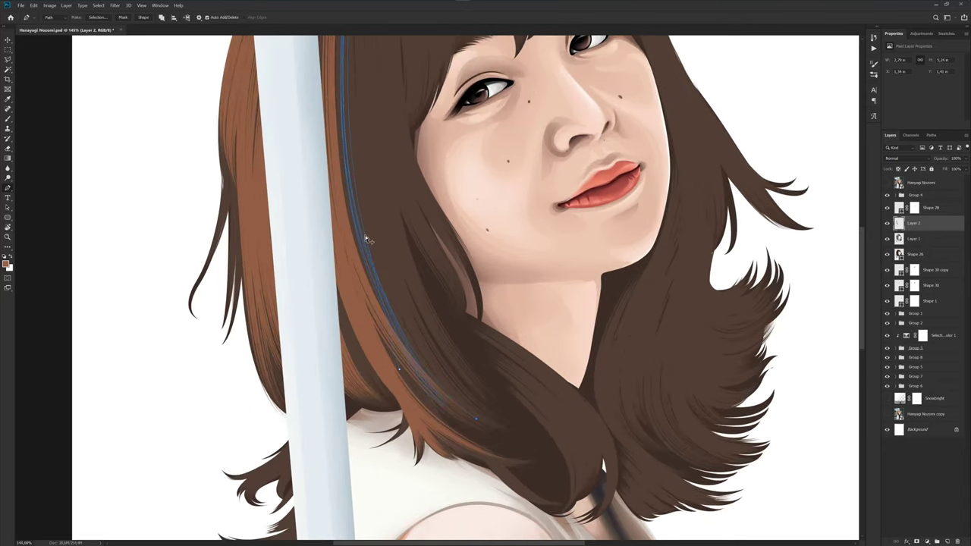
left_click_drag(366, 238, 363, 235)
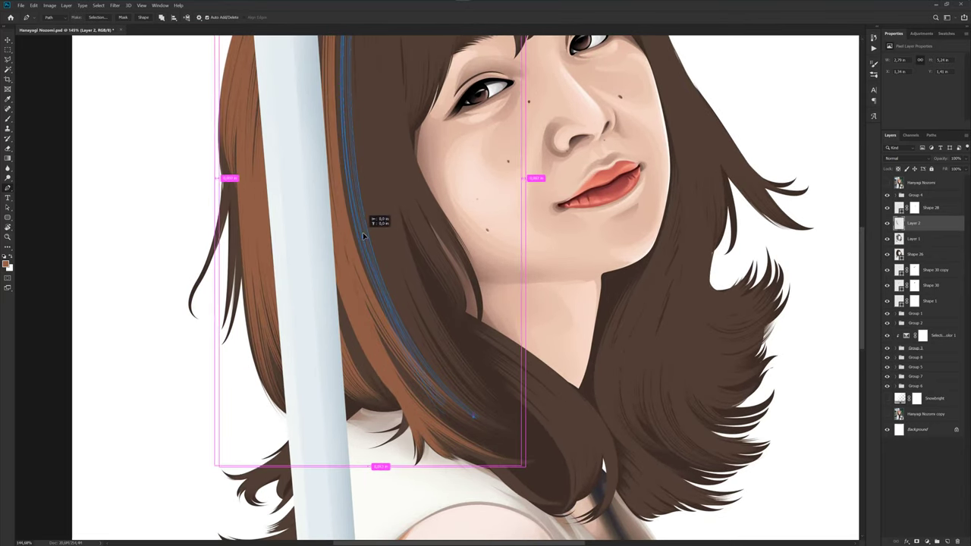
scroll(364, 236, "up", 4)
left_click(389, 250)
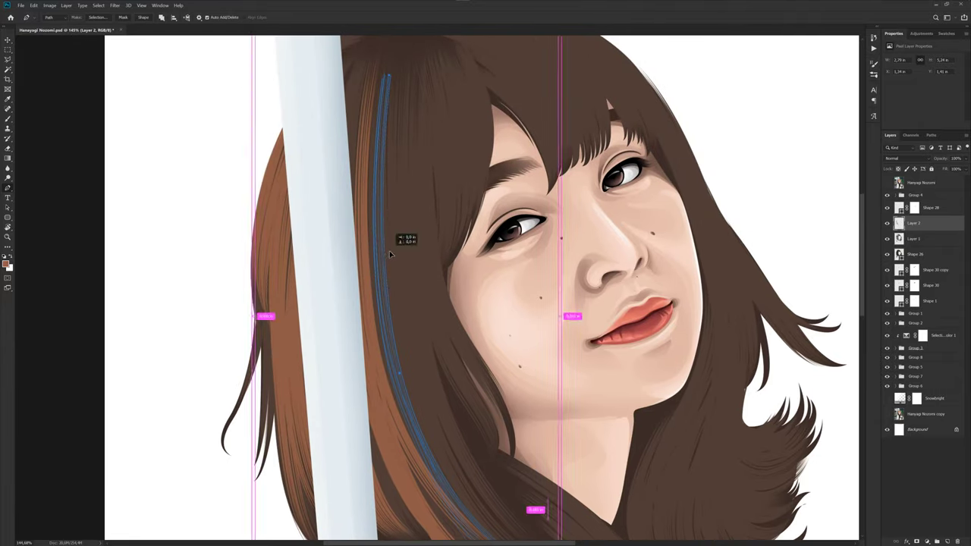
left_click_drag(389, 261, 398, 272)
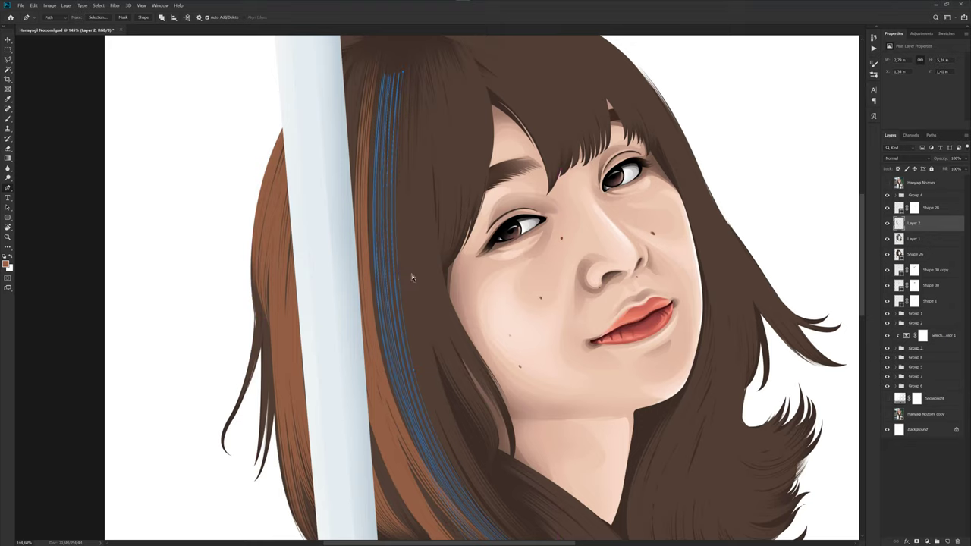
scroll(436, 260, "down", 3)
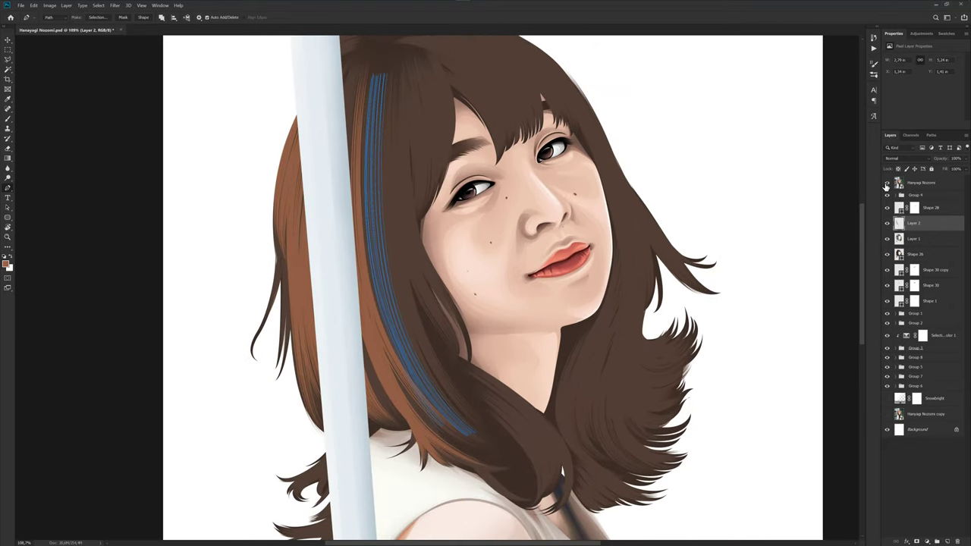
- Place an anchor point along the hair strand and finish the current path
left_click(886, 184)
scroll(394, 122, "down", 3)
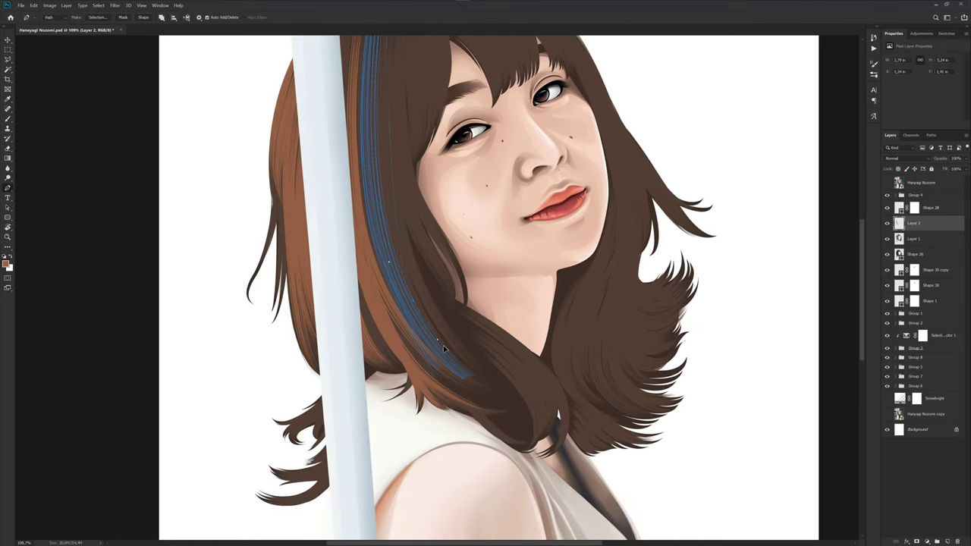
scroll(457, 389, "up", 3)
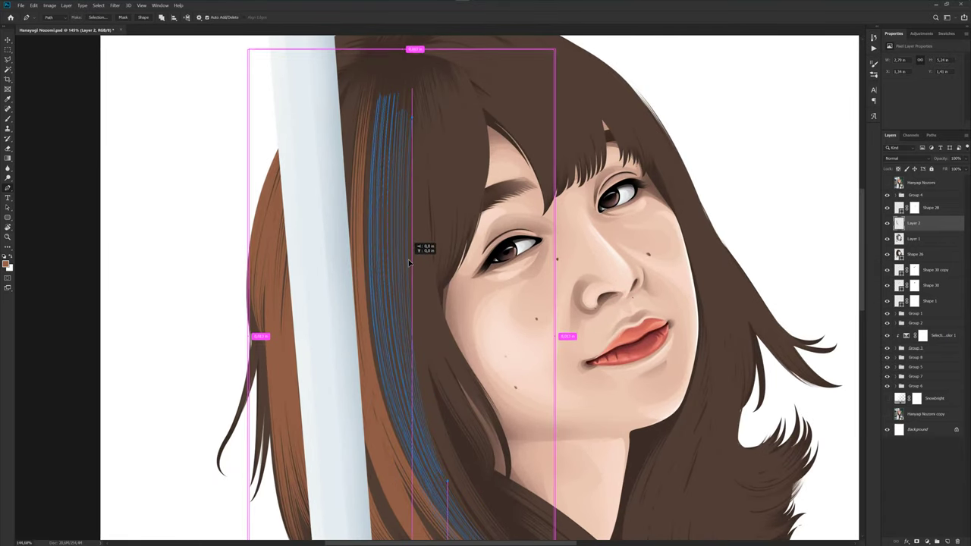
left_click(886, 182)
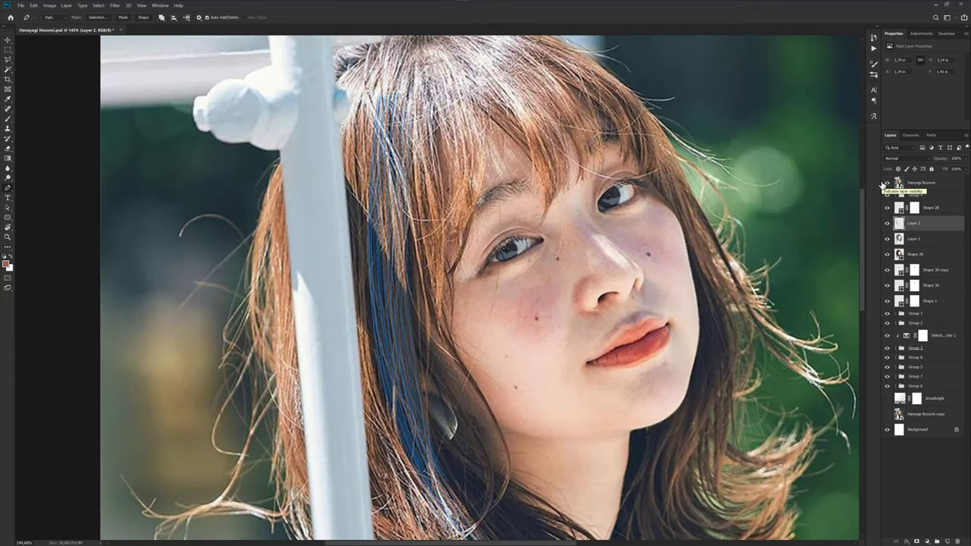
left_click(886, 183)
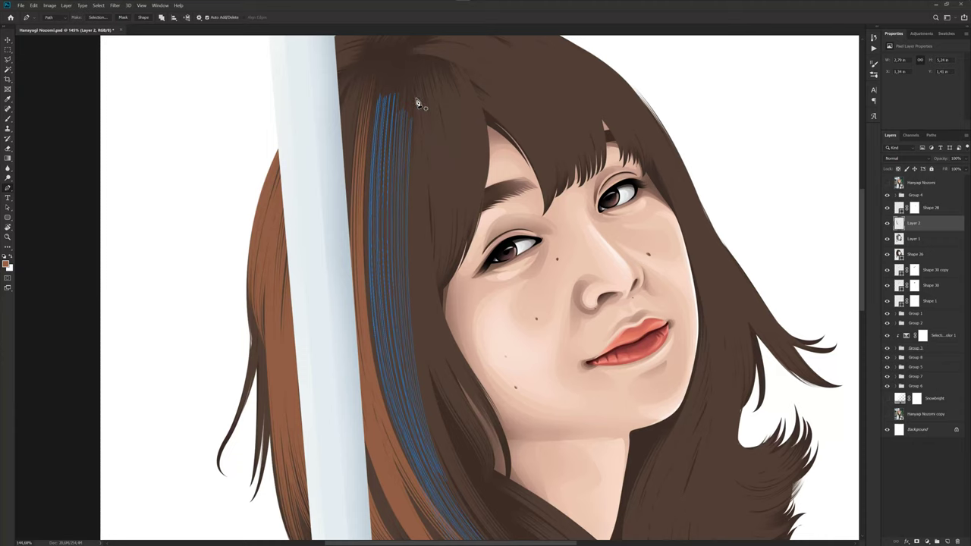
scroll(418, 103, "down", 3)
left_click(884, 183)
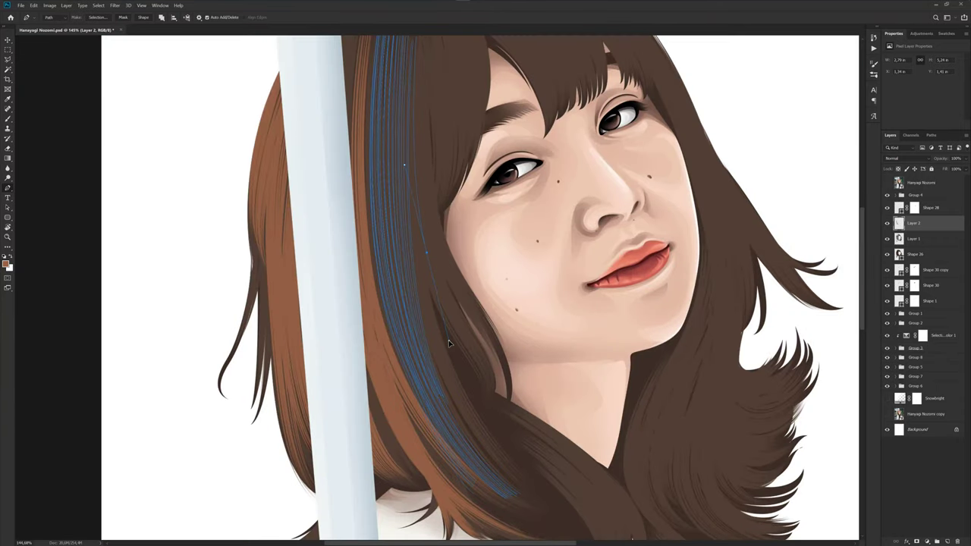
left_click(448, 341)
scroll(473, 351, "up", 3)
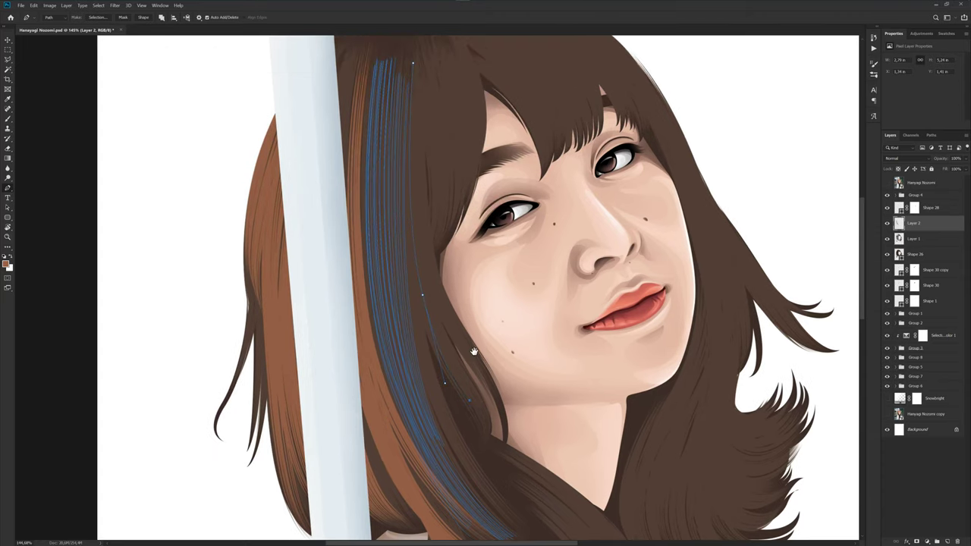
left_click(888, 183)
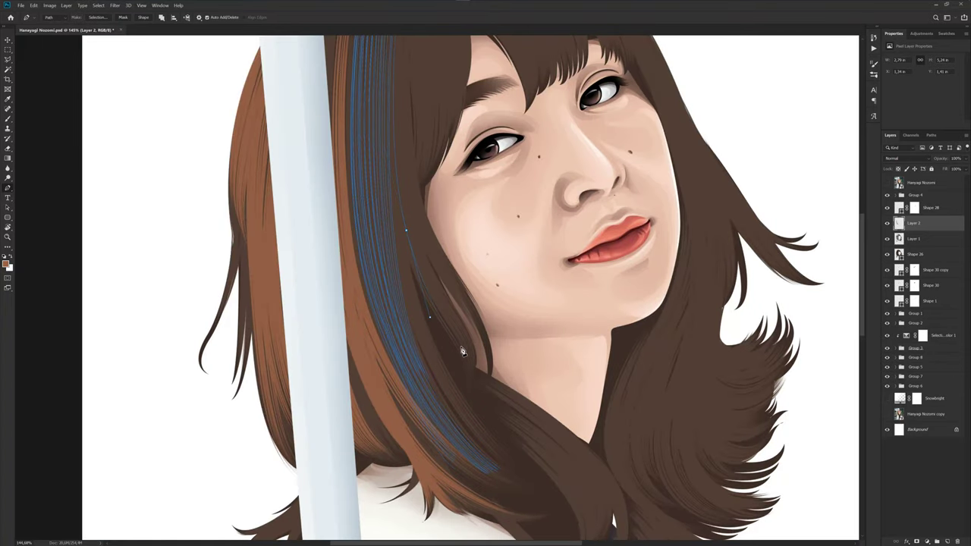
left_click(411, 219, "ctrl")
scroll(439, 311, "up", 3)
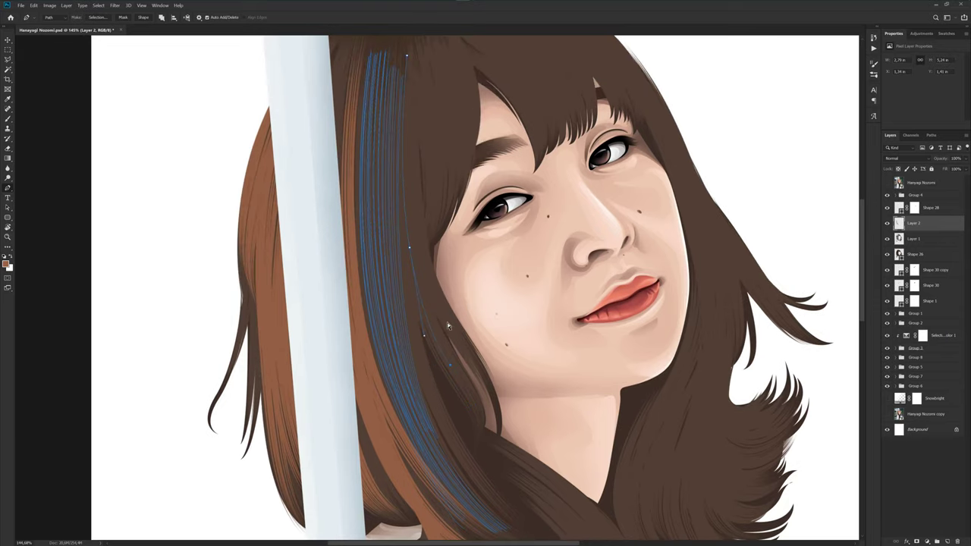
- Add a new anchor on the hair path and nudge it into place
left_click(471, 395)
left_click_drag(416, 277, 422, 278)
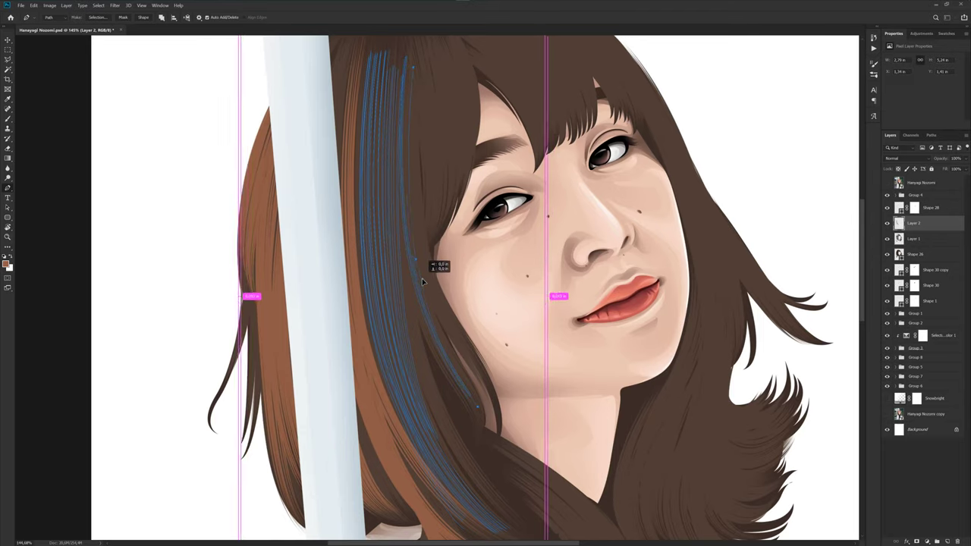
left_click_drag(422, 278, 422, 307)
scroll(426, 266, "up", 1)
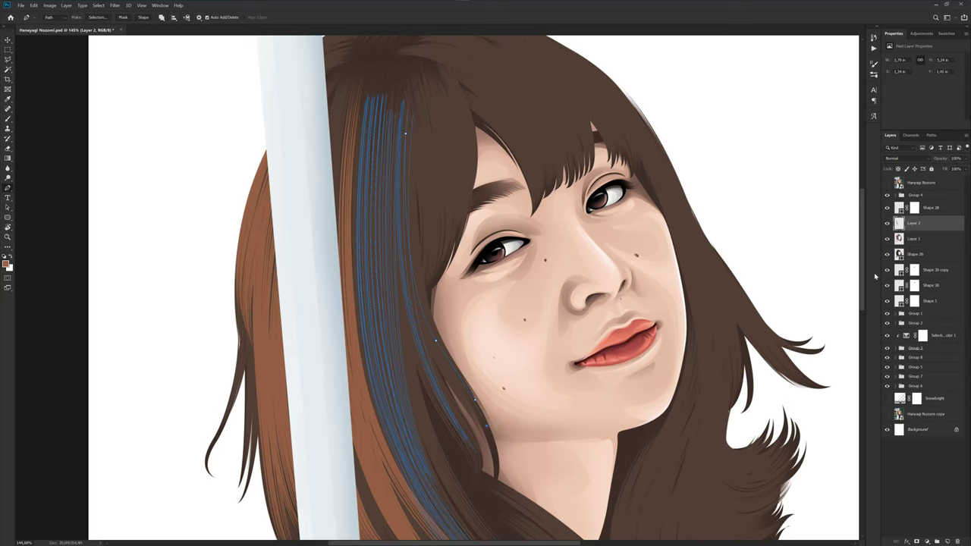
left_click(886, 185)
left_click(886, 182)
scroll(468, 298, "up", 2)
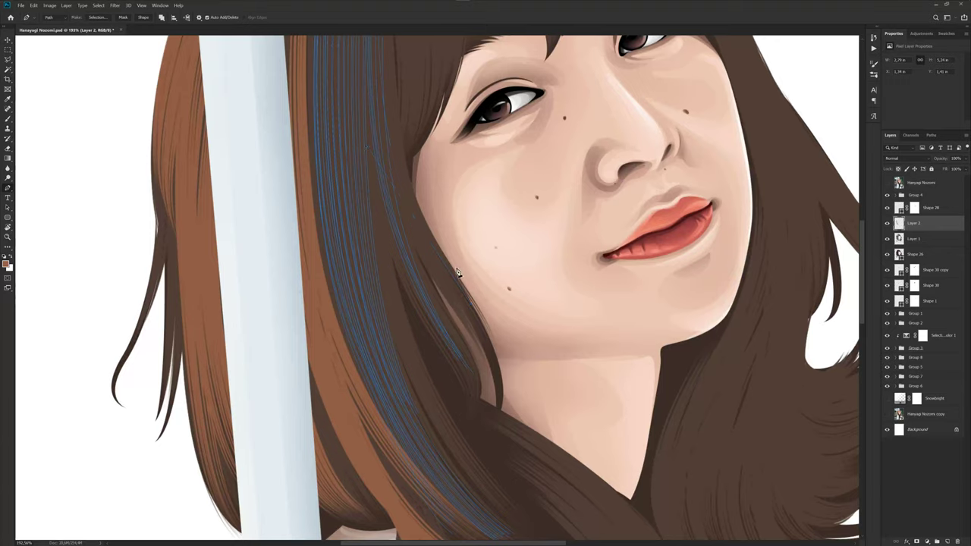
left_click_drag(423, 190, 425, 293)
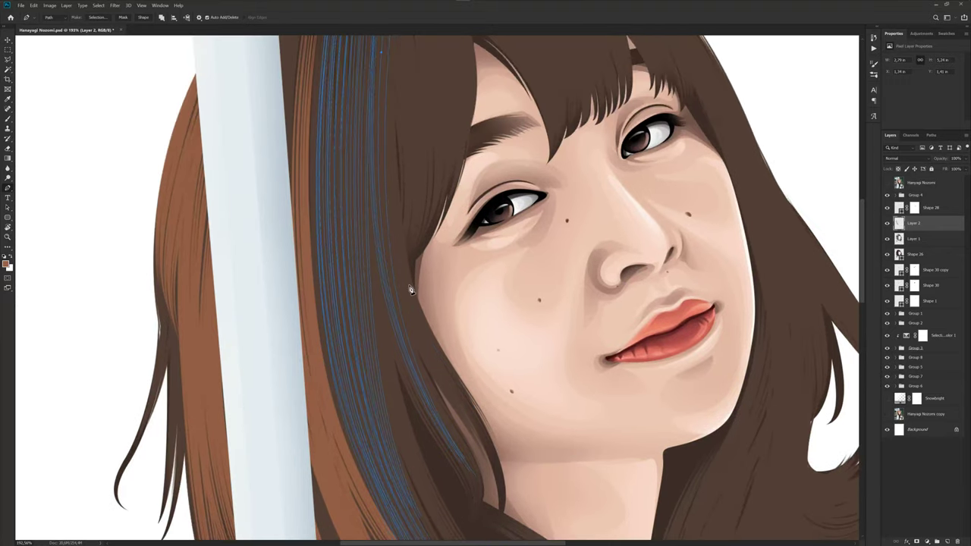
- Curve the path along the hair edge and stretch its lower curve toward the chin
left_click_drag(442, 367, 446, 365)
mouse_move(407, 299)
left_mouse_down()
mouse_move(397, 287)
mouse_move(413, 329)
mouse_move(388, 338)
left_mouse_up()
left_click_drag(458, 348, 469, 382)
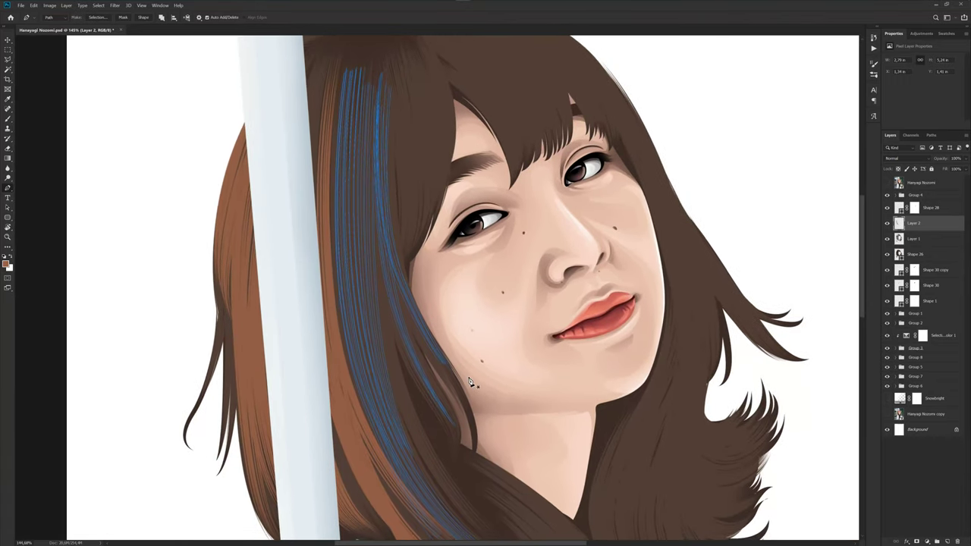
left_click(886, 183)
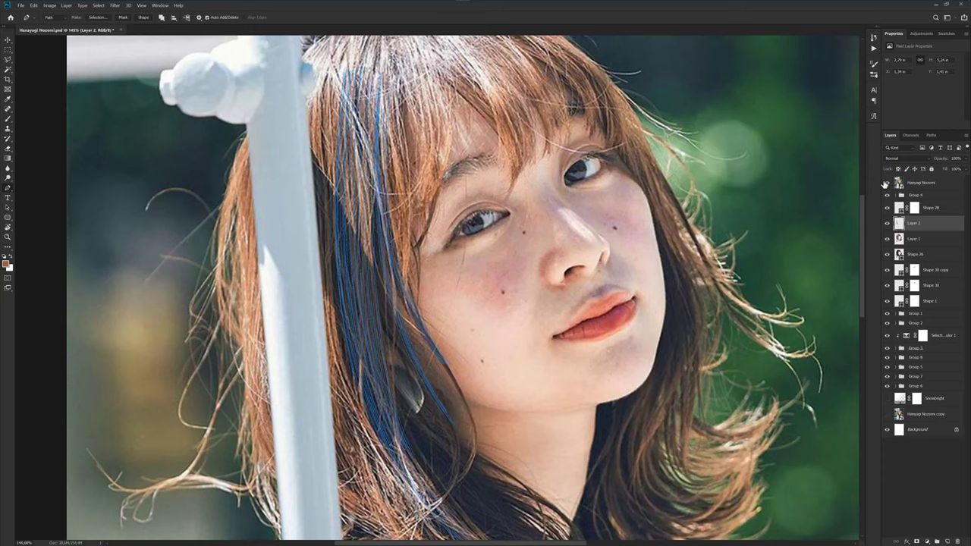
key("ctrl+comma")
scroll(449, 309, "up", 3)
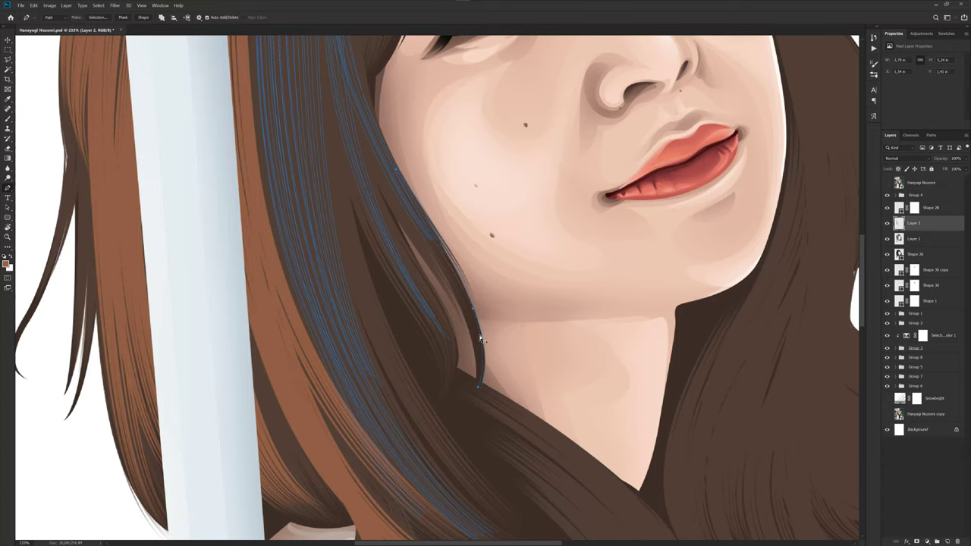
left_click_drag(479, 336, 478, 329)
scroll(500, 318, "down", 3)
left_click_drag(489, 286, 493, 345)
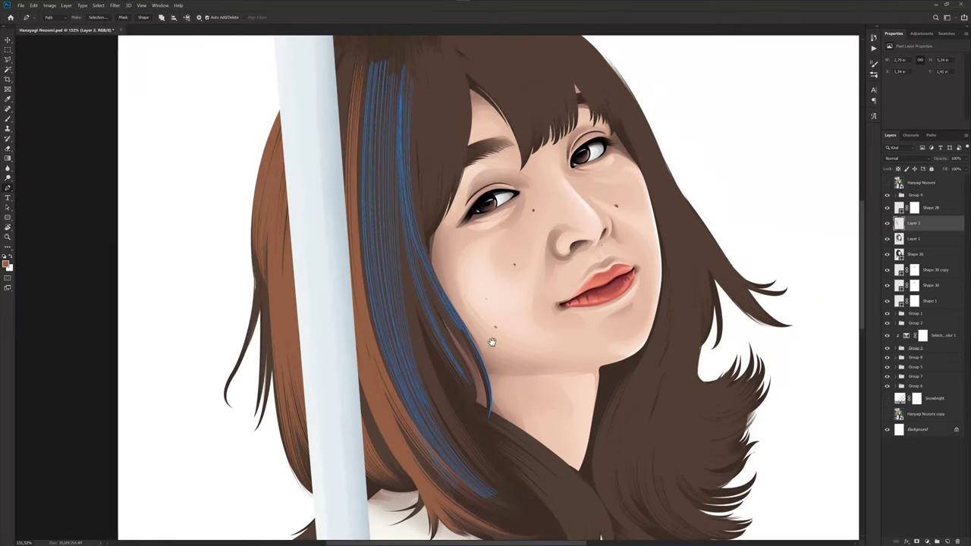
- Stroke the strand paths with the Brush and hide the outlines, leaving fine brown streaks
key("b")
key("Return")
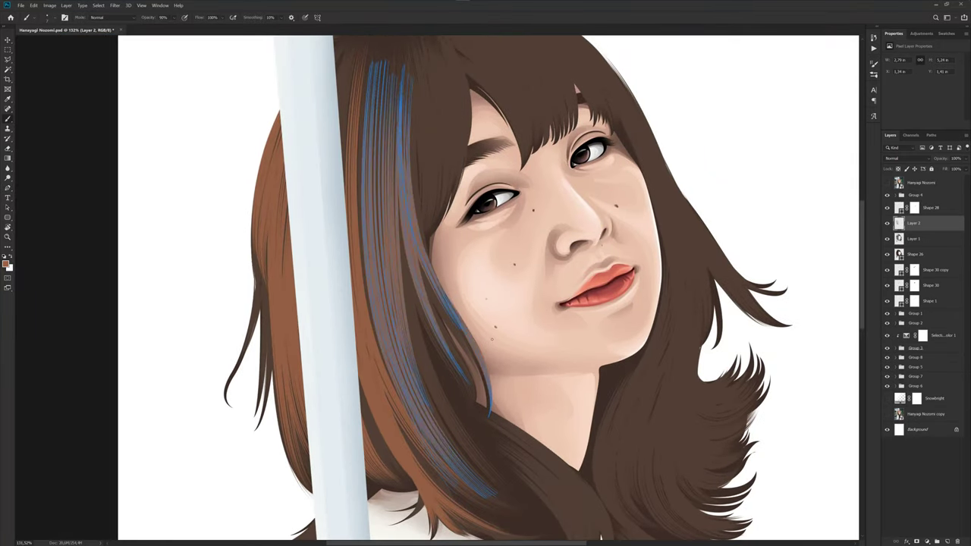
key("ctrl+h")
scroll(407, 277, "down", 5)
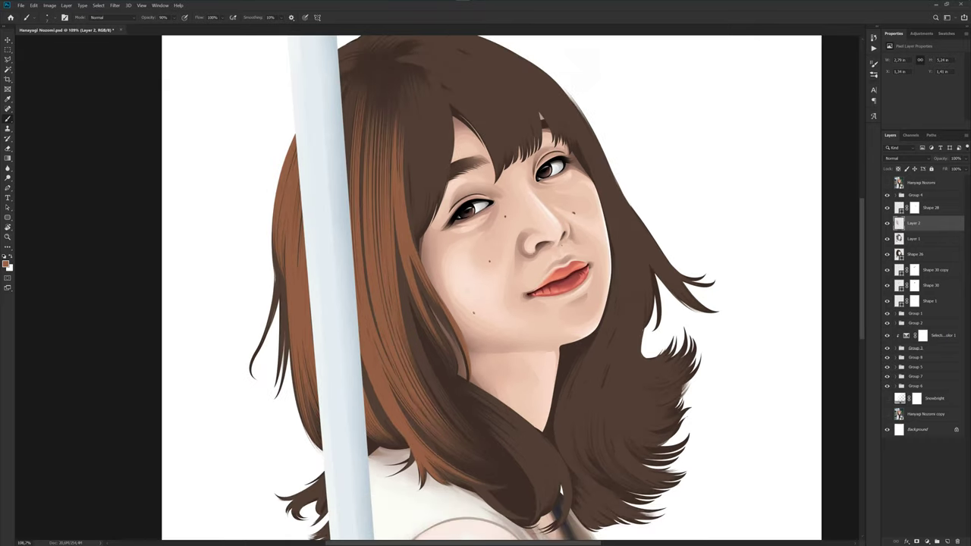
scroll(407, 278, "up", 2)
scroll(411, 264, "up", 2)
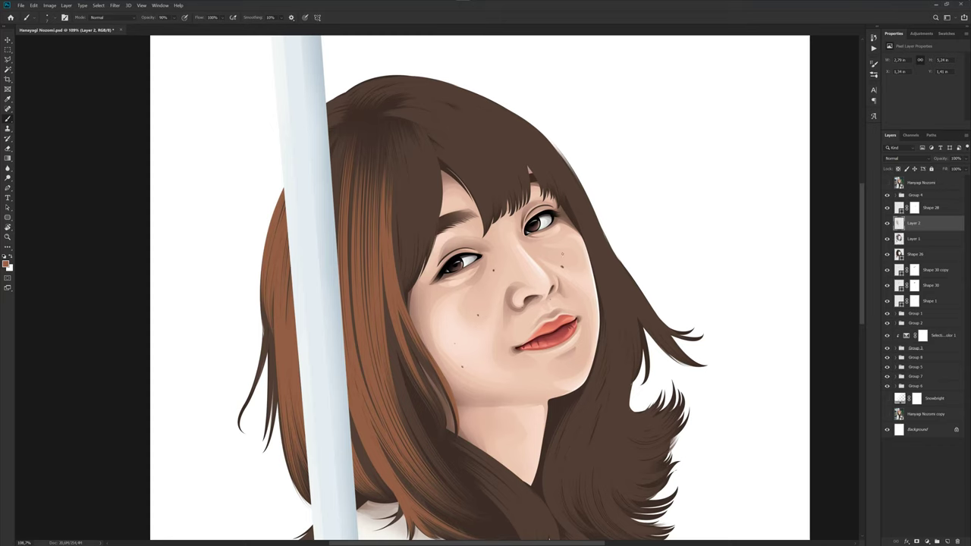
key("p")
scroll(364, 232, "up", 3)
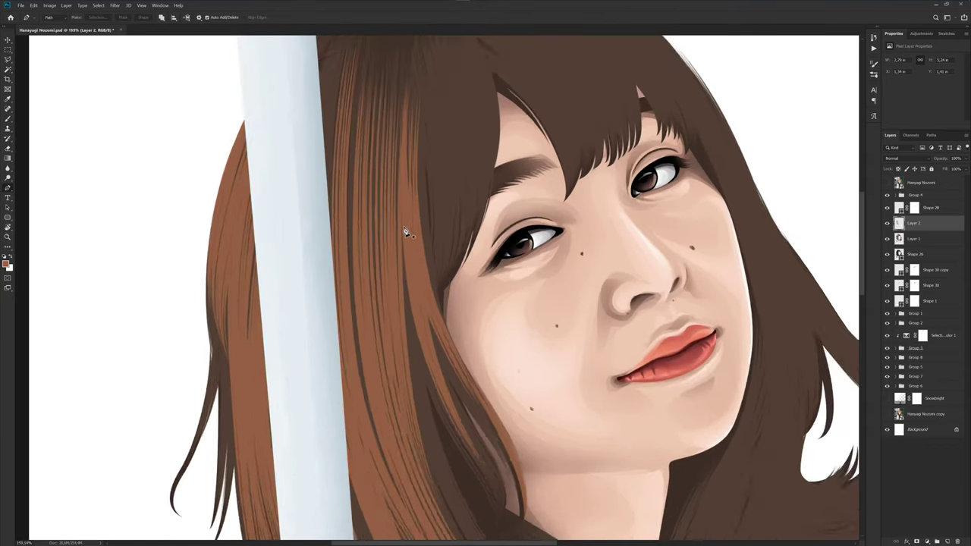
scroll(405, 232, "down", 1)
- Finish the open hair path after checking the reference photo, then pick it up to copy
left_click(886, 183)
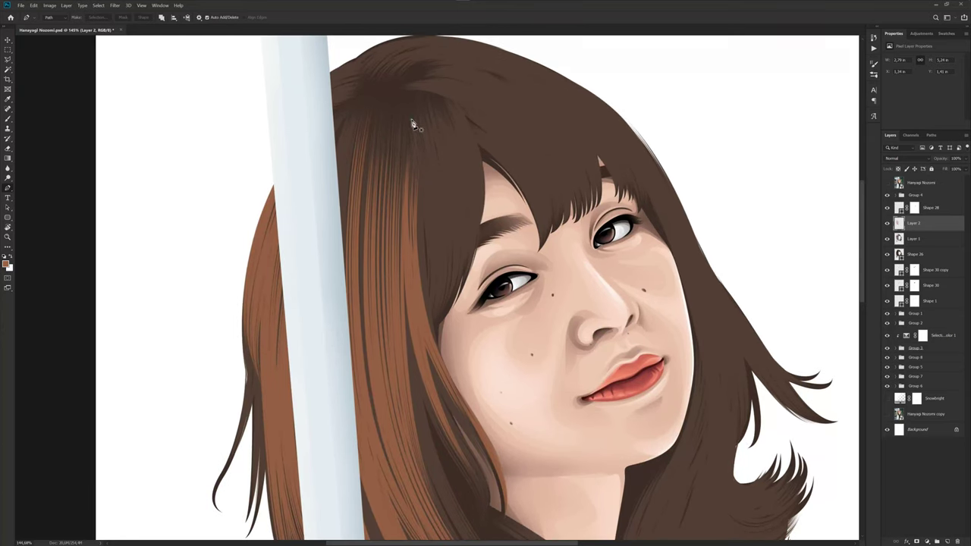
left_click(886, 182)
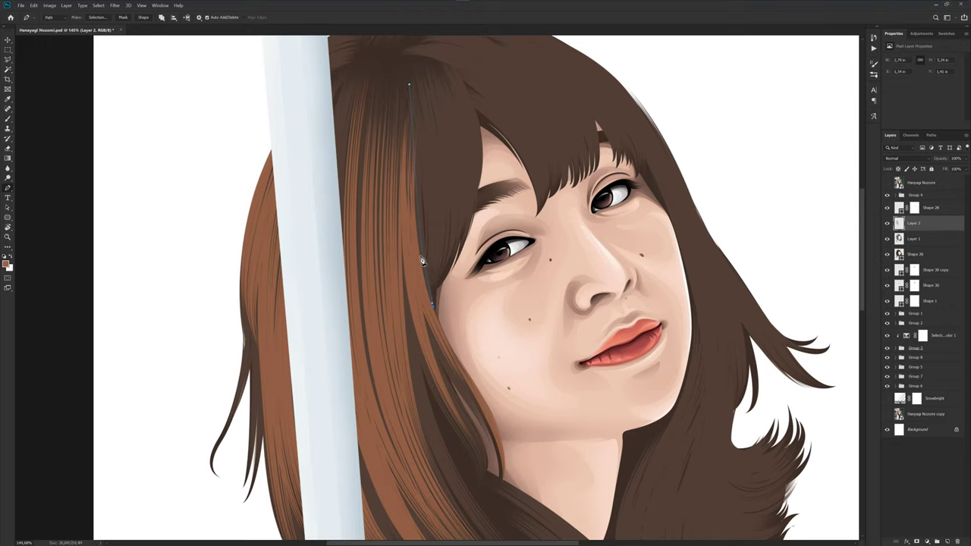
scroll(422, 261, "up", 2)
scroll(424, 227, "up", 1)
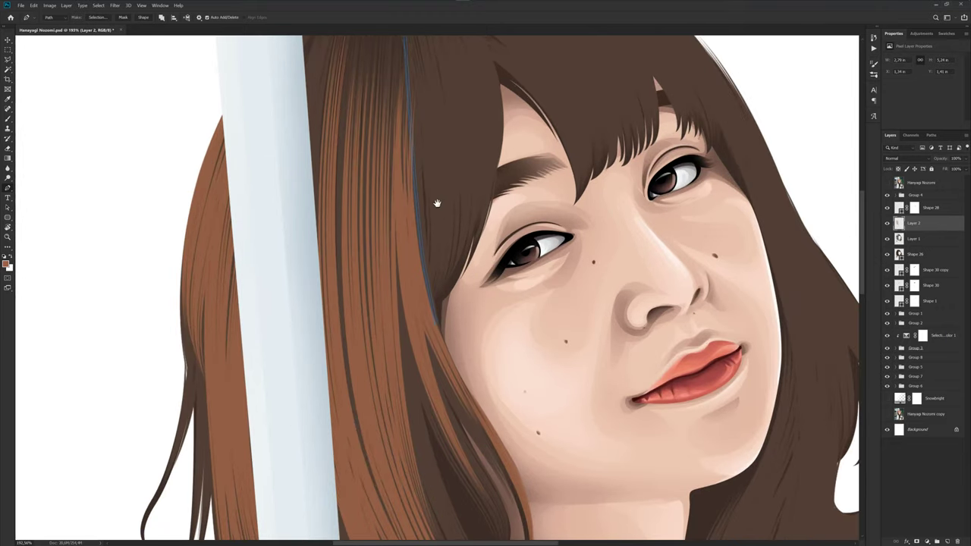
scroll(437, 203, "up", 3)
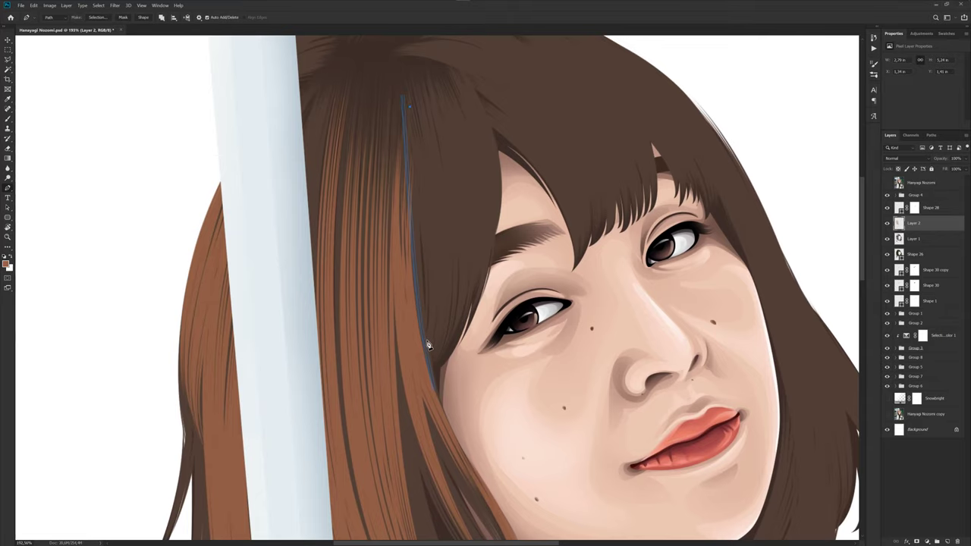
left_click(444, 313, "ctrl")
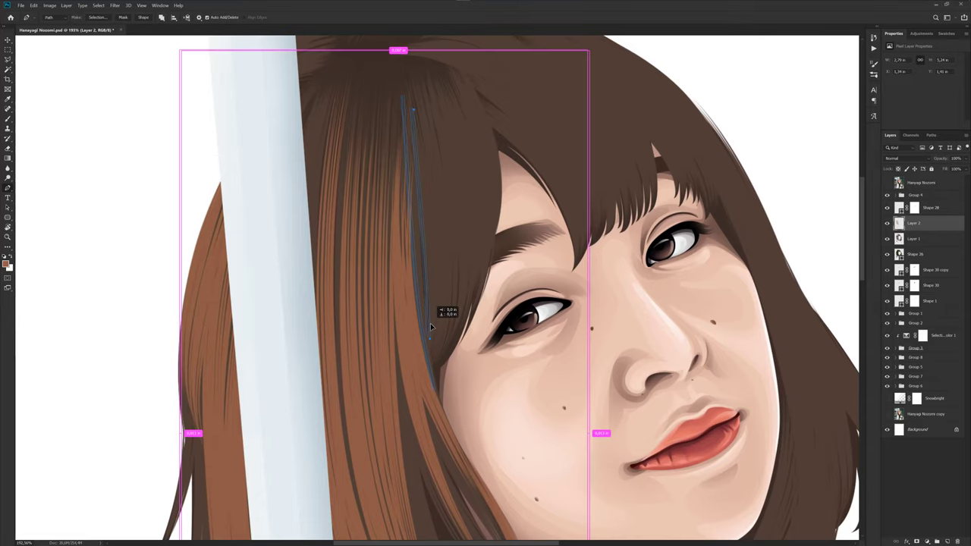
left_click(887, 183)
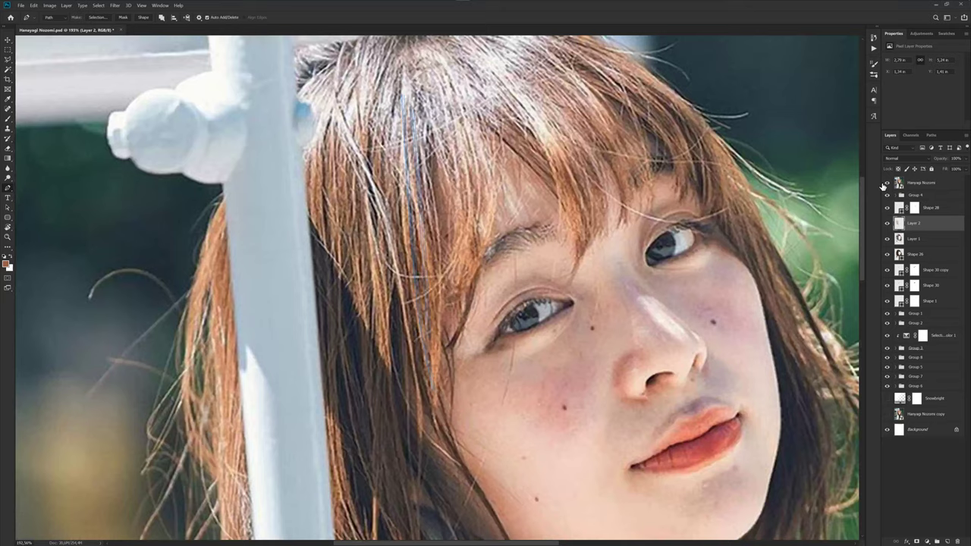
left_click(887, 183)
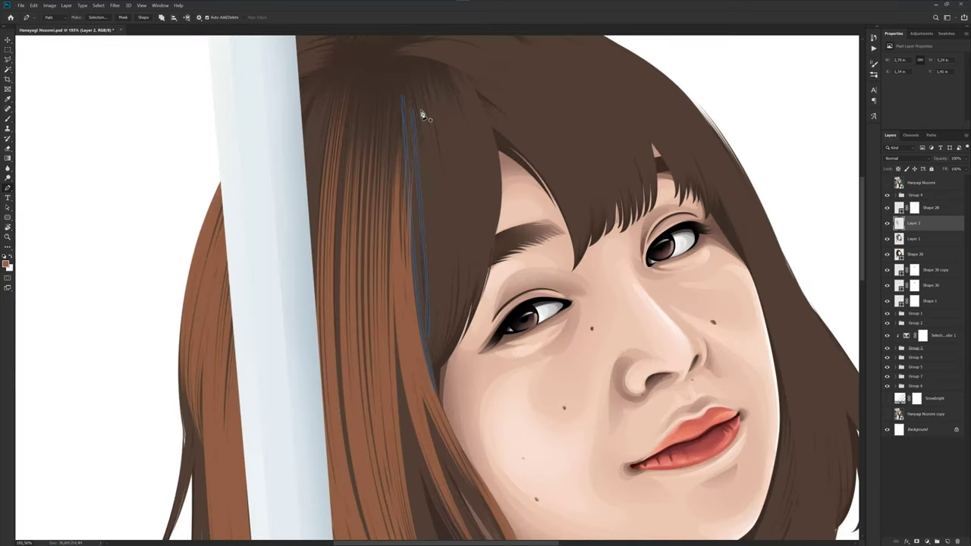
left_click(437, 311, "ctrl")
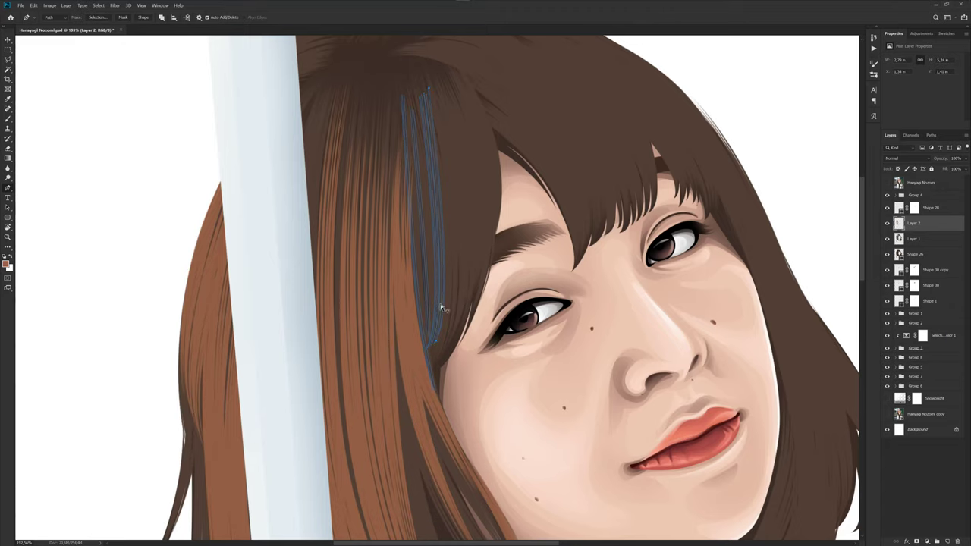
left_click_drag(439, 307, 426, 298)
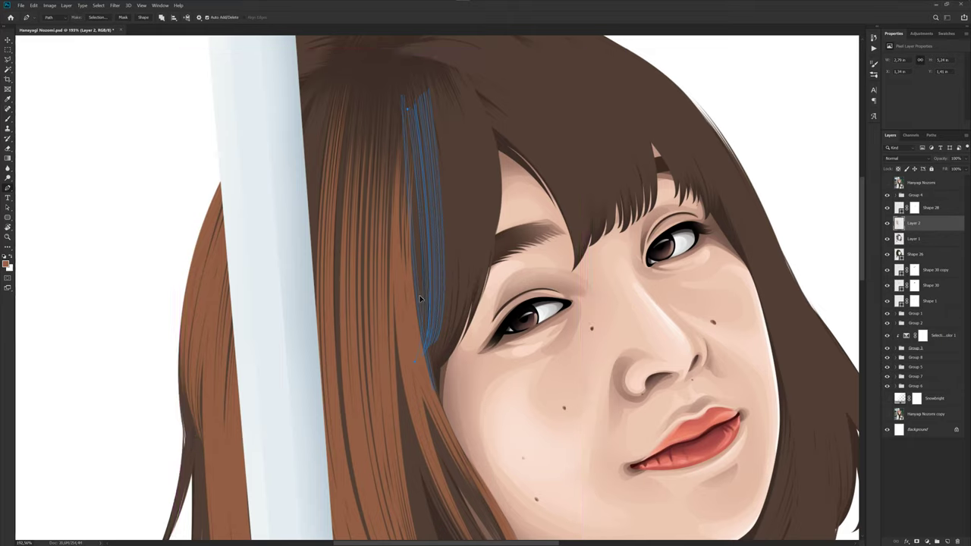
- Draw a new curved strand path from the crown and place a copy right of the blue strands
left_click(433, 84)
left_click_drag(454, 307, 446, 355)
left_click(443, 360)
left_click(886, 185)
left_click_drag(458, 273, 483, 265)
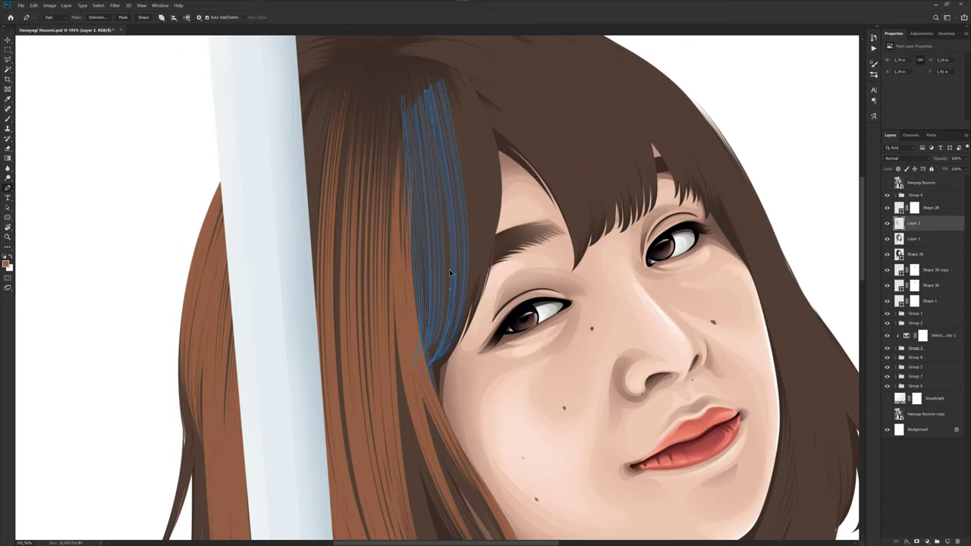
- Anchor the strand at its top and lower end, curving the path along its right edge
scroll(489, 228, "up", 2)
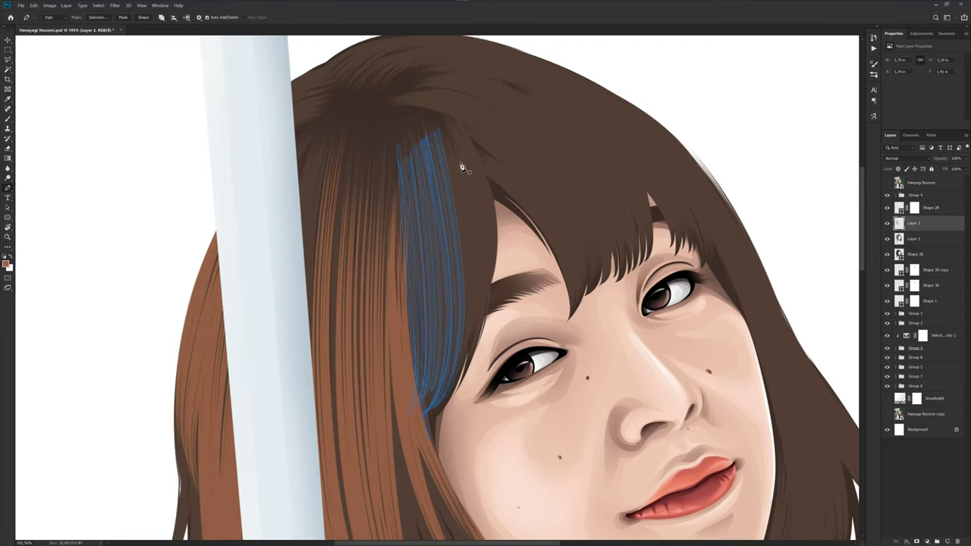
left_click(886, 183)
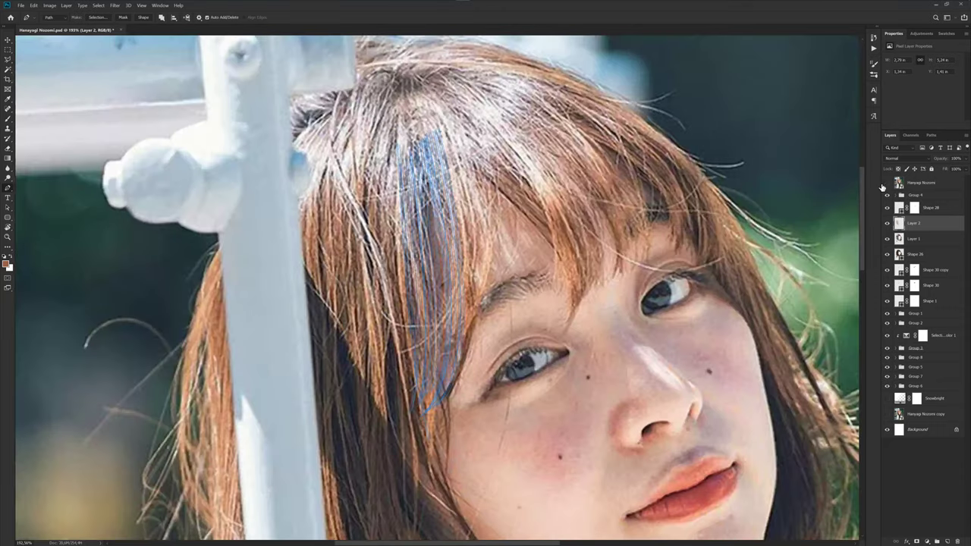
left_click(430, 113)
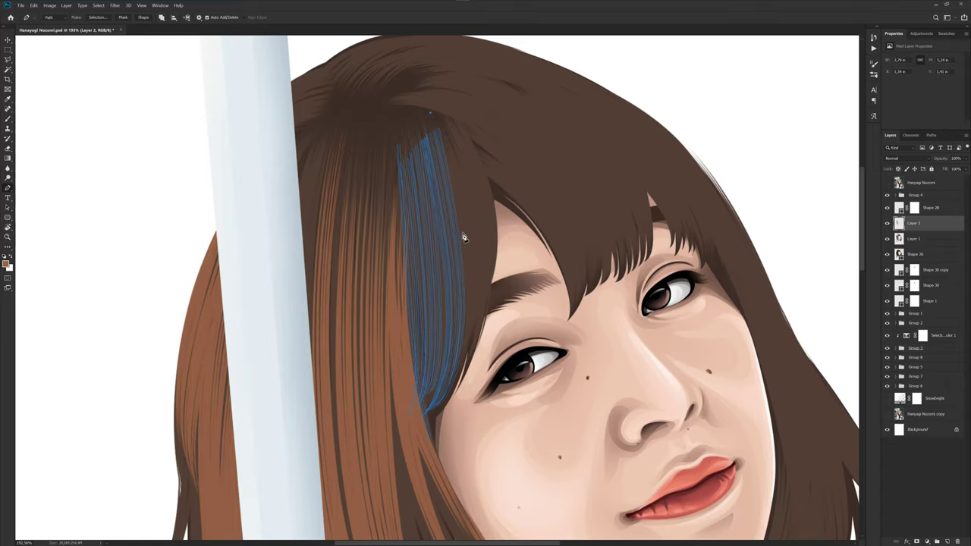
left_click(465, 359)
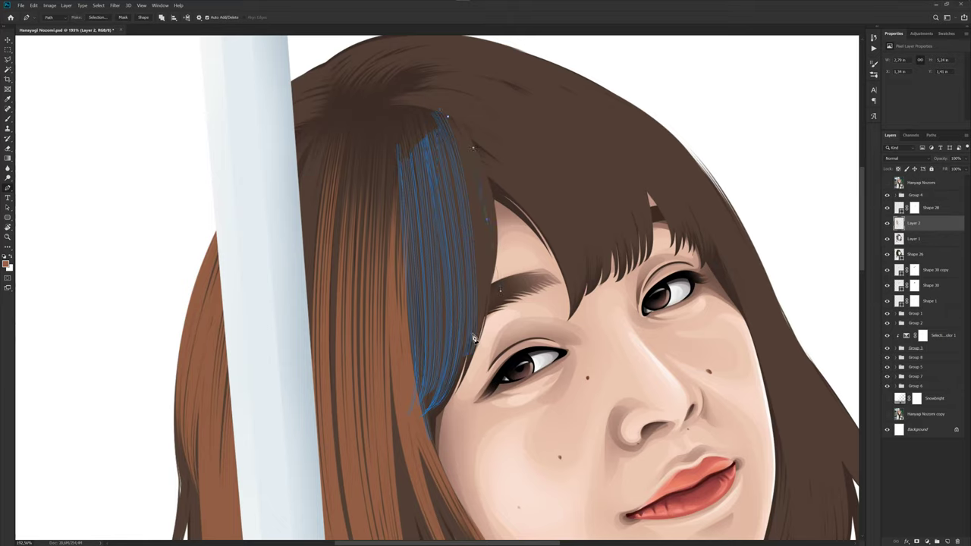
left_click_drag(490, 293, 495, 253)
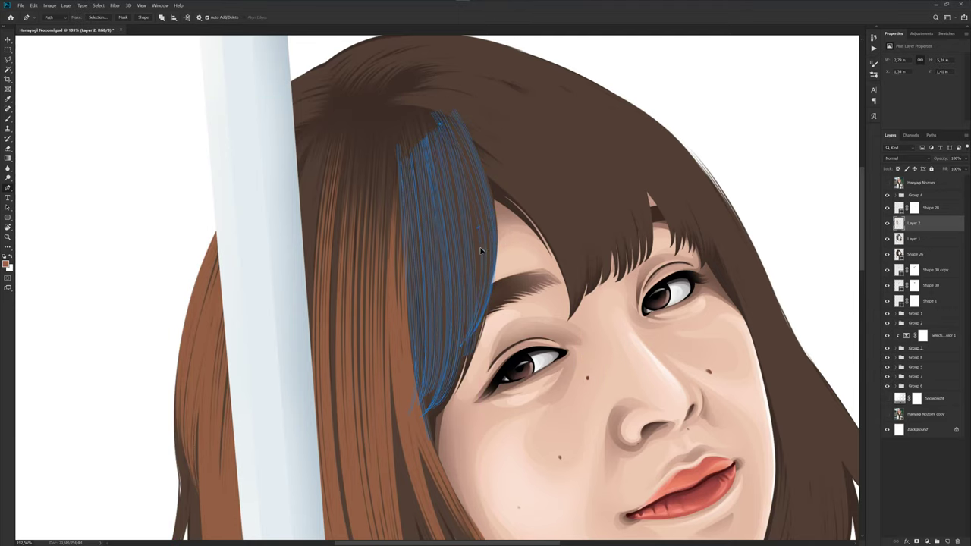
left_click(478, 253, "ctrl")
scroll(485, 258, "down", 2)
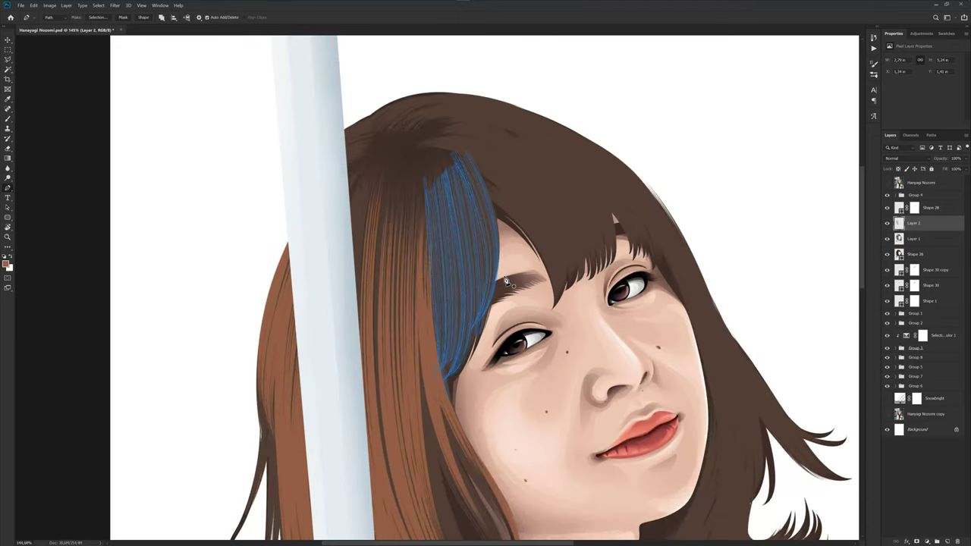
- Switch to the Brush, view the whole portrait, and save the document with Ctrl+S
key("b")
scroll(505, 282, "down", 1)
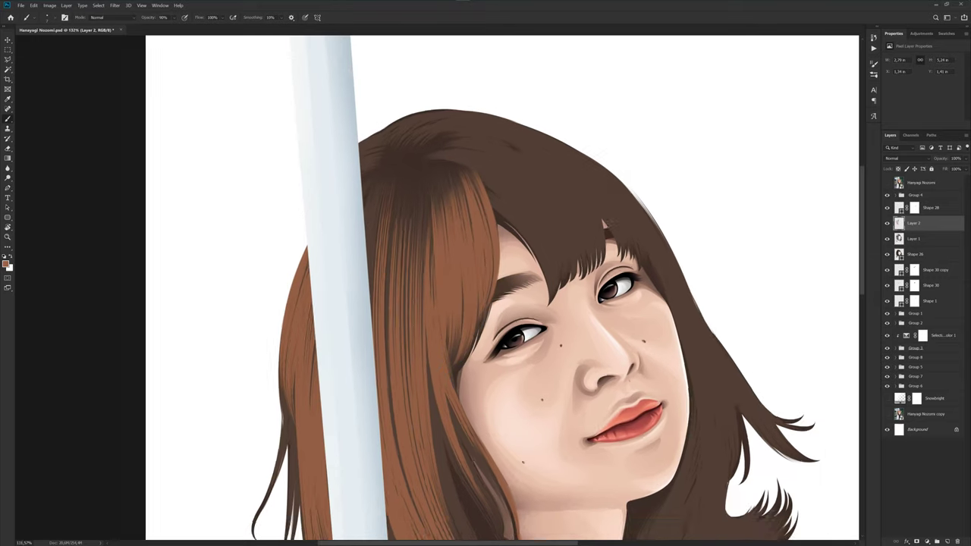
scroll(506, 281, "down", 1)
scroll(504, 284, "down", 1)
left_click_drag(523, 323, 504, 275)
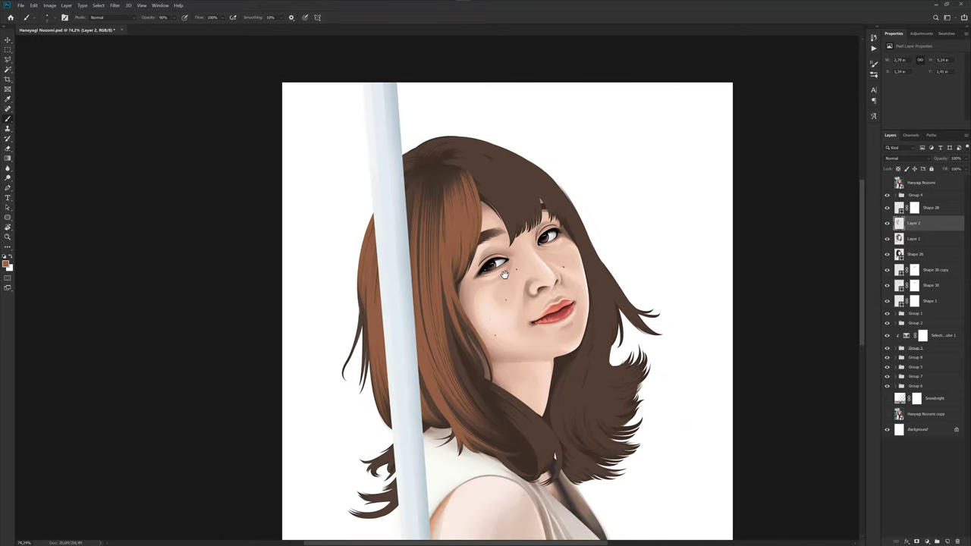
key("ctrl+s")
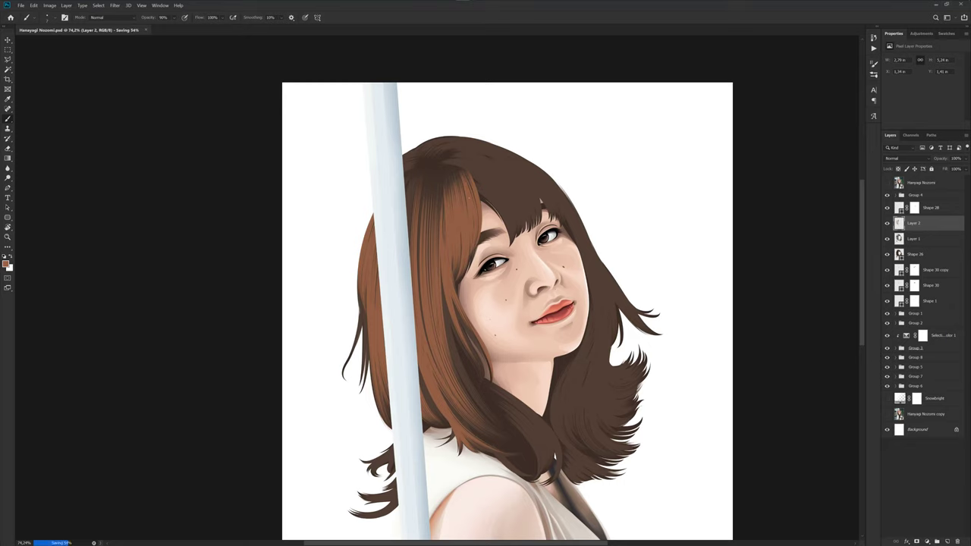
left_click(887, 184)
left_click(886, 184)
scroll(445, 229, "up", 5)
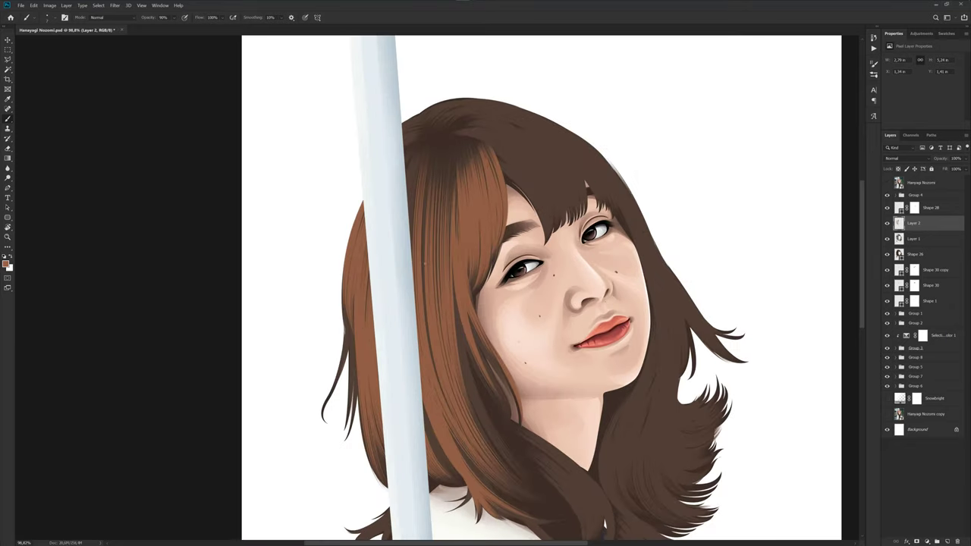
- Draw a curved strand path down the front lock's edge beside the pole
key("p")
scroll(444, 229, "up", 2)
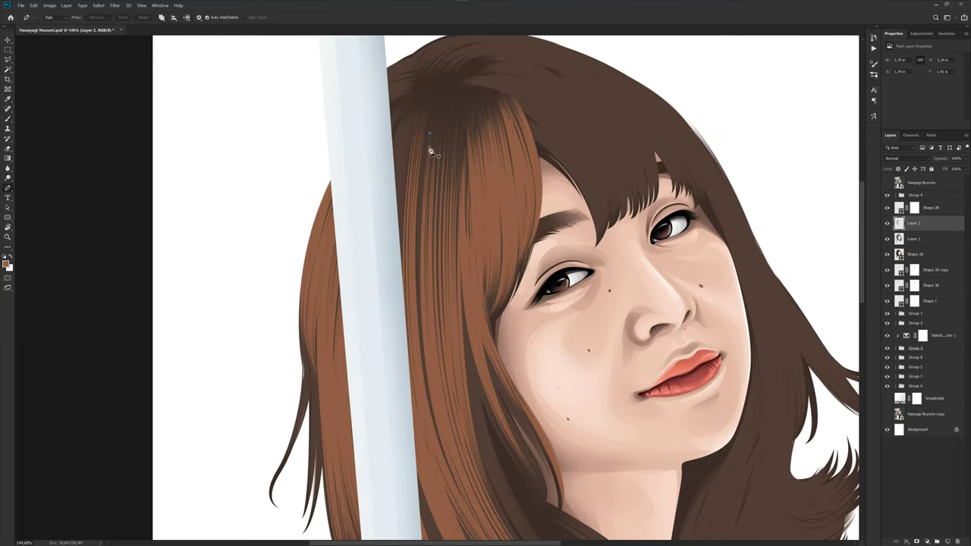
scroll(432, 156, "down", 1)
scroll(433, 341, "up", 2)
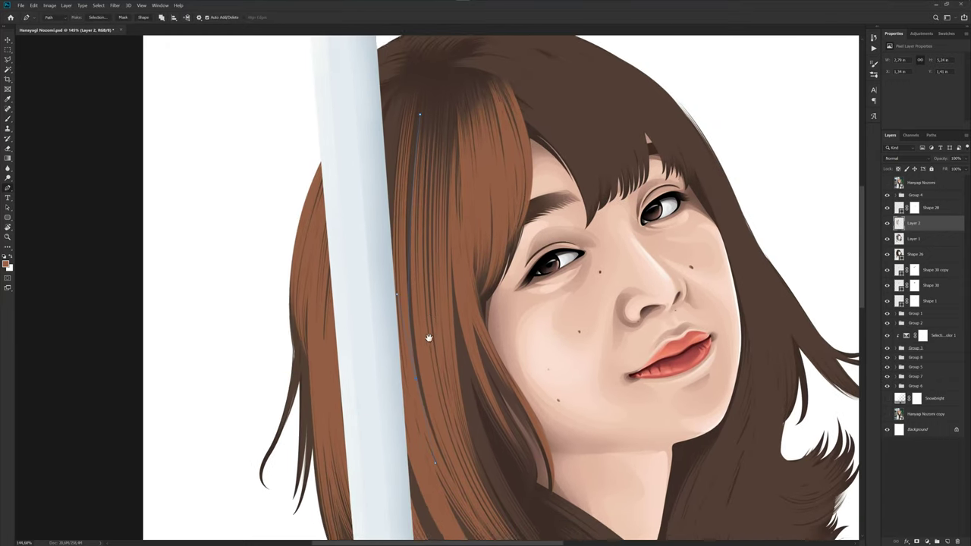
scroll(410, 292, "up", 2)
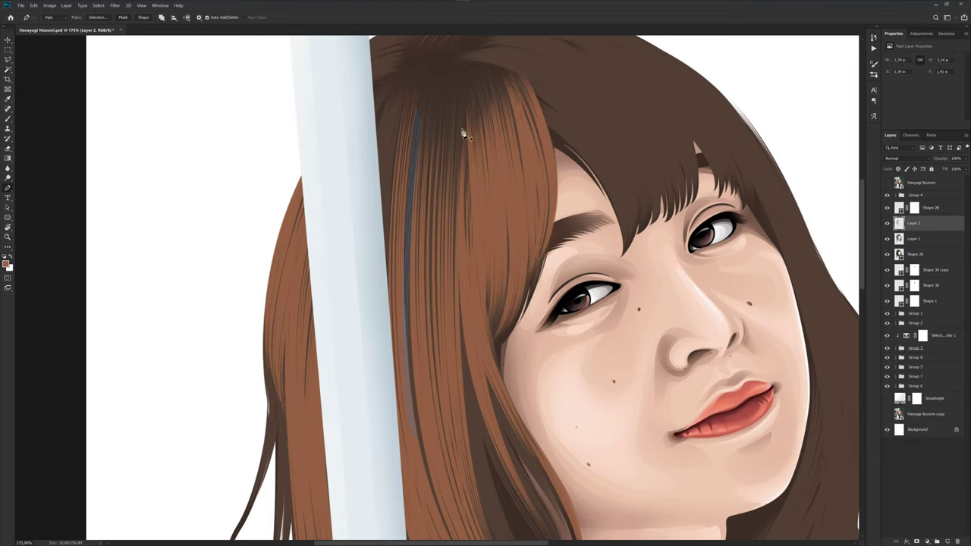
left_click(887, 182)
left_click_drag(381, 381, 393, 508)
left_click_drag(385, 267, 385, 279)
left_click_drag(383, 273, 373, 261)
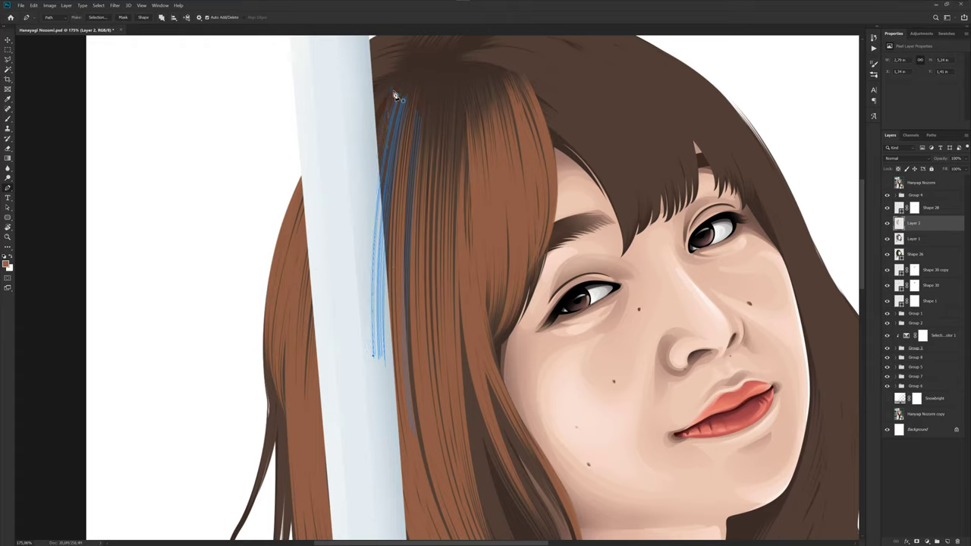
left_click_drag(355, 330, 368, 423)
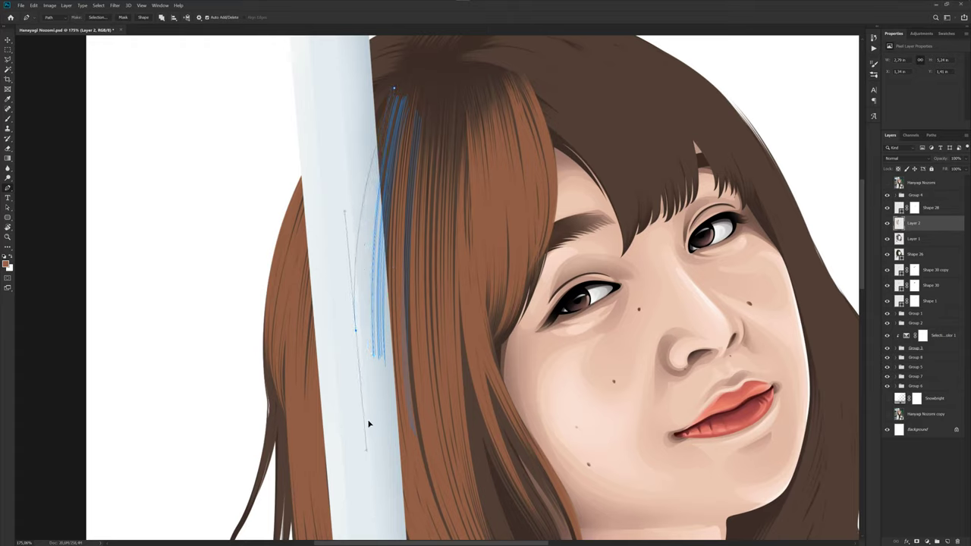
- Duplicate the strand path, nudge the bundle slightly down and right, and save
key("F2")
key("XF86AudioLowerVolume")
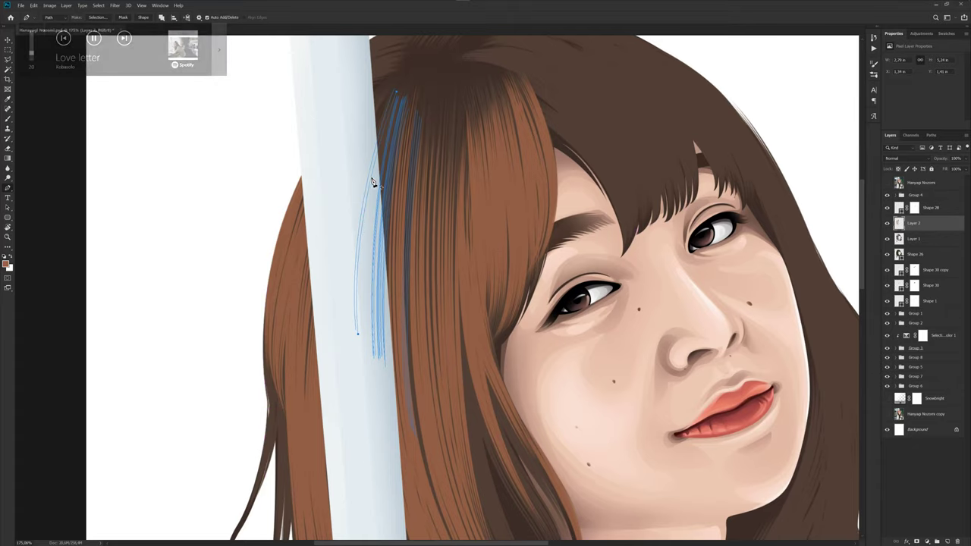
key("ctrl")
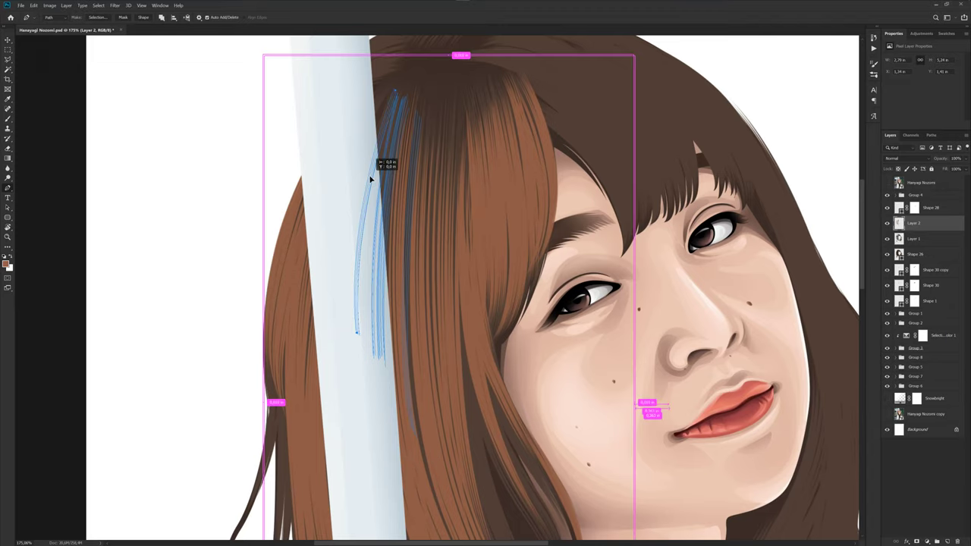
left_click_drag(370, 177, 374, 182)
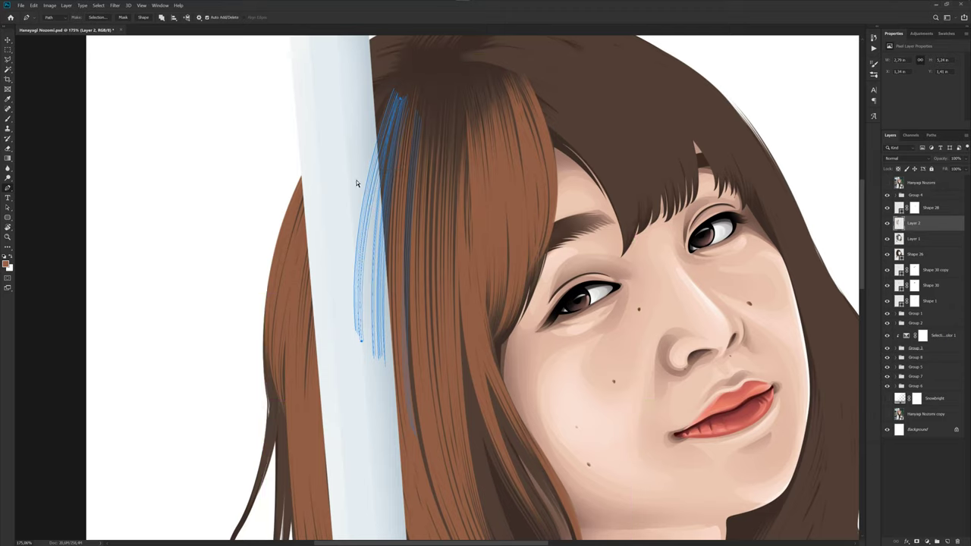
key("ctrl+0")
key("ctrl+s")
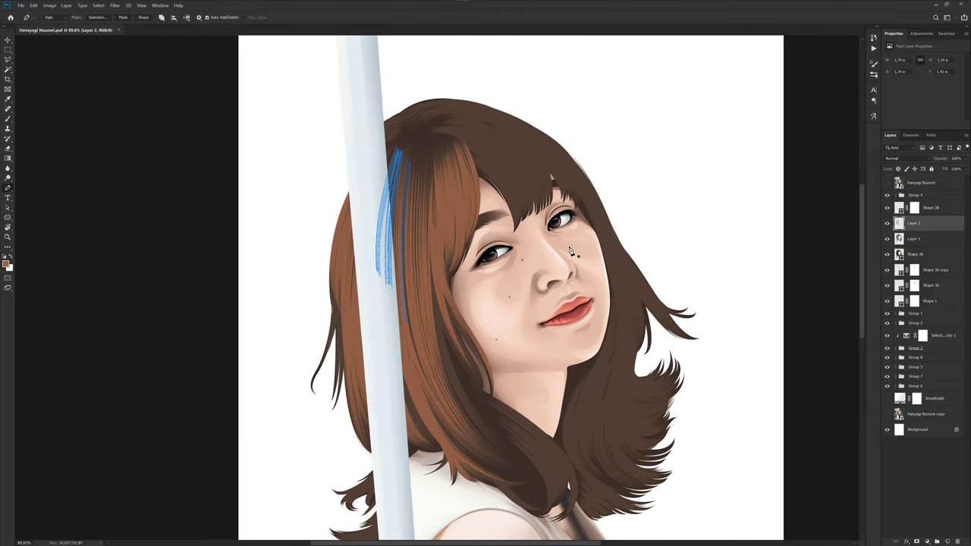
- Switch to the Brush and compare the strands against the reference photo
key("b")
scroll(423, 183, "down", 2)
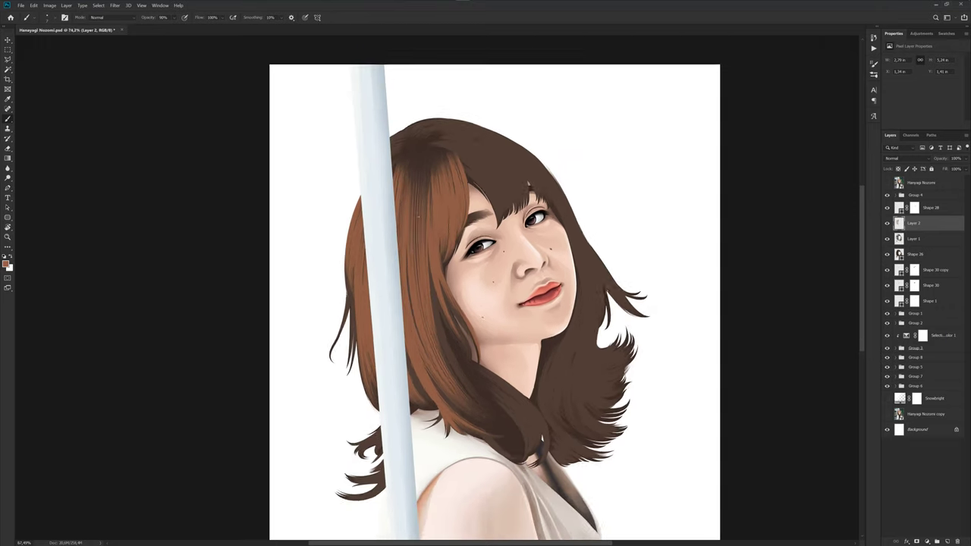
scroll(422, 182, "down", 1)
scroll(423, 183, "up", 3)
scroll(422, 183, "up", 2)
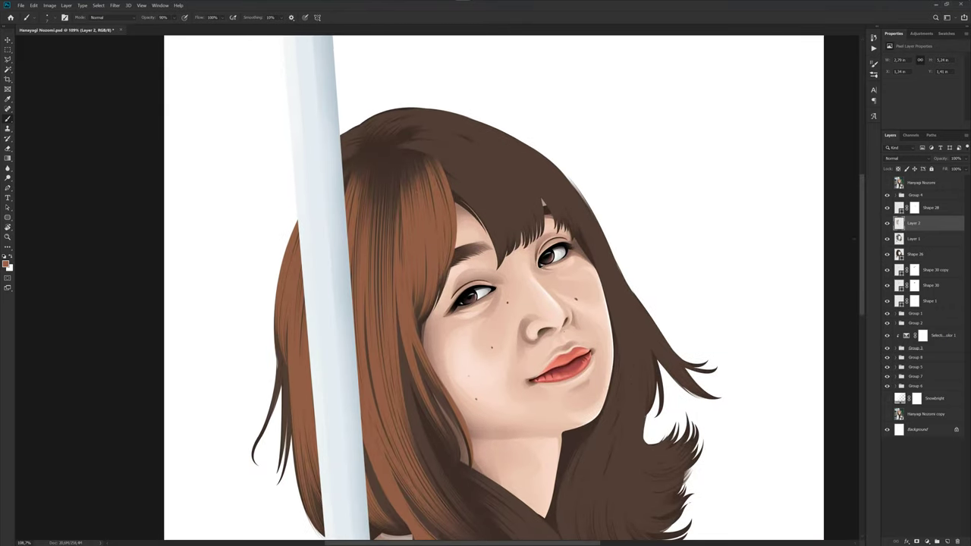
left_click(920, 238)
left_click(888, 183)
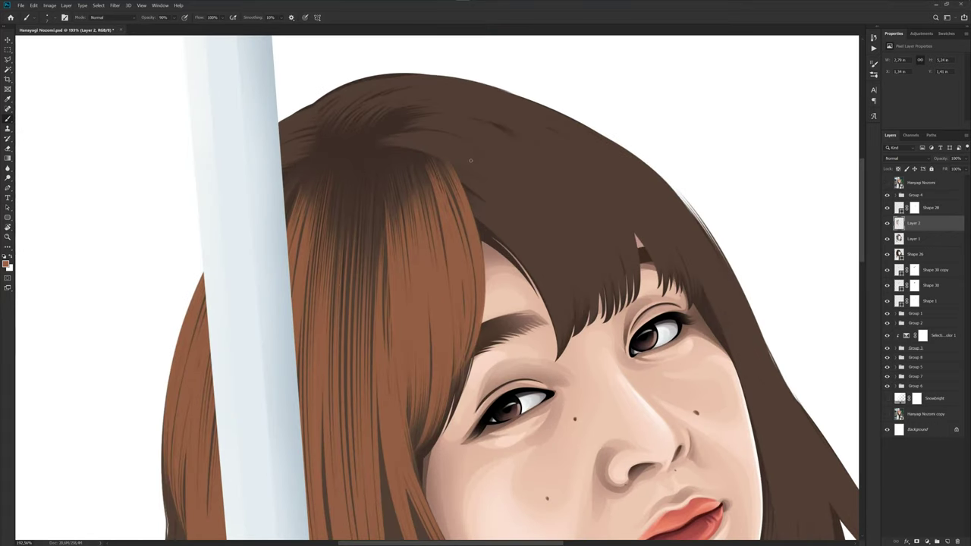
- Start a new strand path at the crown, checking the hair direction in the reference photo
key("p")
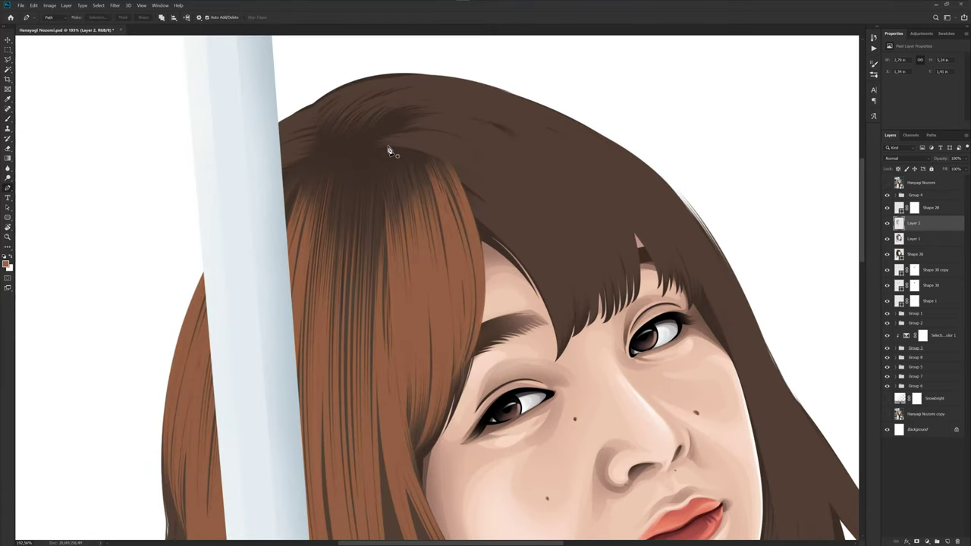
left_click(388, 148)
left_click_drag(592, 309, 646, 245)
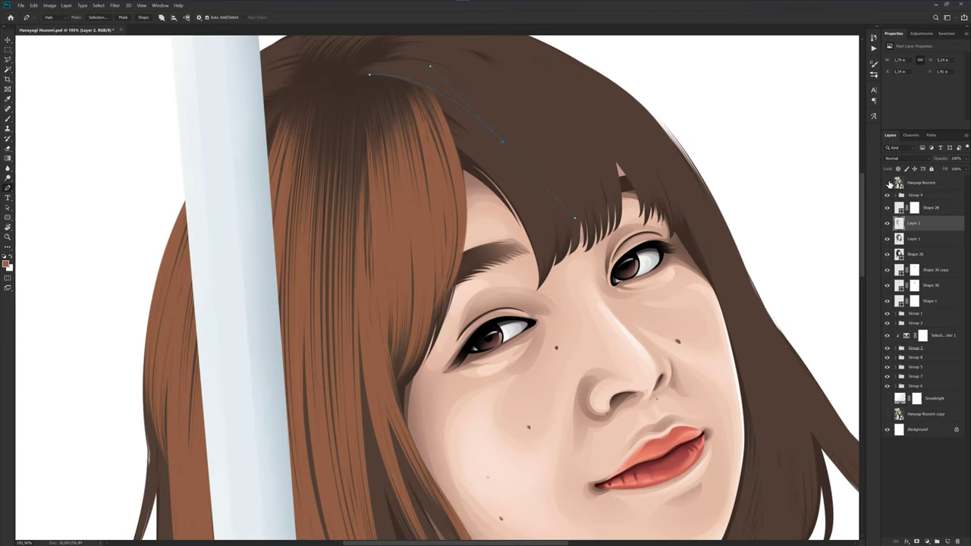
left_click(888, 183)
scroll(559, 254, "up", 1)
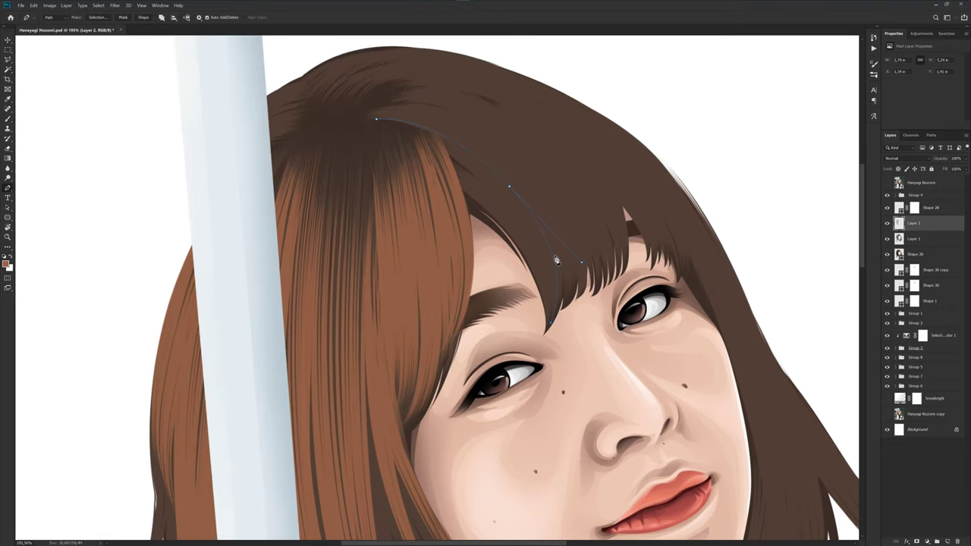
scroll(559, 254, "up", 1)
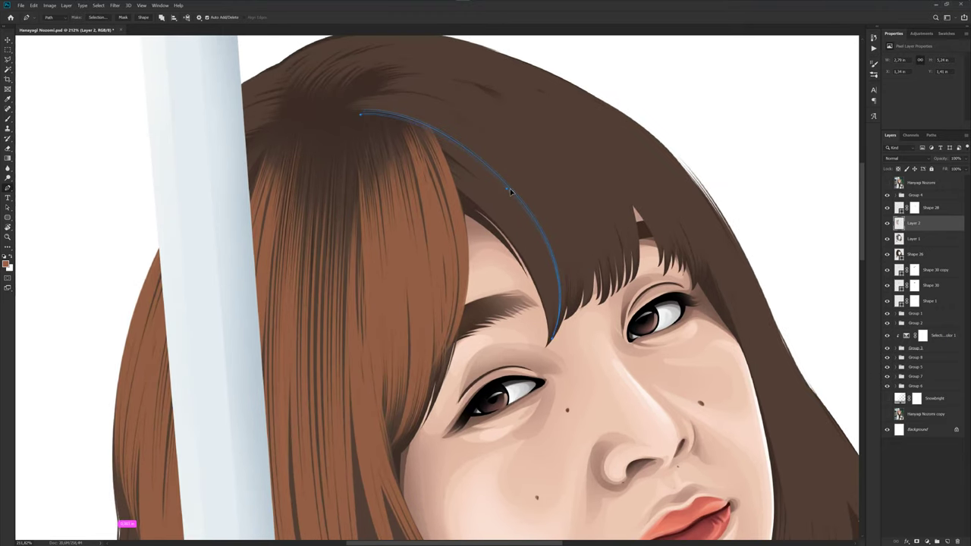
- Spread the duplicated strand paths into a bundle extending over the bangs toward the brow
left_click_drag(508, 191, 547, 190)
left_click(596, 257)
scroll(560, 223, "up", 1)
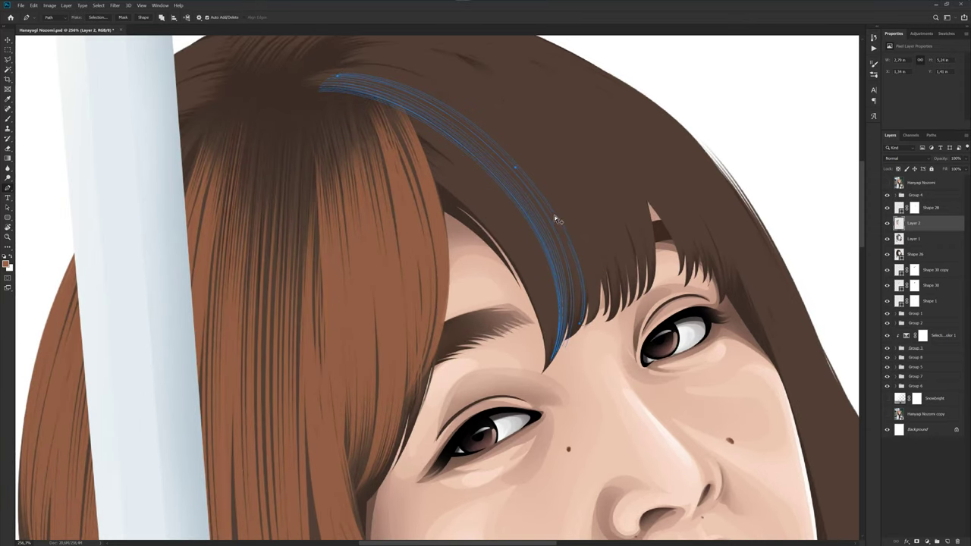
mouse_move(556, 220)
left_mouse_down()
mouse_move(553, 226)
mouse_move(570, 213)
left_mouse_up()
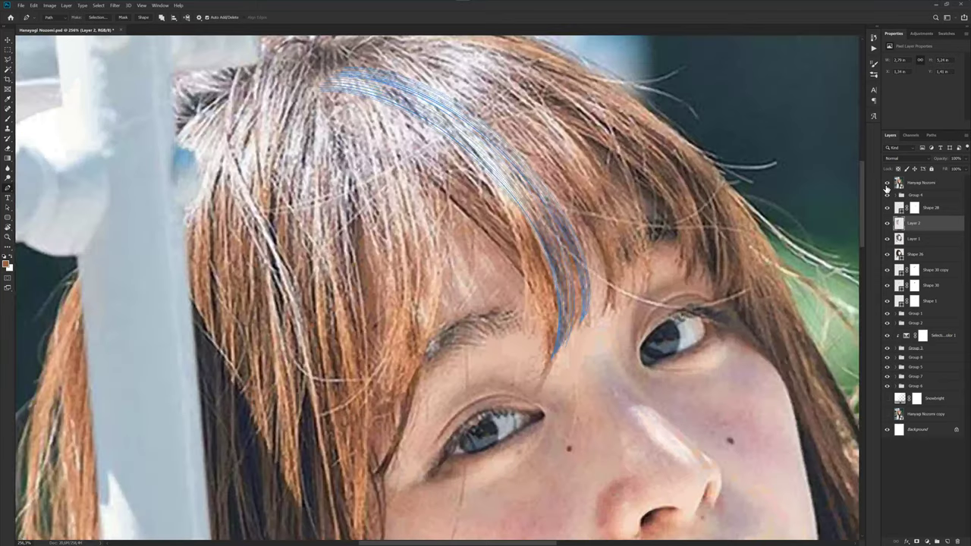
left_click(887, 183)
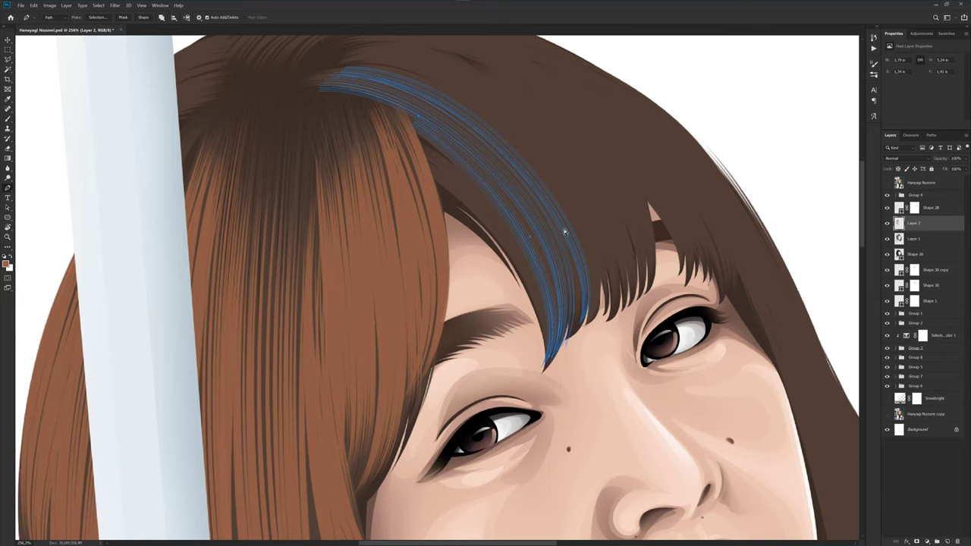
left_click(887, 183)
scroll(530, 281, "up", 2)
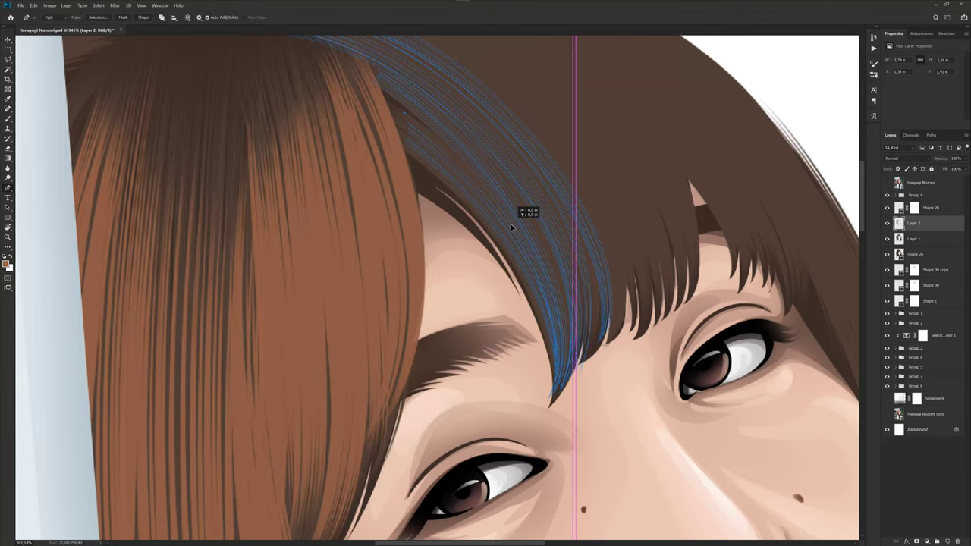
scroll(656, 247, "down", 2)
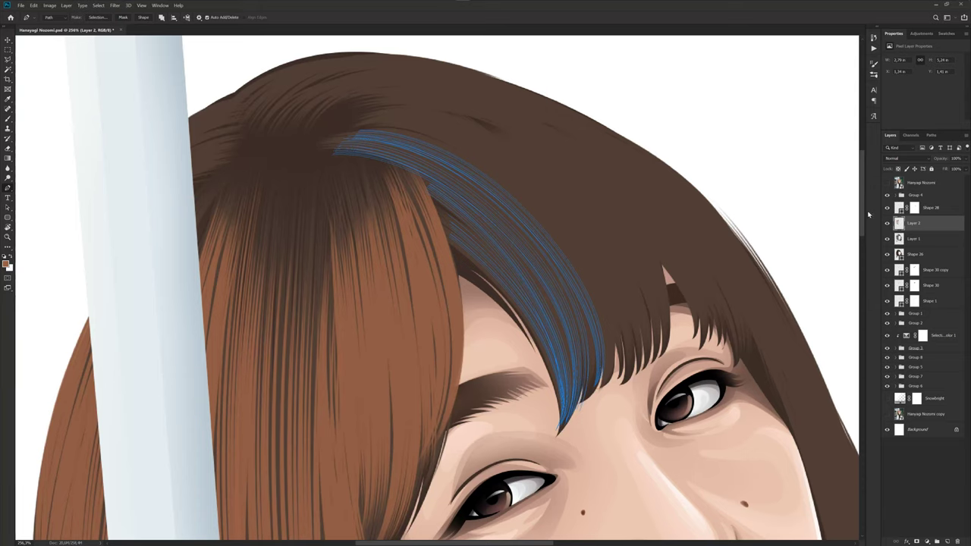
- Select the blue strand-path bundle and reposition it over the upper hair, checking the reference photo
left_click(884, 182)
left_click(884, 182)
left_click_drag(487, 161, 466, 114)
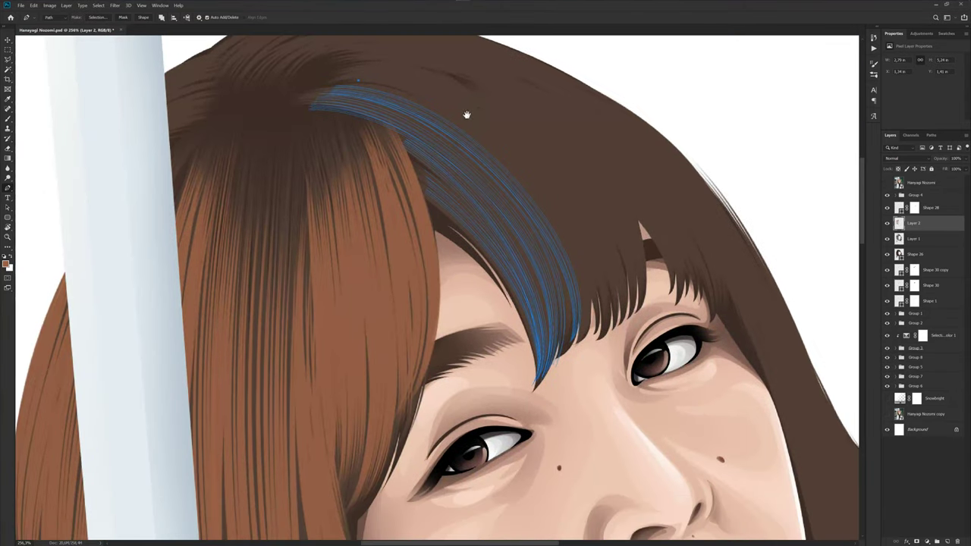
left_click(525, 179)
scroll(561, 235, "up", 1)
scroll(560, 235, "up", 1)
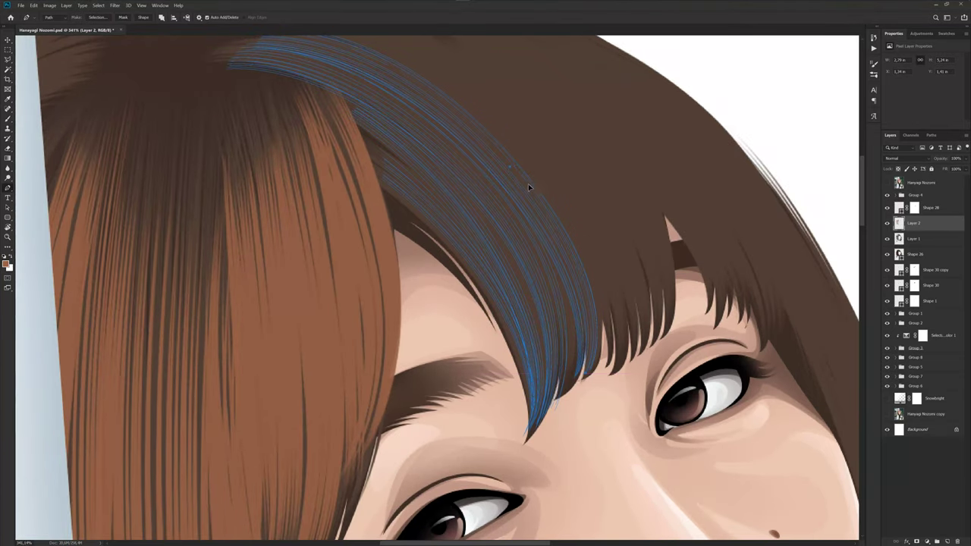
scroll(566, 182, "up", 1)
left_click_drag(521, 212, 524, 216)
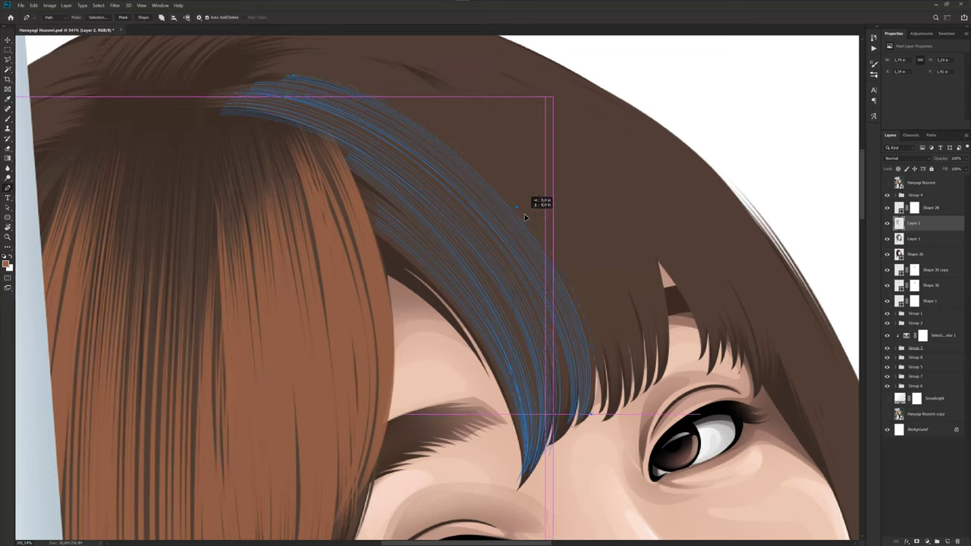
left_click(526, 222)
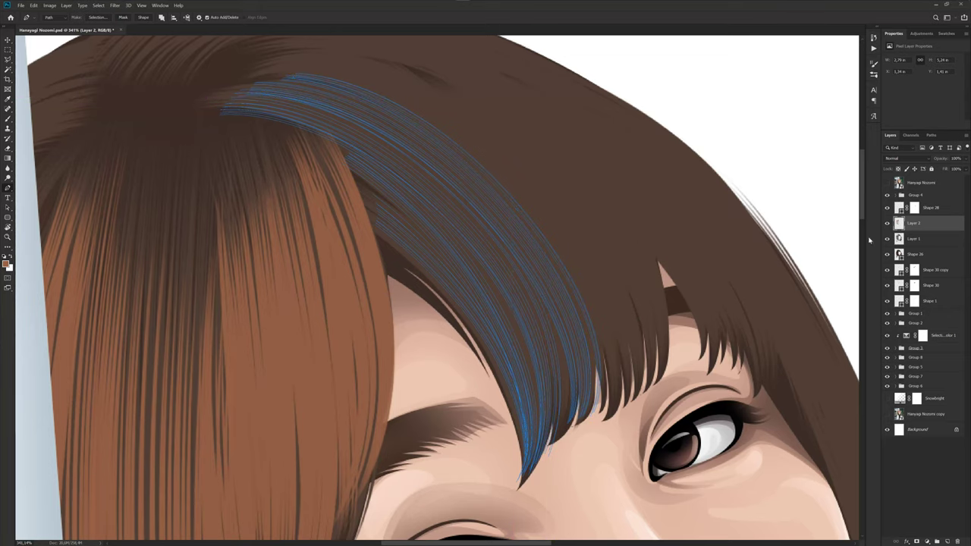
- Add an anchor point and reshape the strand paths over the bangs against the reference photo
left_click(888, 185)
left_click(887, 185)
left_click(636, 311)
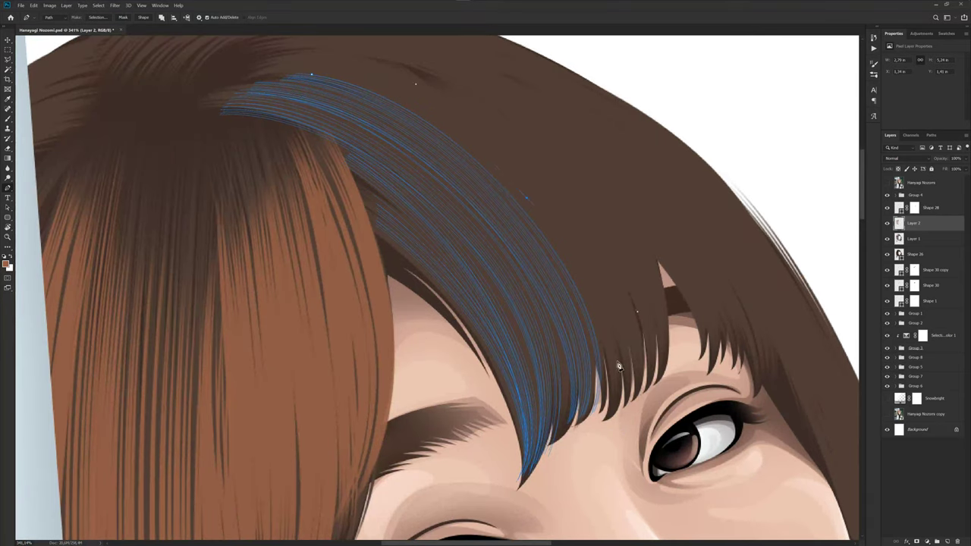
left_click(605, 316, "ctrl")
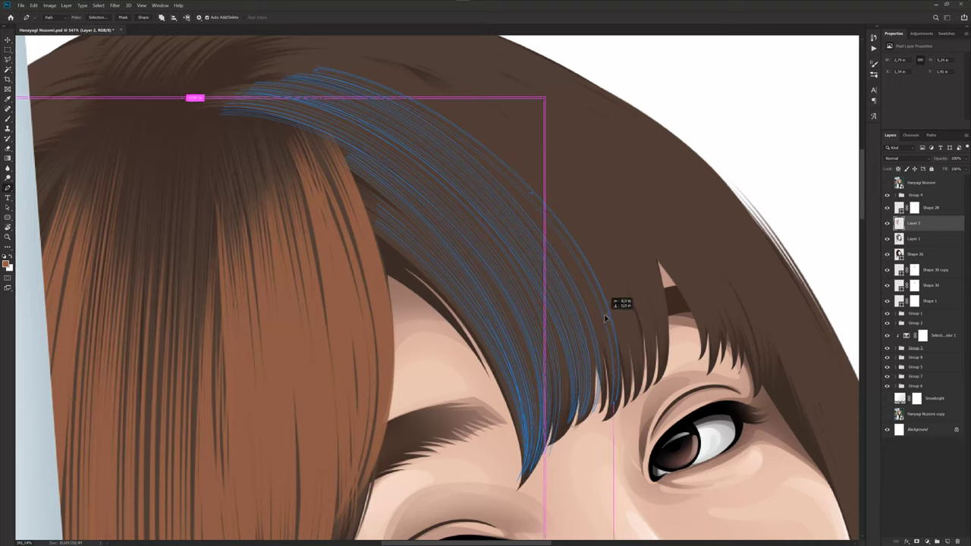
left_click(596, 314, "ctrl")
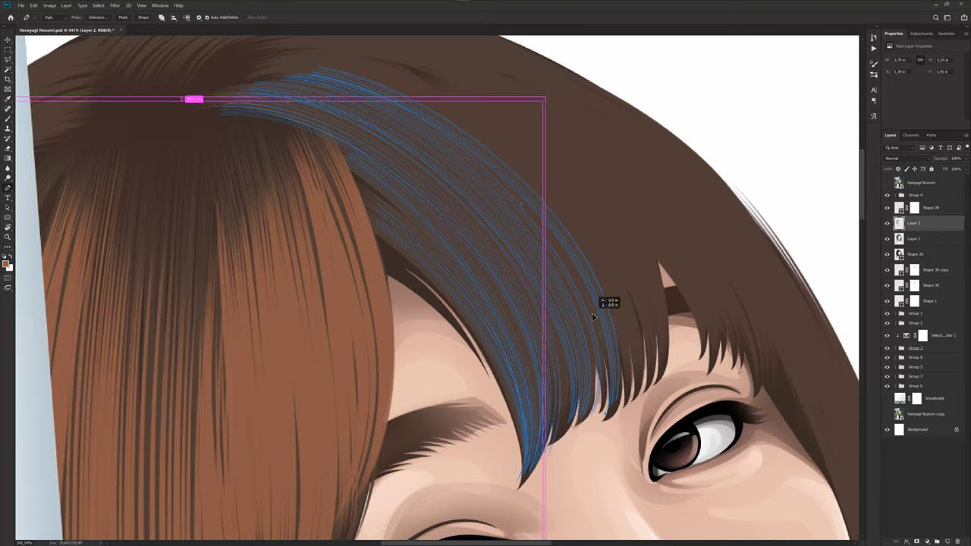
scroll(644, 307, "down", 2)
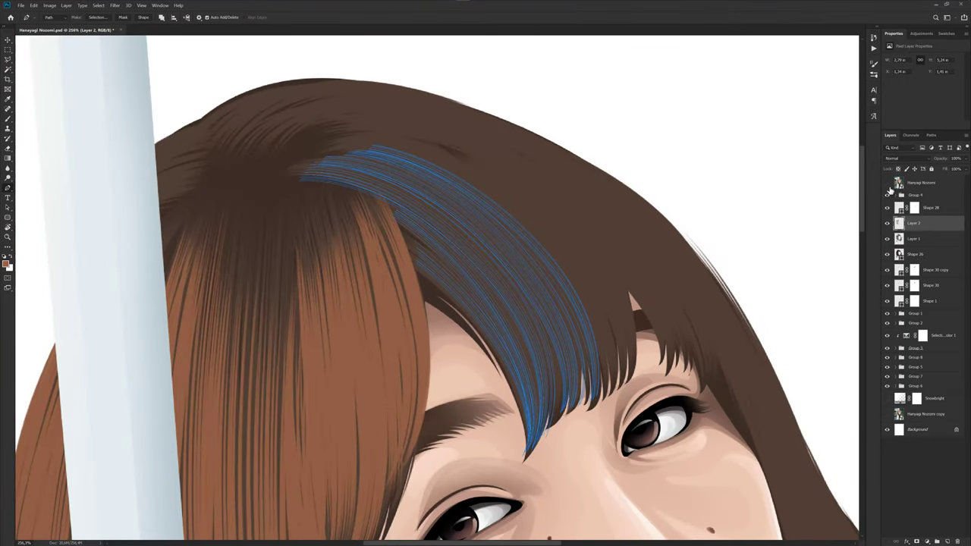
left_click(887, 185)
left_click(887, 184)
- Curve the strand paths and shift them down to span the bangs to the brow tips
left_click_drag(563, 256, 632, 334)
scroll(598, 318, "up", 3)
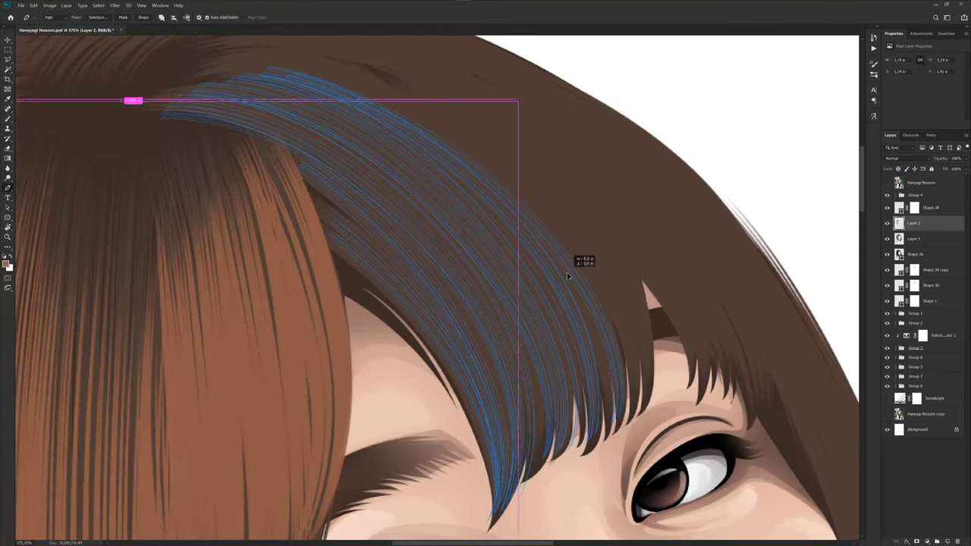
left_click_drag(566, 272, 570, 286)
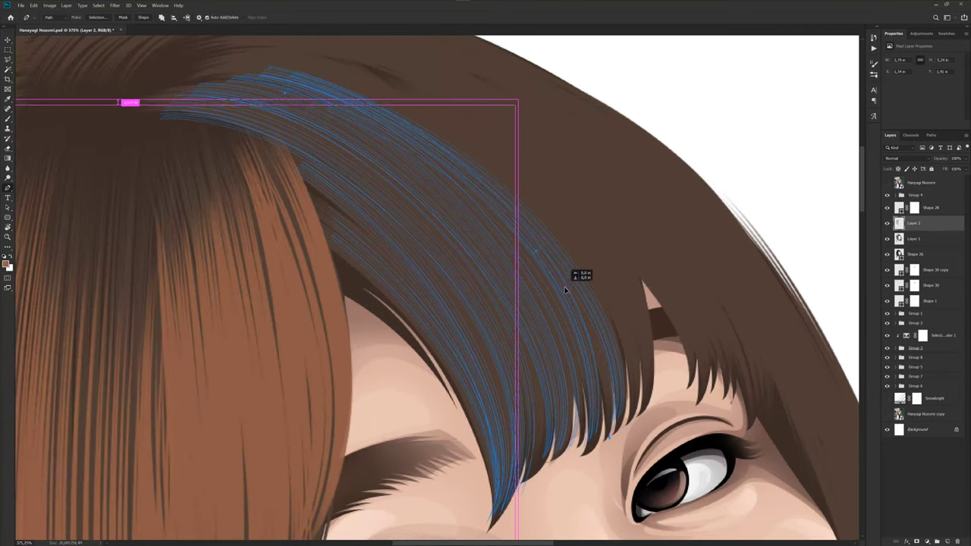
scroll(614, 296, "up", 1)
scroll(615, 296, "down", 1)
scroll(578, 281, "down", 1)
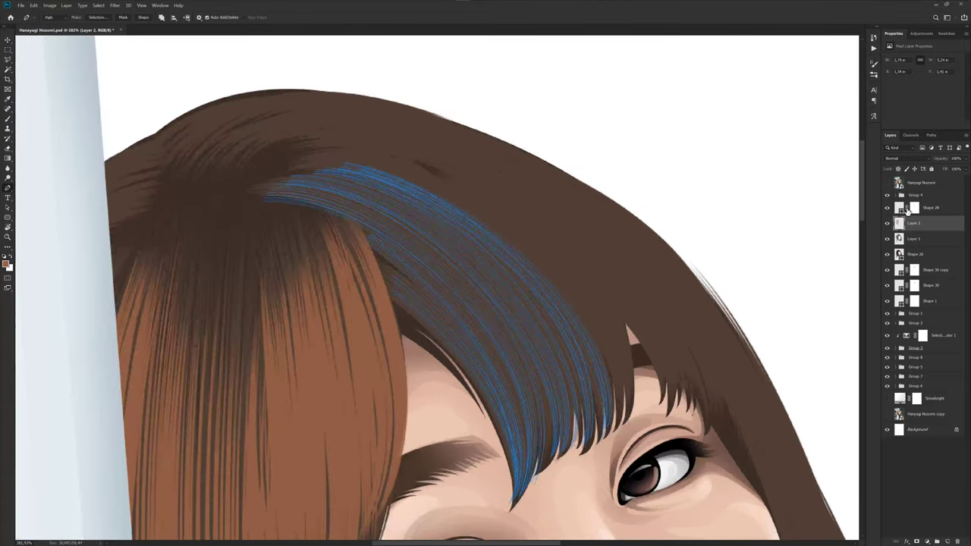
left_click(887, 183)
left_click(886, 184)
- Save the document
scroll(599, 310, "up", 1)
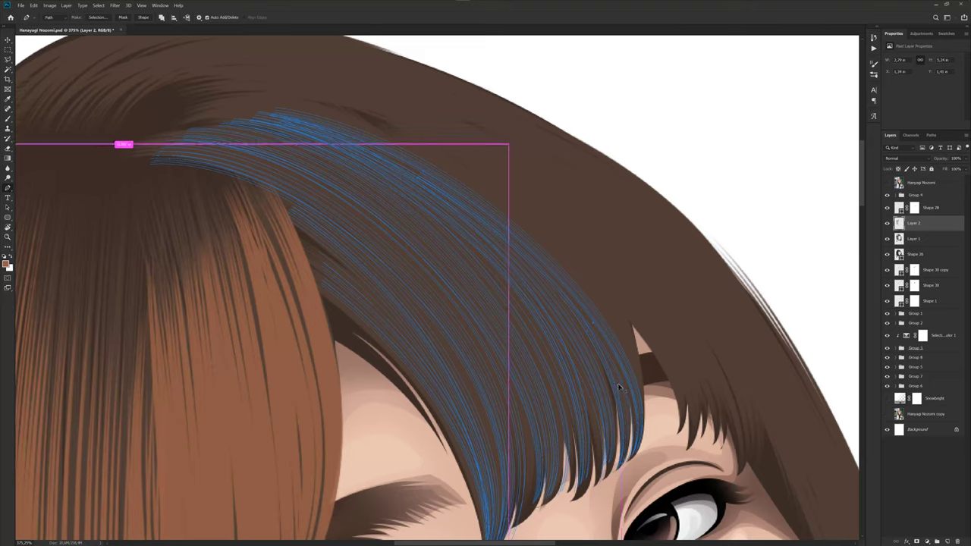
scroll(568, 311, "down", 5)
key("ctrl+s")
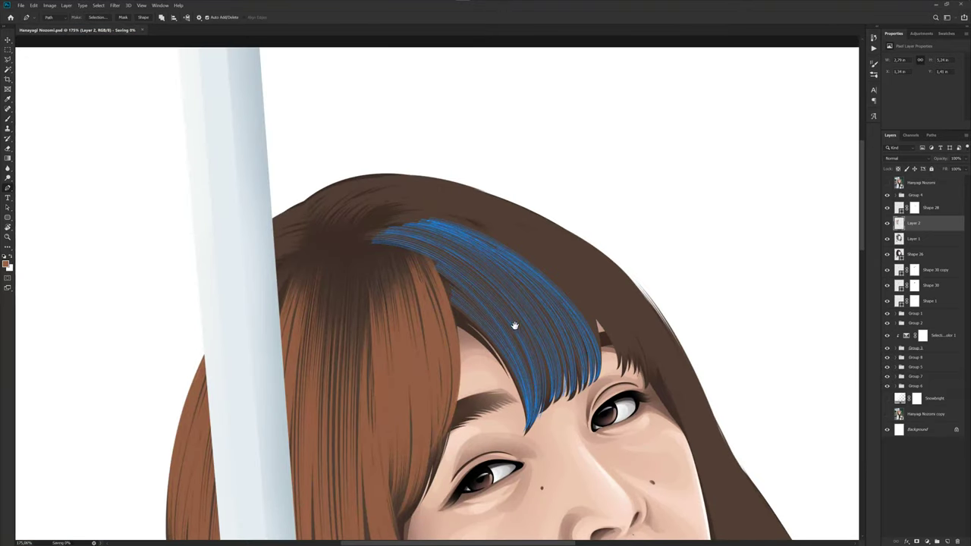
scroll(514, 326, "up", 1)
scroll(509, 289, "up", 1)
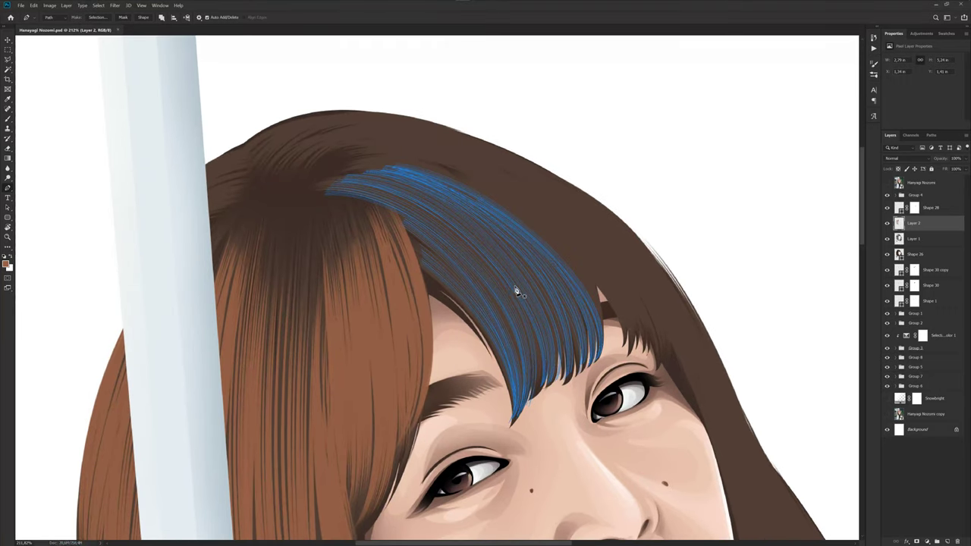
- Stroke the bang strand paths with the brush in the brown hair colour
key("b")
key("alt+shift+BackSpace")
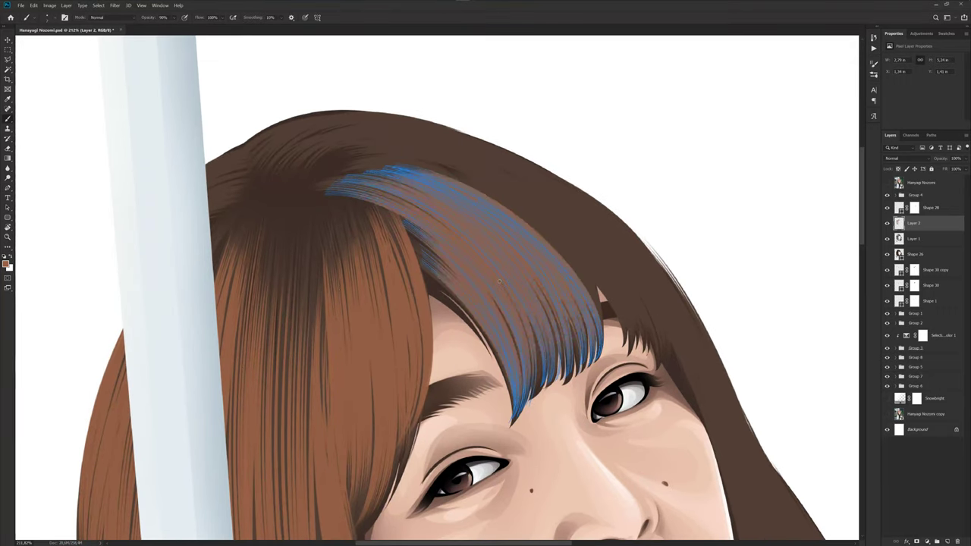
scroll(495, 272, "down", 5)
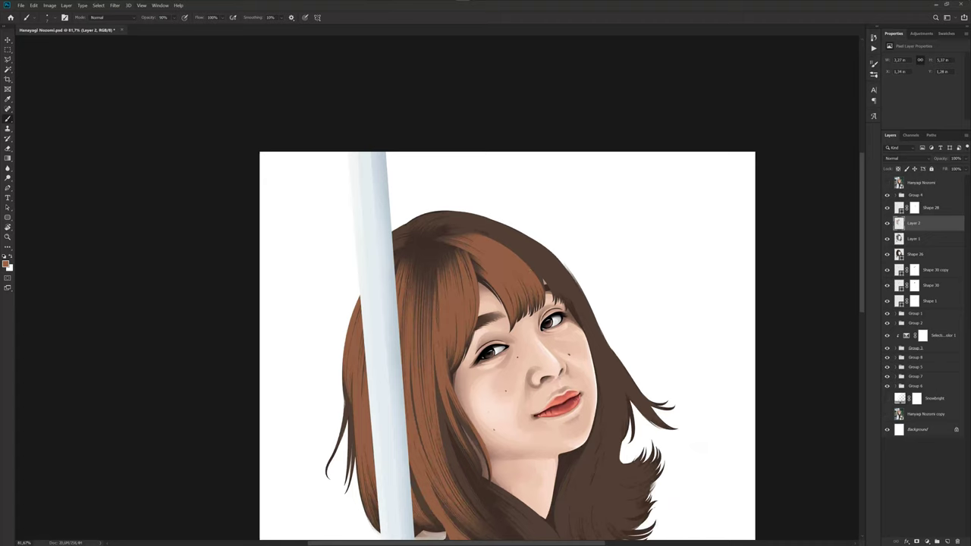
left_click_drag(511, 261, 513, 272)
scroll(513, 271, "up", 2)
scroll(513, 272, "up", 2)
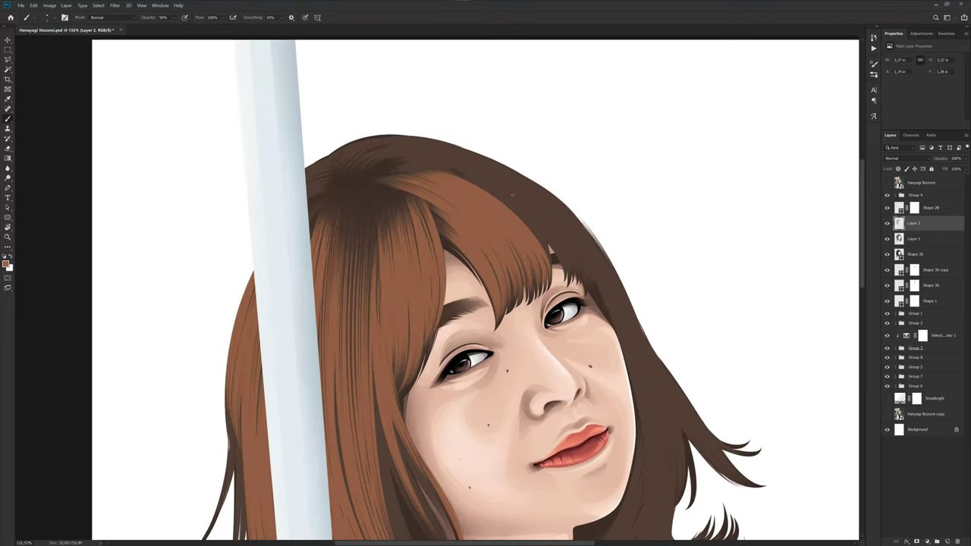
- Return to the Pen tool and compare the stroked strands with the reference photo
key("p")
left_click(887, 183)
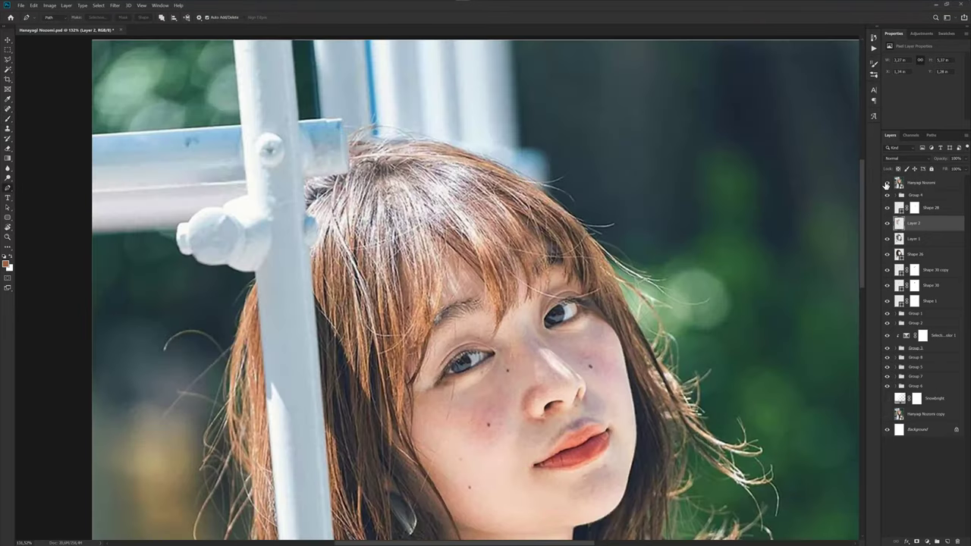
left_click(886, 184)
scroll(491, 193, "up", 2)
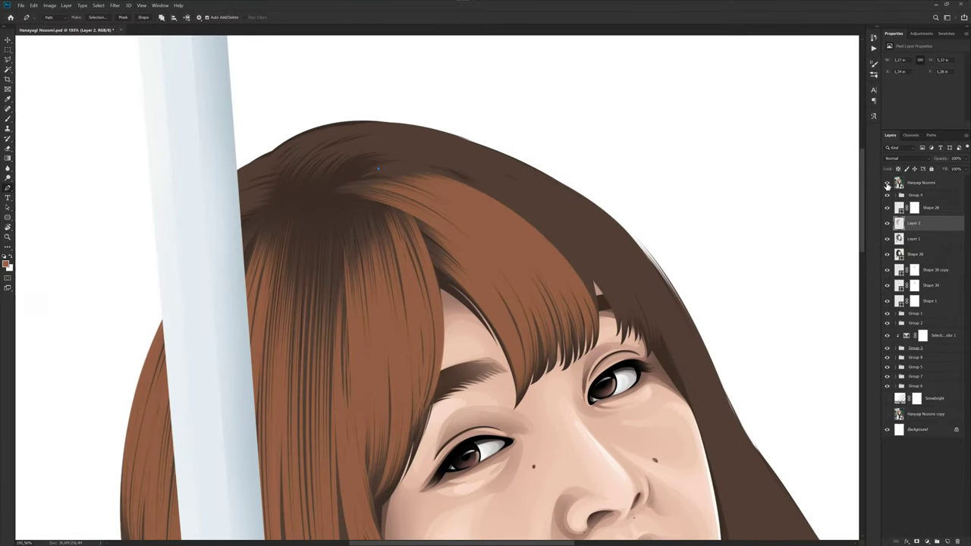
left_click(887, 184)
scroll(550, 232, "up", 2)
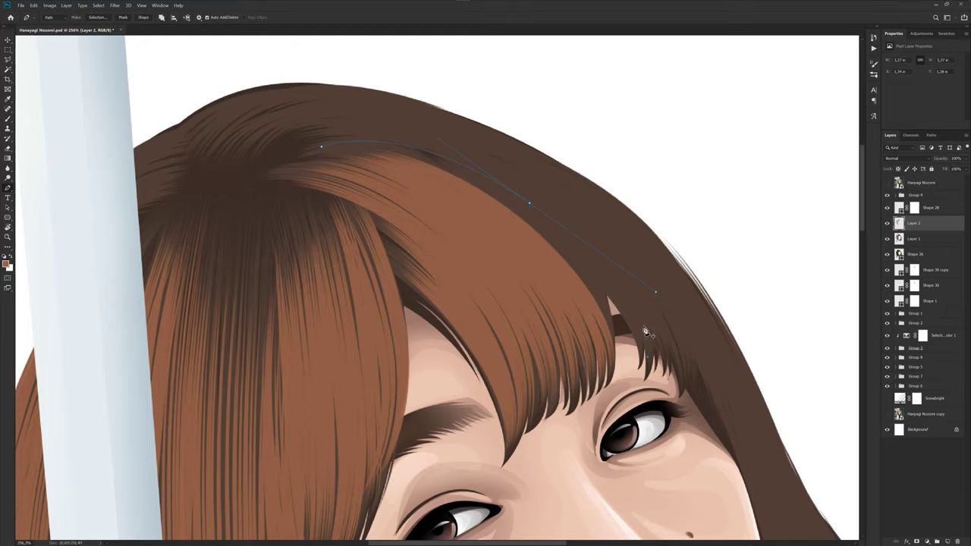
- Bend the new hair path from the crown toward the fringe, checking the reference photo
left_click_drag(565, 232, 575, 230)
mouse_move(575, 229)
left_mouse_down()
mouse_move(583, 237)
mouse_move(596, 221)
left_mouse_up()
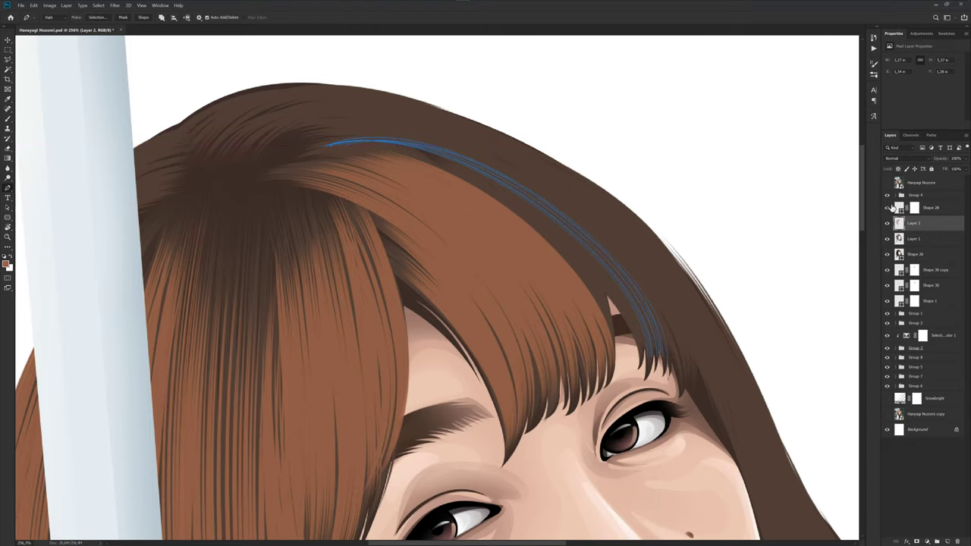
left_click(885, 183)
scroll(590, 288, "up", 2)
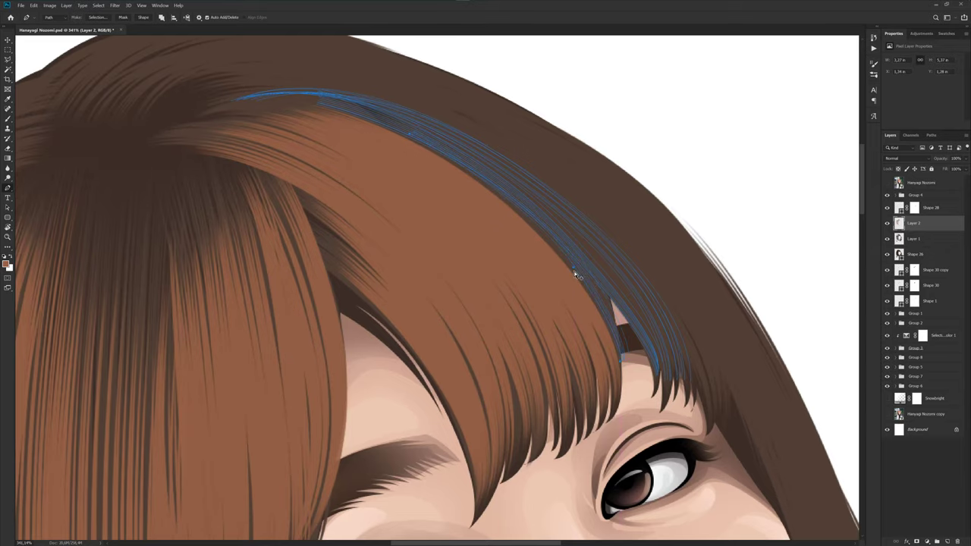
scroll(667, 235, "down", 3)
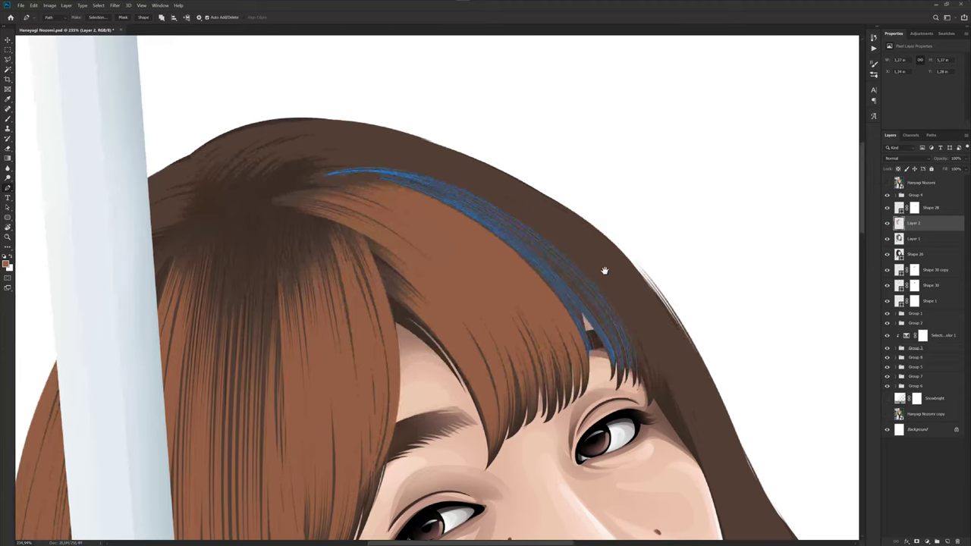
left_click(886, 183)
- Move the strand paths along the hair's right edge down to the fringe above the eye
left_click_drag(626, 286, 581, 203)
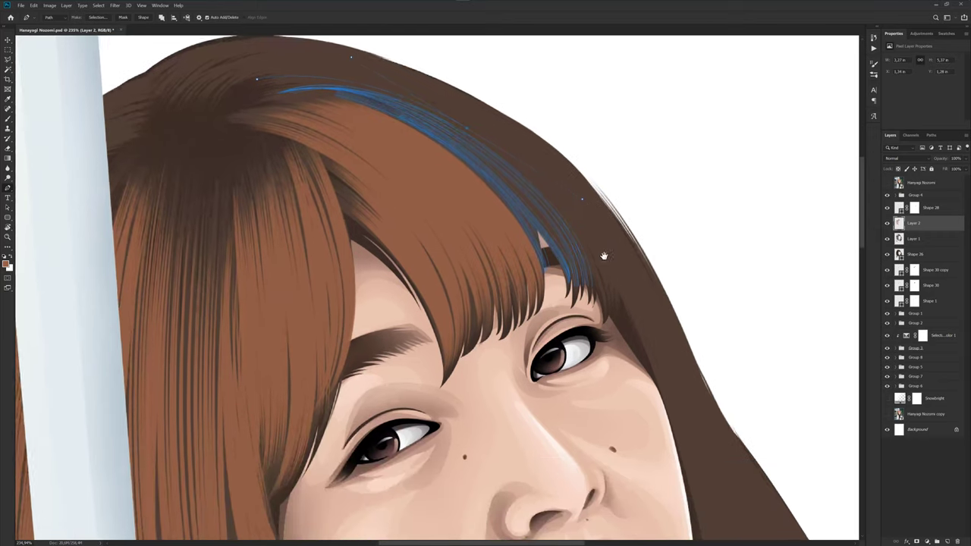
left_click(887, 183)
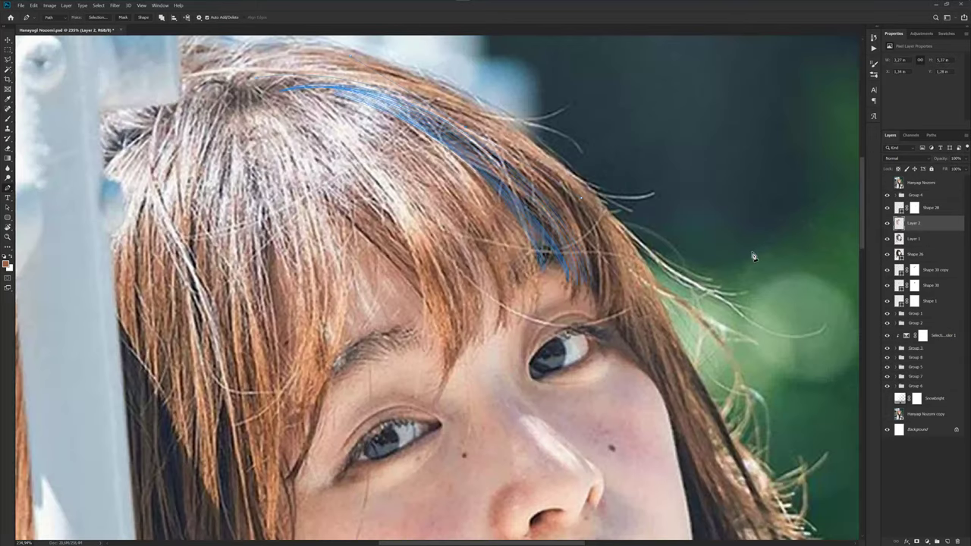
scroll(604, 281, "up", 2)
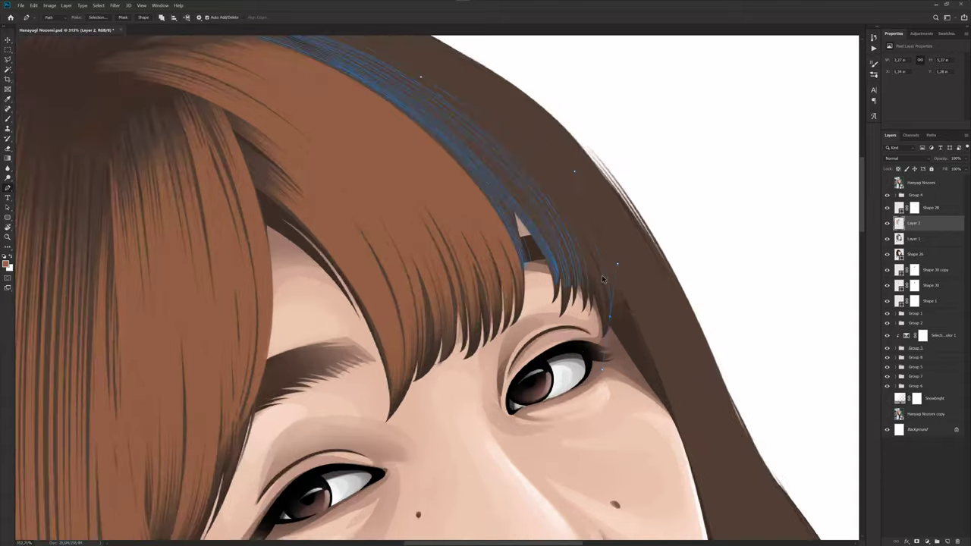
left_click_drag(609, 270, 588, 314)
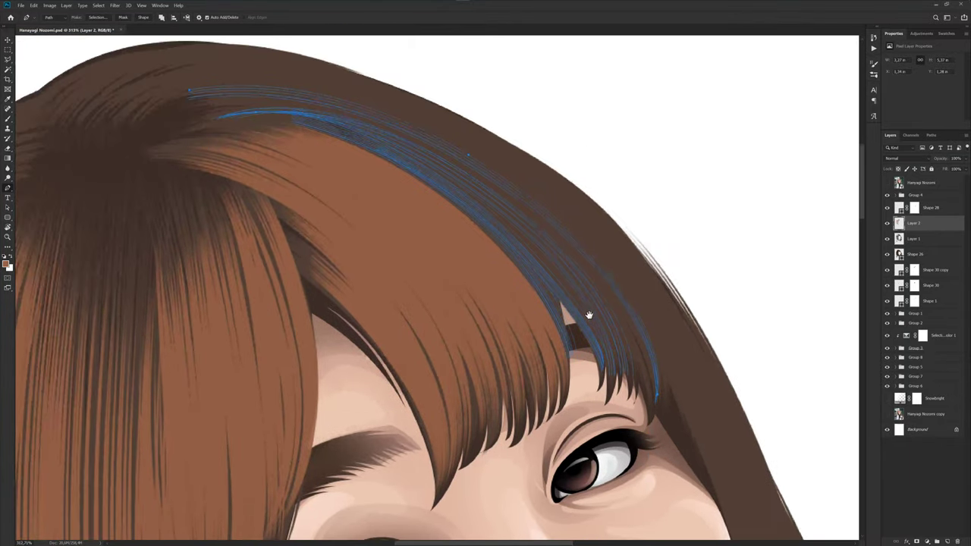
left_click_drag(514, 189, 530, 195)
left_click(886, 183)
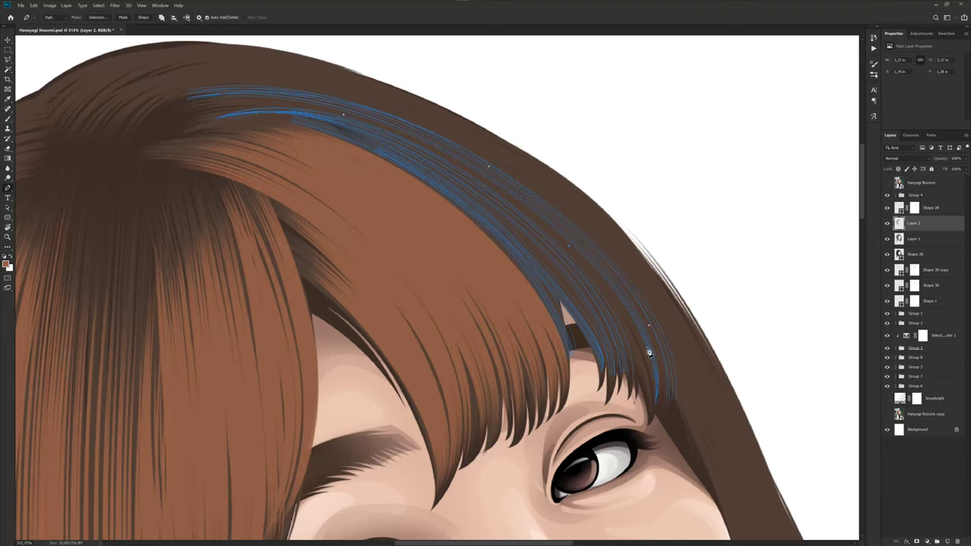
- Nudge the fine hair-strand paths beside the bangs slightly down and right
key("ctrl")
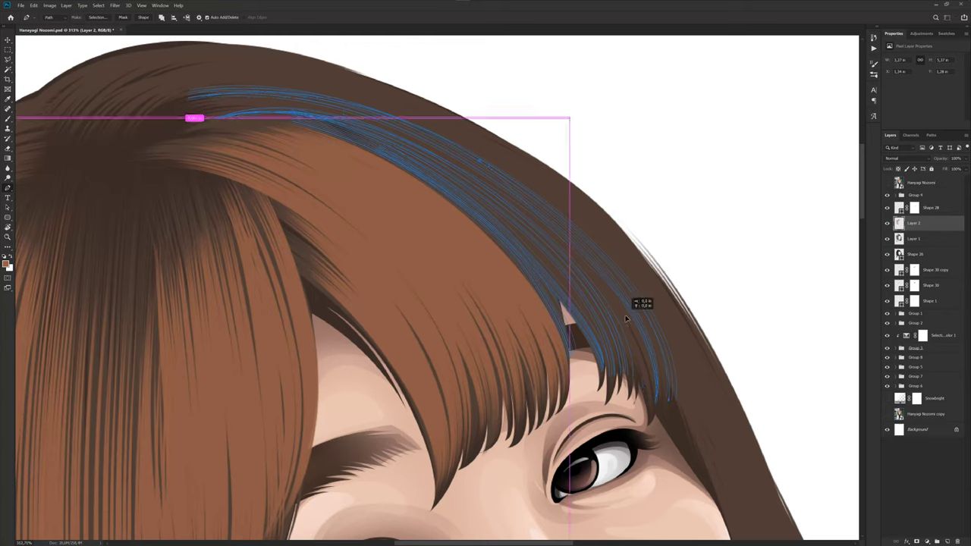
key("ctrl")
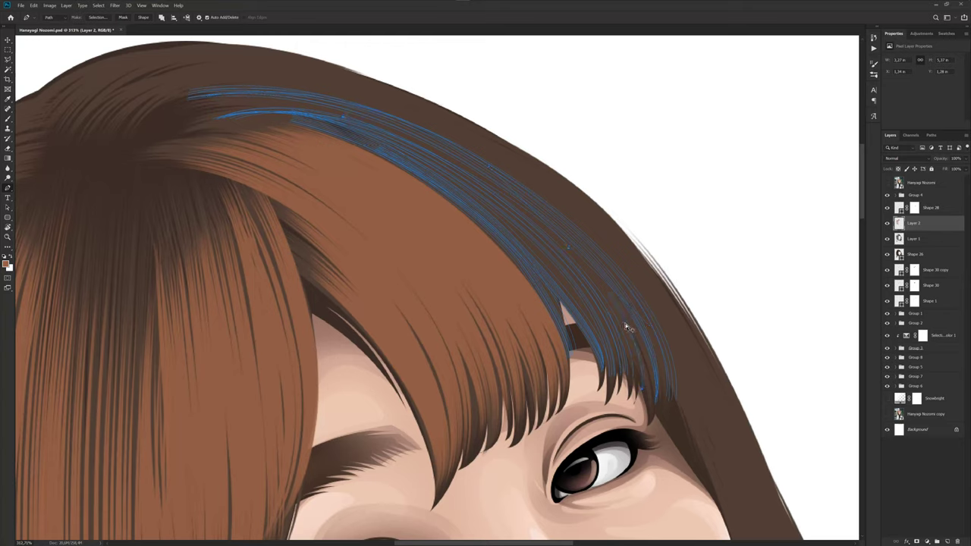
left_click_drag(629, 333, 635, 336)
scroll(549, 275, "down", 2)
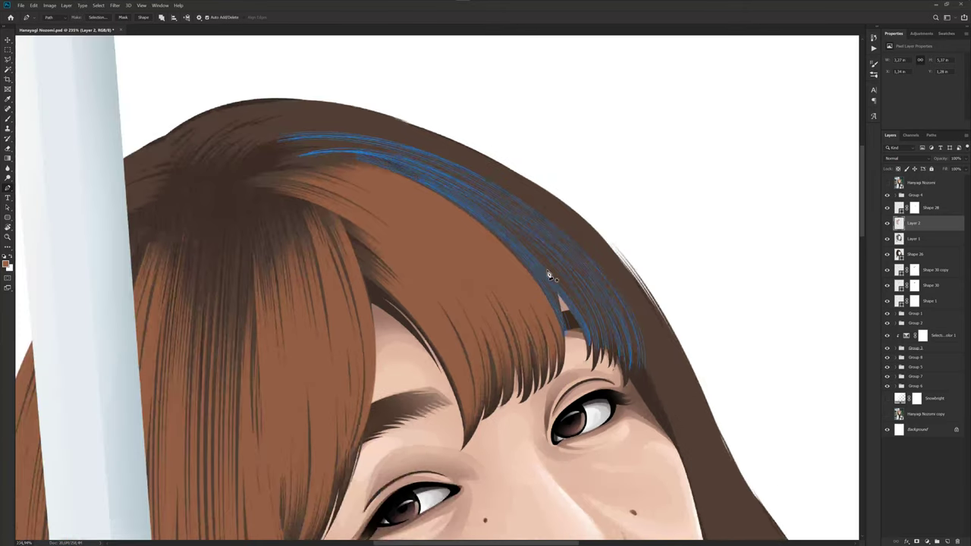
- Switch to the Brush and save the portrait file
key("b")
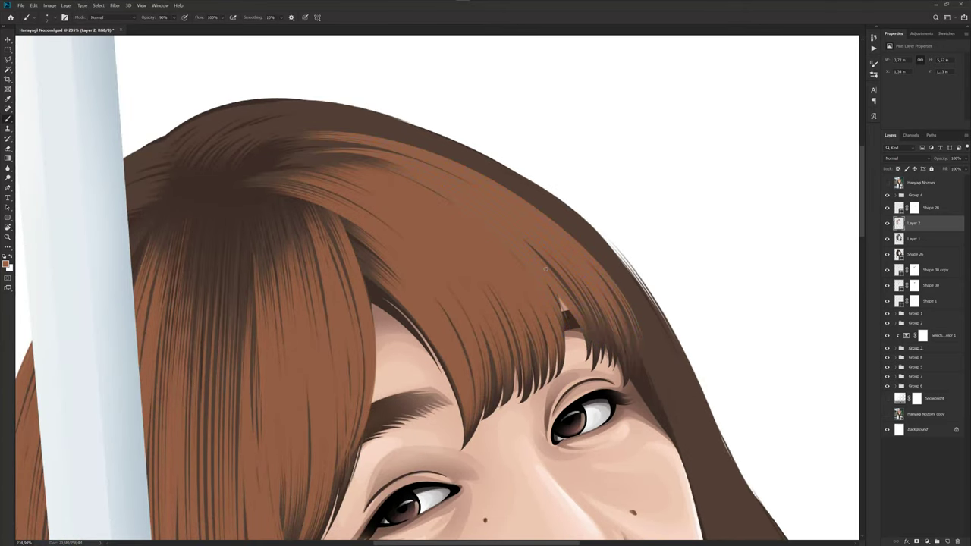
scroll(482, 241, "down", 2)
scroll(574, 269, "down", 2)
scroll(574, 270, "down", 2)
scroll(574, 269, "down", 2)
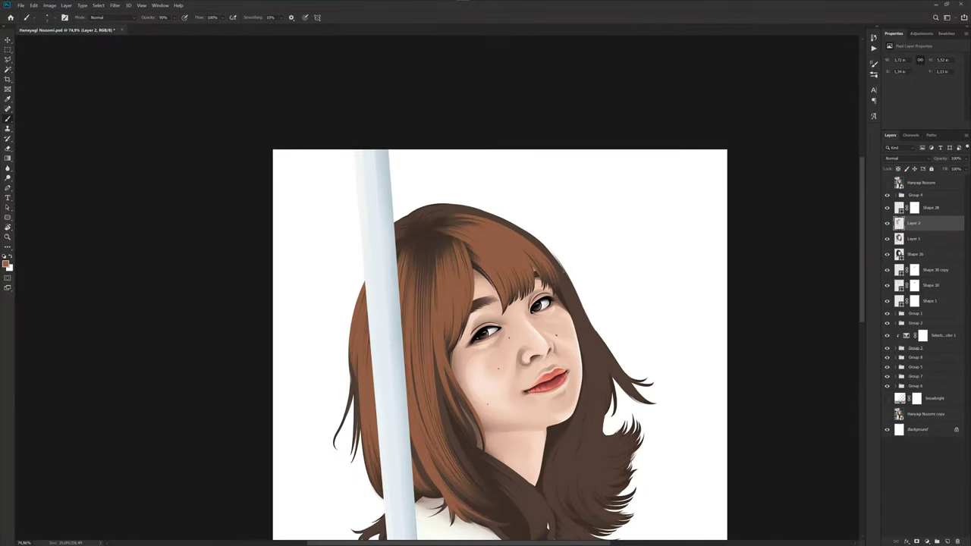
key("ctrl+s")
scroll(477, 229, "up", 2)
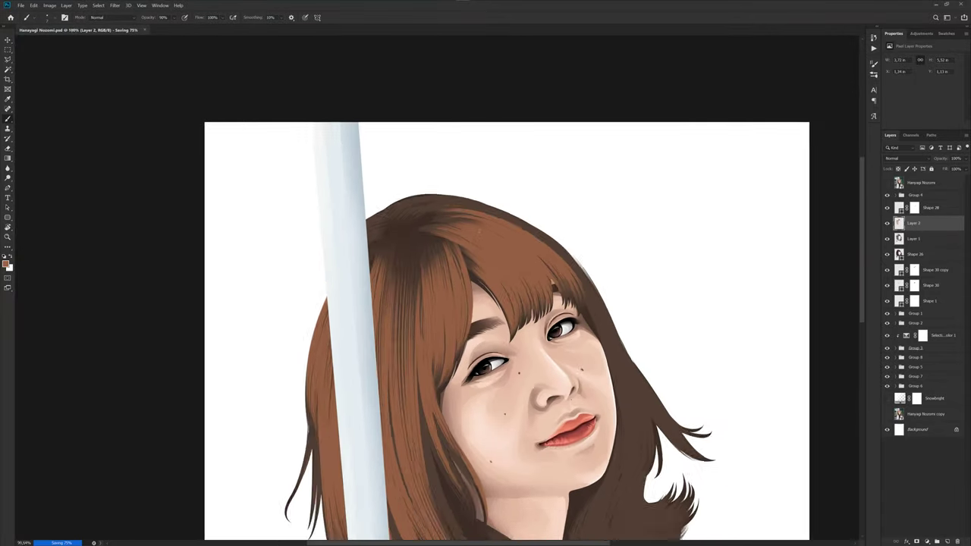
scroll(477, 229, "up", 2)
- Check the reference photo, then start a curved strand path along the top of the hair
key("p")
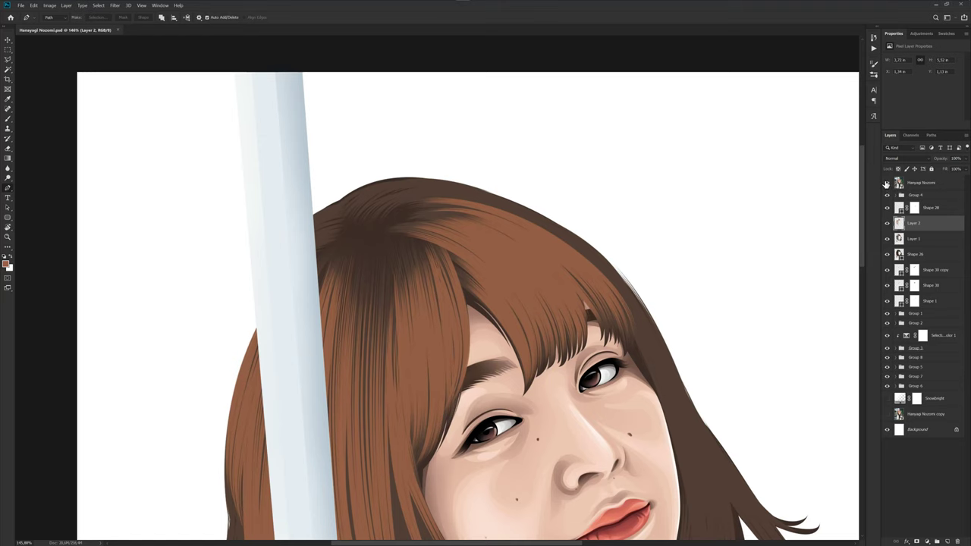
left_click(885, 184)
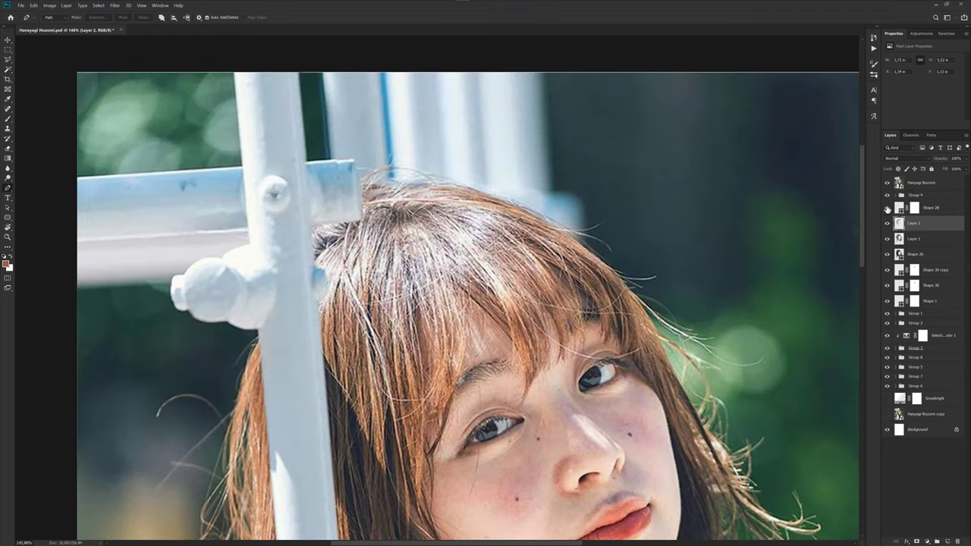
left_click(885, 184)
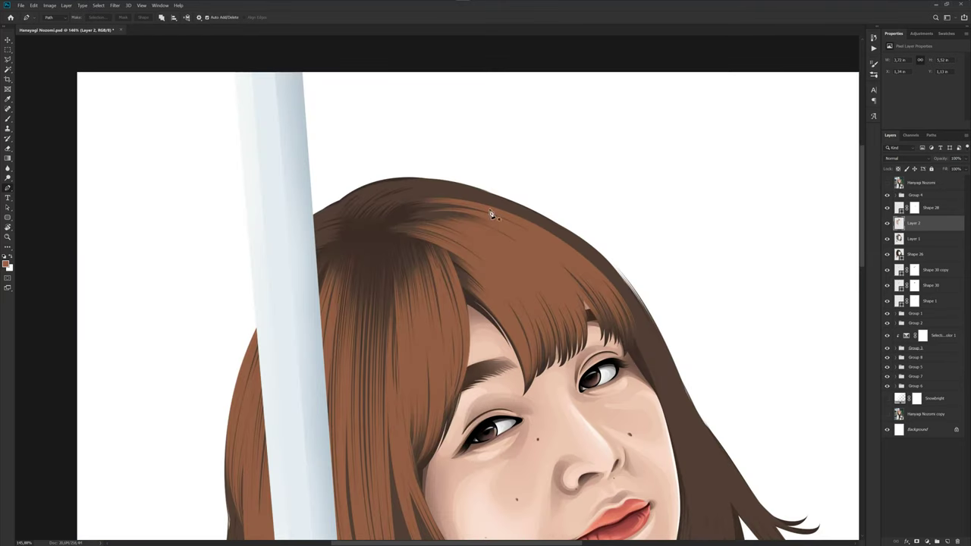
scroll(411, 199, "up", 2)
left_click(377, 201)
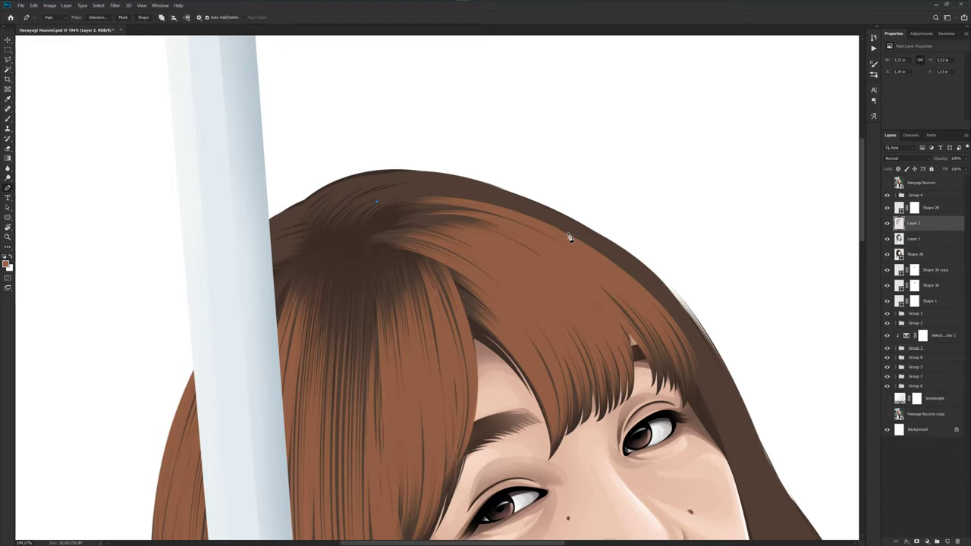
left_click_drag(570, 238, 684, 288)
scroll(685, 288, "down", 3)
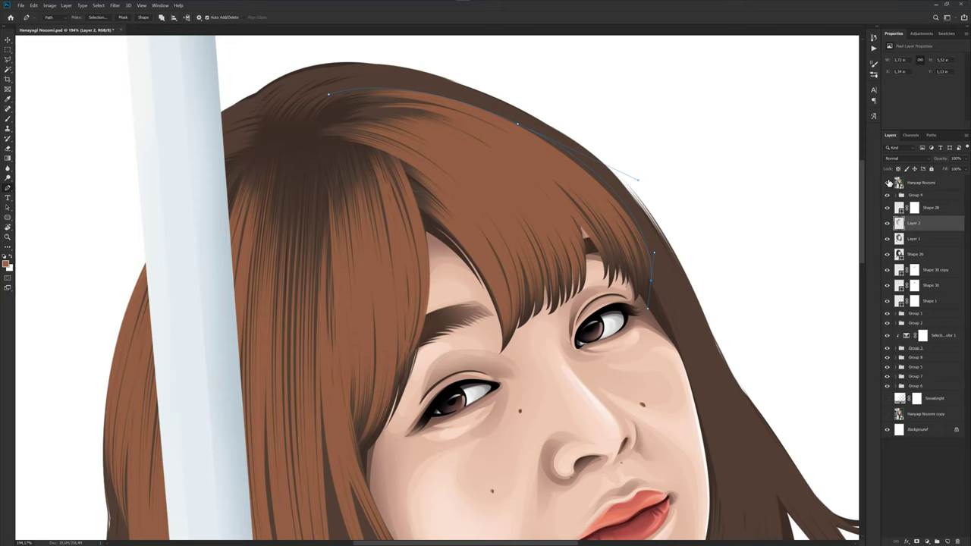
- Compare the hairline with the reference photo and reposition the new strand path onto it
left_click(887, 182)
left_click(889, 183)
scroll(570, 156, "up", 2)
left_click_drag(581, 156, 581, 149)
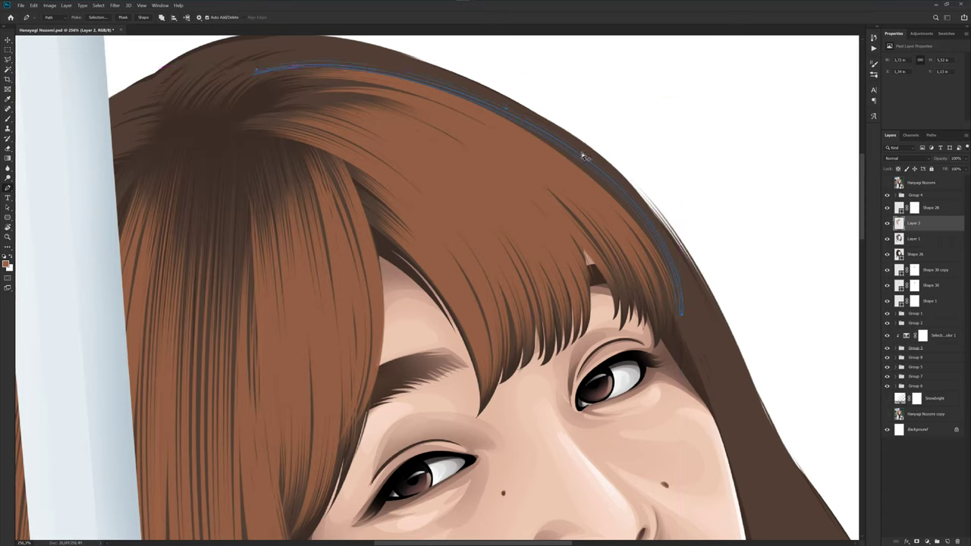
left_click(582, 148)
scroll(641, 155, "up", 3)
scroll(640, 155, "left", 3)
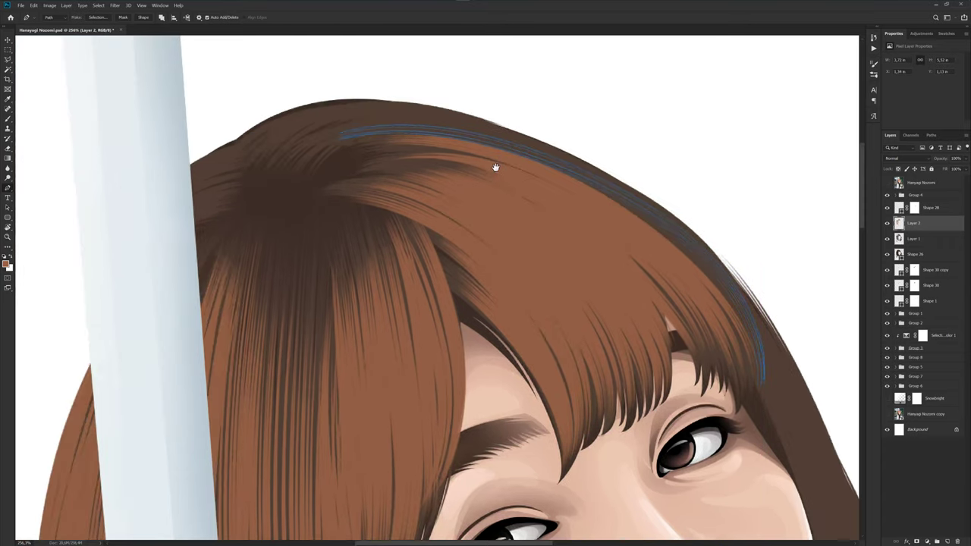
- Bend the strand curve along the hair edge and shift it slightly up and right
left_click(887, 184)
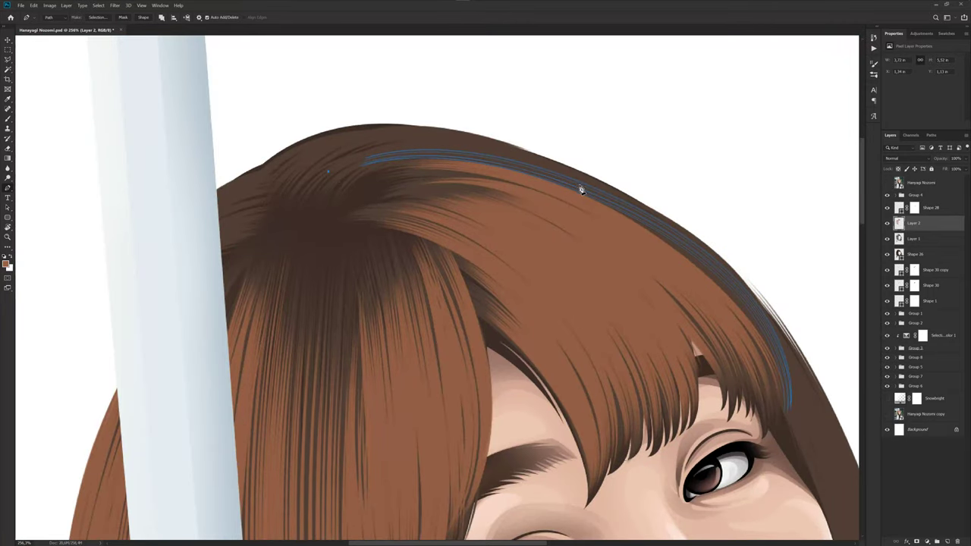
left_click_drag(698, 242, 854, 322)
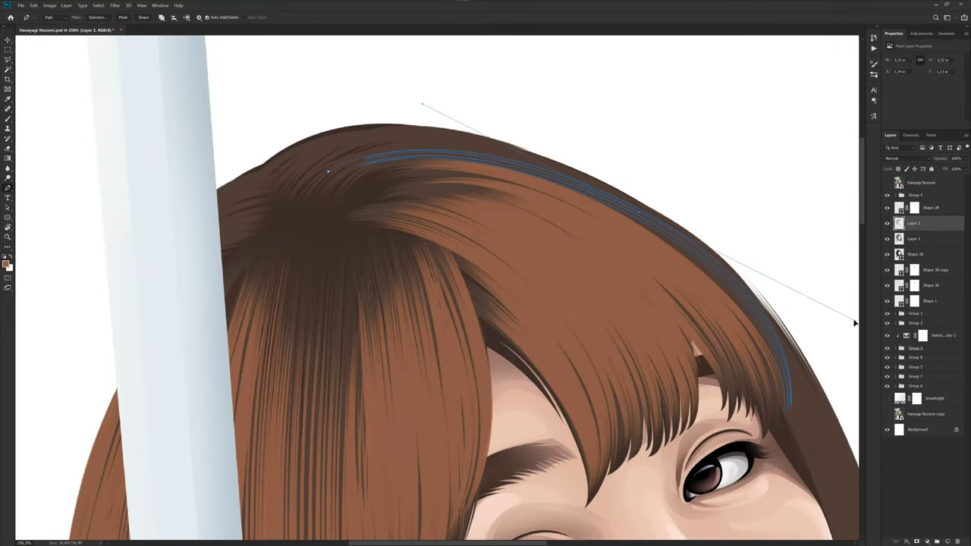
left_click_drag(382, 163, 353, 152)
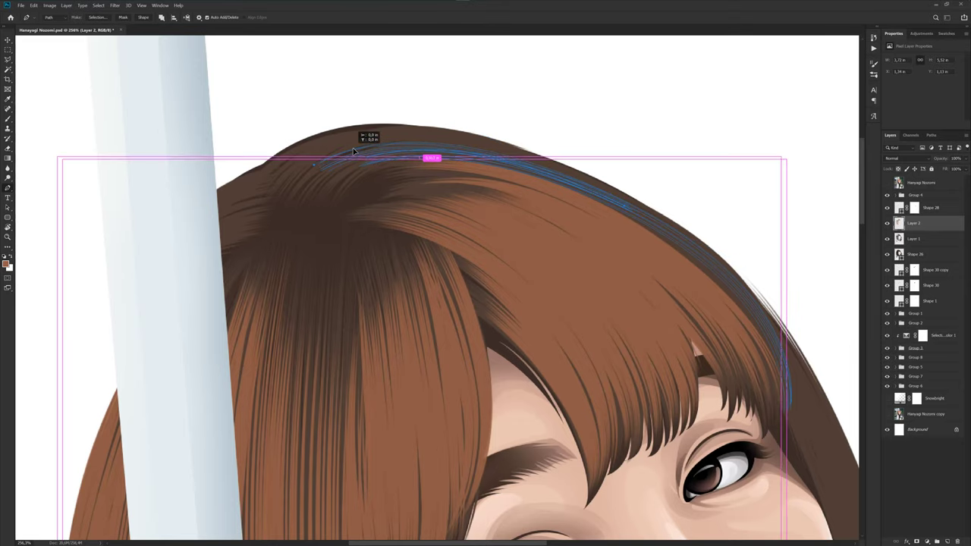
left_click_drag(353, 152, 357, 144)
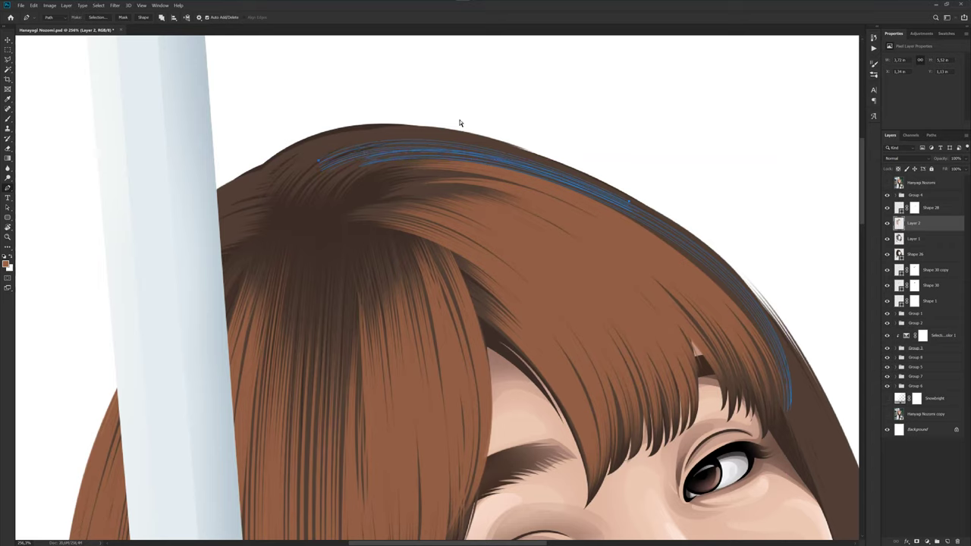
- Draw another curved strand path across the crown and move it into place
left_click(289, 178)
left_click_drag(480, 146, 627, 182)
left_click_drag(480, 148, 478, 140)
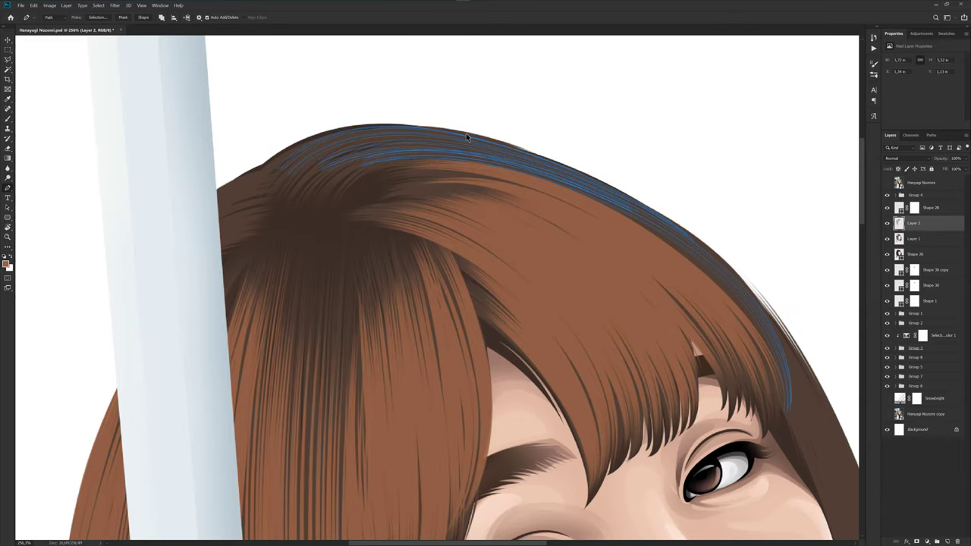
left_click_drag(525, 133, 599, 189)
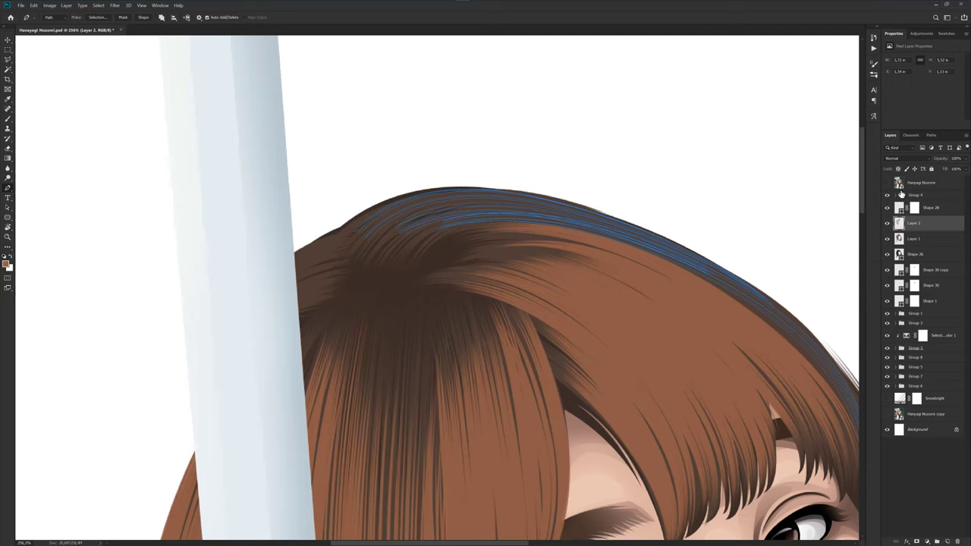
left_click(886, 183)
left_click_drag(385, 260, 382, 199)
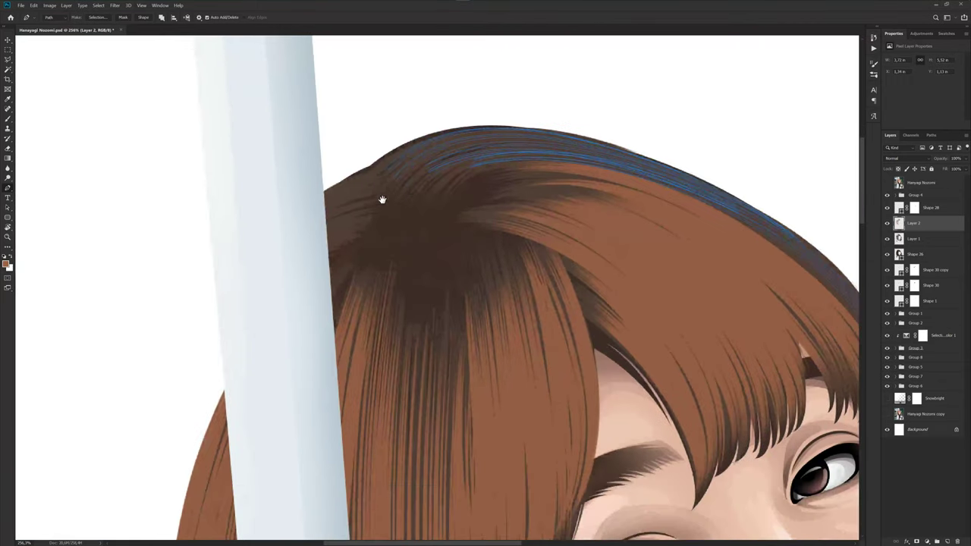
- Add a further curved strand along the crown's hair edge and select the crown strand paths
left_click(364, 191)
left_click_drag(615, 151, 845, 210)
scroll(364, 159, "up", 2)
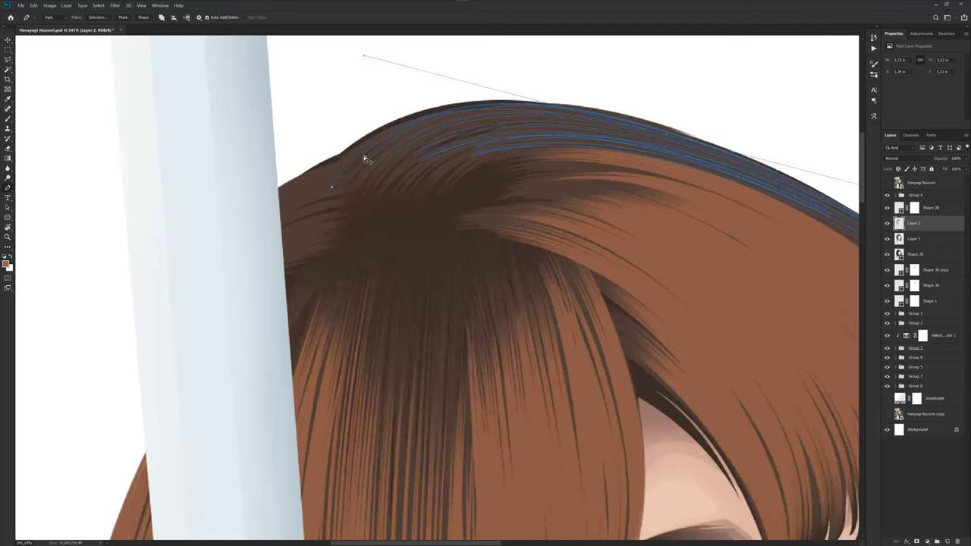
left_click_drag(359, 154, 355, 149)
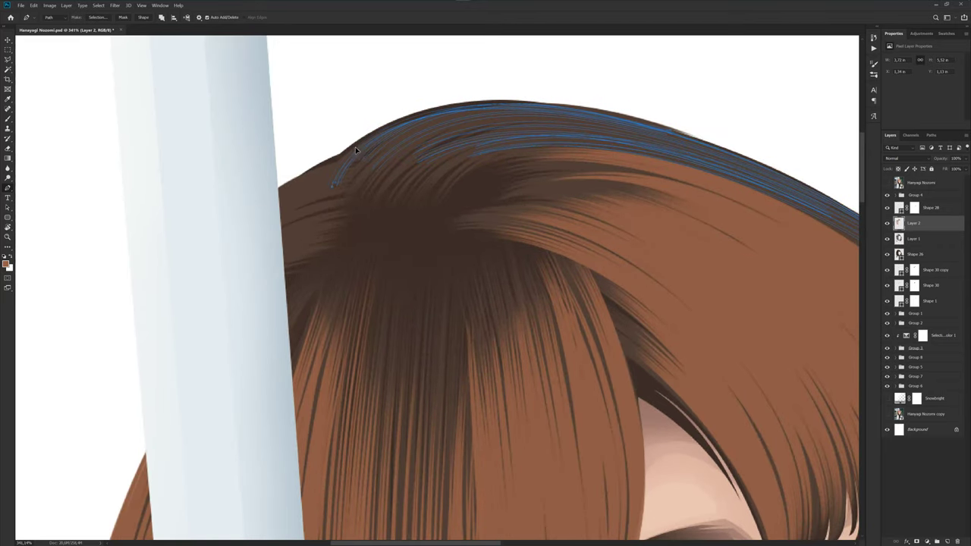
left_click(407, 133)
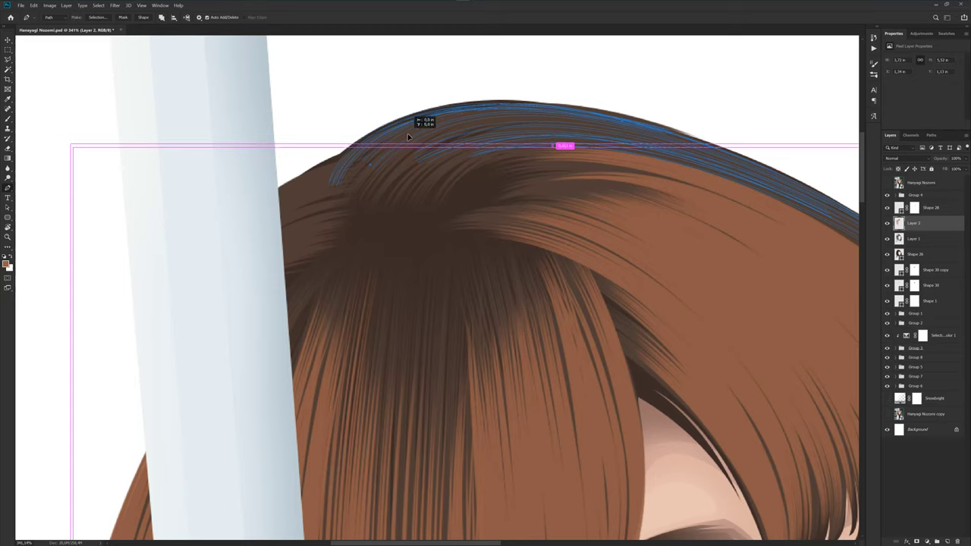
left_click(469, 131)
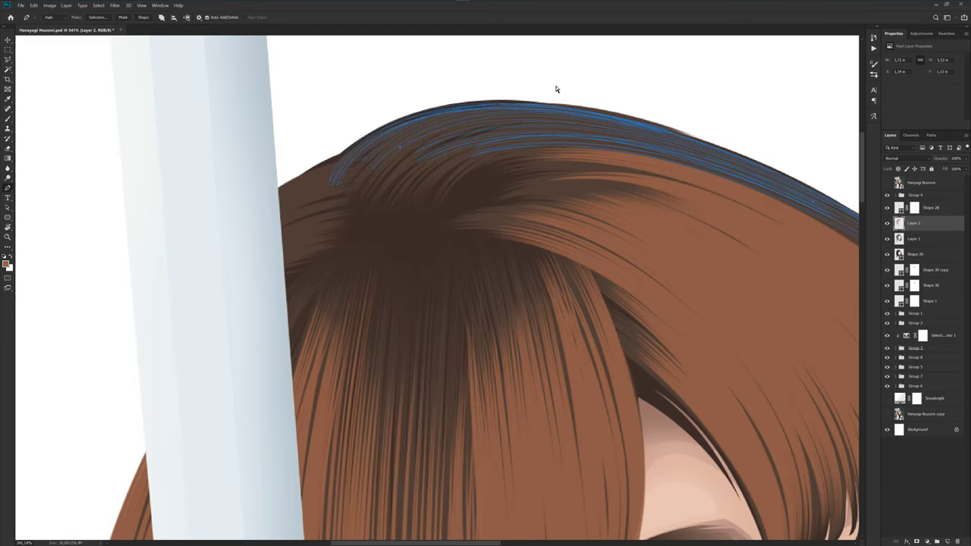
scroll(561, 106, "down", 5)
left_click_drag(612, 206, 603, 206)
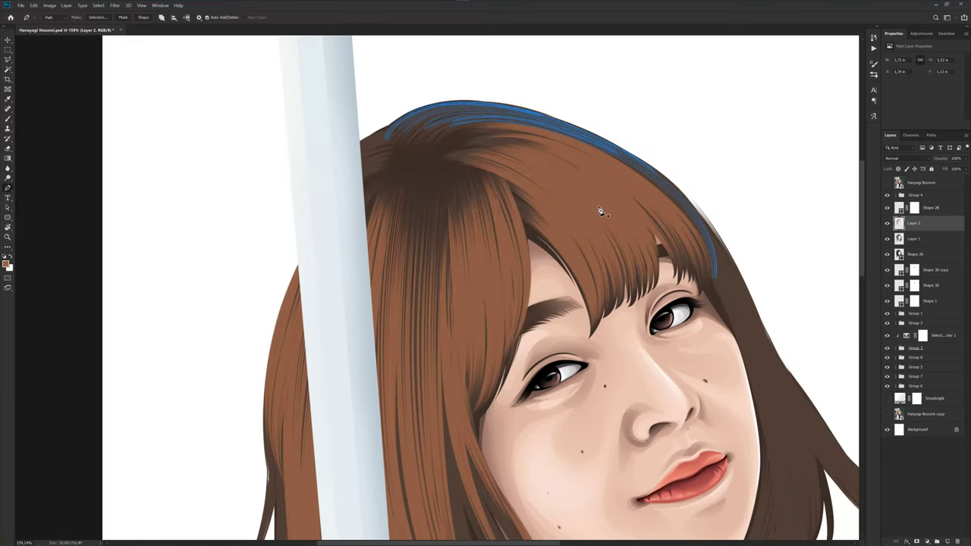
- Hide the path outlines and compare the hair against the reference photo
key("b")
key("ctrl+h")
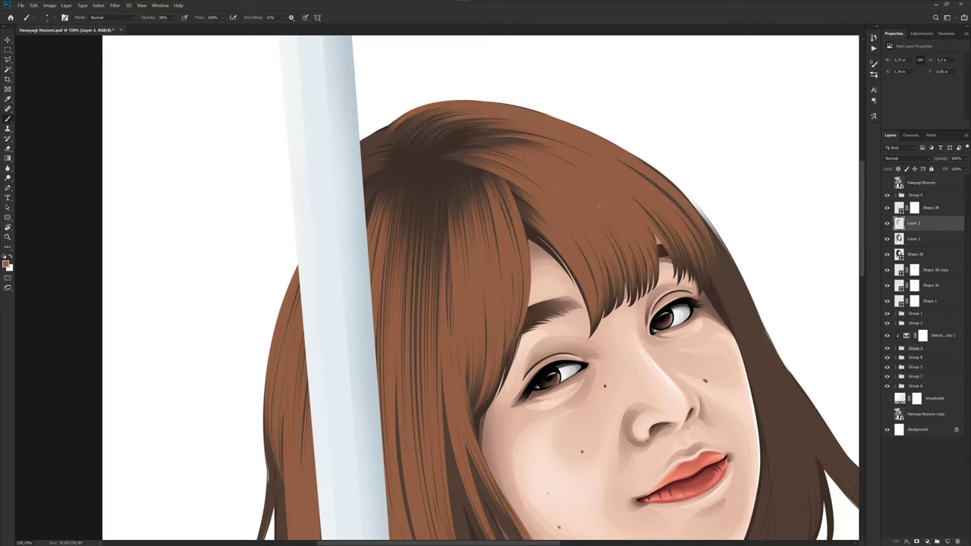
scroll(599, 205, "down", 3)
left_click_drag(585, 268, 570, 284)
scroll(626, 264, "up", 2)
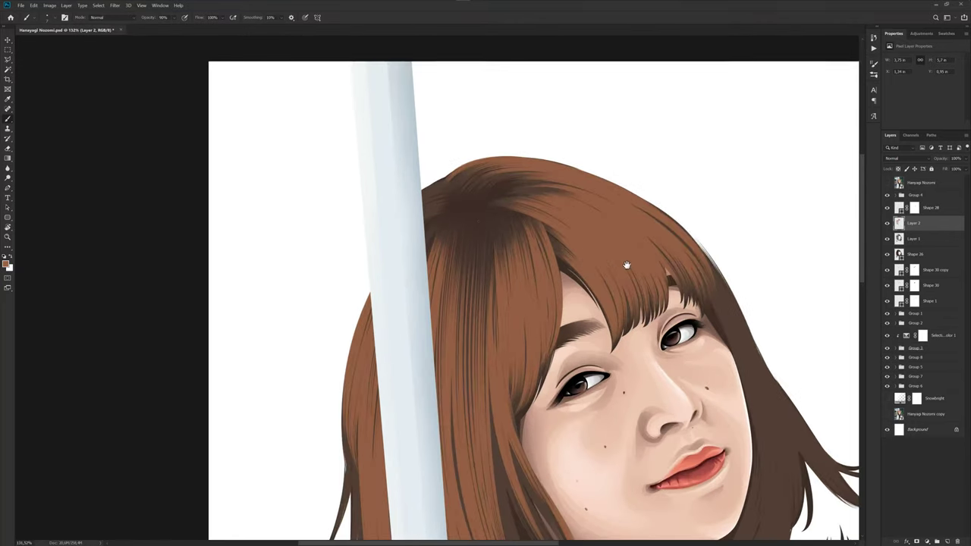
left_click_drag(626, 264, 530, 224)
scroll(637, 265, "up", 2)
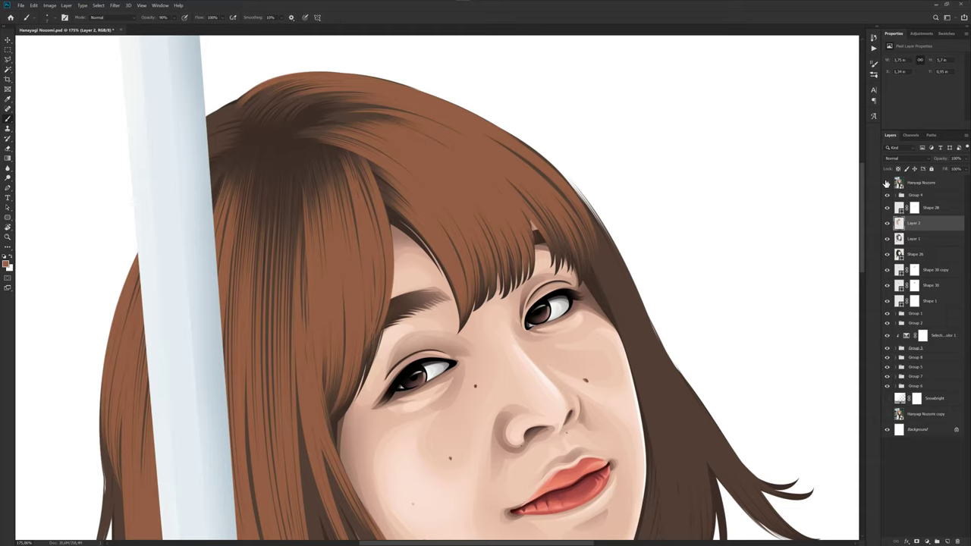
left_click(886, 183)
left_click(886, 183)
left_click_drag(622, 285, 551, 204)
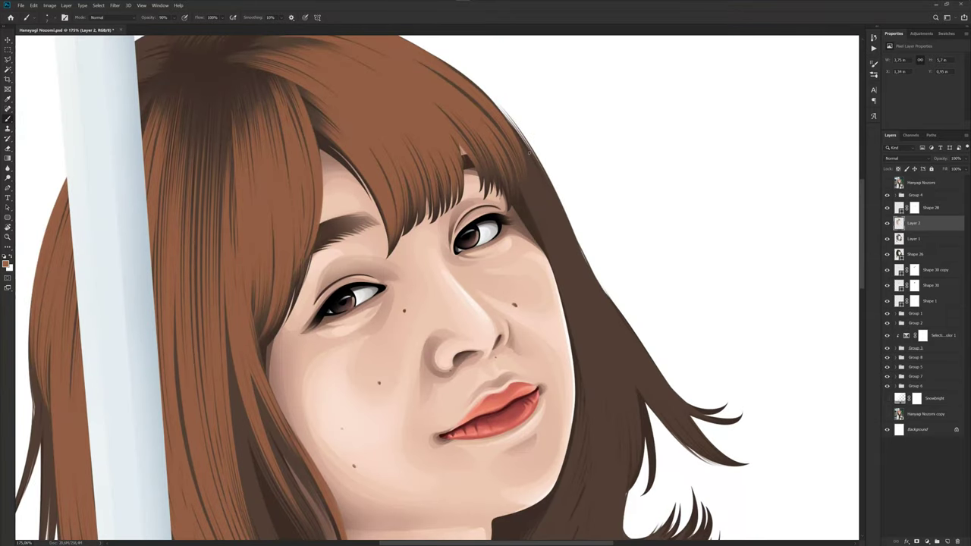
scroll(527, 150, "up", 1)
- Bring the right hair edge into view with the Pen tool, checking the reference photo
key("p")
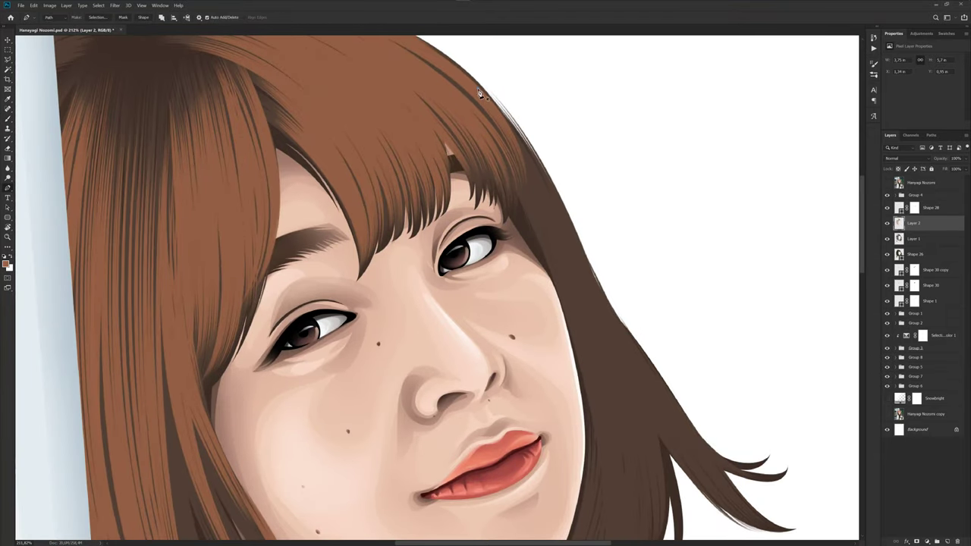
scroll(599, 239, "down", 2)
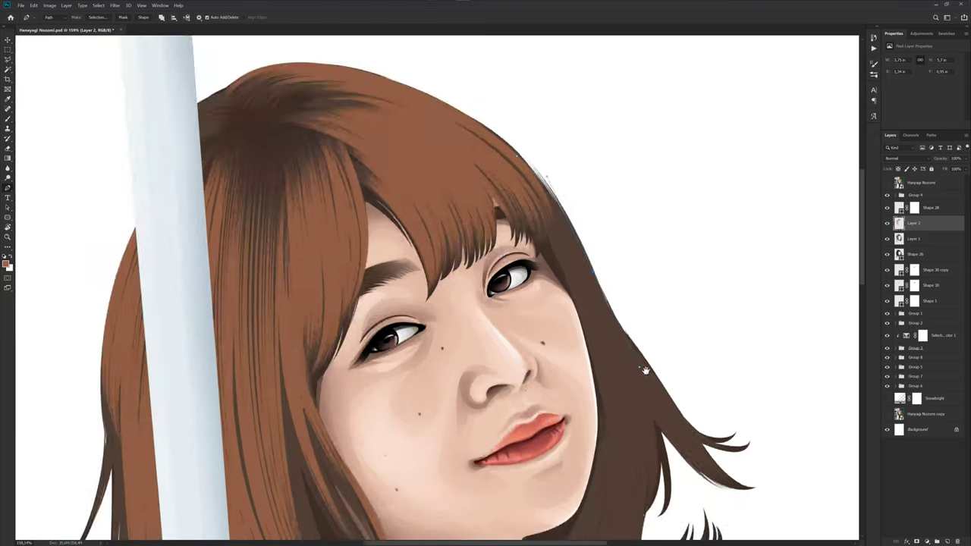
left_click_drag(614, 244, 602, 210)
left_click(887, 184)
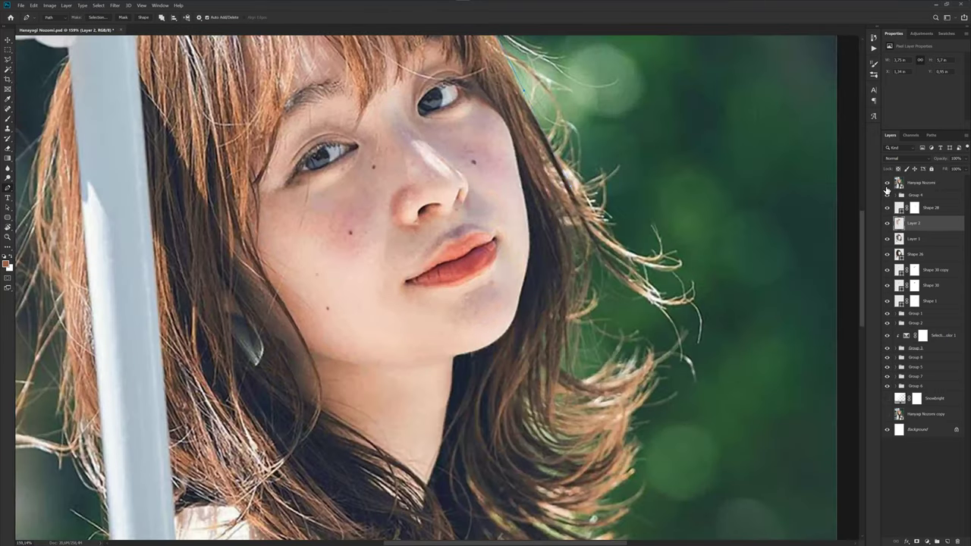
left_click(886, 184)
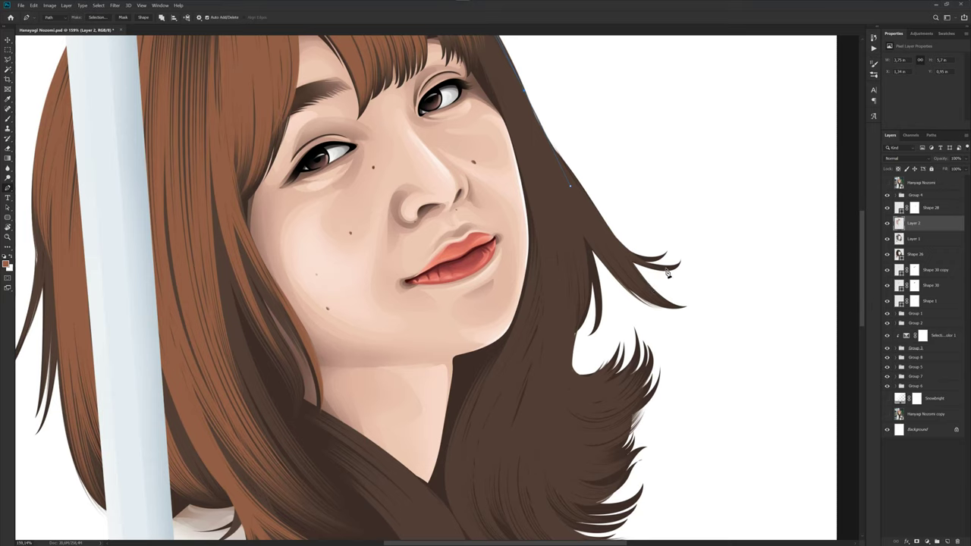
- Draw a curved path down the right hair edge to its tip and save
left_click_drag(665, 268, 679, 265)
scroll(541, 225, "up", 3)
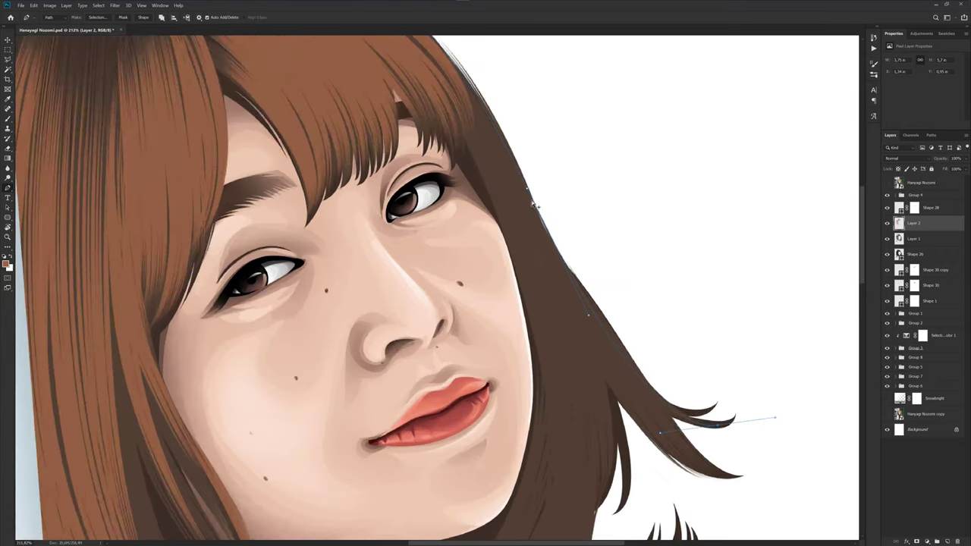
left_click(529, 203)
left_click_drag(529, 203, 534, 213)
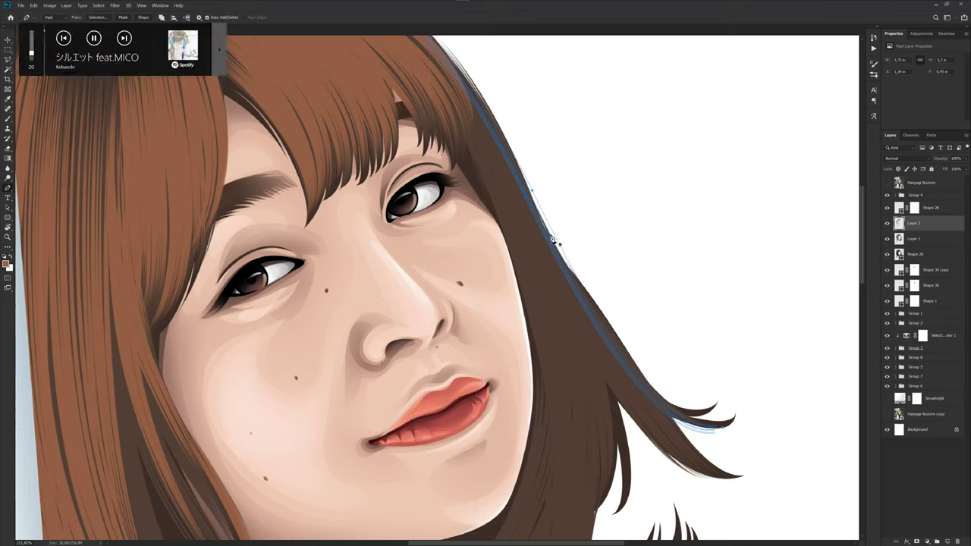
key("ctrl+s")
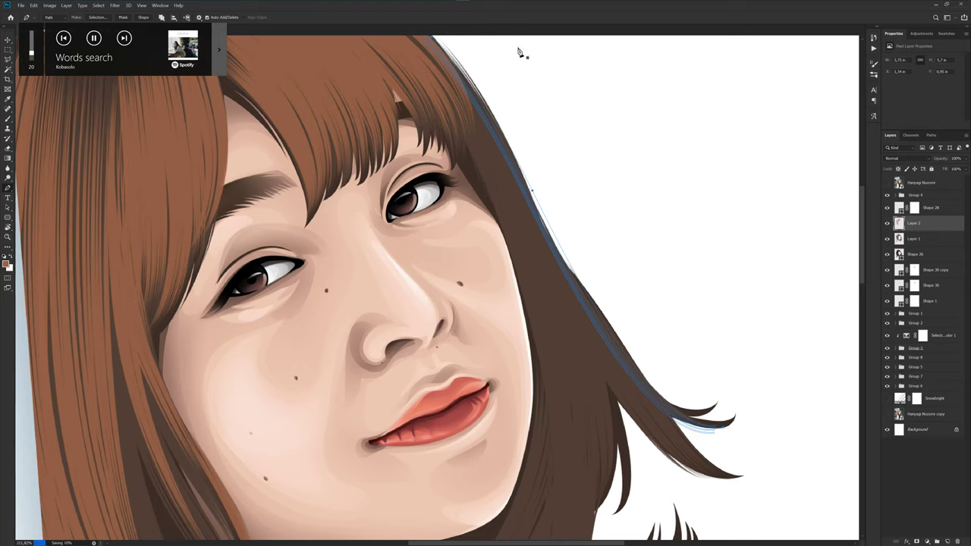
- Skip two tracks ahead on Spotify's Kobasolo page, then minimise Spotify back to the portrait
left_click(534, 5)
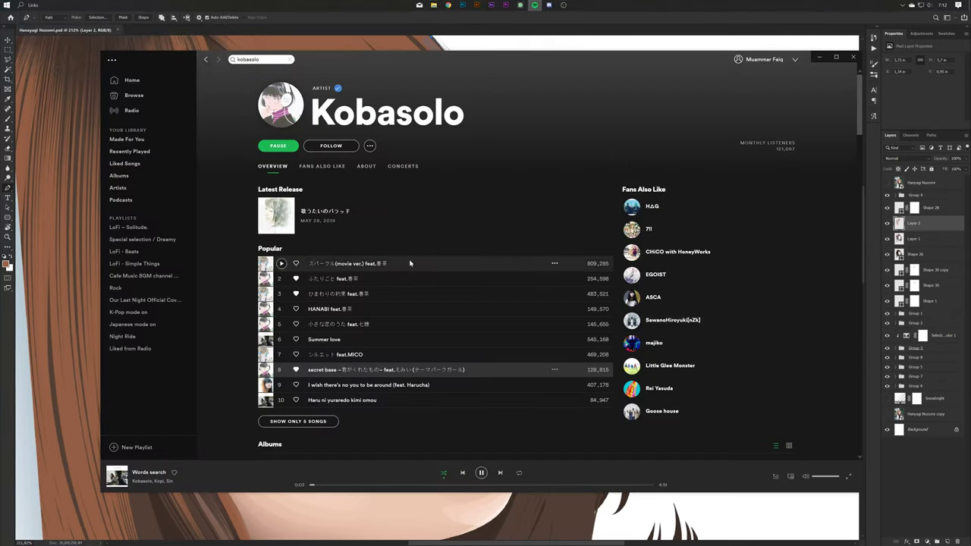
scroll(409, 263, "down", 2)
scroll(363, 277, "down", 2)
left_click(317, 269)
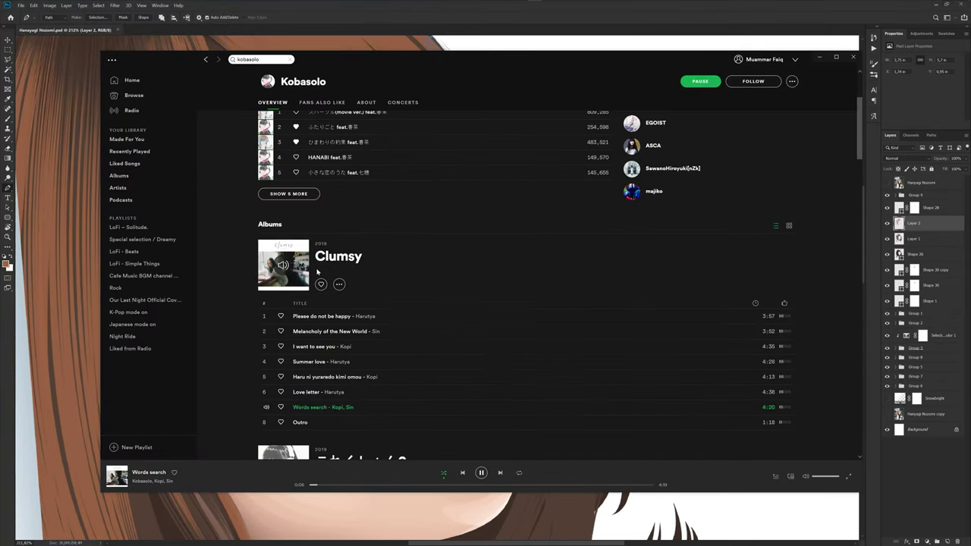
scroll(332, 281, "down", 2)
scroll(349, 322, "down", 1)
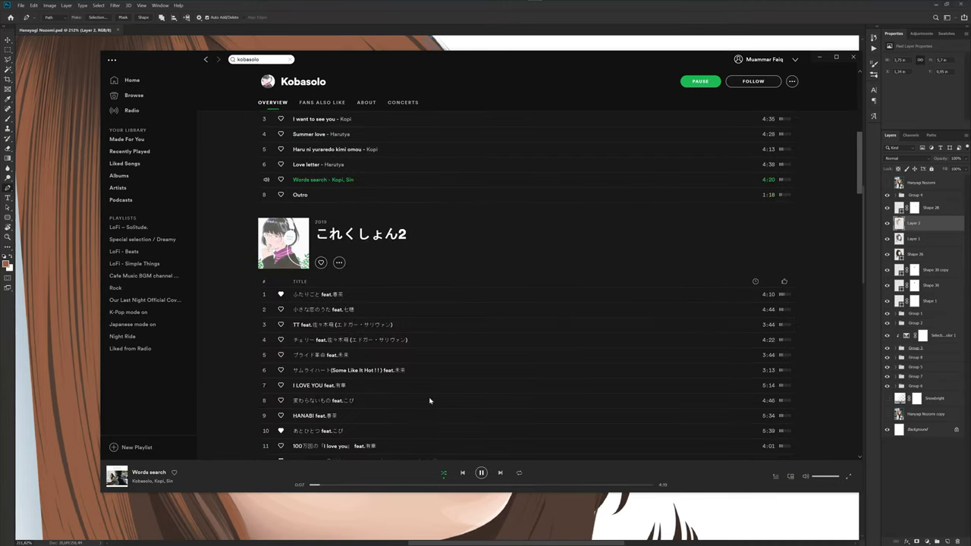
left_click(505, 471)
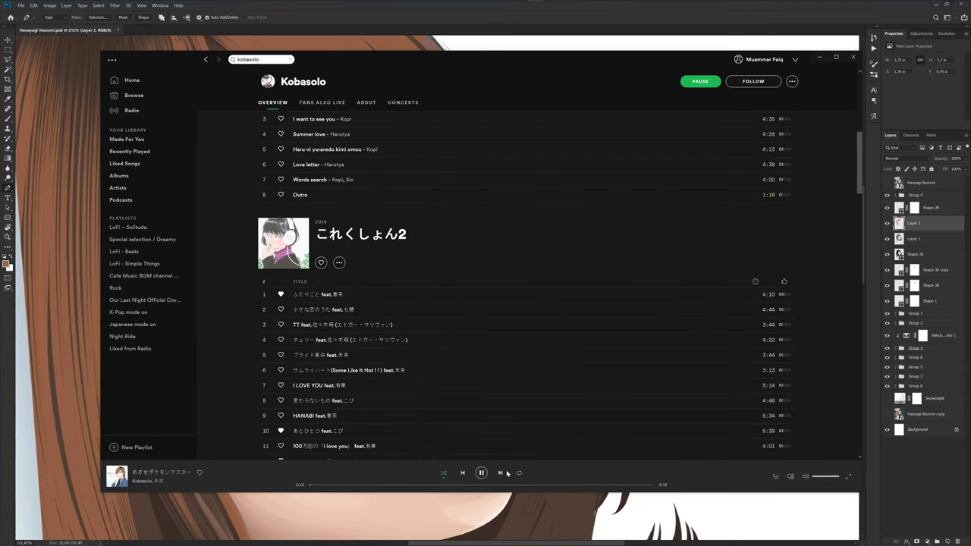
left_click(500, 473)
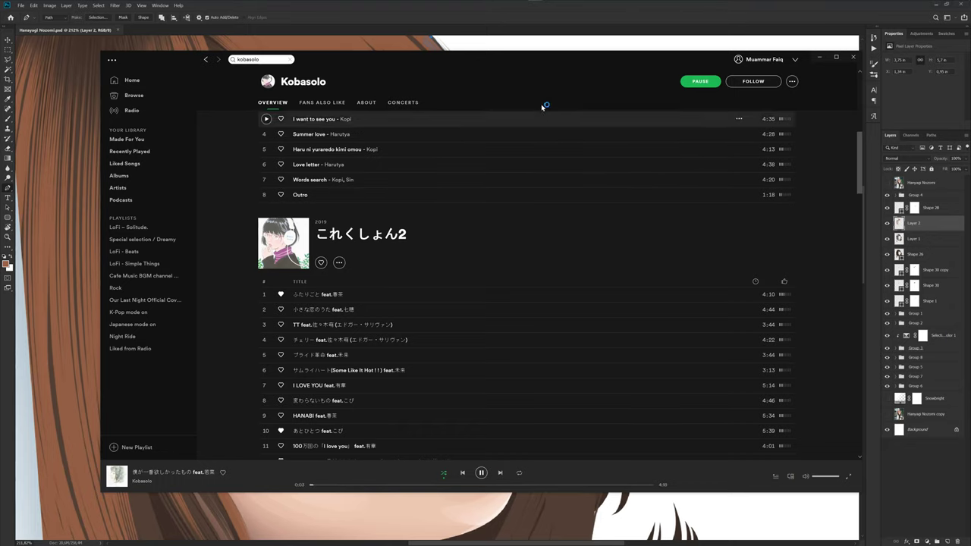
left_click(567, 33)
scroll(553, 269, "up", 2)
- Deselect the hair path, compare with the reference photo, and nudge a strand path right
scroll(565, 257, "up", 2)
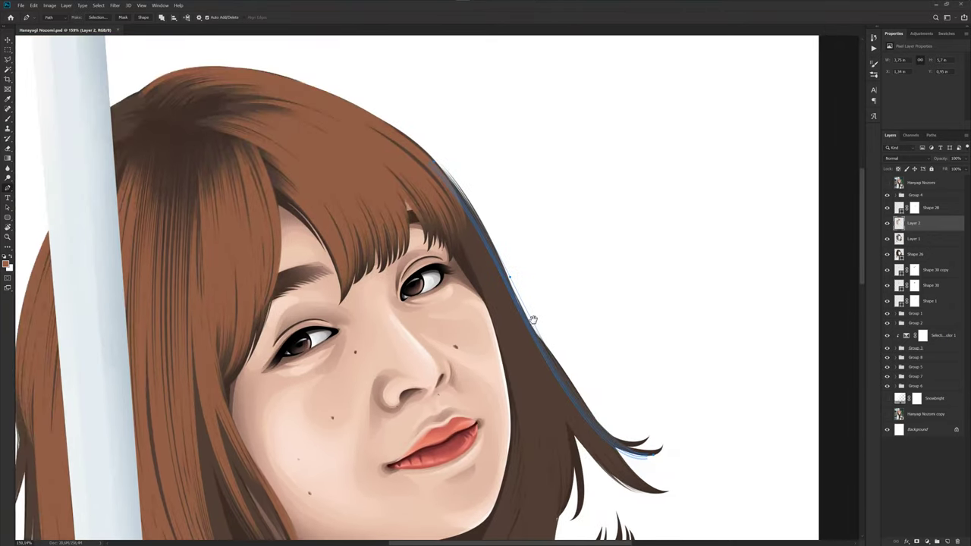
scroll(533, 319, "up", 2)
scroll(522, 303, "up", 2)
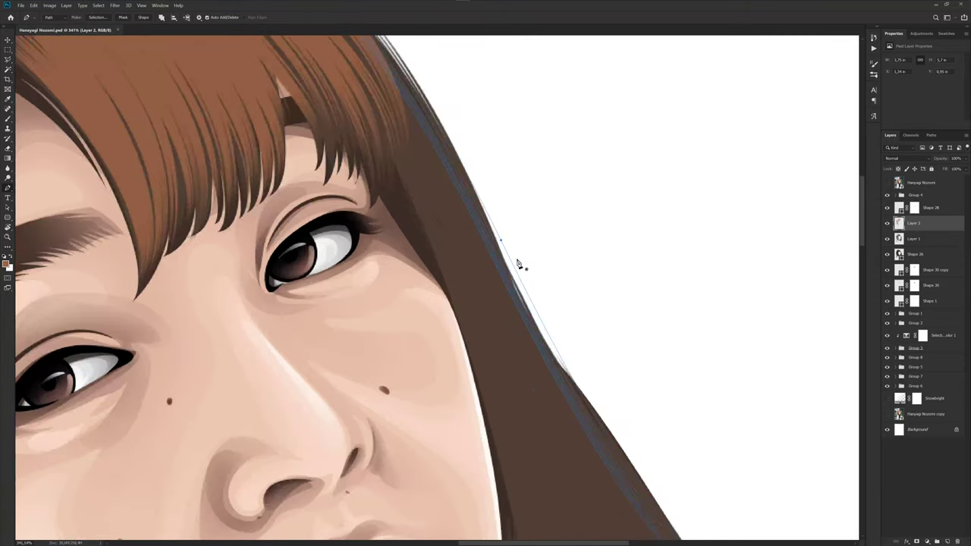
key("Escape")
scroll(524, 262, "down", 3)
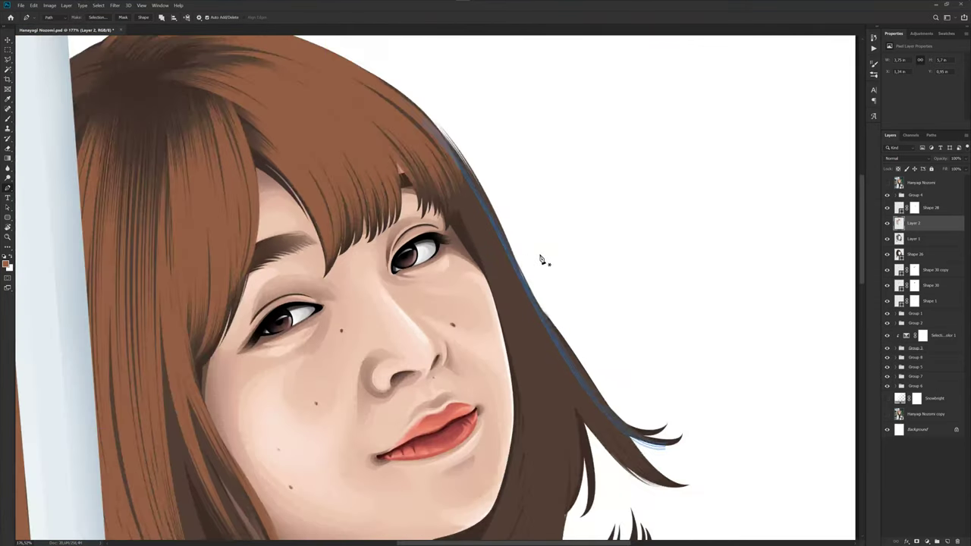
scroll(541, 260, "up", 1)
left_click(887, 184)
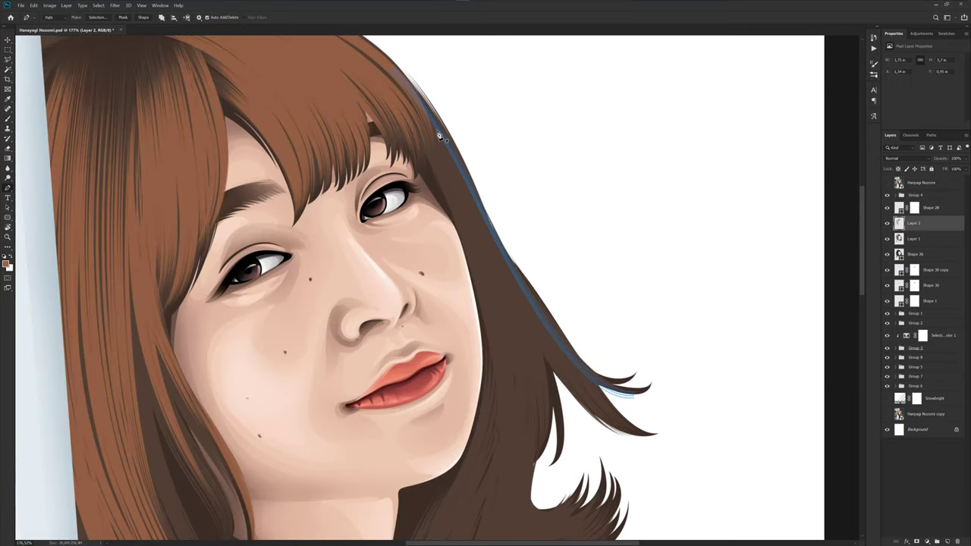
scroll(455, 152, "down", 2)
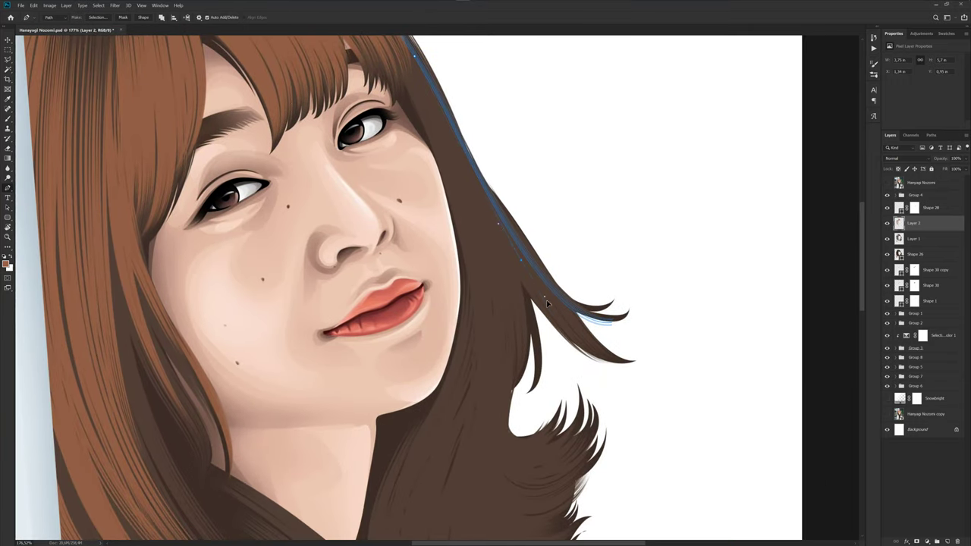
scroll(588, 356, "up", 2)
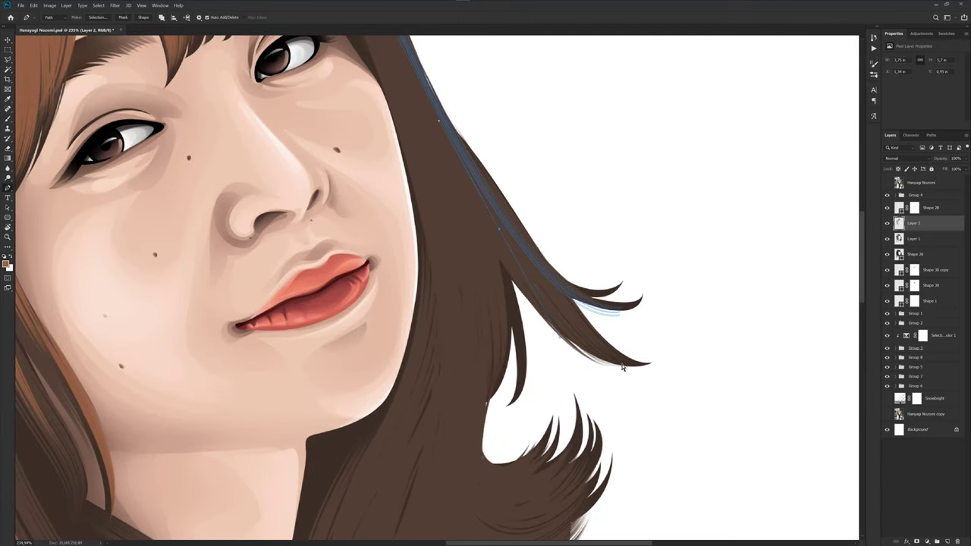
left_click_drag(535, 288, 554, 301)
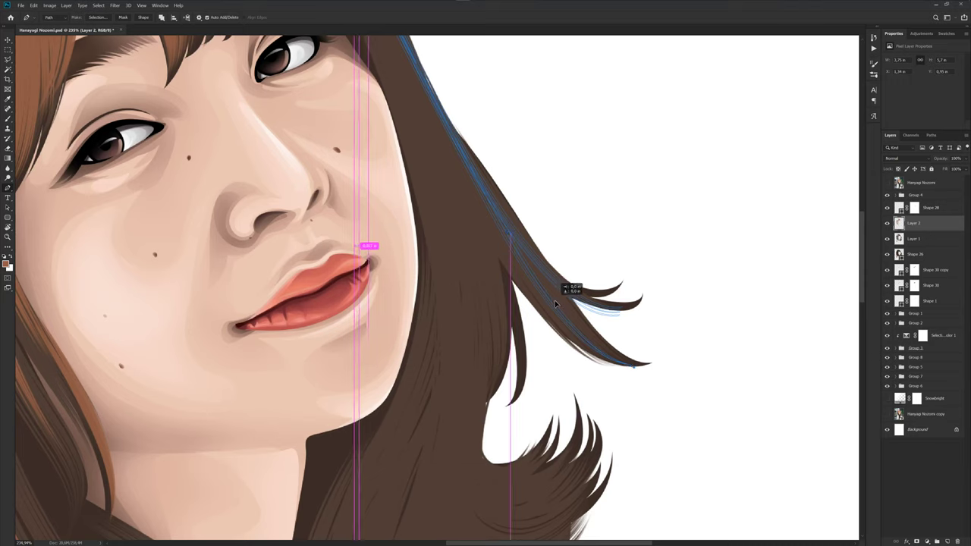
scroll(596, 322, "down", 2)
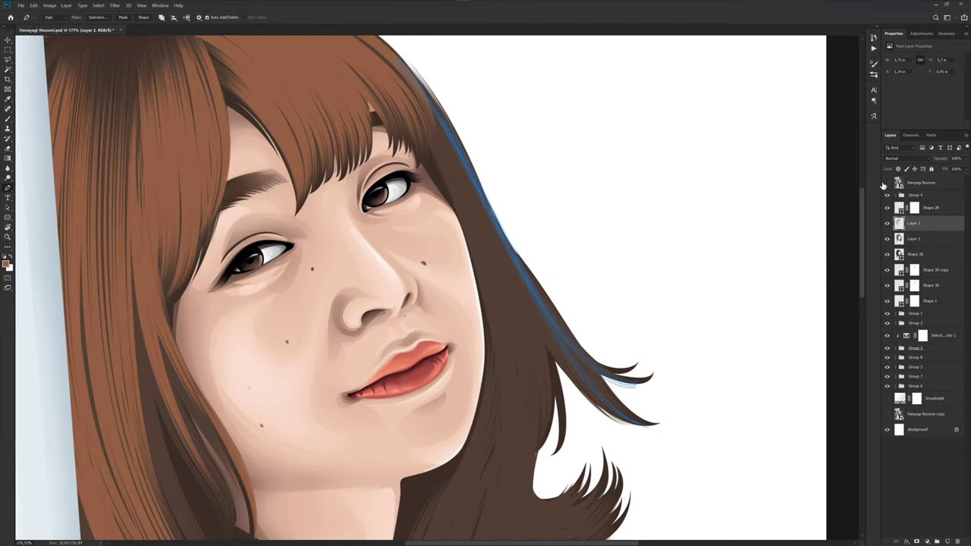
- Pan across the right side of the hair, comparing it with the reference photo
left_click(887, 184)
left_click_drag(698, 302, 667, 241)
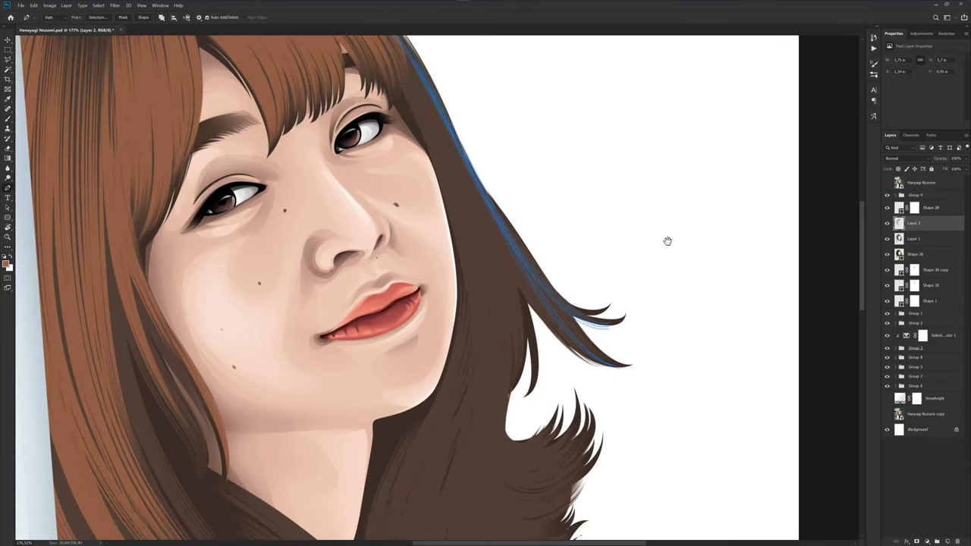
scroll(590, 347, "up", 1)
scroll(599, 352, "up", 1)
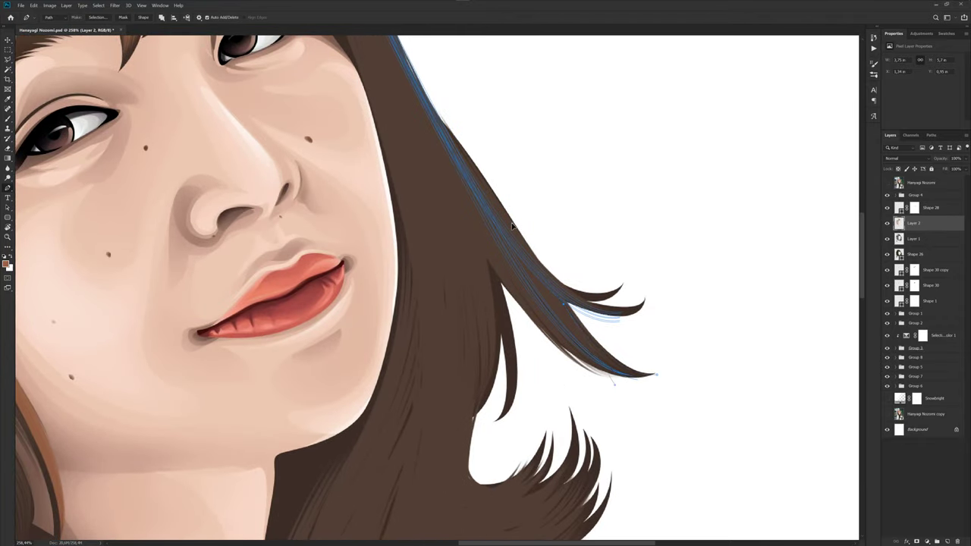
scroll(576, 330, "up", 1)
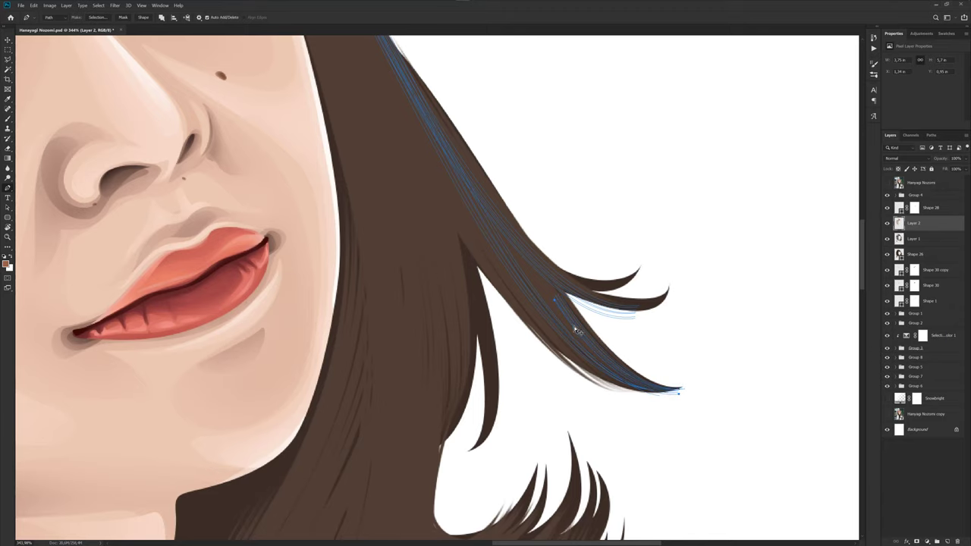
scroll(629, 331, "down", 2)
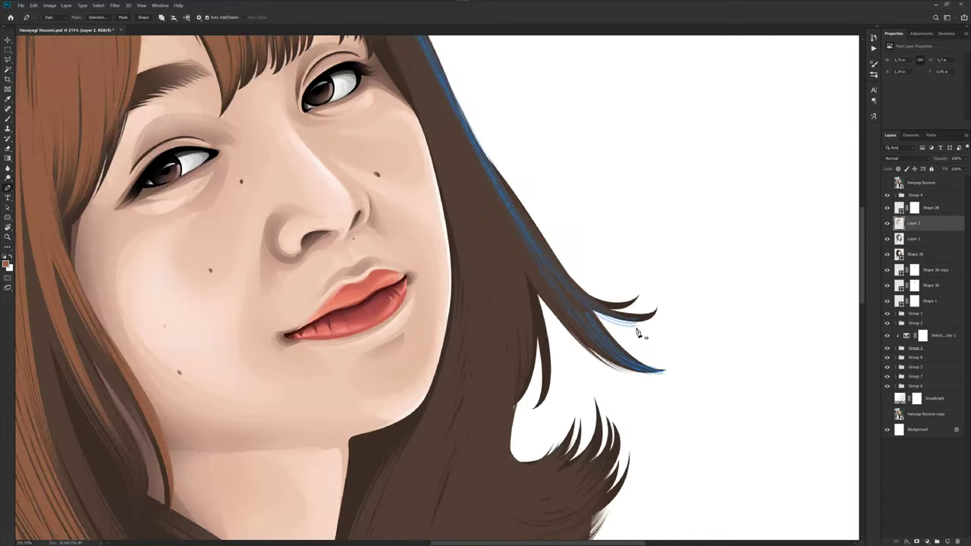
scroll(637, 333, "down", 2)
left_click(887, 182)
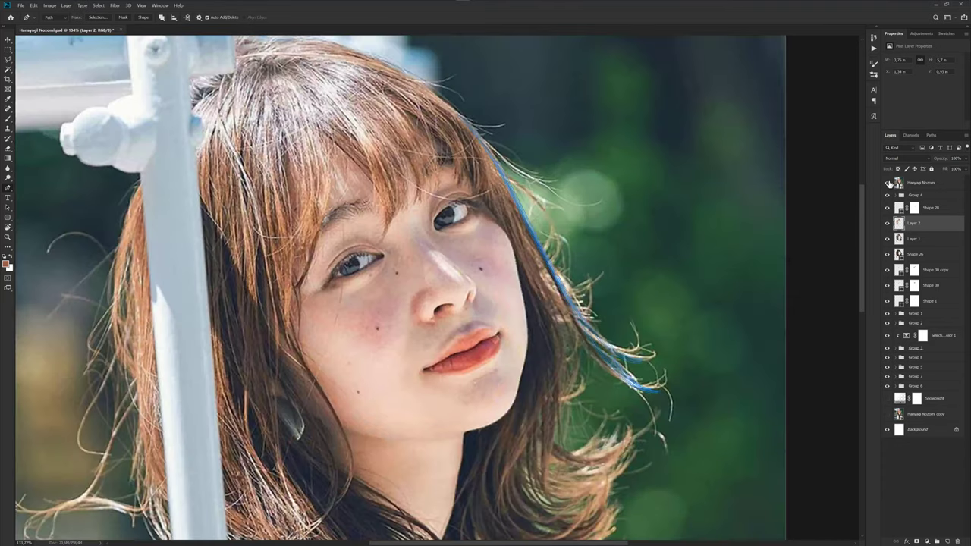
scroll(582, 252, "up", 1)
scroll(568, 288, "up", 1)
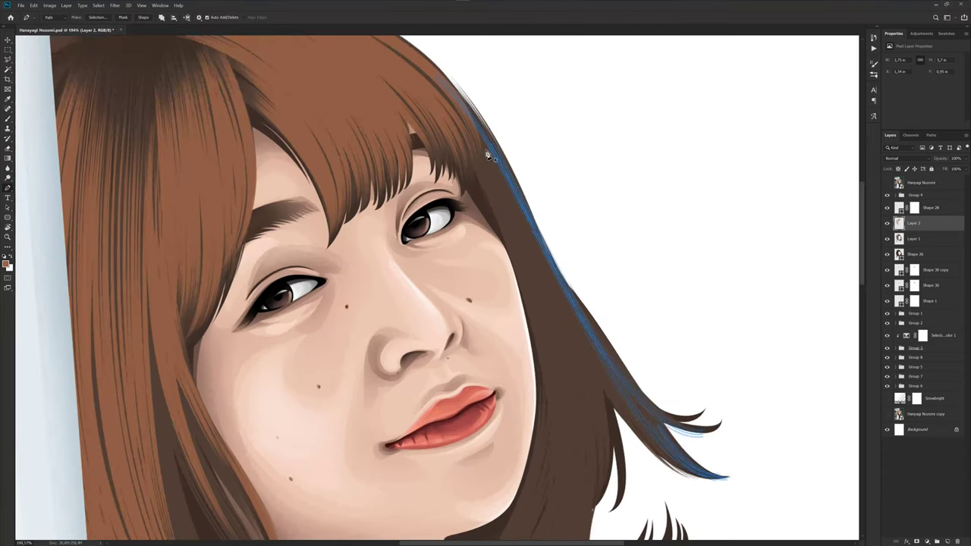
left_click_drag(580, 352, 549, 169)
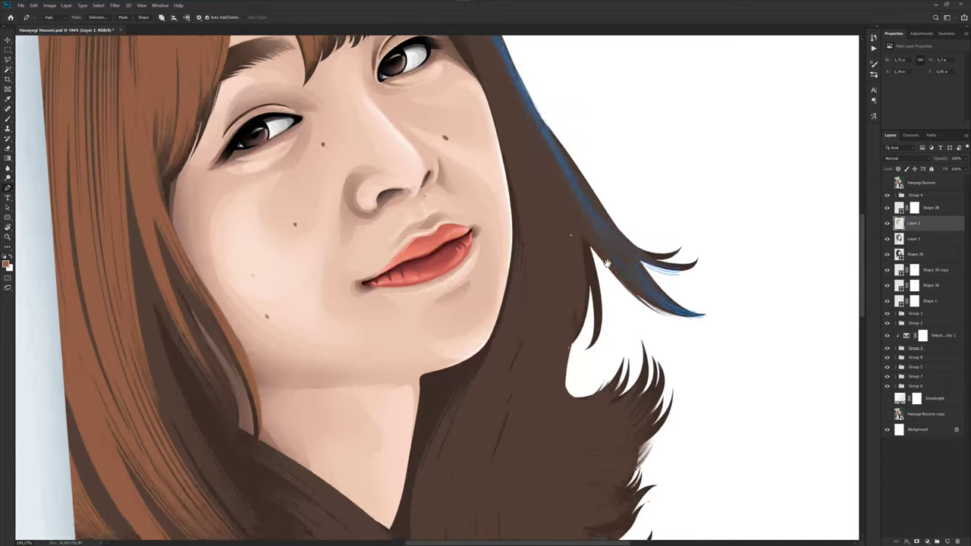
left_click(887, 183)
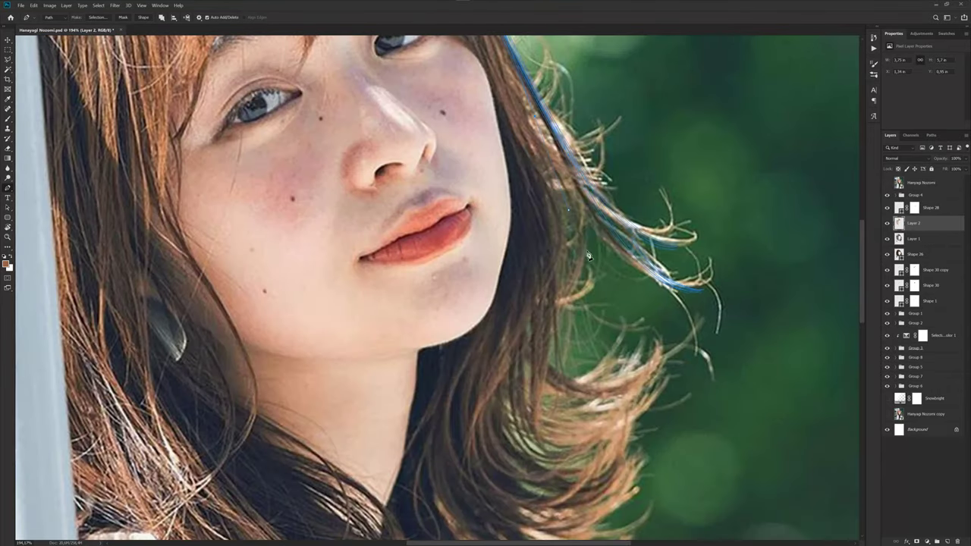
scroll(589, 257, "down", 2)
scroll(565, 303, "up", 1)
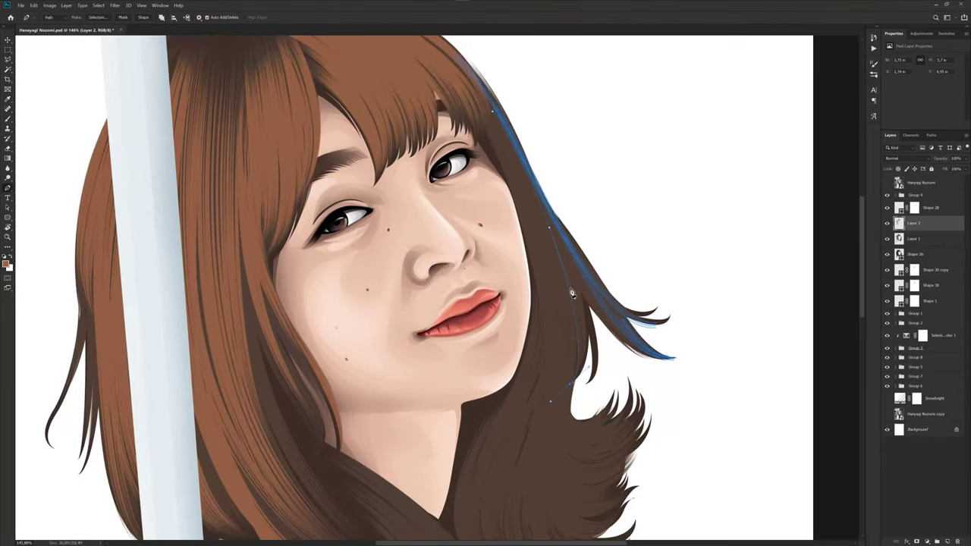
scroll(569, 287, "up", 1)
- Select the right-edge hair-strand path and adjust one of its anchors
left_click(572, 288)
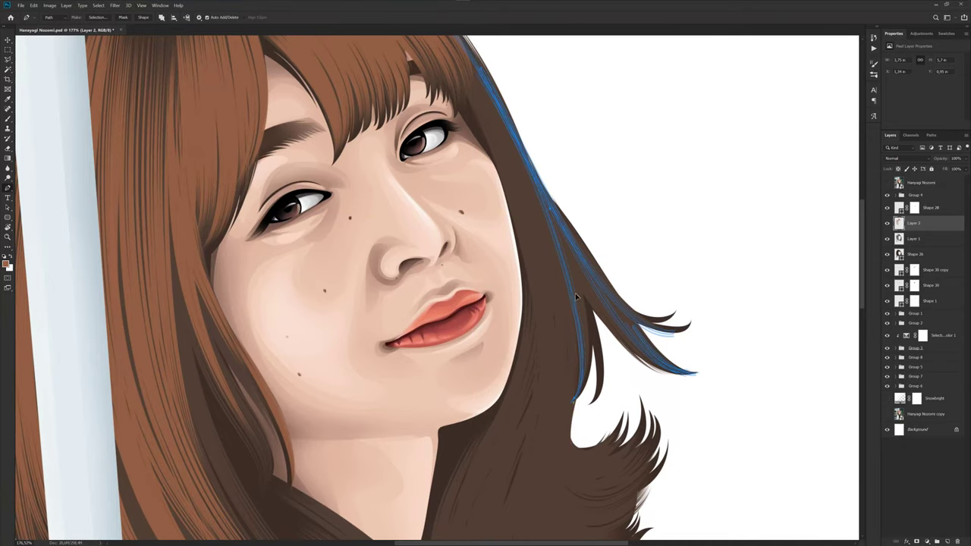
left_click(575, 292)
left_click(565, 273)
scroll(564, 258, "up", 2)
scroll(559, 239, "up", 1)
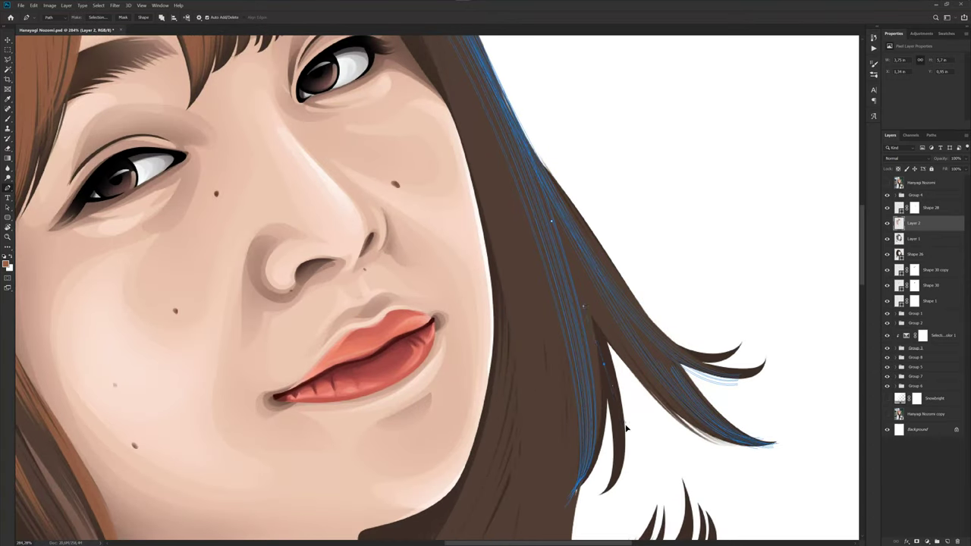
scroll(626, 429, "down", 2)
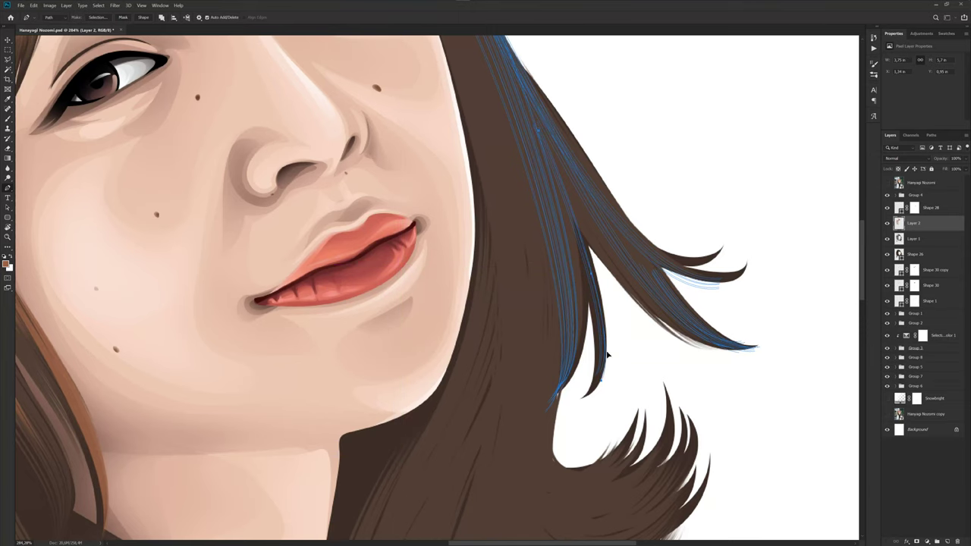
scroll(618, 357, "down", 5)
scroll(660, 368, "up", 1)
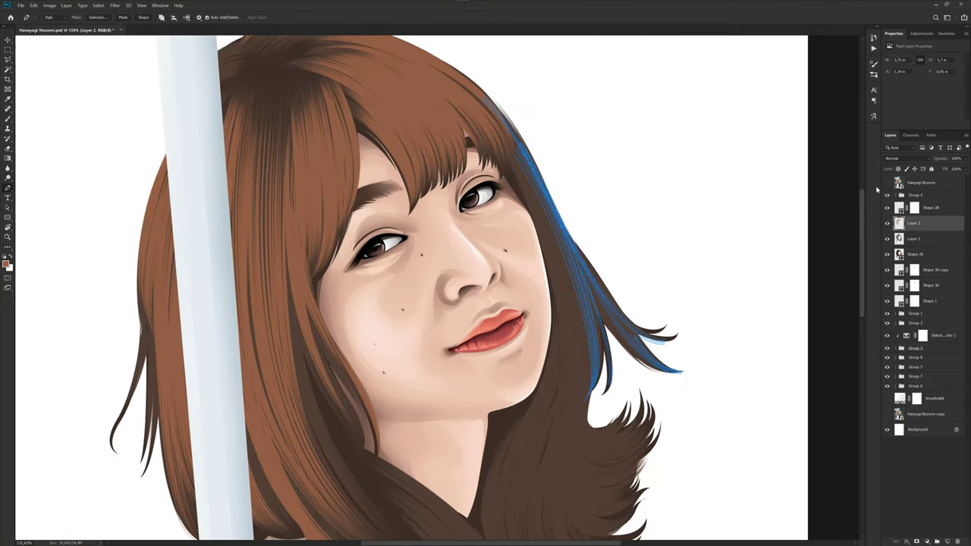
- Nudge the upper right strand path slightly left and reposition it, then view the whole portrait
left_click(887, 182)
left_click(887, 183)
scroll(585, 273, "up", 2)
scroll(544, 195, "up", 3)
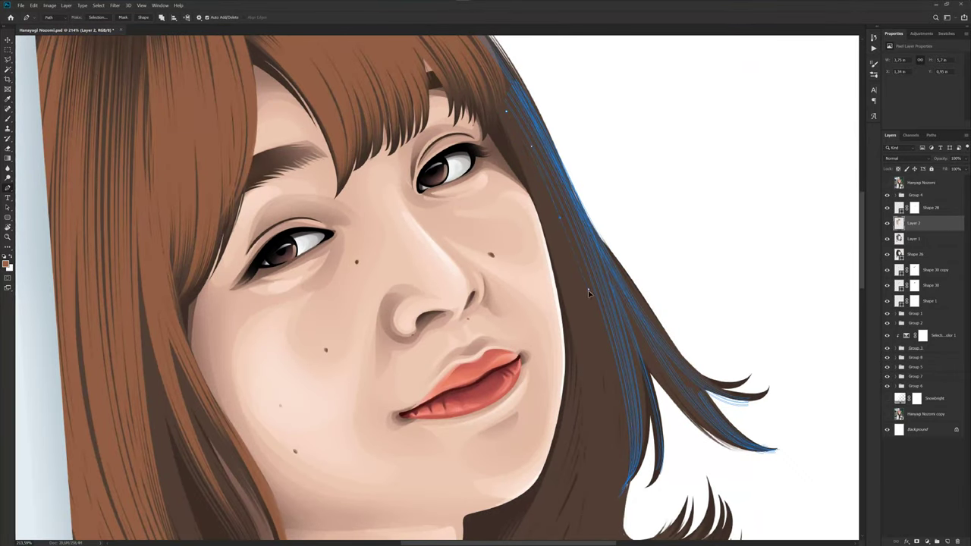
scroll(568, 243, "up", 1)
scroll(568, 242, "up", 1)
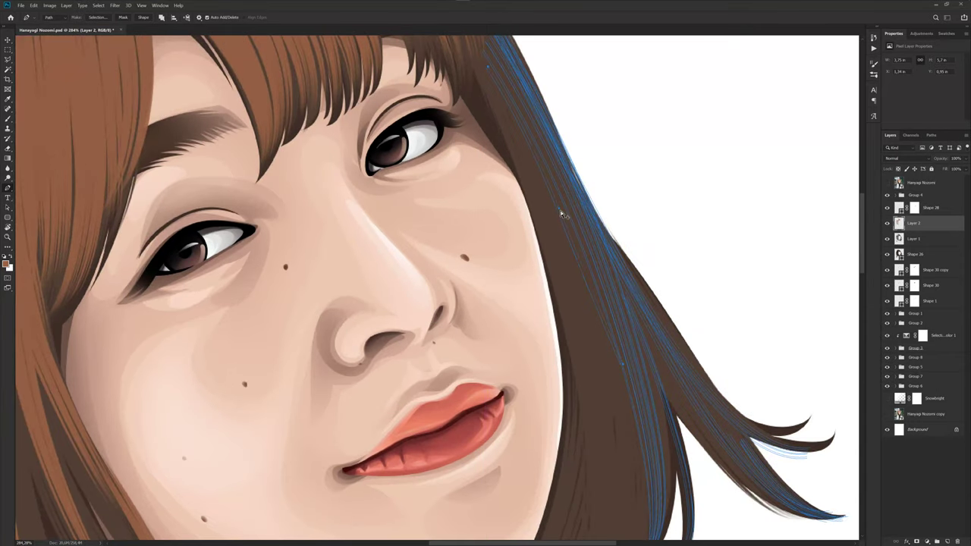
left_click_drag(562, 213, 553, 211)
left_click(551, 211)
left_click(545, 198)
mouse_move(542, 201)
left_mouse_down()
mouse_move(541, 216)
mouse_move(552, 194)
left_mouse_up()
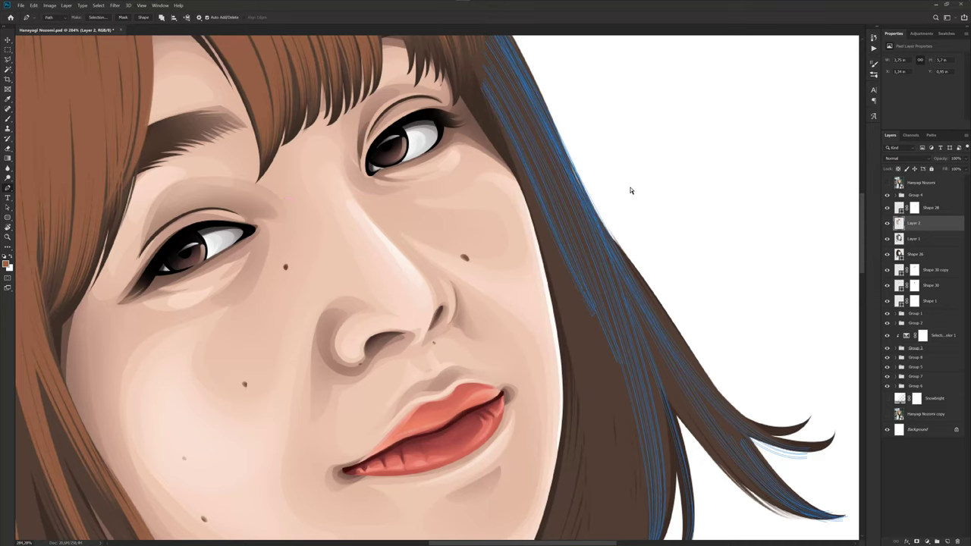
key("ctrl+1")
- Save the portrait document again with Ctrl+S, then switch back to the Pen
key("b")
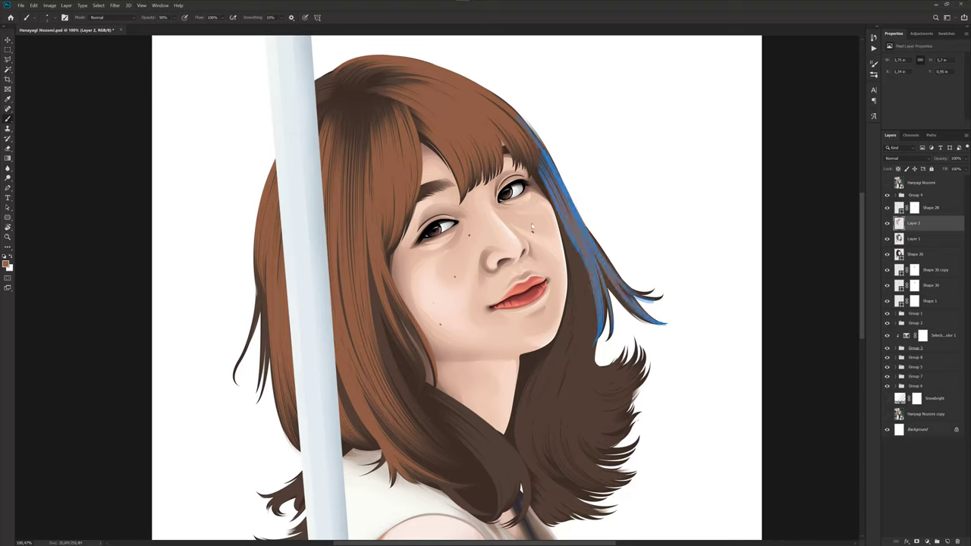
scroll(573, 267, "down", 1)
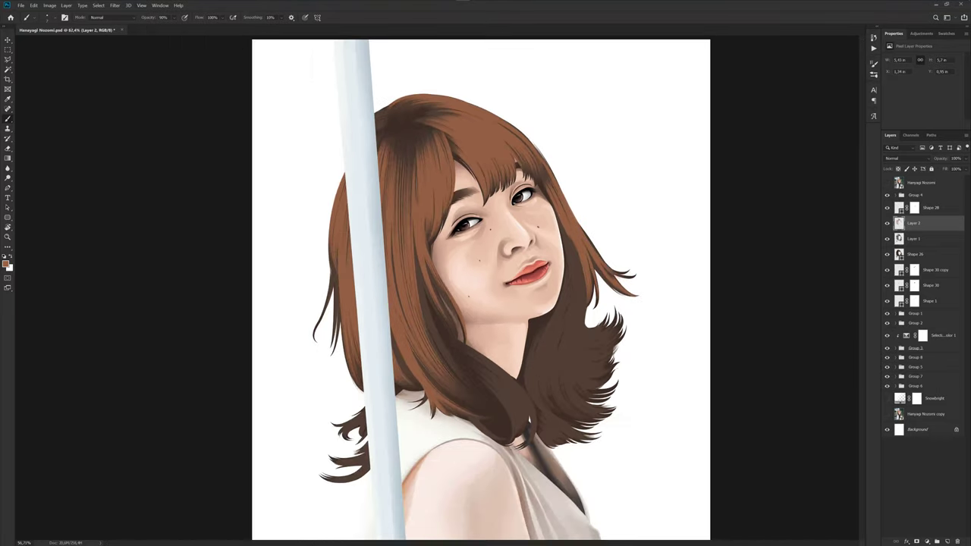
scroll(573, 267, "down", 1)
key("ctrl+s")
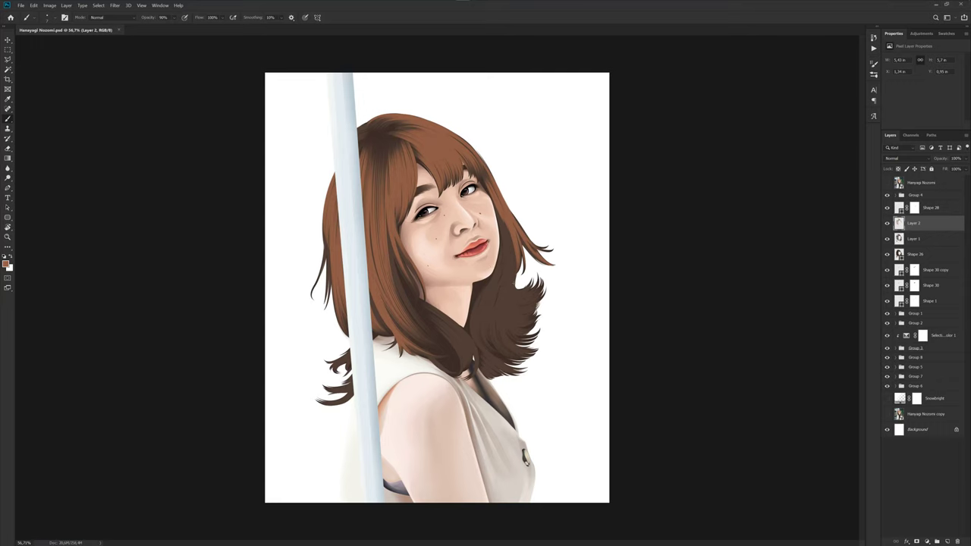
key("p")
scroll(500, 297, "up", 1)
scroll(500, 297, "up", 1)
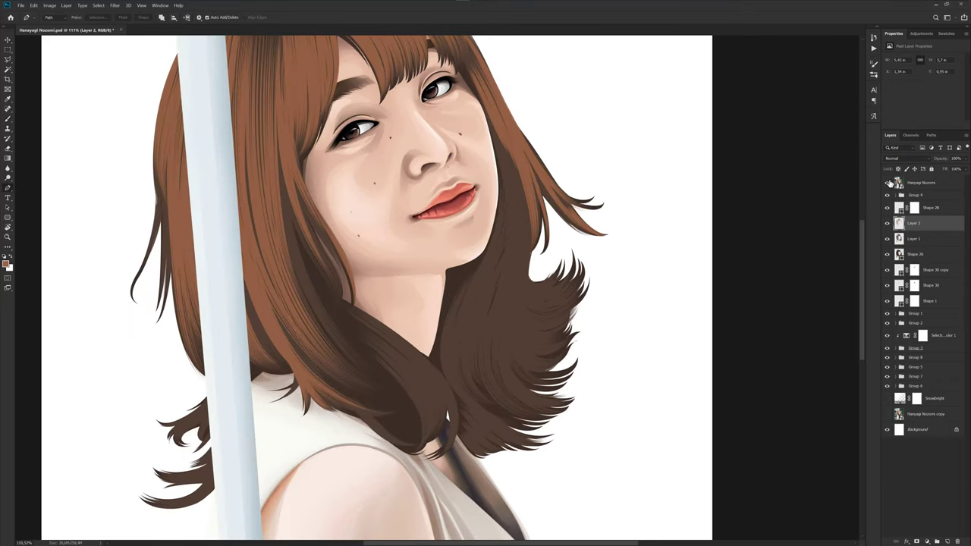
- Place the first anchors of a new strand path down the dark brown lock below the chin
left_click(889, 183)
scroll(538, 269, "up", 1)
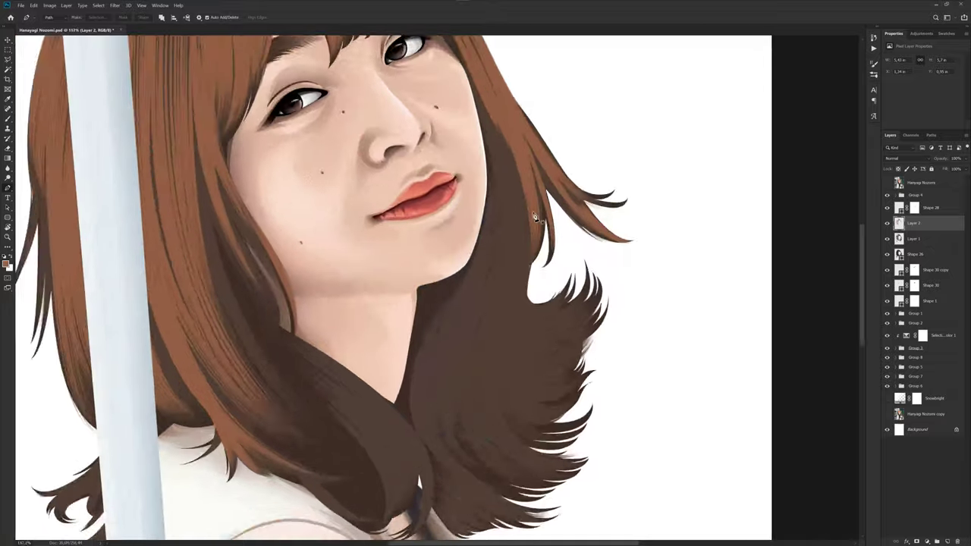
scroll(531, 217, "up", 1)
scroll(527, 216, "up", 1)
scroll(520, 137, "down", 3)
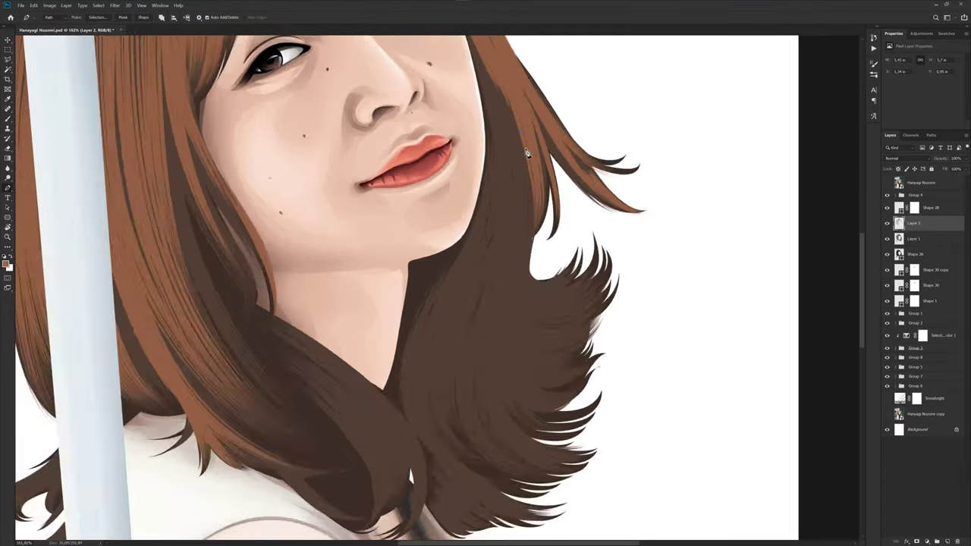
left_click(483, 298)
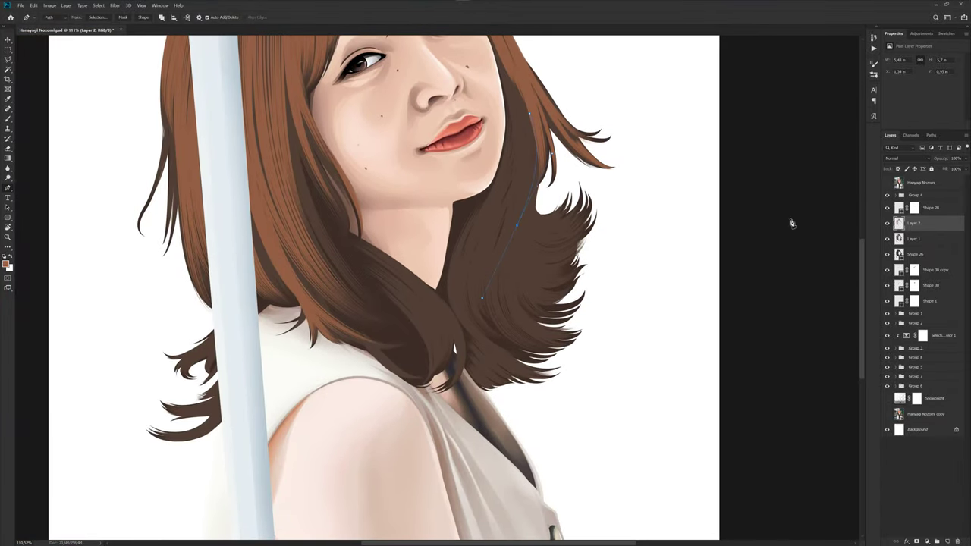
left_click(886, 184)
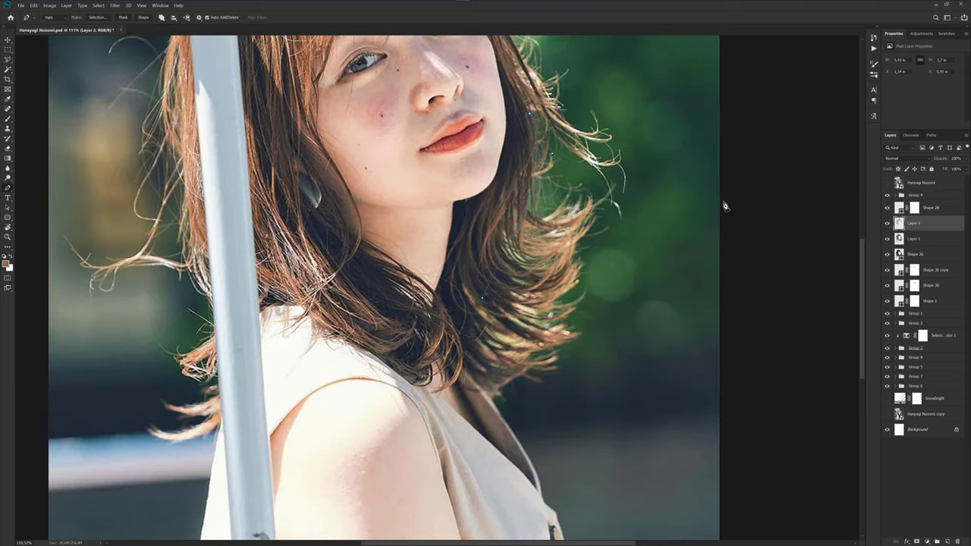
scroll(530, 143, "up", 2)
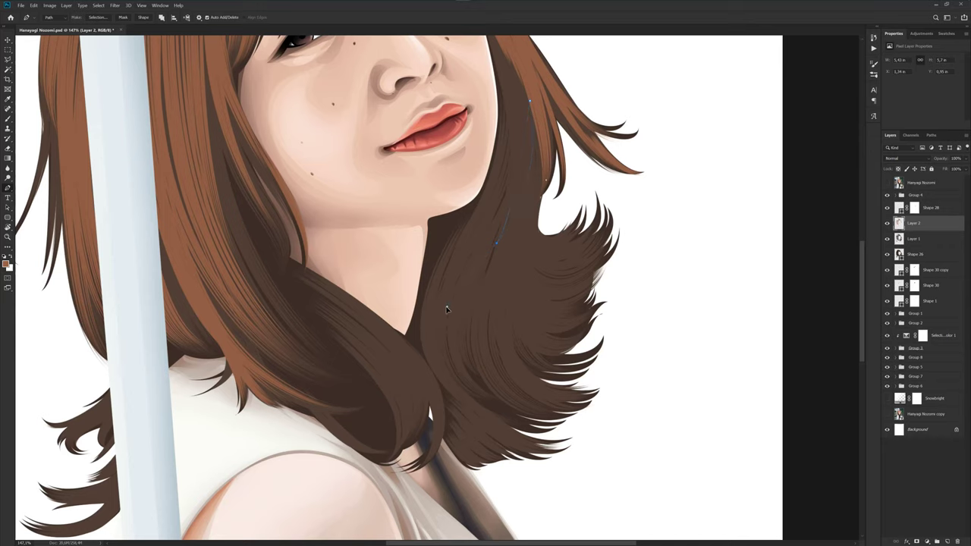
left_click_drag(478, 317, 486, 289)
left_click(486, 309)
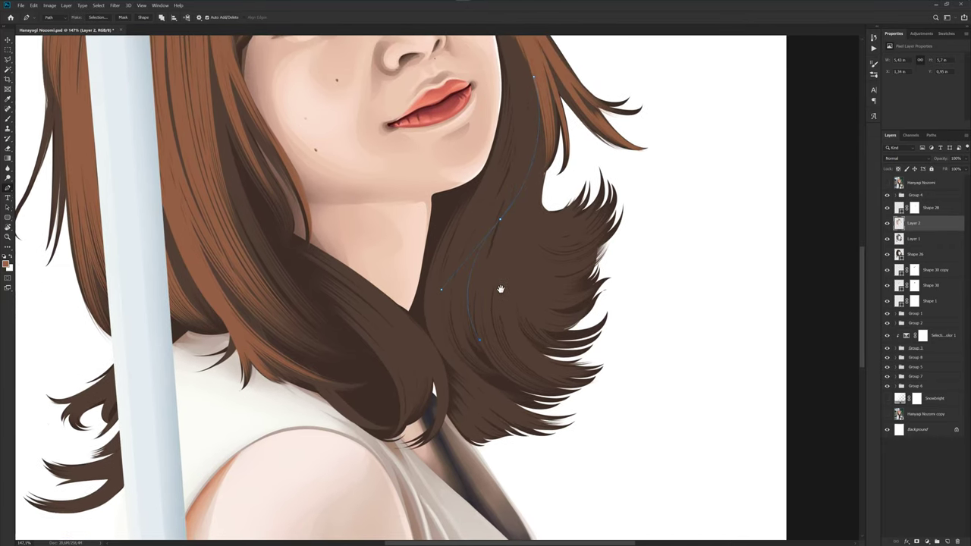
scroll(486, 311, "up", 2)
key("Return")
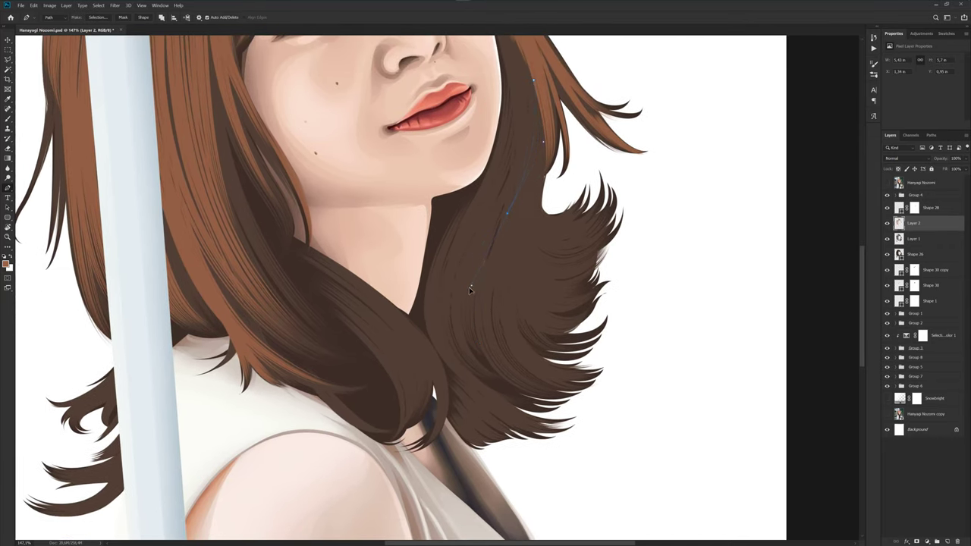
- Shift the strand path left and down, then add anchors at its bottom and midpoint
scroll(498, 293, "up", 2)
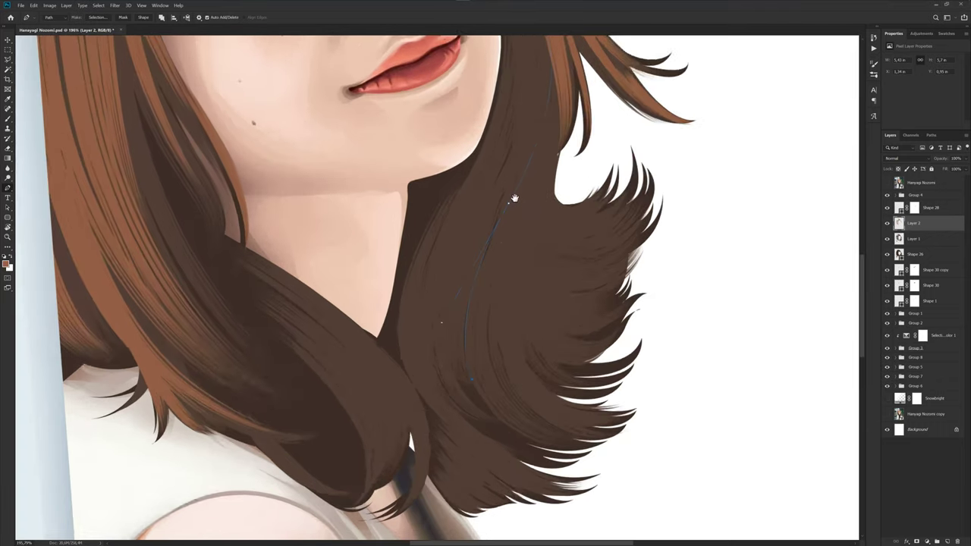
mouse_move(505, 299)
left_mouse_down()
mouse_move(497, 306)
mouse_move(526, 308)
mouse_move(521, 290)
left_mouse_up()
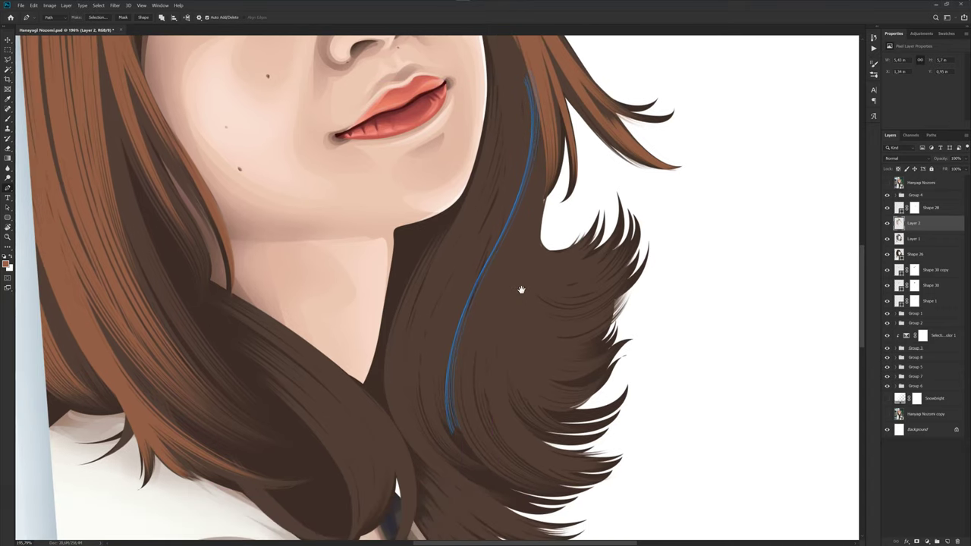
left_click(499, 470)
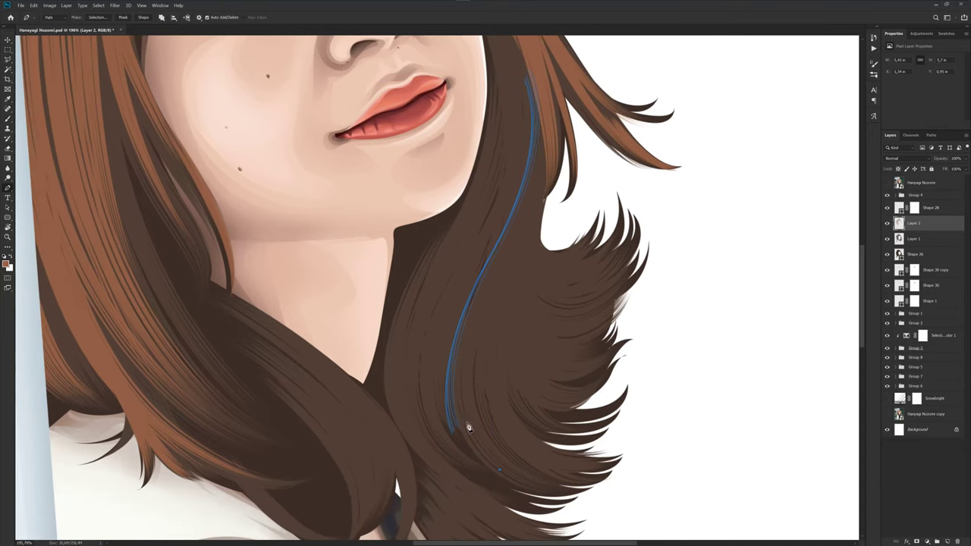
left_click(475, 263)
scroll(513, 220, "down", 3)
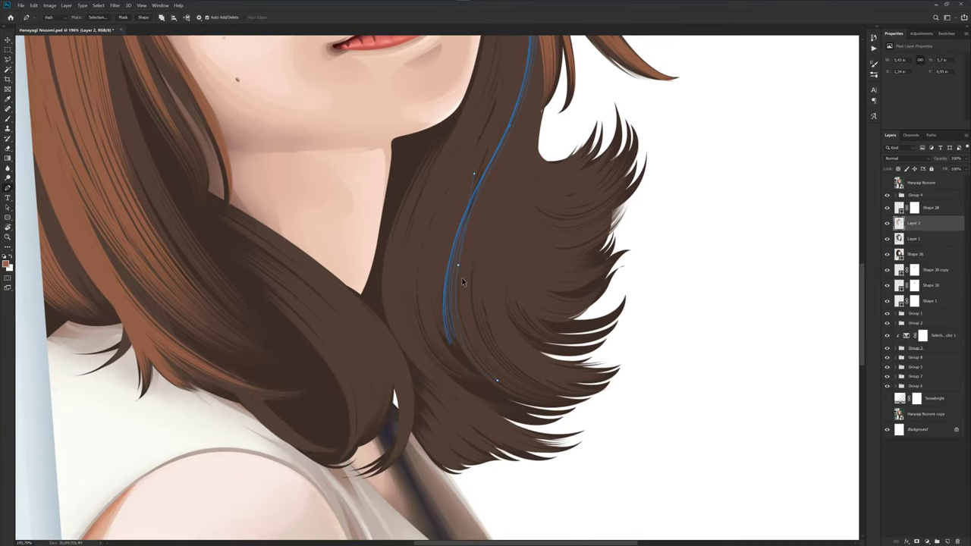
left_click_drag(462, 278, 466, 286)
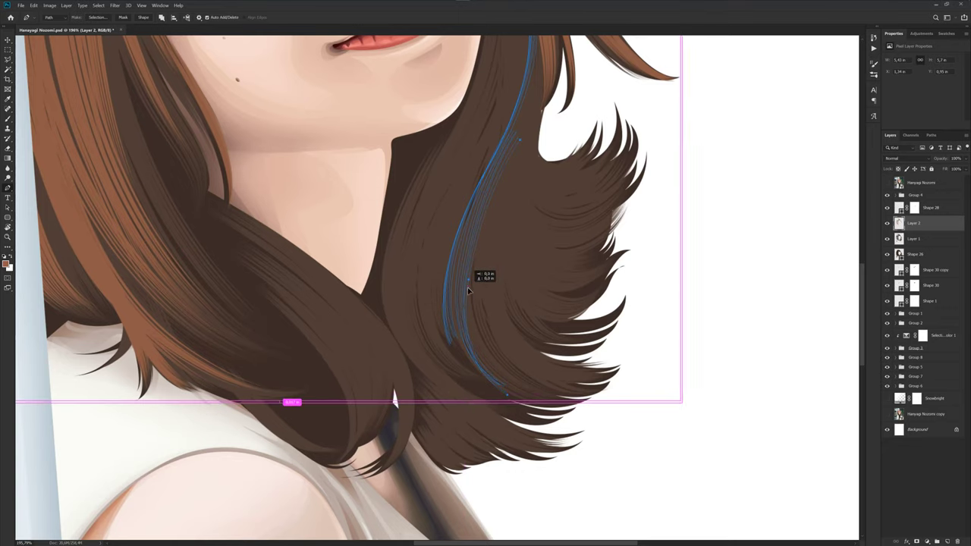
scroll(503, 287, "down", 3)
key("b")
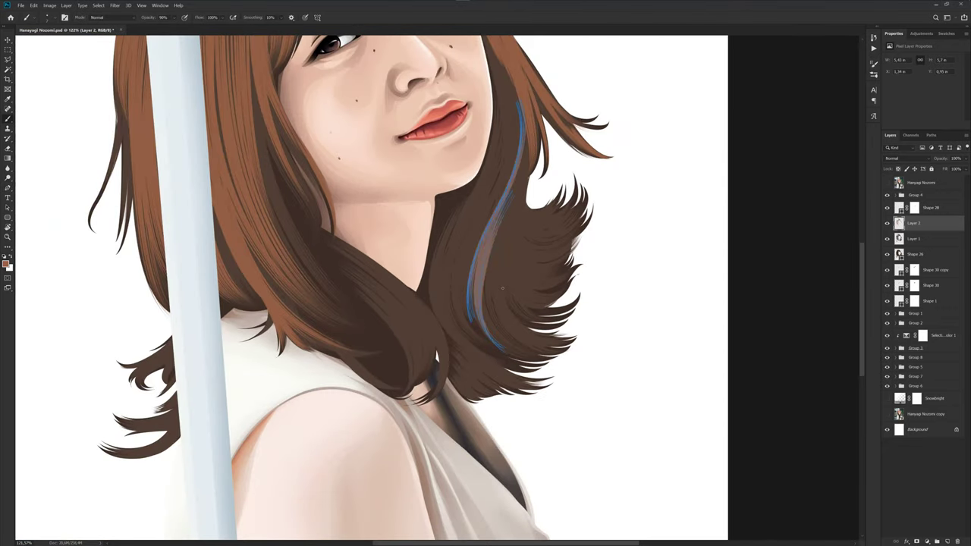
scroll(506, 294, "down", 2)
scroll(512, 286, "down", 1)
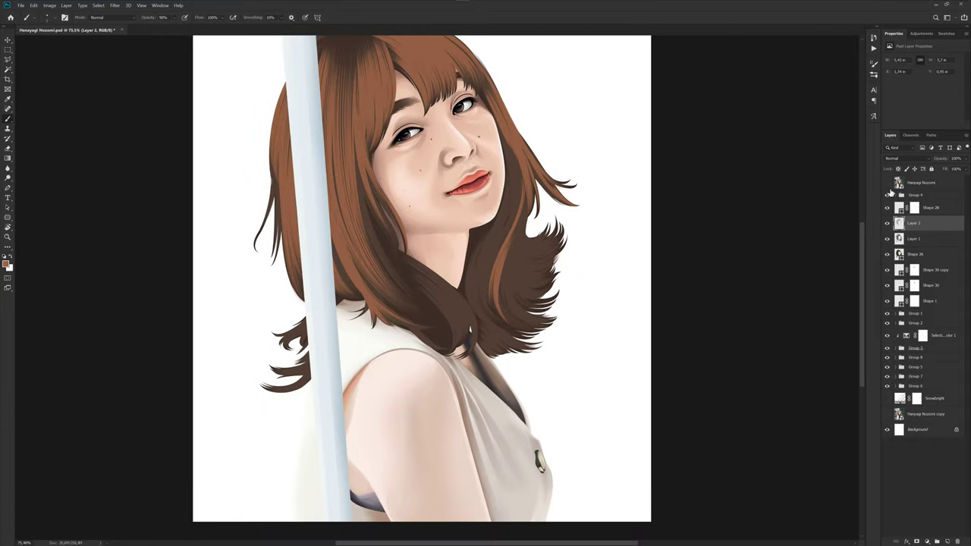
- Check the reference photo and select the strand path on the lighter right lock
left_click(887, 184)
left_click(887, 184)
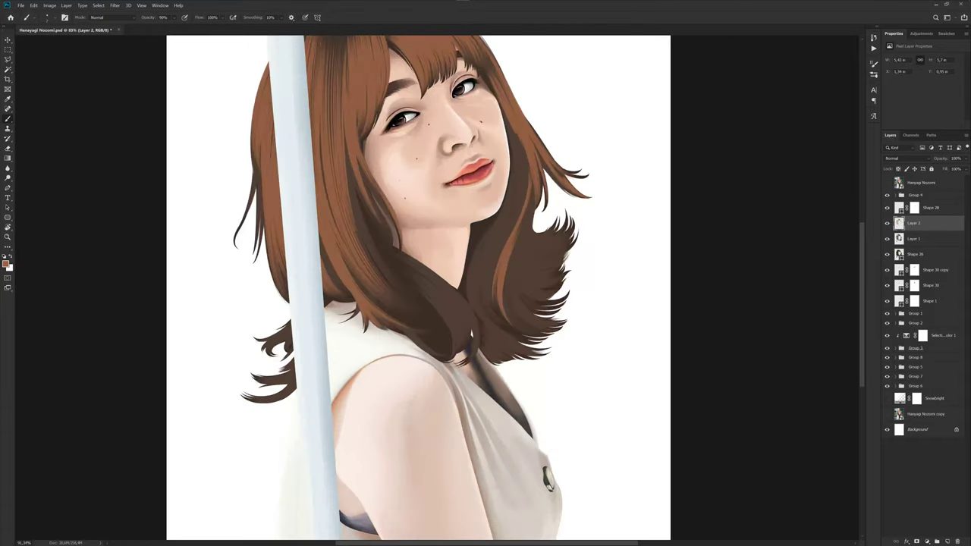
scroll(436, 274, "up", 3)
key("p")
scroll(534, 227, "up", 1)
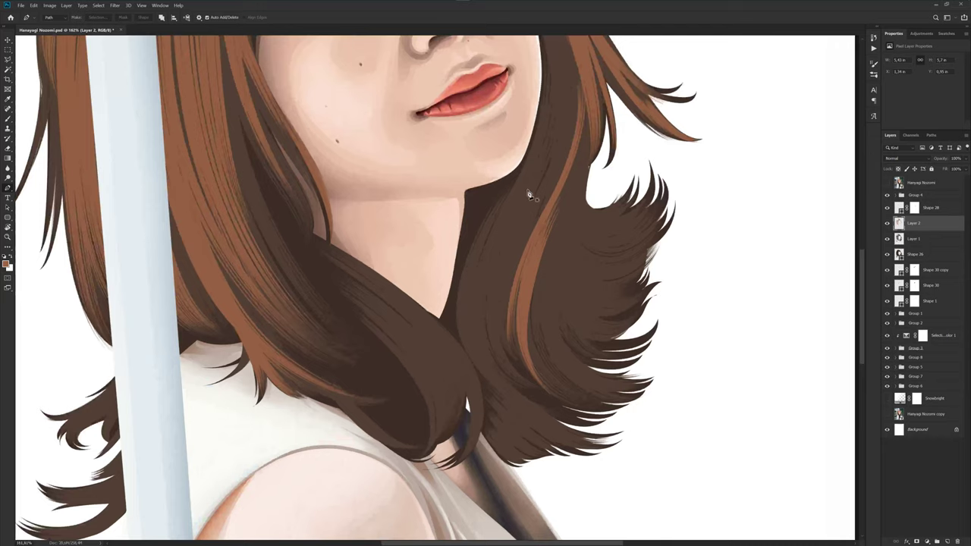
scroll(531, 190, "down", 3)
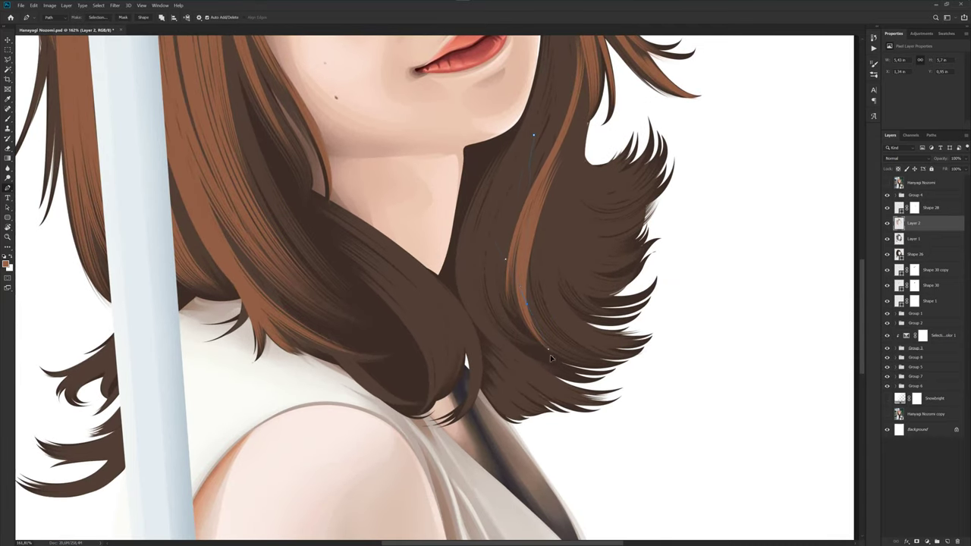
scroll(523, 301, "up", 2)
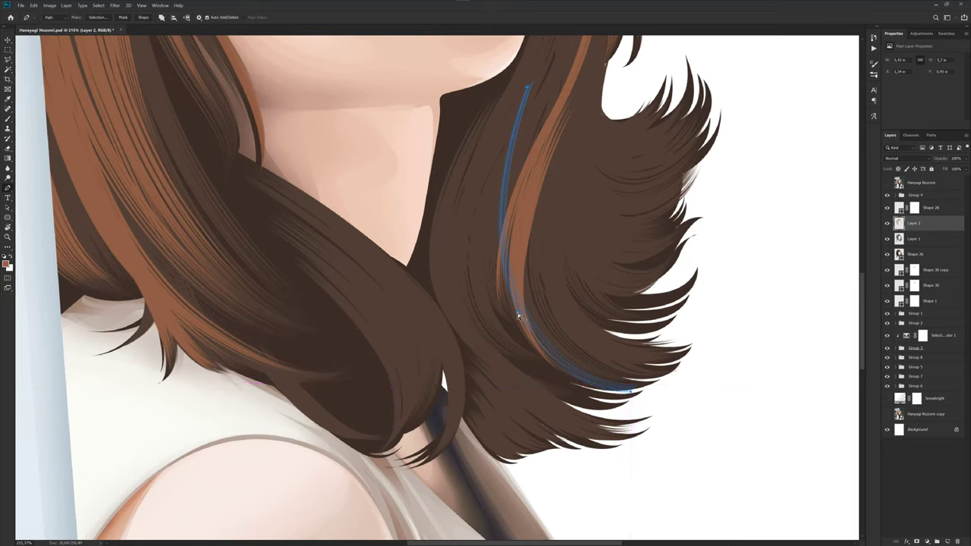
left_click(517, 314, "ctrl")
scroll(516, 317, "down", 2)
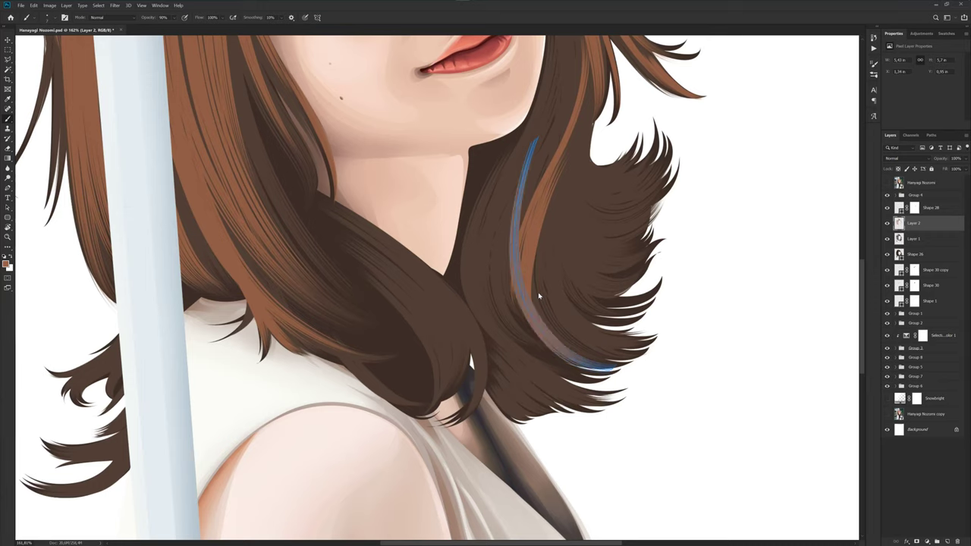
- Stroke the selected strand path with the brush and show the reference photo over it
key("b")
scroll(537, 292, "down", 2)
scroll(520, 349, "down", 2)
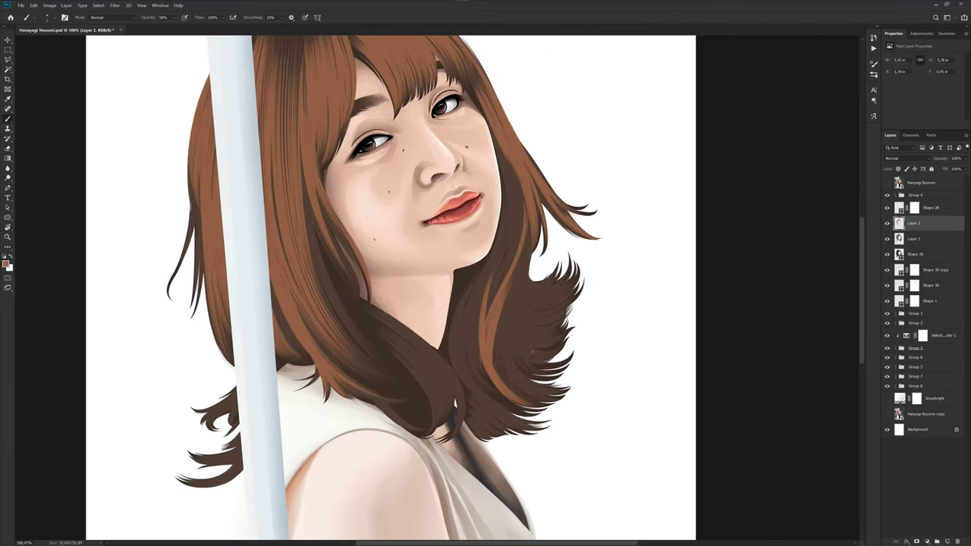
scroll(520, 349, "up", 3)
left_click(887, 184)
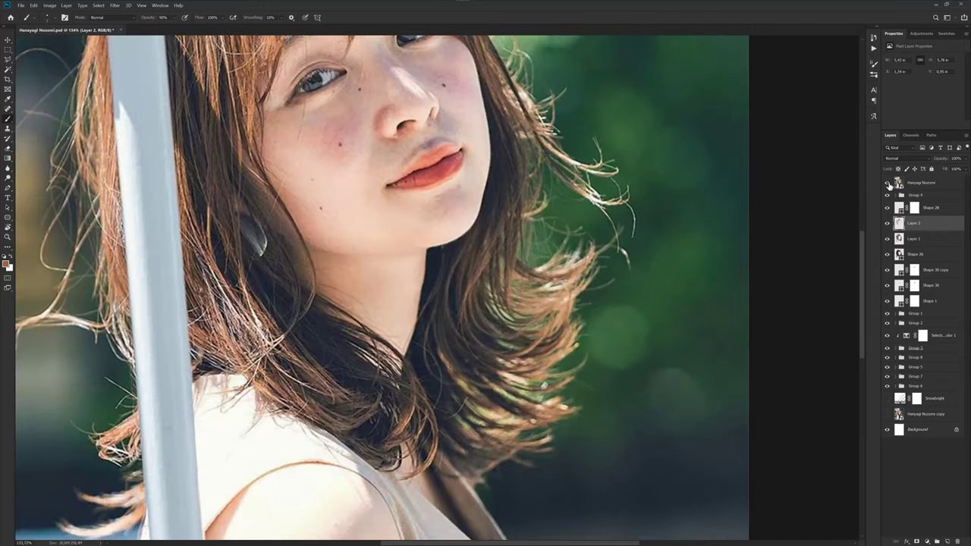
- Hide the reference photo and draw a strand path bending along the hair
left_click(889, 185)
scroll(501, 331, "up", 2)
scroll(502, 331, "up", 2)
key("p")
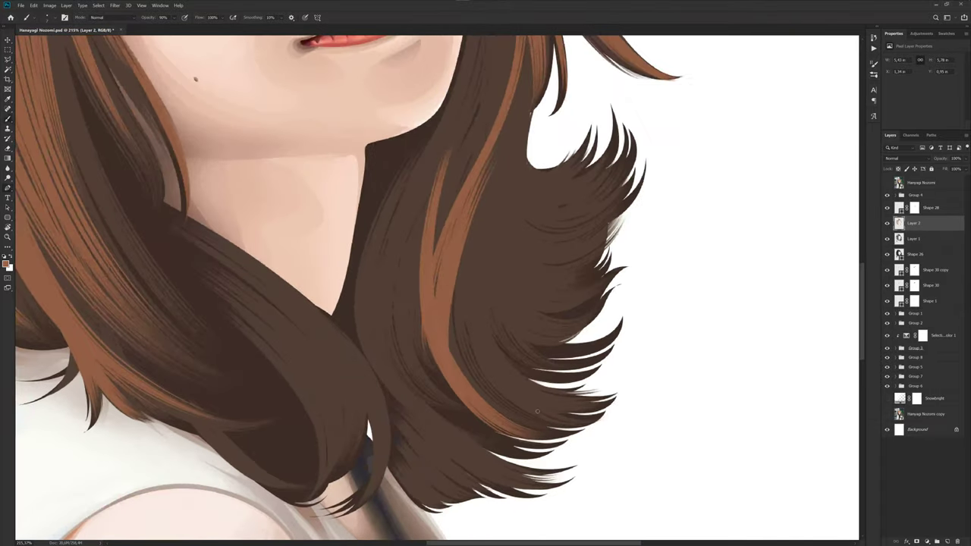
scroll(541, 379, "up", 1)
scroll(576, 345, "up", 1)
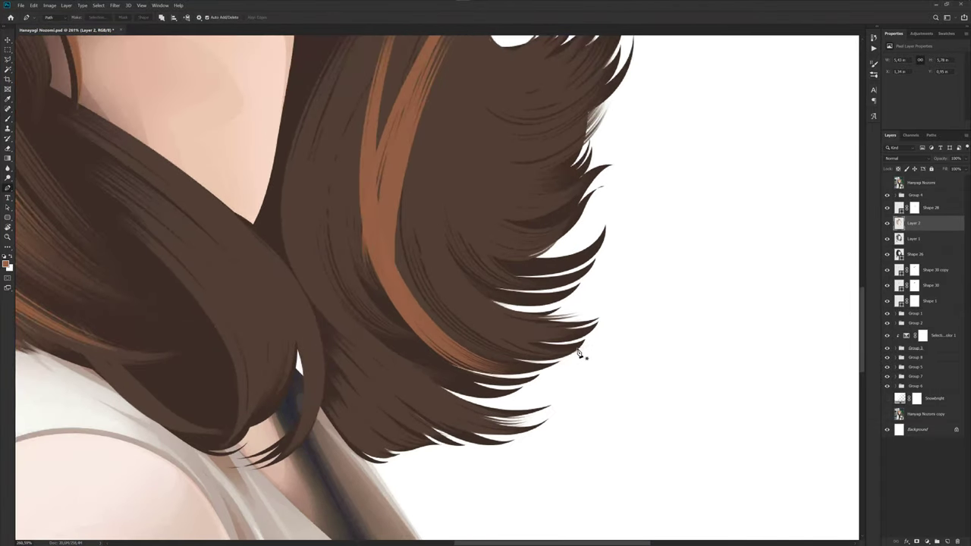
scroll(455, 338, "down", 2)
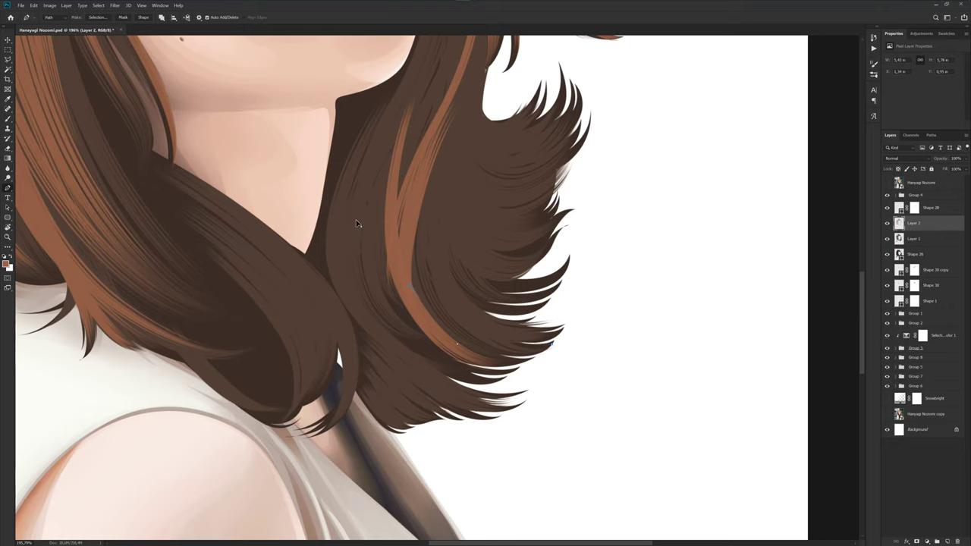
scroll(458, 333, "up", 2)
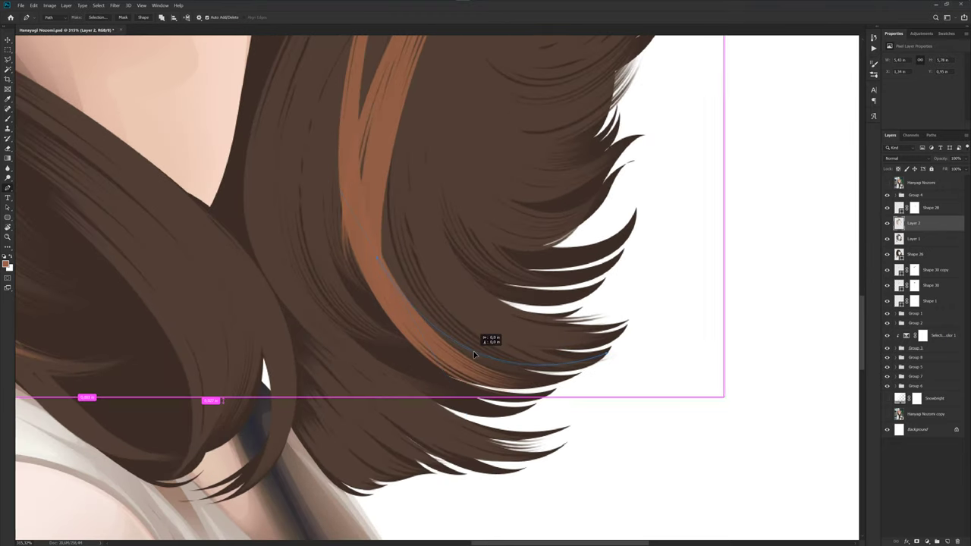
left_click(479, 359)
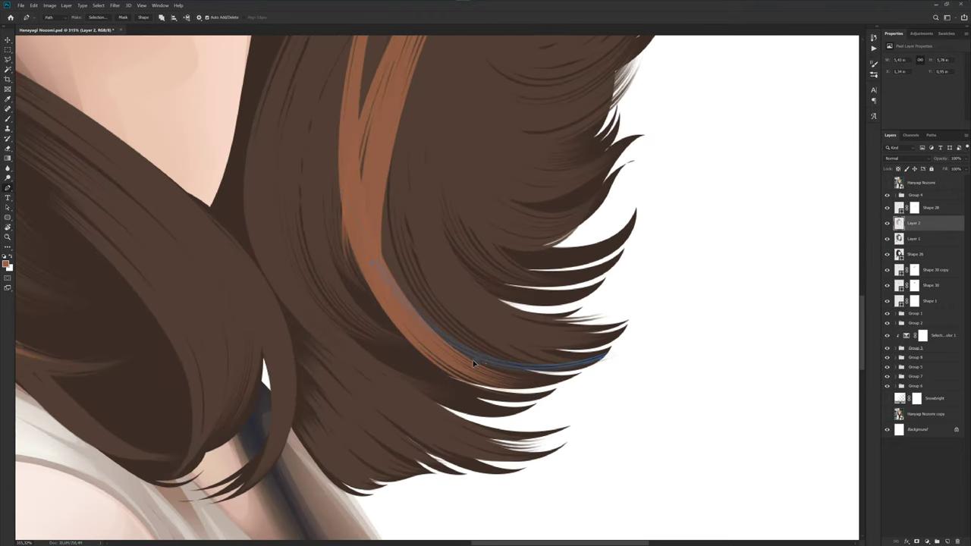
left_click_drag(473, 363, 486, 355)
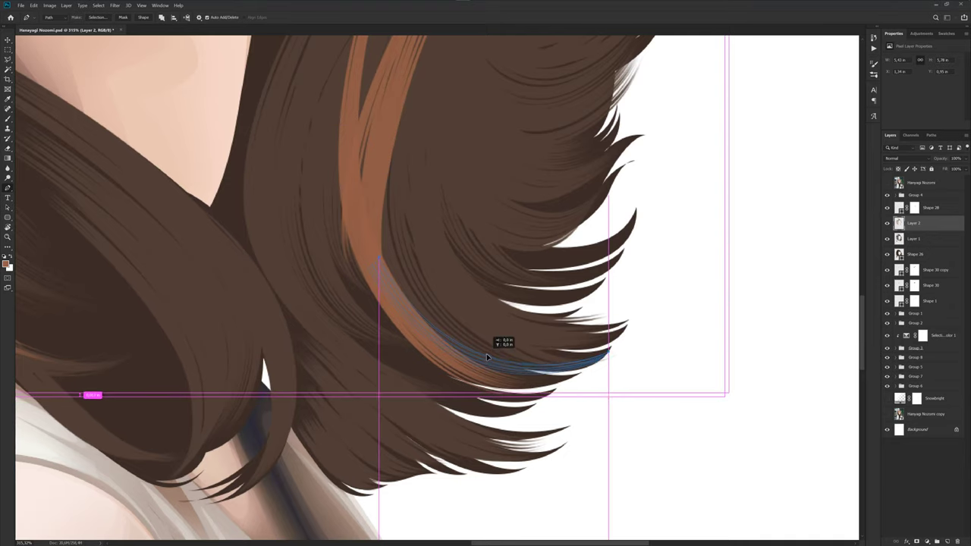
scroll(485, 329, "down", 2)
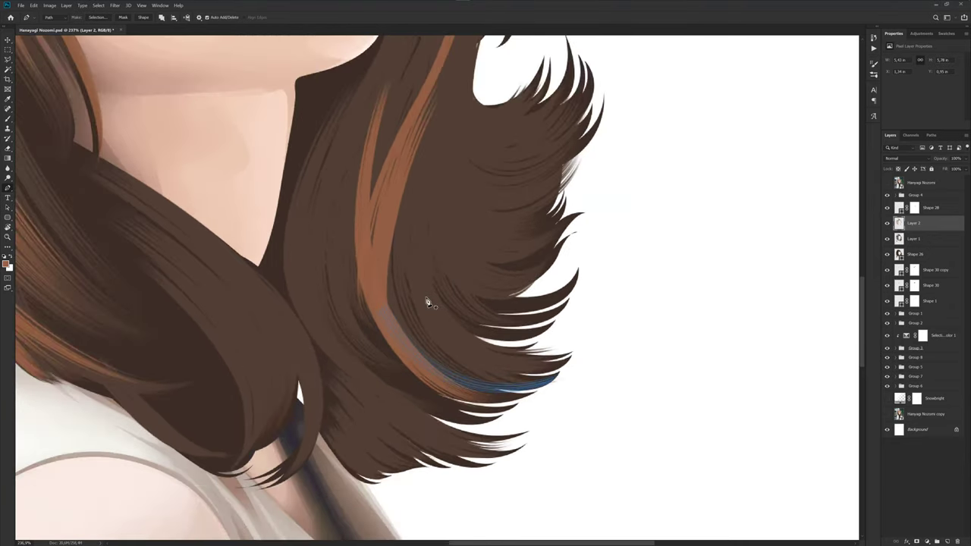
scroll(427, 302, "down", 1)
- Shift the strand path slightly right after comparing it with the reference photo
left_click(888, 184)
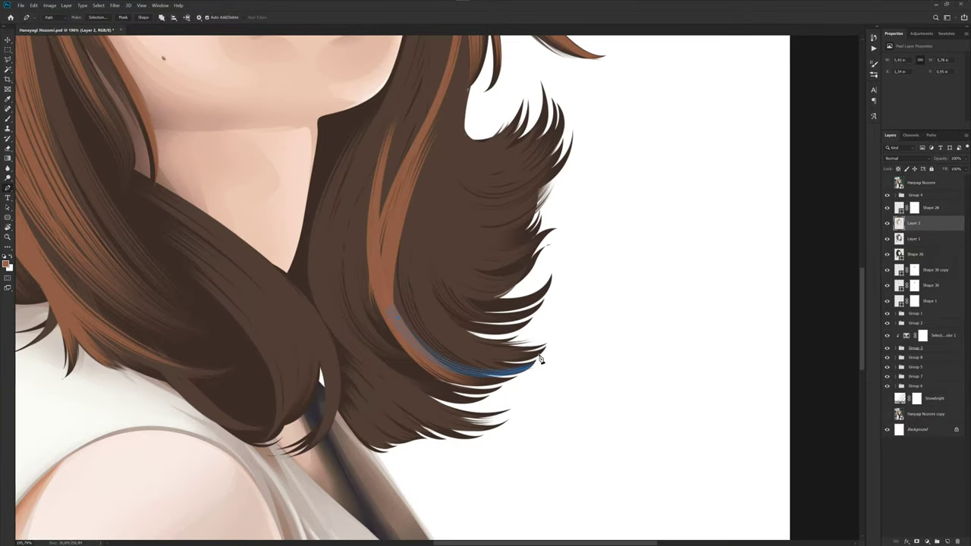
scroll(535, 360, "up", 2)
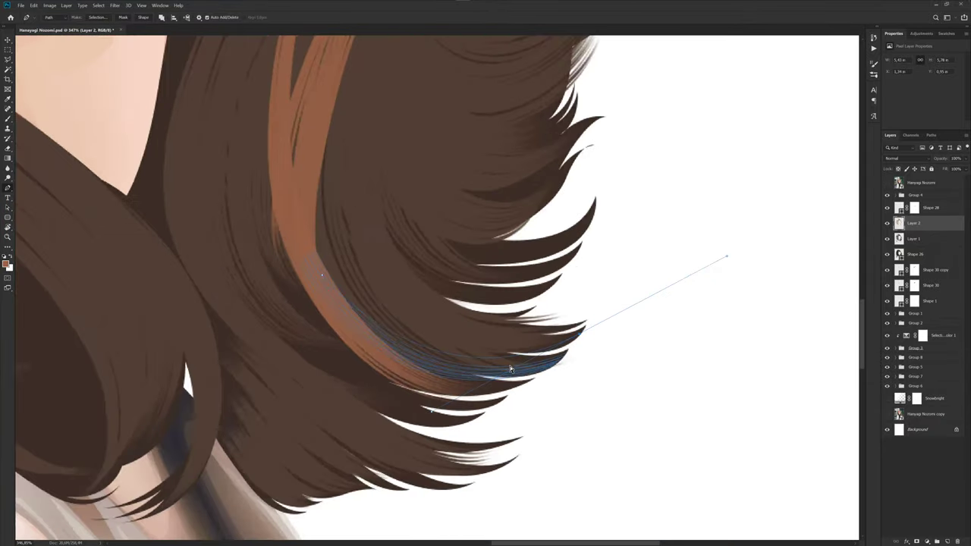
scroll(531, 361, "up", 1)
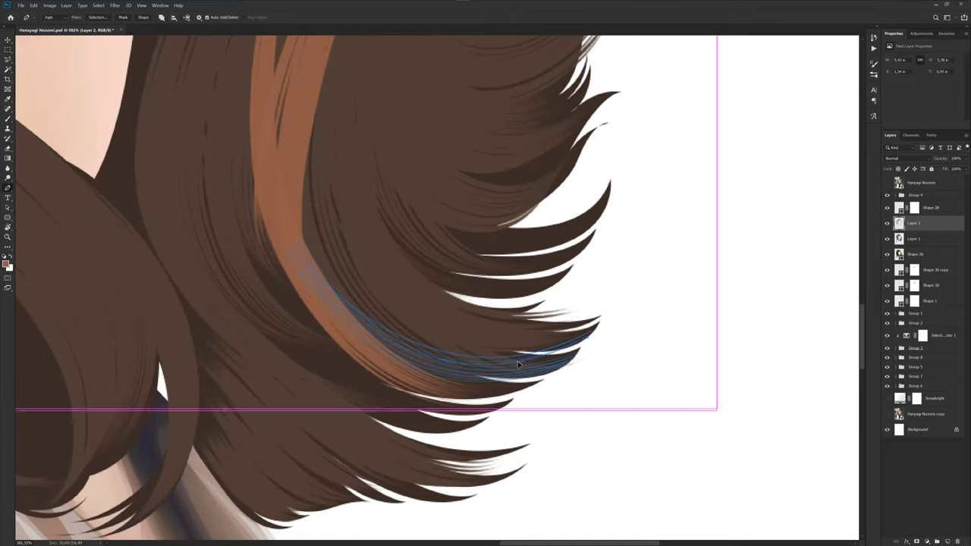
left_click(518, 361, "ctrl")
left_click(509, 355, "ctrl")
left_click_drag(508, 355, 520, 356)
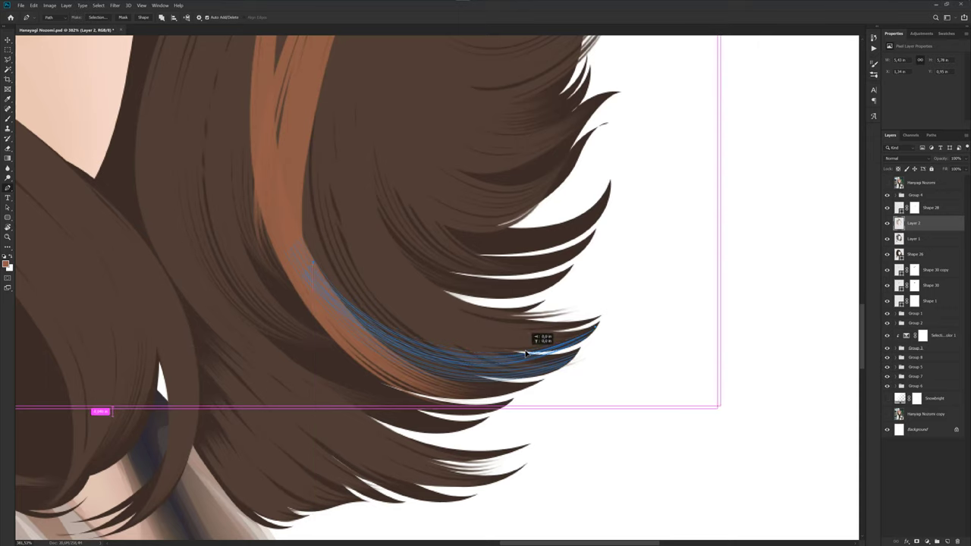
scroll(632, 340, "down", 2)
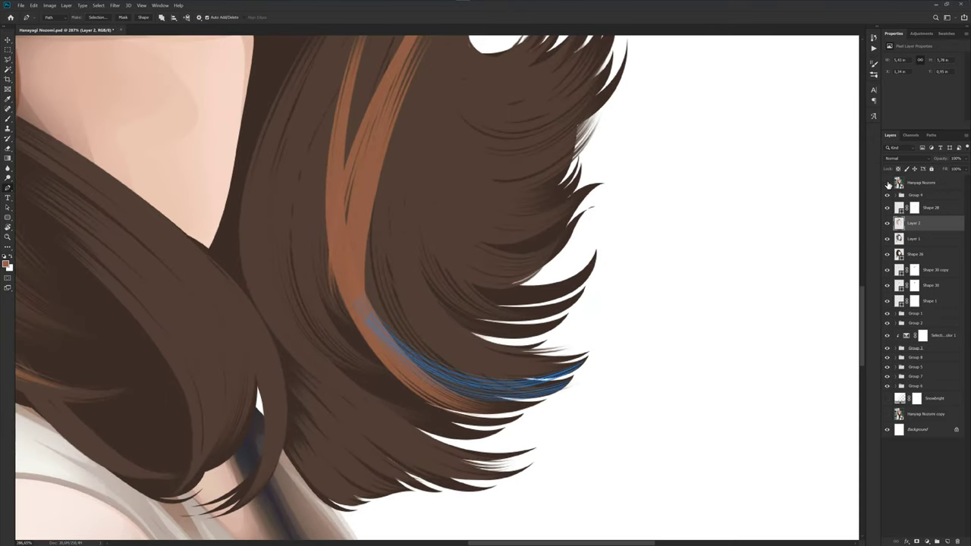
left_click(886, 183)
- Draw a new strand curving out to the hair tip and stroke the paths
left_click(415, 261)
left_click_drag(590, 359, 715, 321)
scroll(552, 368, "up", 2)
key("Return")
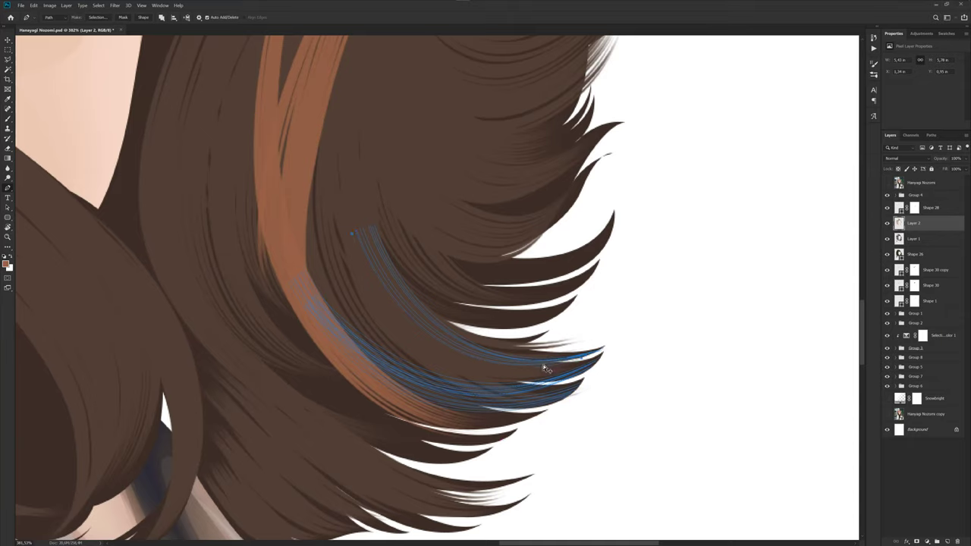
- Draw another strand path curving to the hair tip, undoing a stray segment
left_click_drag(504, 320, 504, 326)
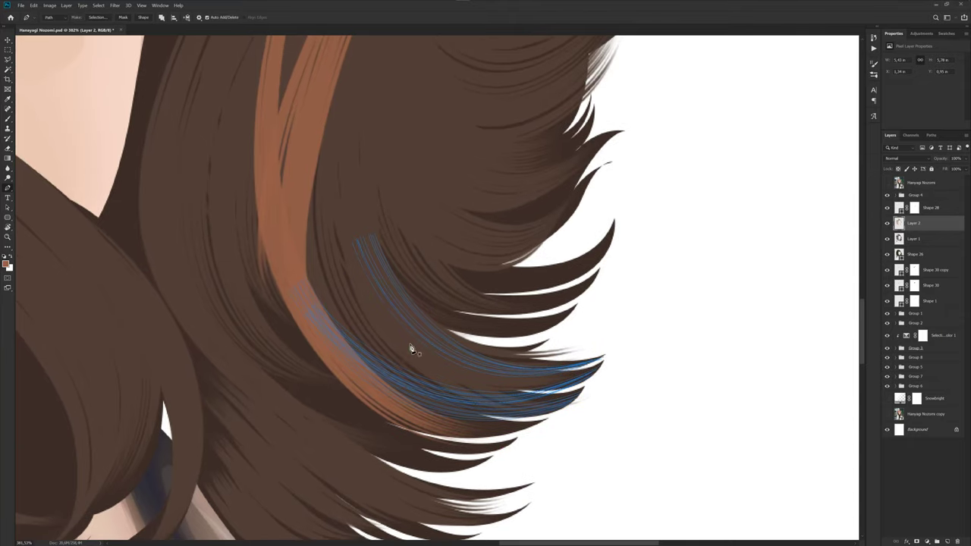
left_click(400, 322)
left_click_drag(611, 351, 697, 276)
scroll(557, 377, "up", 4)
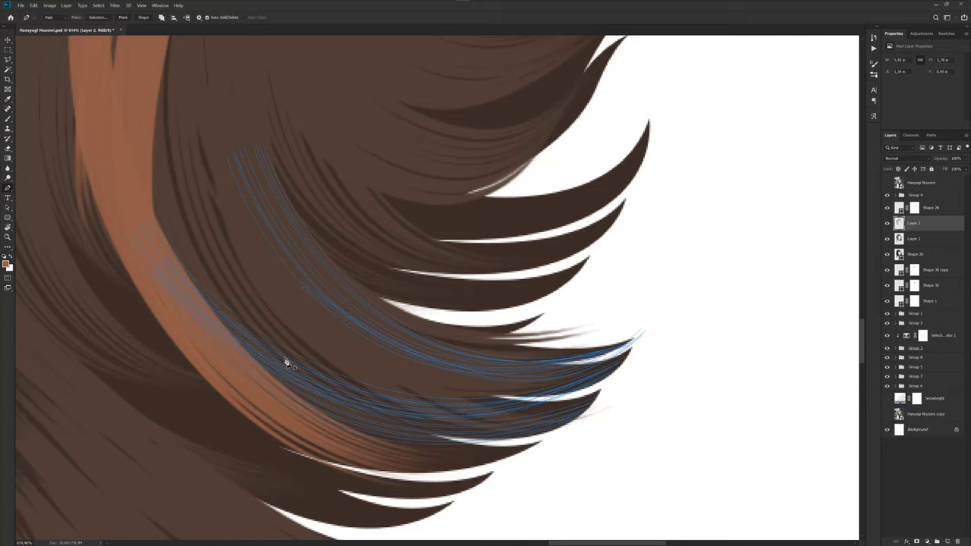
left_click(709, 307)
key("ctrl+z")
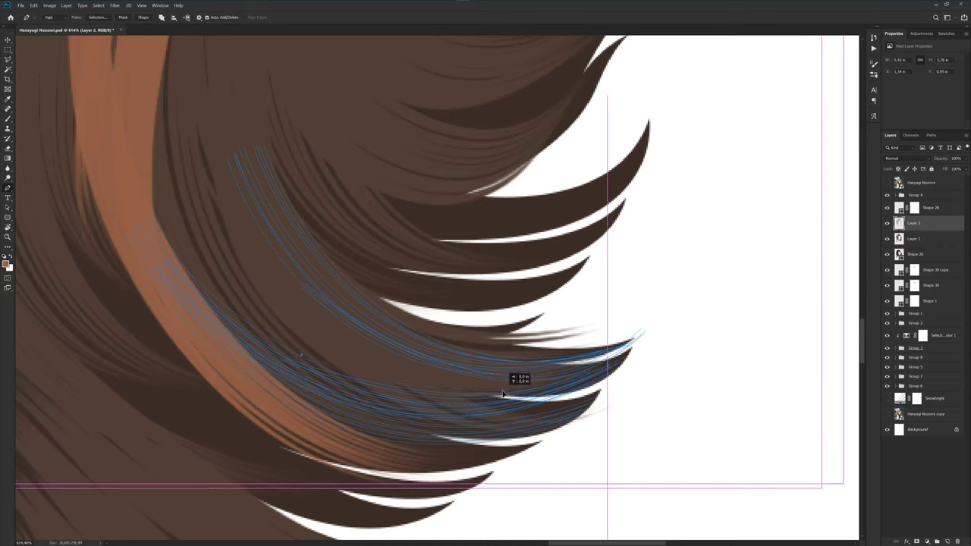
scroll(616, 316, "down", 5)
- Save the document, stroke the strand paths with the brush, and fit the portrait on screen
key("ctrl+s")
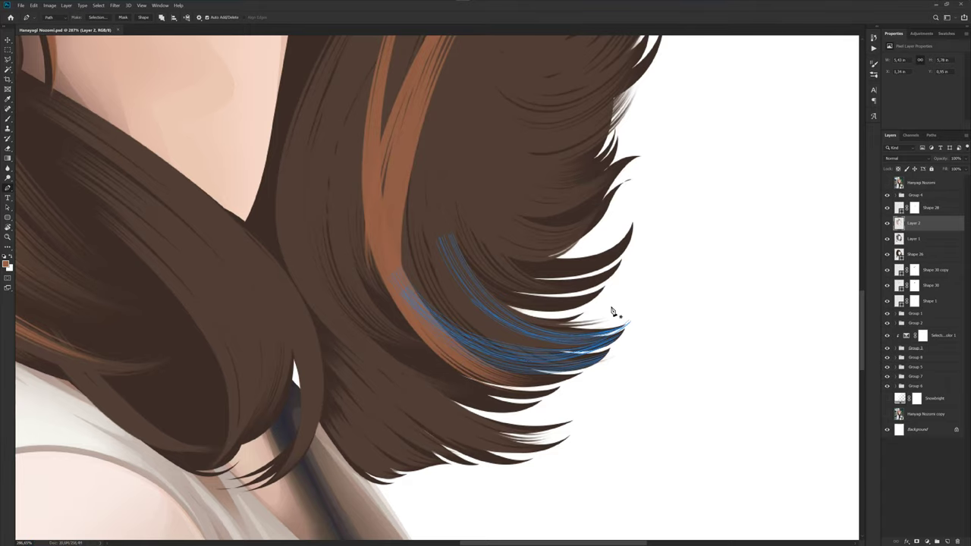
scroll(580, 264, "up", 3)
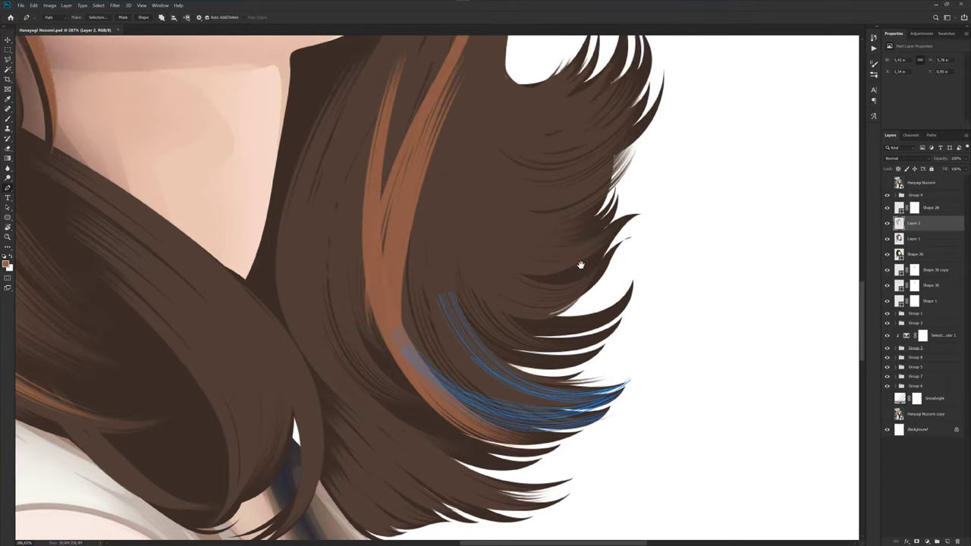
key("b")
key("Return")
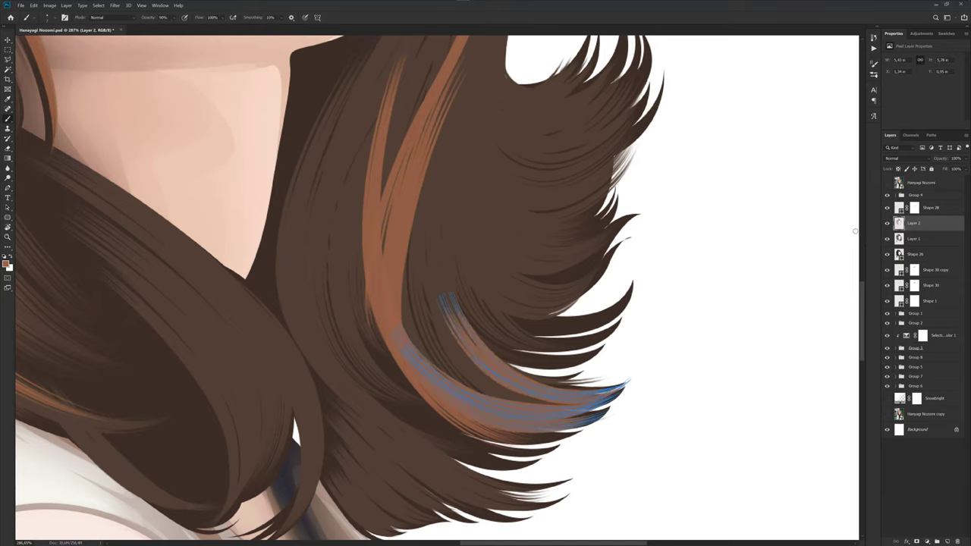
key("ctrl+0")
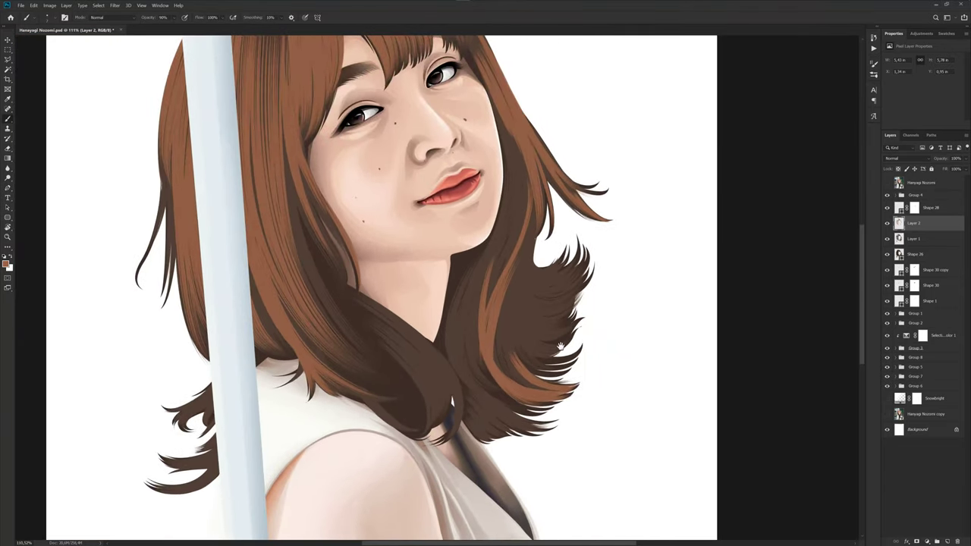
- Compare with the reference photo and curve a new path along the strand's lower edge
left_click(886, 183)
left_click(886, 182)
scroll(539, 344, "up", 1)
scroll(539, 345, "up", 1)
scroll(539, 344, "up", 1)
key("p")
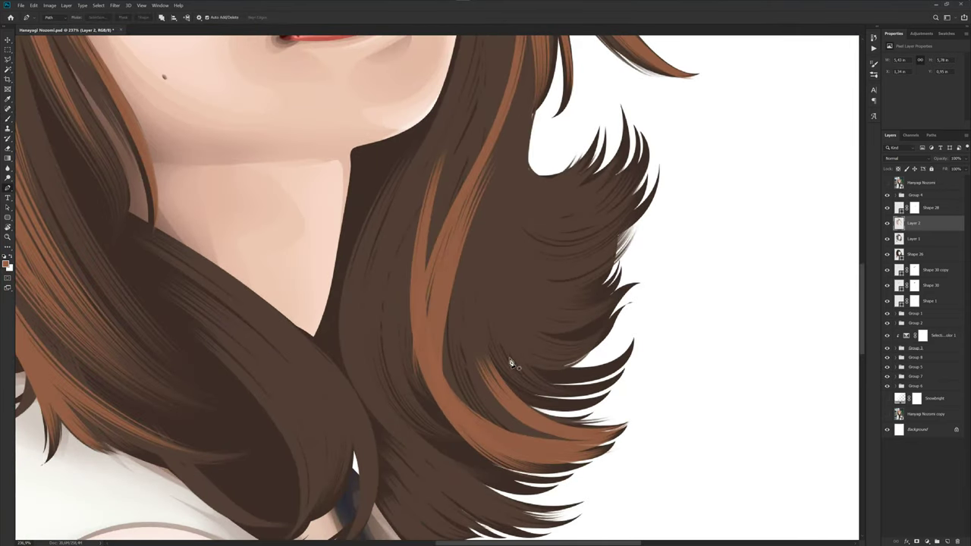
left_click_drag(591, 353, 581, 387)
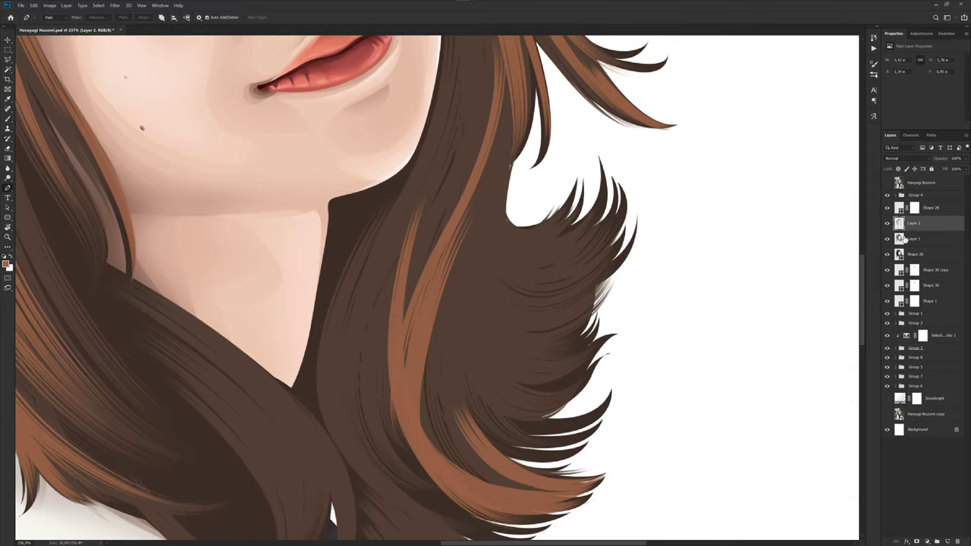
left_click(886, 183)
left_click(886, 183)
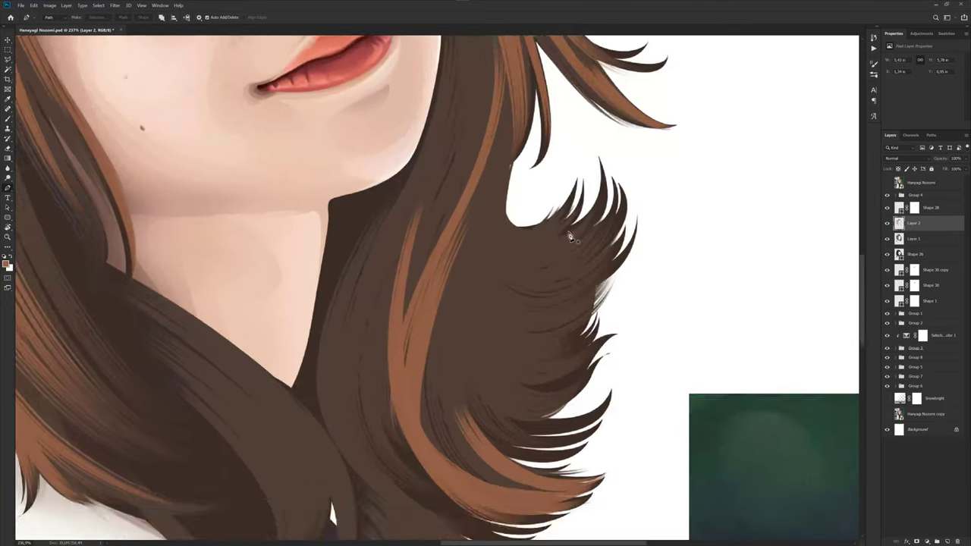
scroll(546, 250, "up", 2)
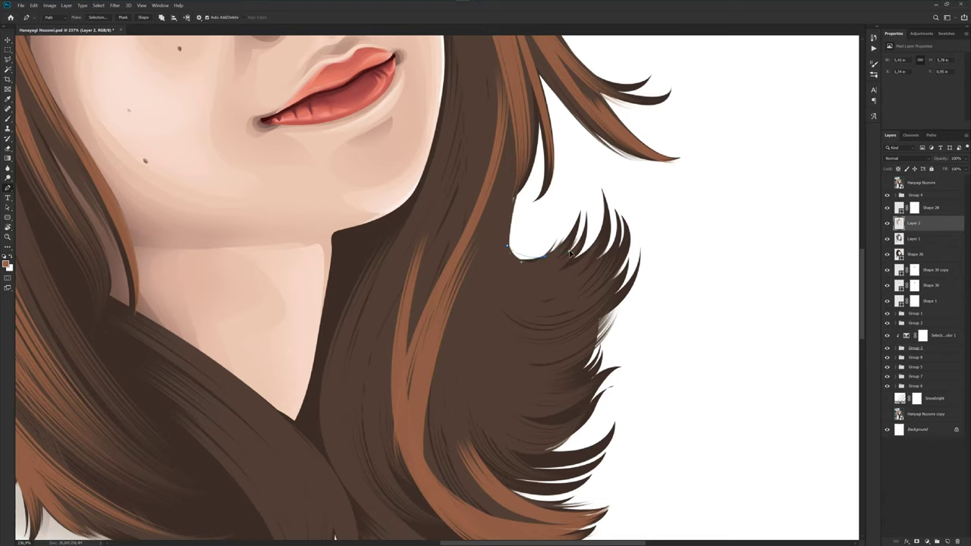
scroll(552, 260, "up", 2)
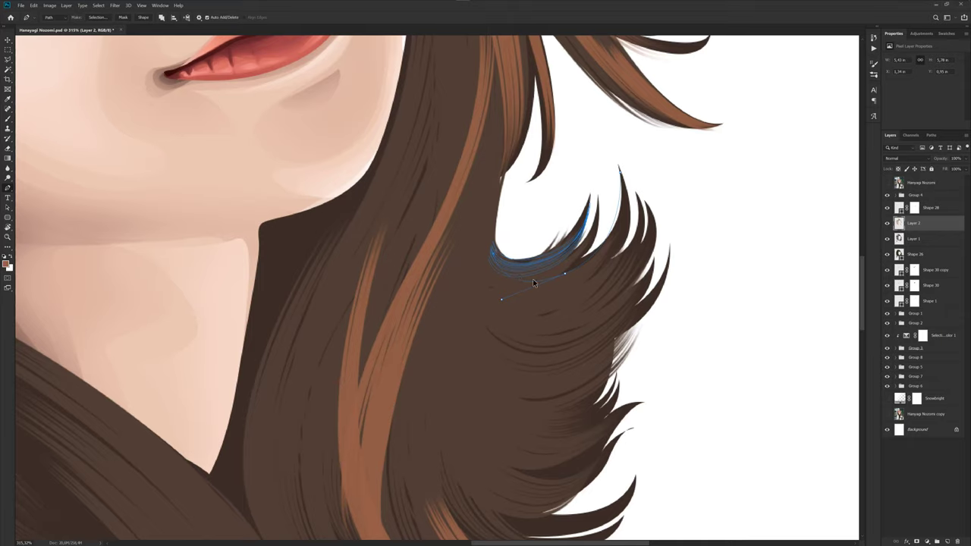
left_click_drag(533, 281, 571, 284)
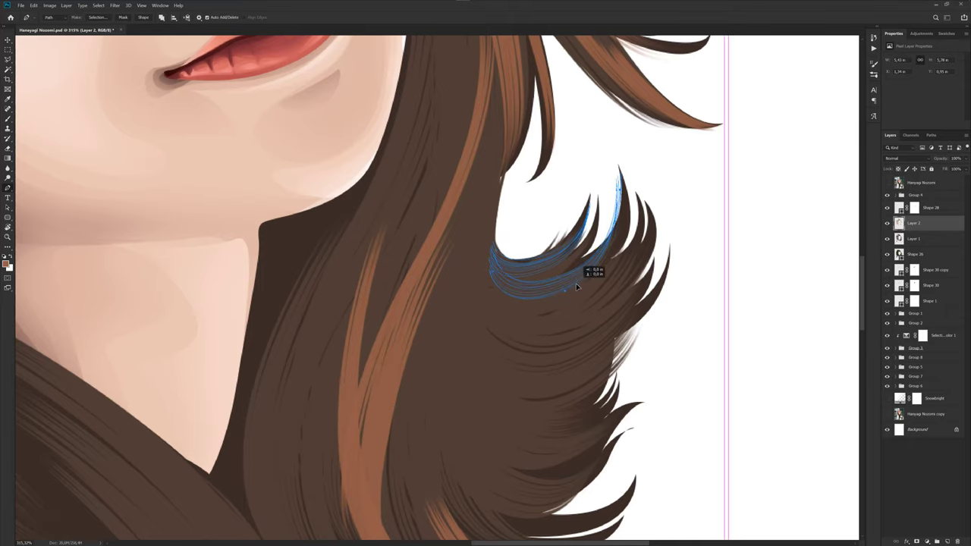
- Draw a curved strand path from the hair tip and stroke it with a tapered brush
left_click(887, 184)
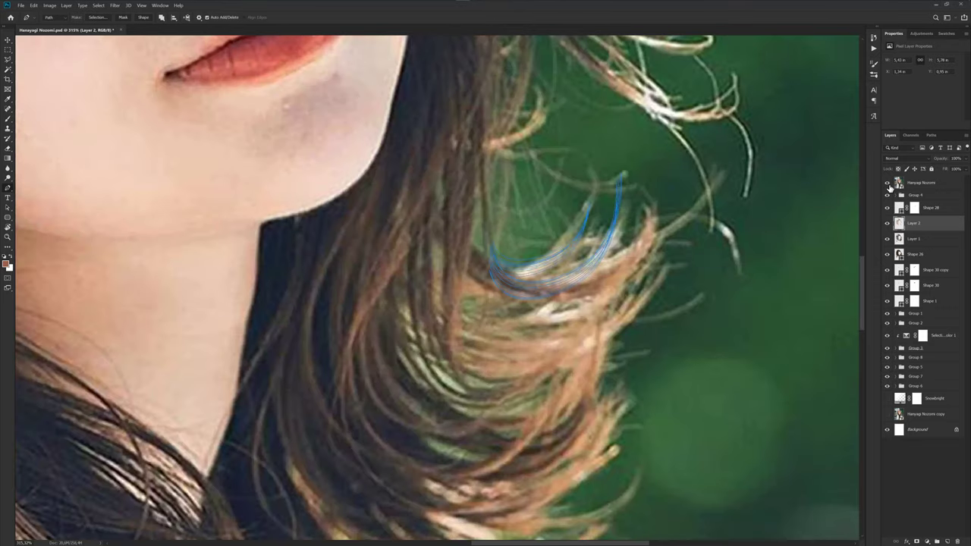
left_click(887, 184)
left_click(471, 251)
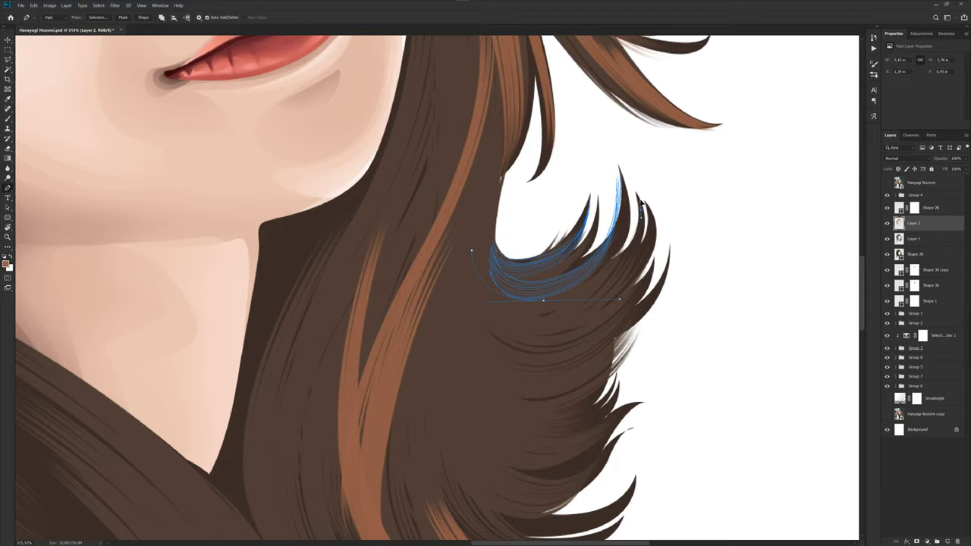
left_click_drag(639, 207, 630, 175)
key("F2")
left_click(885, 184)
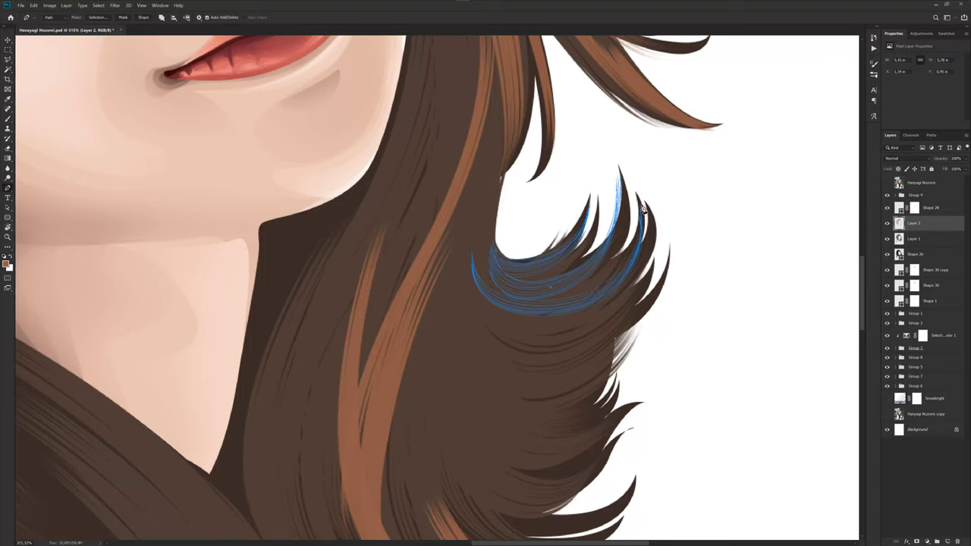
- Draw another curved strand at the hair tip and adjust its position
left_click_drag(640, 198, 618, 136)
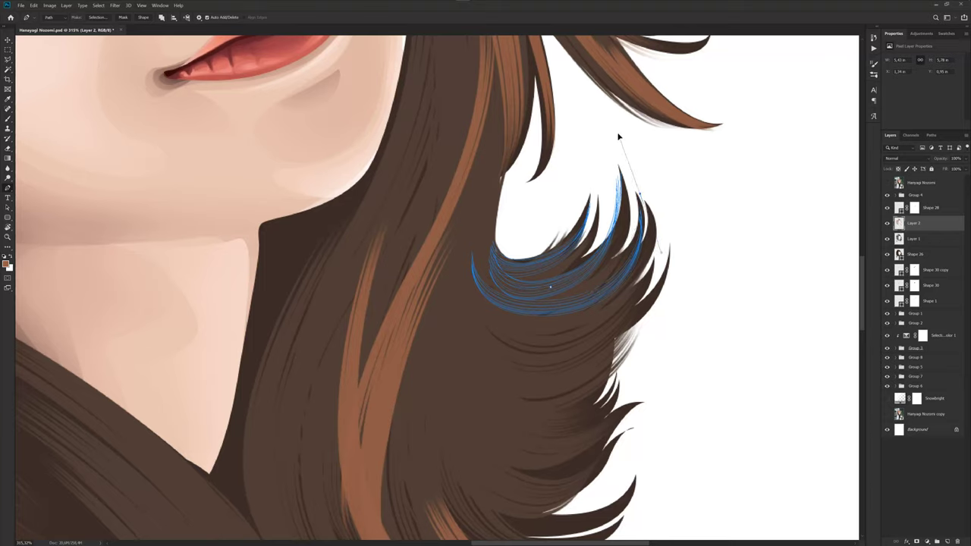
left_click(628, 261)
mouse_move(623, 262)
left_mouse_down()
mouse_move(611, 261)
mouse_move(617, 267)
left_mouse_up()
left_click_drag(615, 254, 622, 244)
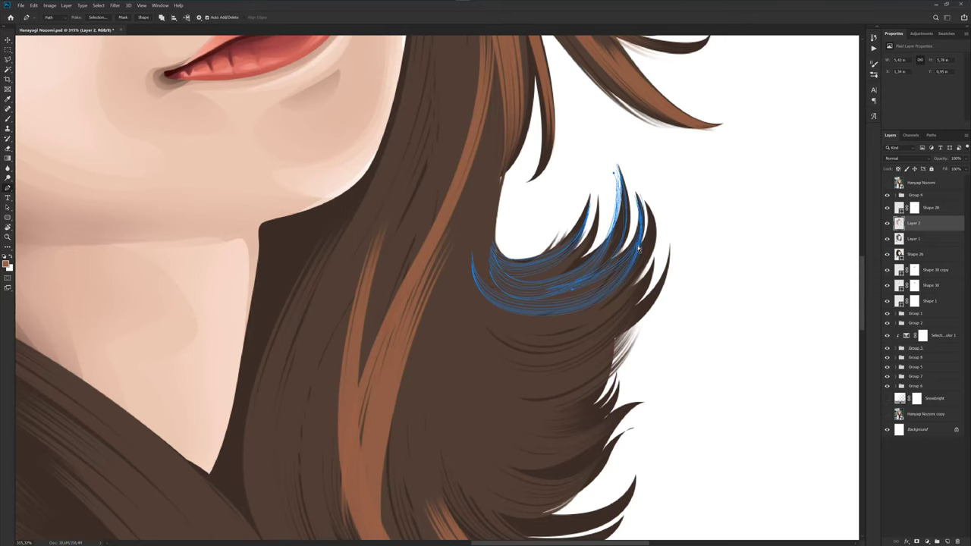
scroll(645, 274, "down", 2)
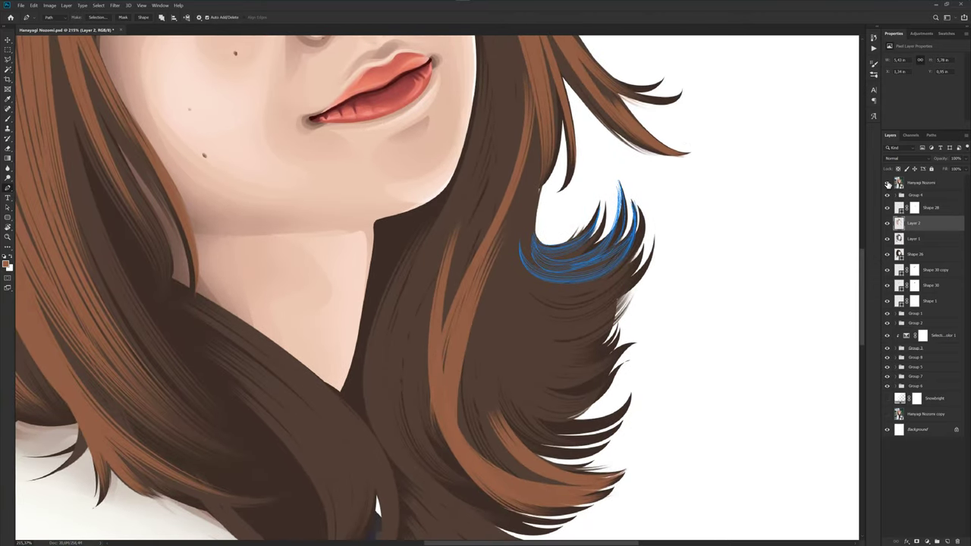
left_click(887, 184)
- Add a strand path along the stroke's right edge and move it into place
left_click_drag(567, 310, 594, 312)
scroll(562, 311, "up", 2)
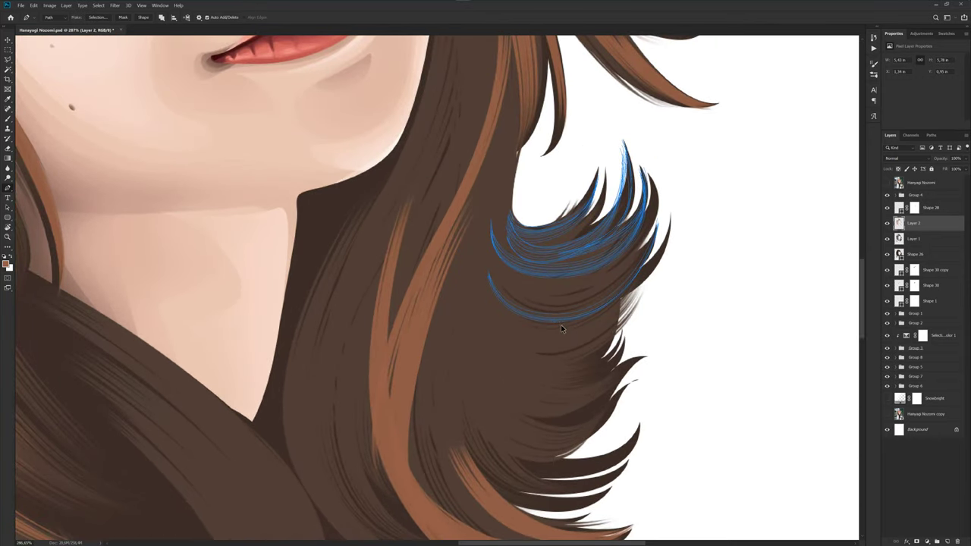
left_click_drag(563, 317, 563, 309)
scroll(602, 327, "down", 1)
scroll(603, 327, "down", 1)
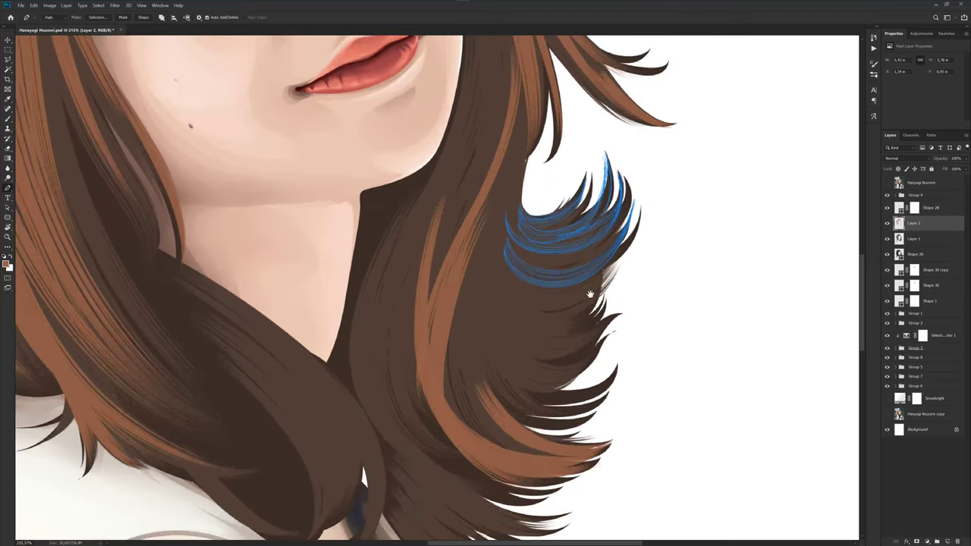
left_click(886, 184)
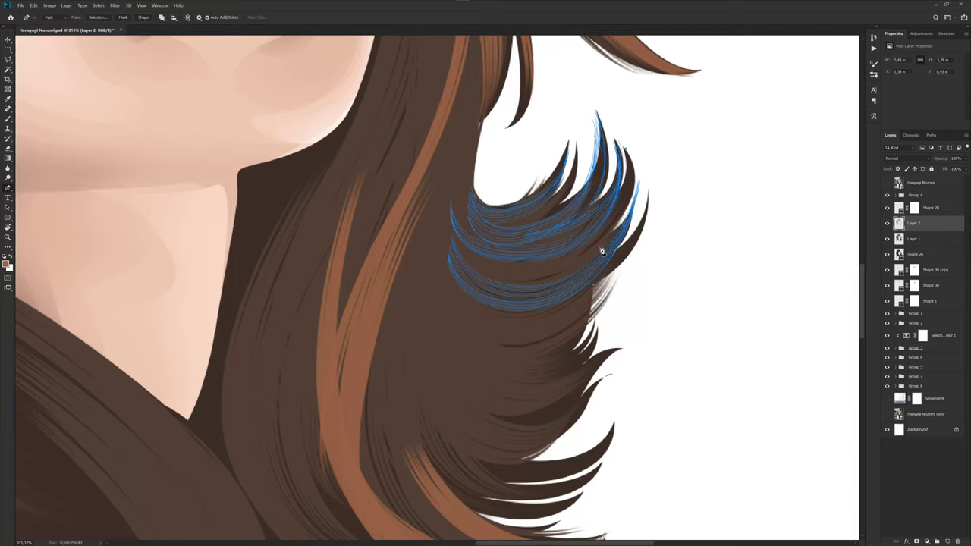
scroll(580, 264, "up", 1)
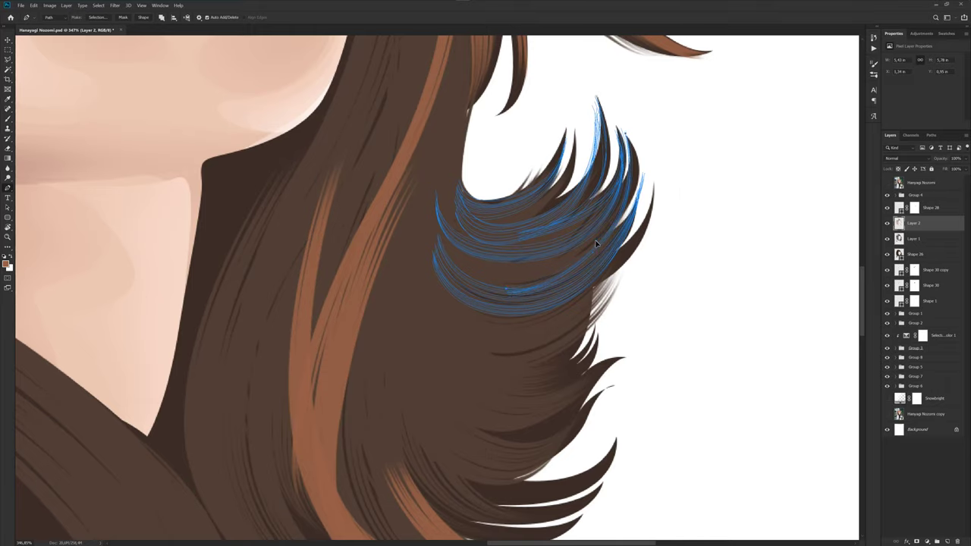
left_click_drag(595, 243, 596, 243)
scroll(619, 301, "down", 2)
- Nudge a strand path into place by the curled hair tip and show the reference photo
left_click_drag(619, 300, 601, 259)
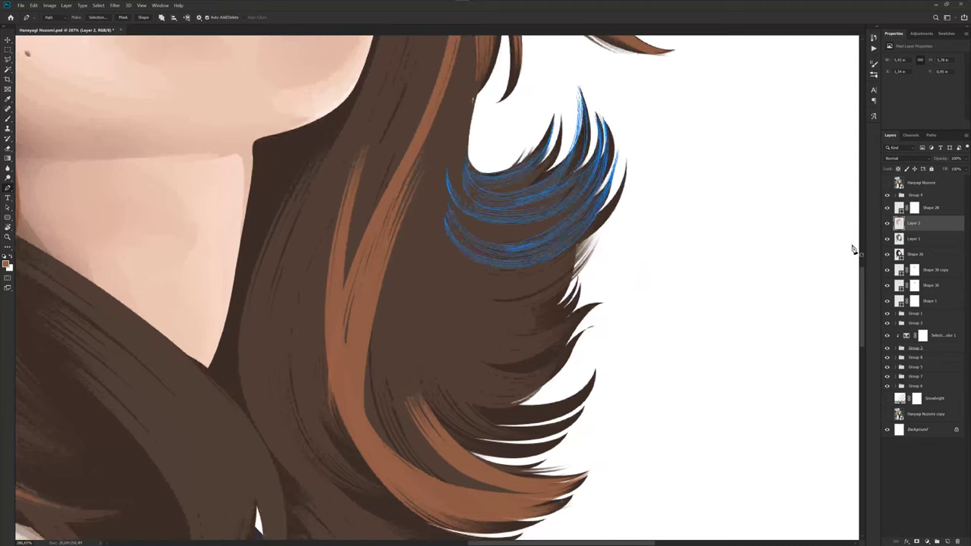
left_click(888, 184)
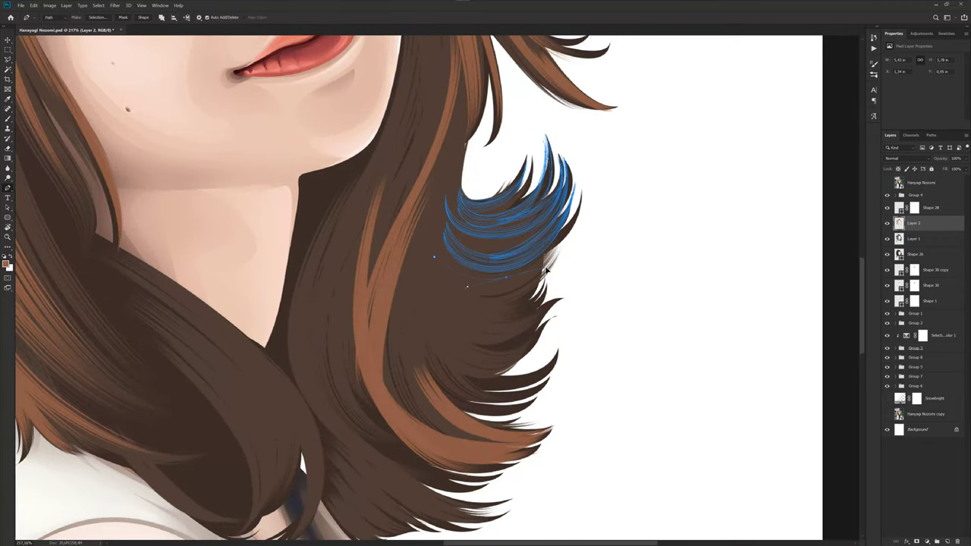
scroll(554, 247, "up", 3)
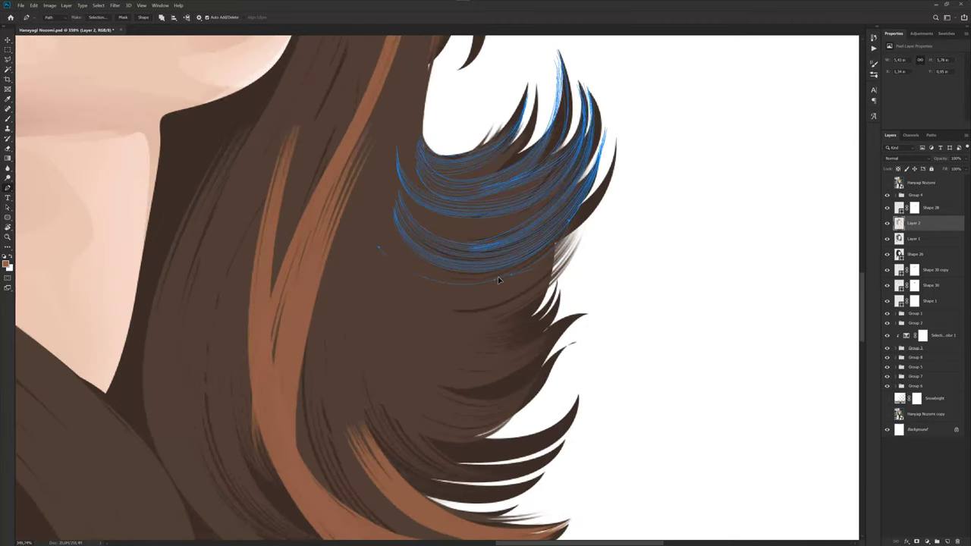
left_click_drag(497, 276, 534, 289)
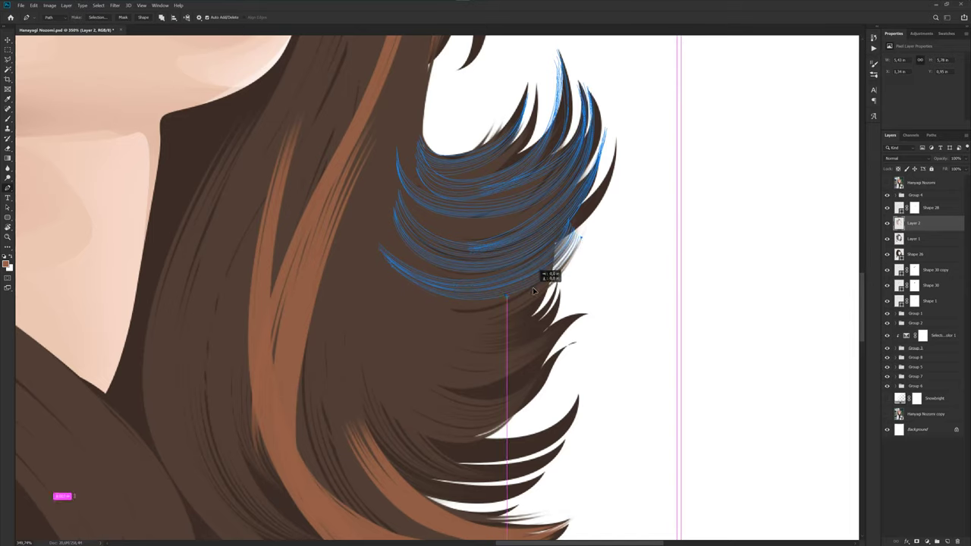
scroll(536, 292, "down", 3)
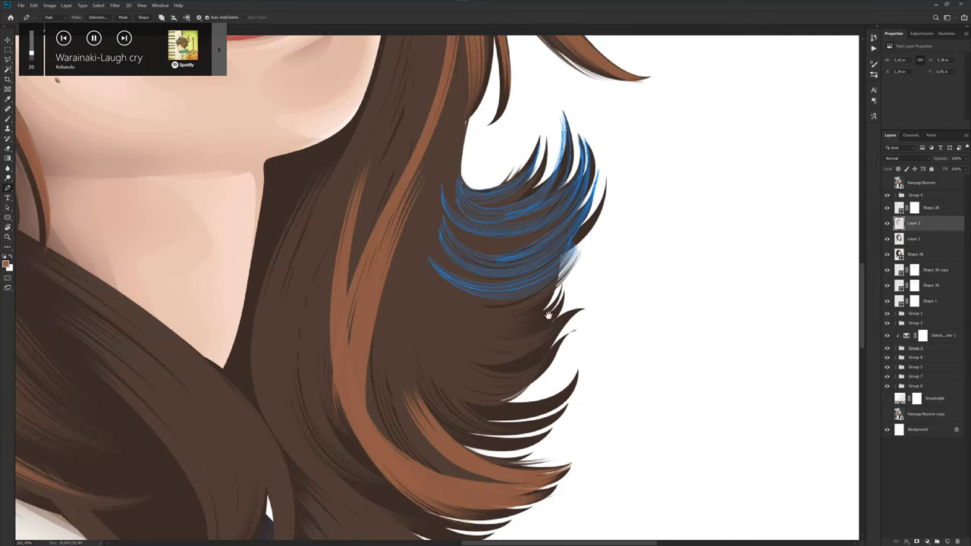
scroll(604, 305, "down", 1)
left_click(885, 186)
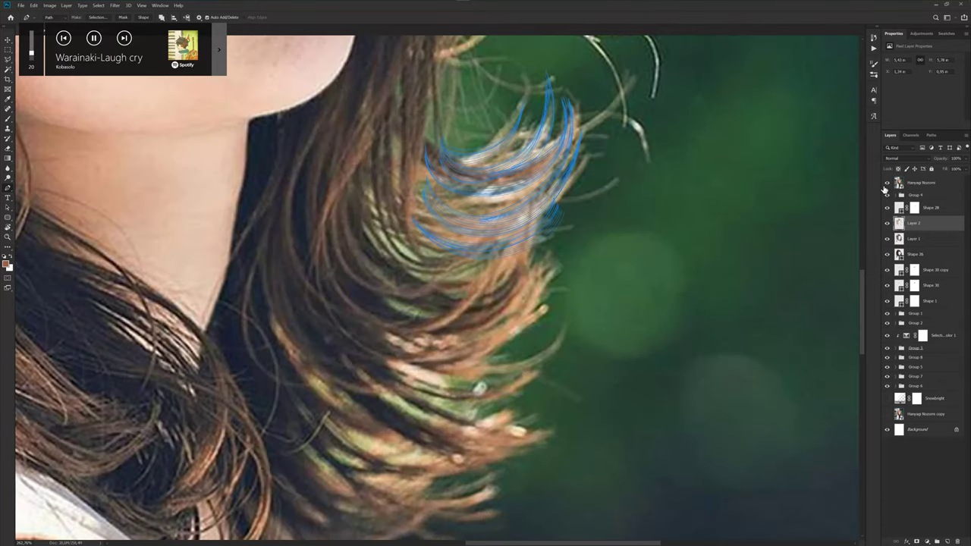
- Draw a new curved strand path lower on the curl and adjust it against the reference
left_click(886, 184)
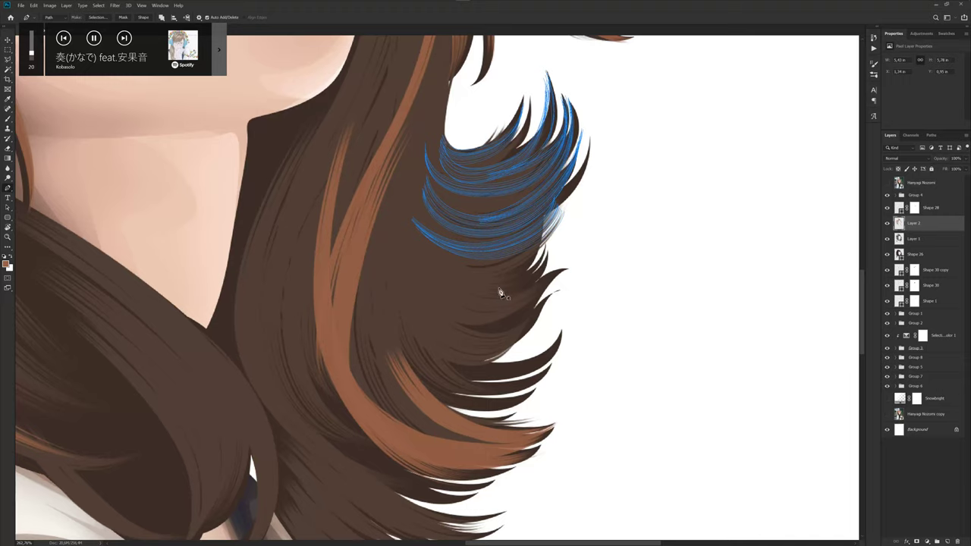
left_click(423, 248)
left_click_drag(491, 297, 531, 303)
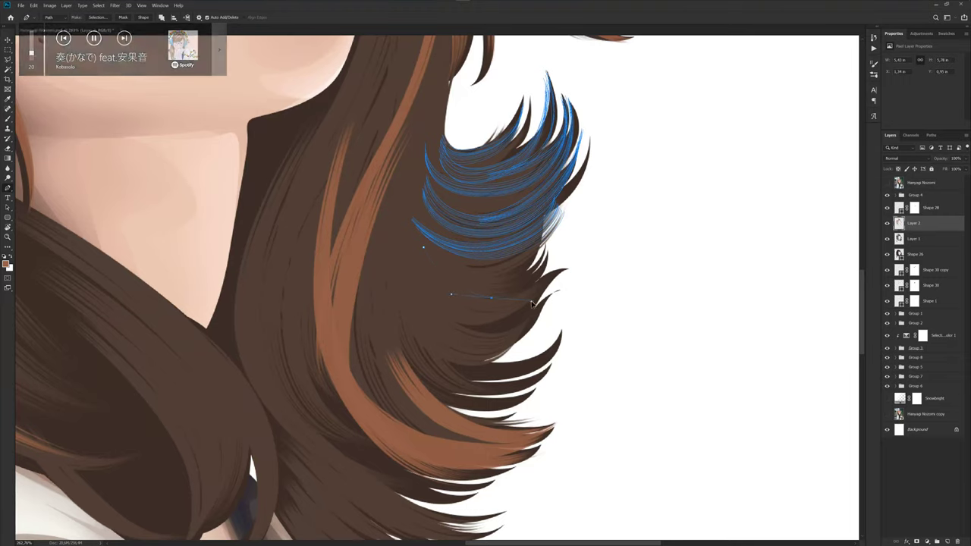
scroll(551, 278, "up", 1)
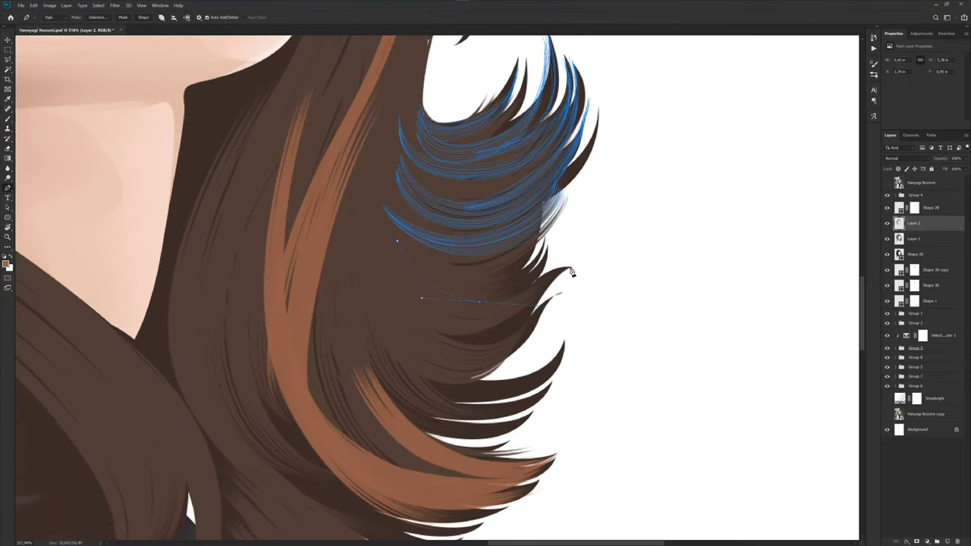
scroll(497, 279, "up", 1)
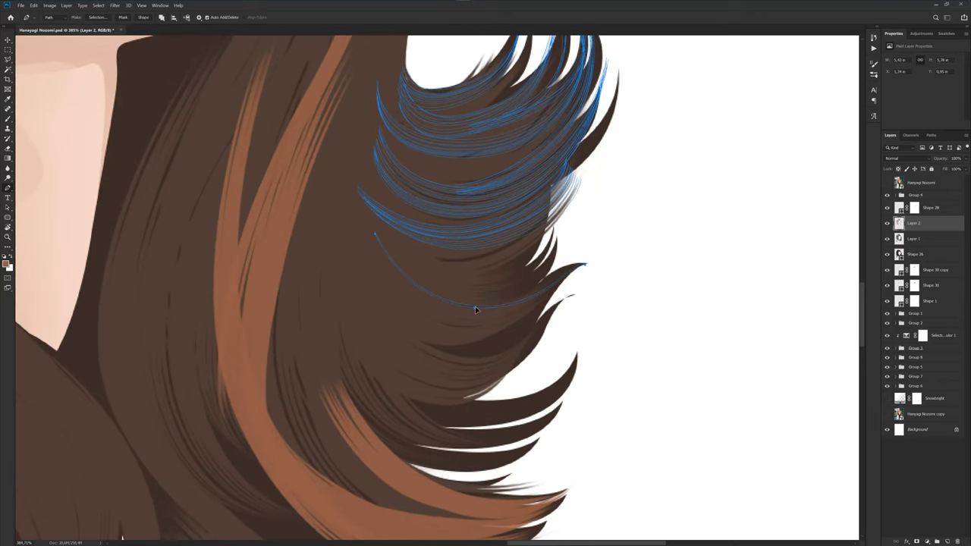
left_click_drag(478, 313, 480, 307)
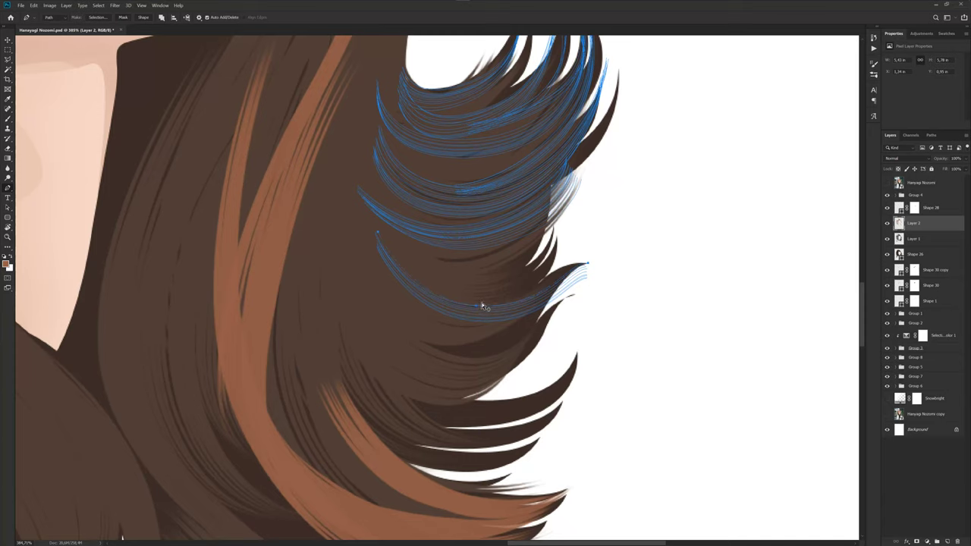
left_click(888, 183)
left_click_drag(478, 300, 476, 303)
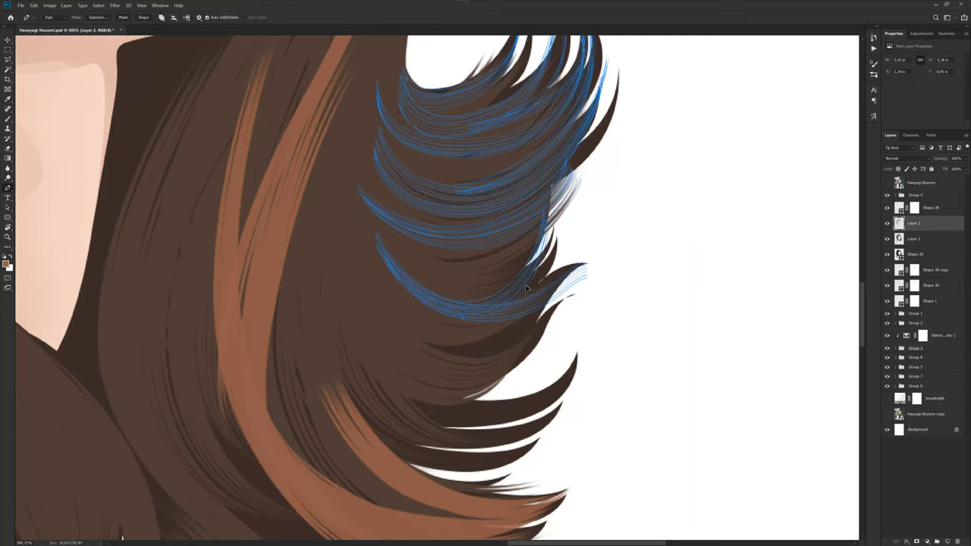
left_click(887, 182)
- Finish the lowest strand path at its tip and stroke it into a fine hair strand
left_click(514, 242)
left_click(473, 286, "ctrl")
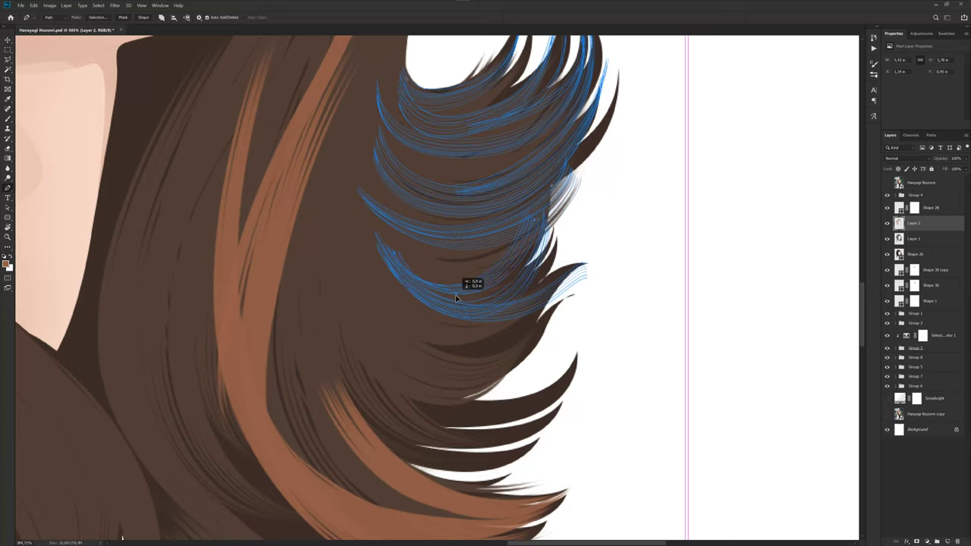
scroll(548, 296, "down", 3)
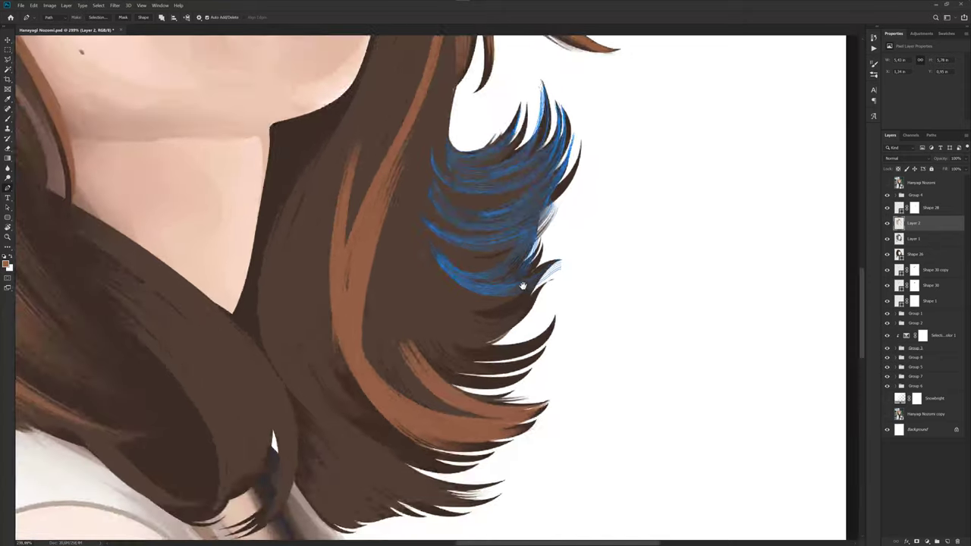
scroll(547, 296, "up", 1)
left_click(886, 184)
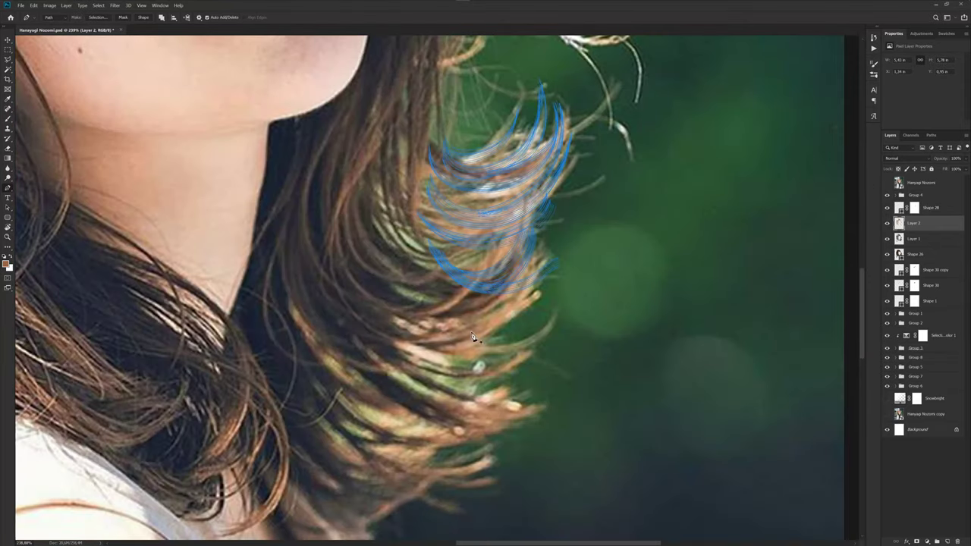
scroll(454, 326, "up", 2)
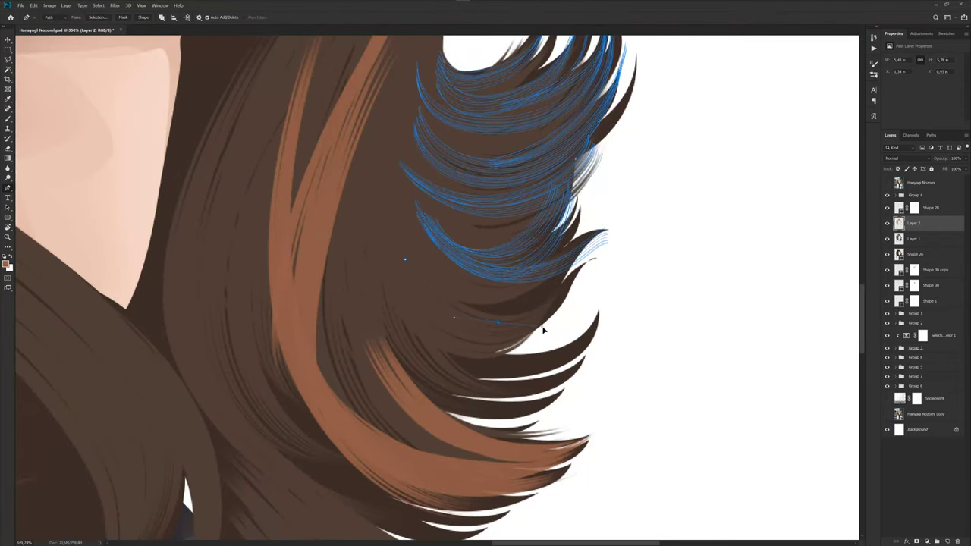
left_click(498, 326)
key("Return")
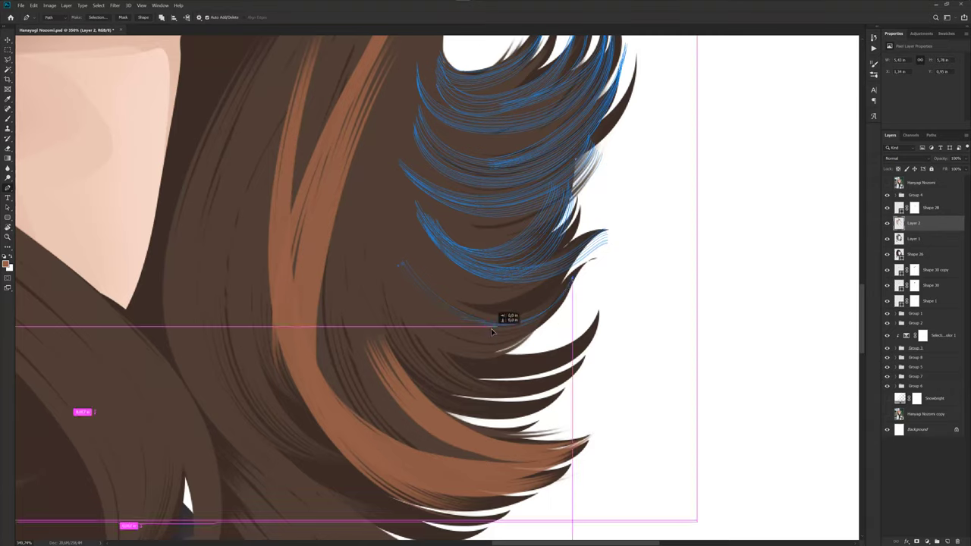
- Stroke another strand path near the hair tip, nudge it up-right, and begin the next strand
left_click(887, 183)
left_click(887, 183)
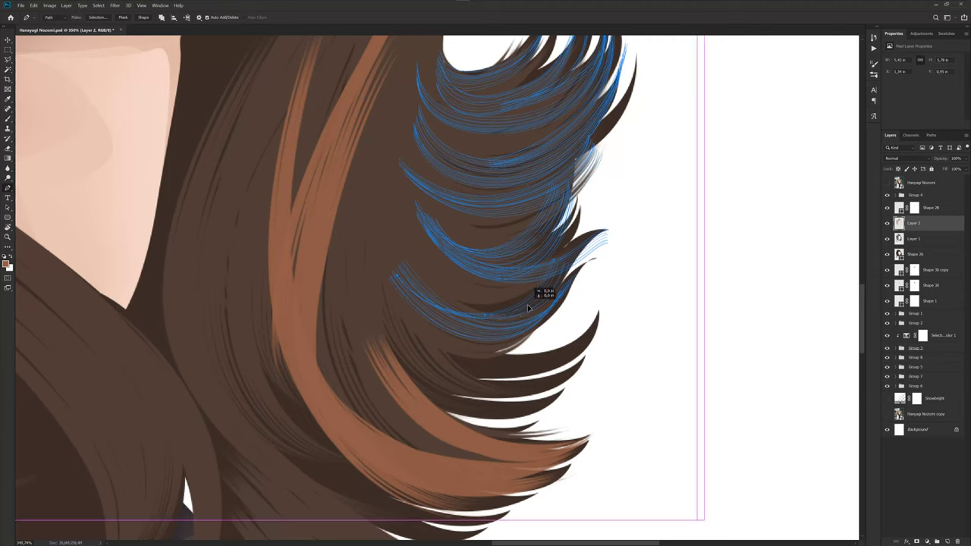
scroll(614, 315, "down", 3)
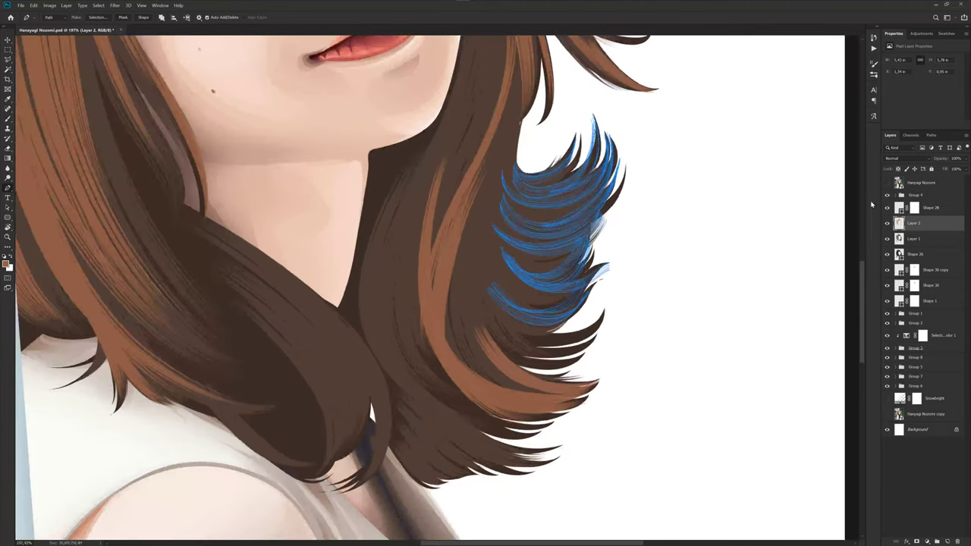
left_click(887, 183)
scroll(530, 347, "up", 2)
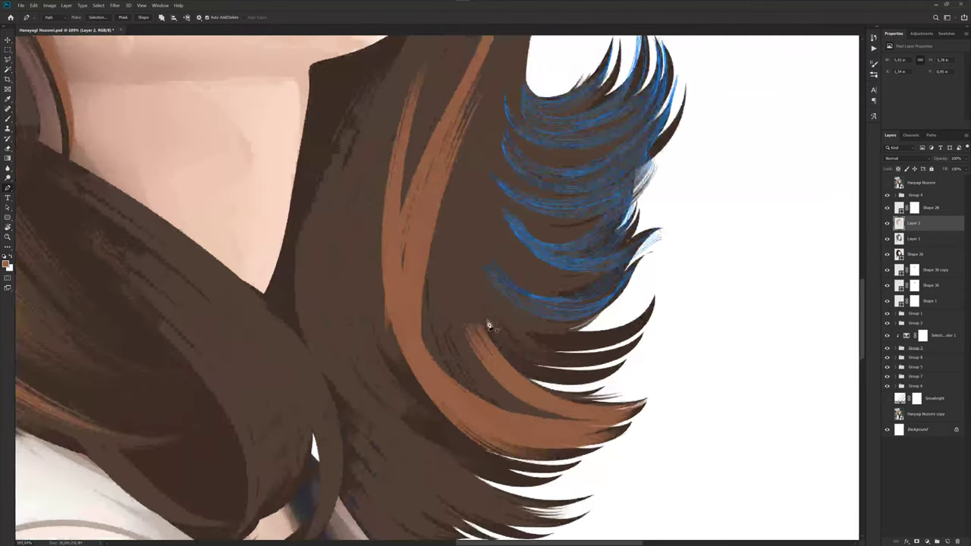
left_click(642, 337)
key("Return")
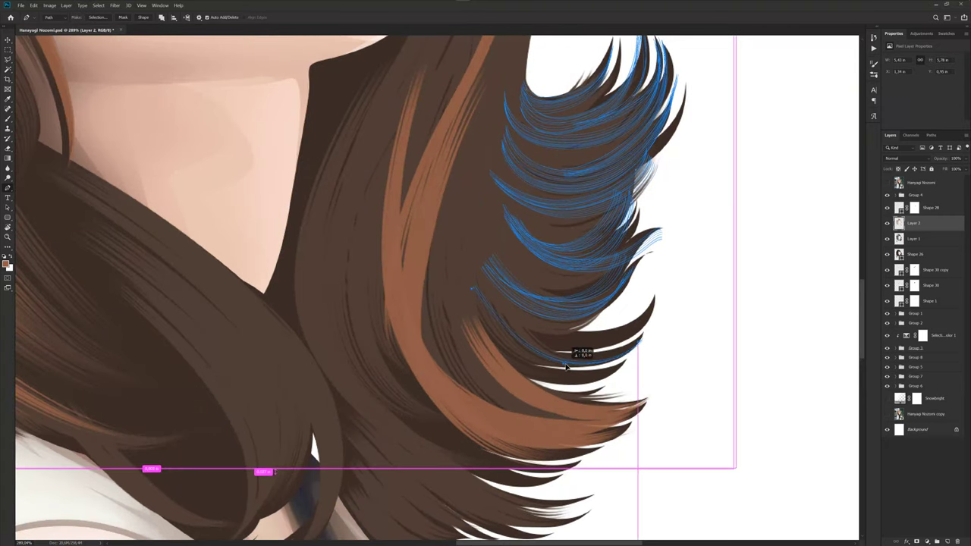
left_click_drag(571, 360, 639, 349)
left_click(487, 271)
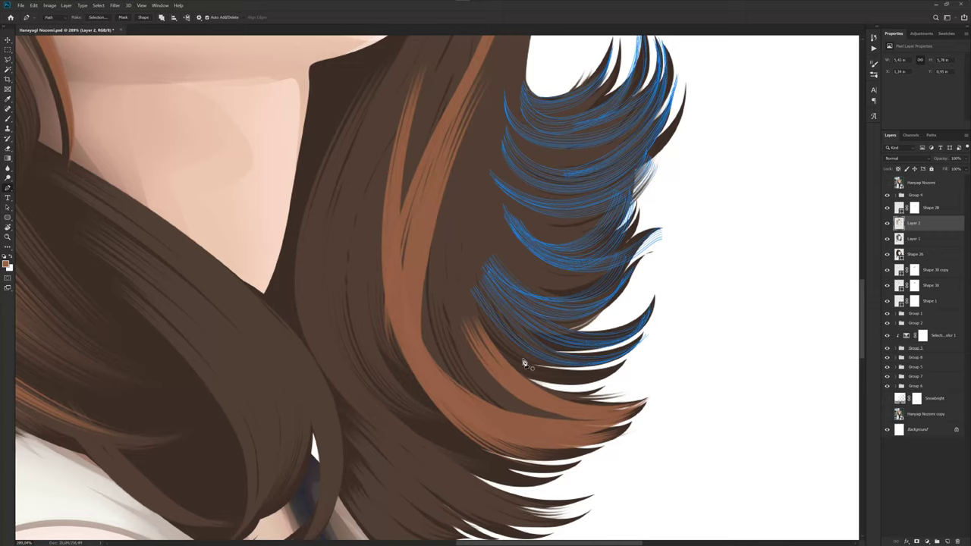
left_click(484, 315)
- Switch to the Brush and save the portrait with Ctrl+S
scroll(639, 353, "down", 5)
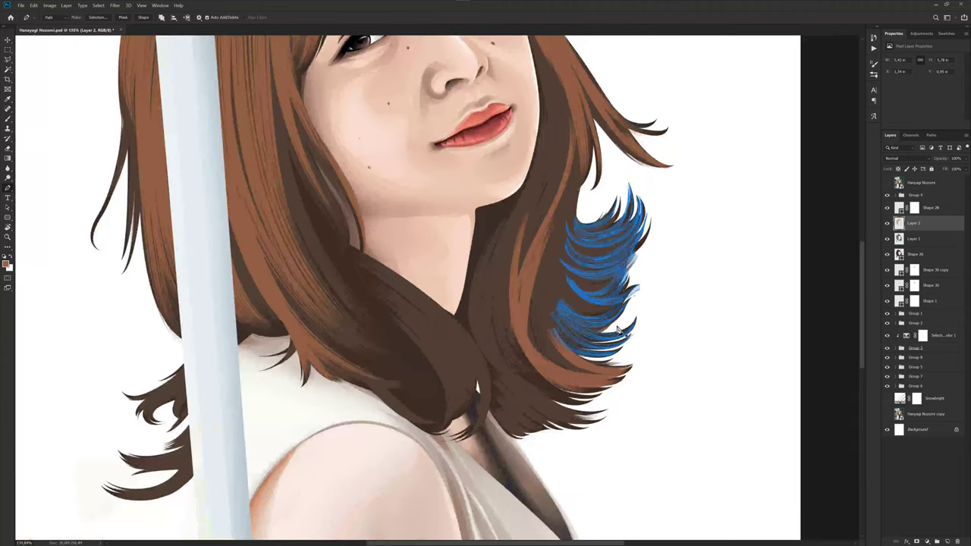
key("b")
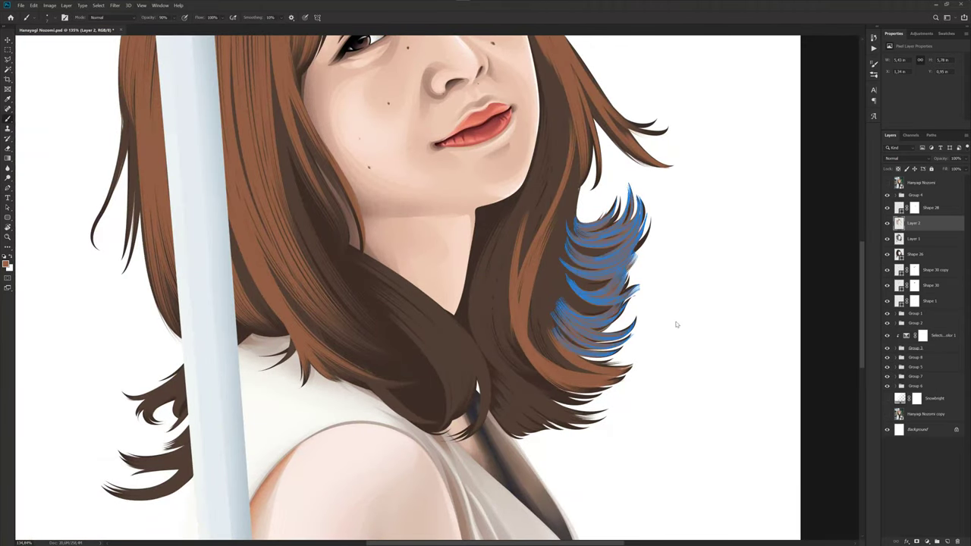
key("ctrl+s")
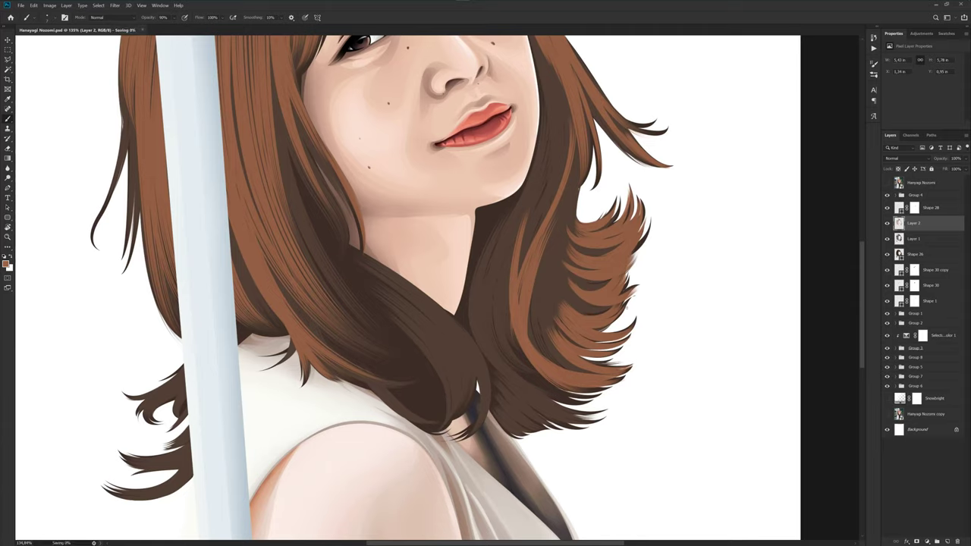
scroll(679, 326, "down", 5)
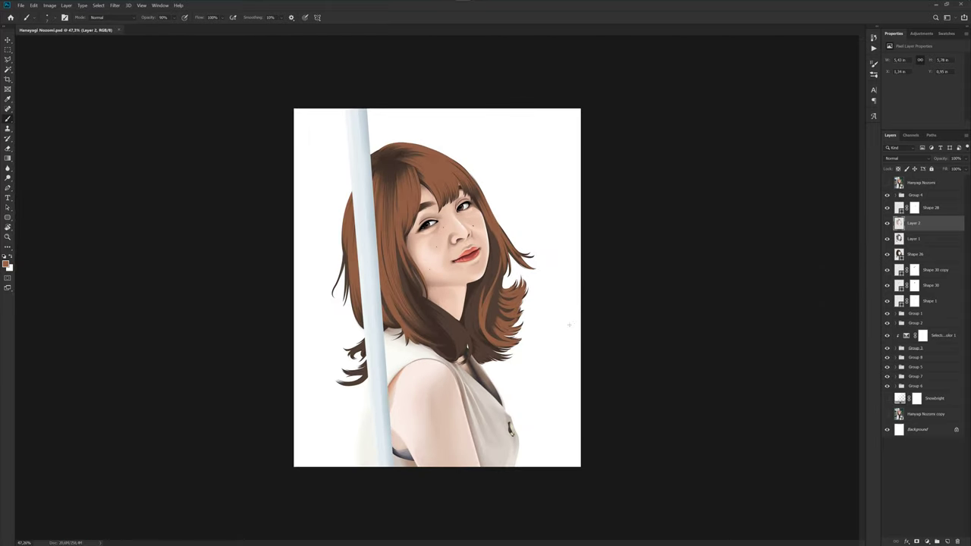
- Show, then hide, the reference photo layer to check the finished hair strands
key("p")
scroll(455, 269, "up", 2)
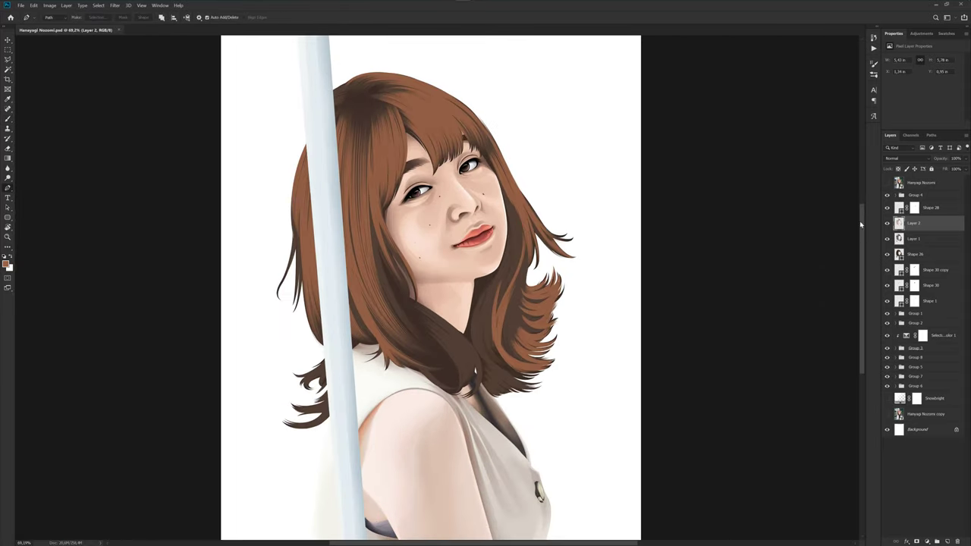
left_click(887, 184)
left_click(887, 186)
scroll(607, 271, "up", 2)
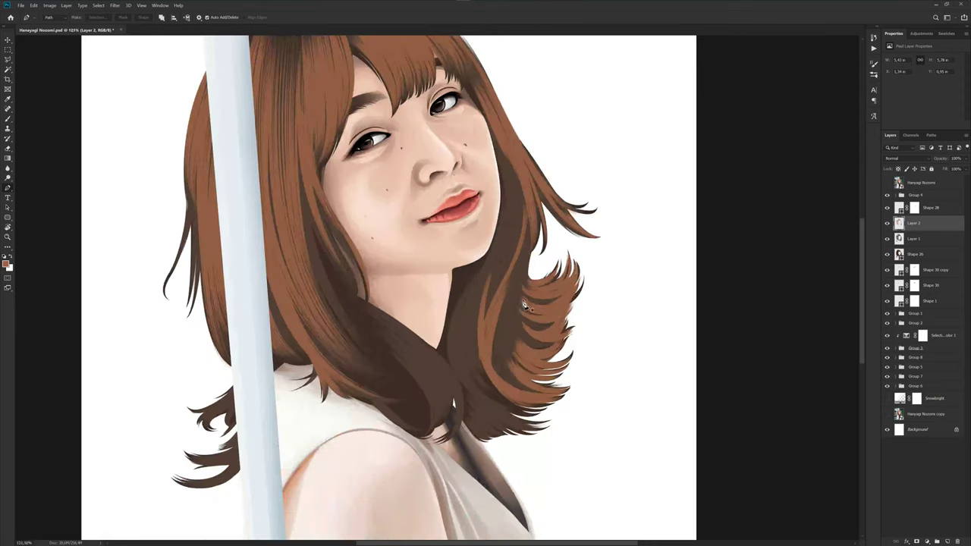
scroll(513, 277, "up", 1)
scroll(535, 197, "up", 1)
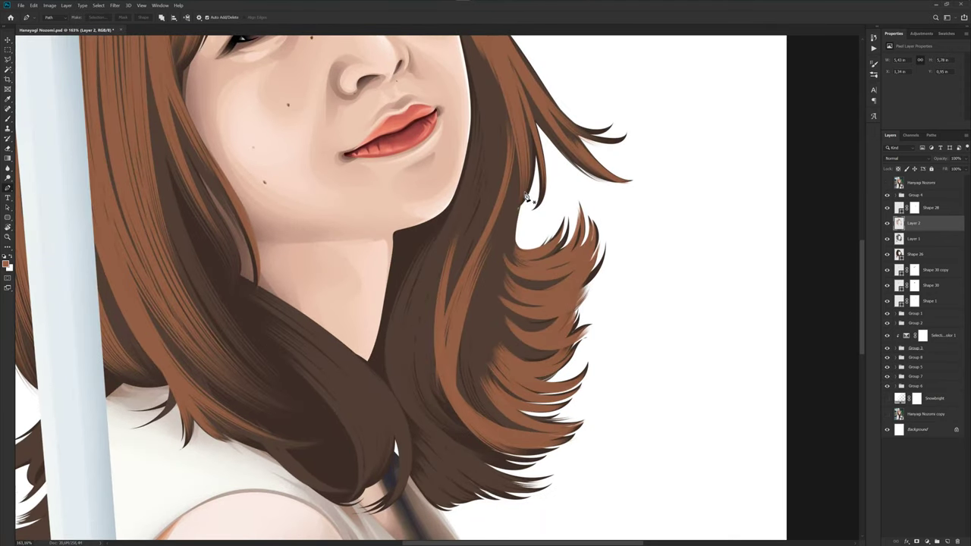
- Trace a long curved Pen path down the inner edge of the right hair lock
left_click(530, 178)
left_click_drag(496, 327, 496, 266)
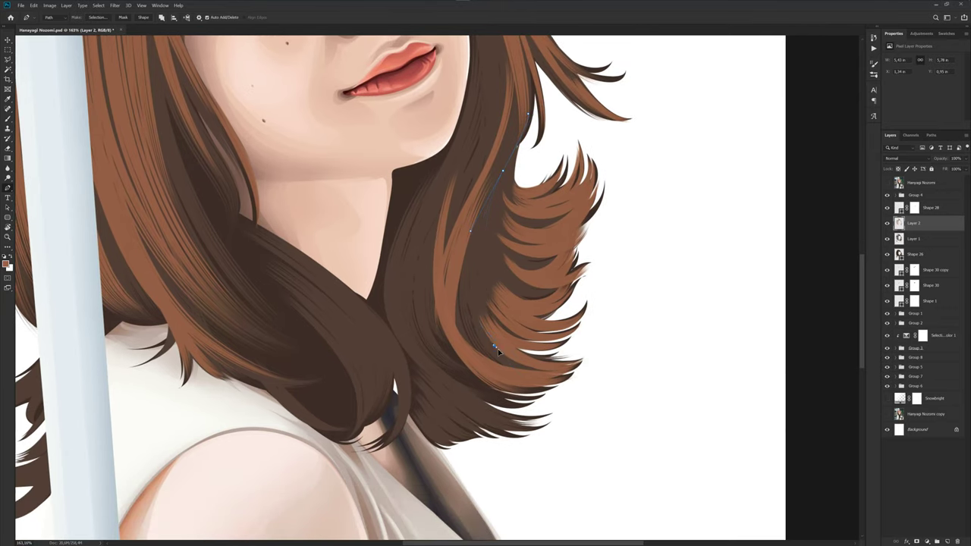
scroll(486, 292, "up", 1)
left_click_drag(475, 301, 474, 300)
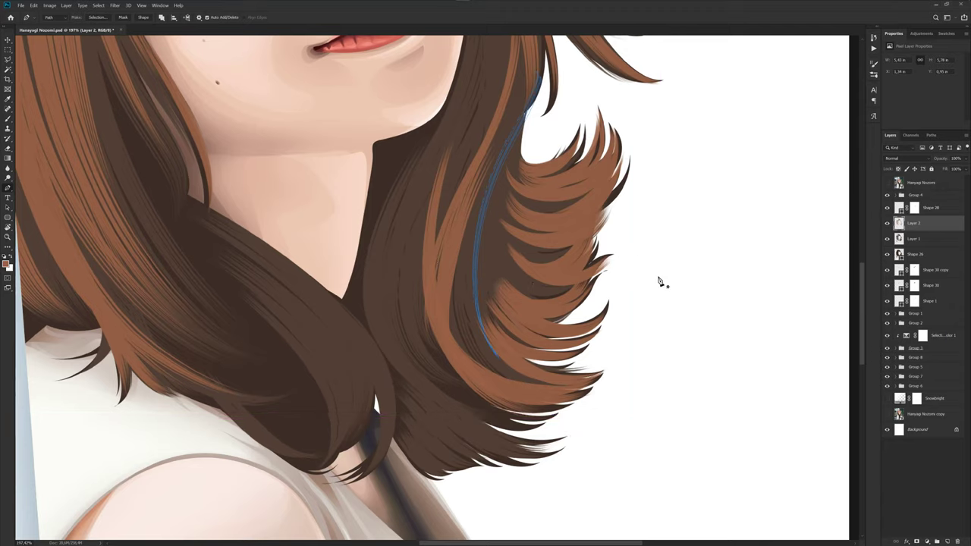
- Stroke the path with the Brush as a pale highlight line
key("b")
key("ctrl+h")
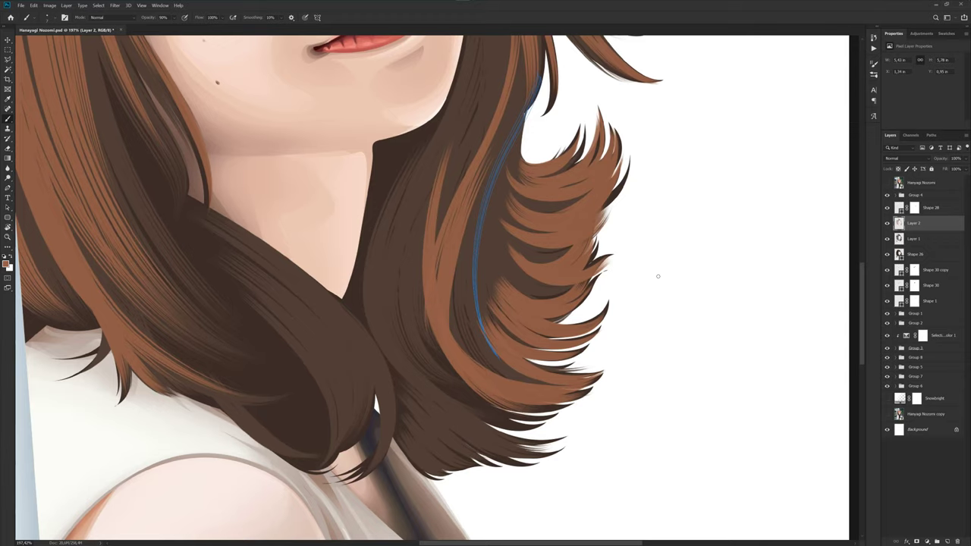
key("Return")
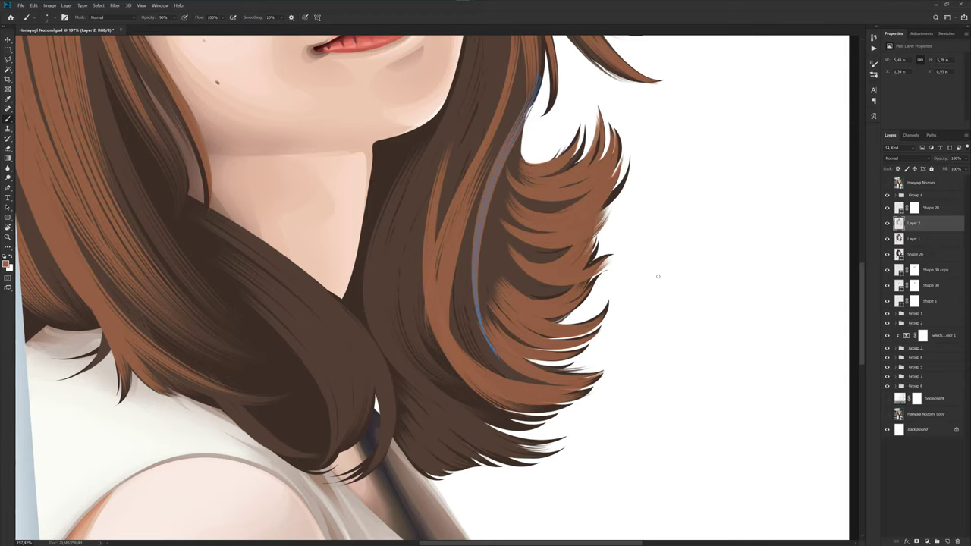
scroll(496, 206, "down", 5)
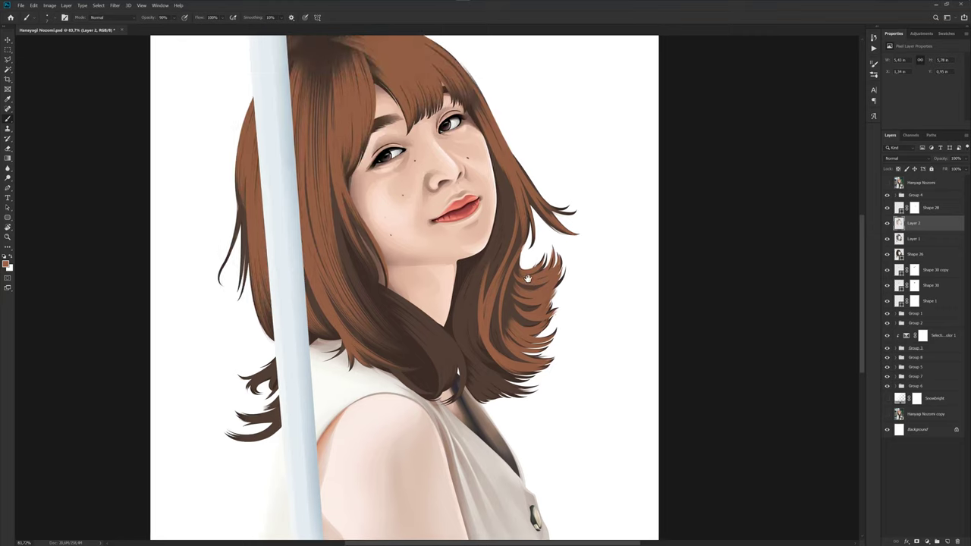
scroll(523, 279, "down", 2)
scroll(534, 295, "down", 2)
scroll(534, 296, "up", 1)
scroll(533, 294, "up", 1)
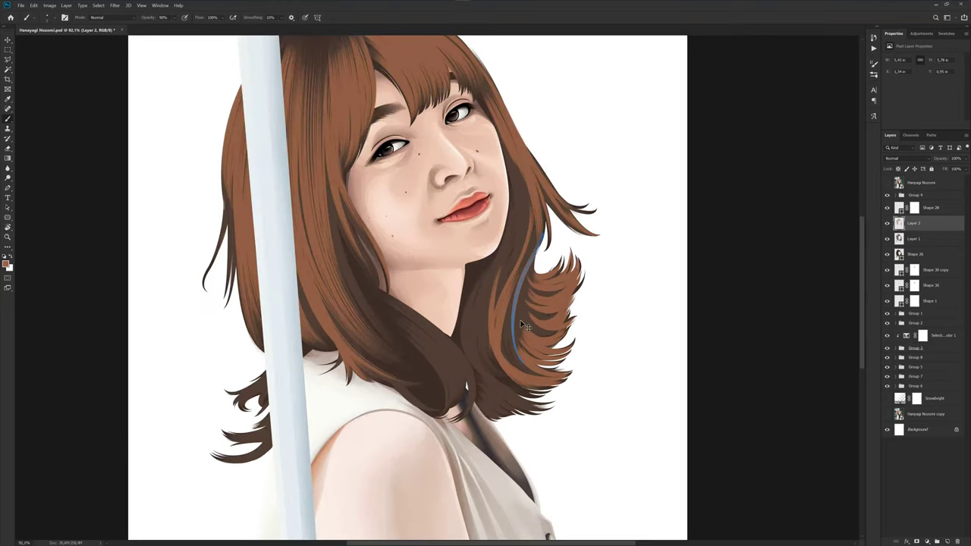
scroll(539, 273, "up", 1)
scroll(543, 268, "up", 2)
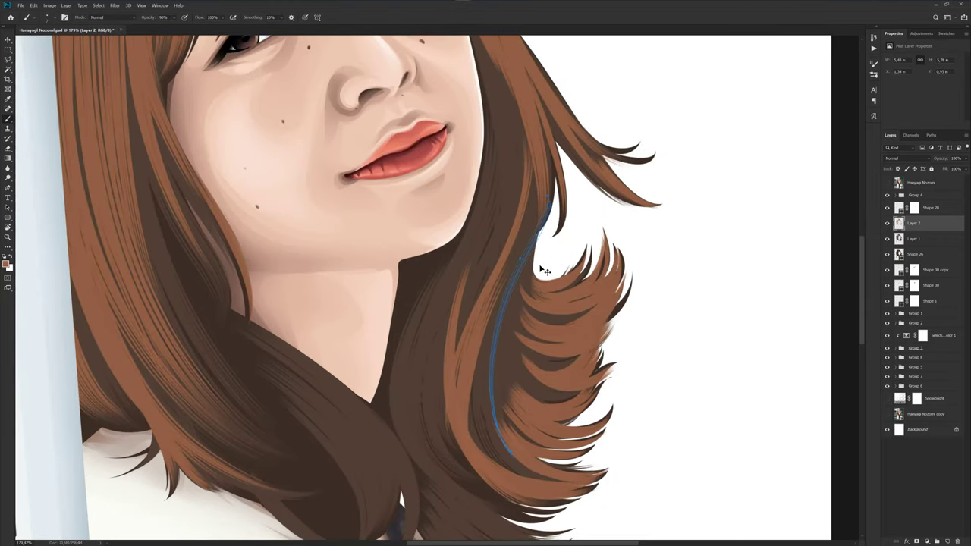
key("p")
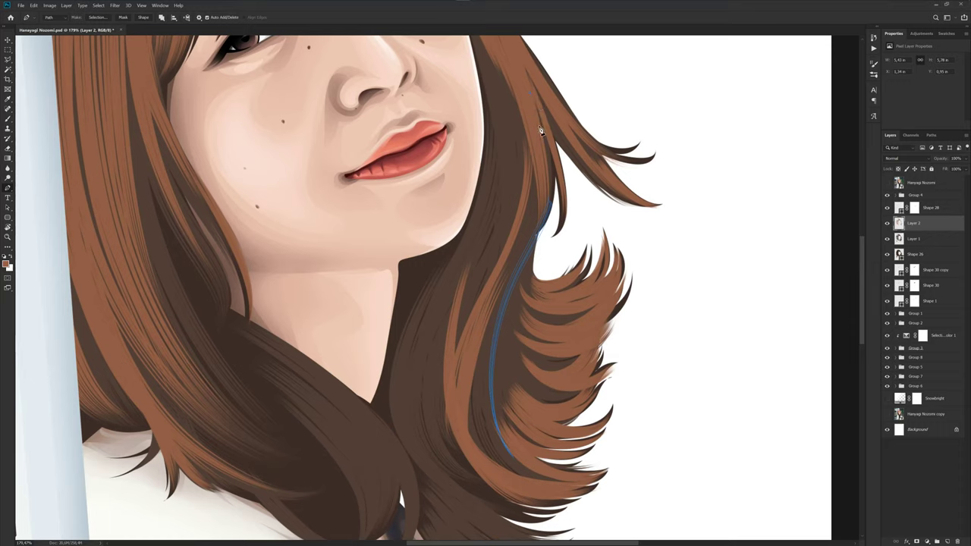
- Add curved anchors extending the strand path up the right hair edge
scroll(536, 241, "up", 2)
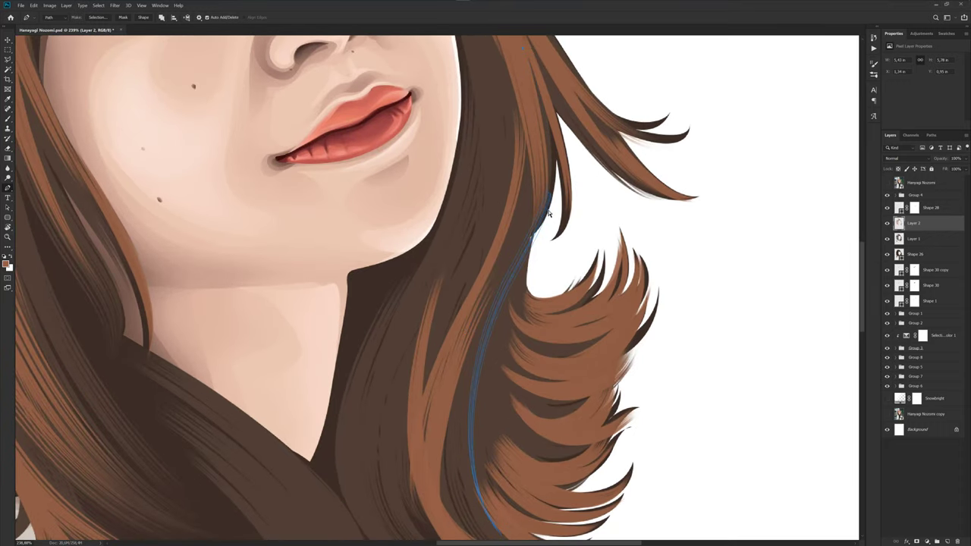
left_click_drag(524, 259, 479, 311)
left_click_drag(551, 190, 552, 185)
scroll(590, 222, "down", 5)
scroll(563, 217, "down", 1)
scroll(599, 217, "down", 2)
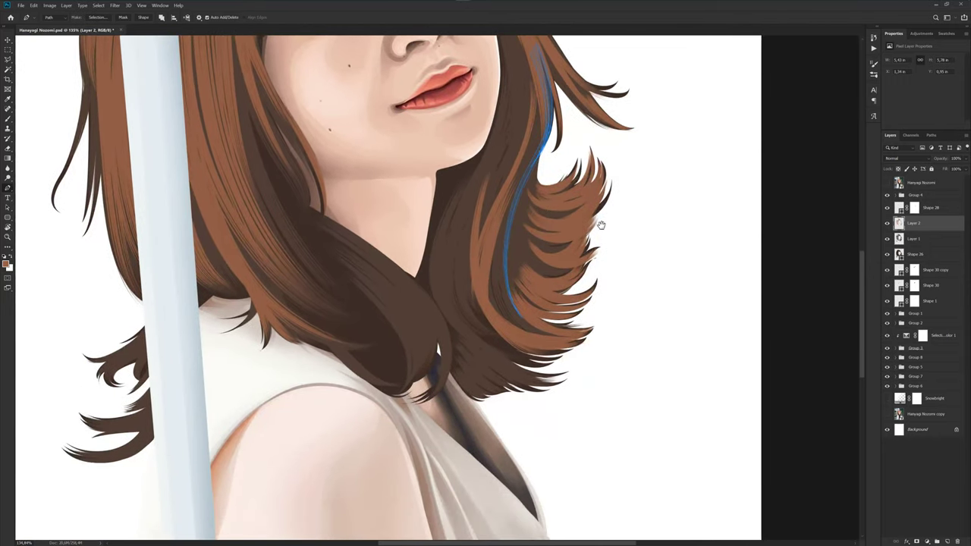
- Toggle the reference photo layer to compare the strand against the original
left_click(887, 183)
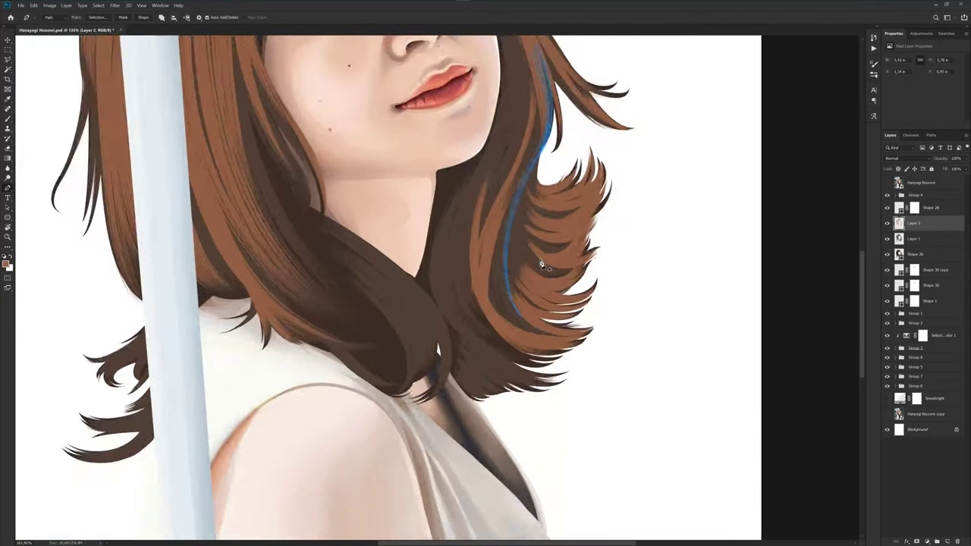
scroll(521, 256, "up", 2)
scroll(521, 256, "up", 2)
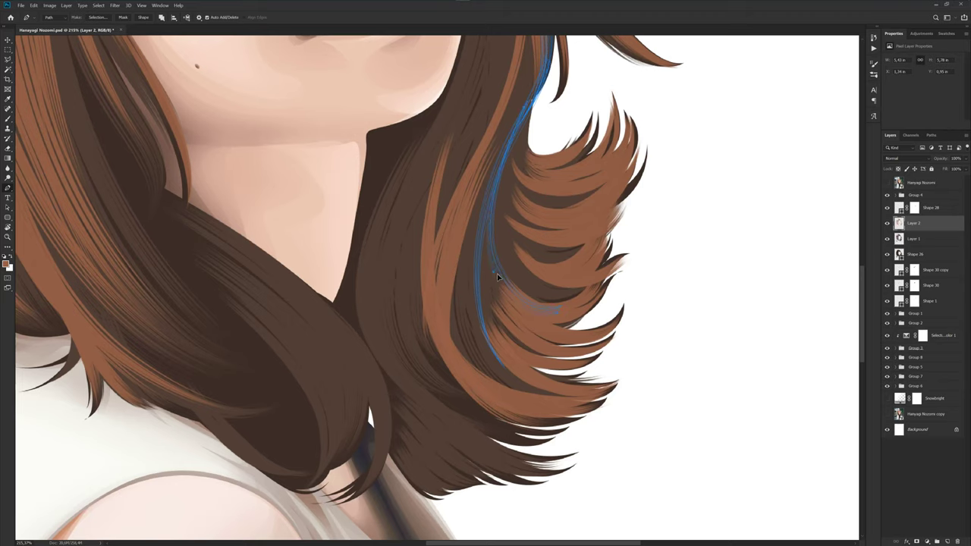
scroll(499, 282, "down", 2)
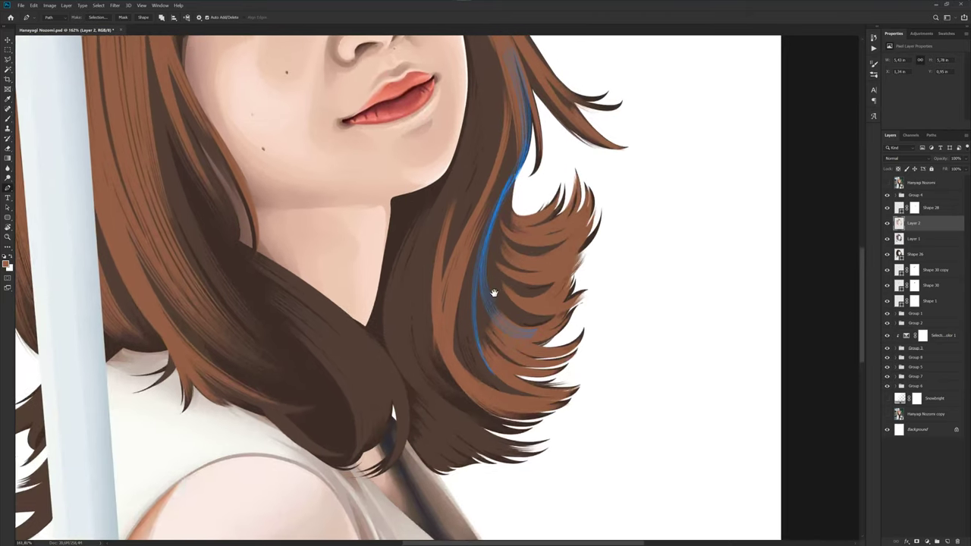
scroll(500, 280, "down", 1)
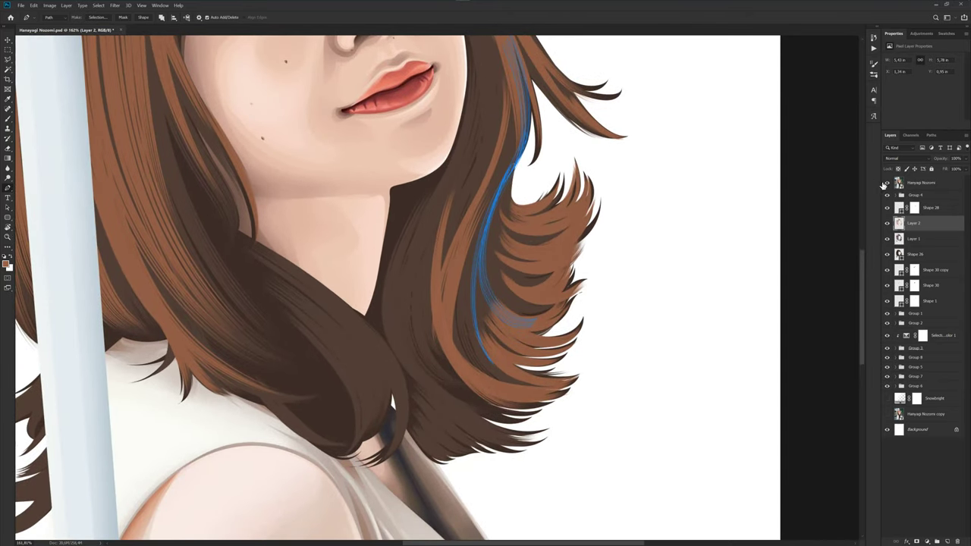
left_click(886, 183)
left_click(887, 183)
scroll(466, 271, "up", 1)
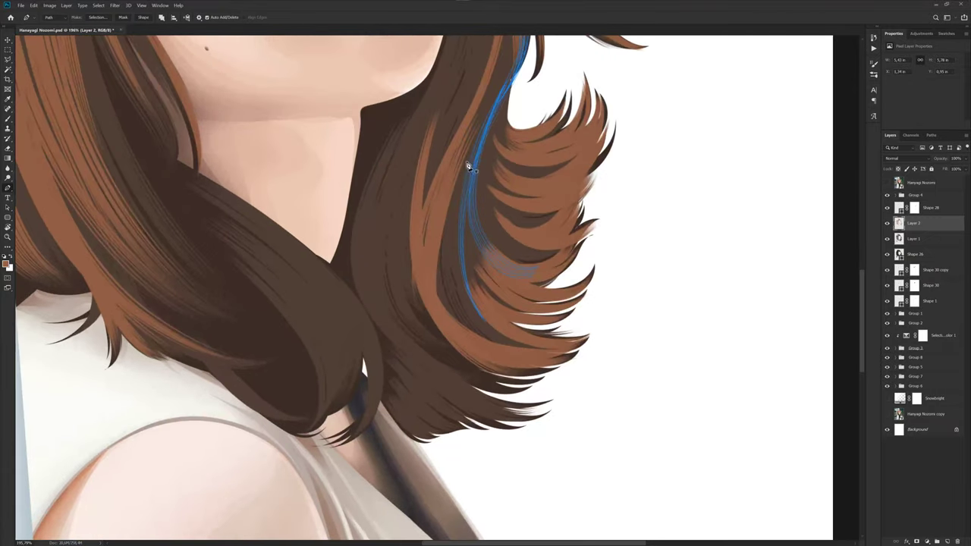
- Draw a second four-anchor strand path down the right hair lock, then check the reference
left_click(458, 140)
left_click(439, 259)
left_click(449, 288)
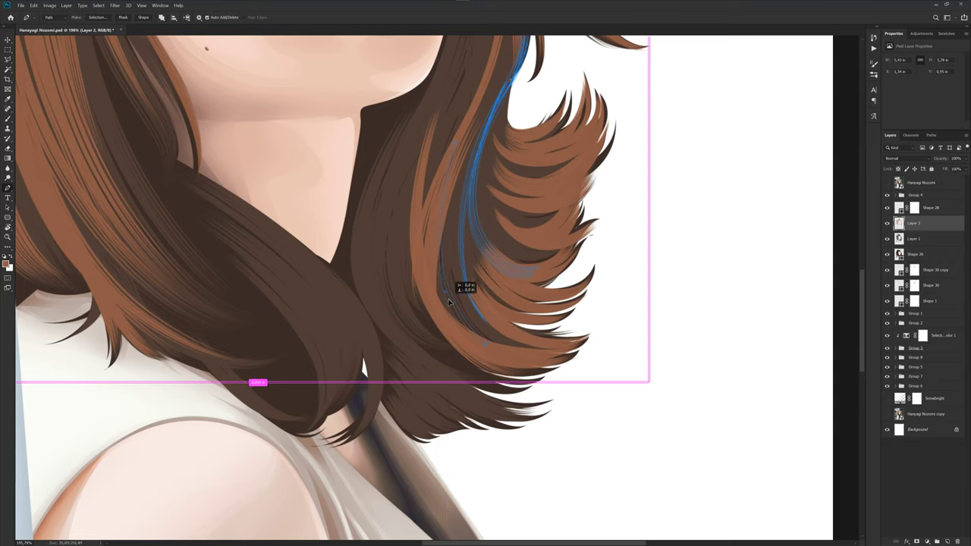
left_click(451, 301)
scroll(415, 307, "down", 3)
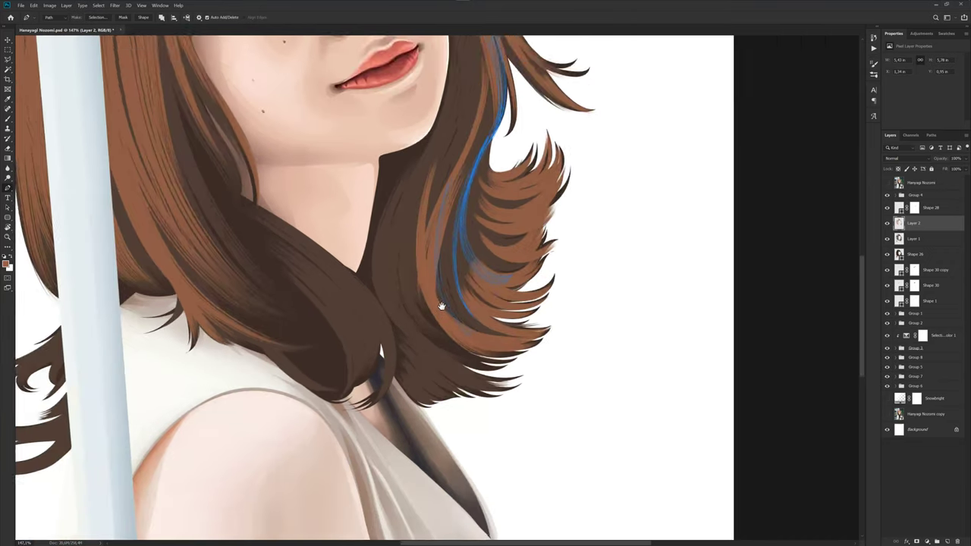
scroll(445, 303, "up", 1)
left_click(887, 182)
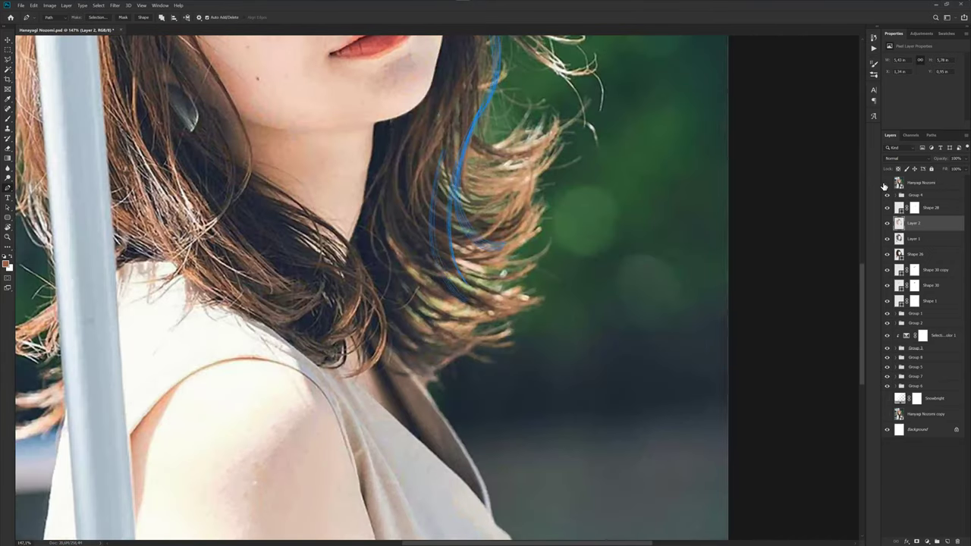
scroll(339, 287, "up", 2)
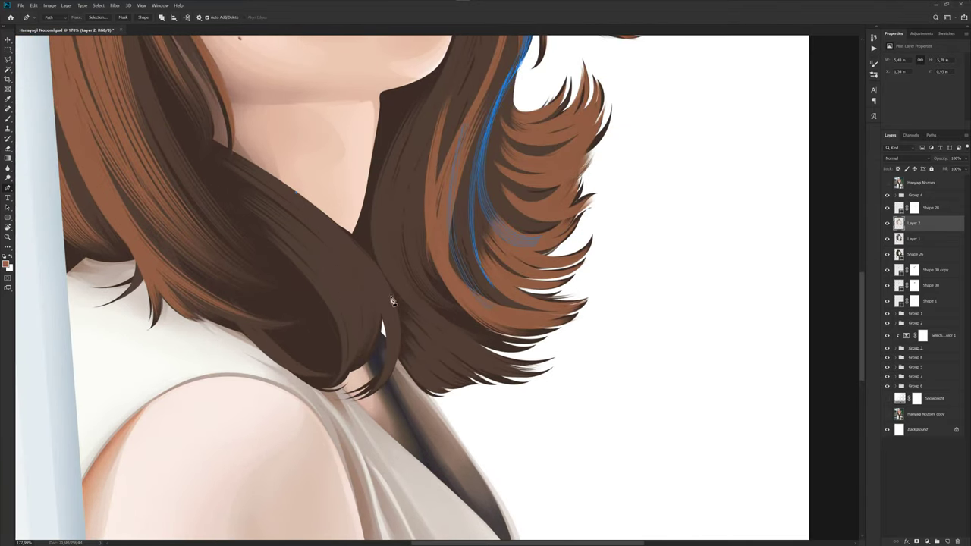
- Select the strand path and nudge it along the hair edge
scroll(390, 352, "up", 2)
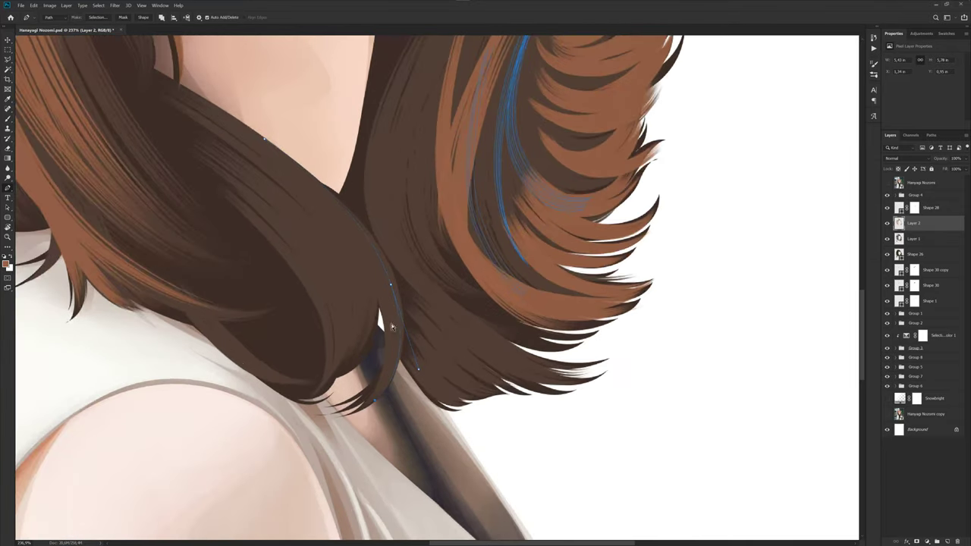
left_click(392, 300, "ctrl")
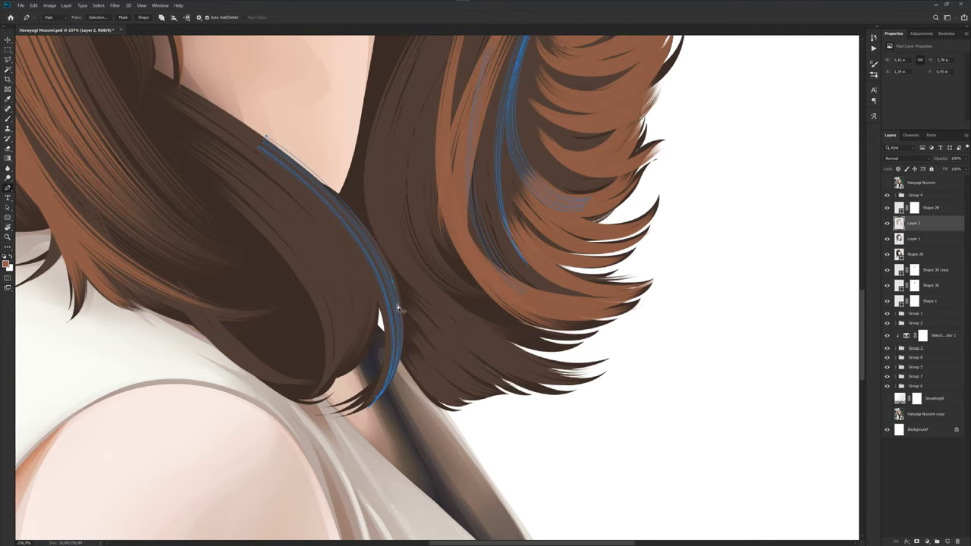
left_click_drag(397, 304, 427, 318)
scroll(428, 319, "down", 2)
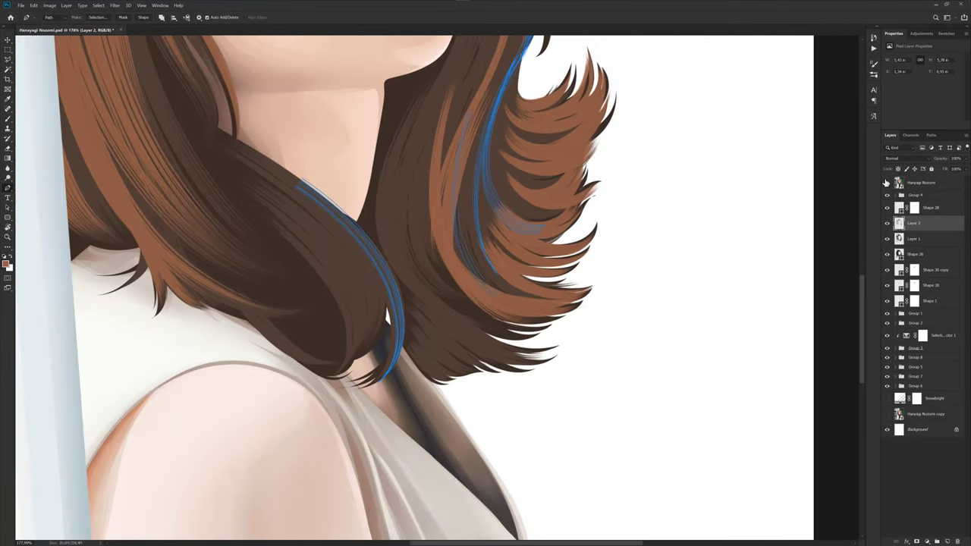
- Toggle the reference photo layer on and off to compare the strands
left_click(886, 184)
scroll(364, 257, "up", 2)
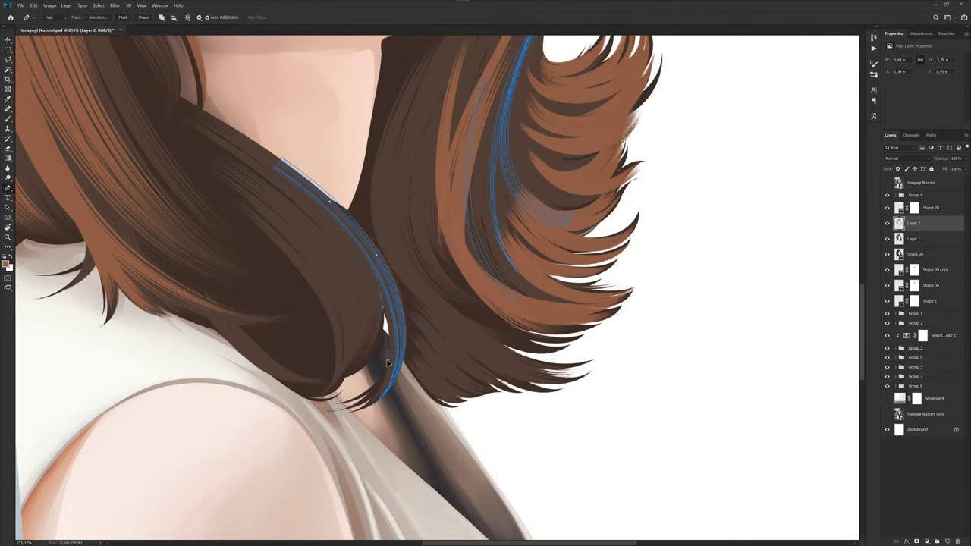
scroll(387, 363, "up", 2)
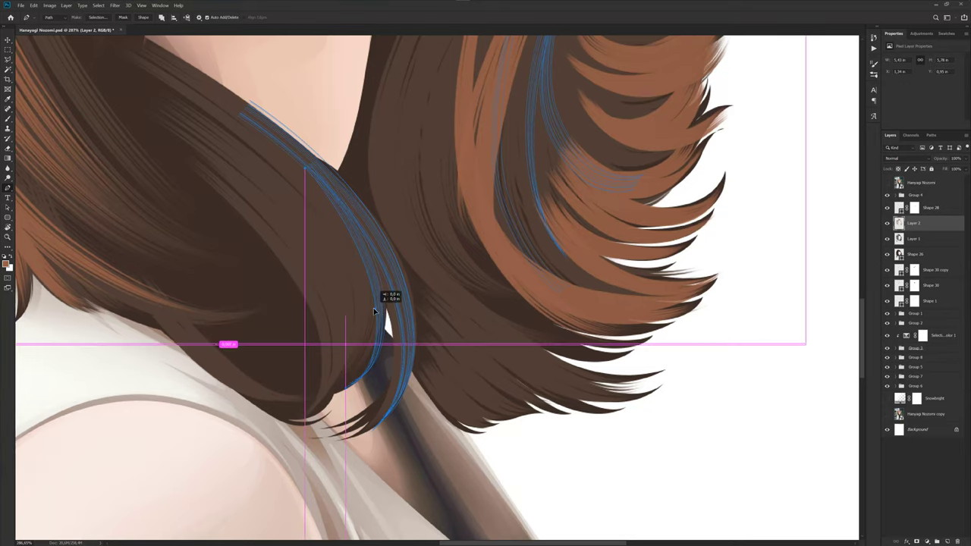
scroll(439, 325, "down", 2)
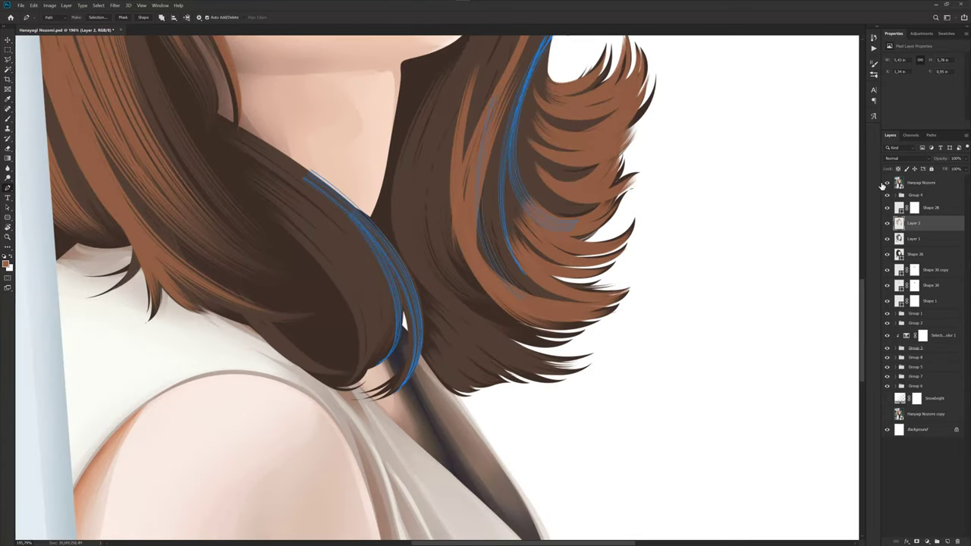
left_click(887, 184)
left_click(886, 183)
scroll(326, 276, "down", 2)
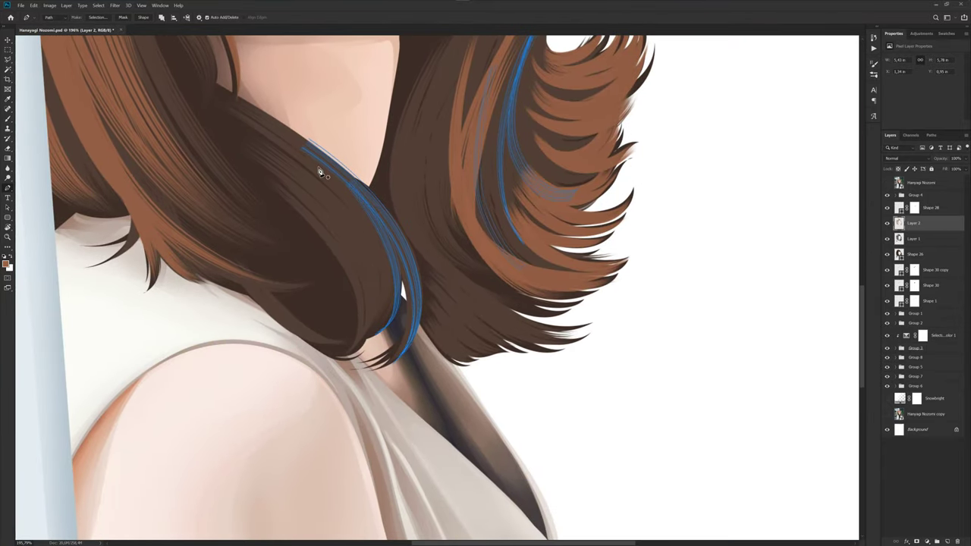
- Draw curved strand paths along the dark lock curling beside the neck
left_click(254, 119)
left_click(369, 224)
left_click_drag(381, 257, 379, 254)
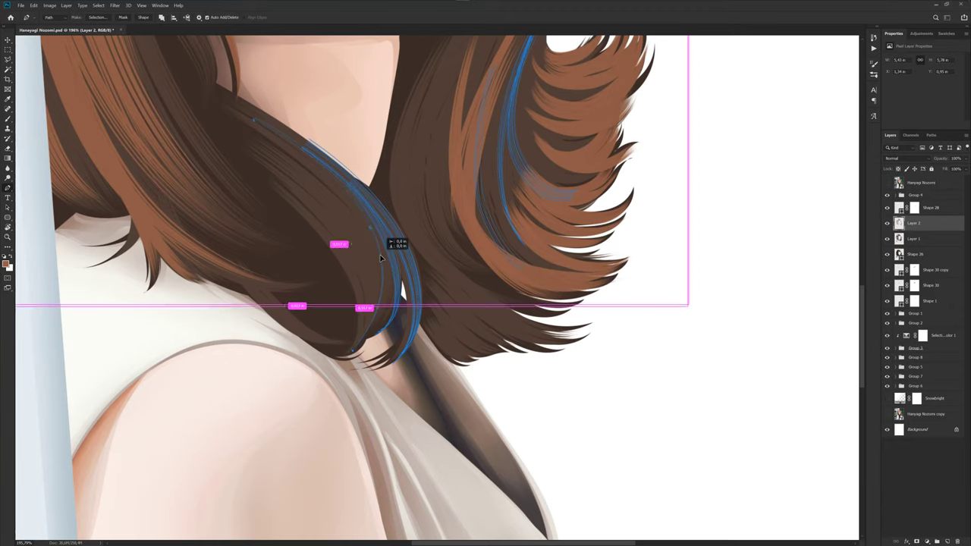
left_click(378, 255)
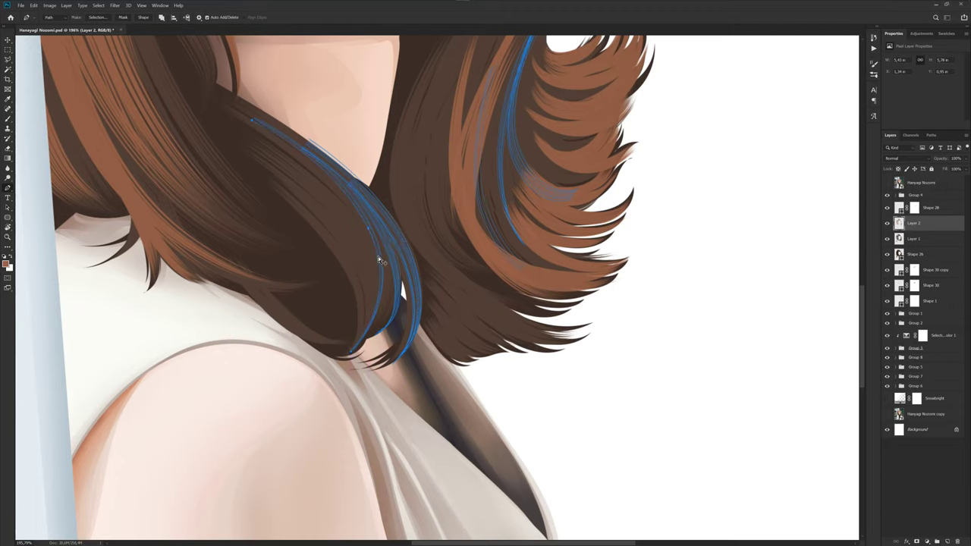
left_click_drag(377, 255, 384, 256)
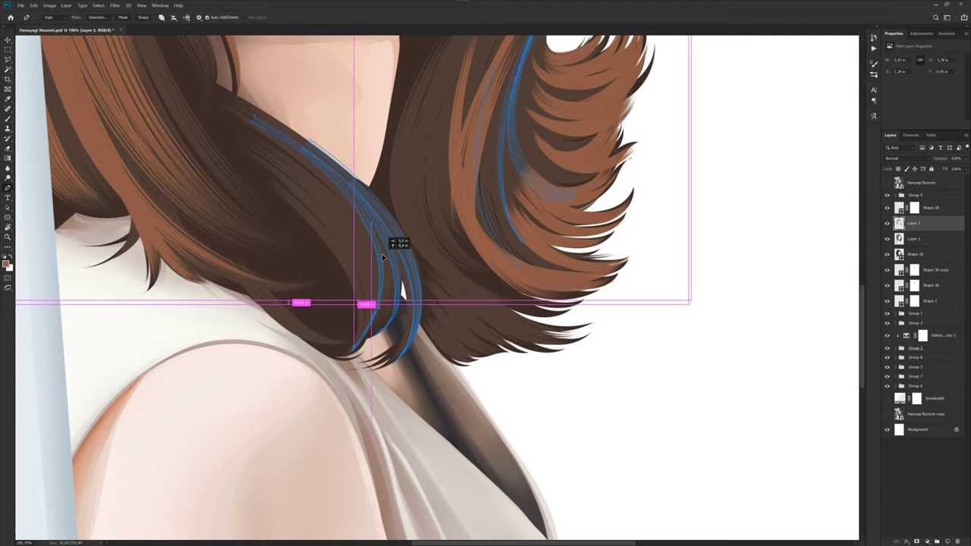
scroll(385, 255, "down", 1)
scroll(435, 280, "down", 1)
scroll(432, 270, "down", 1)
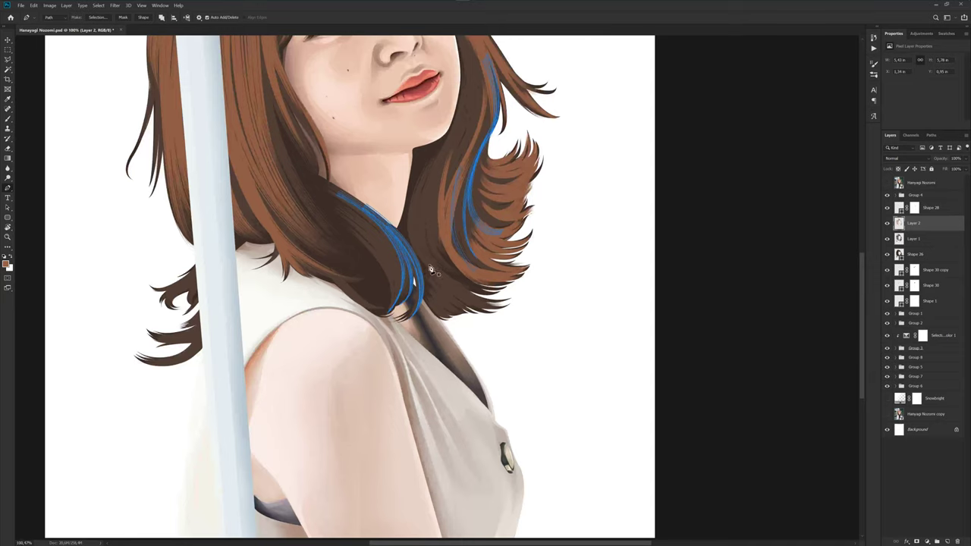
- Save the portrait and briefly compare it with the original photo
key("ctrl+s")
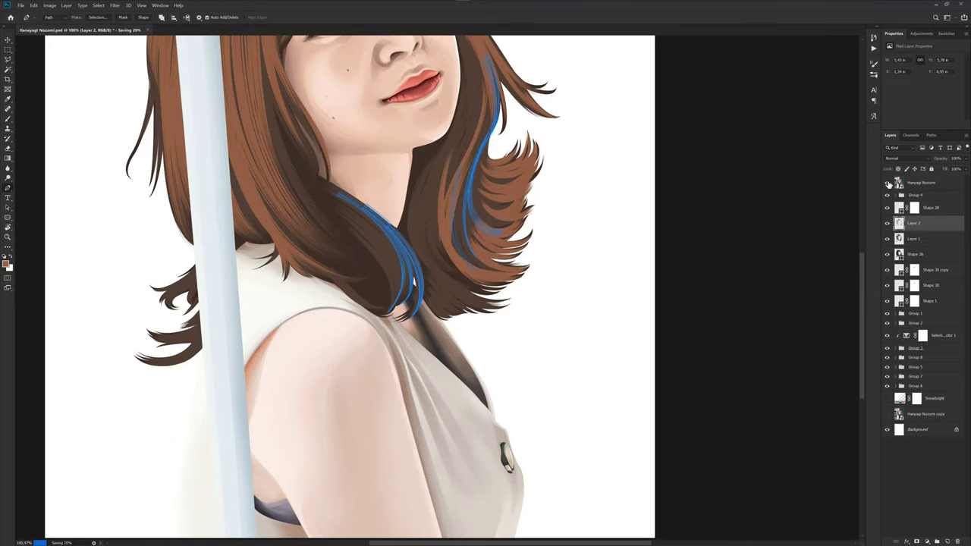
left_click(889, 183)
left_click(887, 183)
scroll(397, 255, "up", 1)
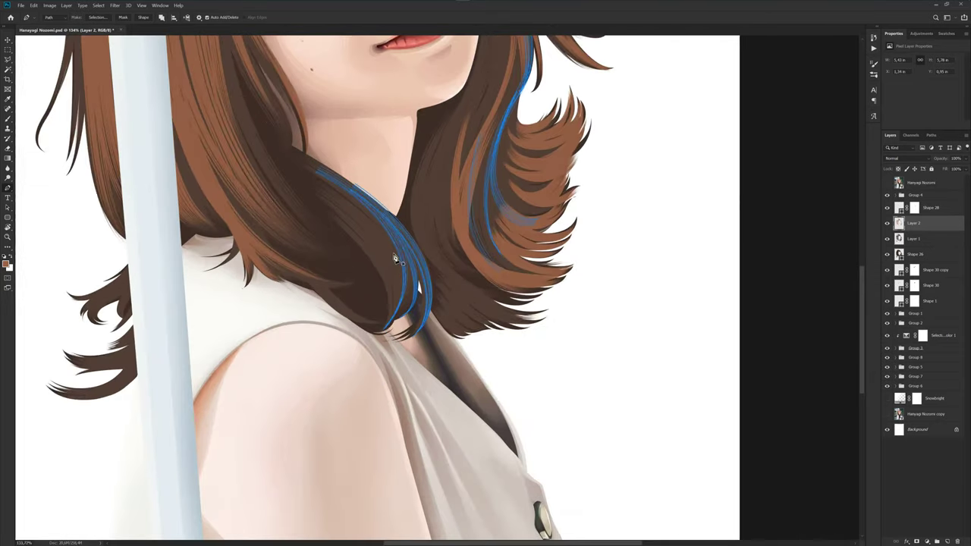
scroll(402, 263, "up", 1)
scroll(408, 271, "up", 1)
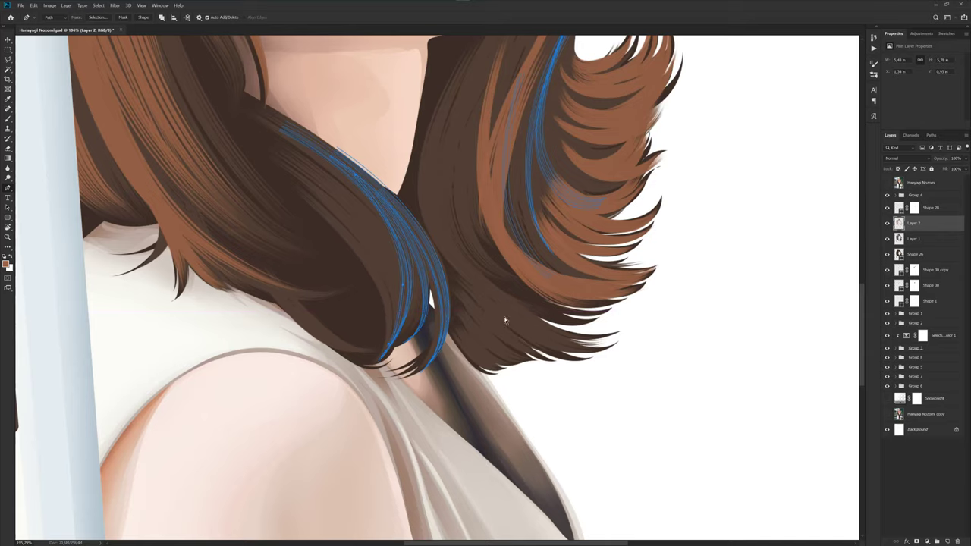
scroll(504, 320, "down", 5)
- Switch to the Brush, hide the paths, fit the portrait on screen, and recheck the reference
key("b")
key("ctrl+h")
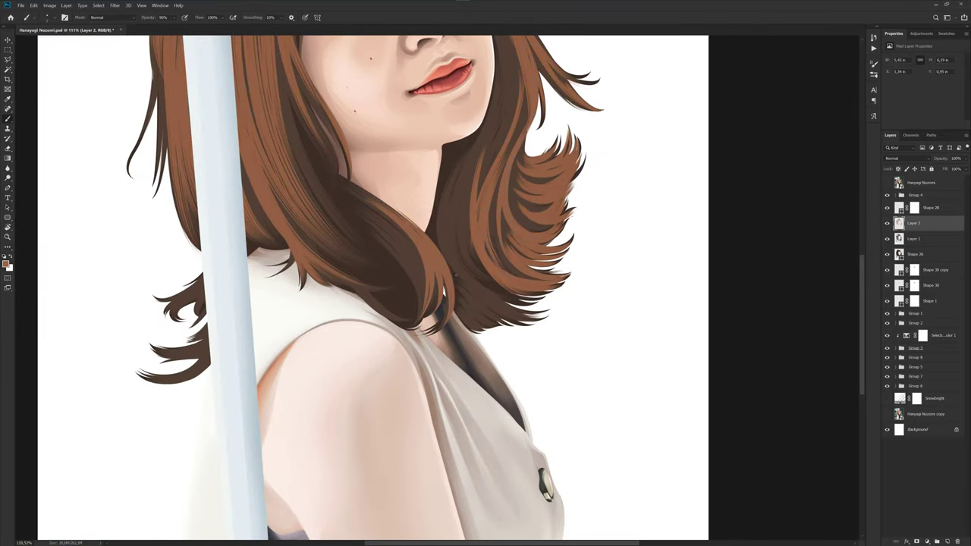
key("ctrl+0")
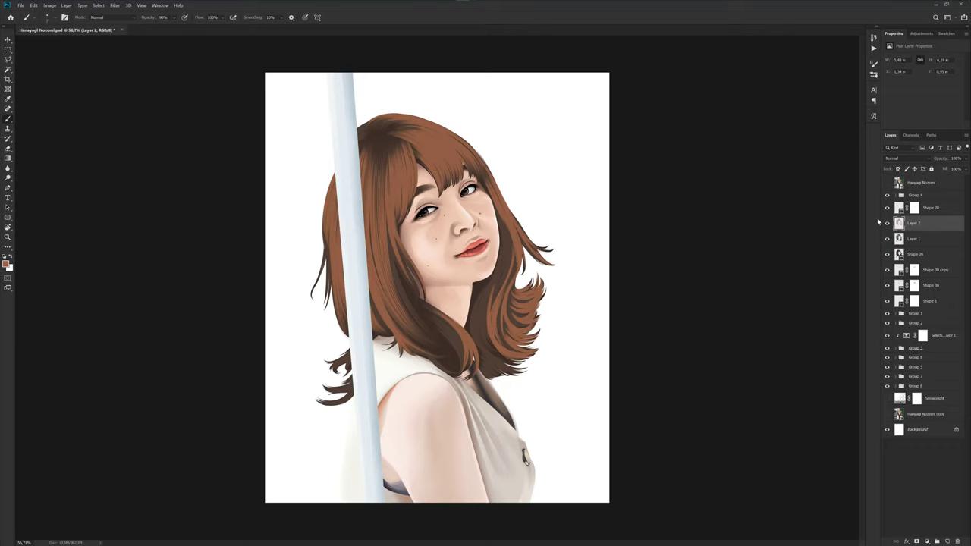
left_click(885, 184)
left_click(884, 183)
- Zoom into the curl below the chin and place the new strand's first Pen anchor
scroll(499, 311, "up", 3)
key("p")
scroll(543, 285, "up", 2)
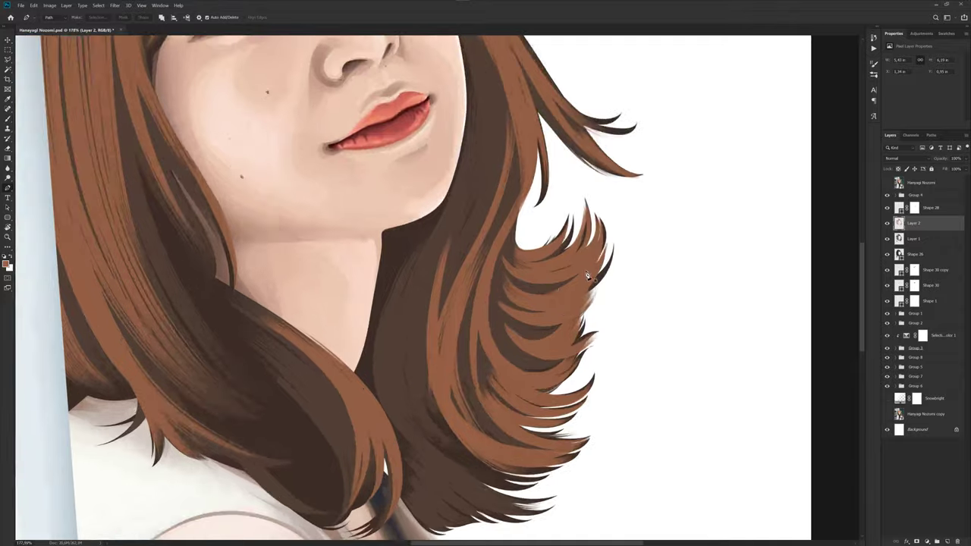
scroll(469, 245, "up", 1)
scroll(461, 223, "up", 1)
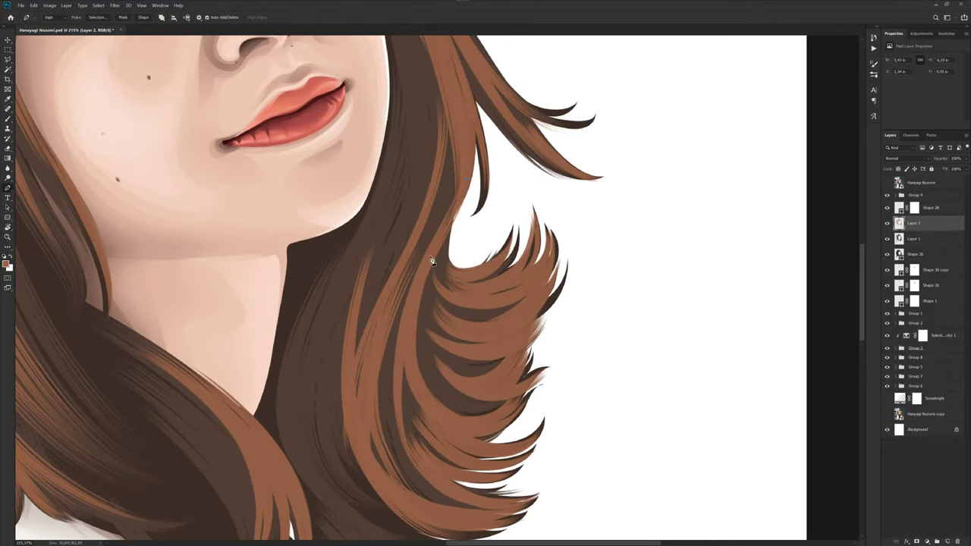
left_click(450, 296)
- Curve and extend the strand path down the curl's inner edge
scroll(457, 289, "up", 1)
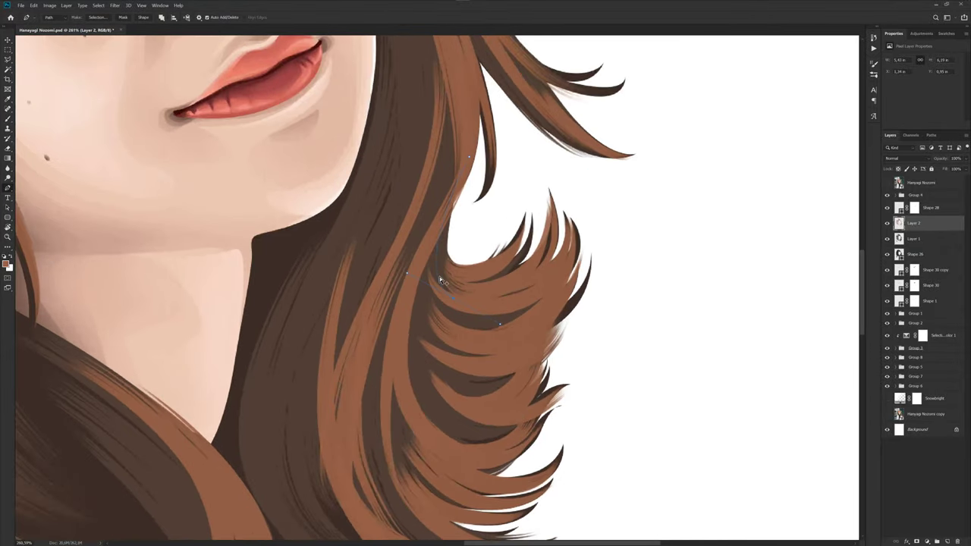
left_click_drag(439, 277, 428, 280)
left_click(489, 354, "ctrl")
mouse_move(441, 317)
left_mouse_down()
mouse_move(427, 313)
mouse_move(459, 316)
left_mouse_up()
scroll(440, 312, "down", 3)
scroll(423, 280, "up", 3)
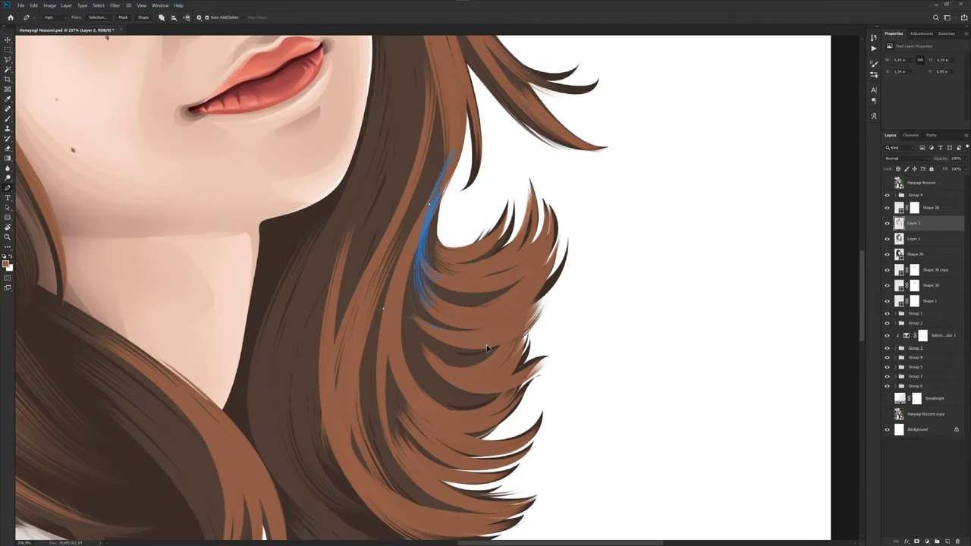
scroll(439, 320, "up", 2)
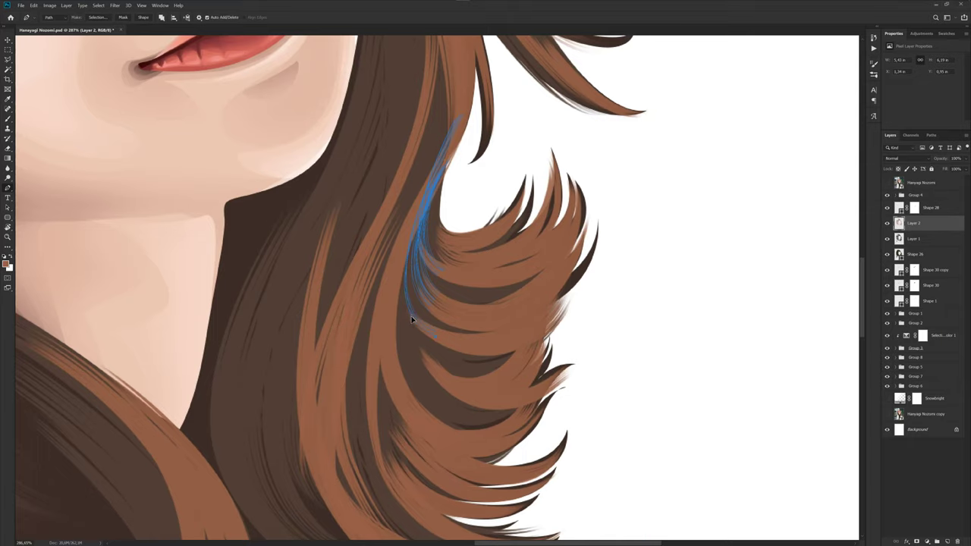
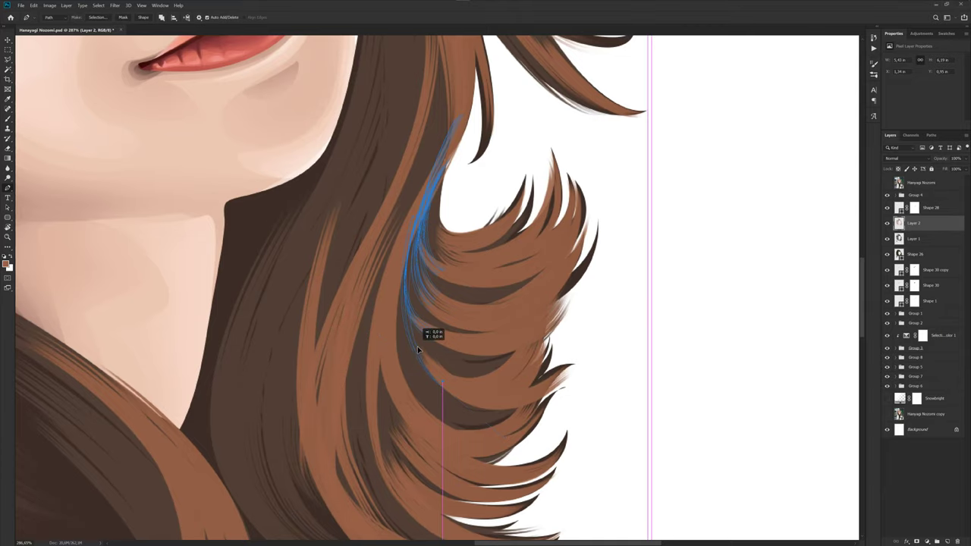
- Leave path drawing and save the portrait document
scroll(459, 356, "down", 3)
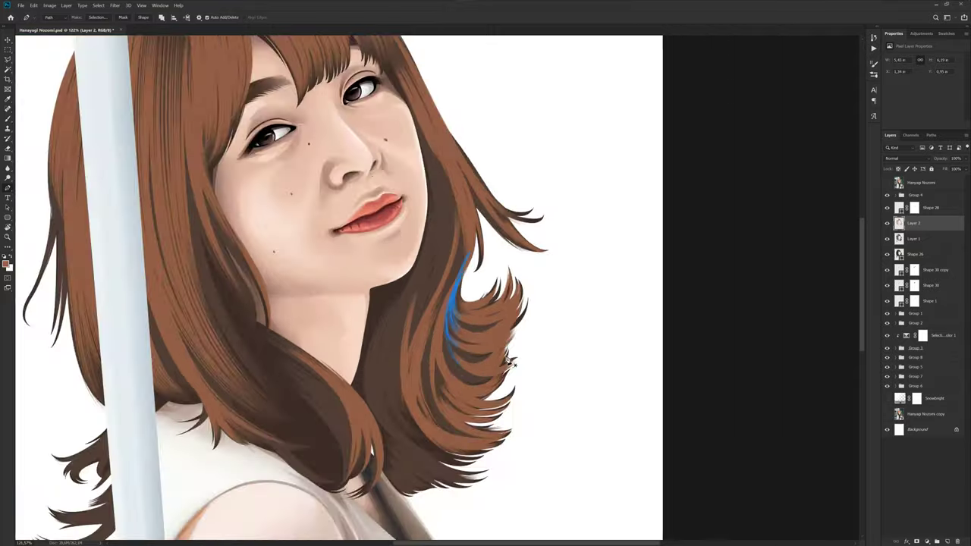
key("b")
scroll(564, 354, "down", 2)
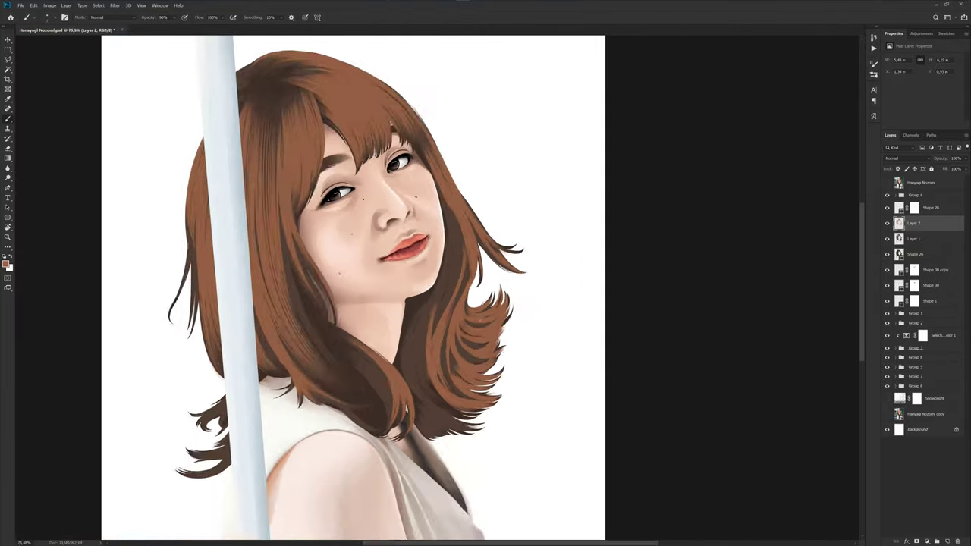
scroll(564, 355, "down", 2)
key("ctrl+s")
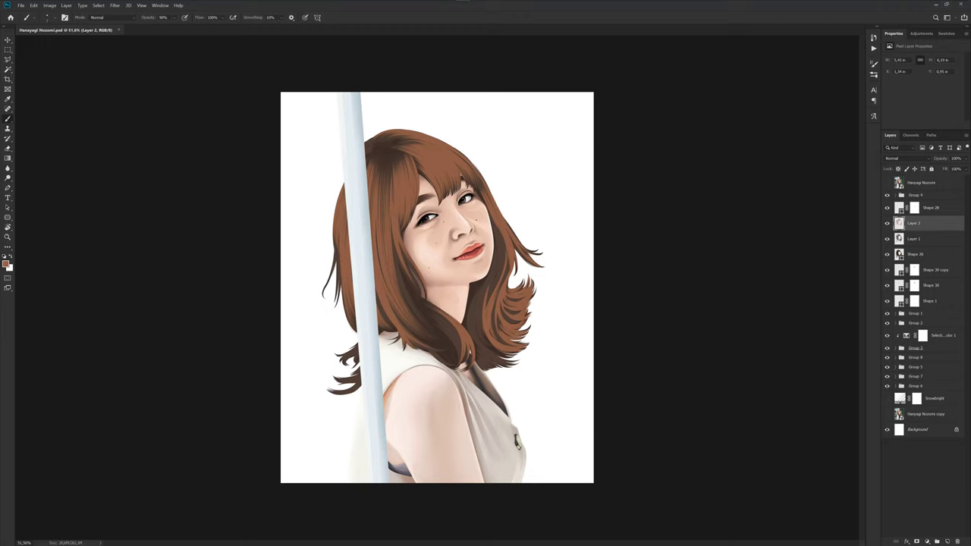
- Zoom in on the hair left of the pole with the Pen tool active, showing the reference photo to compare
scroll(379, 353, "up", 1)
scroll(379, 352, "up", 2)
key("p")
scroll(345, 365, "up", 1)
scroll(345, 366, "up", 1)
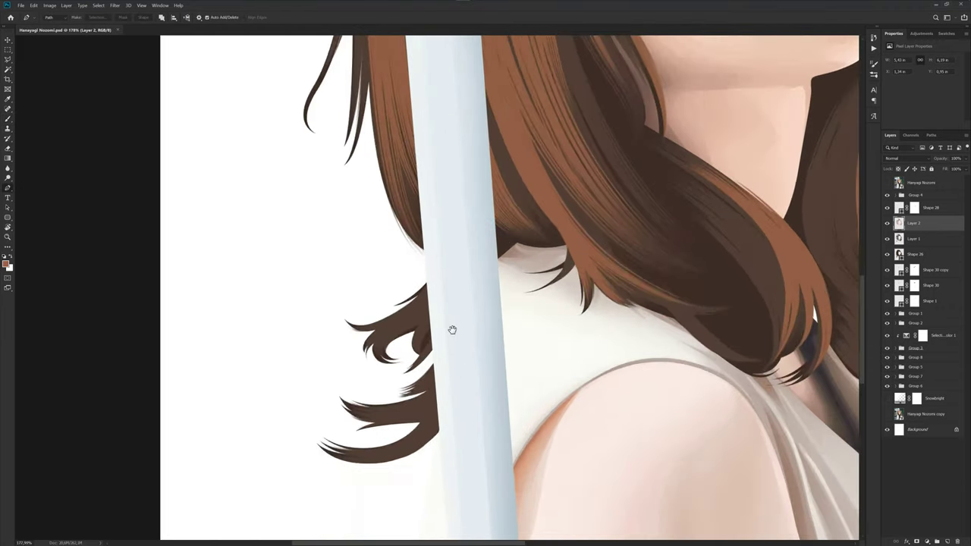
left_click(888, 184)
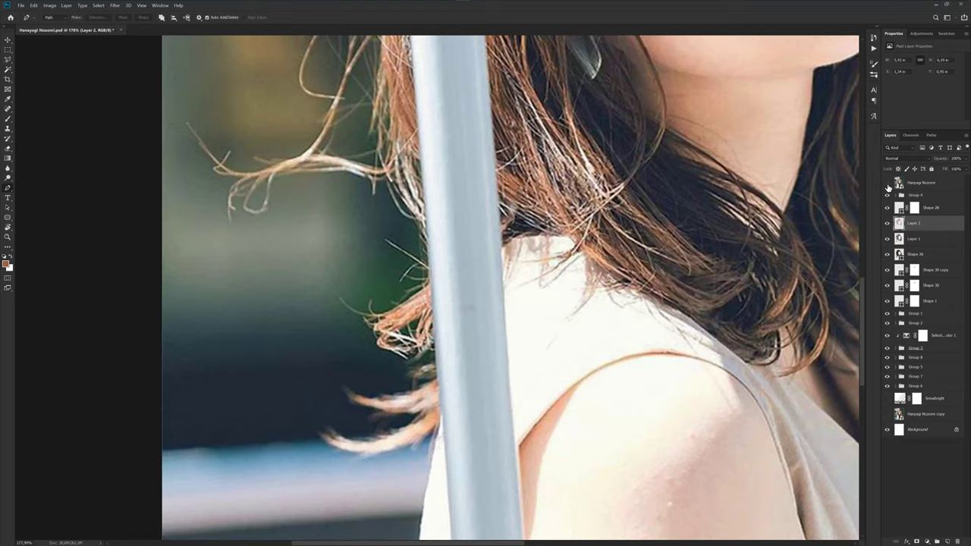
scroll(425, 310, "up", 2)
- Draw a curved strand path on the upper left curl and fan out offset copies
left_click(484, 221)
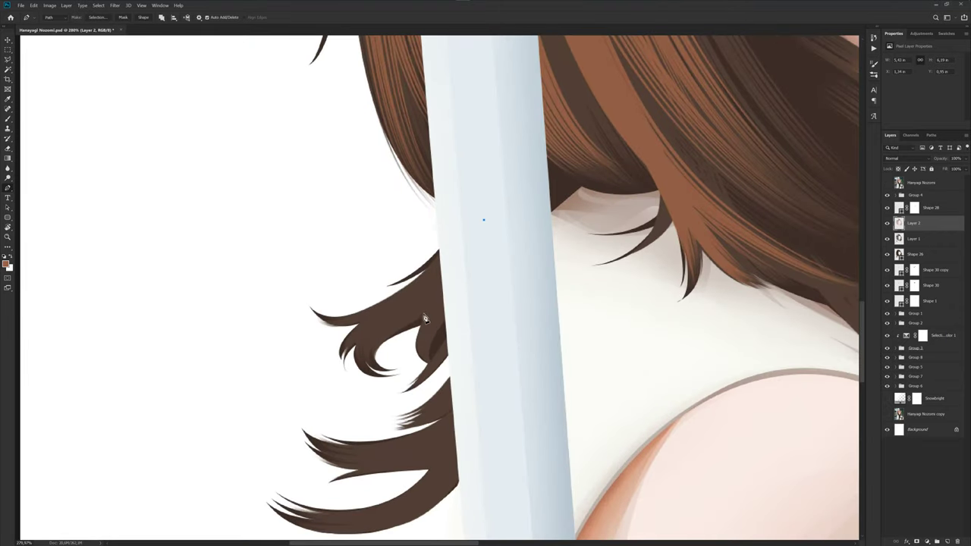
left_click_drag(442, 295, 410, 317)
scroll(373, 375, "up", 1)
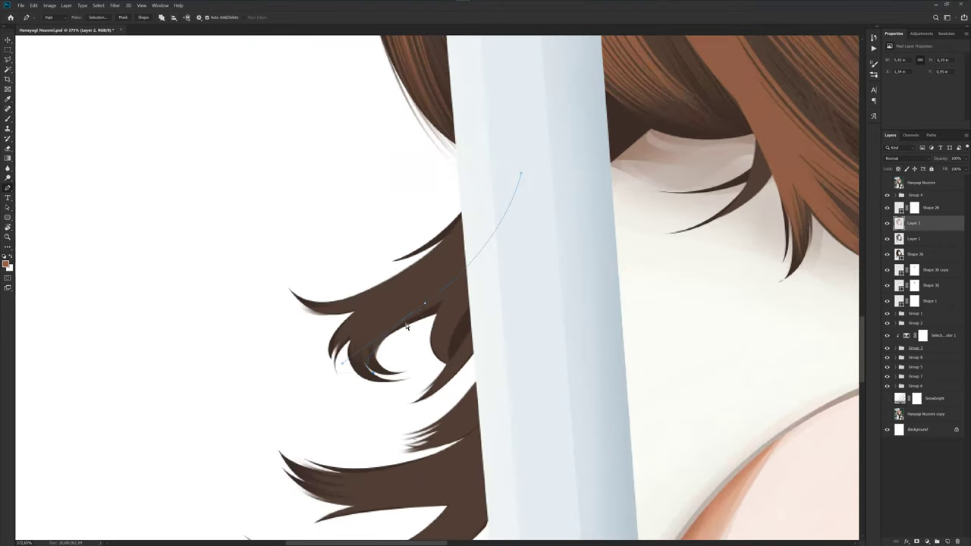
left_click(420, 303)
left_click_drag(418, 305, 407, 298)
left_click(405, 295)
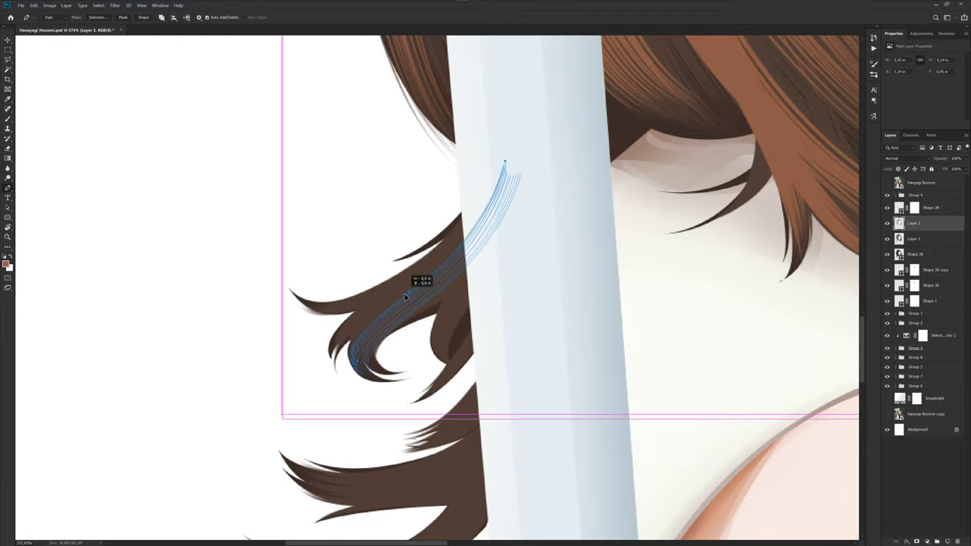
- Add a strand path running down the curl to its tip, extending its top end upward
left_click(508, 130)
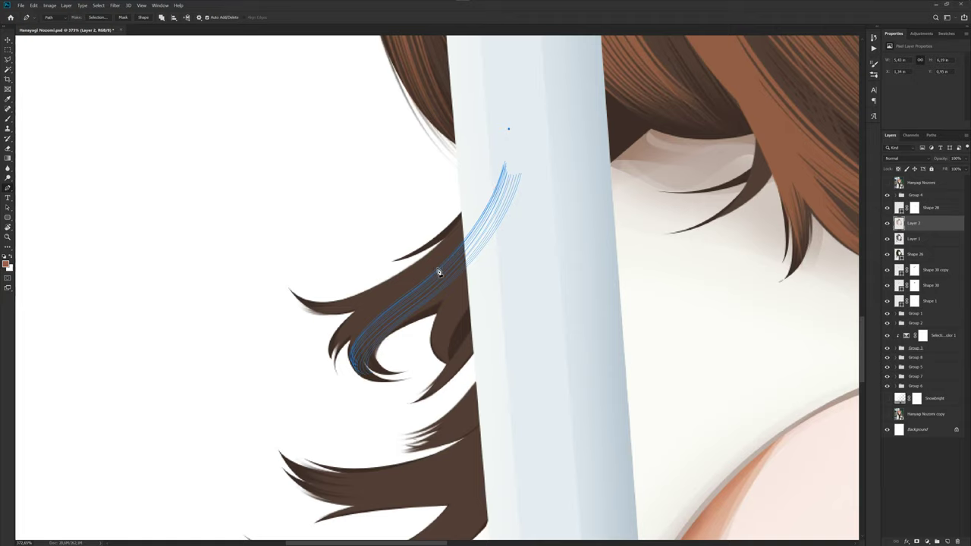
left_click(422, 274)
left_click(351, 329)
left_click(334, 368)
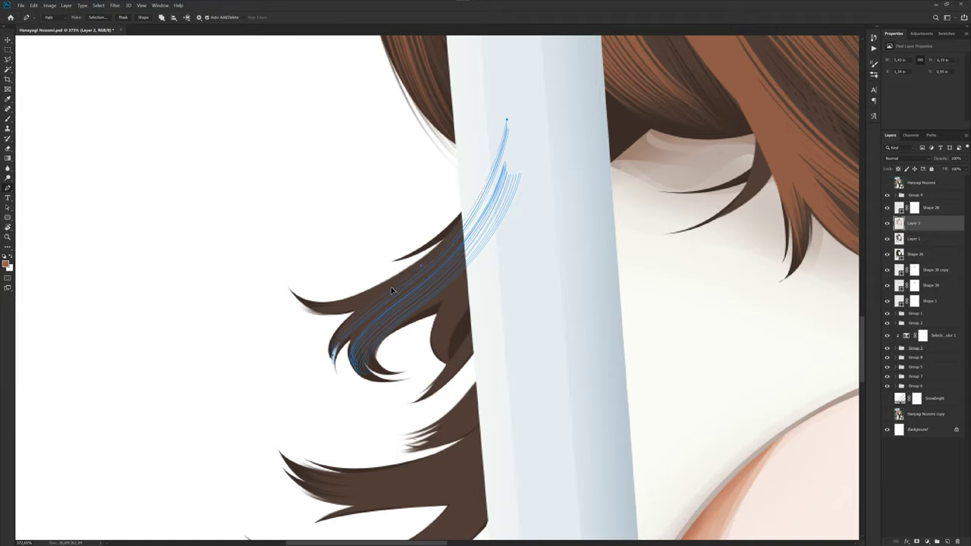
mouse_move(394, 297)
left_mouse_down()
mouse_move(392, 285)
mouse_move(407, 291)
left_mouse_up()
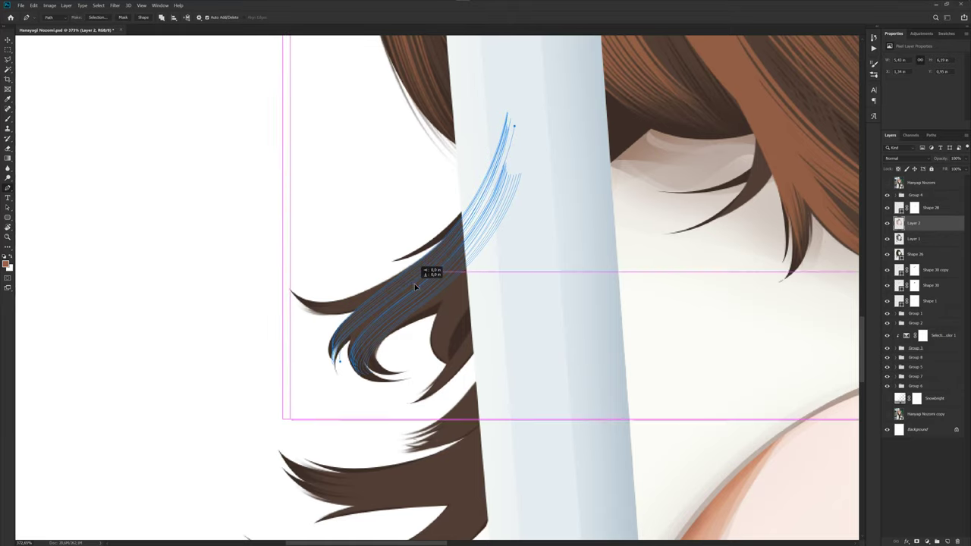
- Start another strand path along the curl's edge with a curved anchor following the hair
left_click(283, 280)
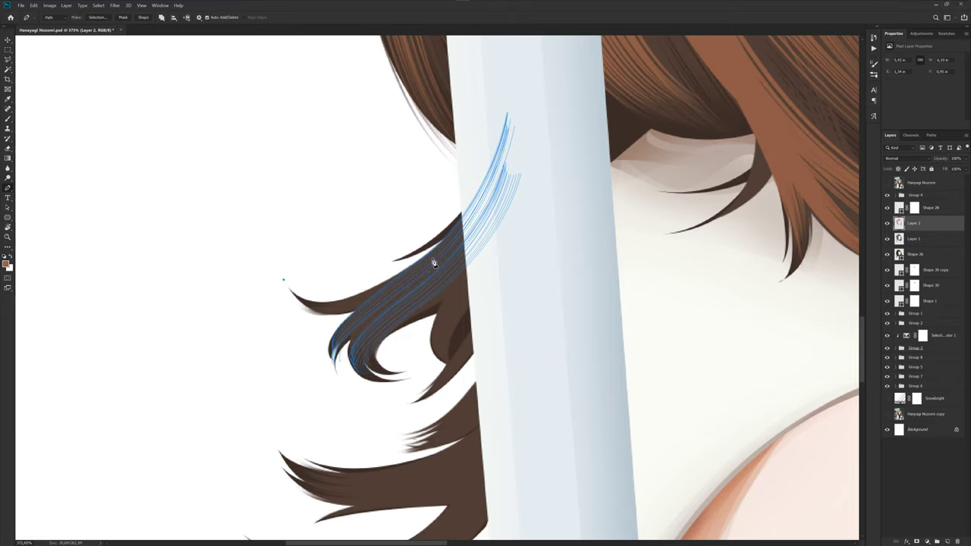
left_click(351, 299)
left_click_drag(350, 299, 334, 308)
scroll(474, 292, "down", 3)
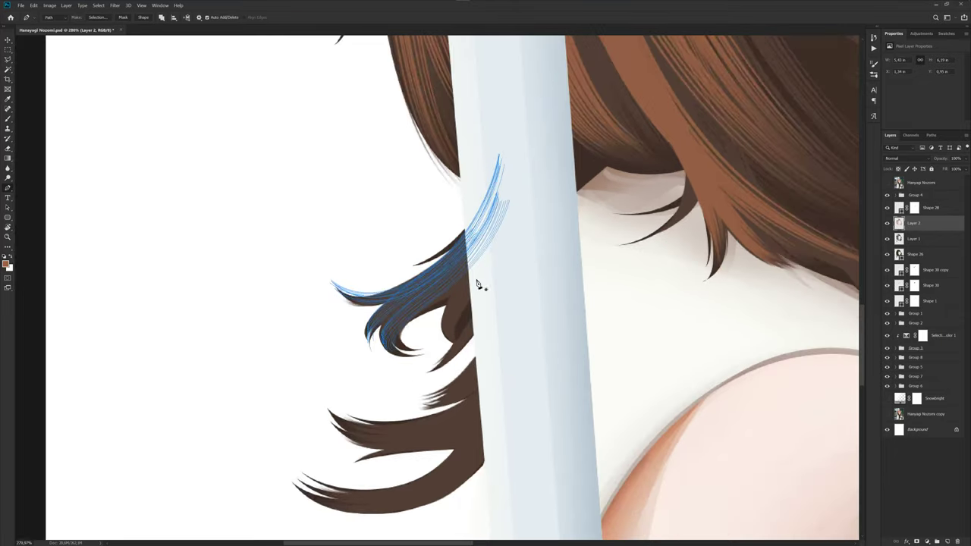
scroll(459, 297, "up", 2)
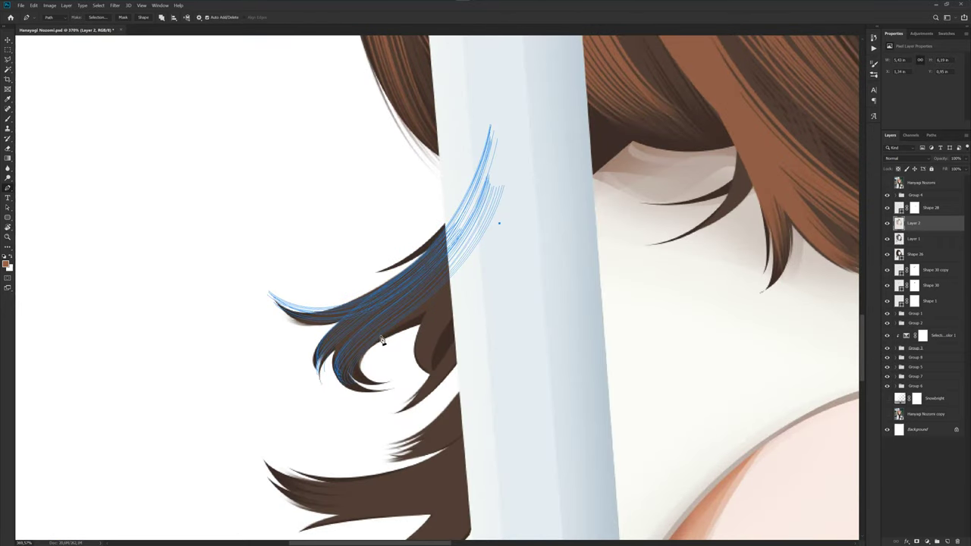
scroll(429, 304, "up", 1)
scroll(429, 304, "up", 1)
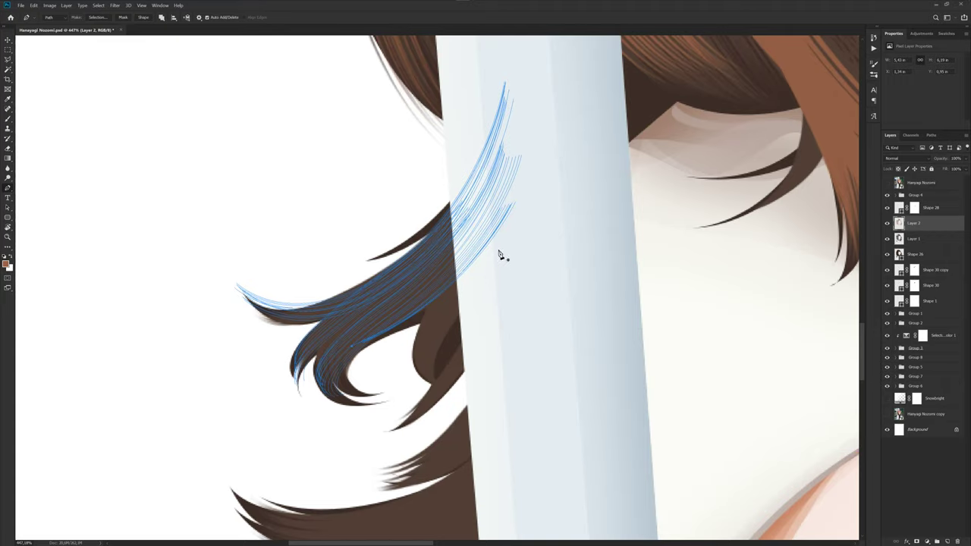
- Continue the strand path with smooth anchors lower down and stroke it into hair strands
left_click_drag(433, 387, 477, 416)
left_click(422, 342)
left_click_drag(433, 341, 441, 343)
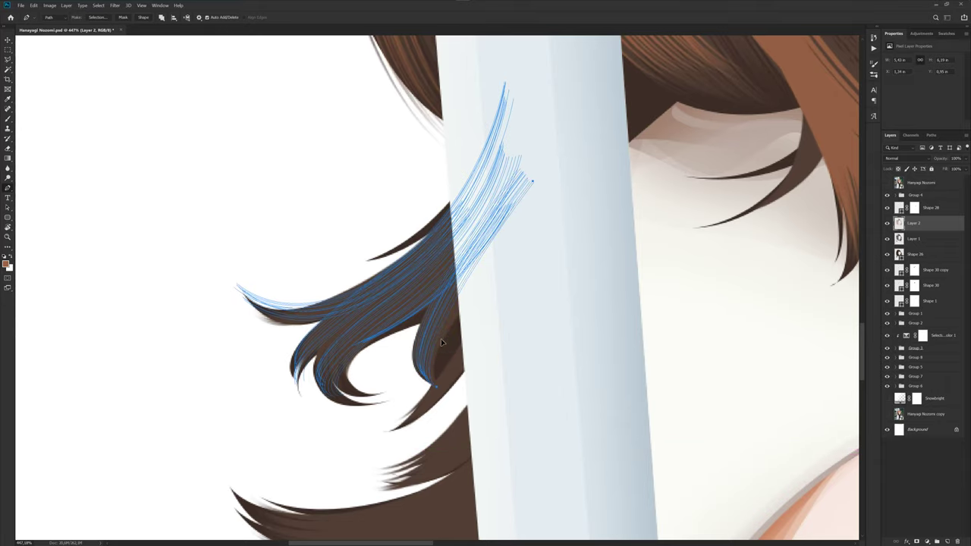
left_click_drag(390, 424, 332, 440)
key("Return")
- Copy the strand bundle up and to the right, and draw one more strand along the curl
left_click_drag(469, 355, 459, 334)
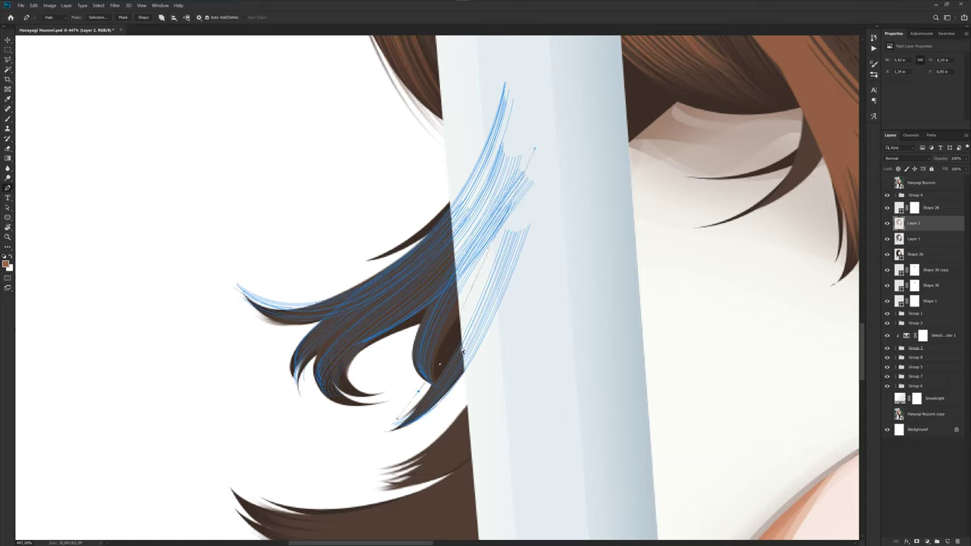
left_click_drag(448, 328, 443, 391)
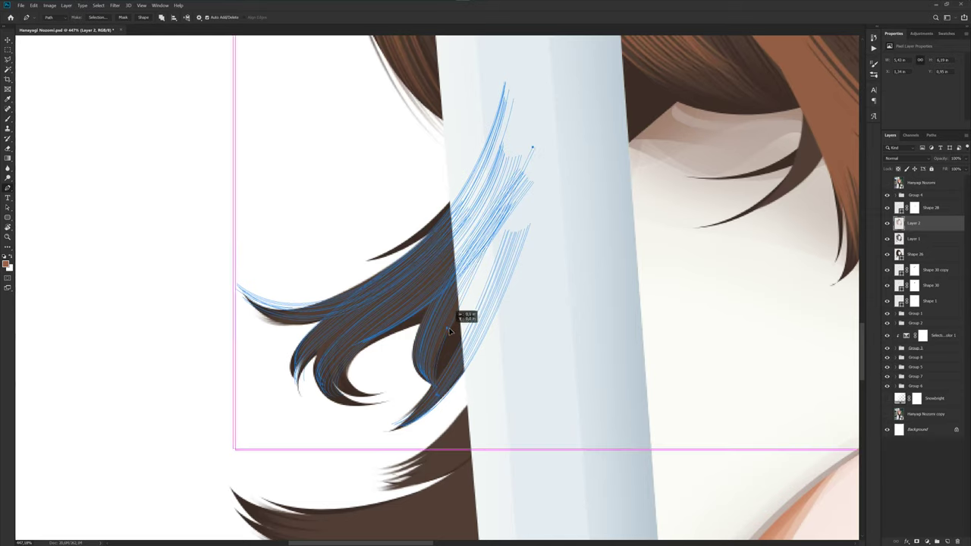
left_click(463, 317, "ctrl")
scroll(491, 343, "down", 3)
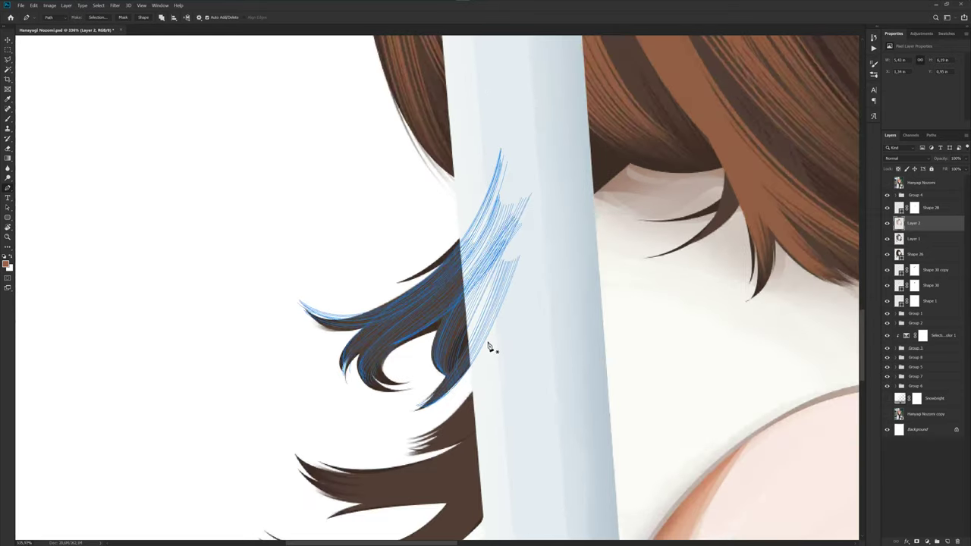
- Check the reference, then draw a curved strand path toward the lower curl and stroke it
left_click(887, 184)
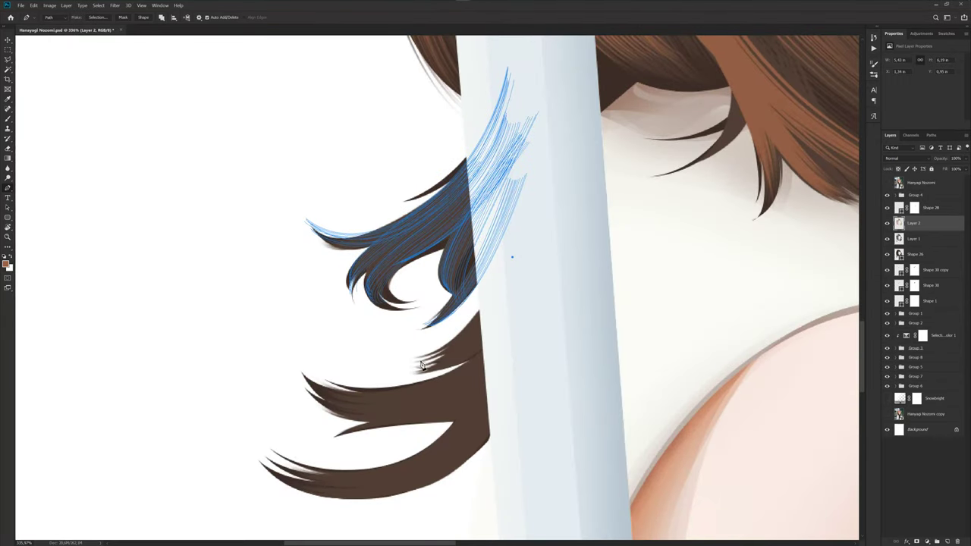
left_click_drag(423, 365, 464, 340)
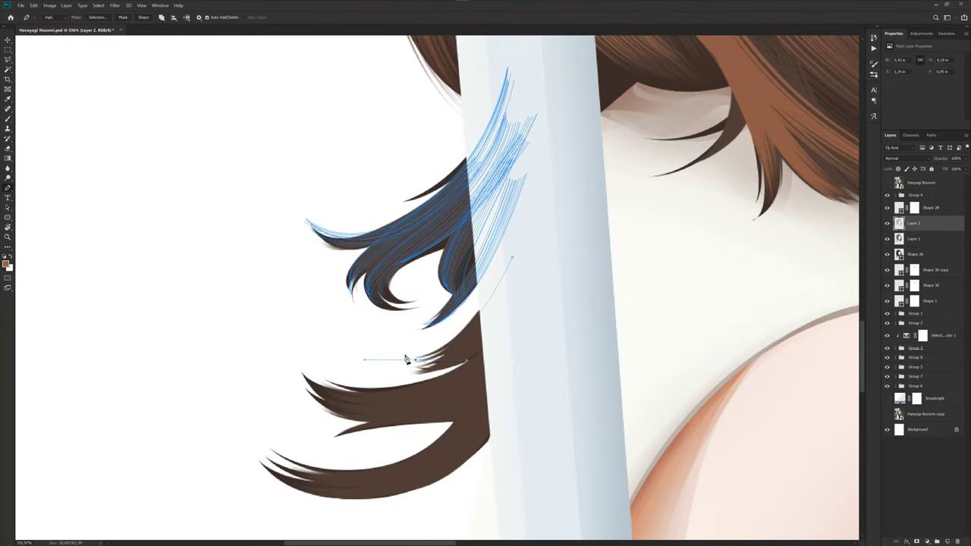
left_click(470, 346)
scroll(806, 289, "down", 1)
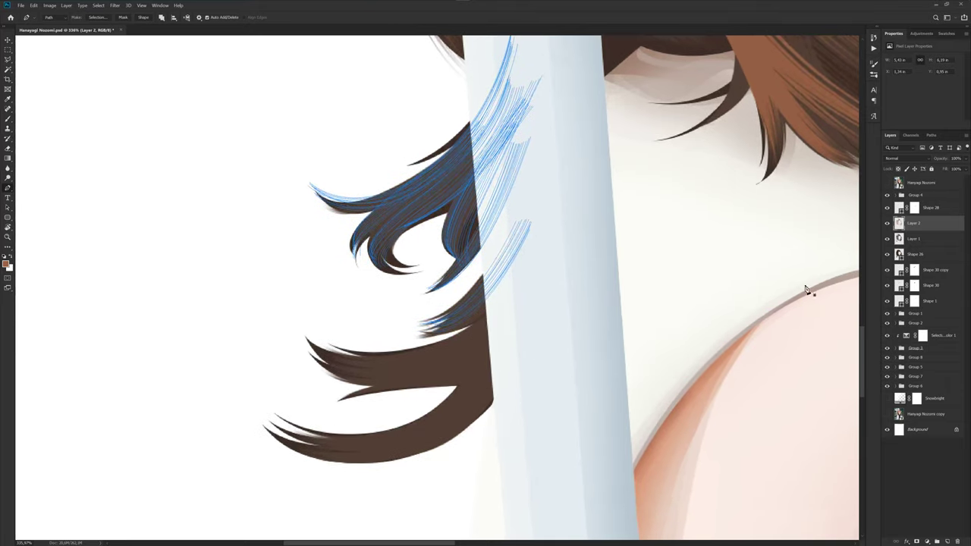
left_click(887, 183)
left_click_drag(432, 349, 521, 322)
left_click(538, 273)
key("F2")
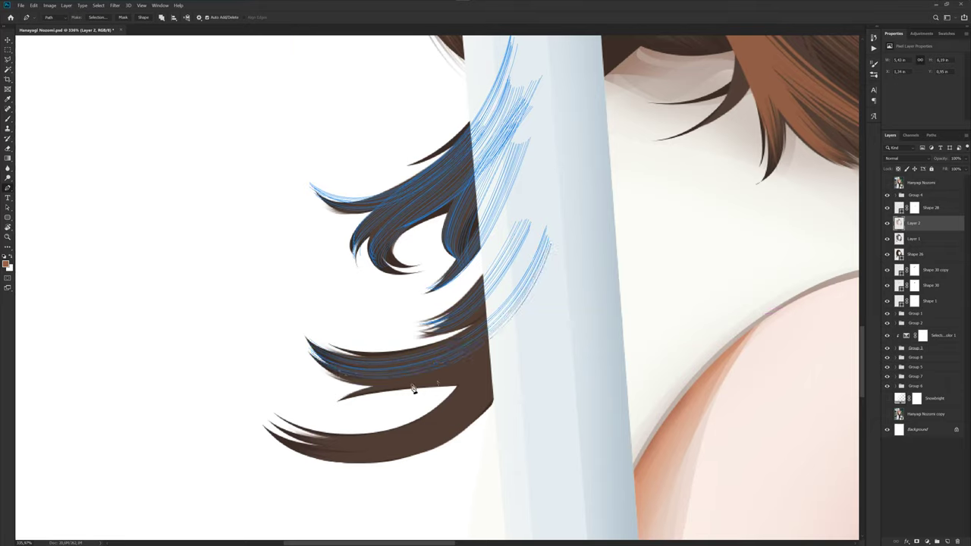
- Draw a strand path down the lower curl and stroke it into thin hair lines
left_click(550, 297)
left_click(466, 380)
key("F2")
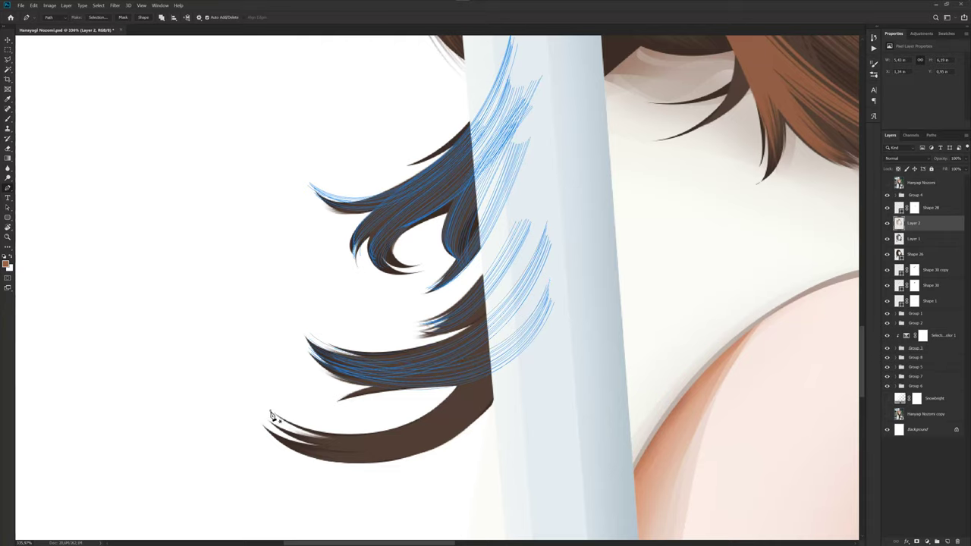
- Trace a curved path along the lowest strand of the left hair
left_click(414, 421)
mouse_move(438, 410)
left_mouse_down()
mouse_move(445, 426)
mouse_move(447, 415)
left_mouse_up()
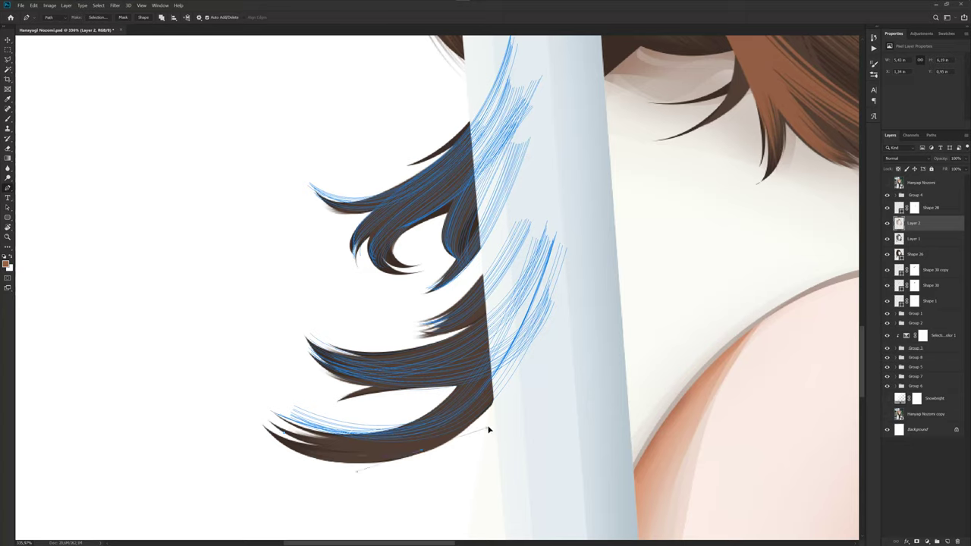
left_click_drag(488, 430, 493, 420)
left_click(545, 297)
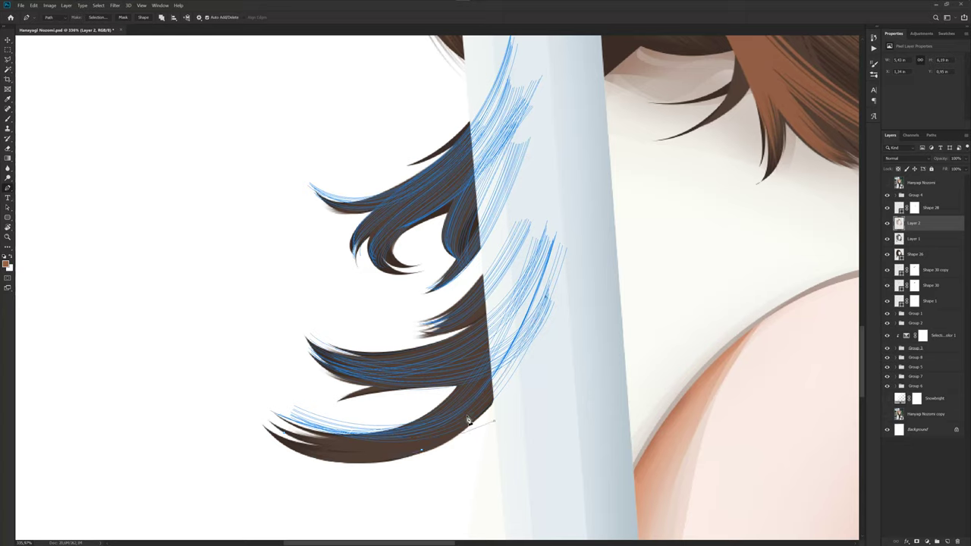
left_click(425, 451, "ctrl")
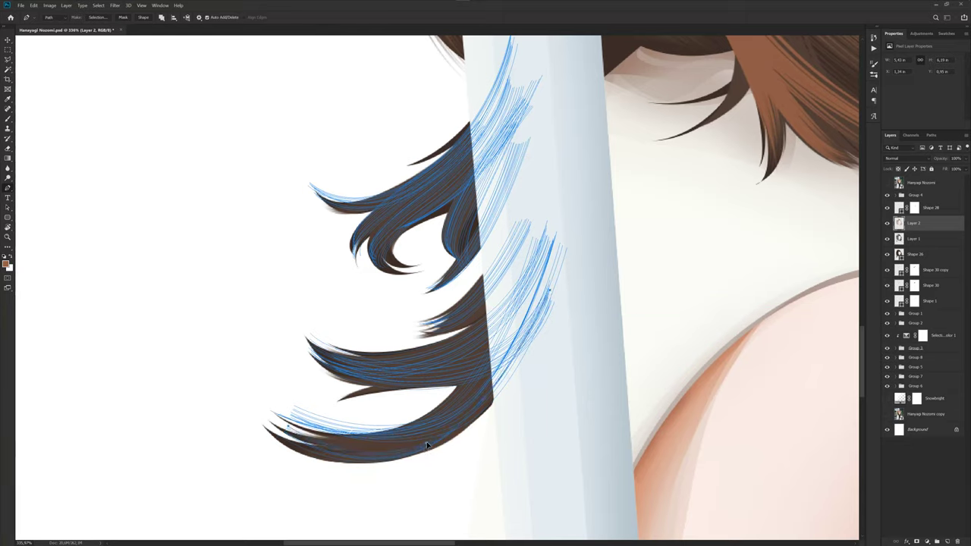
scroll(524, 394, "down", 5)
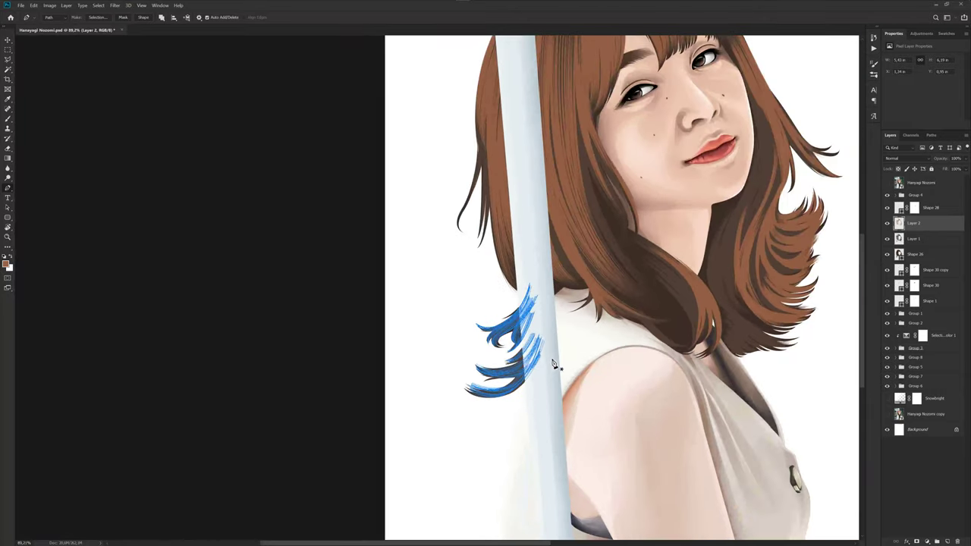
- Hide the paths briefly, return to the Pen tool and compare the outer left locks with the reference
key("b")
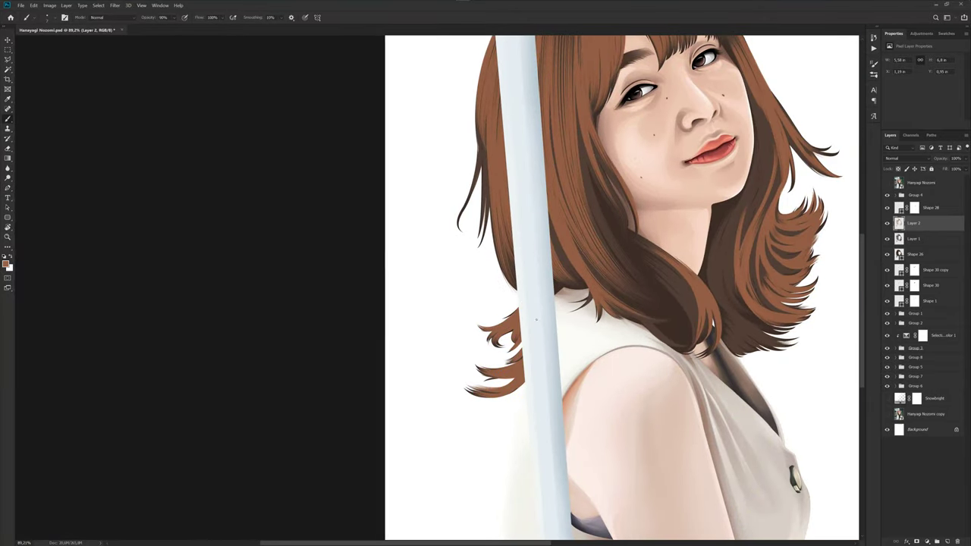
scroll(536, 320, "up", 1)
scroll(448, 338, "up", 1)
scroll(330, 286, "up", 2)
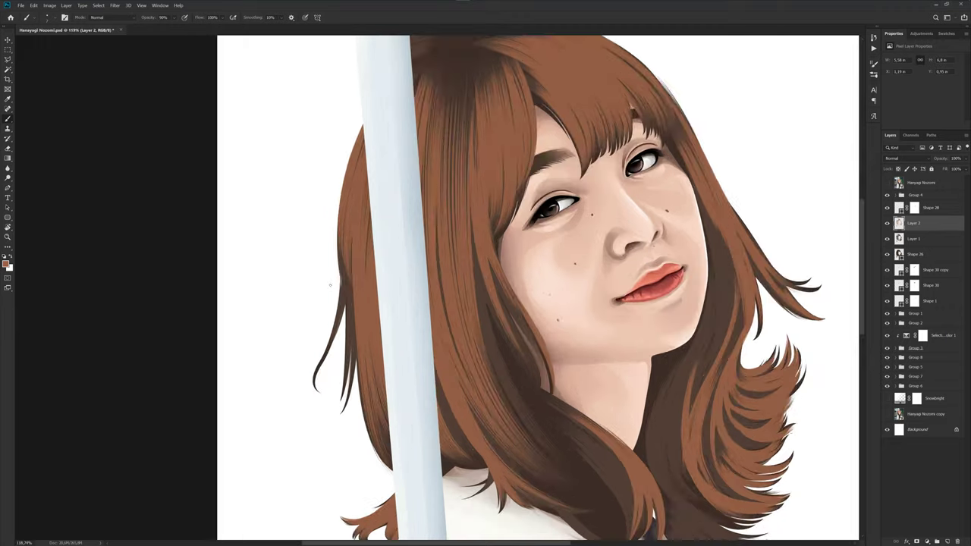
key("p")
scroll(816, 205, "up", 1)
left_click(887, 183)
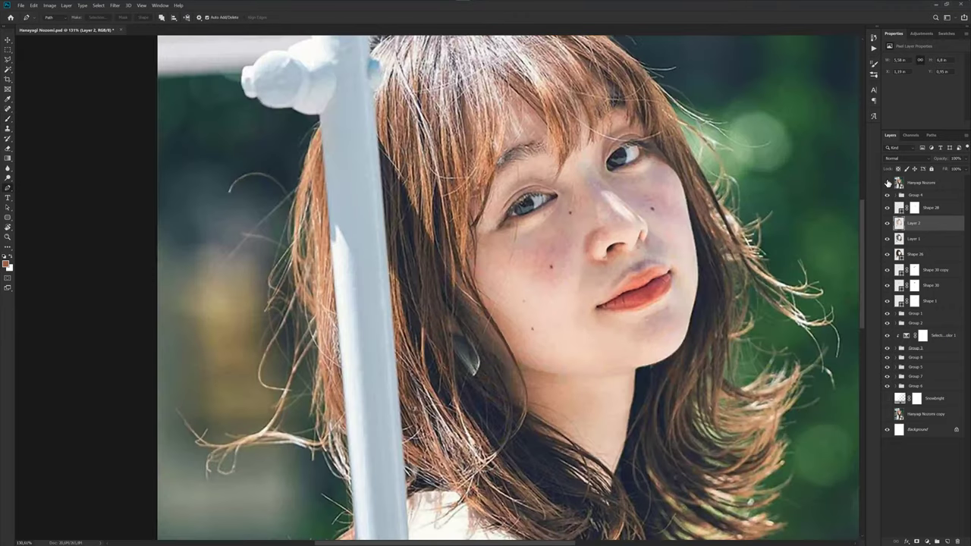
scroll(364, 316, "up", 2)
scroll(324, 182, "up", 1)
scroll(324, 183, "up", 1)
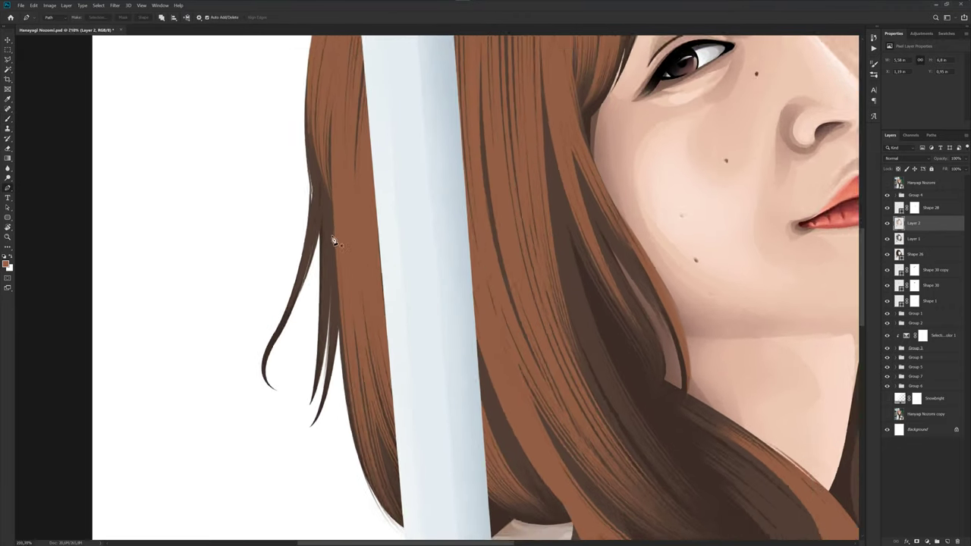
scroll(321, 166, "up", 1)
- Trace a curved strand path along the outer left lock, reshaping it and extending it to the tip
left_click_drag(320, 308, 317, 386)
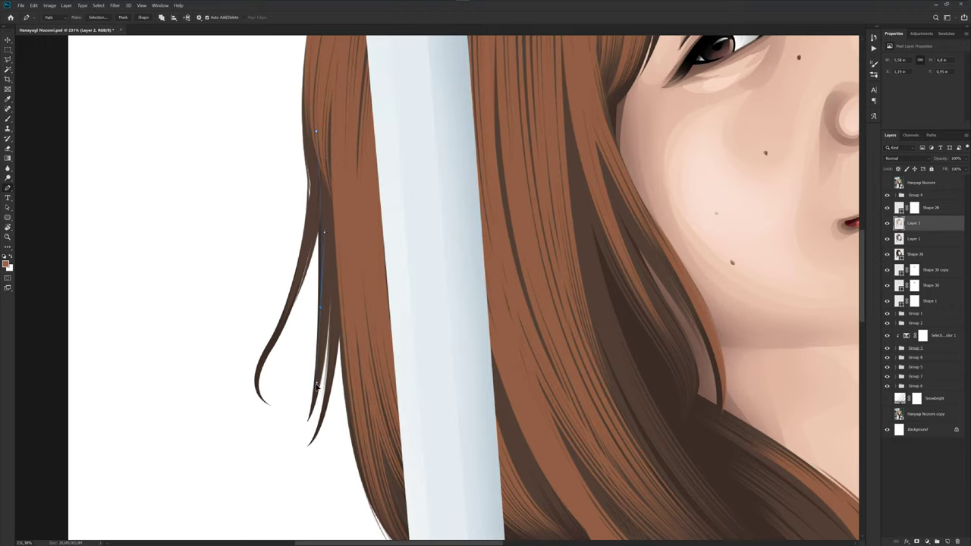
scroll(321, 322, "up", 1)
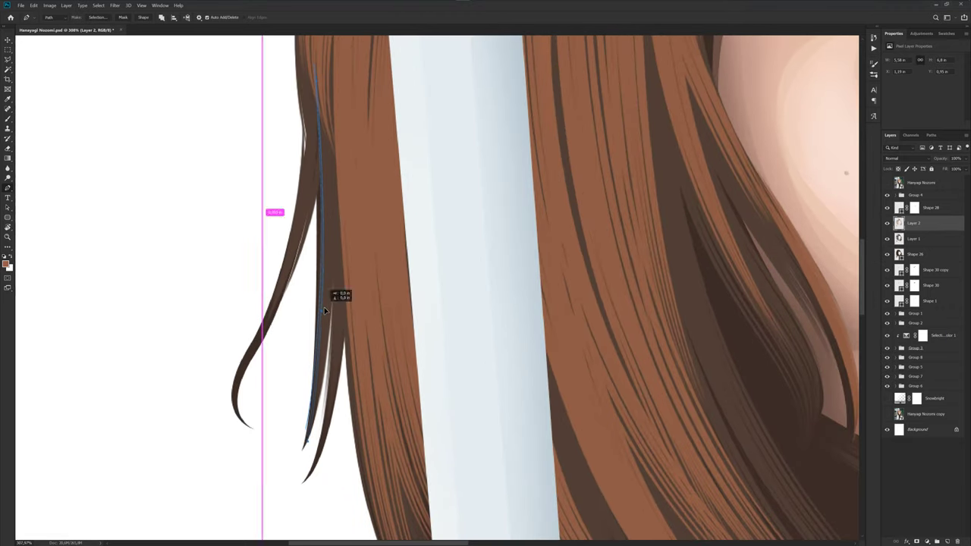
left_click(322, 317)
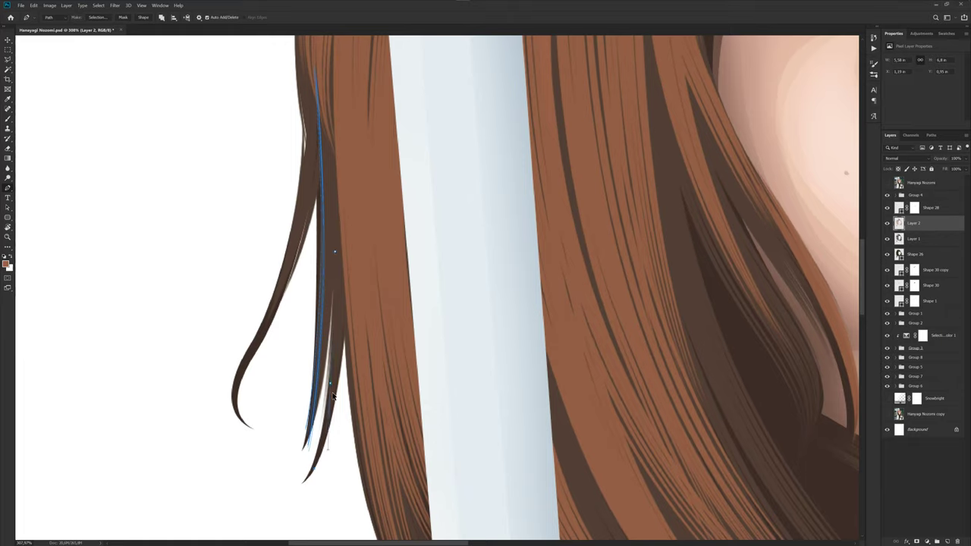
left_click_drag(333, 397, 321, 331)
scroll(326, 258, "up", 2)
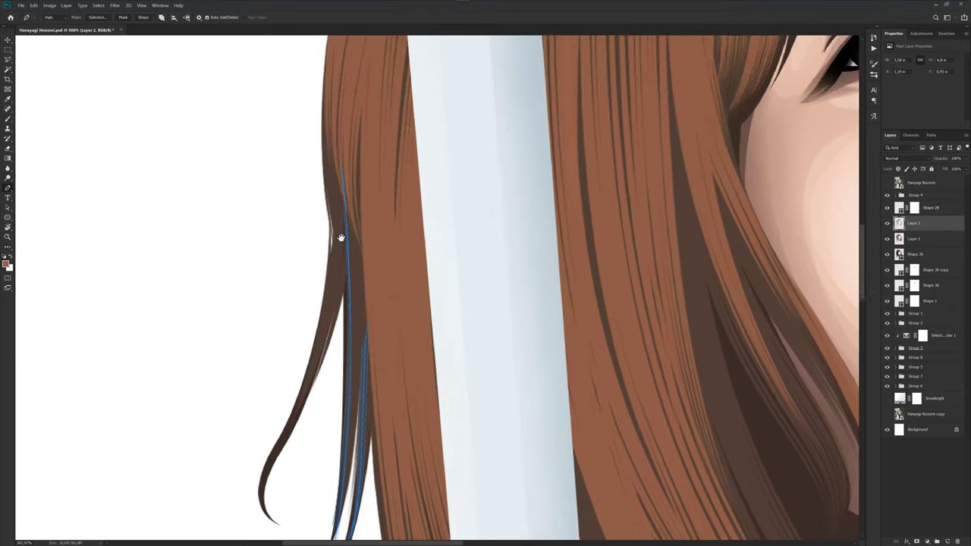
scroll(331, 189, "up", 1)
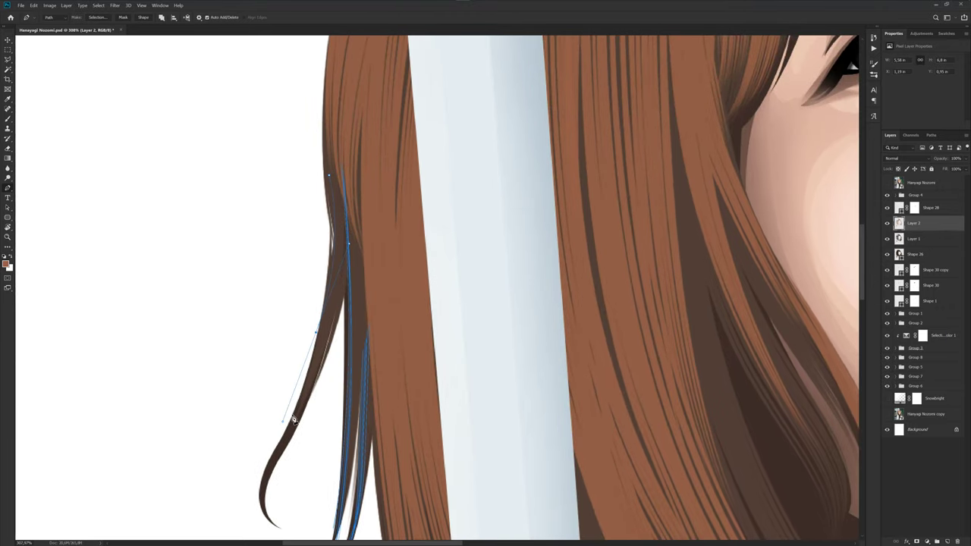
left_click_drag(287, 412, 266, 491)
left_click_drag(289, 413, 301, 401)
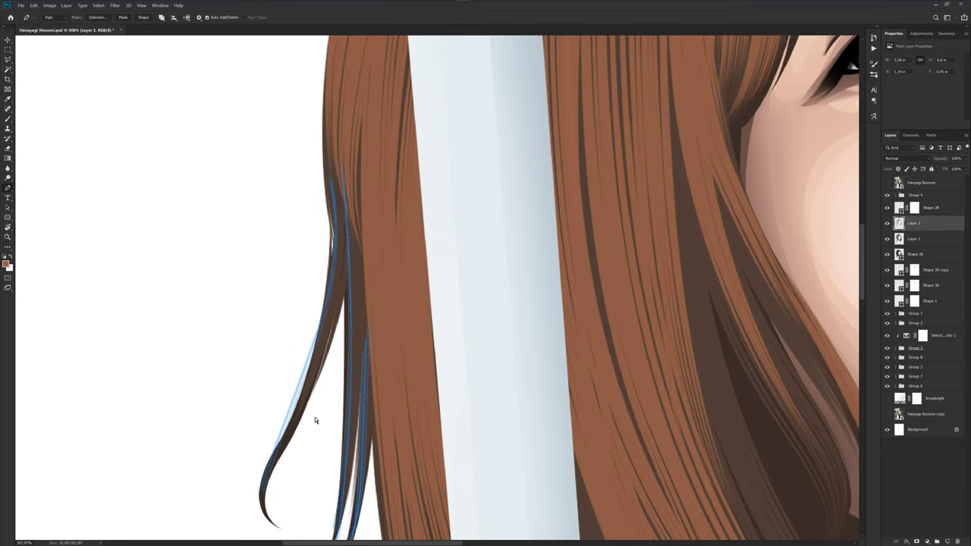
scroll(390, 405, "down", 3)
- Leave path drawing and save the portrait document
key("b")
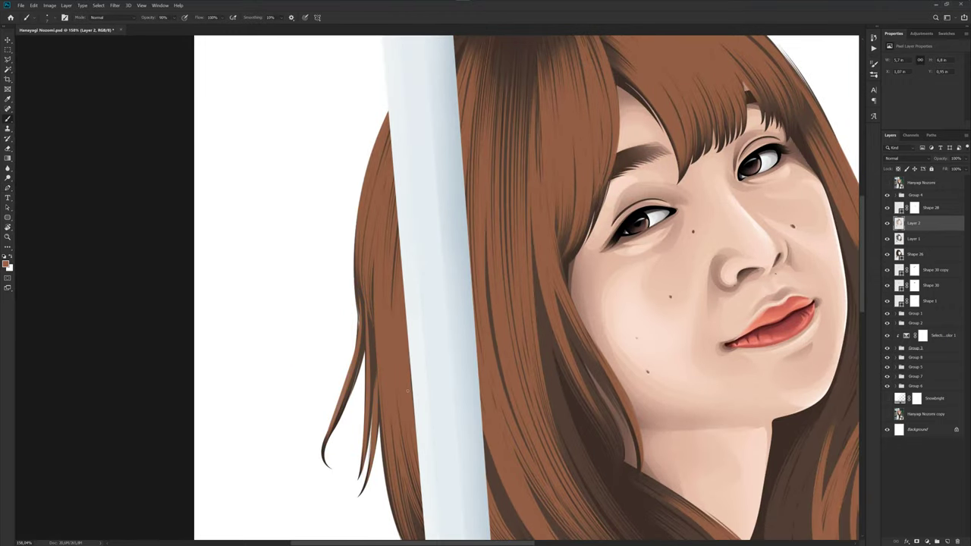
scroll(407, 391, "down", 2)
scroll(407, 390, "down", 2)
scroll(407, 391, "down", 1)
key("ctrl+s")
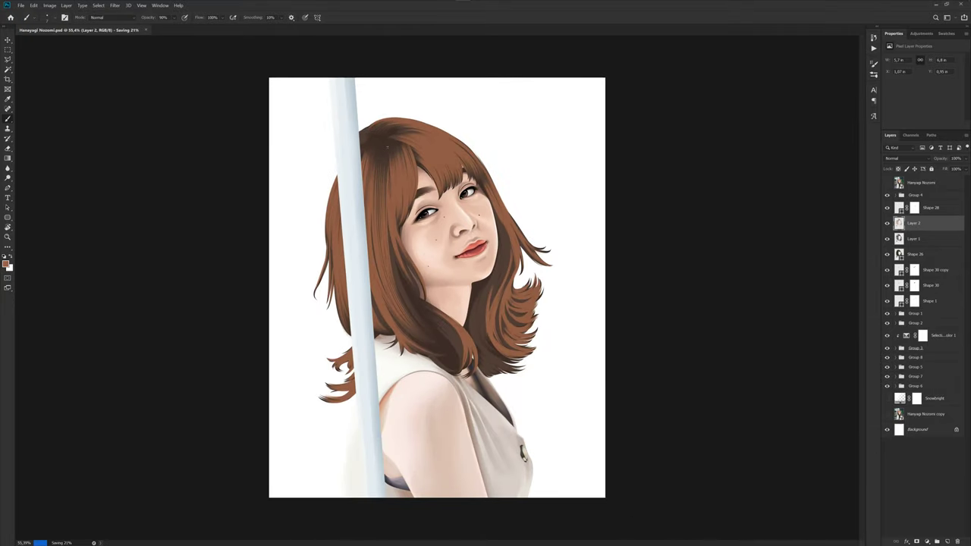
- With the Pen tool, compare the crown against the reference photo, undoing a stray anchor
scroll(387, 148, "up", 2)
scroll(387, 148, "up", 2)
key("p")
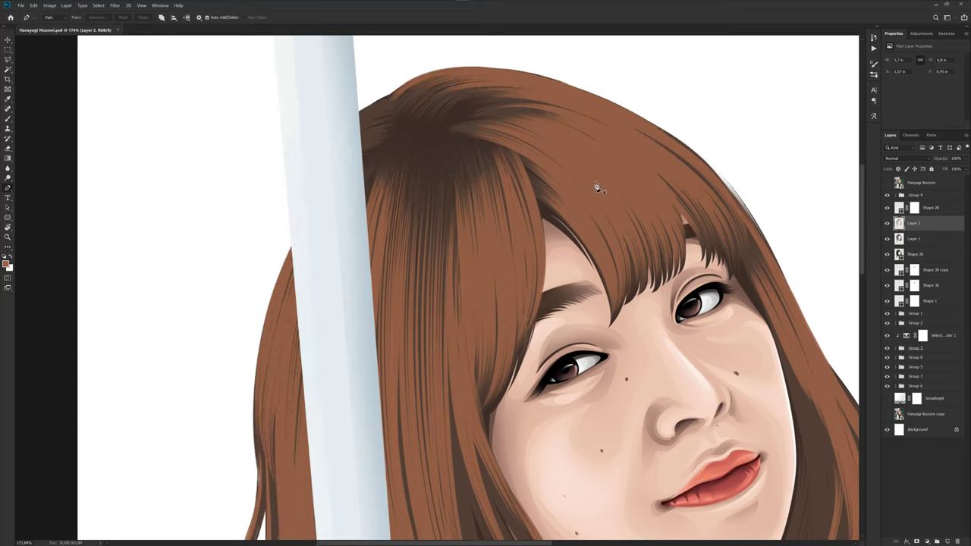
left_click(888, 183)
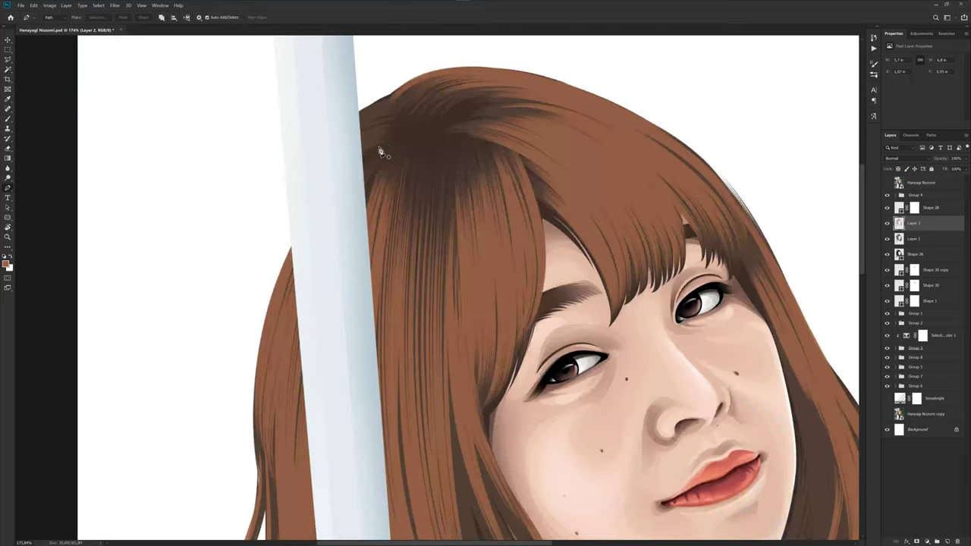
scroll(388, 148, "up", 2)
left_click(392, 138)
key("ctrl+z")
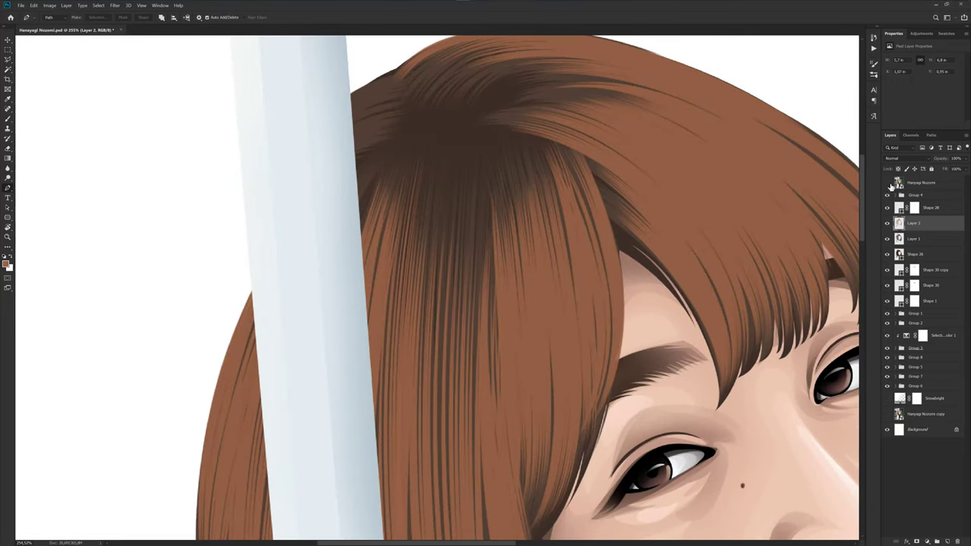
left_click(887, 184)
key("ctrl+z")
- Draw strand paths from the crown curving down across the pole's edge
left_click(394, 141)
left_click_drag(294, 270, 260, 372)
scroll(355, 180, "up", 1)
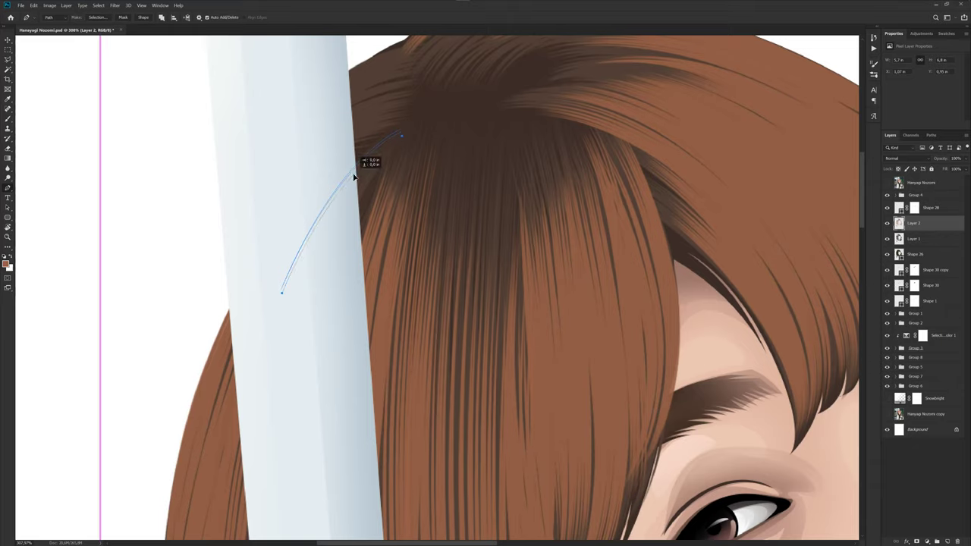
left_click_drag(354, 174, 355, 187)
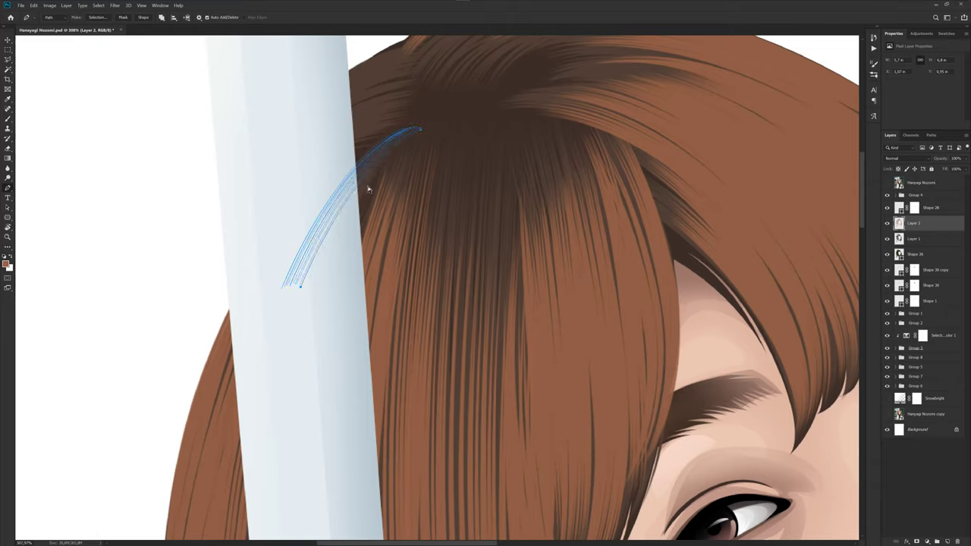
left_click(396, 143)
left_click(326, 317)
left_click_drag(367, 217, 362, 205)
left_click_drag(364, 206, 354, 208)
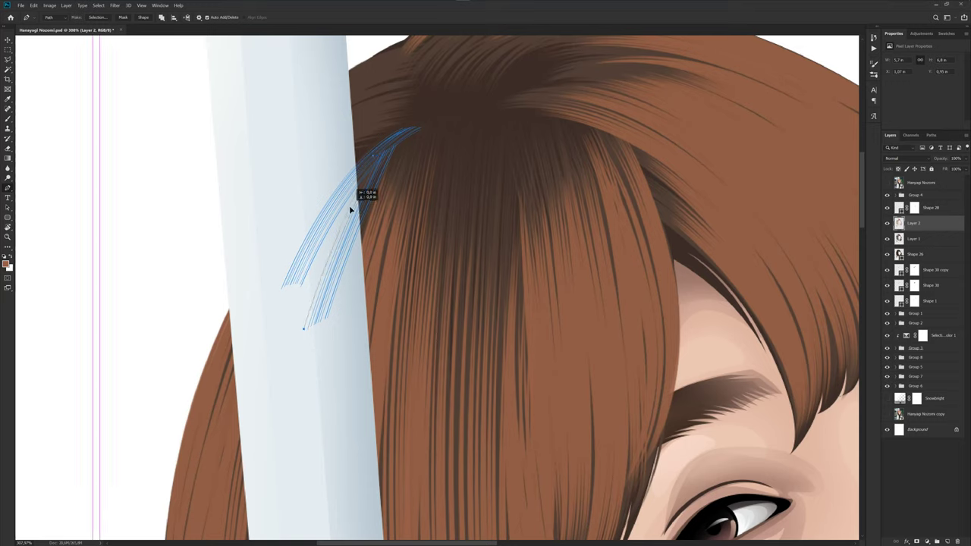
scroll(455, 228, "down", 2)
- Hide the paths briefly, then return to the Pen tool and recheck the reference photo
key("b")
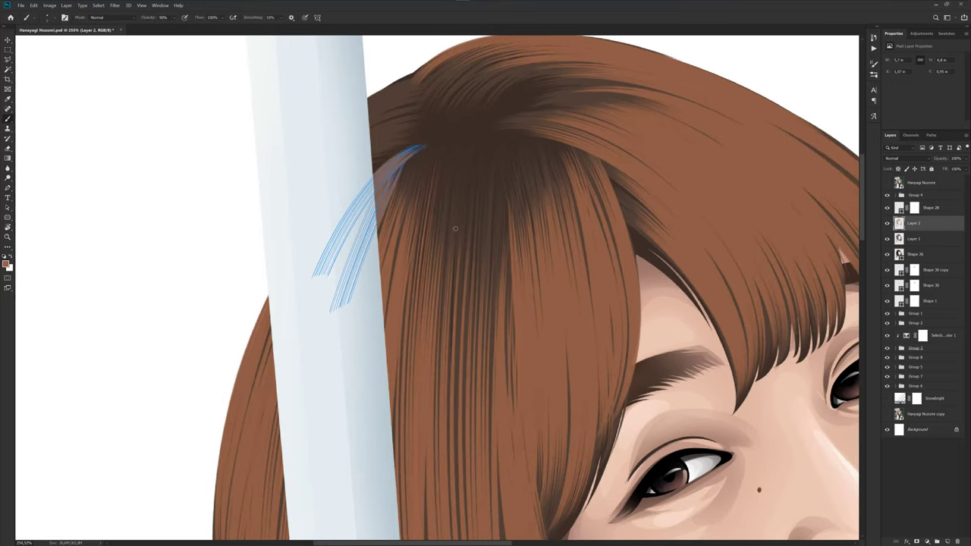
scroll(455, 228, "down", 2)
scroll(448, 223, "down", 2)
scroll(442, 250, "down", 1)
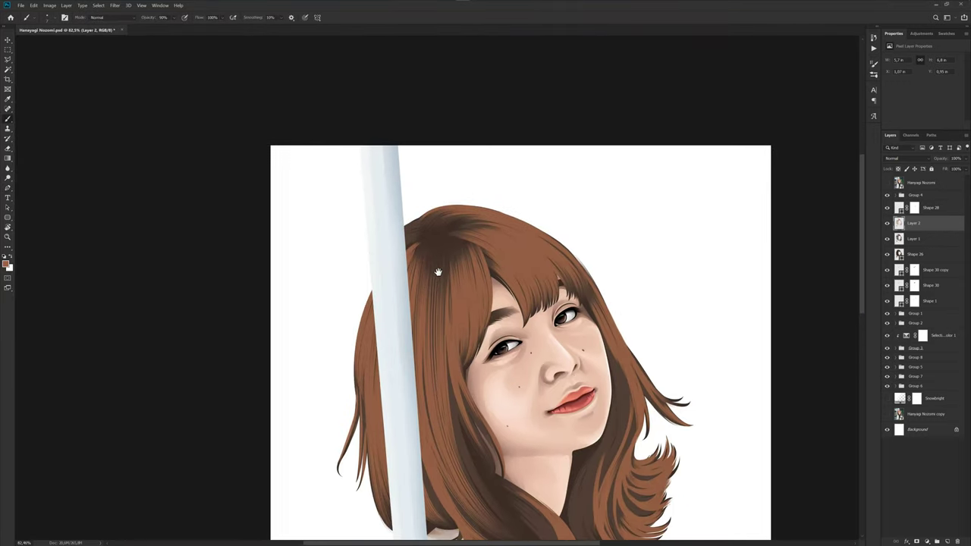
scroll(436, 262, "up", 1)
scroll(427, 247, "up", 2)
key("p")
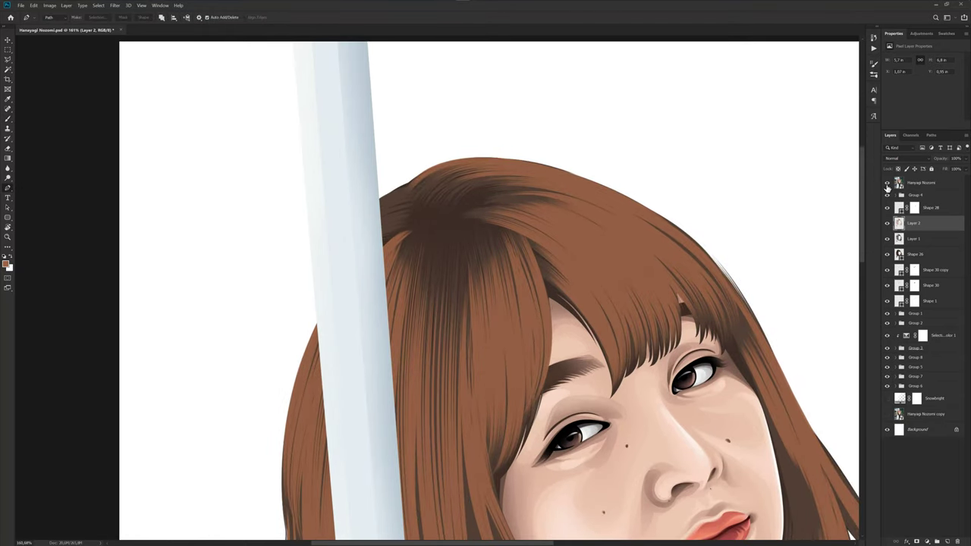
left_click(887, 184)
key("ctrl+comma")
scroll(410, 238, "up", 3)
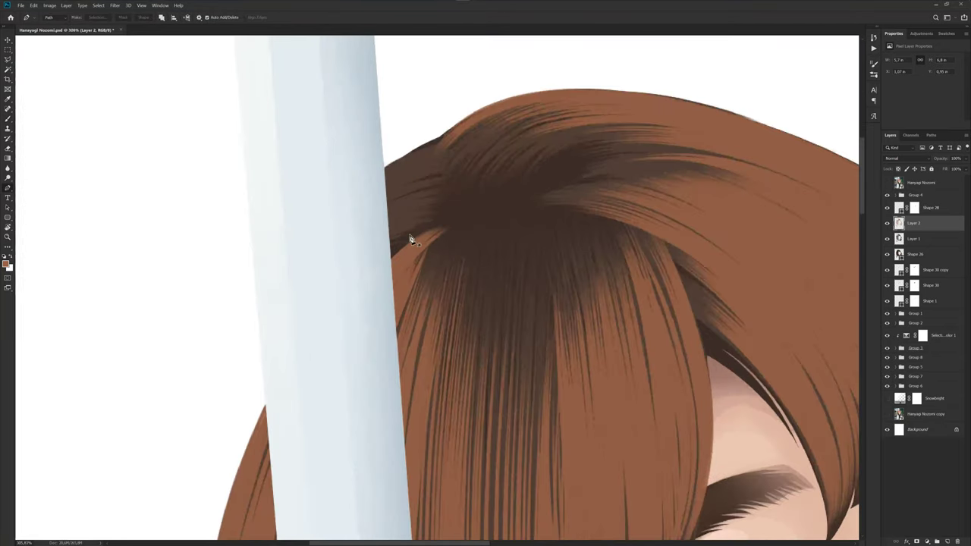
- Draw curled arcs around the crown's left edge, layering more arcs over the first
left_click(410, 233)
left_click_drag(365, 202, 364, 151)
left_click(412, 151)
scroll(373, 206, "up", 2)
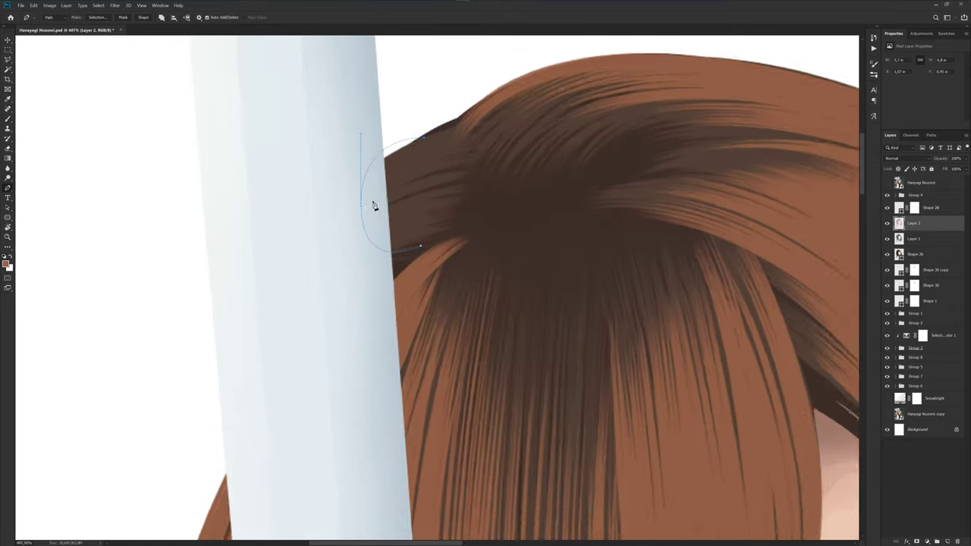
scroll(373, 205, "up", 1)
left_click_drag(360, 204, 360, 282)
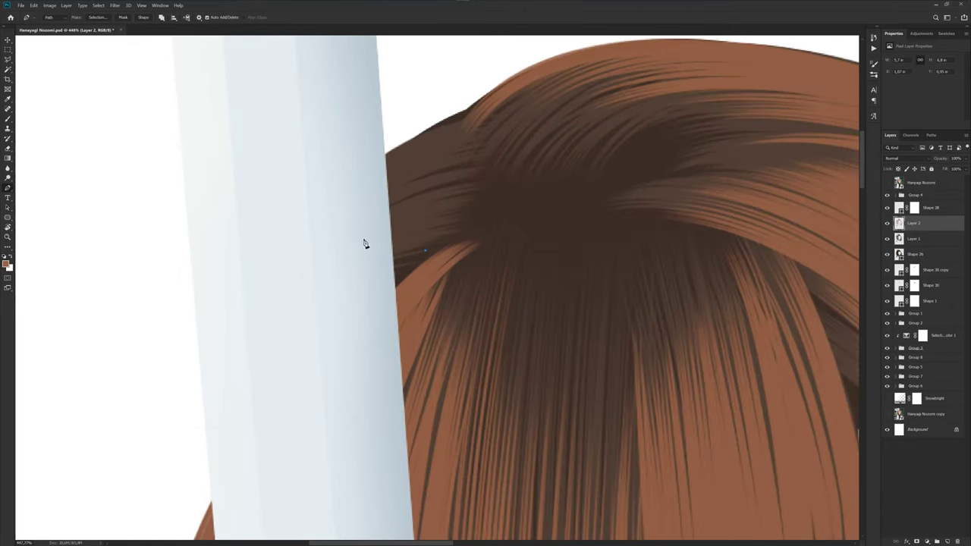
key("ctrl+z")
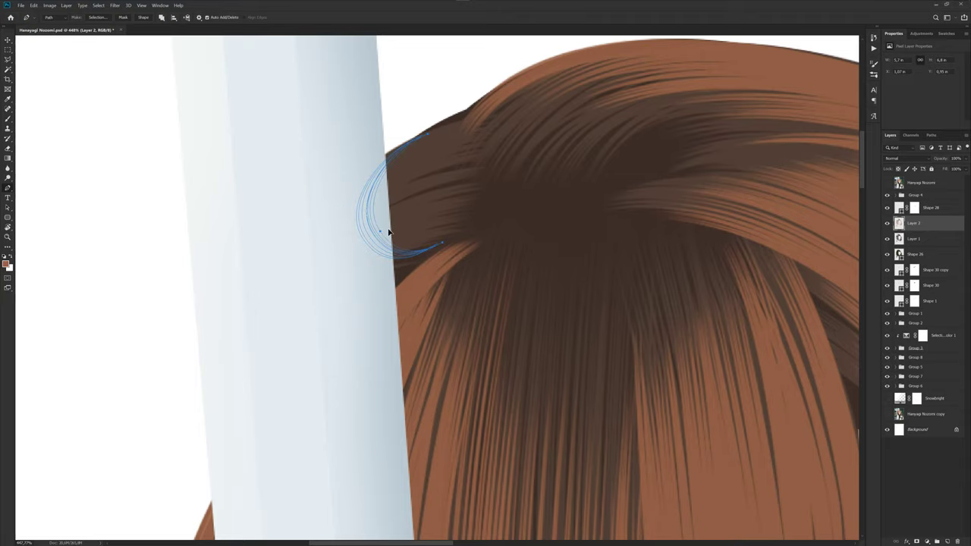
left_click_drag(390, 228, 392, 230)
- Shift the newest arc up and right and reshape it to follow the hair edge
left_click(887, 184)
key("ctrl+z")
left_click_drag(407, 225, 421, 214)
left_click(424, 219, "ctrl")
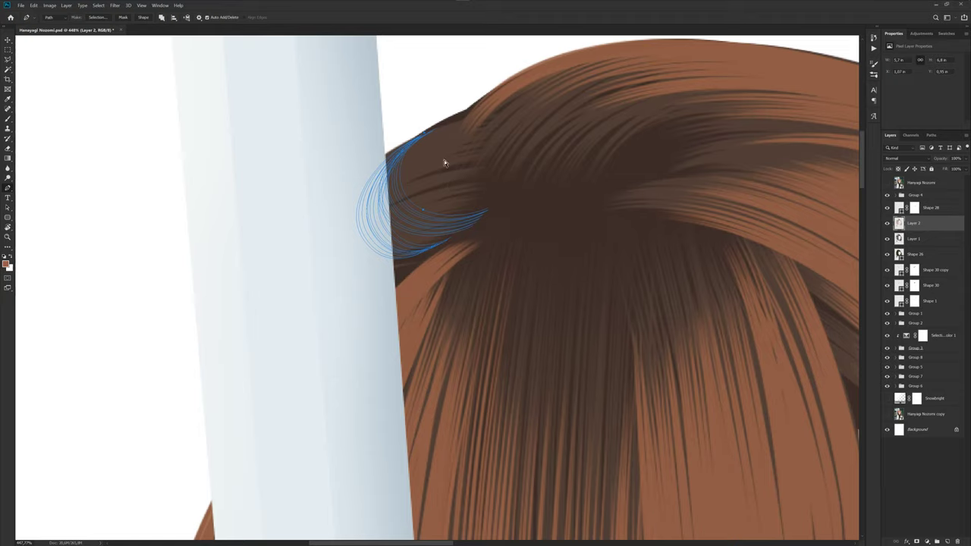
left_click(432, 222, "ctrl")
left_click_drag(421, 200, 431, 197)
left_click_drag(461, 208, 440, 179)
scroll(540, 194, "down", 3)
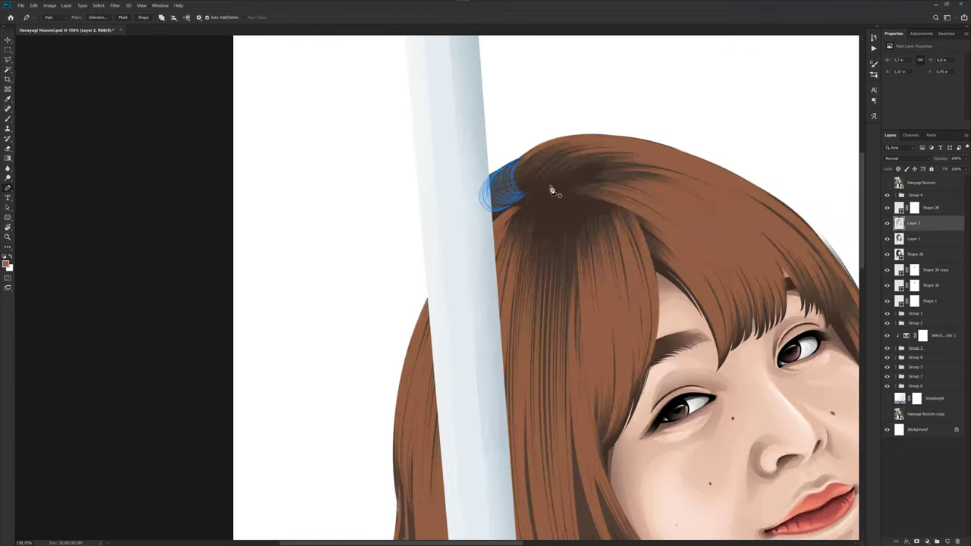
- Toggle the reference photo on and off to compare it with the portrait
key("b")
scroll(554, 184, "down", 3)
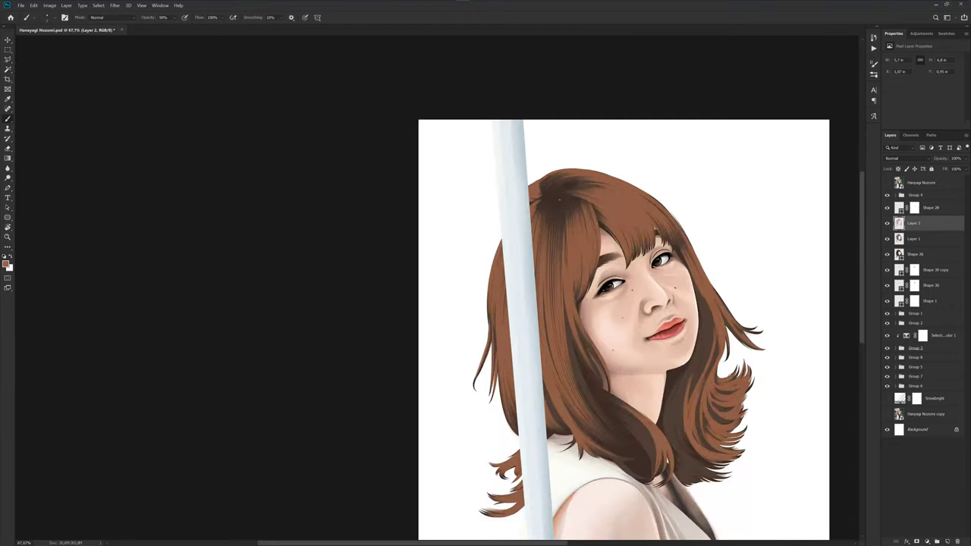
scroll(534, 225, "down", 2)
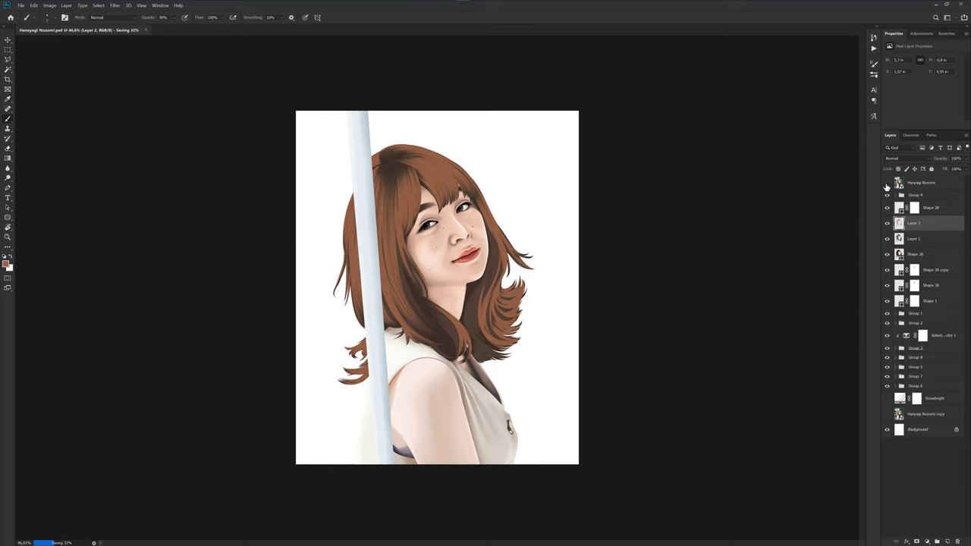
left_click(886, 184)
left_click(887, 184)
scroll(406, 190, "up", 3)
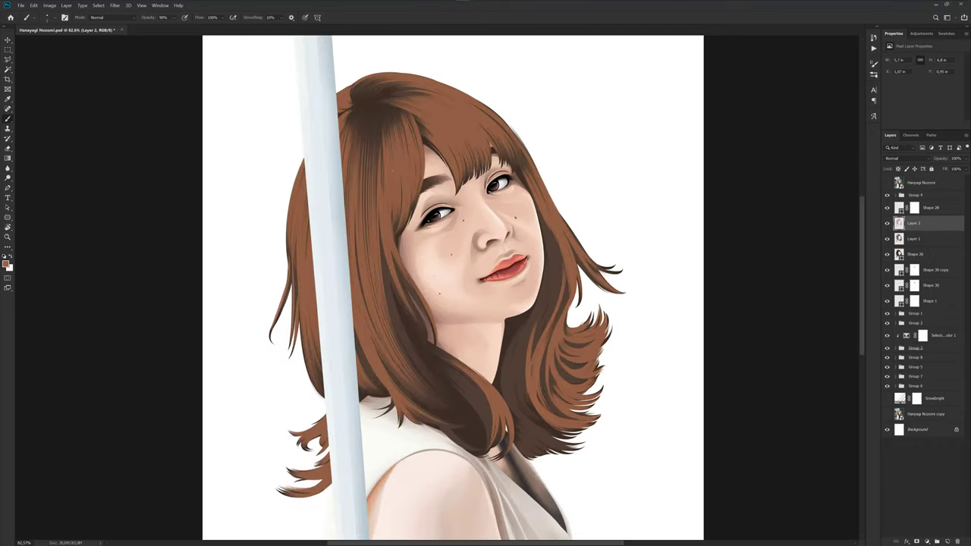
scroll(406, 189, "up", 3)
- Reshape the crown path segment into a thin strand with the Pen tool
key("p")
left_click_drag(375, 99, 389, 217)
scroll(346, 173, "up", 3)
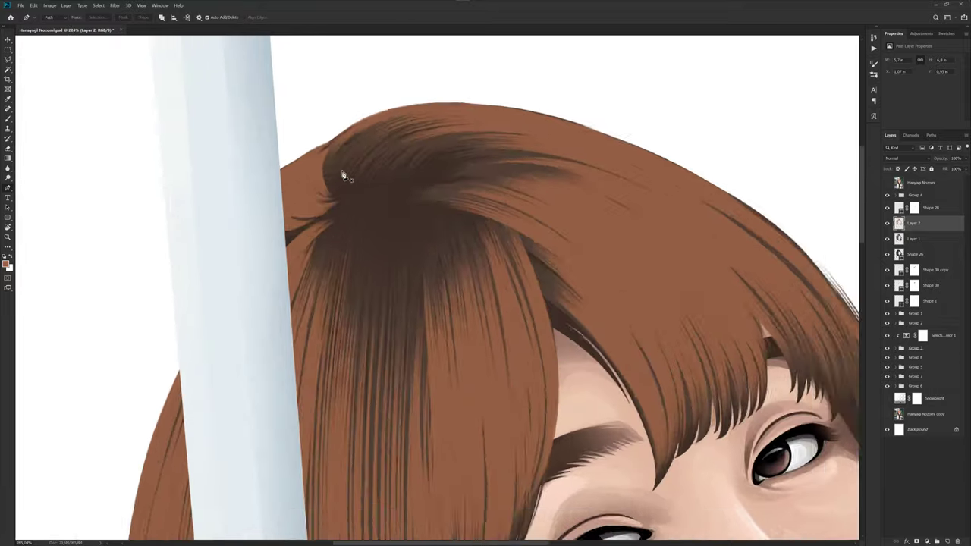
scroll(329, 190, "up", 2)
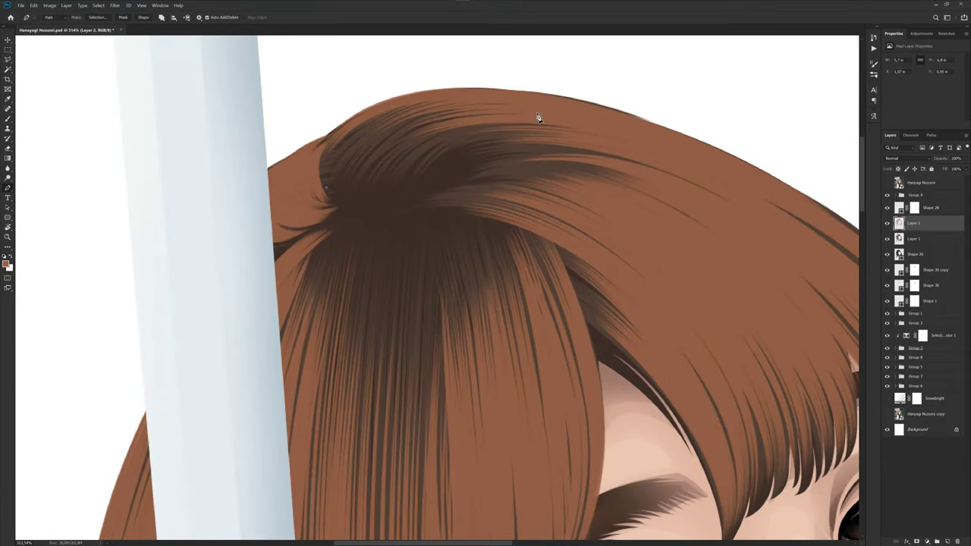
left_click(383, 131)
left_click_drag(379, 121, 383, 122)
- Add a new empty Layer 3 above Layer 2
key("b")
scroll(414, 172, "down", 3)
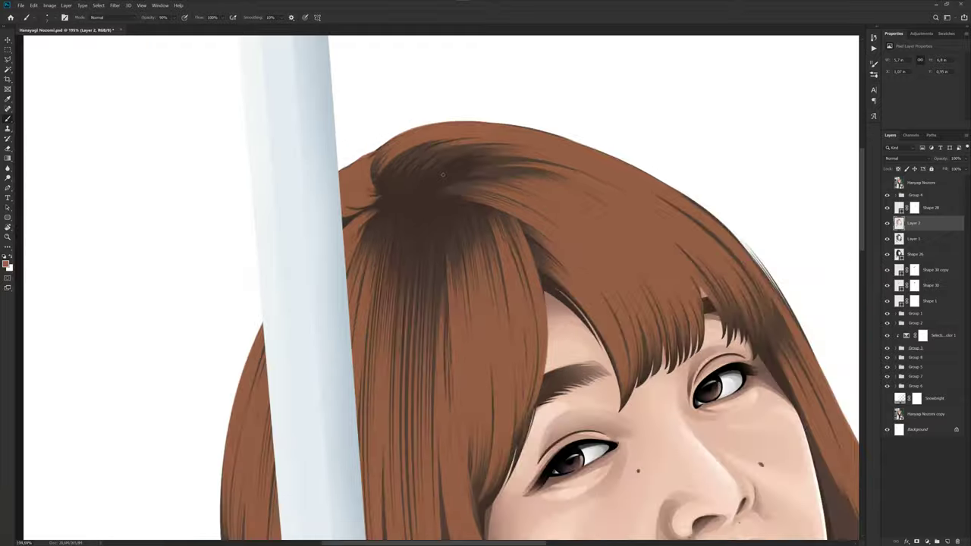
scroll(414, 172, "down", 3)
scroll(414, 172, "down", 2)
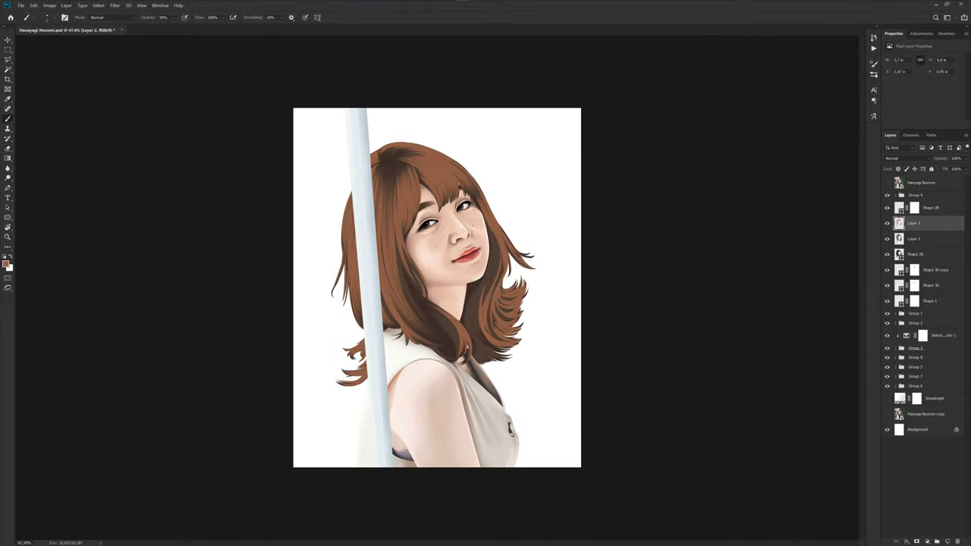
scroll(436, 287, "up", 1)
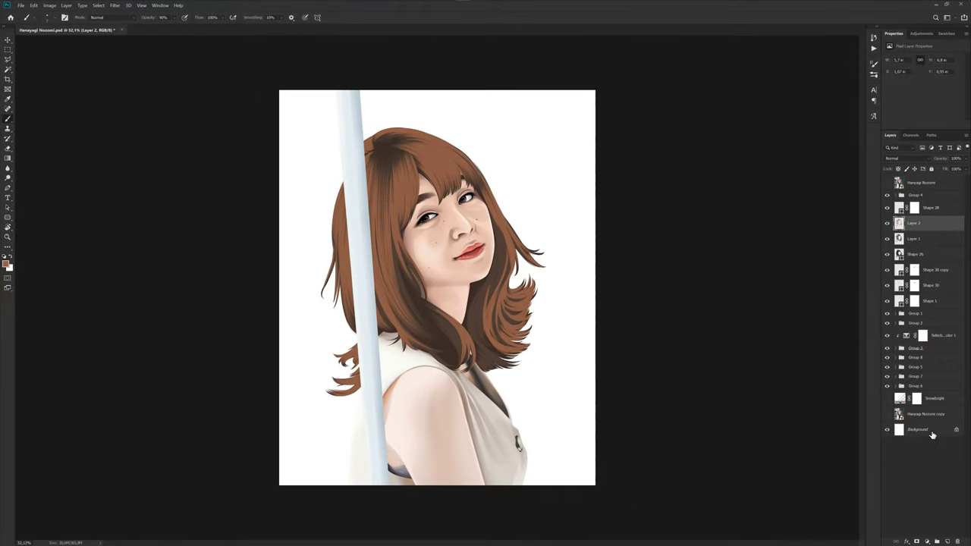
left_click(947, 542)
- Zoom the canvas out to about 63% and minimize Photoshop to reveal Spotify
key("p")
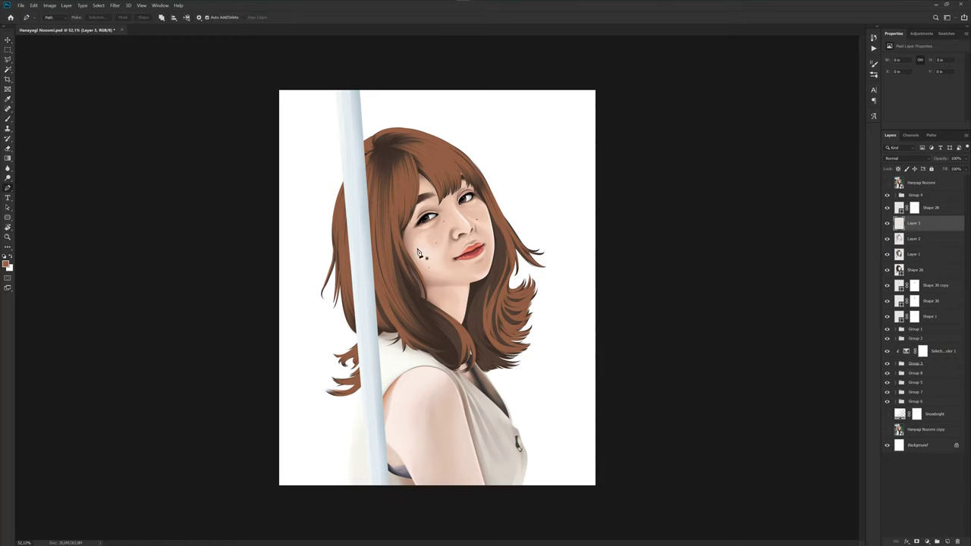
scroll(424, 227, "up", 5)
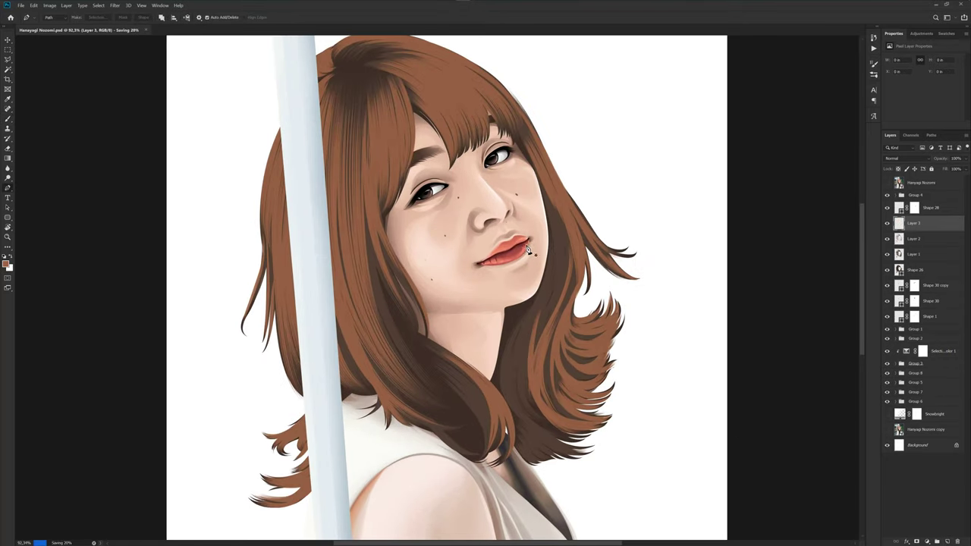
scroll(529, 250, "down", 2)
scroll(523, 254, "down", 1)
scroll(520, 255, "up", 1)
scroll(519, 256, "down", 1)
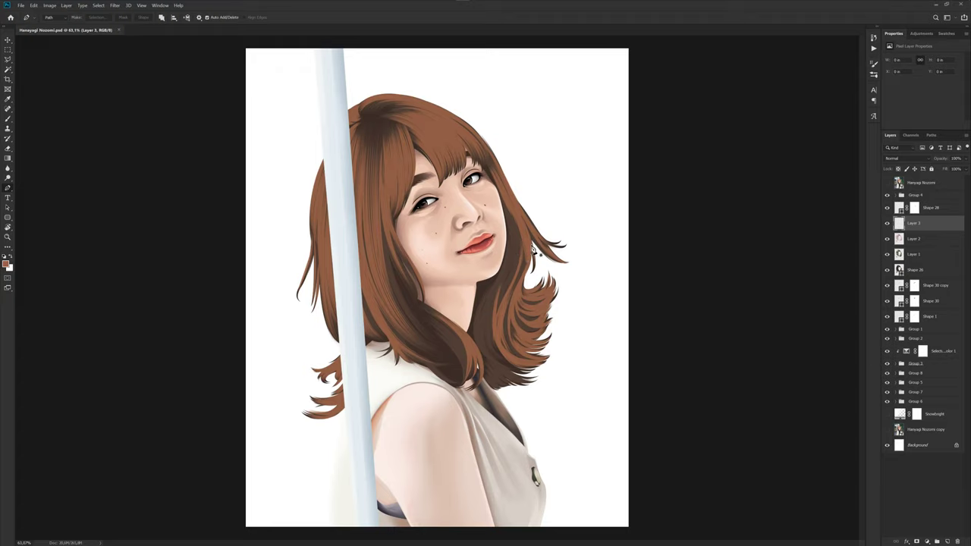
left_click(933, 6)
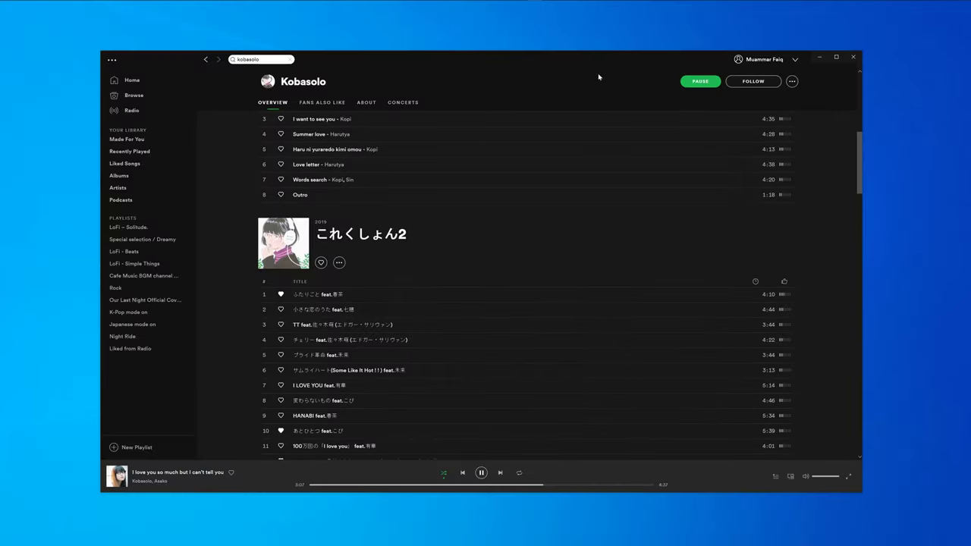
- Close the Live Streaming replay and Pinterest tabs and open YouTube home in a new tab
left_click(442, 5)
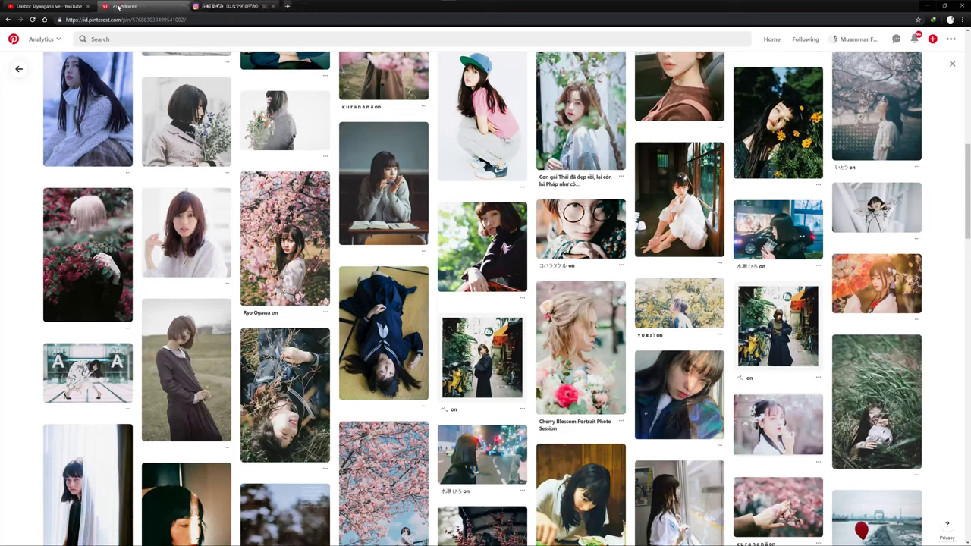
middle_click(114, 9)
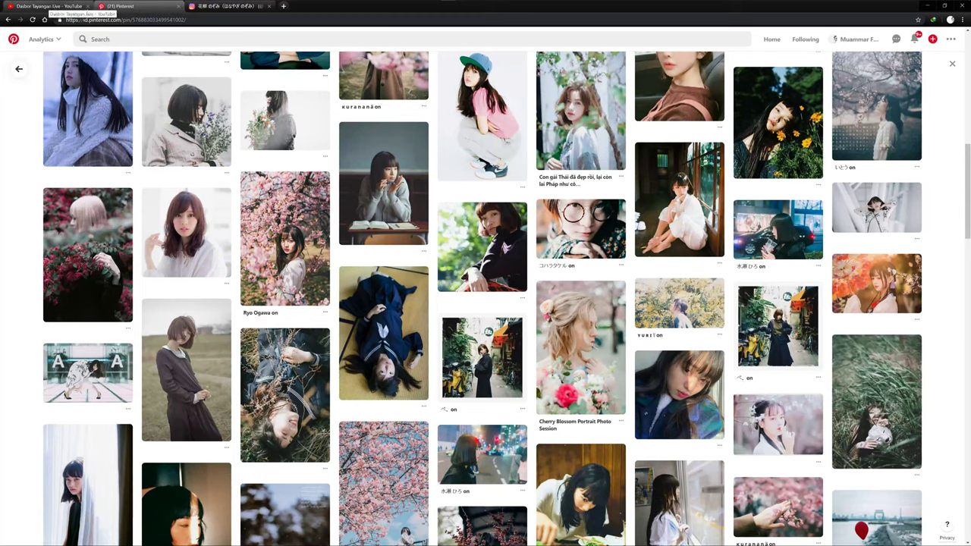
key("ctrl+w")
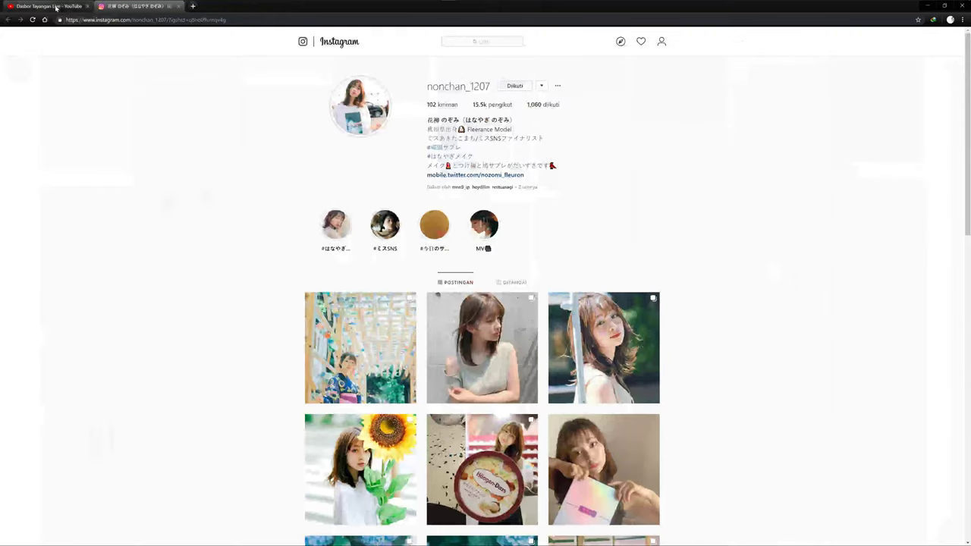
left_click(50, 7)
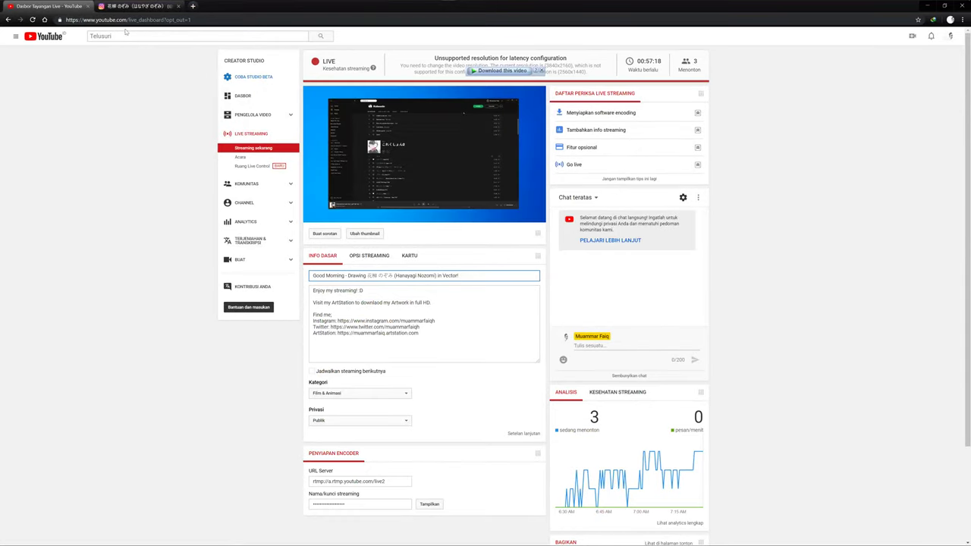
right_click(54, 35)
left_click(76, 40)
left_click(136, 6)
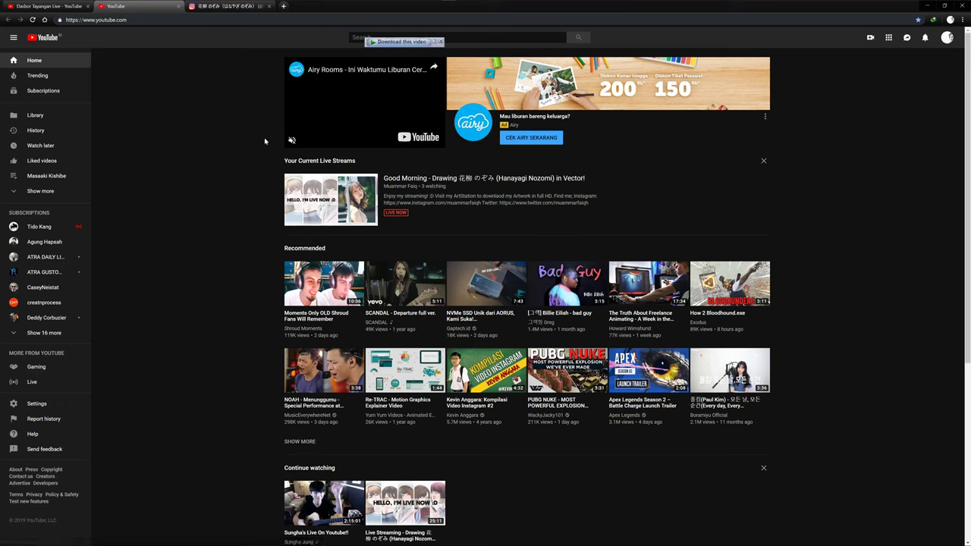
- Search YouTube for 'kobasolo' and play its まちがいさがし cover video
scroll(247, 277, "down", 2)
scroll(254, 276, "up", 2)
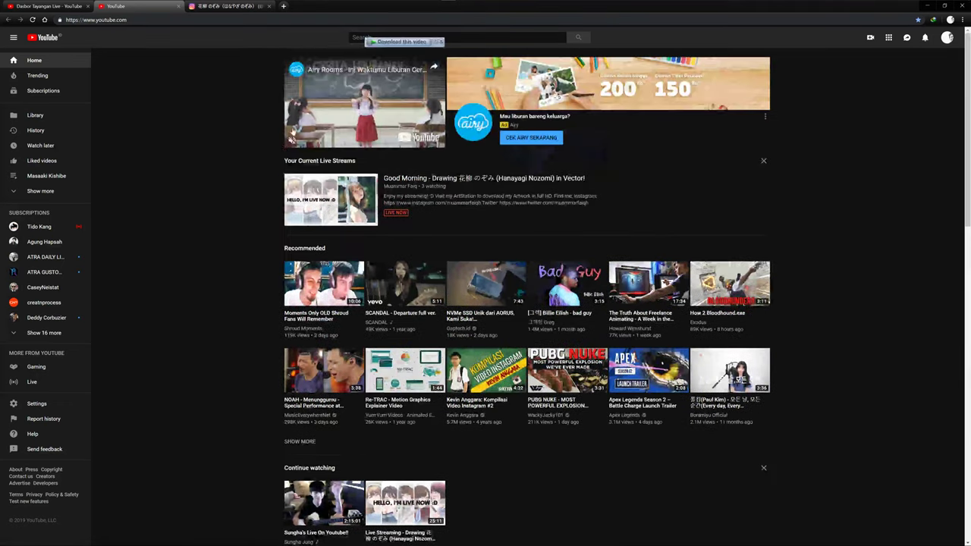
type("/kobasolo")
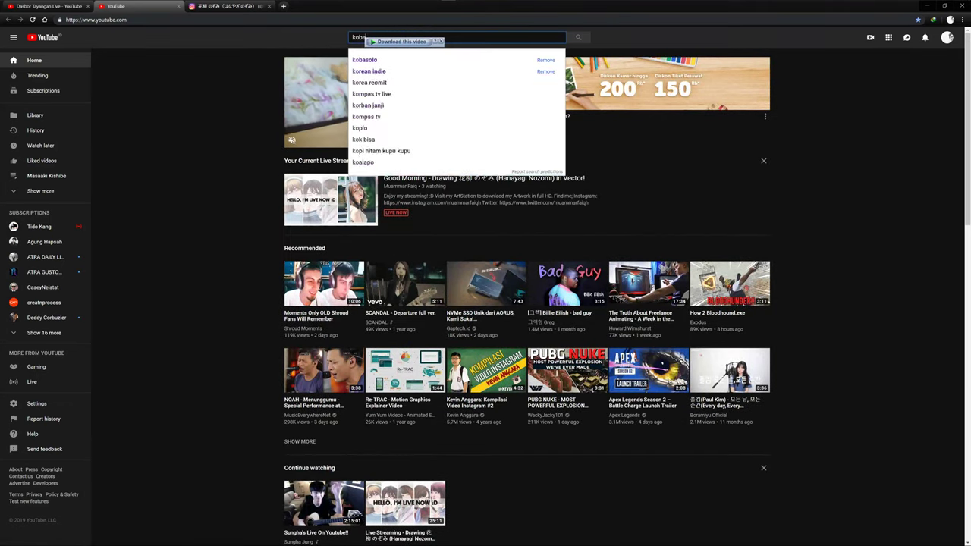
key("Return")
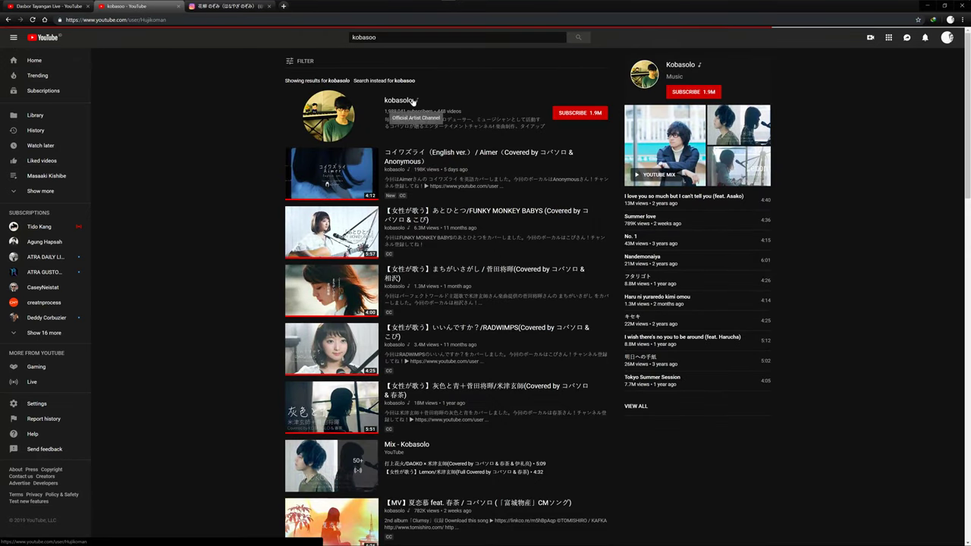
left_click(399, 100)
key("alt+Left")
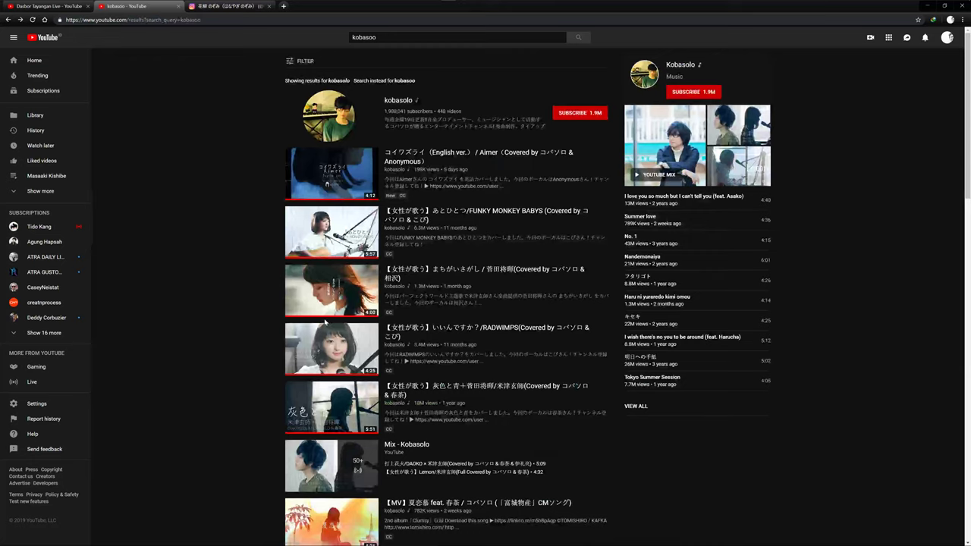
left_click(363, 289)
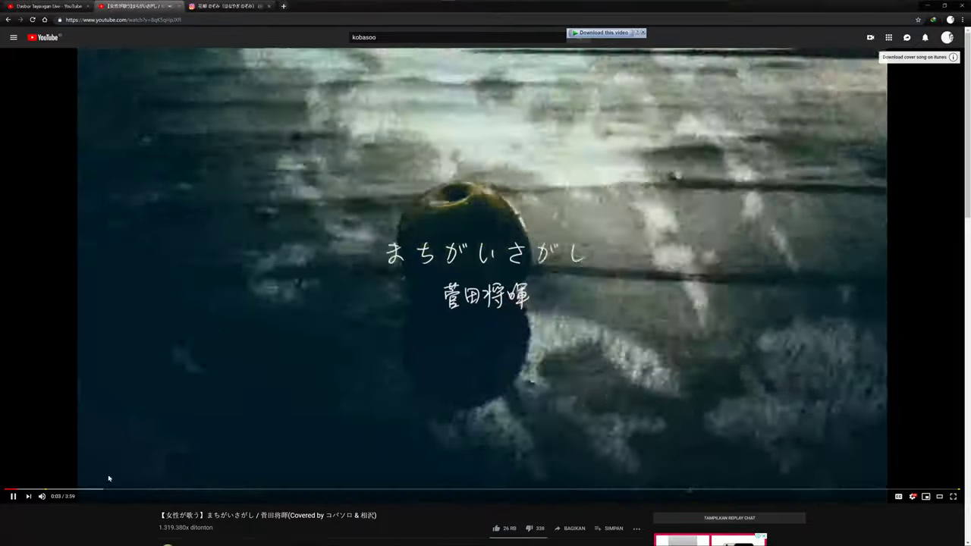
mouse_move(42, 496)
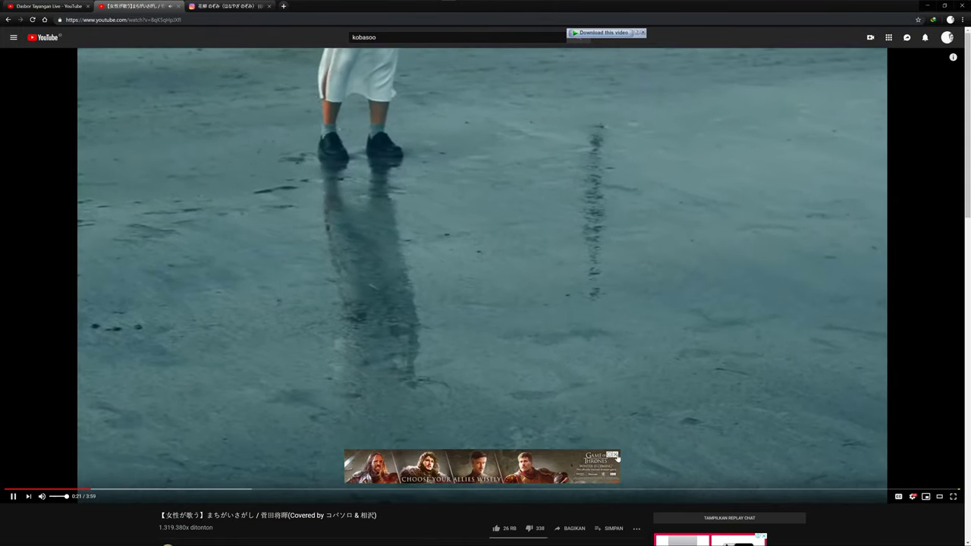
- Close the Game of Thrones banner ad covering the playing video
left_click(616, 454)
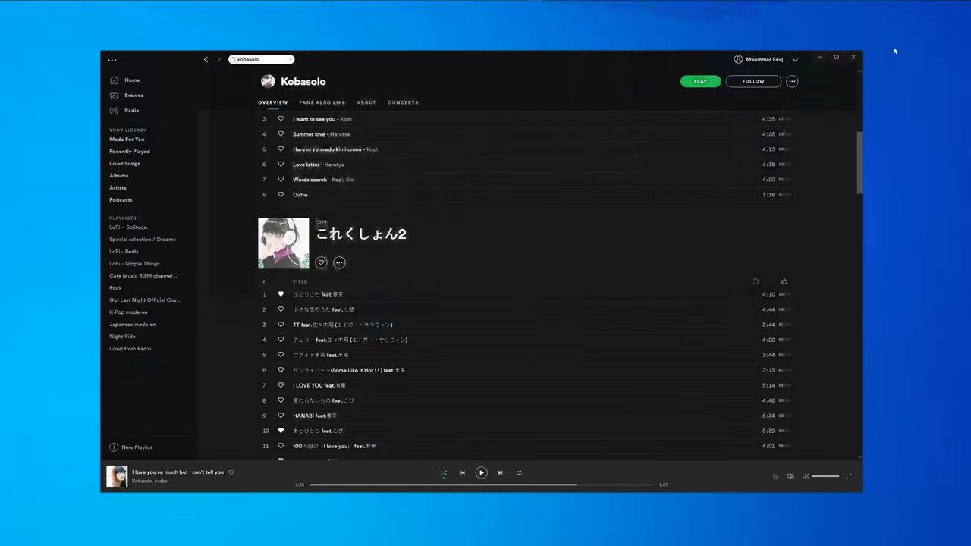
- Minimize Chrome, Spotify and OBS, leaving the Photoshop portrait in front
left_click(927, 5)
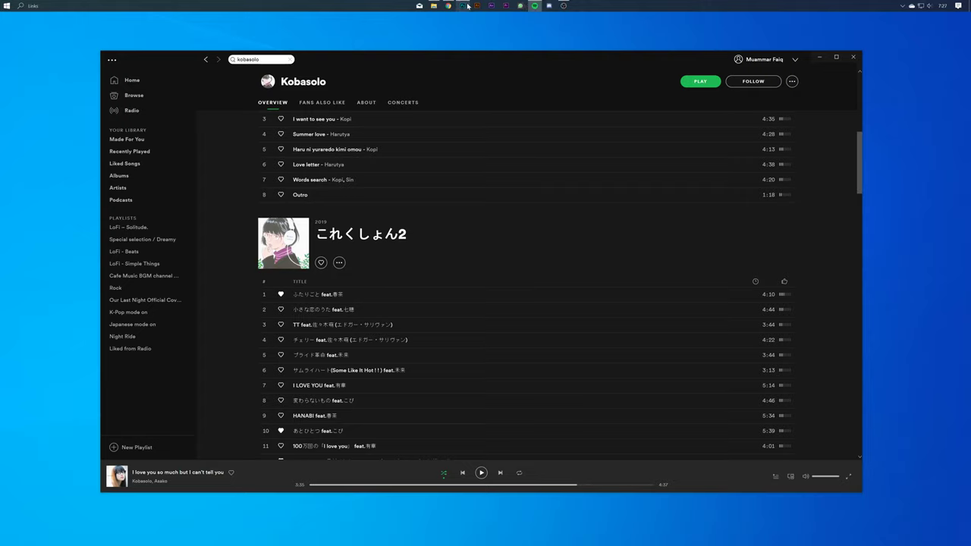
left_click(463, 4)
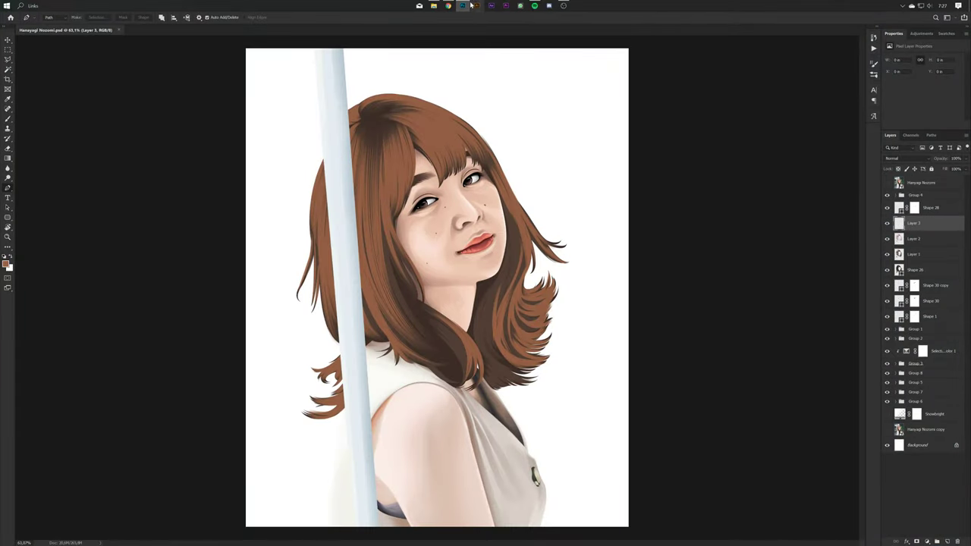
left_click(470, 5)
left_click(836, 56)
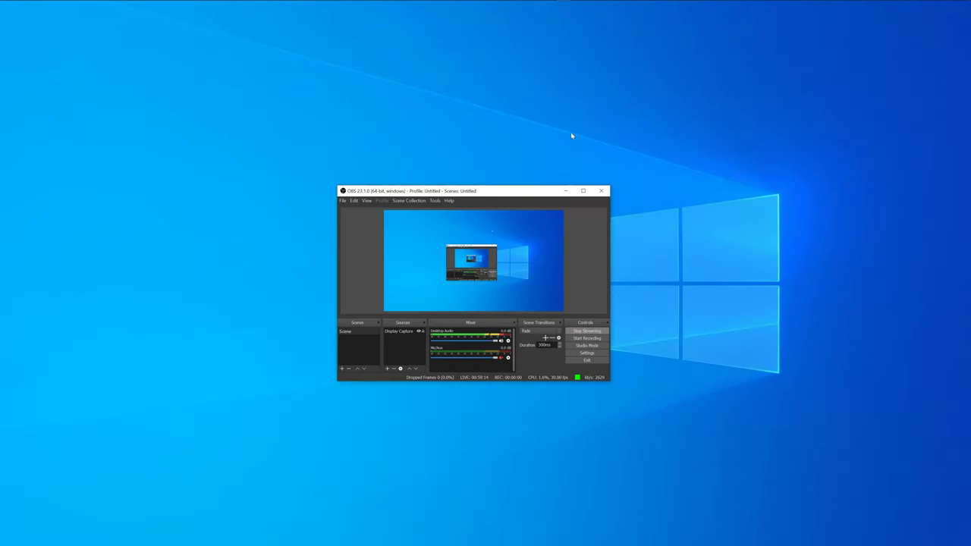
left_click(566, 191)
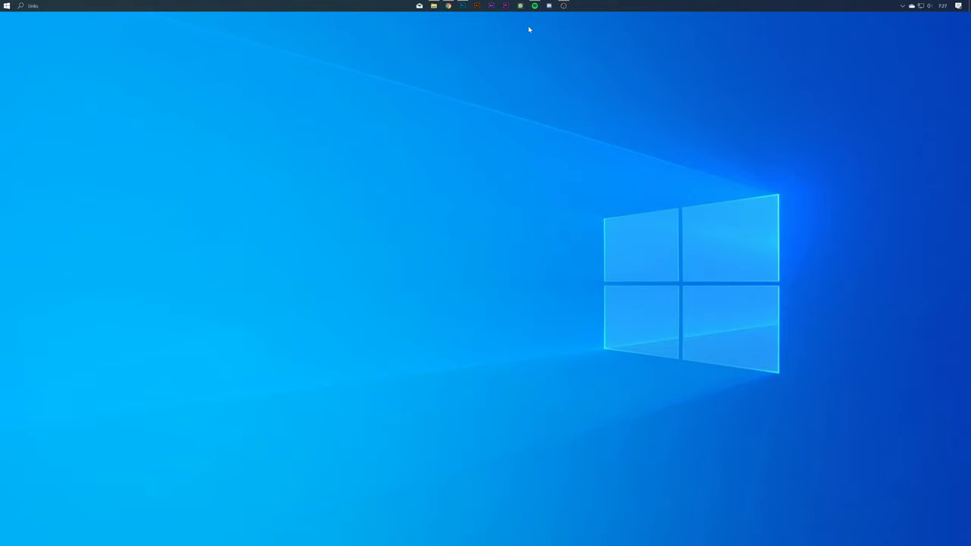
left_click(463, 6)
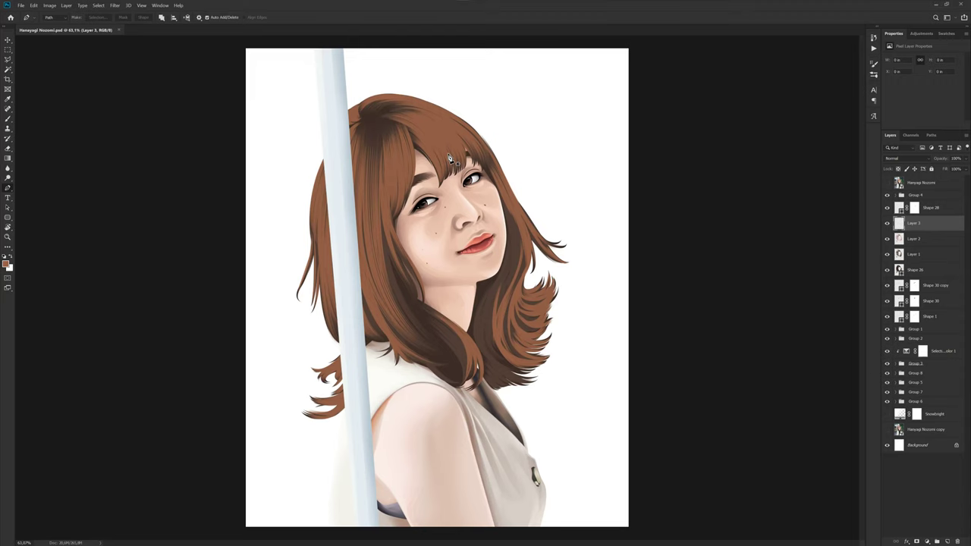
- Compare with the reference photo layer, then select Layer 2 and drag its opacity slider
left_click(886, 184)
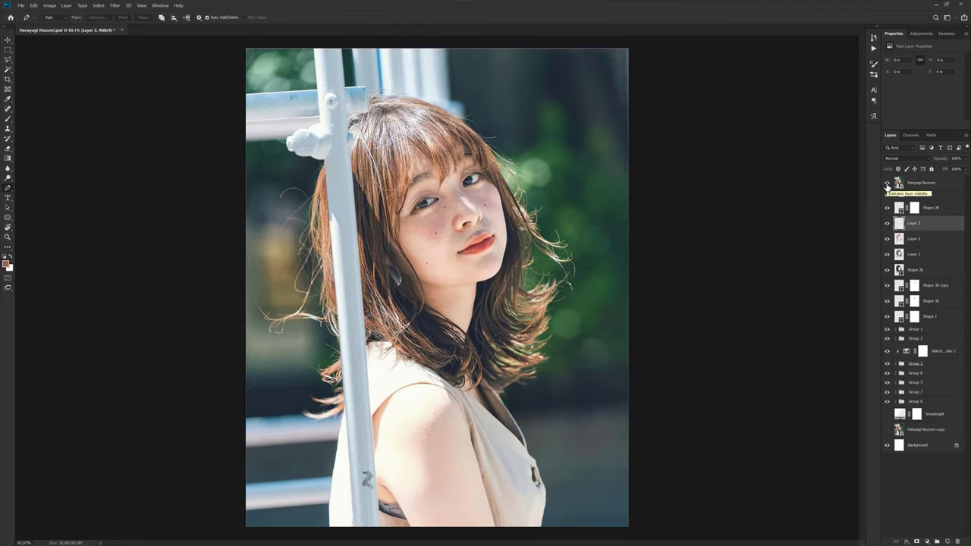
left_click(886, 183)
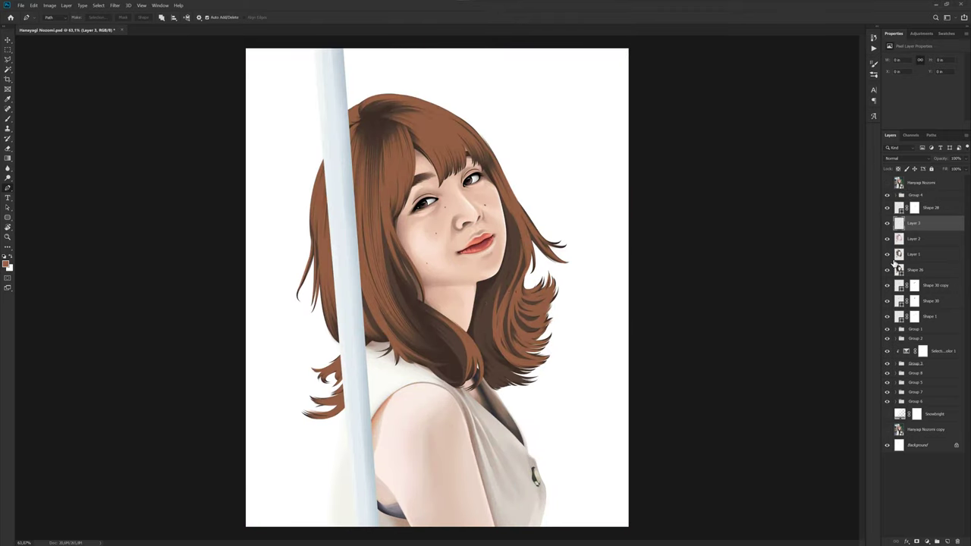
left_click(916, 238)
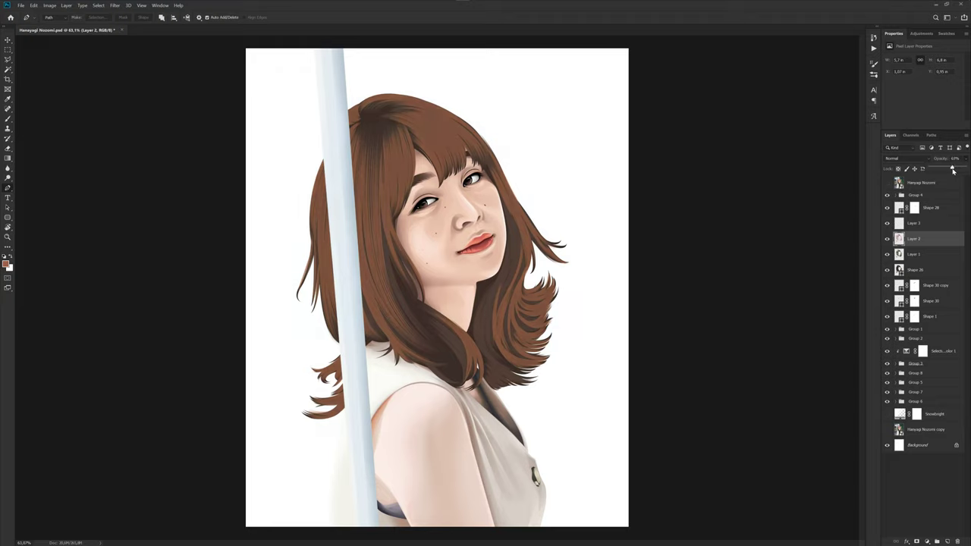
left_click_drag(954, 170, 959, 170)
- Set Layer 2's opacity to 70% and return to Layer 3
key("0")
key("7")
left_click(915, 224)
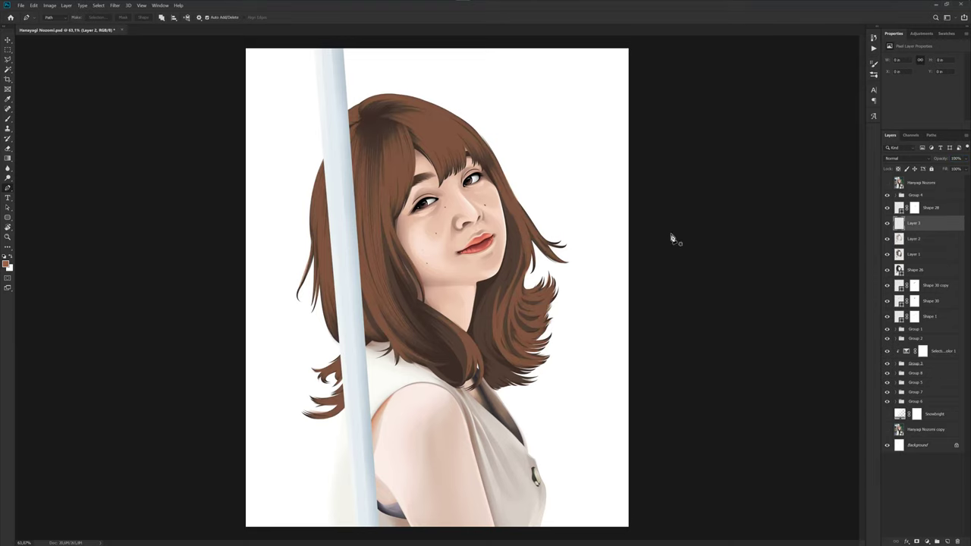
scroll(361, 189, "up", 5)
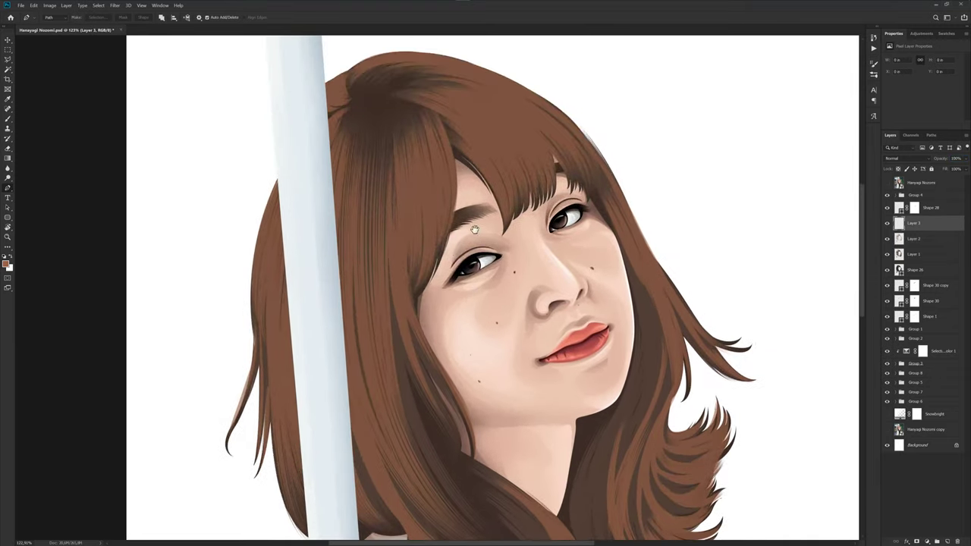
left_click_drag(455, 190, 490, 270)
- Check the reference photo, then add anchor points along the bangs strand path
left_click(887, 184)
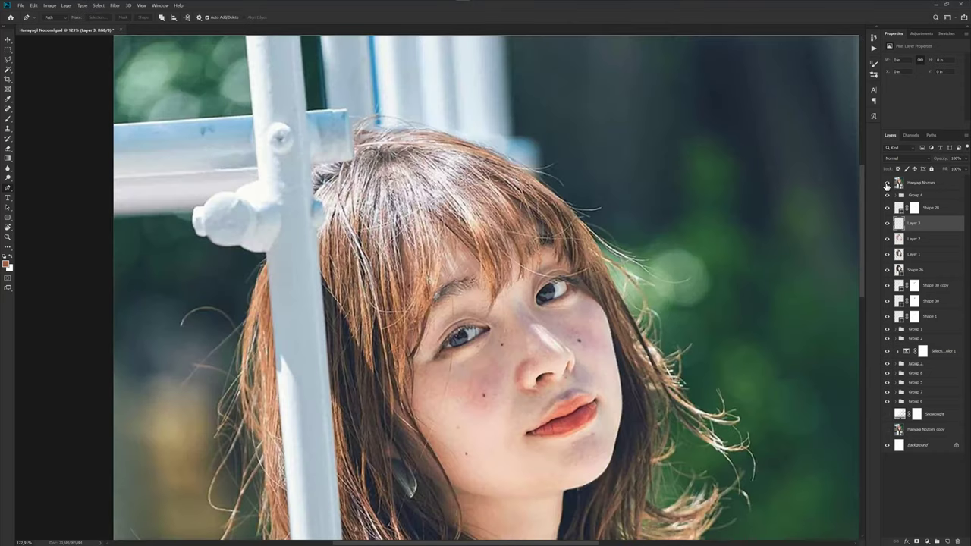
left_click(886, 184)
scroll(486, 220, "up", 1)
scroll(473, 216, "up", 1)
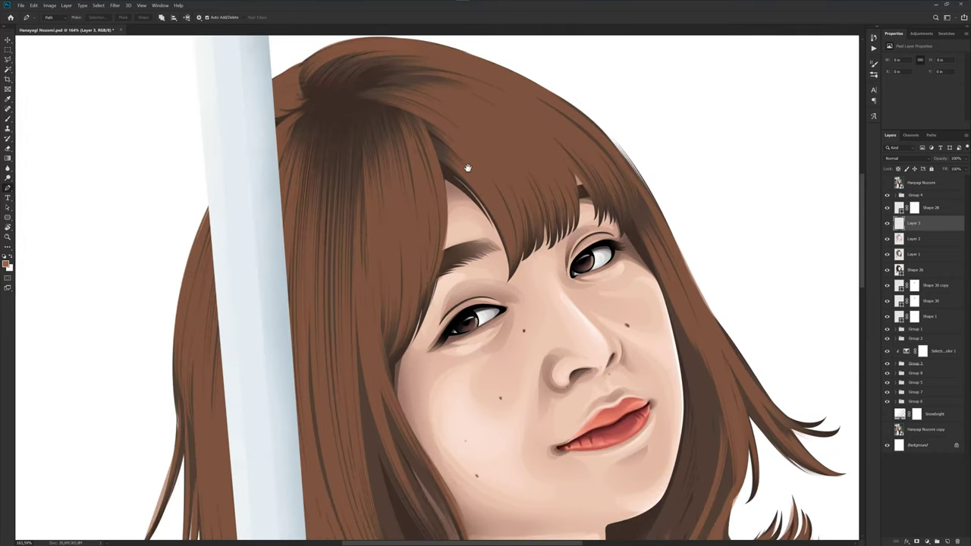
scroll(470, 181, "up", 1)
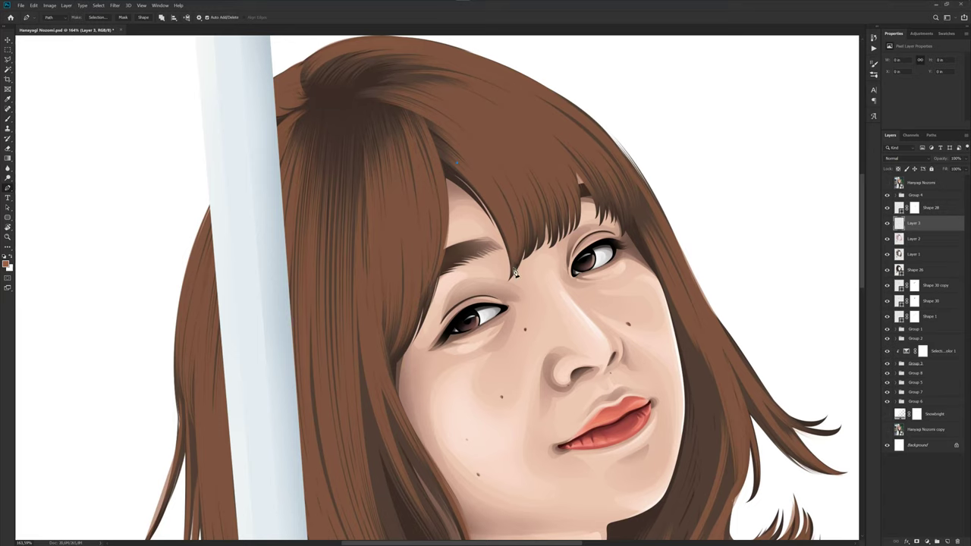
scroll(527, 269, "up", 2)
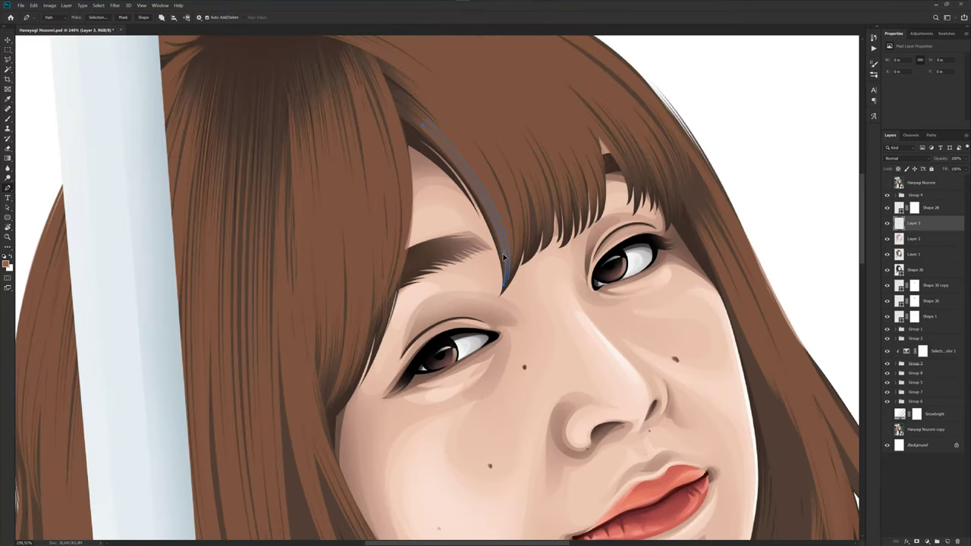
left_click(507, 253)
left_click(506, 249)
left_click(508, 243)
left_click(511, 235)
- Close the bangs strand at its tip and reshape it near the eyebrow
scroll(512, 230, "down", 3)
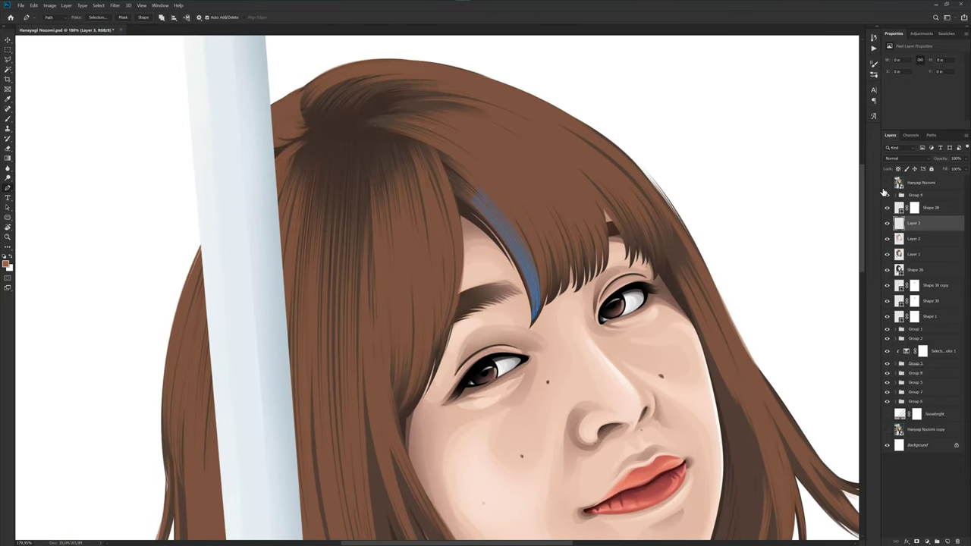
left_click(886, 184)
left_click(887, 184)
scroll(455, 140, "down", 2)
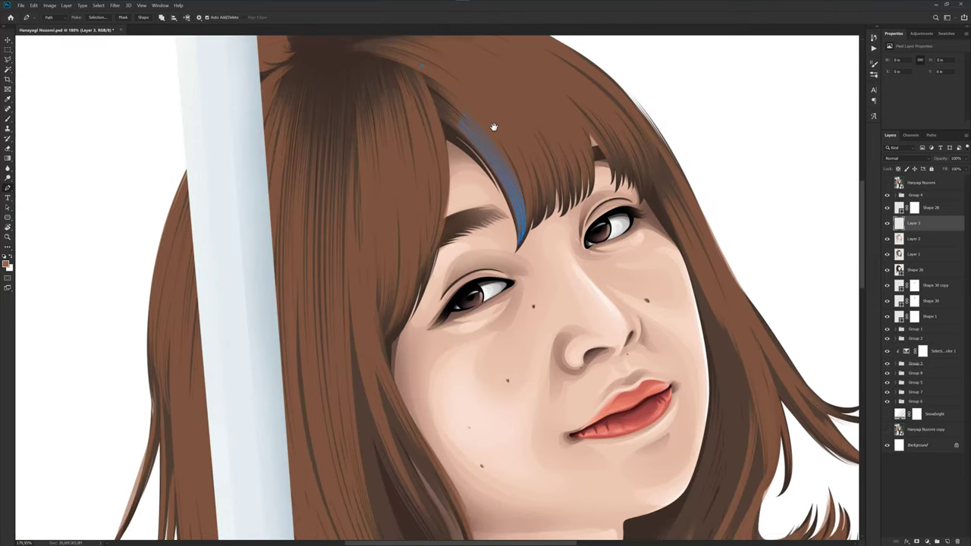
left_click(524, 234)
scroll(519, 188, "up", 2)
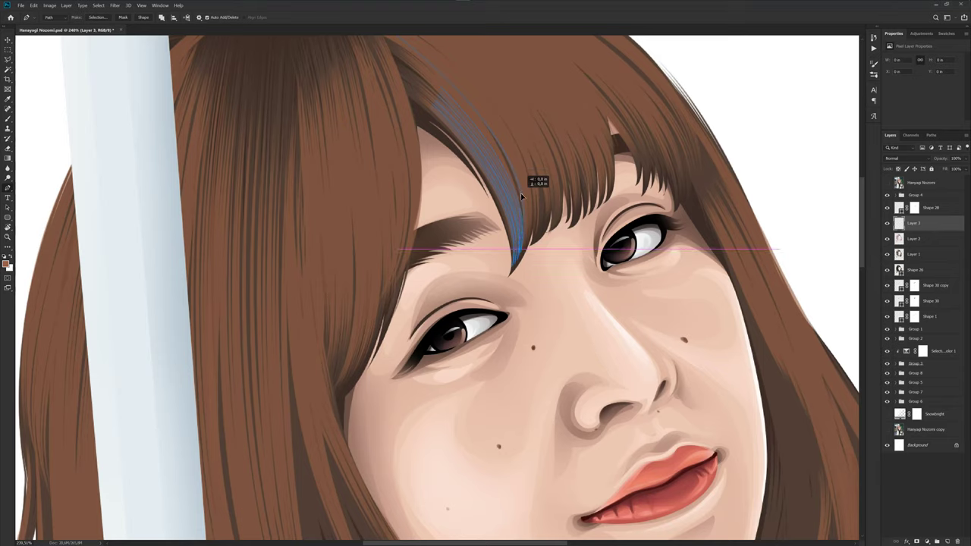
left_click_drag(522, 196, 528, 185)
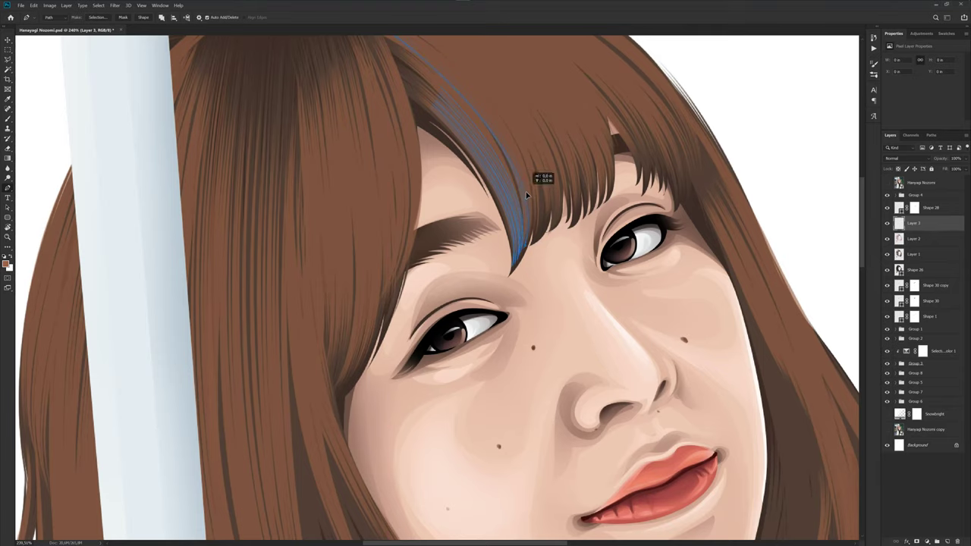
- Compare against the reference photo and bend the bangs strand curve slightly
scroll(527, 177, "up", 1)
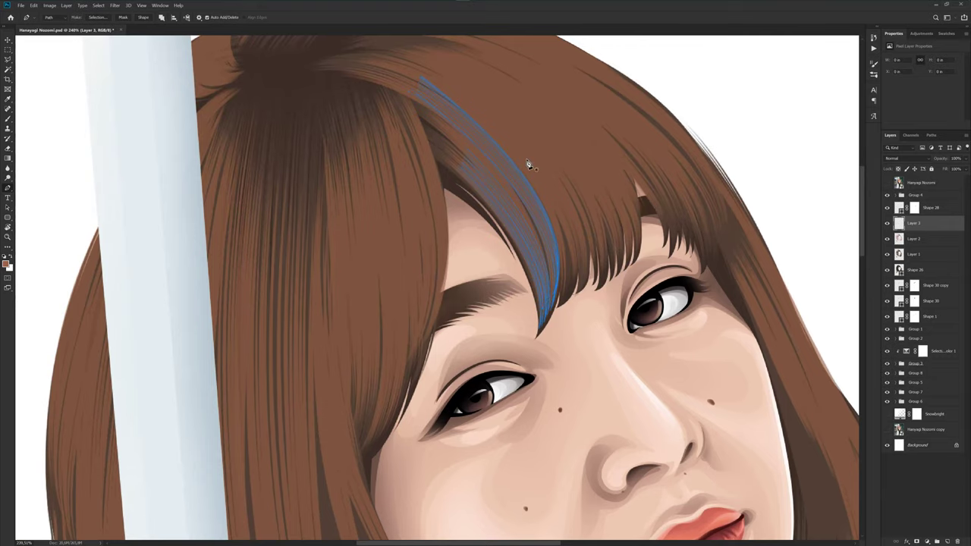
scroll(526, 162, "up", 2)
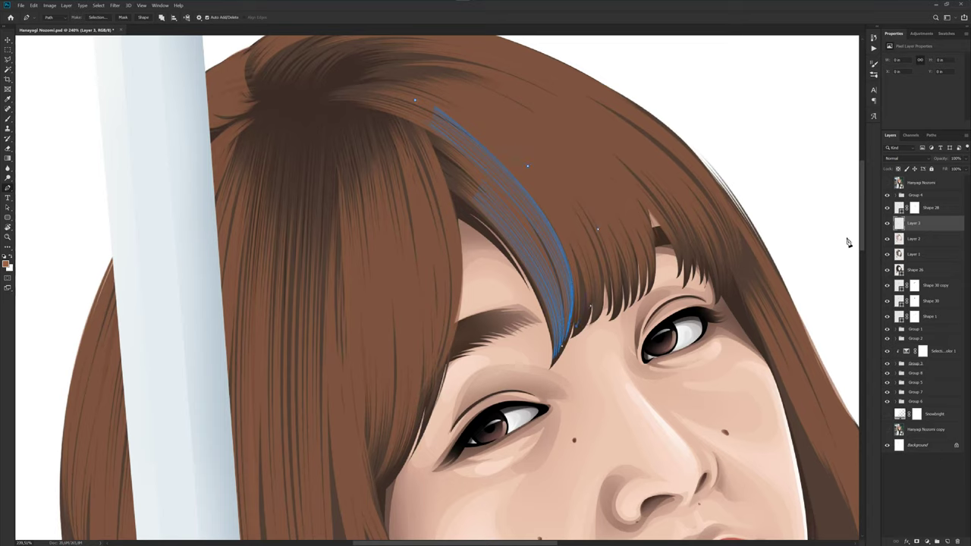
left_click(886, 183)
scroll(550, 201, "up", 1)
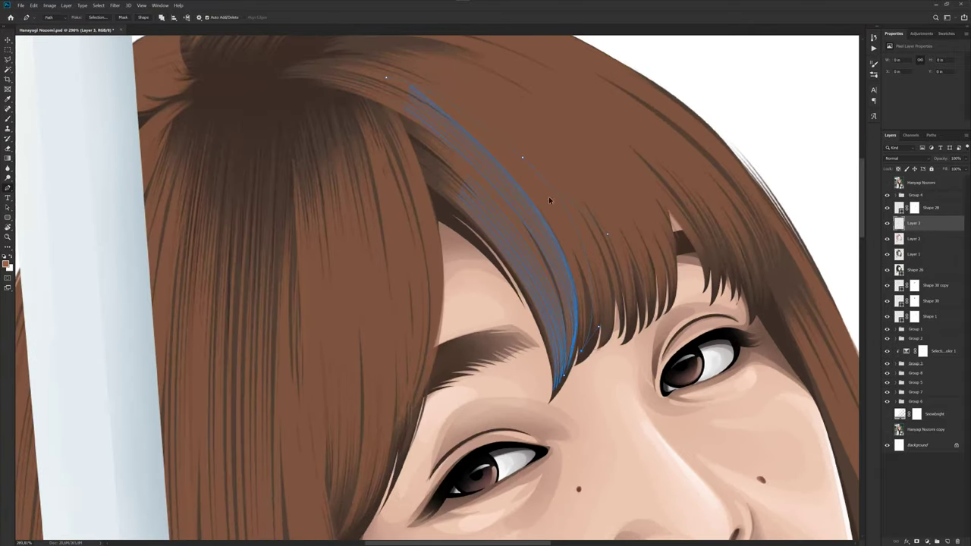
left_click_drag(548, 195, 540, 203)
left_click_drag(580, 195, 569, 213)
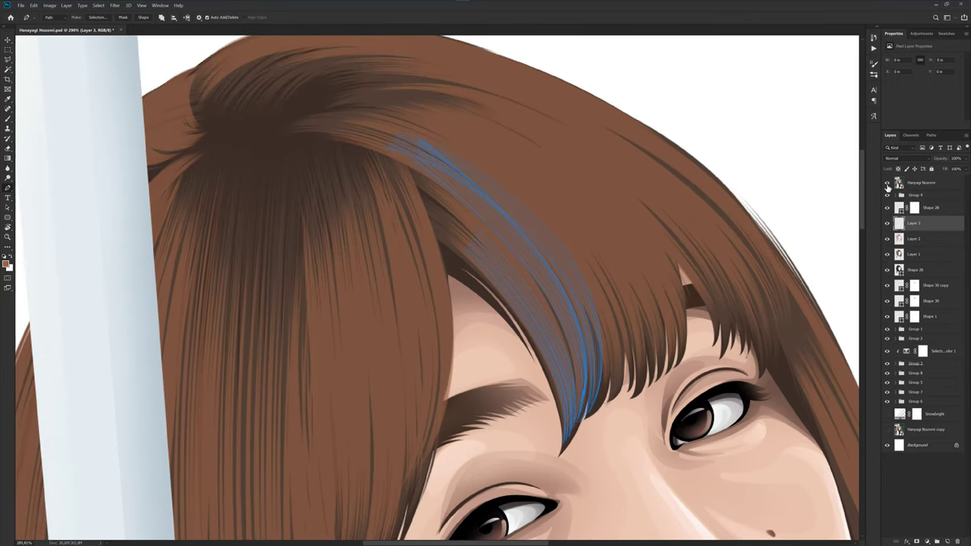
left_click(886, 183)
- Start another strand path on the crown, adding anchors down across the hair
left_click(393, 124)
scroll(646, 293, "down", 5)
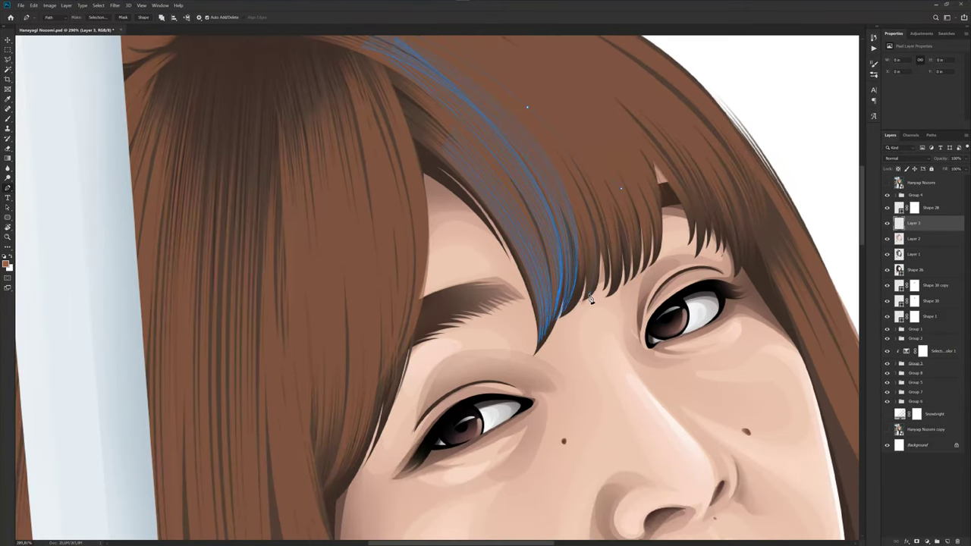
scroll(591, 228, "up", 2)
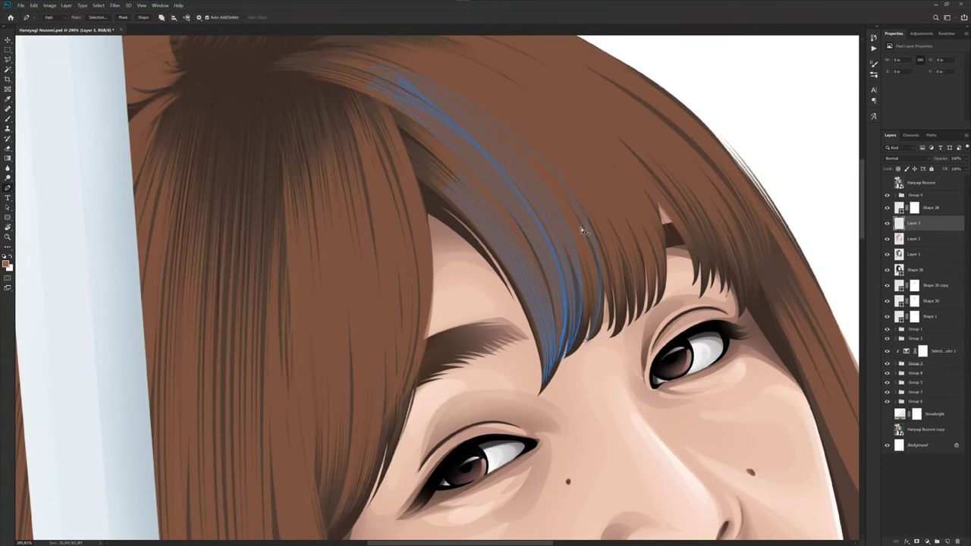
left_click_drag(577, 231, 580, 227)
scroll(485, 170, "up", 3)
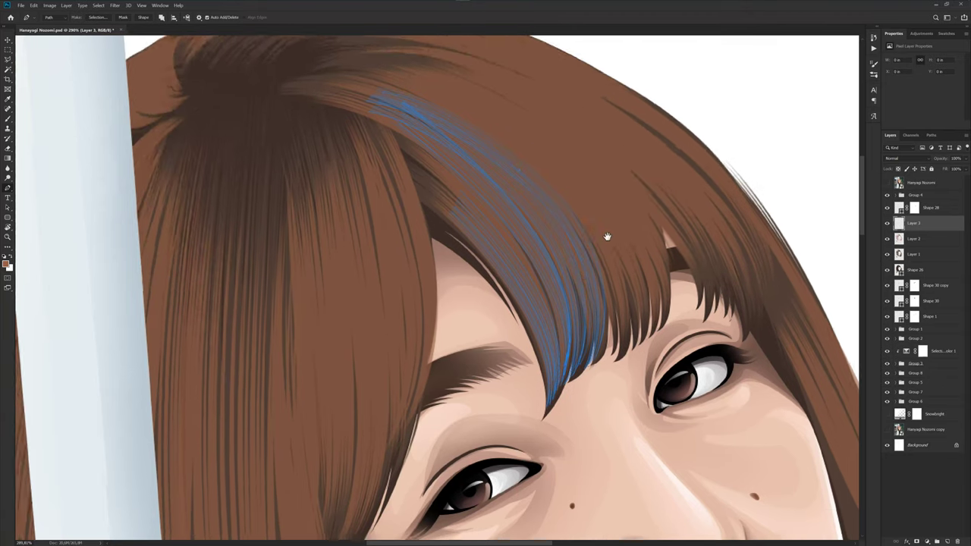
left_click(407, 123)
left_click(565, 215)
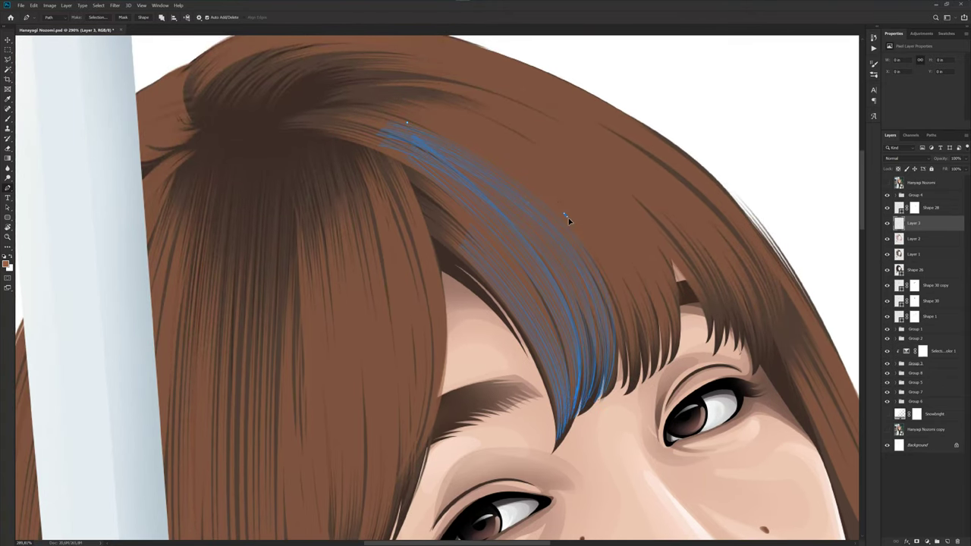
left_click(650, 302)
- Draw another curved strand path from the crown to above the bangs, checking the reference
left_click_drag(565, 215, 574, 216)
left_click_drag(622, 230, 619, 257)
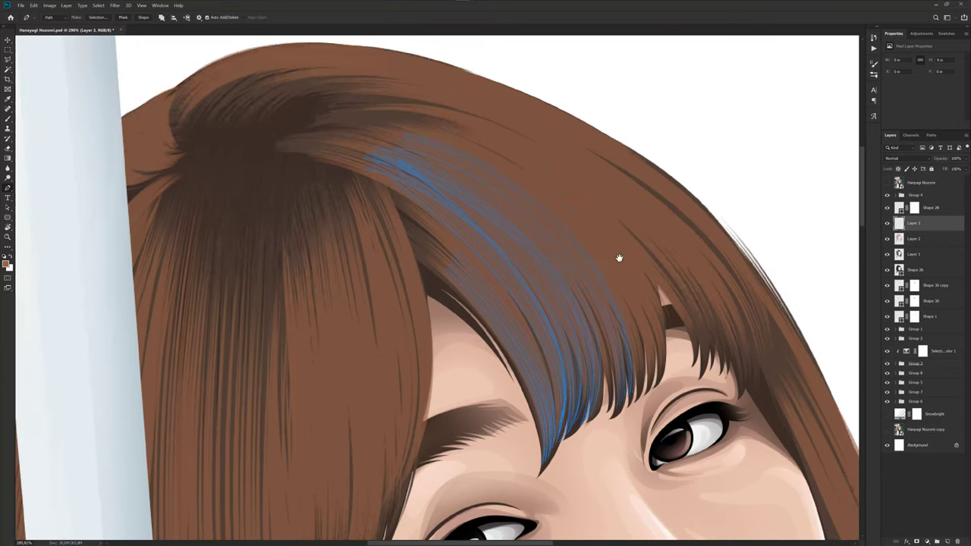
left_click(886, 182)
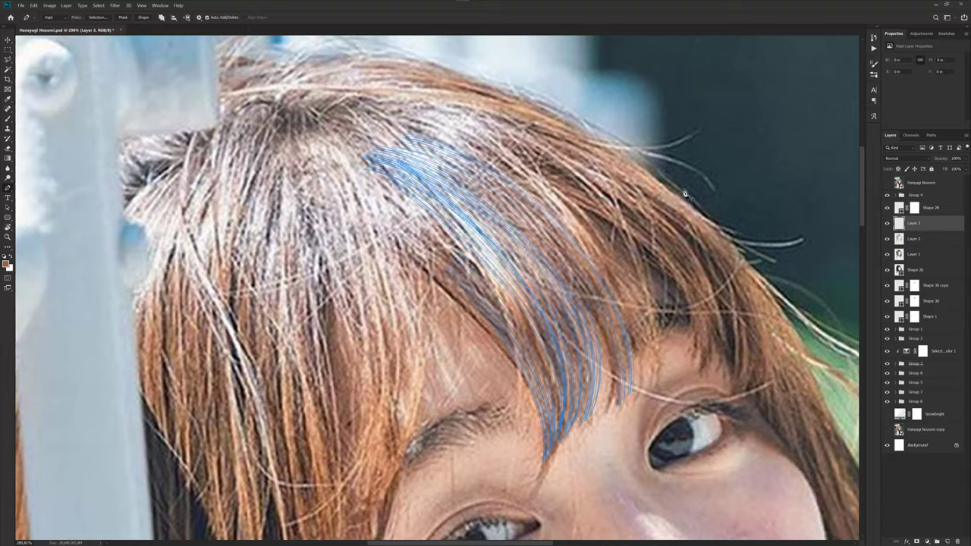
left_click(886, 183)
left_click(383, 124)
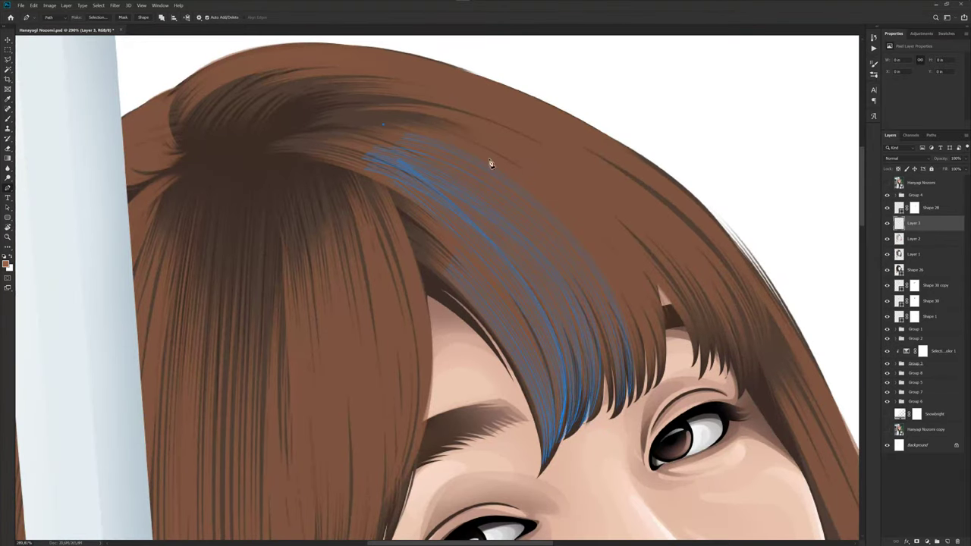
left_click(631, 277)
left_click_drag(559, 210, 574, 218)
left_click(887, 183)
- Save the document and recenter the view on the face
scroll(637, 295, "up", 2)
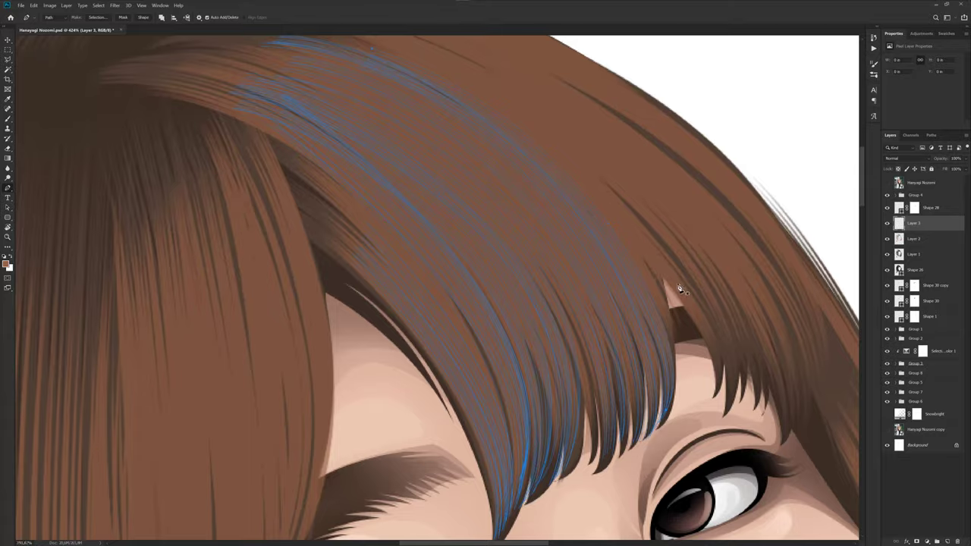
scroll(667, 281, "down", 3)
key("ctrl+s")
left_click_drag(667, 280, 569, 261)
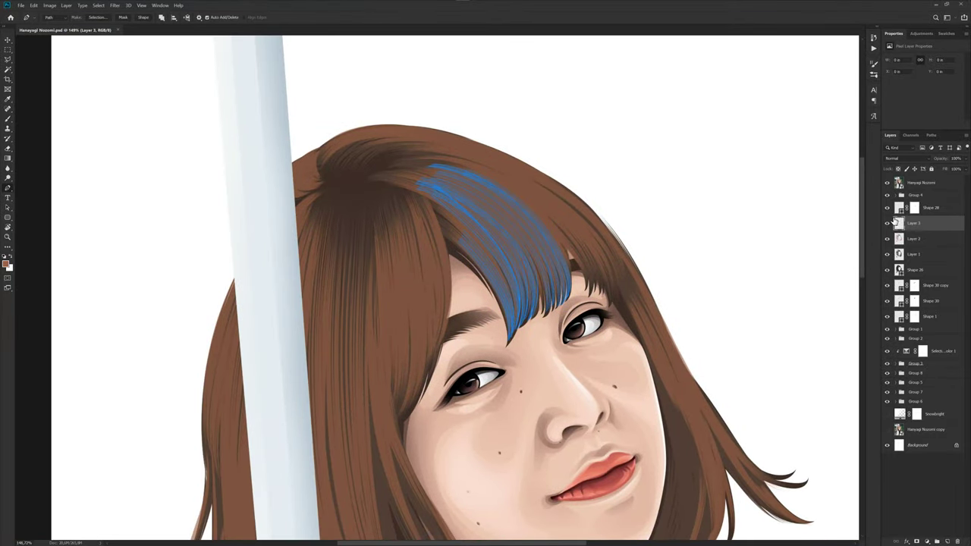
- Sample the reference photo's hair, warm the hue slightly, and set foreground to b88a64
left_click(887, 223)
left_click(8, 264)
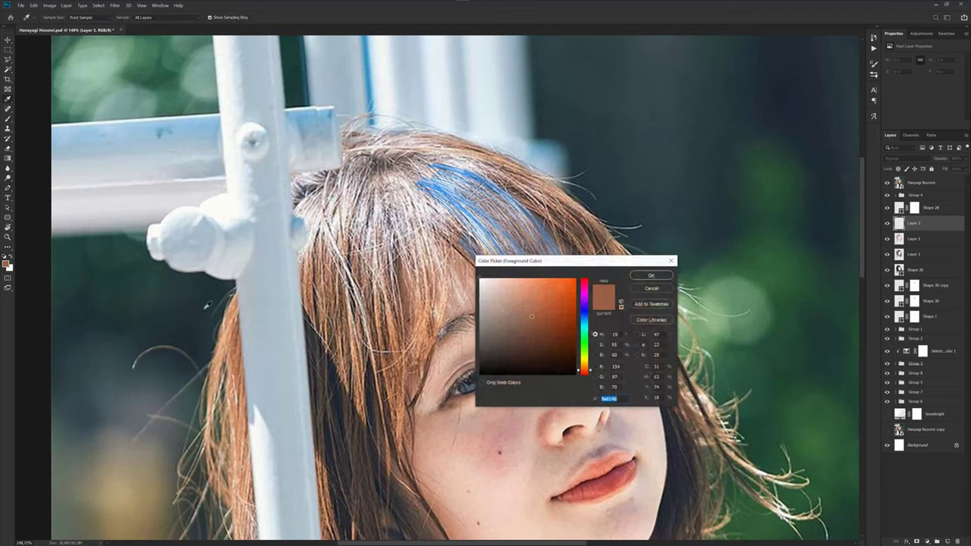
left_click(364, 388)
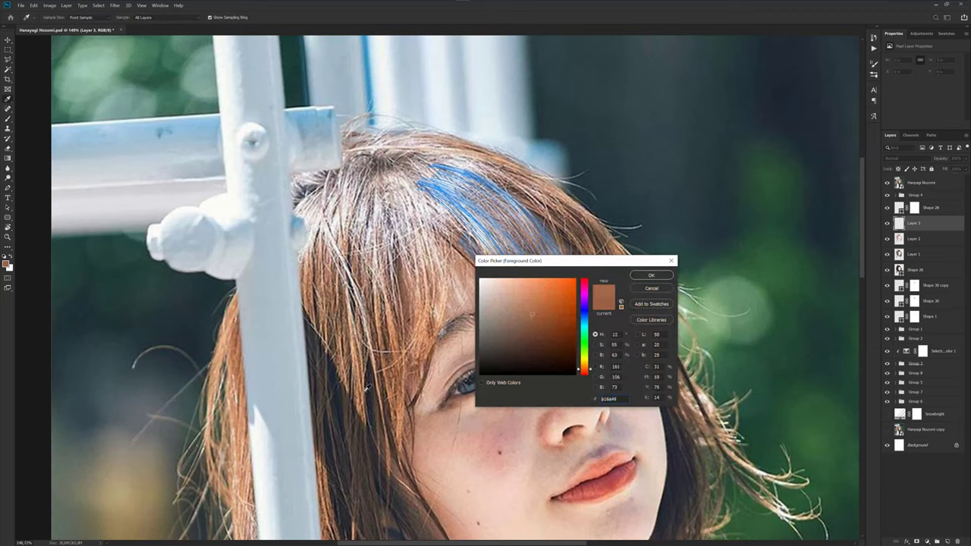
left_click(232, 372)
left_click(236, 347)
left_click(239, 370)
left_click_drag(583, 371, 583, 369)
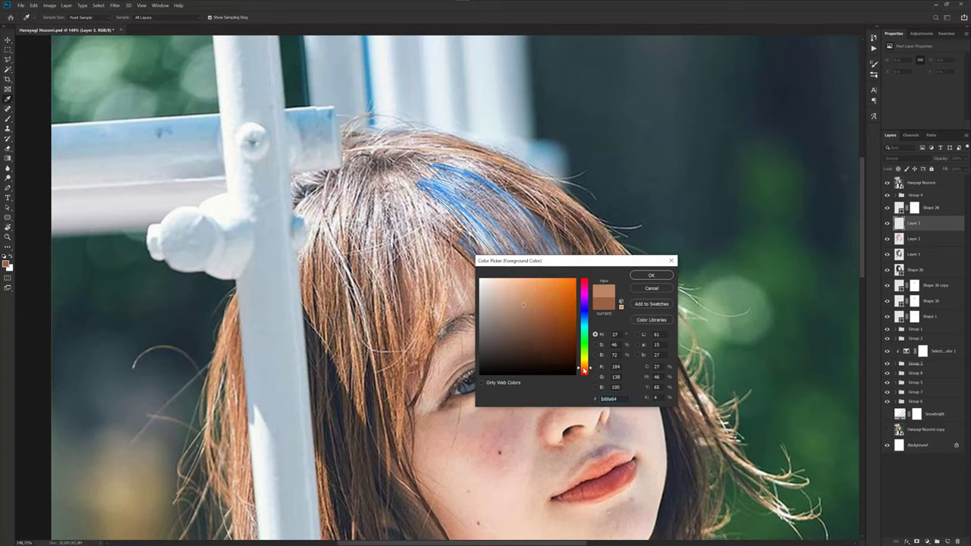
left_click(649, 274)
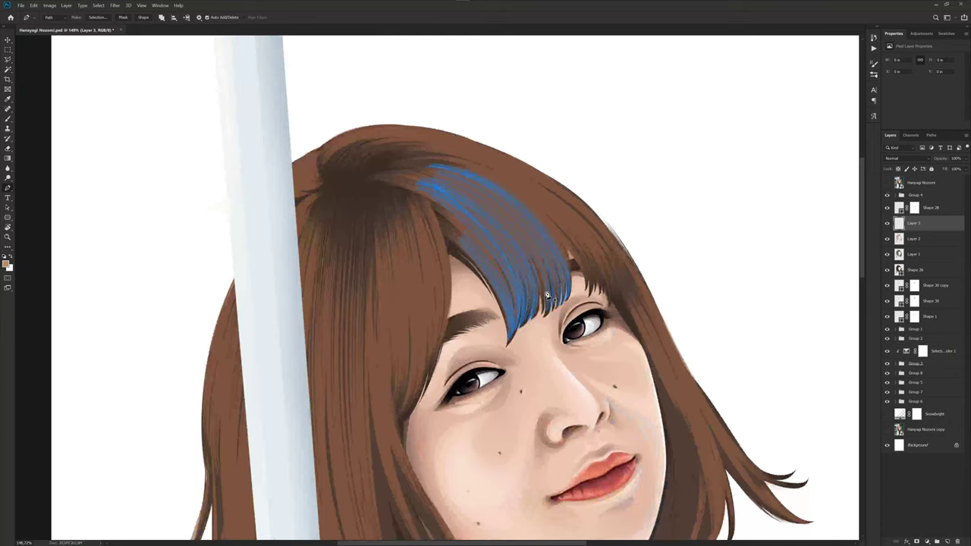
- Stroke the bangs strand paths with the light brown brush
key("b")
key("shift+alt+BackSpace")
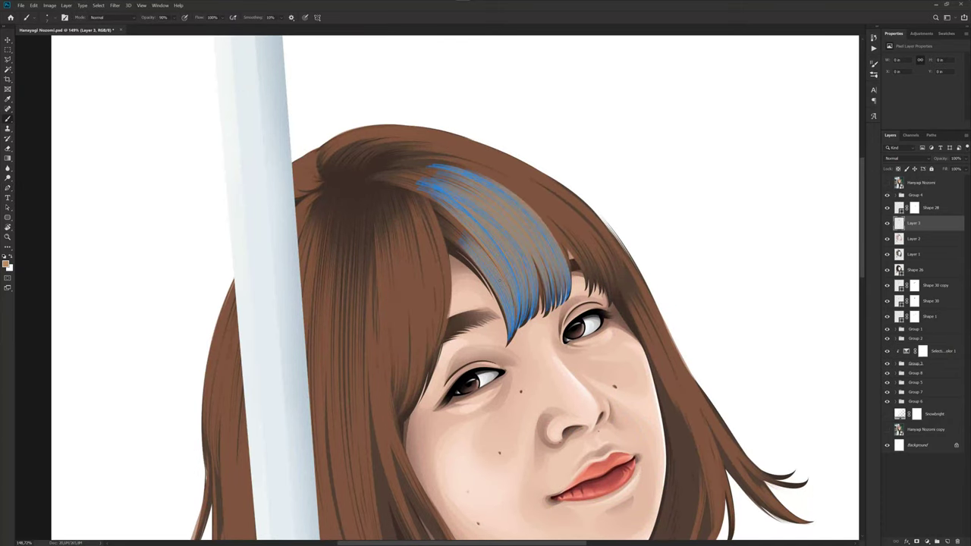
scroll(510, 250, "down", 3)
scroll(510, 249, "down", 2)
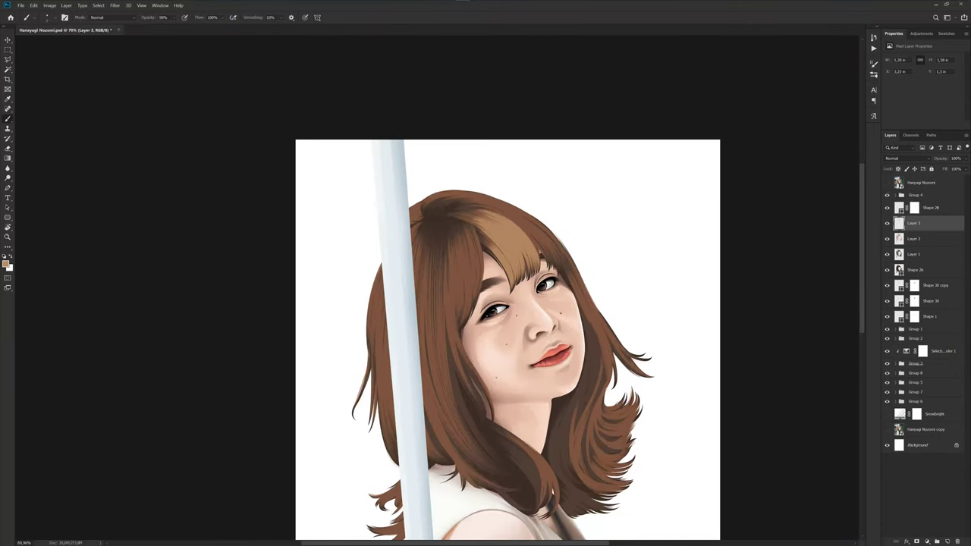
- Set Layer 3's strand opacity to 80%
left_click(966, 158)
left_click_drag(965, 169, 959, 168)
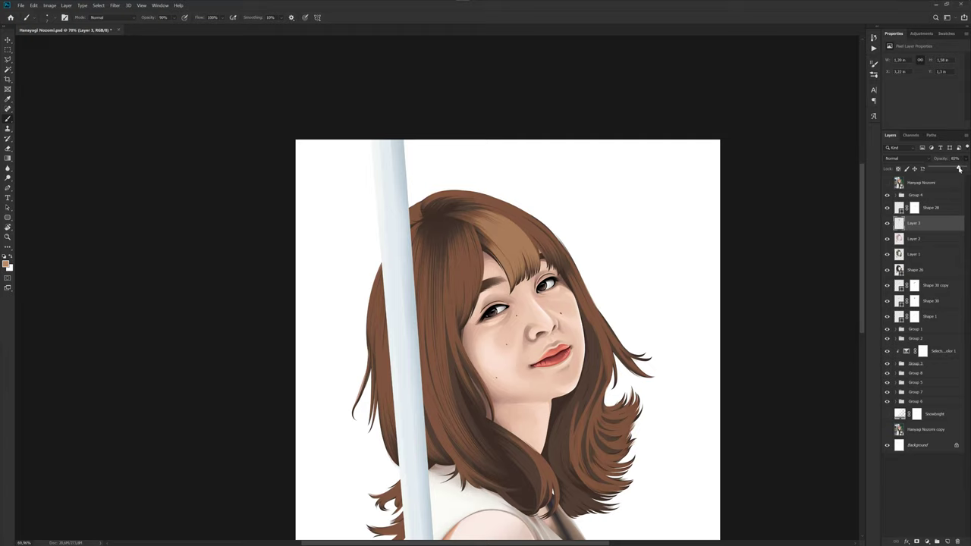
left_click_drag(959, 170, 965, 168)
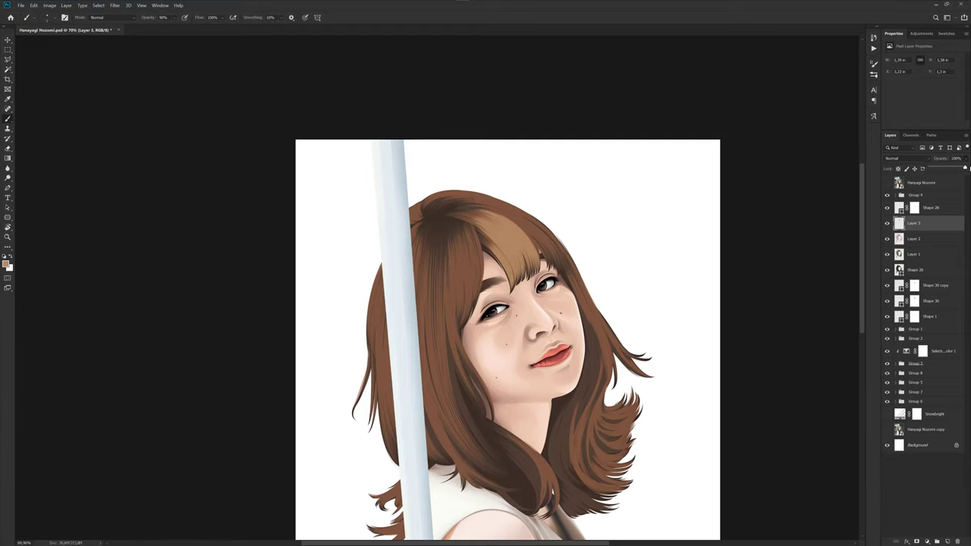
key("ctrl+plus")
key("ctrl+plus")
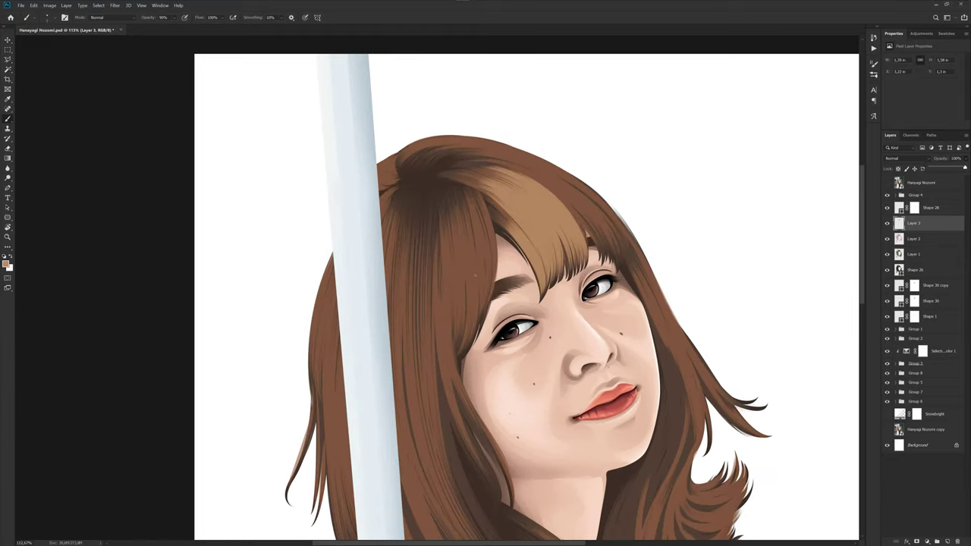
key("p")
left_click(966, 159)
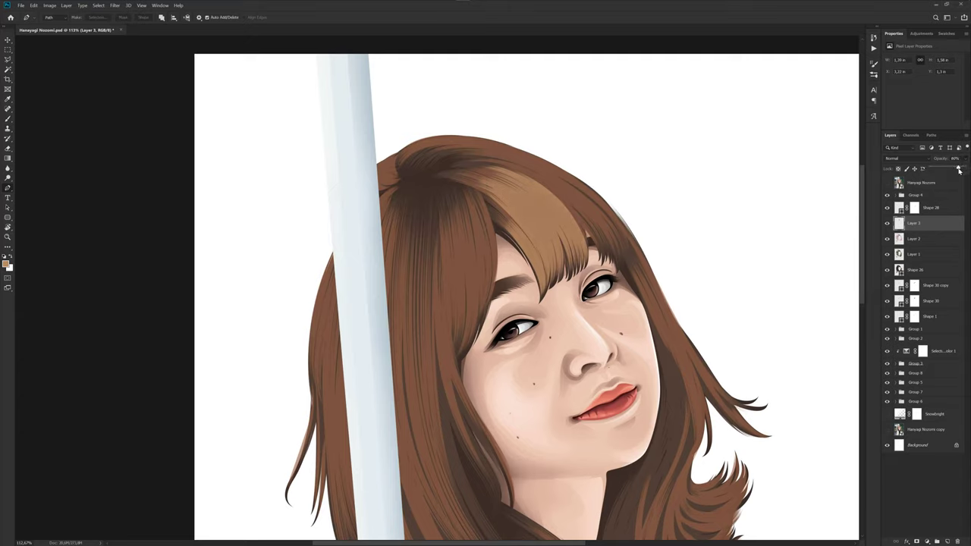
left_click(922, 237)
- Stroke the side-hair path beside the bangs as a light brown strand
scroll(592, 274, "up", 3)
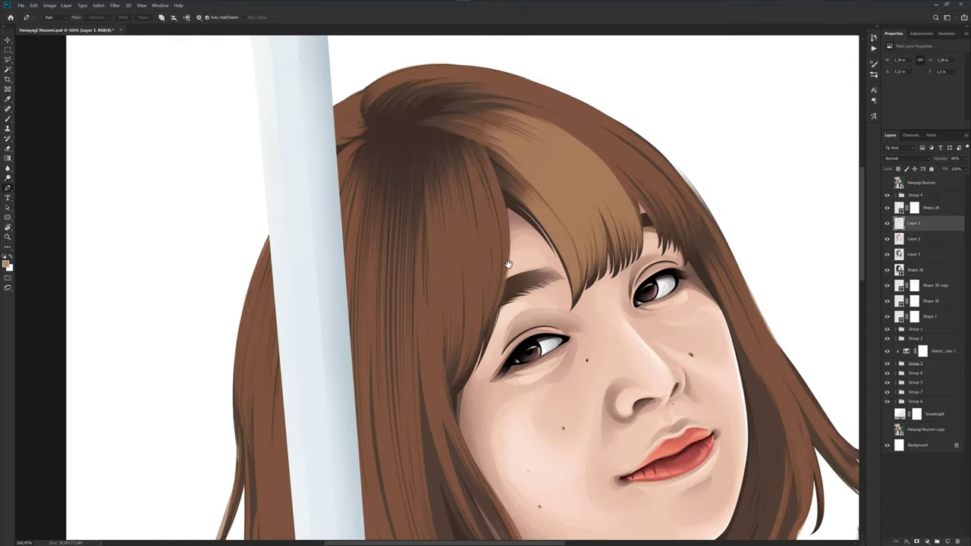
left_click(888, 183)
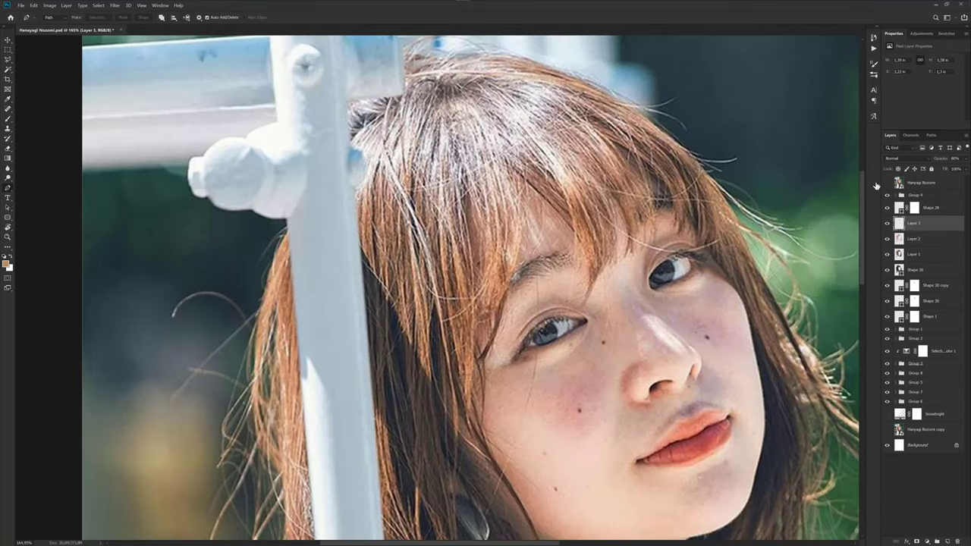
left_click(885, 182)
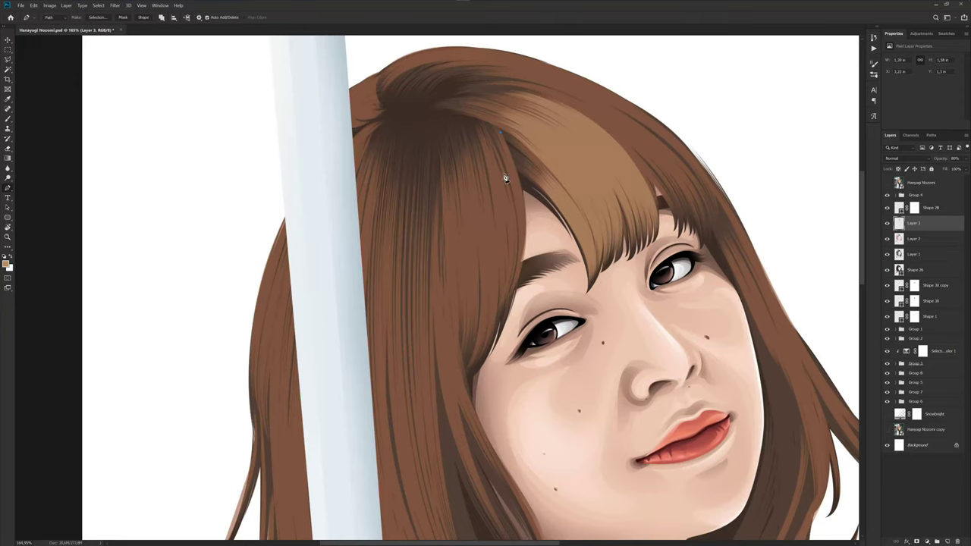
scroll(505, 178, "down", 3)
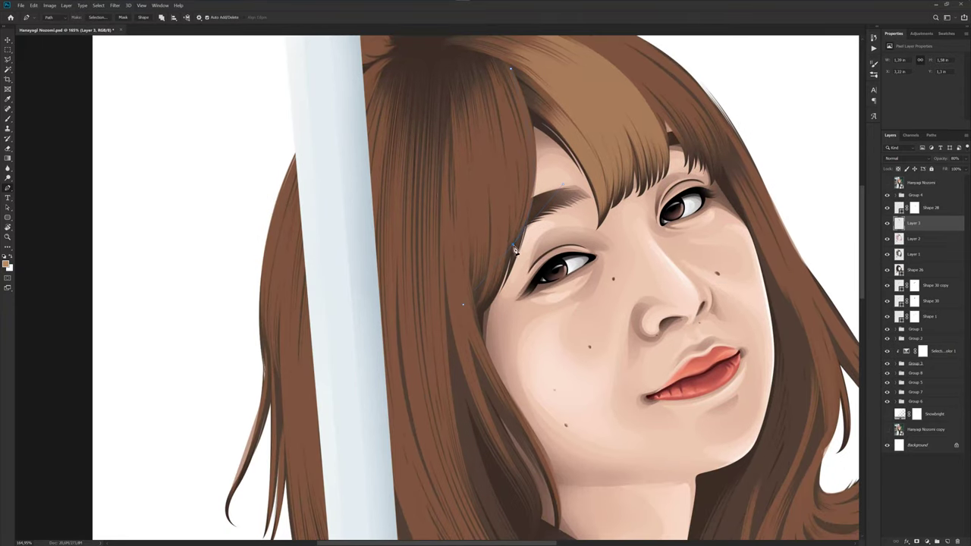
scroll(514, 250, "up", 1)
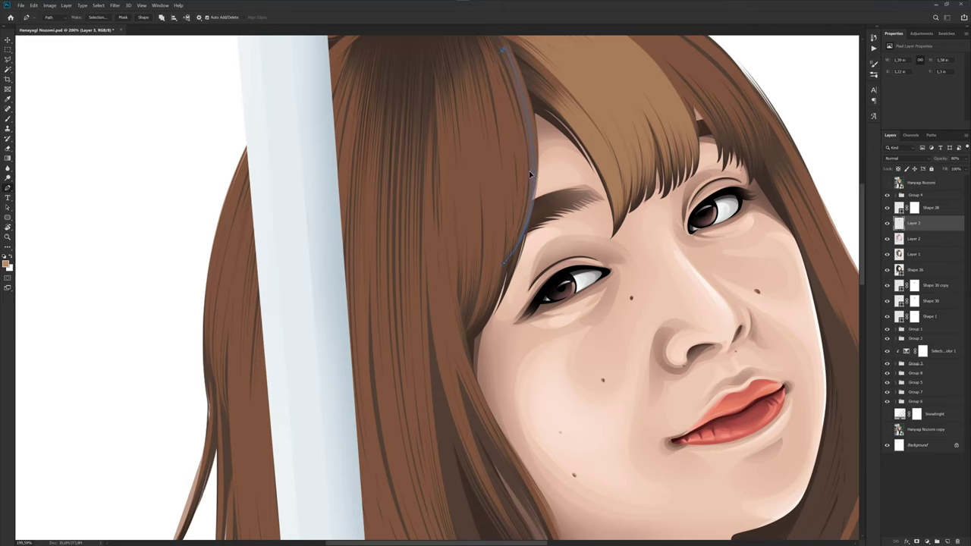
key("Return")
- Refine the side strand path against the reference photo, then brush it brown
scroll(530, 448, "down", 2)
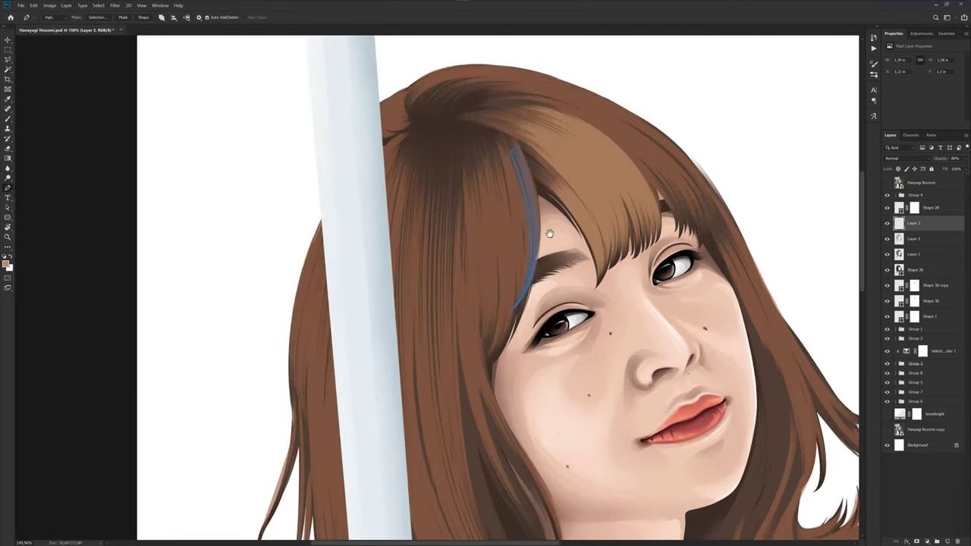
left_click(887, 185)
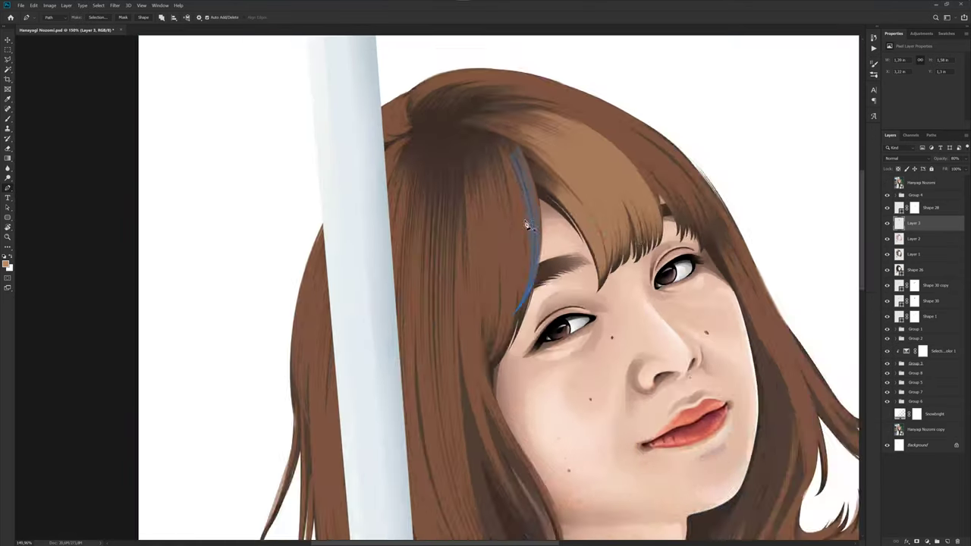
scroll(507, 175, "up", 2)
scroll(507, 174, "down", 1)
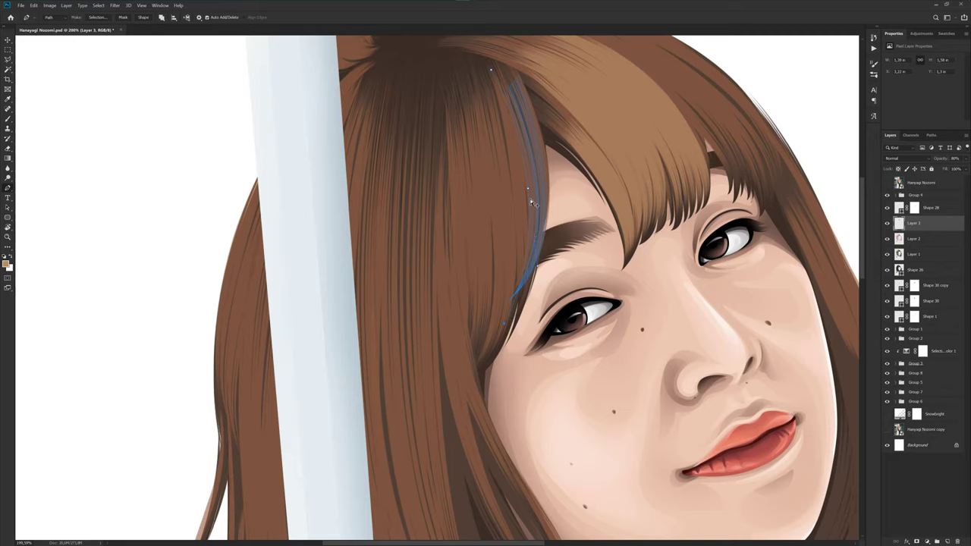
left_click_drag(530, 192, 515, 194)
left_click(888, 185)
left_click_drag(512, 220, 512, 219)
left_click(504, 220)
key("ctrl+0")
key("b")
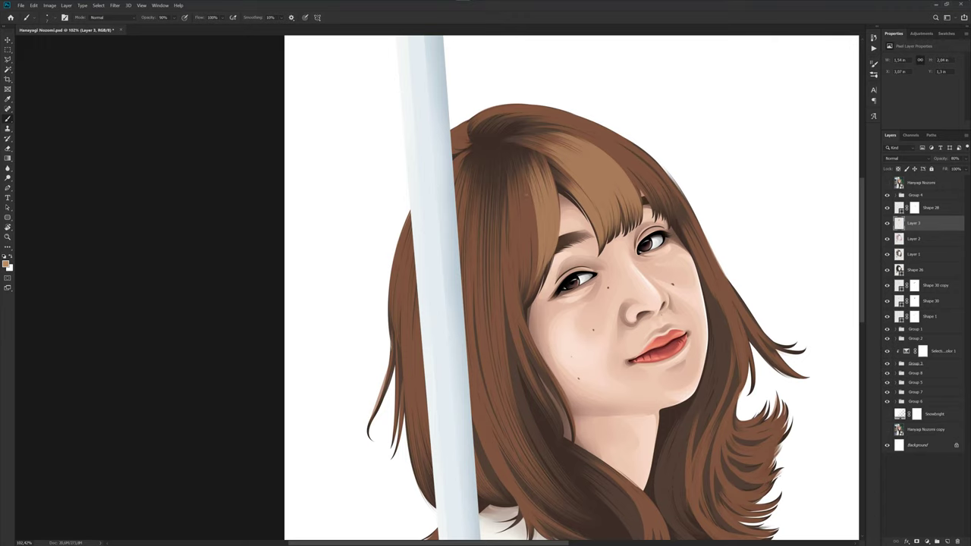
- Trace a curved three-anchor Pen path along the crown's right outer hair edge
left_click_drag(560, 263, 591, 233)
left_click(887, 184)
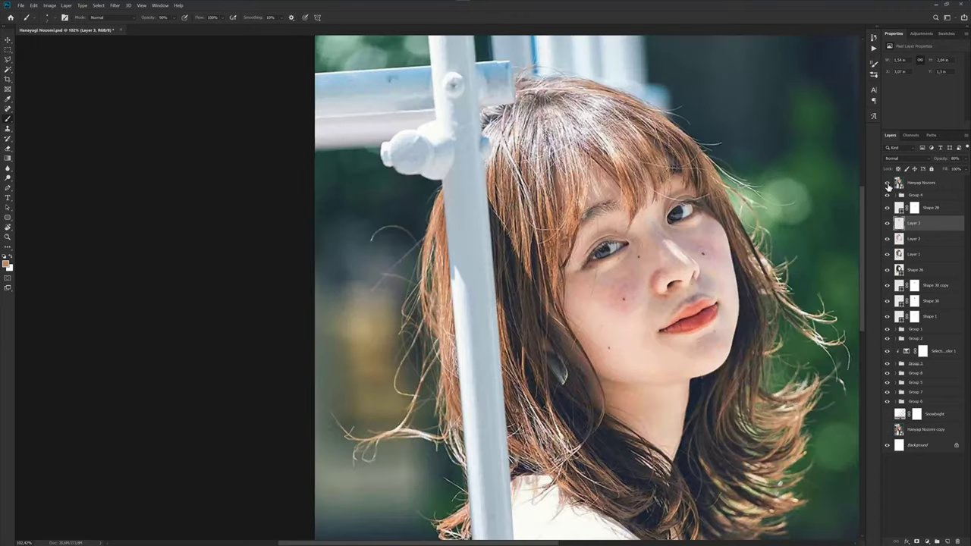
scroll(630, 91, "up", 5)
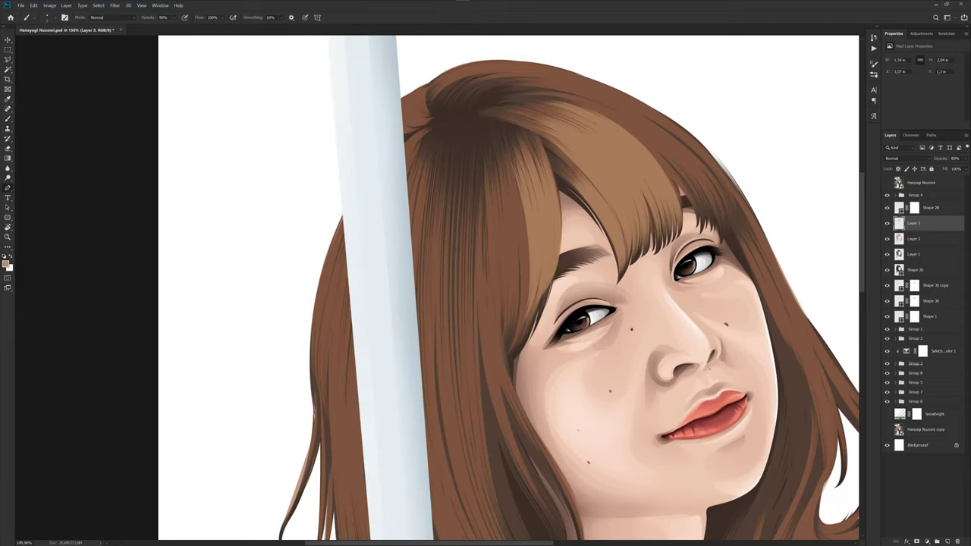
key("p")
scroll(531, 85, "right", 3)
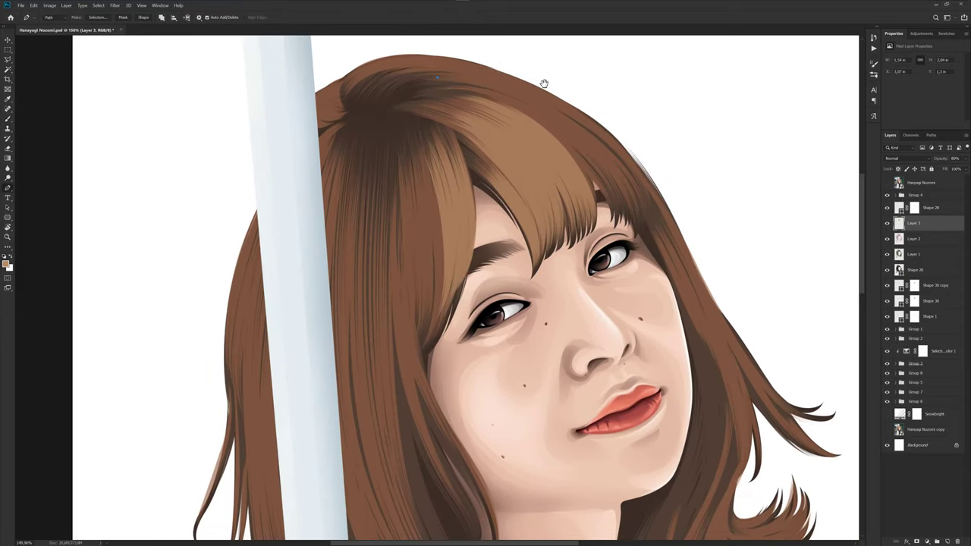
left_click(587, 133)
left_click(644, 188)
left_click(643, 214)
left_click_drag(631, 142, 643, 210)
scroll(643, 210, "up", 3)
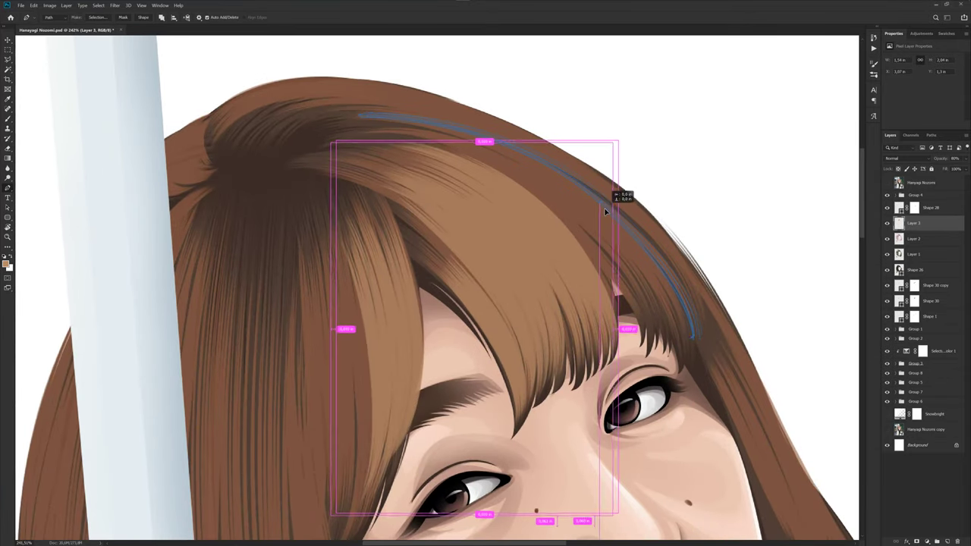
left_click_drag(605, 201, 607, 212)
- Check the path against the reference photo and extend it with another anchor
scroll(654, 200, "down", 2)
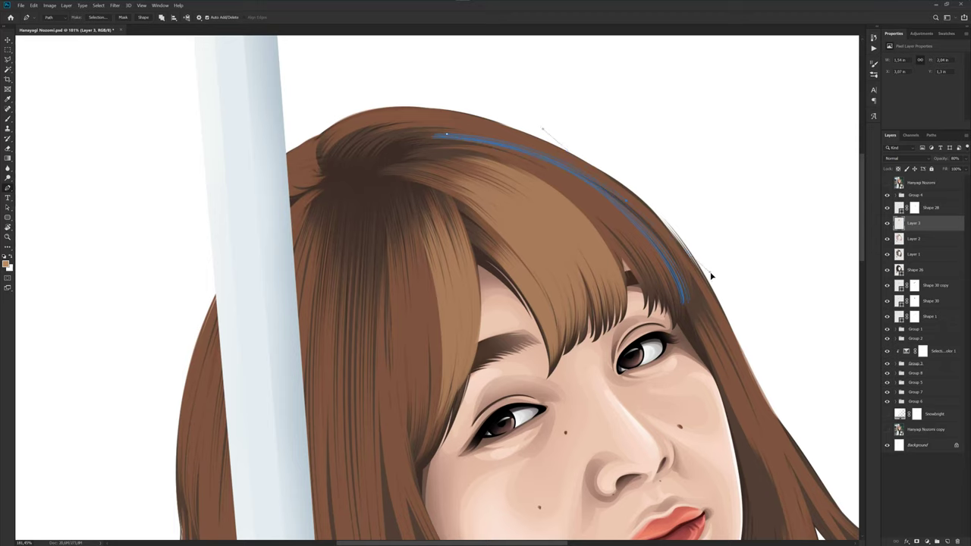
left_click(887, 183)
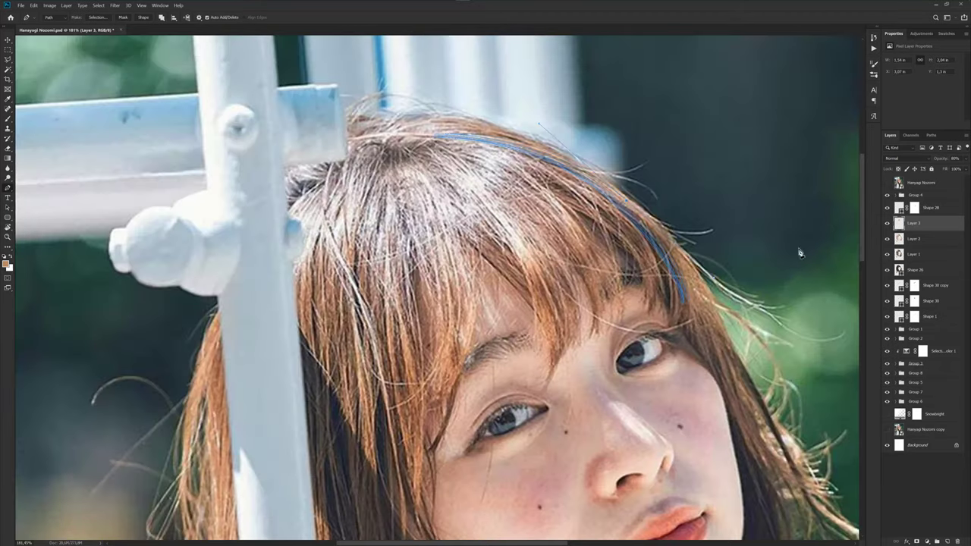
scroll(681, 188, "up", 2)
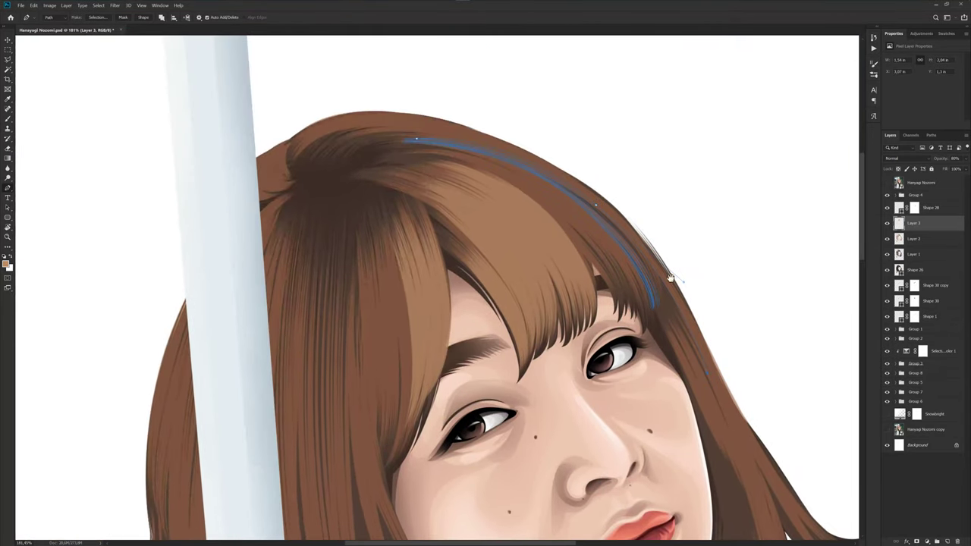
scroll(667, 250, "up", 3)
key("ctrl")
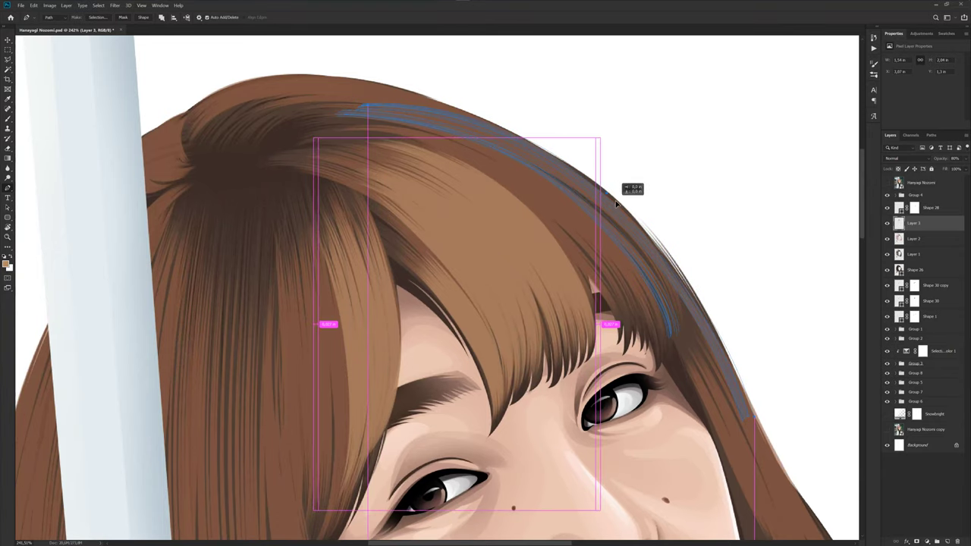
left_click(886, 184)
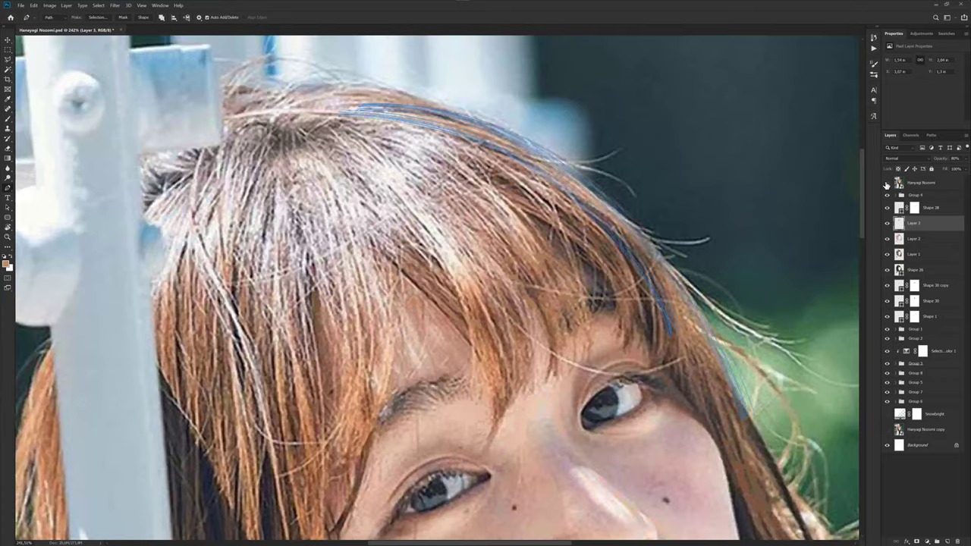
scroll(607, 144, "up", 2)
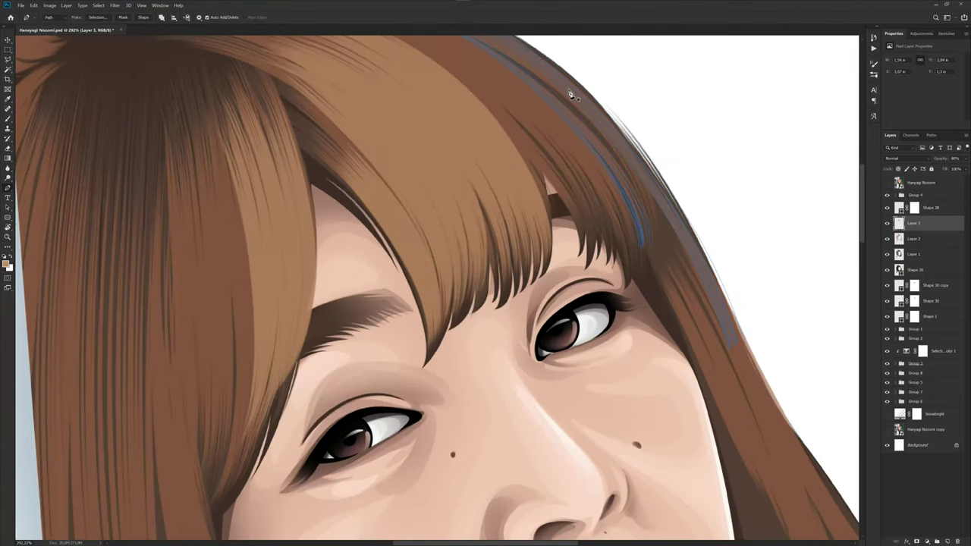
left_click(672, 251)
left_click(652, 204, "ctrl")
scroll(713, 204, "down", 2)
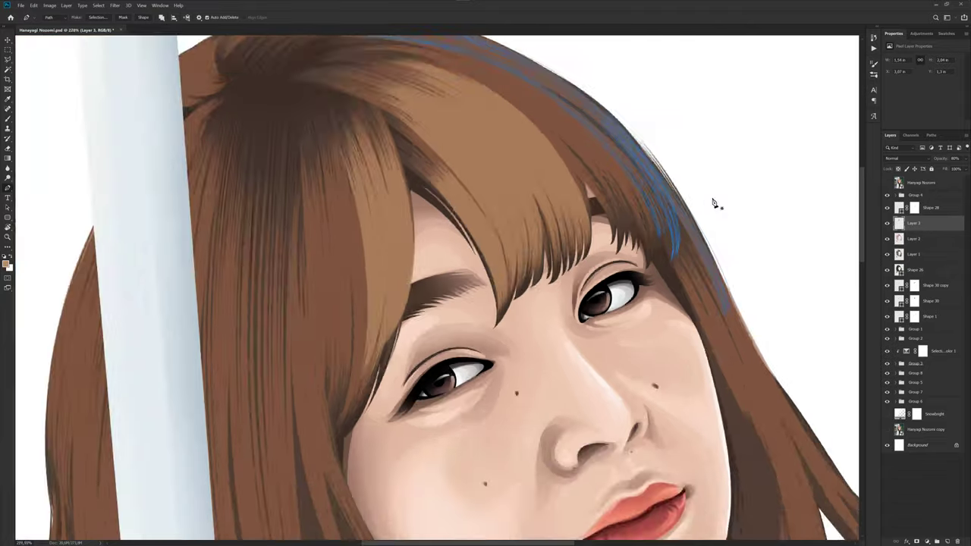
scroll(713, 203, "down", 2)
- Undo the last action and save the portrait document
key("b")
key("ctrl+z")
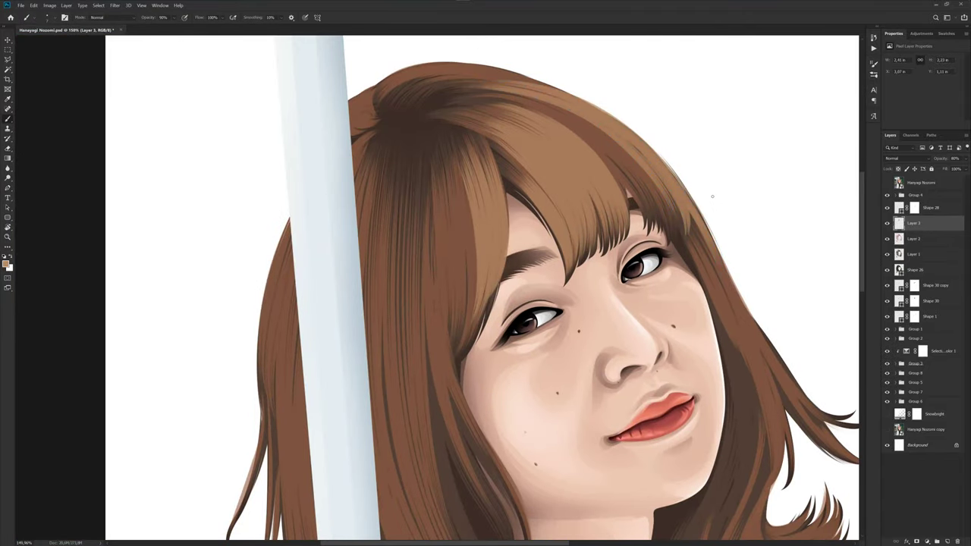
scroll(712, 196, "down", 2)
scroll(644, 196, "down", 2)
scroll(576, 196, "down", 2)
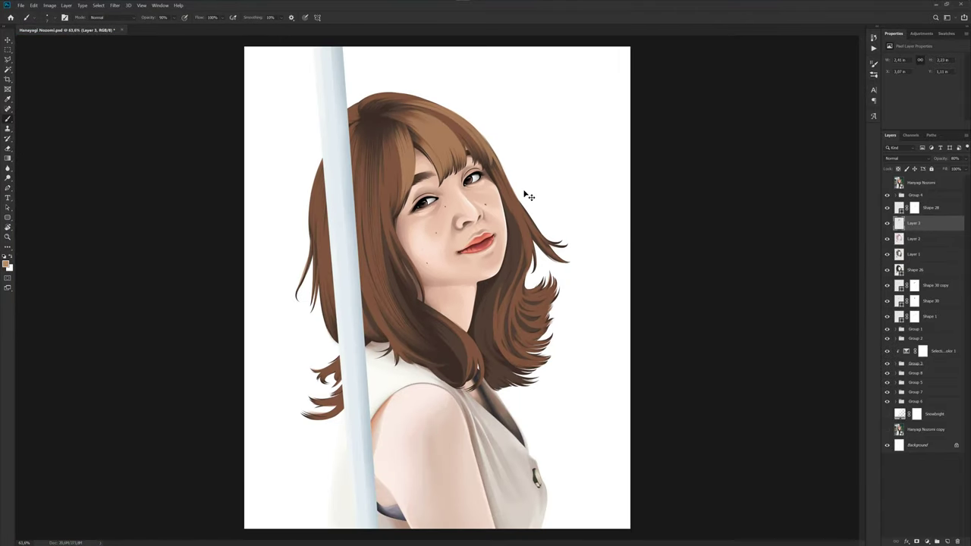
key("ctrl+s")
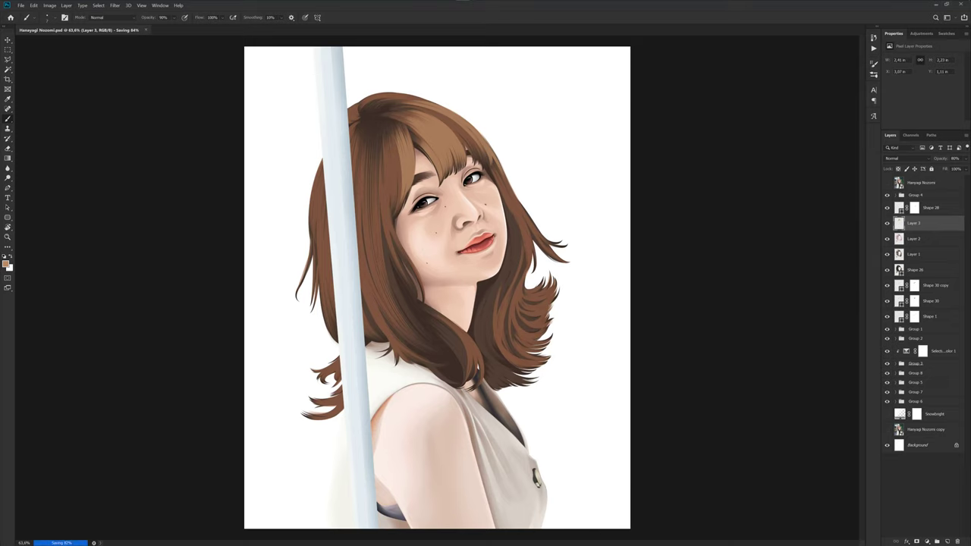
- Trace a strand path curving over the crown top and stroke it with the brush
left_click(887, 183)
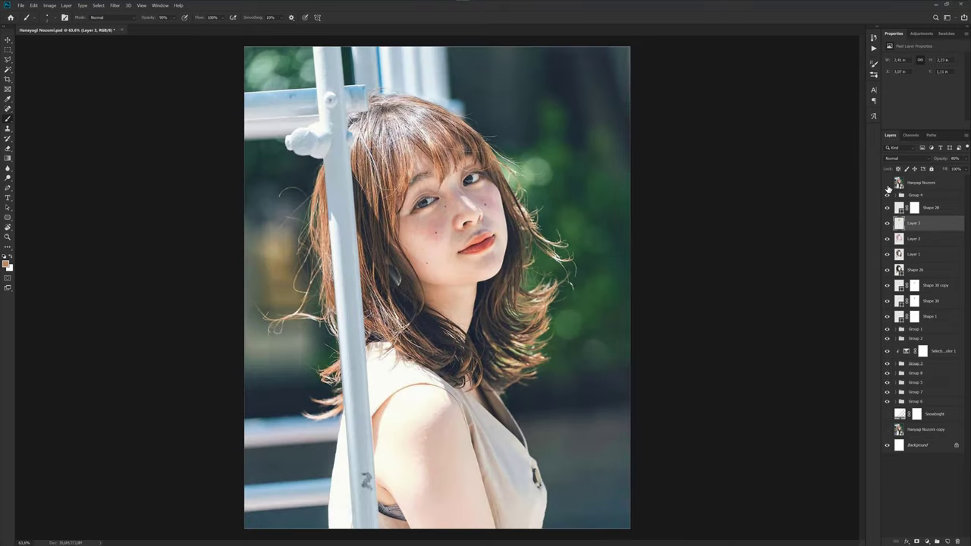
left_click(887, 189)
scroll(422, 121, "up", 3)
scroll(422, 121, "up", 3)
key("p")
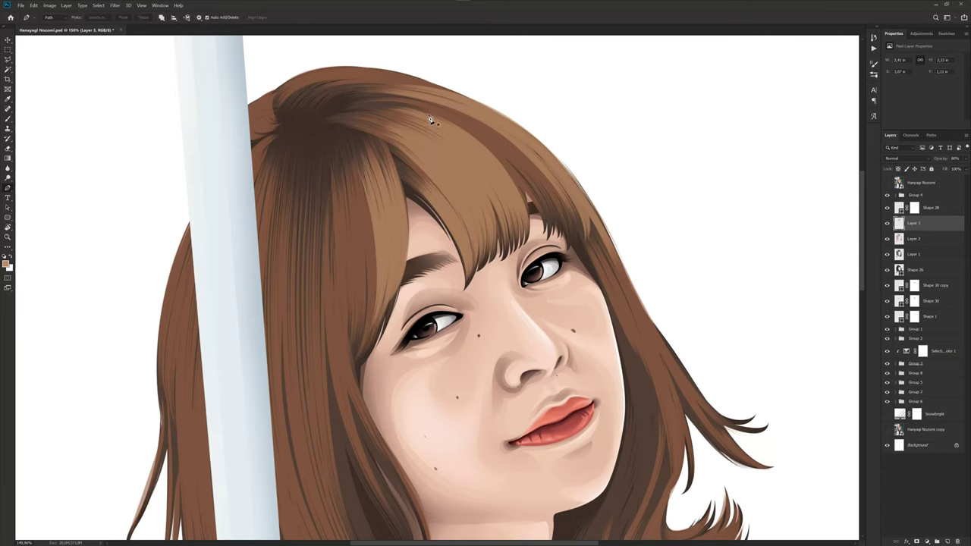
scroll(433, 121, "up", 2)
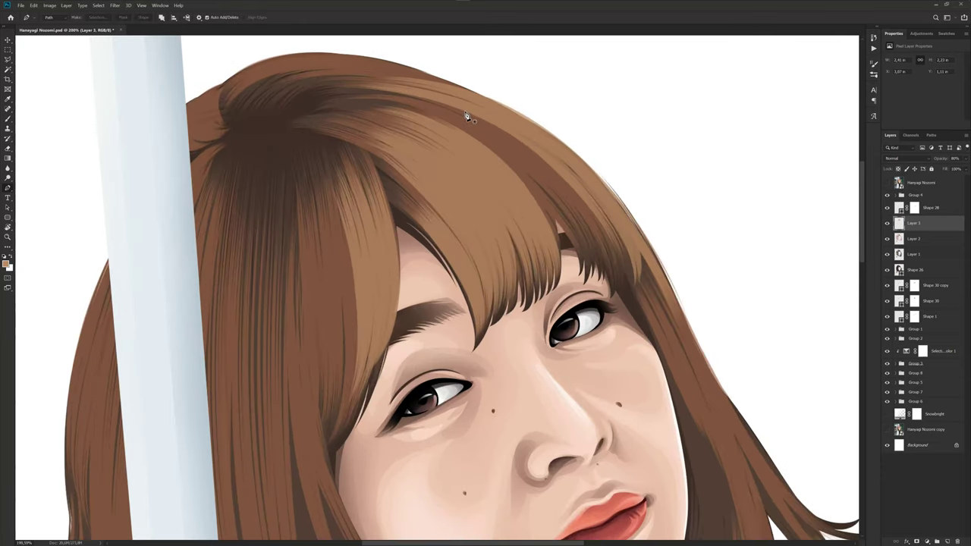
left_click(382, 103)
left_click_drag(701, 333, 642, 277)
scroll(641, 277, "up", 2)
scroll(478, 145, "up", 1)
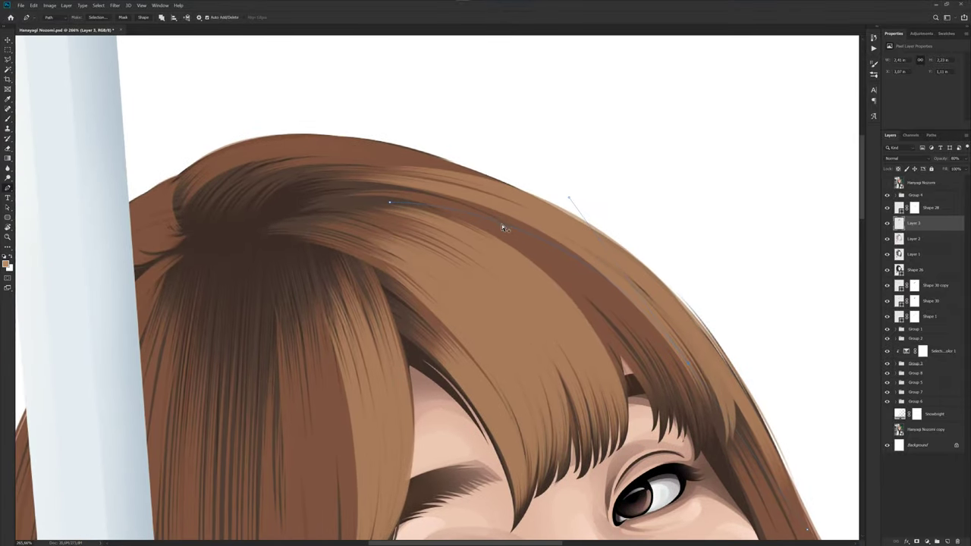
left_click_drag(495, 220, 497, 213)
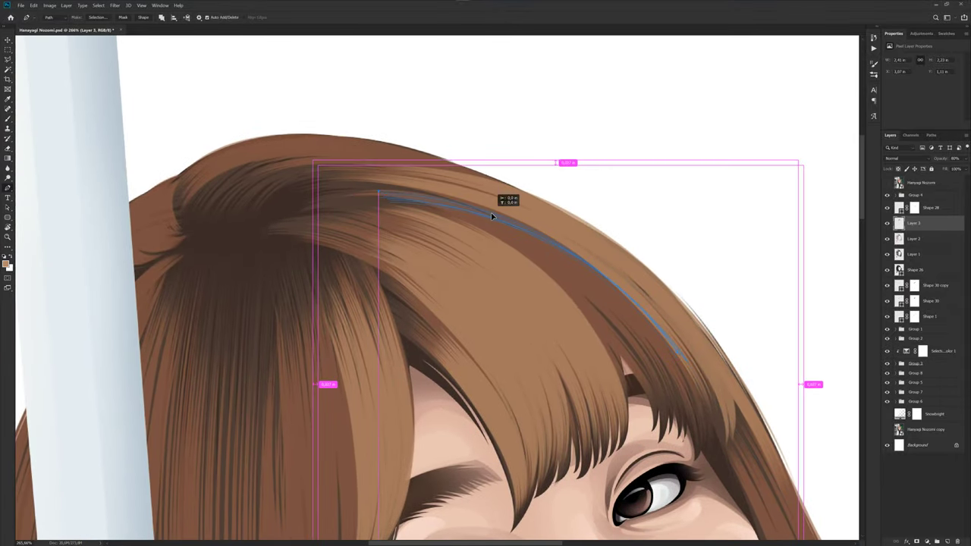
key("b")
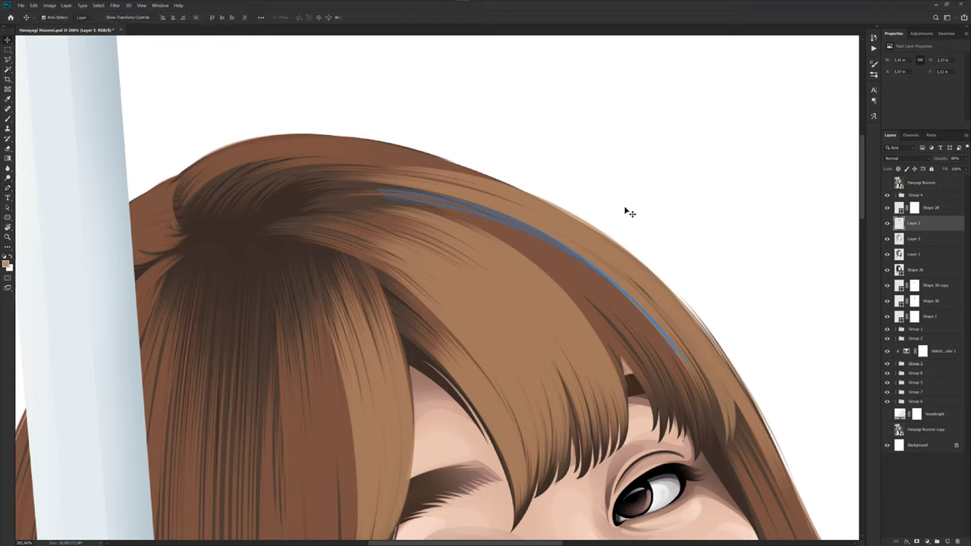
key("Return")
scroll(625, 206, "down", 5)
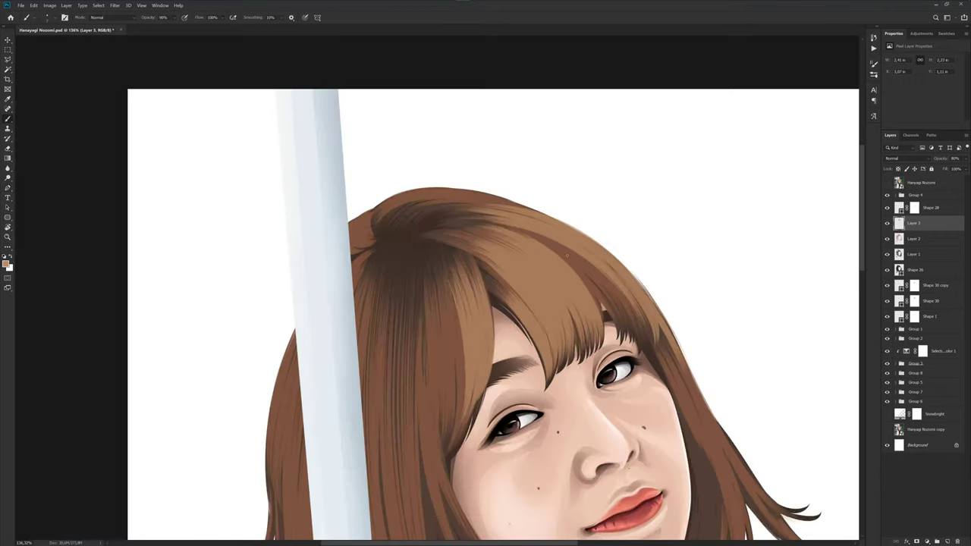
- Trace a second hair-top strand path, checking its curve against the reference photo
key("p")
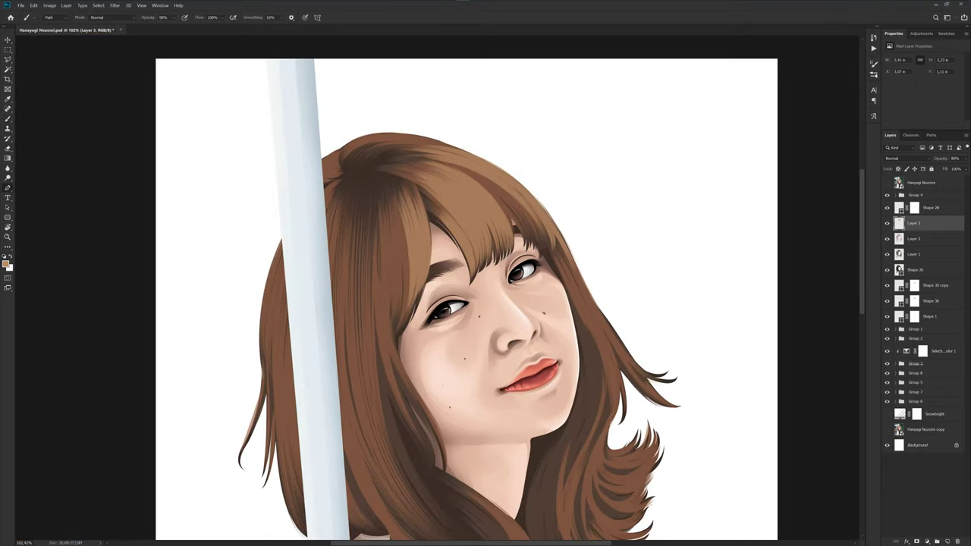
scroll(391, 144, "up", 2)
scroll(392, 144, "up", 2)
left_click(886, 184)
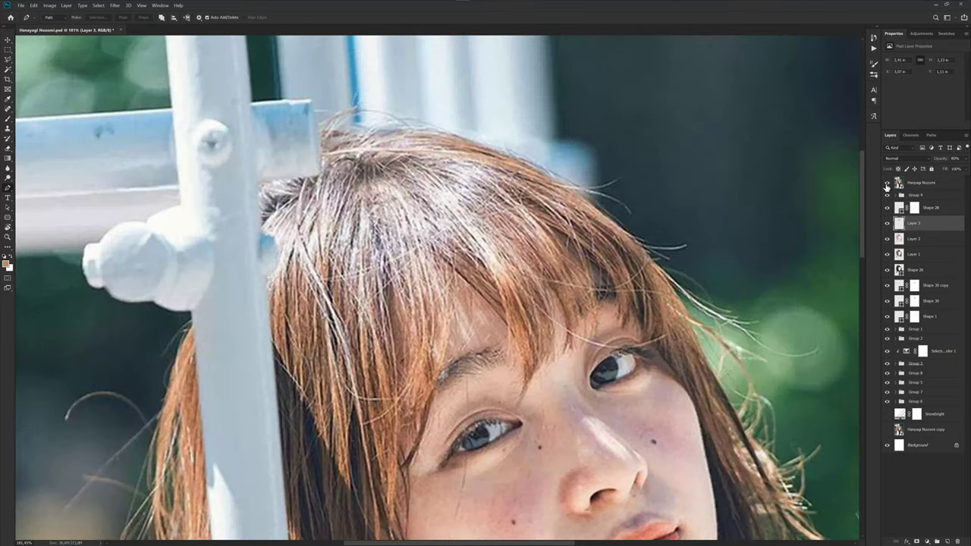
scroll(584, 176, "up", 2)
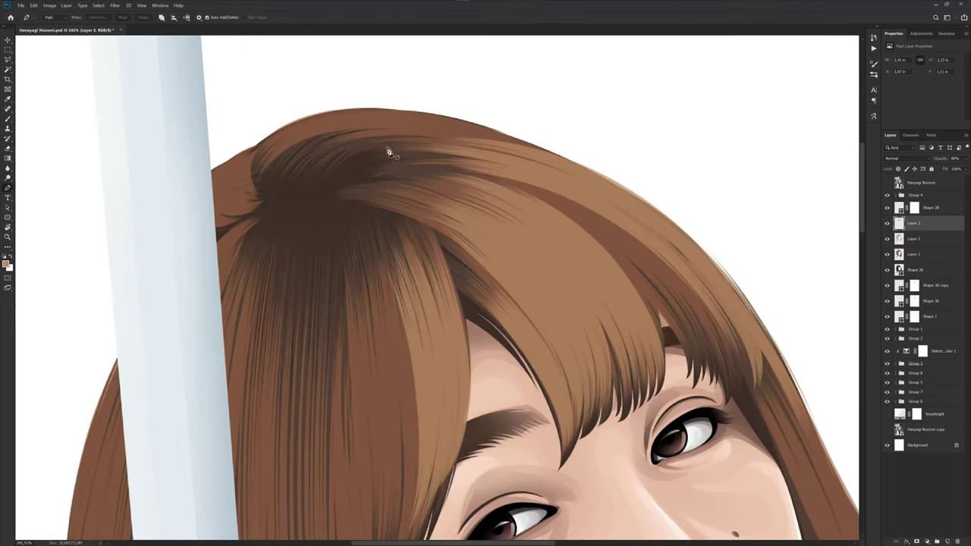
left_click(318, 146)
scroll(428, 144, "up", 2)
left_click(417, 132)
left_click_drag(418, 133, 424, 126)
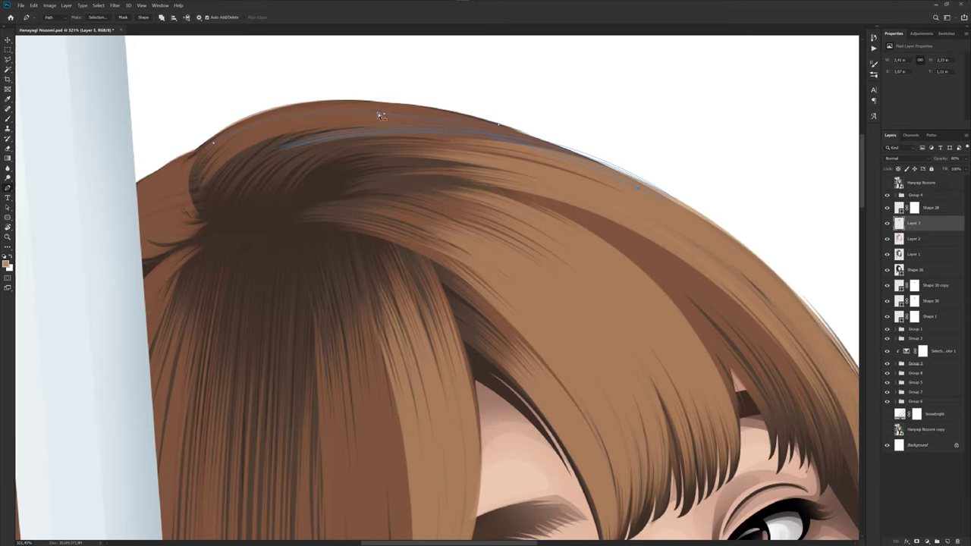
left_click_drag(378, 112, 387, 116)
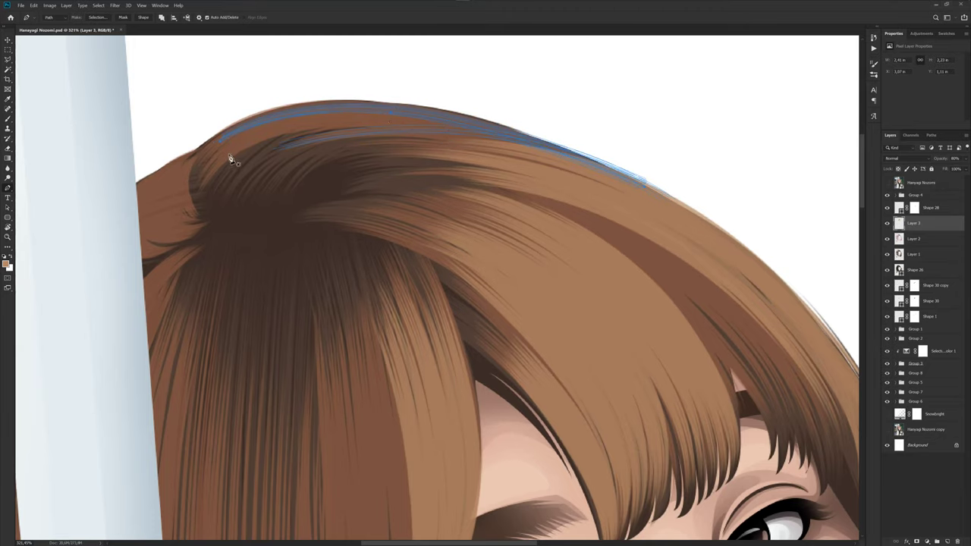
left_click(468, 124)
key("b")
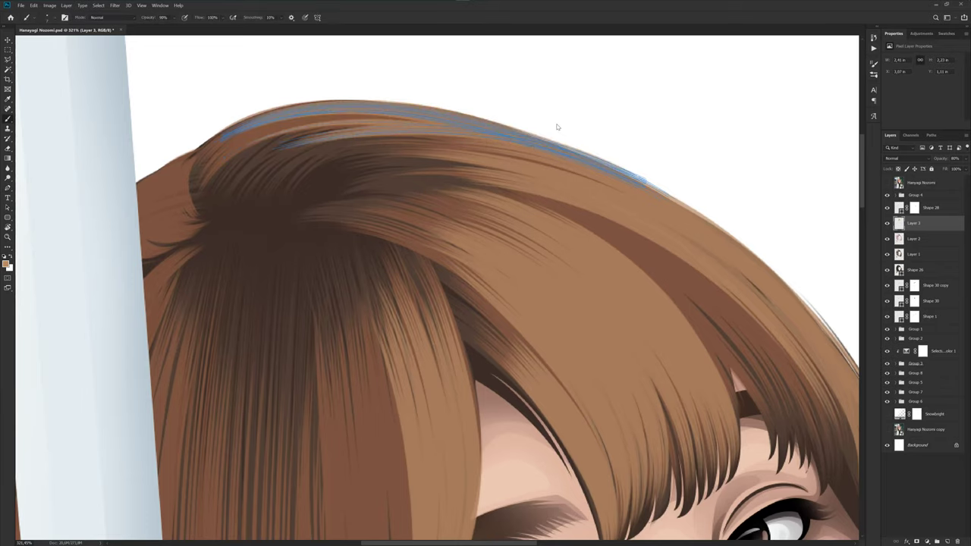
scroll(559, 126, "down", 2)
scroll(480, 155, "down", 4)
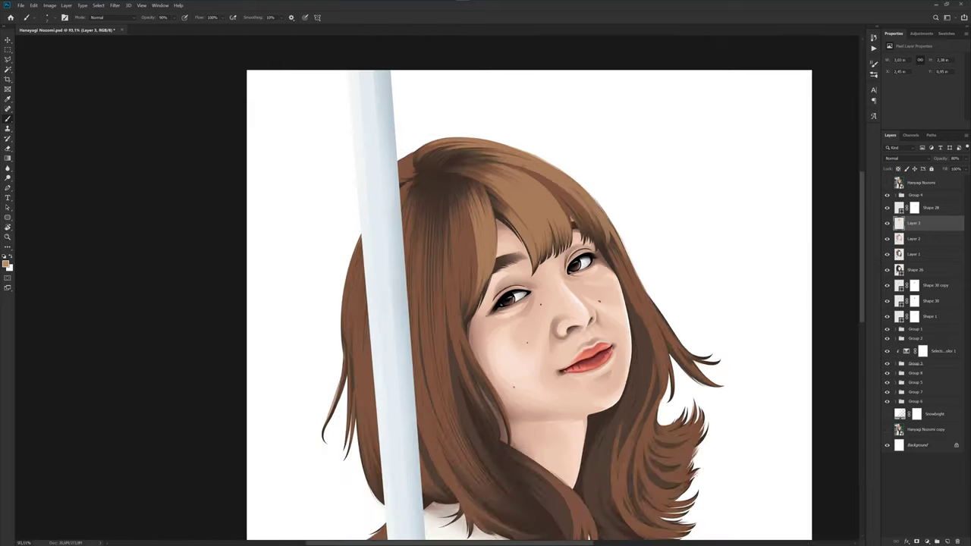
scroll(581, 174, "down", 1)
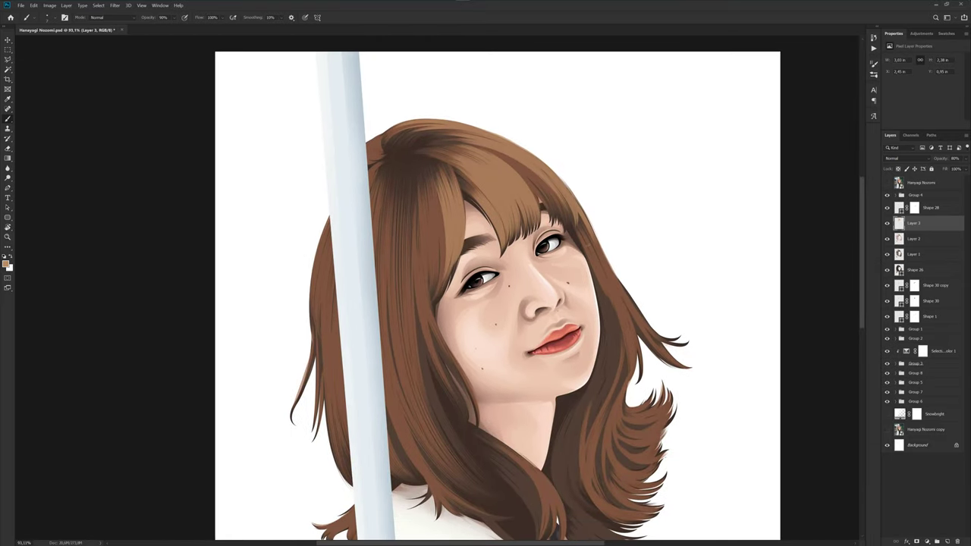
- Draw a strand path curving from the crown down along the bangs
key("p")
scroll(584, 223, "up", 1)
left_click(887, 183)
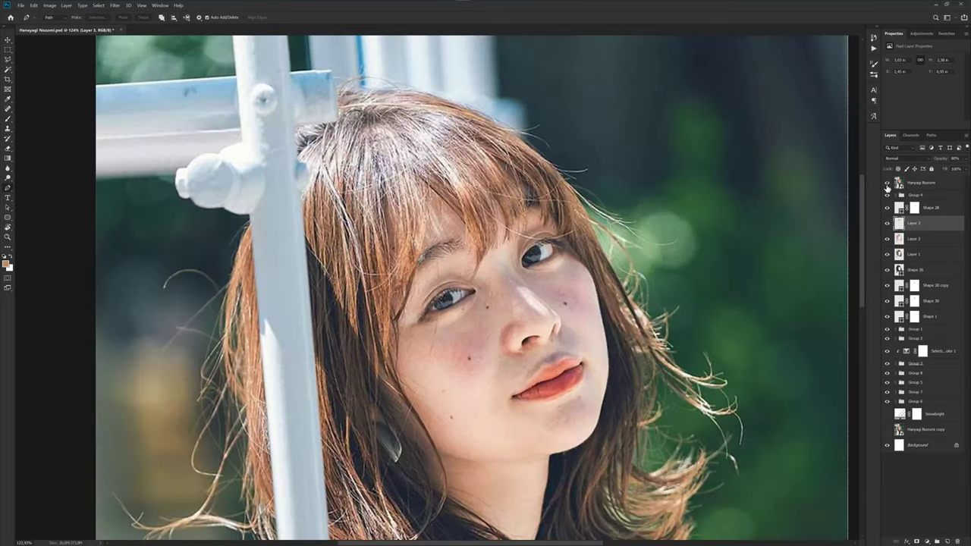
left_click(887, 183)
scroll(530, 174, "up", 2)
scroll(420, 107, "up", 2)
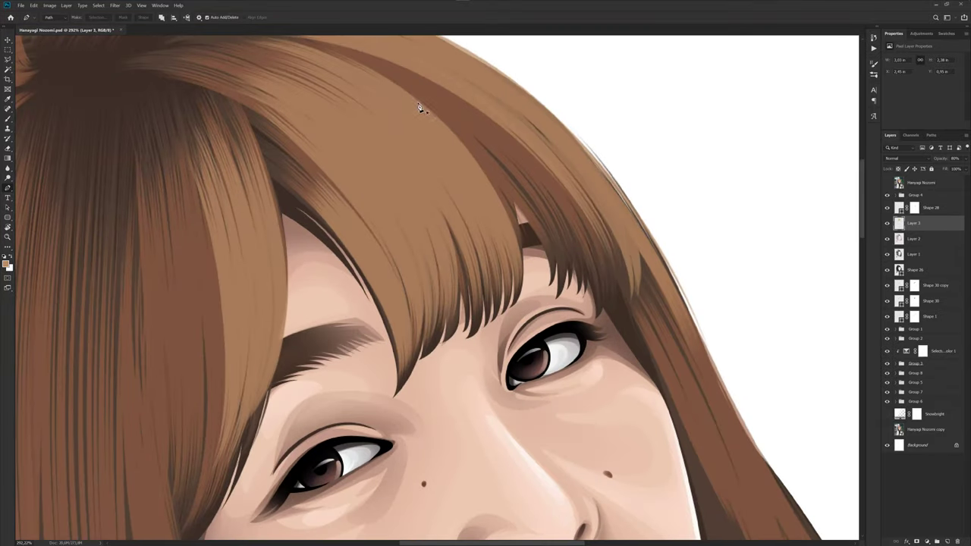
left_click(353, 63)
left_click_drag(472, 135, 519, 186)
mouse_move(540, 217)
left_mouse_down()
mouse_move(520, 189)
mouse_move(531, 182)
mouse_move(572, 211)
left_mouse_up()
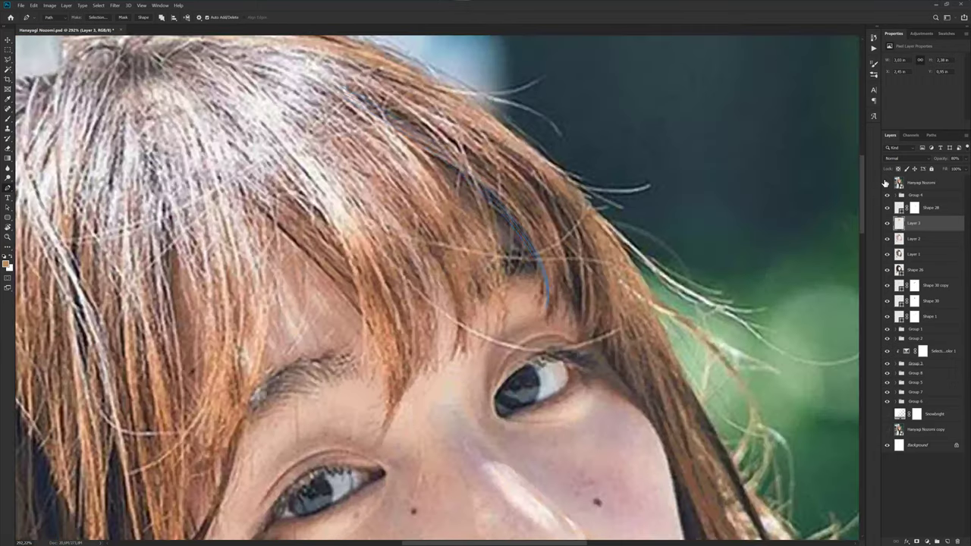
scroll(543, 199, "up", 2)
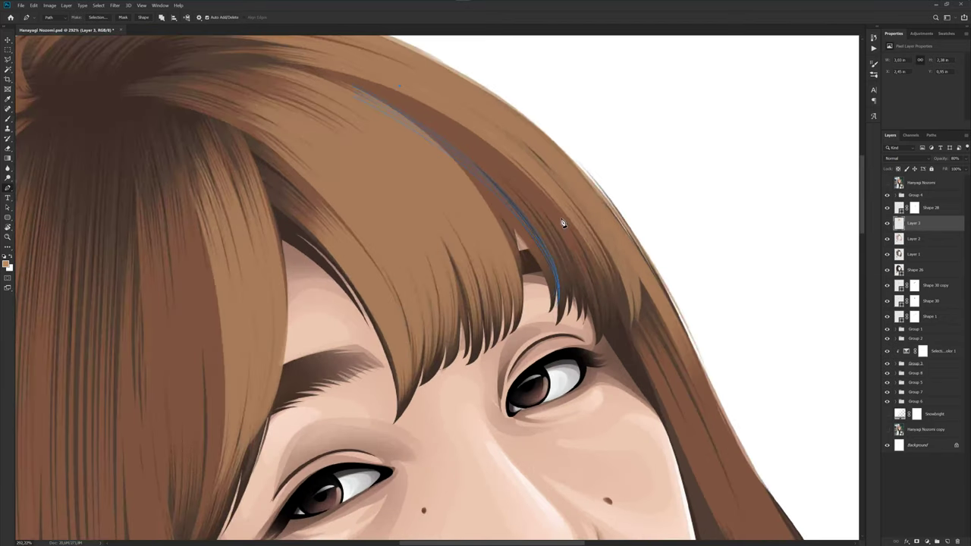
scroll(594, 297, "up", 2)
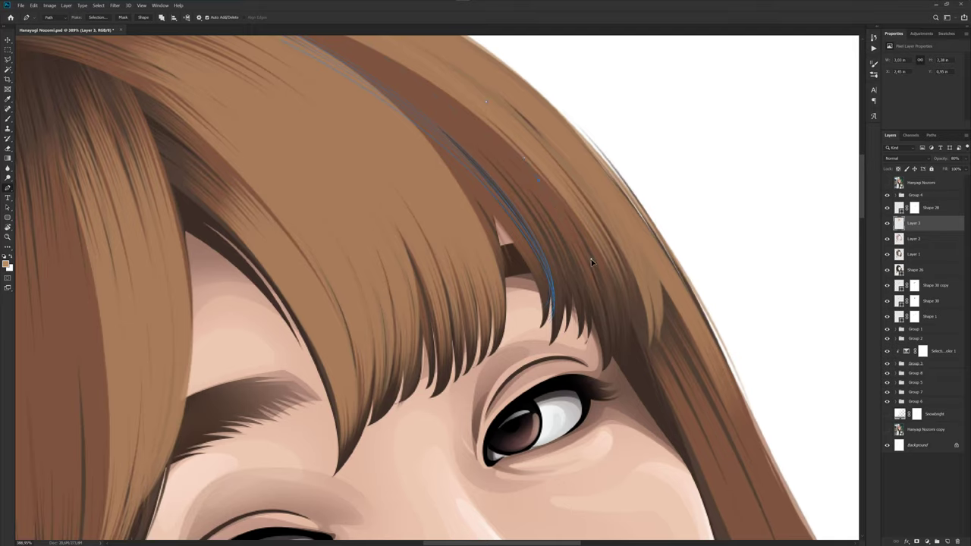
- Trace another strand from near the bangs up across the crown and brush it
left_click(588, 288)
mouse_move(536, 182)
left_mouse_down()
mouse_move(543, 188)
mouse_move(530, 181)
left_mouse_up()
left_click(887, 184)
left_click_drag(556, 248, 546, 253)
scroll(706, 219, "down", 5)
scroll(706, 219, "down", 5)
key("b")
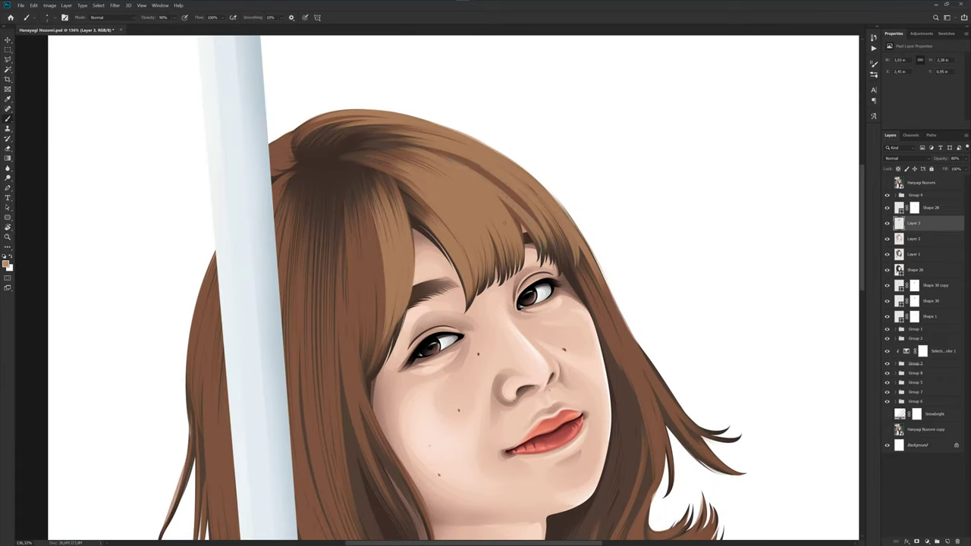
scroll(523, 45, "down", 3)
scroll(455, 289, "down", 1)
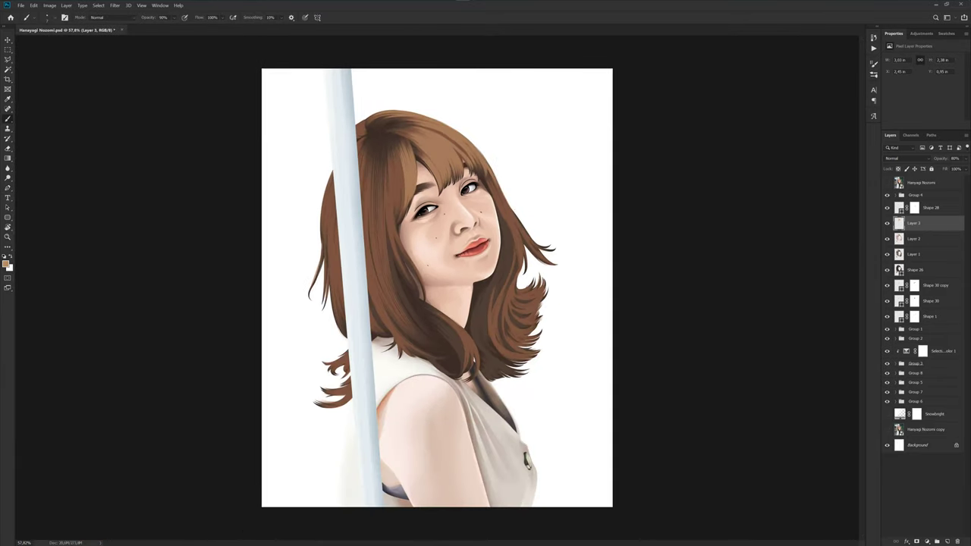
key("ctrl+0")
- Compare the crown strands against the reference photo across the whole portrait
left_click(887, 184)
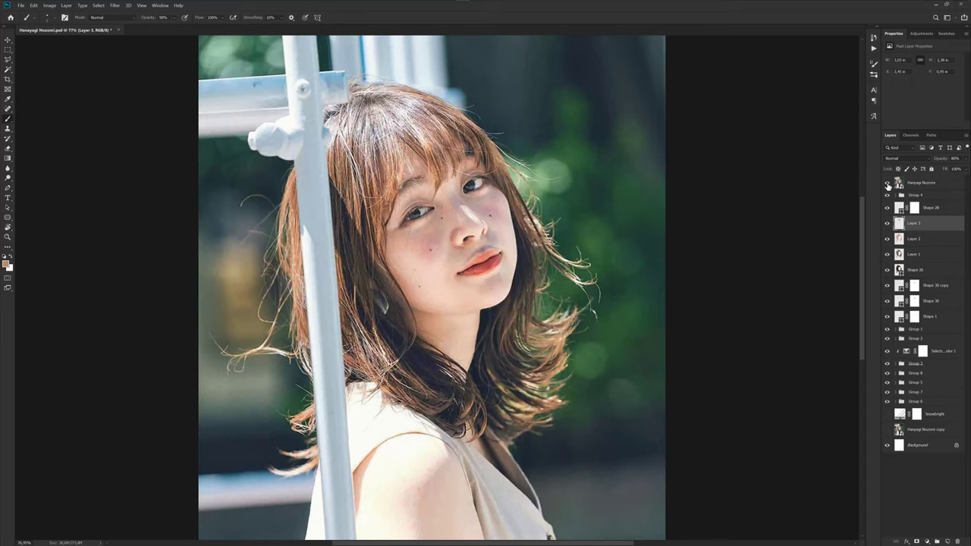
scroll(454, 144, "up", 2)
scroll(463, 155, "up", 2)
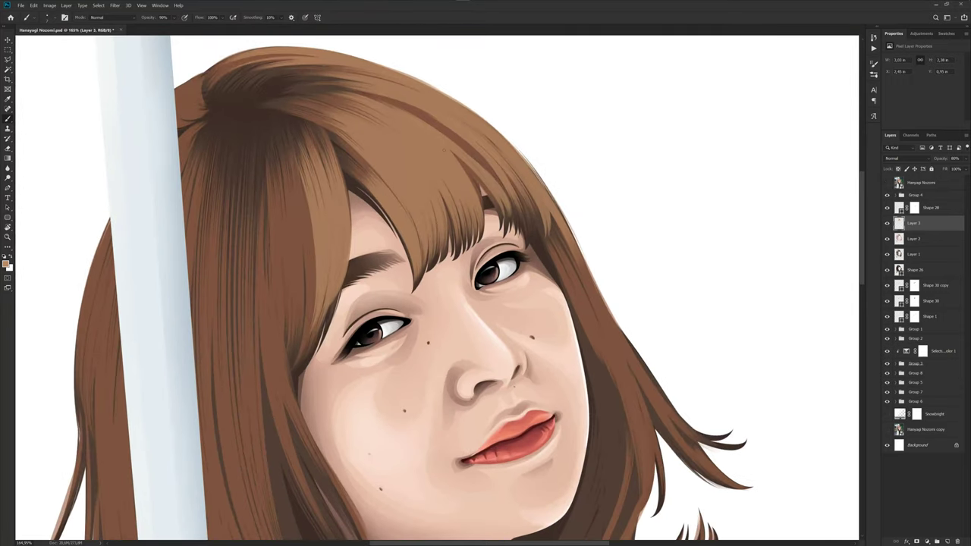
key("p")
scroll(466, 159, "down", 2)
left_click(888, 183)
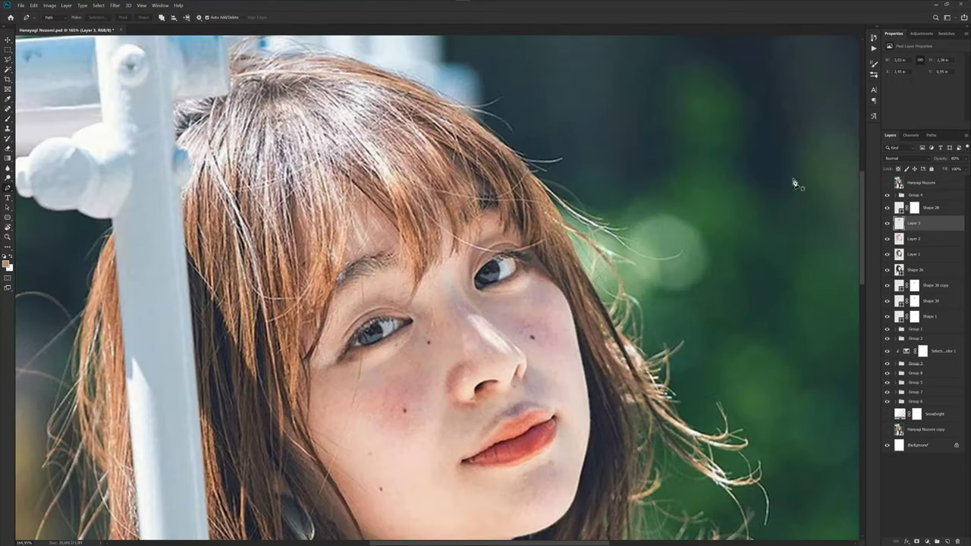
left_click(887, 184)
scroll(411, 119, "up", 3)
scroll(398, 114, "up", 1)
scroll(382, 122, "up", 1)
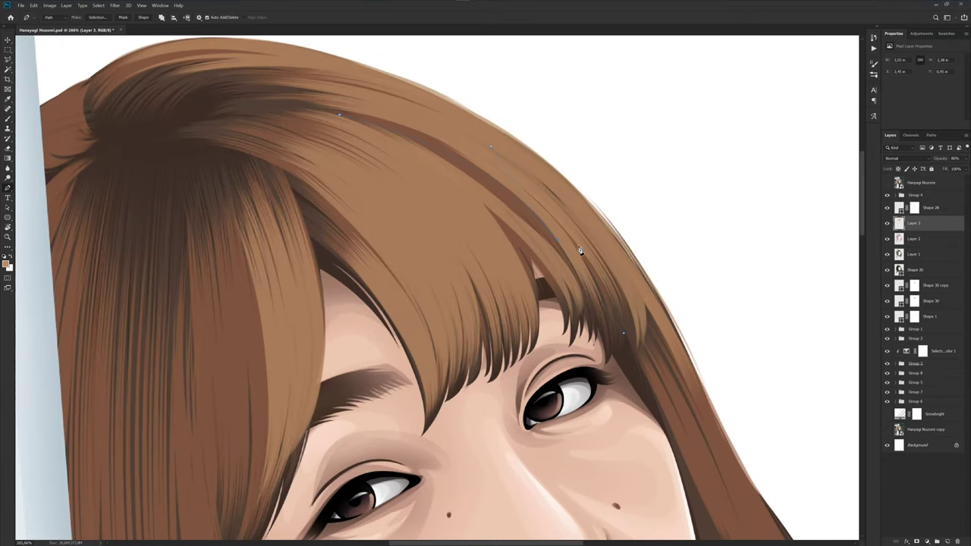
scroll(440, 155, "up", 1)
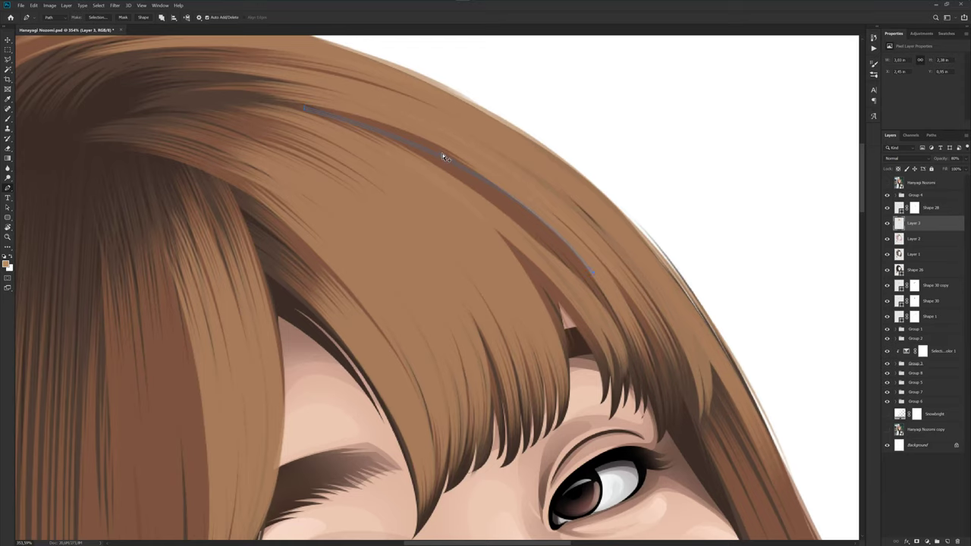
scroll(462, 148, "down", 1)
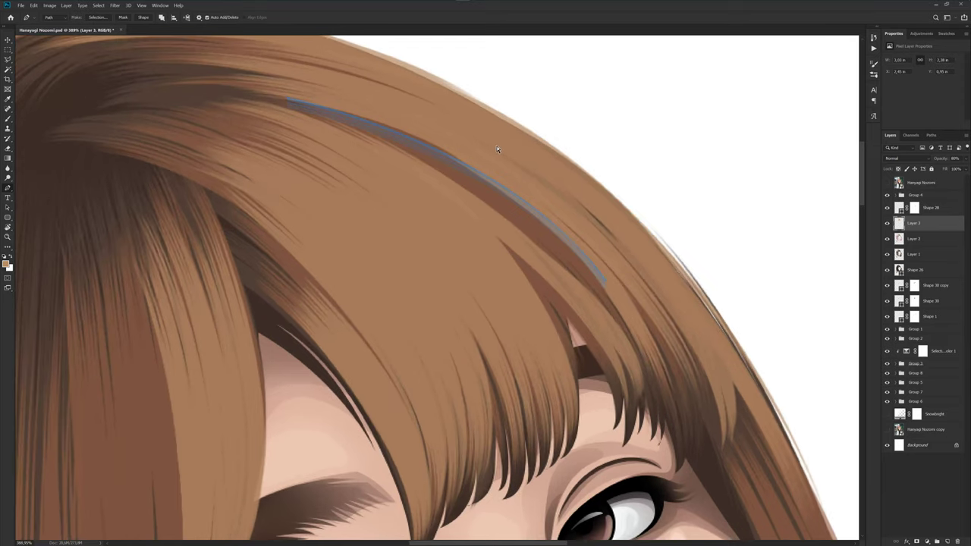
scroll(493, 155, "down", 2)
key("b")
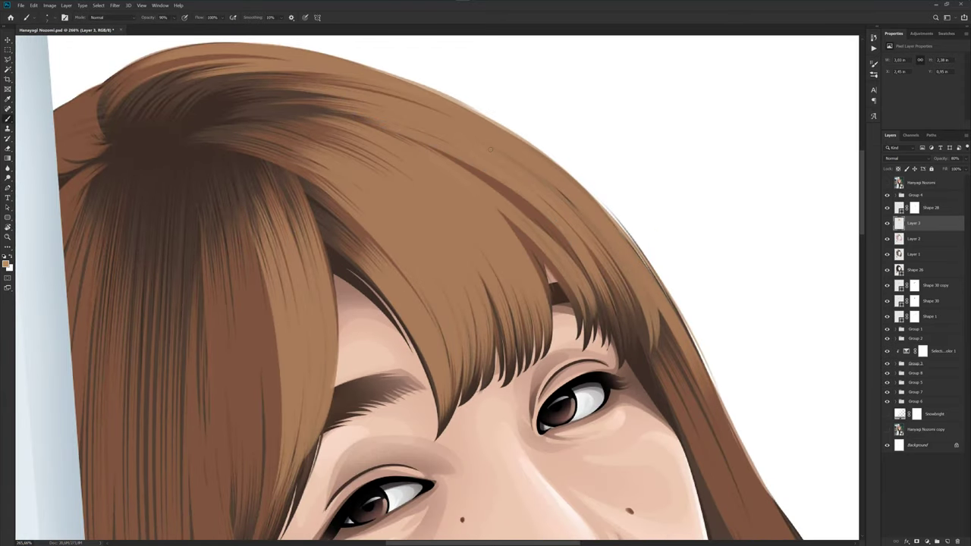
scroll(489, 149, "up", 1)
scroll(532, 221, "down", 3)
scroll(533, 220, "down", 1)
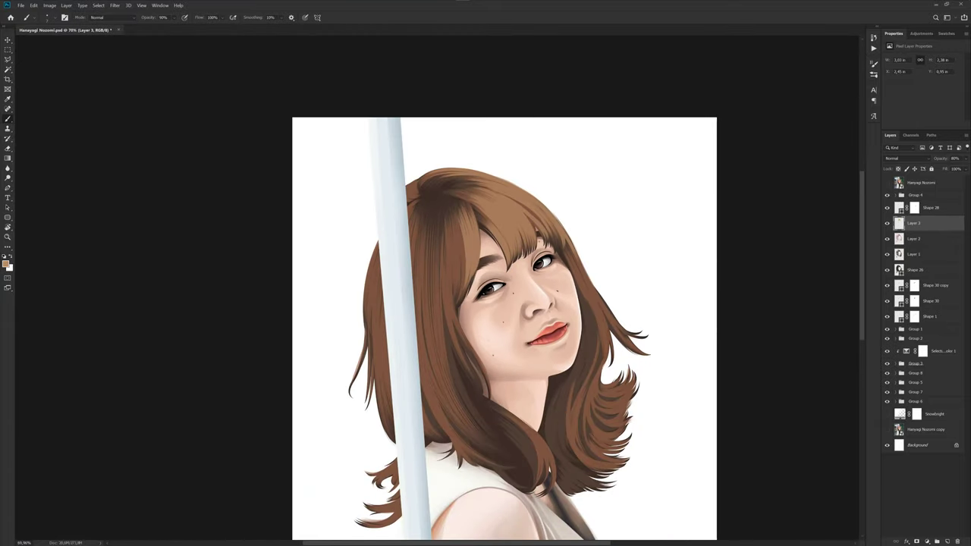
scroll(549, 251, "down", 1)
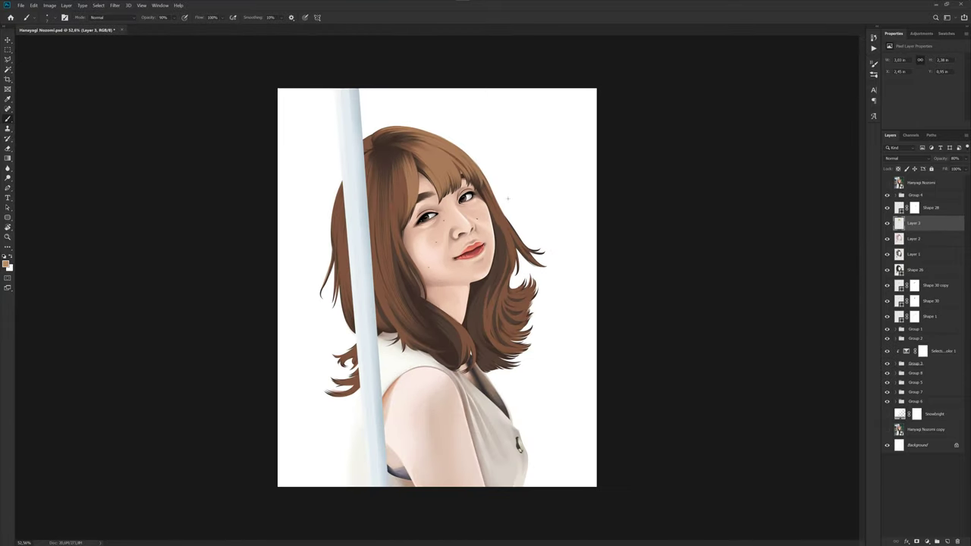
- With the Pen tool active, show the reference photo and pan along the side hair
scroll(508, 199, "up", 2)
key("p")
left_click(887, 183)
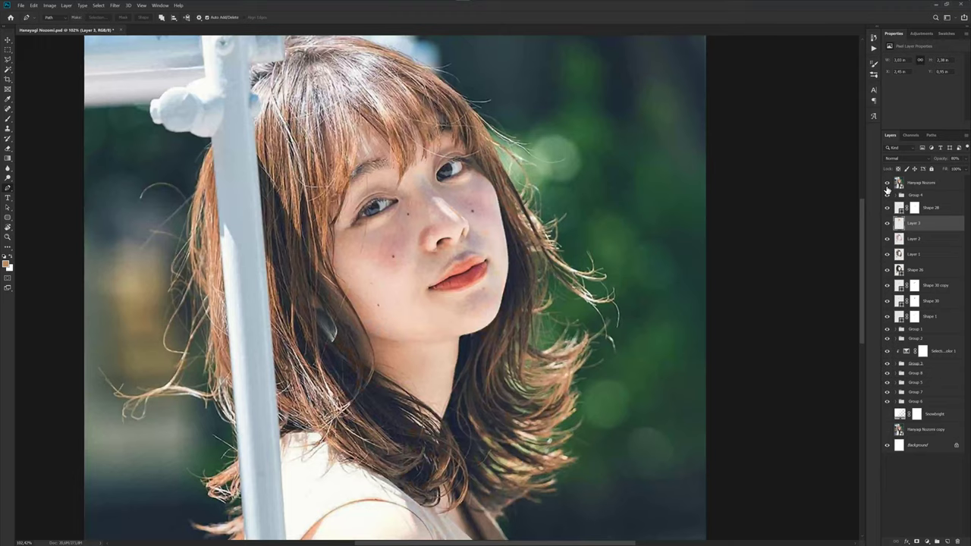
scroll(515, 167, "up", 1)
scroll(523, 193, "up", 1)
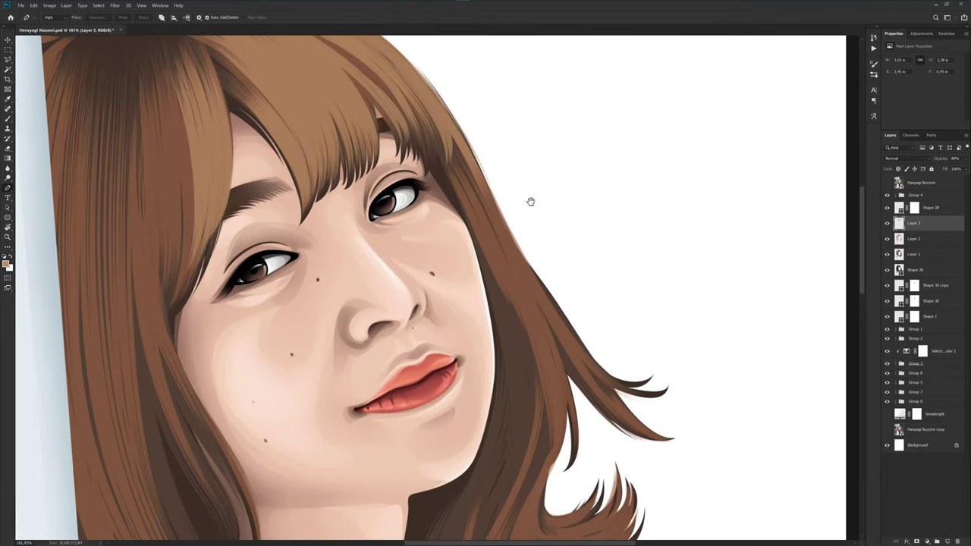
scroll(485, 163, "down", 2)
scroll(485, 163, "right", 1)
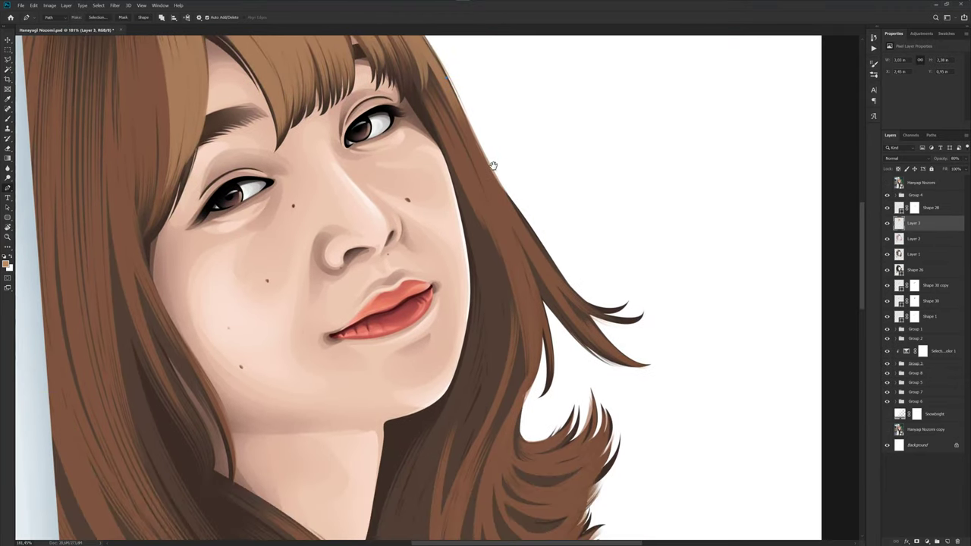
scroll(555, 276, "up", 1)
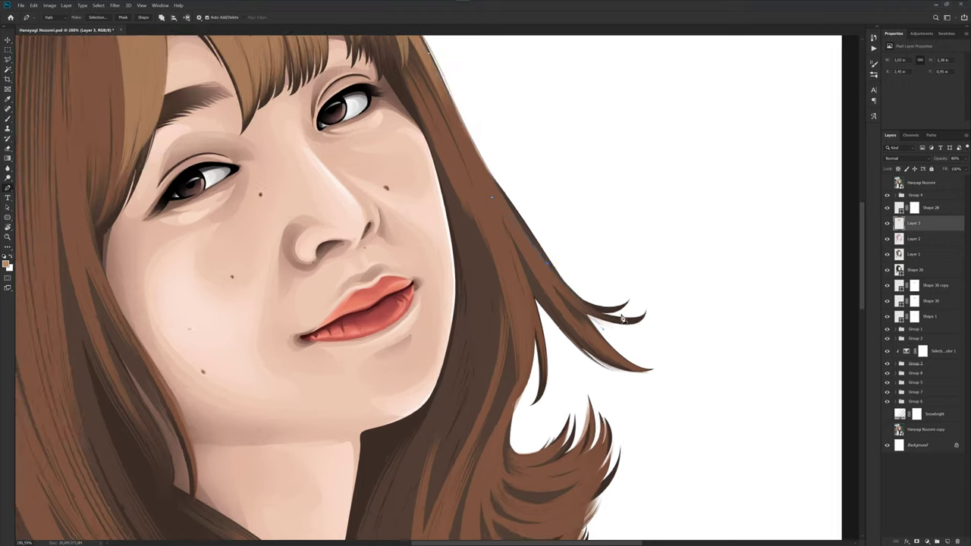
scroll(556, 282, "up", 1)
scroll(519, 246, "up", 1)
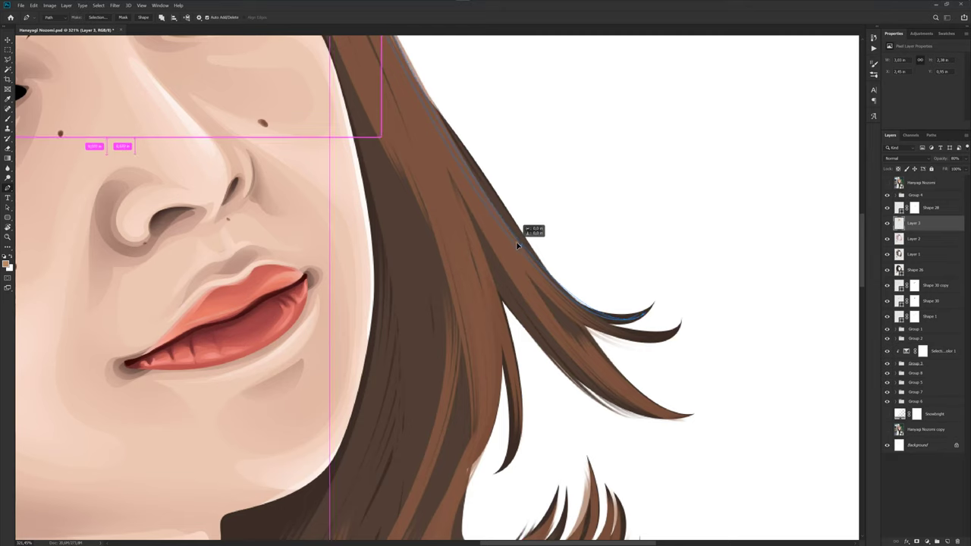
scroll(519, 242, "down", 1)
mouse_move(520, 239)
left_mouse_down()
mouse_move(519, 267)
mouse_move(465, 256)
left_mouse_up()
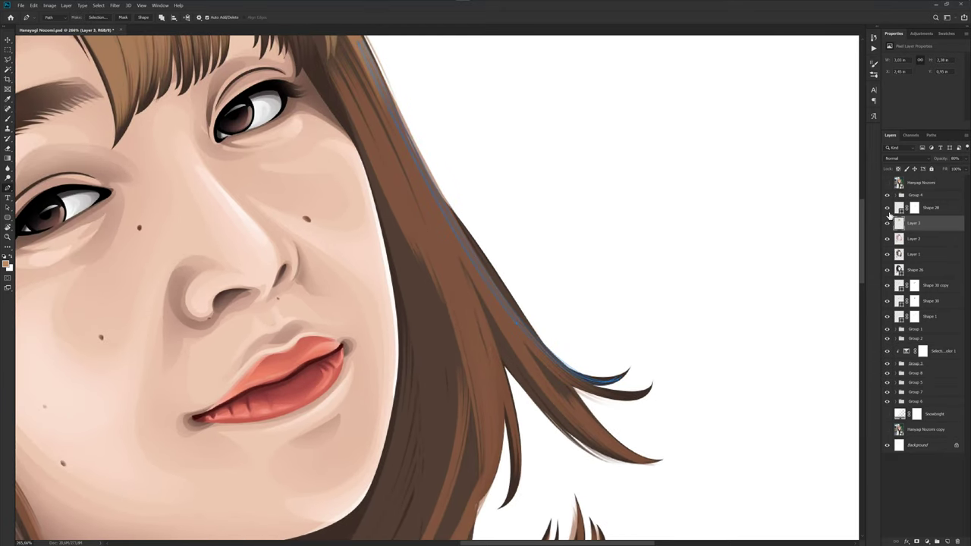
- Recheck the reference photo and adjust the strand path on the side hair edge
left_click(887, 184)
scroll(465, 210, "down", 1)
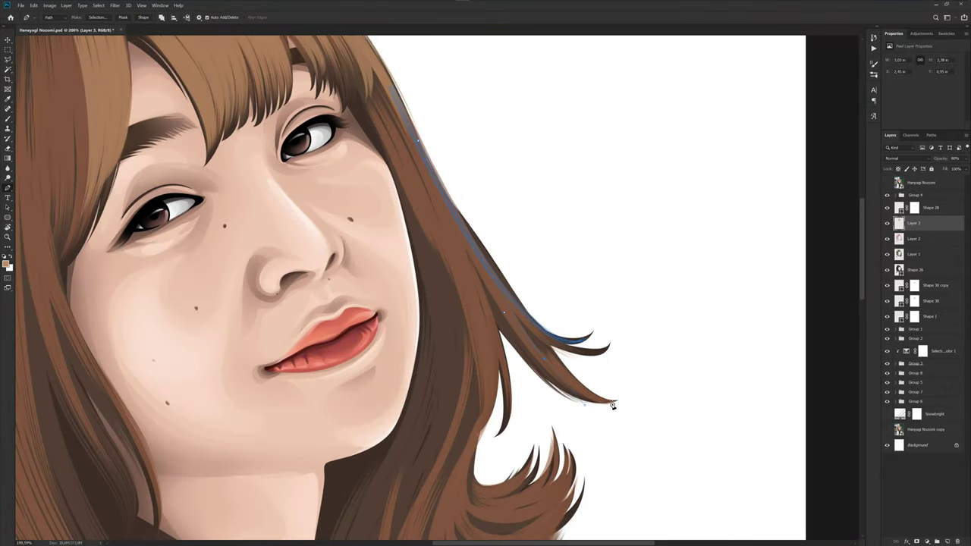
scroll(538, 353, "up", 2)
left_click(547, 366)
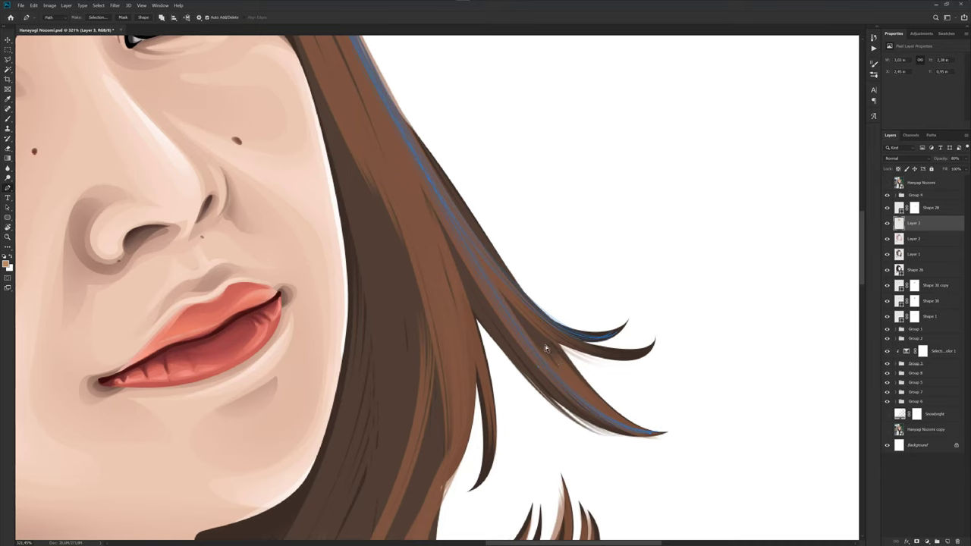
scroll(546, 348, "down", 3)
key("b")
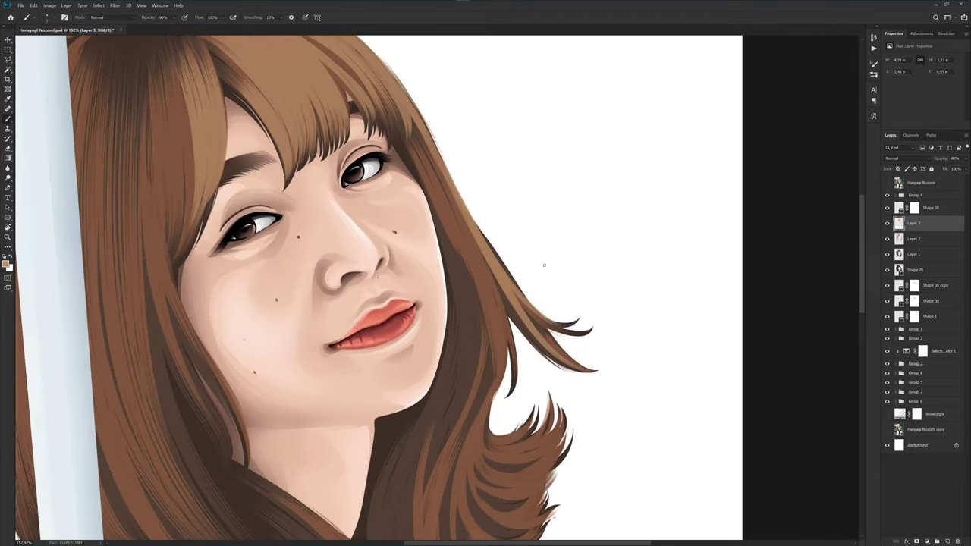
scroll(543, 265, "down", 2)
scroll(544, 264, "down", 2)
scroll(530, 229, "up", 2)
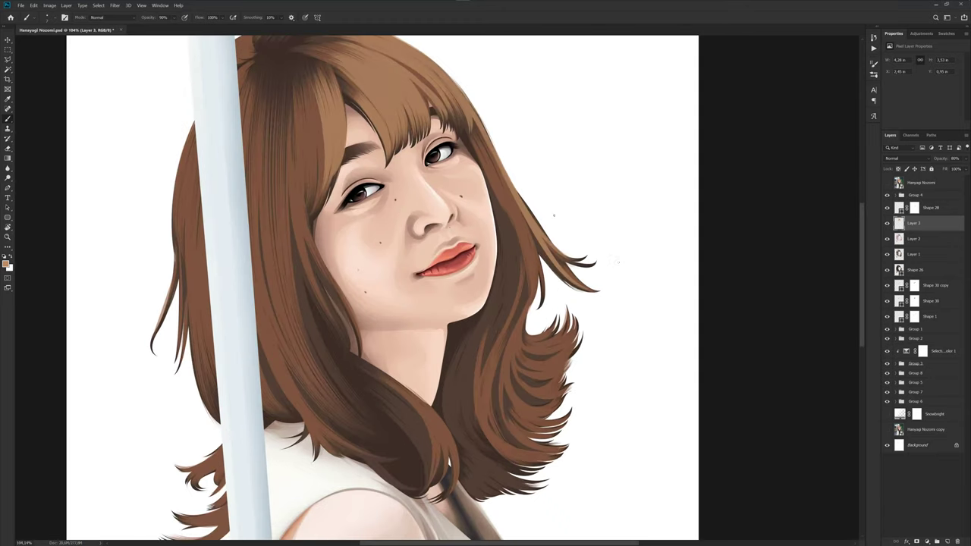
- Briefly show then hide the reference photo to compare the curled hair ends
key("p")
left_click(886, 184)
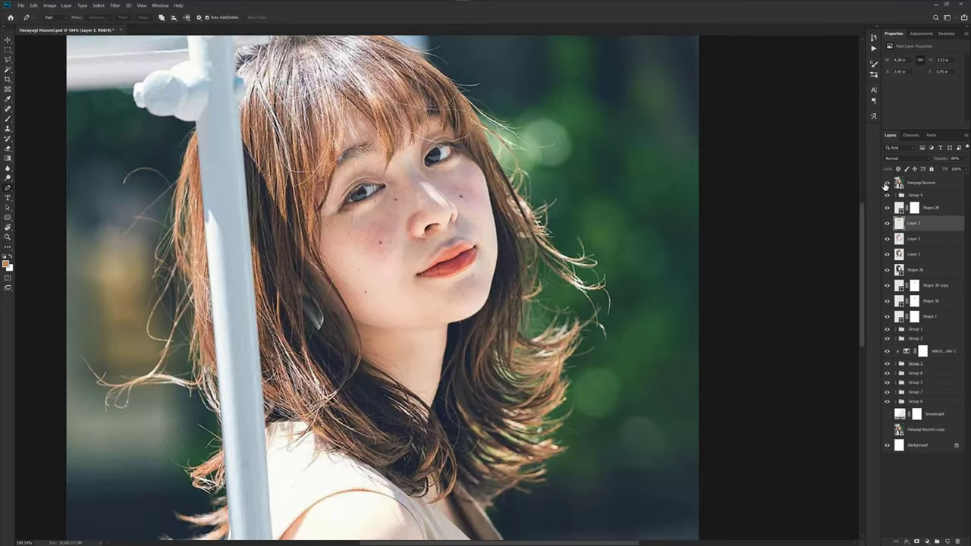
left_click(886, 184)
scroll(530, 347, "up", 2)
scroll(568, 303, "up", 2)
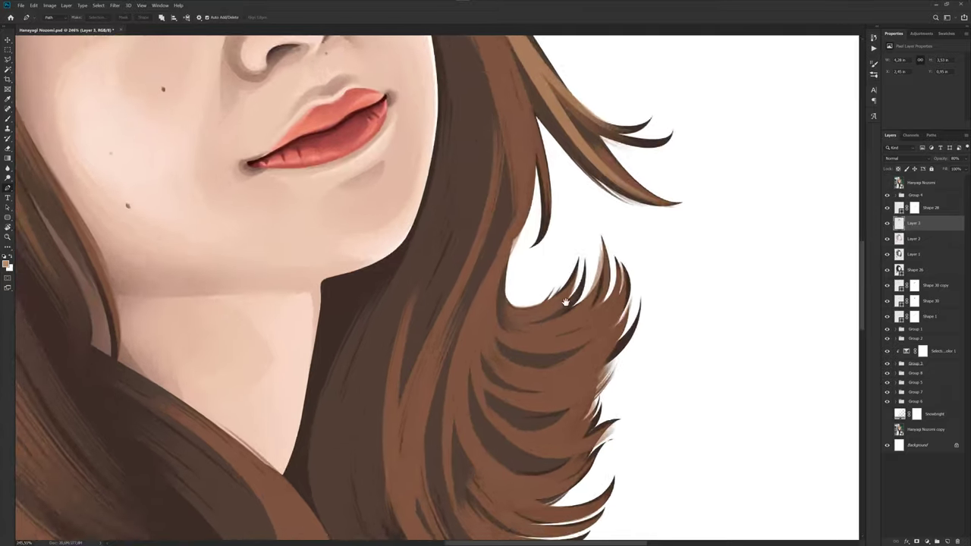
scroll(569, 307, "up", 1)
scroll(567, 304, "up", 1)
scroll(566, 299, "up", 1)
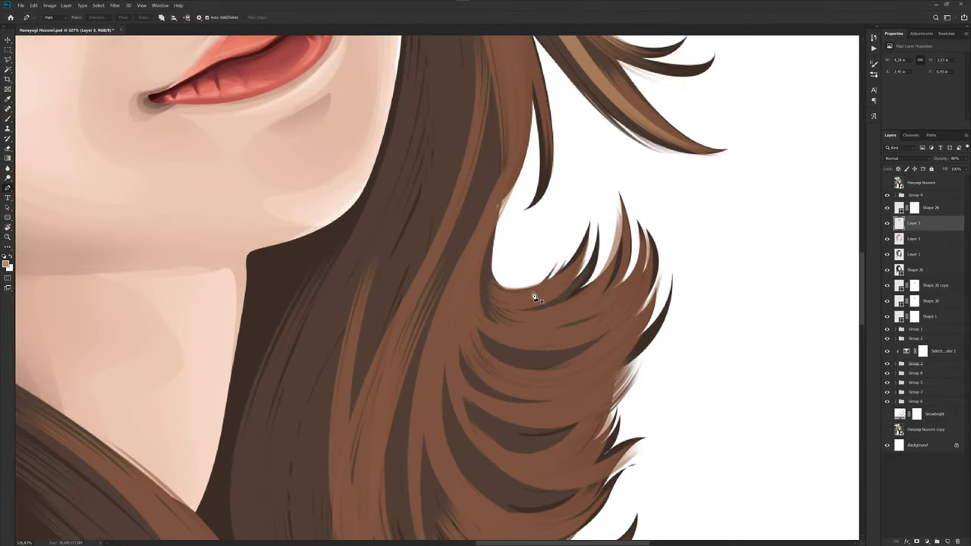
- Trace curved strand paths along the curled hair ends, including the lower right curl's upper edge
left_click(499, 288)
left_click_drag(589, 228, 619, 140)
key("Escape")
left_click_drag(498, 305, 539, 315)
left_click_drag(605, 291, 620, 280)
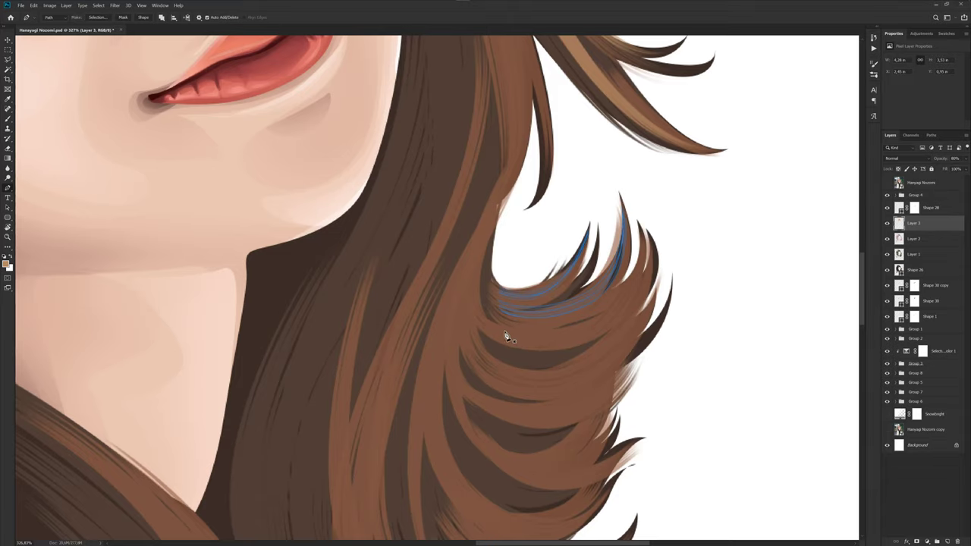
- Draw a strand path from the curl tip and reshape it against the reference photo
left_click(636, 218)
left_click(601, 319)
left_click_drag(613, 297, 613, 294)
scroll(671, 309, "down", 2)
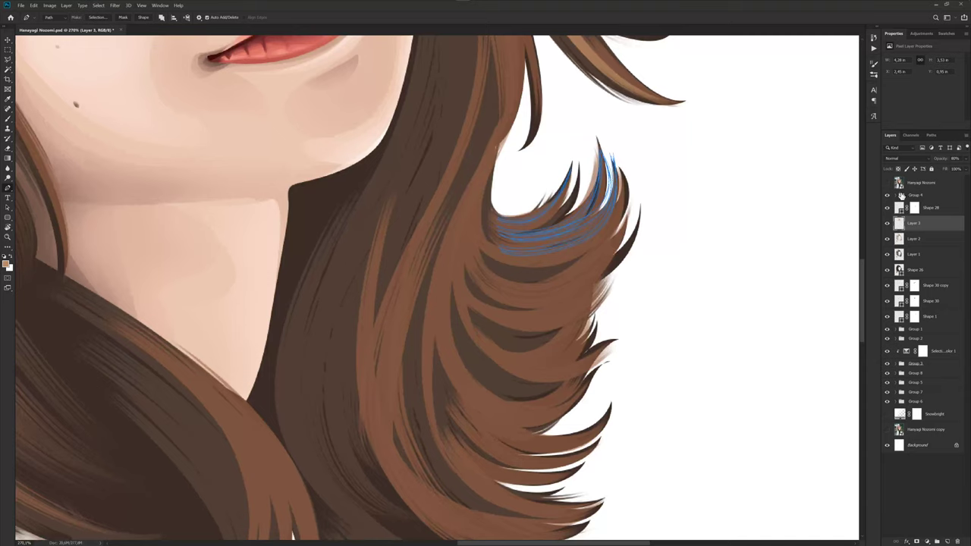
left_click(887, 184)
scroll(572, 265, "up", 2)
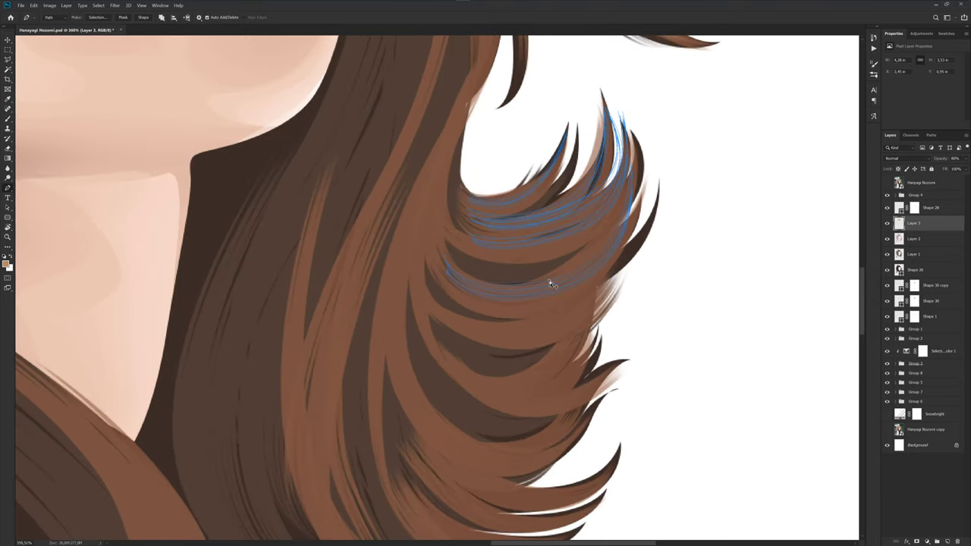
- Refine the strand curve after another reference check, then stroke it with the Brush
scroll(550, 284, "down", 2)
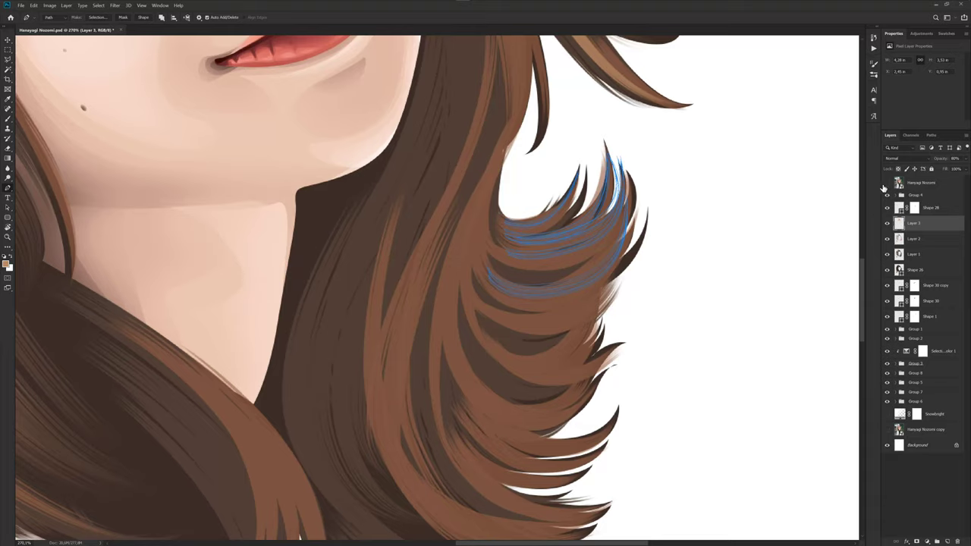
left_click(886, 183)
scroll(477, 299, "up", 1)
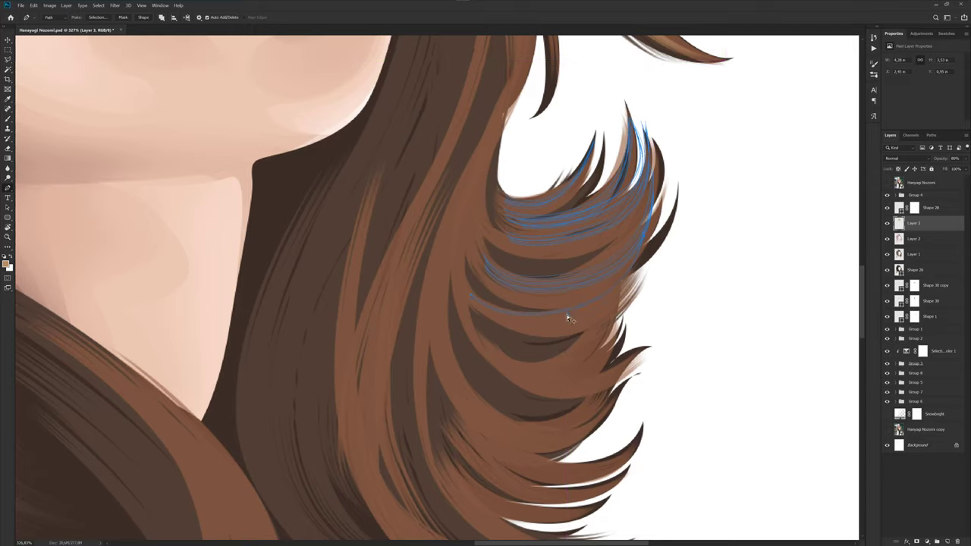
left_click_drag(571, 325, 574, 308)
scroll(713, 304, "down", 3)
key("b")
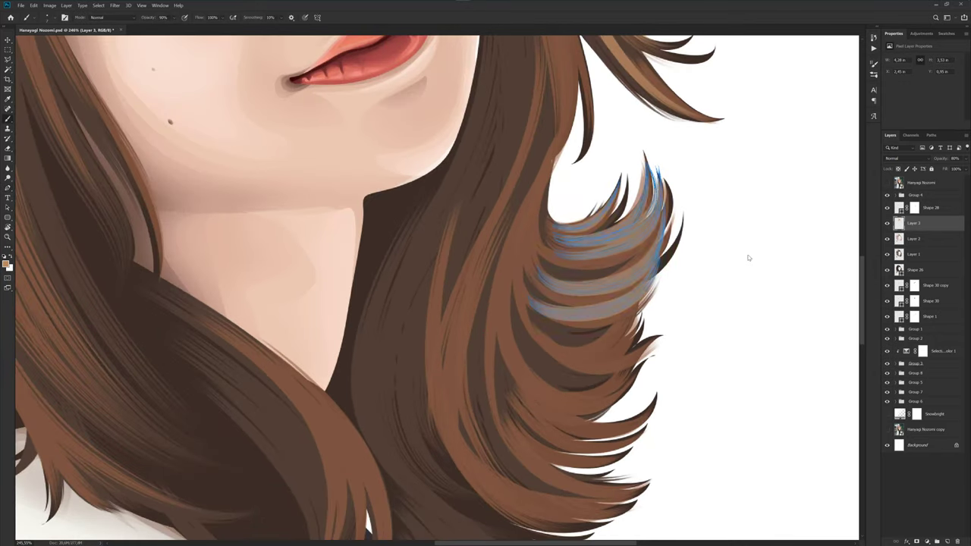
scroll(667, 266, "down", 3)
scroll(664, 264, "down", 2)
- Return to the Pen and flash the reference photo on and off for comparison
scroll(664, 266, "down", 2)
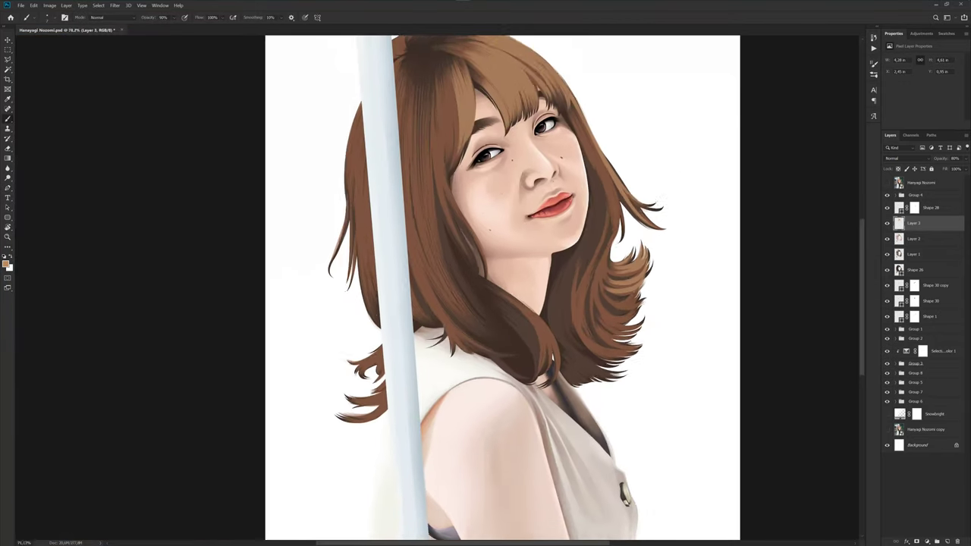
scroll(632, 291, "down", 2)
scroll(632, 291, "up", 2)
scroll(831, 267, "up", 3)
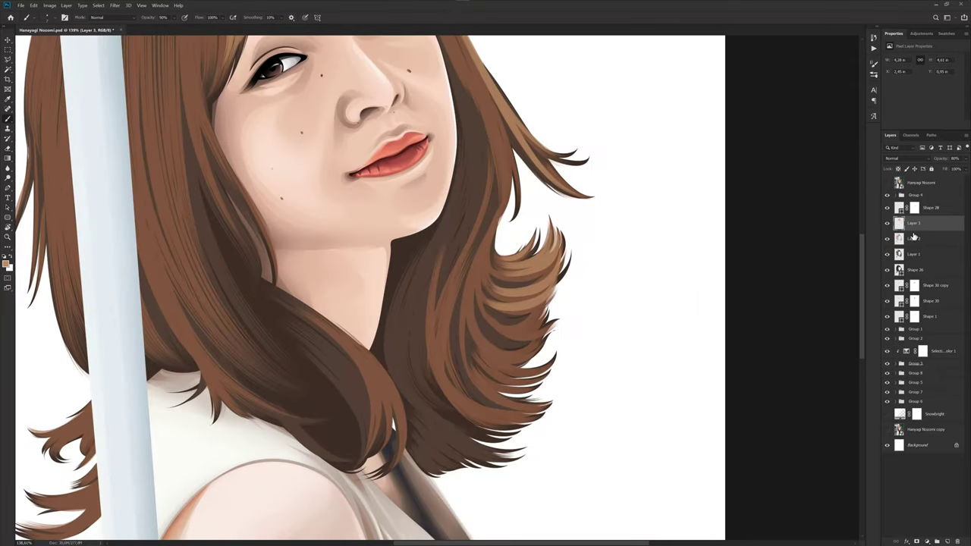
key("p")
scroll(559, 314, "up", 1)
scroll(558, 314, "up", 1)
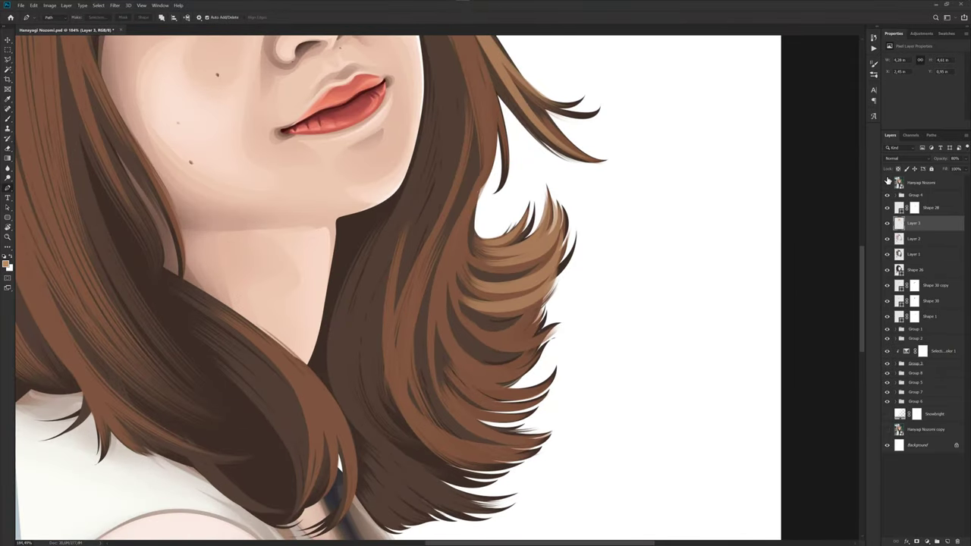
left_click(887, 182)
left_click(887, 182)
- Draw a curved strand path across the lower right curl and fit the portrait on screen
scroll(526, 351, "up", 2)
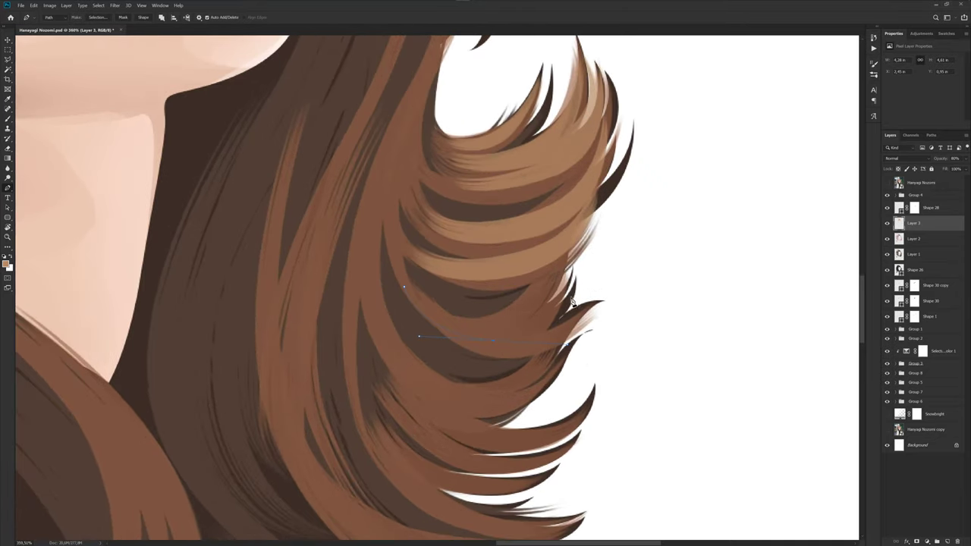
scroll(573, 336, "up", 1)
scroll(500, 340, "up", 1)
left_click(491, 342)
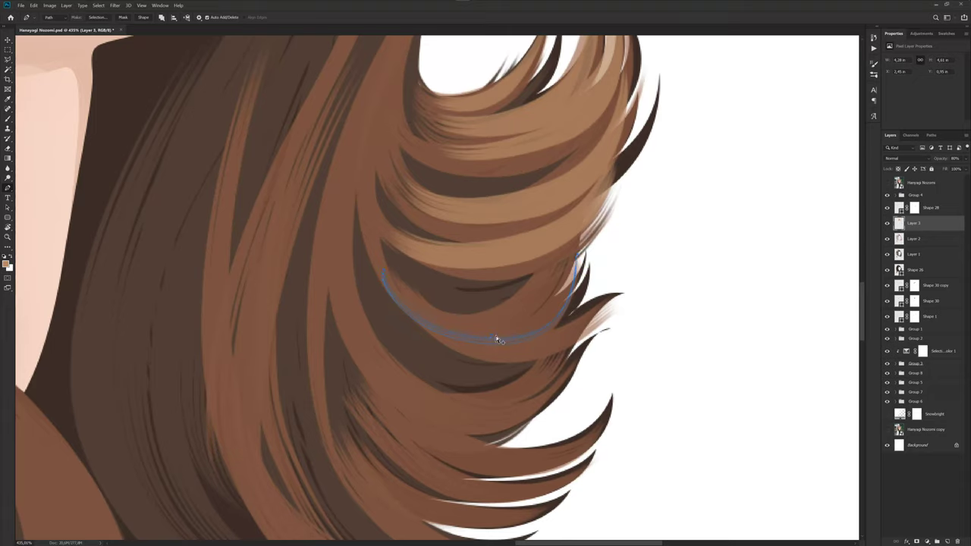
left_click(496, 339)
left_click(606, 310)
left_click_drag(531, 353, 534, 359)
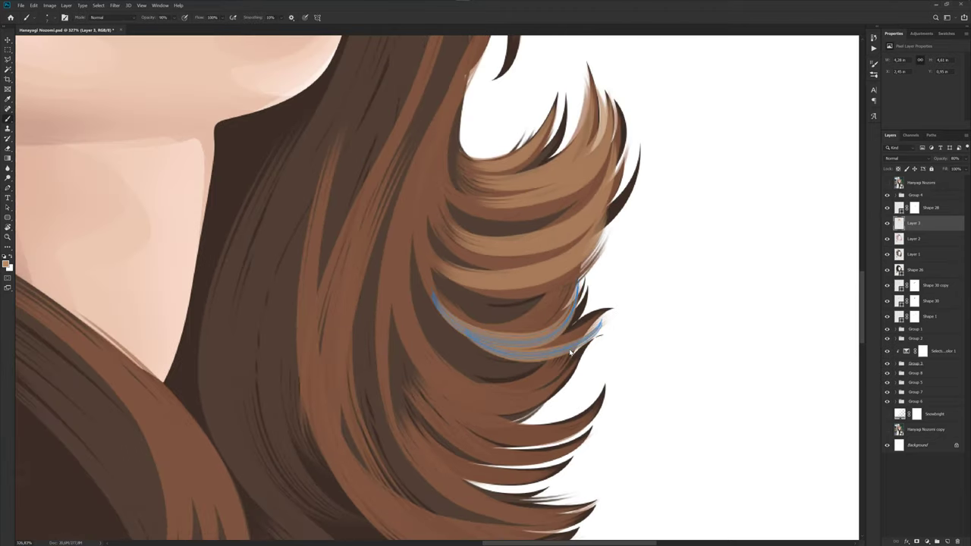
key("ctrl+0")
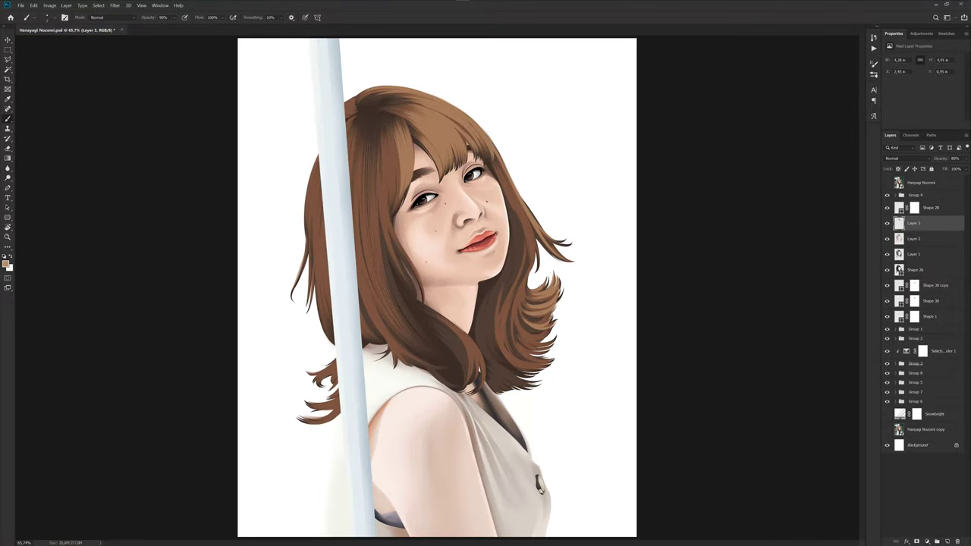
- Start a long strand path running from high on the hair down beside the neck
key("p")
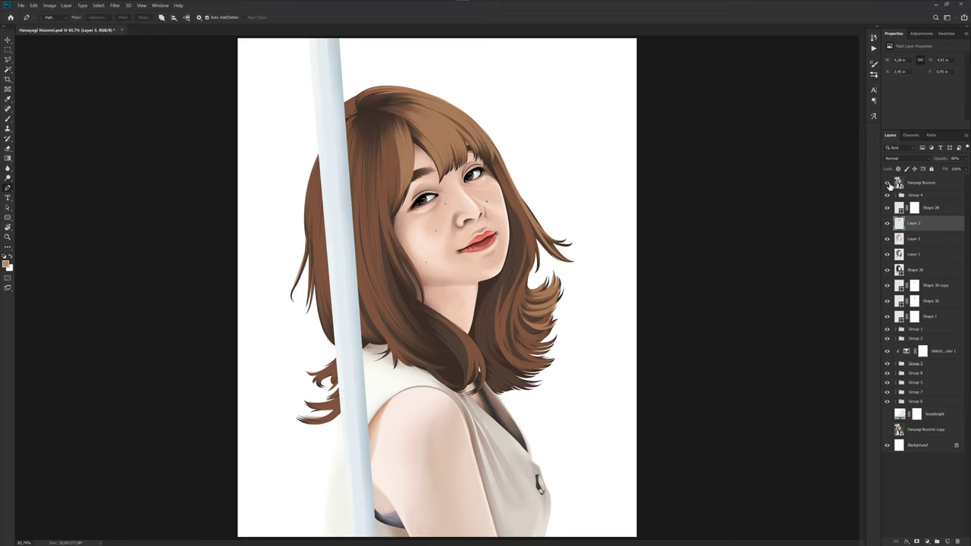
left_click(887, 183)
scroll(522, 220, "up", 3)
scroll(521, 220, "up", 2)
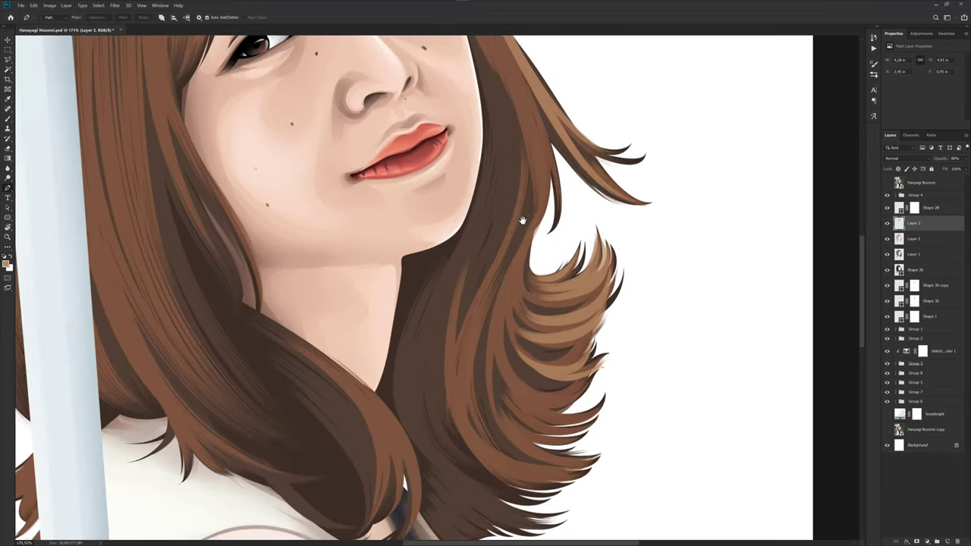
left_click_drag(526, 121, 526, 173)
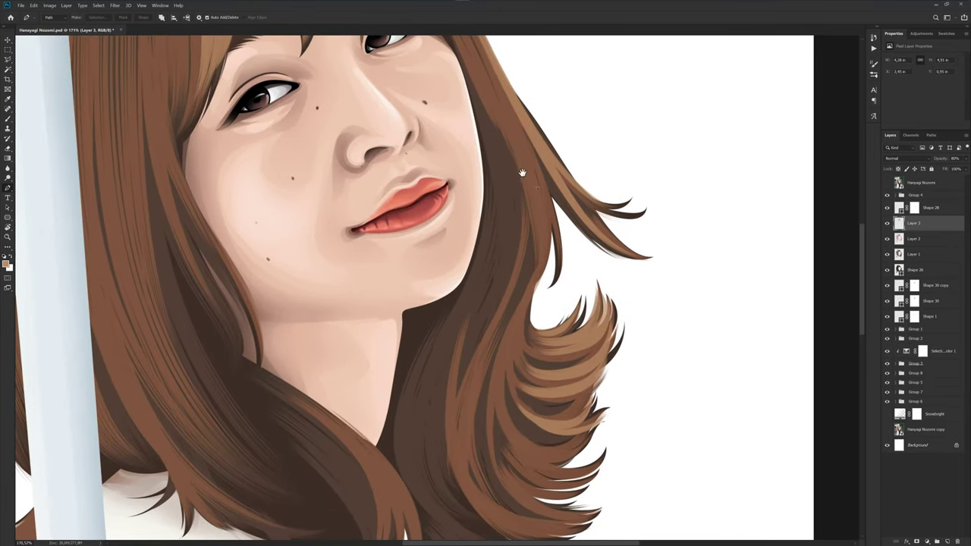
left_click(501, 119)
left_click(490, 362)
- Add an anchor and bend the long strand path into a curve along the hair
scroll(520, 311, "up", 2)
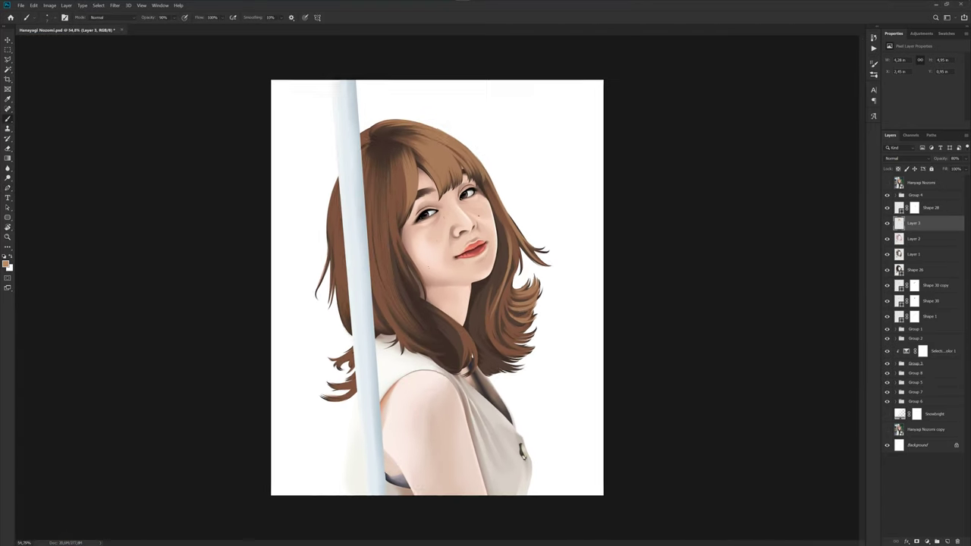
key("p")
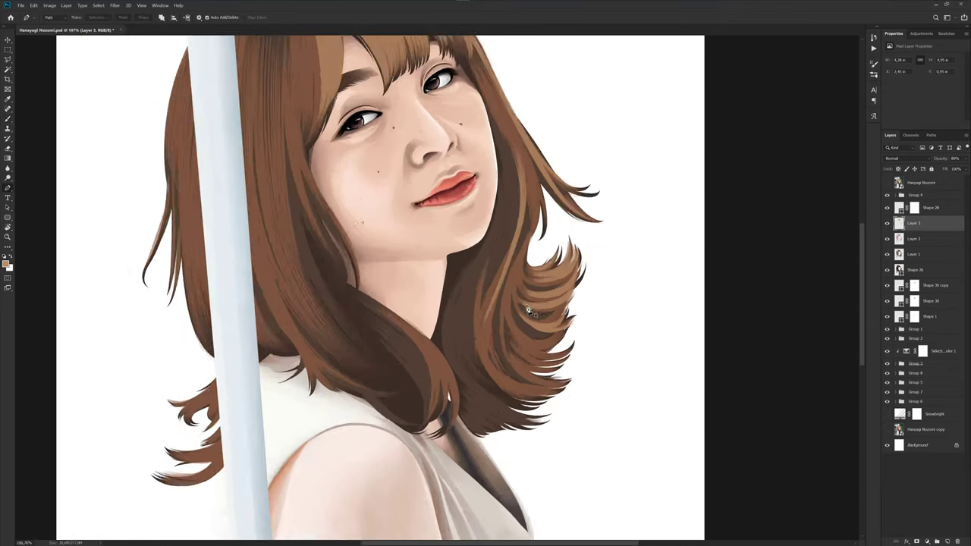
scroll(543, 326, "up", 5)
left_click(506, 222)
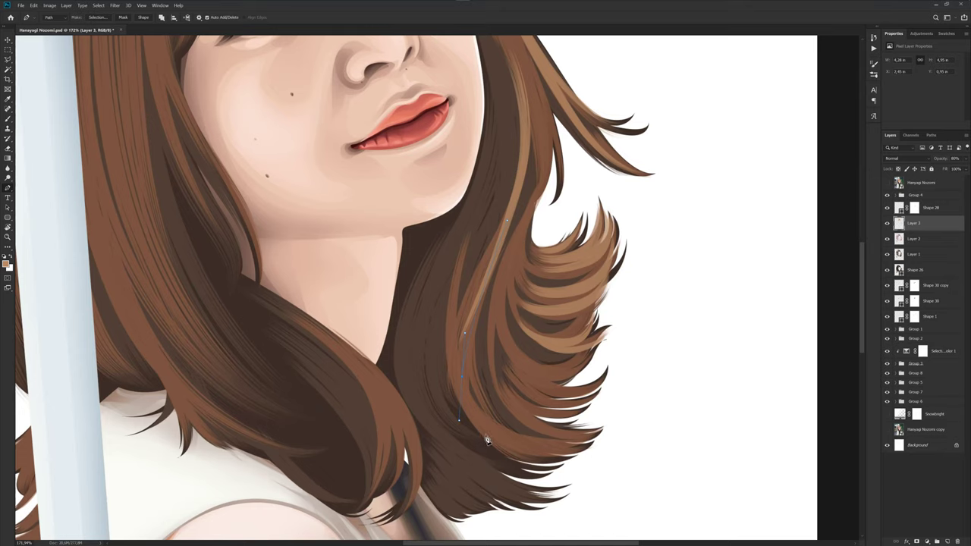
left_click(886, 185)
scroll(453, 372, "up", 3)
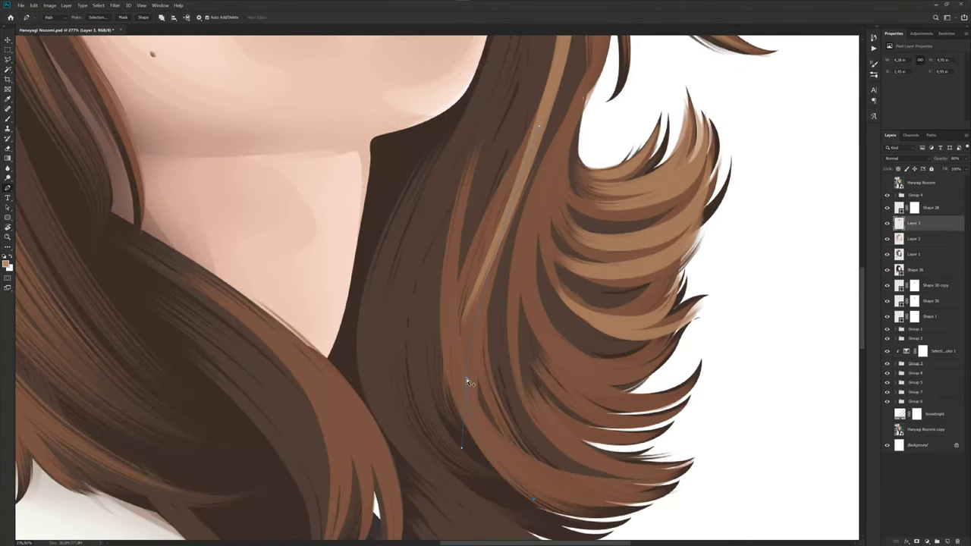
left_click_drag(465, 376, 458, 371)
left_click_drag(462, 328, 458, 333)
- Stroke the long strand with the Brush and save the portrait
key("b")
scroll(493, 334, "down", 5)
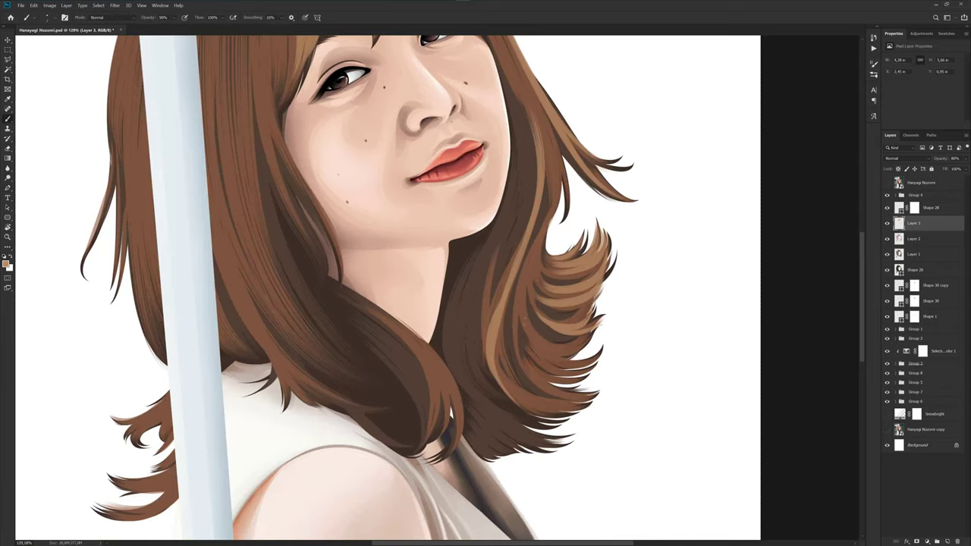
scroll(511, 325, "down", 3)
scroll(531, 327, "down", 2)
key("ctrl+s")
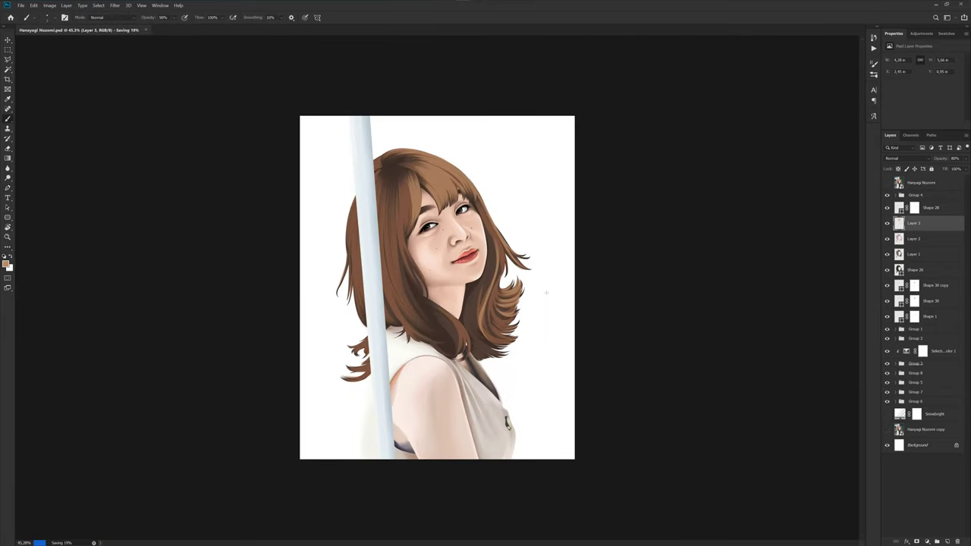
- Draw a curved strand path across the lower right curl and refine its bend
scroll(481, 313, "up", 3)
key("p")
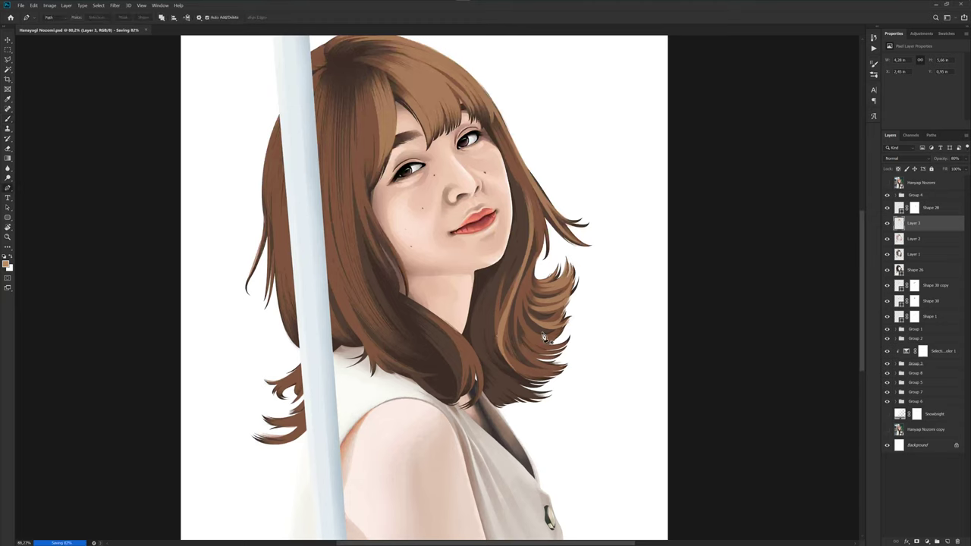
scroll(481, 313, "up", 3)
left_click(888, 183)
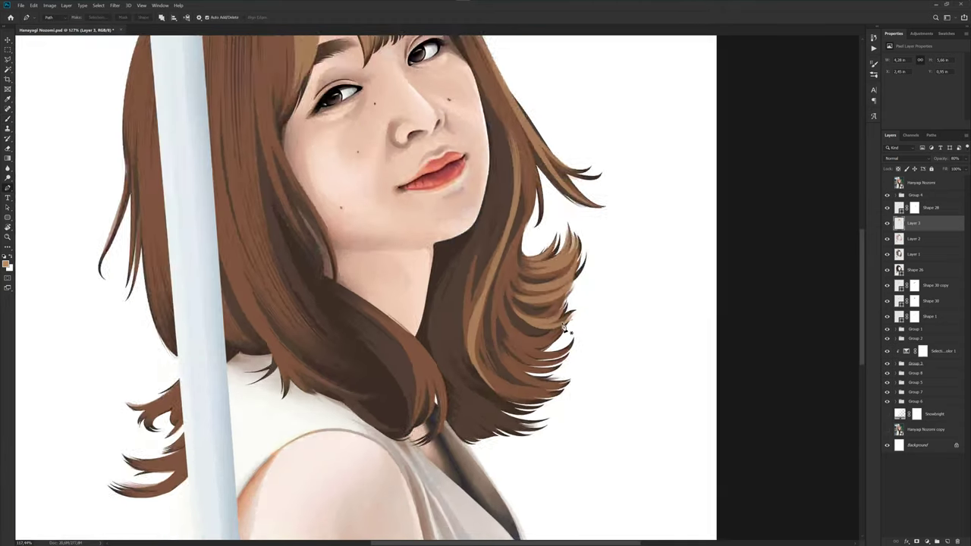
scroll(497, 298, "up", 2)
scroll(497, 298, "up", 2)
left_click(481, 274)
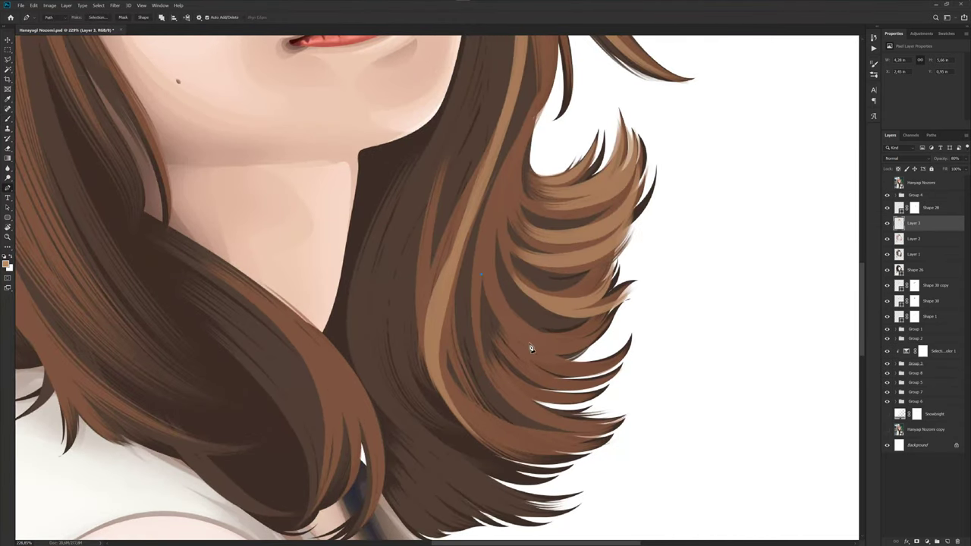
scroll(579, 366, "up", 2)
scroll(598, 336, "up", 2)
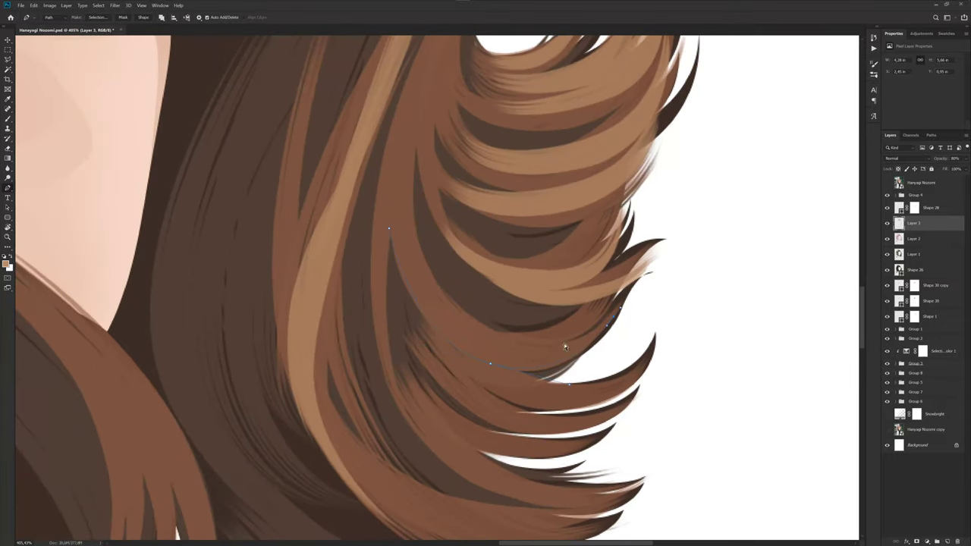
left_click_drag(497, 369, 530, 353)
left_click_drag(536, 346, 527, 346)
left_click_drag(522, 341, 530, 338)
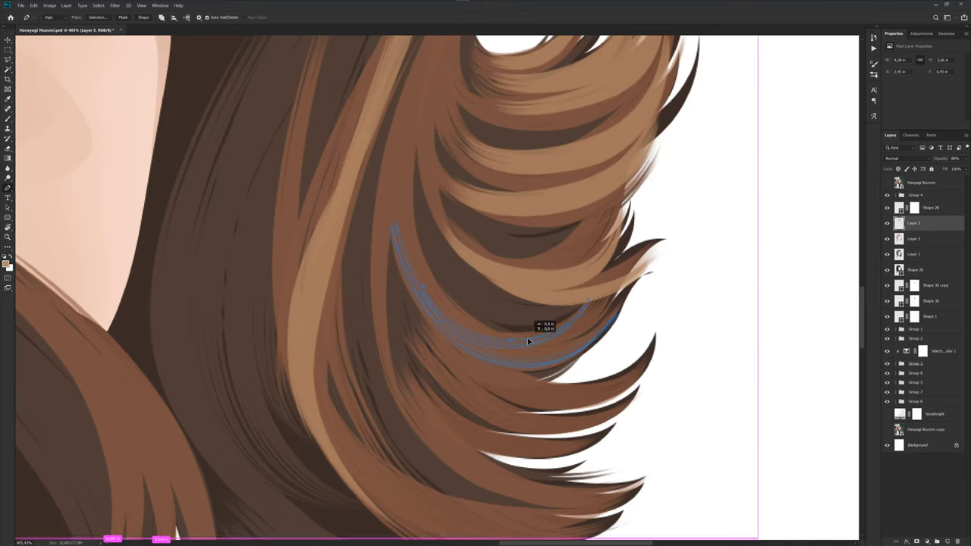
- Add a second strand path from a corner anchor to the hair tip, bending it along the curl
scroll(528, 339, "down", 2)
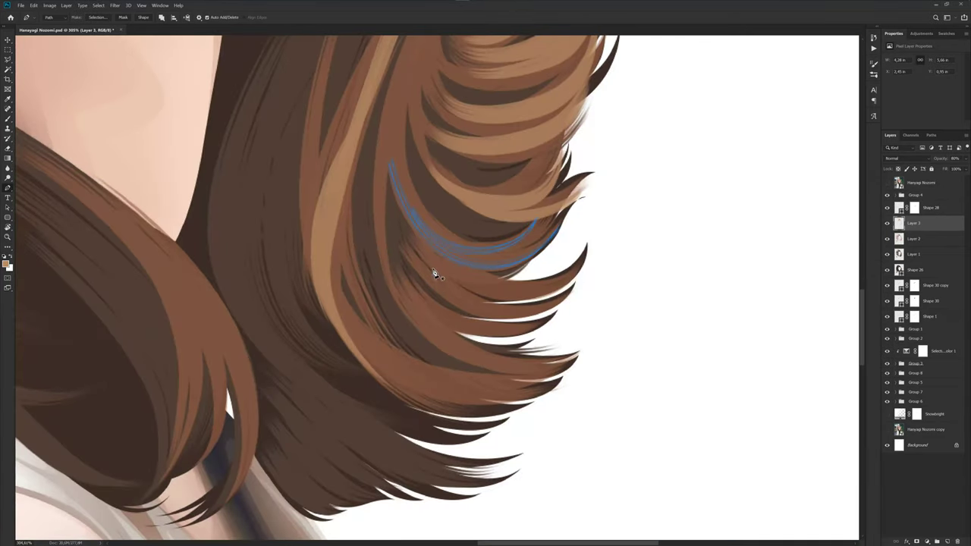
left_click_drag(519, 298, 581, 300)
left_click(519, 299, "alt")
left_click(588, 253)
scroll(592, 309, "down", 2)
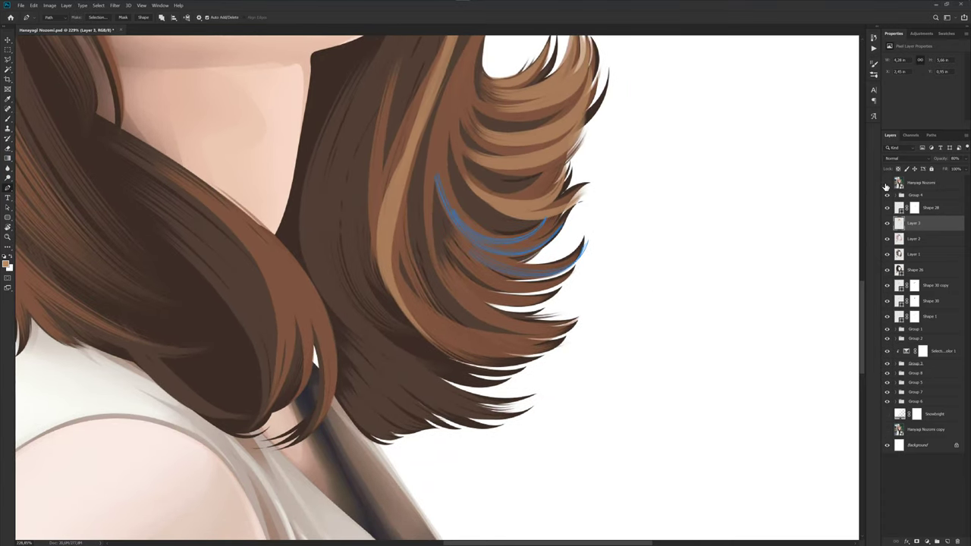
left_click(885, 183)
scroll(435, 341, "up", 2)
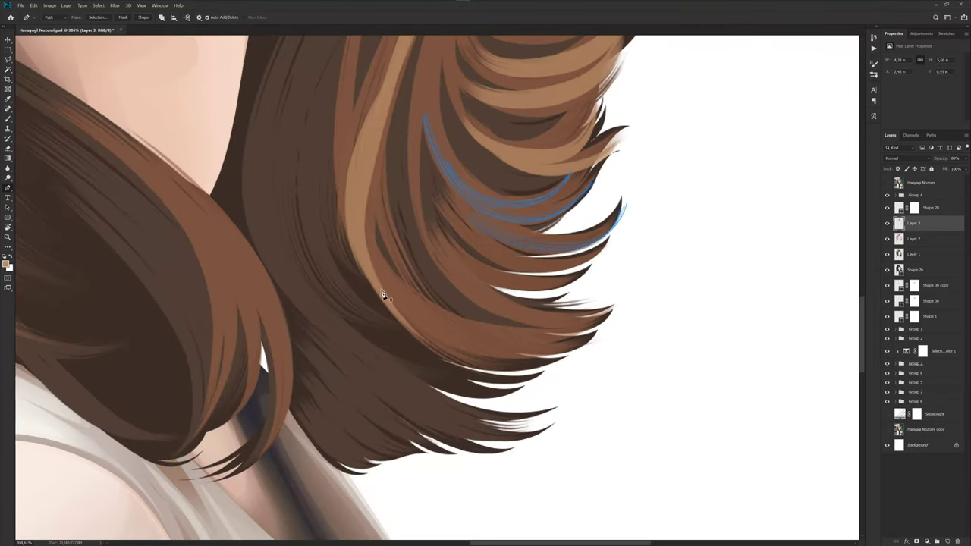
scroll(511, 352, "up", 1)
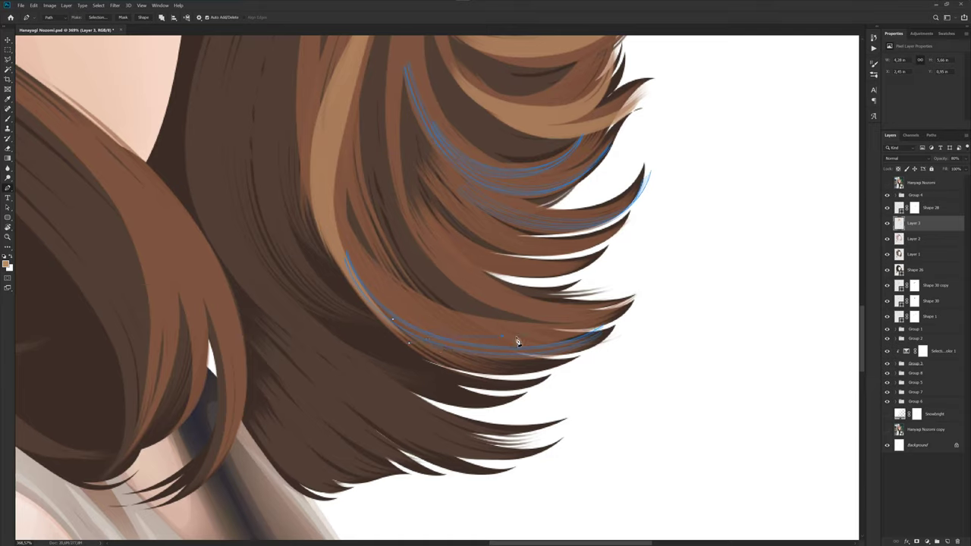
left_click_drag(501, 333, 500, 327)
scroll(524, 278, "down", 5)
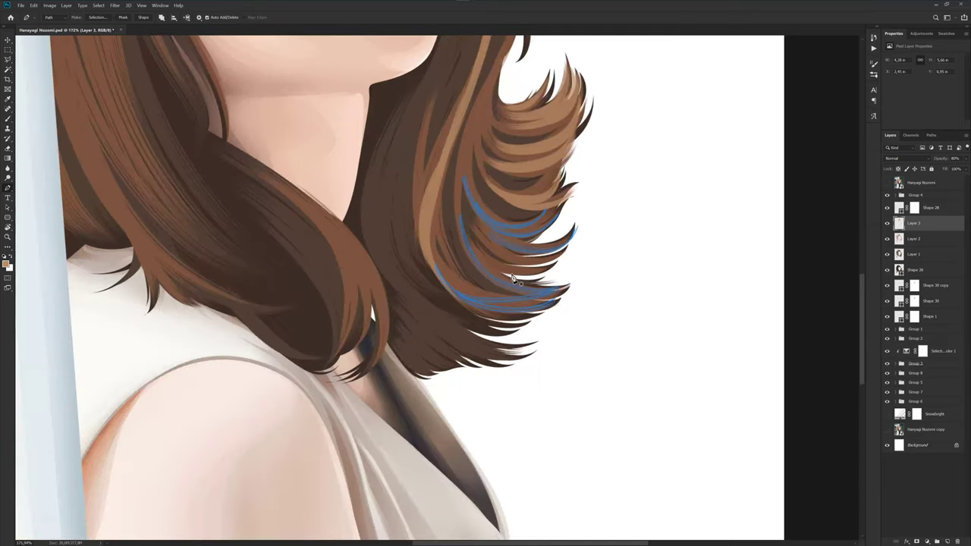
- Stroke the curl strand paths with the Brush and save the document
key("b")
scroll(557, 305, "down", 3)
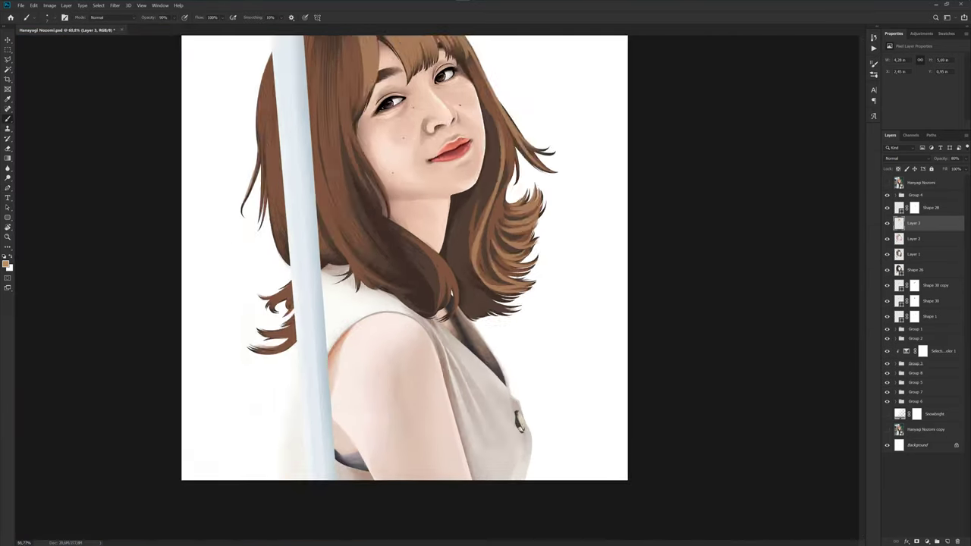
scroll(556, 305, "down", 2)
key("ctrl+s")
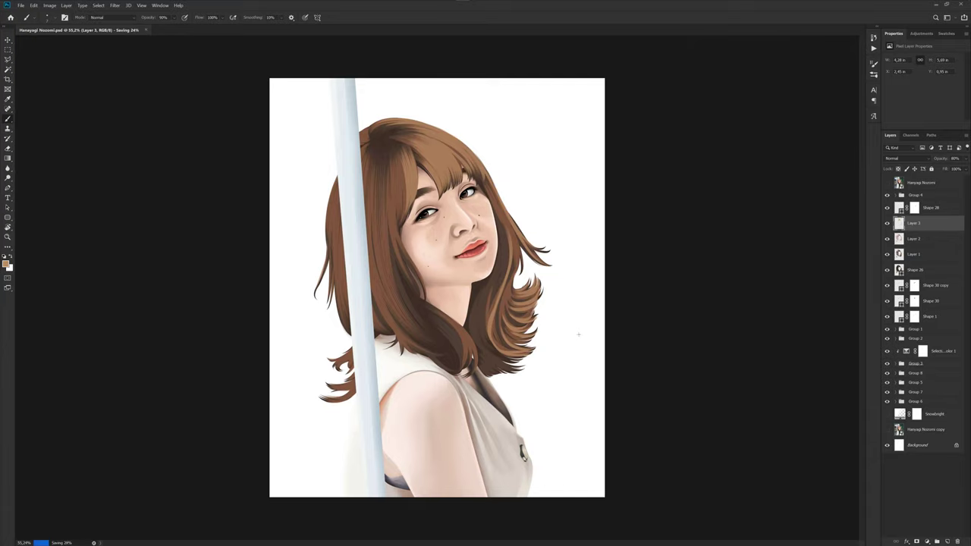
- Draw a new curved strand path on the lower right curl and stroke it light brown
left_click(887, 184)
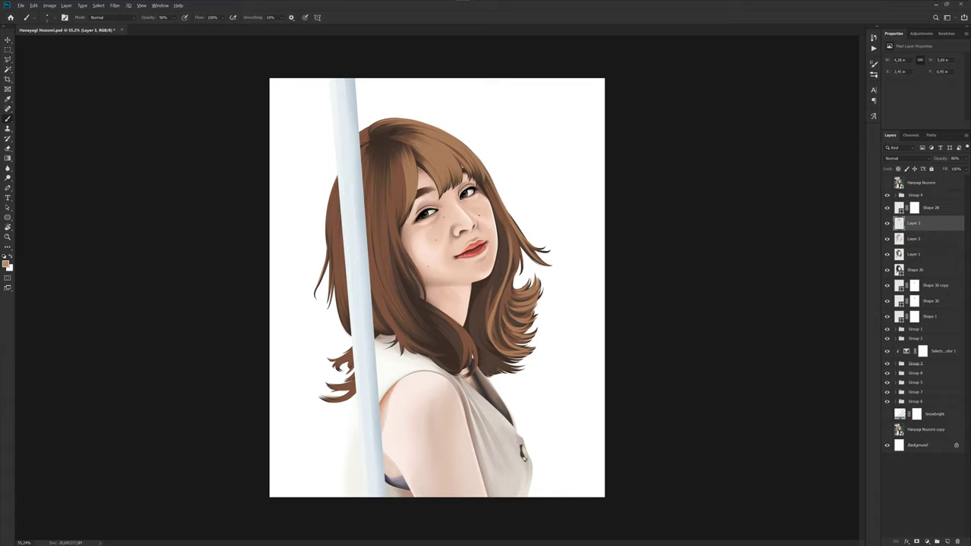
scroll(451, 326, "up", 2)
scroll(450, 327, "up", 2)
key("p")
scroll(450, 326, "up", 1)
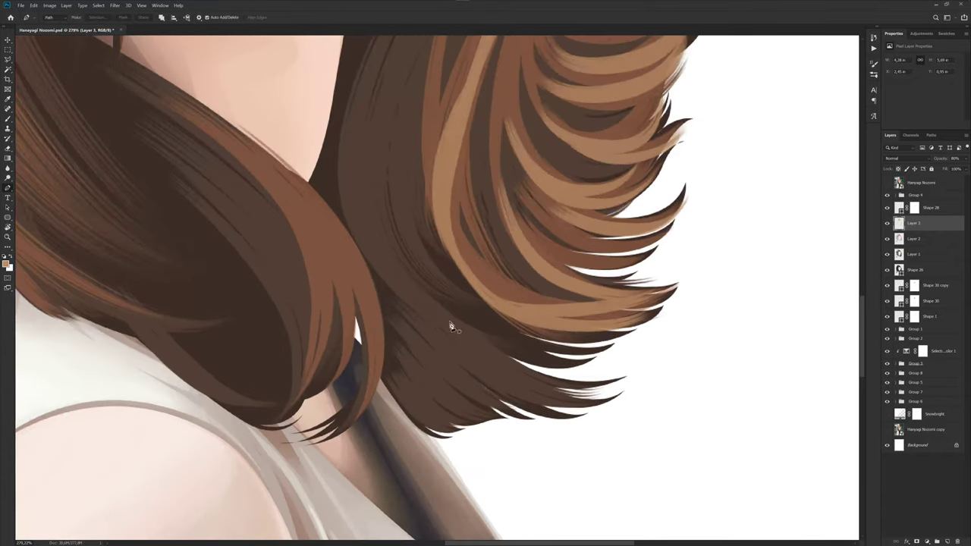
left_click(415, 285)
left_click_drag(555, 381, 622, 382)
left_click_drag(556, 385, 538, 389)
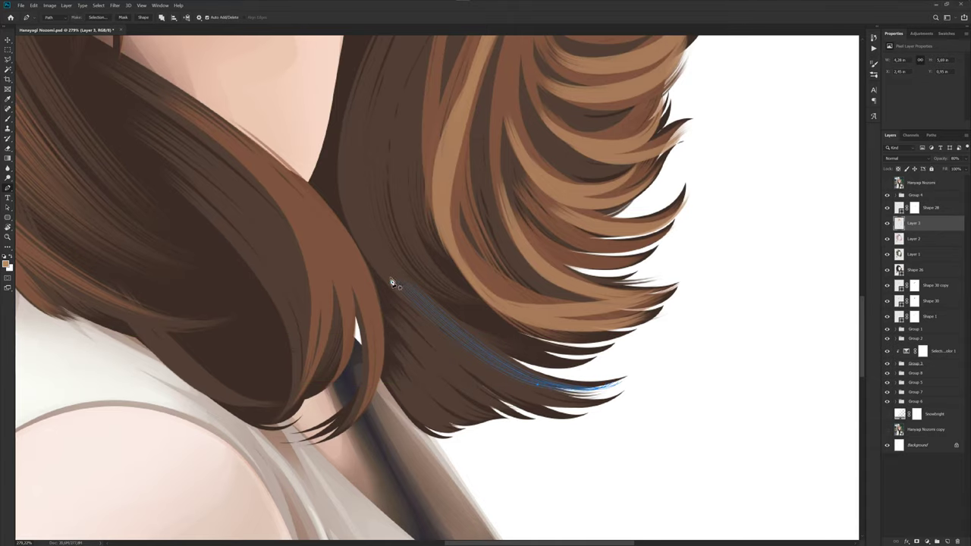
left_click(374, 262)
left_click(518, 385)
key("b")
key("Return")
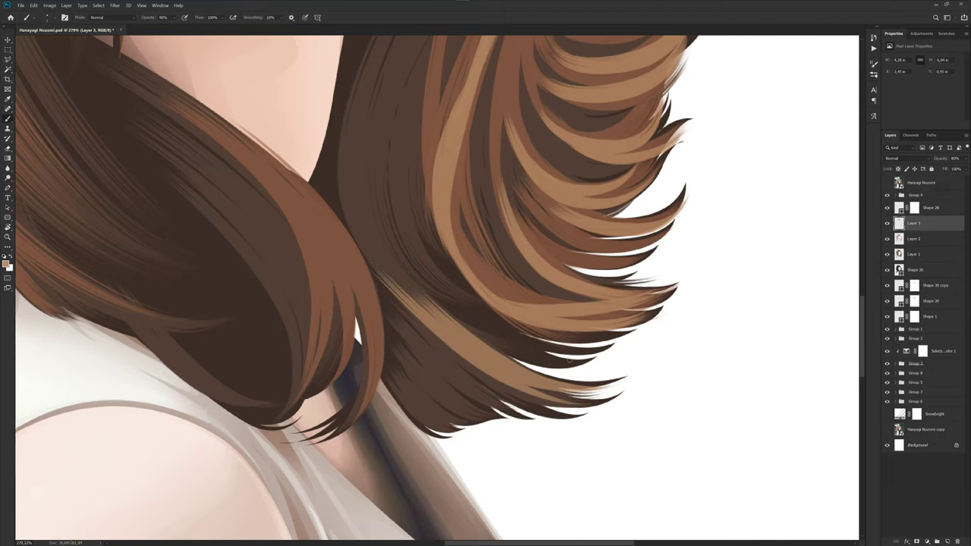
- Compare the new strokes against the reference photo by toggling its visibility
scroll(568, 362, "down", 5)
scroll(524, 375, "down", 4)
scroll(449, 223, "up", 2)
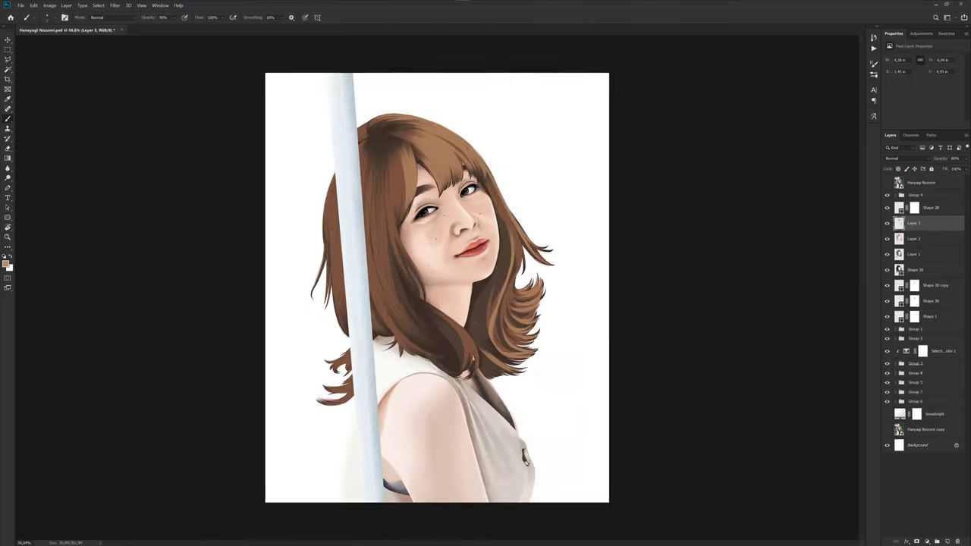
scroll(449, 223, "up", 3)
left_click(887, 184)
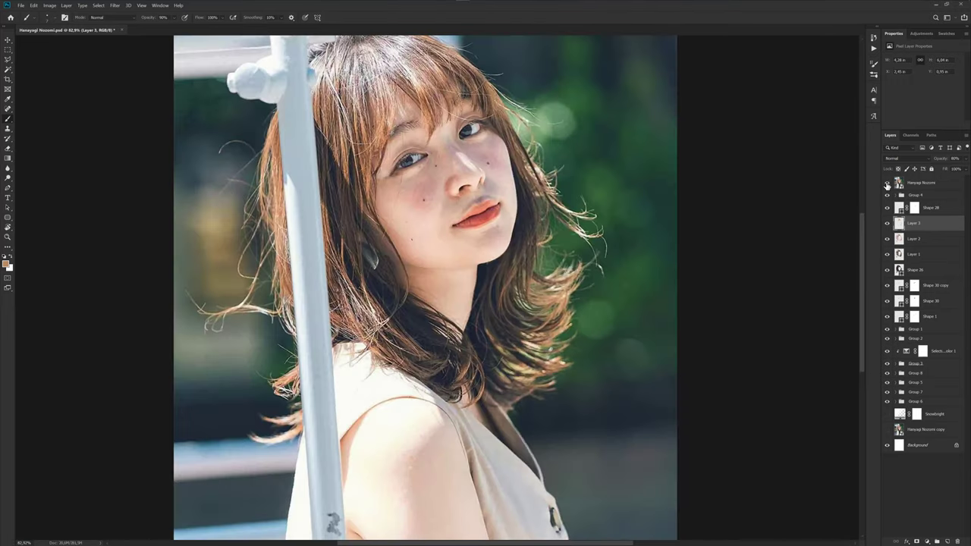
left_click(887, 183)
- Start a new strand path beside the pole running down the left-side hair
key("p")
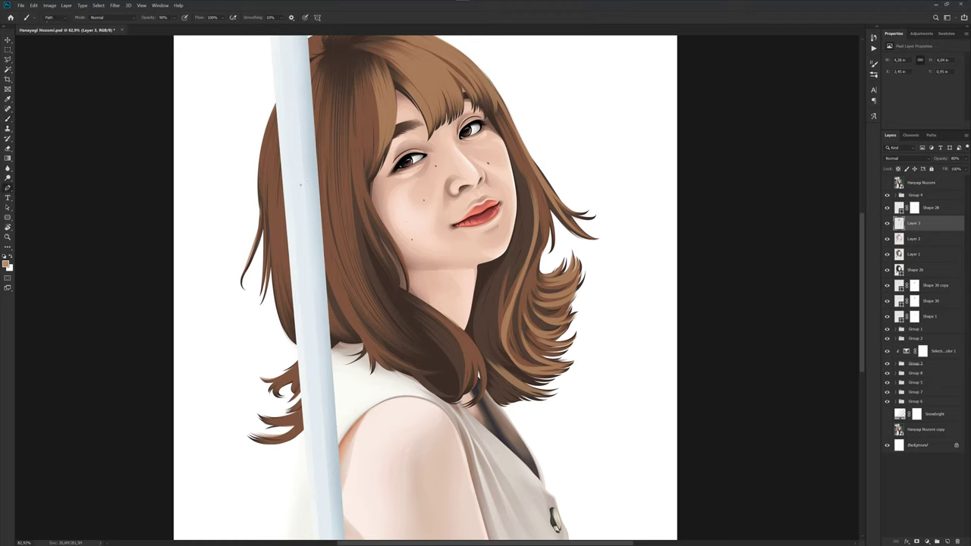
scroll(271, 157, "up", 3)
left_click_drag(271, 157, 372, 220)
left_click_drag(378, 141, 388, 124)
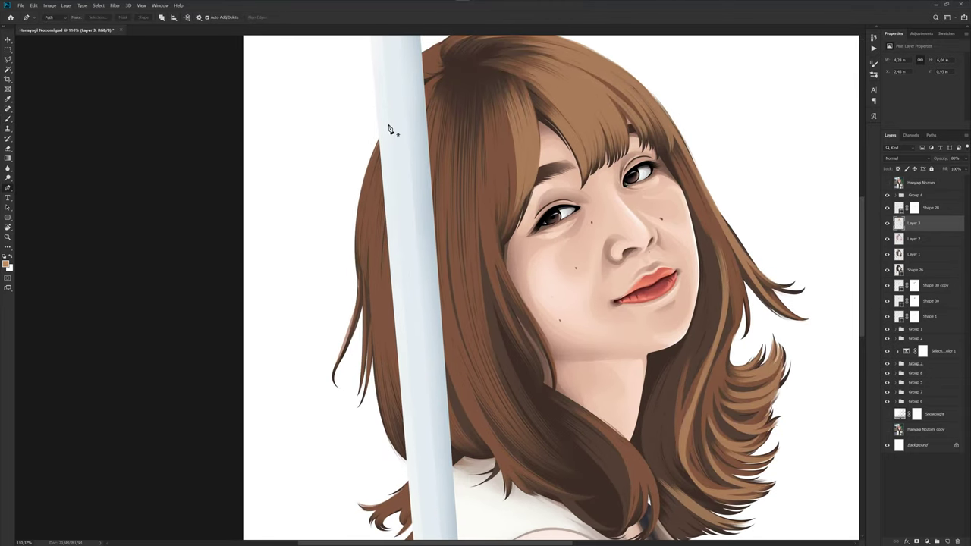
mouse_move(357, 232)
left_mouse_down()
mouse_move(359, 285)
mouse_move(477, 319)
left_mouse_up()
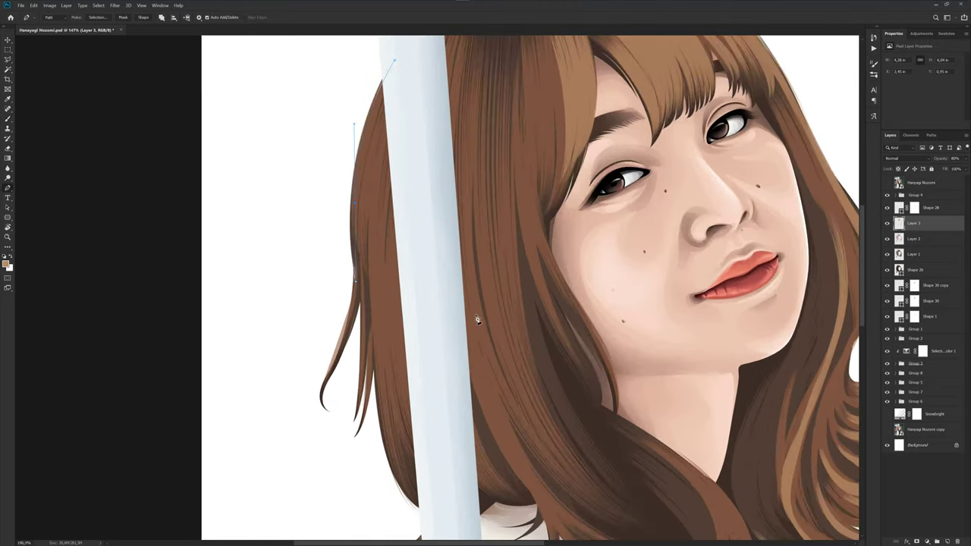
- Extend the left strand path down the hair edge and reshape its anchors to hug it
left_click(889, 183)
left_click_drag(362, 307, 361, 375)
scroll(361, 398, "up", 3)
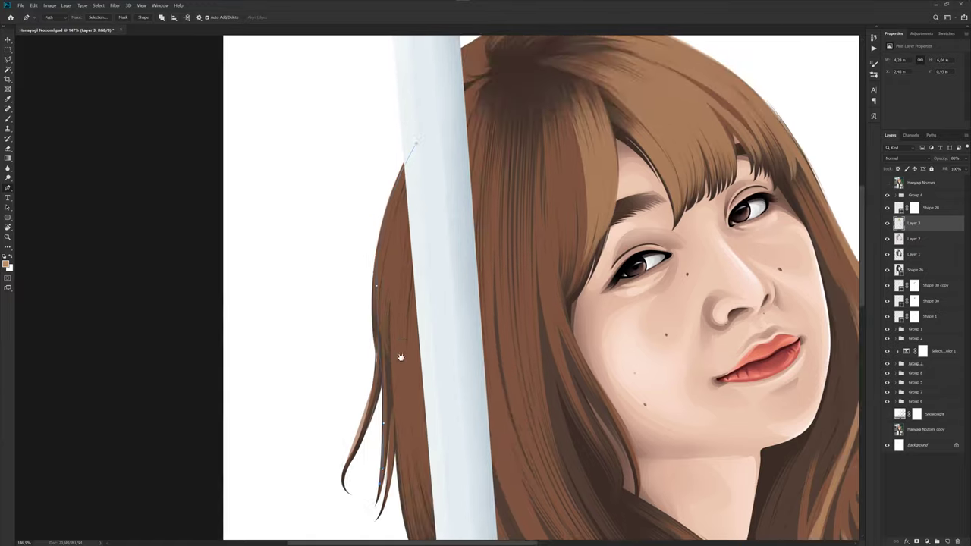
left_click_drag(372, 285, 377, 291)
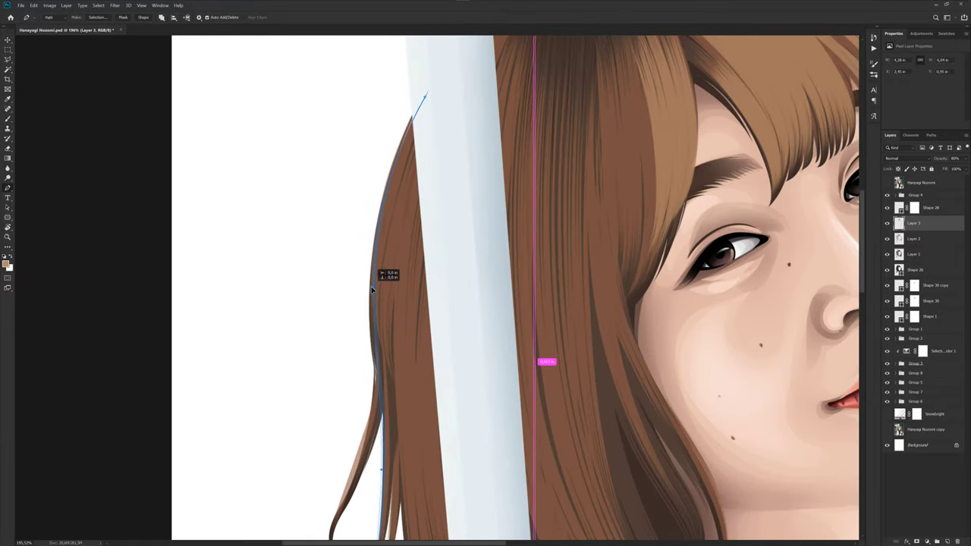
scroll(396, 289, "down", 2)
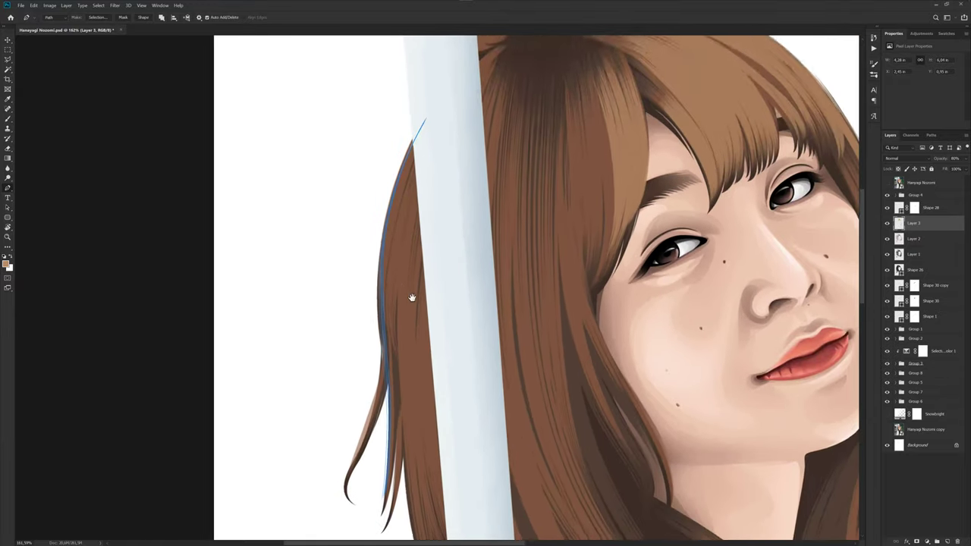
left_click(385, 321, "ctrl")
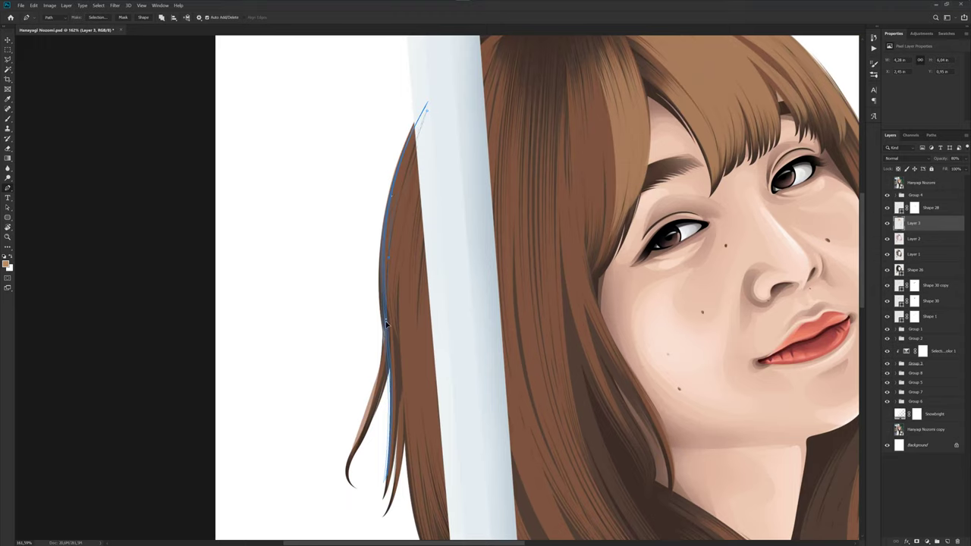
left_click_drag(408, 354, 399, 281)
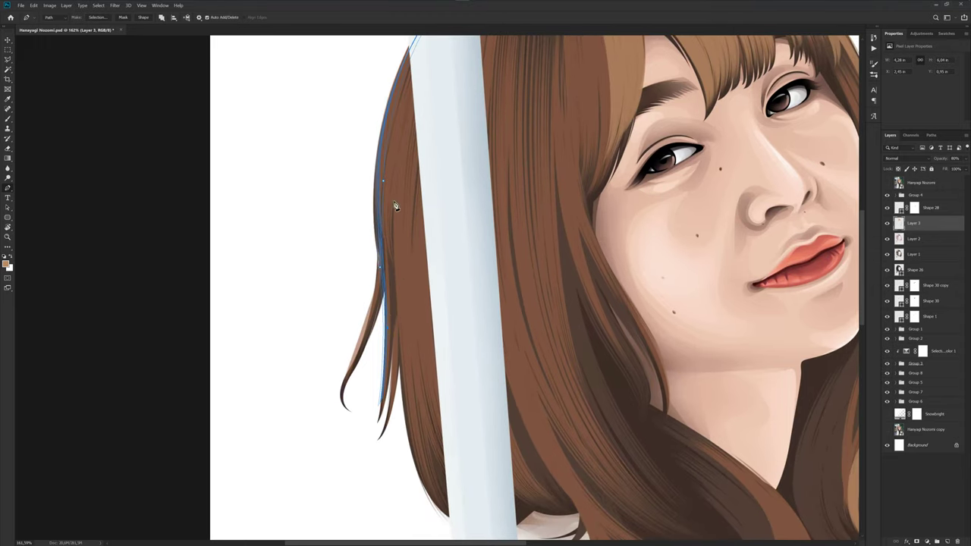
left_click_drag(385, 185, 383, 178)
- Check the reference and duplicate the strand path onto a neighbouring strand
left_click(887, 185)
scroll(436, 168, "down", 3)
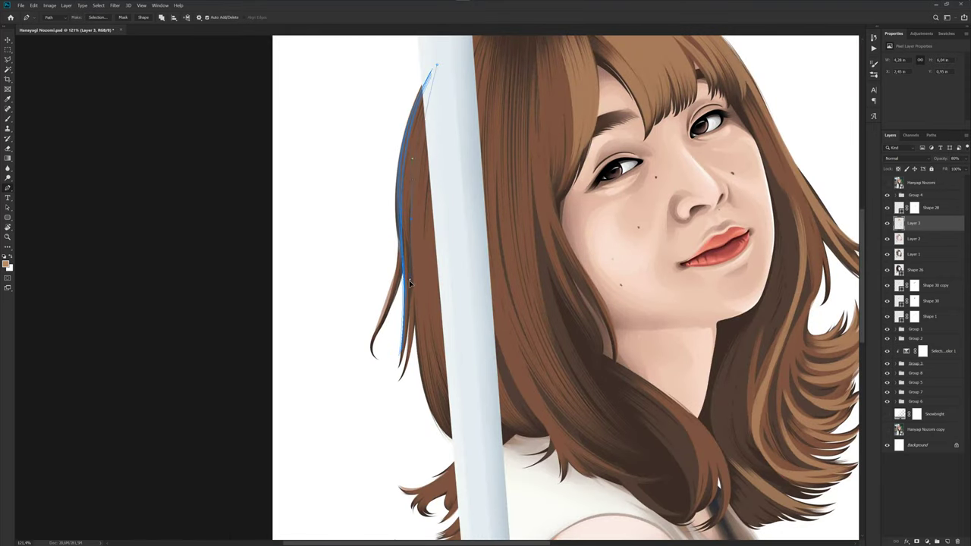
left_click_drag(424, 336, 412, 264)
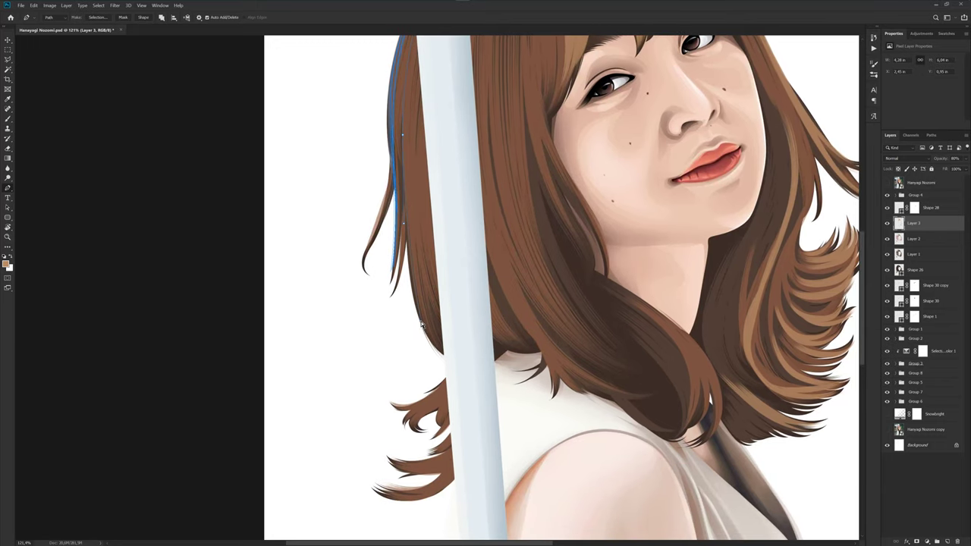
scroll(421, 250, "up", 1)
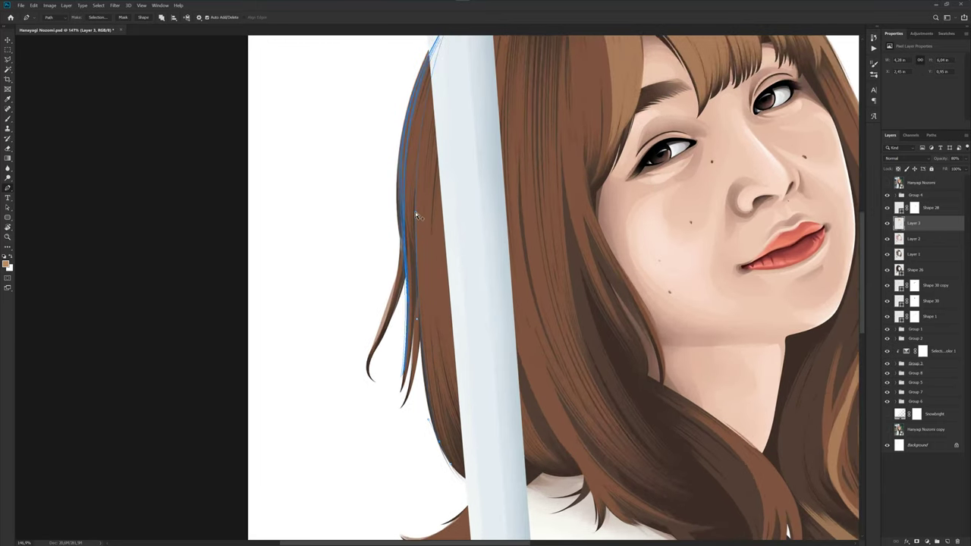
scroll(415, 220, "up", 1)
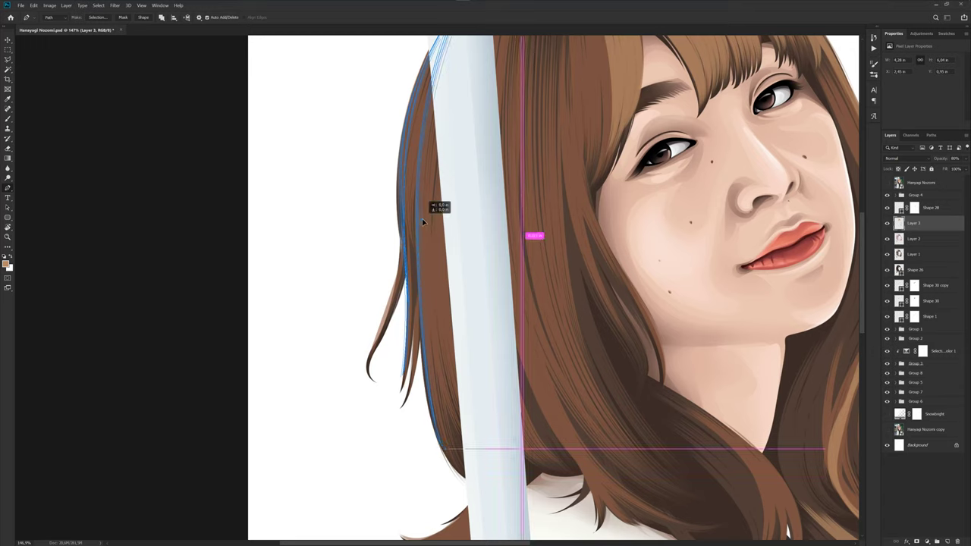
left_click_drag(416, 214, 423, 222)
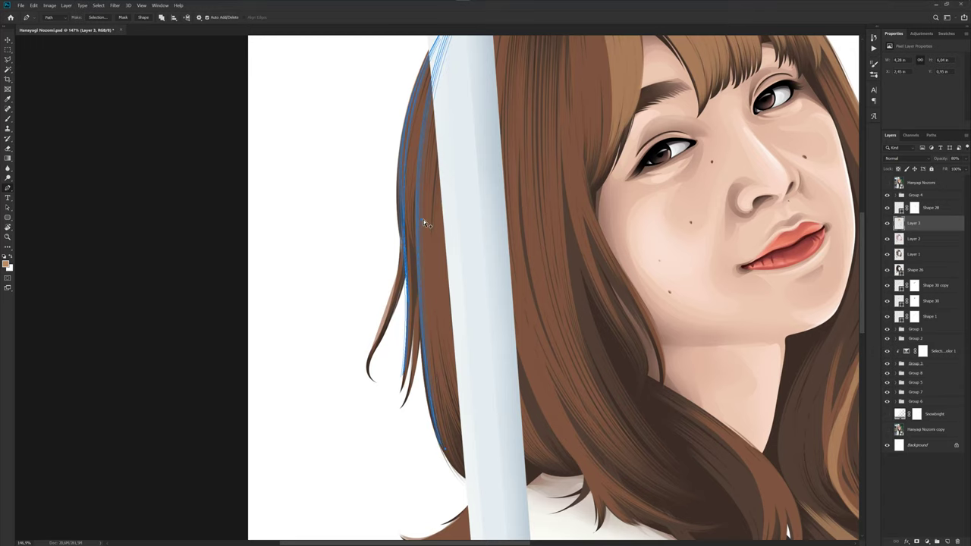
- Review the whole portrait against the reference photo, then zoom back in
left_click(886, 184)
scroll(439, 295, "up", 1)
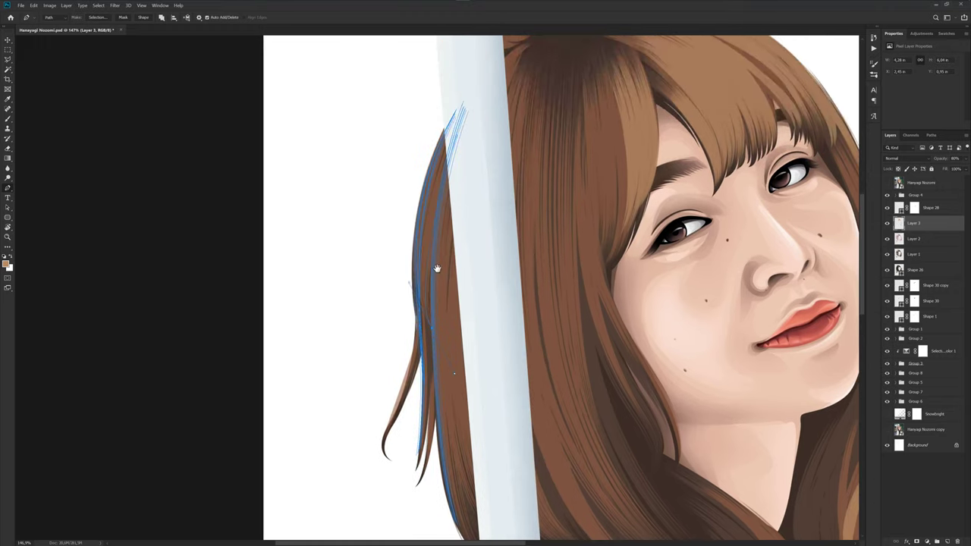
scroll(435, 266, "up", 1)
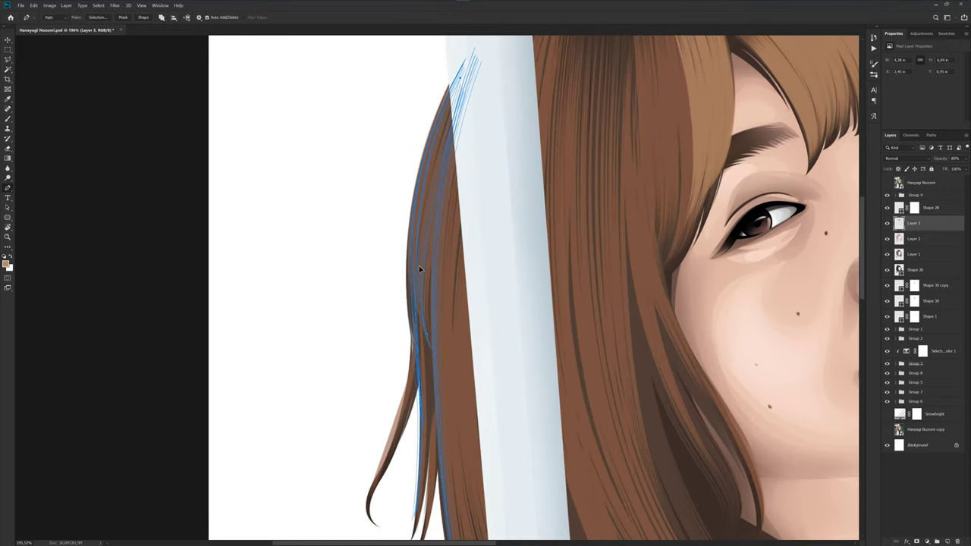
scroll(534, 250, "down", 2)
key("b")
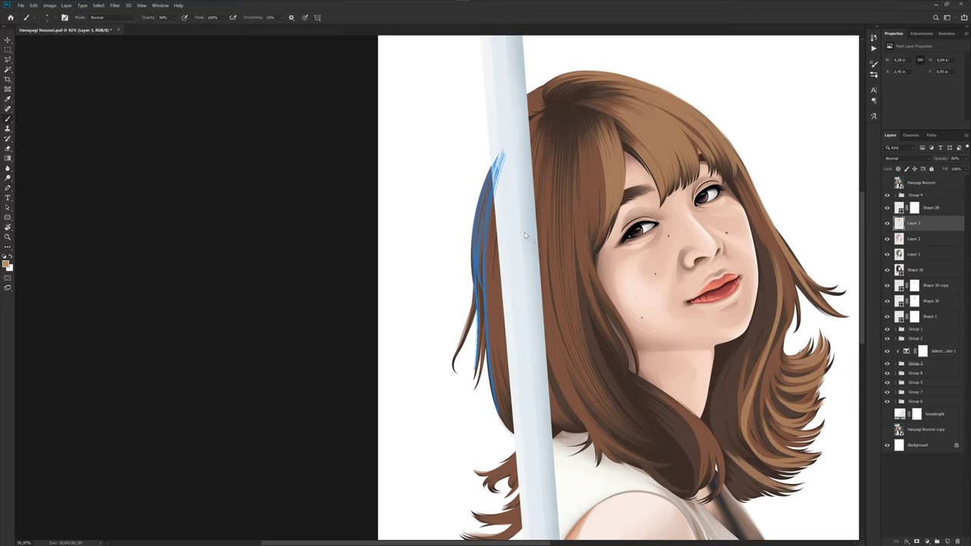
key("ctrl+0")
scroll(436, 288, "down", 1)
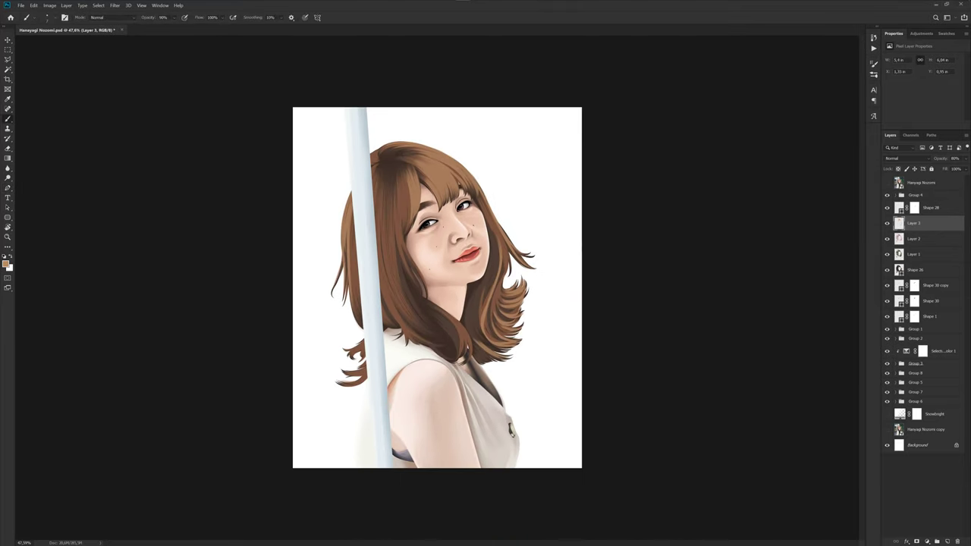
key("p")
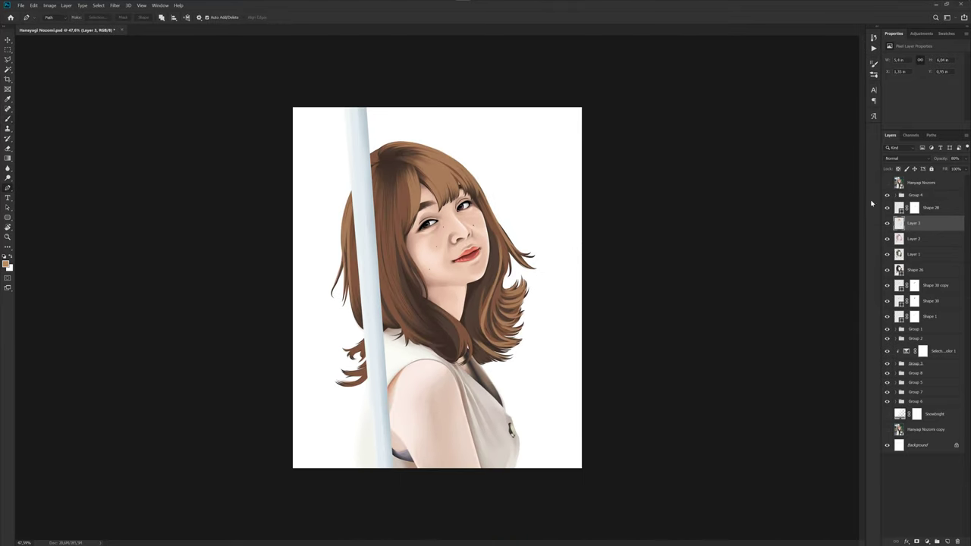
left_click(887, 183)
key("ctrl+plus")
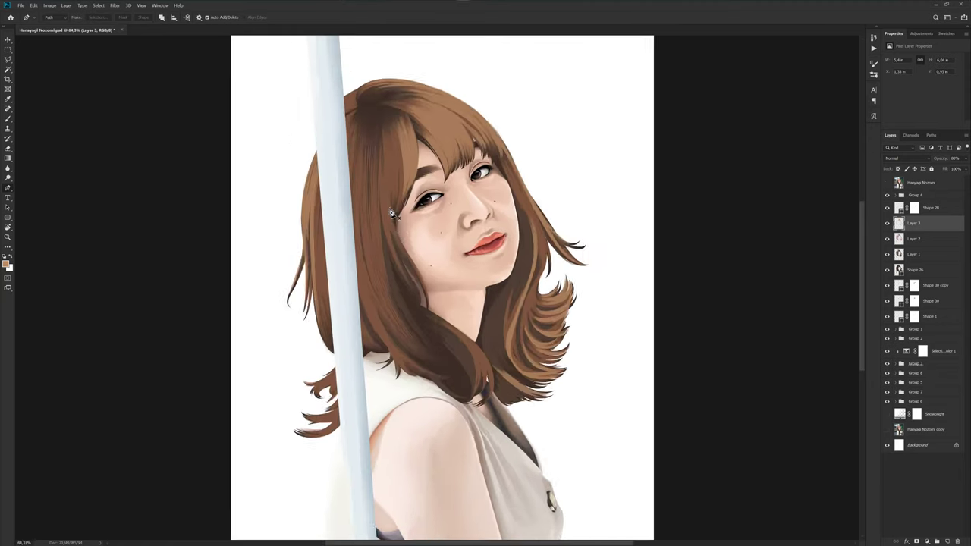
- Start a strand path on the upper hair and stroke it with the Brush
left_click(887, 182)
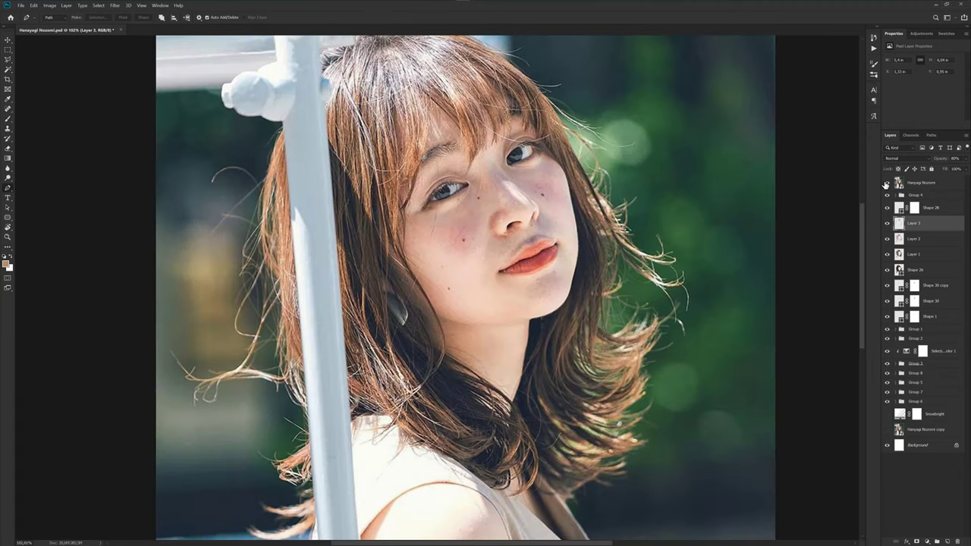
left_click(887, 183)
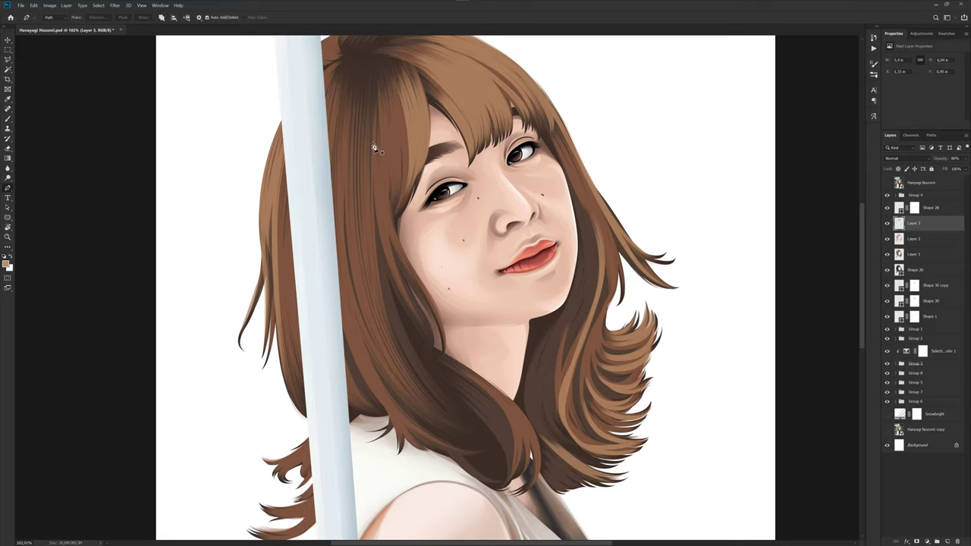
left_click(372, 136)
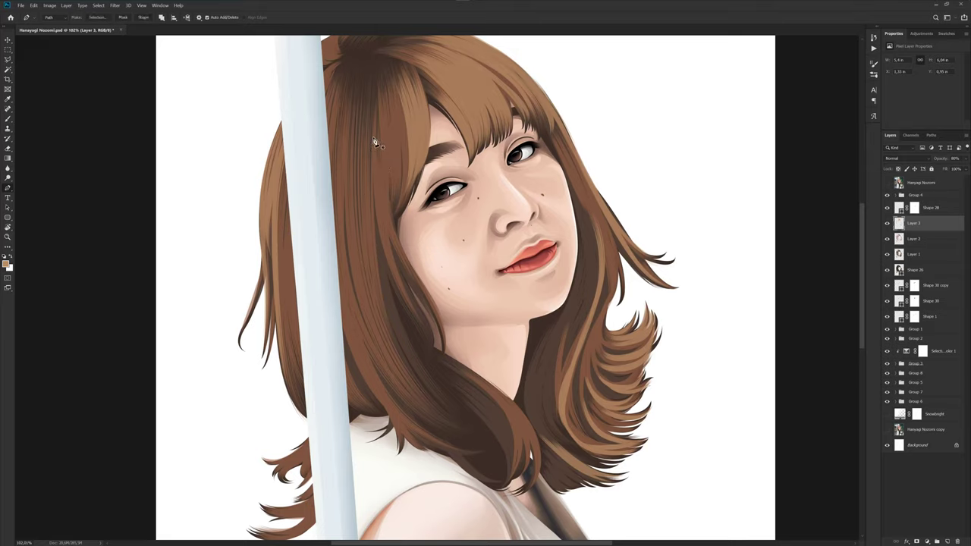
left_click(368, 304, "ctrl")
scroll(367, 264, "down", 3)
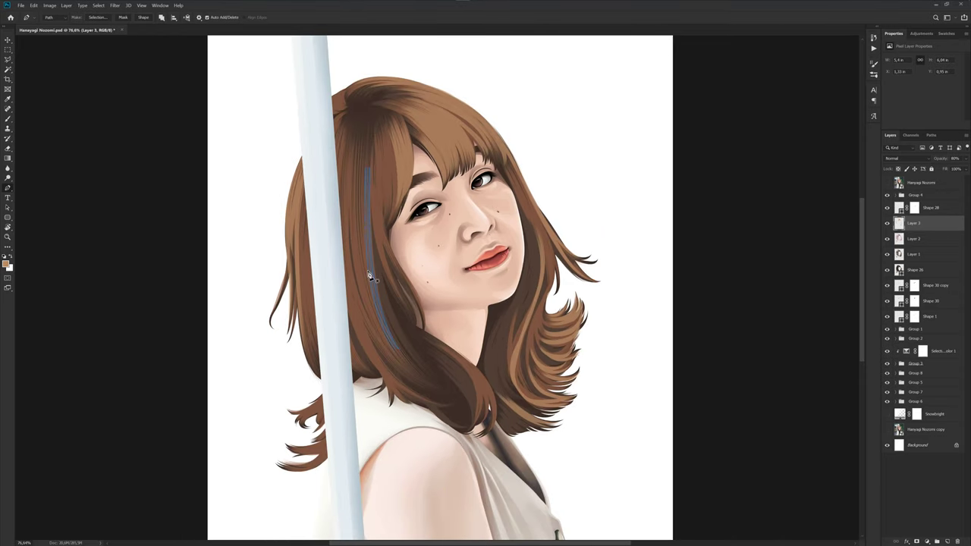
key("b")
scroll(431, 242, "down", 3)
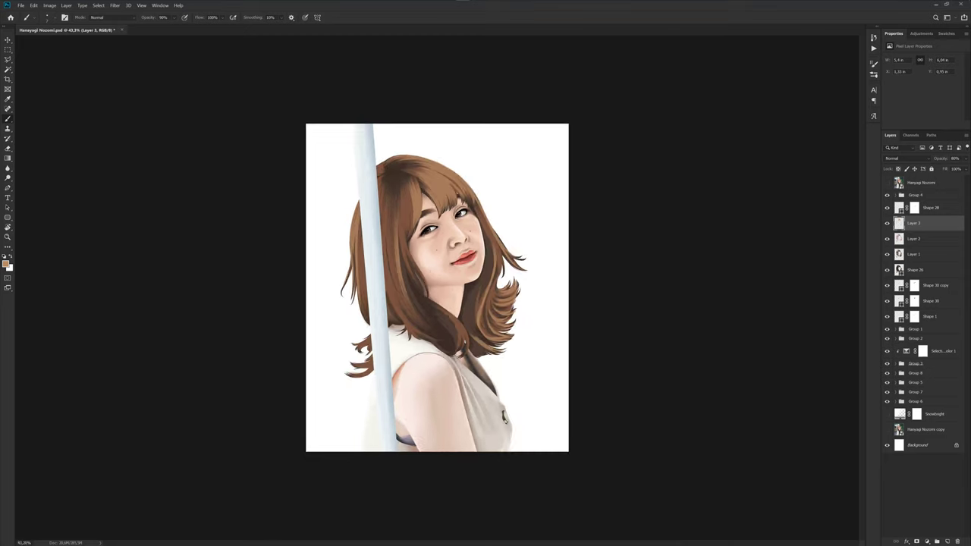
scroll(427, 238, "up", 2)
scroll(427, 239, "up", 1)
key("p")
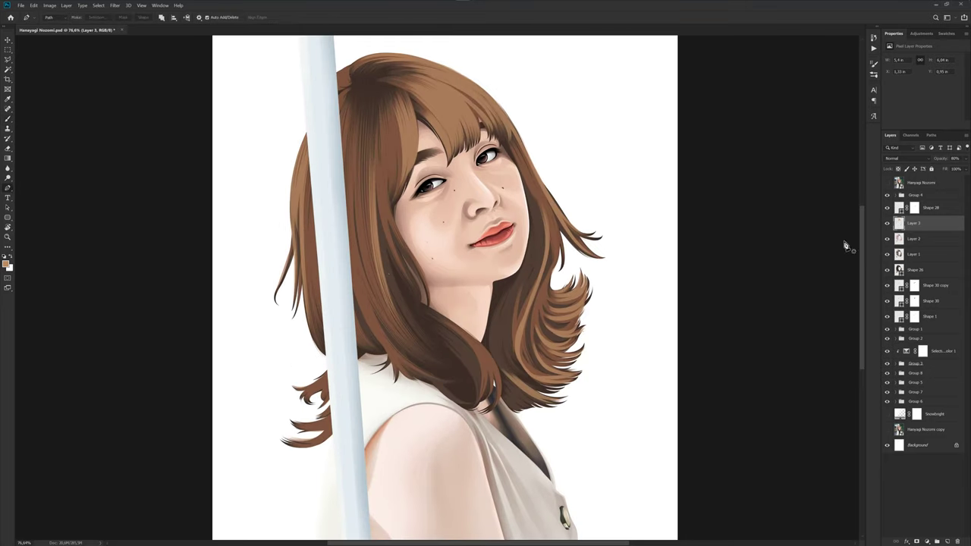
- Trace a long strand path just right of the pole and stroke it light with the Brush
left_click(887, 185)
left_click(887, 185)
scroll(353, 205, "up", 2)
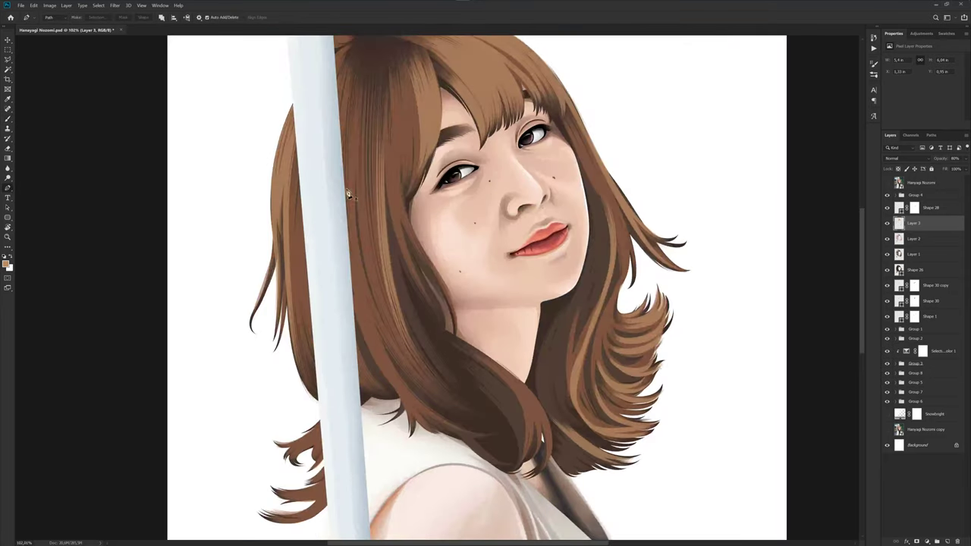
left_click(351, 138)
scroll(397, 305, "up", 2)
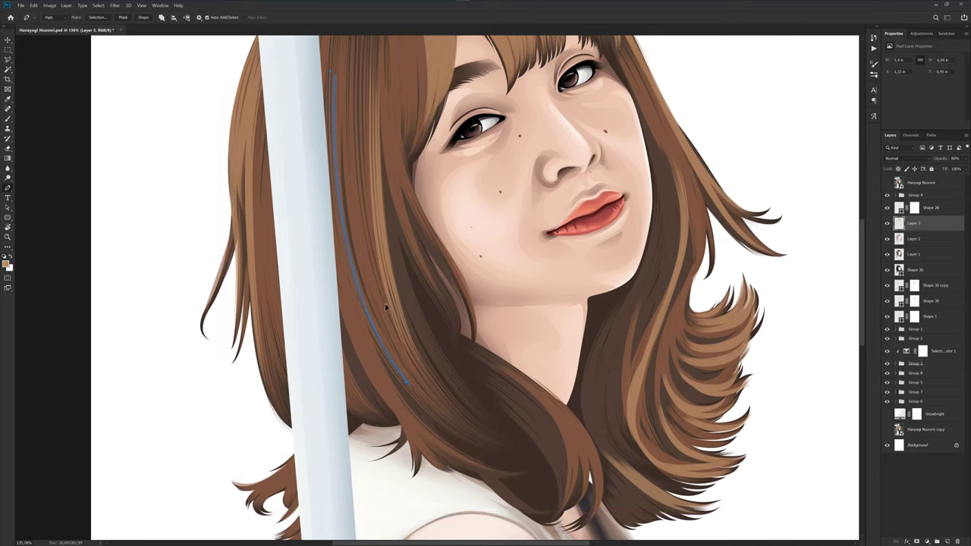
key("b")
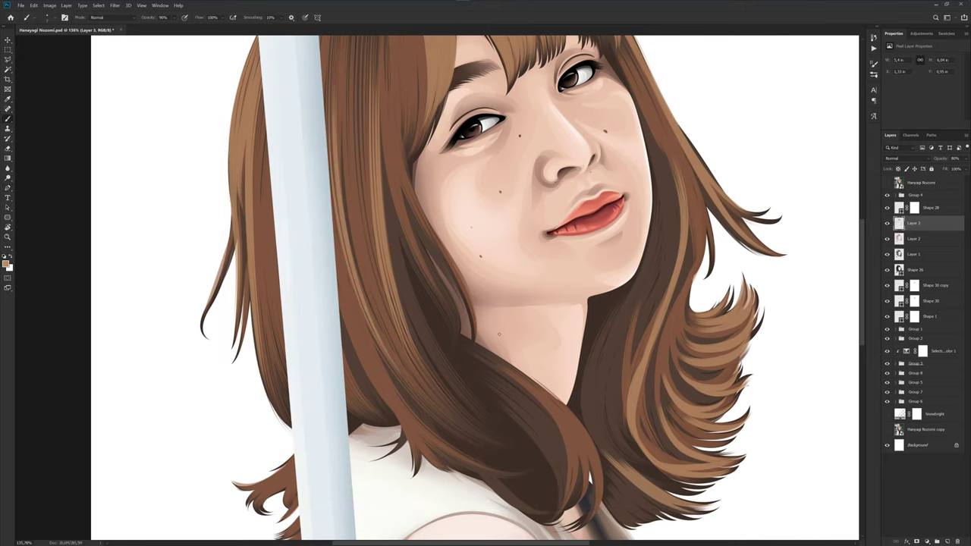
scroll(399, 272, "down", 2)
scroll(399, 272, "down", 2)
scroll(398, 272, "down", 2)
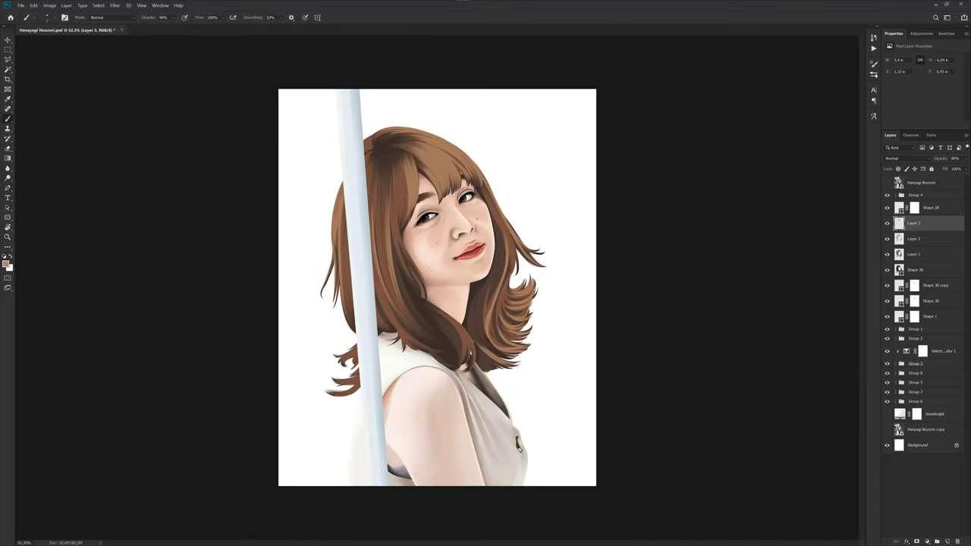
scroll(386, 185, "up", 3)
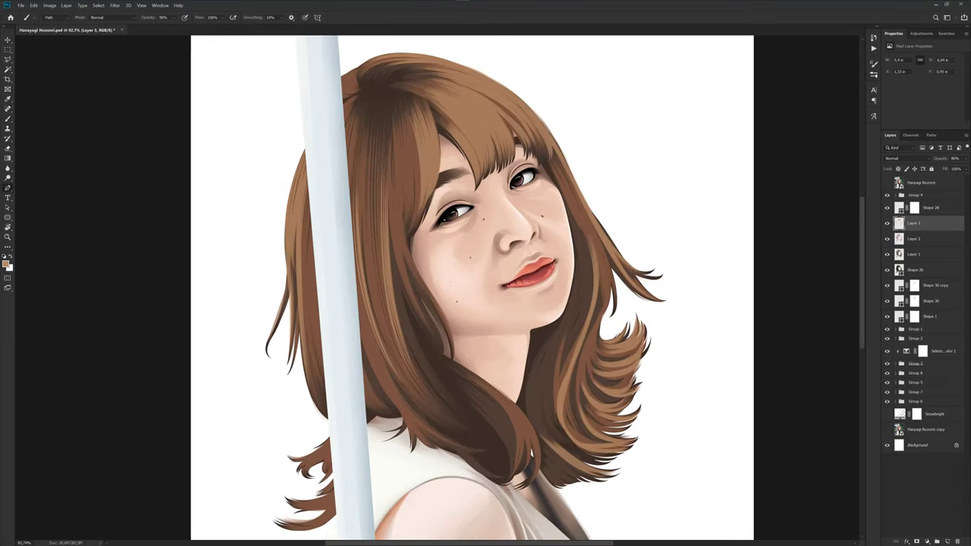
- Show the reference photo over the drawing to check the new strand
key("p")
left_click(886, 183)
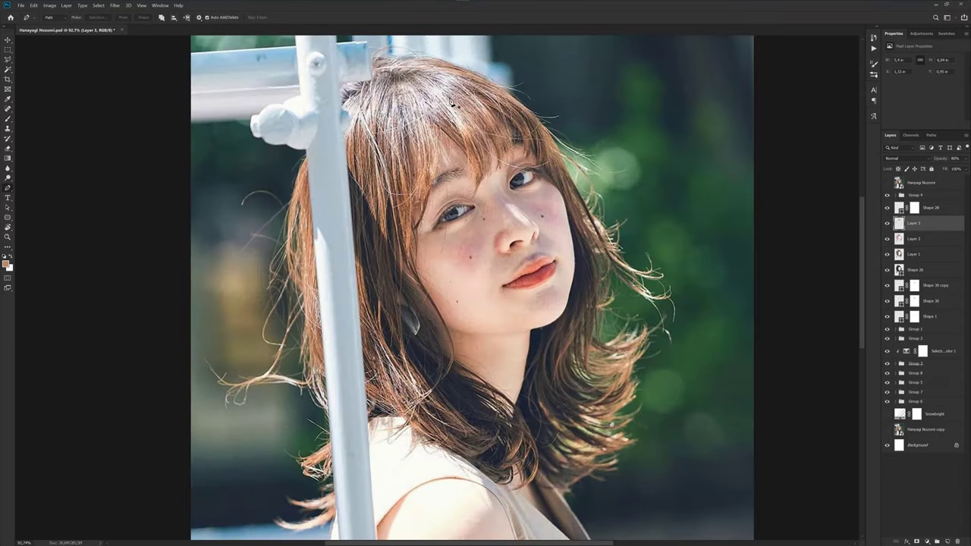
scroll(451, 103, "up", 2)
scroll(424, 152, "up", 2)
scroll(402, 171, "up", 2)
- Draw a curved strand path along the crown edge of the hair and fine-tune its anchors
scroll(424, 182, "up", 1)
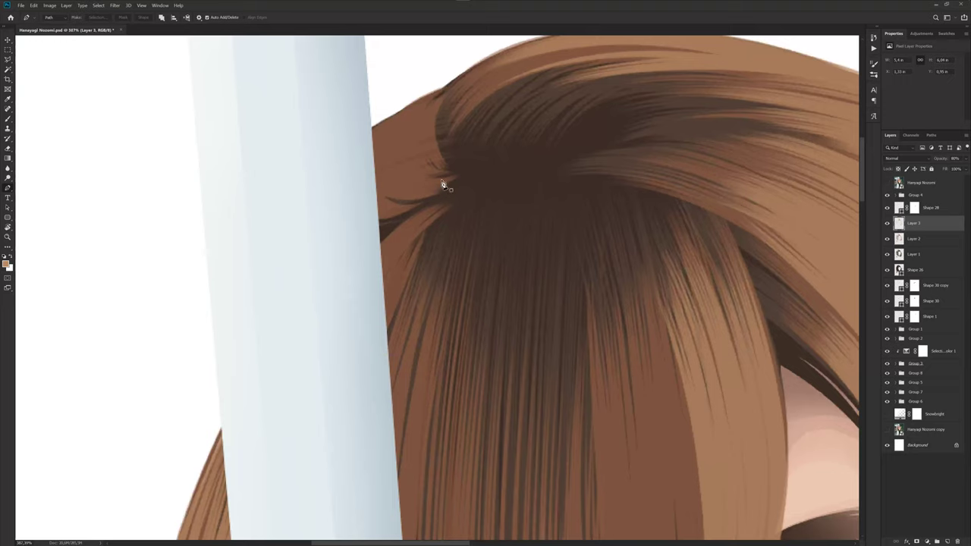
left_click(445, 179)
left_click_drag(400, 158, 384, 124)
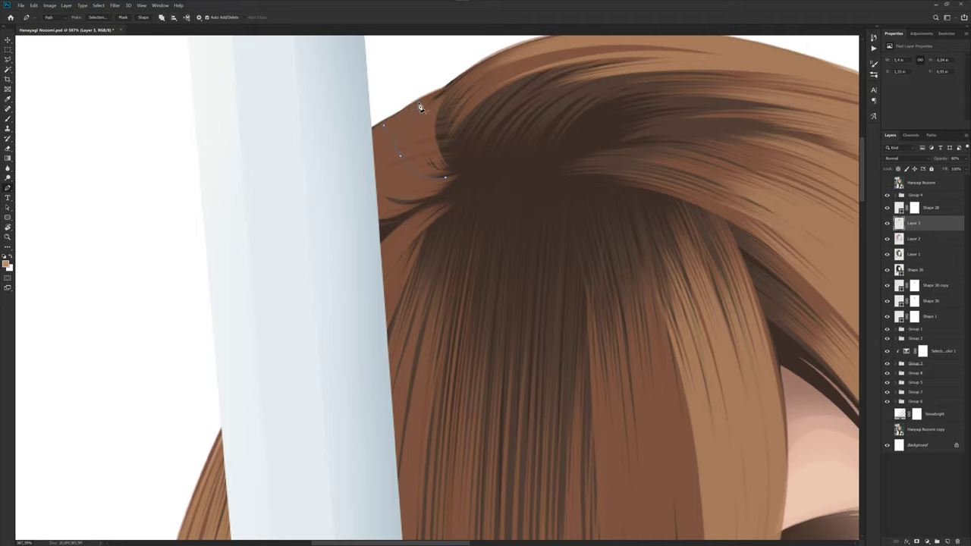
left_click(397, 152)
left_click_drag(390, 155, 380, 158)
left_click(448, 181)
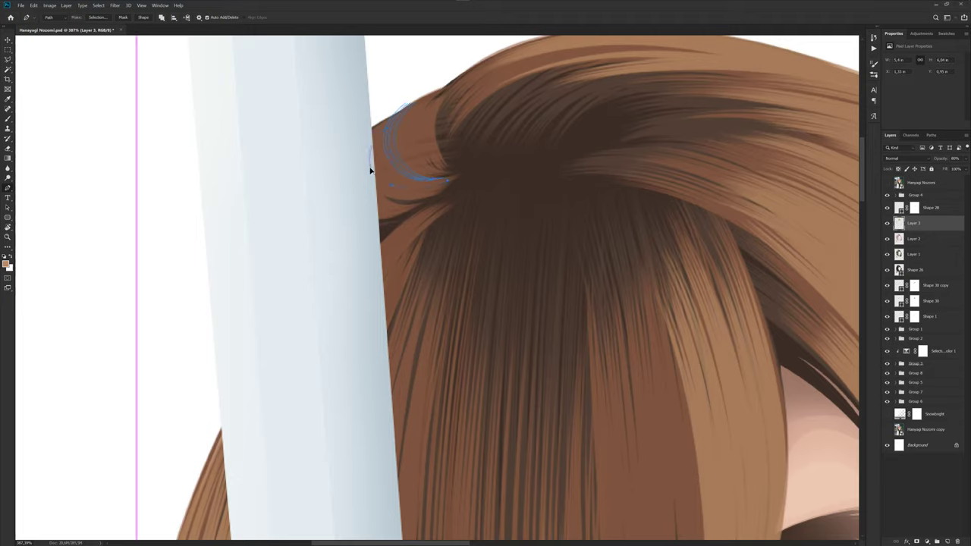
left_click_drag(369, 168, 380, 166)
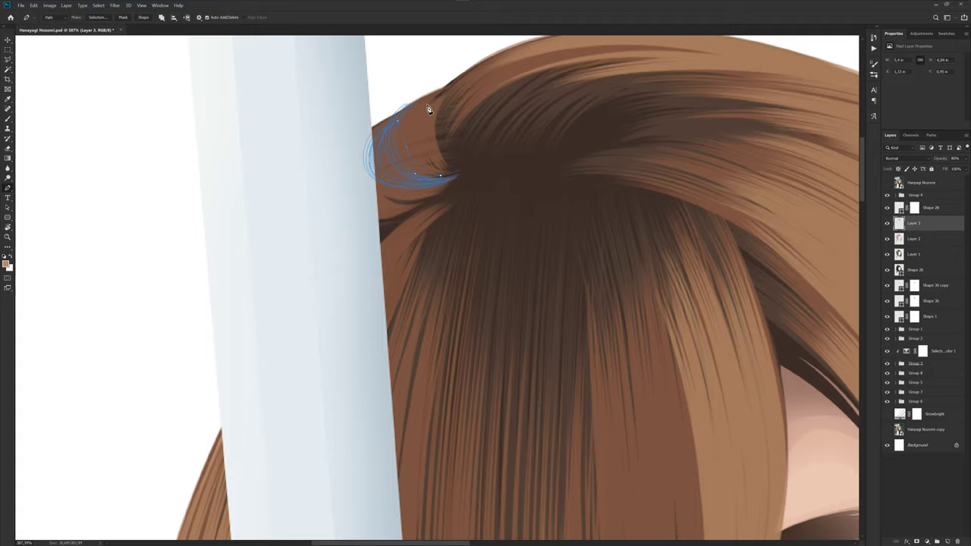
left_click_drag(406, 146, 414, 147)
left_click_drag(391, 195, 357, 201)
scroll(466, 200, "down", 5)
- Stroke the crown-edge strand with the Brush and compare it against the reference photo
key("b")
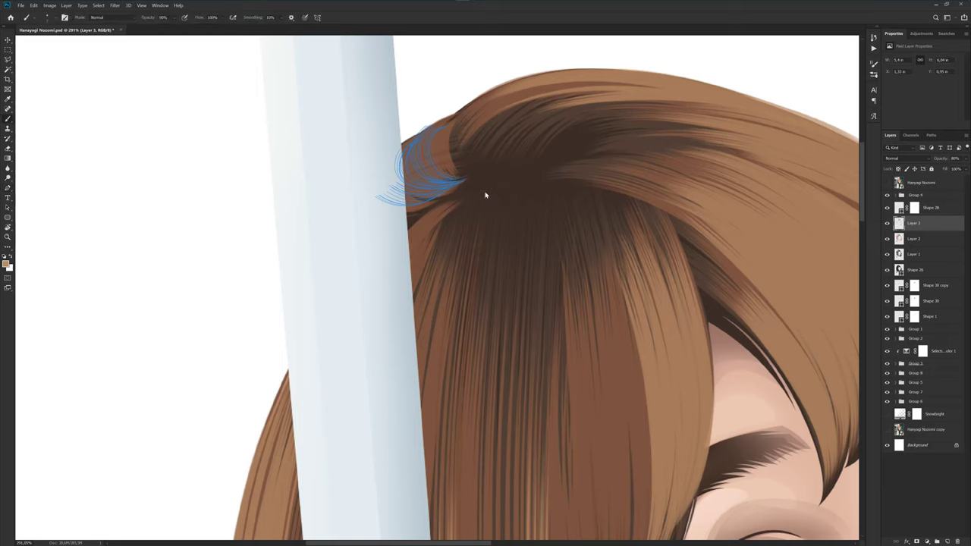
scroll(453, 206, "up", 2)
scroll(453, 208, "down", 3)
scroll(453, 208, "down", 1)
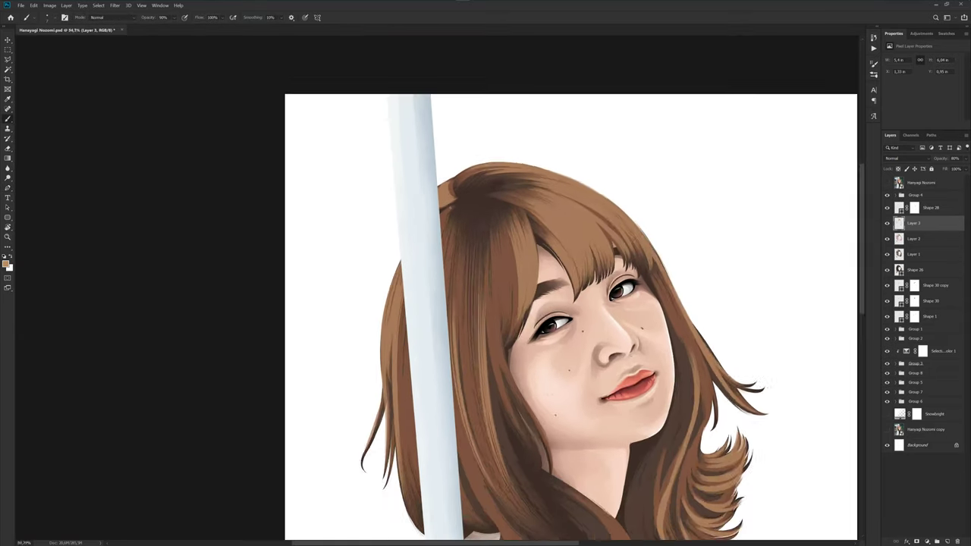
scroll(454, 208, "up", 1)
key("p")
left_click(887, 183)
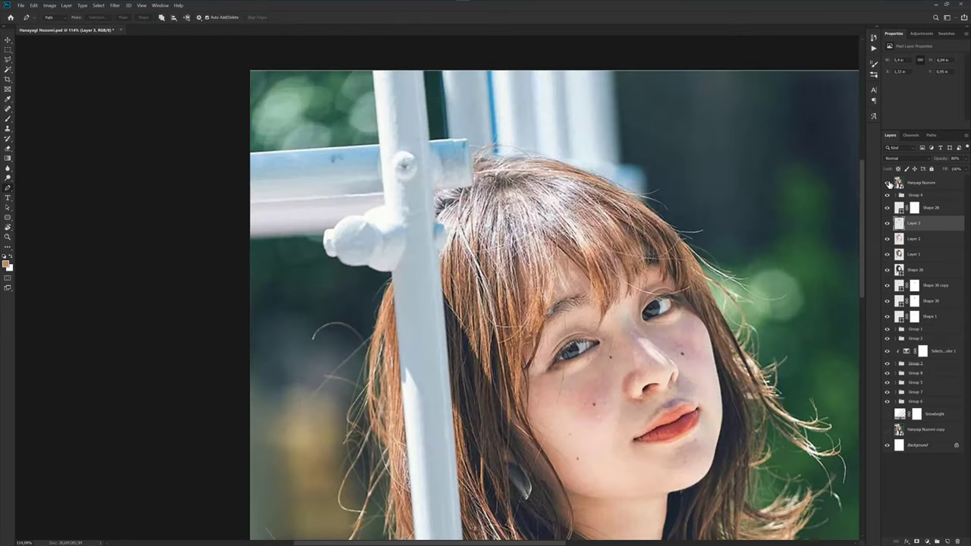
scroll(447, 191, "up", 3)
scroll(458, 196, "up", 3)
- Draw a second curved strand over the crown, stroke it with the Brush, and save
left_click(458, 189)
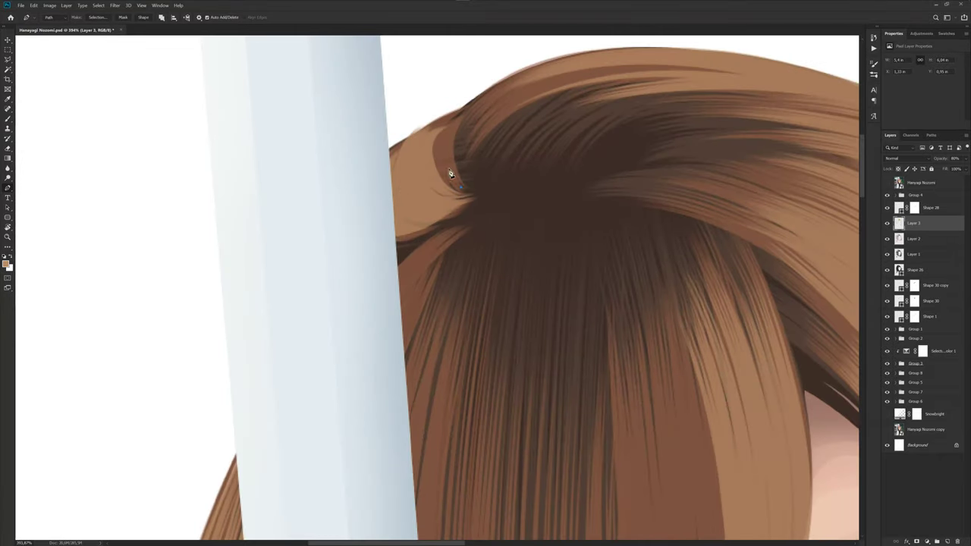
left_click_drag(455, 121, 479, 77)
left_click(446, 159)
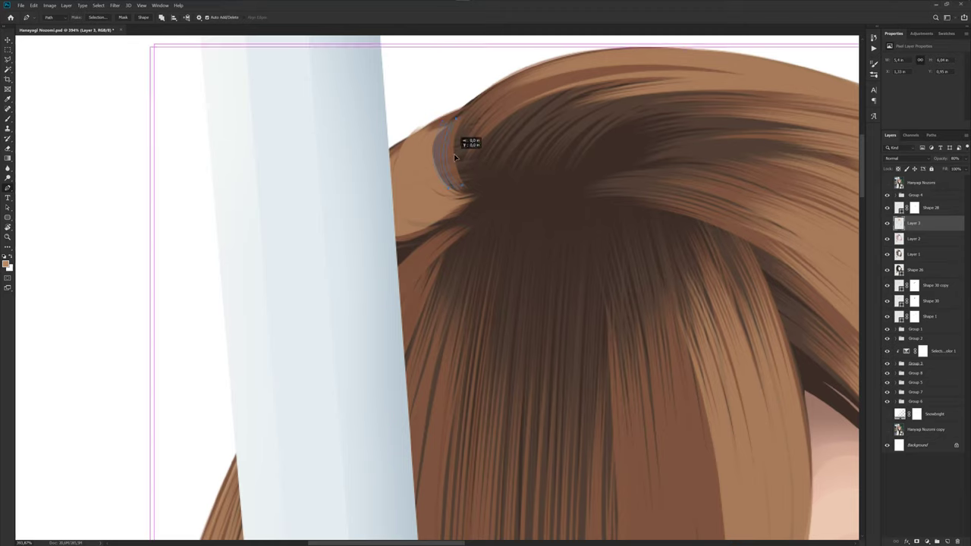
left_click(455, 152, "ctrl")
key("b")
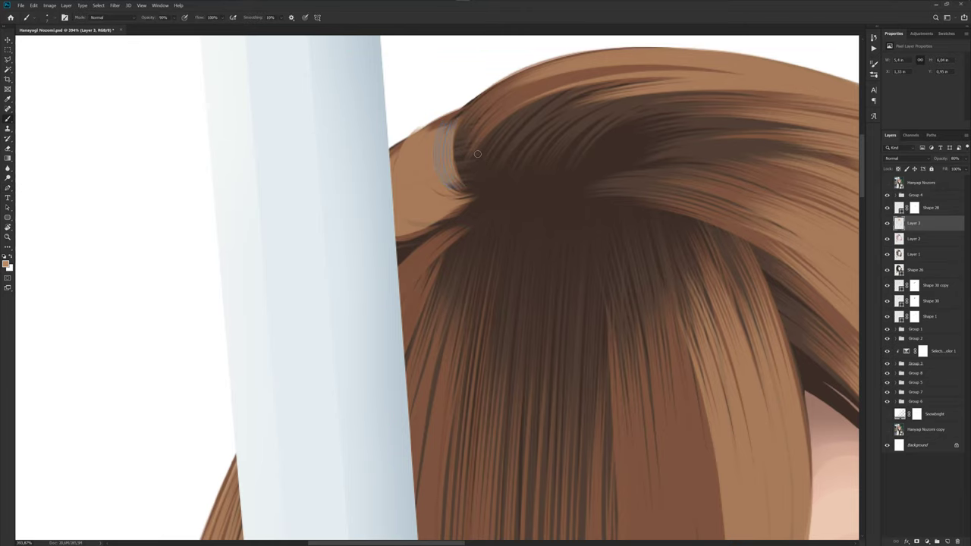
scroll(477, 154, "down", 4, "alt")
scroll(489, 159, "down", 4, "alt")
scroll(504, 165, "down", 3, "alt")
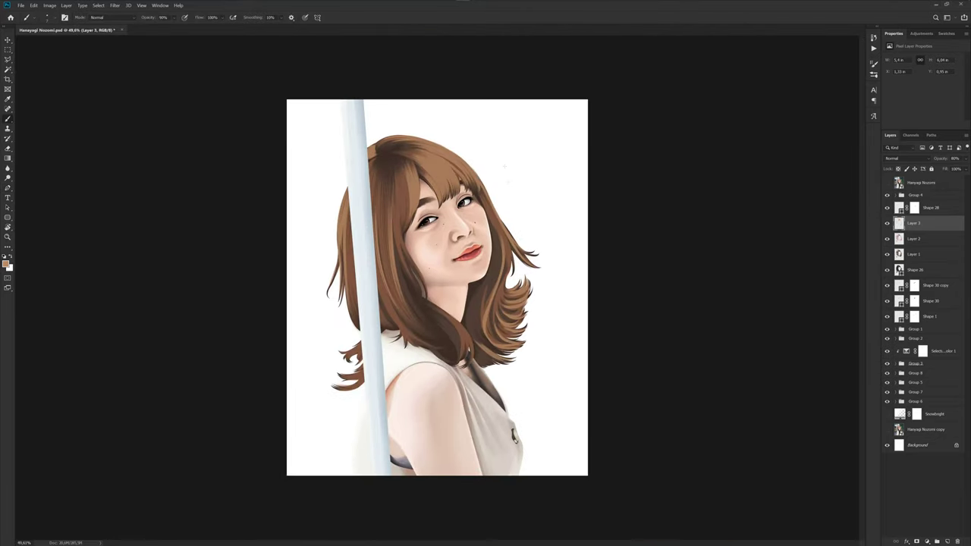
key("ctrl+s")
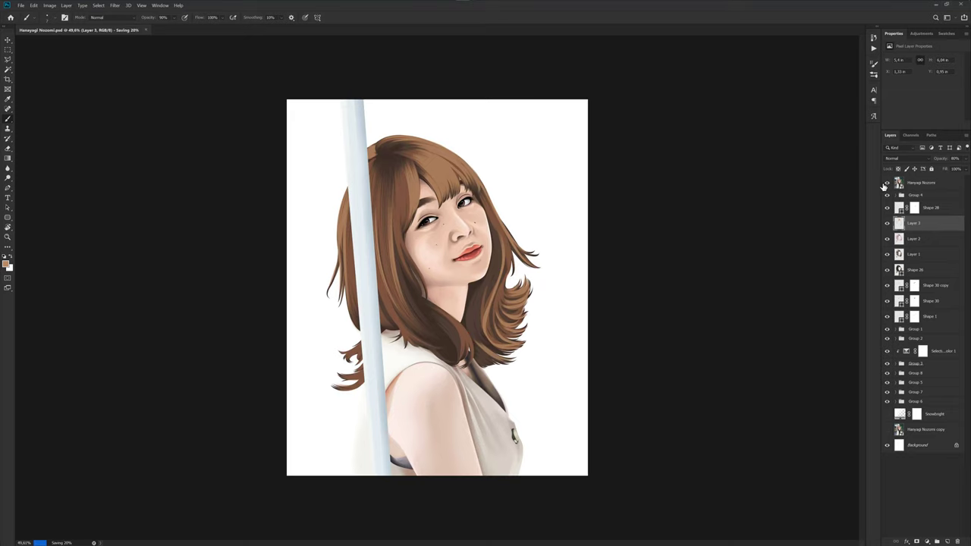
- Check the reference photo, then draw another curved strand path along the hair edge
left_click(886, 185)
scroll(395, 182, "up", 5, "alt")
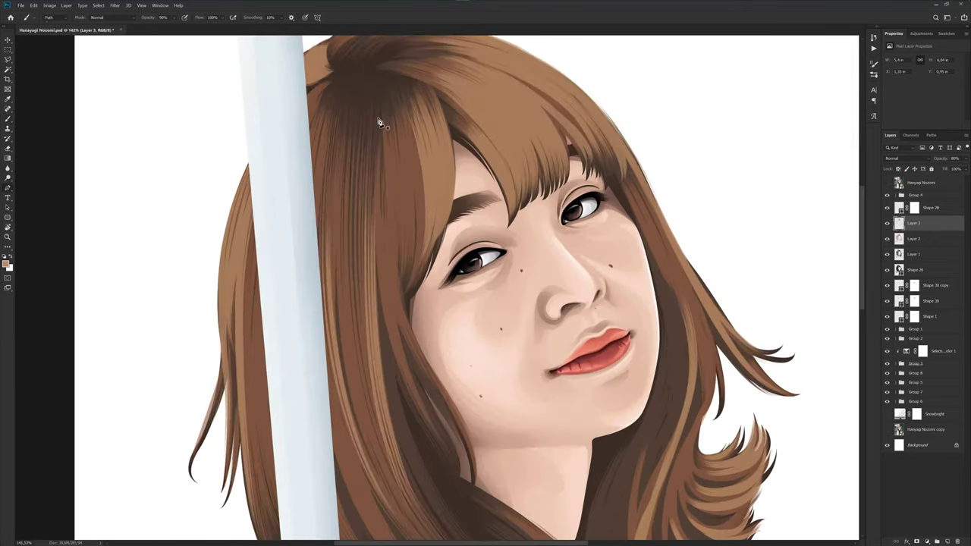
key("p")
scroll(379, 123, "up", 2, "alt")
scroll(394, 151, "up", 2, "alt")
scroll(379, 205, "up", 2, "alt")
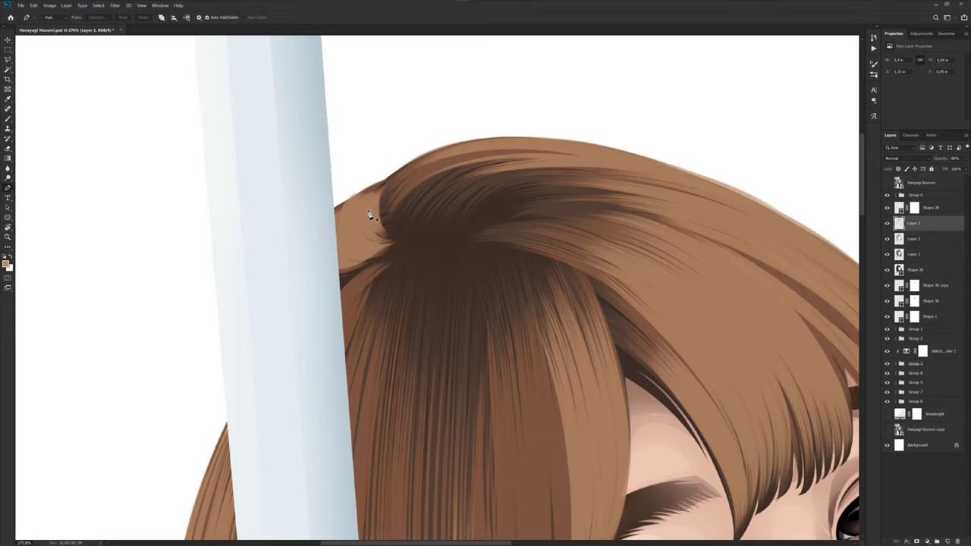
left_click(377, 219)
left_click_drag(559, 157, 740, 179)
scroll(406, 178, "up", 1, "alt")
key("Escape")
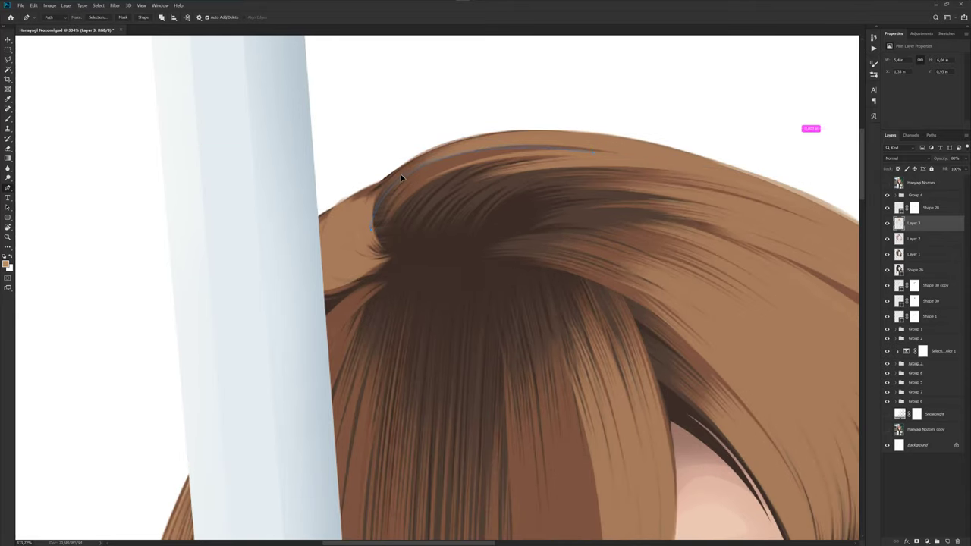
- Select the whole crown strand path and stroke it with the Brush
left_click_drag(404, 169, 413, 175)
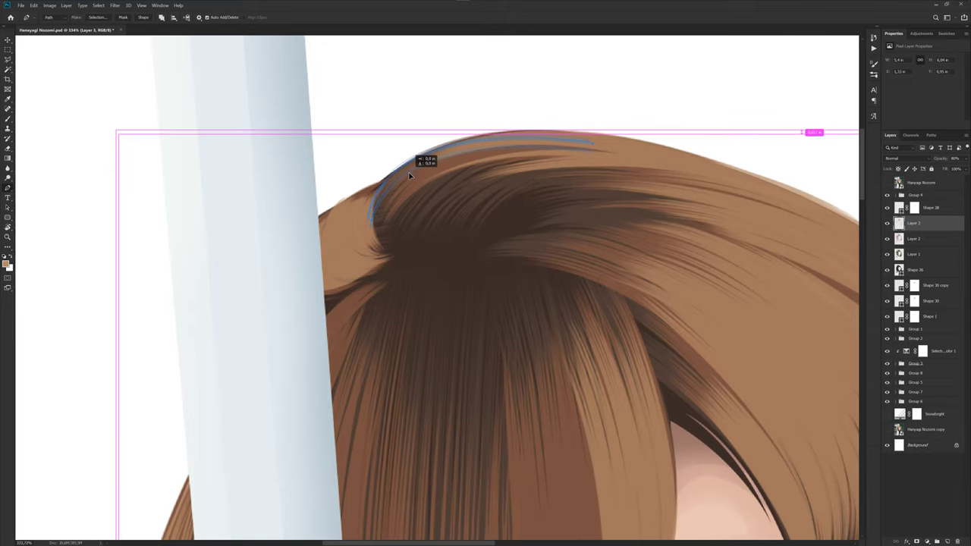
left_click_drag(414, 175, 414, 175)
scroll(486, 188, "down", 1, "alt")
key("b")
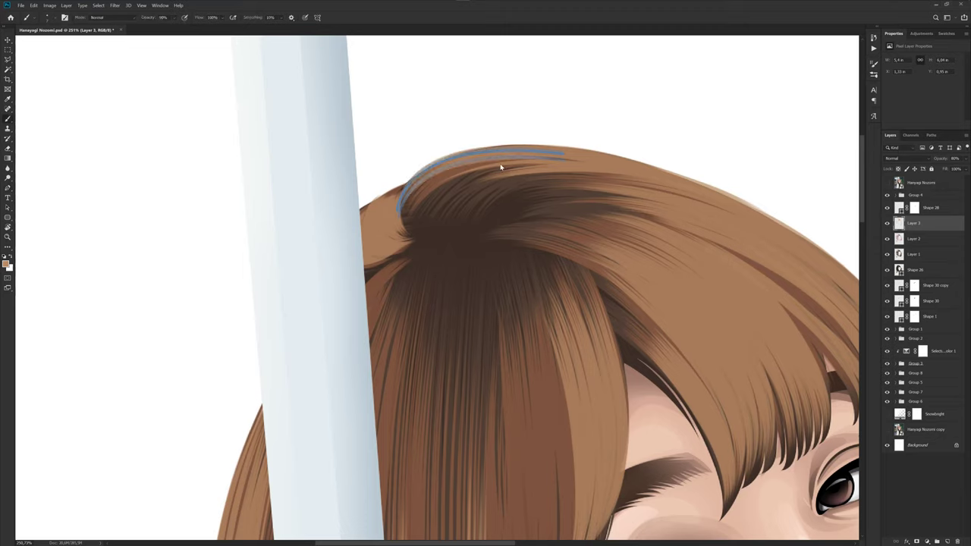
scroll(482, 181, "down", 1, "alt")
scroll(482, 180, "down", 1, "alt")
scroll(481, 181, "down", 1, "alt")
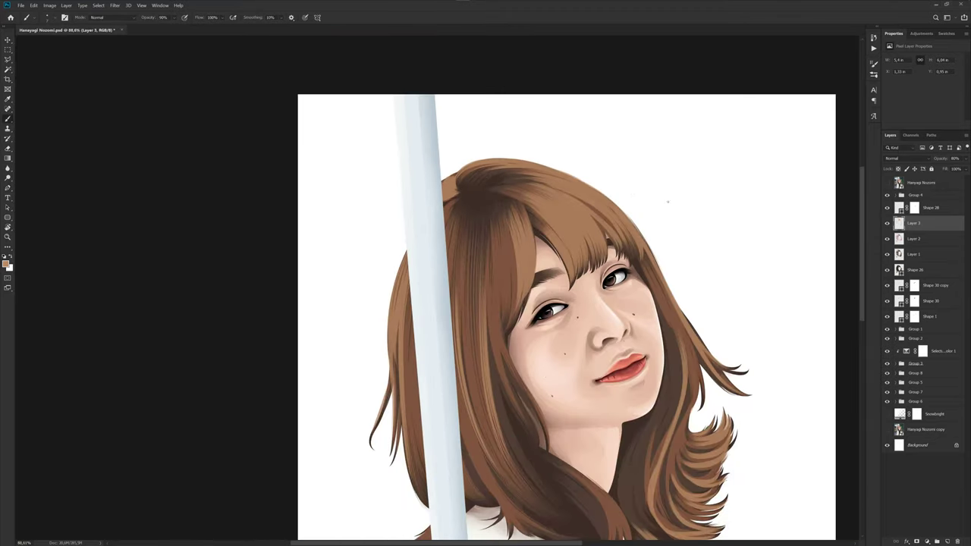
scroll(481, 181, "down", 1, "alt")
scroll(481, 181, "down", 1, "alt")
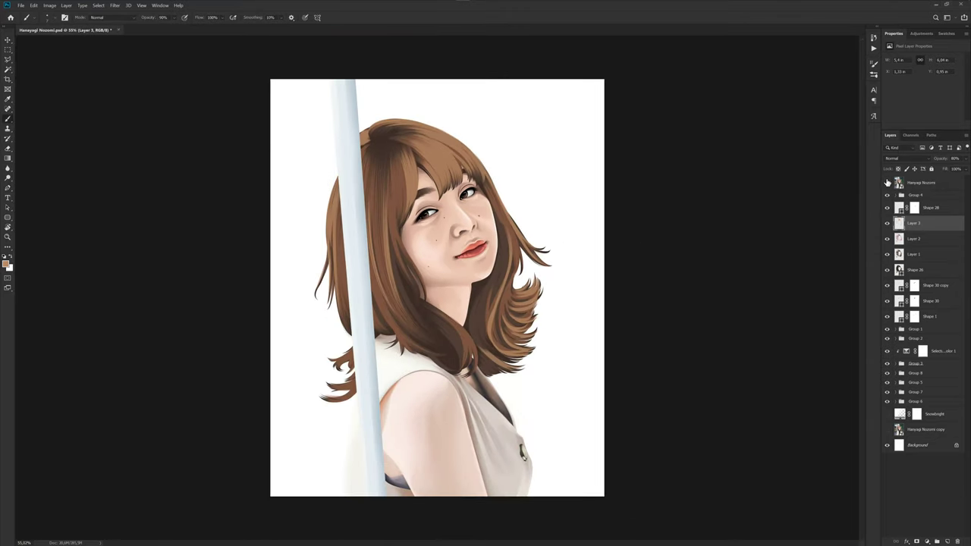
- Compare the crown strands against the reference photo
left_click(887, 183)
scroll(397, 241, "up", 1, "alt")
scroll(397, 241, "up", 1, "alt")
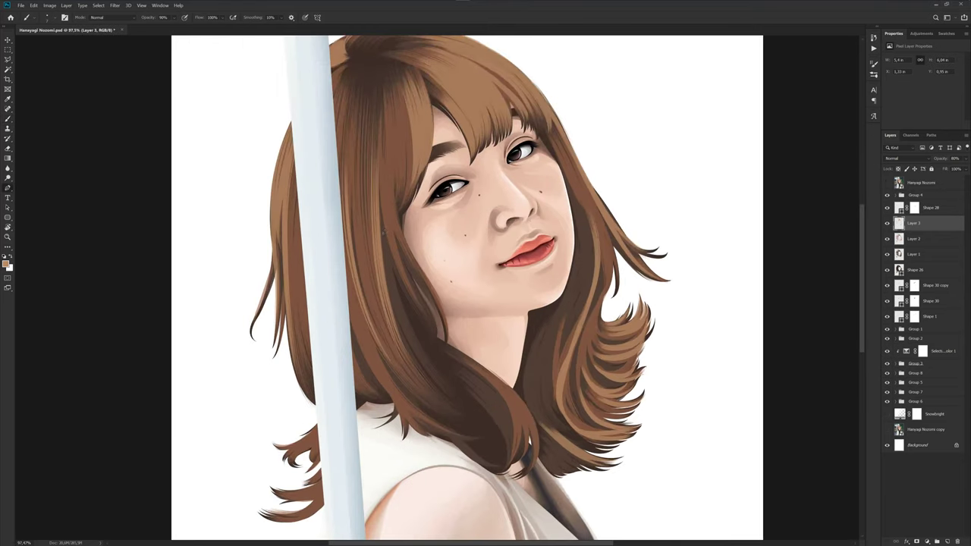
key("p")
scroll(383, 234, "up", 1, "alt")
scroll(383, 227, "up", 1, "alt")
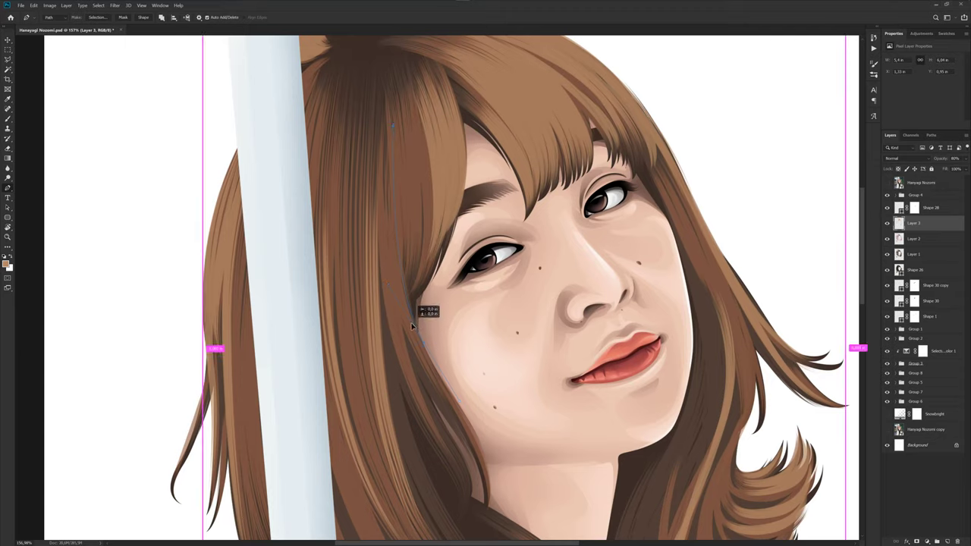
- Extend the strand path further down the hair edge and stroke it with the Brush
left_click(413, 332)
left_click_drag(413, 332, 421, 364)
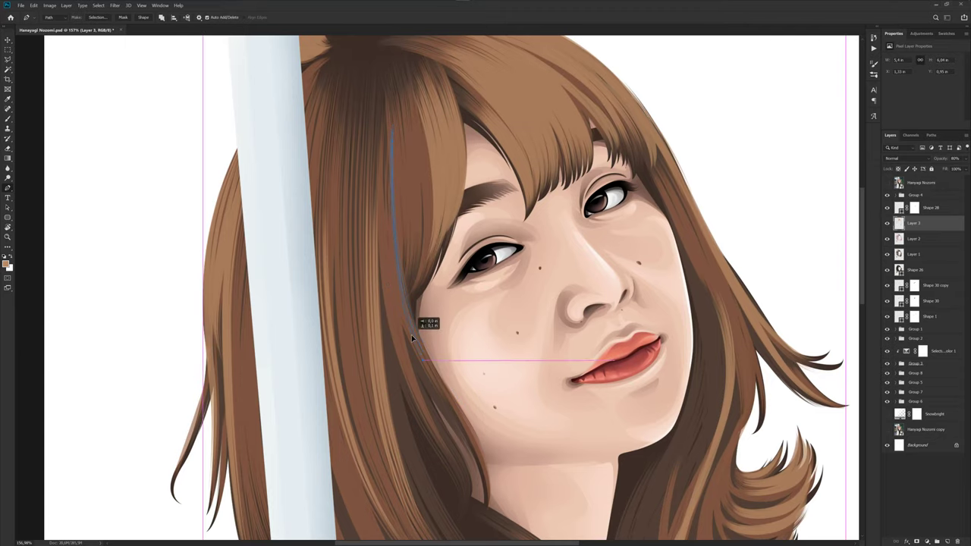
key("b")
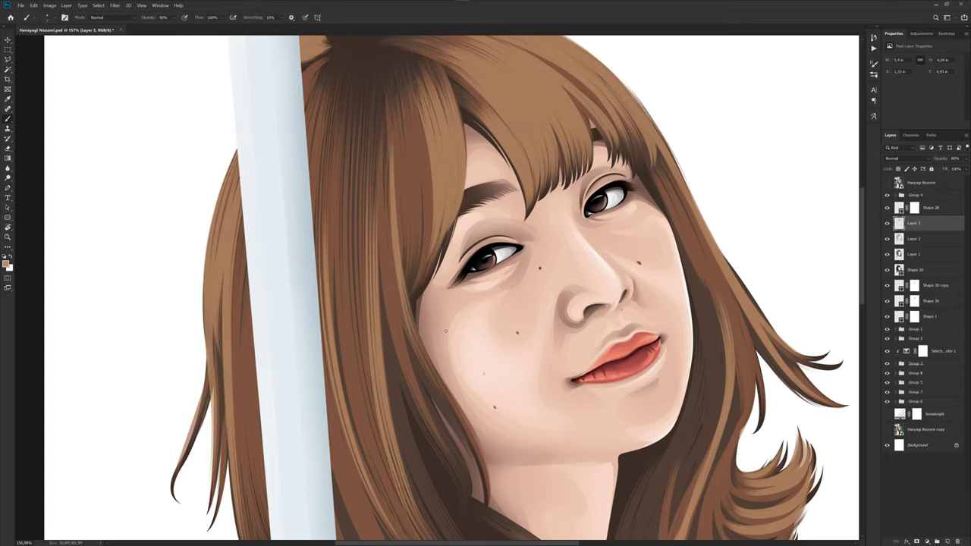
scroll(445, 330, "down", 3)
scroll(445, 331, "down", 2)
scroll(445, 331, "down", 1)
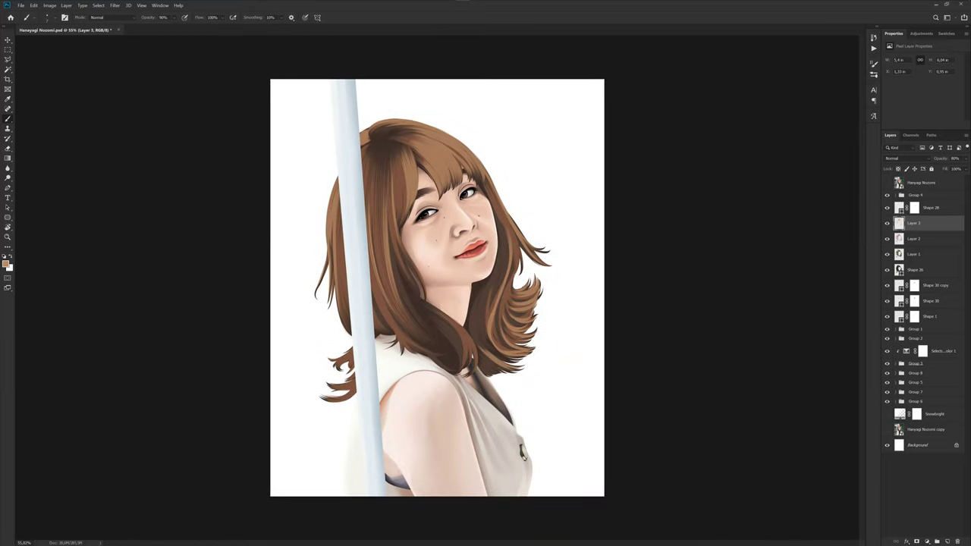
scroll(426, 226, "up", 2)
scroll(425, 226, "up", 2)
- Draw a thin closed strand path from the top of the hair down beside the bangs
key("p")
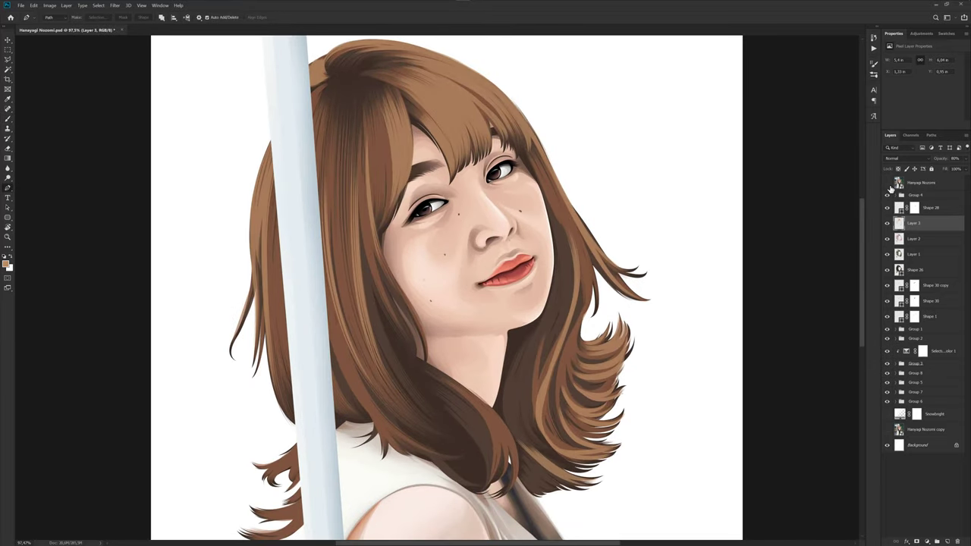
left_click(887, 184)
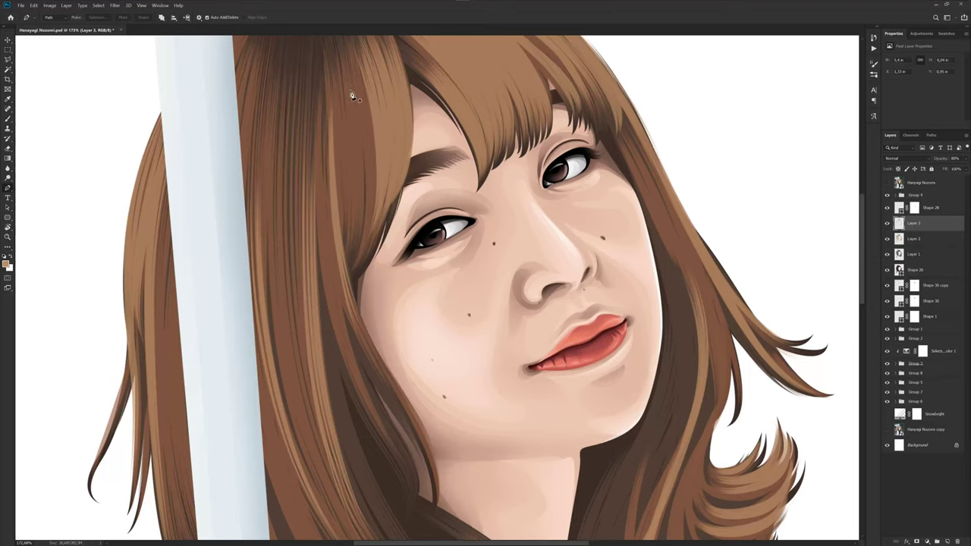
left_click(348, 79)
left_click_drag(353, 260, 372, 224)
left_click(334, 80)
left_click(352, 265)
mouse_move(351, 269)
left_mouse_down()
mouse_move(349, 216)
mouse_move(369, 203)
mouse_move(342, 192)
left_mouse_up()
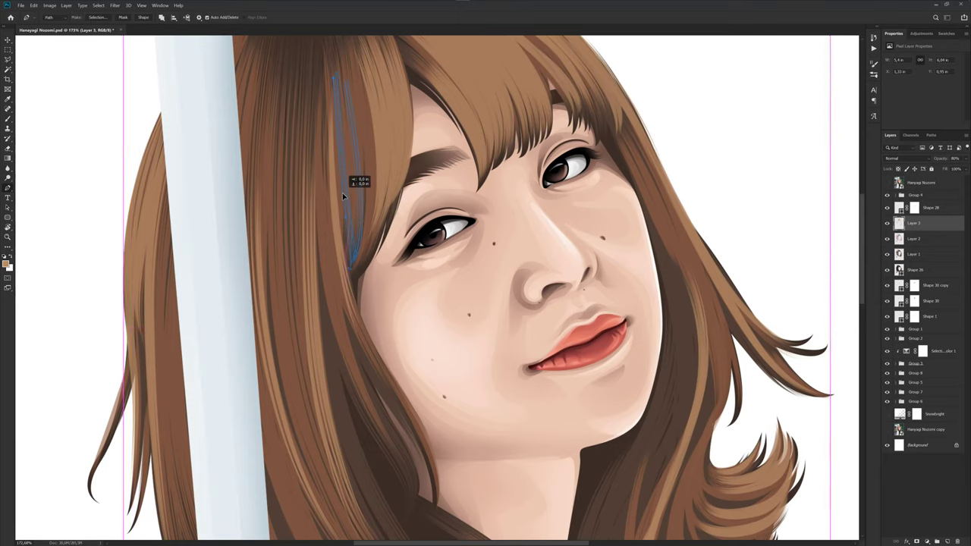
- Stroke the bang-side strand, save the portrait, and select Shape 26 through Layer 3
key("b")
key("Return")
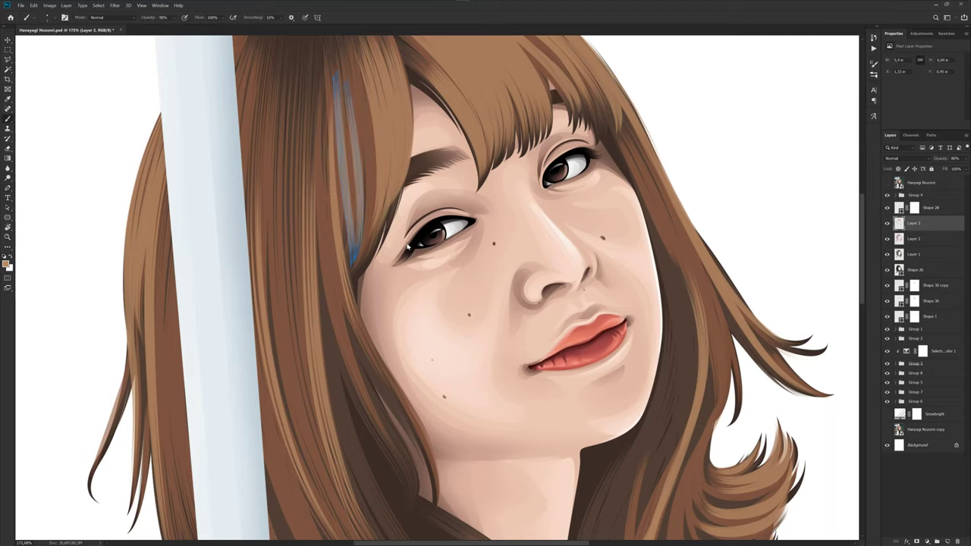
scroll(424, 243, "down", 3)
scroll(425, 243, "down", 3)
scroll(424, 242, "down", 2)
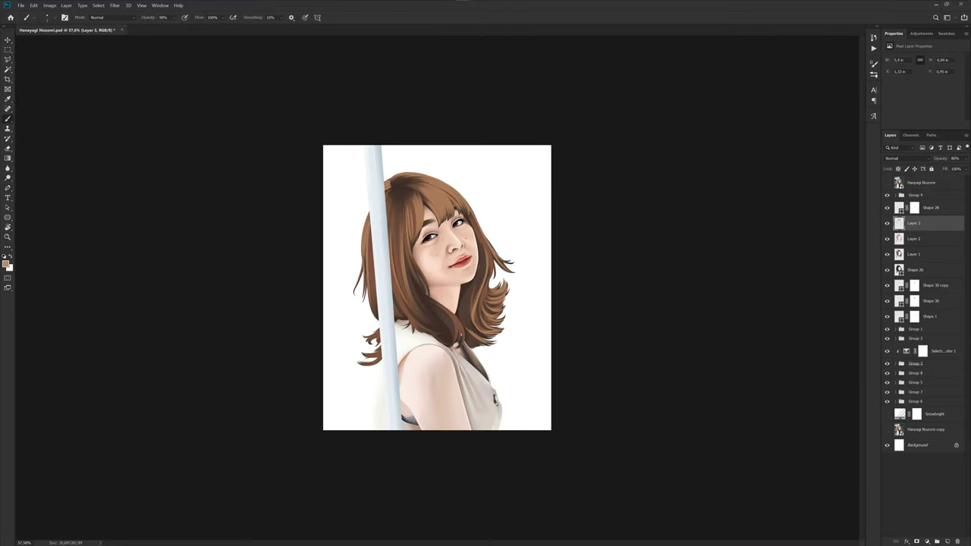
key("ctrl+plus")
key("ctrl+plus")
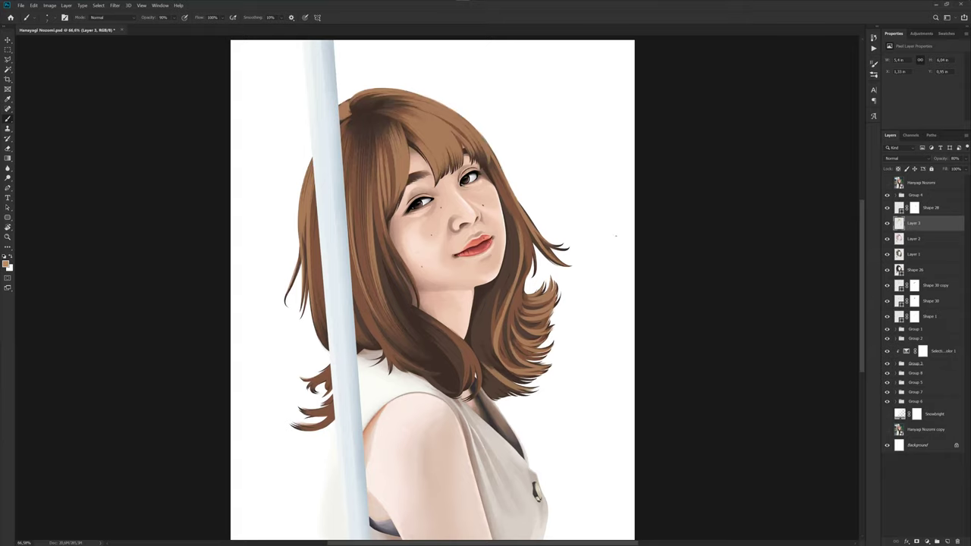
key("ctrl+s")
left_click(923, 273)
left_click(932, 223, "shift")
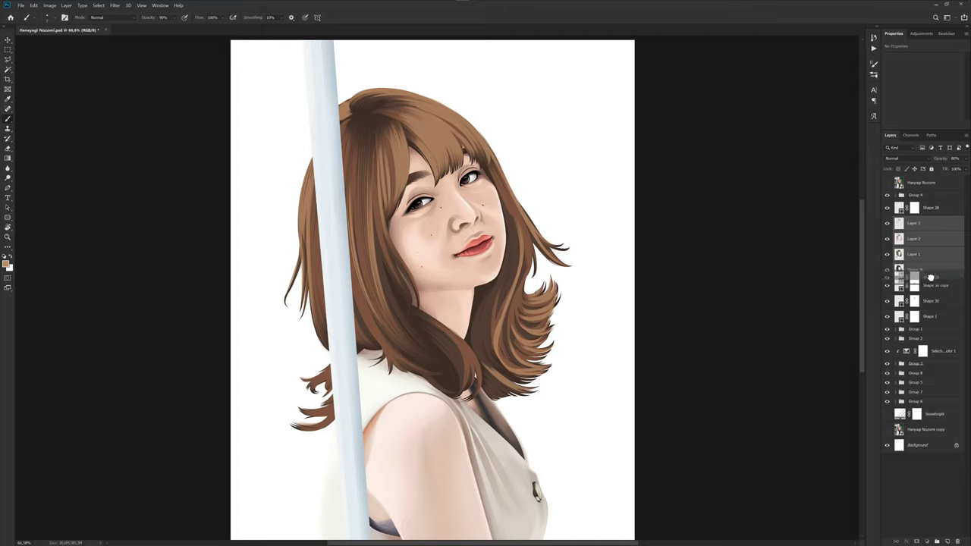
- Move Shape 28 just below Shape 26 and check its effect
left_click_drag(932, 211, 924, 258)
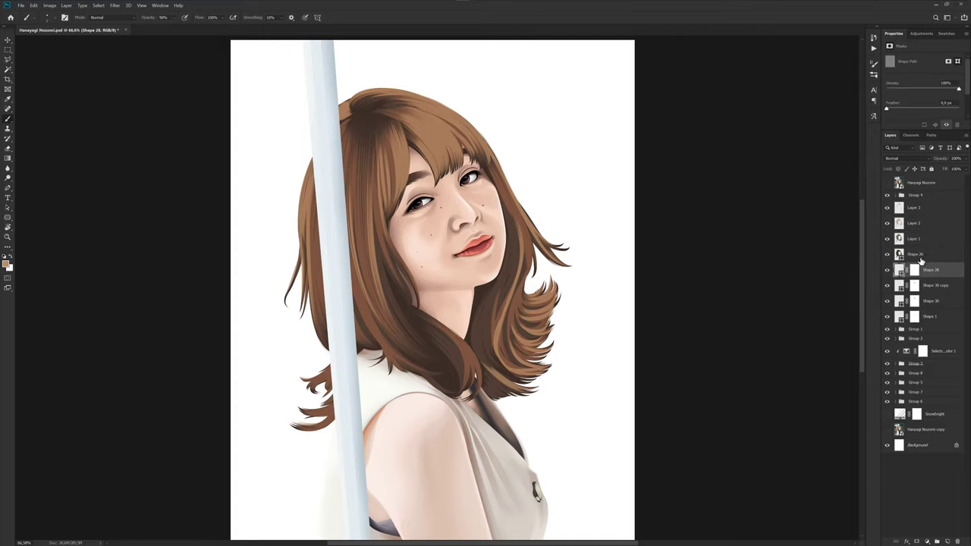
left_click(888, 270)
left_click(887, 271)
- Group Shape 26 and Layers 1–3 into Group 9 and save the file
left_click(918, 255)
left_click(916, 209, "shift")
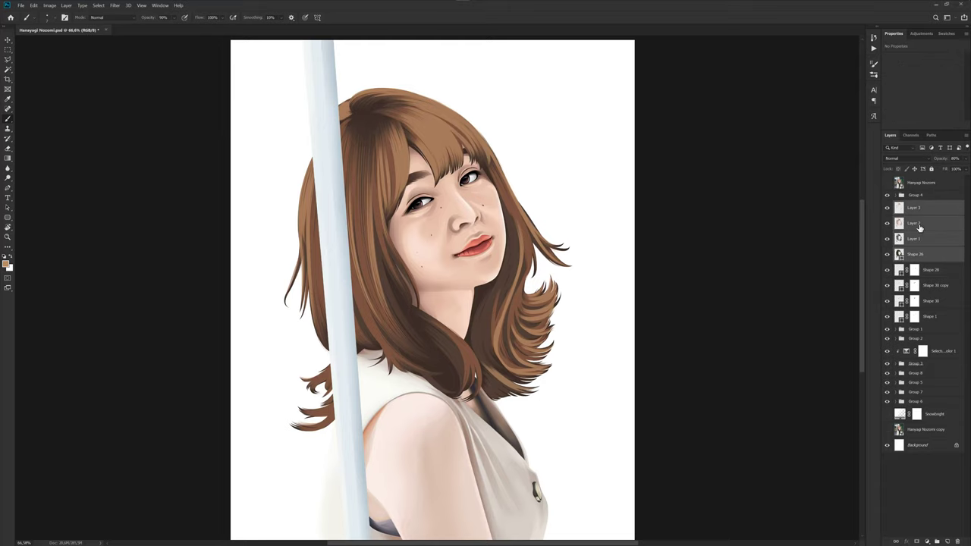
key("ctrl+g")
left_click(914, 433)
scroll(519, 309, "down", 2)
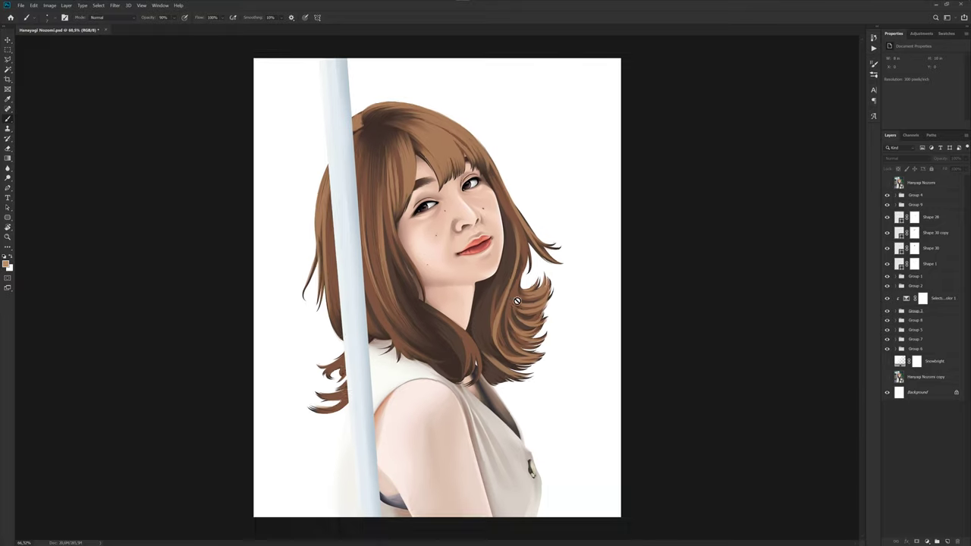
key("ctrl+s")
scroll(437, 291, "up", 1)
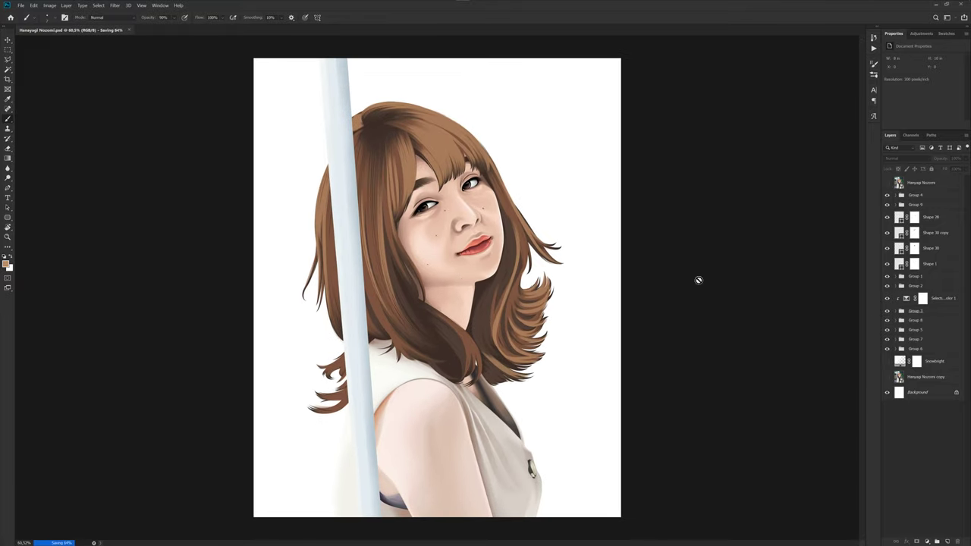
- Add a new empty Layer 4 above Shape 26 inside Group 9
left_click(886, 378)
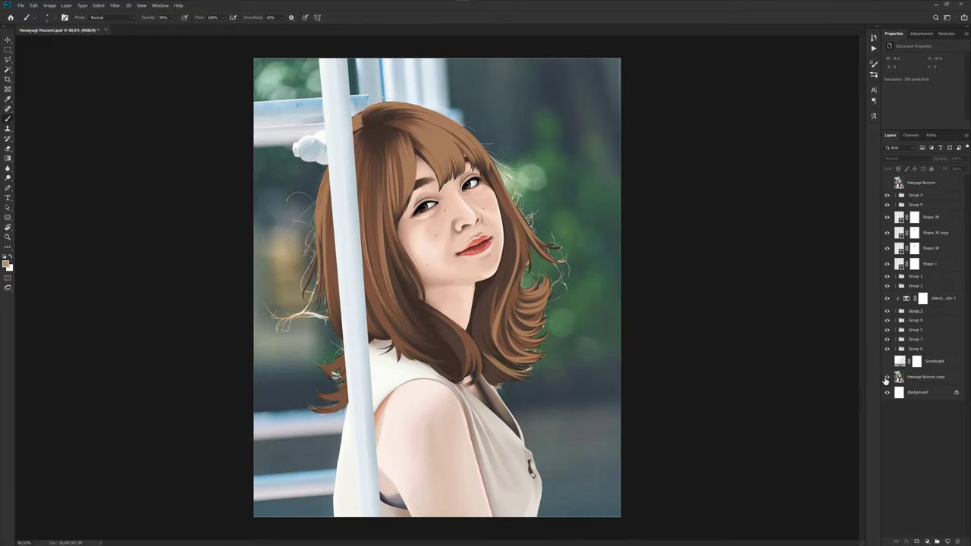
left_click(886, 378)
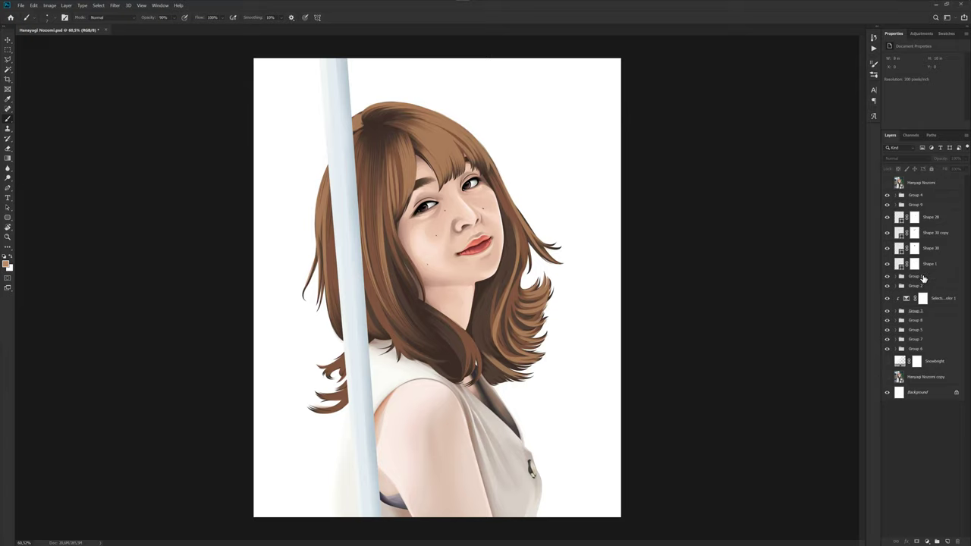
left_click(929, 264)
left_click(895, 204)
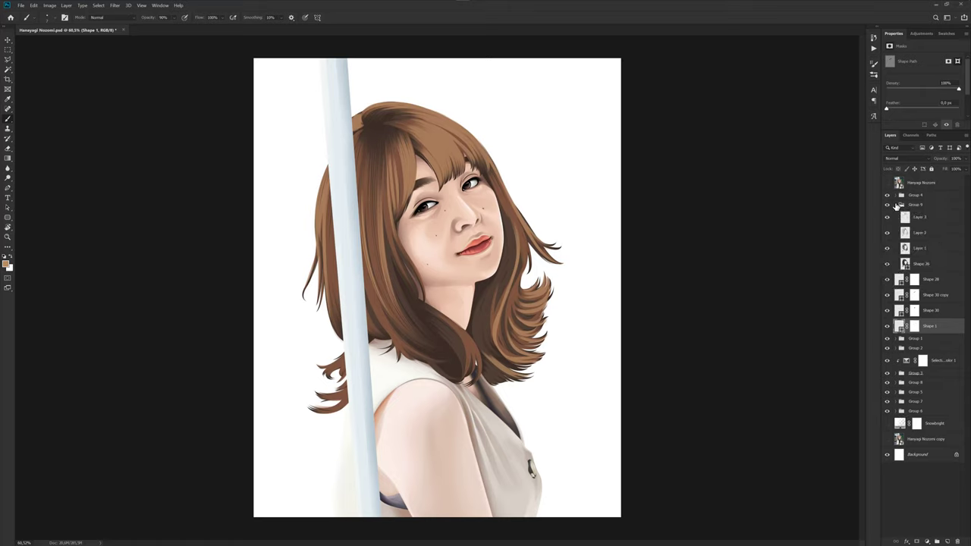
left_click(930, 265)
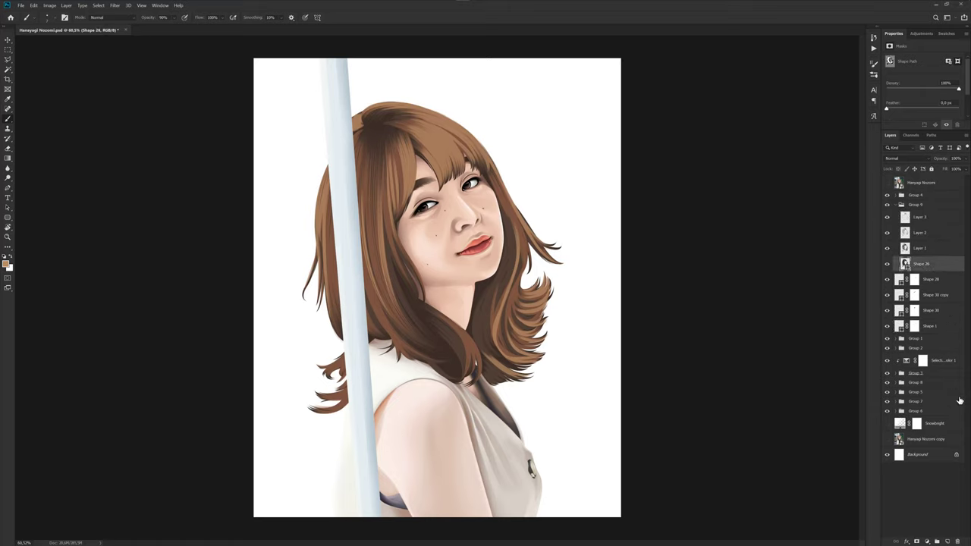
left_click(948, 540)
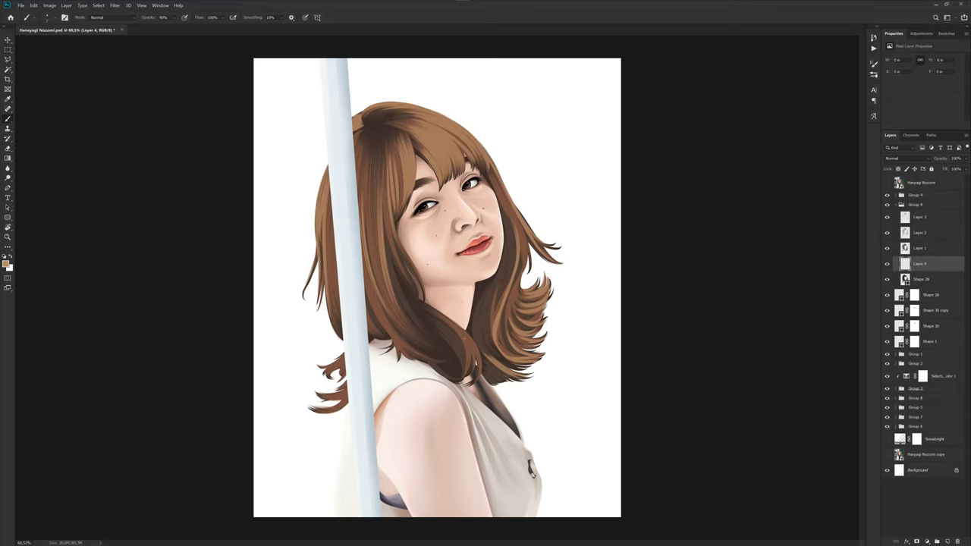
key("p")
scroll(408, 341, "up", 3, "alt")
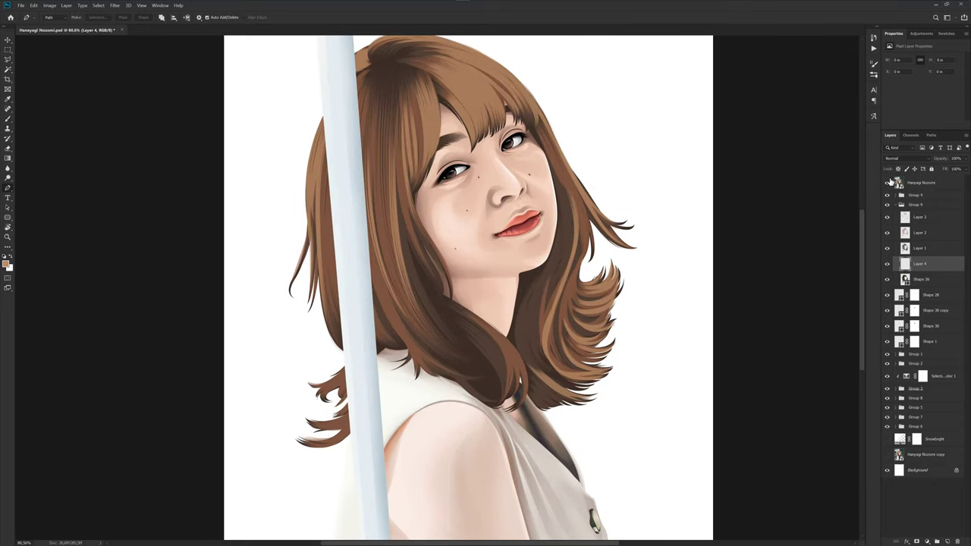
- Trace a curved flyaway strand path down the right hair edge to the lower hair
left_click(887, 183)
scroll(568, 376, "up", 1, "alt")
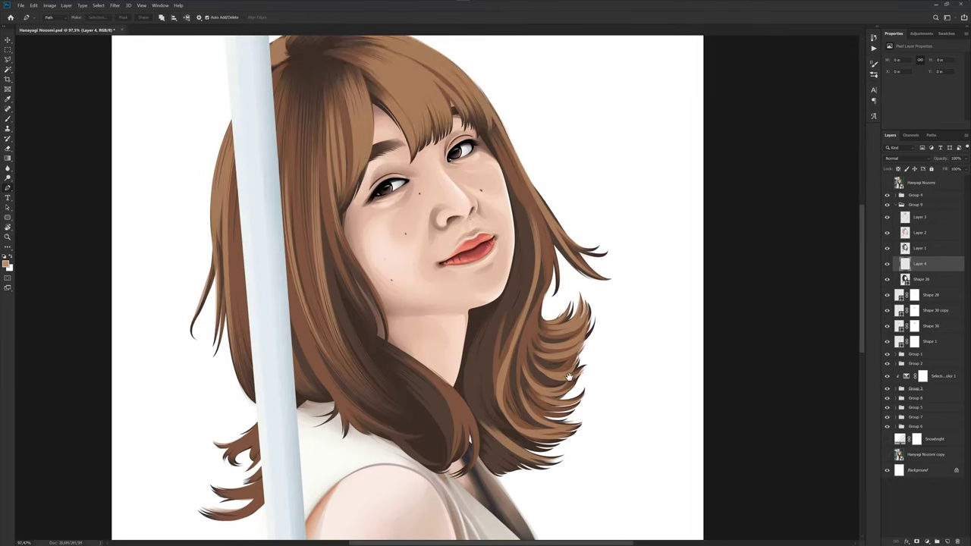
left_click(509, 161)
left_click(535, 247)
left_click(571, 283)
left_click_drag(623, 346, 588, 379)
left_click_drag(559, 305, 550, 303)
mouse_move(580, 395)
left_mouse_down()
mouse_move(626, 397)
mouse_move(619, 408)
left_mouse_up()
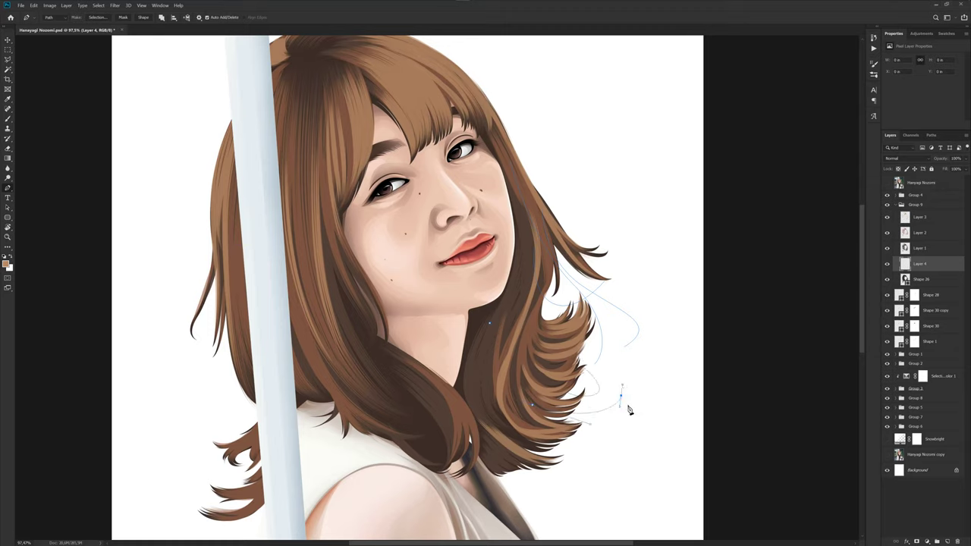
key("Escape")
- Trace a second right-side strand path curving out toward the lower right
left_click(517, 289)
left_click(508, 459)
left_click_drag(540, 478, 549, 495)
mouse_move(375, 382)
left_mouse_down()
mouse_move(426, 358)
mouse_move(416, 344)
left_mouse_up()
left_click(886, 183)
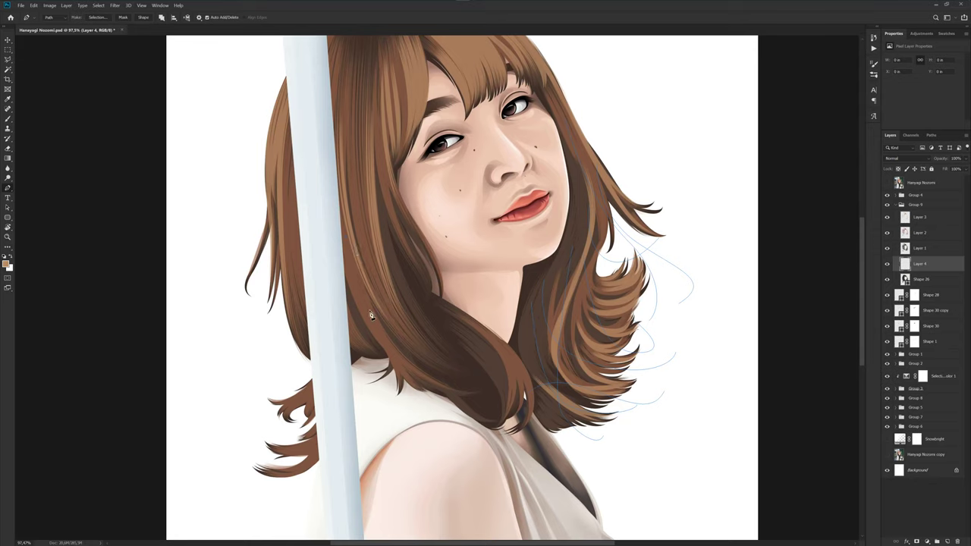
left_click_drag(368, 398, 381, 405)
left_click(394, 367)
- Trace a strand path from near the crown curving down the hair
left_click(354, 230)
left_click_drag(363, 183, 370, 220)
left_click_drag(417, 409, 448, 430)
key("Escape")
- Trace a long strand down the left hair and another from the top past the pole
mouse_move(250, 376)
left_mouse_down()
mouse_move(227, 336)
mouse_move(248, 338)
left_mouse_up()
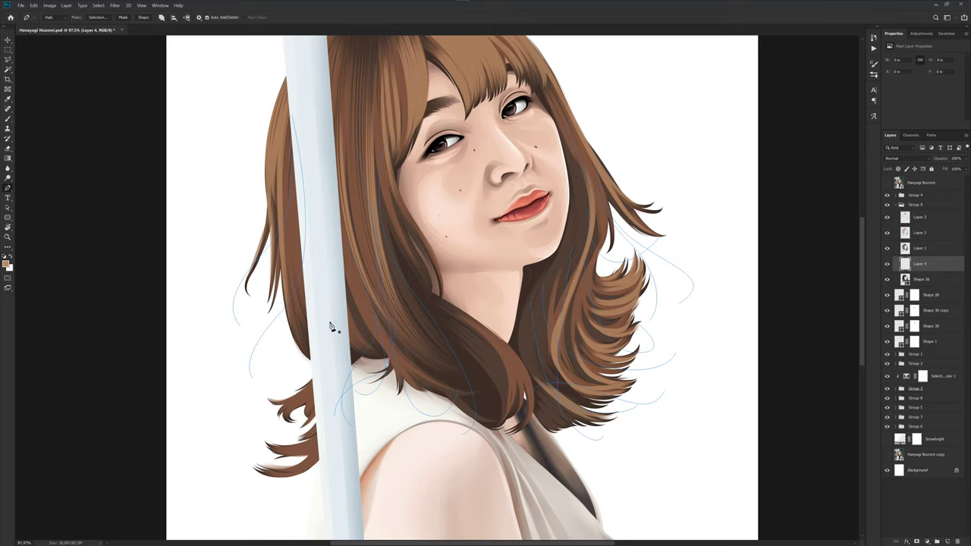
left_click_drag(332, 315, 331, 333)
left_click_drag(292, 360, 235, 365)
left_click_drag(281, 398, 319, 404)
key("Escape")
left_click(285, 101)
left_click_drag(239, 290, 192, 344)
left_click_drag(274, 439, 318, 438)
left_click(231, 383, "ctrl")
- Trace strand paths around the lower-left curl and down beside the pole
left_click(329, 390, "ctrl")
left_click(331, 450)
left_click_drag(253, 462, 230, 482)
left_click(245, 449)
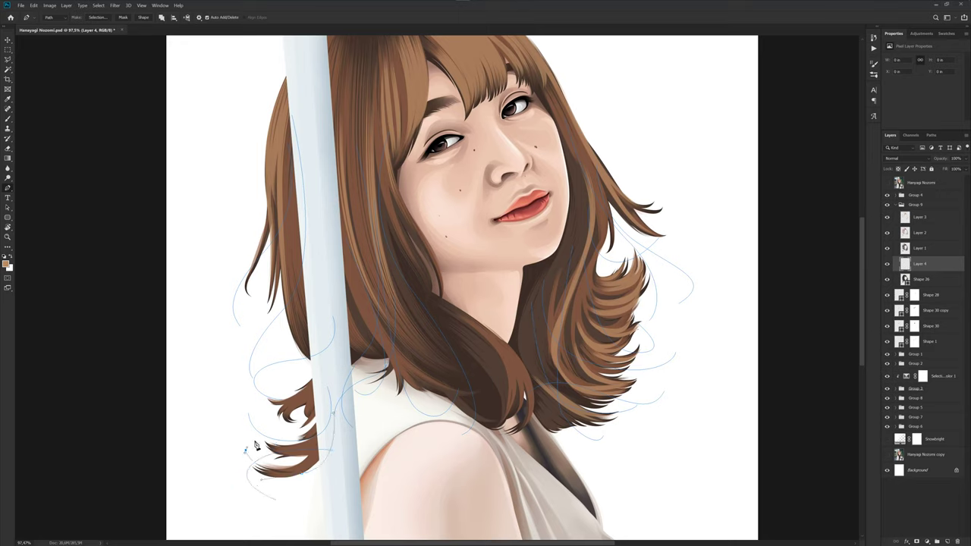
key("Escape")
left_click(314, 304)
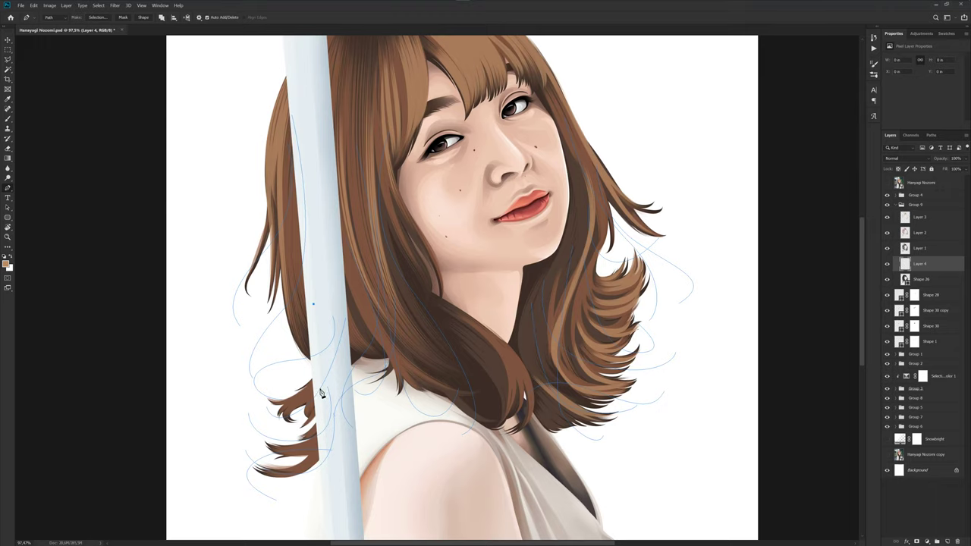
left_click(302, 443)
left_click(269, 421)
- Add more strand paths from the crown toward the neck, checking against the reference photo
scroll(436, 440, "down", 3)
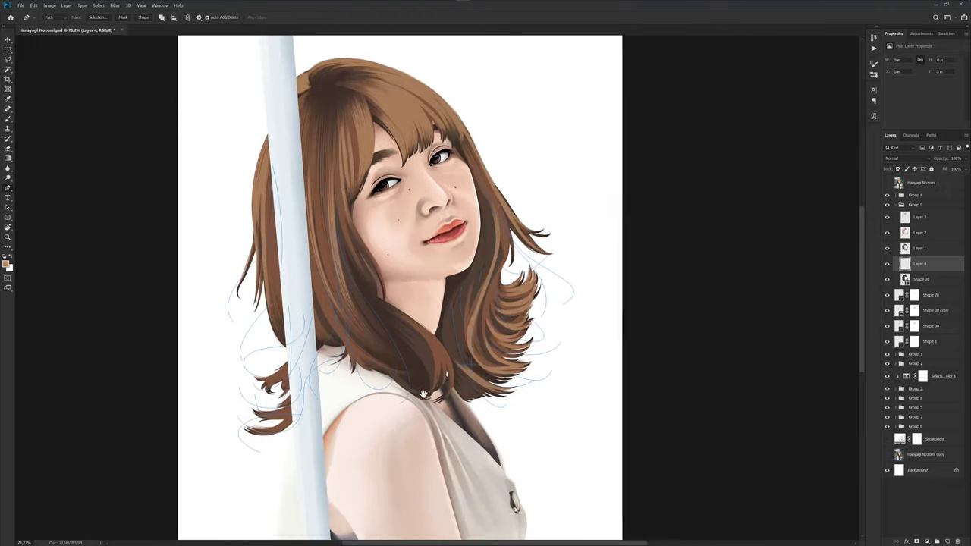
left_click(887, 185)
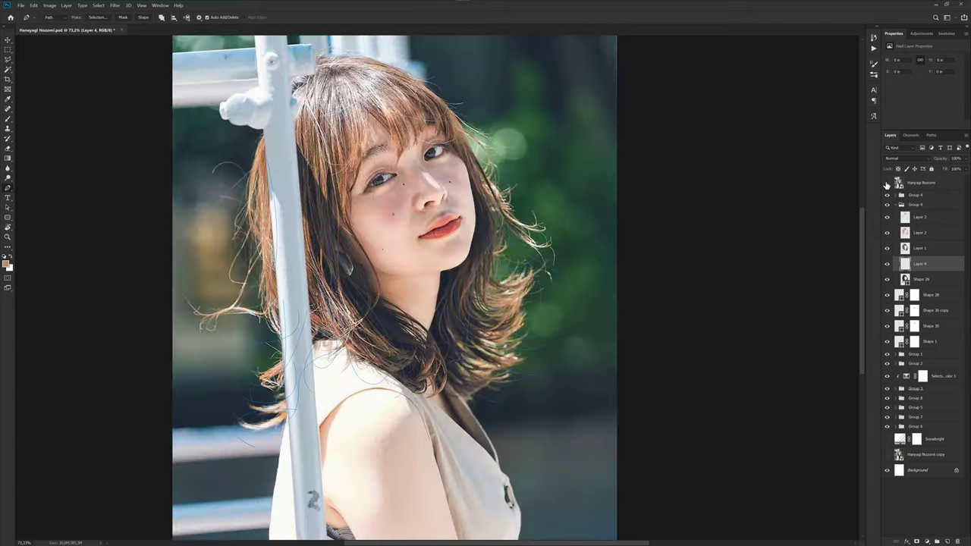
left_click(886, 185)
scroll(379, 141, "up", 3)
left_click(295, 58)
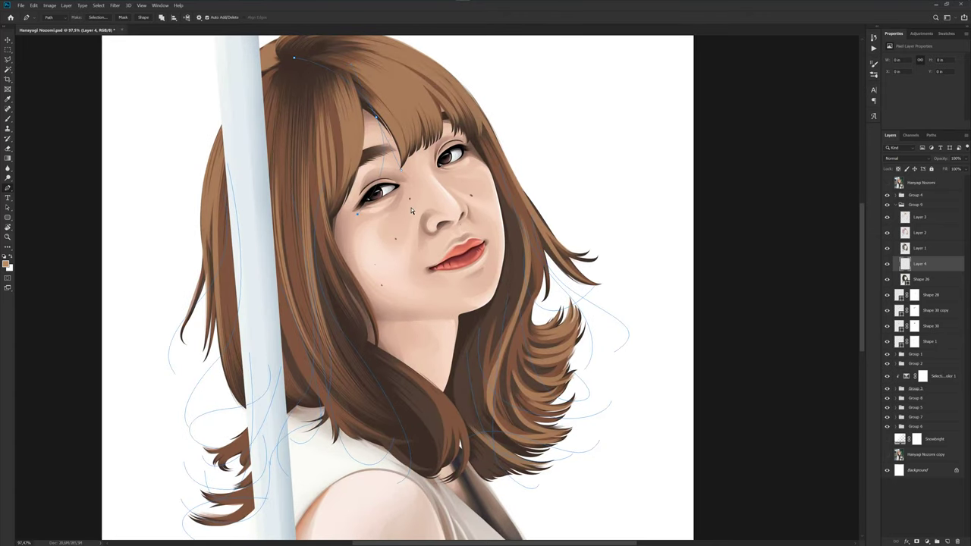
scroll(411, 211, "up", 1)
left_click(886, 183)
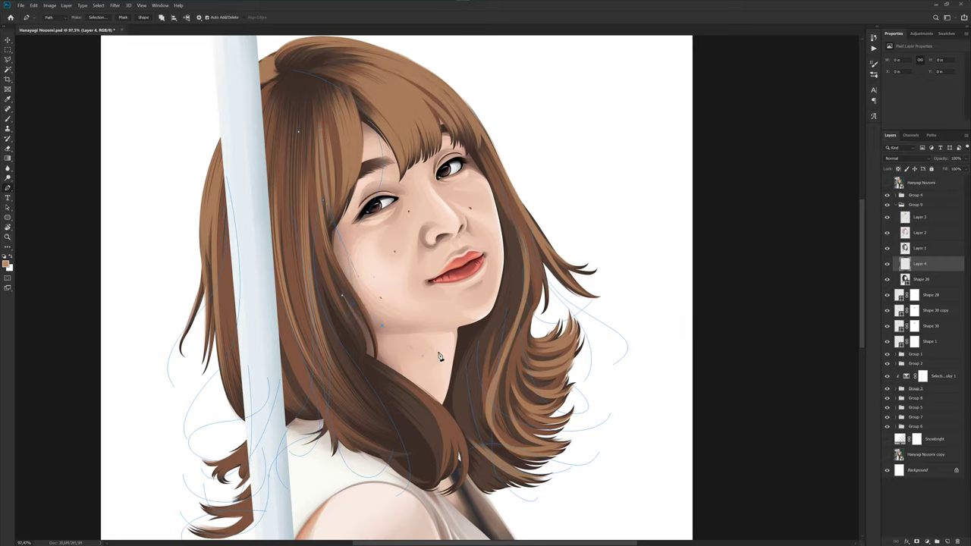
left_click_drag(429, 385, 422, 396)
key("Escape")
left_click(290, 174)
scroll(505, 223, "up", 3)
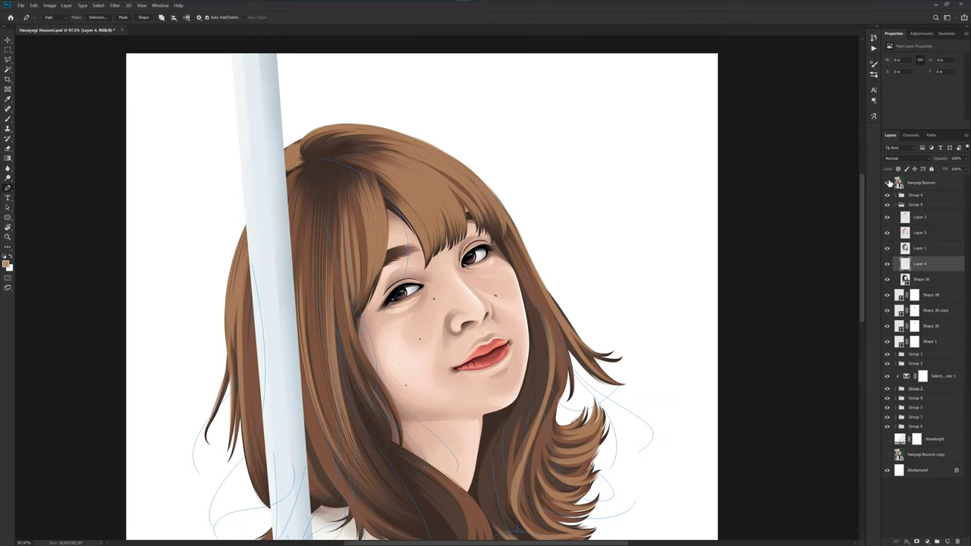
left_click(889, 183)
scroll(485, 254, "down", 3)
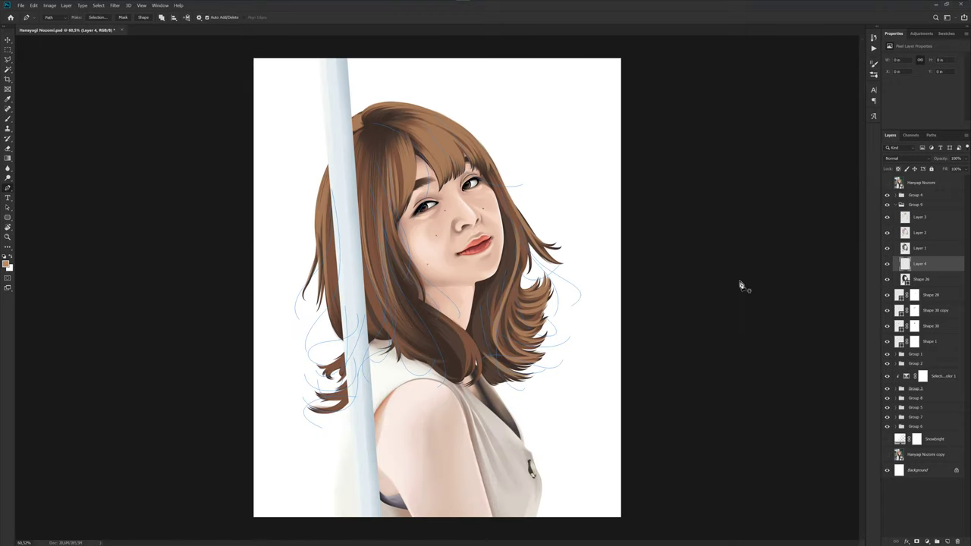
- Switch to the Brush tool and set its size to 5 px
key("b")
right_click(523, 243)
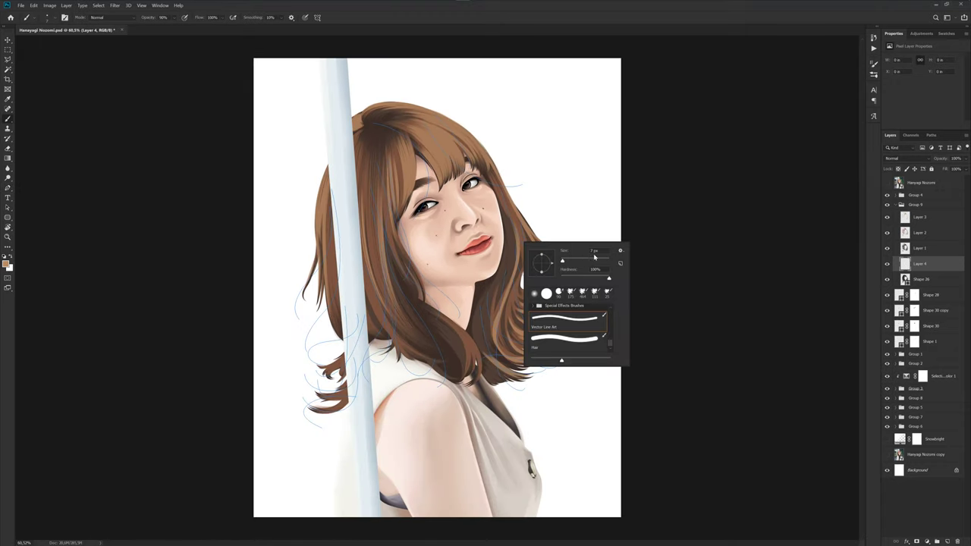
key("Return")
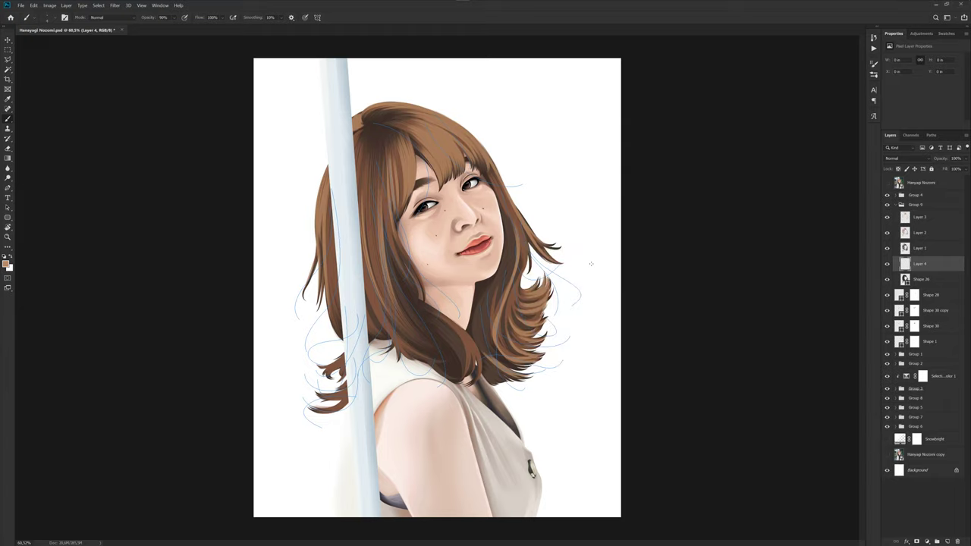
right_click(594, 263)
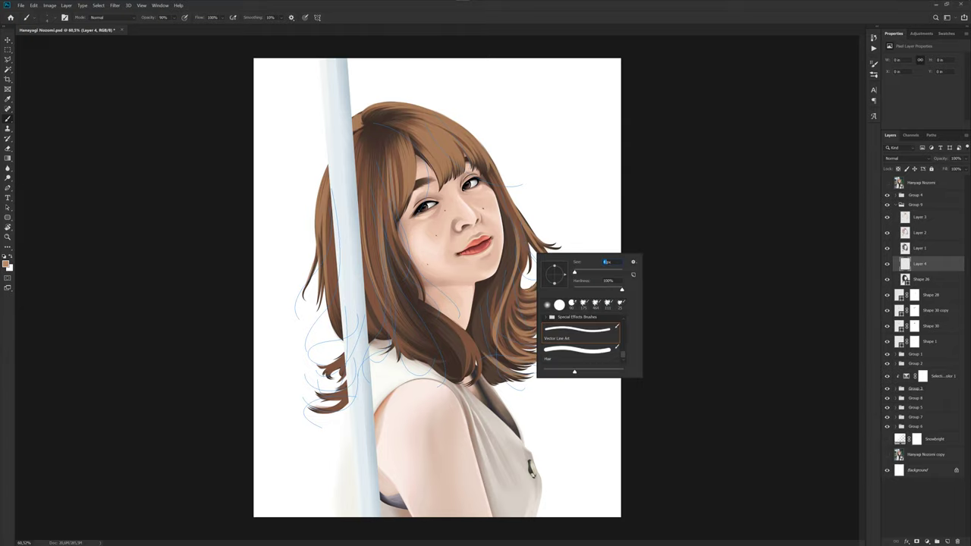
key("Return")
- Sample dark brown from the hair as the foreground colour and confirm the 5 px brush
scroll(559, 164, "up", 1)
scroll(559, 165, "up", 1)
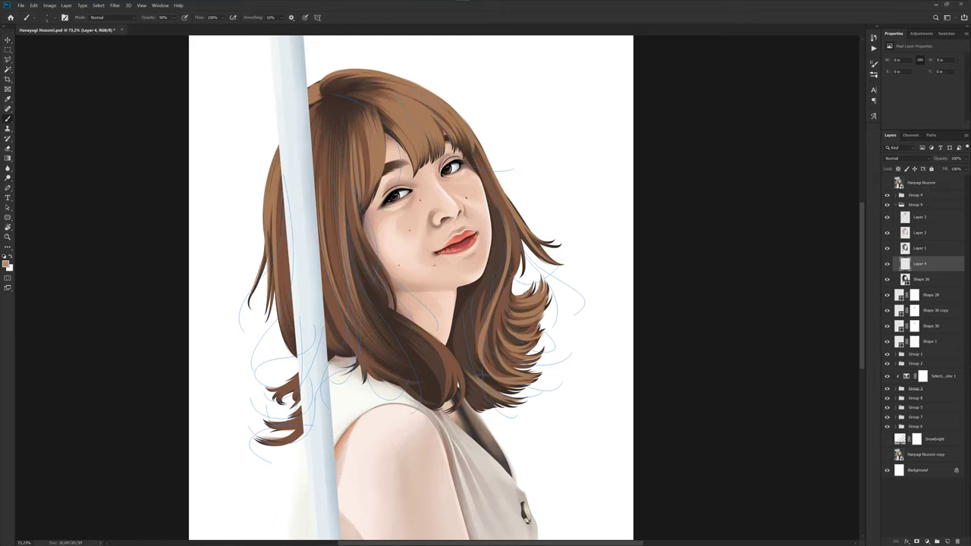
left_click(8, 261)
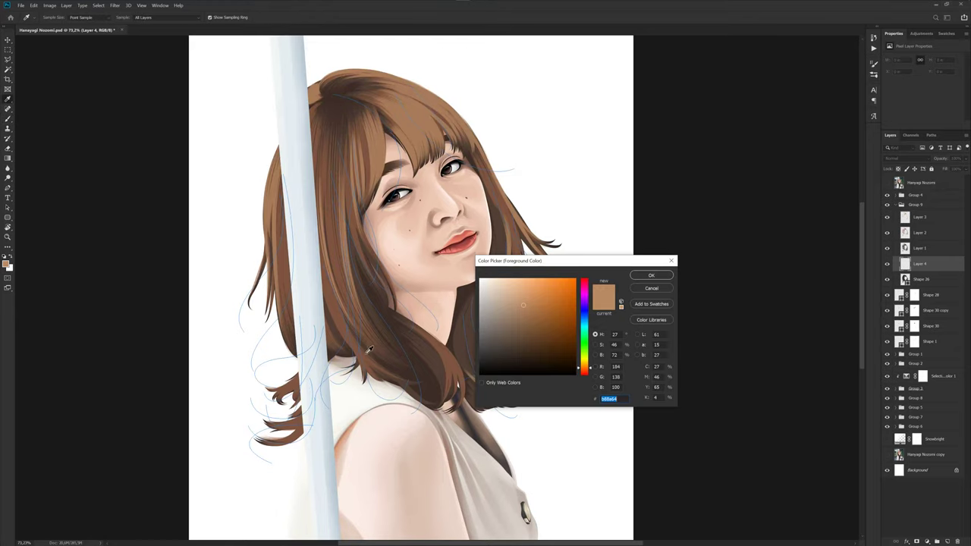
left_click(437, 385)
left_click(650, 275)
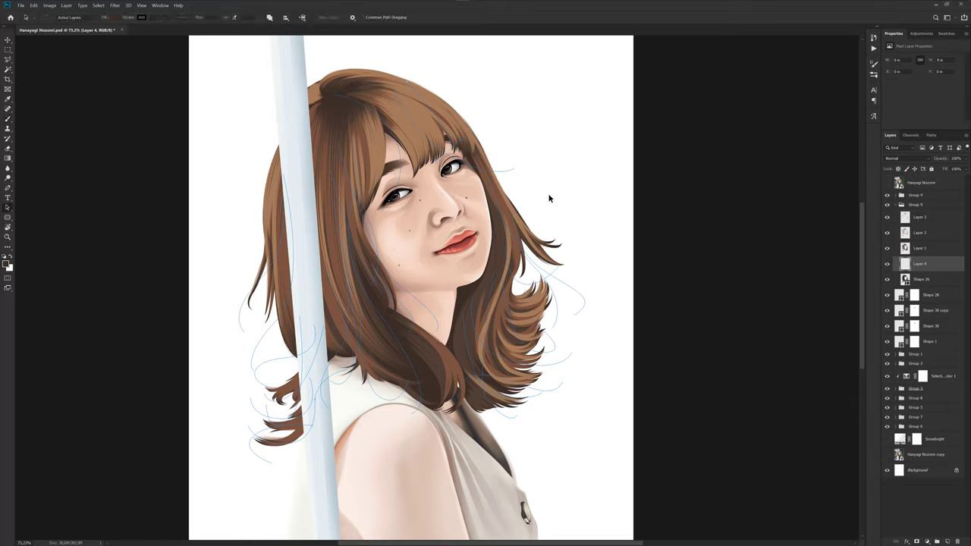
right_click(531, 205)
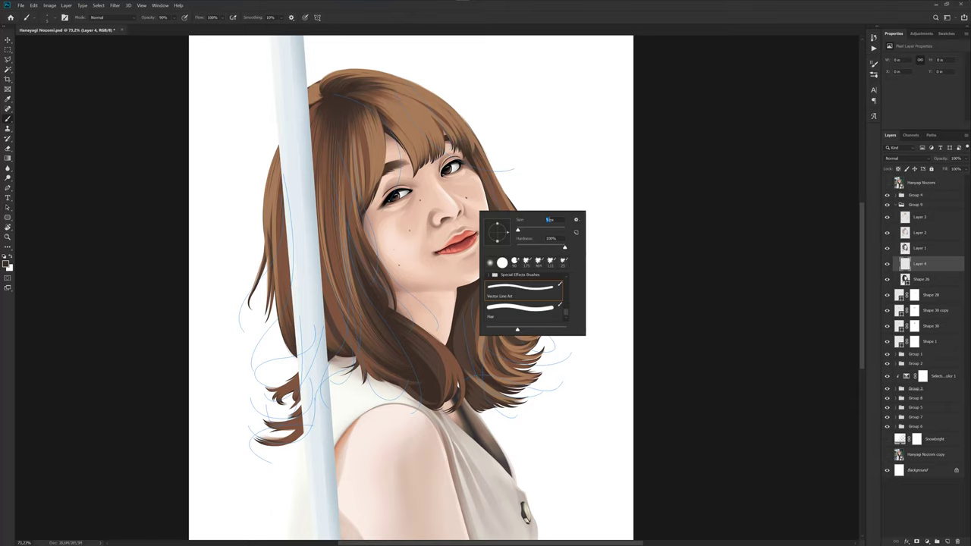
key("Return")
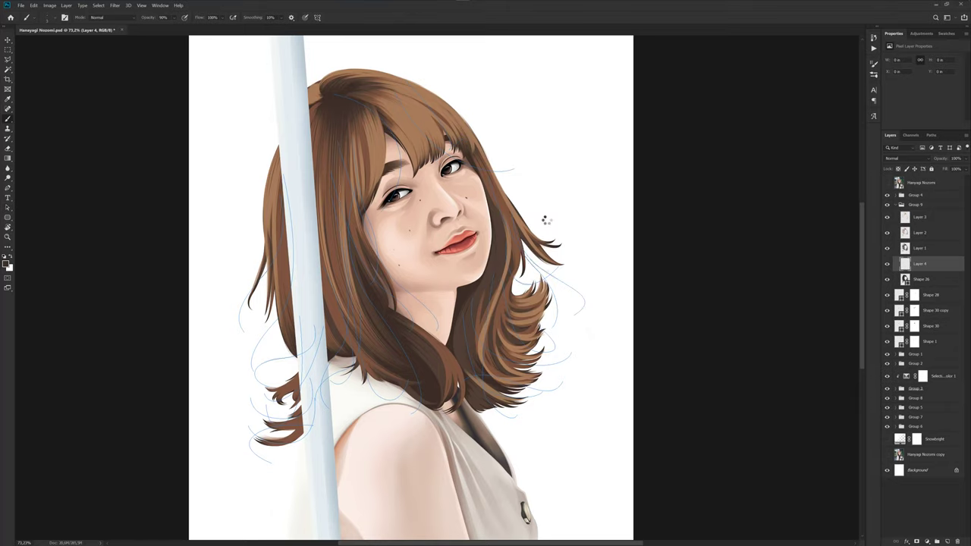
scroll(523, 313, "up", 2)
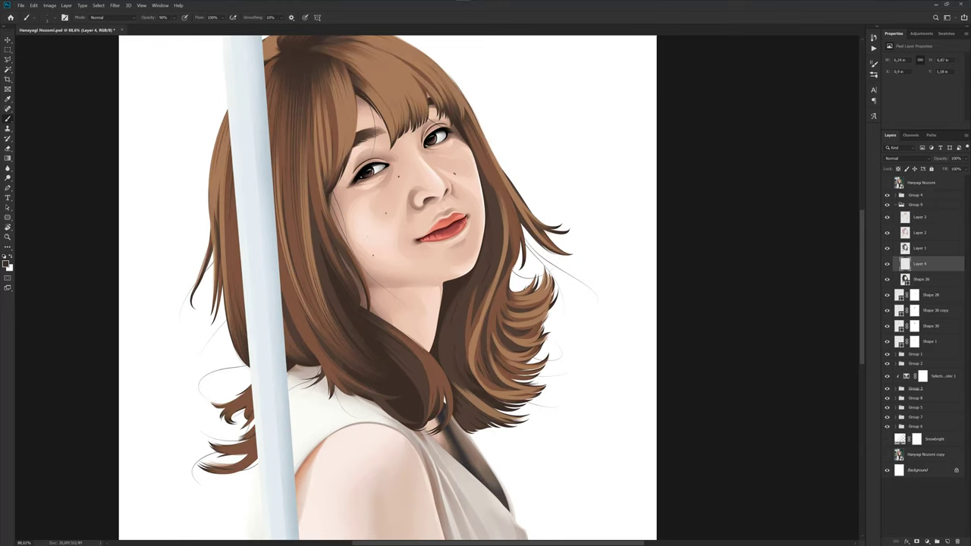
scroll(523, 313, "up", 1)
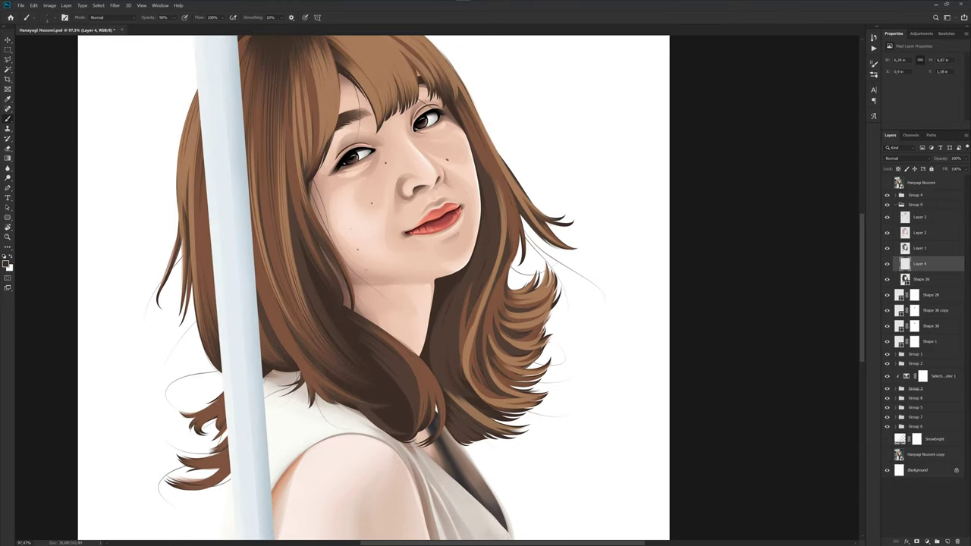
scroll(384, 260, "down", 2)
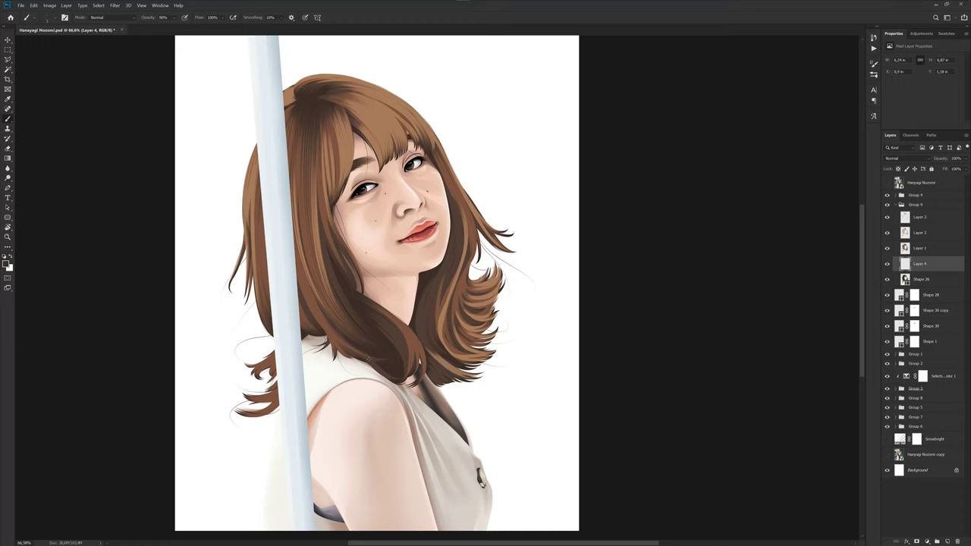
- Draw two more strand paths beside the face curving down the left hair
key("p")
scroll(370, 357, "up", 1)
scroll(369, 314, "up", 2)
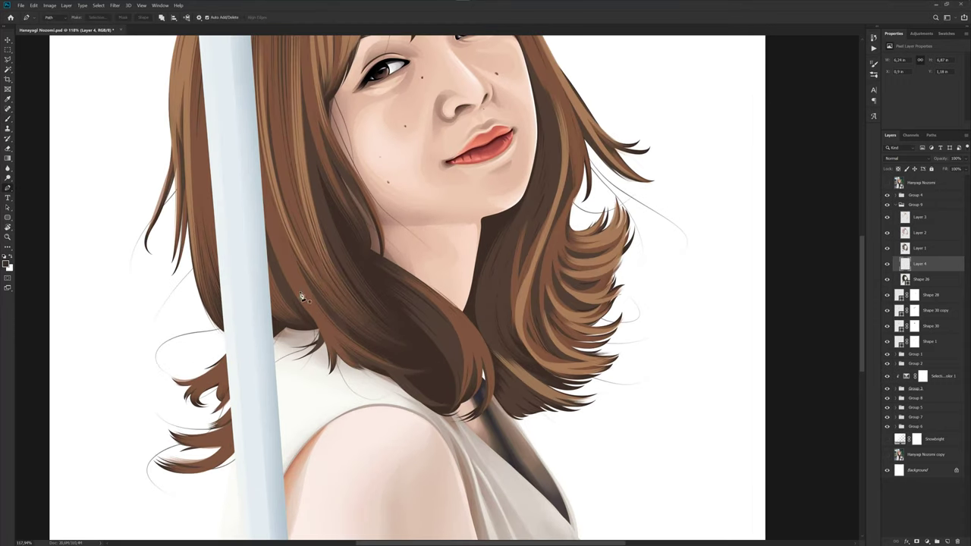
left_click(285, 167)
left_click(291, 224)
left_click_drag(242, 364, 260, 354)
left_click(247, 158)
left_click_drag(284, 324, 299, 367)
key("Escape")
- Draw strand paths onto the lower-right hair and from the hair top beside the eye
left_click(377, 268)
left_click_drag(559, 425, 624, 410)
left_click_drag(605, 289, 533, 415)
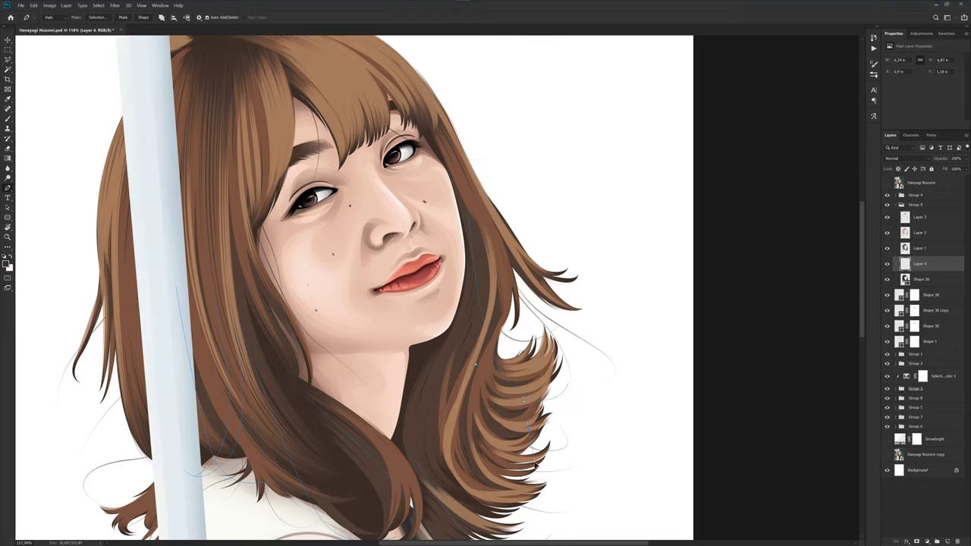
left_click_drag(568, 472, 591, 452)
scroll(559, 422, "down", 2)
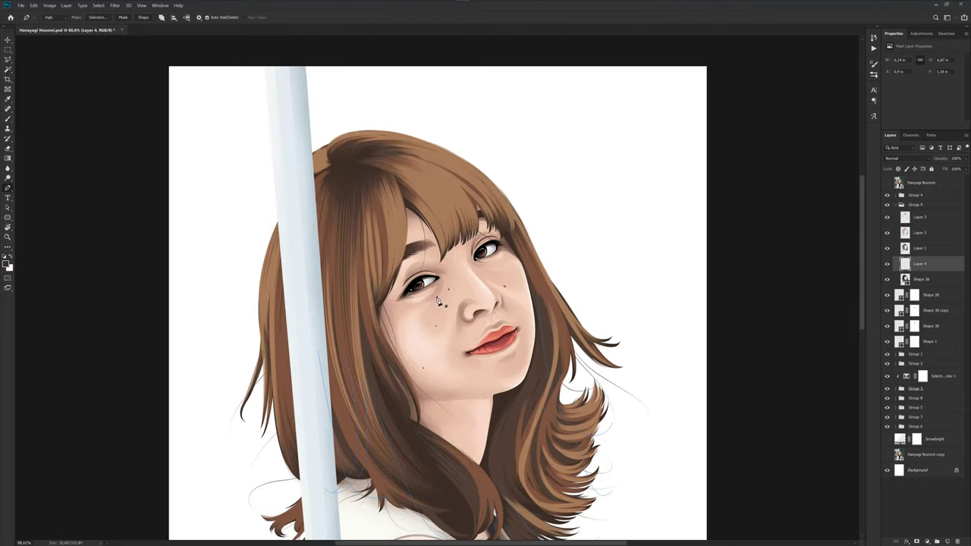
scroll(392, 188, "up", 3)
left_click(390, 129)
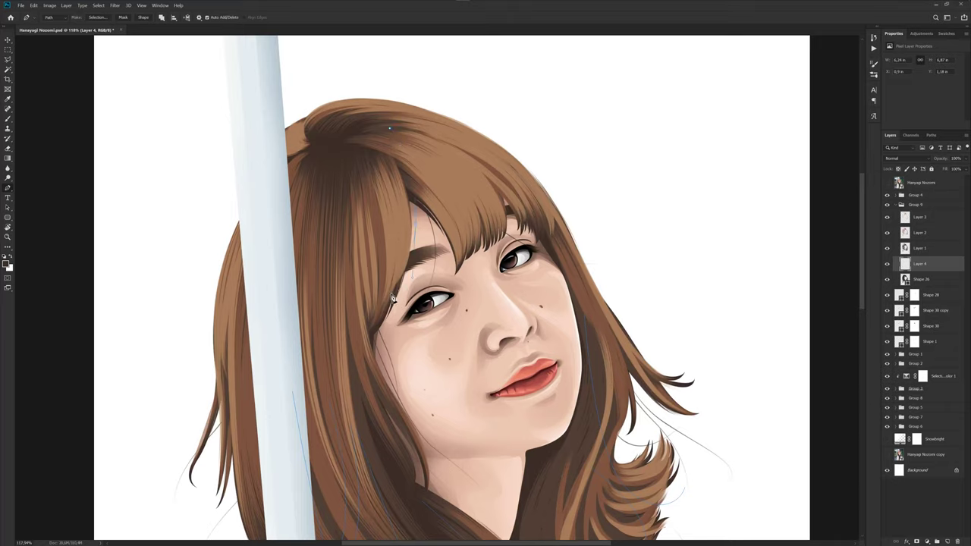
left_click_drag(423, 266, 425, 319)
- Fit the whole canvas in view and collapse Group 9 with no layer selected
key("ctrl+minus")
key("ctrl+minus")
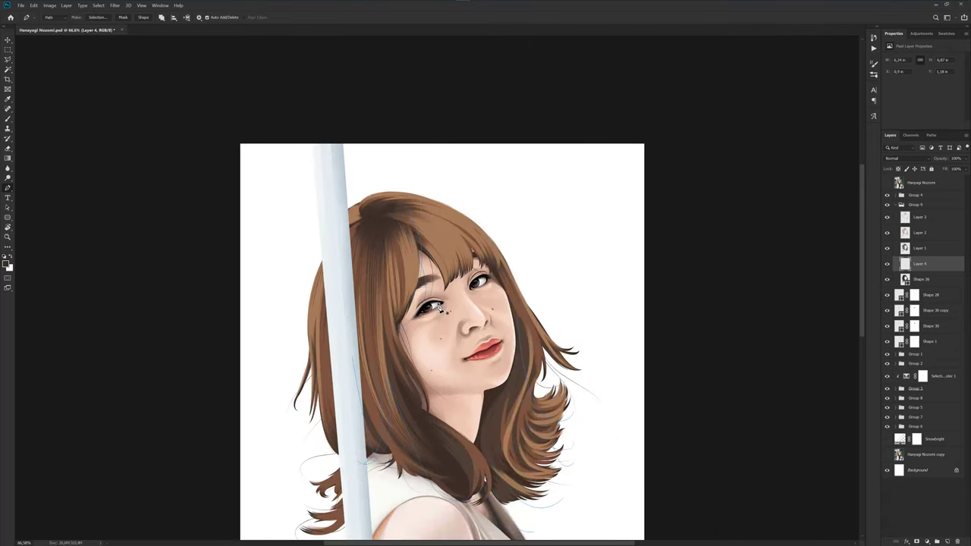
key("b")
right_click(498, 310)
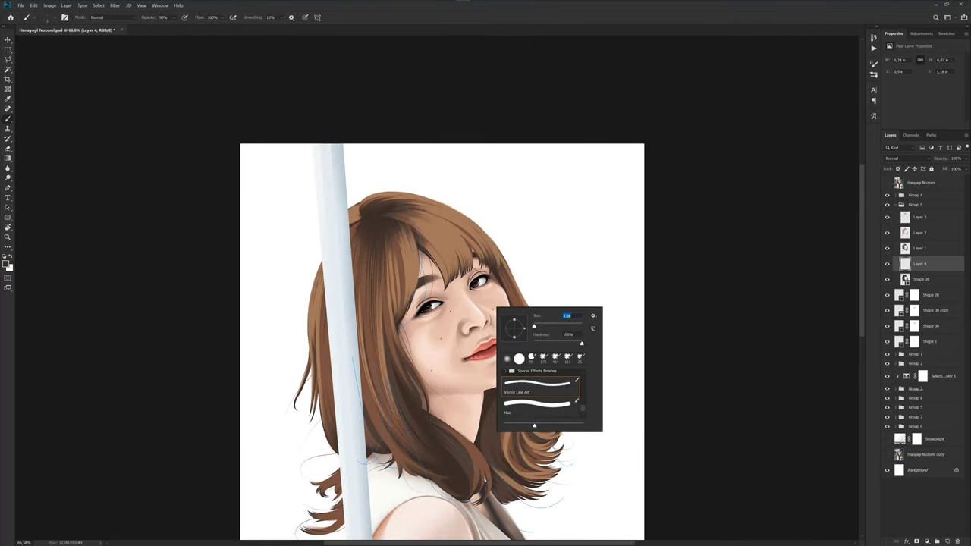
key("Return")
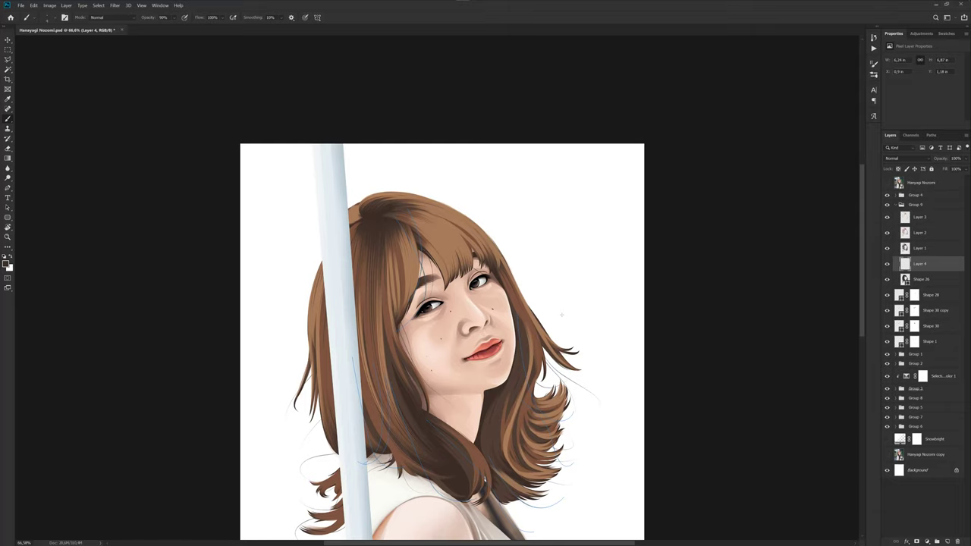
key("ctrl+0")
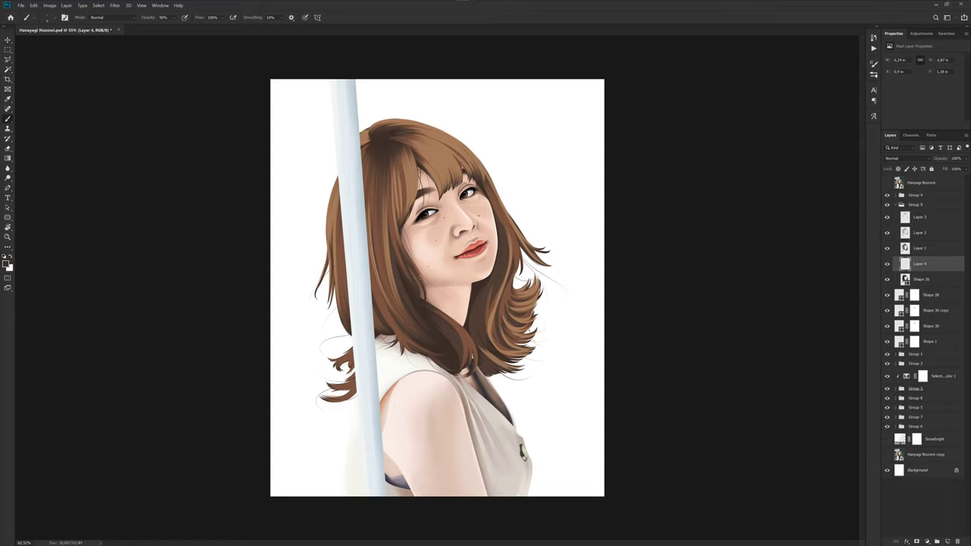
scroll(436, 287, "up", 1)
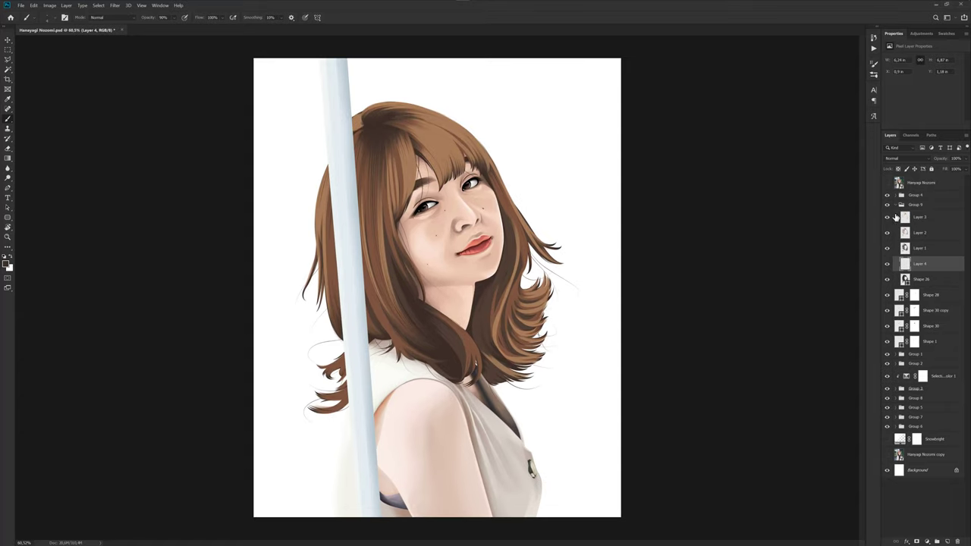
left_click(897, 206)
left_click(927, 426)
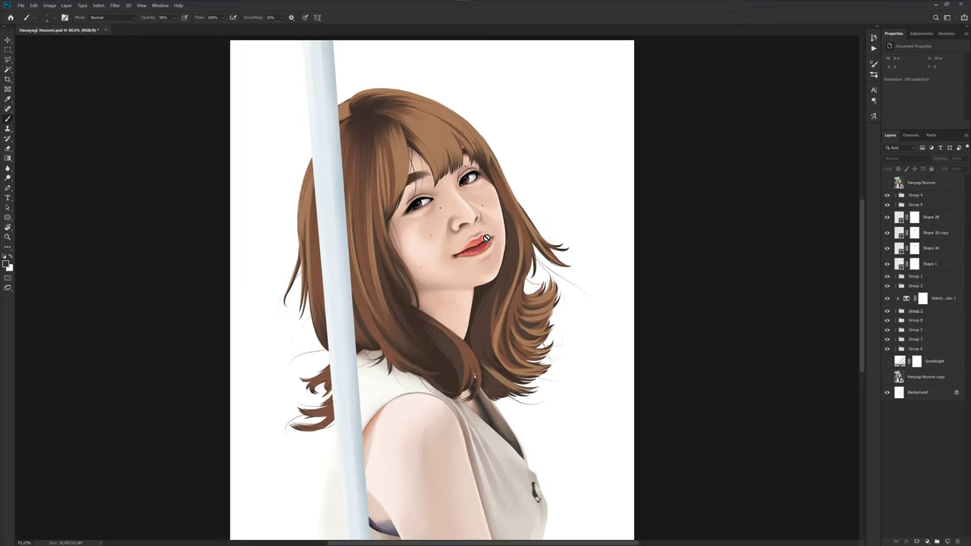
- Collapse and select Group 2, then add a Selective Color adjustment layer above it
scroll(493, 237, "up", 3)
scroll(493, 237, "up", 1)
key("v")
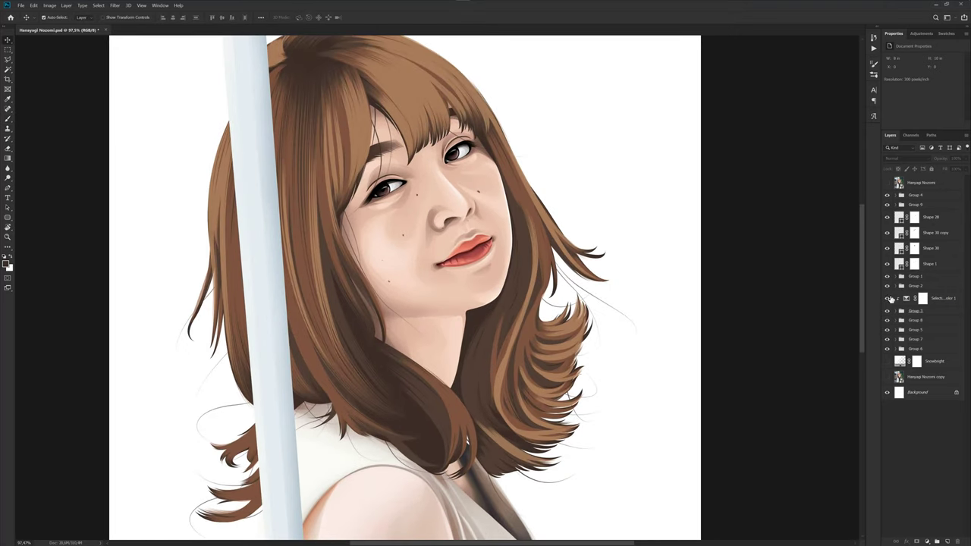
left_click(485, 247)
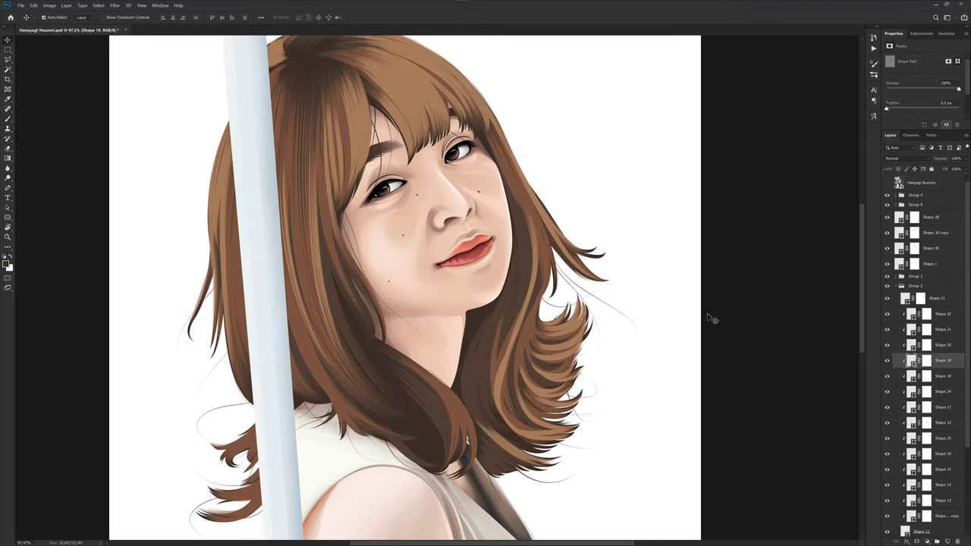
left_click(897, 287)
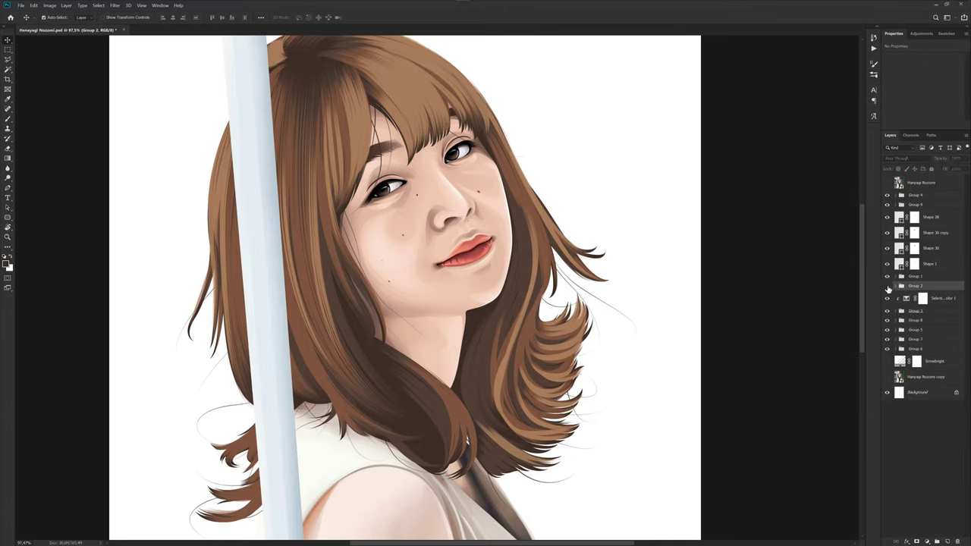
left_click(887, 286)
left_click(930, 34)
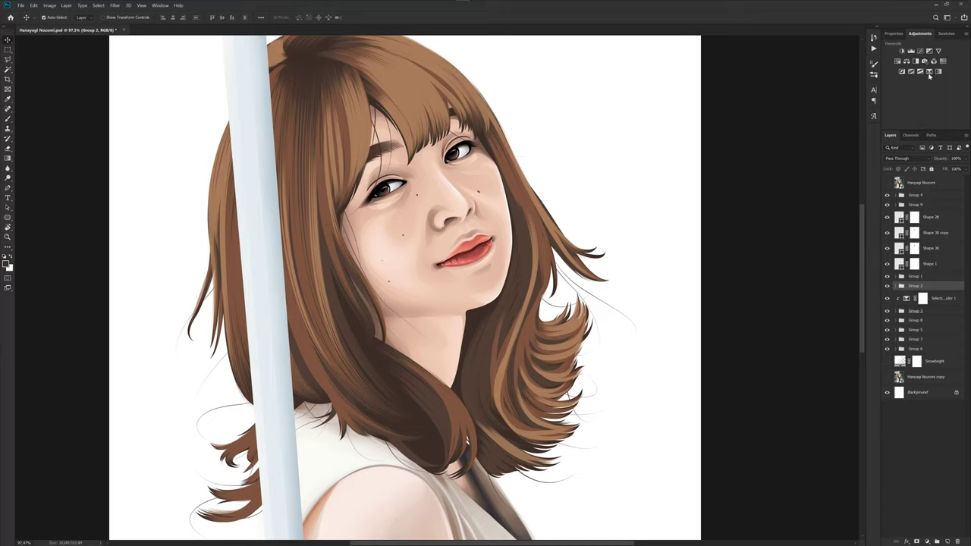
left_click(929, 72)
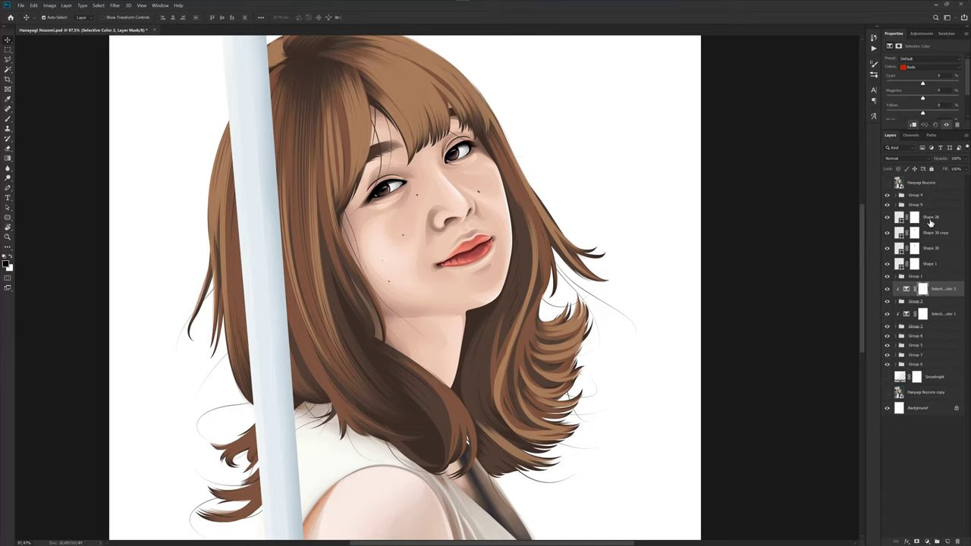
- Toggle the reference photo layer repeatedly to compare it with the illustration
scroll(615, 229, "down", 2)
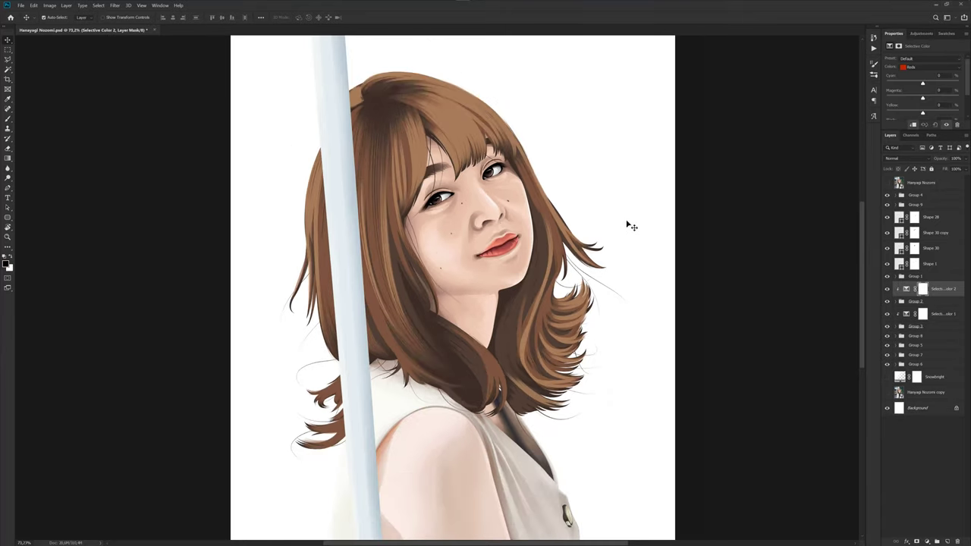
scroll(759, 193, "down", 2)
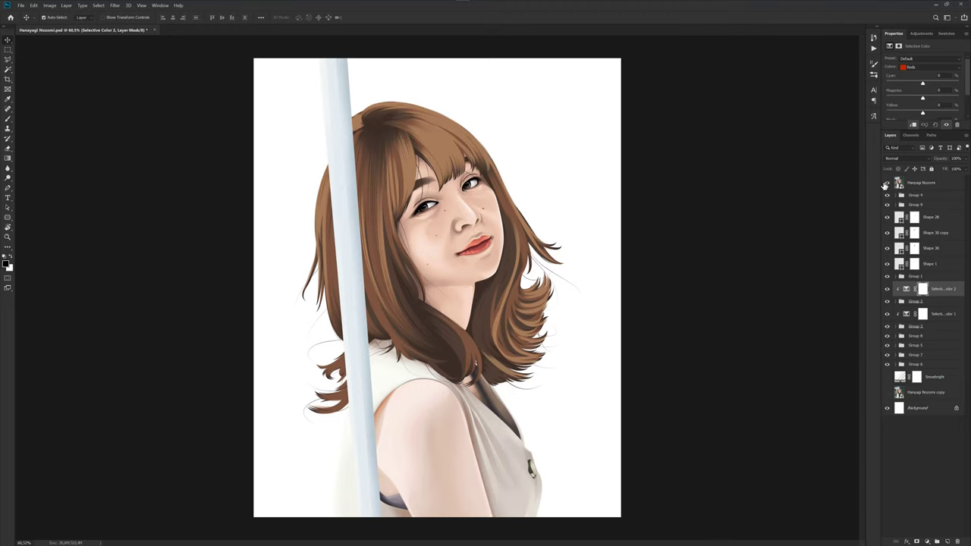
left_click(886, 183)
left_click(886, 183)
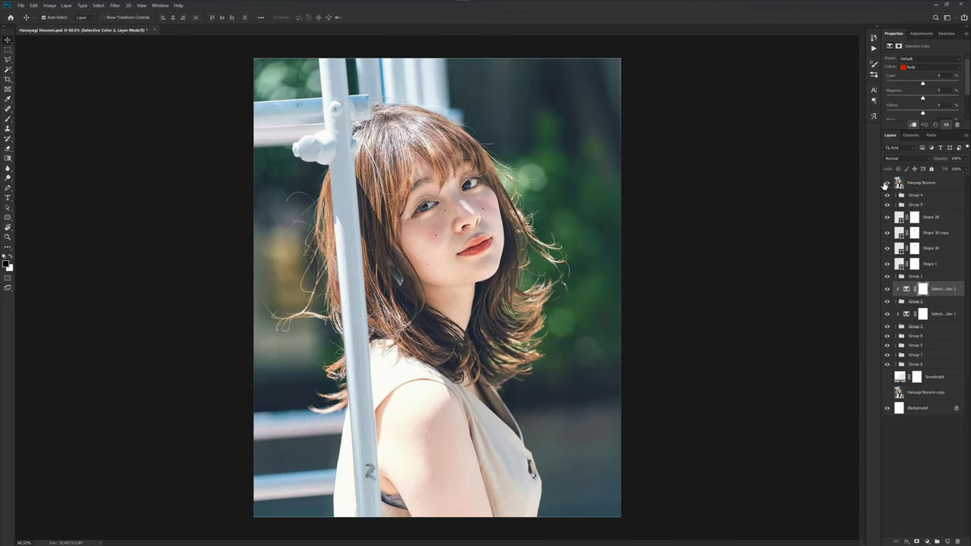
left_click(885, 183)
left_click(885, 184)
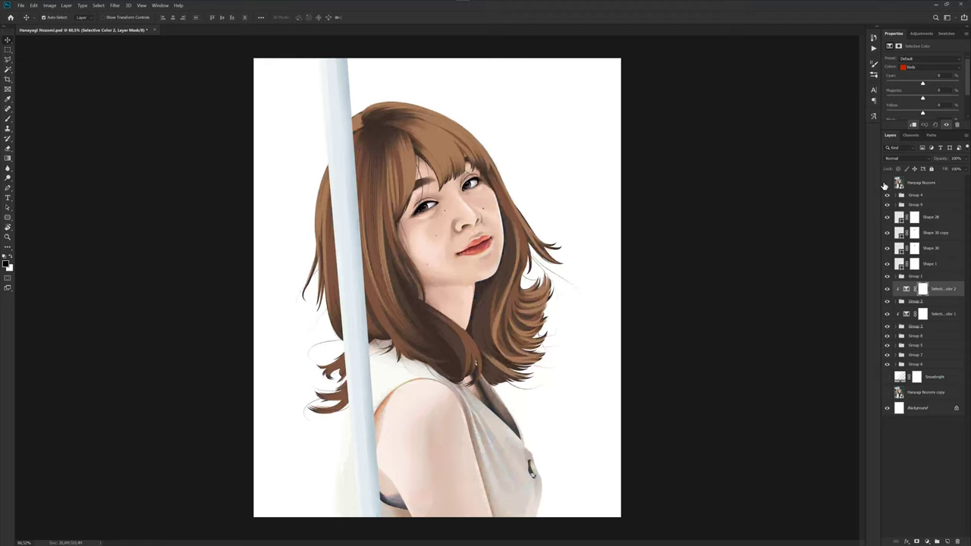
left_click(886, 184)
left_click(886, 183)
left_click(885, 184)
scroll(460, 258, "up", 1)
scroll(464, 260, "up", 3)
- Select the Shape 19 lip layer and add curved anchors to its lower-lip highlight path
scroll(473, 243, "up", 3)
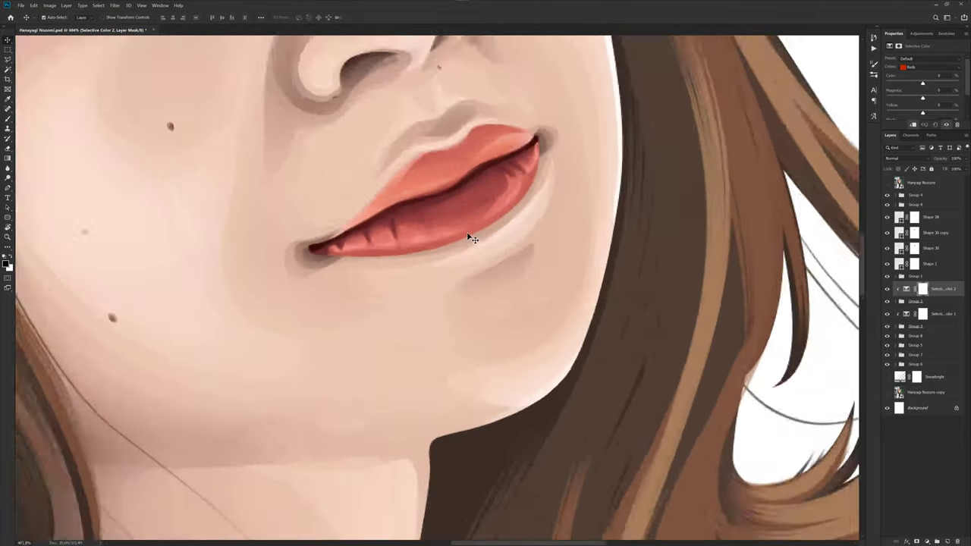
scroll(470, 238, "up", 2)
left_click(474, 238)
key("p")
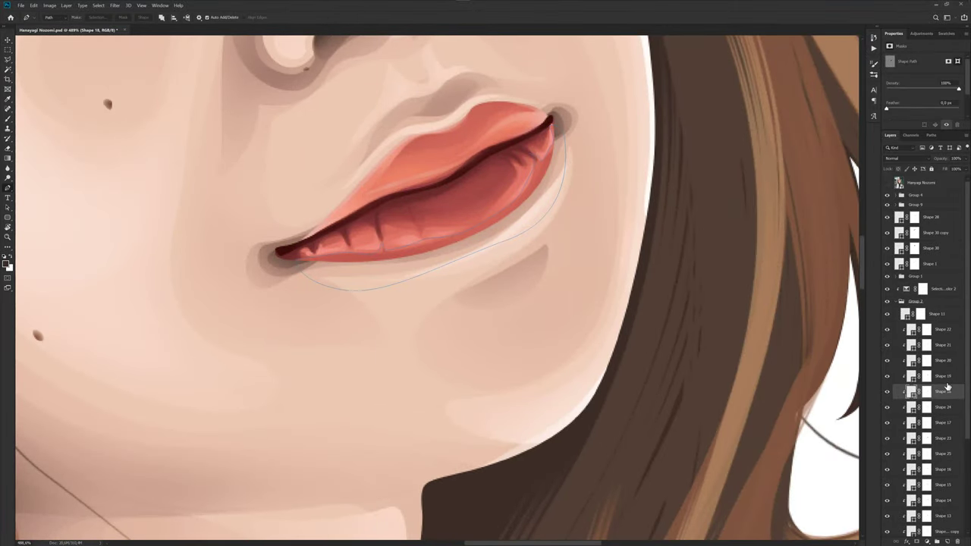
left_click(944, 346)
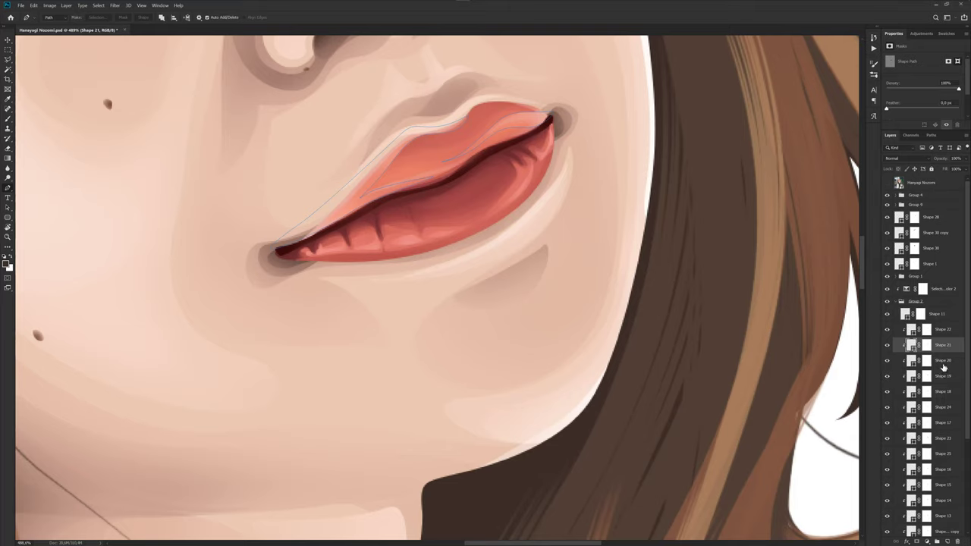
left_click(941, 378)
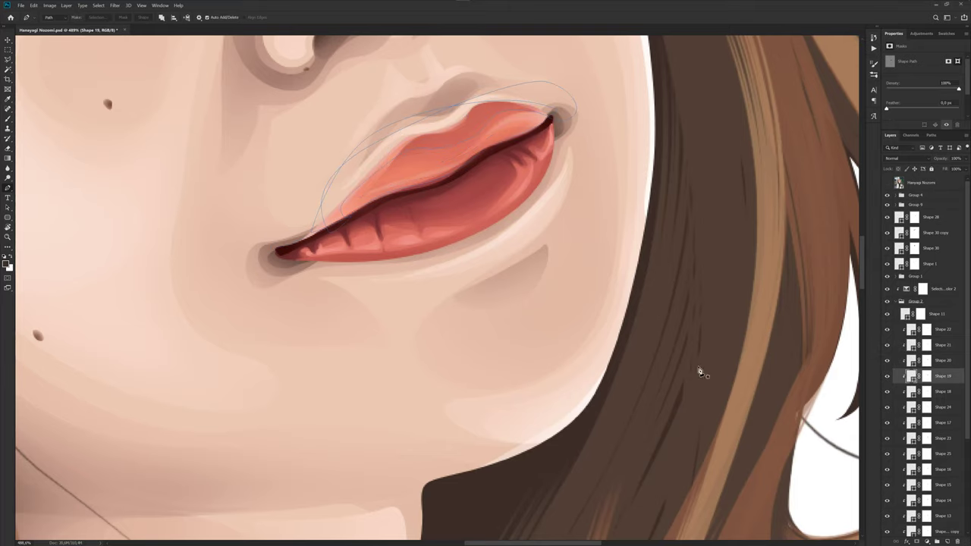
scroll(481, 251, "up", 1)
left_click_drag(412, 246, 432, 241)
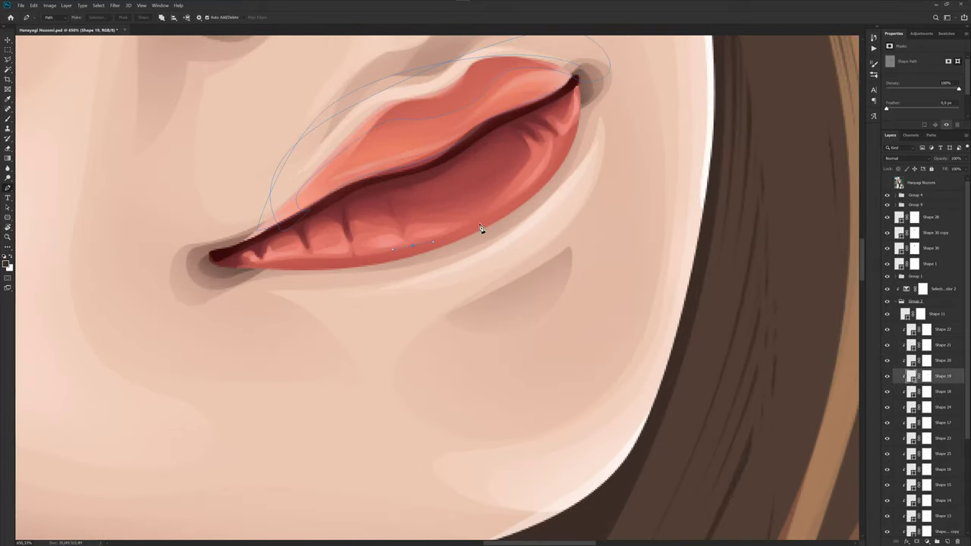
left_click_drag(547, 171, 495, 221)
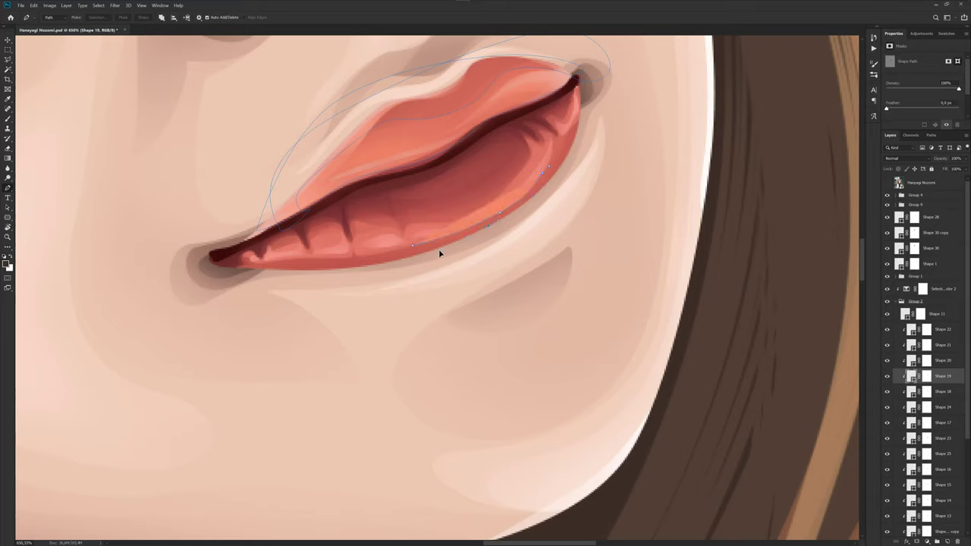
left_click(413, 245)
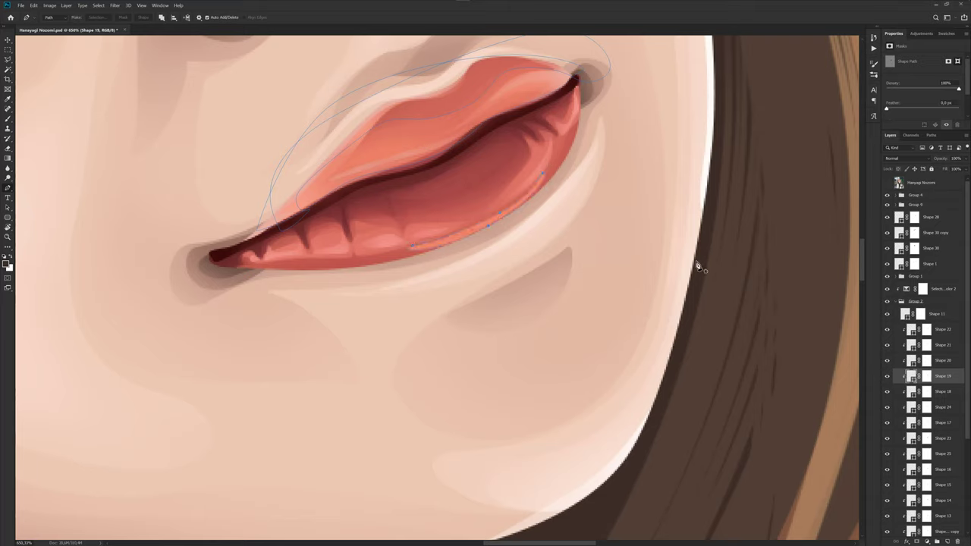
- Paint Shape 19's layer mask with a large soft round brush to soften the highlight edge
left_click(926, 376)
key("b")
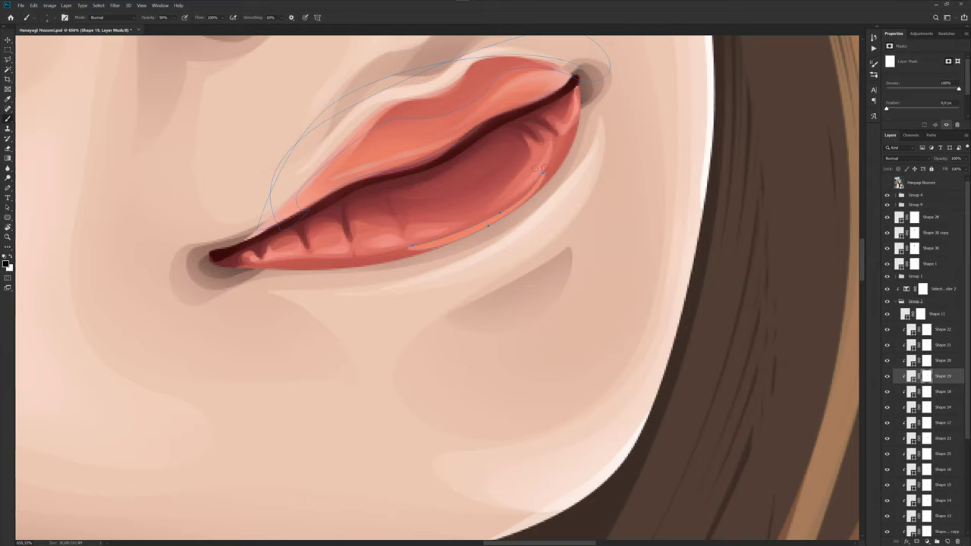
right_click(536, 169)
scroll(613, 257, "up", 3)
scroll(613, 258, "up", 3)
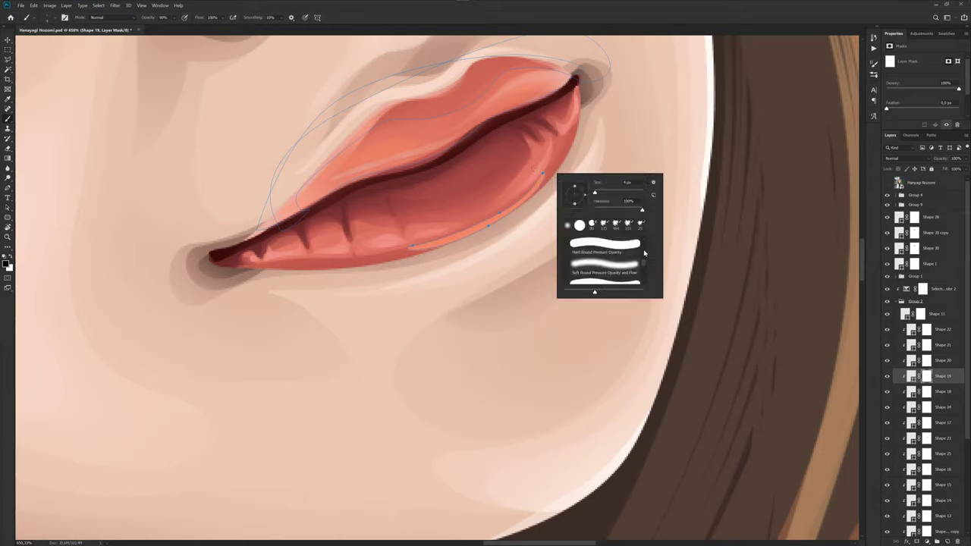
scroll(613, 258, "up", 3)
left_click(604, 253)
left_click(559, 16)
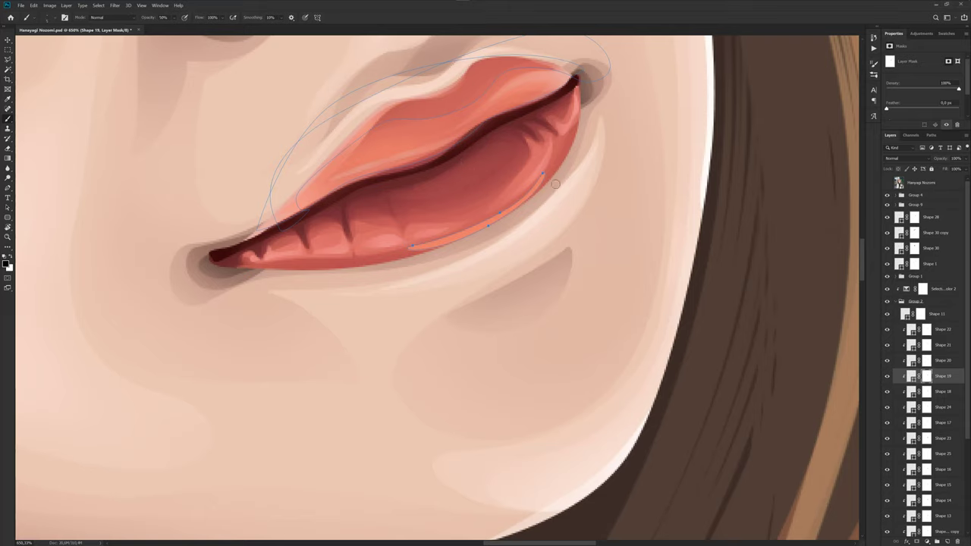
key("bracketright")
key("bracketright")
key("bracketright")
key("ctrl+h")
left_click_drag(406, 249, 490, 261)
- Briefly show the reference photo to compare the lips, then hide it again
scroll(554, 225, "down", 2)
scroll(576, 235, "down", 4)
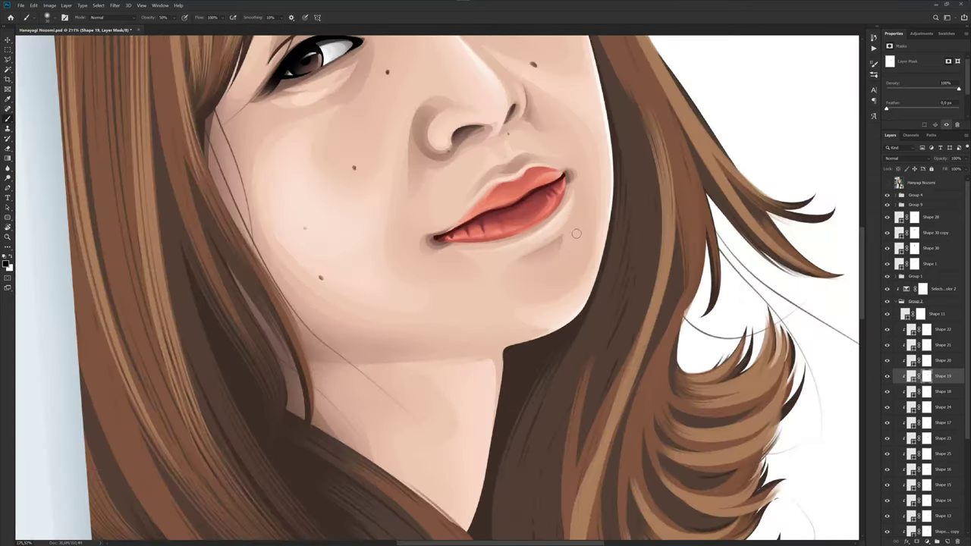
scroll(605, 241, "down", 3)
scroll(574, 270, "down", 1)
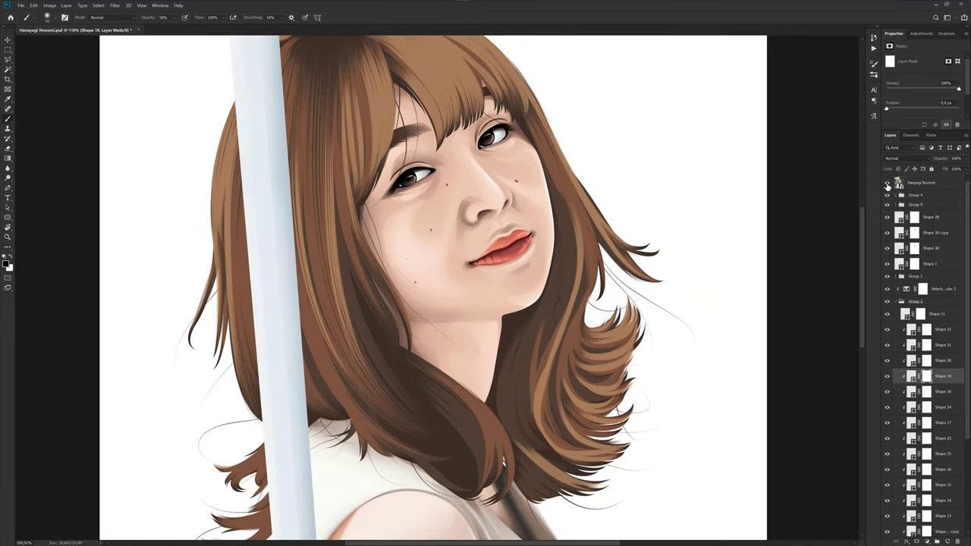
left_click(887, 185)
left_click(887, 185)
- Select the Shape 20 lip layer and target its layer mask with the Brush tool
scroll(494, 228, "up", 3)
scroll(494, 222, "up", 3)
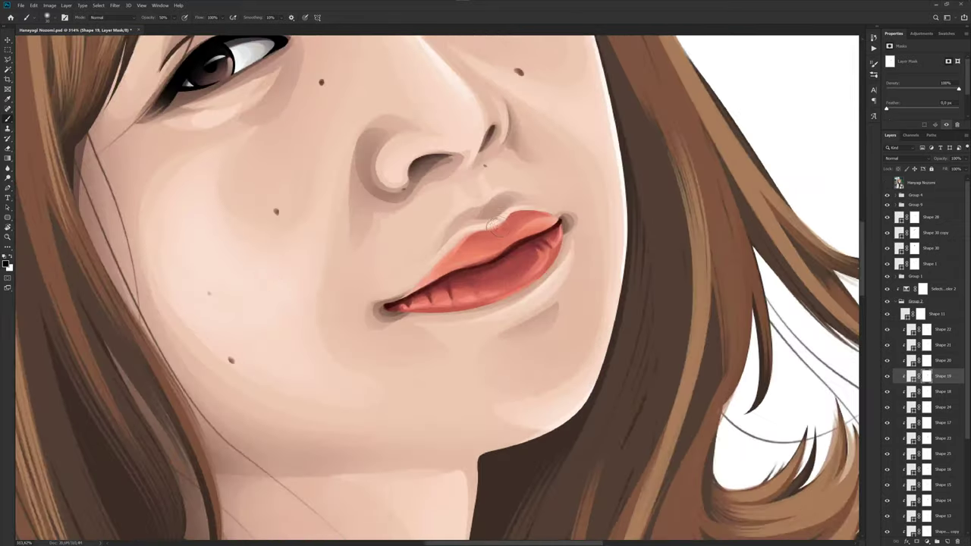
scroll(493, 226, "up", 3)
key("v")
left_click(519, 208, "ctrl")
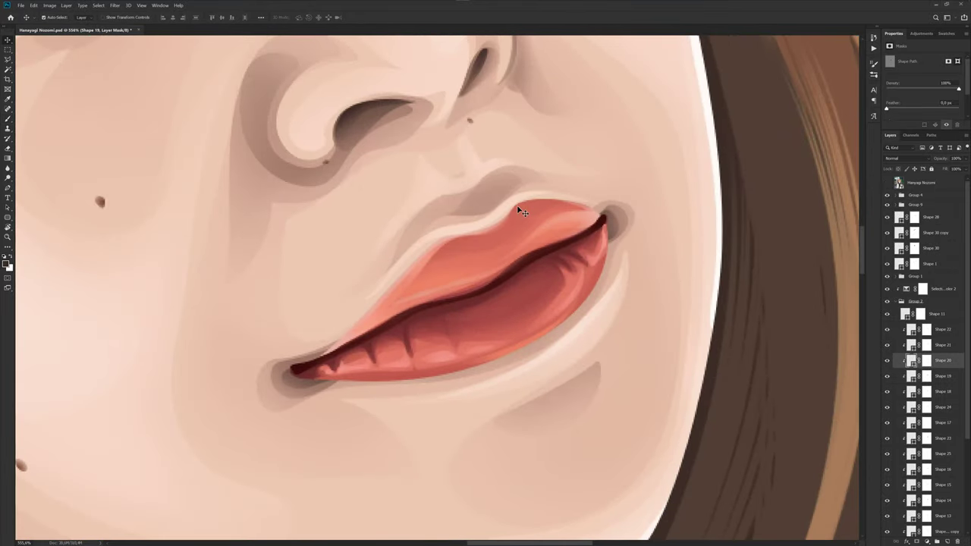
key("b")
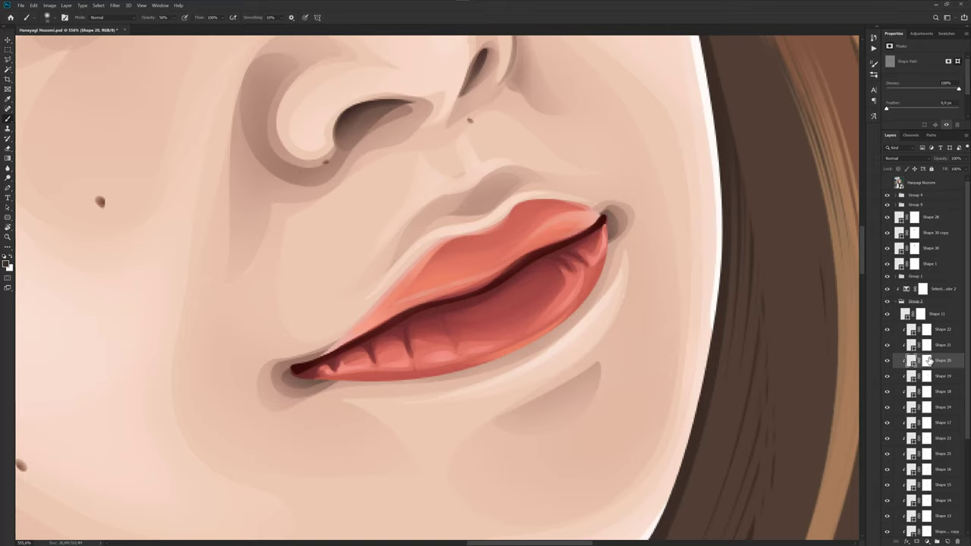
left_click(926, 360)
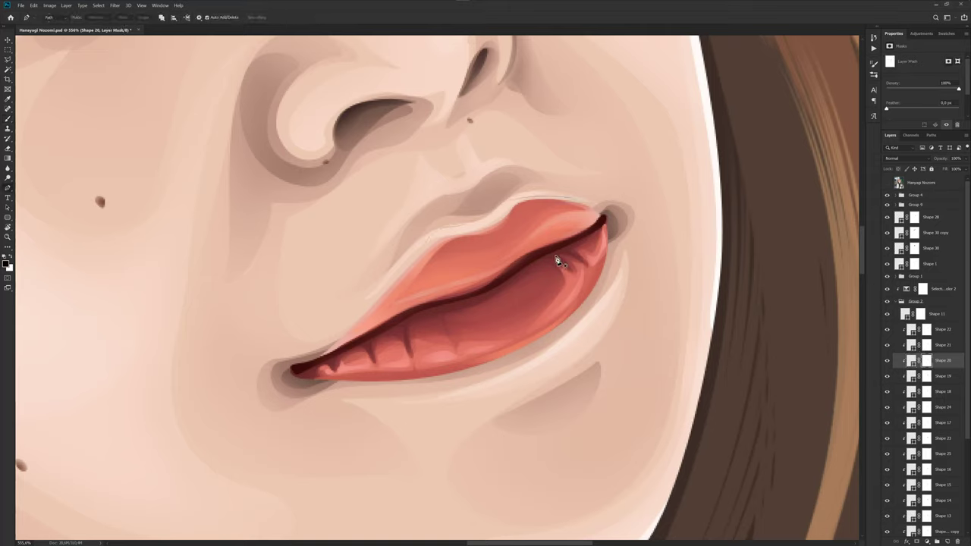
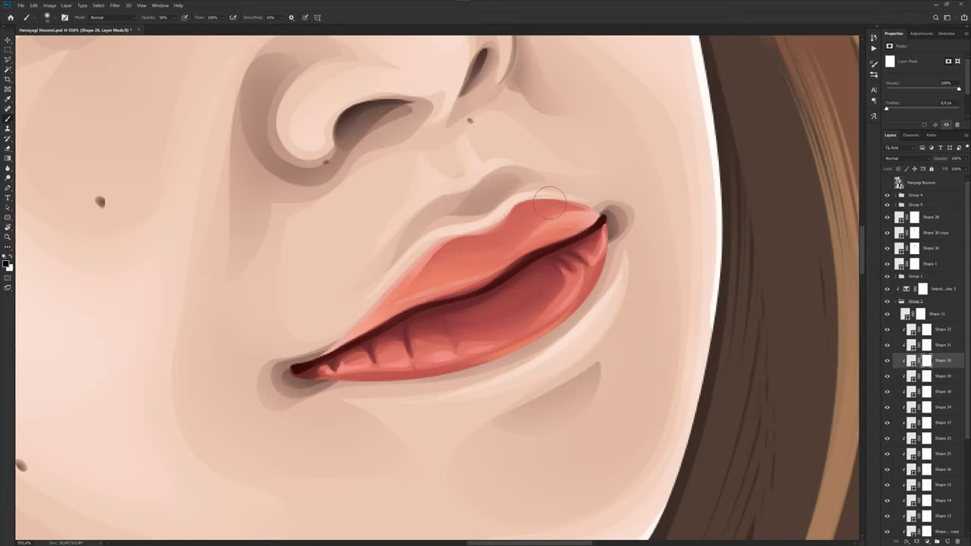
- Fit the portrait in the window, save it, and select the Selective Color 2 mask
key("ctrl+0")
key("ctrl+s")
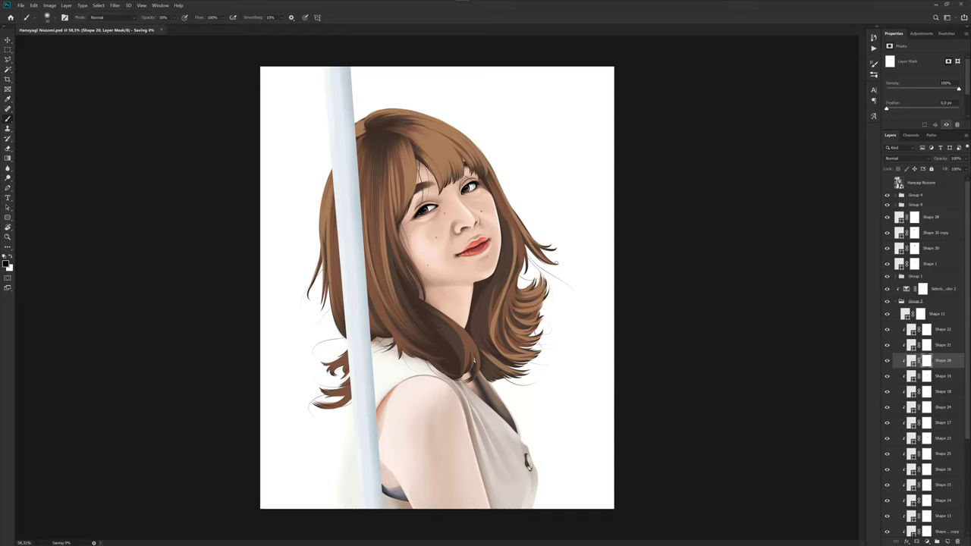
left_click(895, 301)
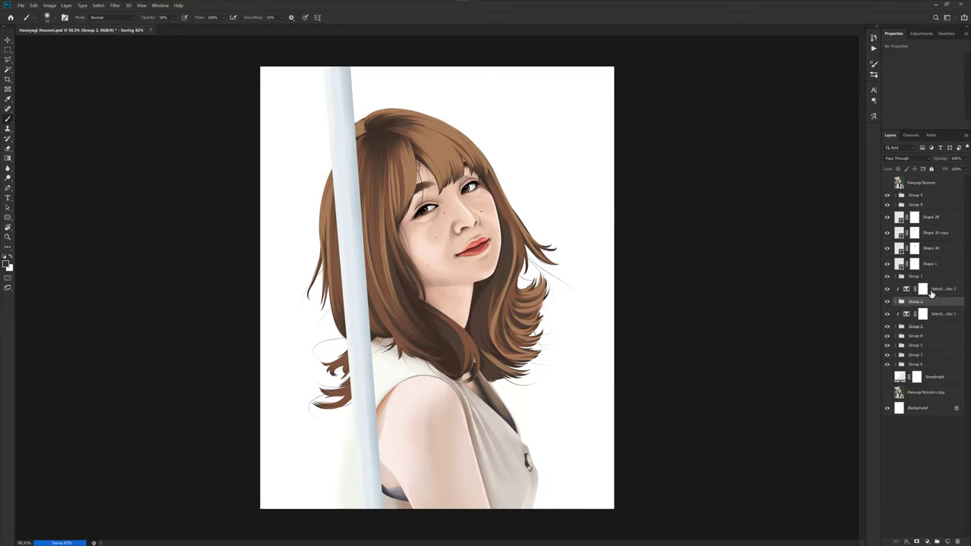
left_click(923, 290)
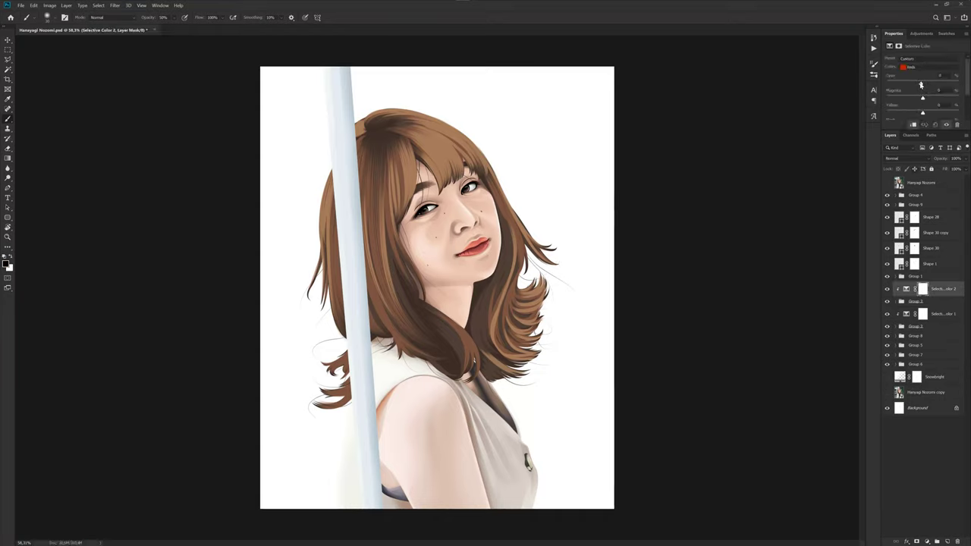
- Reset Selective Color 2 to all-zero defaults with Neutrals as the colour range
mouse_move(931, 85)
left_mouse_down()
mouse_move(923, 84)
mouse_move(922, 113)
mouse_move(910, 114)
mouse_move(908, 85)
mouse_move(936, 114)
mouse_move(923, 88)
left_mouse_up()
left_click(934, 124)
left_click_drag(910, 115, 919, 114)
left_click(922, 289)
left_click(918, 68)
left_click(923, 99)
scroll(916, 105, "down", 1)
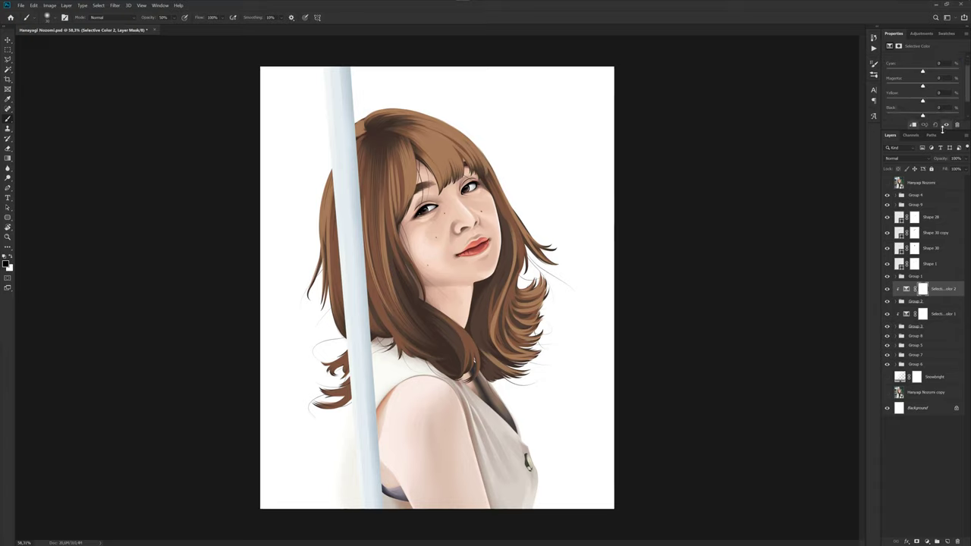
- Switch Selective Color 2 to Reds and adjust the black and cyan amounts
left_click_drag(942, 131, 943, 171)
left_click(922, 67)
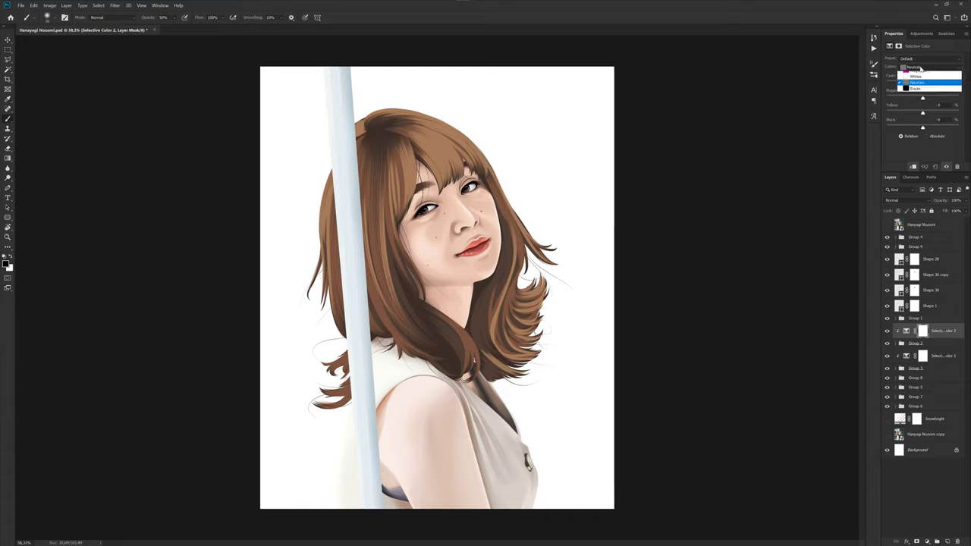
left_click(922, 68)
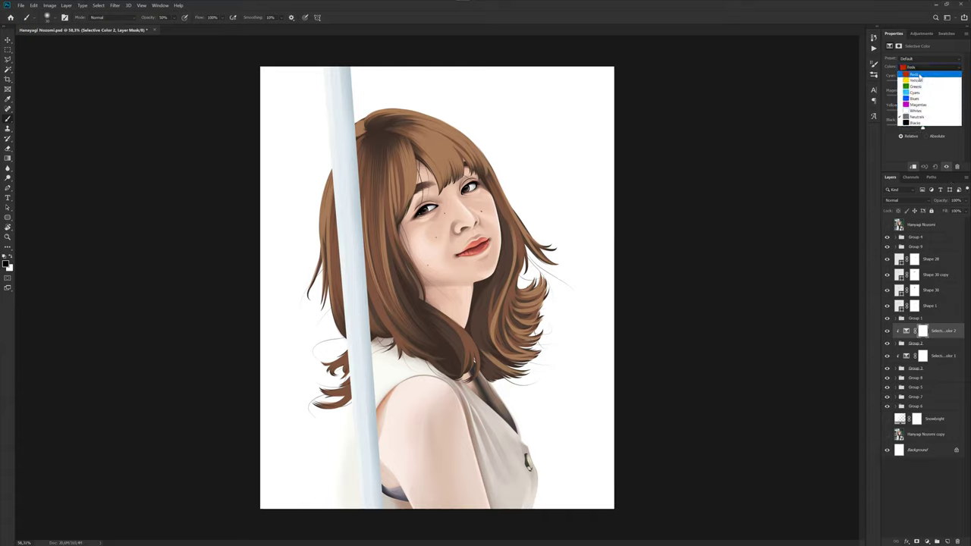
left_click(920, 69)
left_click_drag(922, 129, 918, 129)
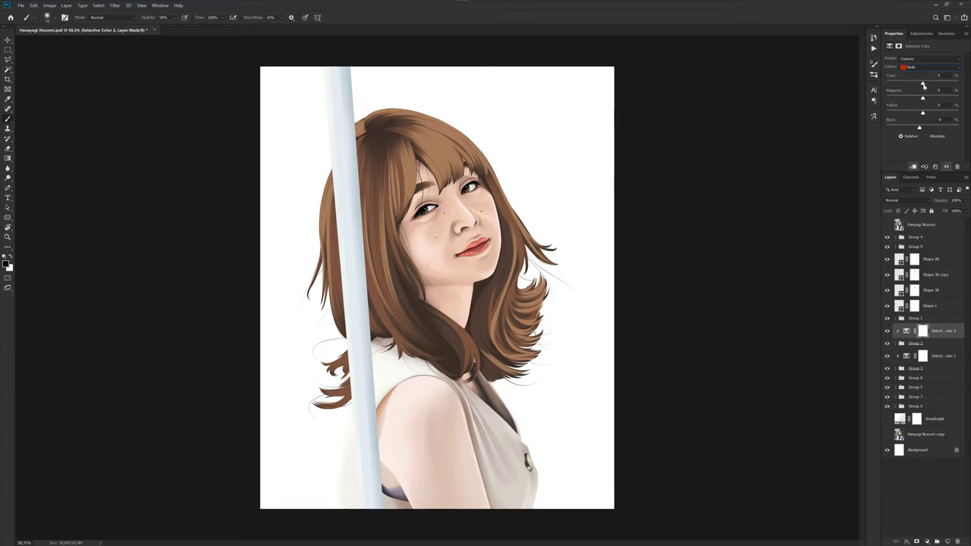
left_click_drag(923, 84, 927, 84)
- Compare the lip colour against the original photo, with and without the adjustment
left_click(887, 225)
left_click(888, 226)
left_click(887, 225)
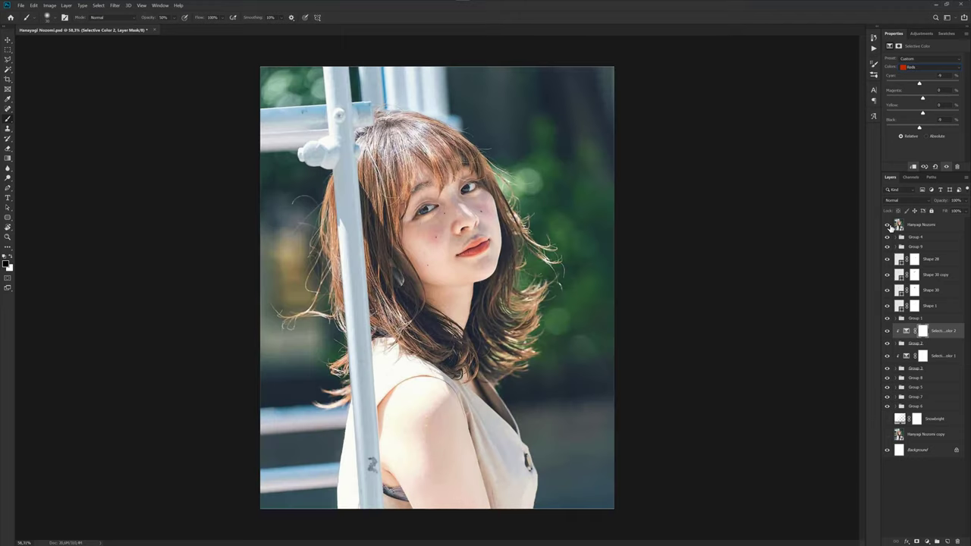
left_click(887, 225)
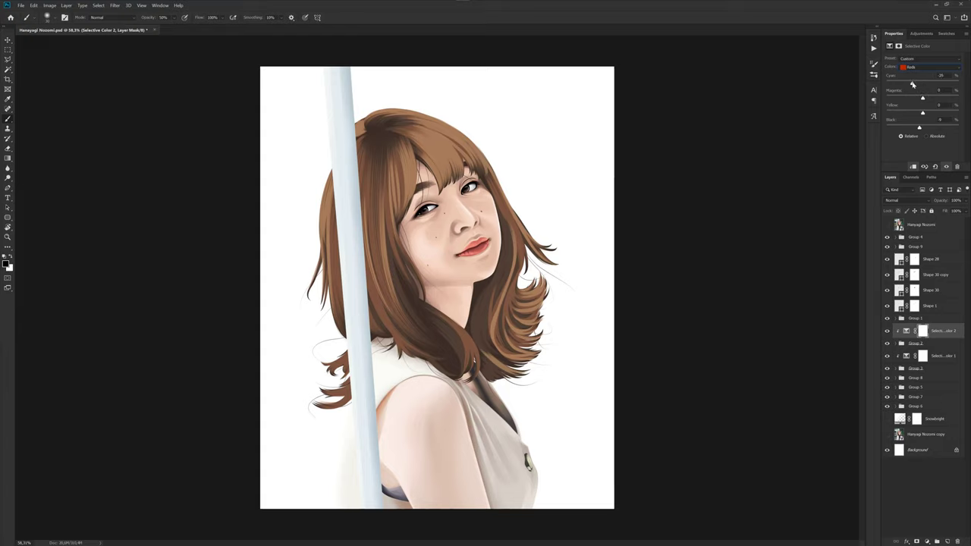
left_click(886, 331)
left_click(888, 226)
left_click(888, 225)
- Refine magenta and yellow in the reds to -29 cyan, +9 yellow, leaving the photo visible
left_click_drag(924, 113, 923, 114)
left_click_drag(918, 99, 916, 100)
left_click(886, 224)
left_click(886, 224)
mouse_move(923, 114)
left_mouse_down()
mouse_move(913, 113)
mouse_move(926, 114)
left_mouse_up()
left_click(887, 332)
left_click(887, 225)
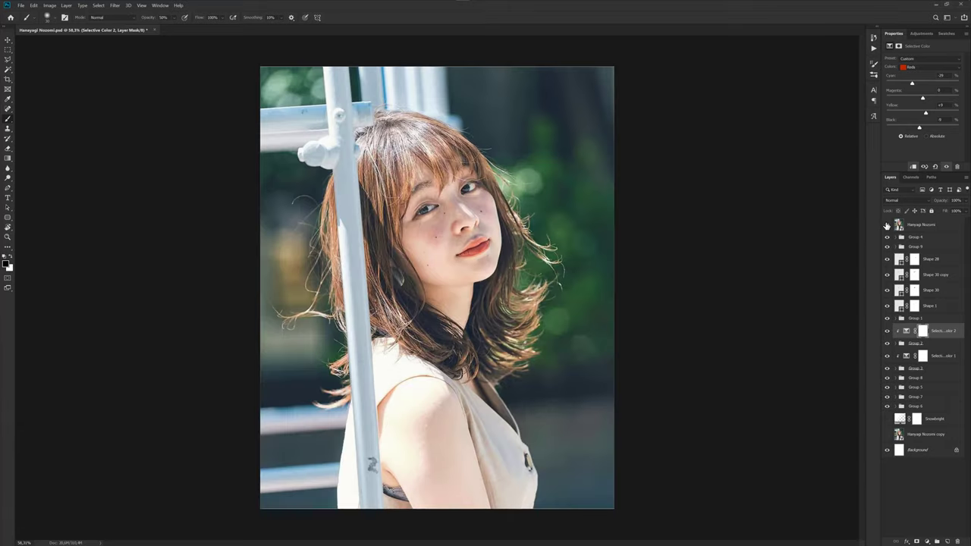
- Save the portrait document
scroll(437, 287, "down", 3)
scroll(436, 288, "up", 2)
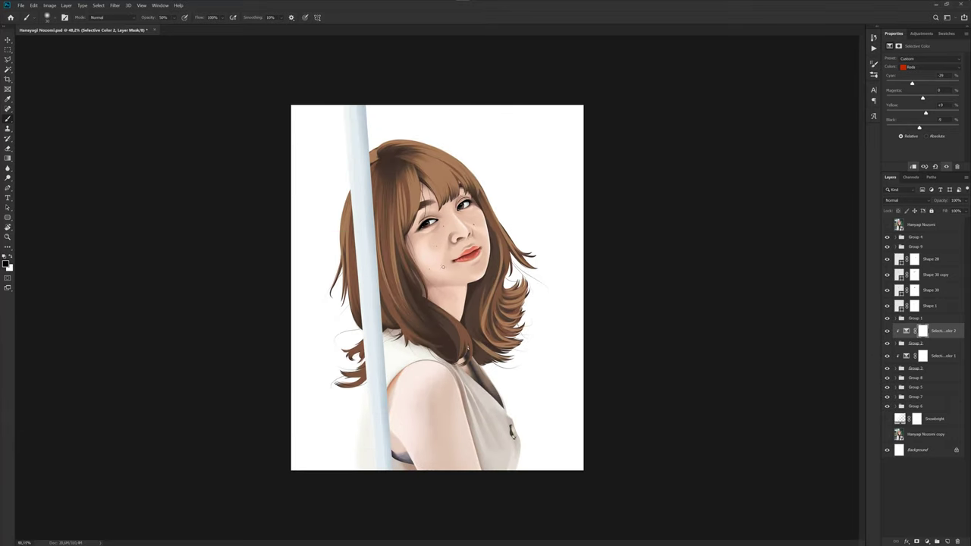
scroll(436, 287, "up", 1)
scroll(437, 287, "down", 2)
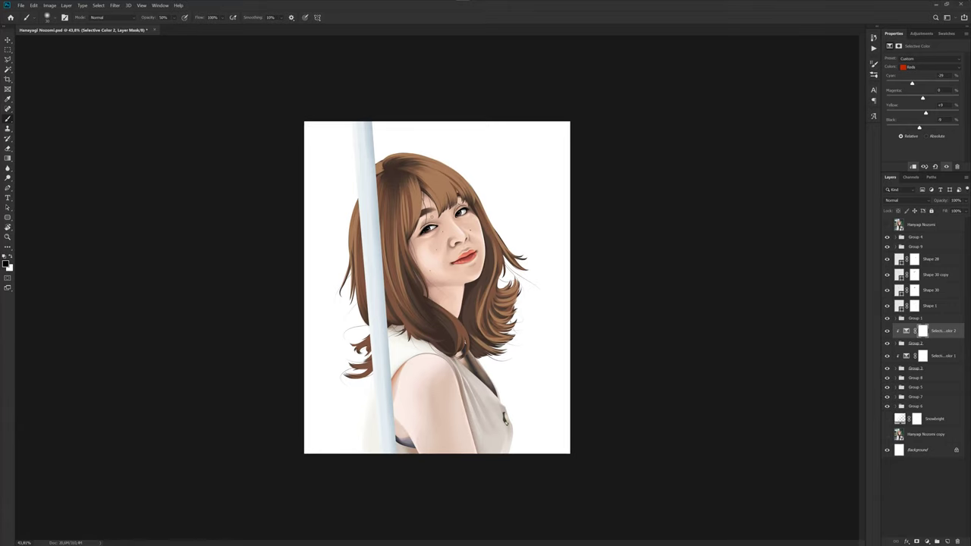
scroll(436, 287, "down", 1)
scroll(437, 287, "up", 2)
scroll(437, 288, "up", 1)
scroll(436, 287, "down", 1)
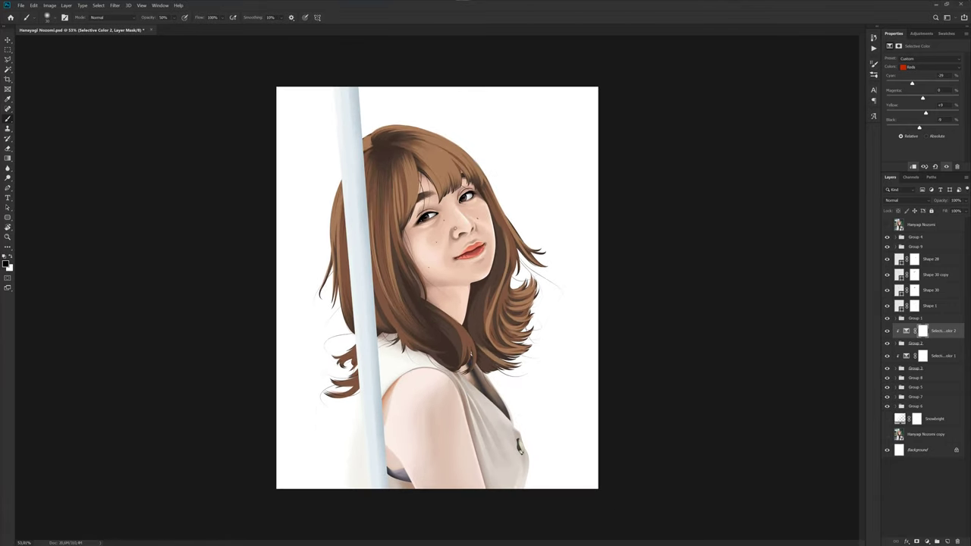
key("ctrl+s")
- Zoom into the eye and compare Shape 28 and Shape 1 against the original photo, then hide it
key("v")
scroll(436, 228, "up", 1)
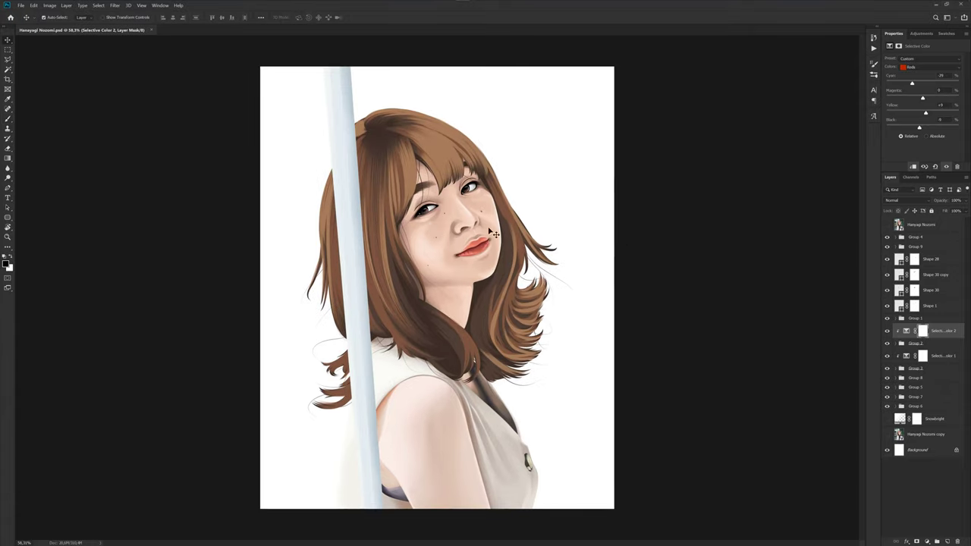
left_click(936, 261)
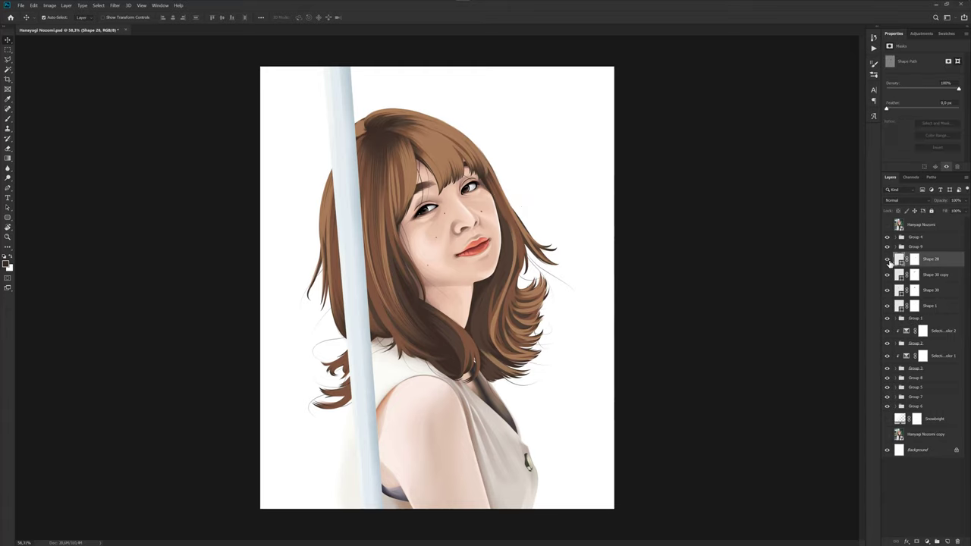
left_click(888, 225)
scroll(438, 215, "up", 1)
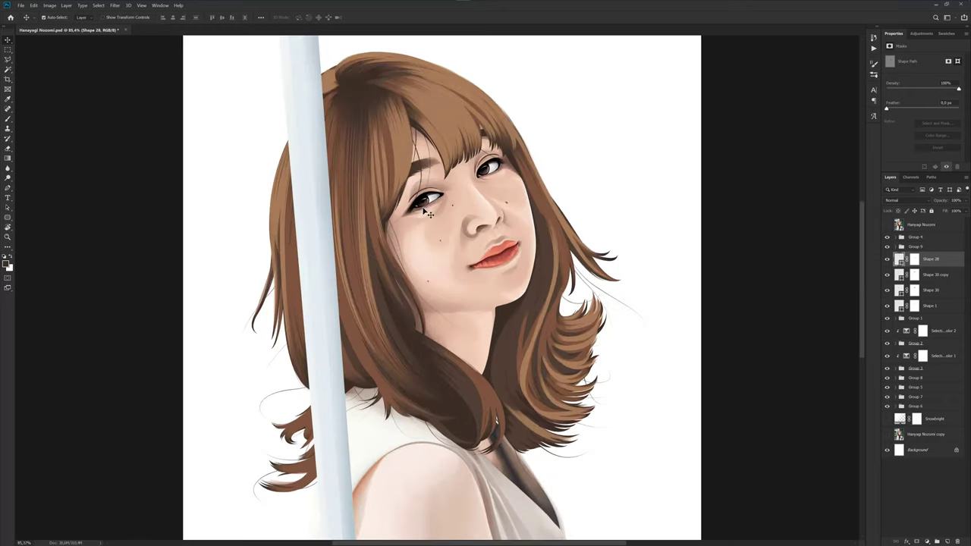
scroll(432, 205, "up", 3)
scroll(424, 193, "up", 2)
left_click(420, 186, "ctrl")
scroll(419, 186, "up", 1)
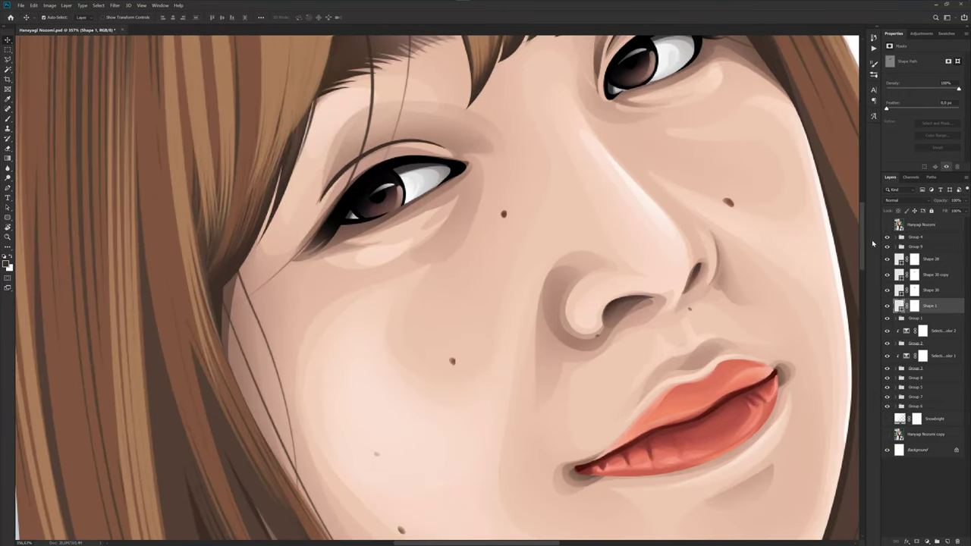
left_click(887, 226)
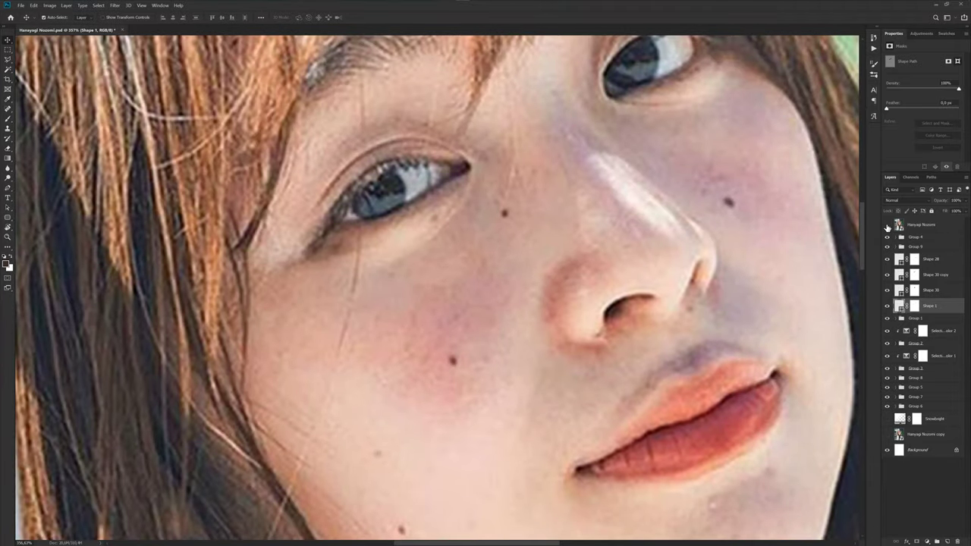
left_click(888, 226)
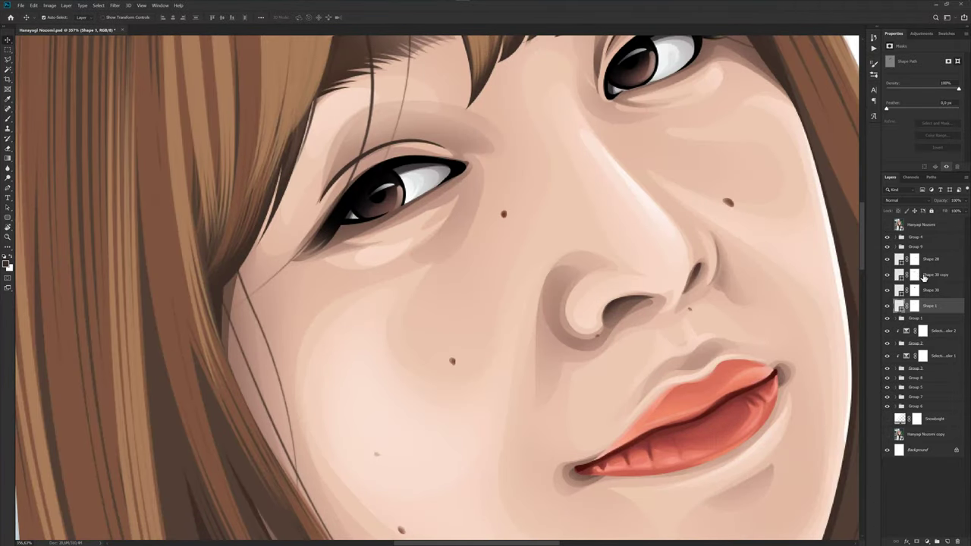
left_click(924, 274)
- Switch to the Pen tool on Shape 1 and set its path combination mode
key("p")
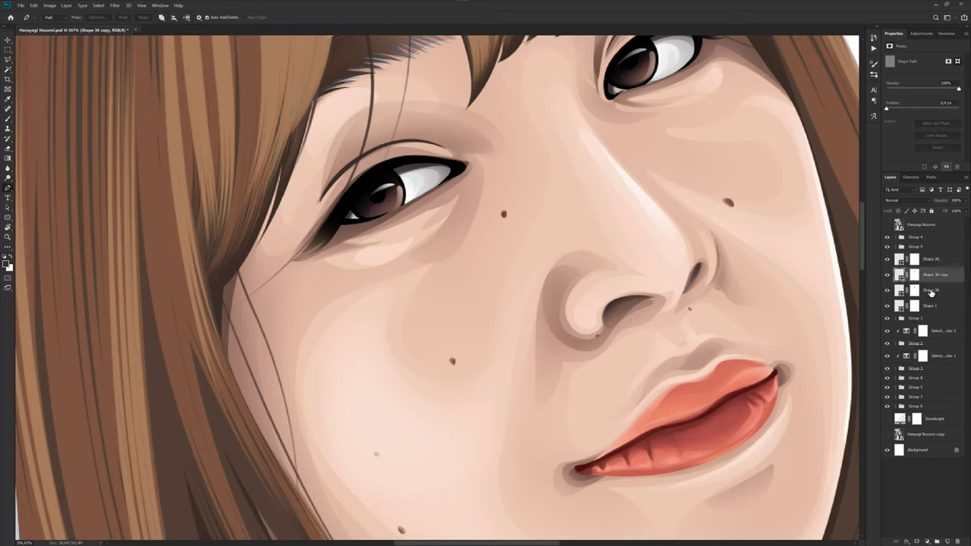
left_click(929, 291)
left_click(930, 306)
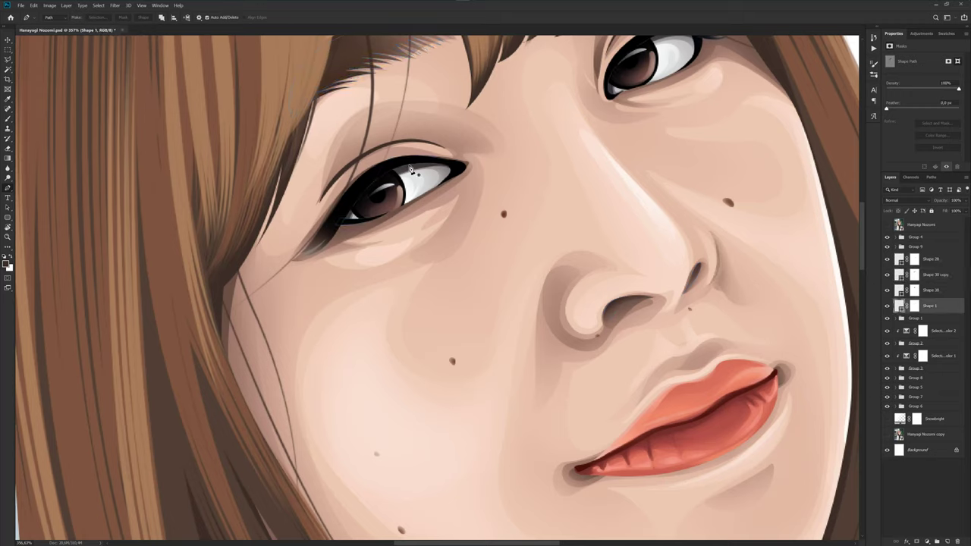
left_click(161, 17)
left_click(60, 18)
left_click(161, 17)
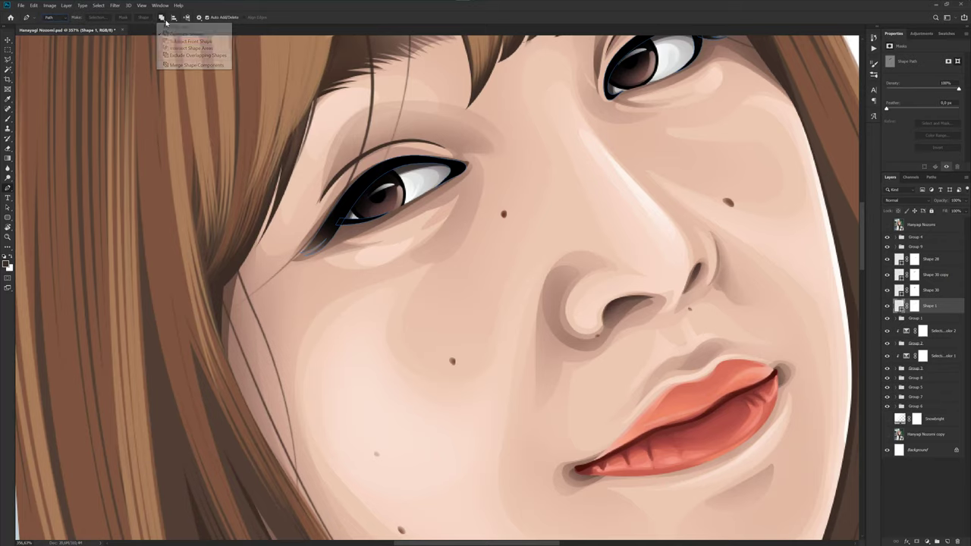
left_click(186, 38)
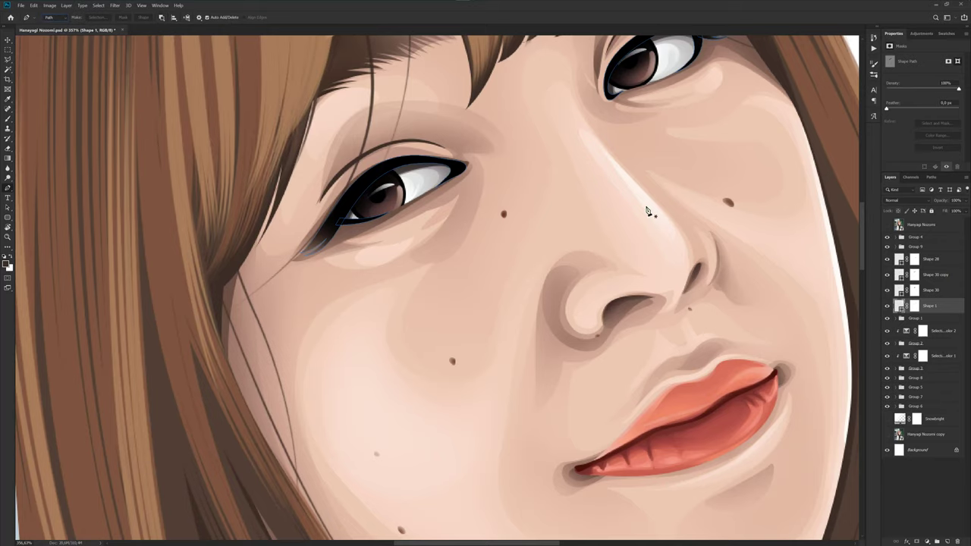
- Add anchors along the upper eyelid path and check it against the original photo
left_click(887, 226)
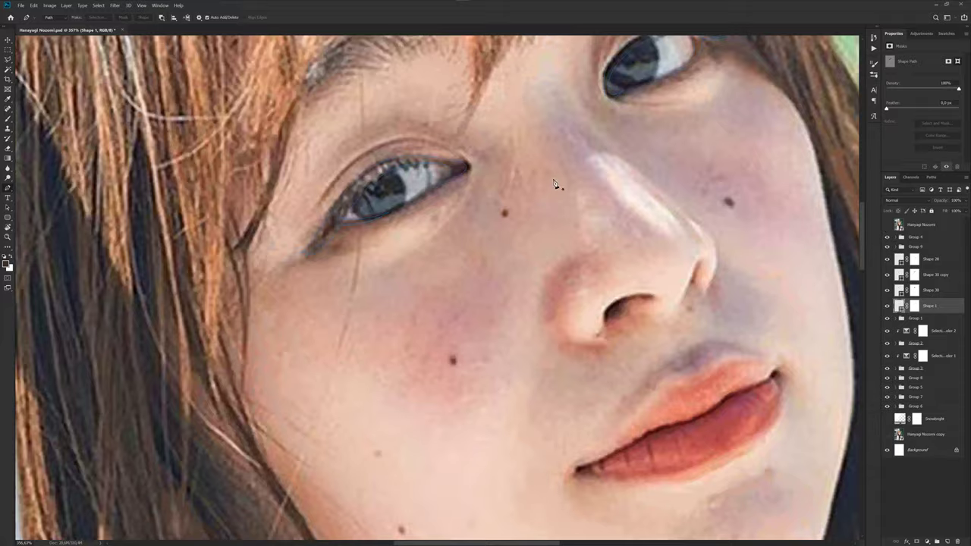
scroll(354, 182, "up", 3)
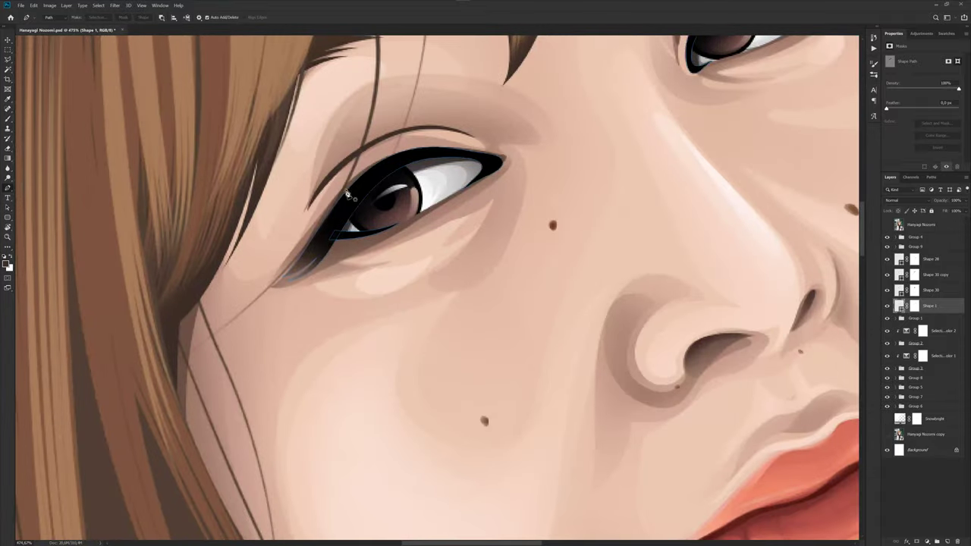
left_click(444, 150)
left_click(339, 211)
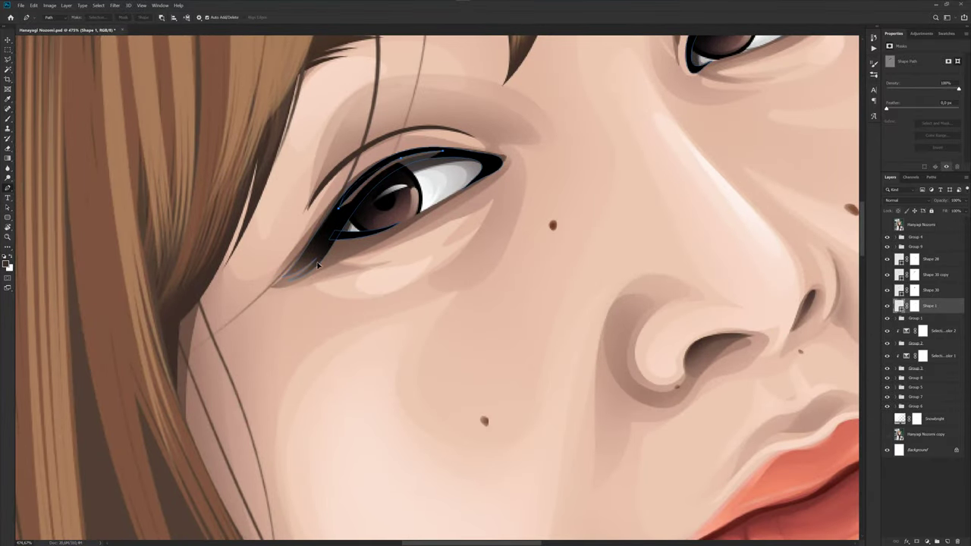
scroll(303, 270, "down", 3)
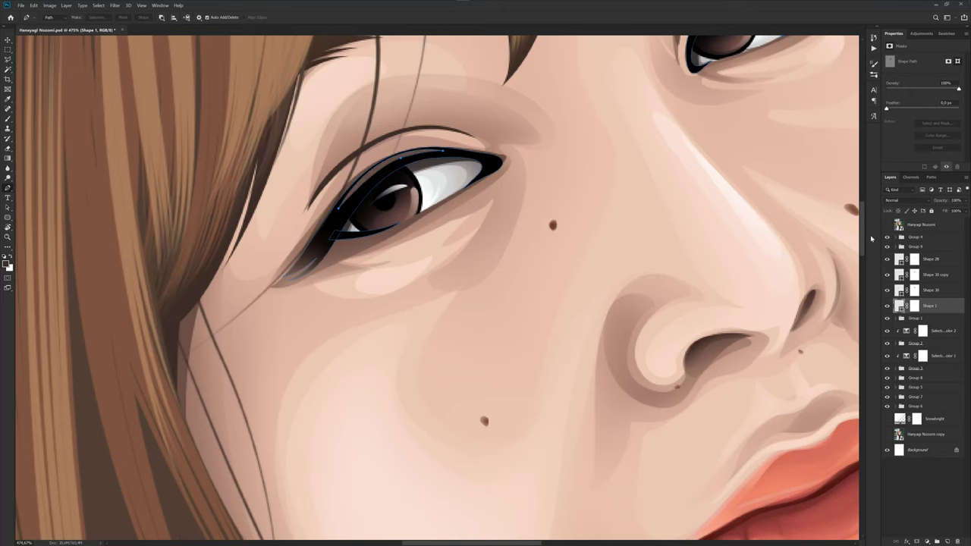
left_click(918, 224)
scroll(457, 207, "down", 3)
scroll(456, 206, "down", 3)
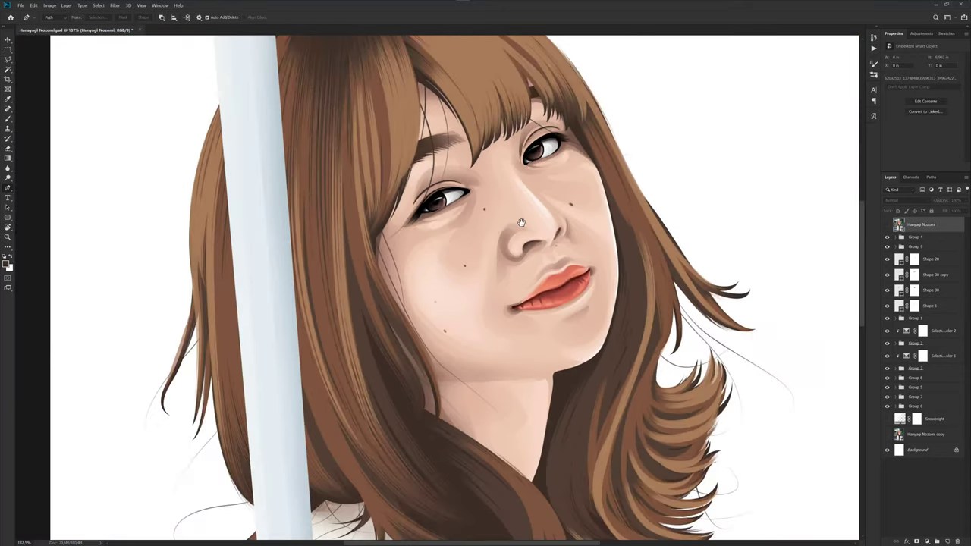
scroll(525, 210, "up", 2)
left_click(886, 225)
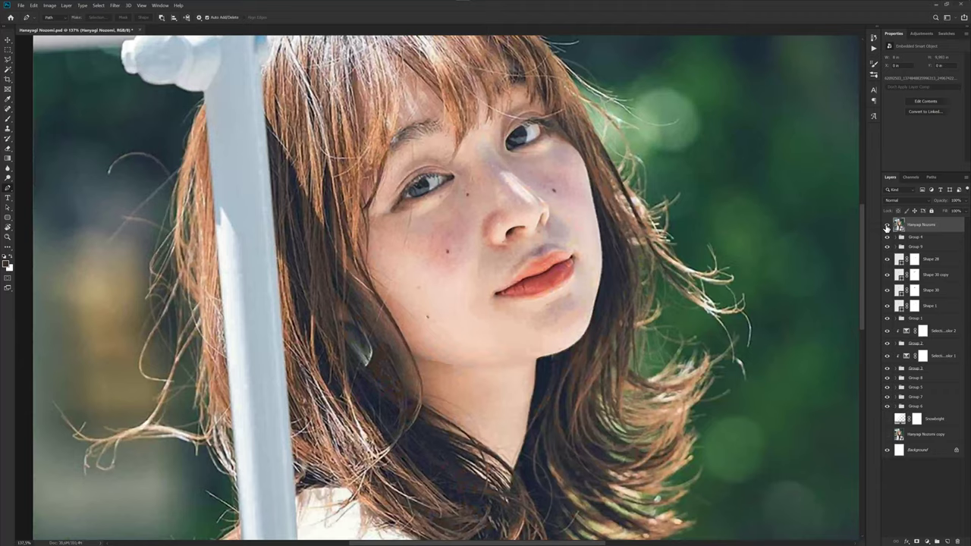
scroll(521, 123, "up", 4)
scroll(520, 123, "up", 1)
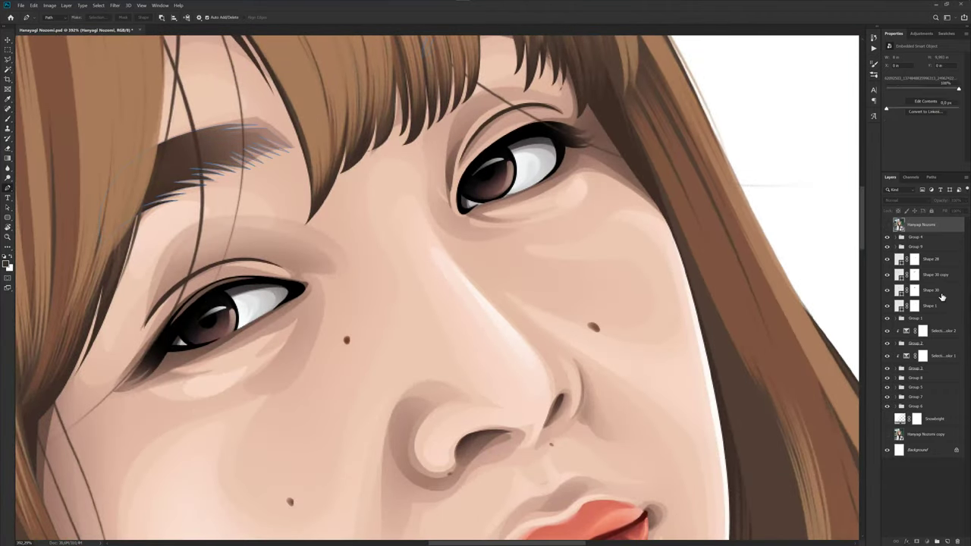
- Add another anchor on Shape 1 to reshape the upper eyelid curve
left_click(931, 290)
left_click(930, 305)
scroll(555, 114, "up", 1)
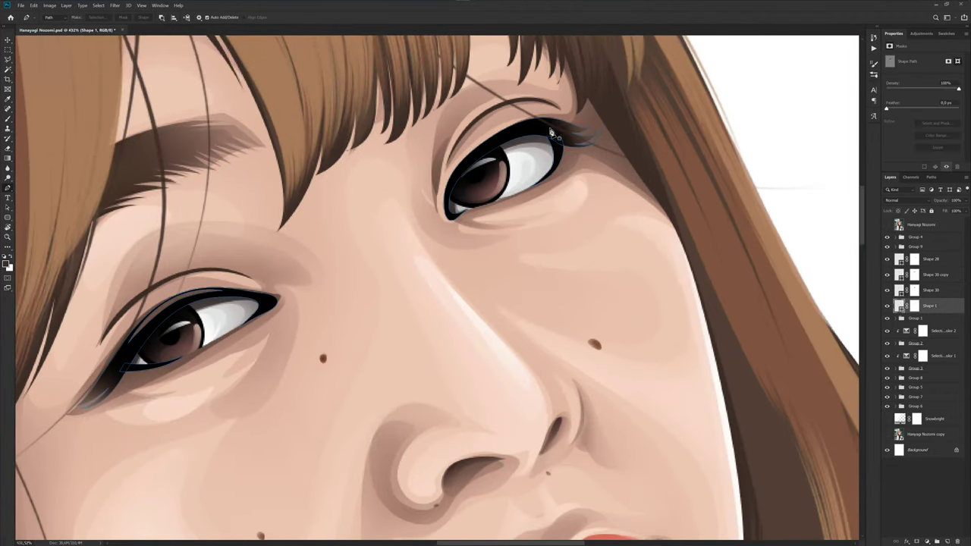
scroll(555, 114, "up", 2)
left_click(886, 225)
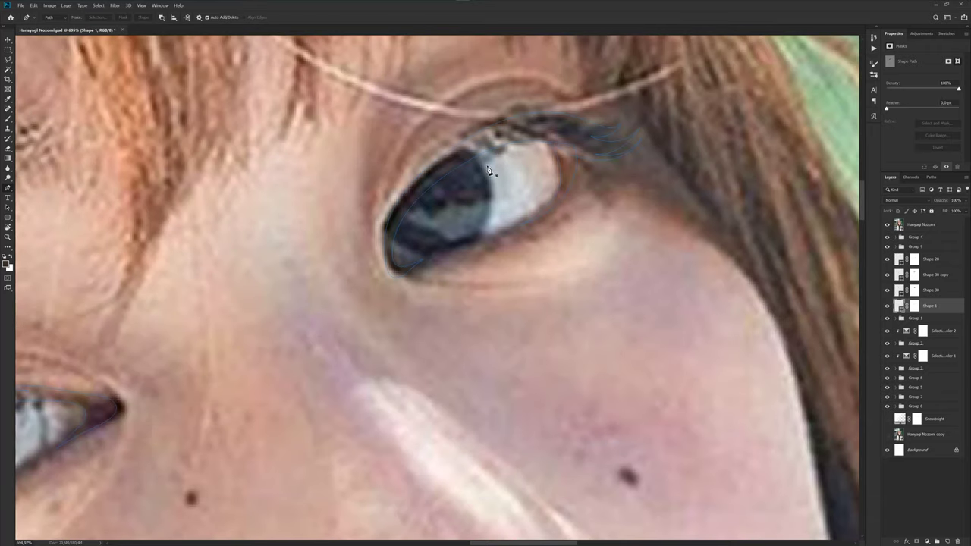
left_click(887, 224)
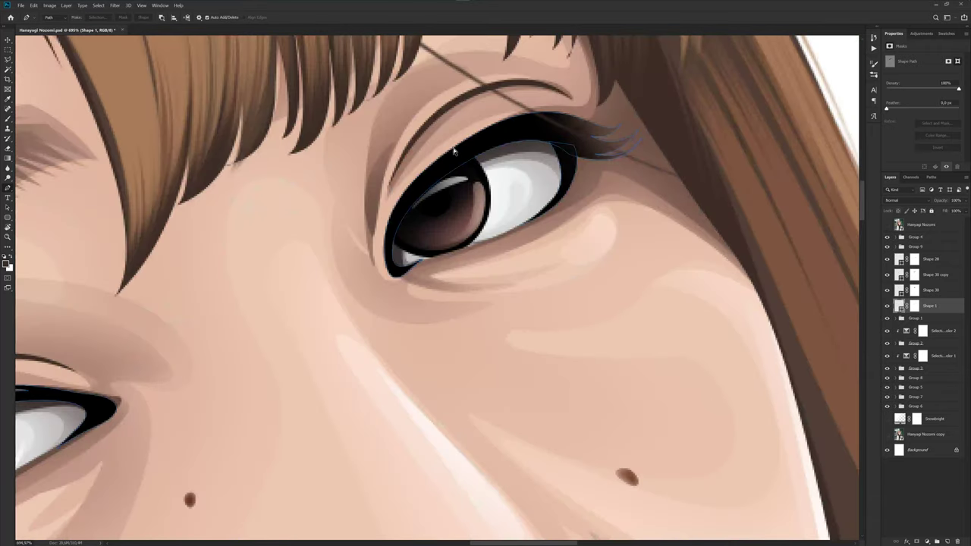
left_click(468, 137)
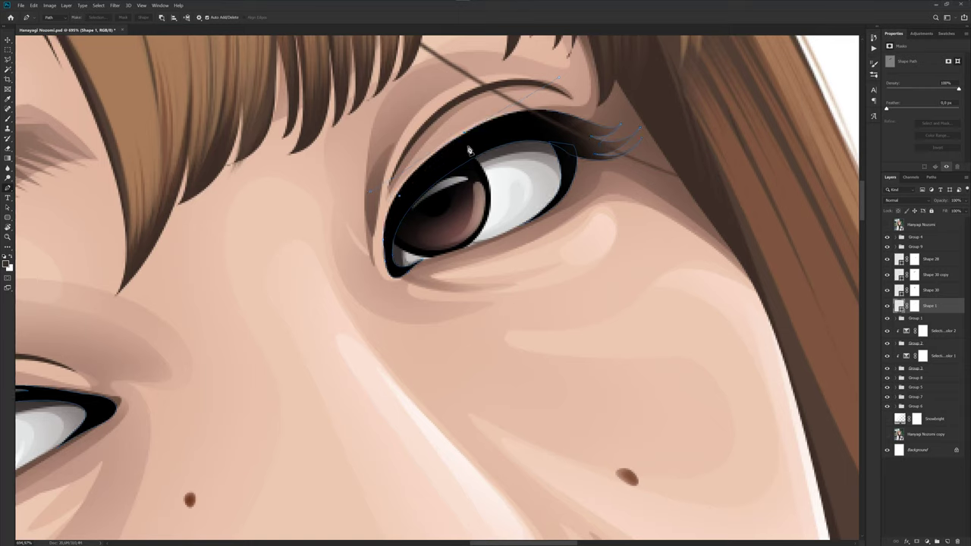
left_click(522, 124)
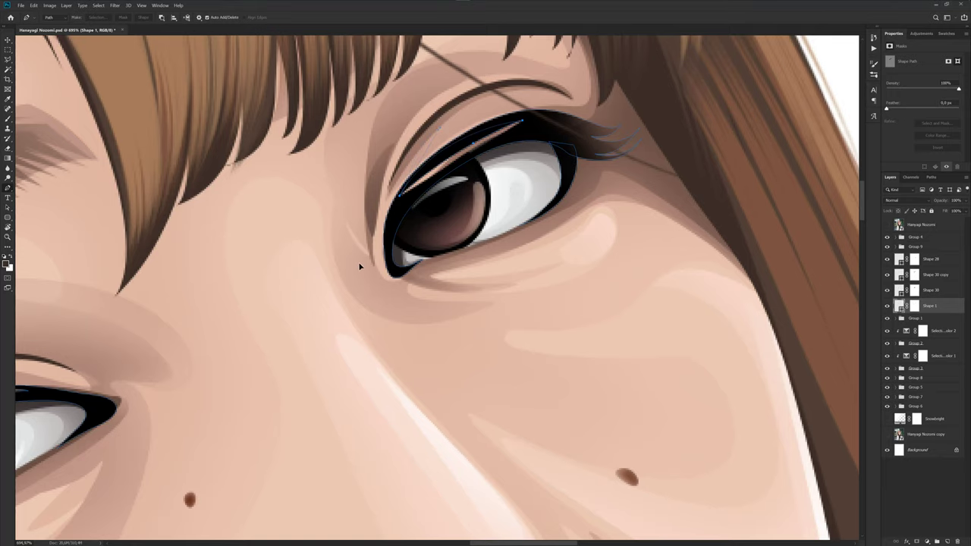
left_click(925, 224)
scroll(478, 182, "down", 3)
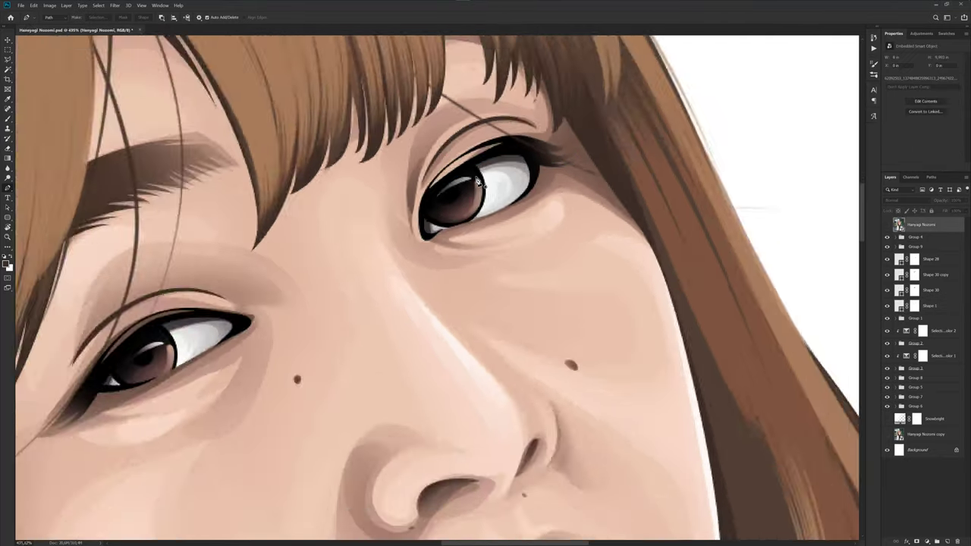
scroll(478, 182, "down", 3)
scroll(478, 182, "down", 2)
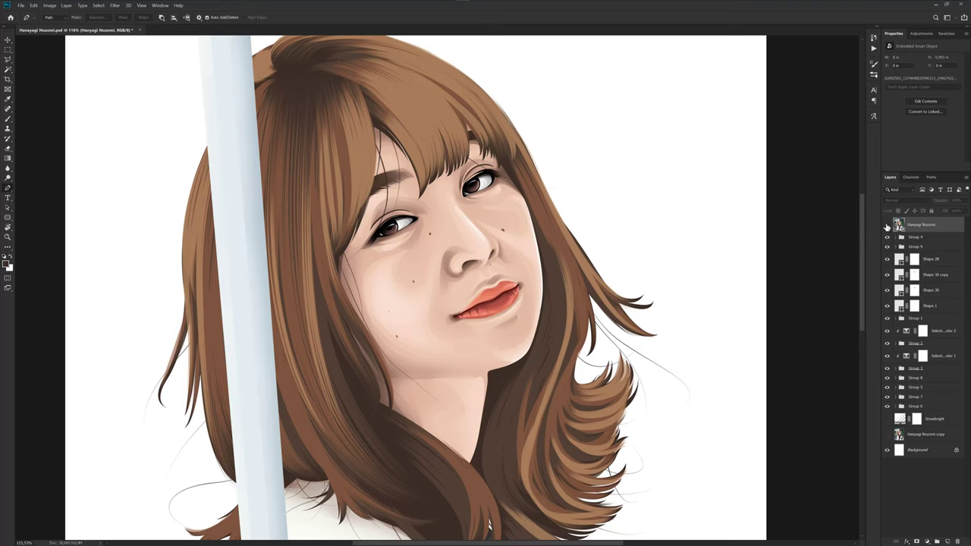
- Centre the portrait and compare the Shape 1 eyelid against the original photo
left_click(886, 225)
left_click(886, 225)
scroll(650, 249, "down", 2)
left_click_drag(650, 249, 615, 227)
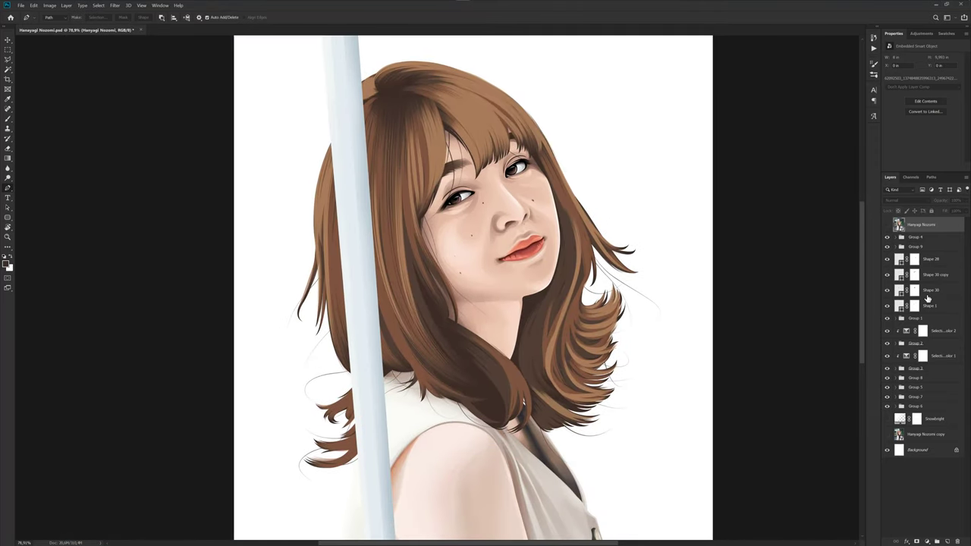
left_click(929, 304)
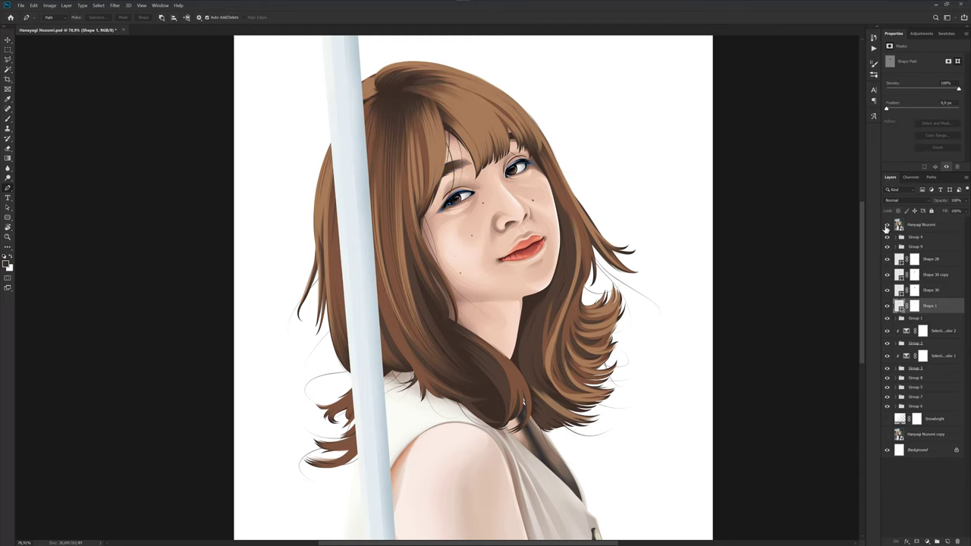
left_click(886, 226)
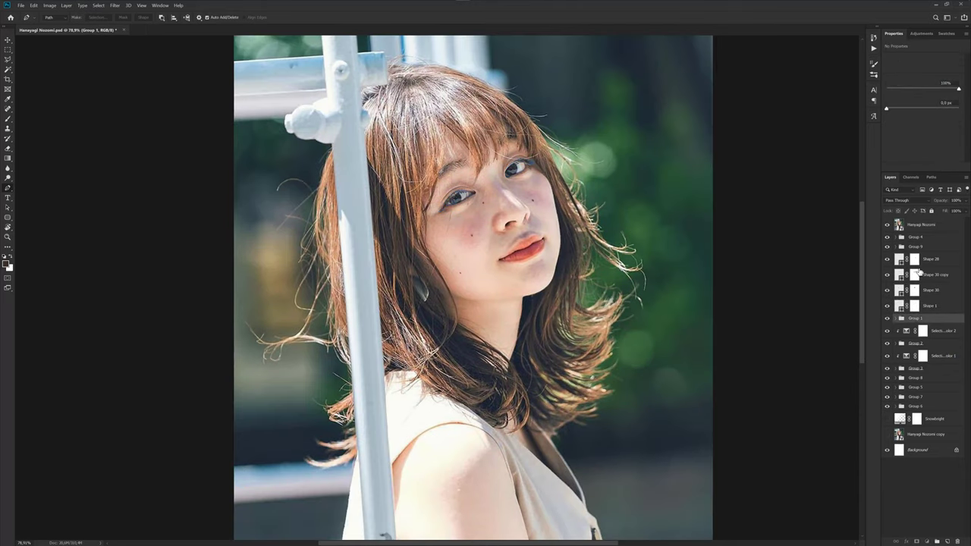
left_click(925, 318)
left_click(887, 225)
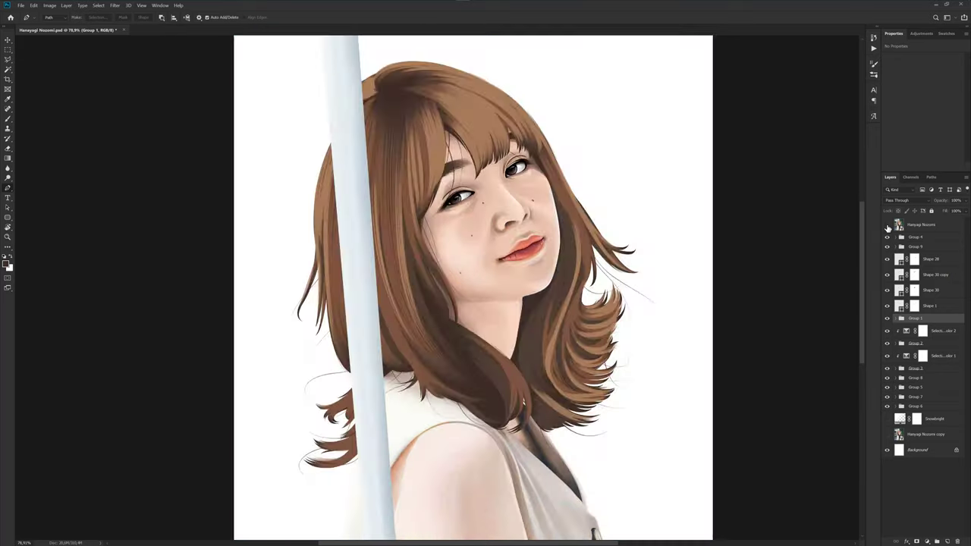
left_click(886, 225)
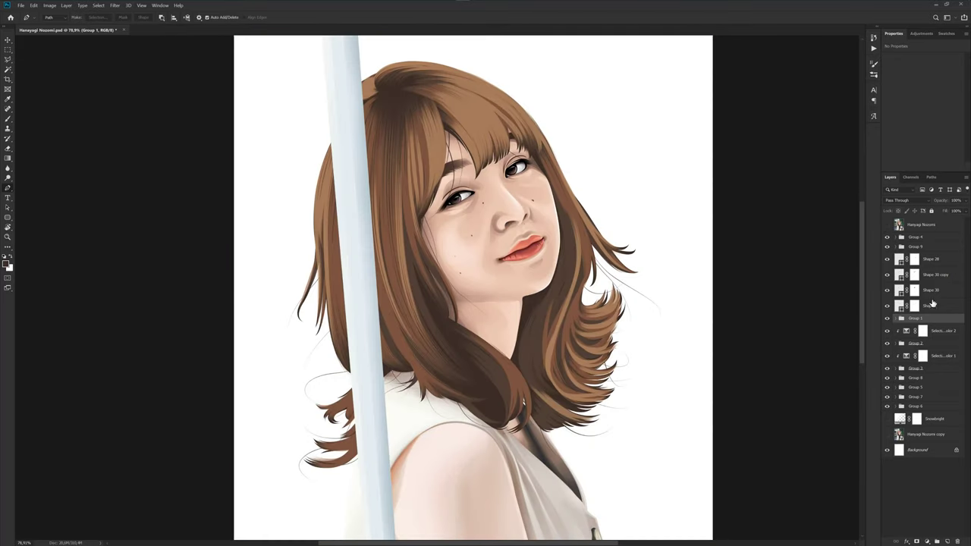
left_click(929, 305)
scroll(525, 170, "up", 5)
scroll(525, 170, "up", 4)
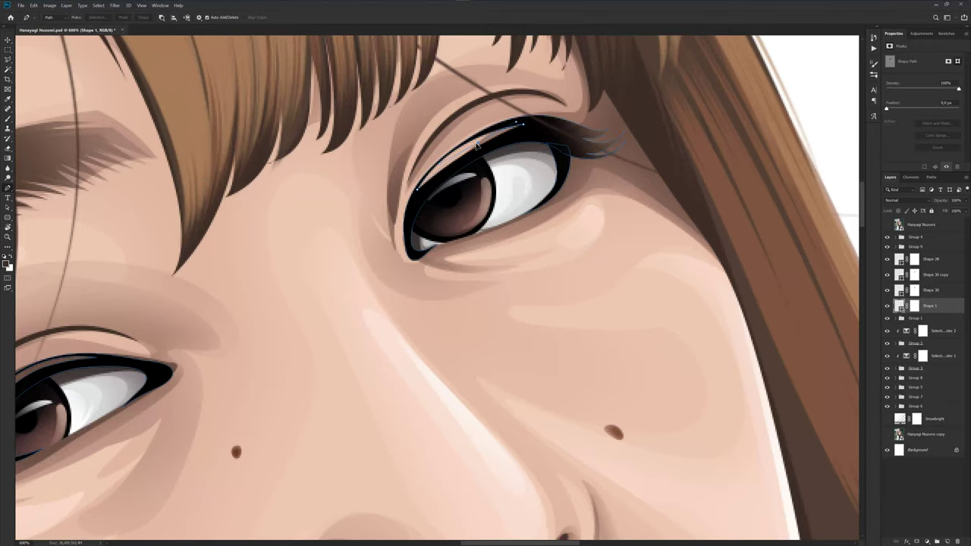
scroll(476, 146, "down", 2)
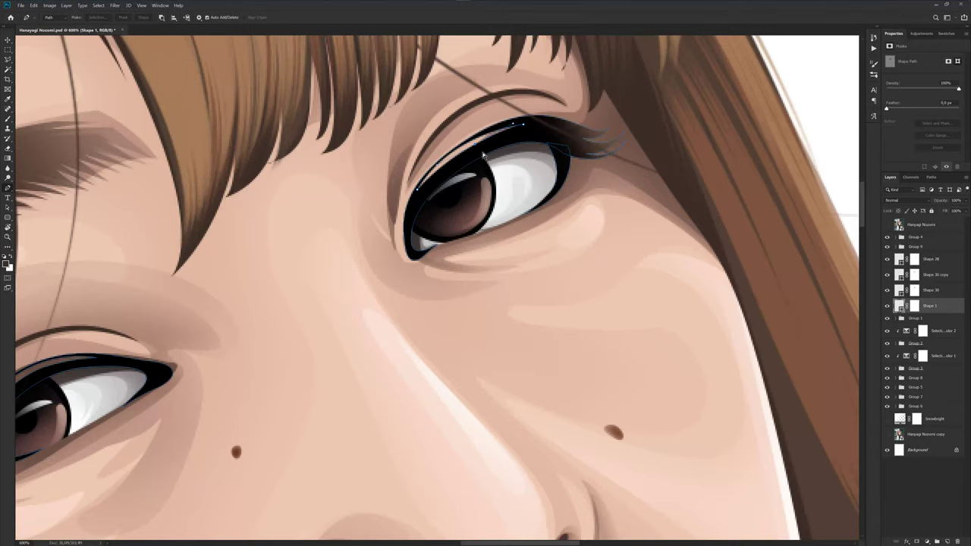
- Deselect the eyelid layer, do a final photo comparison with the photo hidden, and save
left_click(925, 473)
scroll(493, 241, "down", 2)
scroll(494, 220, "down", 2)
scroll(494, 220, "down", 1)
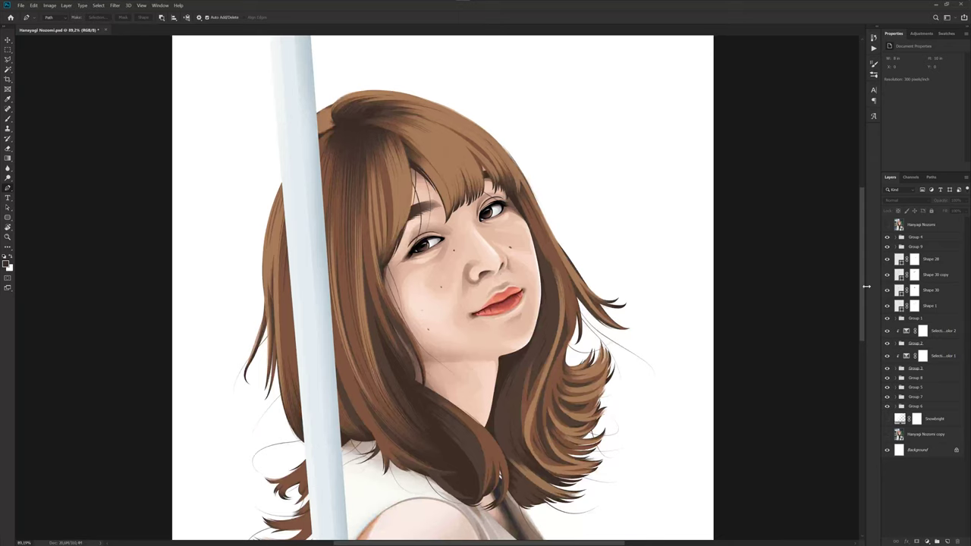
left_click(886, 226)
left_click(886, 226)
left_click(887, 225)
scroll(439, 288, "down", 1)
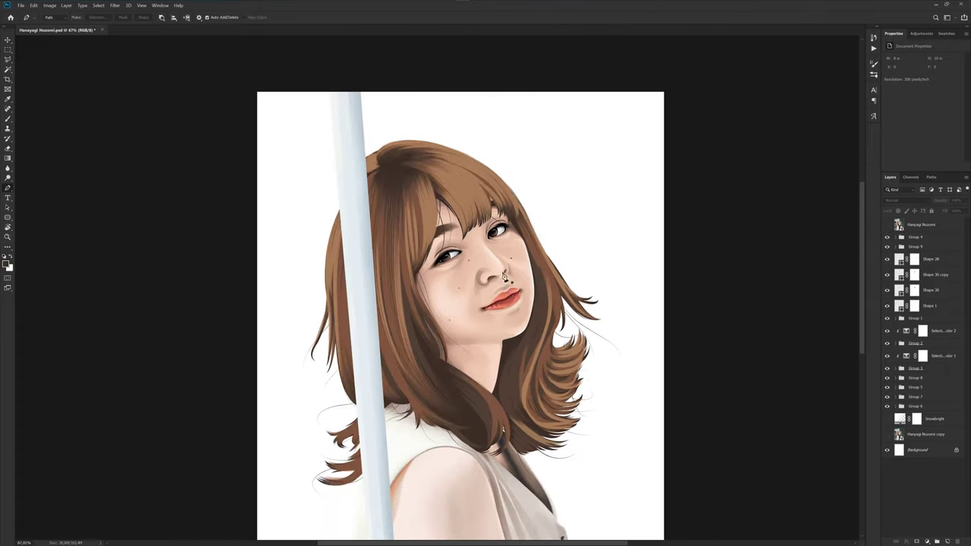
scroll(504, 277, "down", 1)
key("ctrl+s")
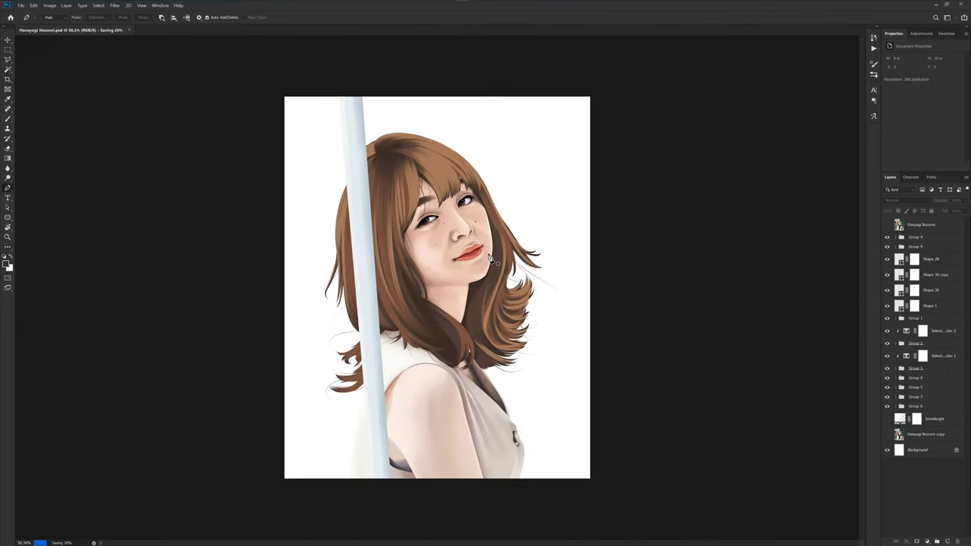
- Expand Group 9 and add white masks to Layer 3, Layer 2 and Layer 1
left_click(897, 240)
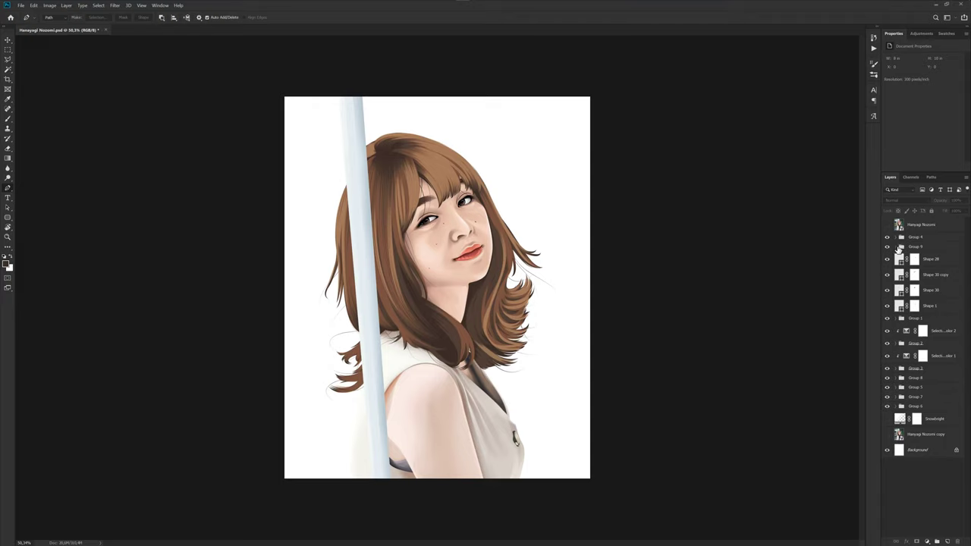
left_click(896, 246)
left_click(919, 259)
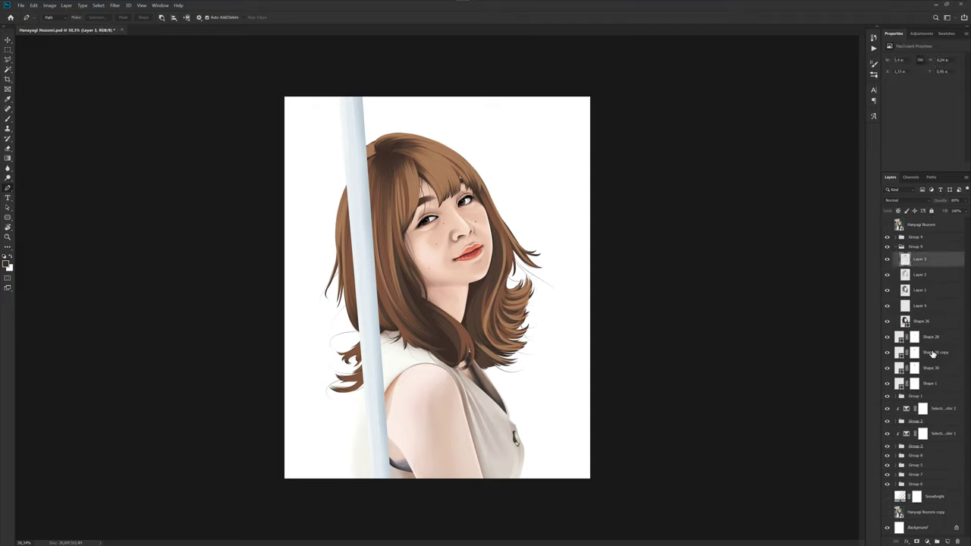
left_click(915, 542)
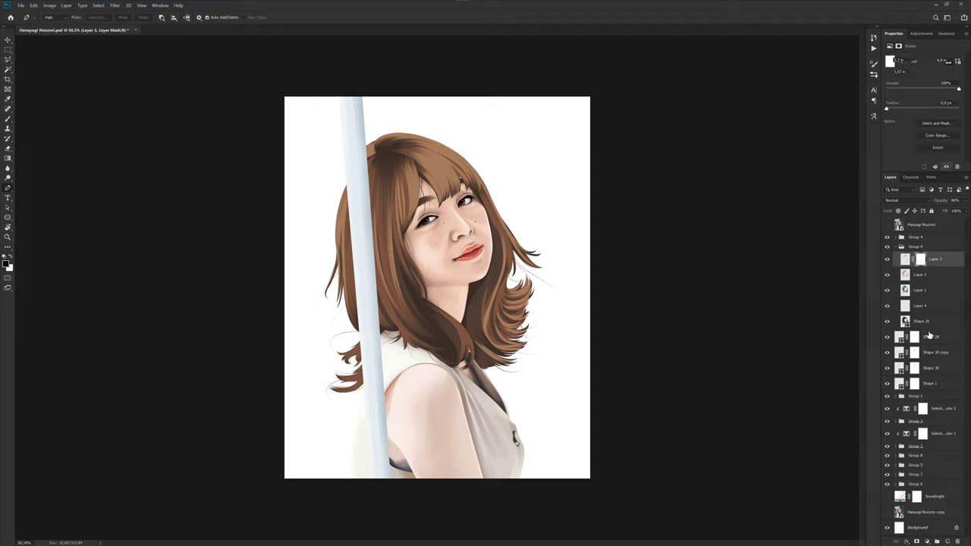
left_click(919, 274)
left_click(916, 542)
left_click(919, 289)
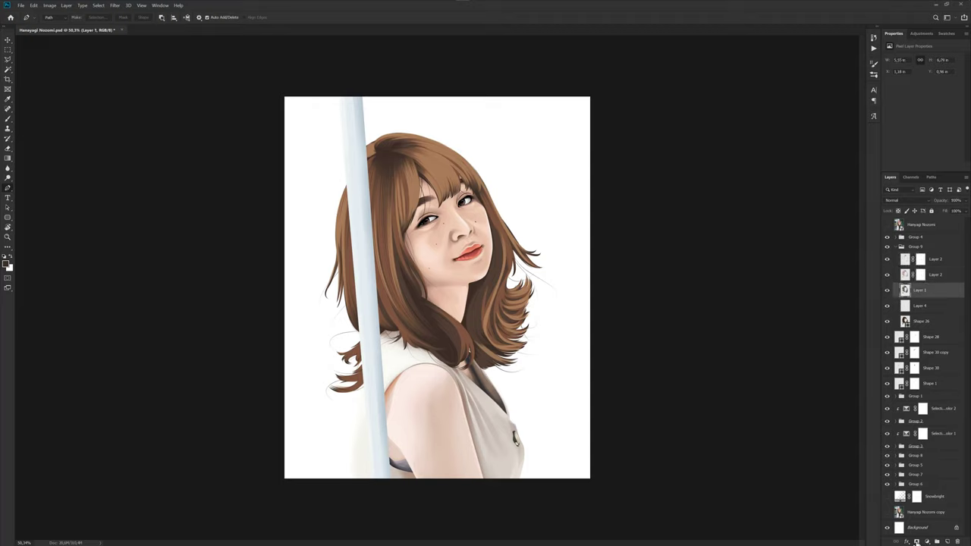
left_click(916, 541)
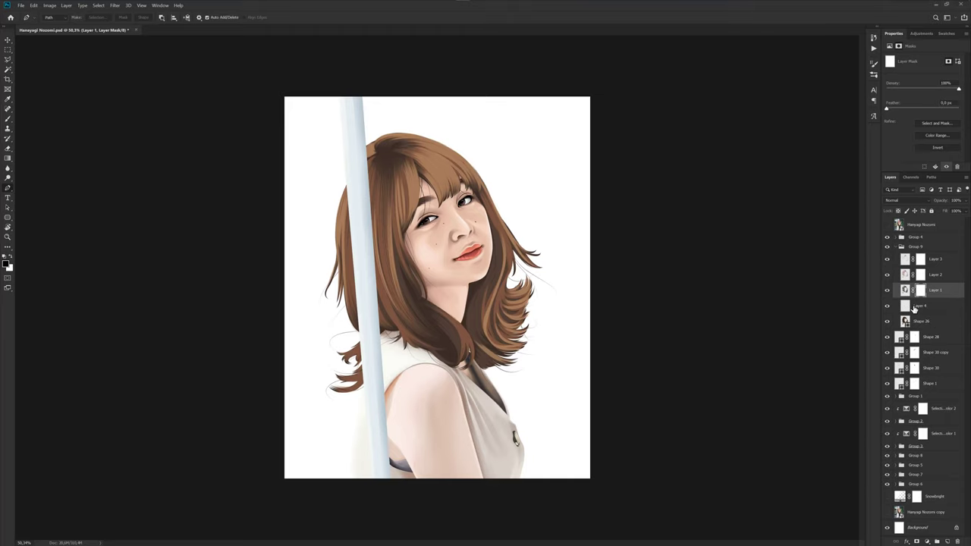
- Set up a soft round brush at 40% opacity and paint black on the Layer 3 mask
key("b")
scroll(446, 229, "up", 2)
right_click(469, 285)
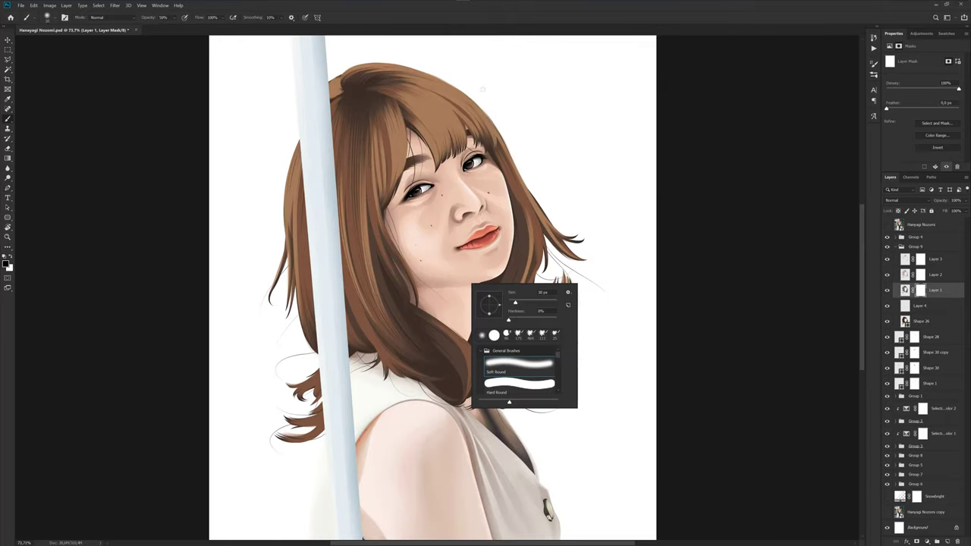
key("Escape")
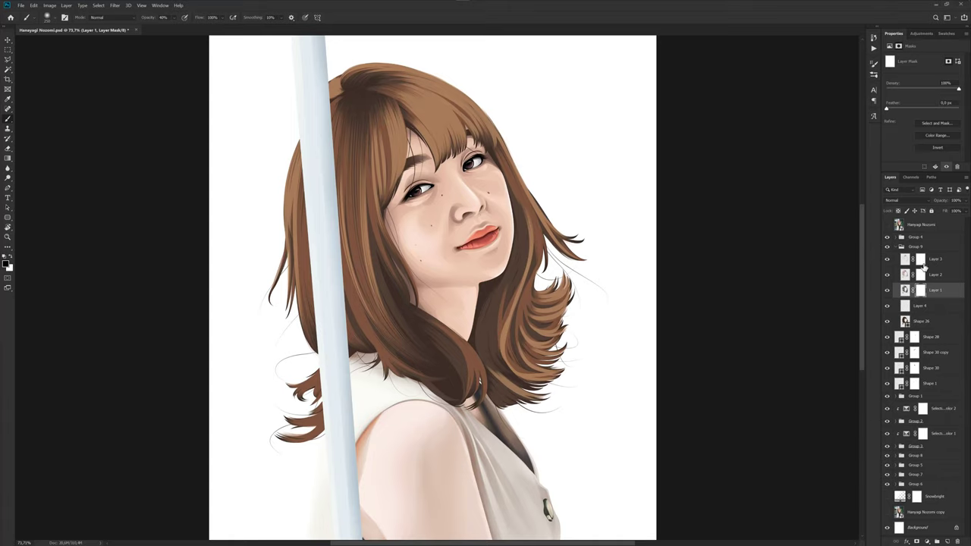
left_click(923, 261)
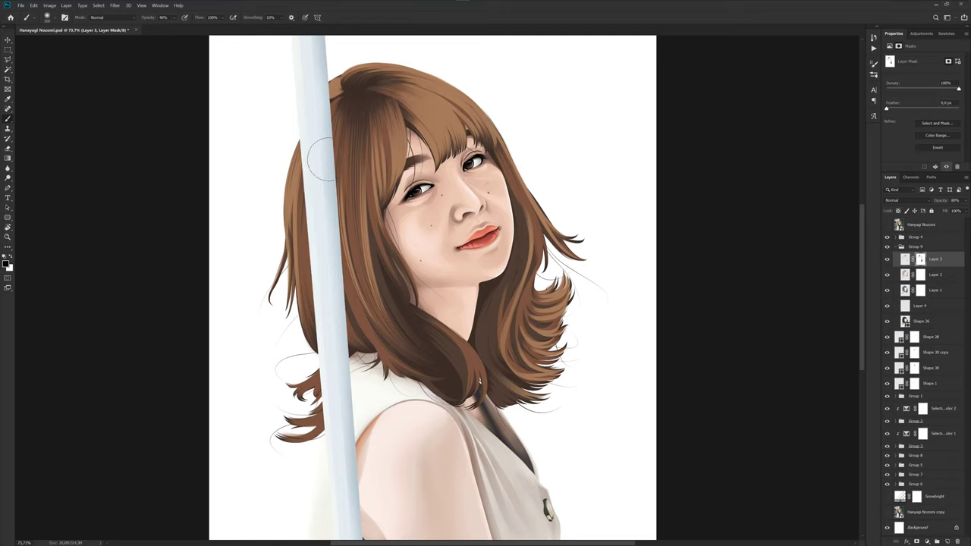
- Paint out areas of the Layer 2 mask, checking against the original photo
left_click(920, 275)
scroll(452, 380, "up", 1)
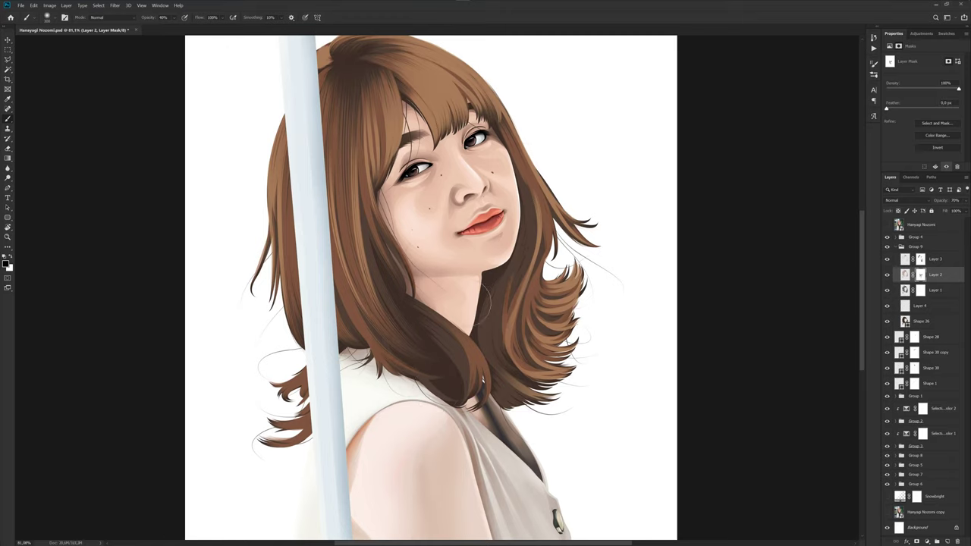
left_click(886, 226)
scroll(446, 197, "down", 3)
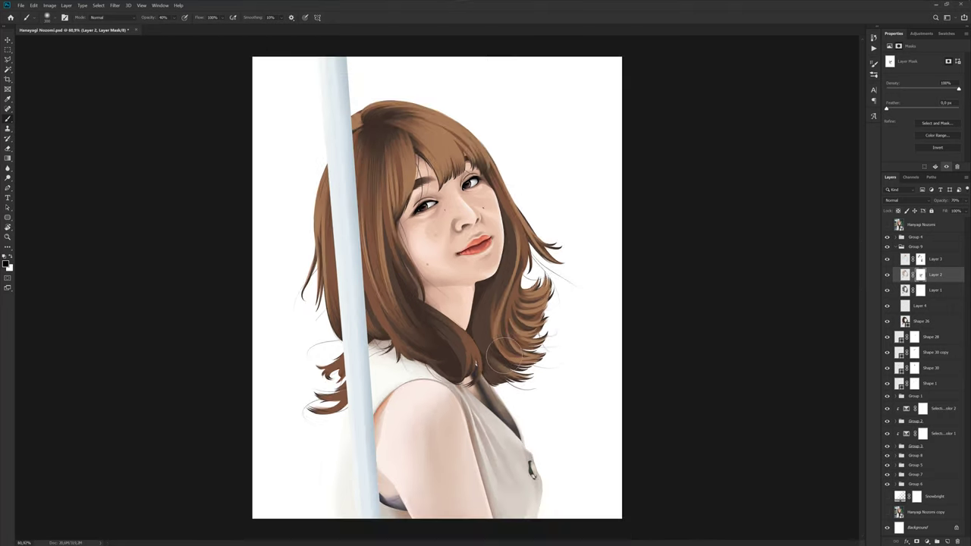
scroll(414, 172, "up", 3)
scroll(379, 167, "up", 1)
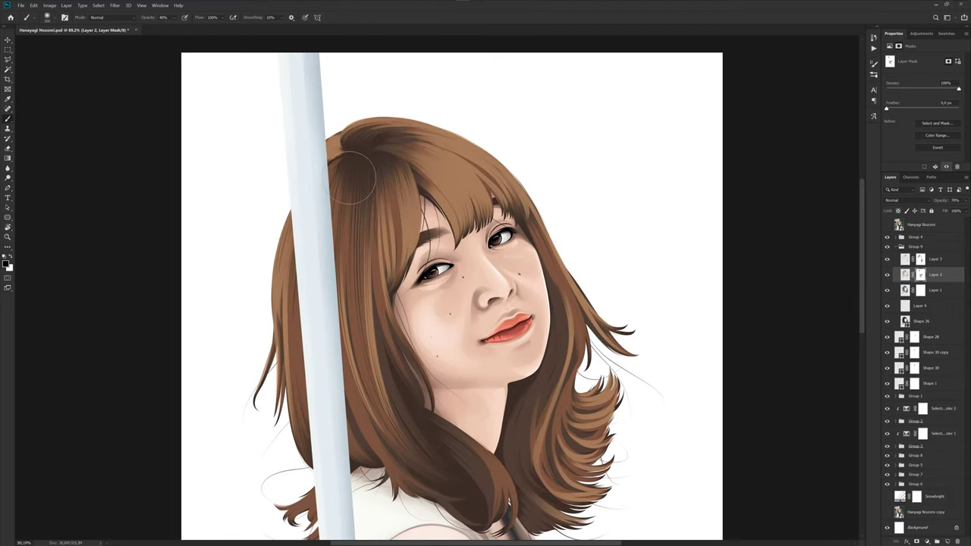
left_click_drag(384, 336, 383, 224)
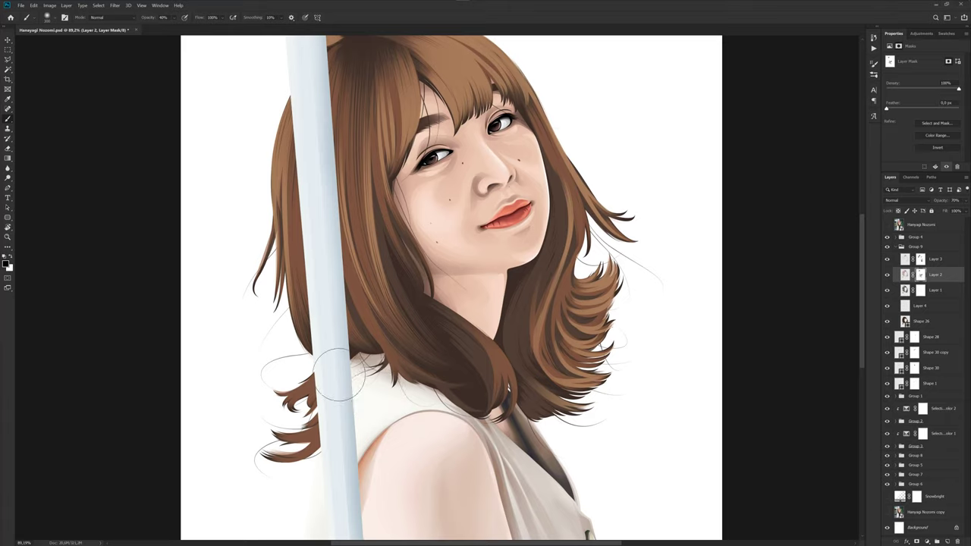
key("alt+bracketright")
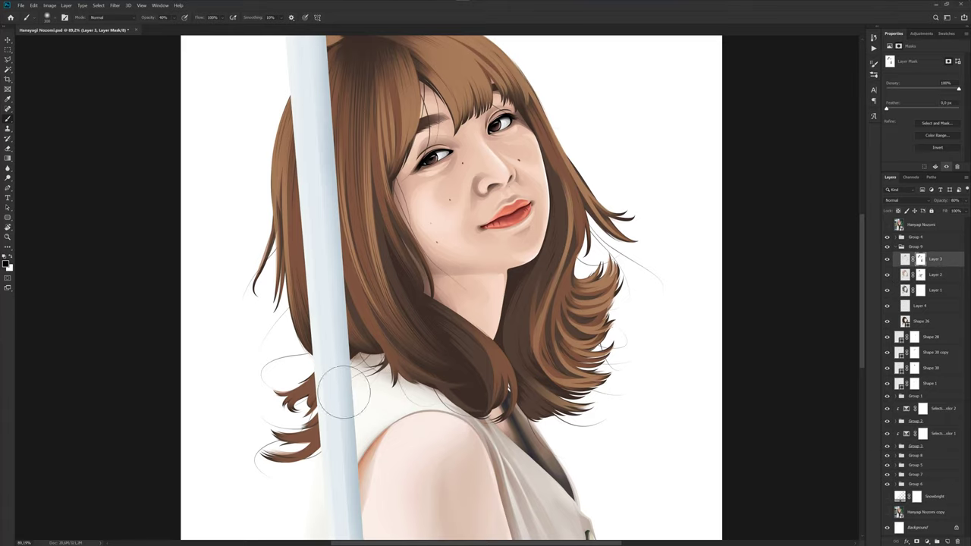
scroll(373, 436, "down", 2)
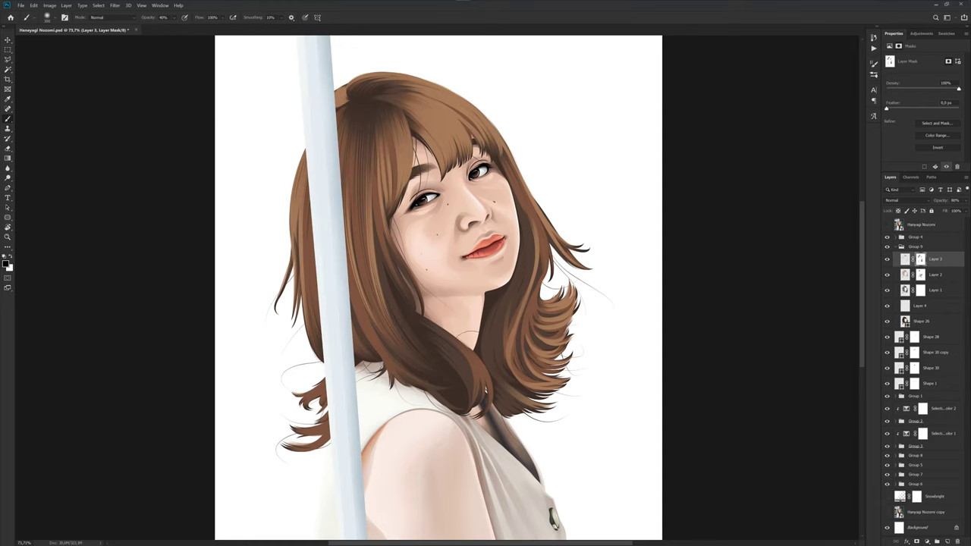
- Paint with white on the Layer 1 mask to restore masked areas
left_click(920, 290)
scroll(478, 356, "up", 2)
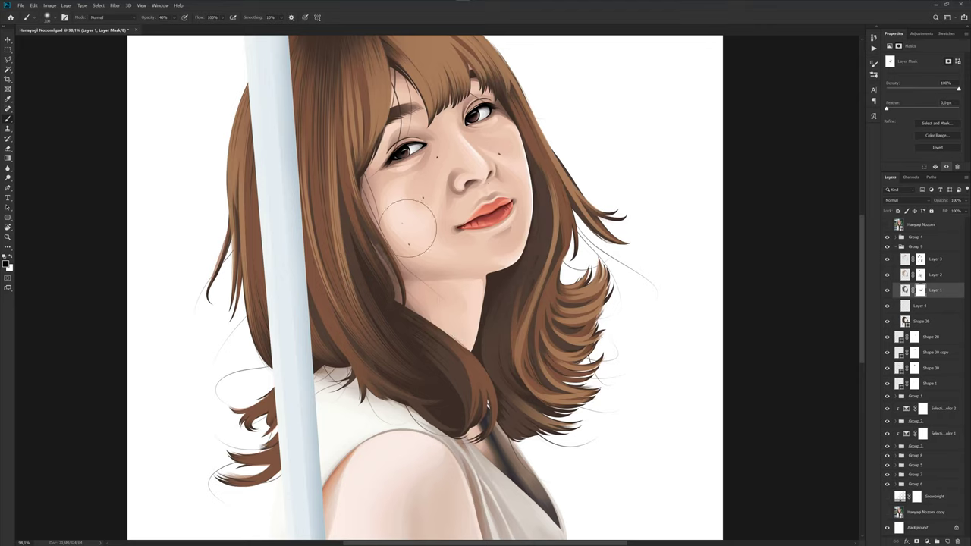
scroll(474, 235, "down", 3)
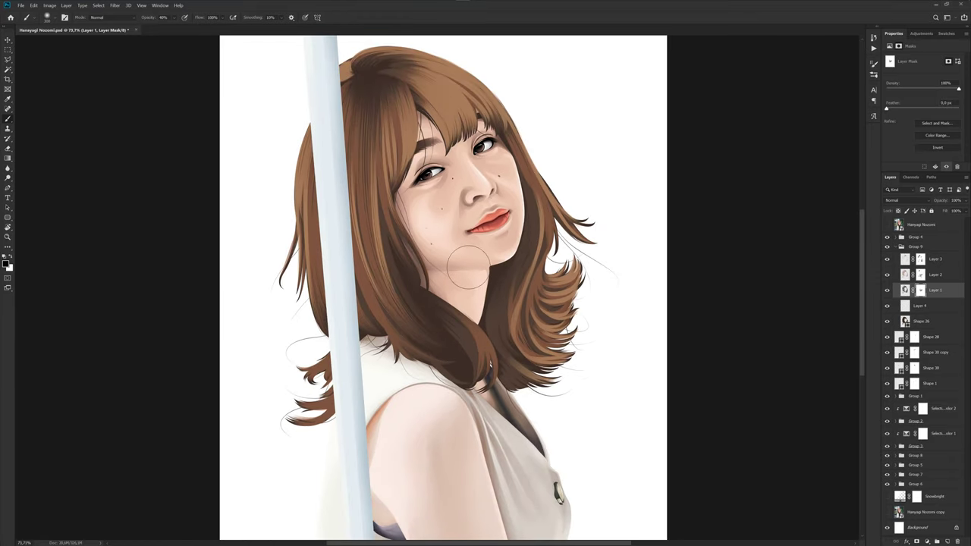
key("x")
key("x")
scroll(272, 312, "down", 2)
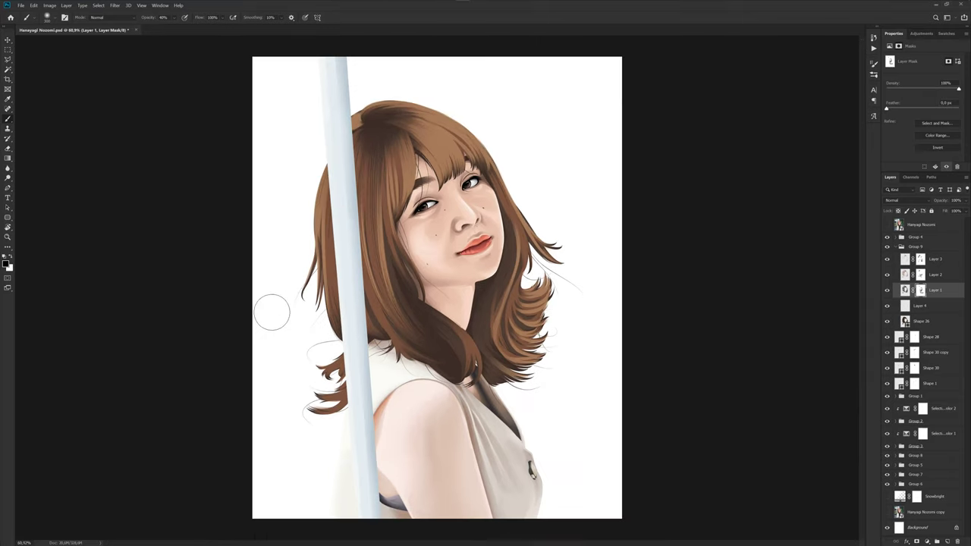
scroll(352, 318, "up", 1)
scroll(349, 326, "up", 1)
scroll(557, 364, "down", 2)
scroll(557, 364, "down", 1)
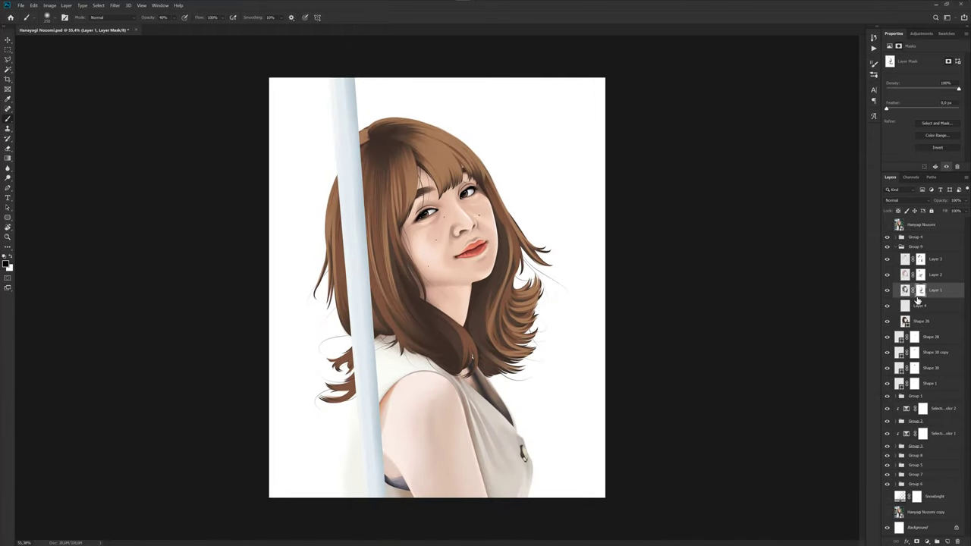
- Soften shading on Layer 2's mask with a larger brush, then save the portrait
left_click(920, 275)
scroll(421, 301, "up", 4)
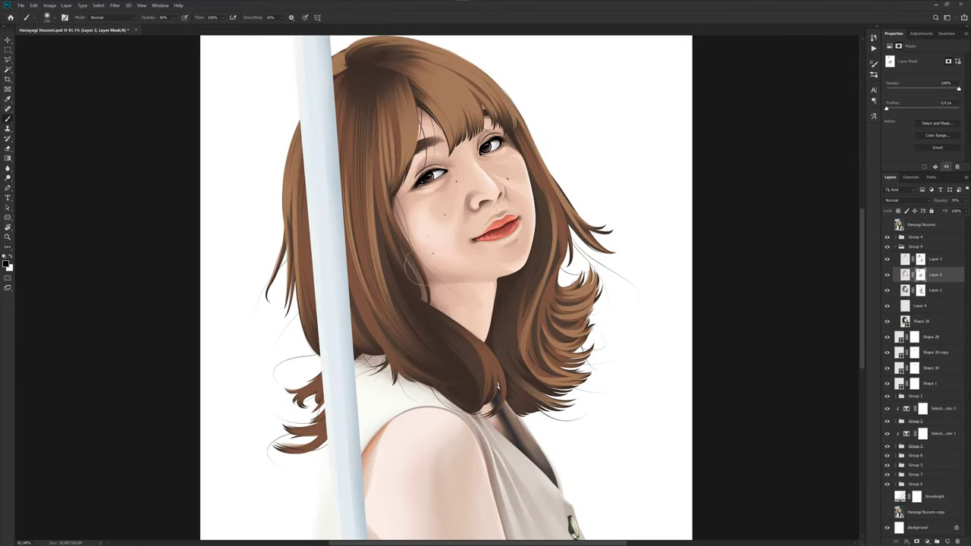
key("bracketright")
key("bracketright")
scroll(429, 251, "down", 5)
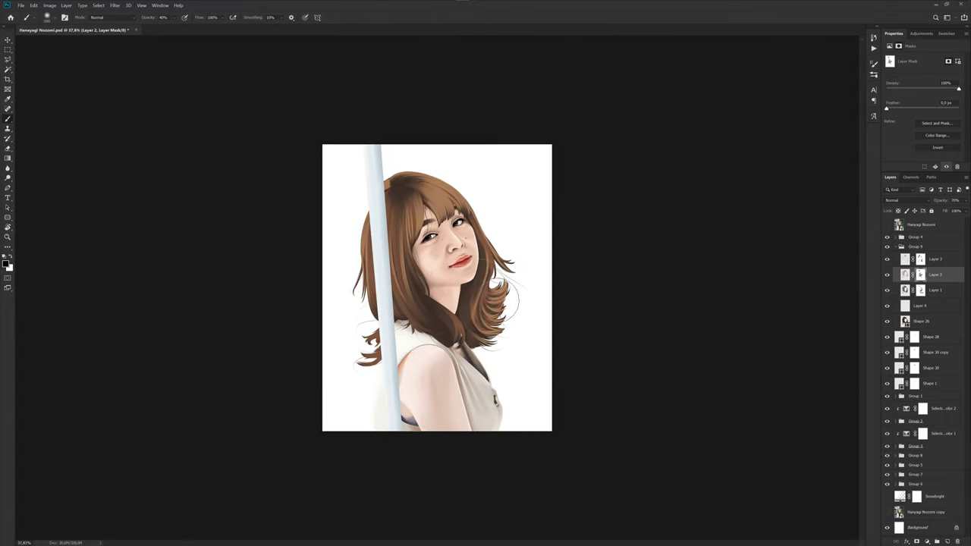
key("ctrl+s")
- Toggle the reference photo layer on and off to compare, leaving it hidden
scroll(387, 221, "up", 1)
scroll(380, 228, "up", 1)
scroll(424, 243, "down", 1)
scroll(455, 242, "up", 1)
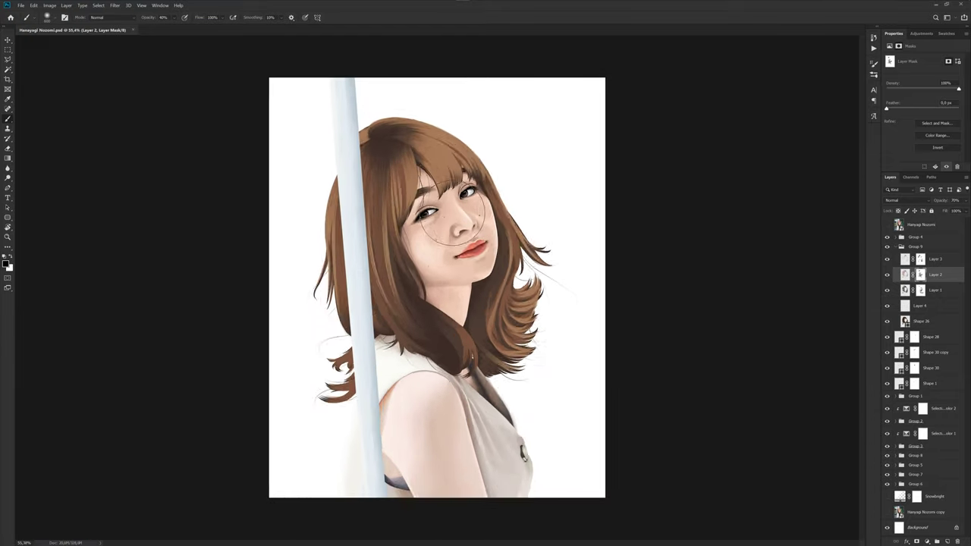
scroll(565, 221, "up", 2)
left_click(887, 225)
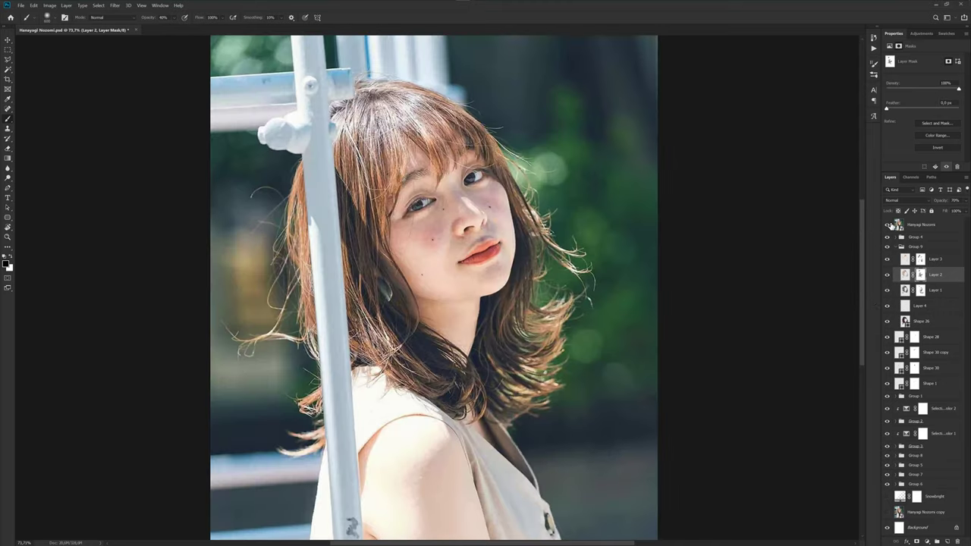
scroll(455, 159, "down", 1)
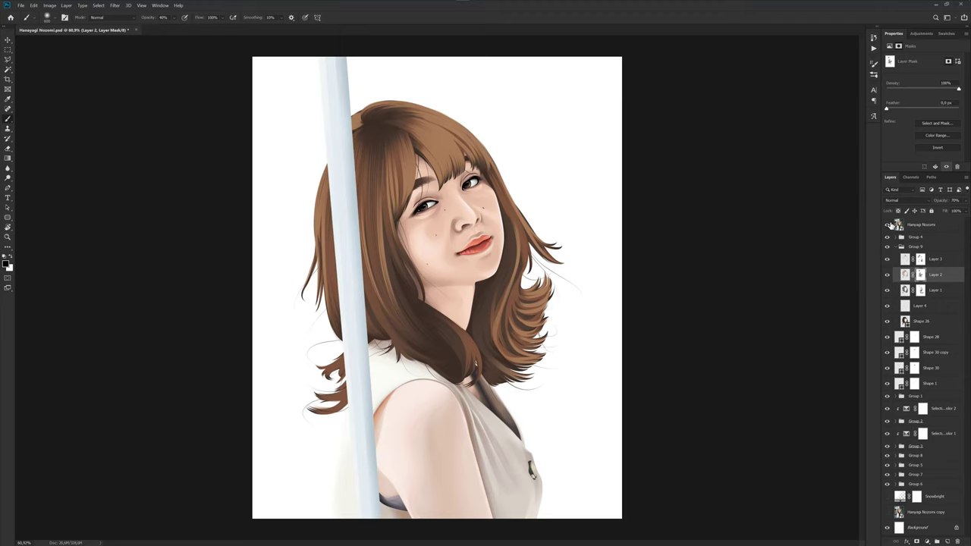
left_click(887, 225)
left_click(888, 225)
- Collapse Group 9 and add a new empty layer above it
key("v")
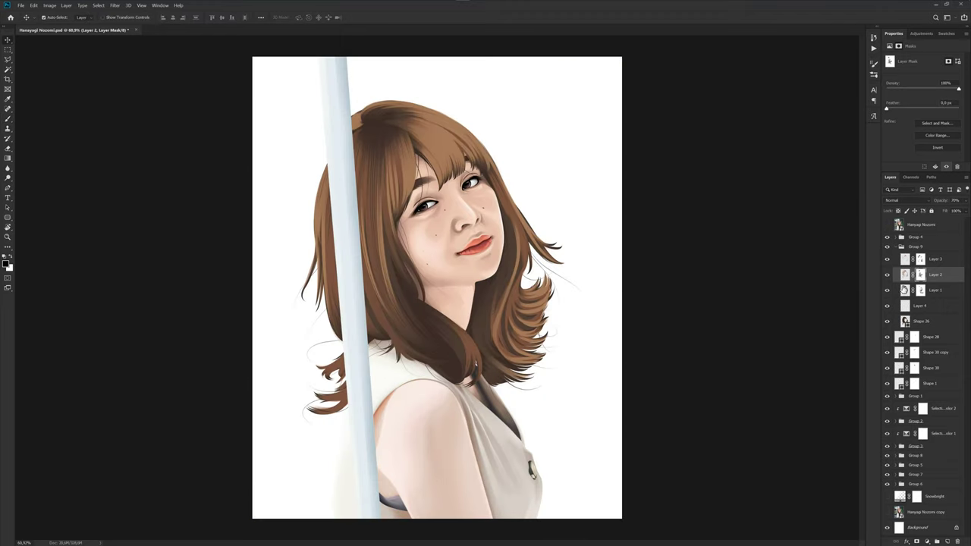
left_click(895, 247)
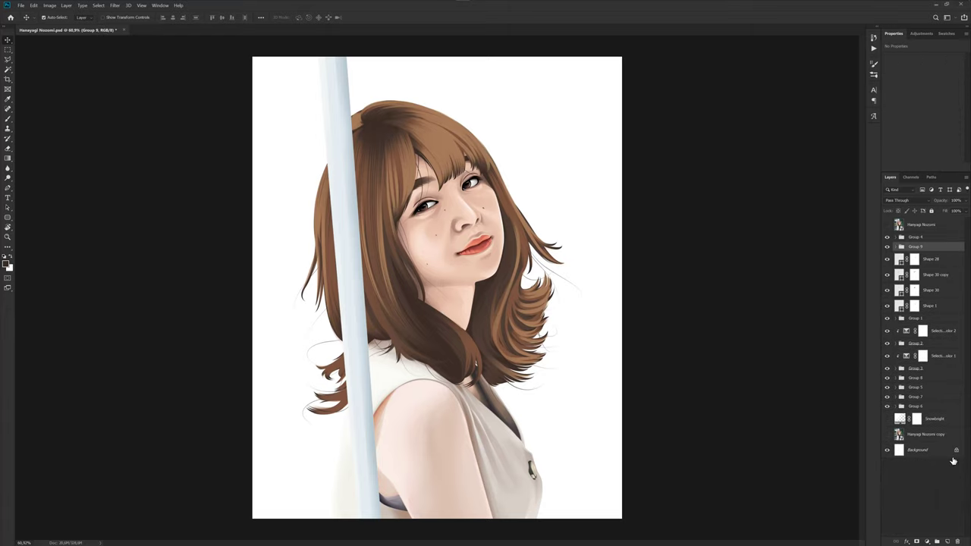
left_click(943, 540)
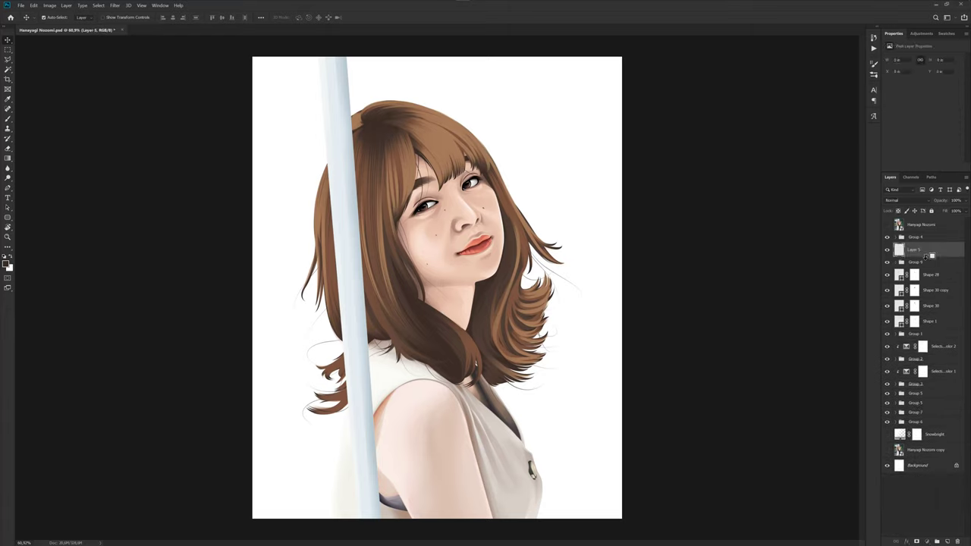
- Set the foreground colour to a warm orange-brown based on the hair's brown
key("b")
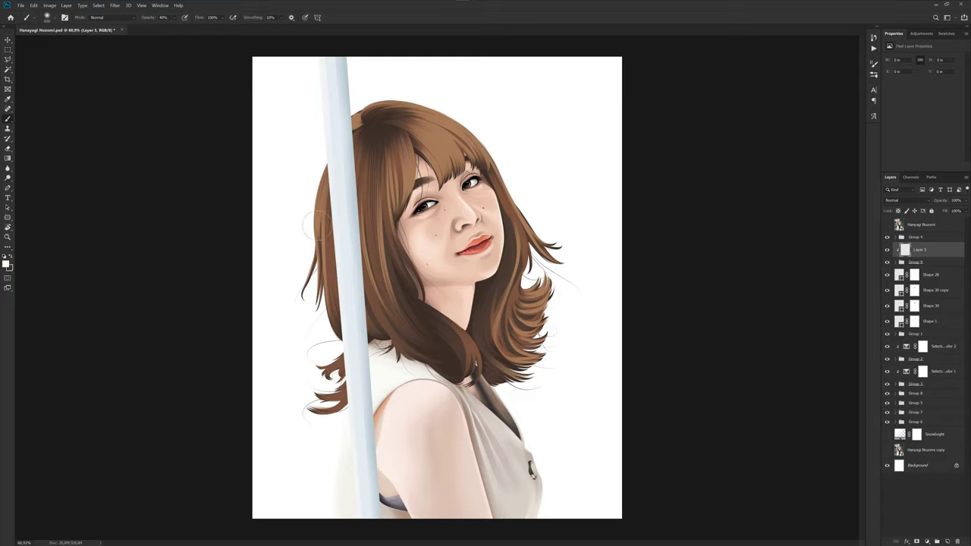
left_click(8, 261)
left_click(446, 139)
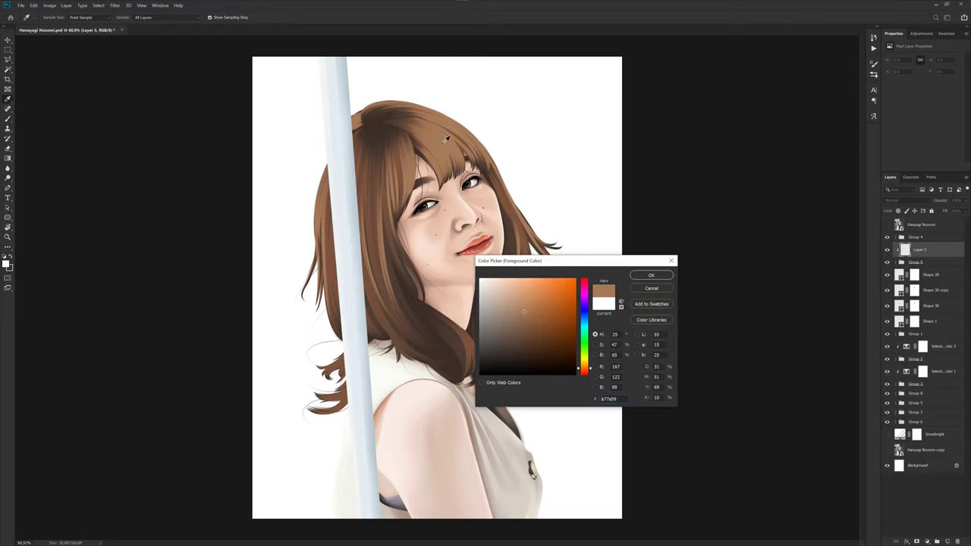
left_click(530, 298)
left_click_drag(584, 370, 584, 372)
left_click(657, 276)
- Paint an orange-brown stroke along the top-right edge of the hair
key("b")
key("bracketright")
key("bracketright")
key("bracketright")
key("bracketright")
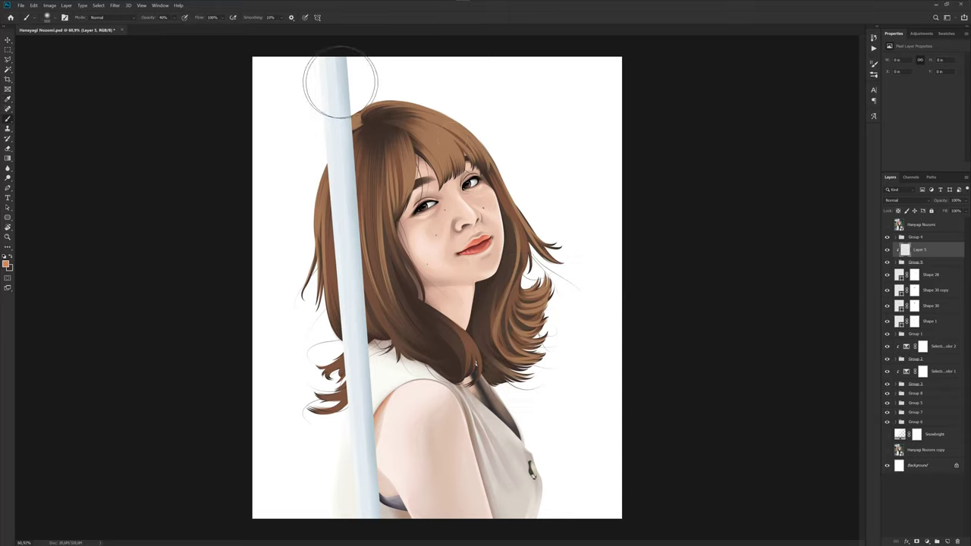
key("bracketright")
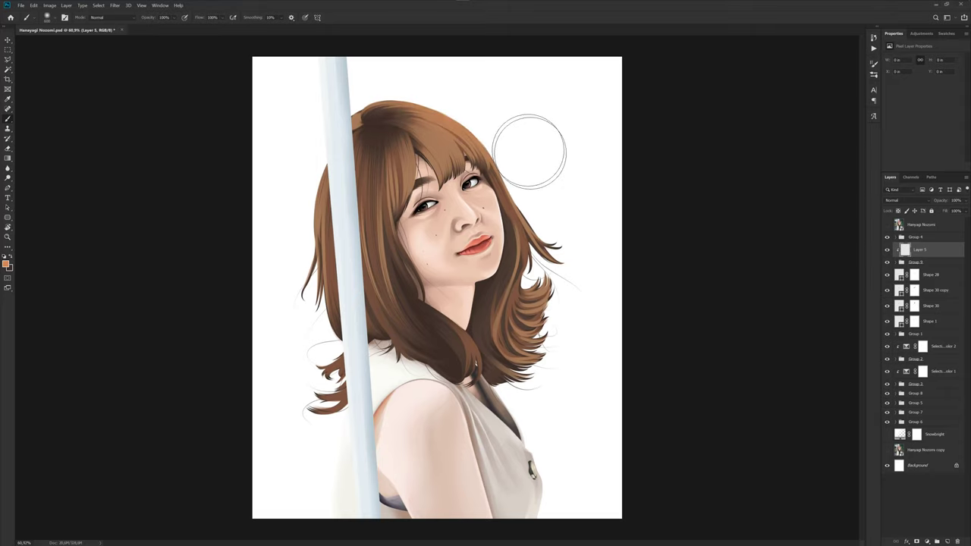
key("bracketleft")
key("bracketleft")
key("bracketleft")
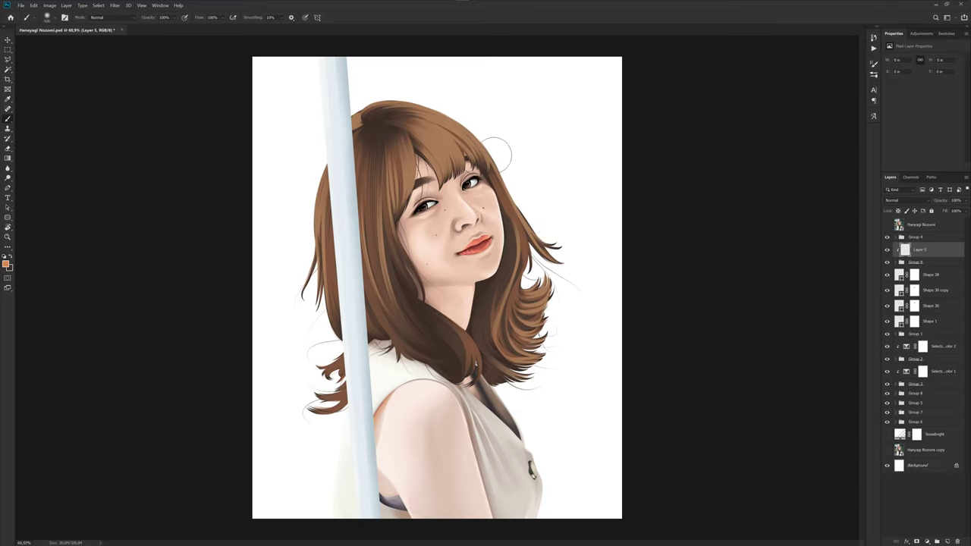
left_click_drag(339, 84, 571, 202)
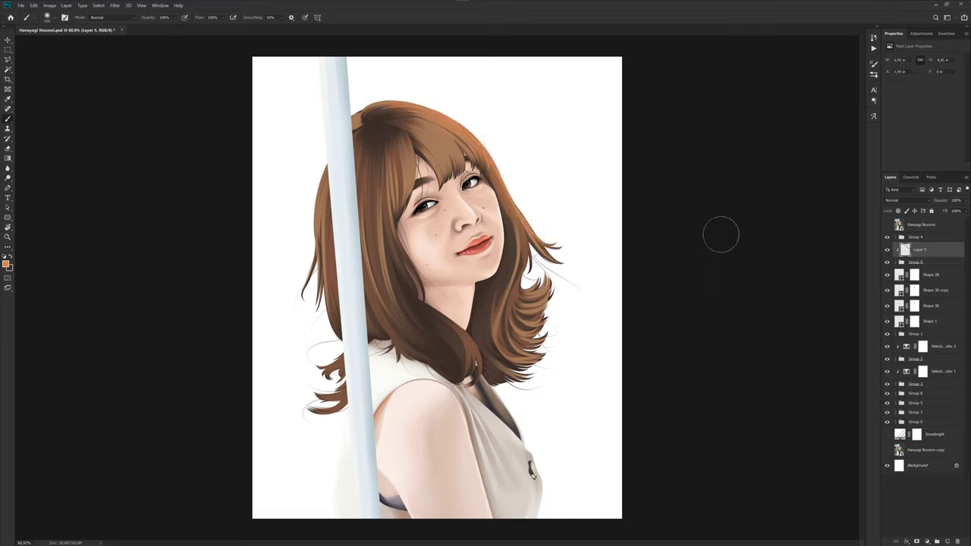
left_click(920, 200)
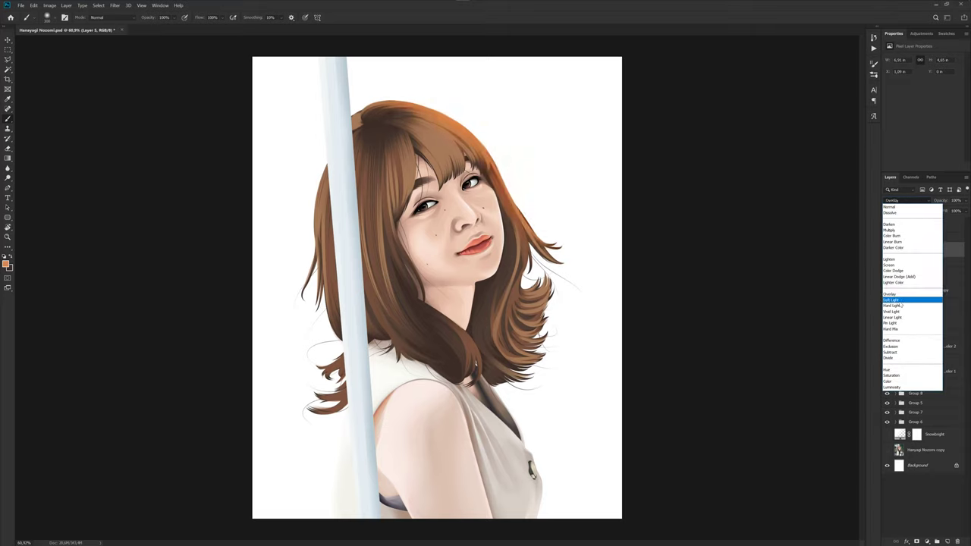
- Set Layer 5's blending mode to Soft Light and reselect it
left_click(899, 302)
left_click(923, 489)
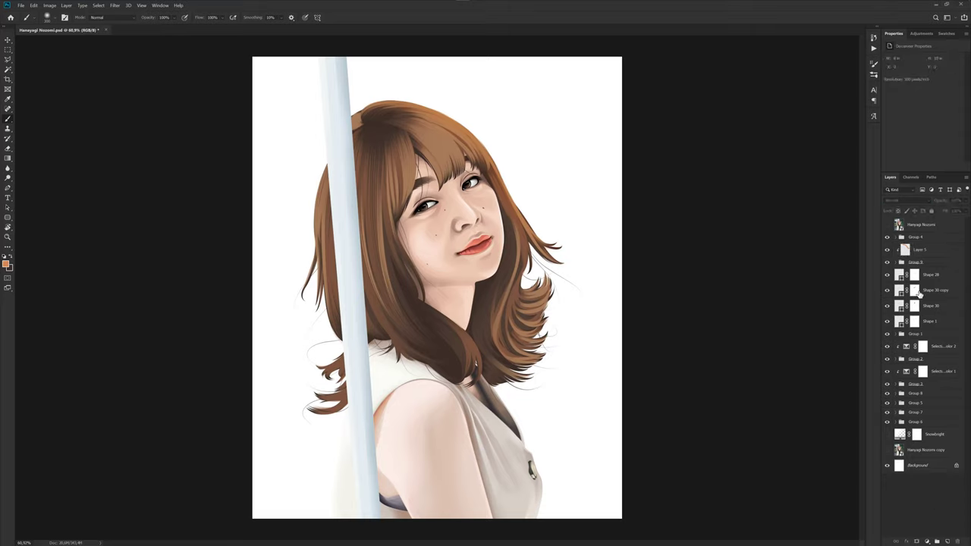
scroll(579, 273, "down", 2)
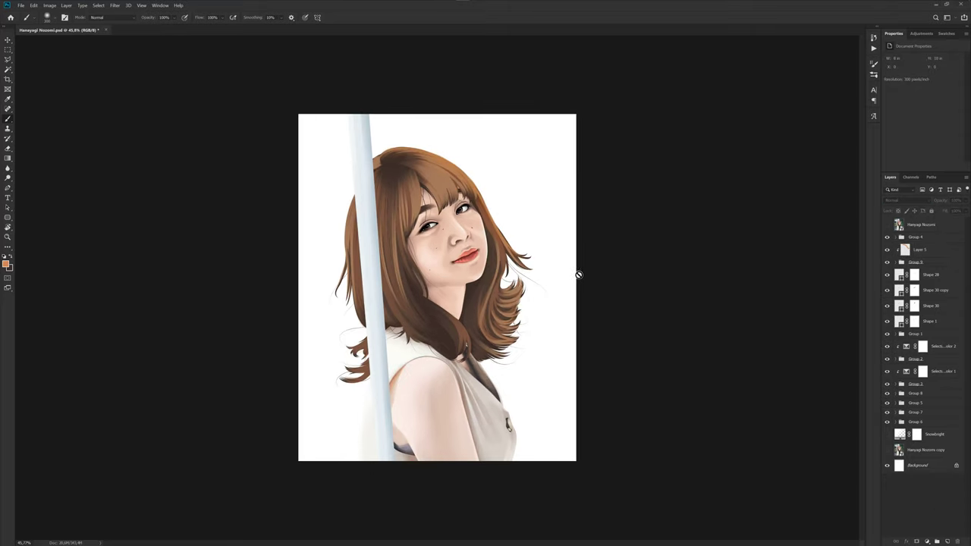
scroll(568, 286, "down", 1)
scroll(489, 273, "up", 2)
scroll(445, 284, "up", 1)
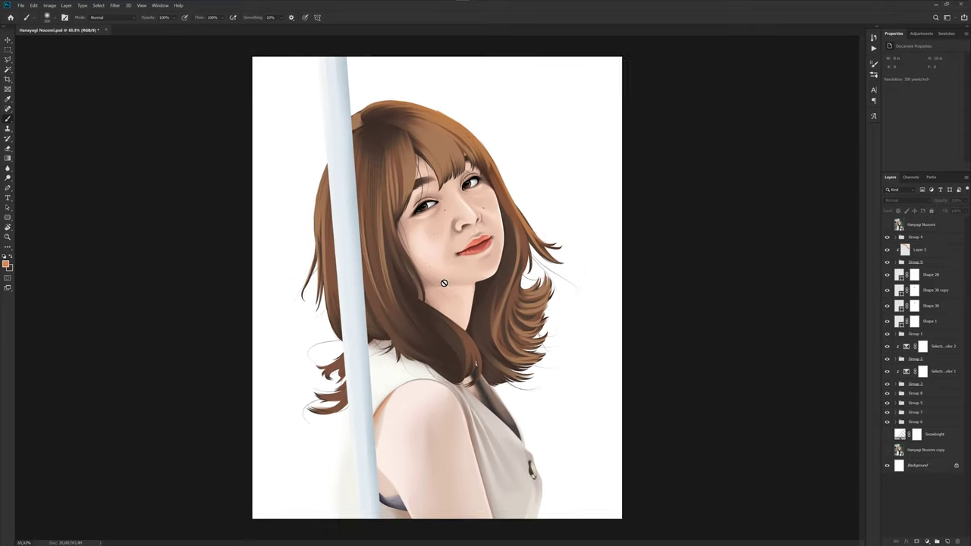
scroll(436, 268, "up", 1)
left_click(913, 251)
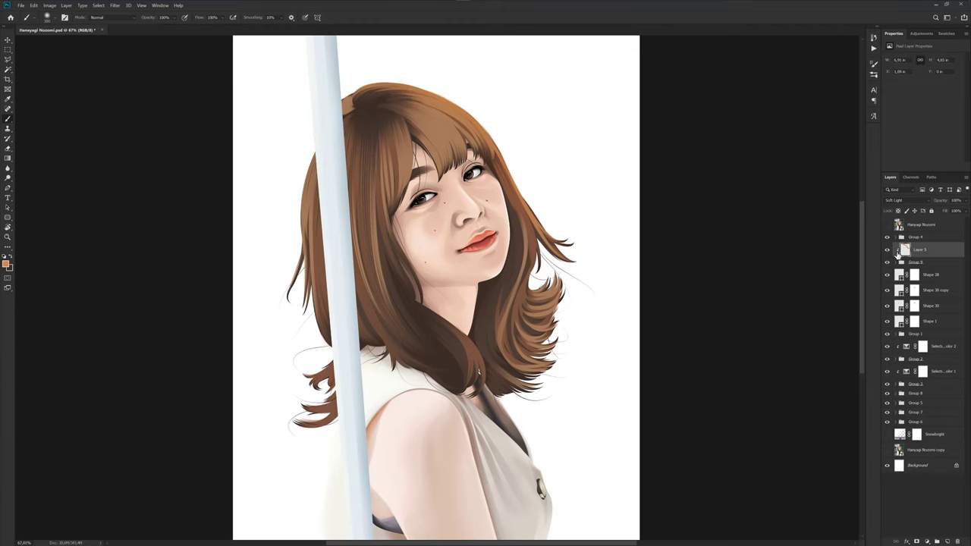
scroll(446, 179, "up", 2)
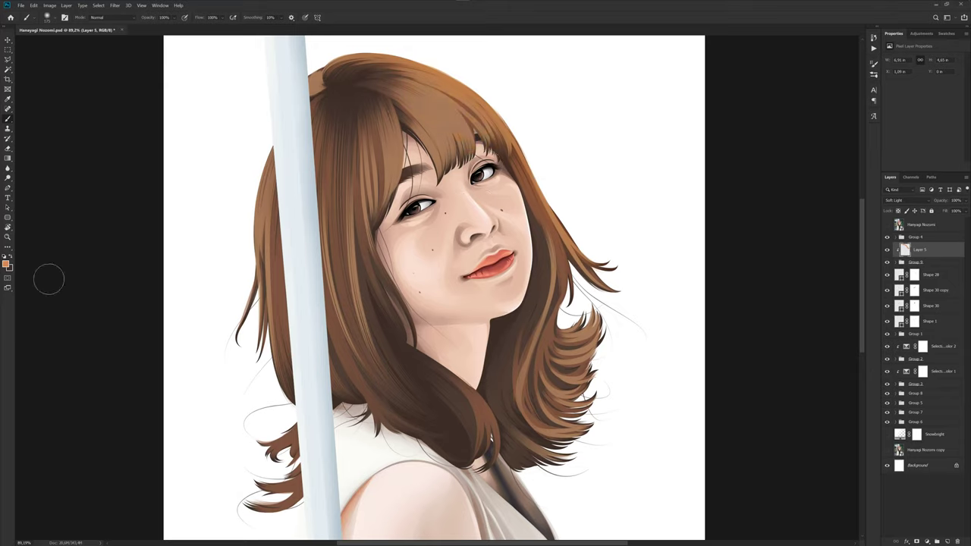
- Sample a light peach foreground colour from the face and resize the brush
left_click(9, 267)
left_click(506, 234)
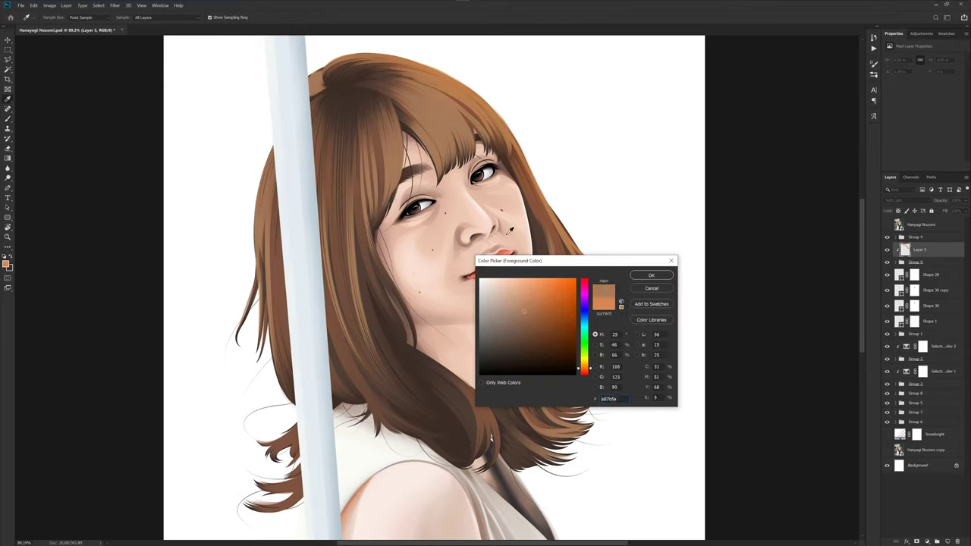
left_click(651, 274)
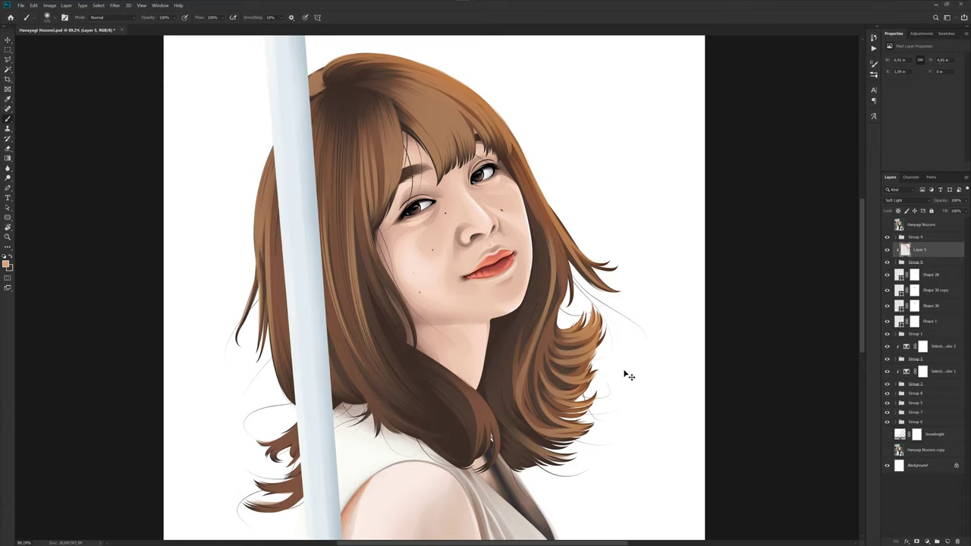
key("bracketright")
key("bracketright")
key("bracketright")
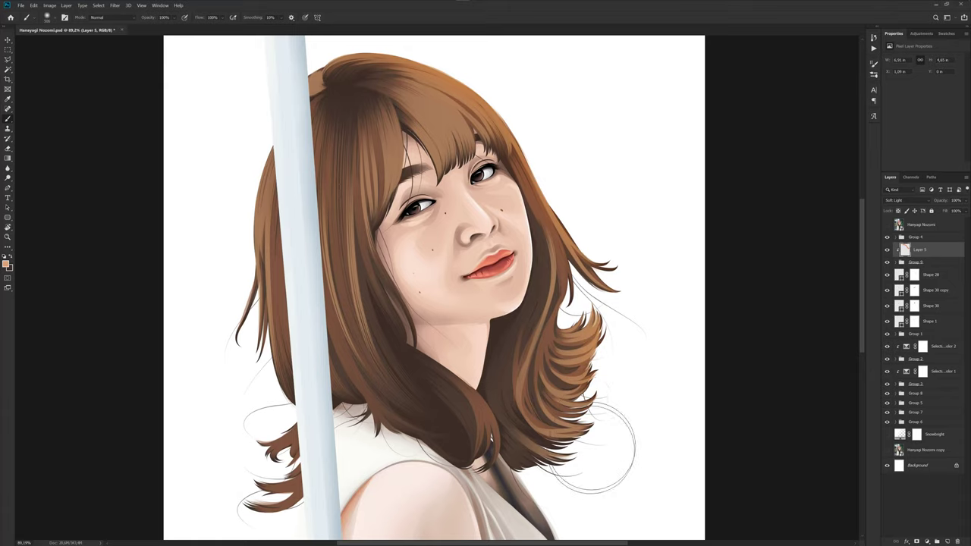
key("bracketleft")
key("bracketleft")
key("bracketleft")
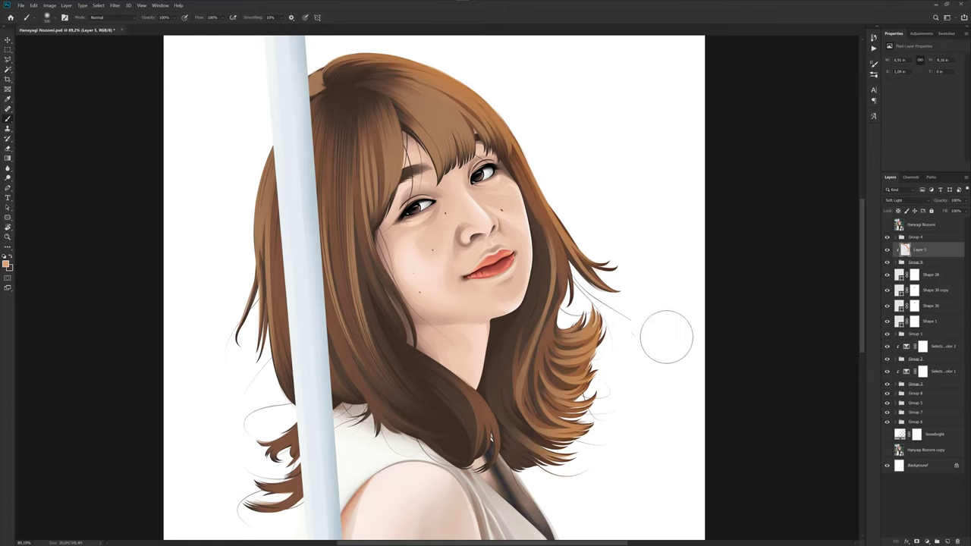
- Paint soft light streaks down the dark hair on Layer 5
key("ctrl+minus")
key("ctrl+minus")
key("ctrl+0")
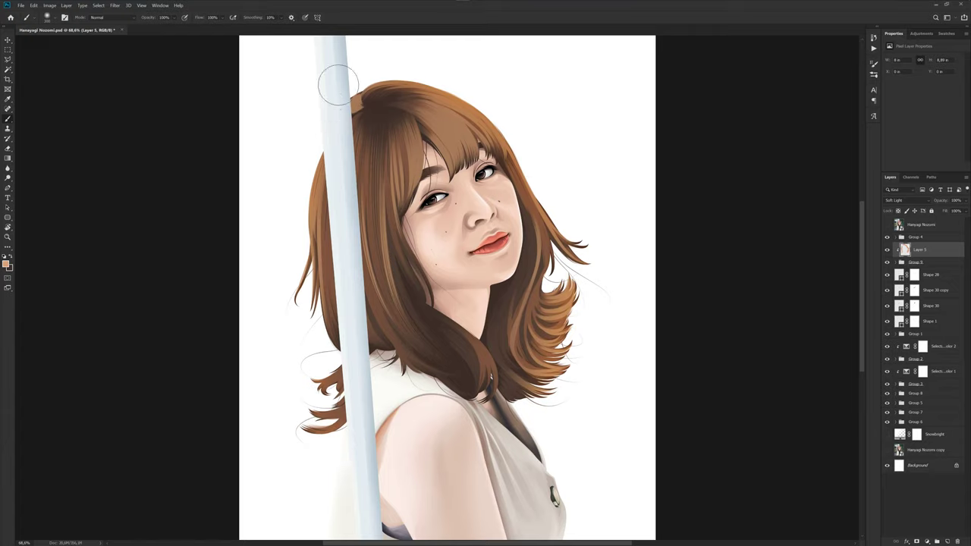
key("ctrl+minus")
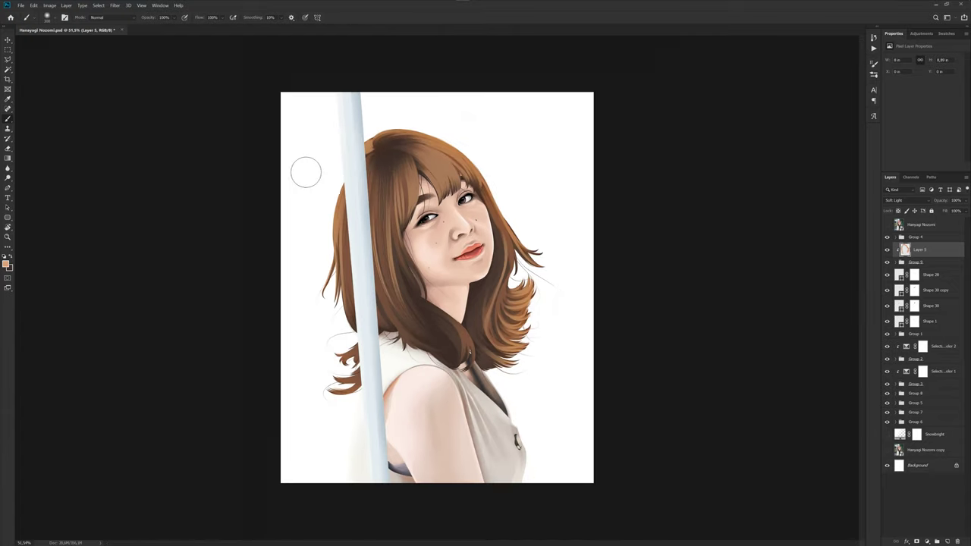
key("ctrl+plus")
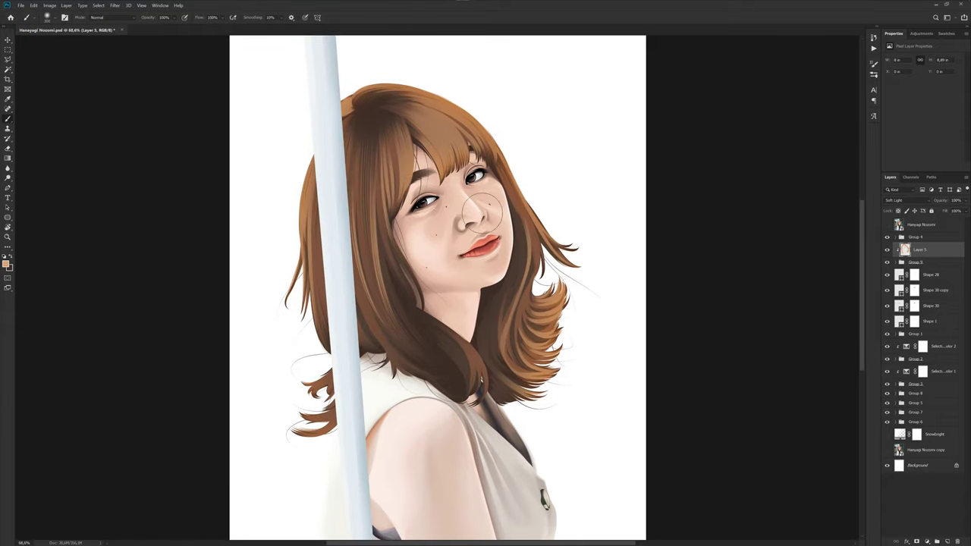
key("ctrl+minus")
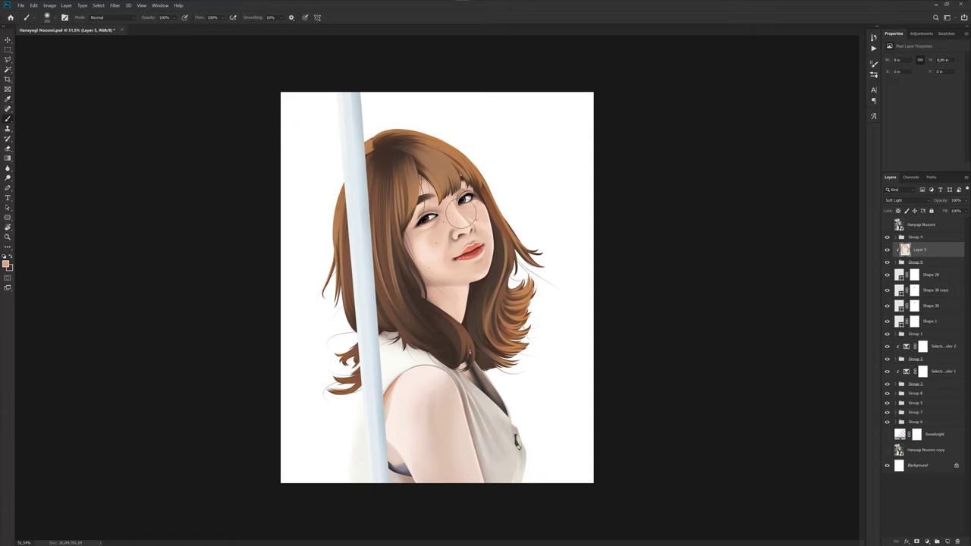
key("ctrl+plus")
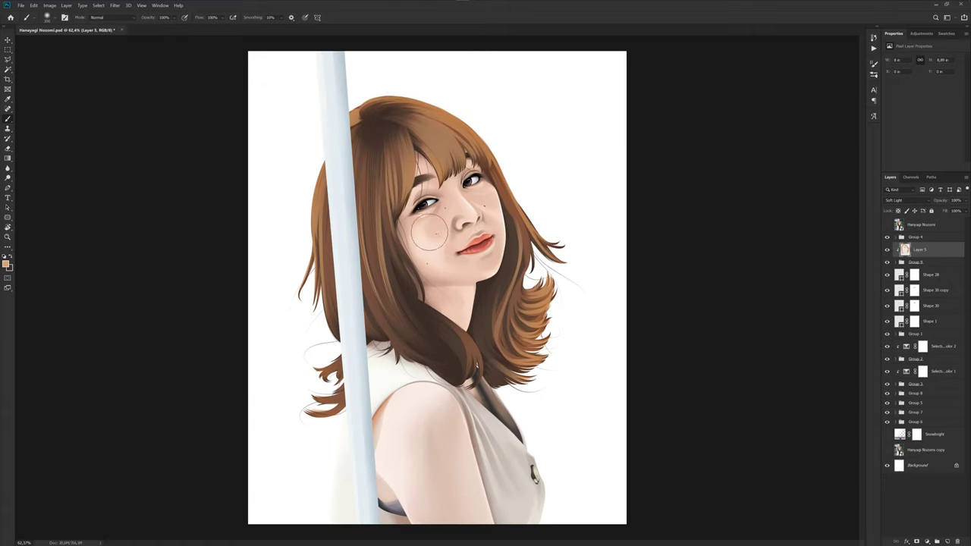
key("ctrl+plus")
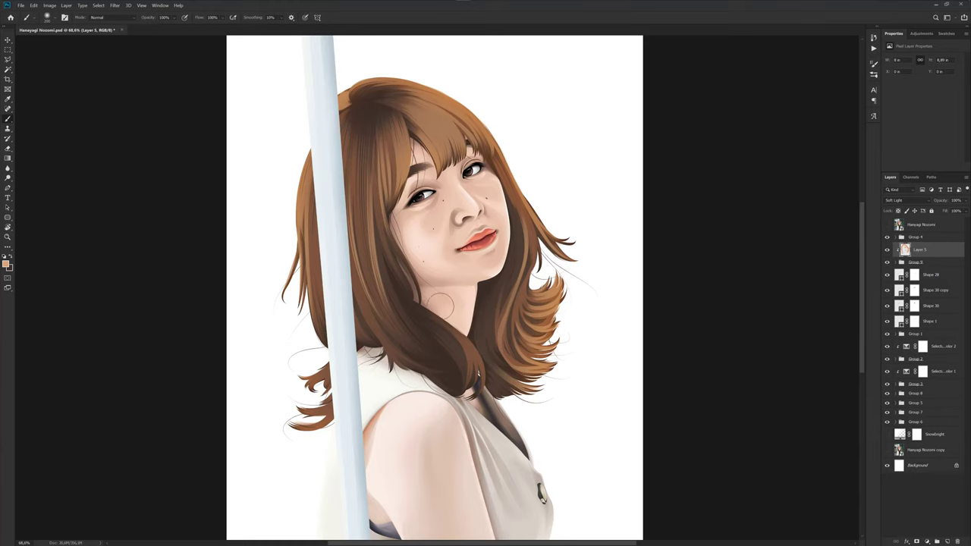
scroll(450, 307, "up", 1)
left_click_drag(466, 345, 499, 413)
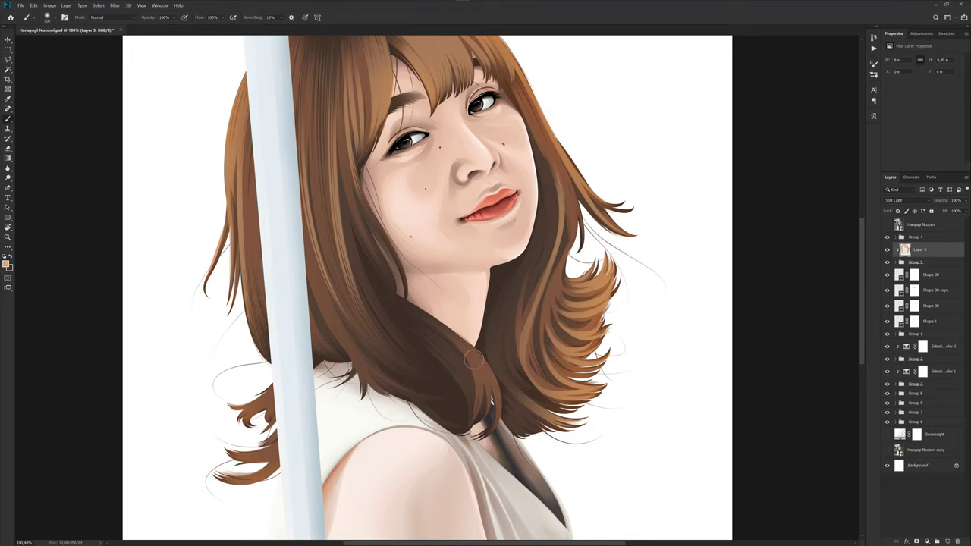
key("ctrl+0")
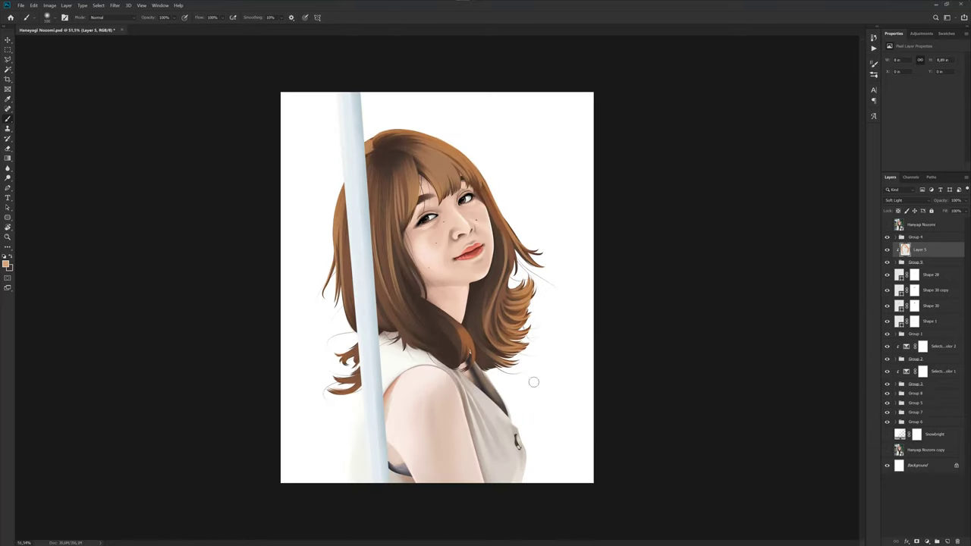
scroll(447, 270, "up", 5)
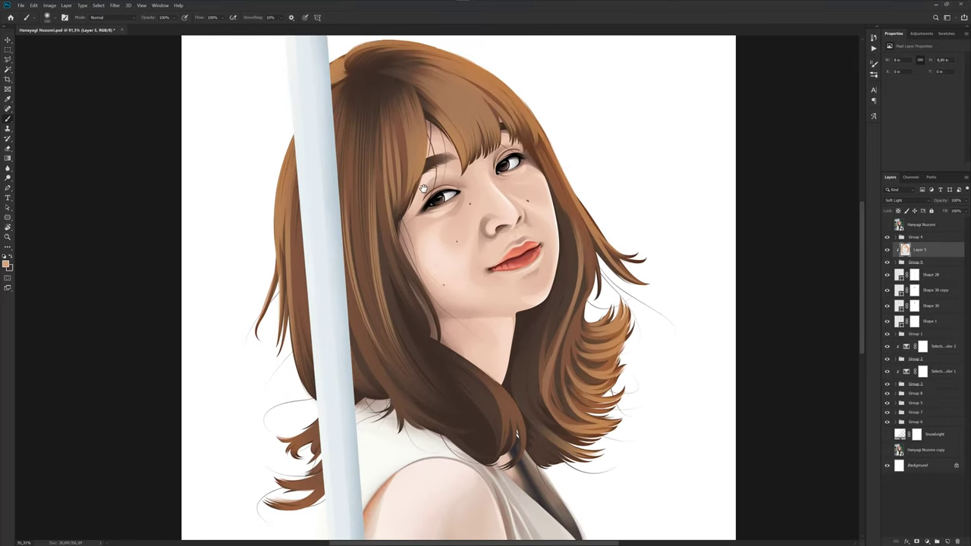
left_click_drag(425, 162, 433, 203)
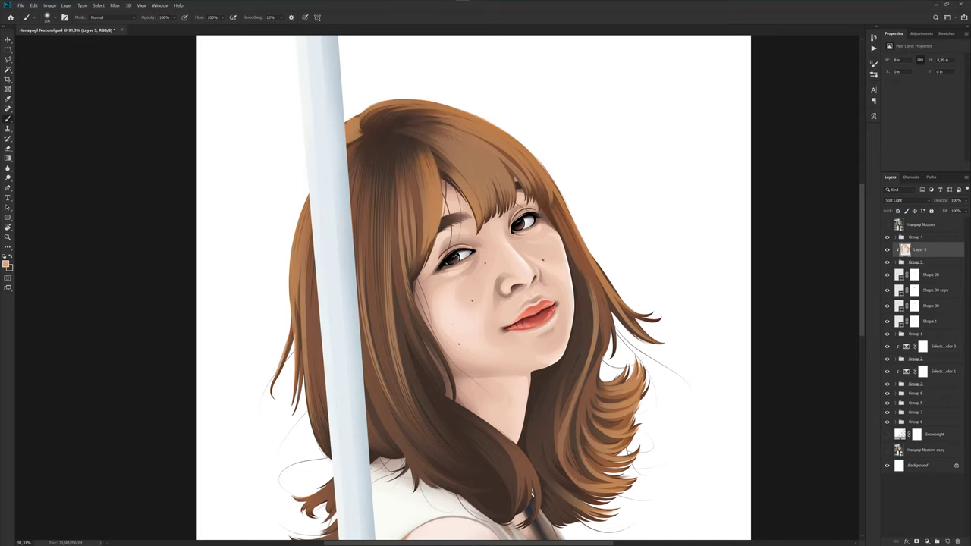
- Try light streaks and patches on the fringe, then undo them
key("ctrl+0")
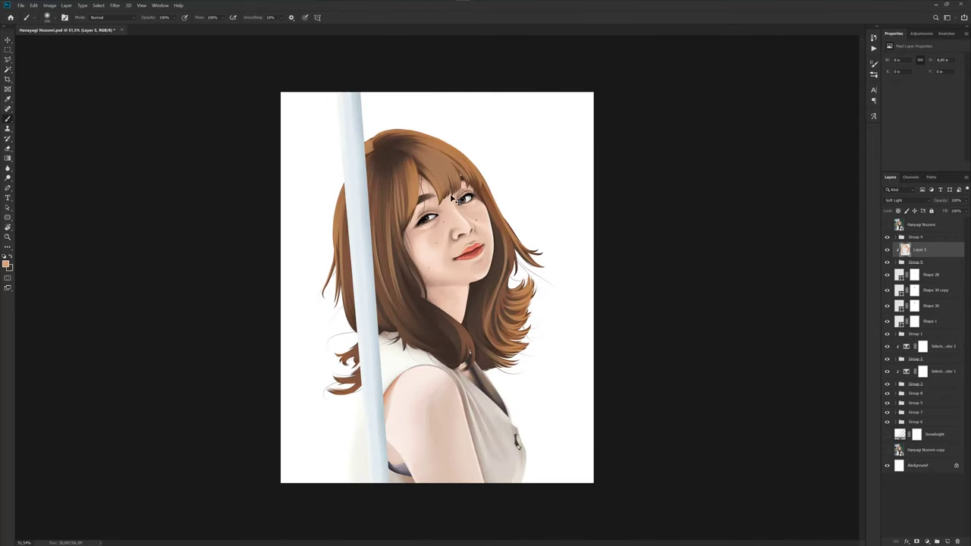
scroll(430, 165, "up", 5)
left_click_drag(401, 100, 485, 179)
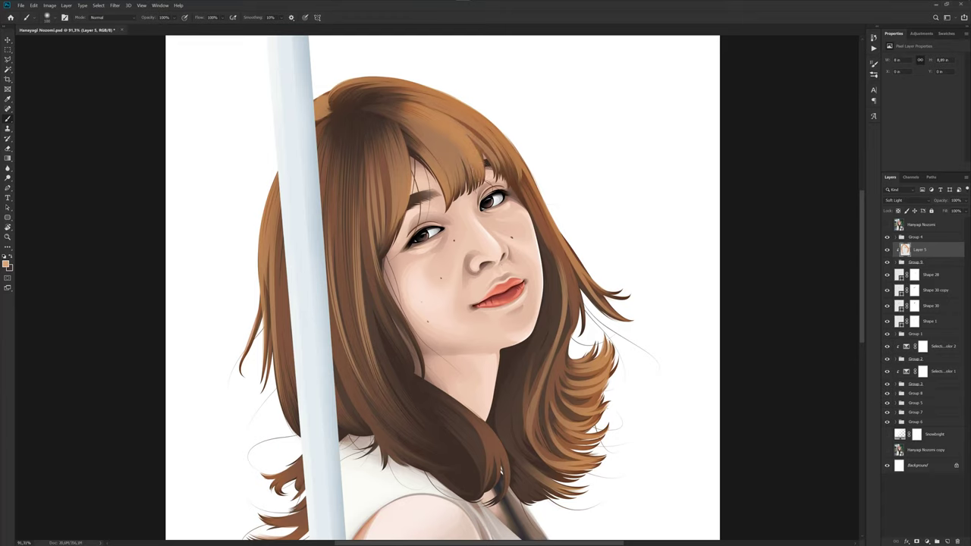
left_click_drag(410, 98, 506, 180)
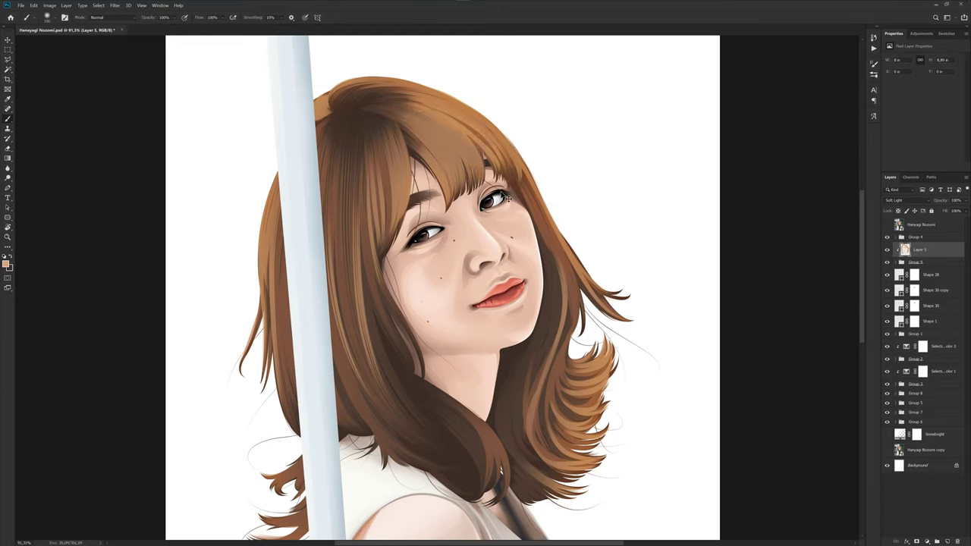
key("ctrl+z")
left_click_drag(416, 151, 450, 181)
key("ctrl+z")
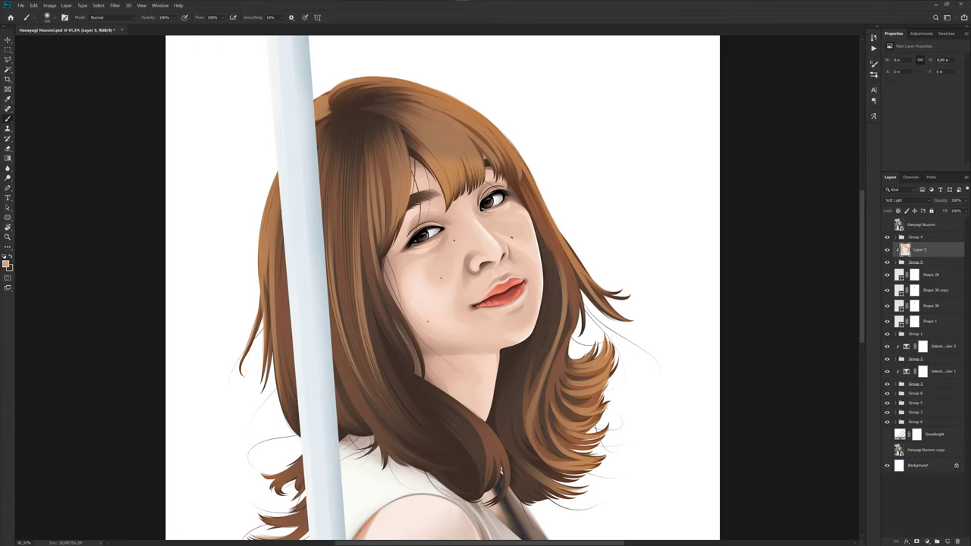
scroll(498, 257, "down", 2)
scroll(498, 262, "down", 1)
key("ctrl+z")
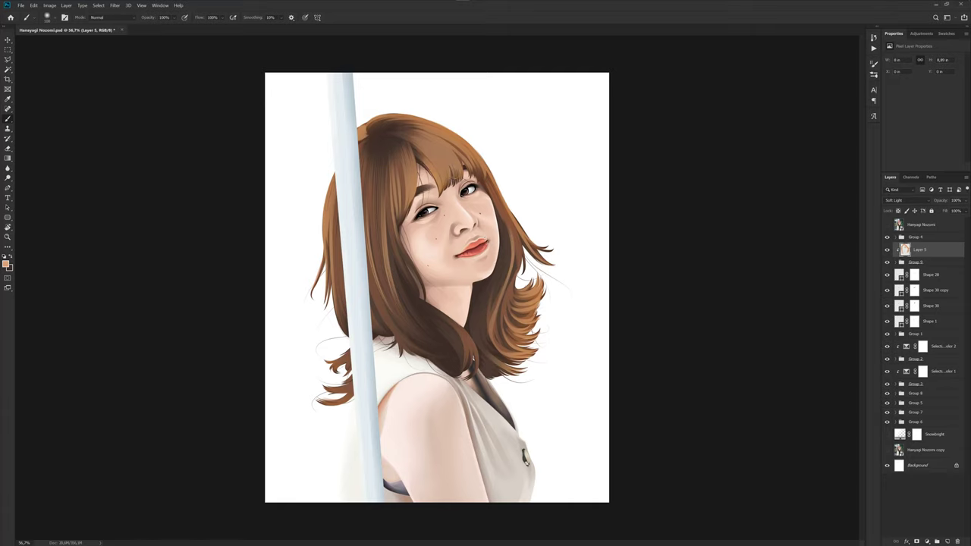
- Reconfirm the foreground colour and undo the remaining fringe patch
left_click(6, 261)
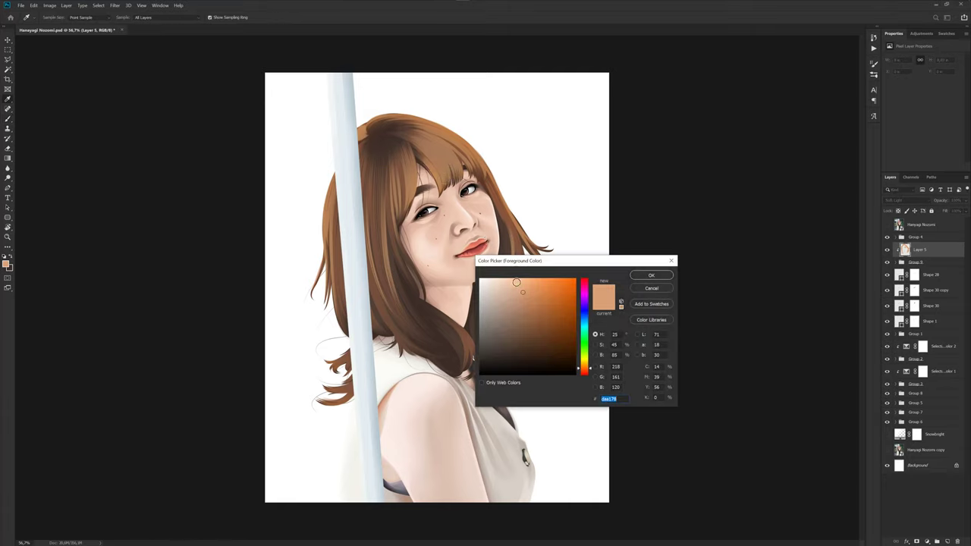
left_click(651, 275)
scroll(459, 144, "up", 1)
scroll(459, 141, "up", 2)
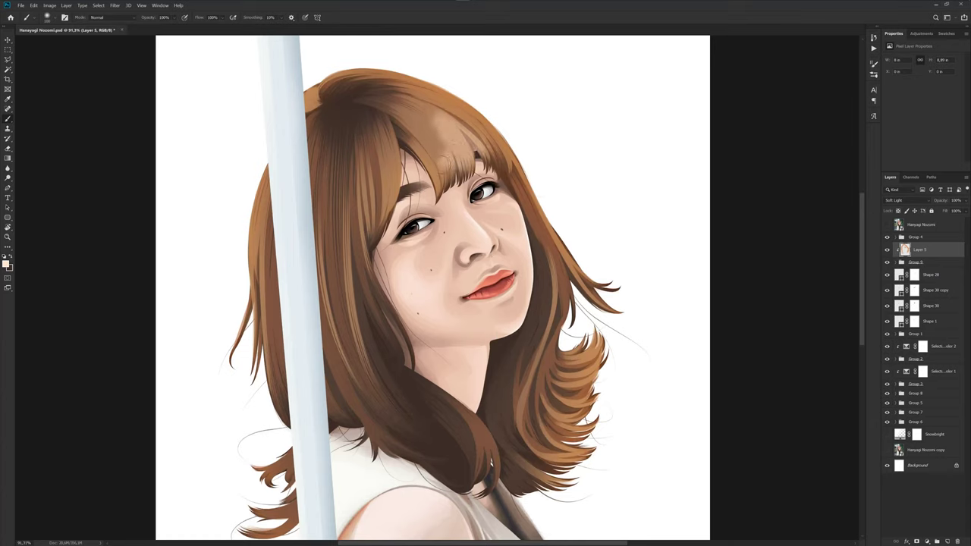
key("ctrl+z")
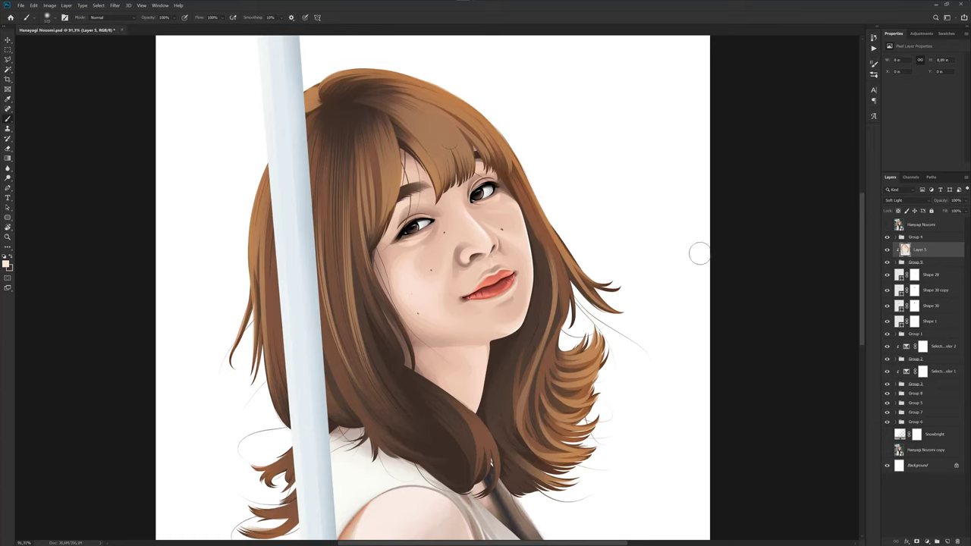
- Add Layer 6 above Layer 5 and trial a peach stroke across the fringe, undoing it
left_click(945, 540)
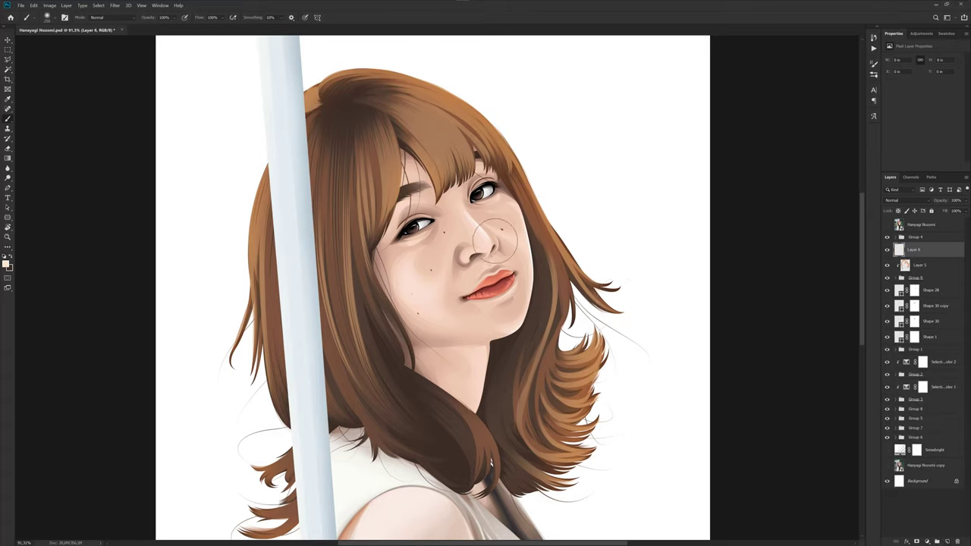
left_click_drag(474, 89, 353, 216)
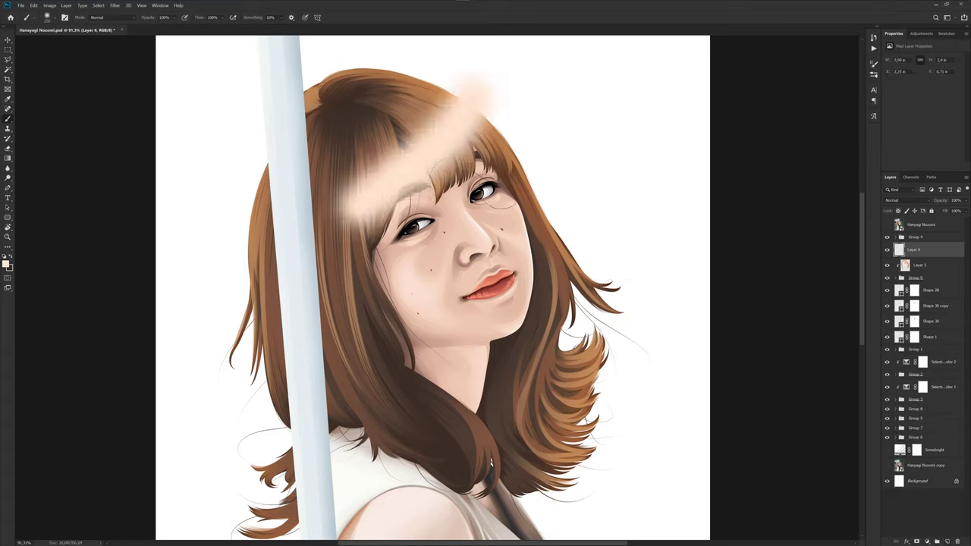
key("ctrl+z")
right_click(460, 217)
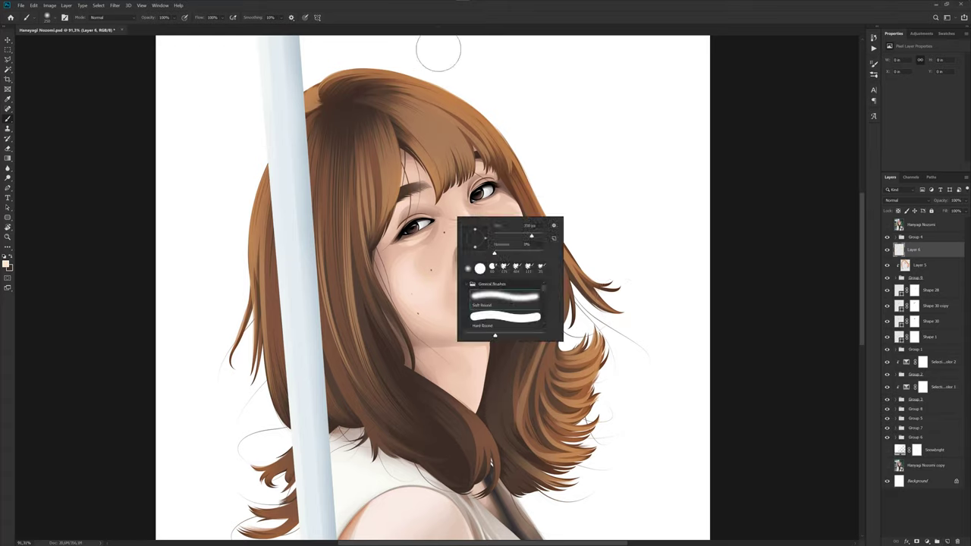
key("Escape")
- Set the foreground to white and paint a soft glow over the top of the hair
left_click(6, 261)
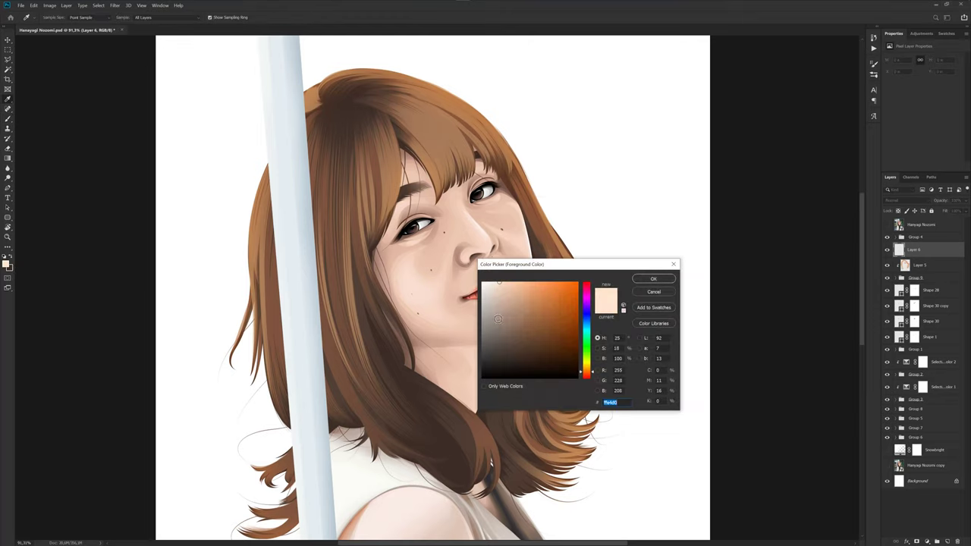
left_click(664, 282)
scroll(468, 155, "down", 5)
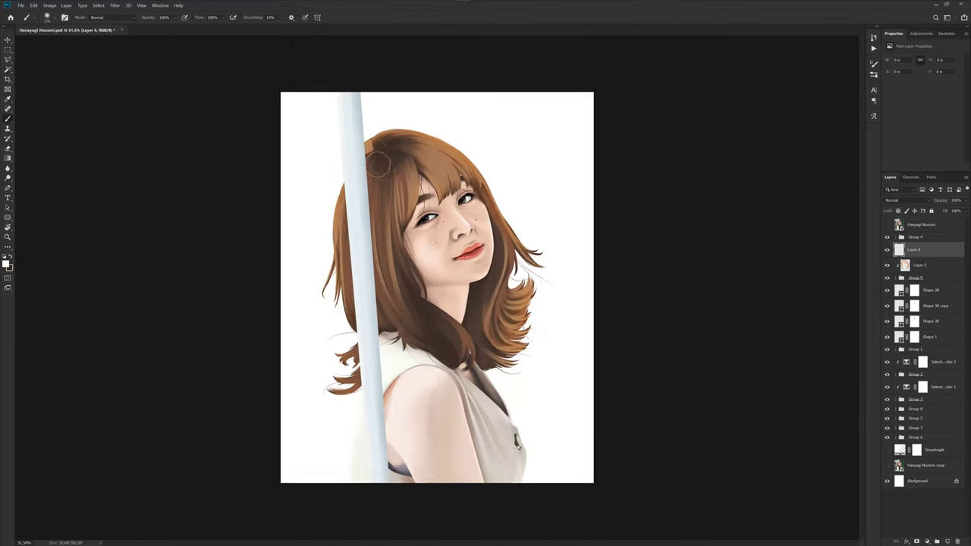
left_click_drag(470, 155, 361, 239)
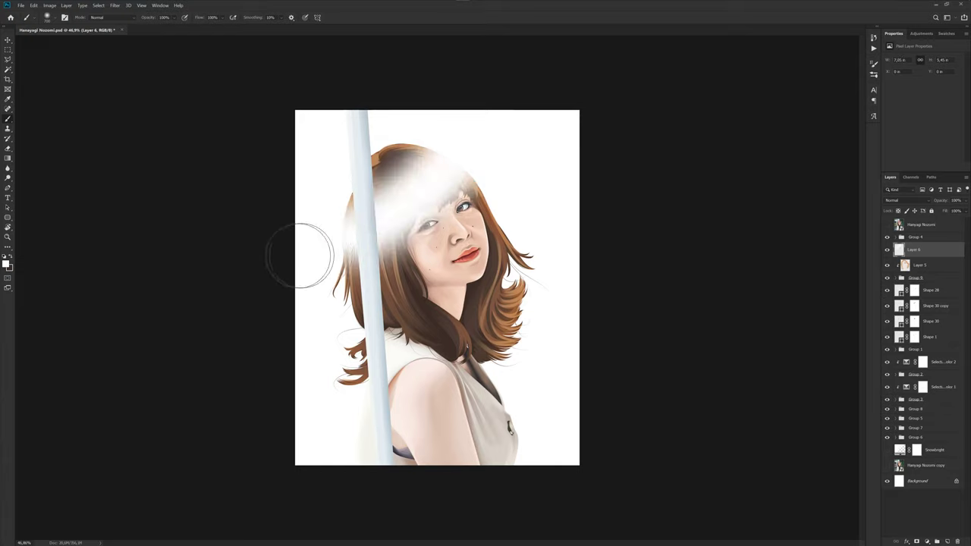
key("ctrl+z")
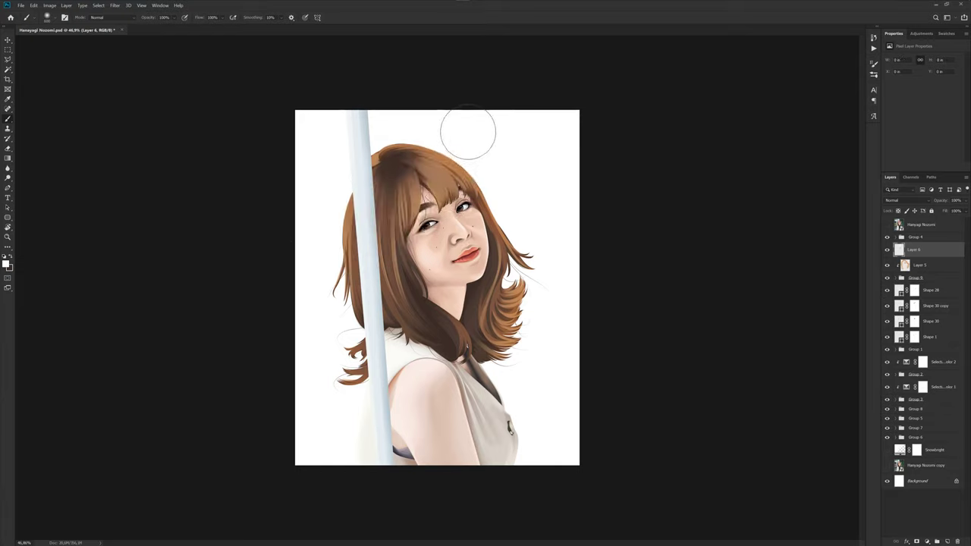
left_click_drag(462, 160, 361, 242)
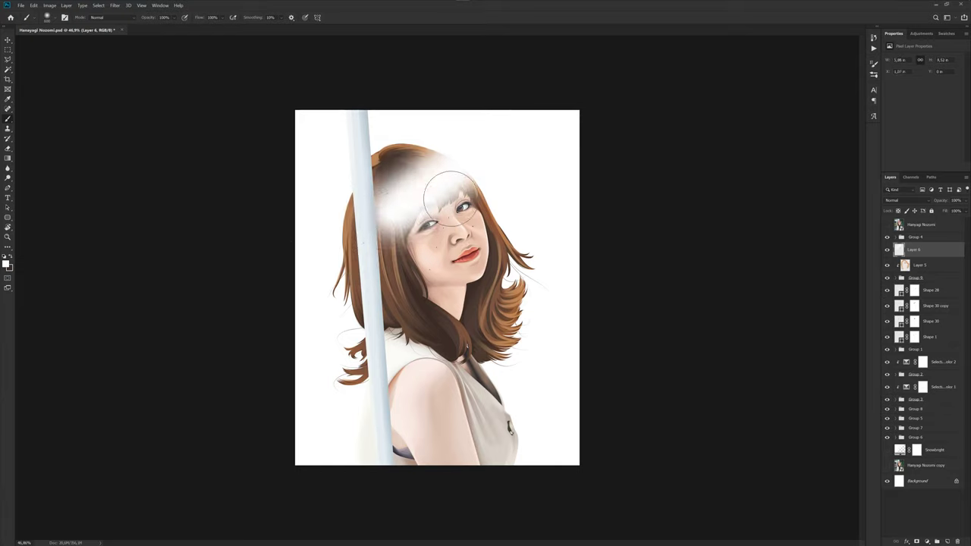
key("ctrl+z")
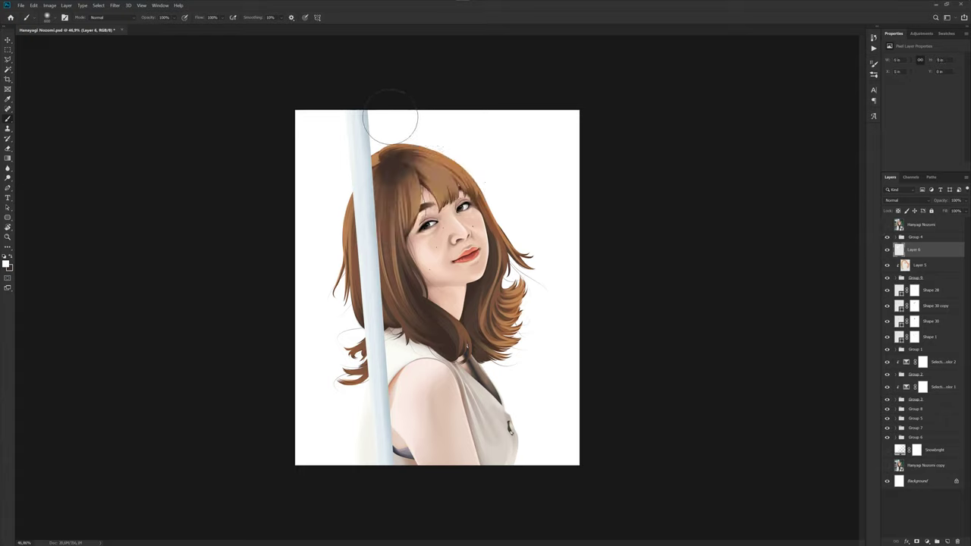
mouse_move(387, 125)
left_mouse_down()
mouse_move(490, 171)
mouse_move(345, 241)
left_mouse_up()
left_click(906, 200)
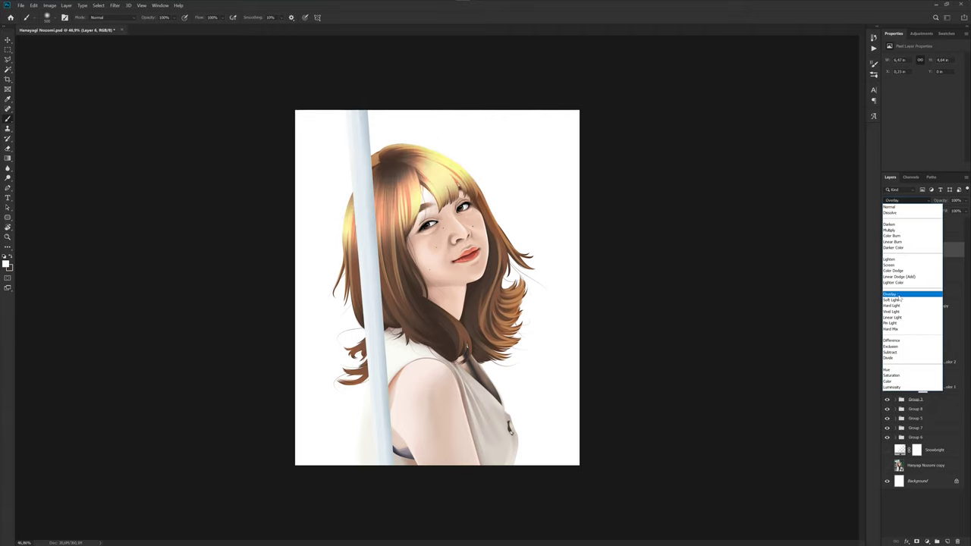
- Apply Overlay to Layer 6 at about 46% opacity, toggling it to compare
left_click(899, 294)
left_click_drag(965, 201, 933, 213)
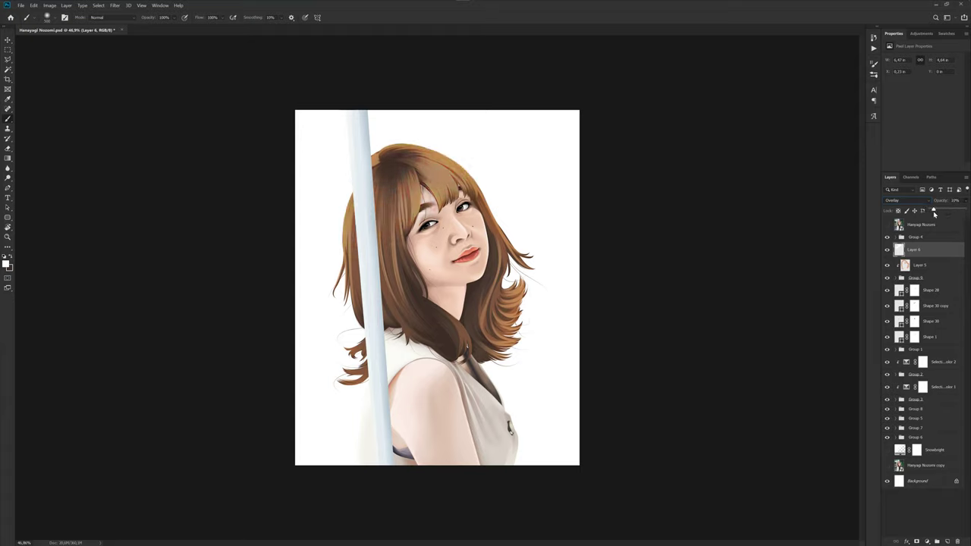
left_click(888, 250)
left_click(887, 250)
scroll(548, 260, "down", 3)
scroll(569, 267, "down", 1)
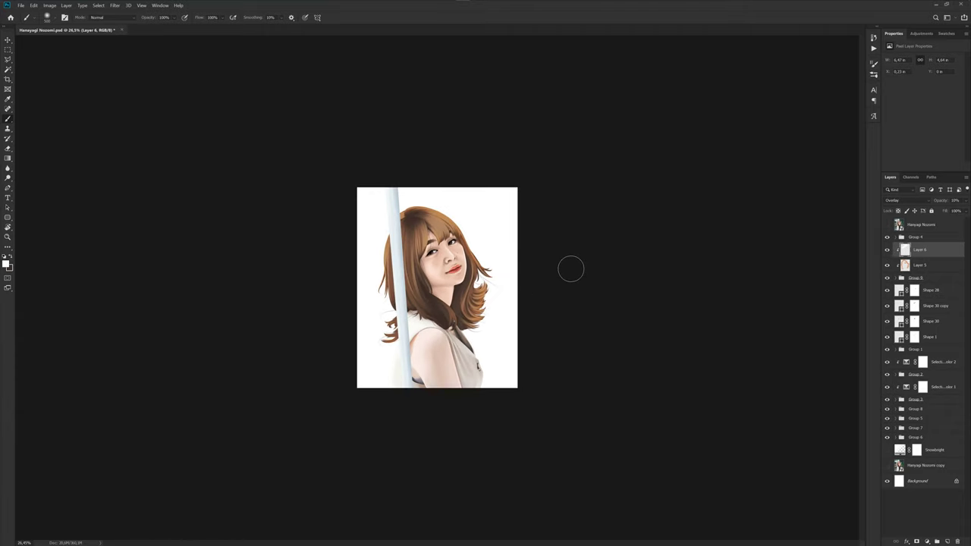
scroll(526, 267, "up", 5)
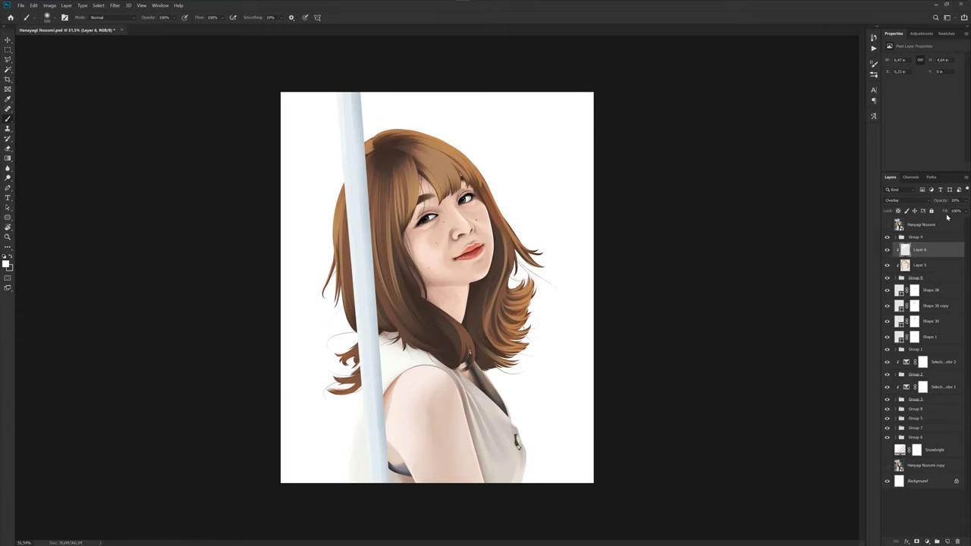
- Lower Layer 6's opacity to about 10%
left_click(966, 200)
left_click_drag(946, 210, 932, 211)
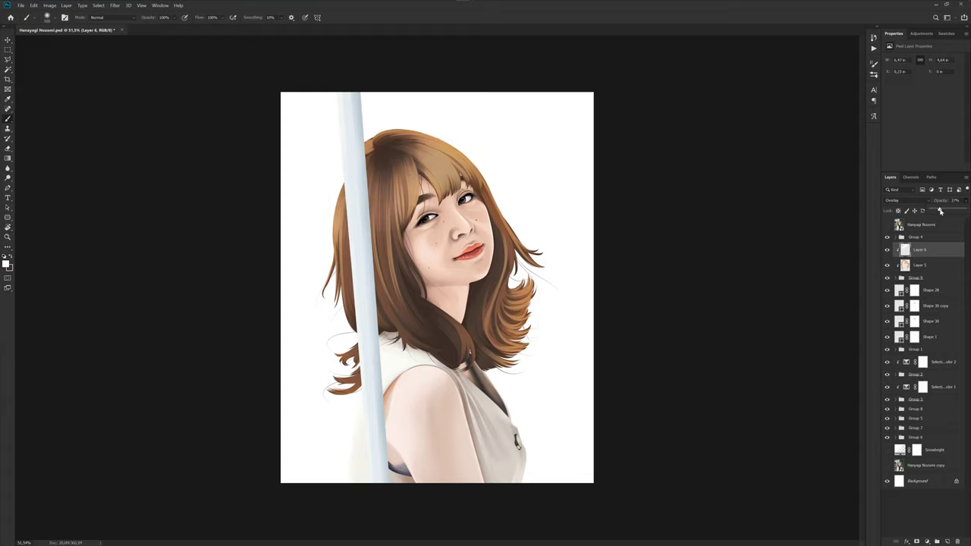
left_click_drag(930, 211, 933, 211)
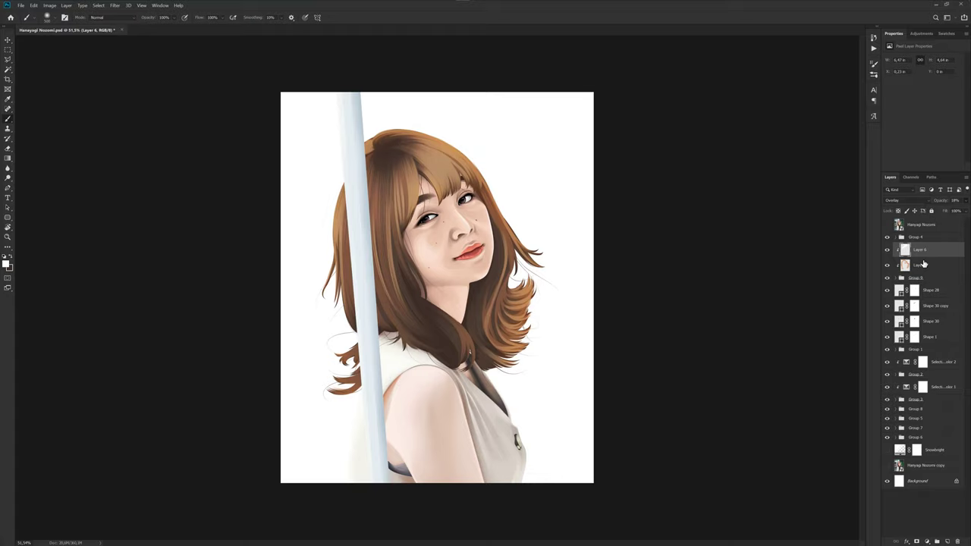
scroll(557, 248, "down", 3)
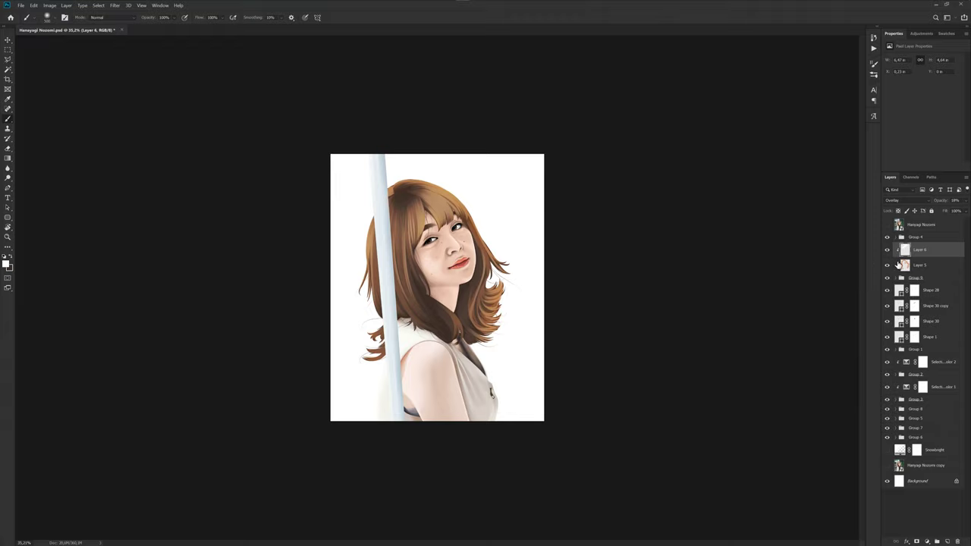
- Toggle the glow layer to compare the hair, then save the portrait
left_click(886, 264)
left_click(887, 250)
left_click(893, 489)
scroll(477, 277, "down", 2)
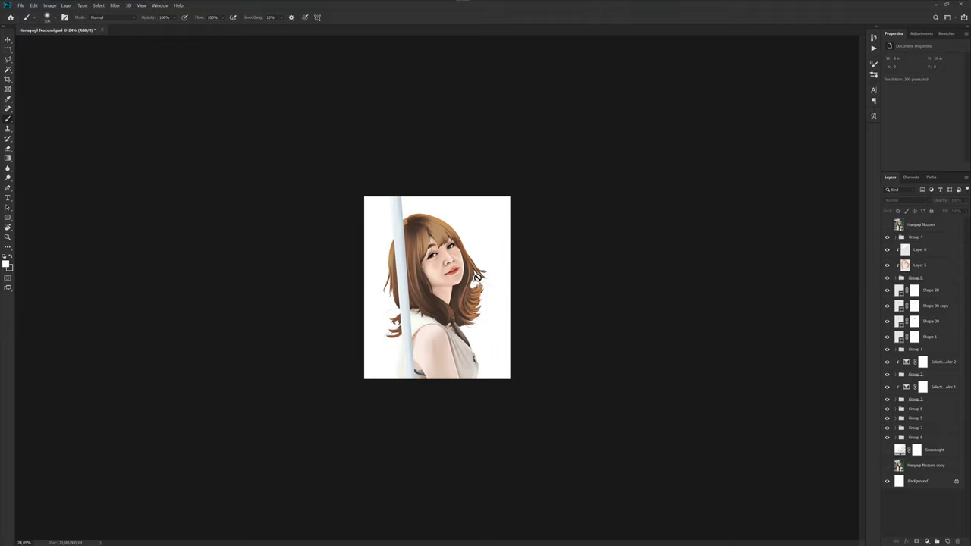
key("ctrl+s")
scroll(511, 291, "up", 2)
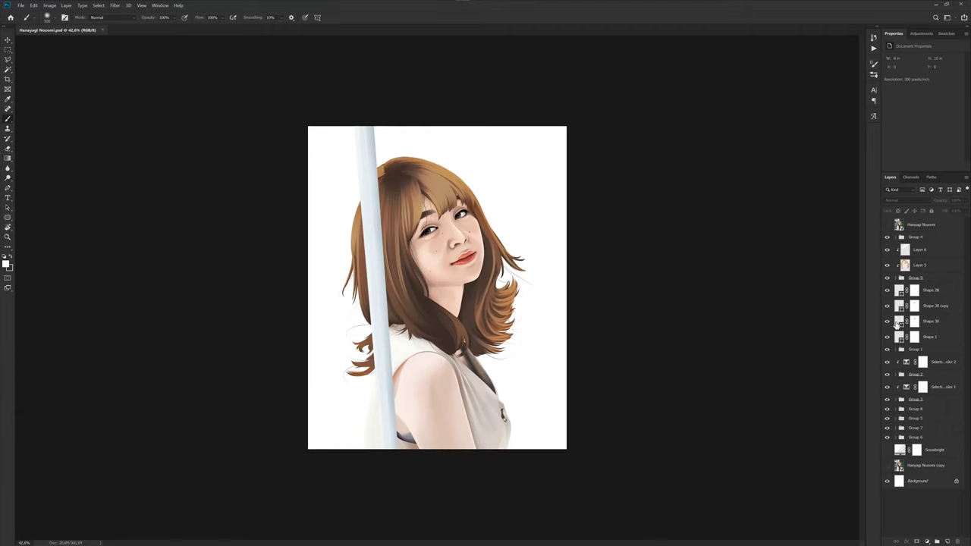
- Paint faint Overlay glow strokes on Layer 6 along the hair's left and lower-left edges
left_click(903, 251)
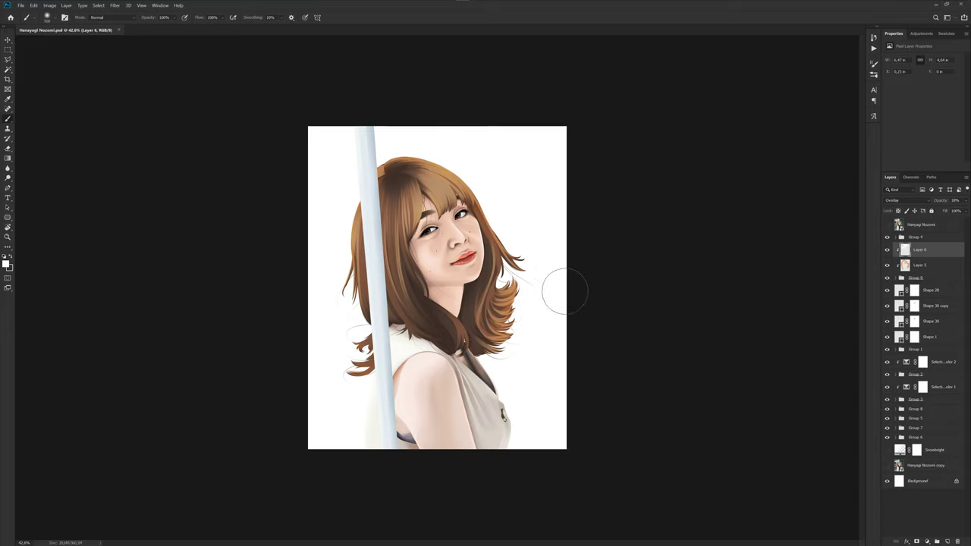
scroll(568, 282, "up", 1)
left_click_drag(541, 340, 541, 184)
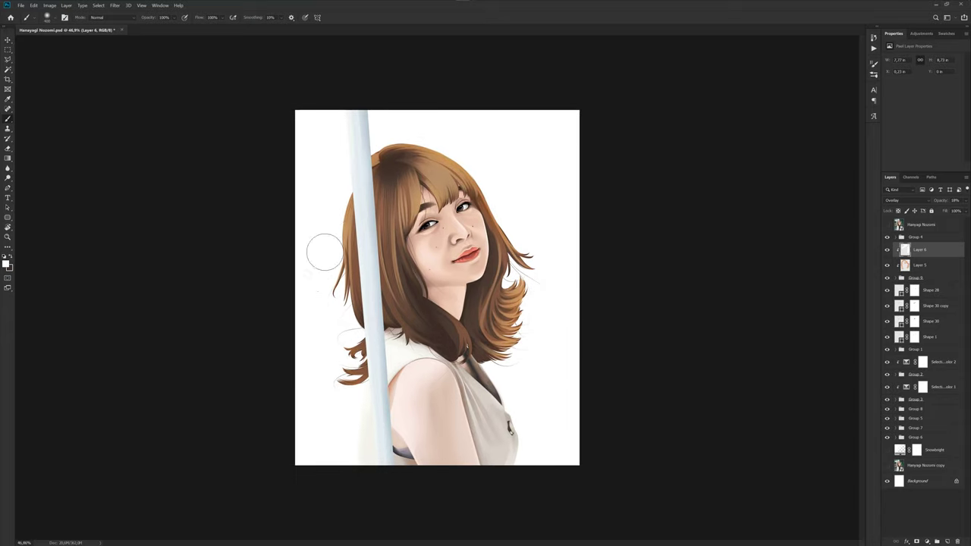
left_click_drag(325, 219, 303, 333)
scroll(482, 328, "down", 2)
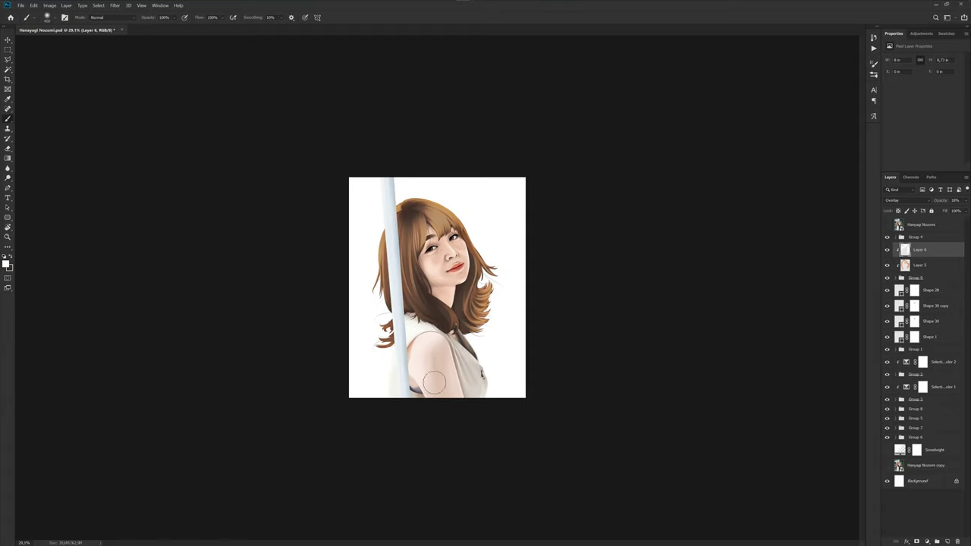
scroll(478, 369, "up", 2)
left_click_drag(326, 384, 317, 390)
scroll(538, 331, "down", 2)
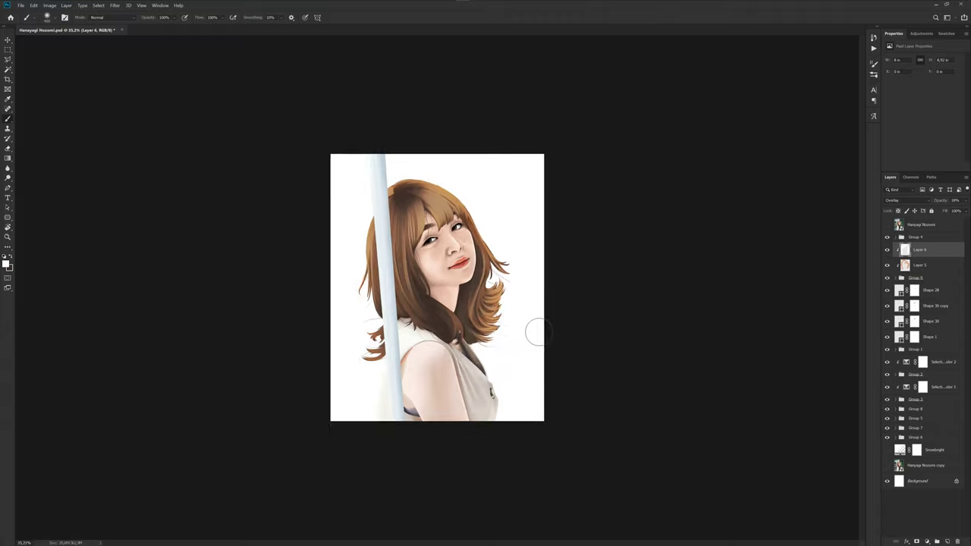
scroll(541, 327, "up", 2)
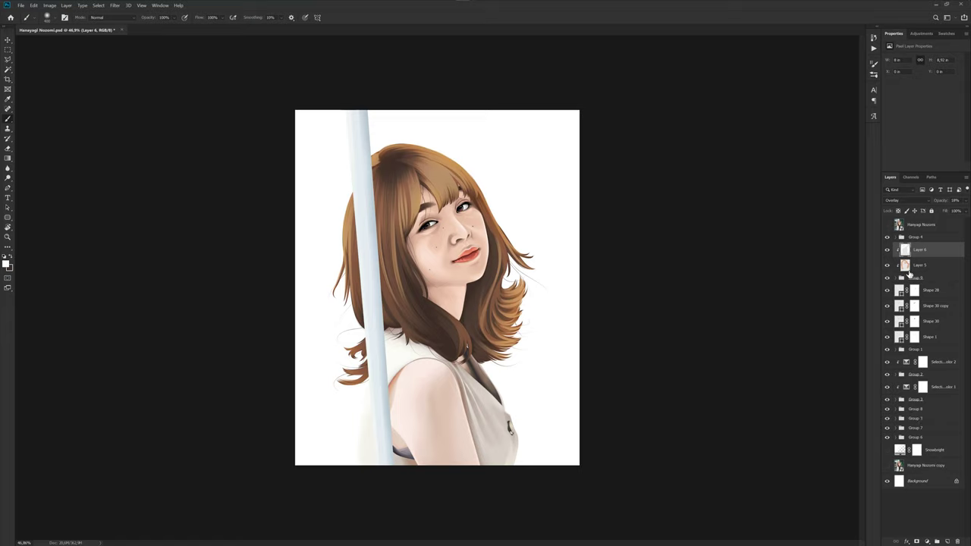
left_click(921, 225)
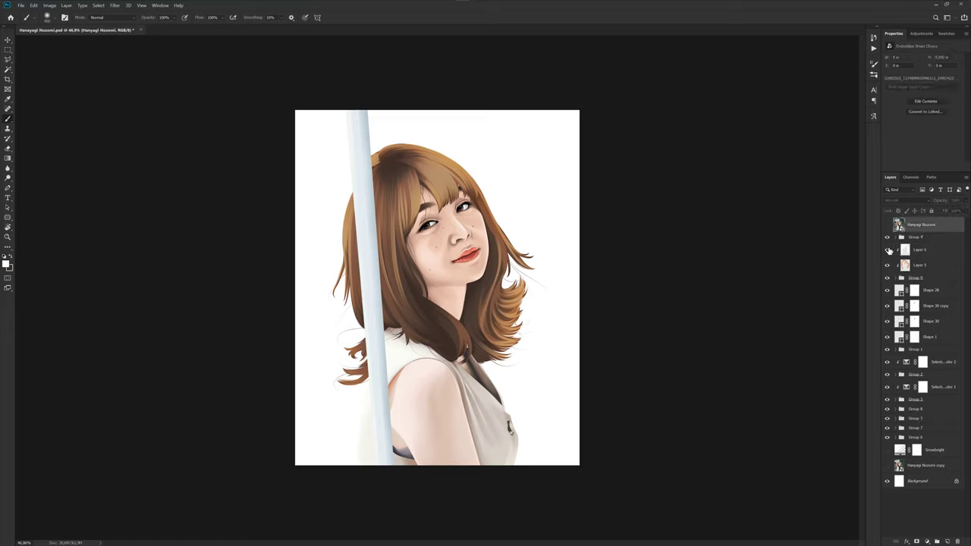
key("ctrl+s")
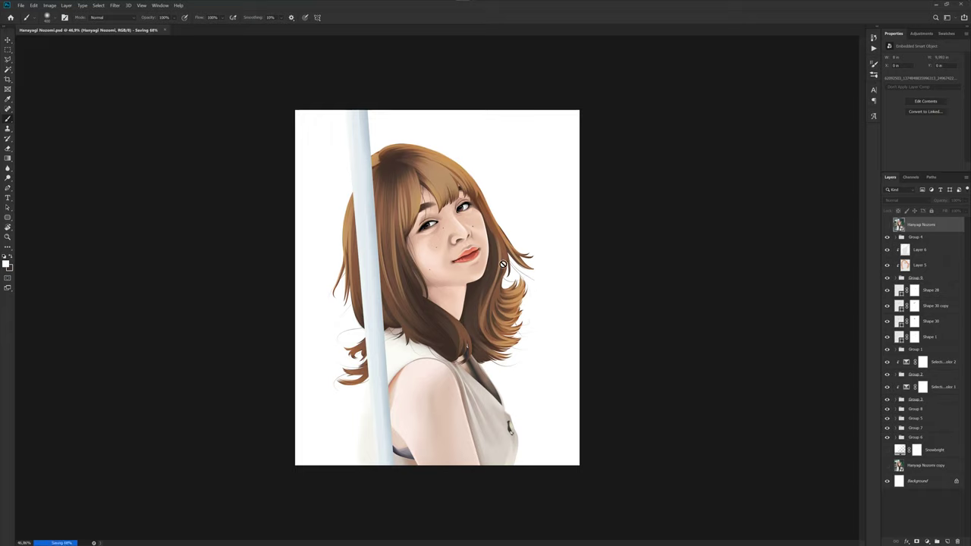
key("v")
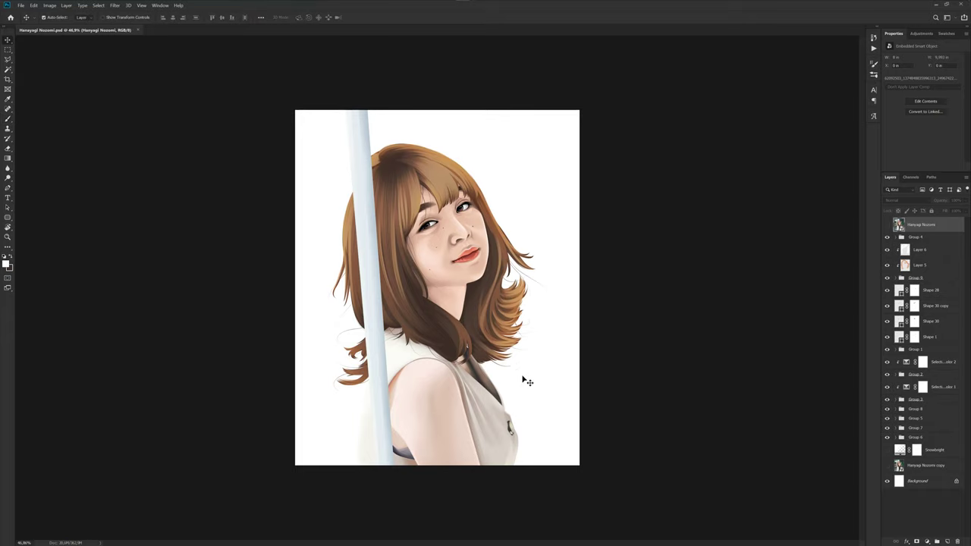
key("ctrl+0")
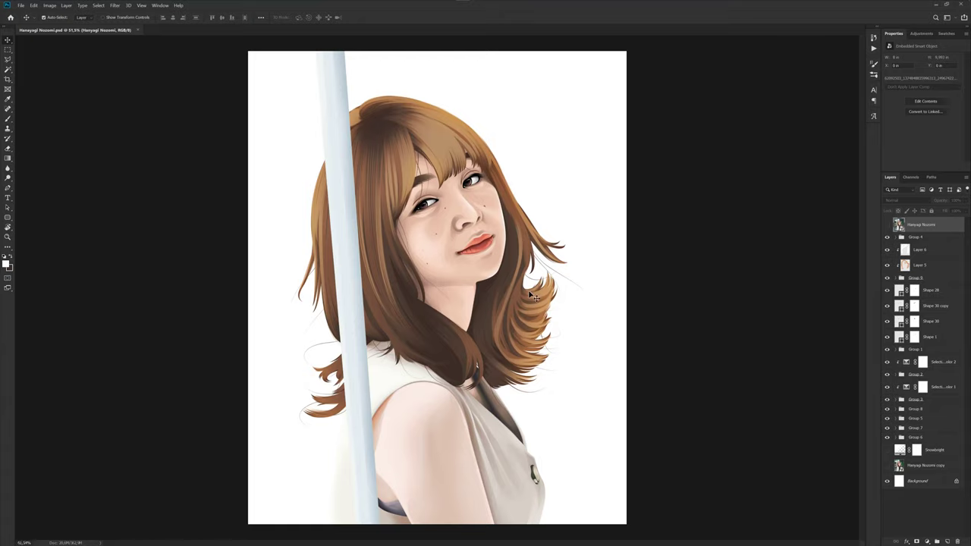
key("ctrl+minus")
key("ctrl+minus")
key("ctrl+minus")
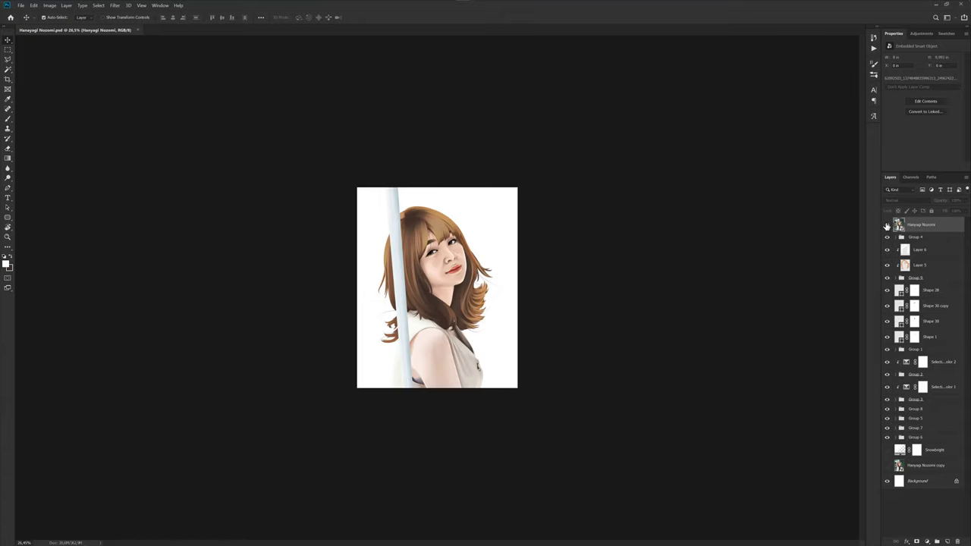
left_click(886, 226)
left_click(887, 225)
key("ctrl+0")
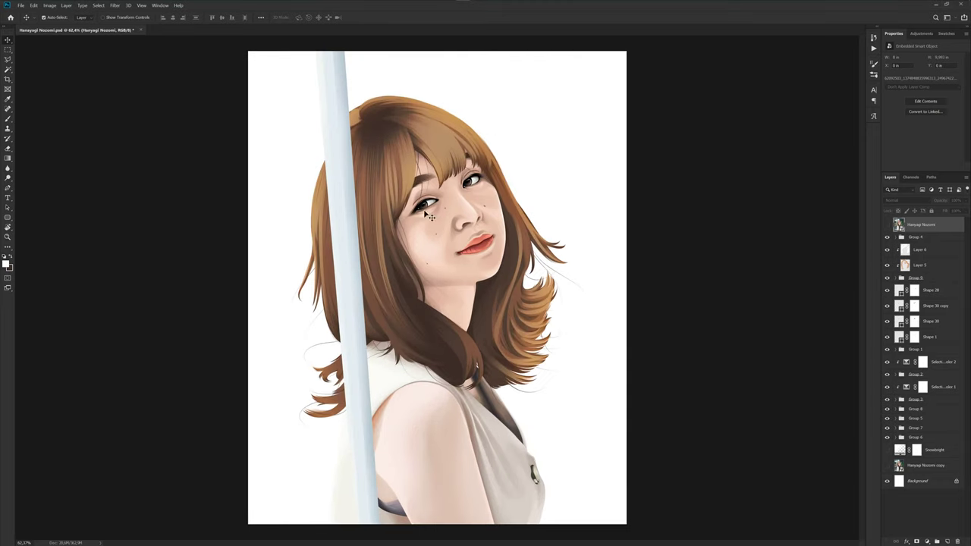
scroll(429, 217, "up", 2)
left_click(557, 197)
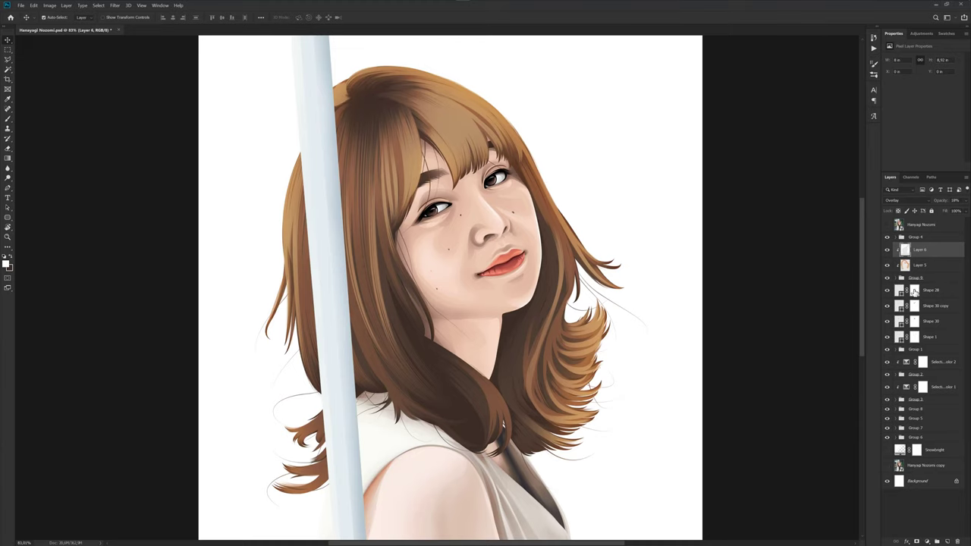
- Repaint the Shape 28 and Shape 30 copy masks with a small brush to deepen the crown shading
left_click(915, 291)
key("b")
scroll(372, 91, "up", 3)
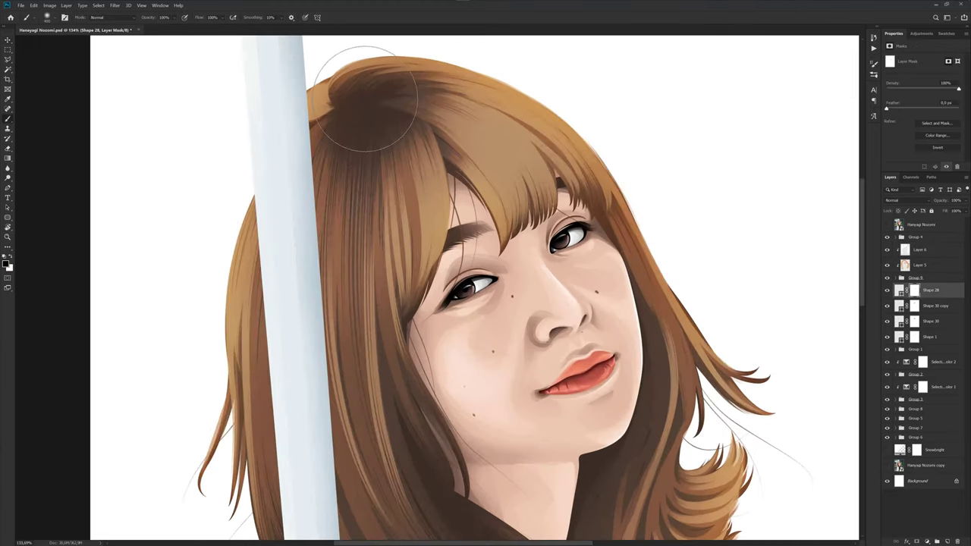
key("bracketleft")
key("bracketleft")
key("bracketleft")
left_click_drag(352, 102, 347, 98)
left_click(913, 305)
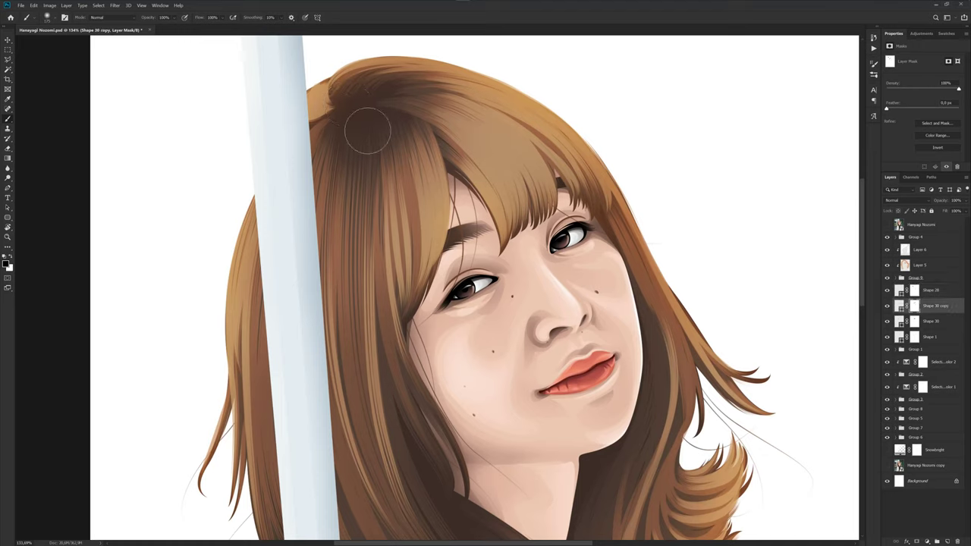
left_click_drag(368, 131, 337, 110)
left_click(913, 323)
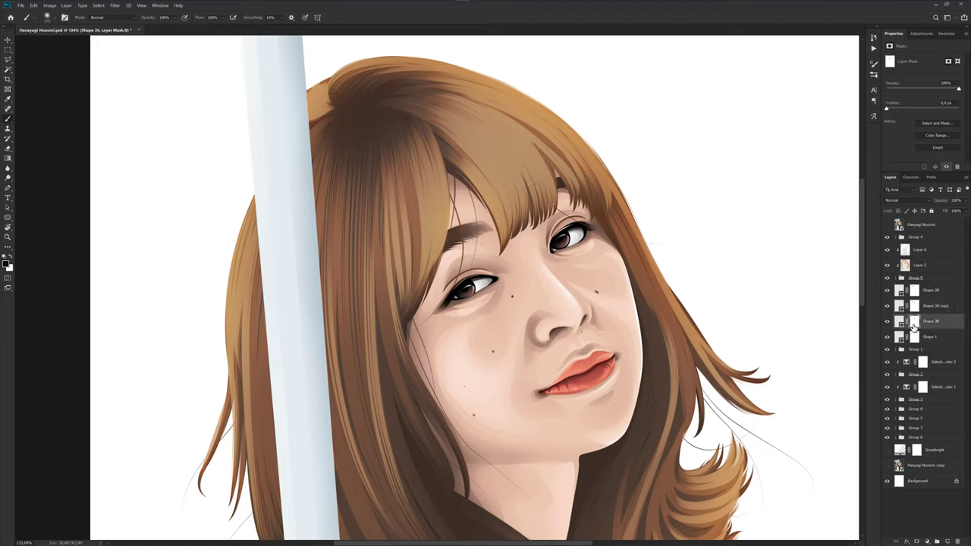
- Expand Group 9 and review the masks of Layers 1, 2 and 3 with the full image in view
left_click(899, 279)
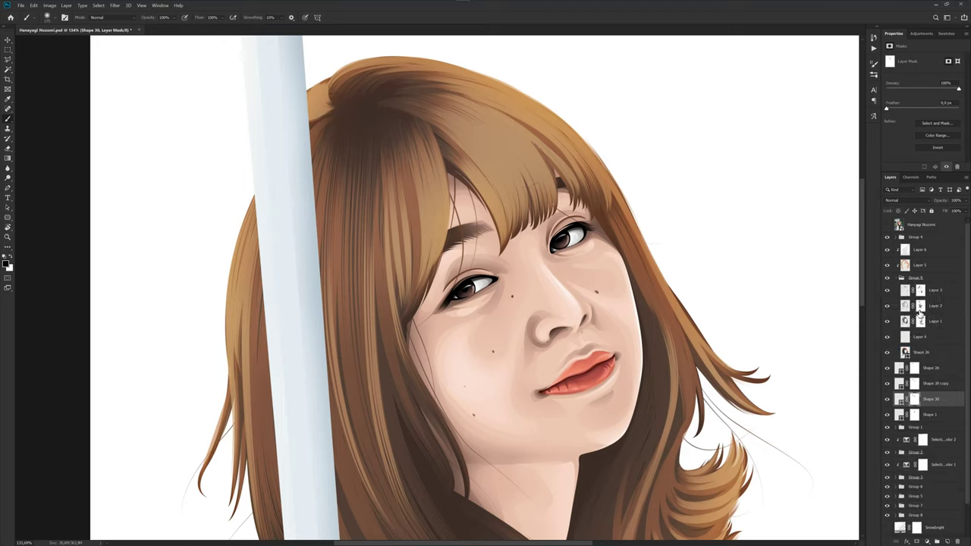
left_click(919, 306)
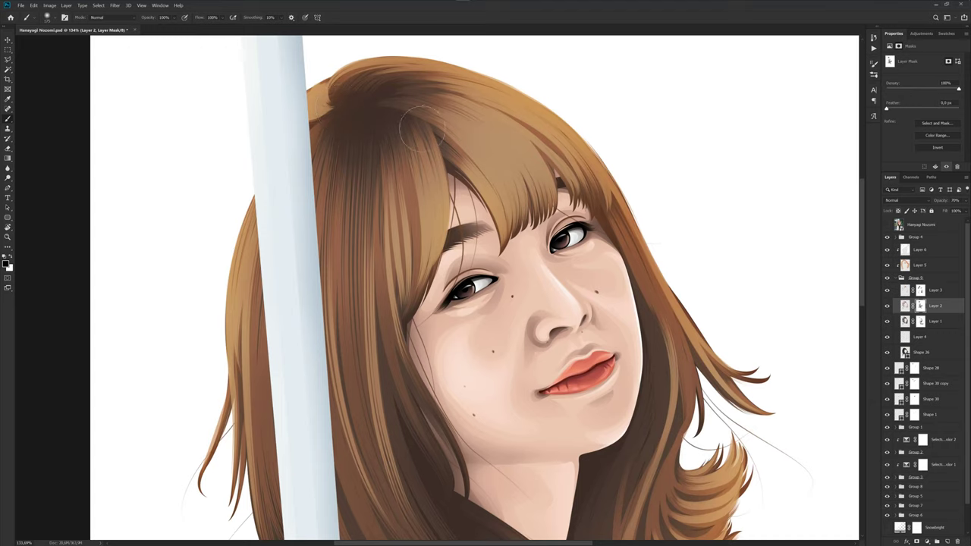
left_click(920, 291)
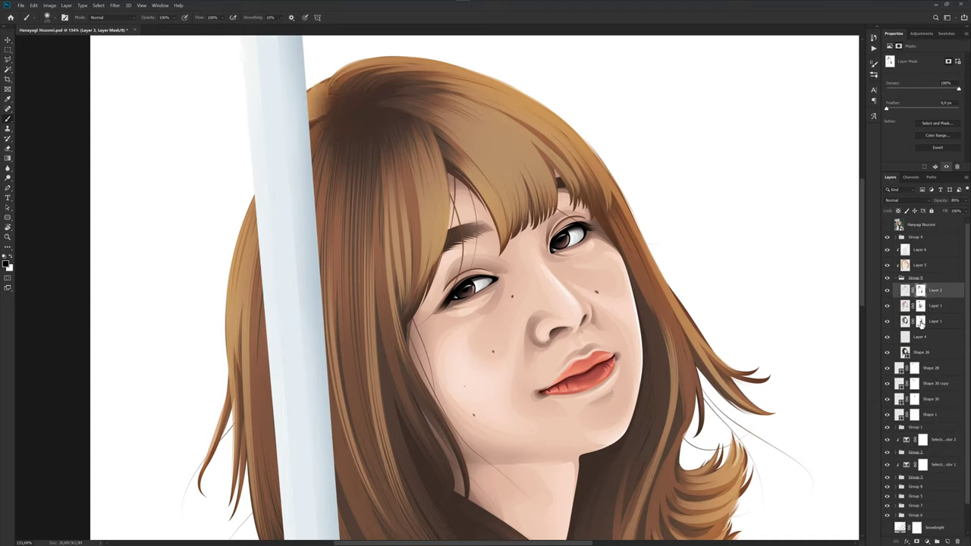
left_click(920, 322)
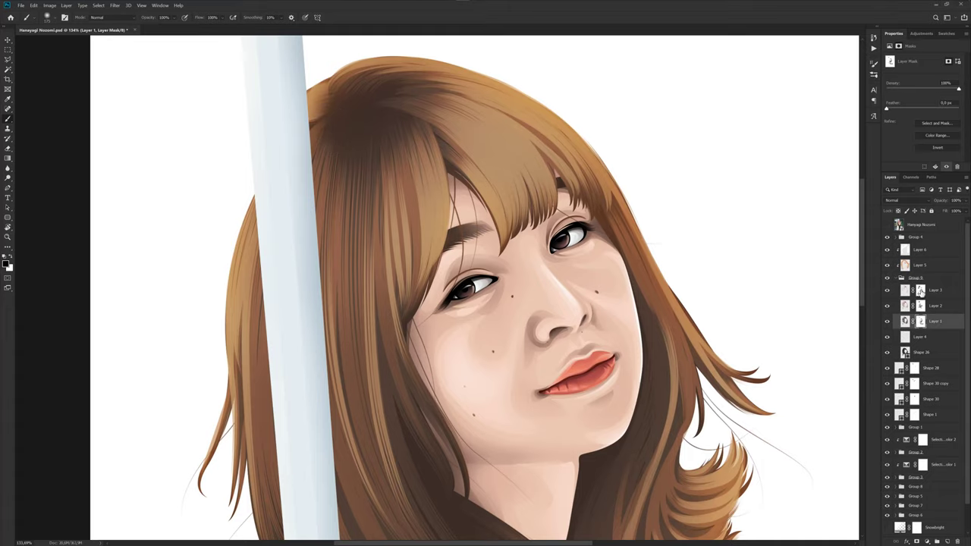
left_click(921, 306)
key("ctrl+0")
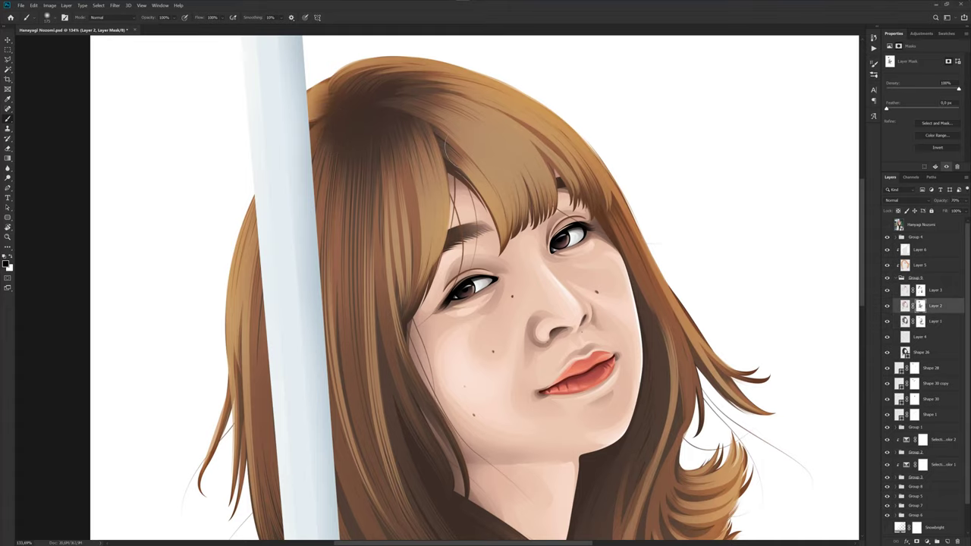
scroll(493, 169, "down", 4)
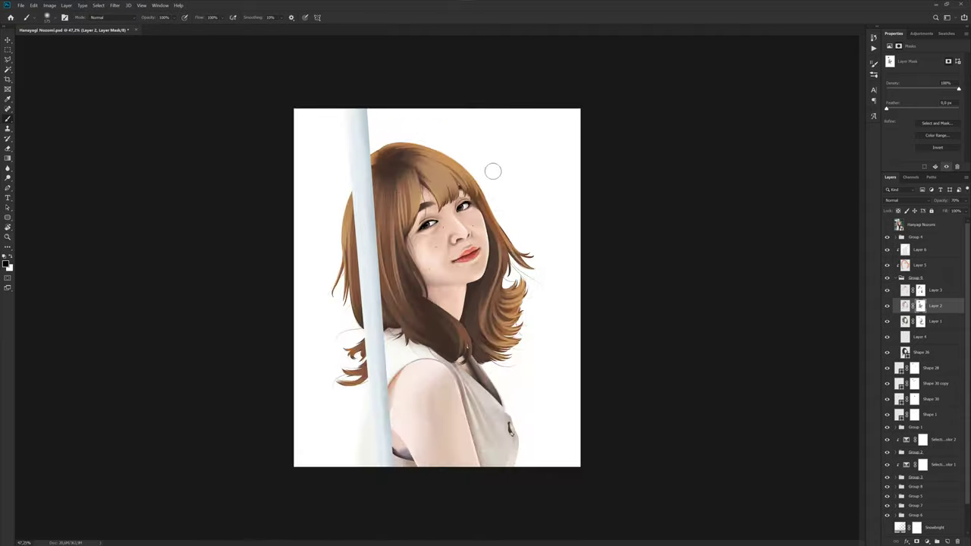
left_click(920, 290)
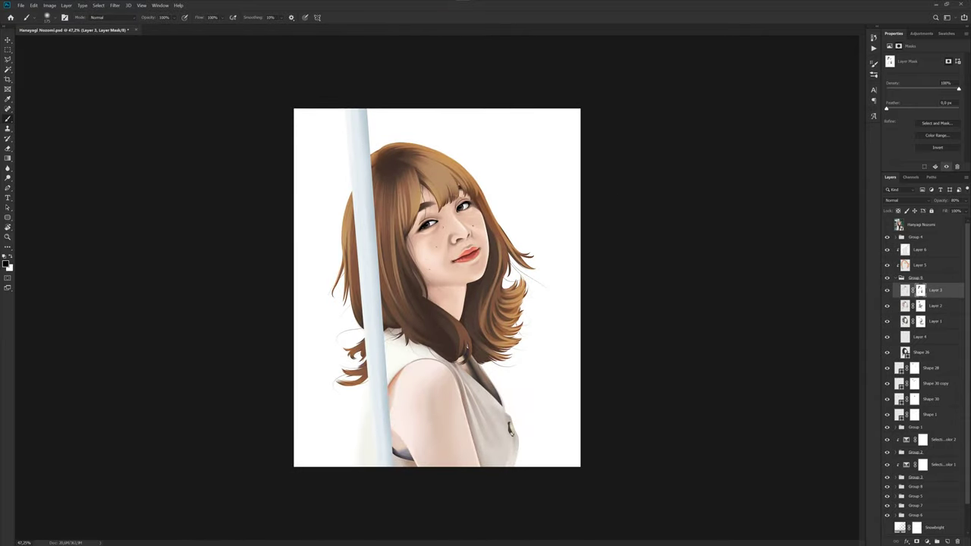
scroll(599, 210, "down", 2)
- Save the document and collapse Group 9
key("ctrl+s")
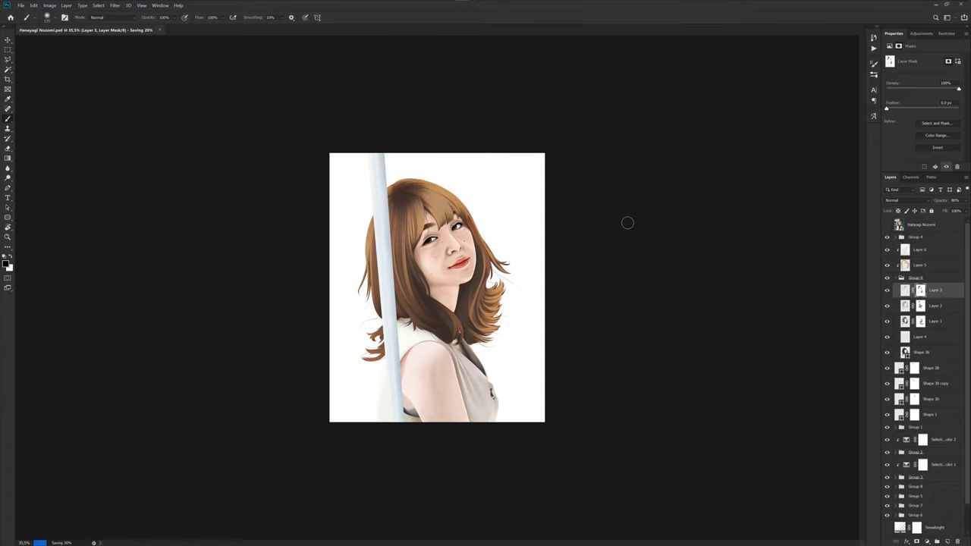
scroll(554, 254, "up", 2)
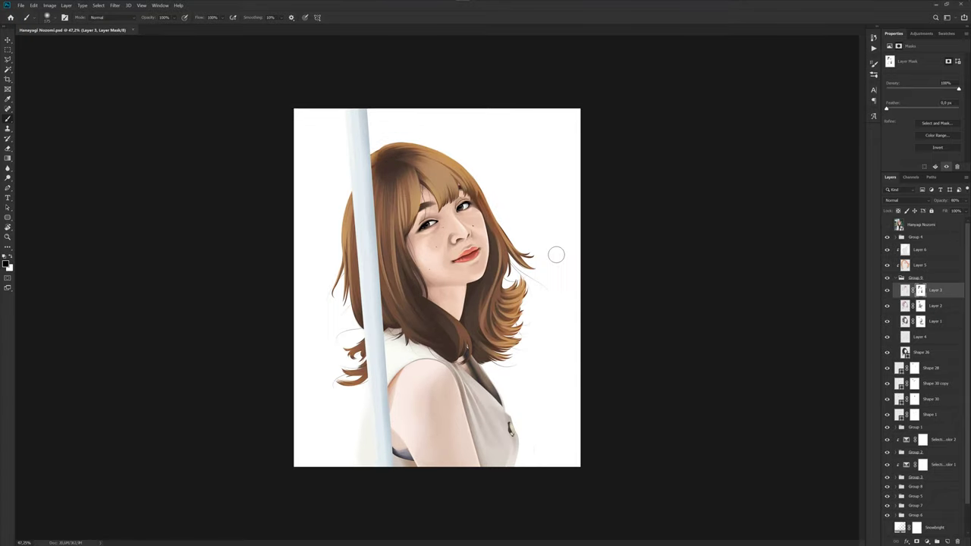
scroll(574, 271, "up", 1)
scroll(584, 274, "up", 1)
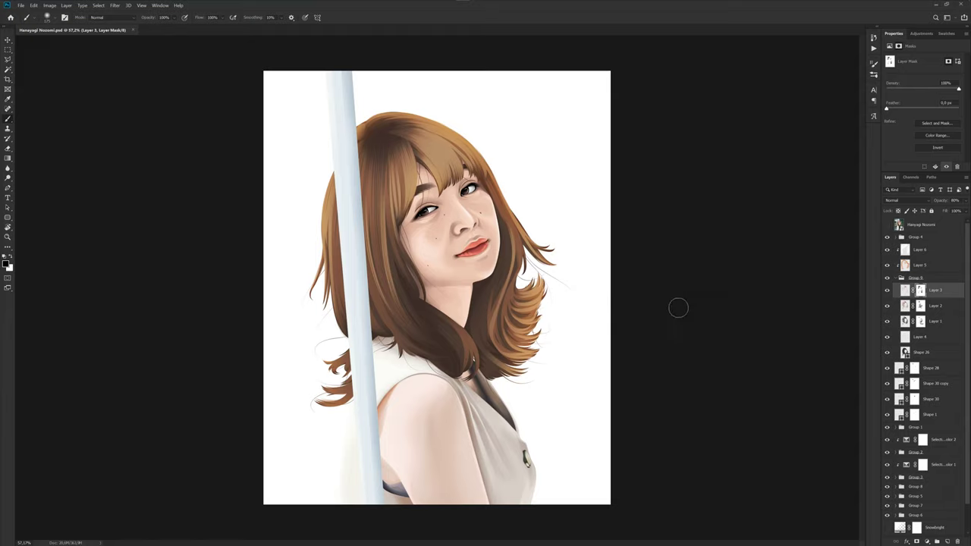
left_click(896, 279)
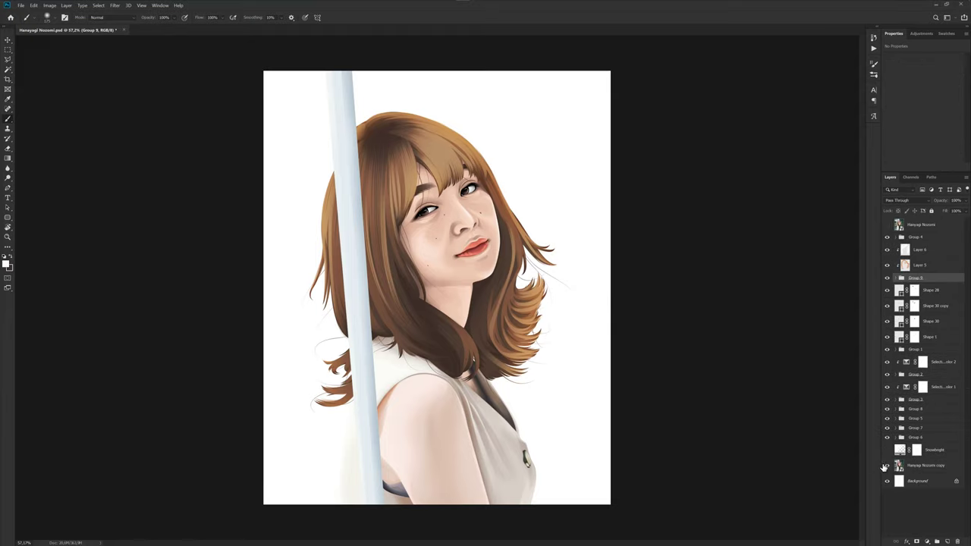
- Show the original photo copy at 100% opacity and turn on the Snowbright brightening layer
left_click(886, 465)
left_click(930, 464)
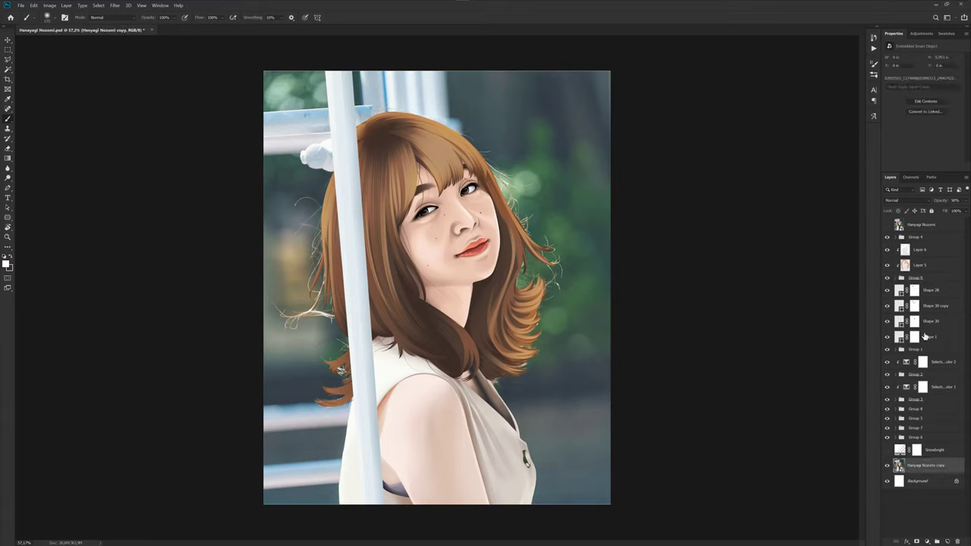
left_click(965, 201)
left_click_drag(962, 210, 964, 210)
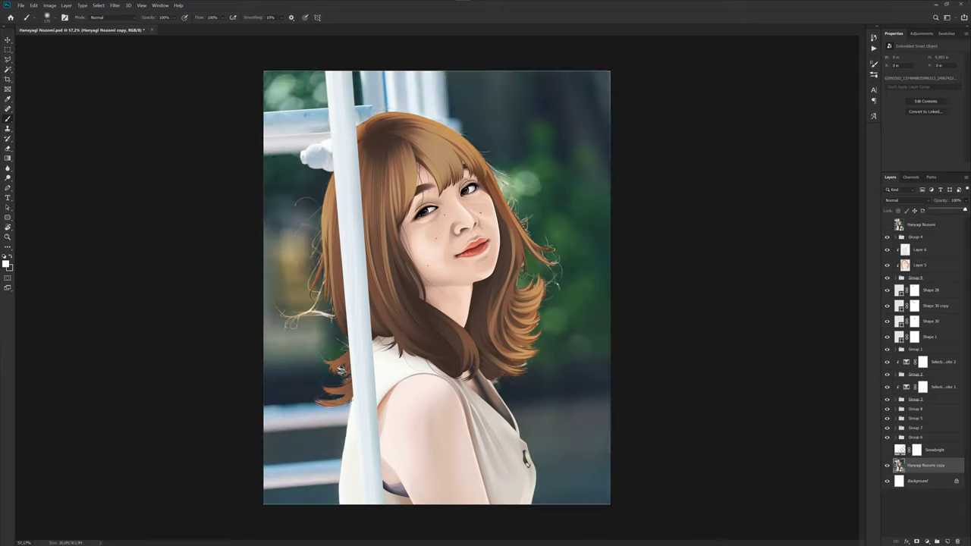
left_click(888, 449)
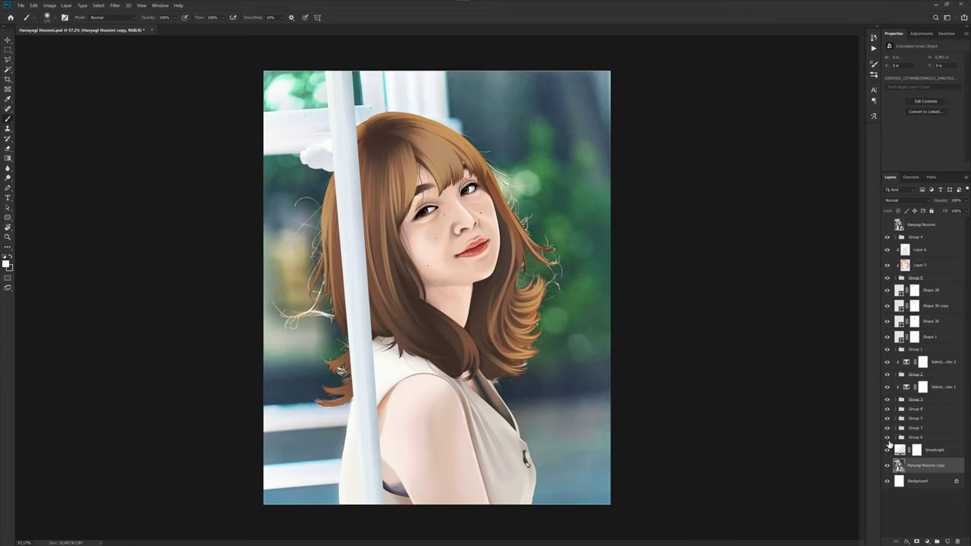
left_click(938, 523)
scroll(546, 326, "down", 3)
scroll(546, 326, "up", 1)
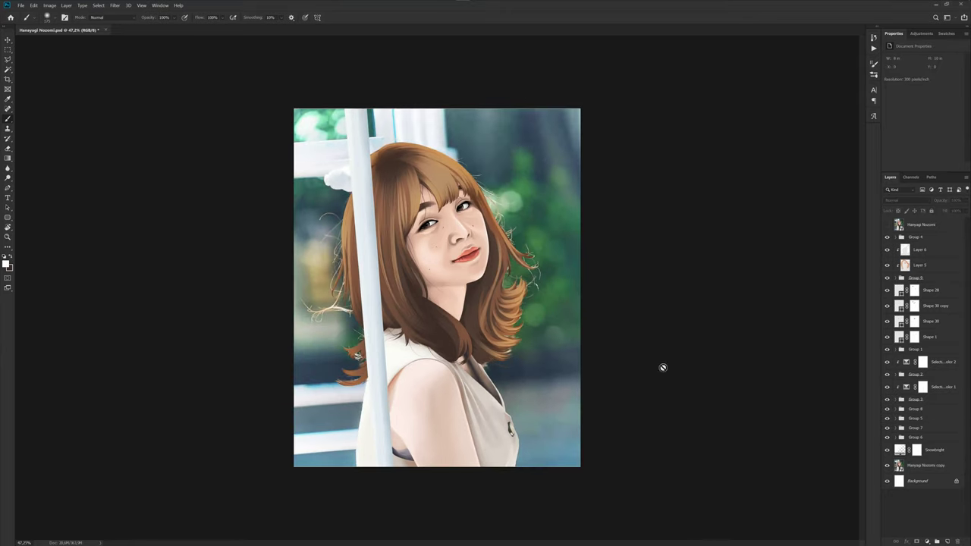
- Add a layer mask to the photo copy layer and test a large brush stroke, then undo it
left_click(934, 468)
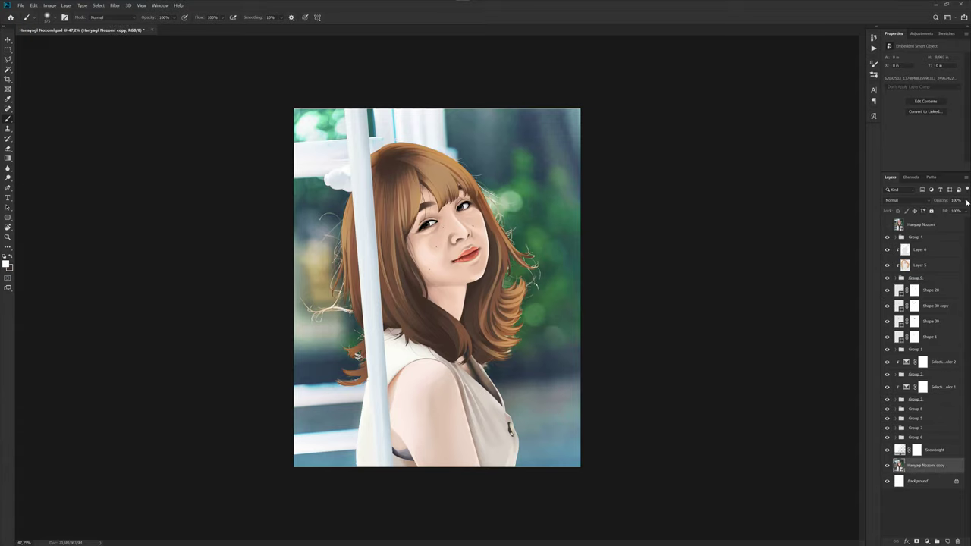
left_click(916, 540)
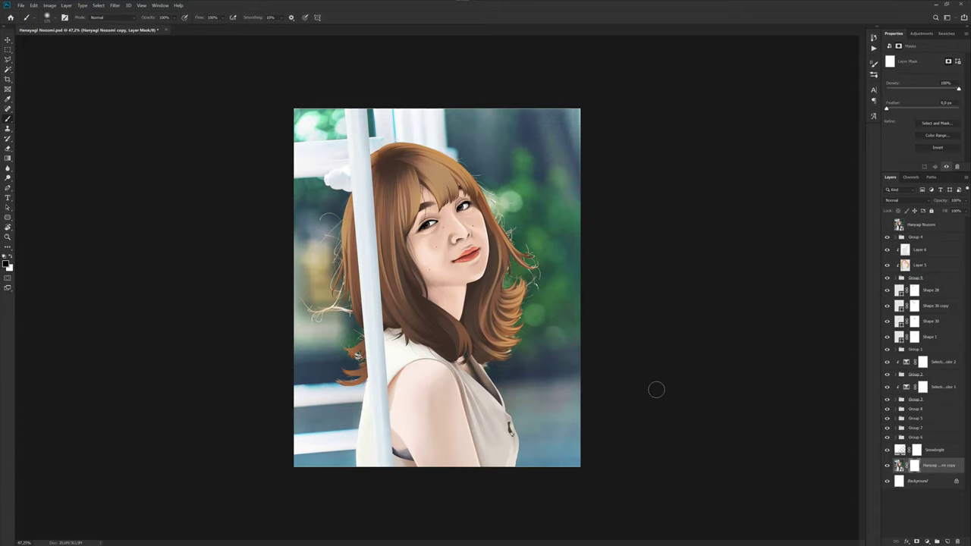
scroll(538, 297, "down", 2)
key("]")
key("]")
key("]")
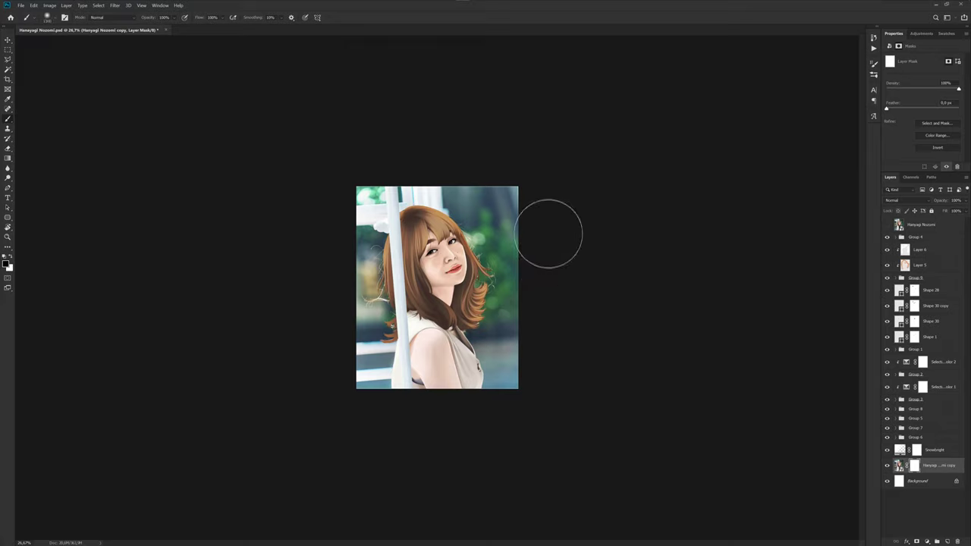
key("]")
key("]")
mouse_move(518, 123)
left_mouse_down()
mouse_move(549, 250)
mouse_move(526, 389)
left_mouse_up()
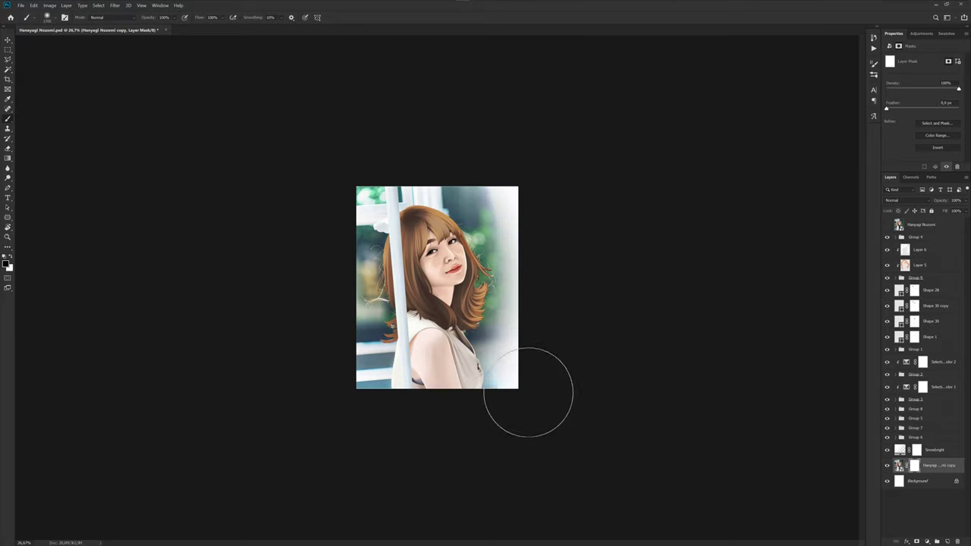
key("ctrl+z")
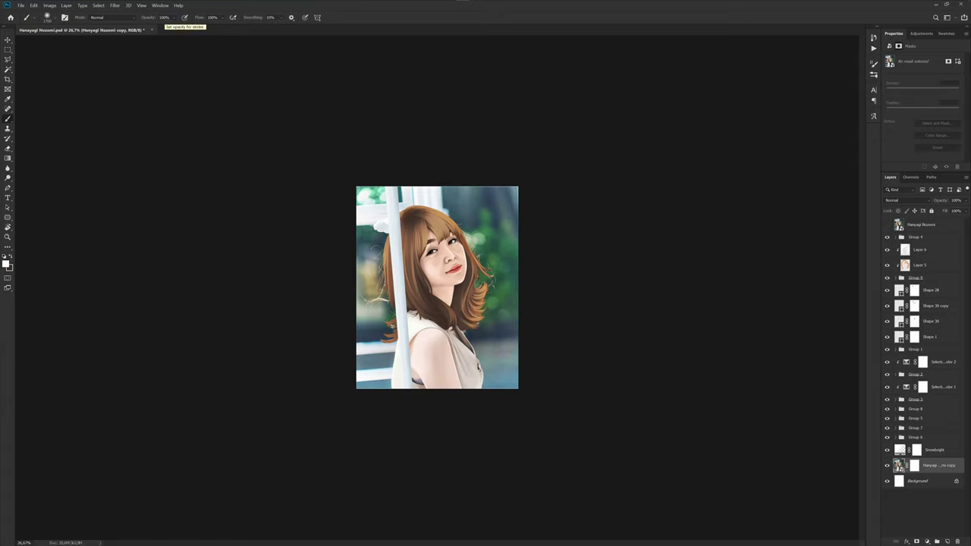
- Lower the brush opacity to 68%
left_click(165, 17)
key("Return")
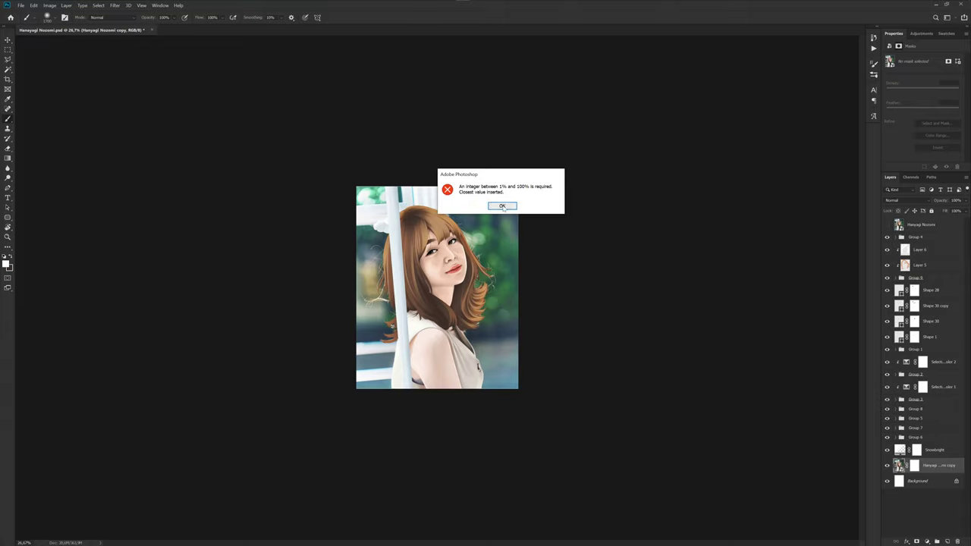
left_click(501, 205)
left_click(174, 18)
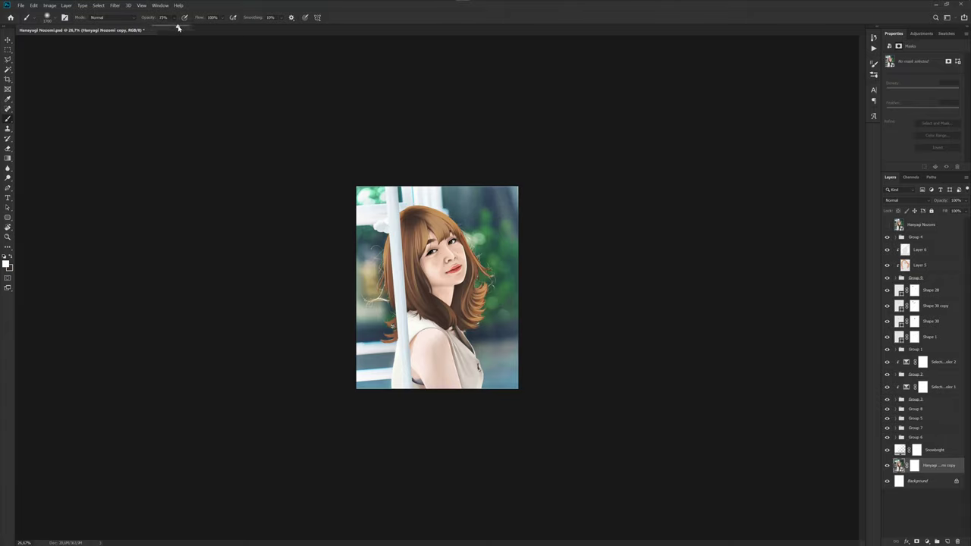
left_click(254, 22)
- Paint white on the photo copy's mask to fade its bottom, left, top and right edges
left_click(915, 465)
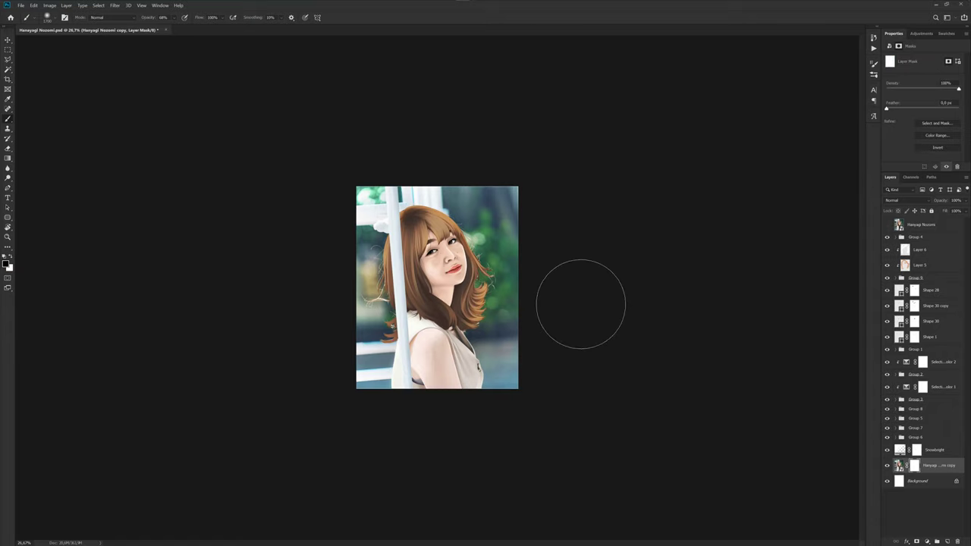
key("bracketright")
mouse_move(558, 351)
left_mouse_down()
mouse_move(435, 433)
mouse_move(314, 326)
mouse_move(389, 141)
mouse_move(554, 147)
left_mouse_up()
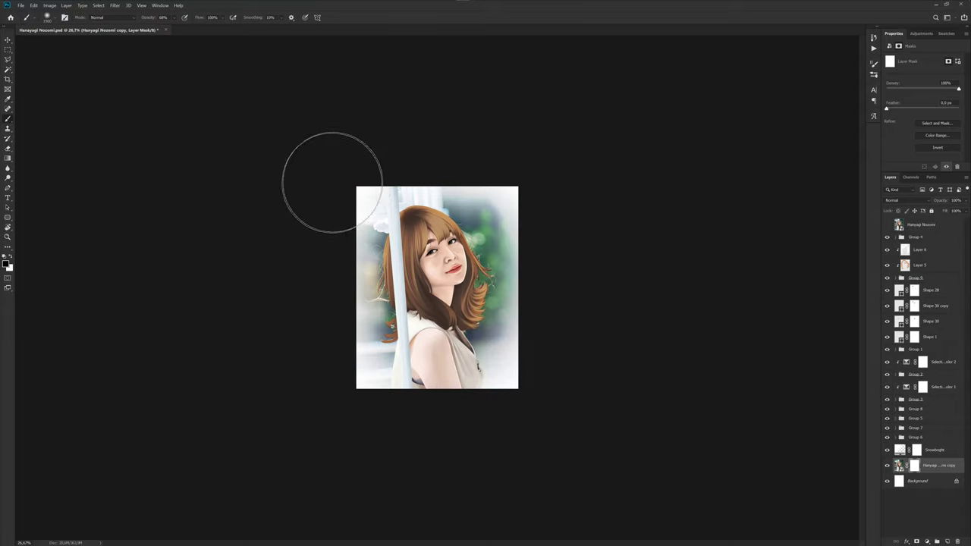
mouse_move(331, 178)
left_mouse_down()
mouse_move(511, 177)
mouse_move(522, 438)
mouse_move(340, 415)
left_mouse_up()
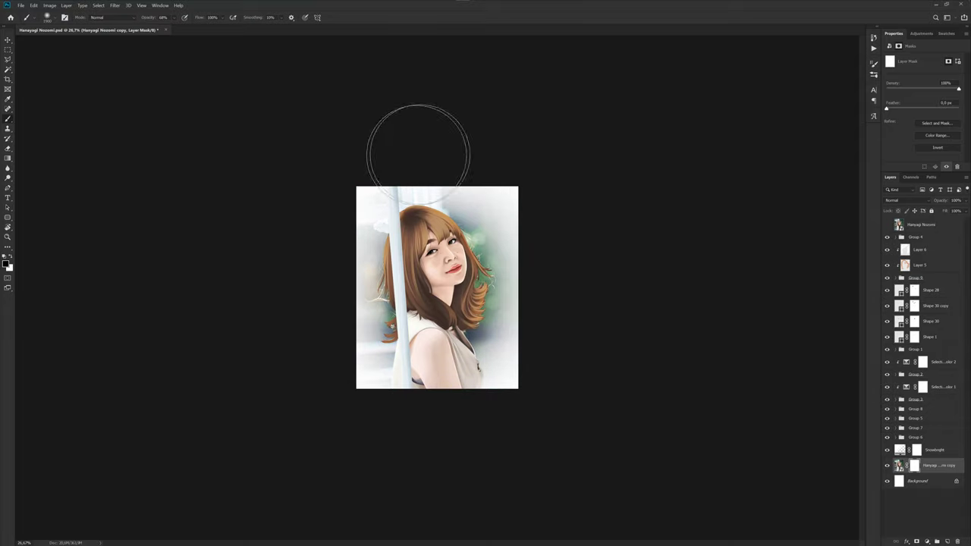
- Undo the vignette and repaint the right edge to white with a slightly larger brush
scroll(595, 297, "up", 2)
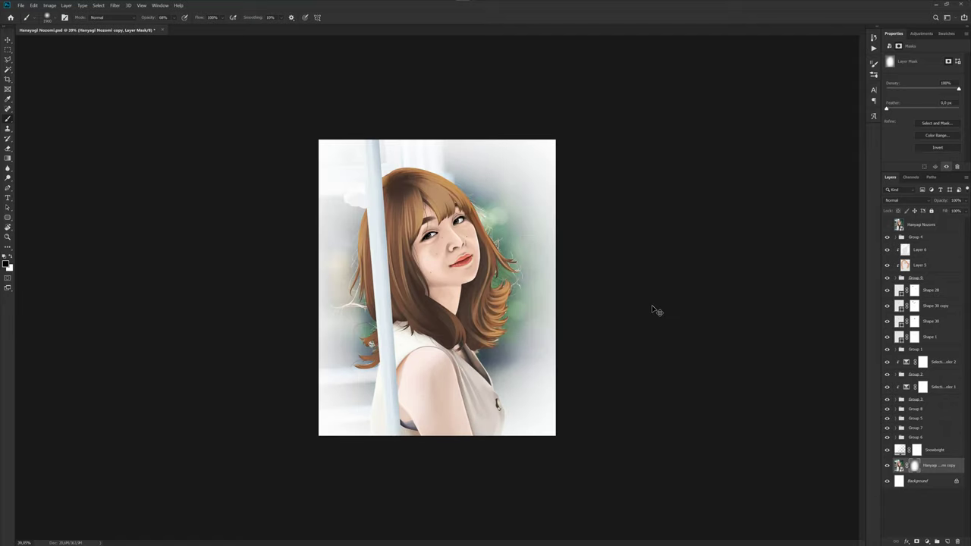
key("ctrl+z")
scroll(650, 304, "down", 2)
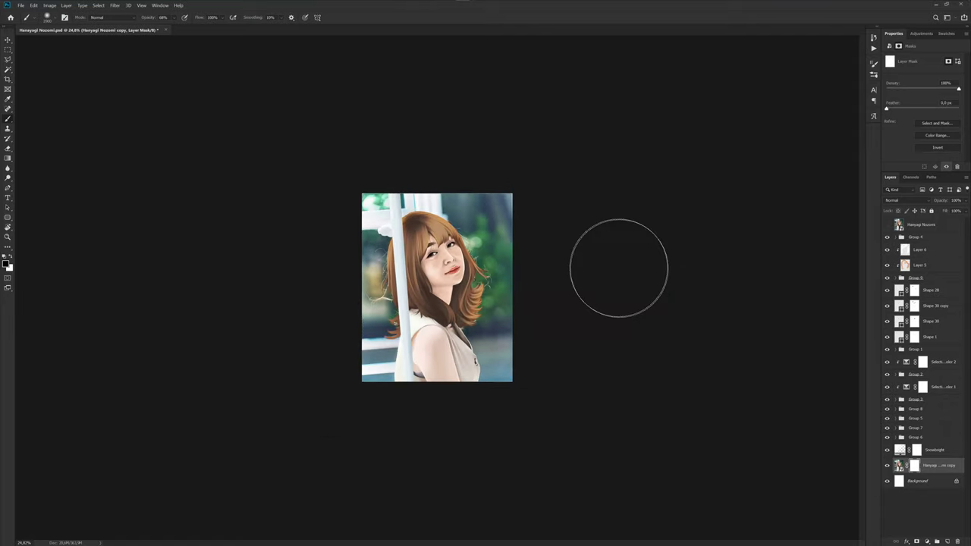
key("bracketright")
left_click_drag(541, 147, 563, 347)
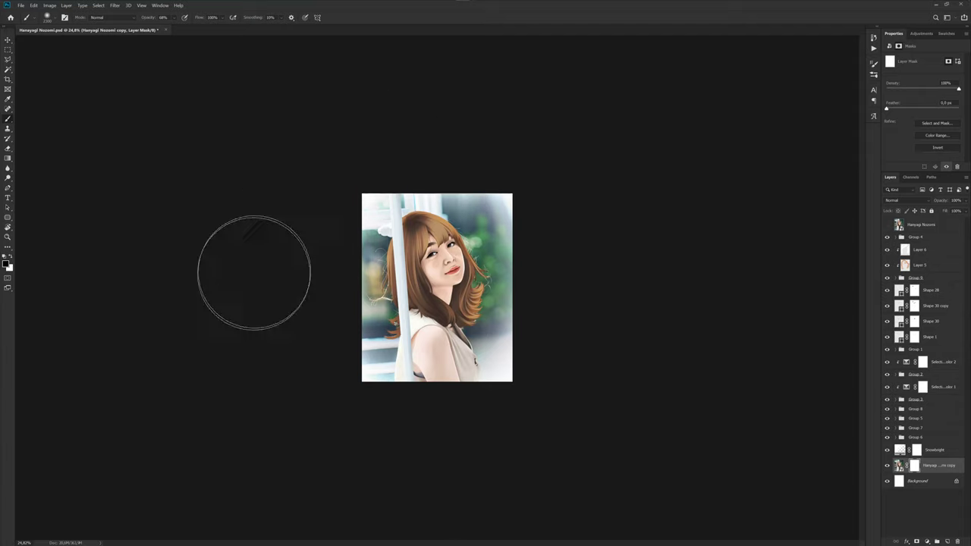
scroll(424, 375, "up", 1)
scroll(455, 356, "up", 1)
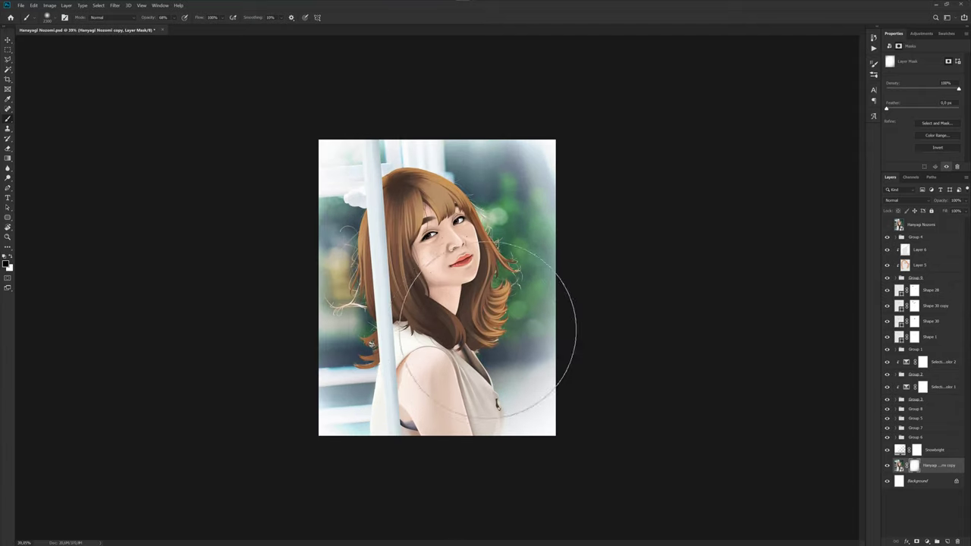
scroll(531, 349, "up", 1)
scroll(690, 355, "down", 1)
scroll(701, 354, "up", 1)
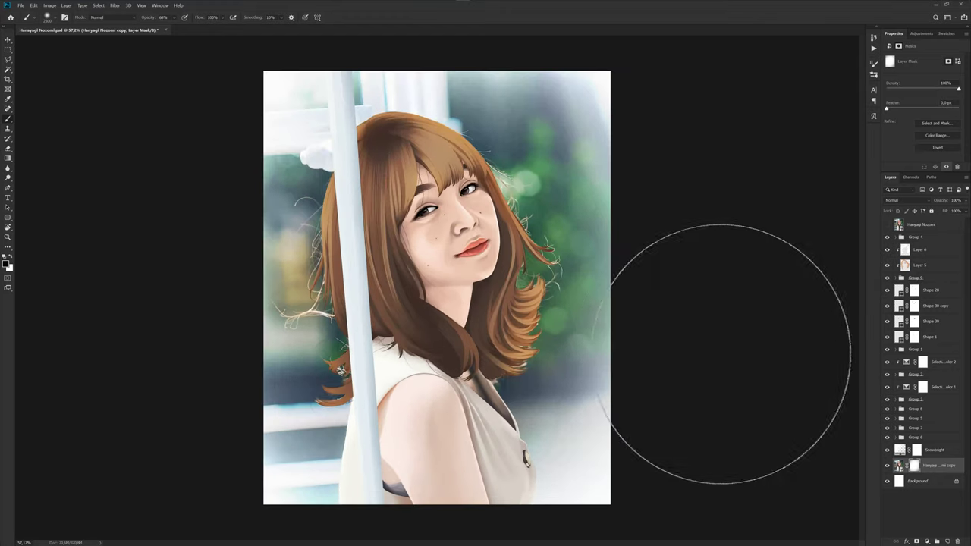
- Remove the vignette mask from the photo copy layer, keeping the layer itself
left_click(932, 467)
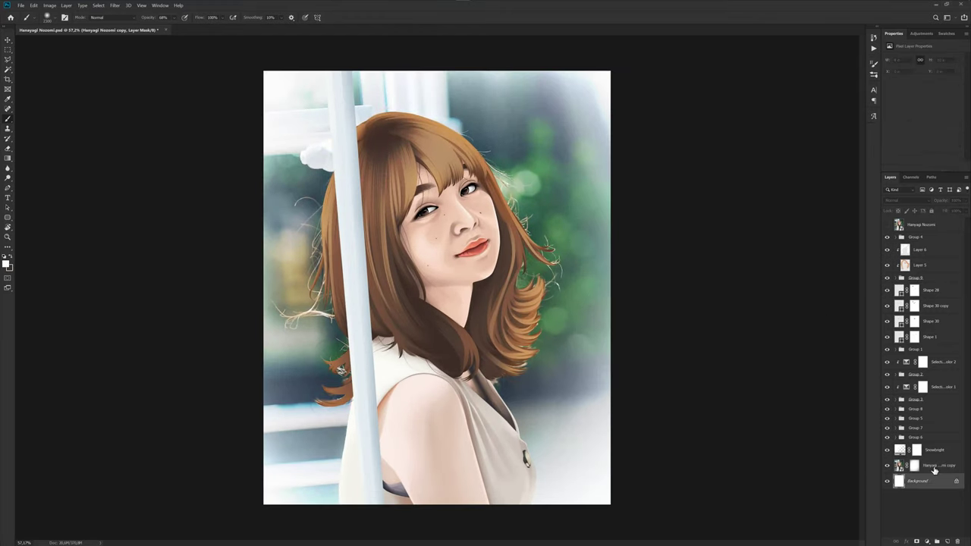
key("Delete")
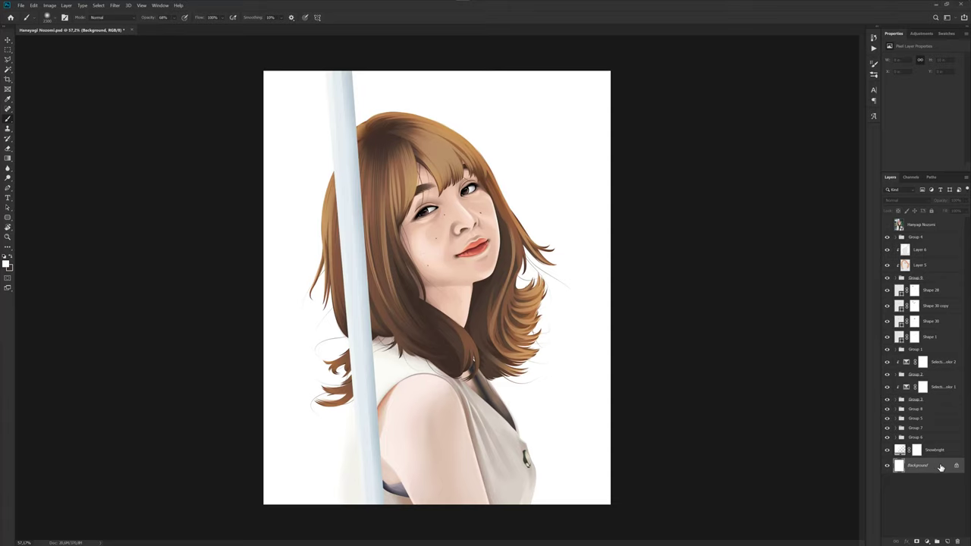
key("ctrl+z")
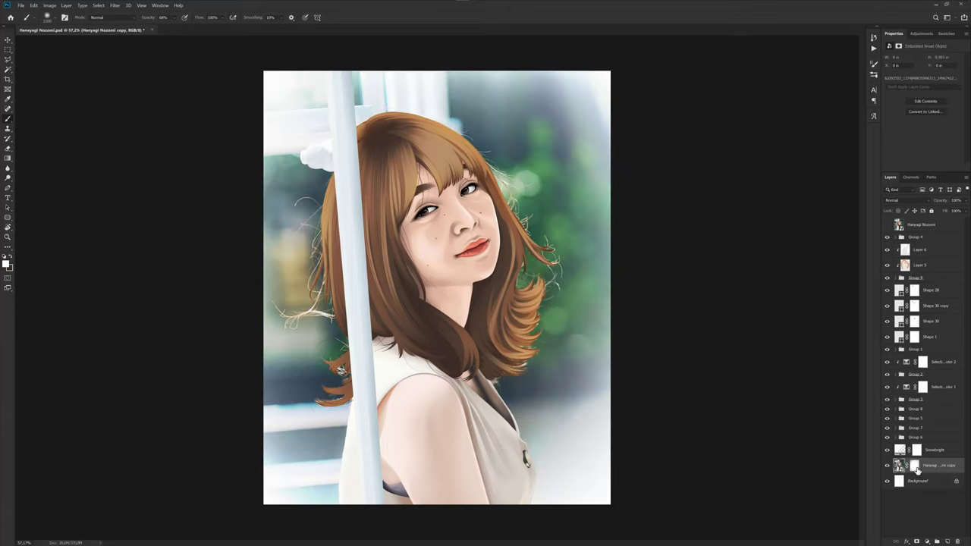
right_click(916, 468)
left_click(932, 483)
left_click(935, 517)
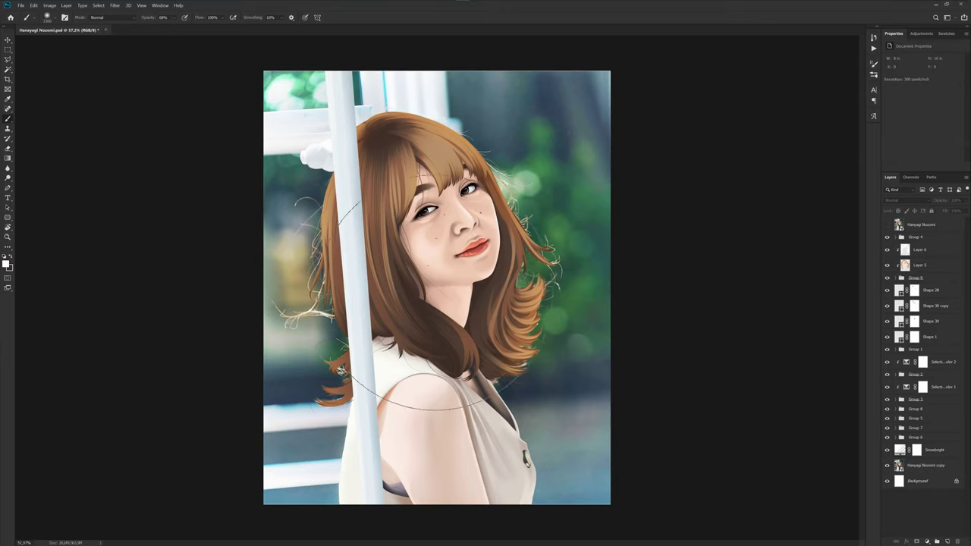
- Hide the blurred original photo layer so the portrait sits on white
scroll(436, 289, "down", 2)
key("v")
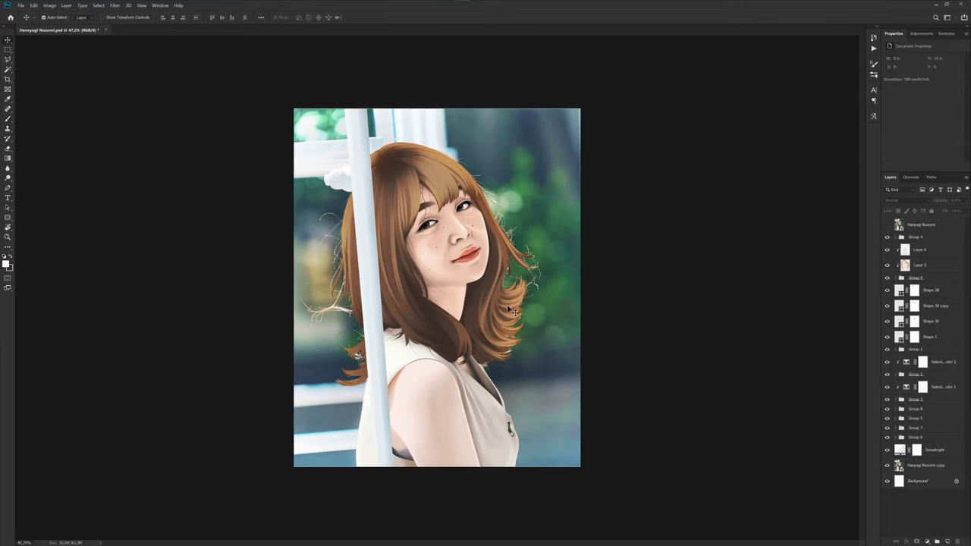
scroll(497, 302, "up", 1)
scroll(483, 293, "up", 1)
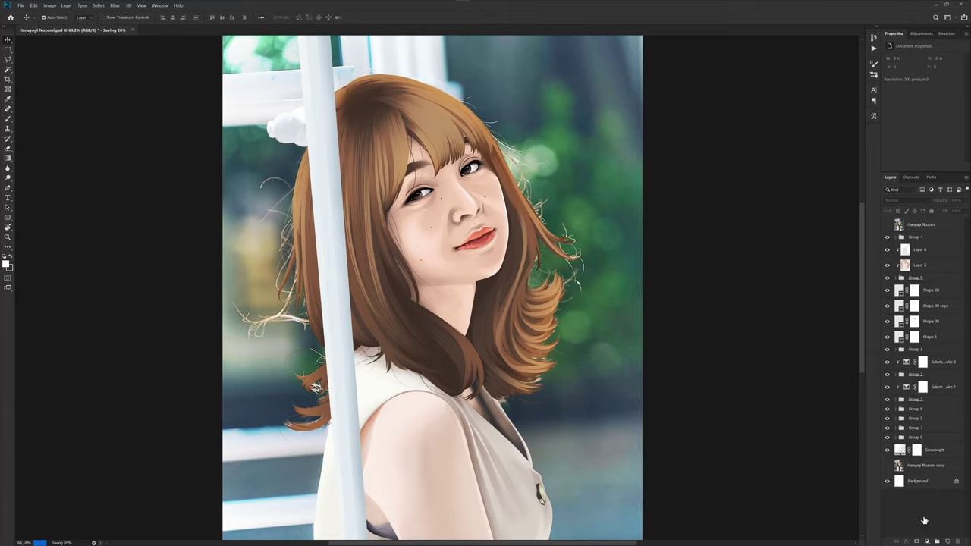
left_click(887, 449)
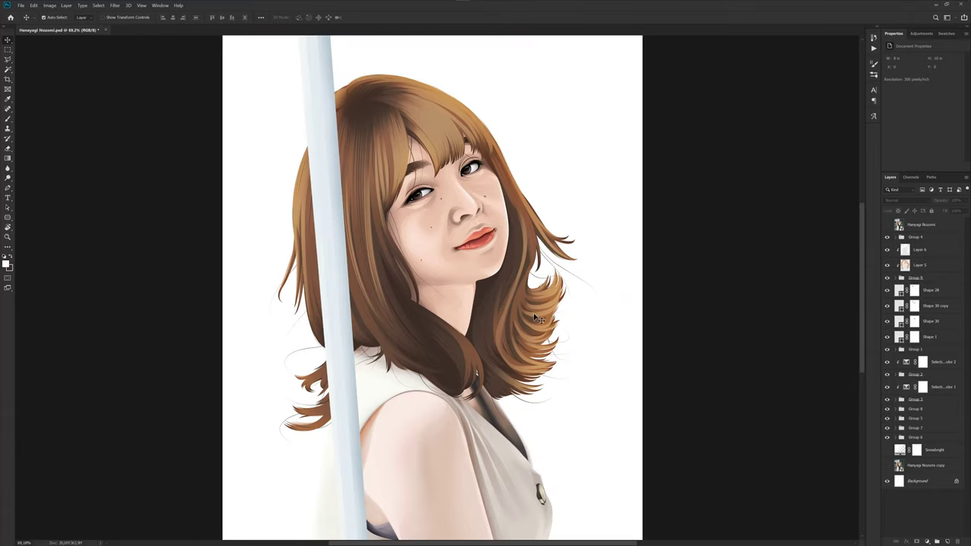
scroll(531, 317, "down", 2)
scroll(540, 317, "up", 1)
- With Background hidden, stamp a merged portrait copy above Group 4, then show Background again
left_click(938, 231)
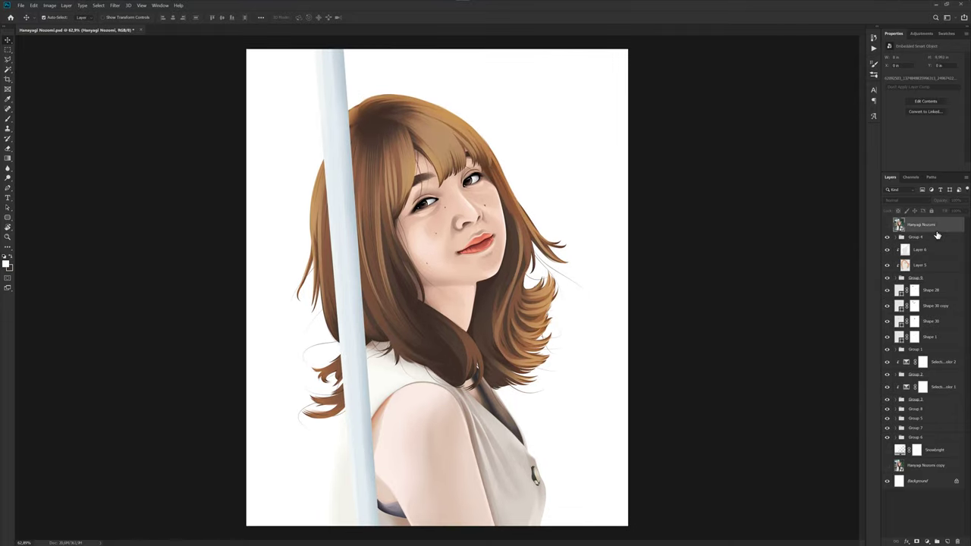
left_click(919, 238)
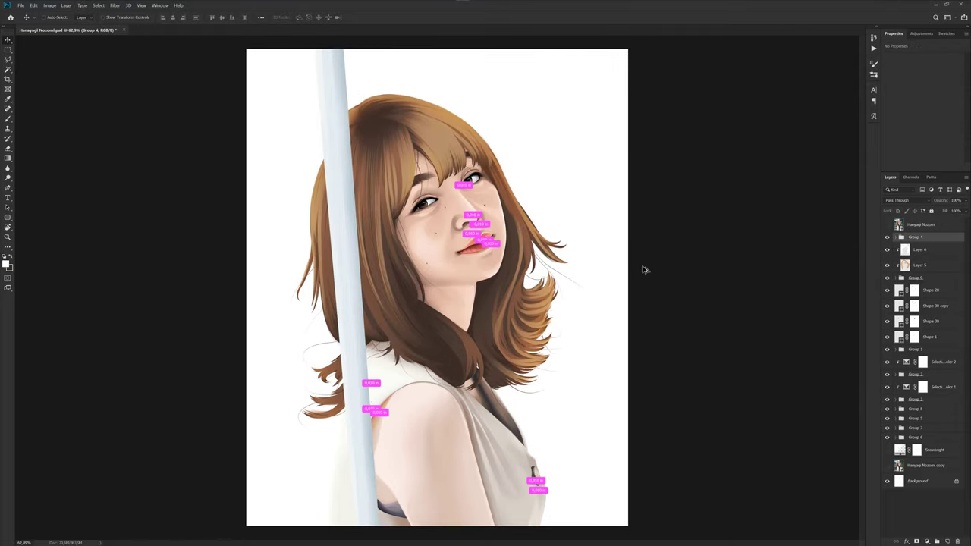
key("ctrl+alt+shift+e")
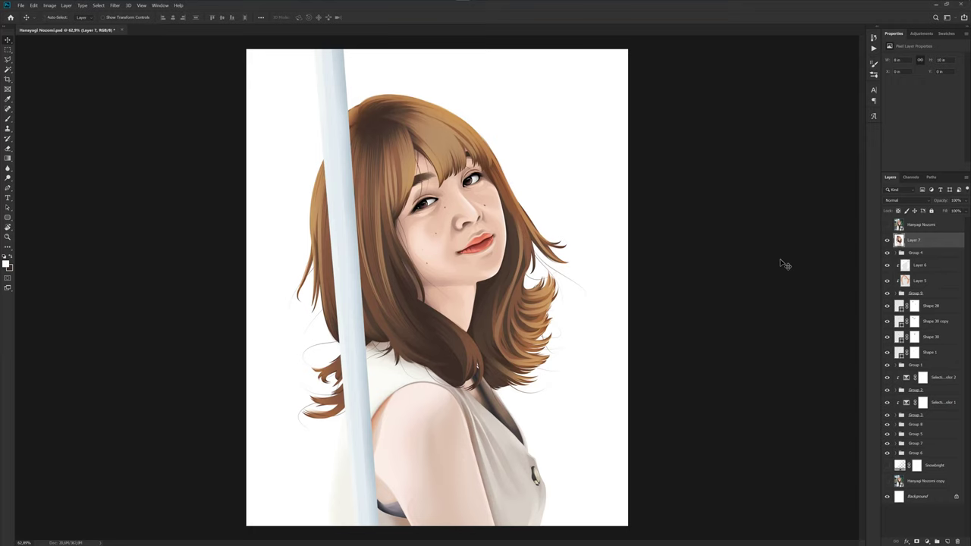
key("ctrl+z")
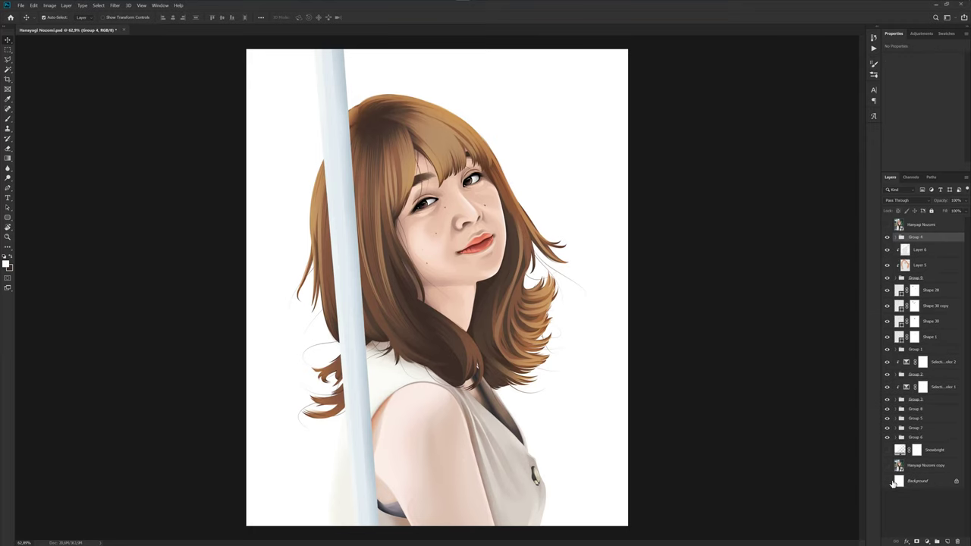
left_click(891, 480)
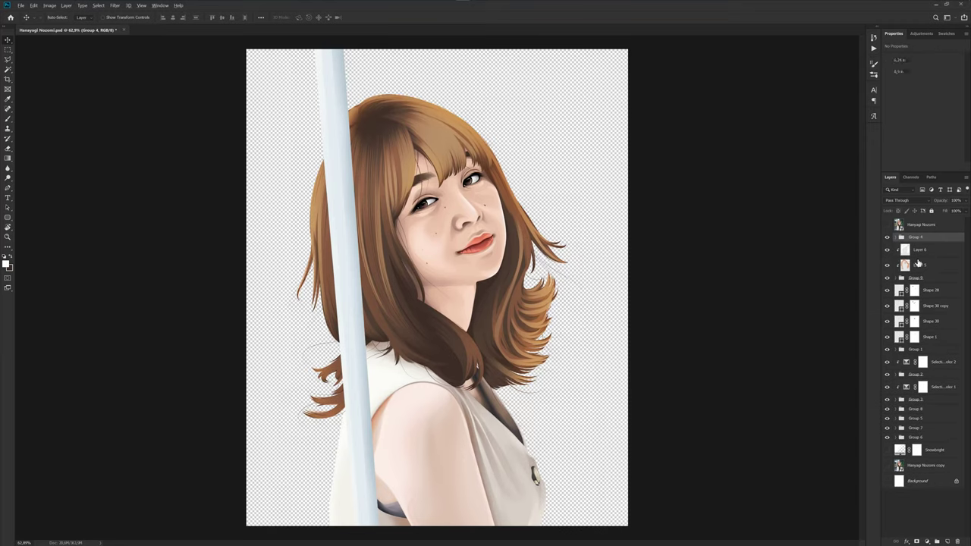
key("ctrl+alt+shift+e")
left_click(886, 497)
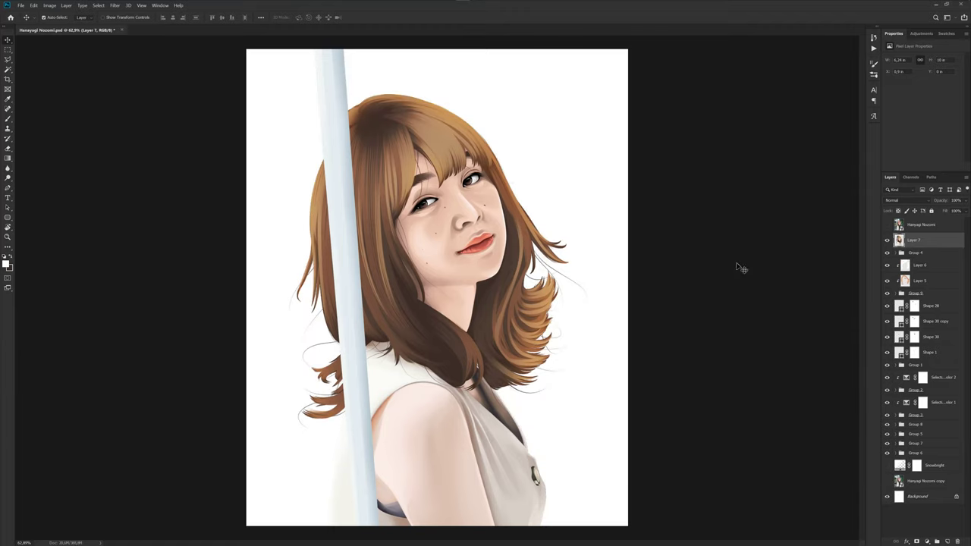
left_click(911, 225)
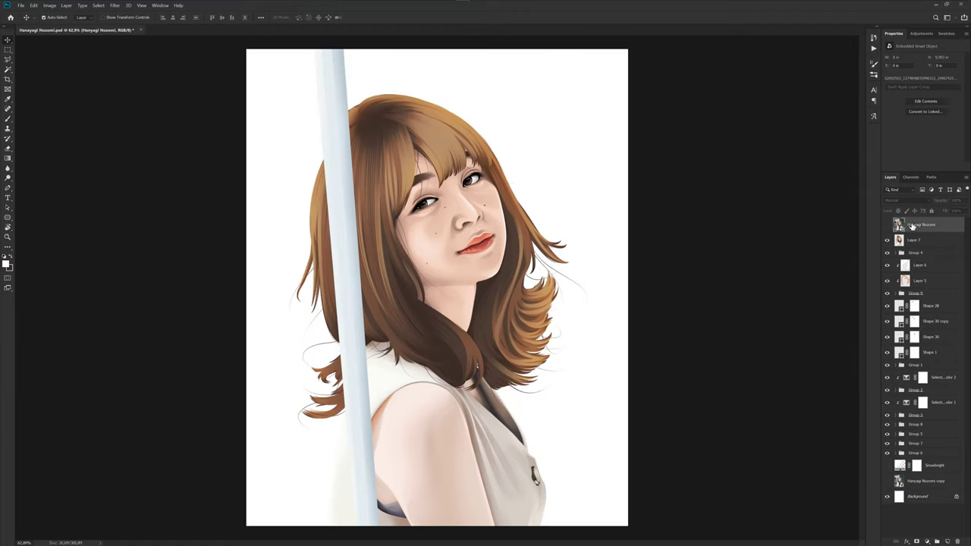
left_click(141, 30)
- Confirm saving the portrait, minimize Photoshop, refresh the desktop, and bring OBS Studio's window back
left_click(475, 206)
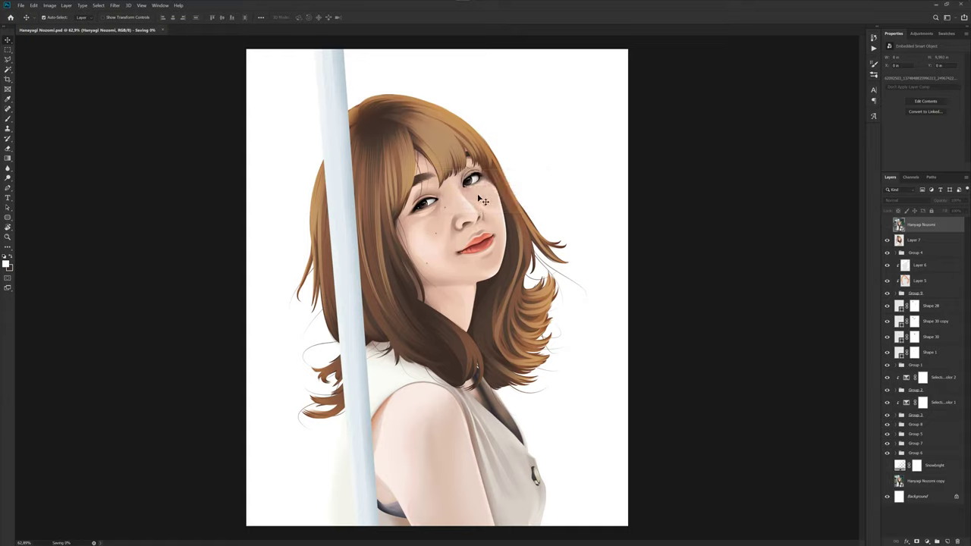
left_click(935, 6)
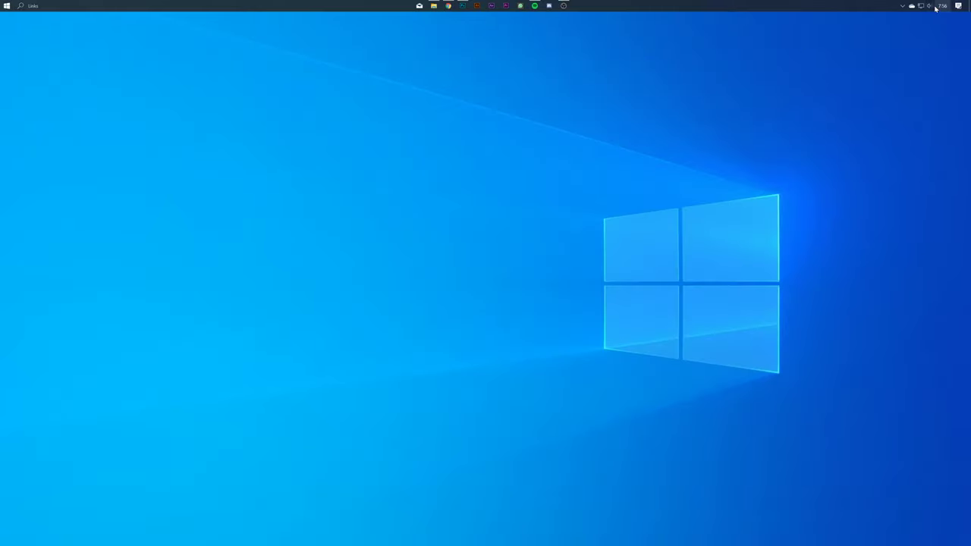
right_click(649, 70)
left_click(691, 93)
left_click(959, 5)
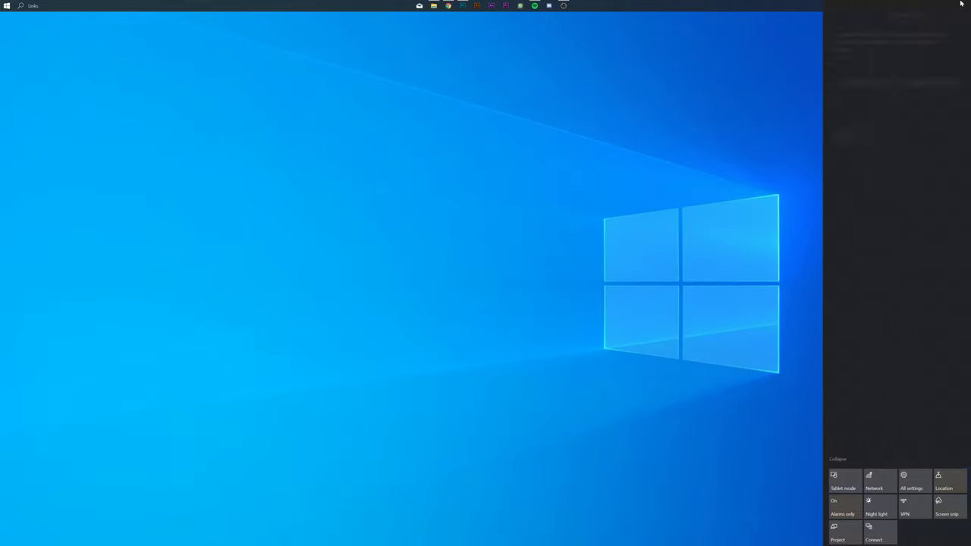
left_click(649, 123)
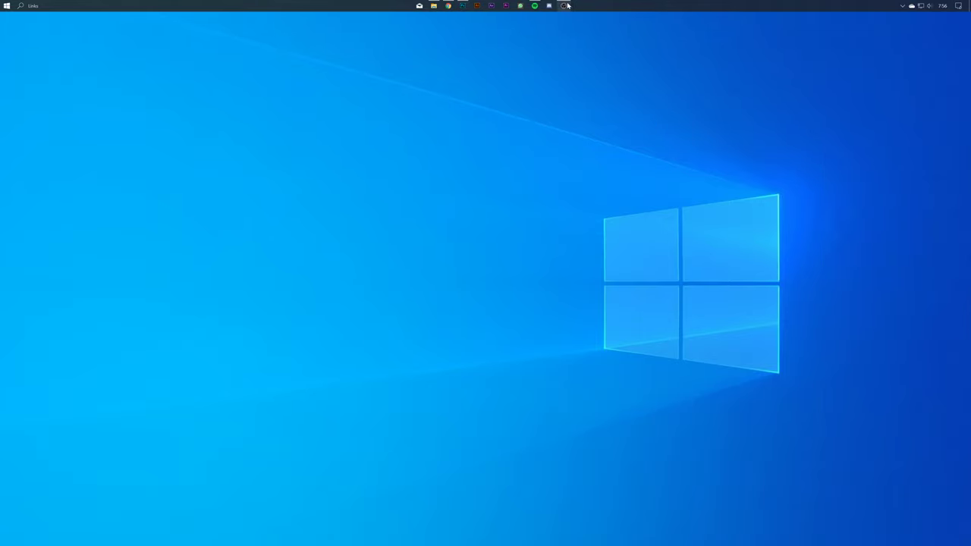
left_click(565, 6)
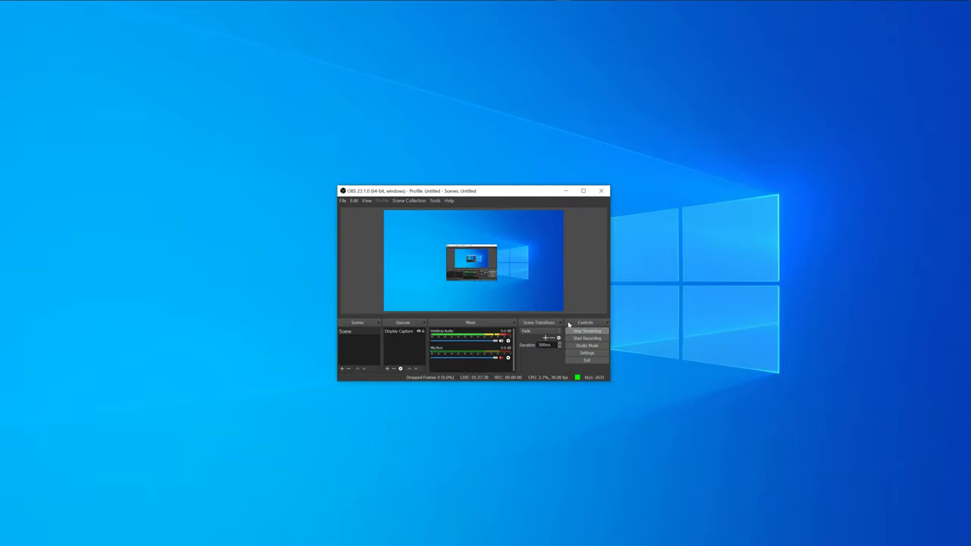